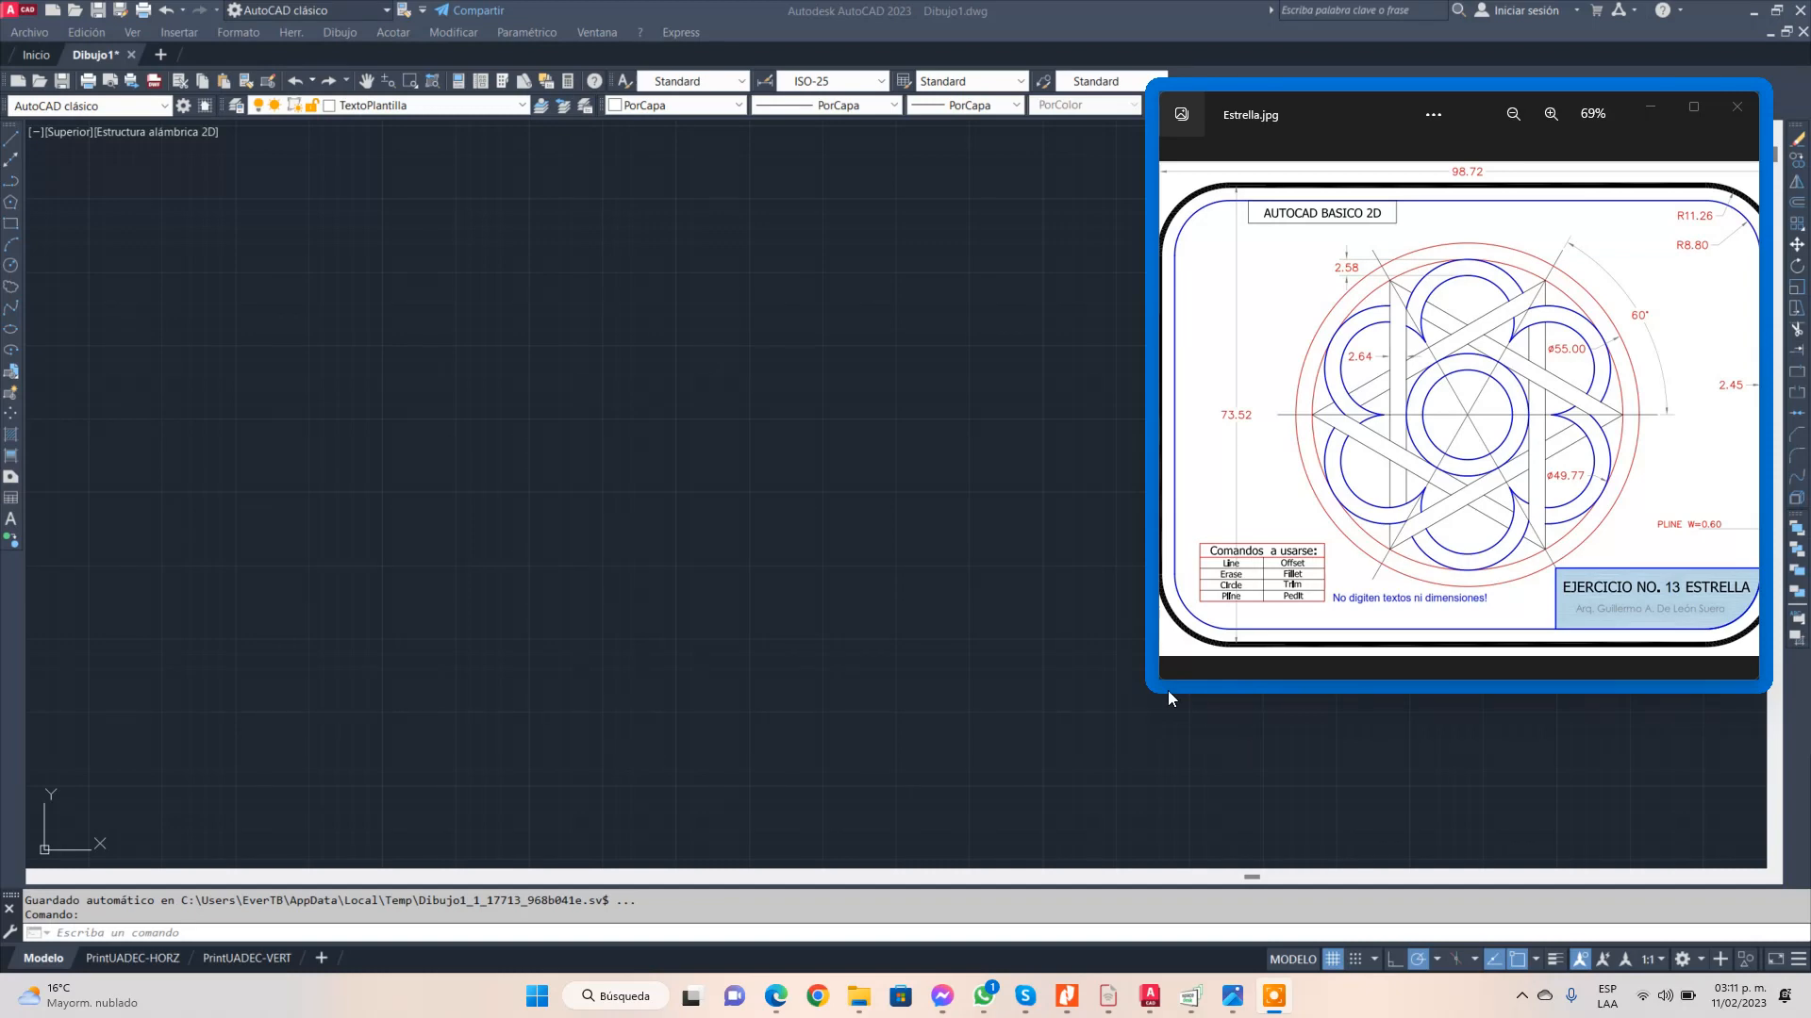
- Set the drawing limits from 0,0 to 100,75 and zoom to the whole drawing area
drag(1155, 686, 1068, 727)
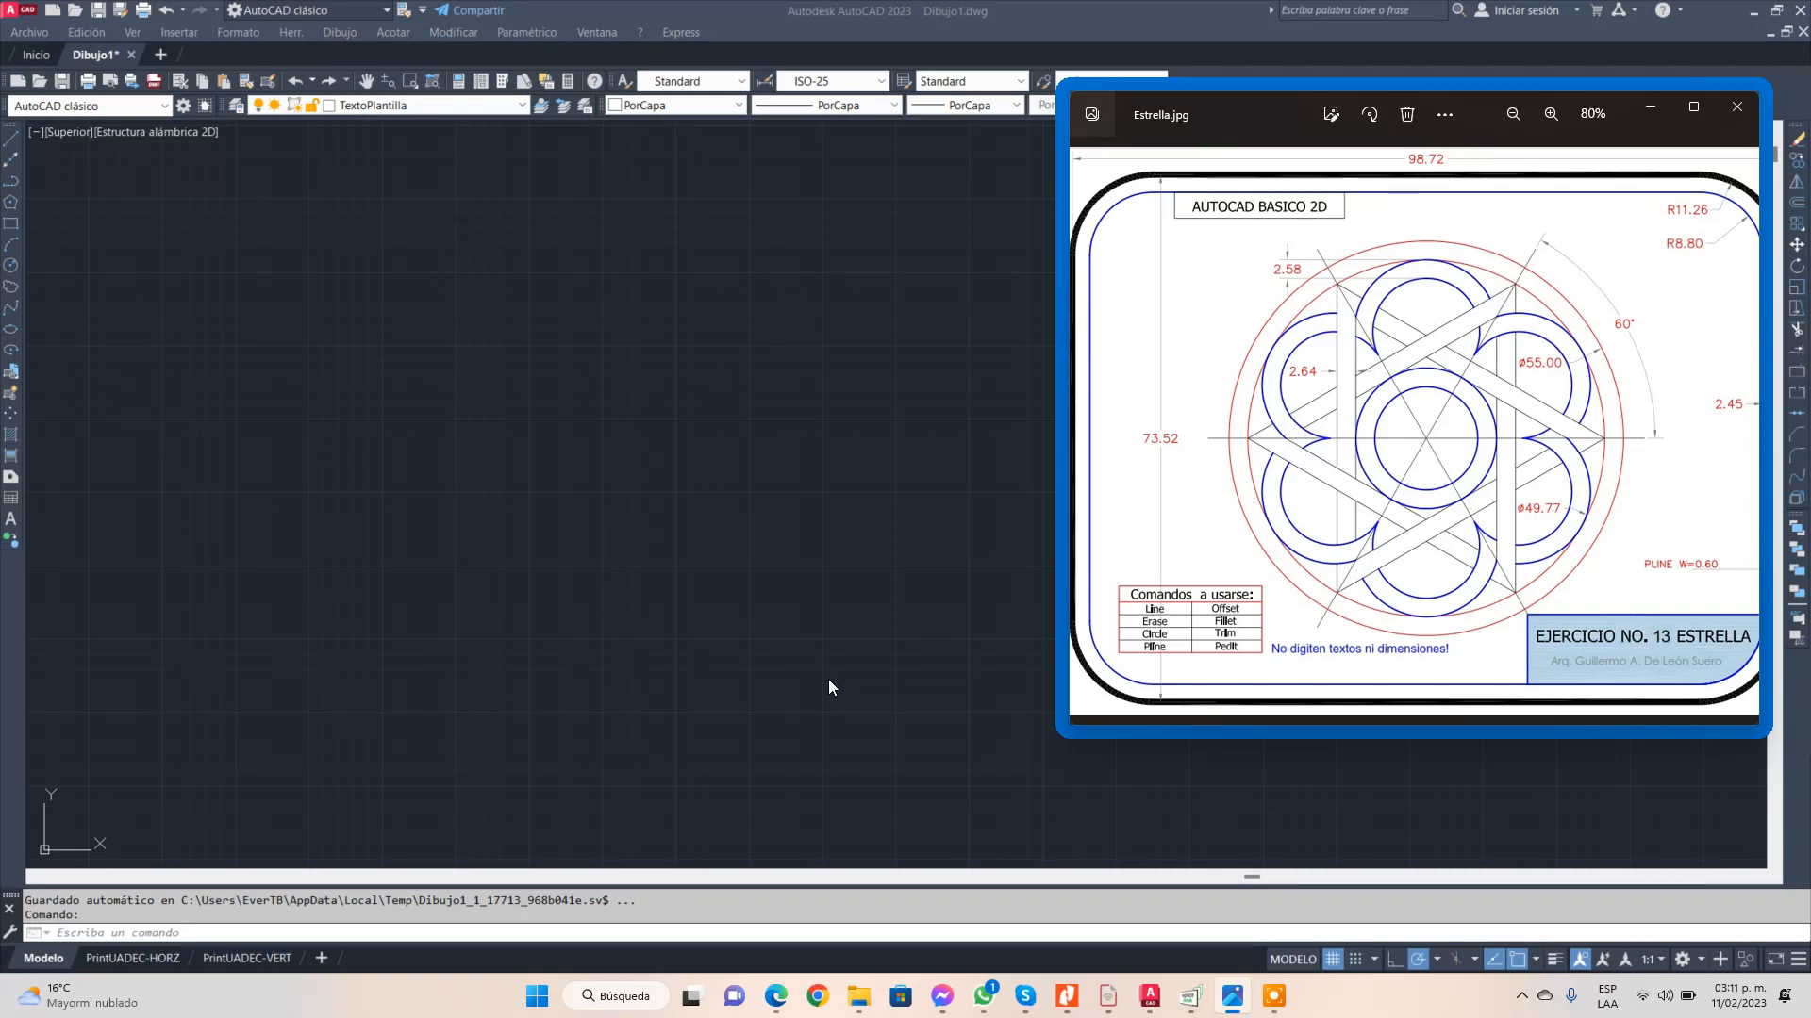
click(320, 933)
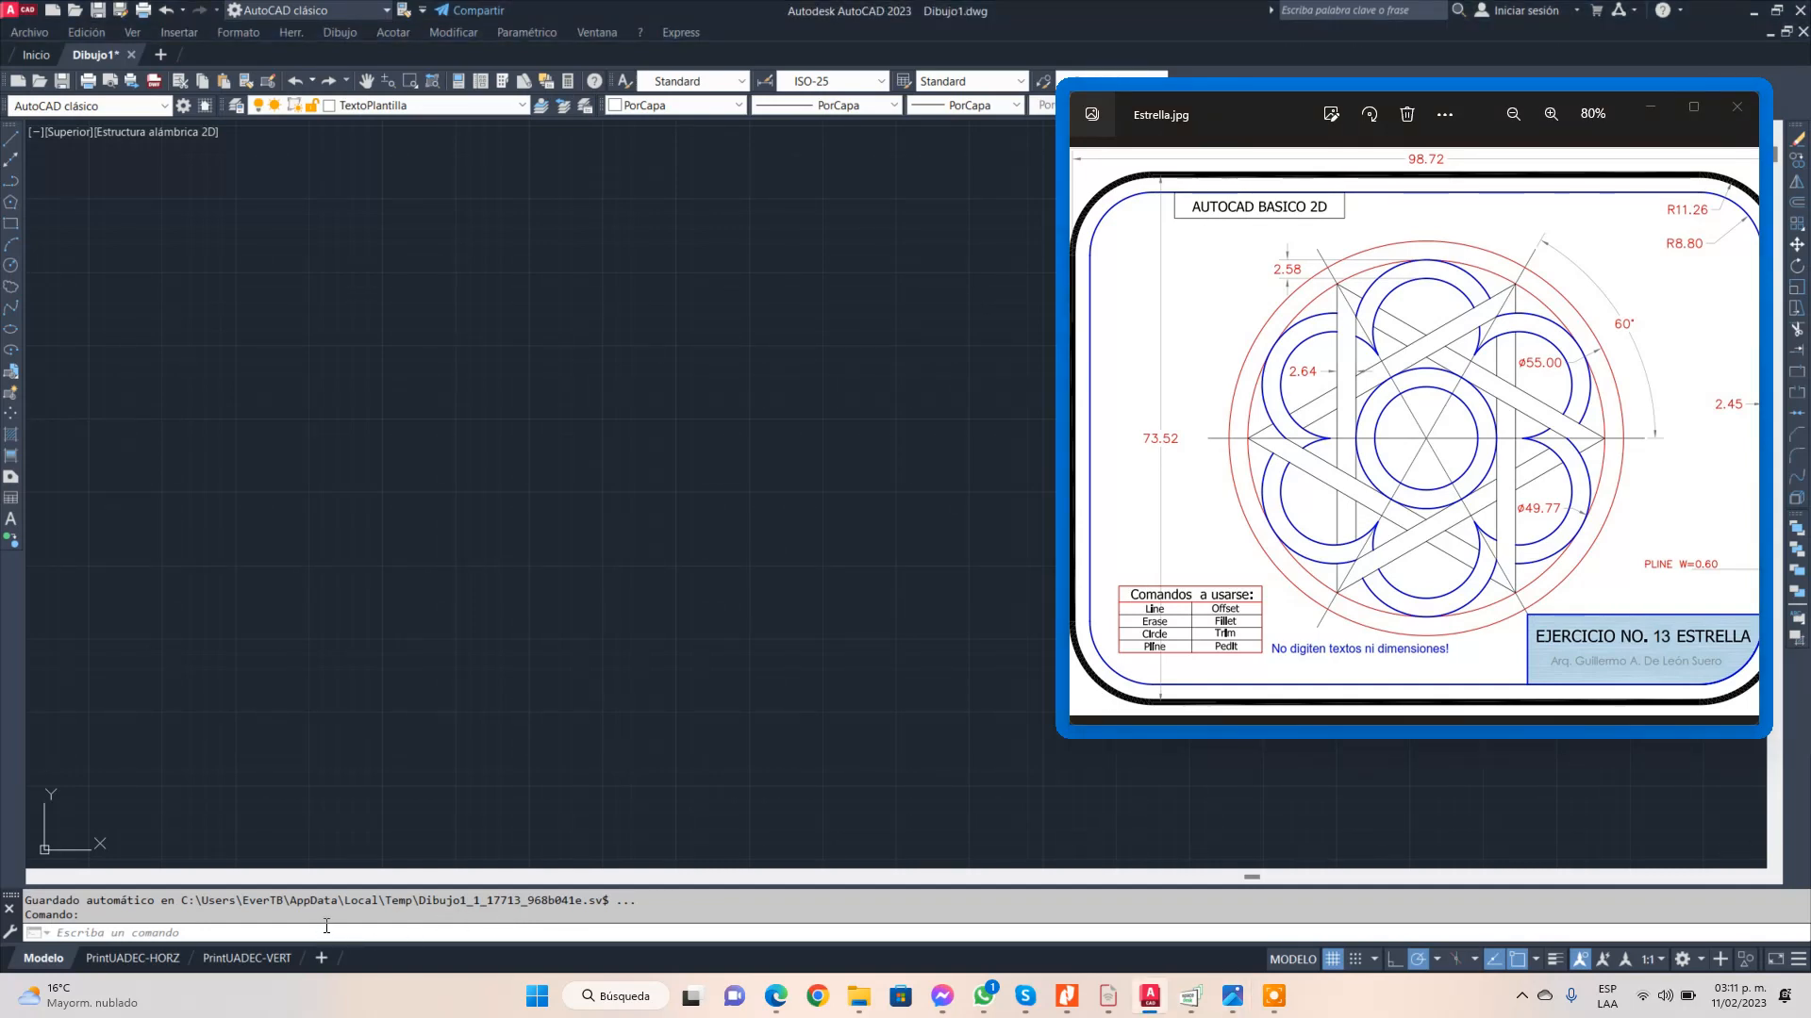
click(326, 933)
text(limites)
key(Return)
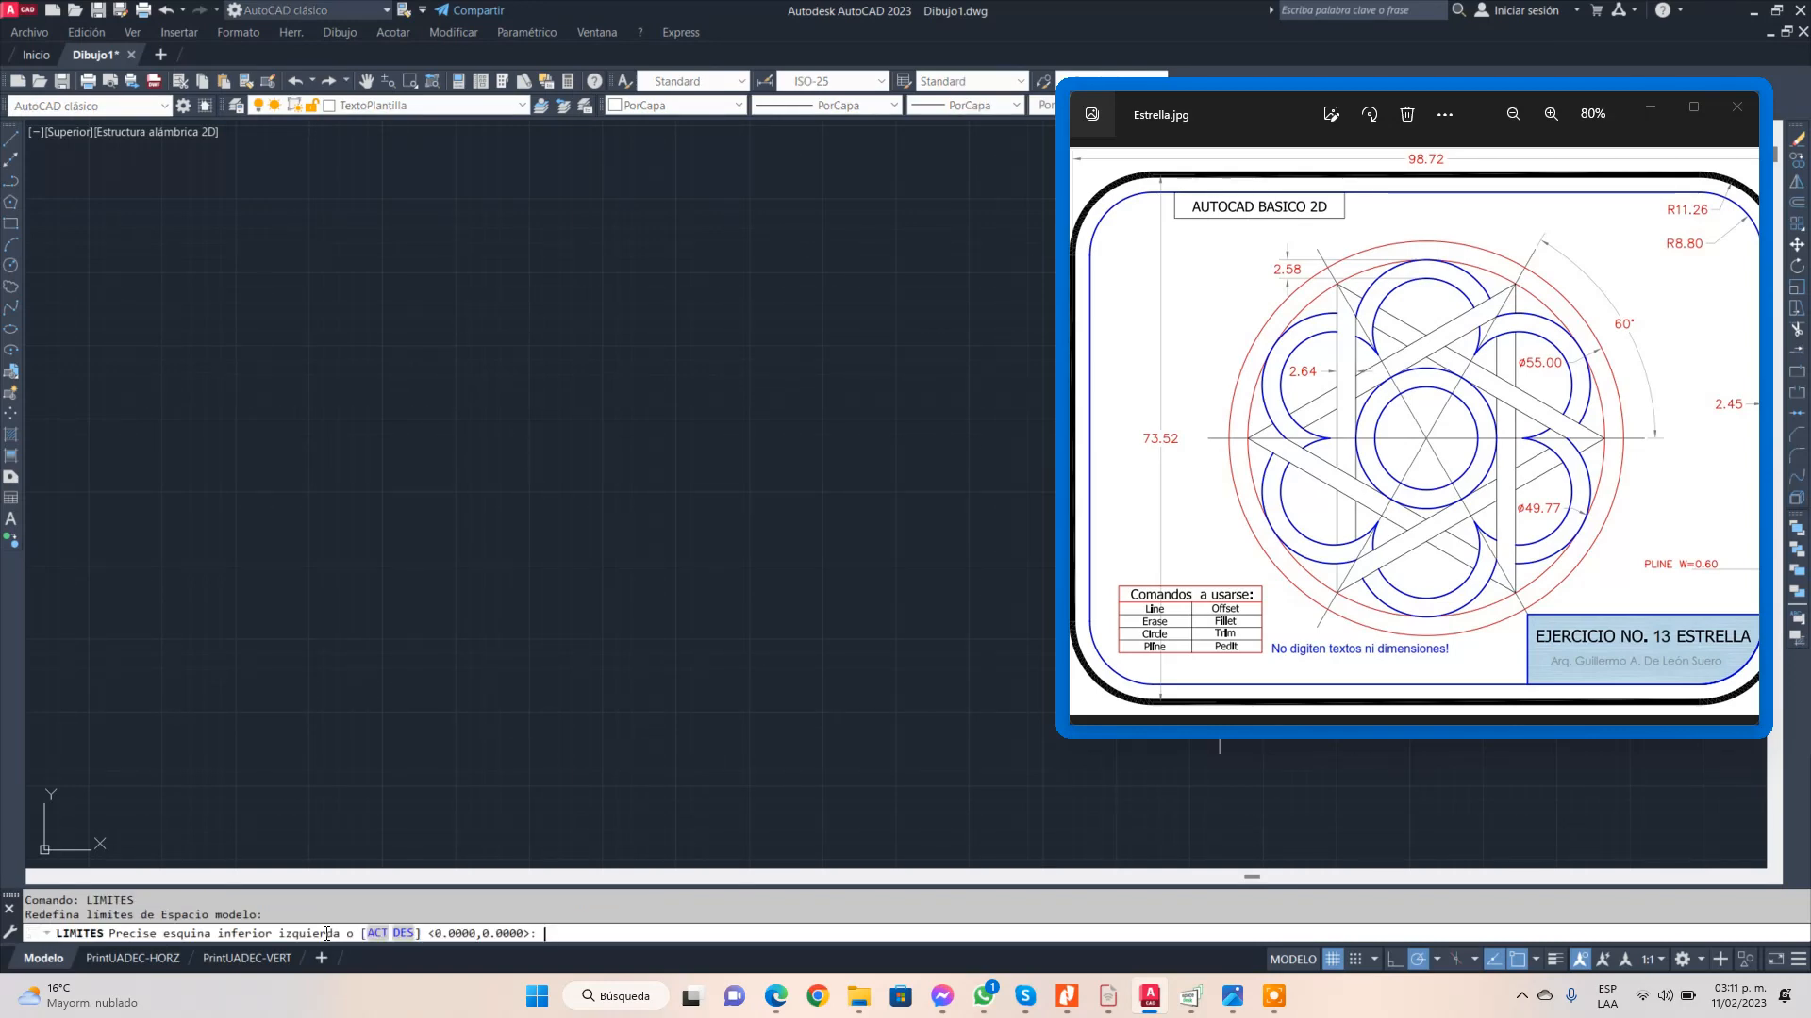
key(Return)
text(1)
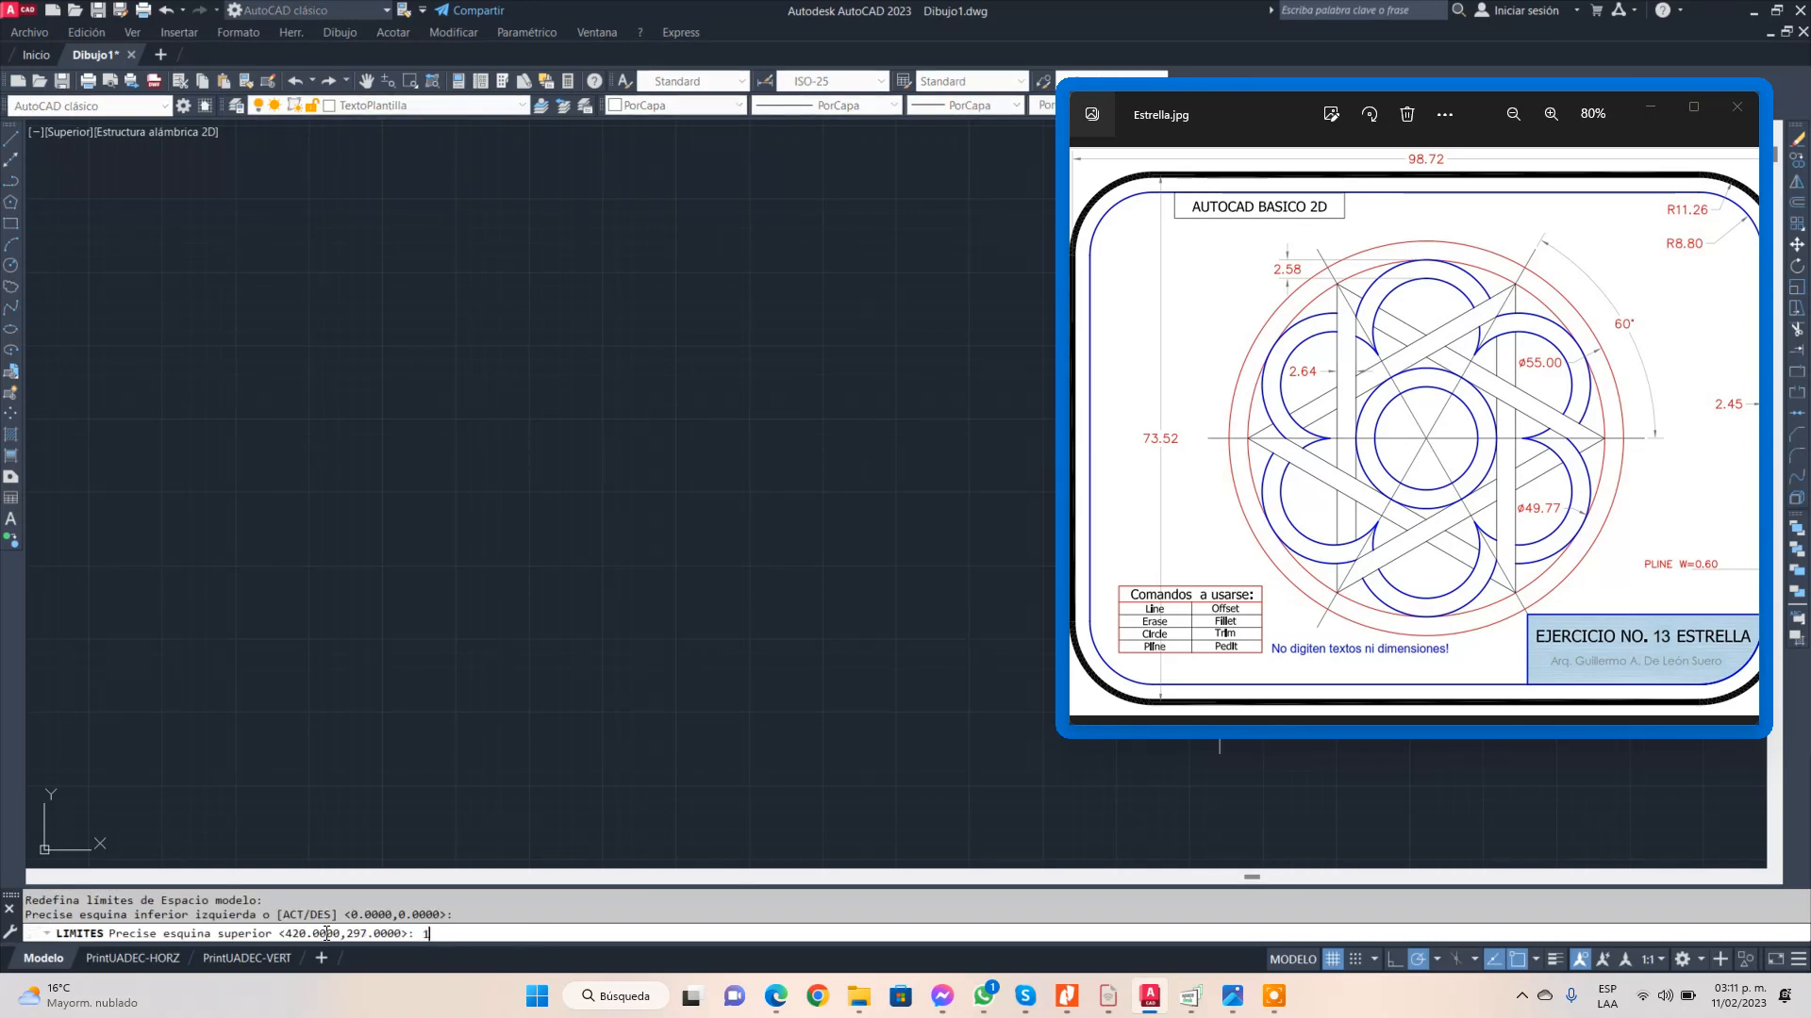
text(00,75)
key(Return)
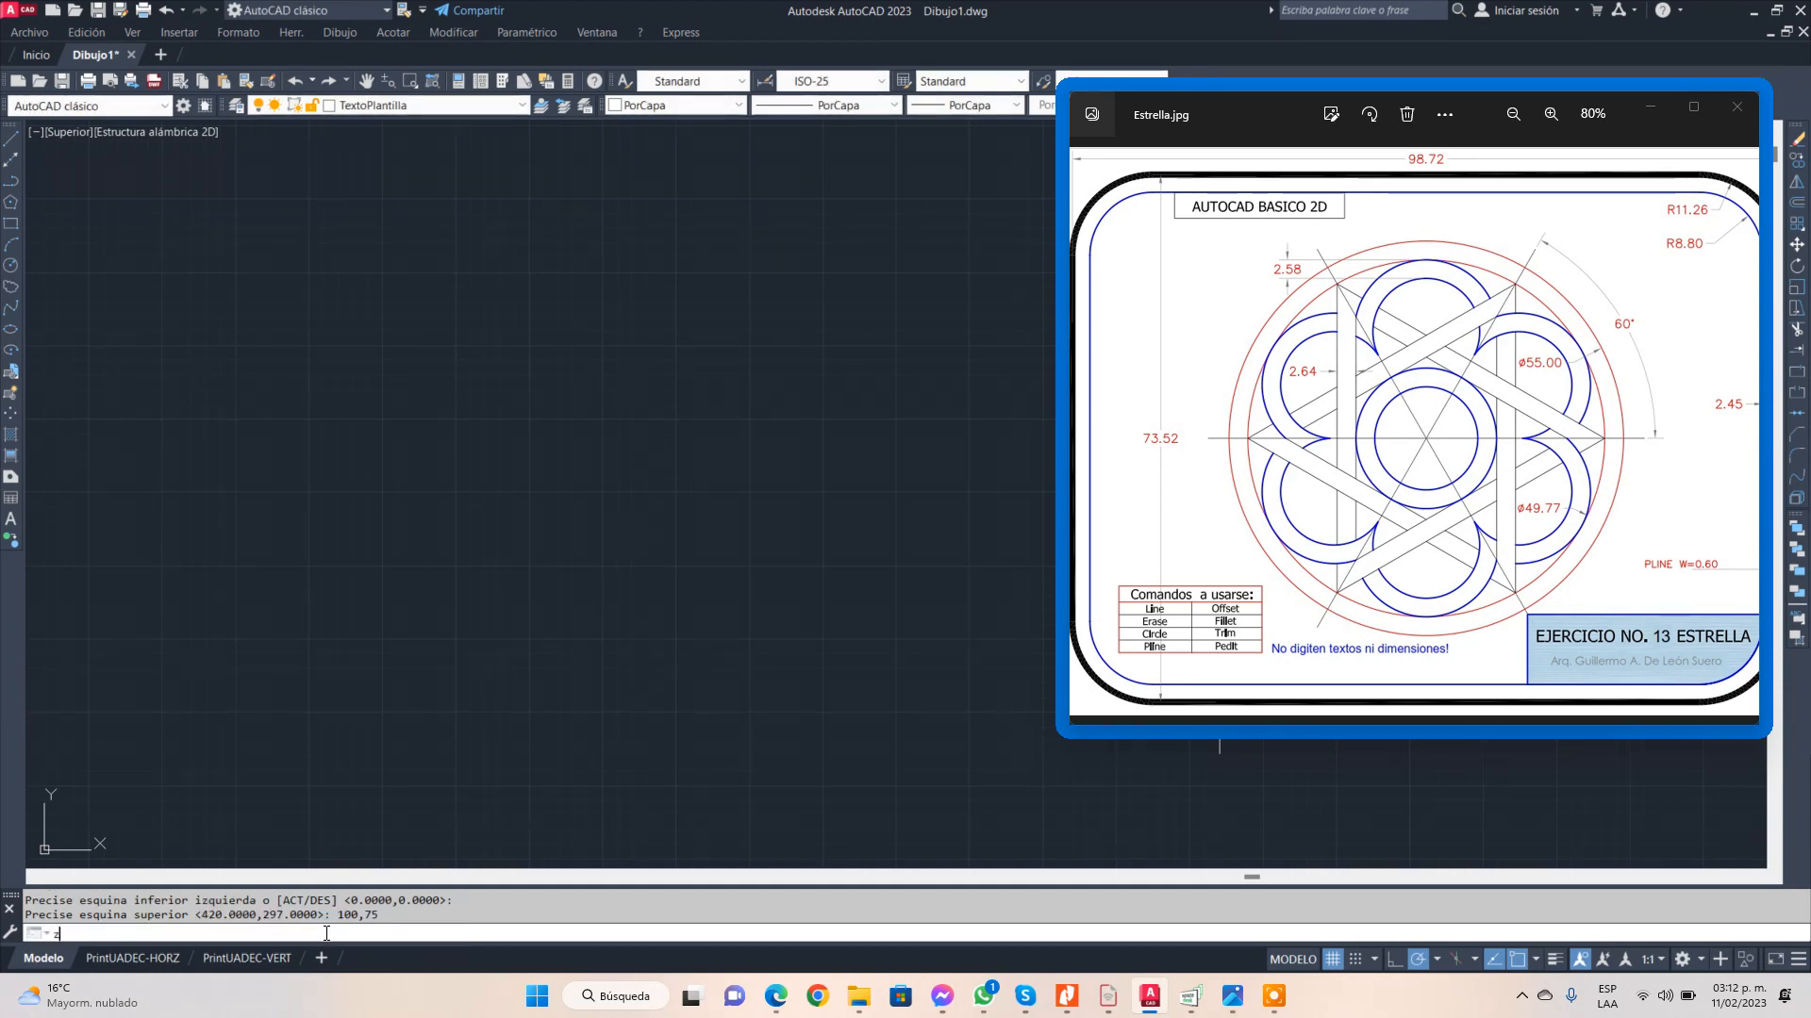
text(z)
key(Return)
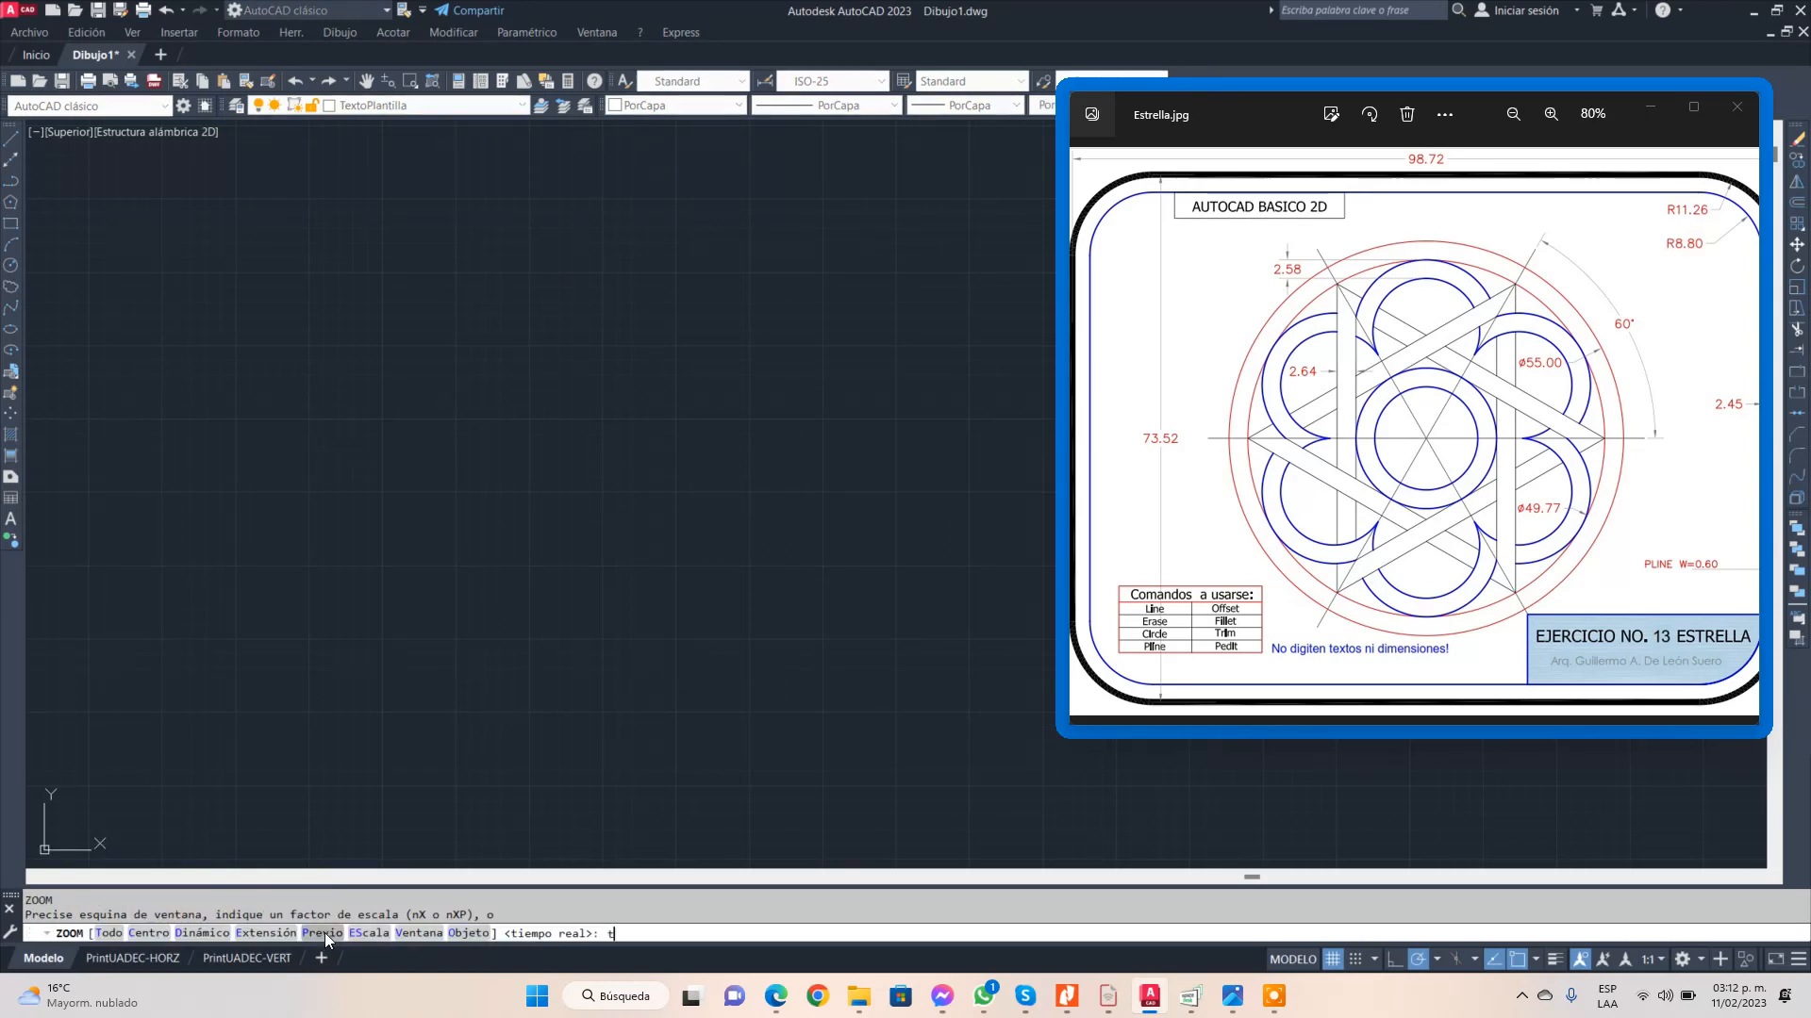
text(t)
key(Return)
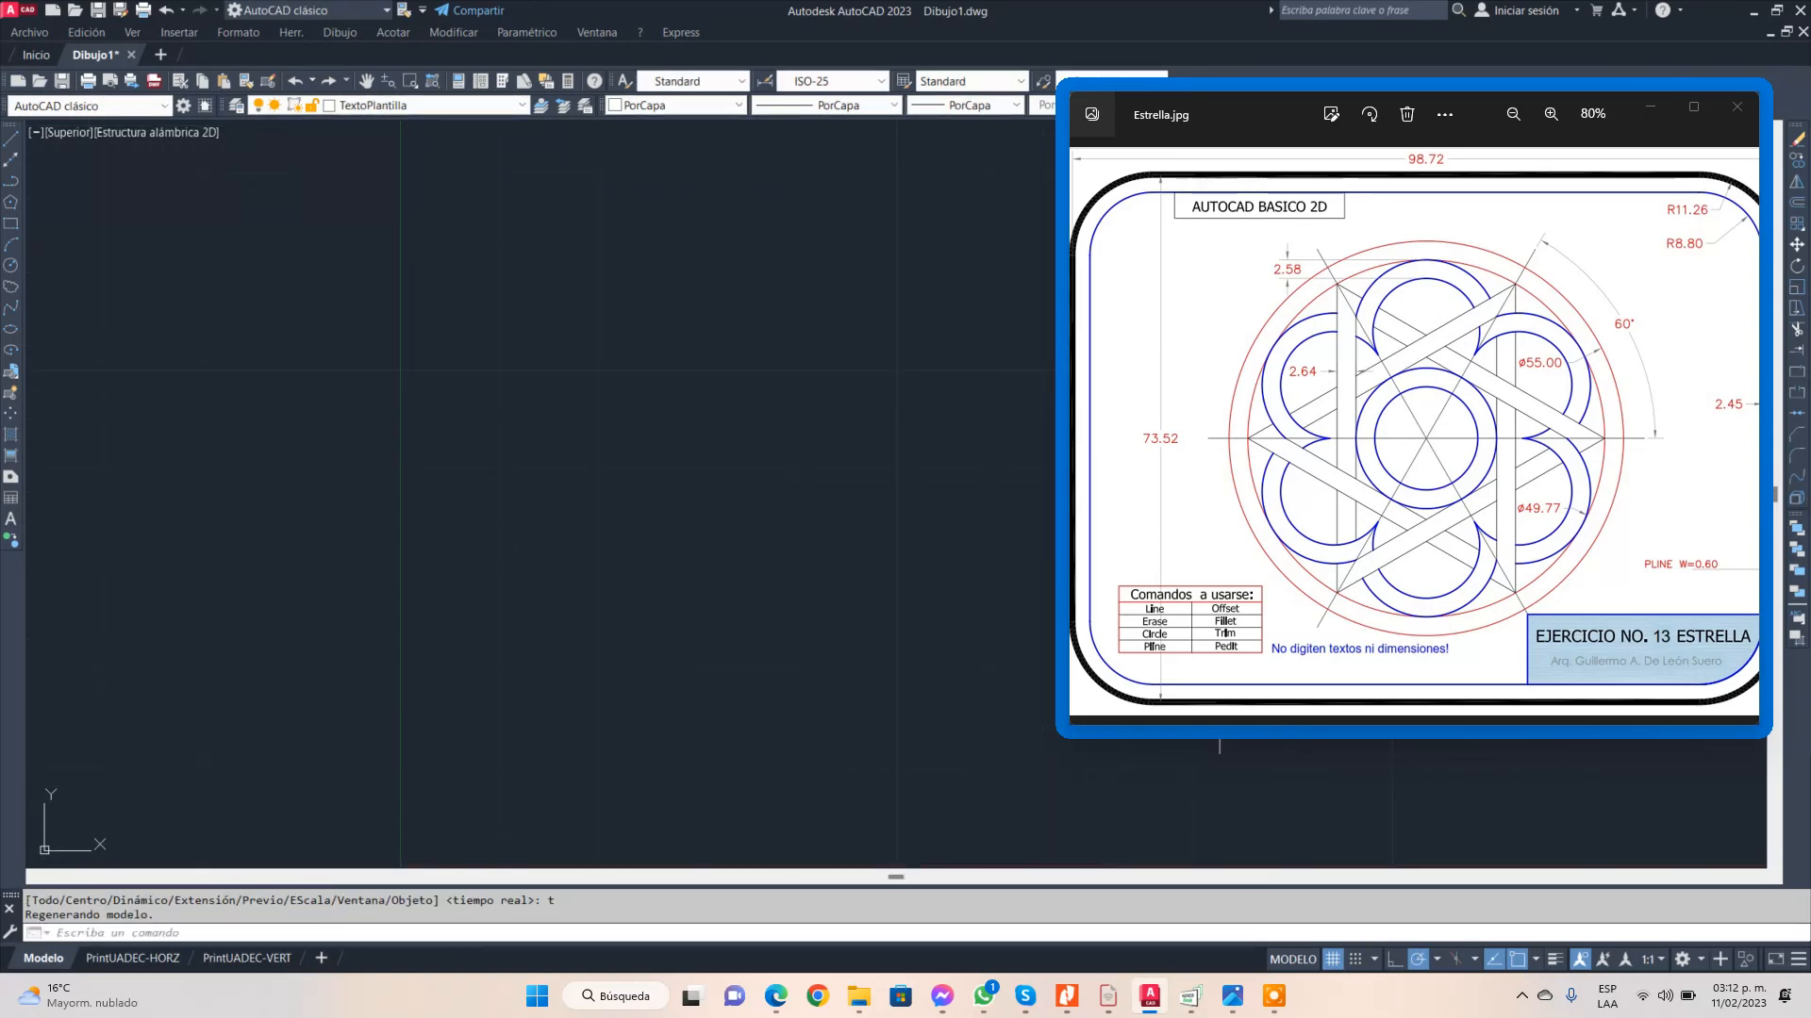
- Turn off the grid display and make Dibujo the current layer
click(1333, 960)
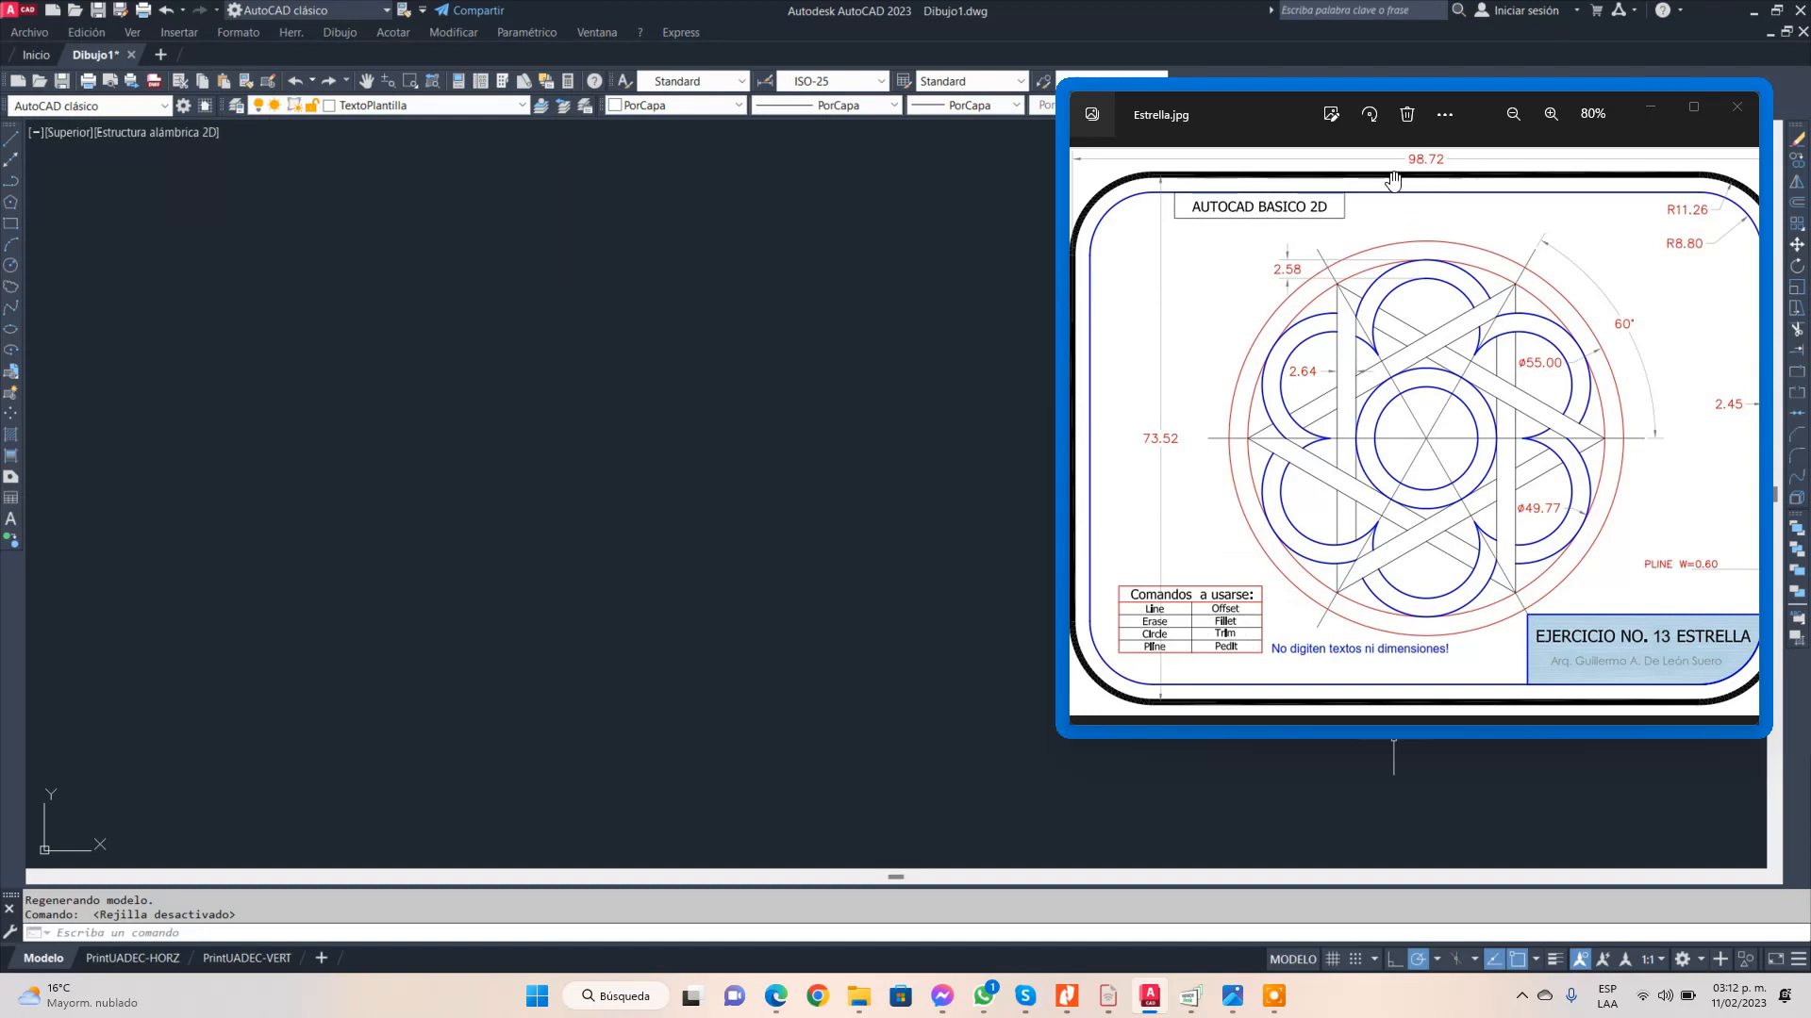
click(520, 106)
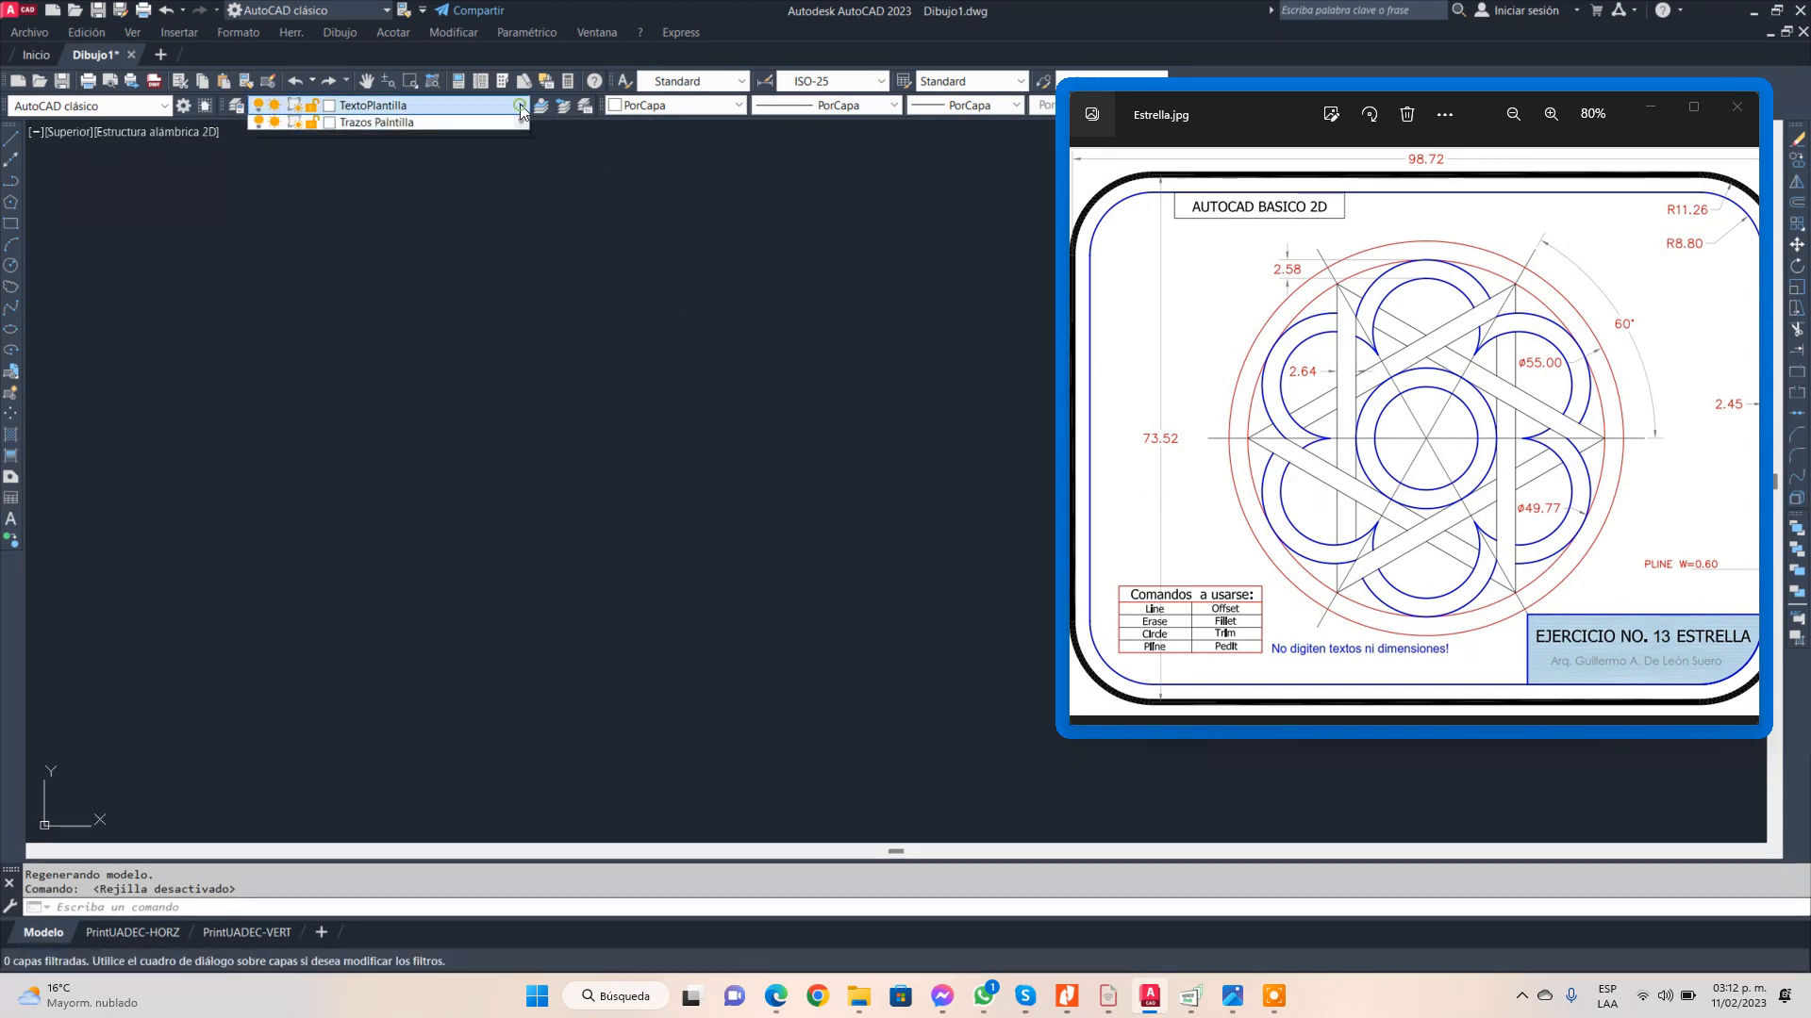
click(426, 152)
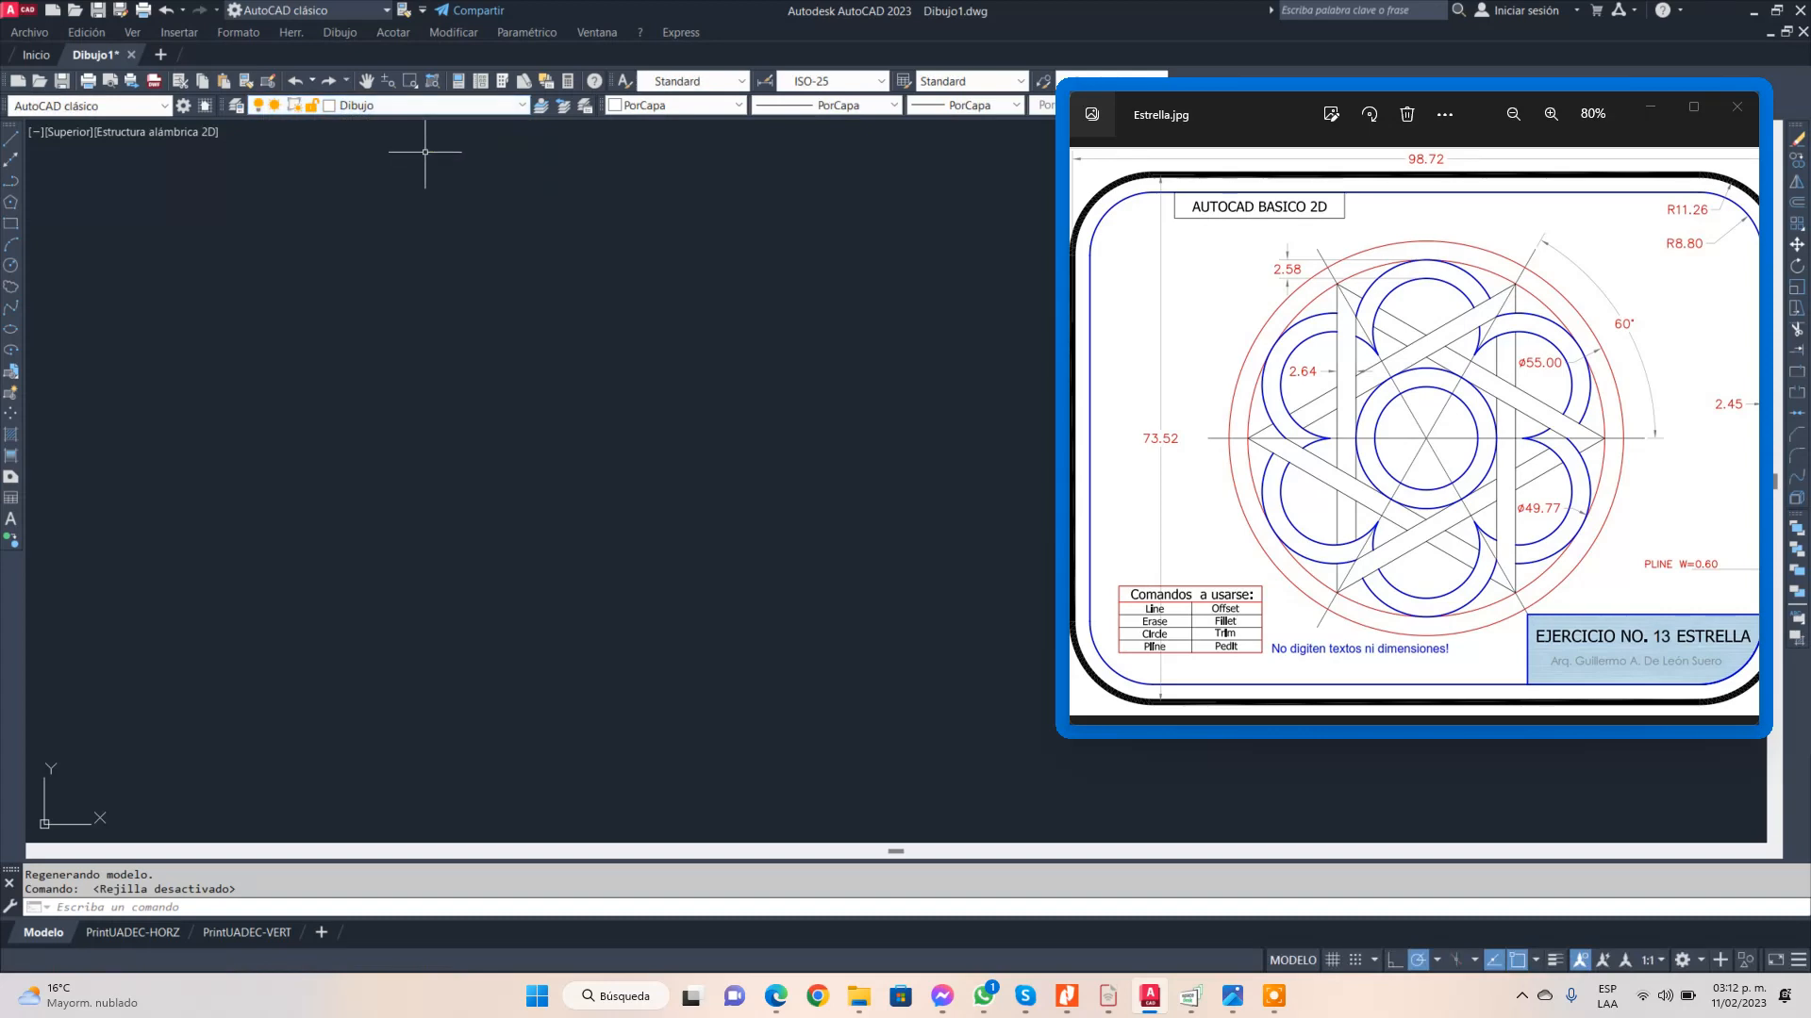
- Save the drawing under the name Estrella in the Autocad folder
click(86, 35)
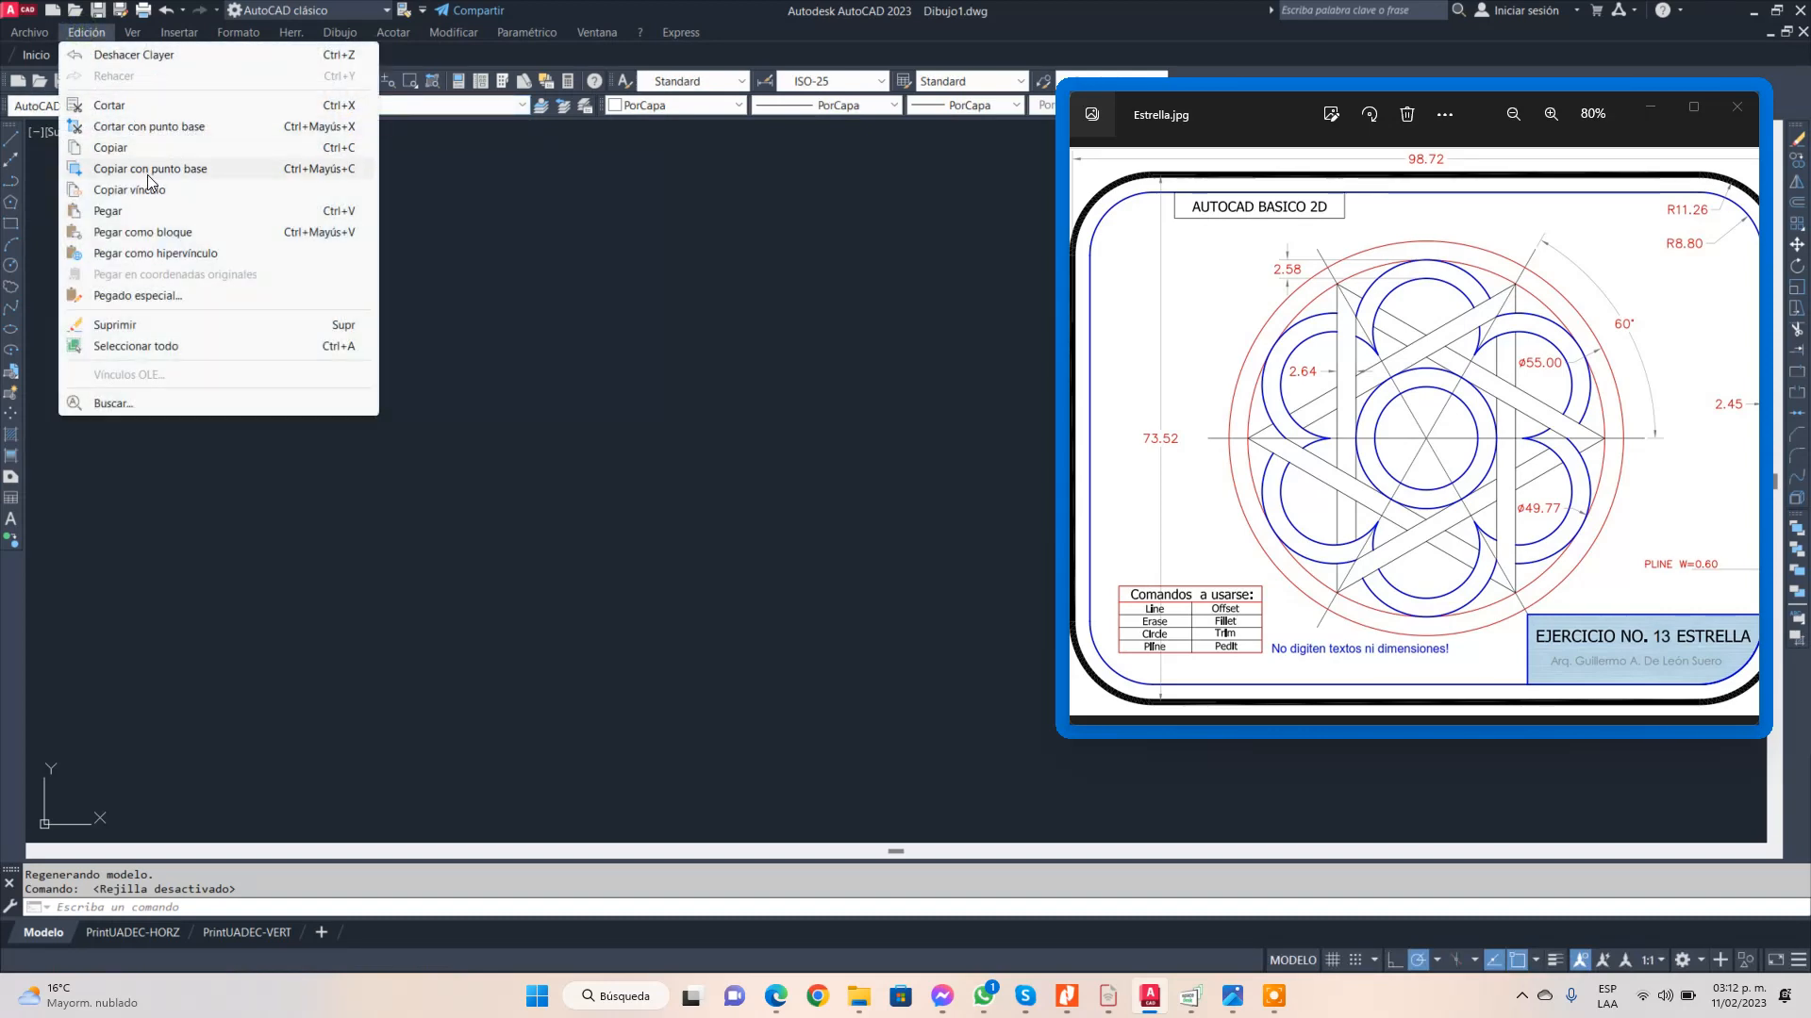
click(29, 32)
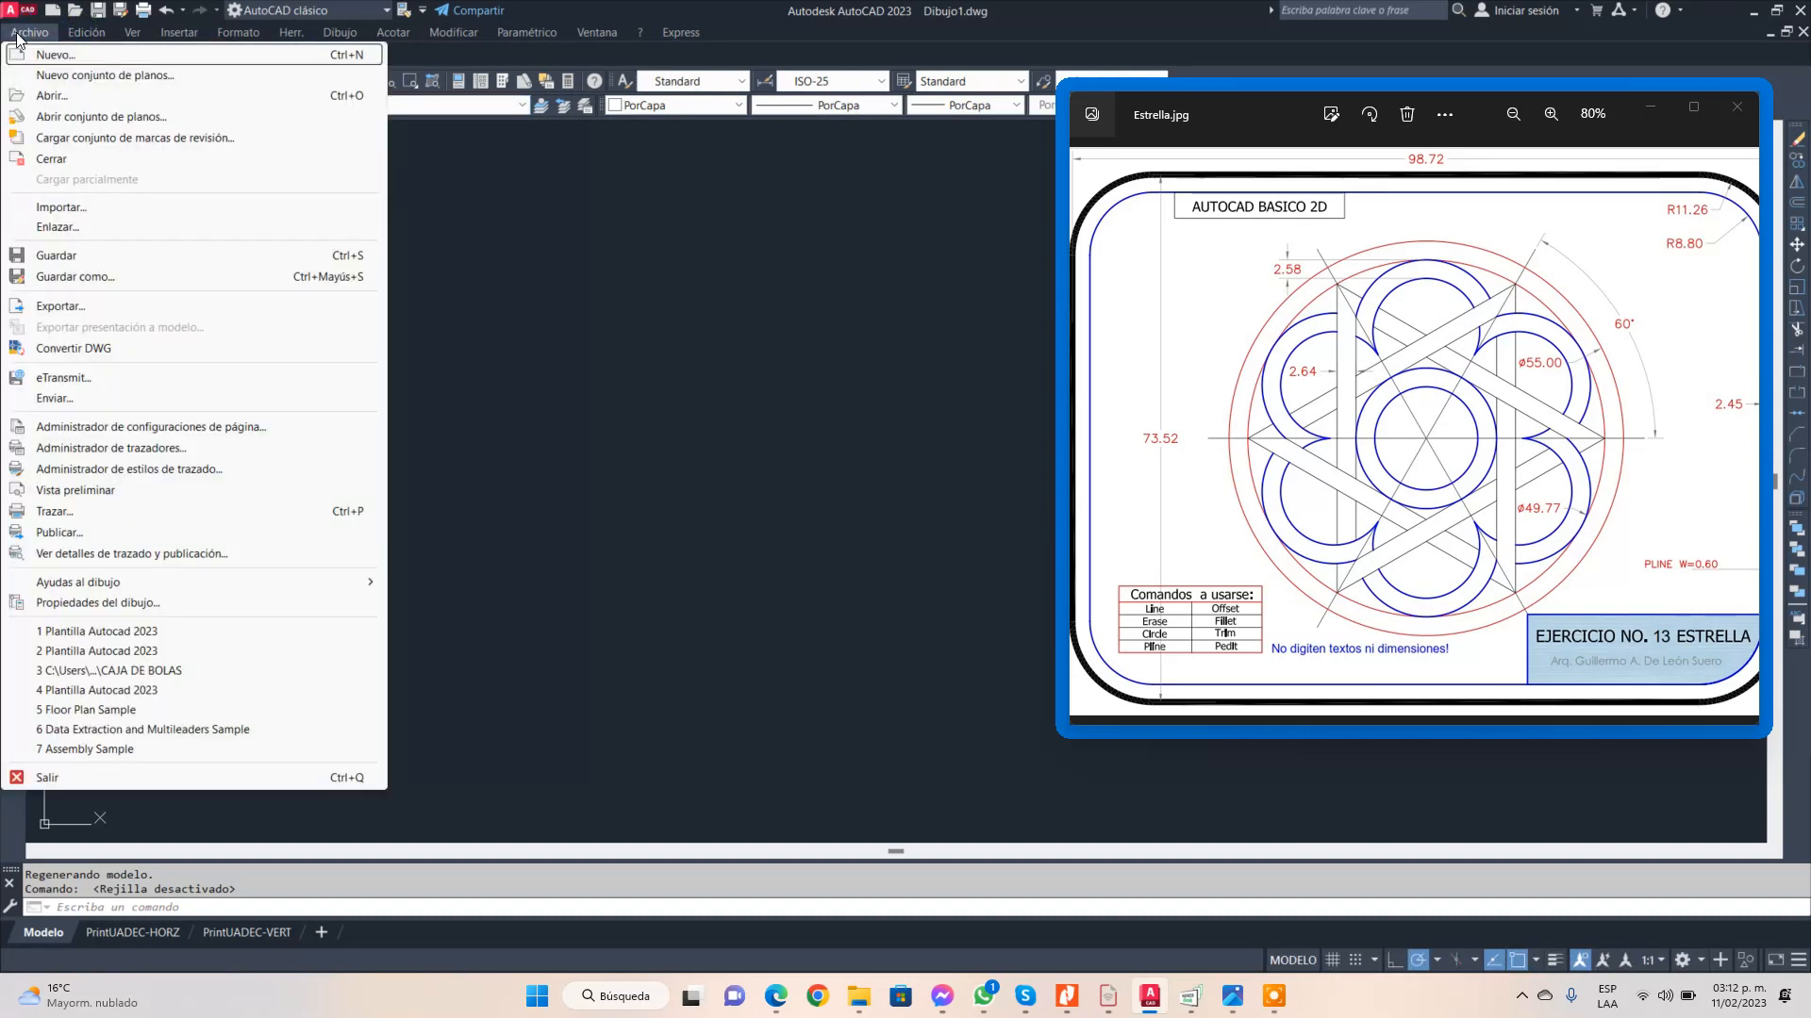
click(76, 277)
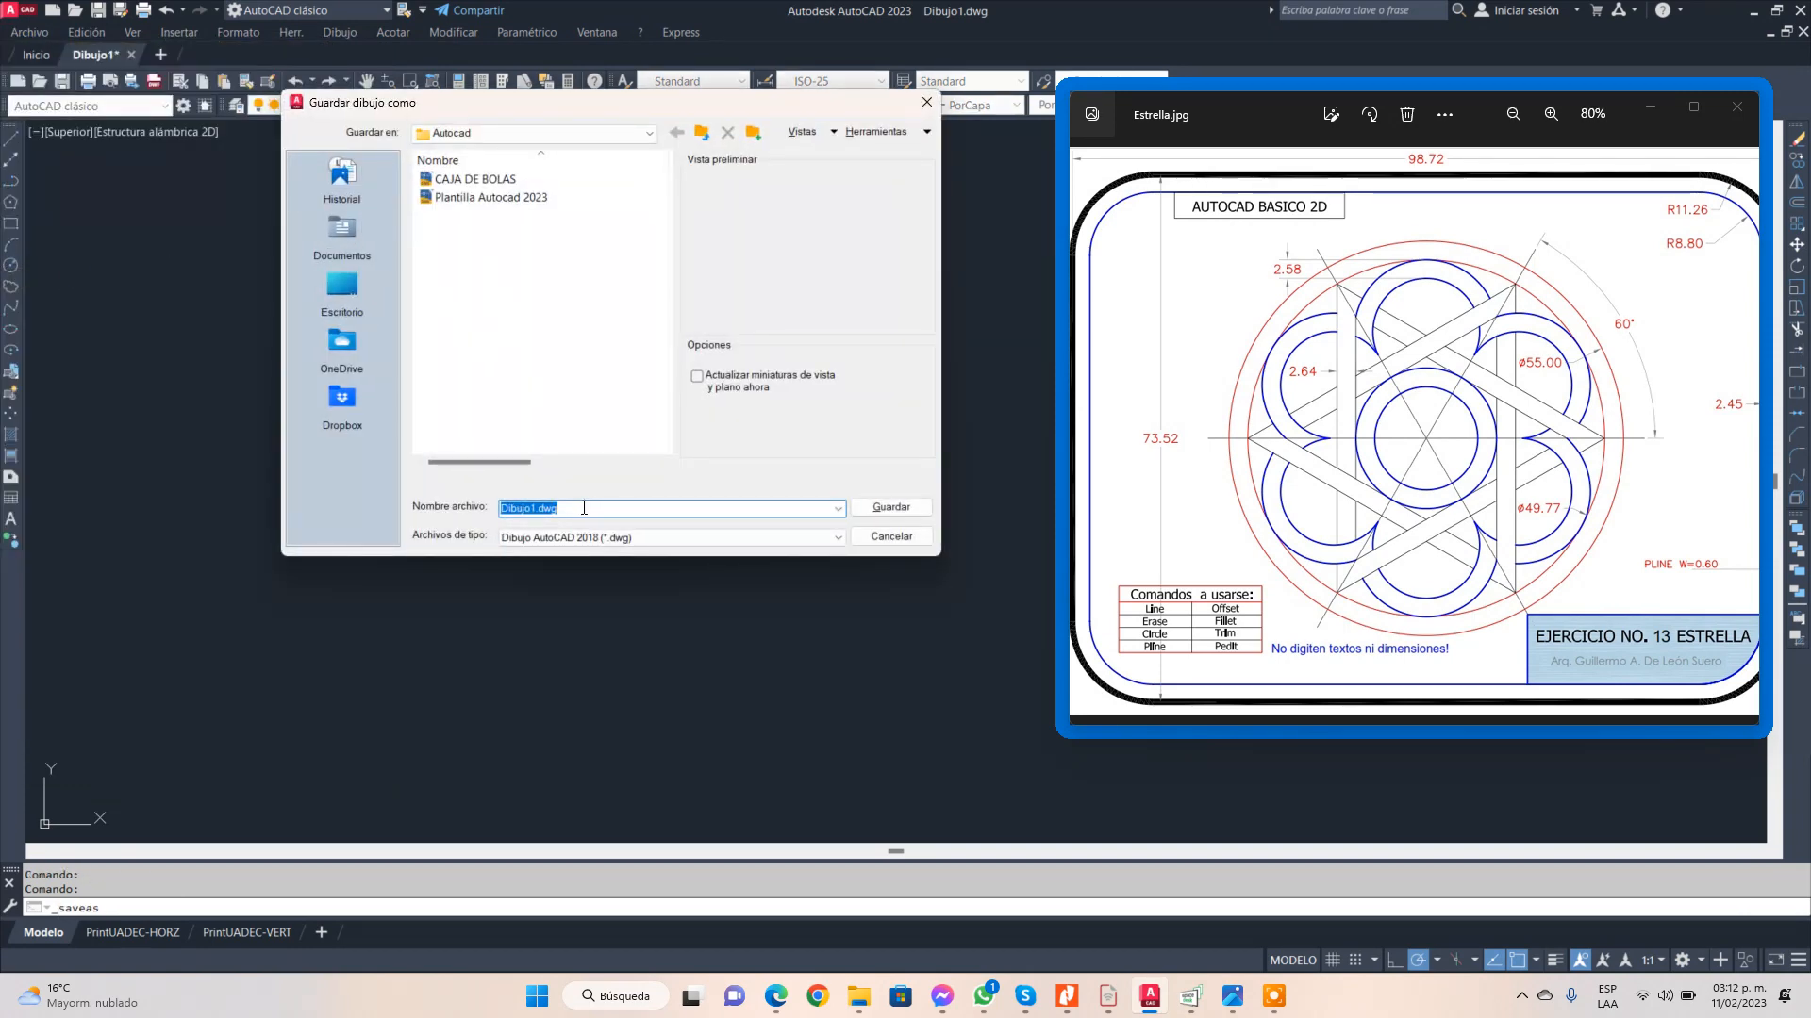
text(Estrella)
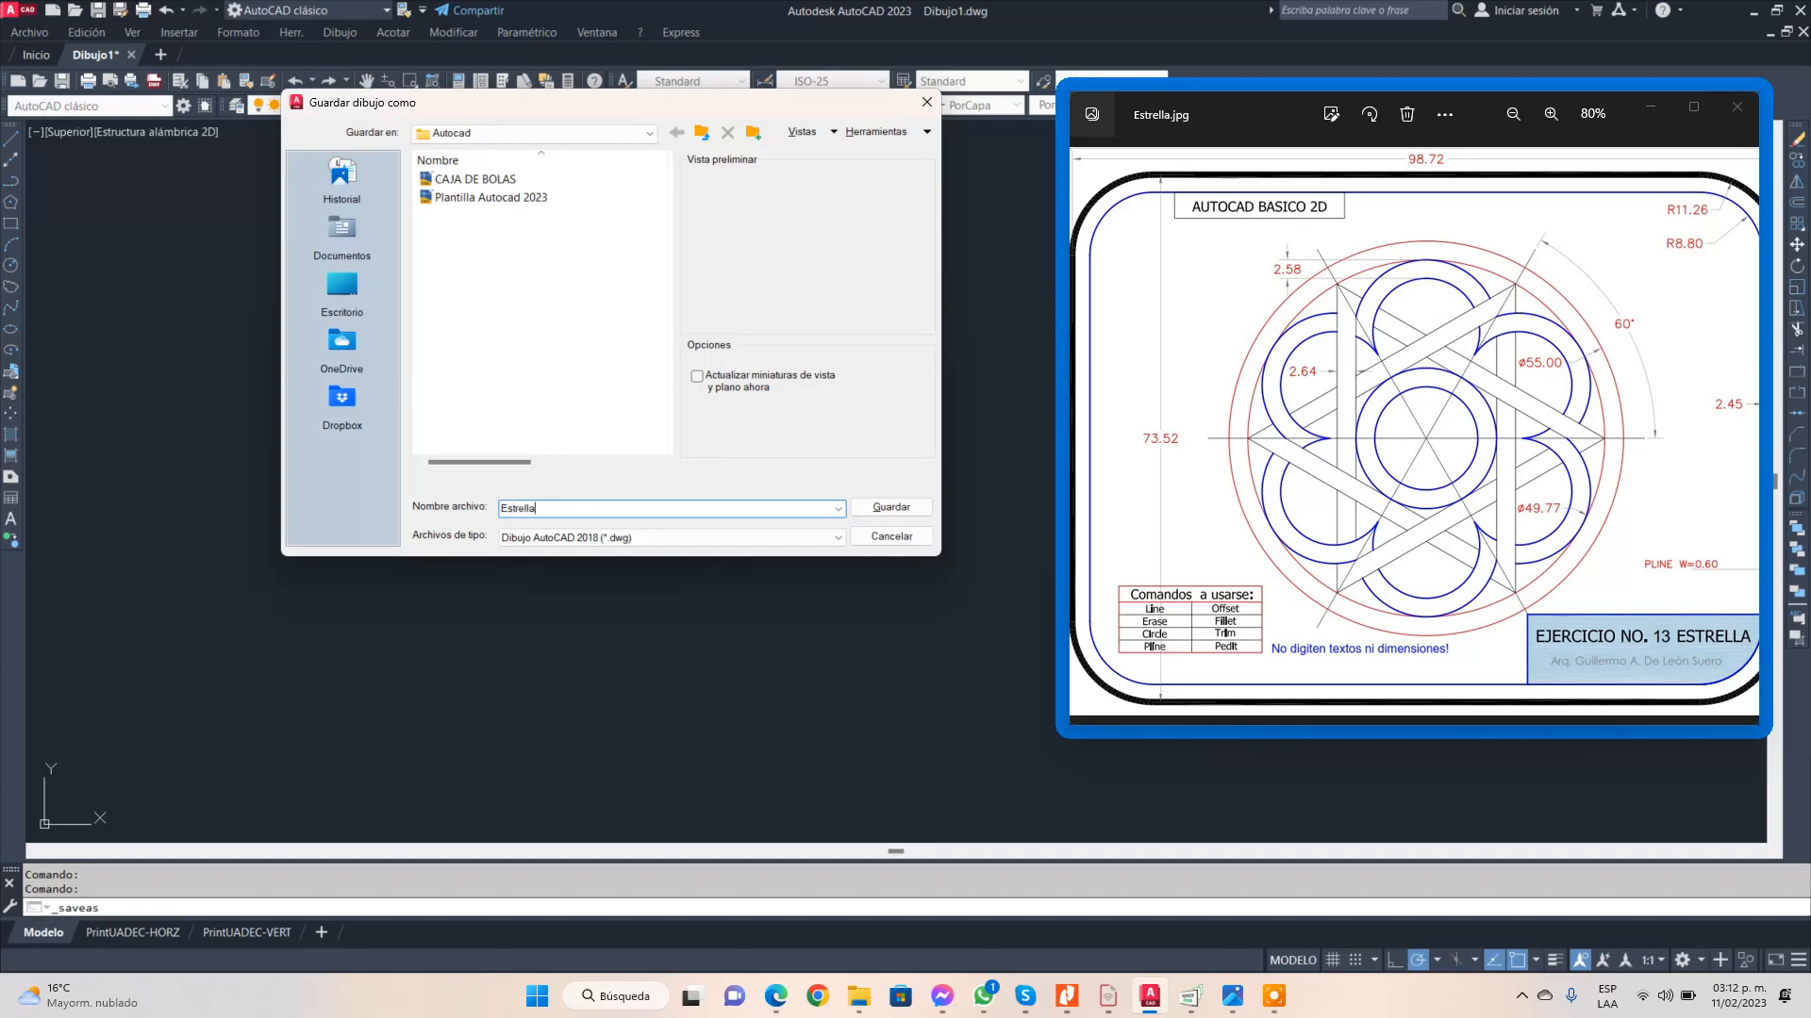
click(891, 507)
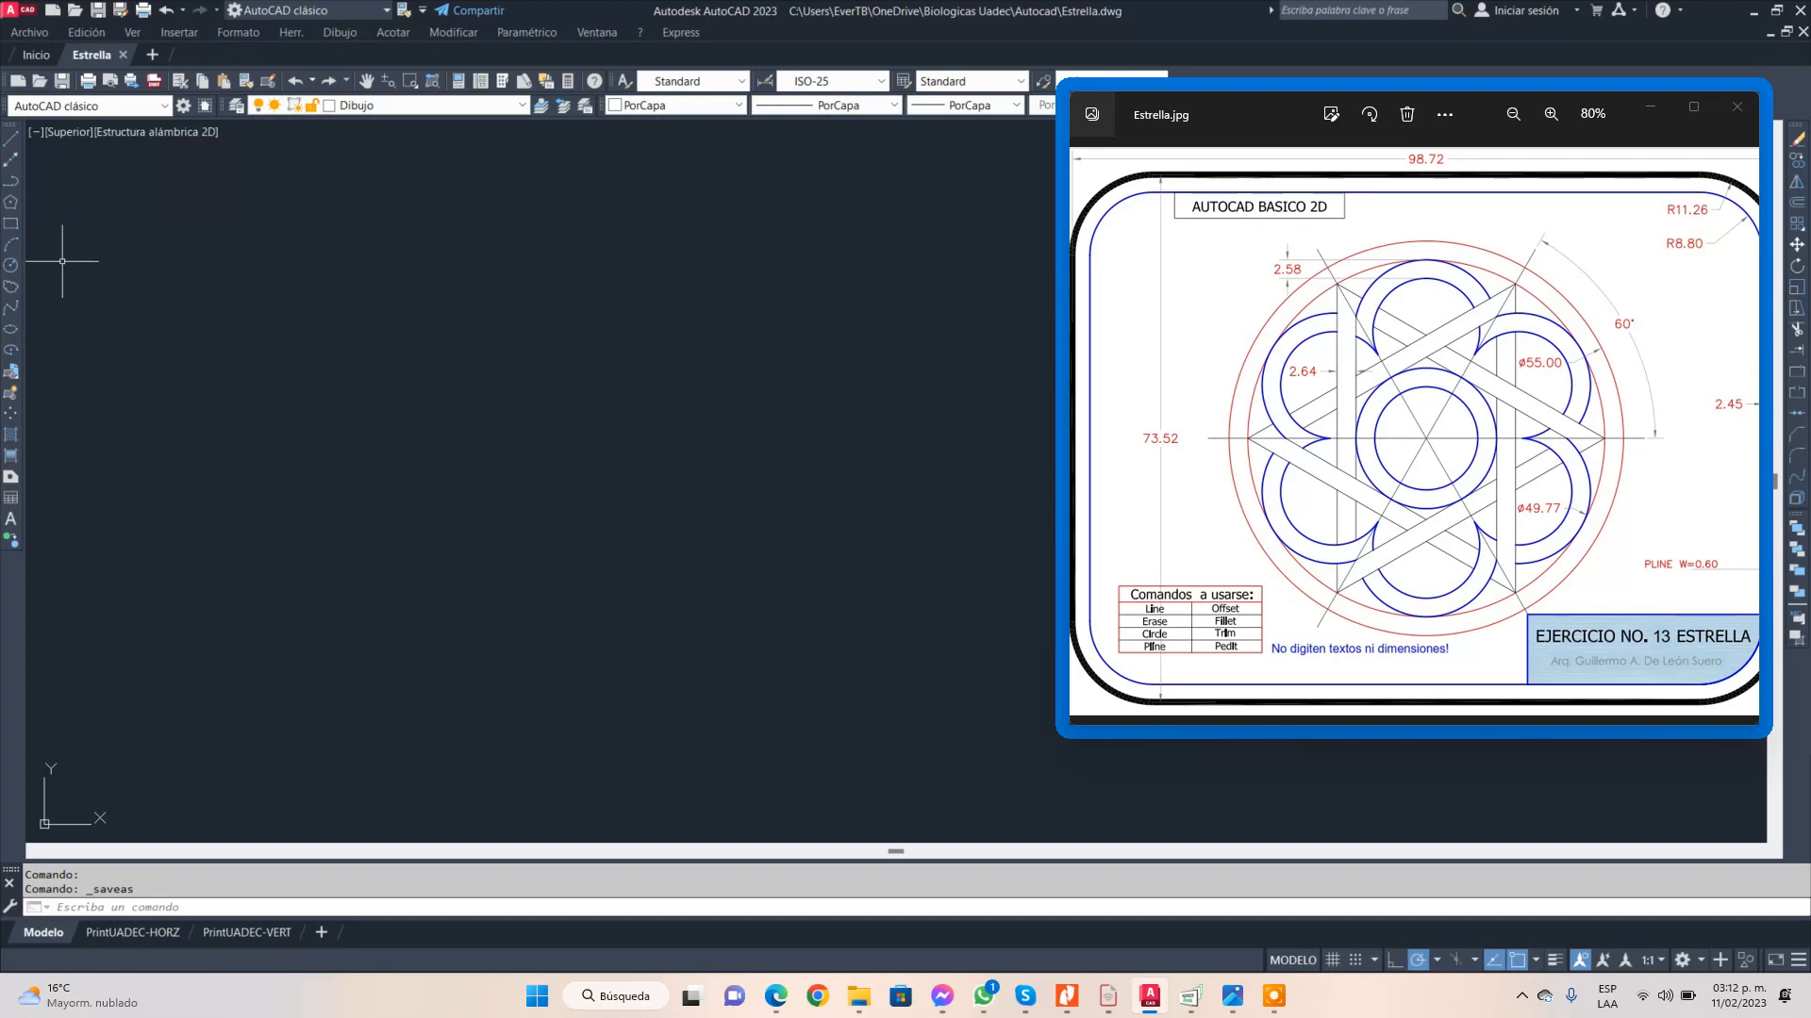
- Draw the outer frame as a rectangle from 0,0, 98.72 wide and 73.52 high
click(14, 234)
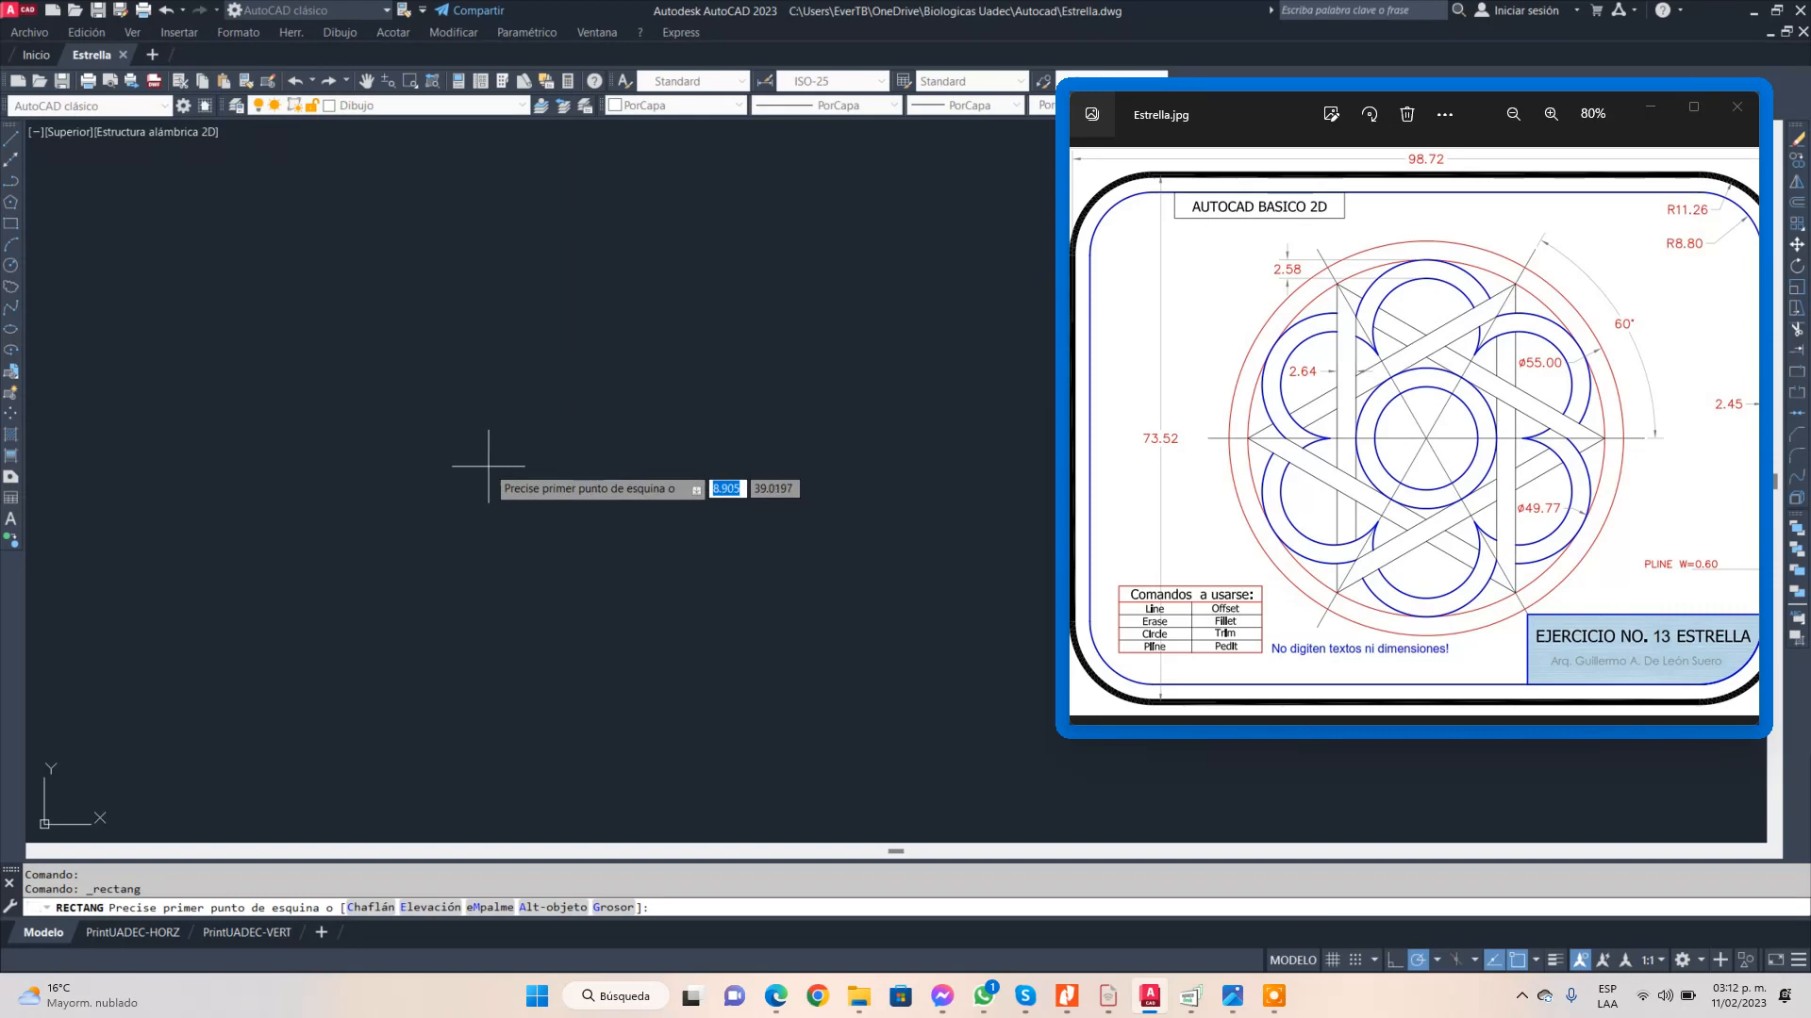
text(0,0)
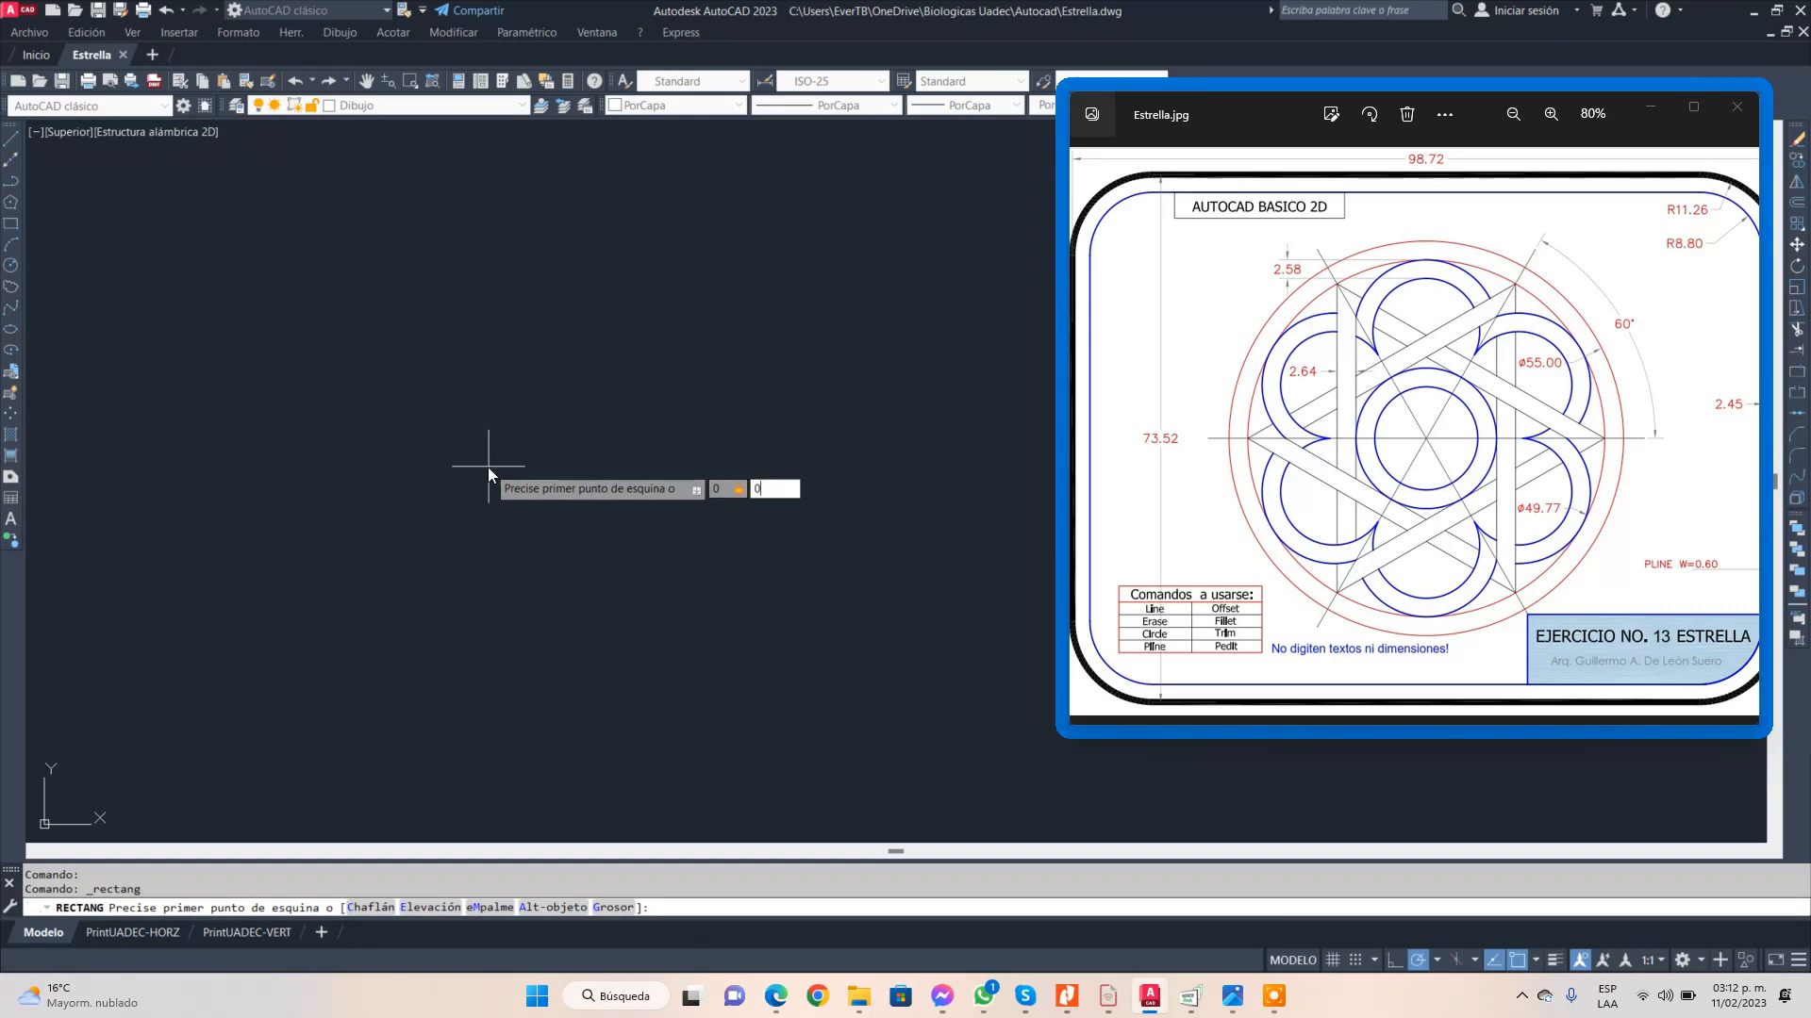
key(Return)
scroll(864, 396, down, 4)
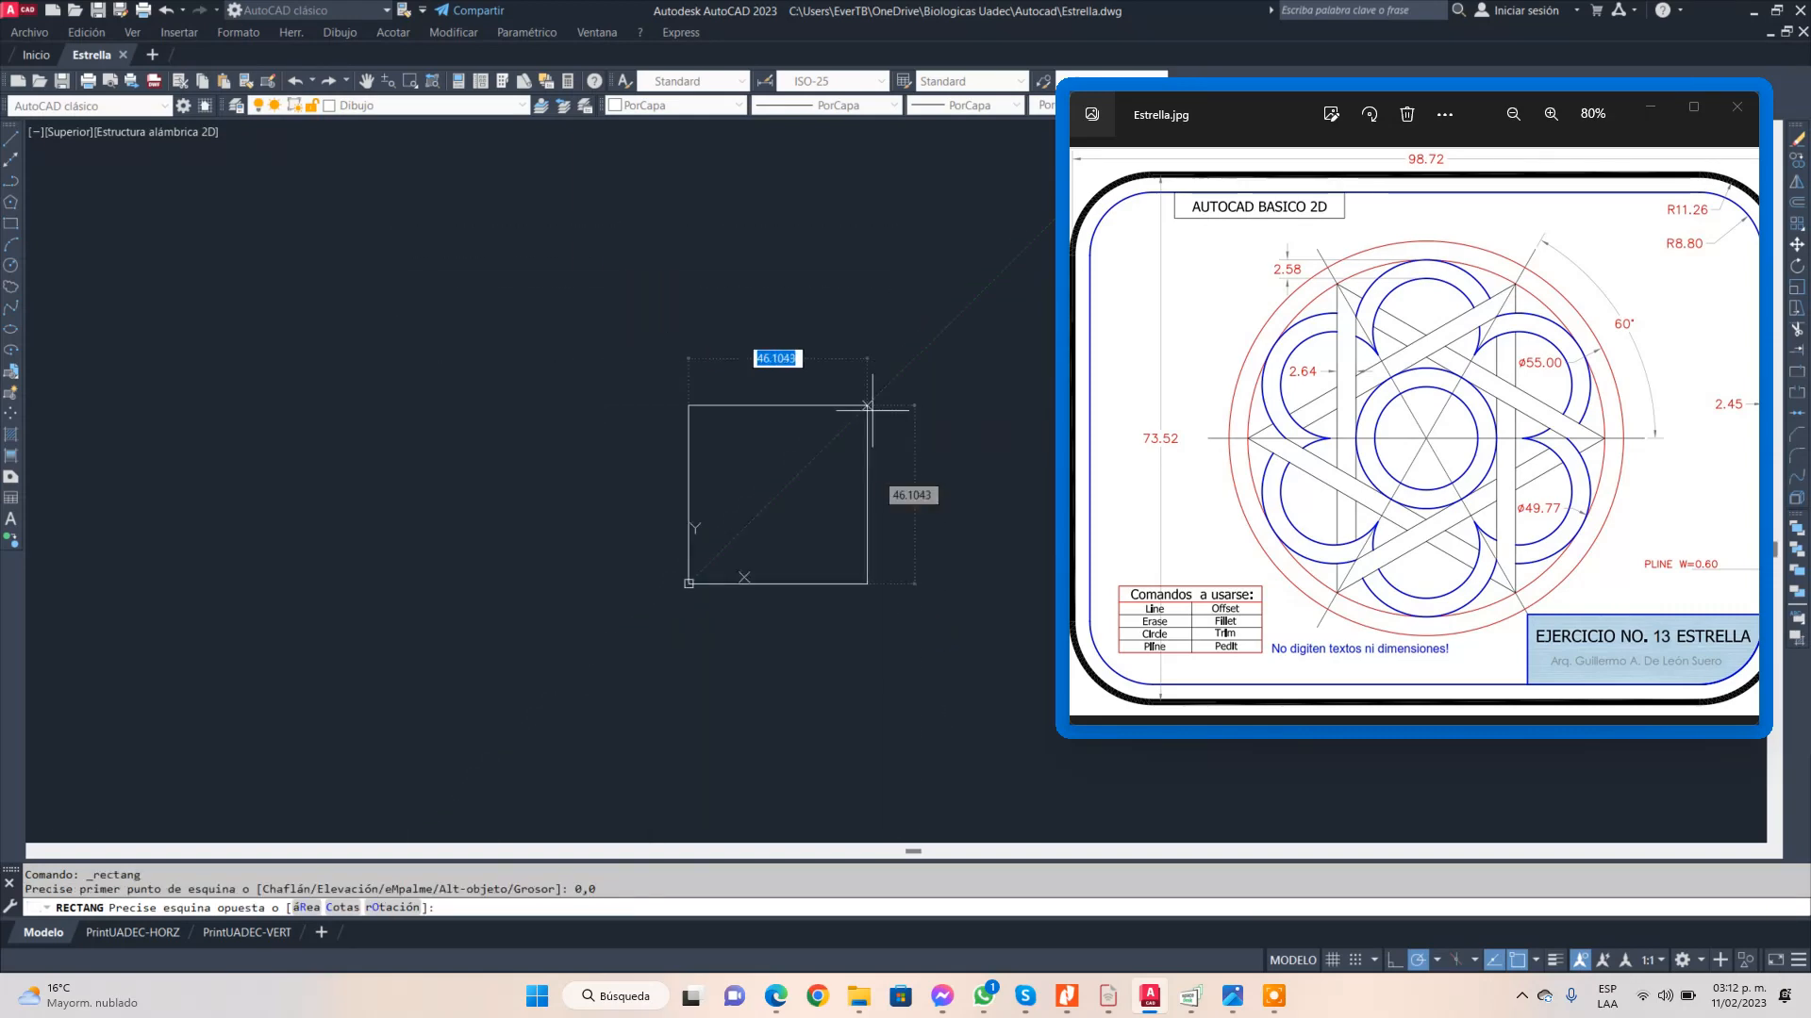
scroll(879, 408, up, 2)
scroll(879, 408, up, 2)
scroll(851, 422, down, 2)
mouse_move(850, 423)
middle_down()
mouse_move(679, 405)
mouse_move(445, 447)
middle_up()
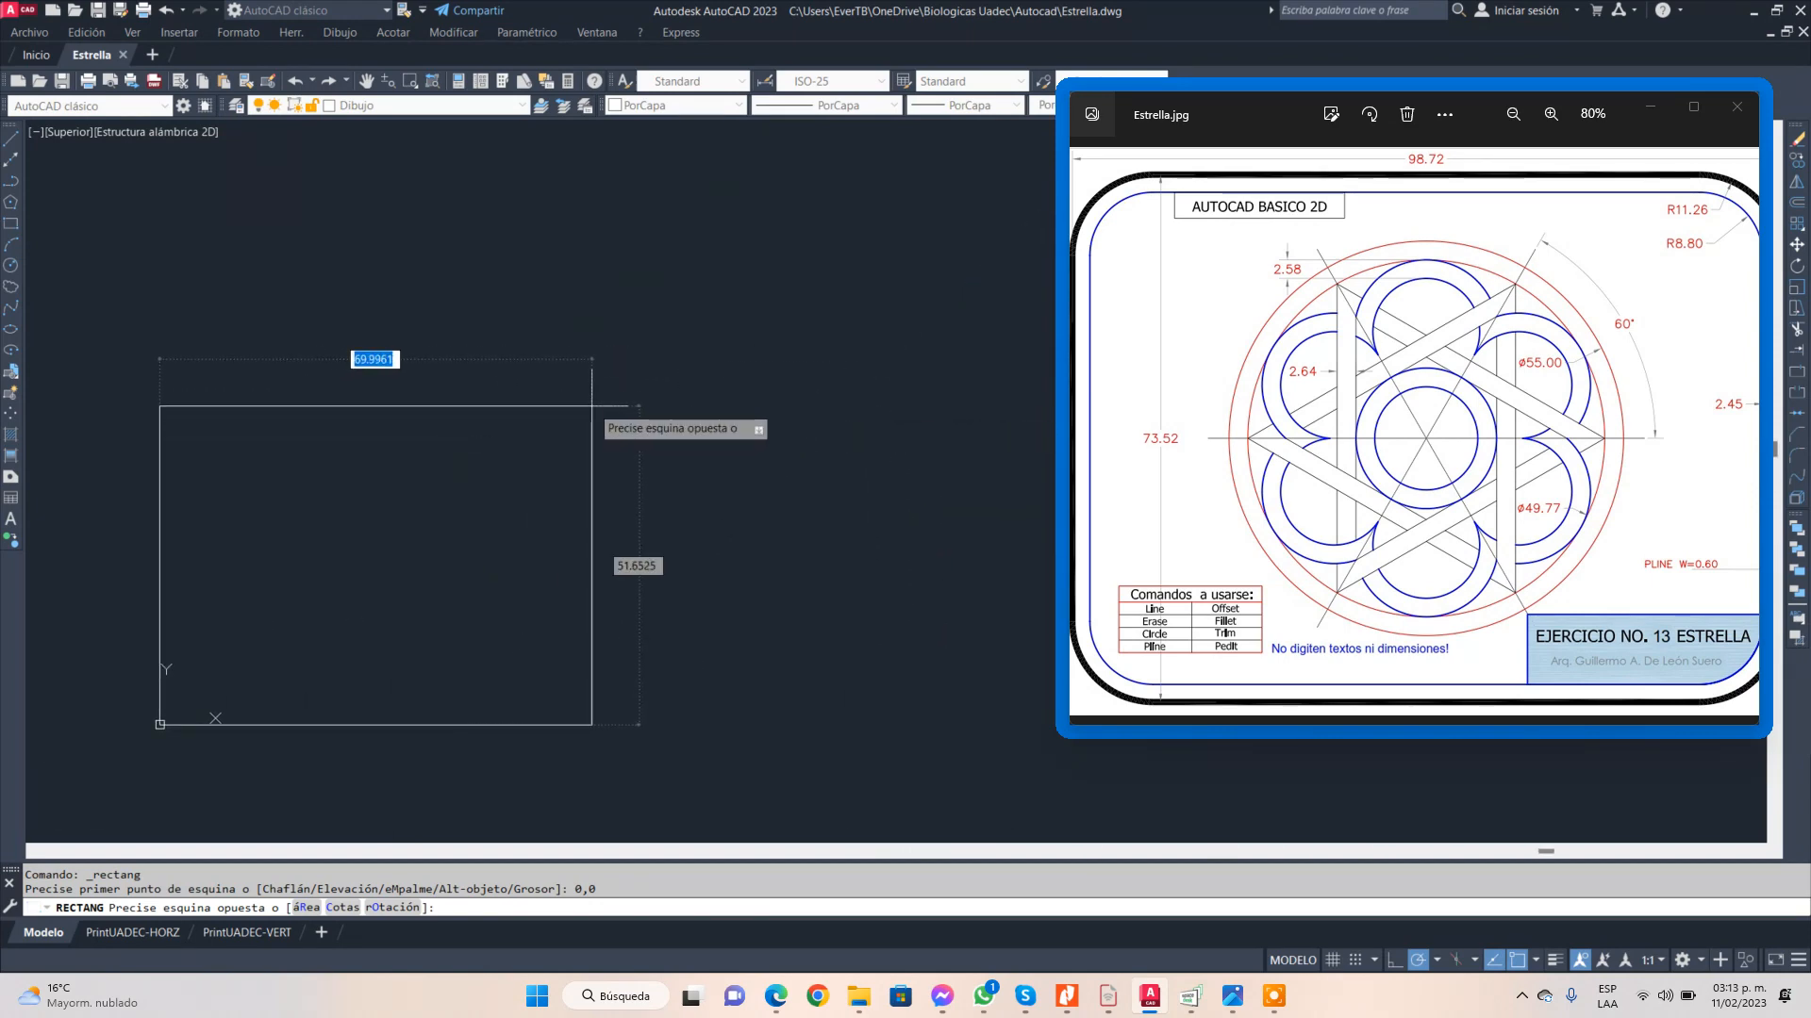
text(98.72)
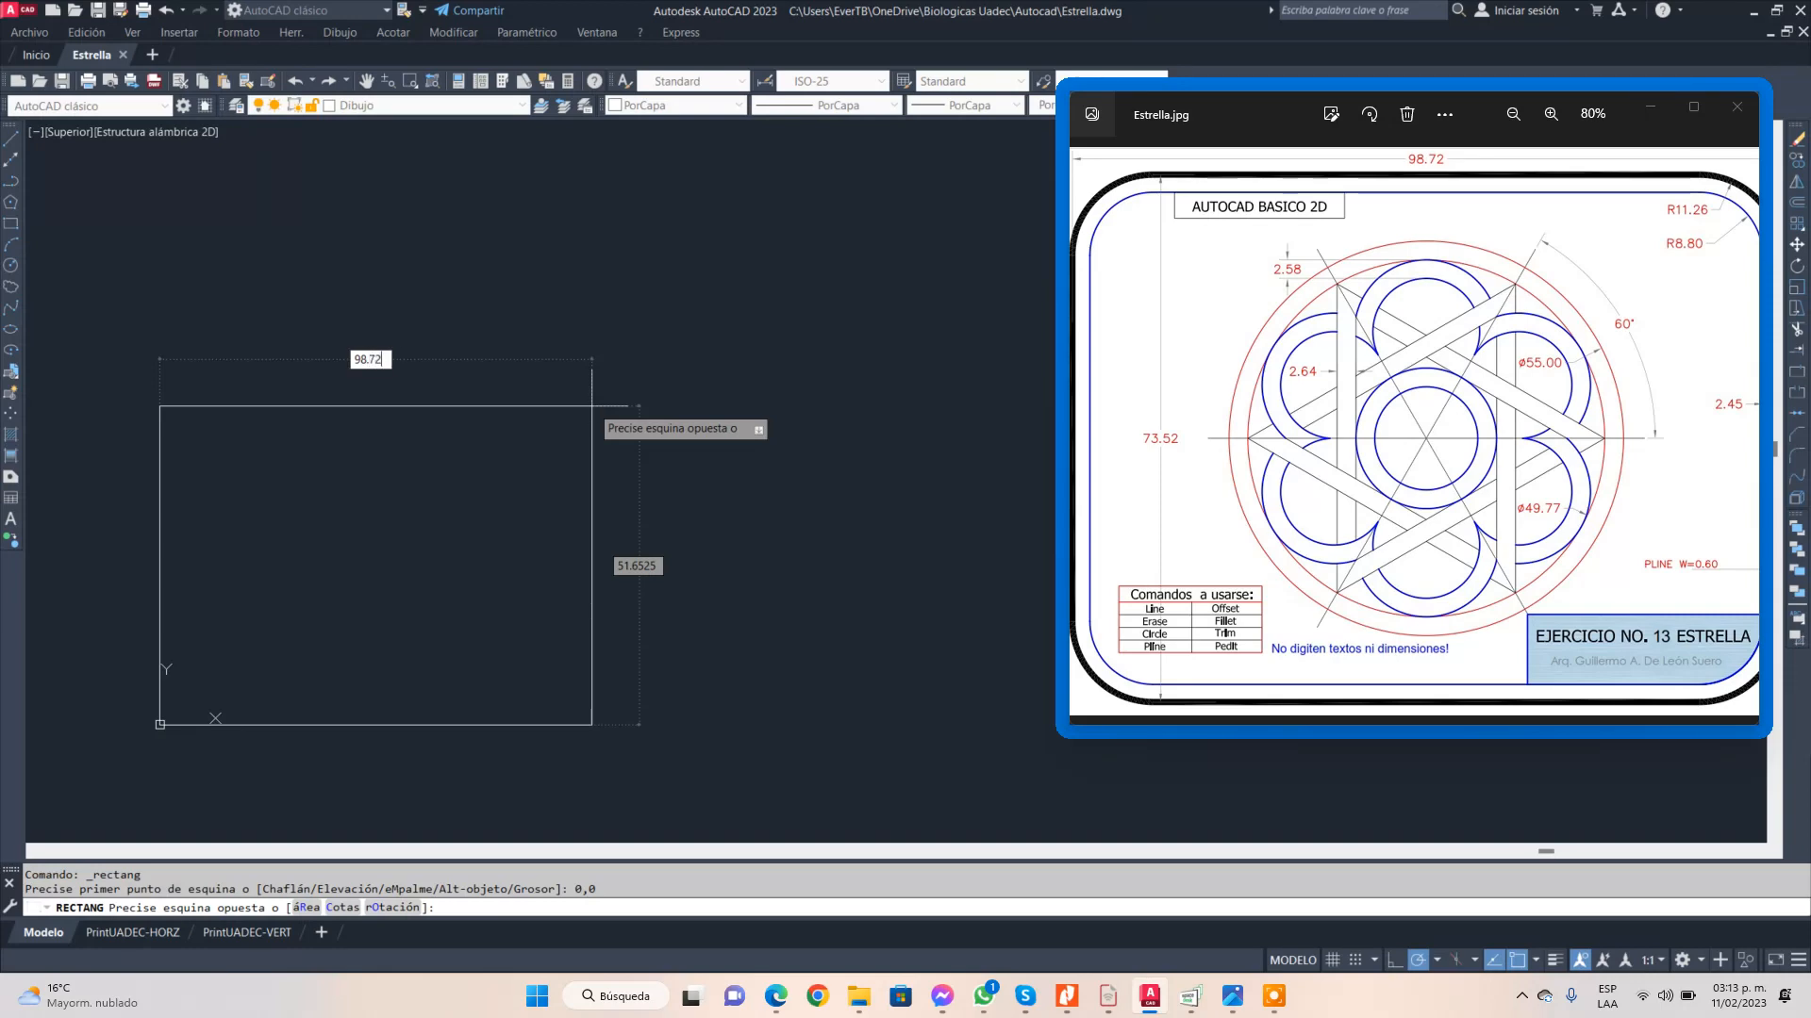
key(Tab)
text(7)
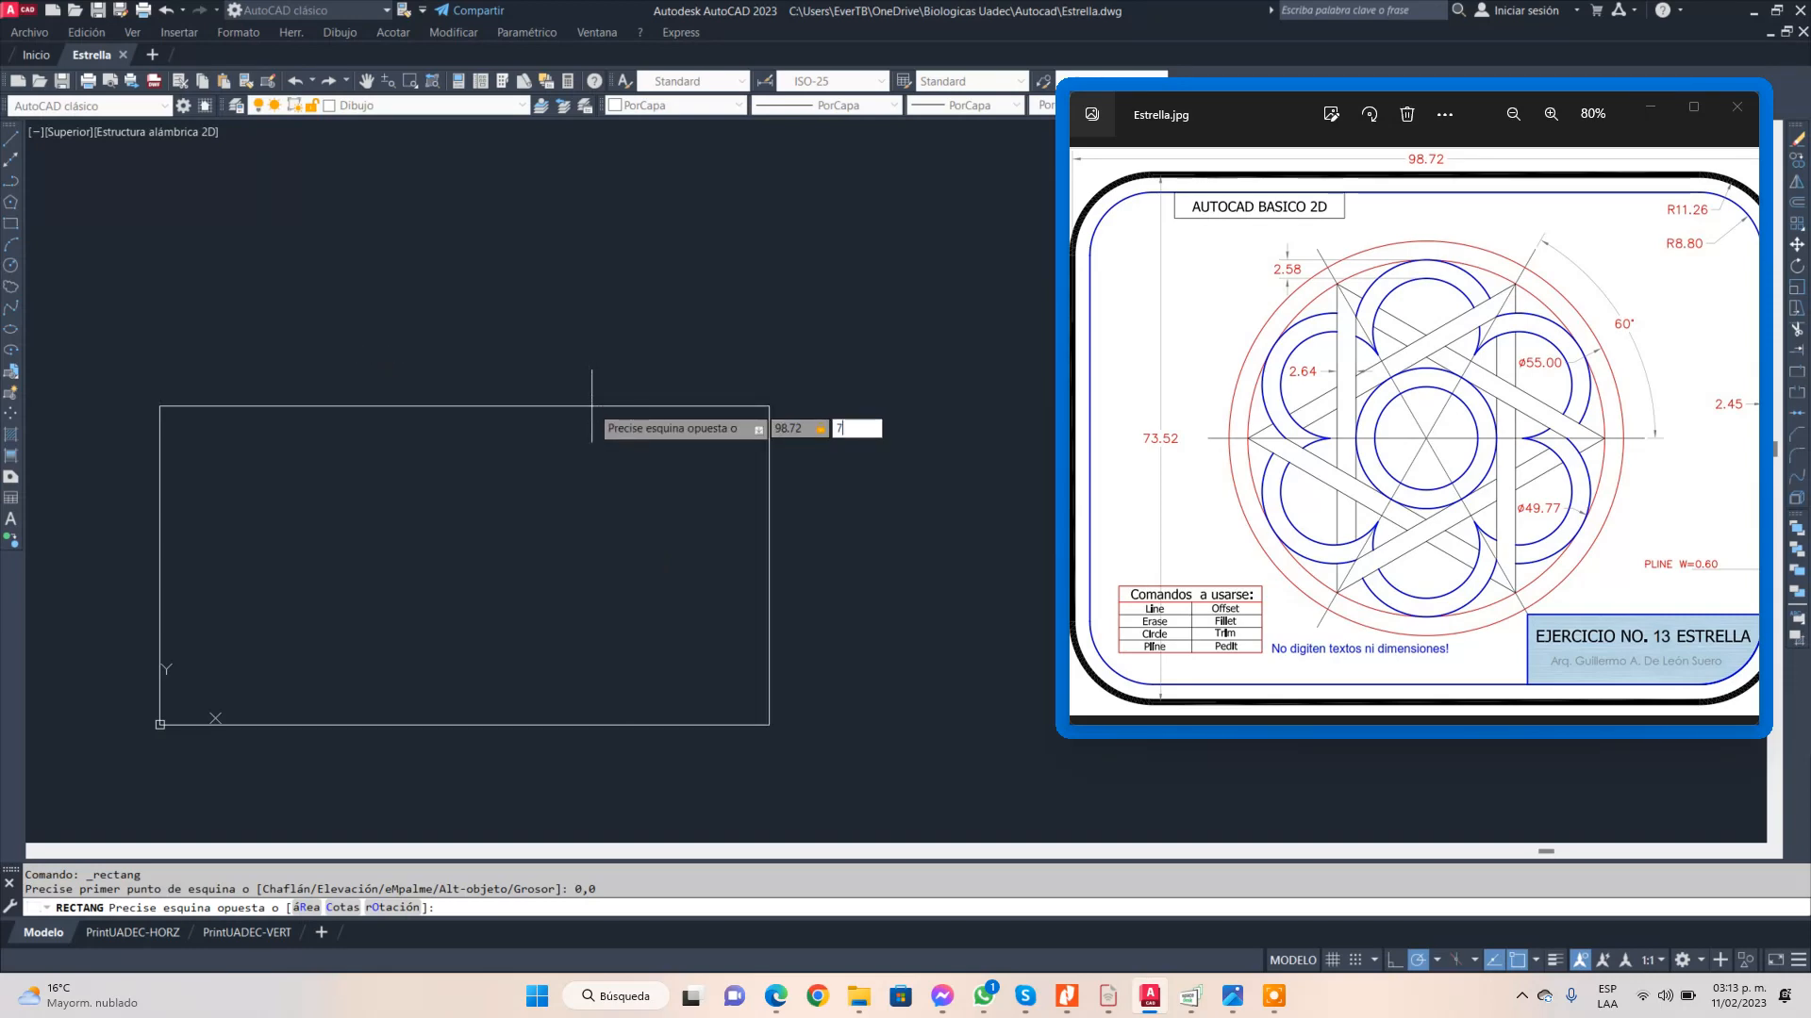
text(3.52)
key(Return)
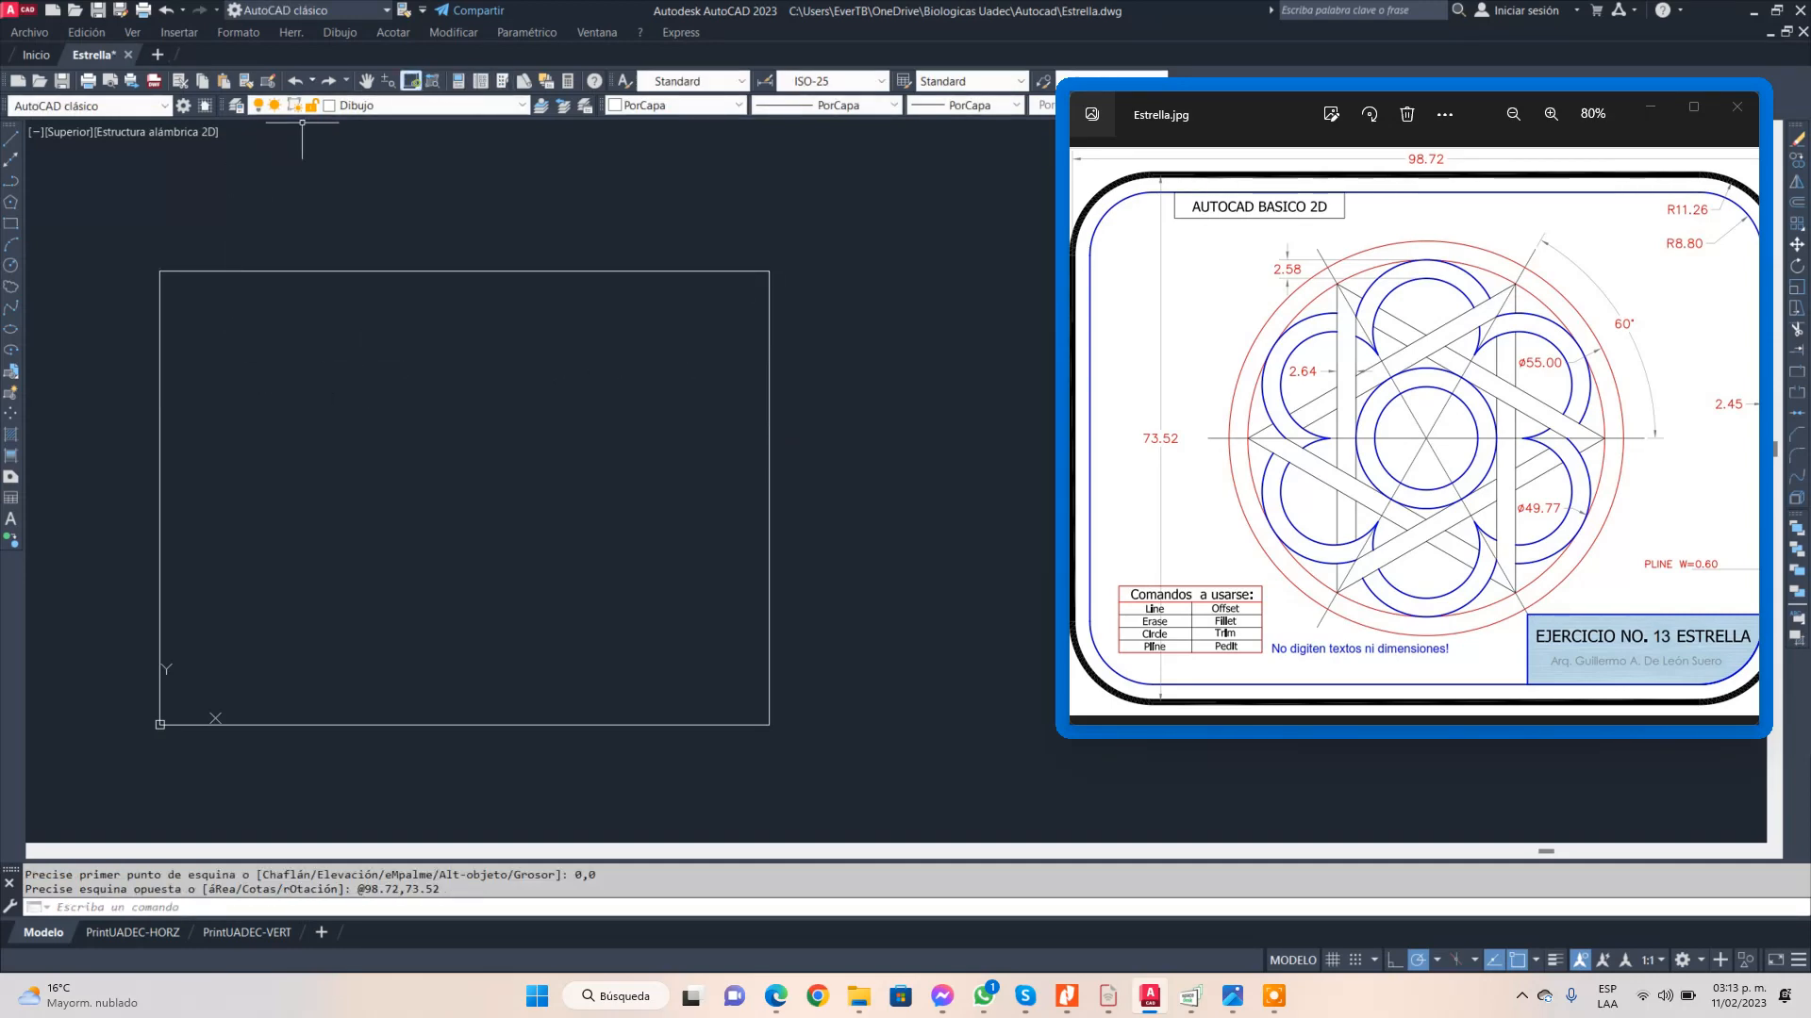
- Assign a 0.40 mm lineweight to the frame rectangle and check it by briefly showing lineweights
click(125, 244)
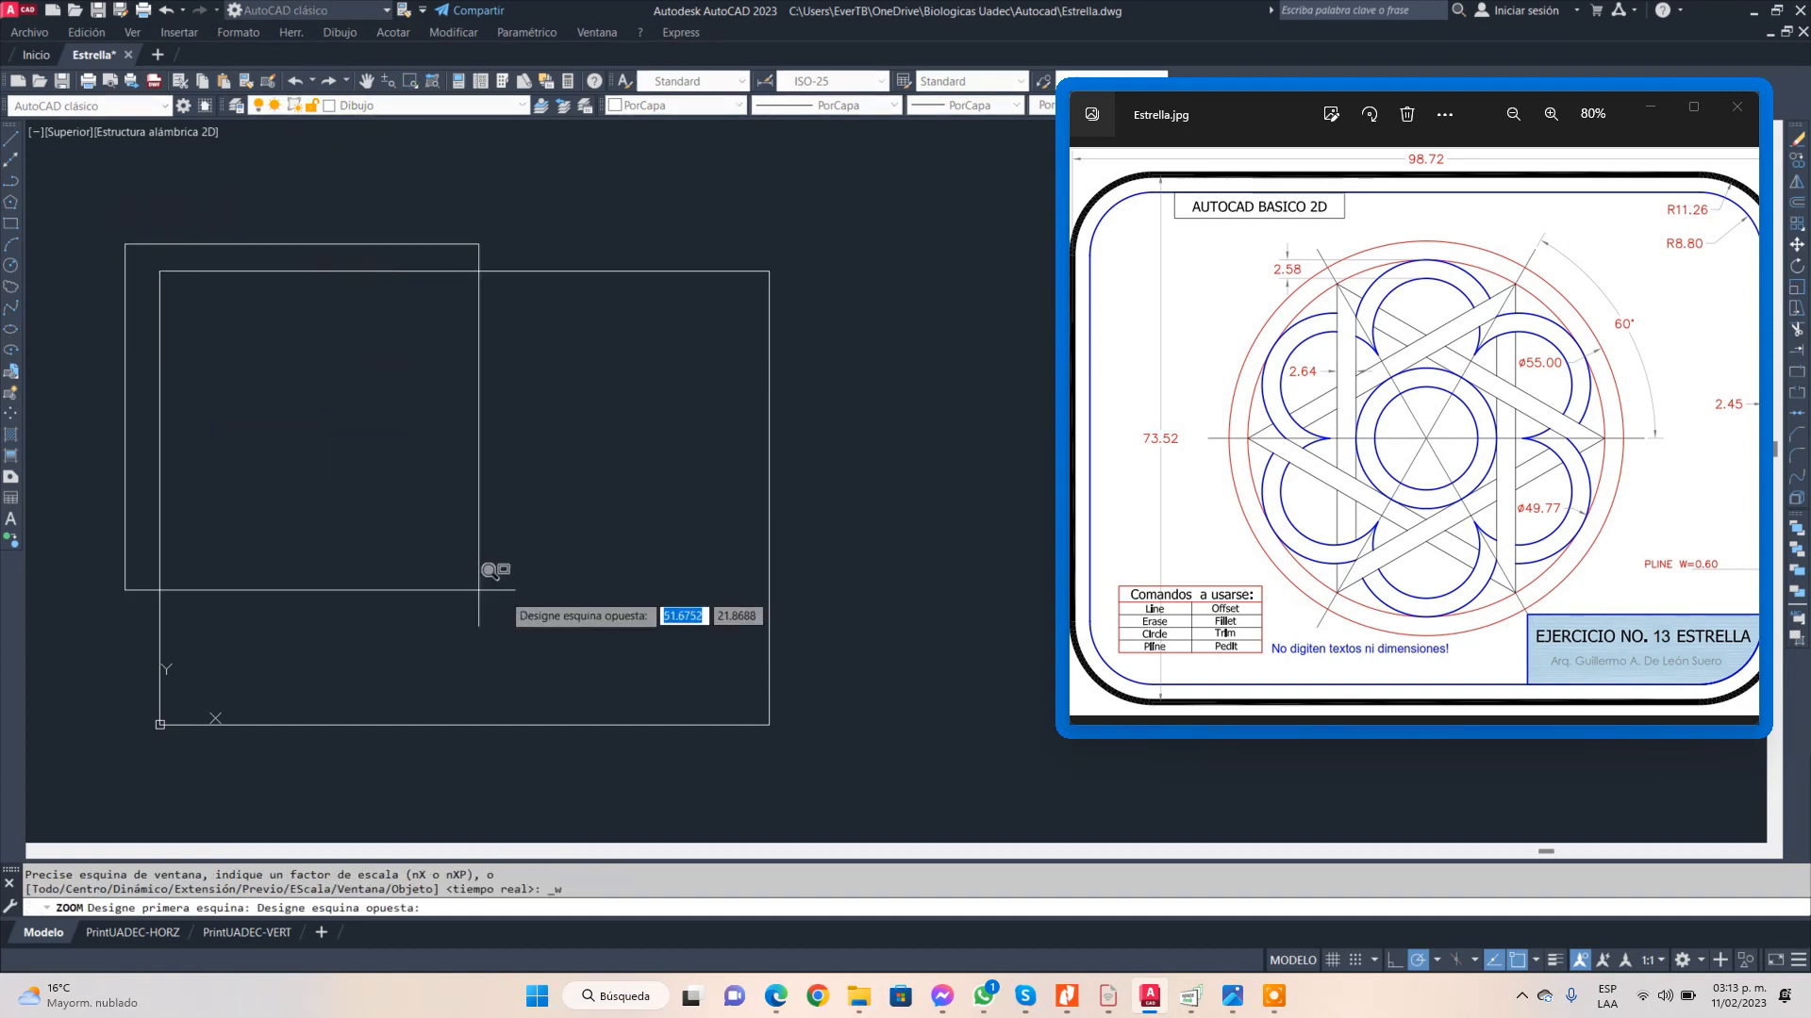
click(701, 692)
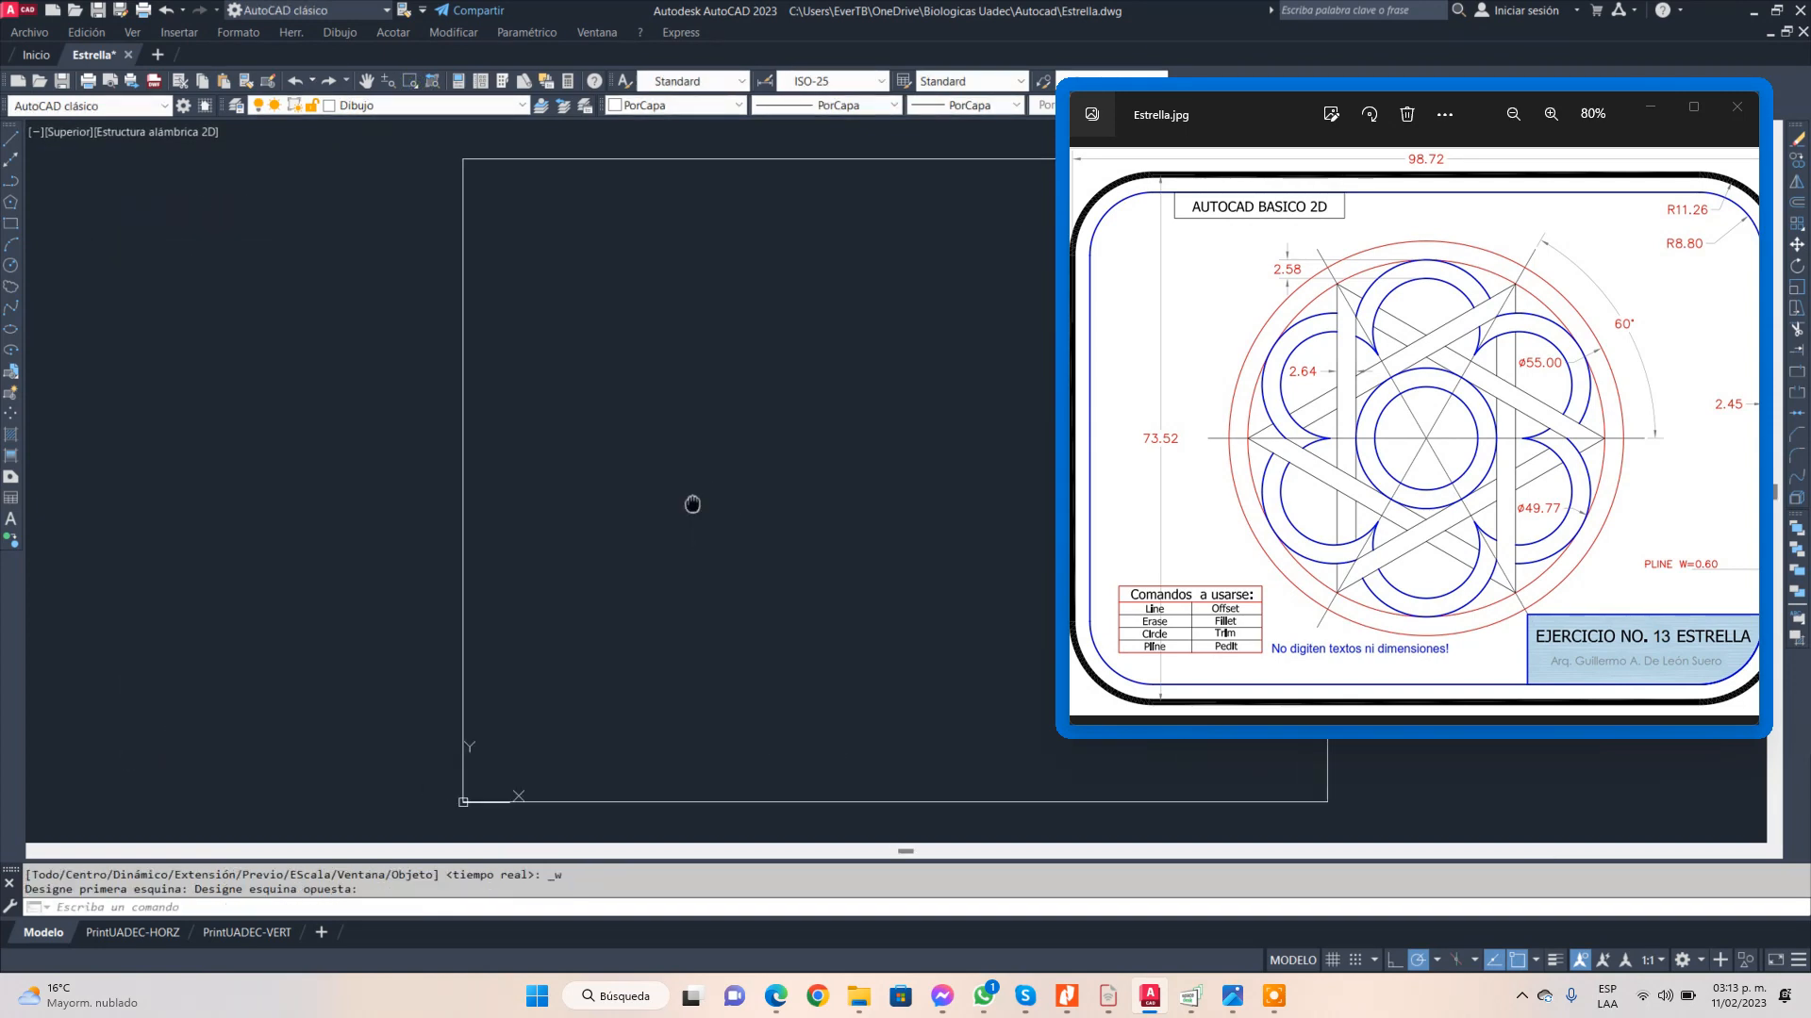
mouse_move(693, 504)
middle_down()
mouse_move(400, 489)
mouse_move(308, 518)
mouse_move(335, 510)
middle_up()
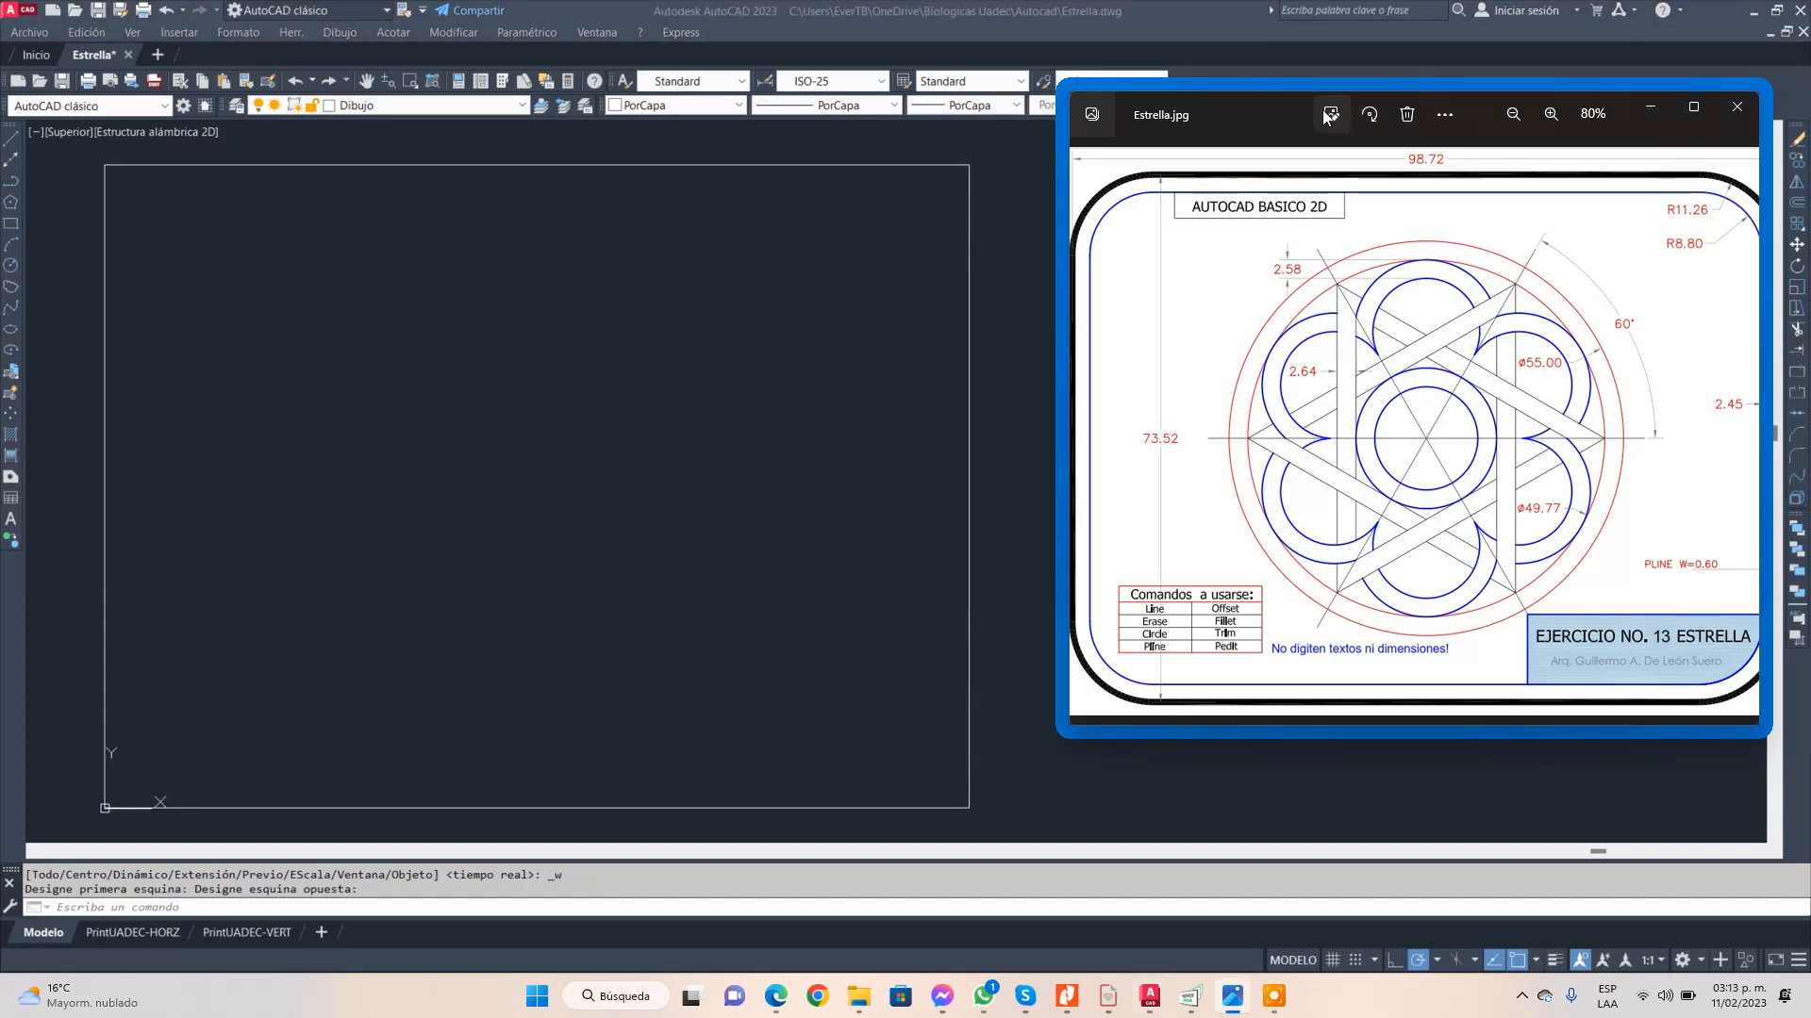
drag(1285, 126, 1275, 154)
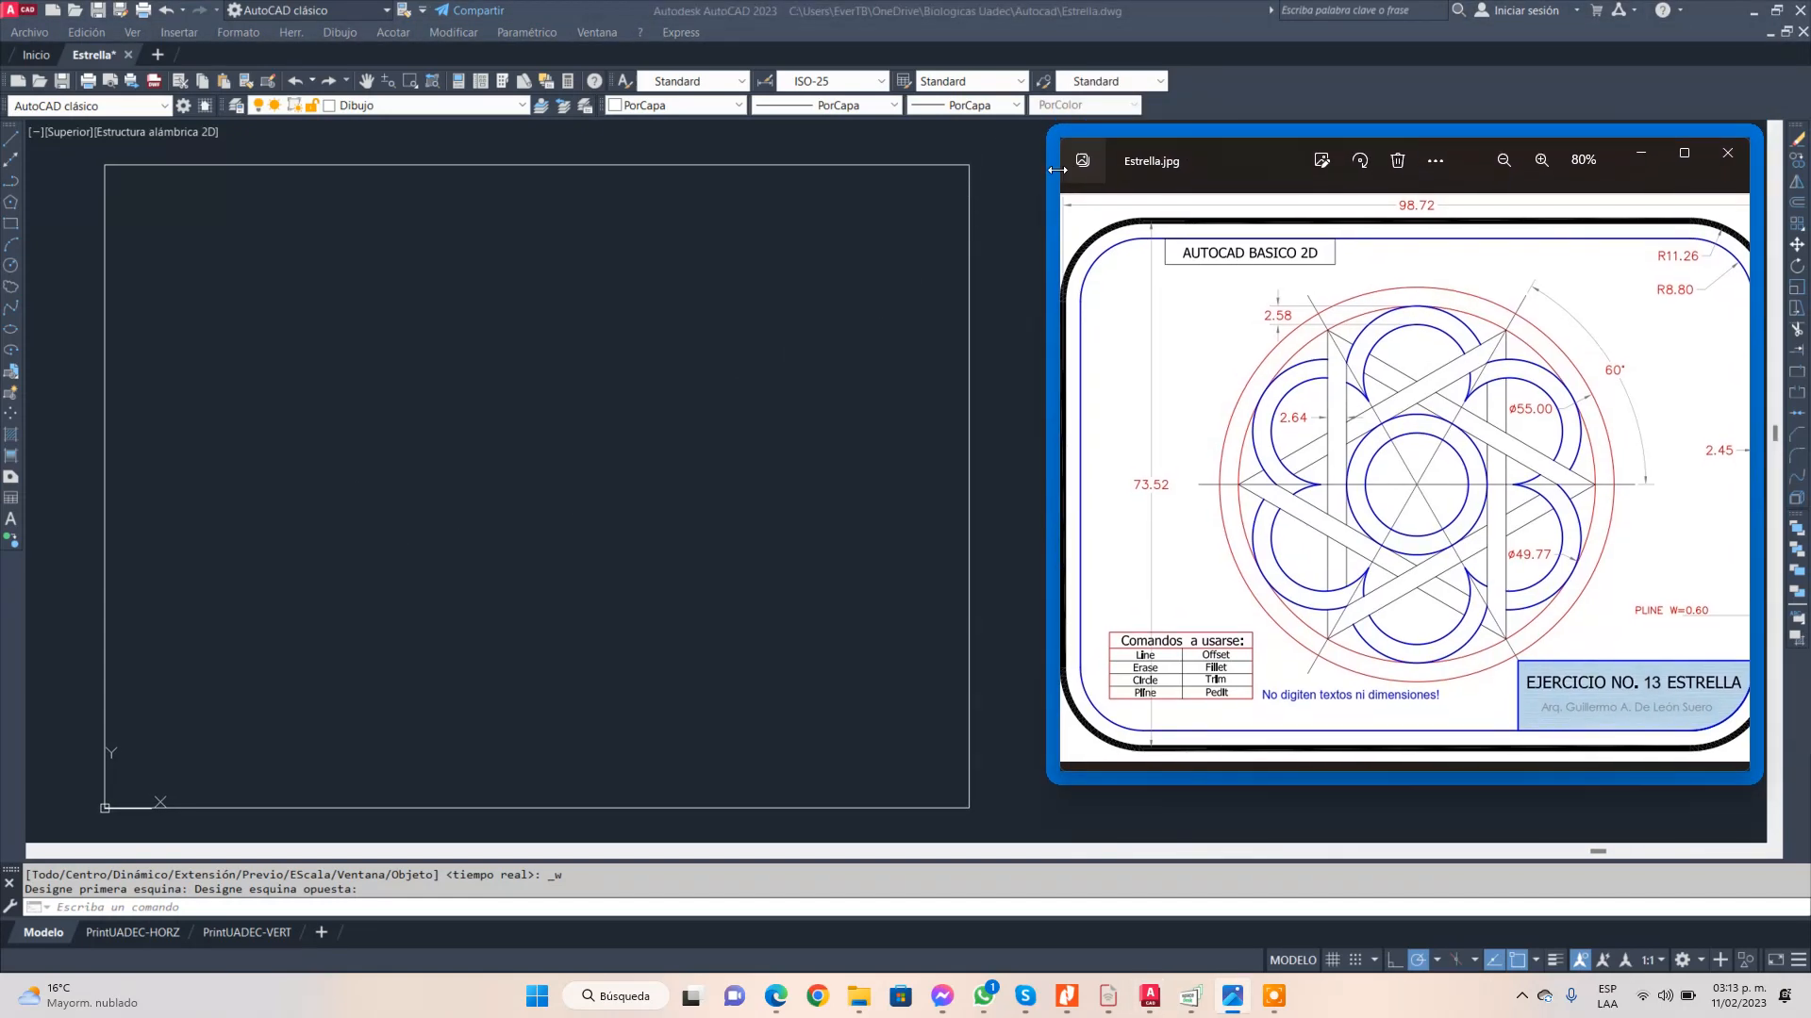
click(894, 166)
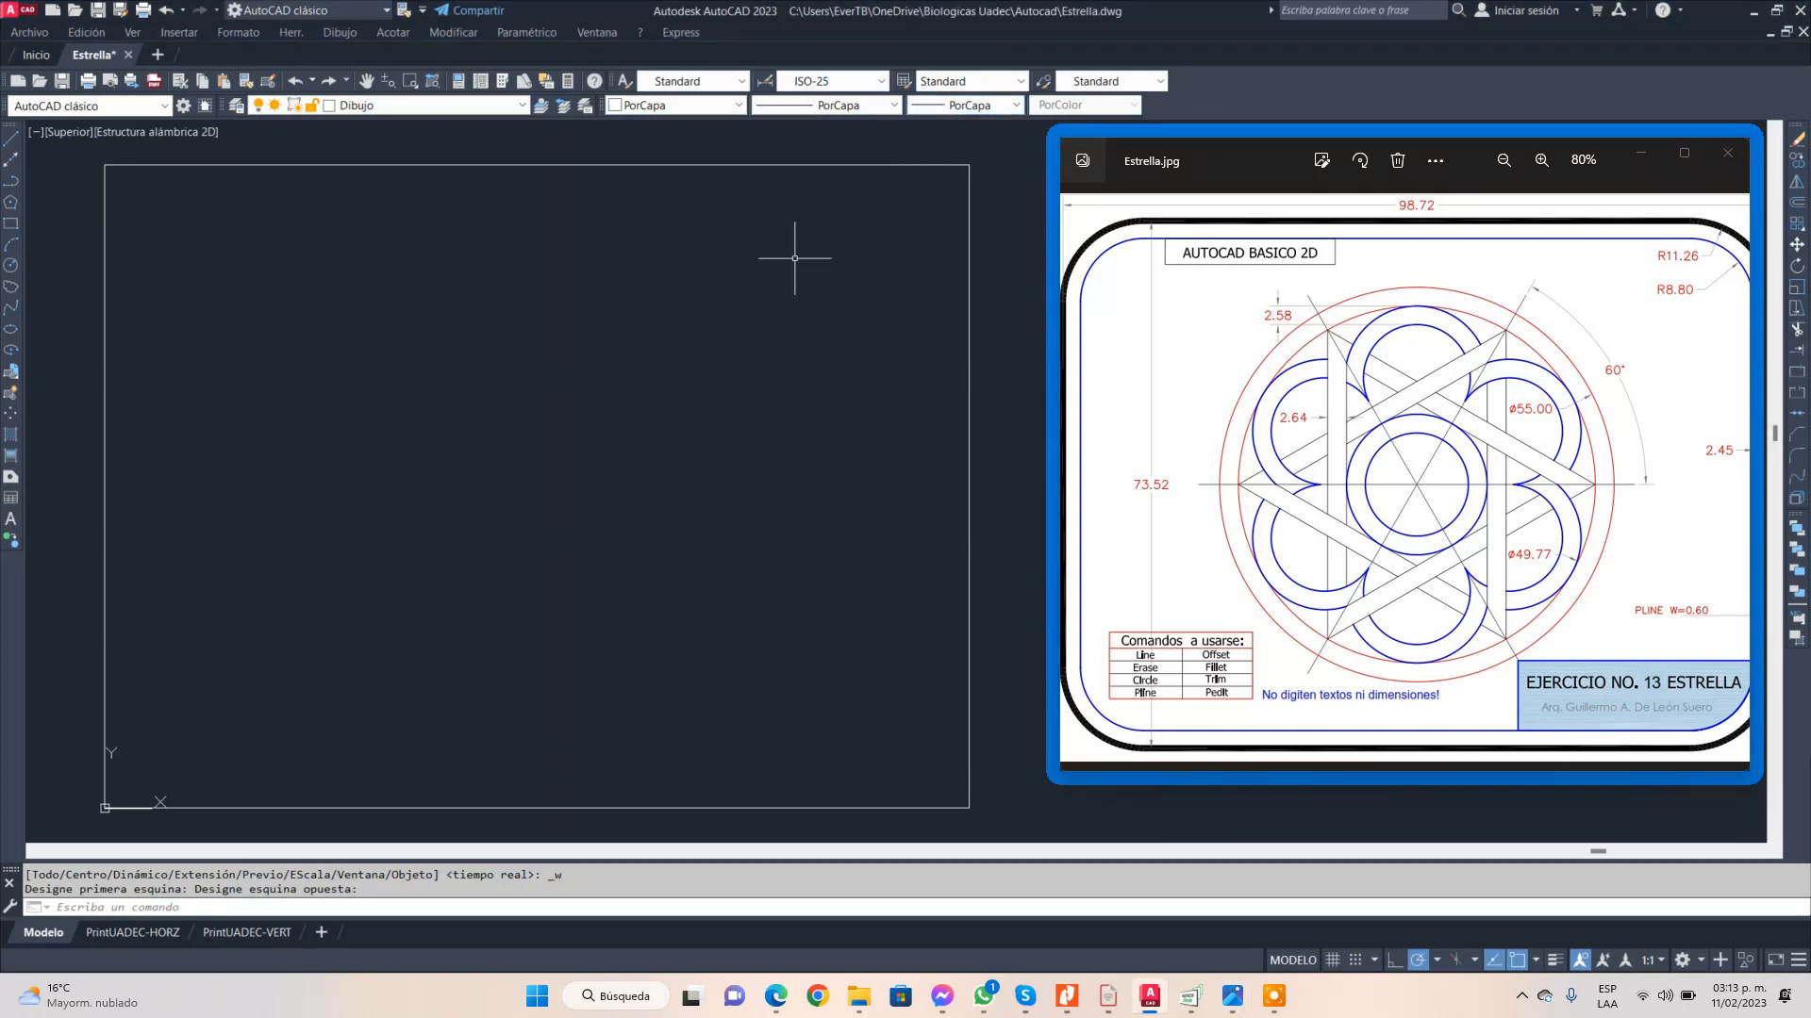
key(Escape)
click(802, 165)
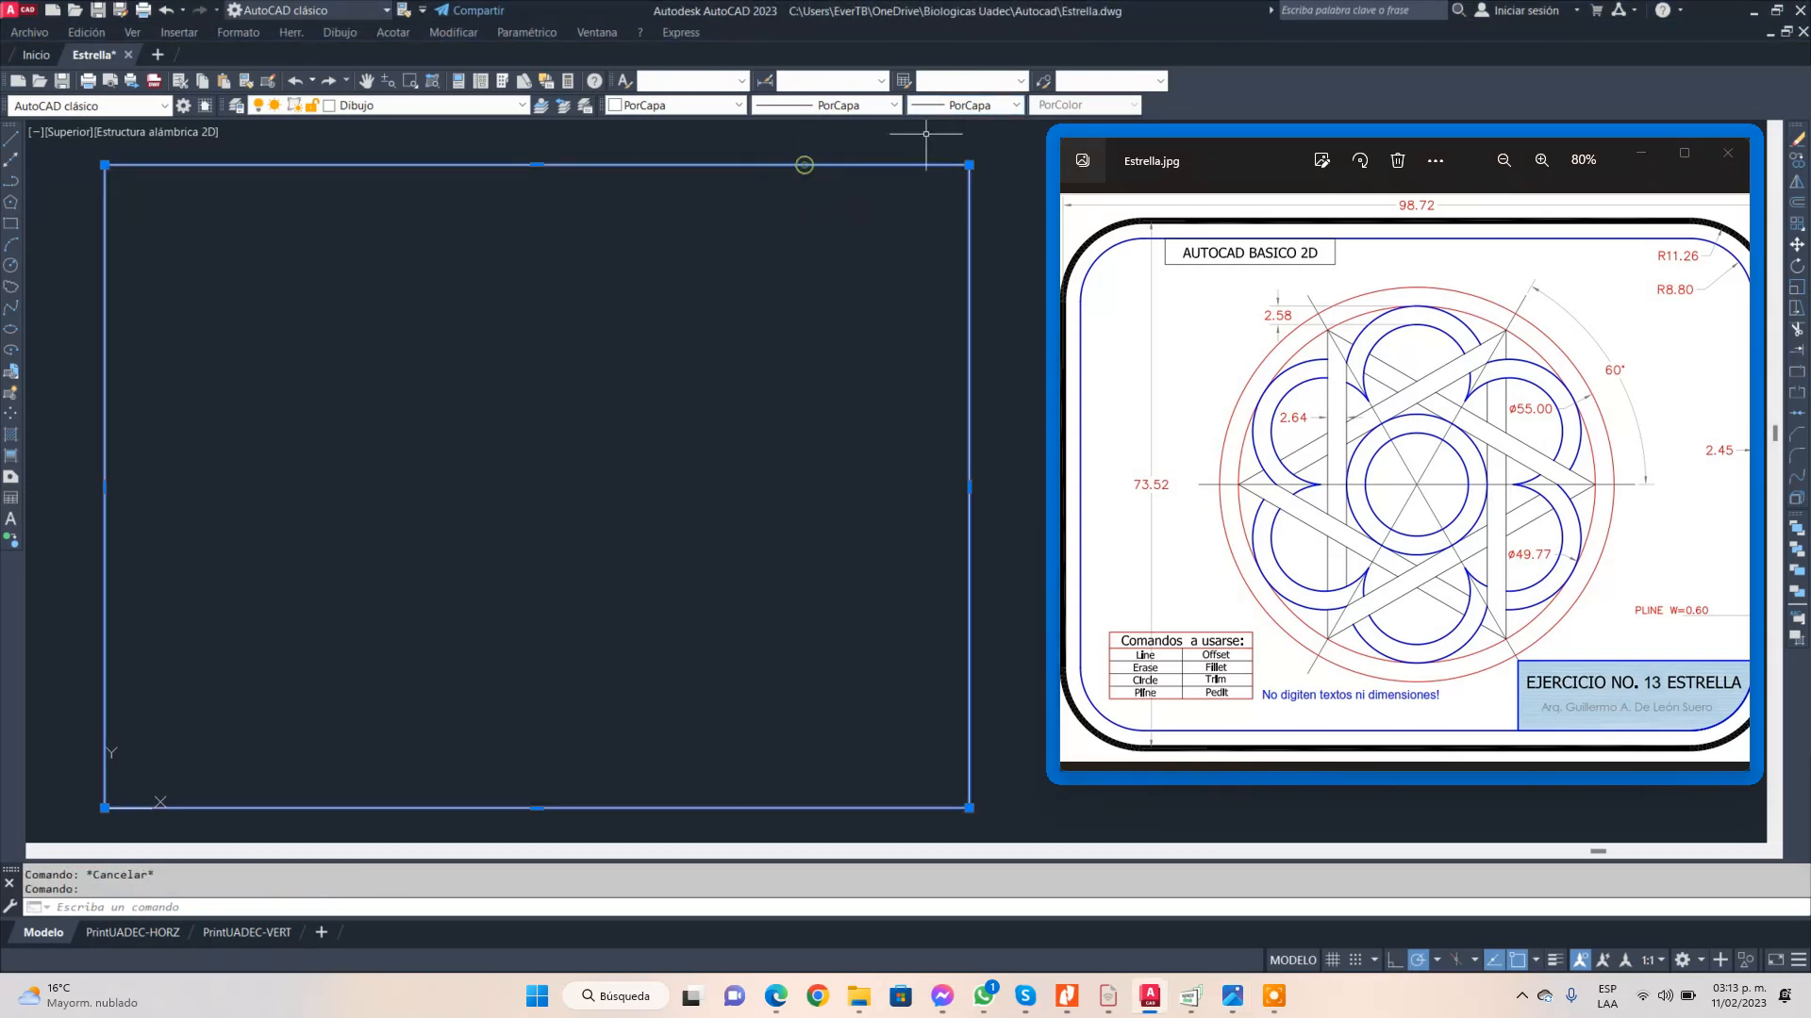
click(1014, 106)
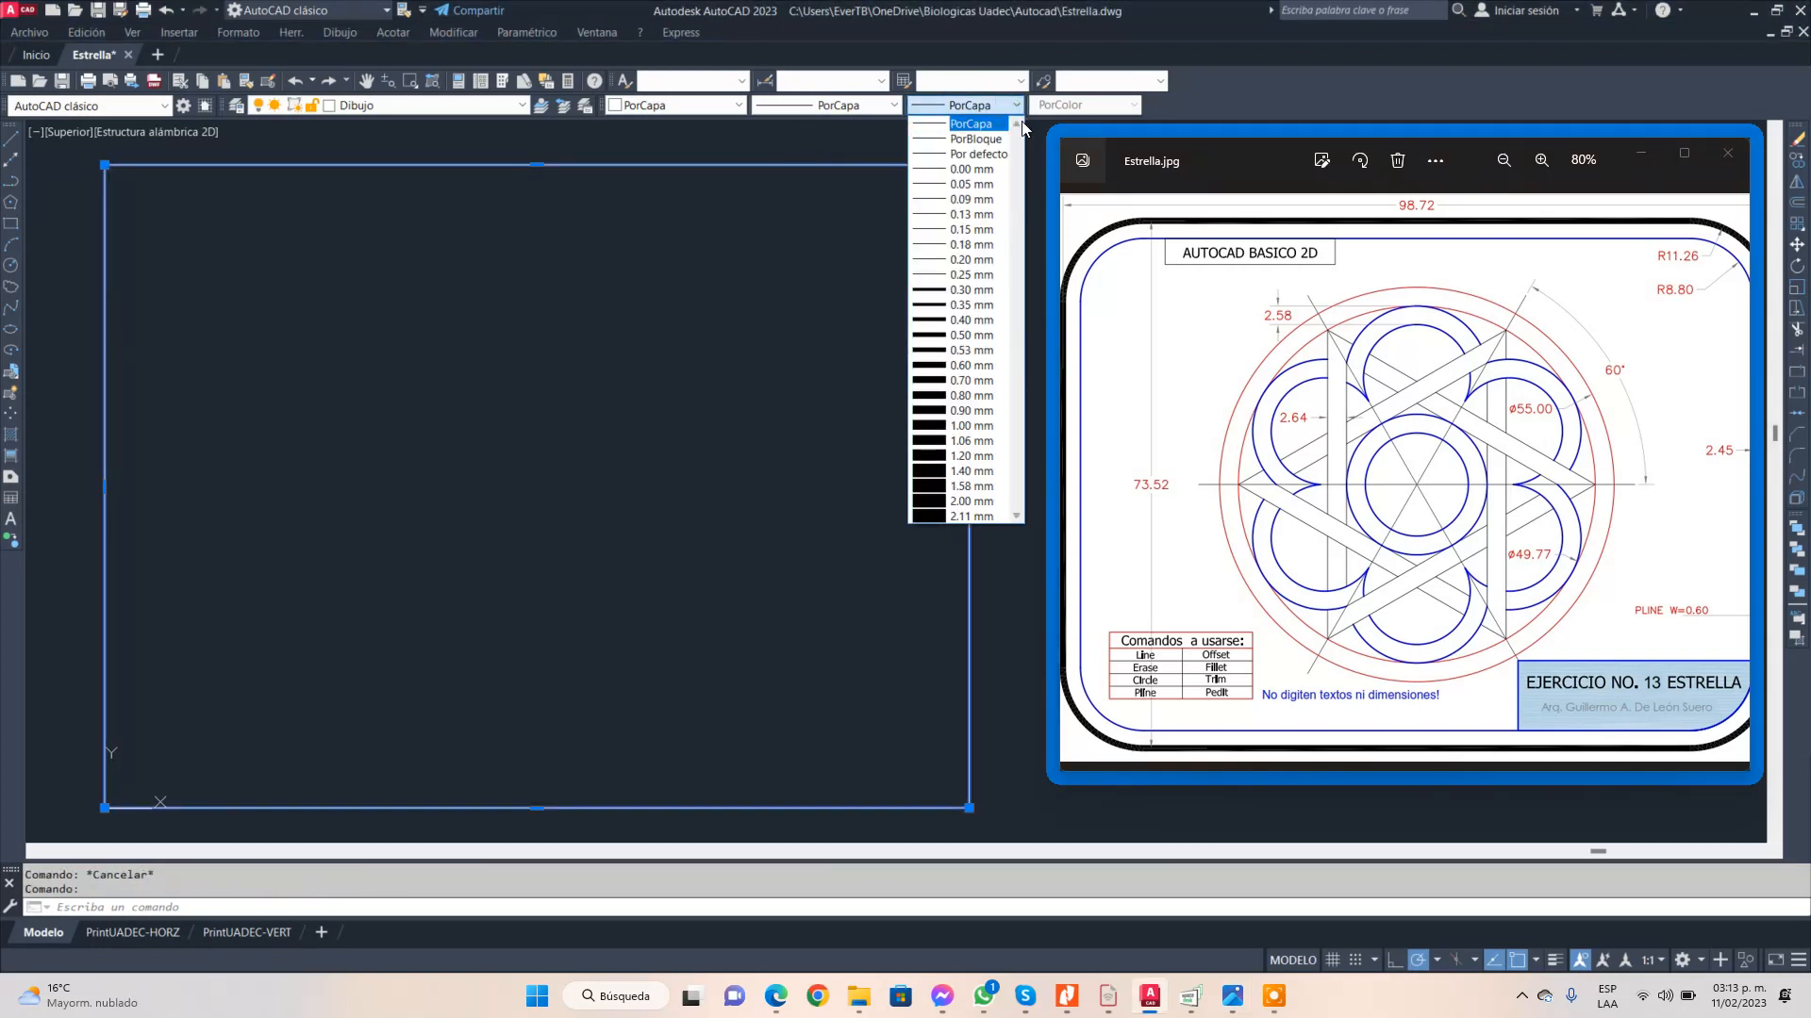
click(986, 320)
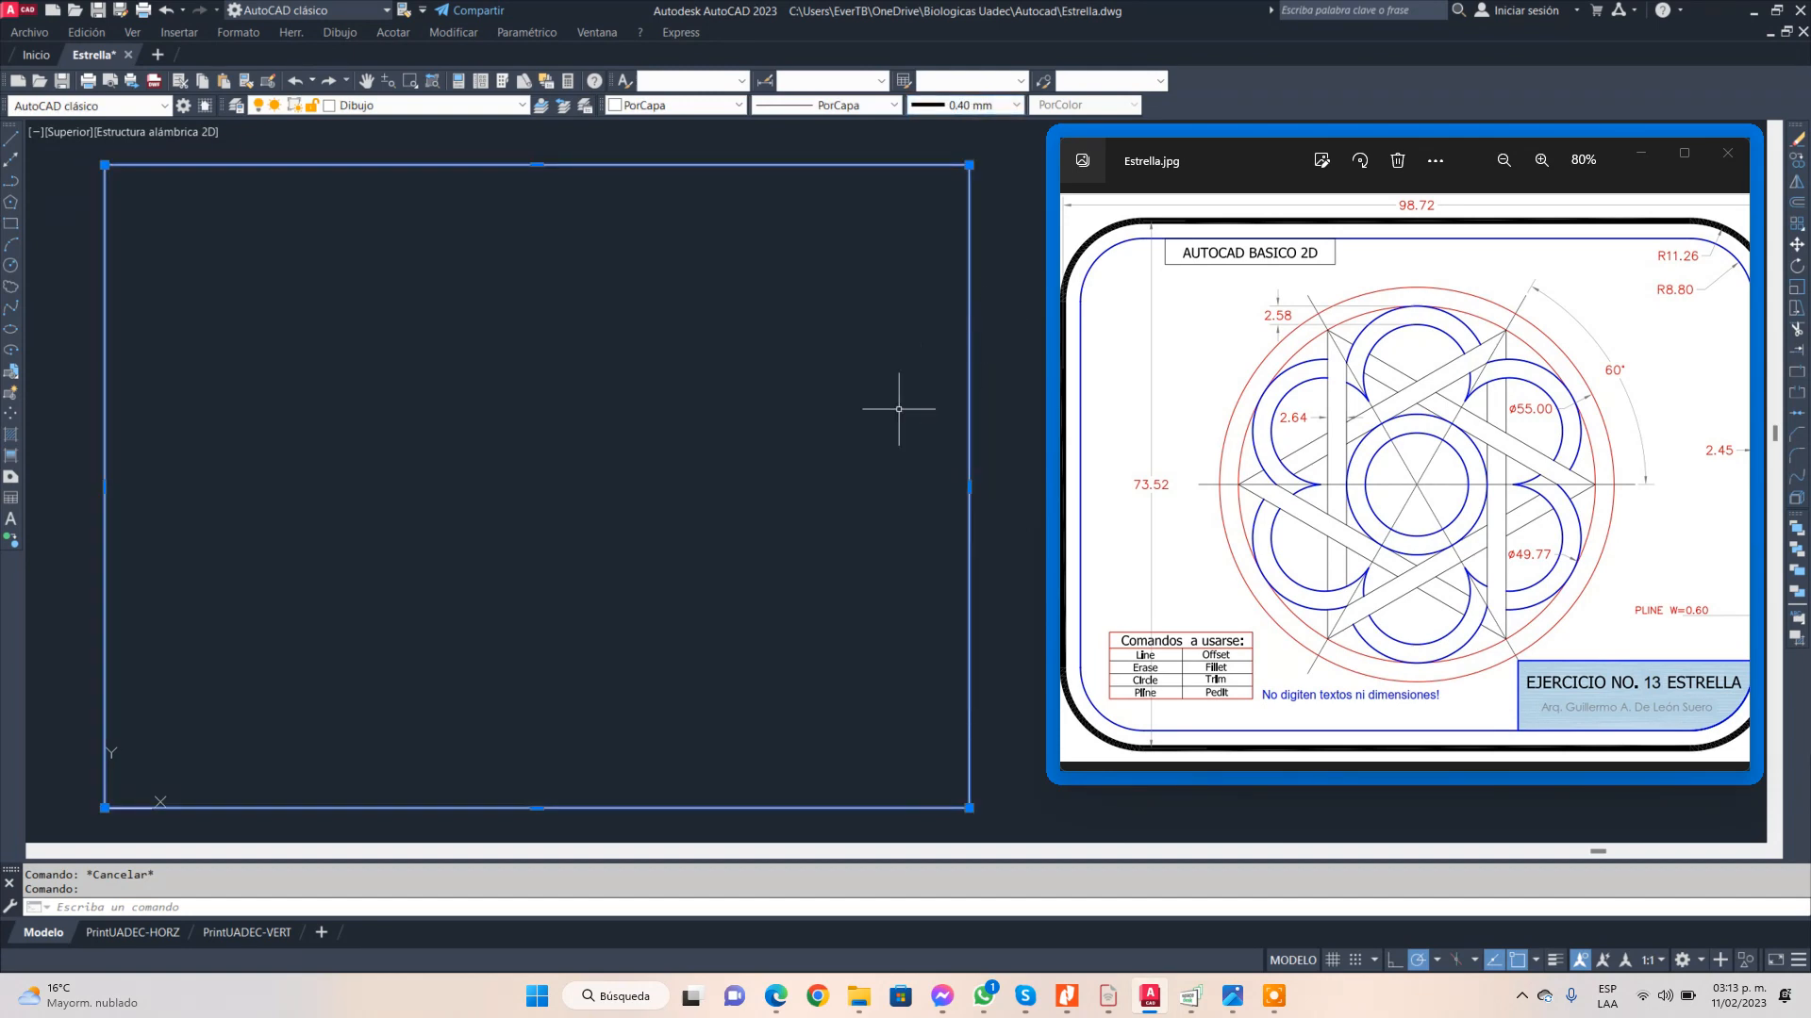
key(Escape)
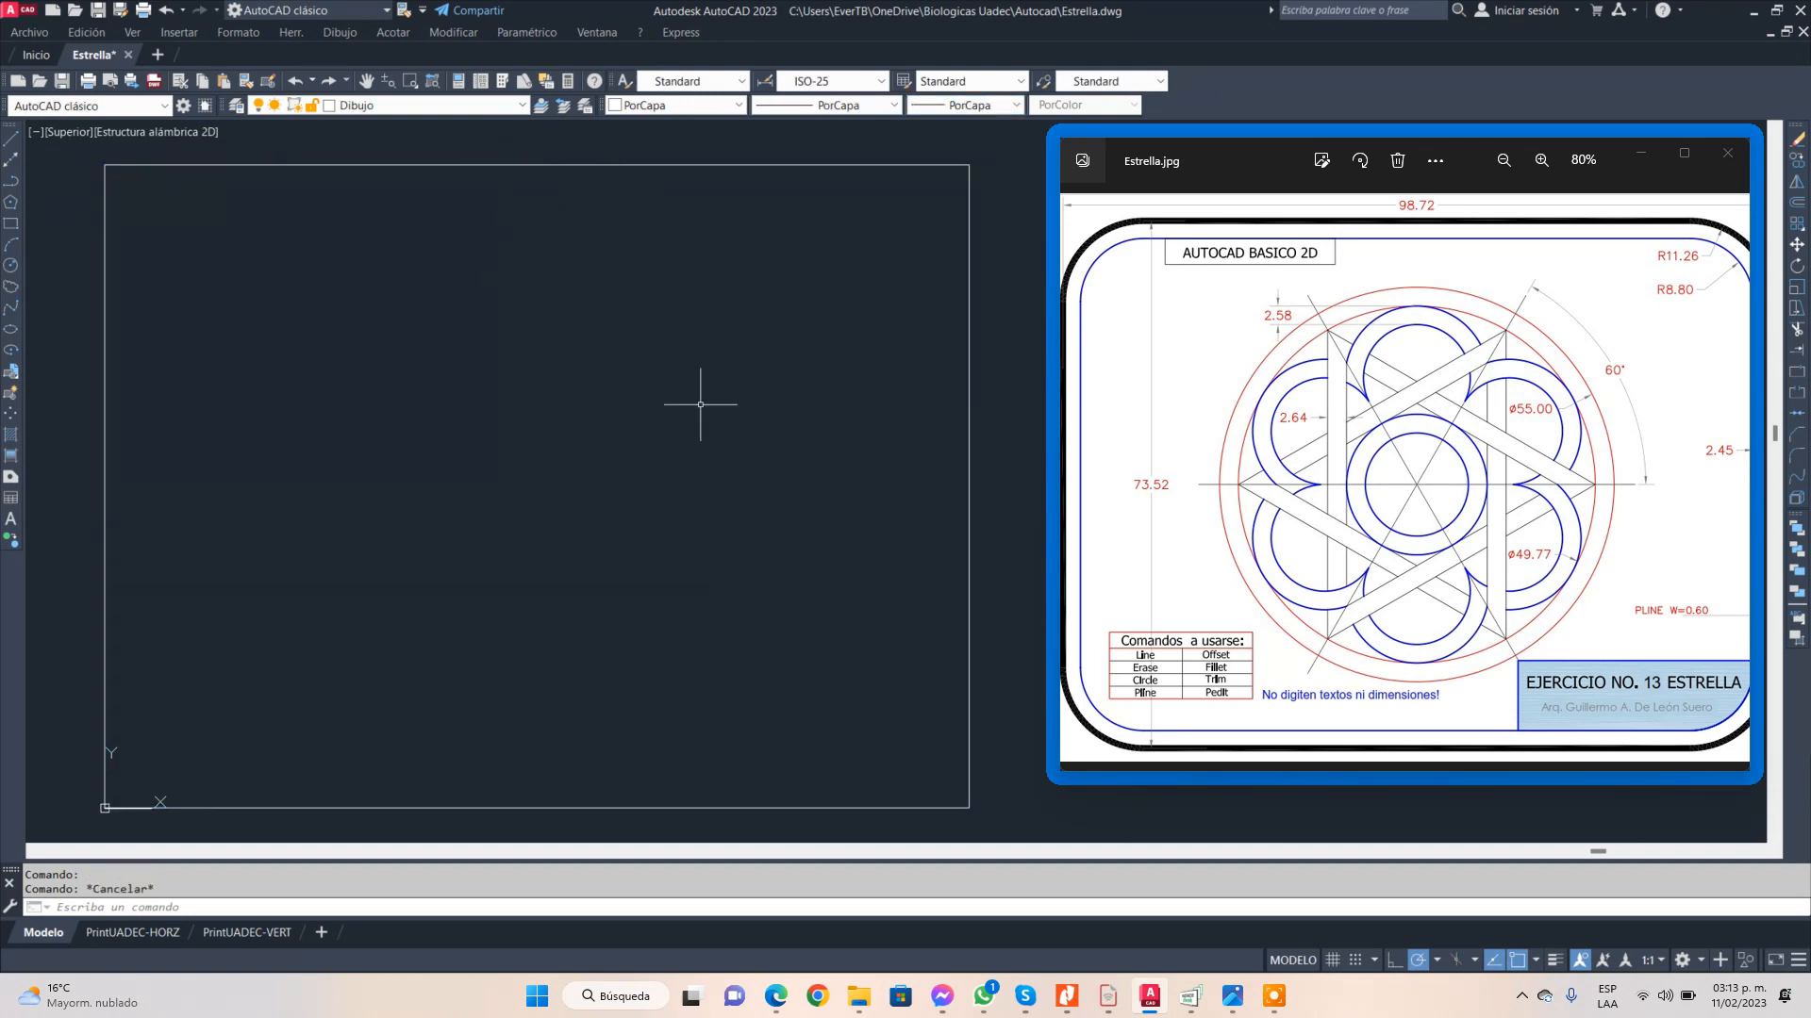
click(1554, 960)
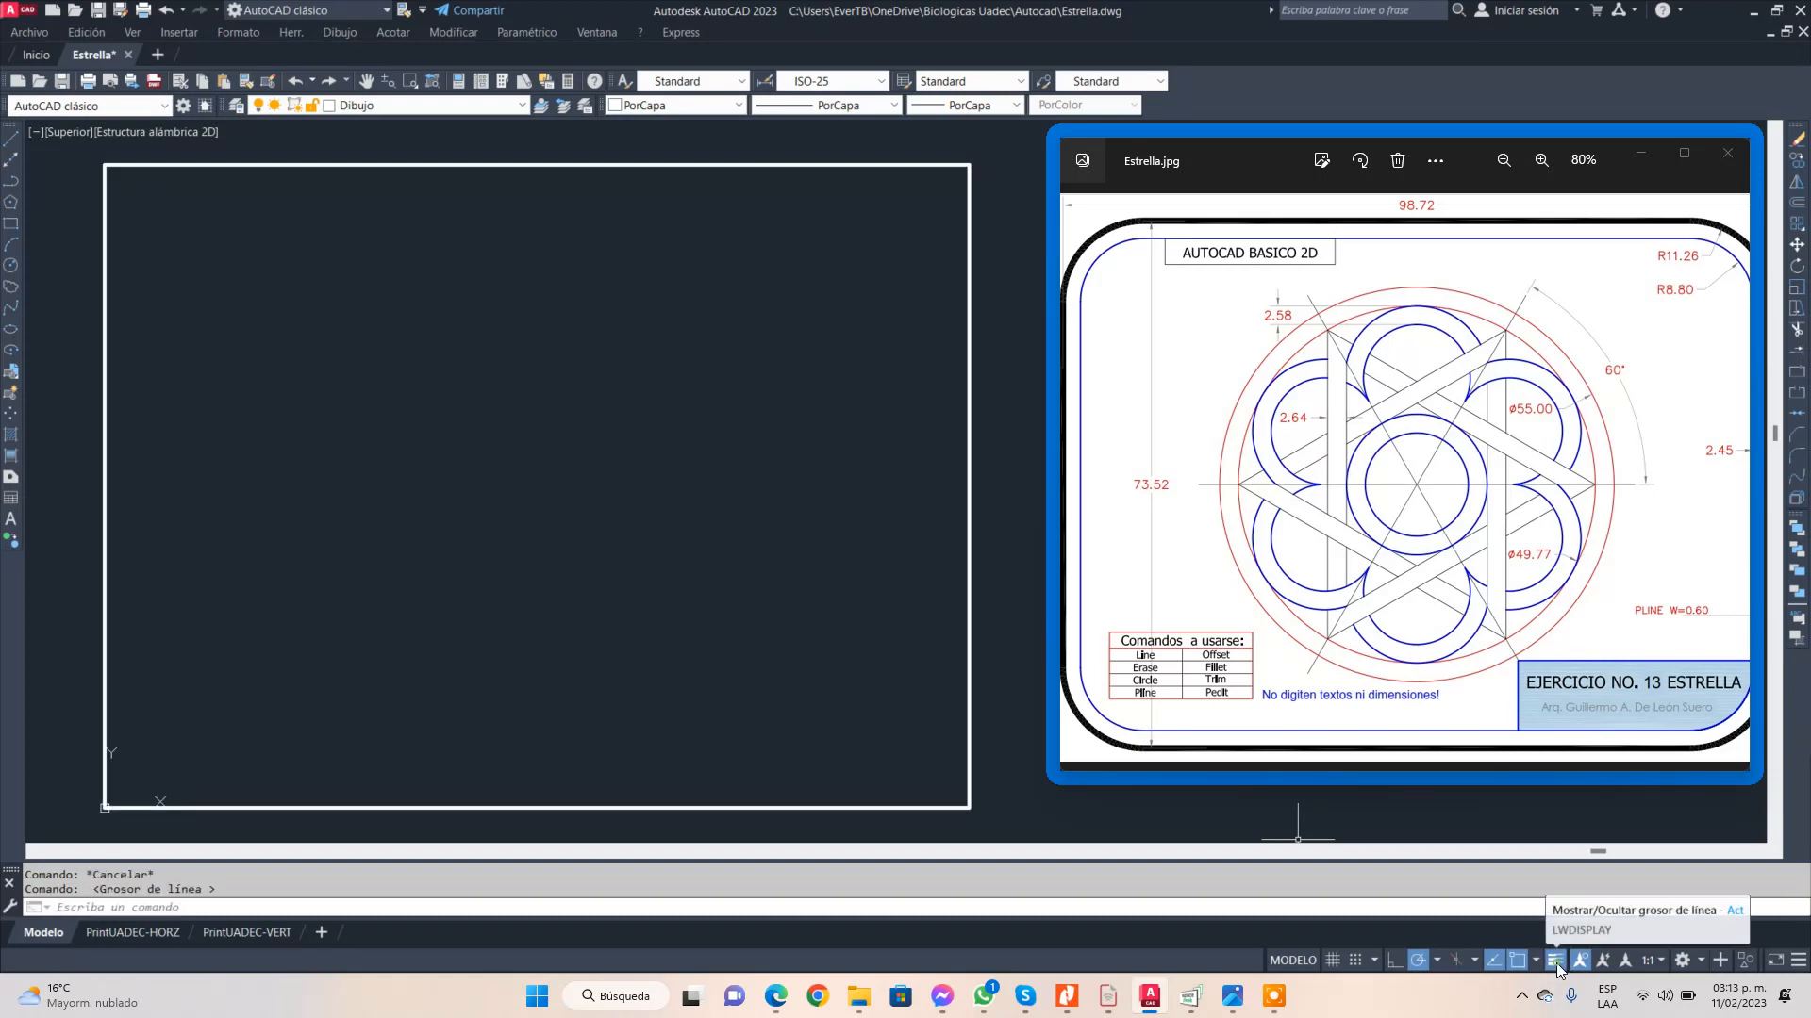
click(1556, 961)
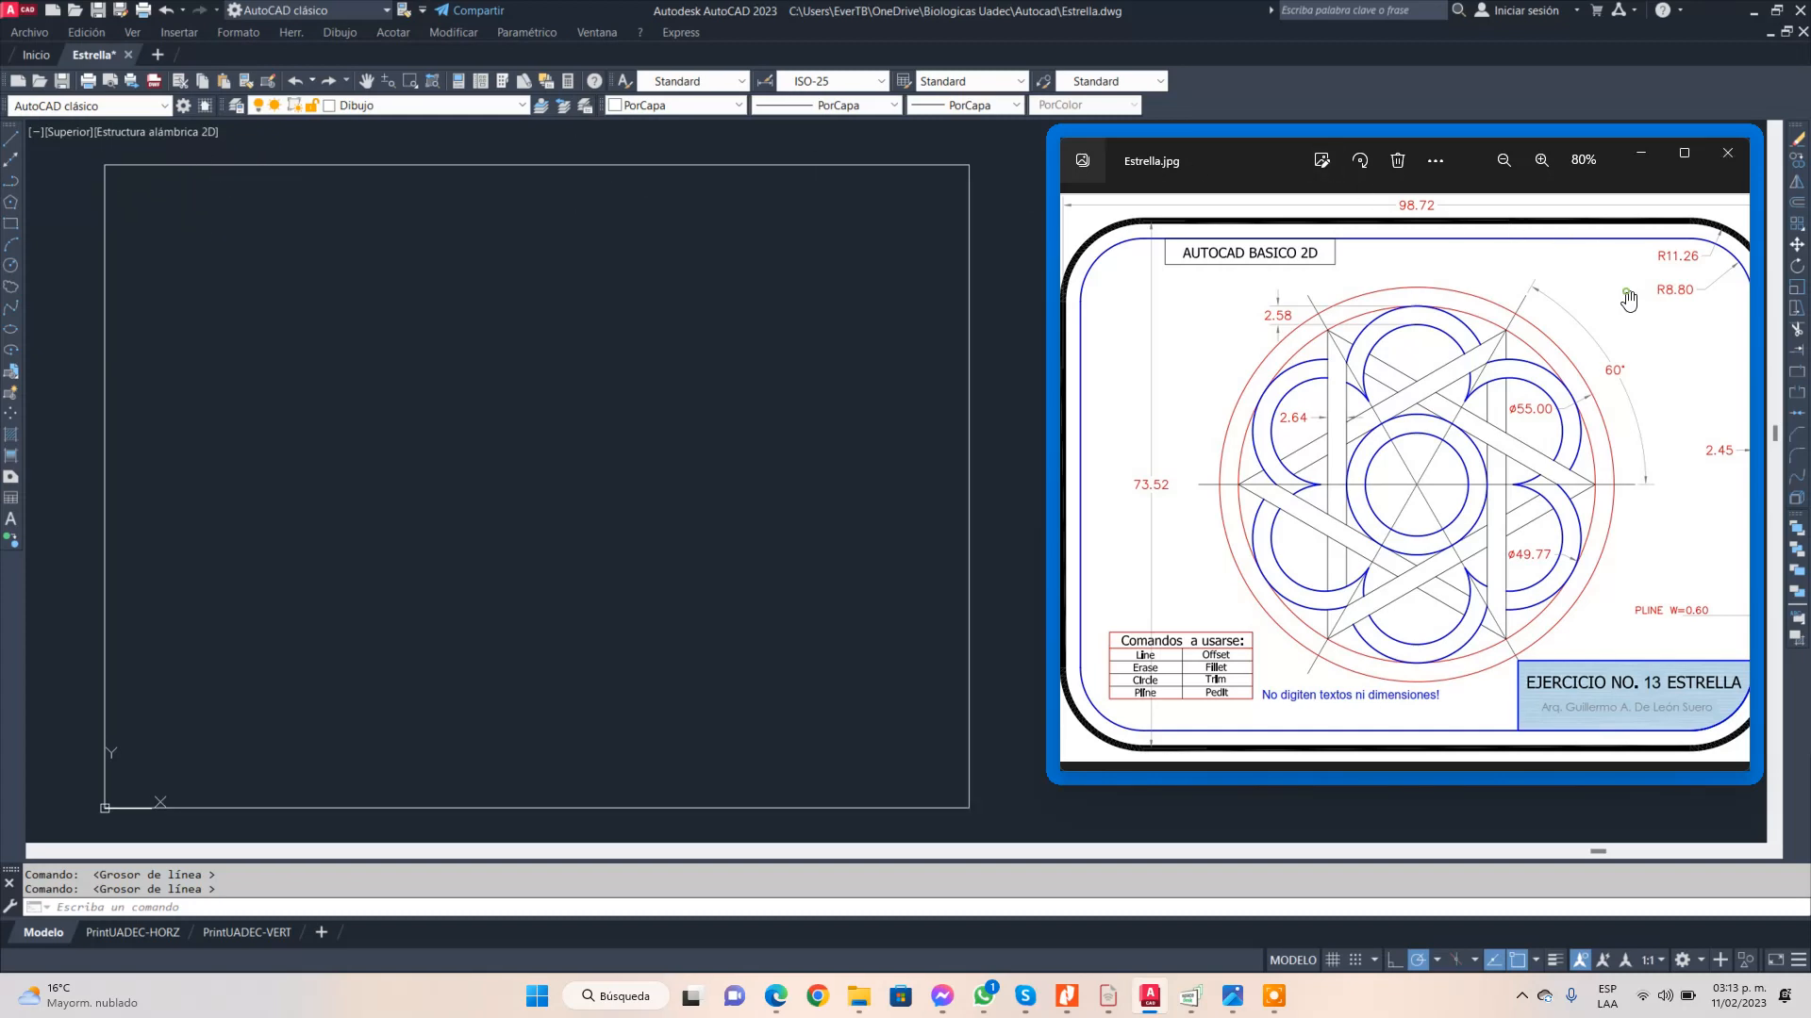
- Fillet the upper-right corner of the outer frame with a radius of 11.26
scroll(1629, 300, up, 5)
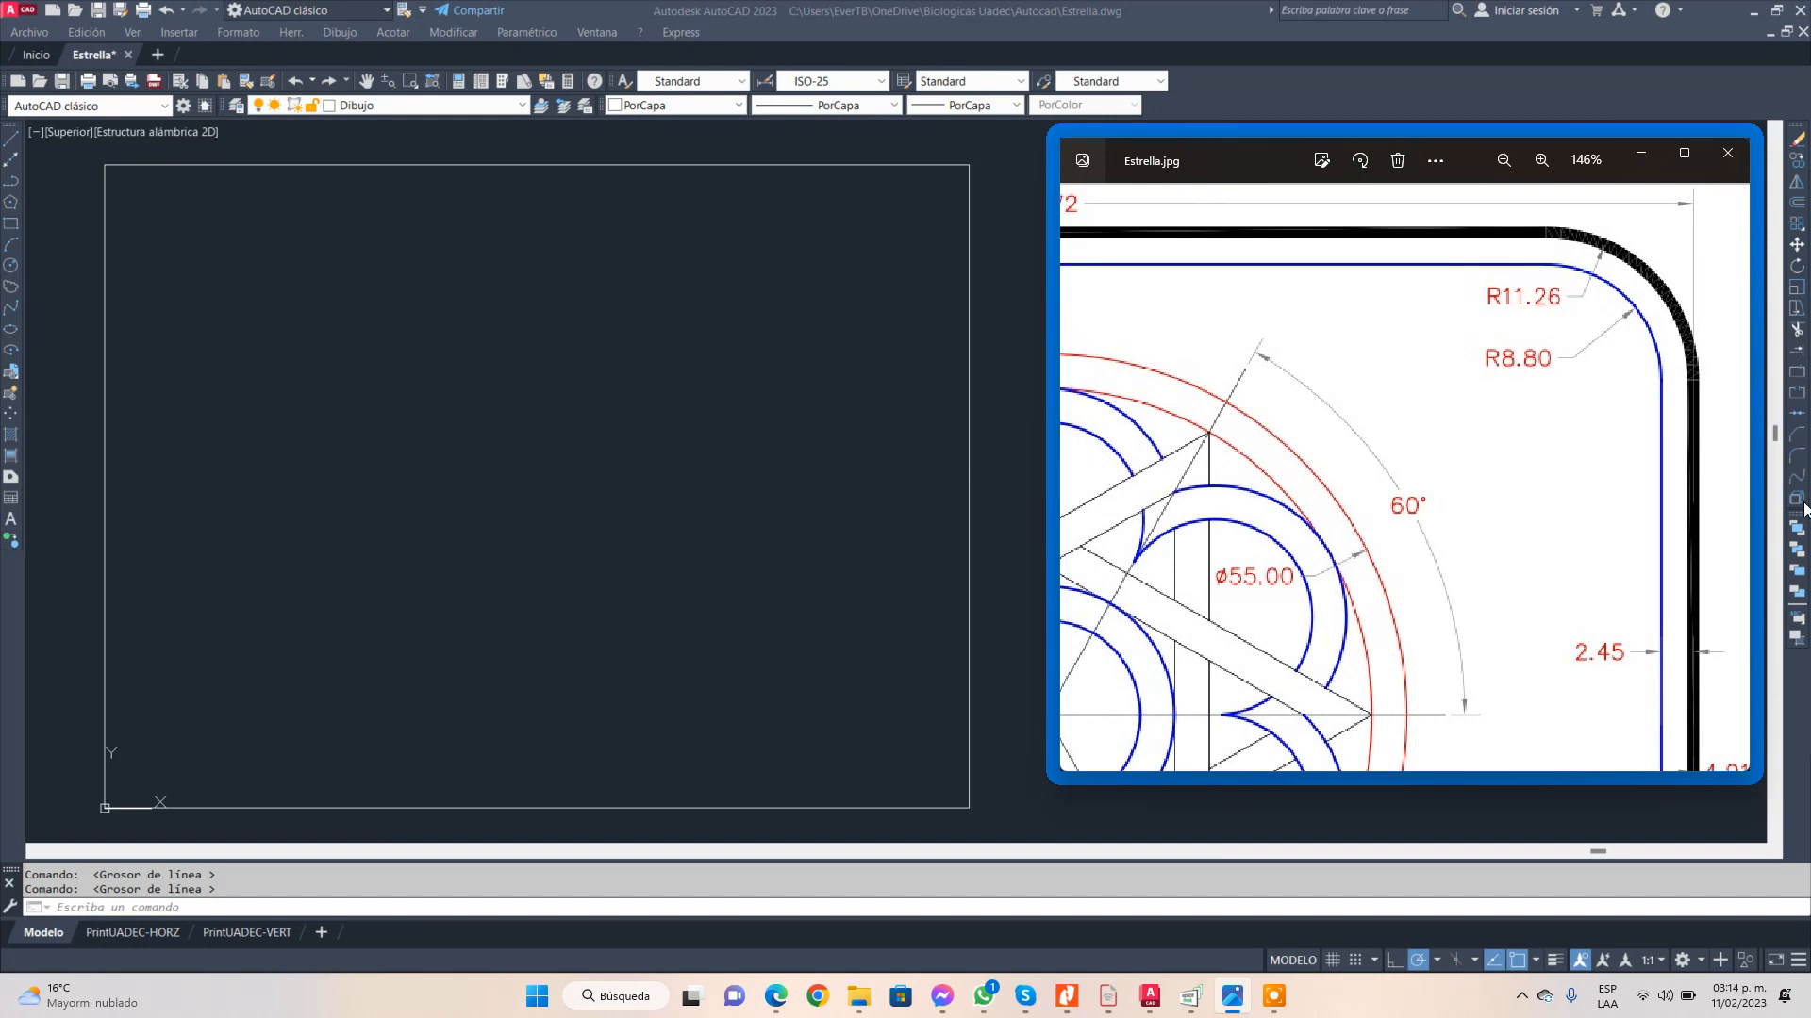
click(1800, 459)
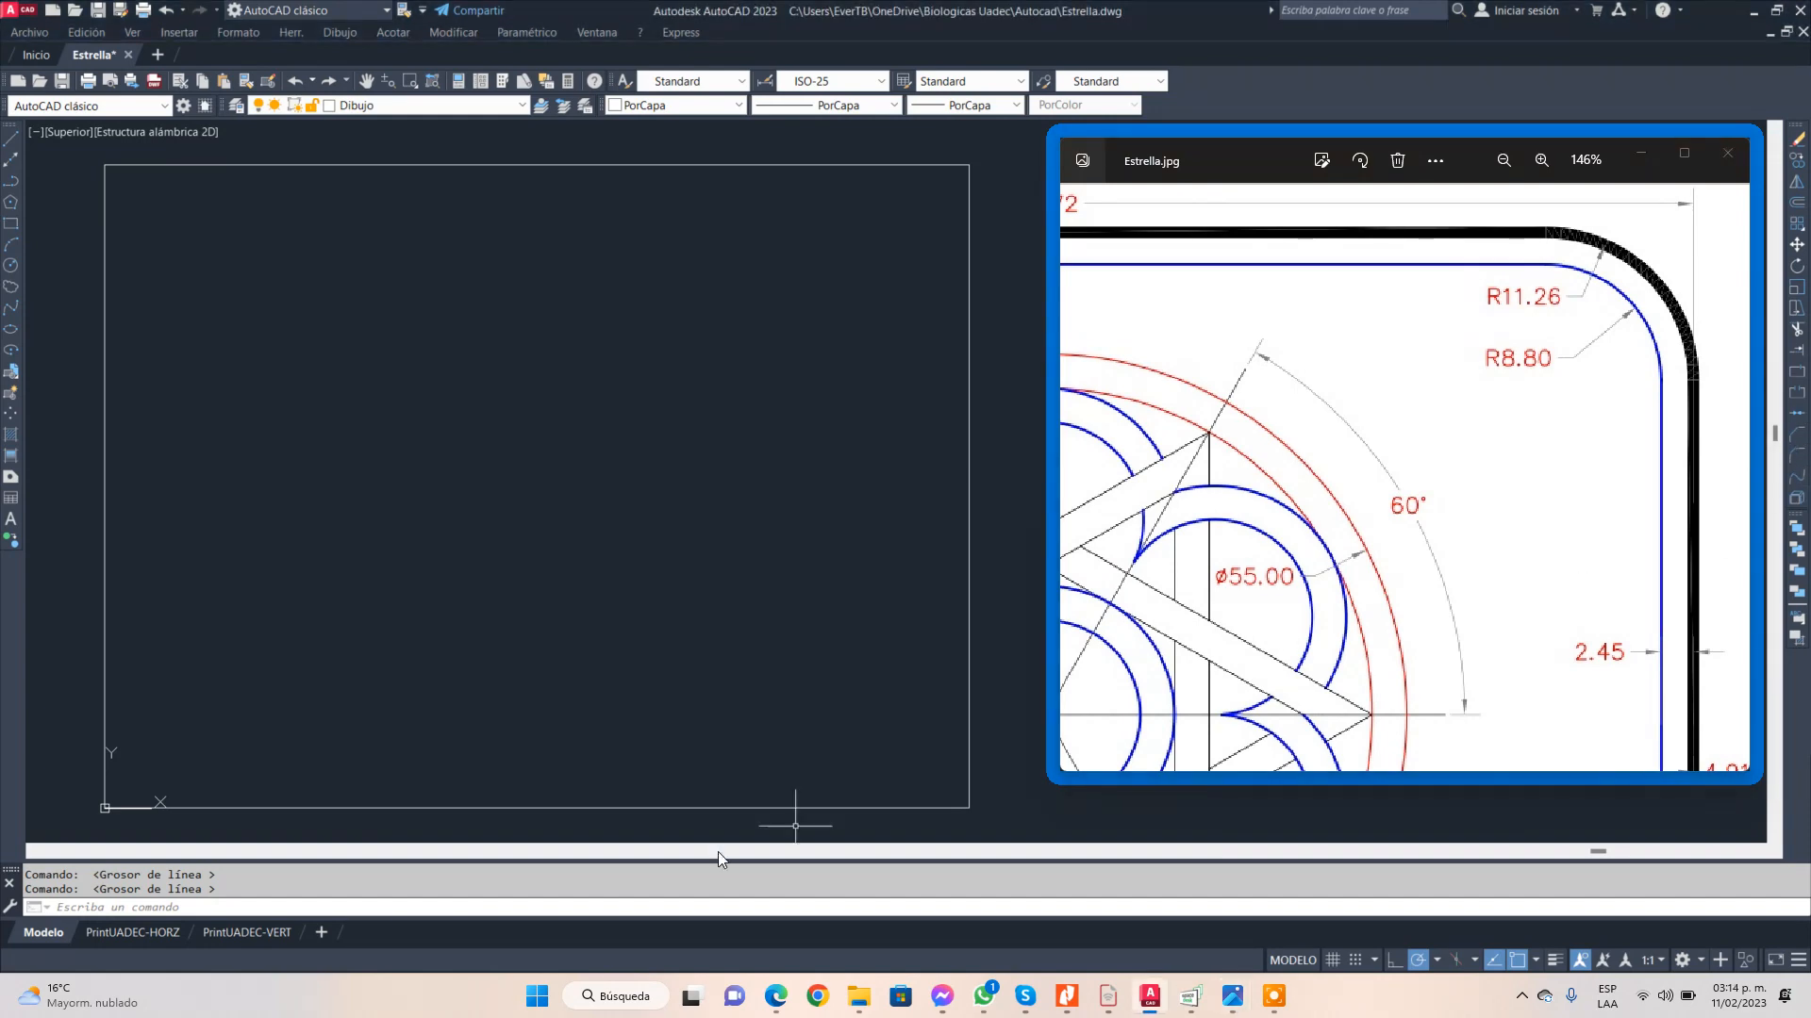
click(1796, 457)
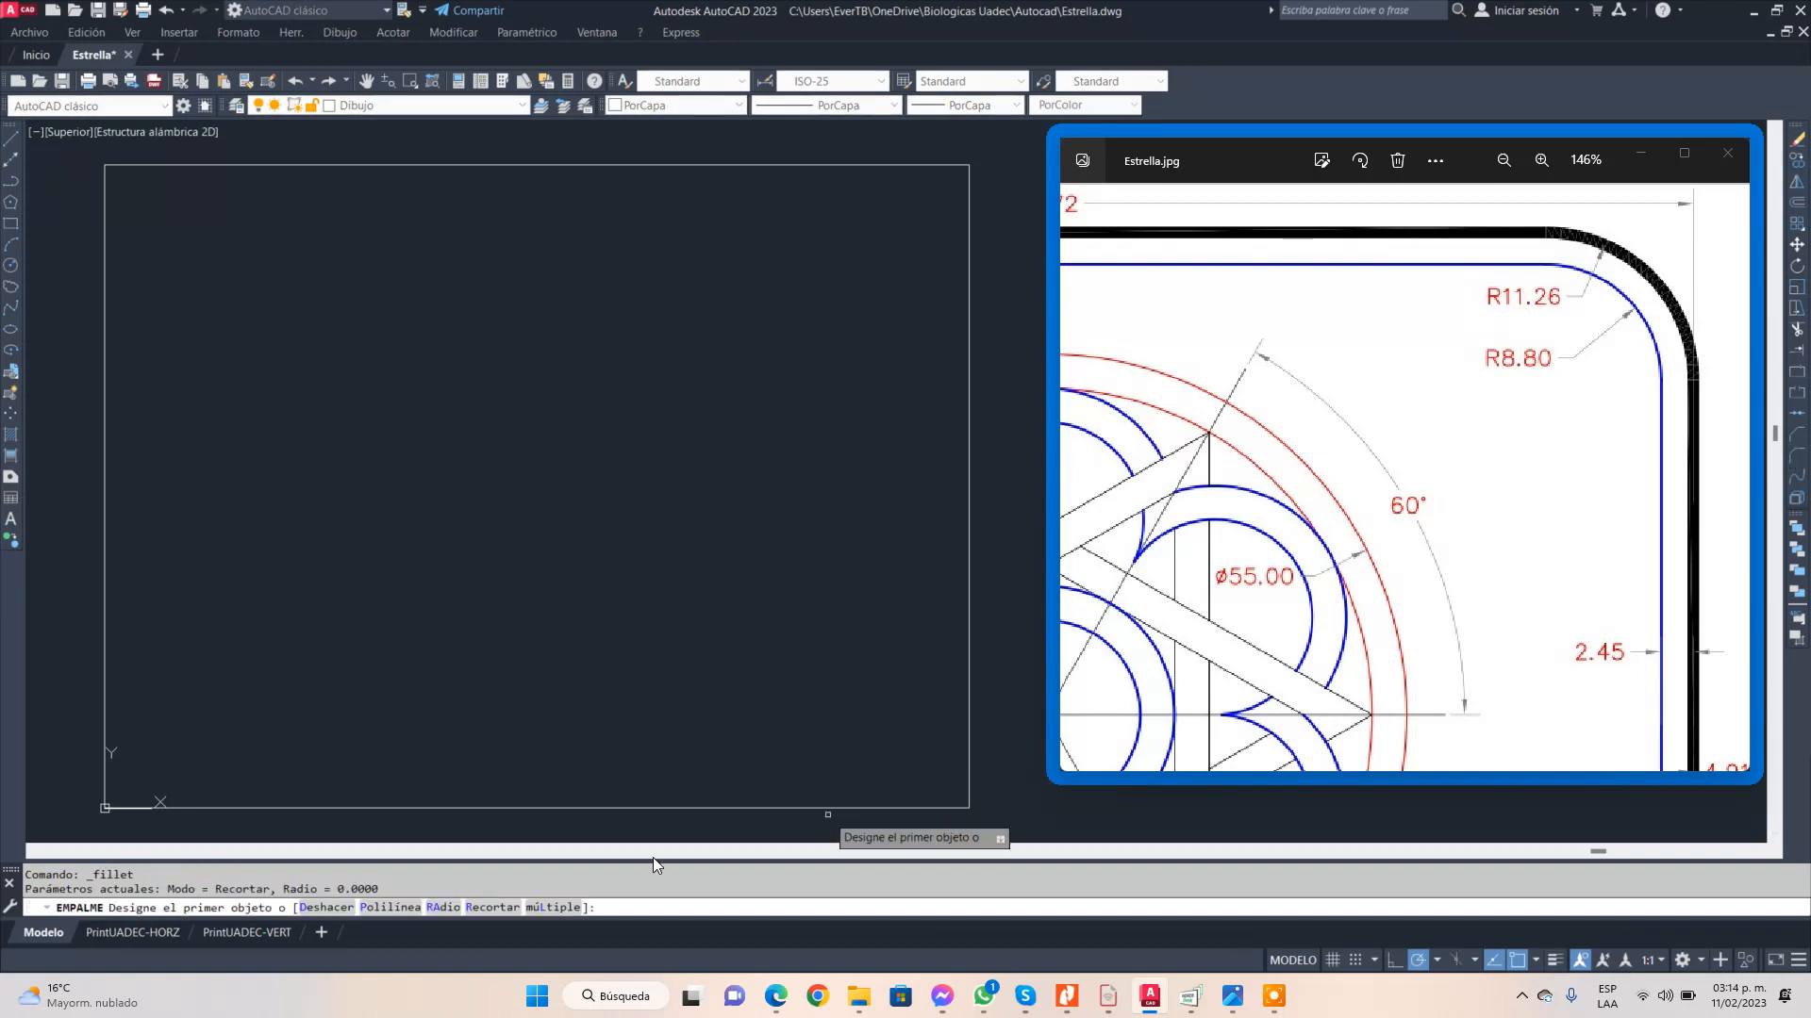
click(442, 906)
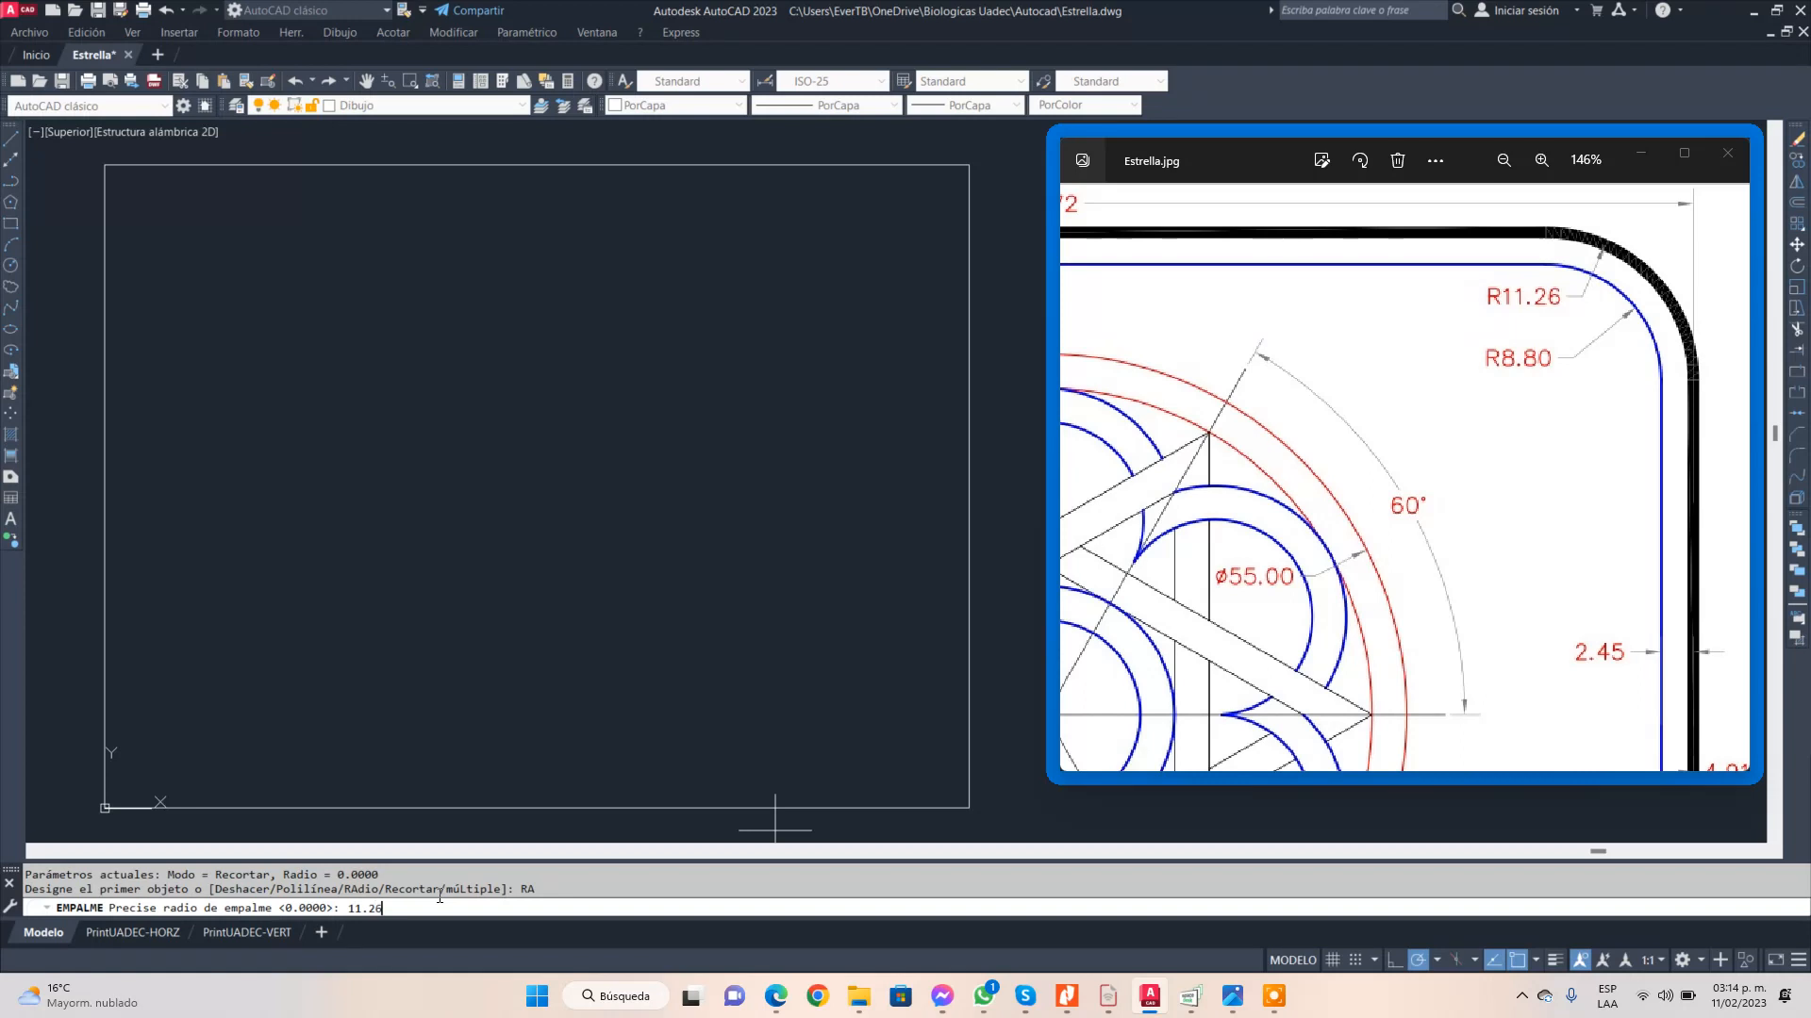
key(Return)
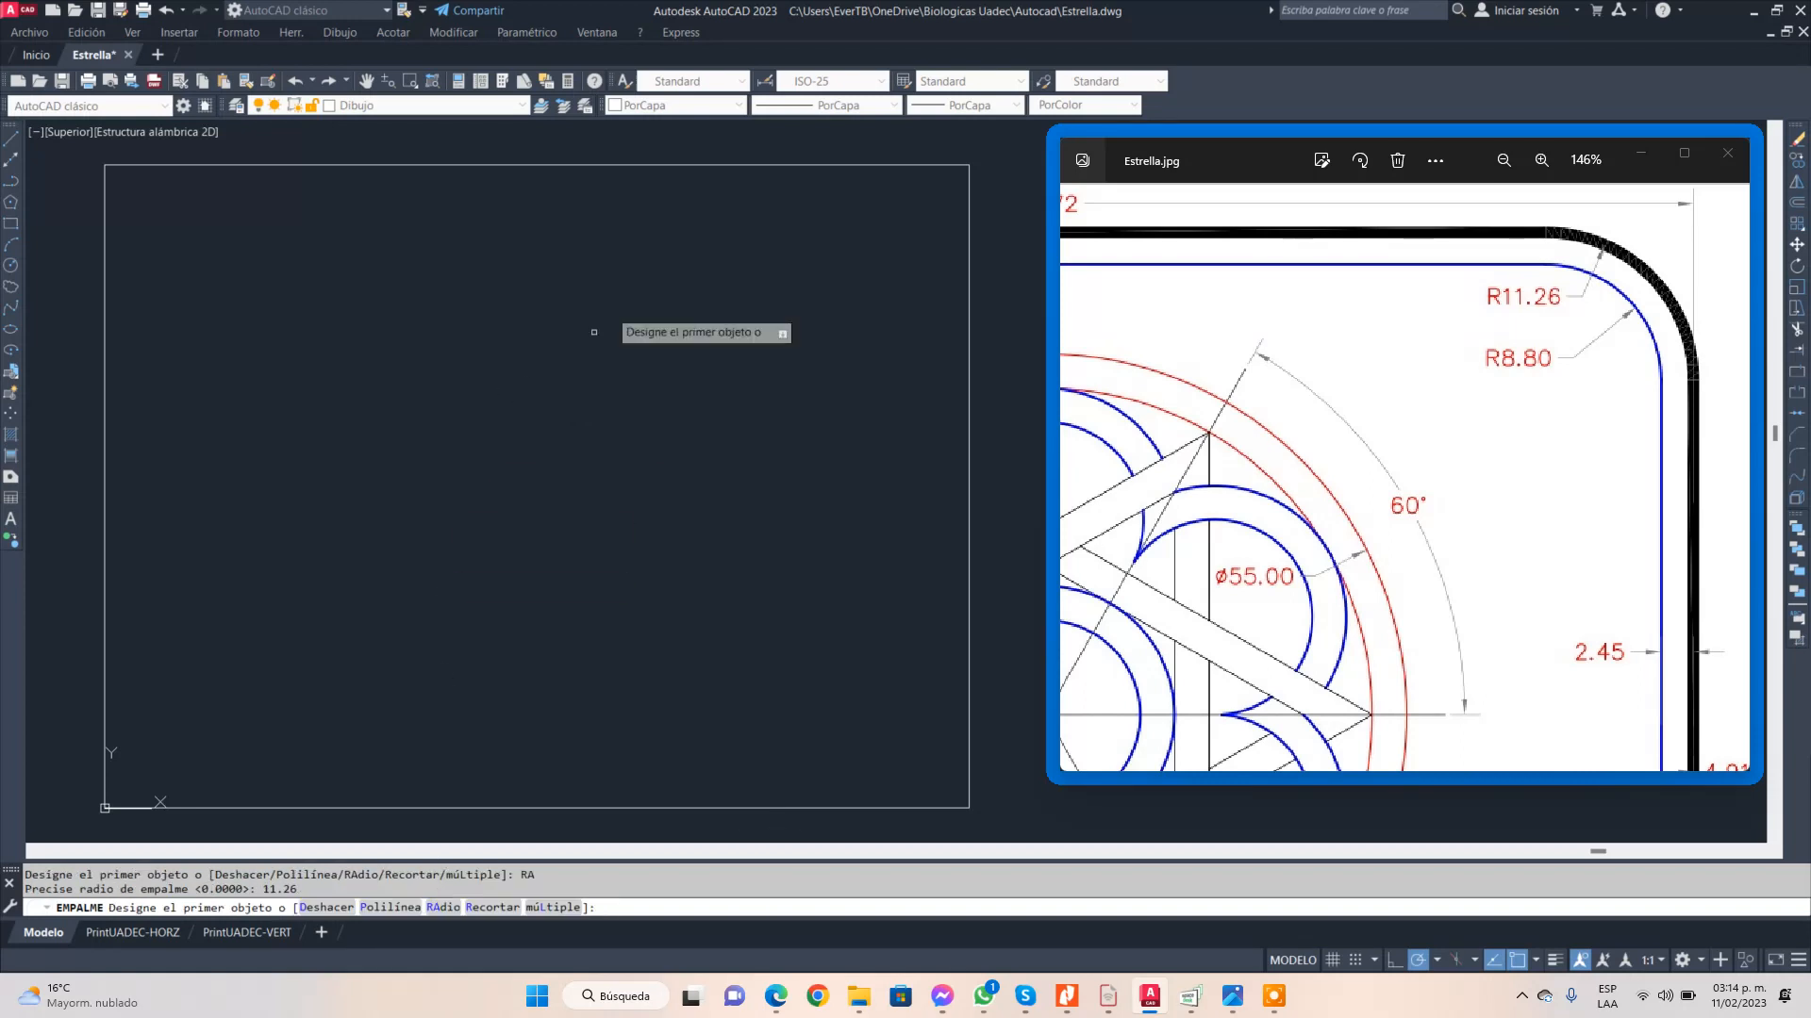
click(827, 166)
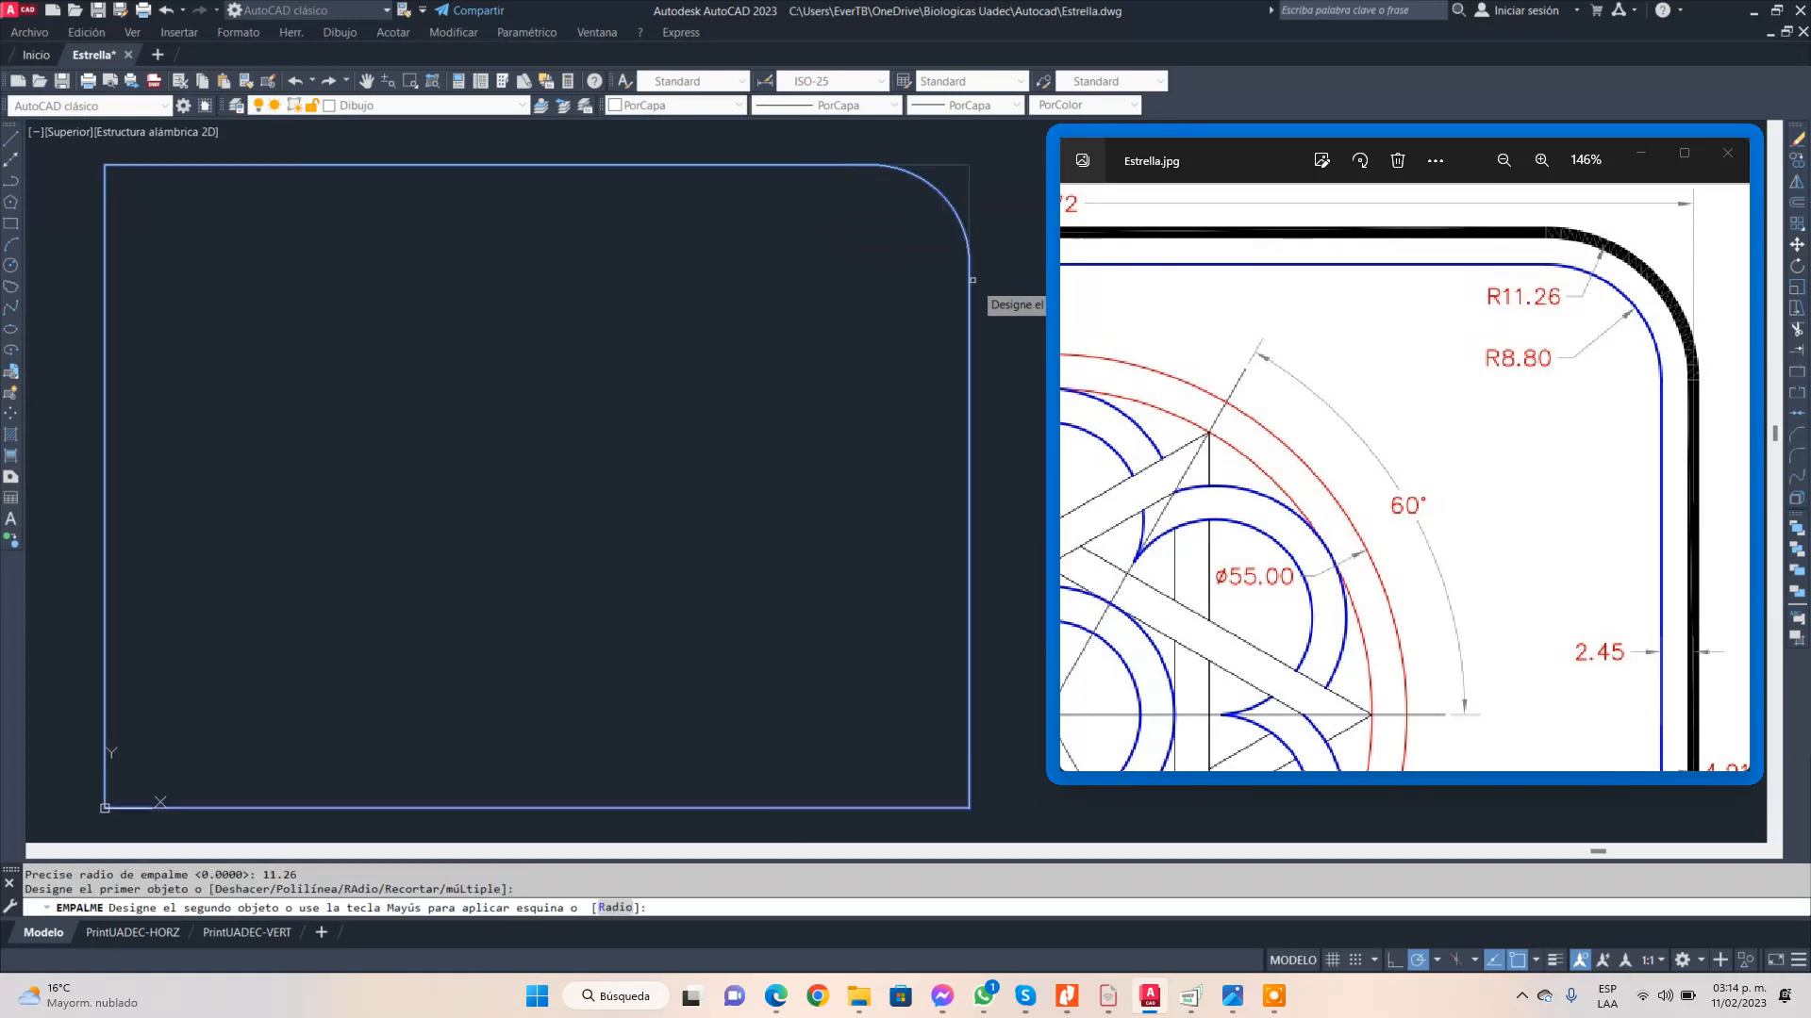
click(966, 325)
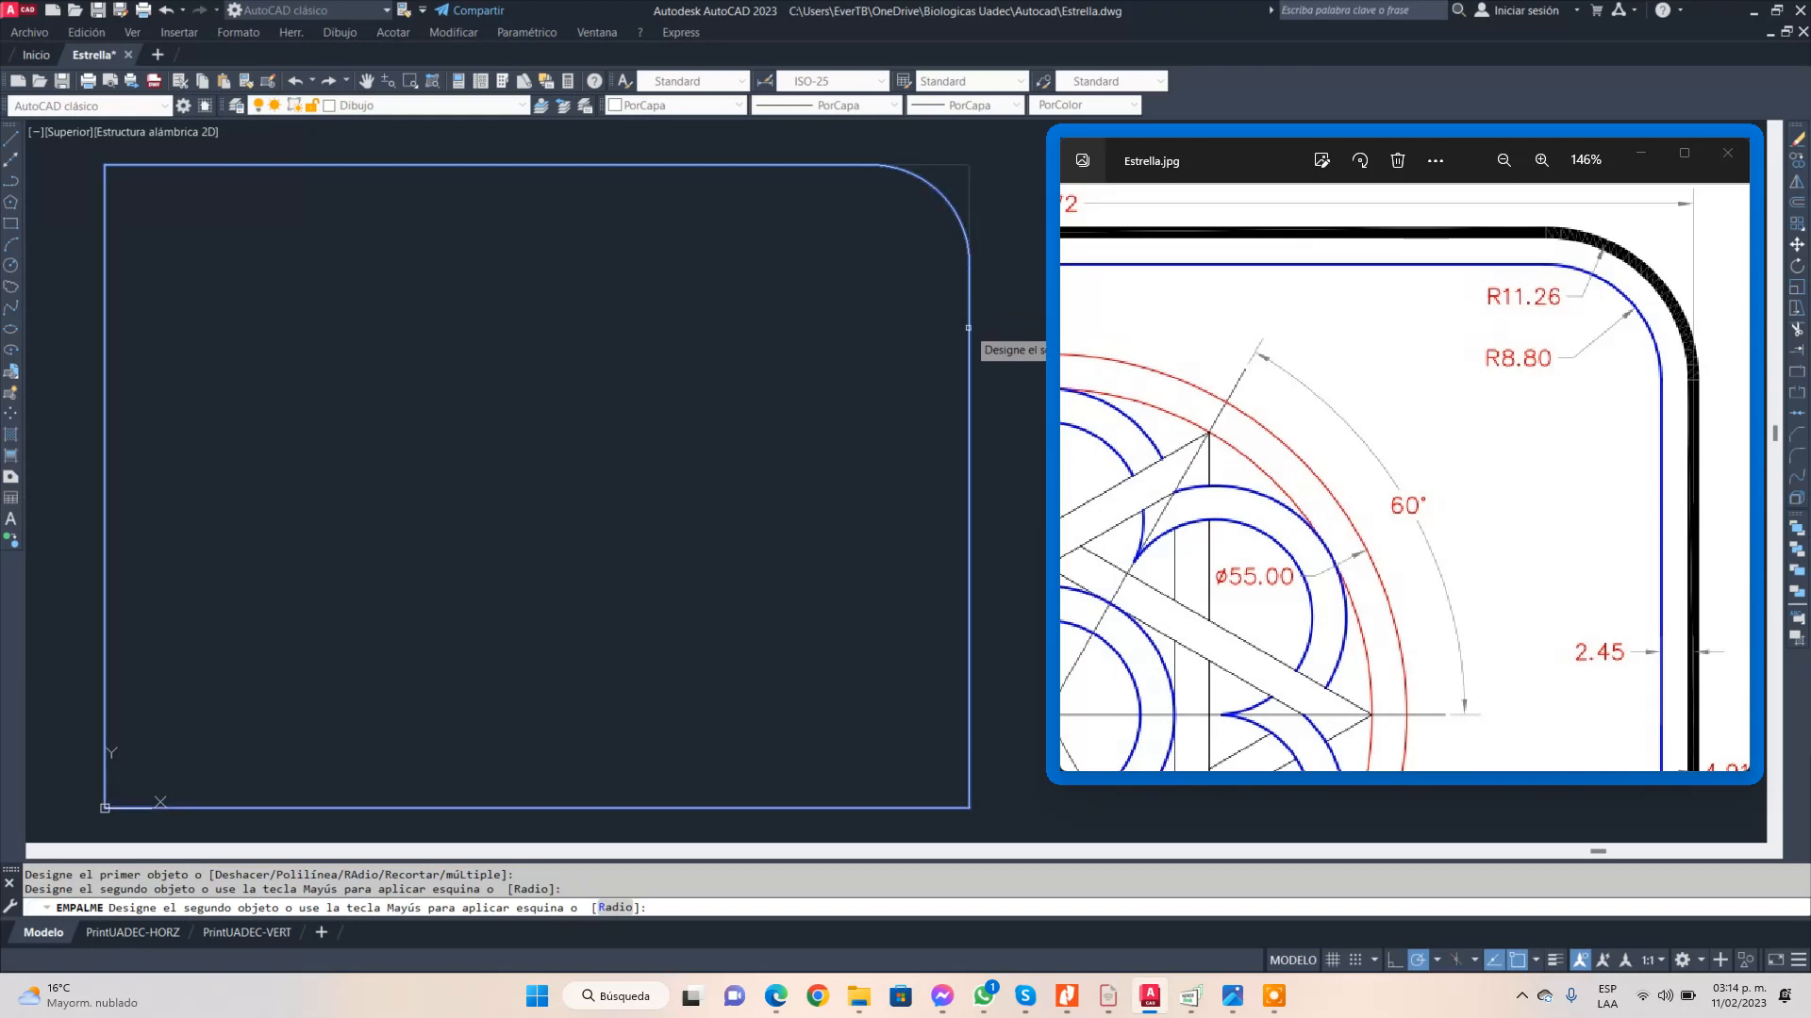
- Fillet the lower-right corner of the outer frame with the same 11.26 radius
right_click(888, 376)
click(962, 388)
click(969, 631)
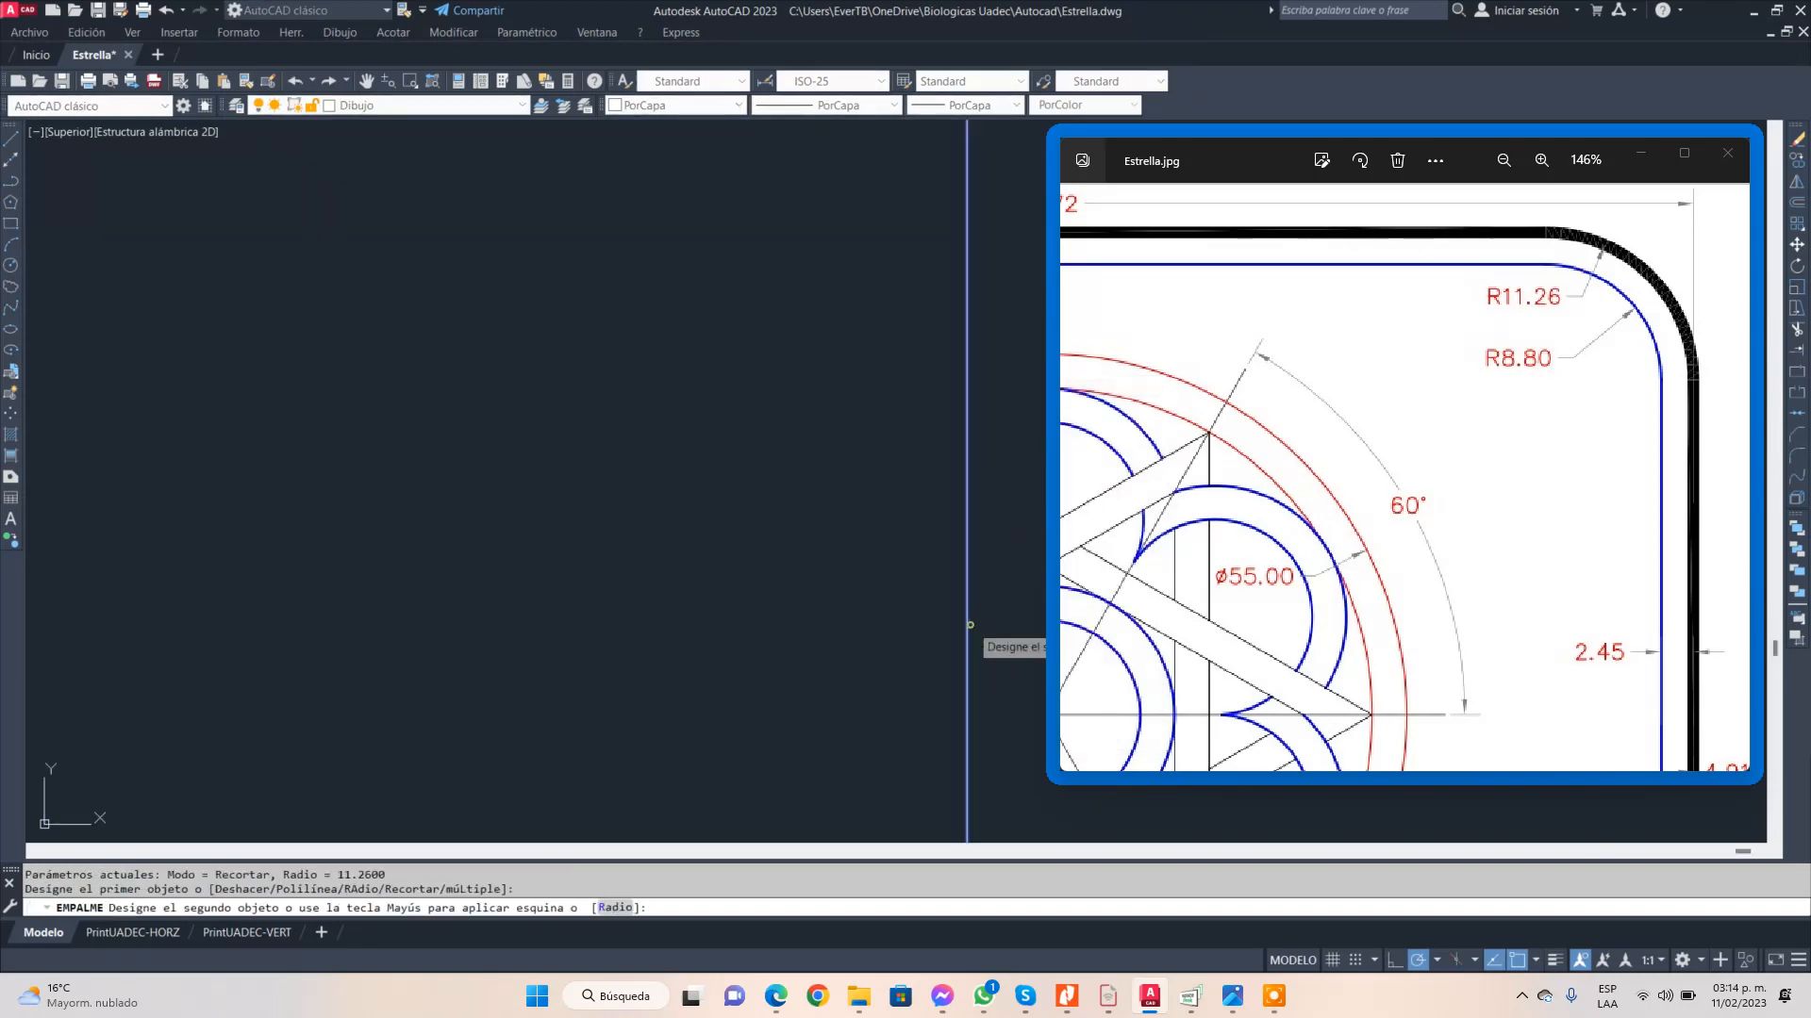
scroll(822, 629, down, 4)
scroll(822, 629, up, 4)
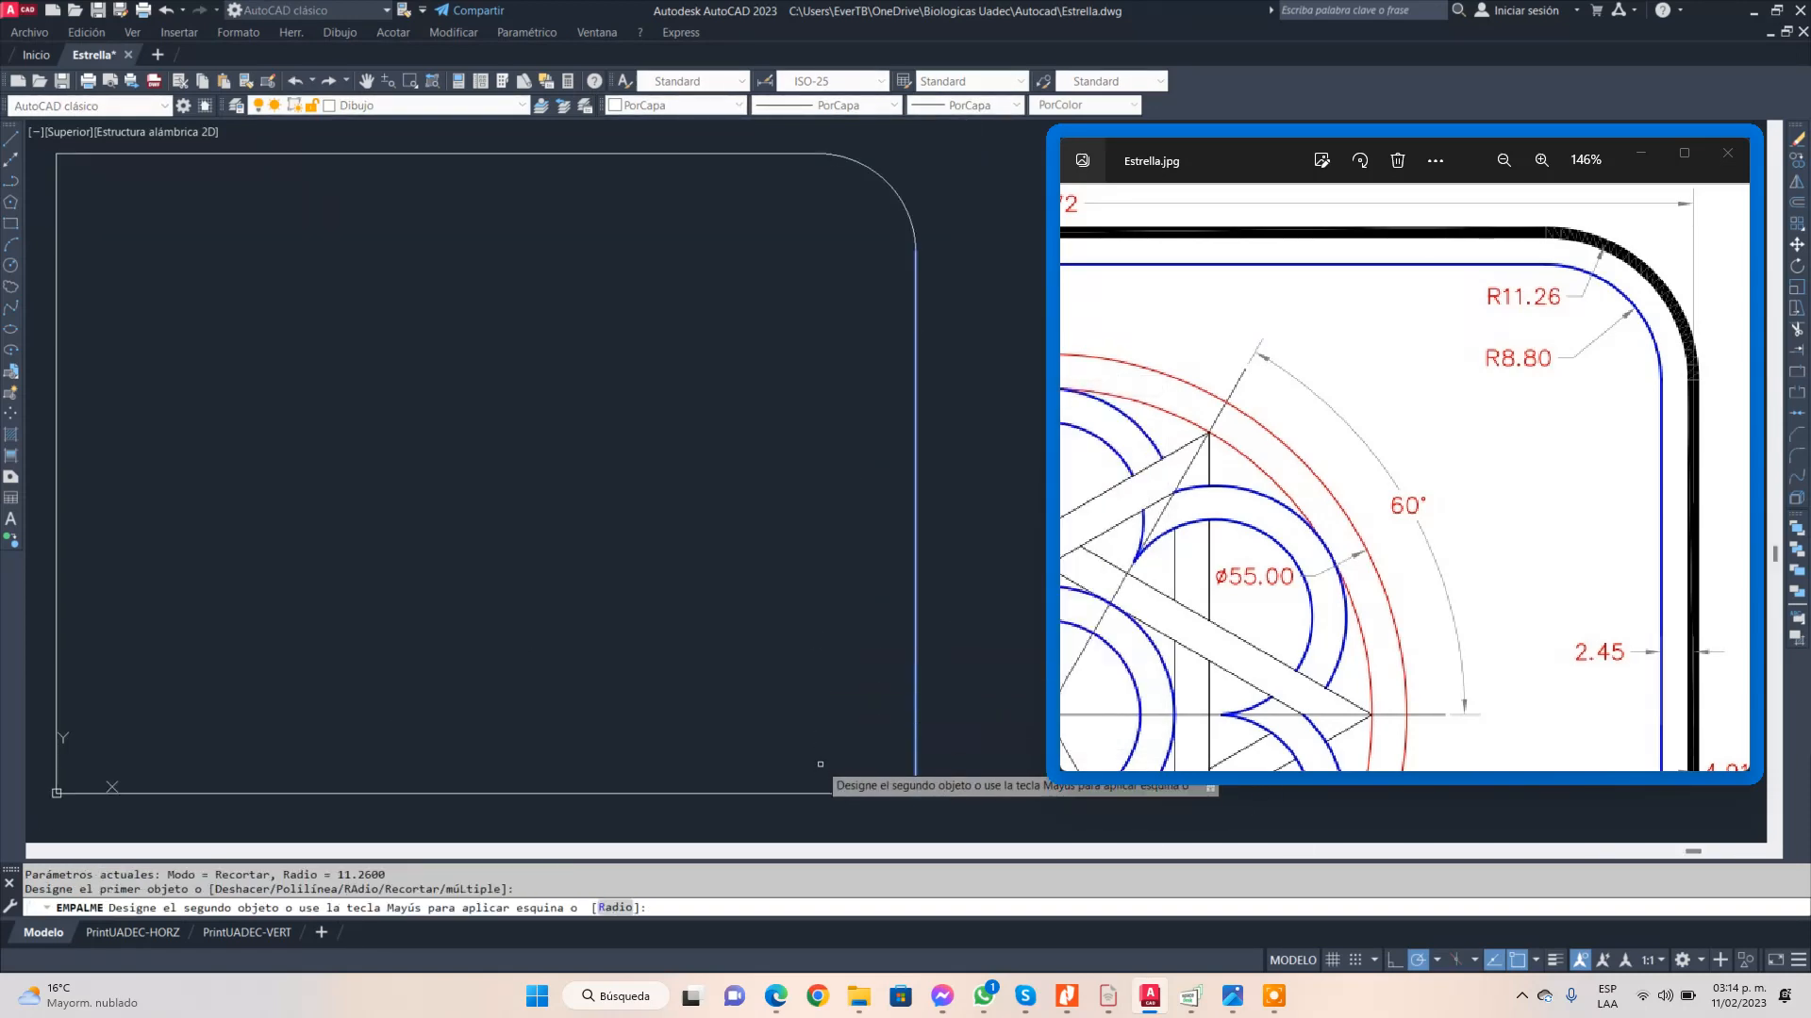
click(782, 792)
- Round the two remaining corners at the frame's left end, lower then upper, with the same 11.26 fillet radius
right_click(315, 512)
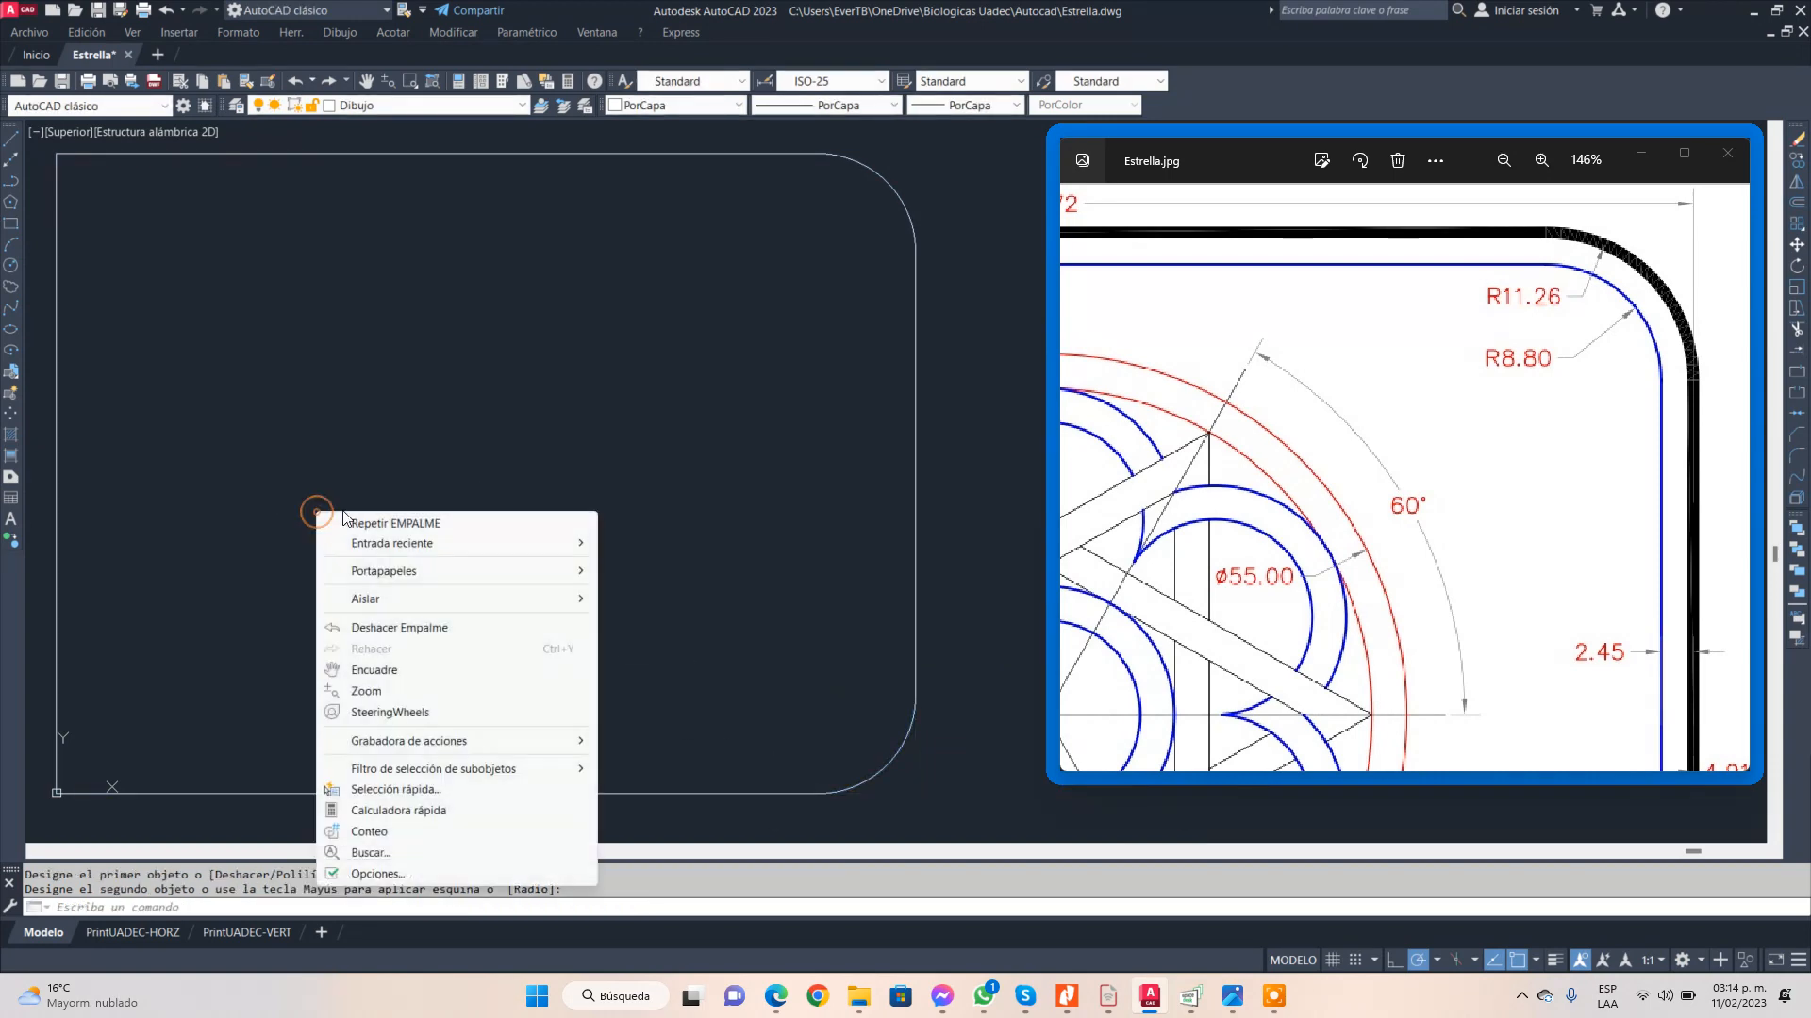
click(364, 524)
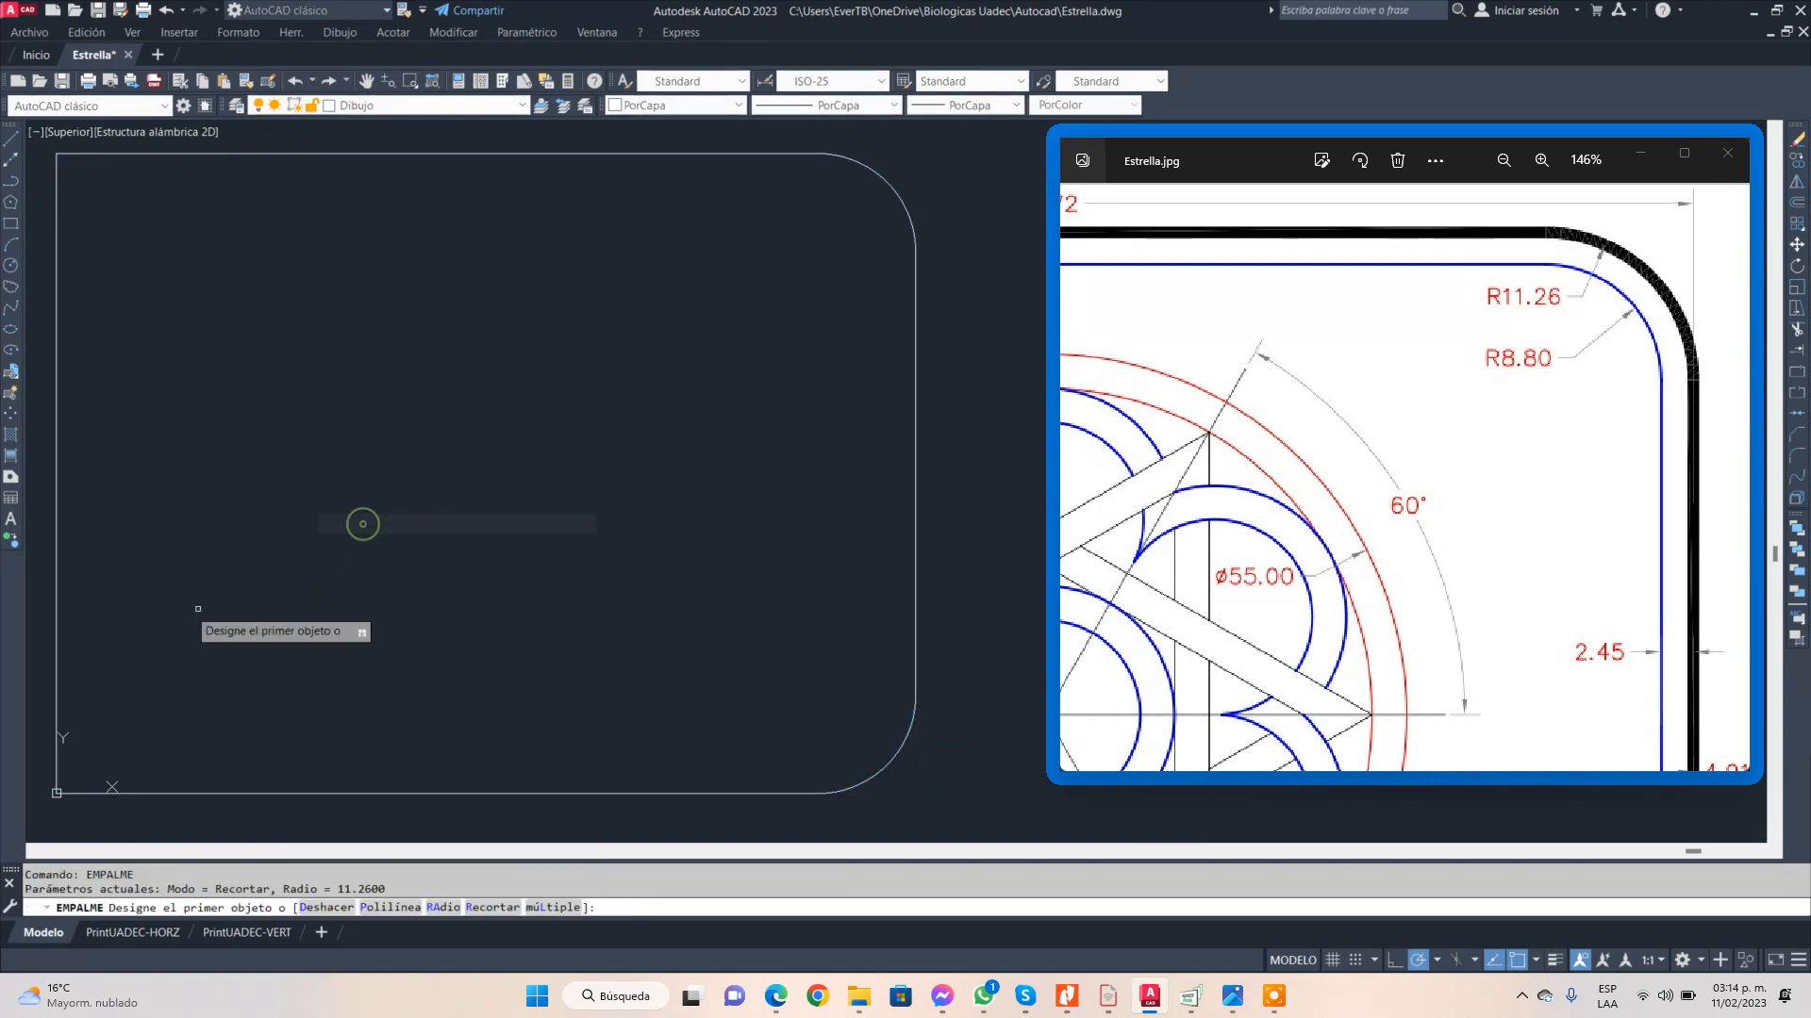
click(58, 581)
click(234, 785)
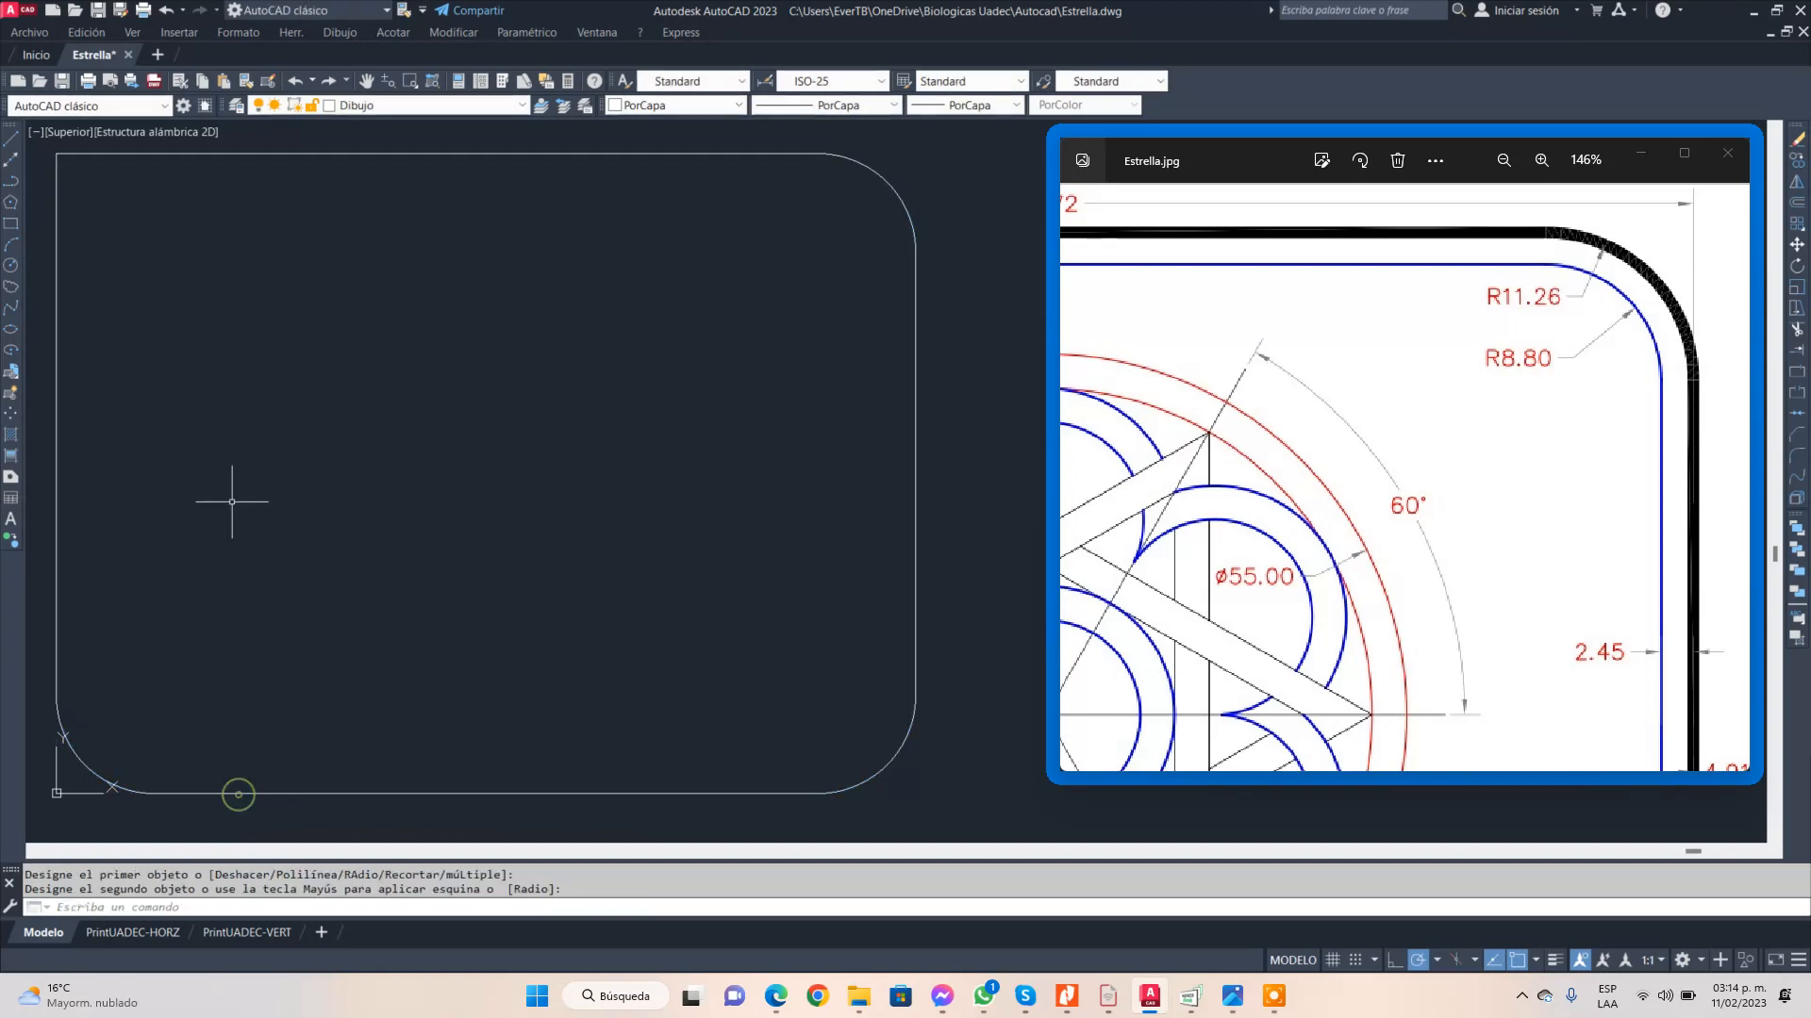
right_click(223, 288)
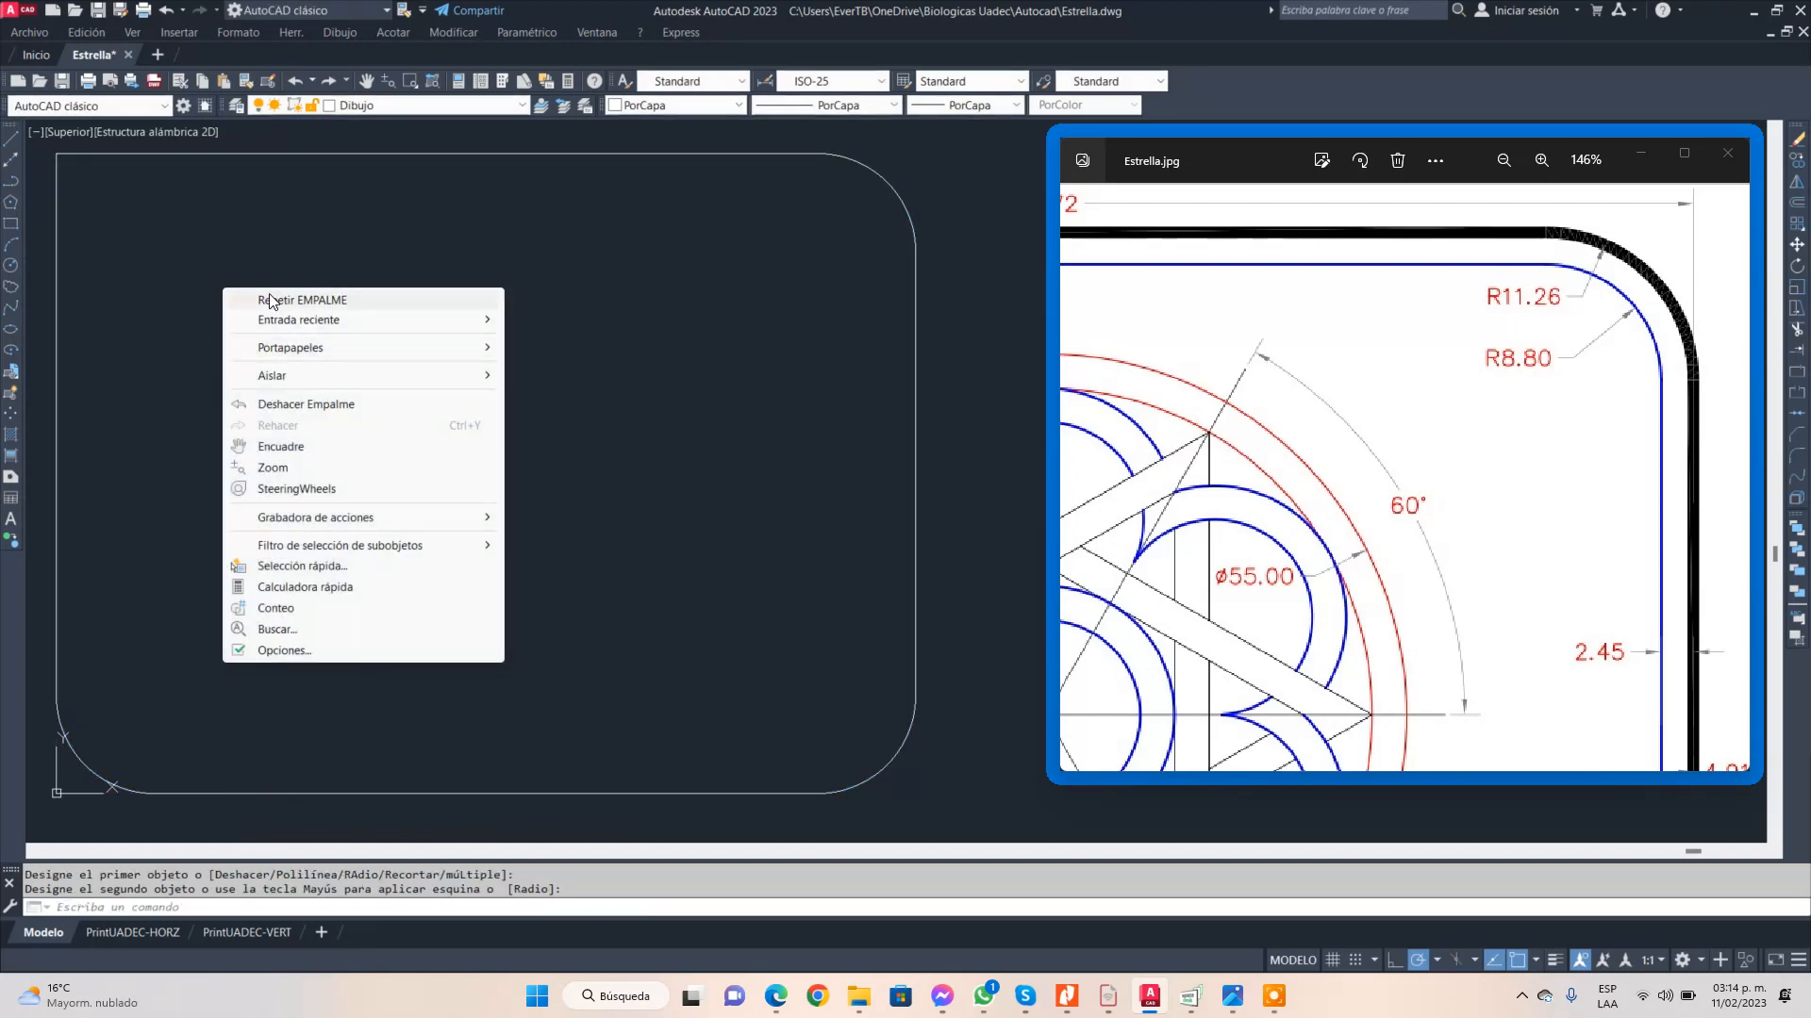
click(322, 302)
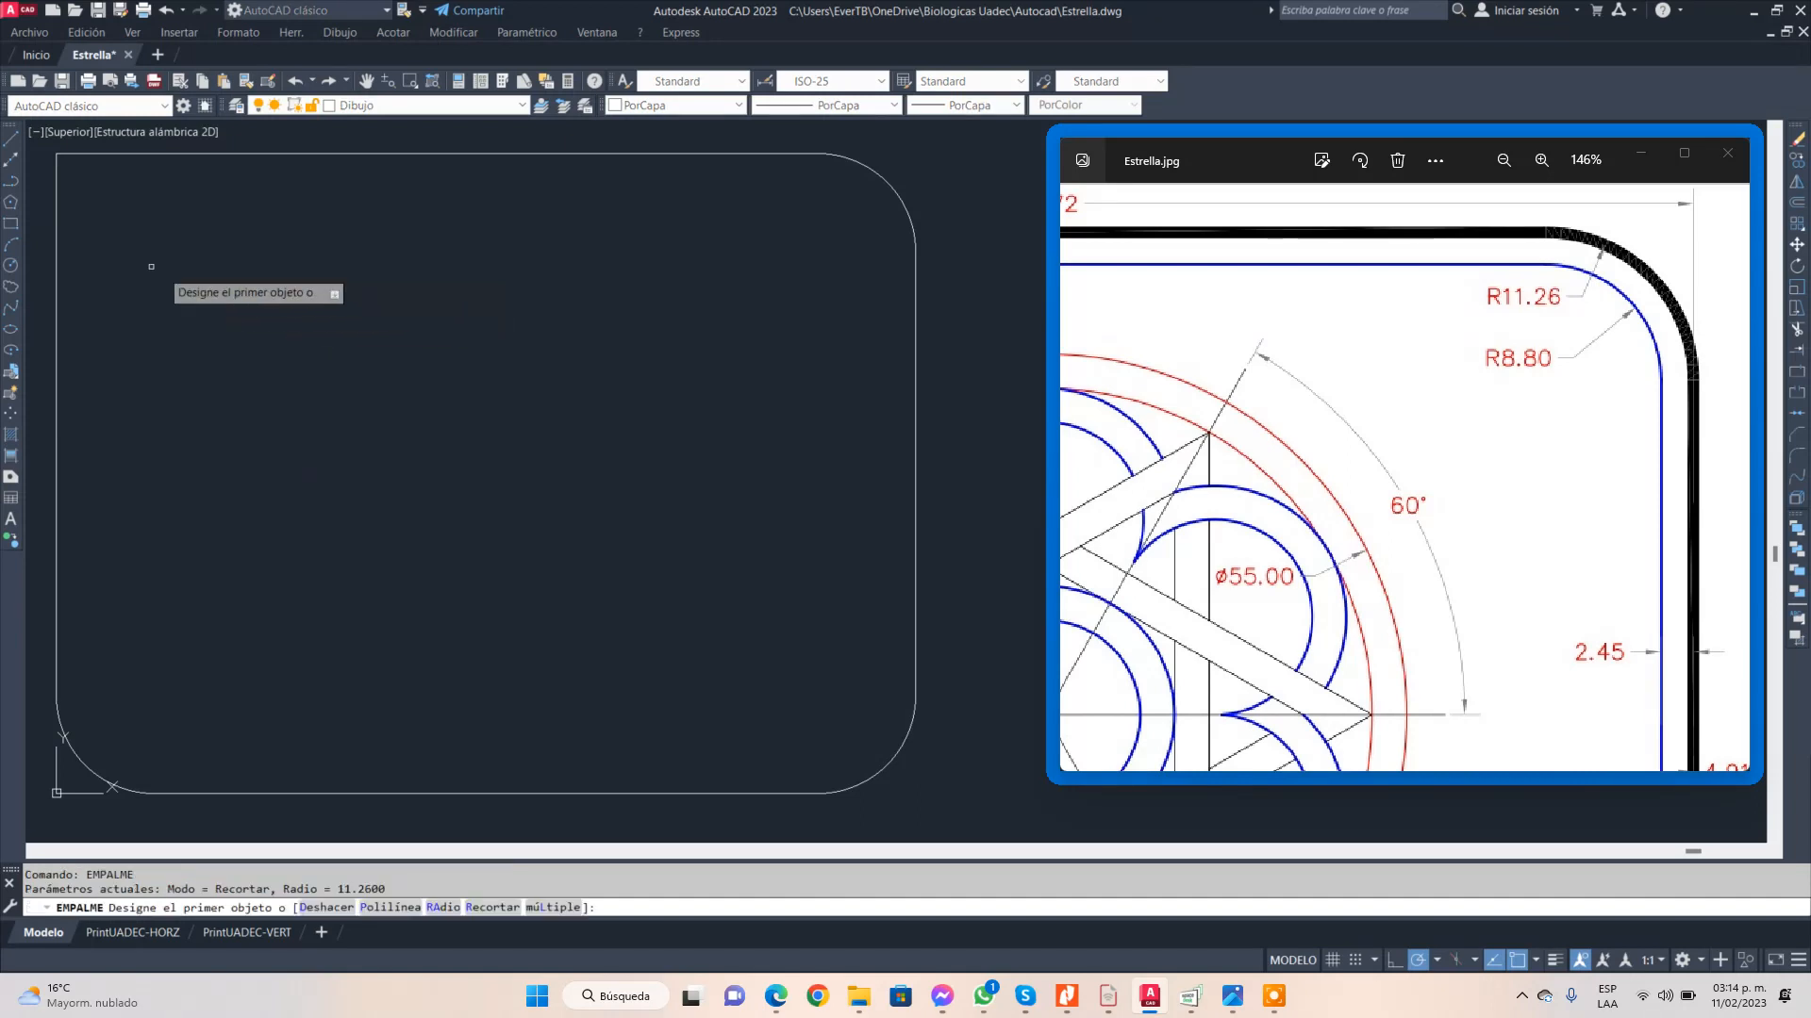
click(58, 285)
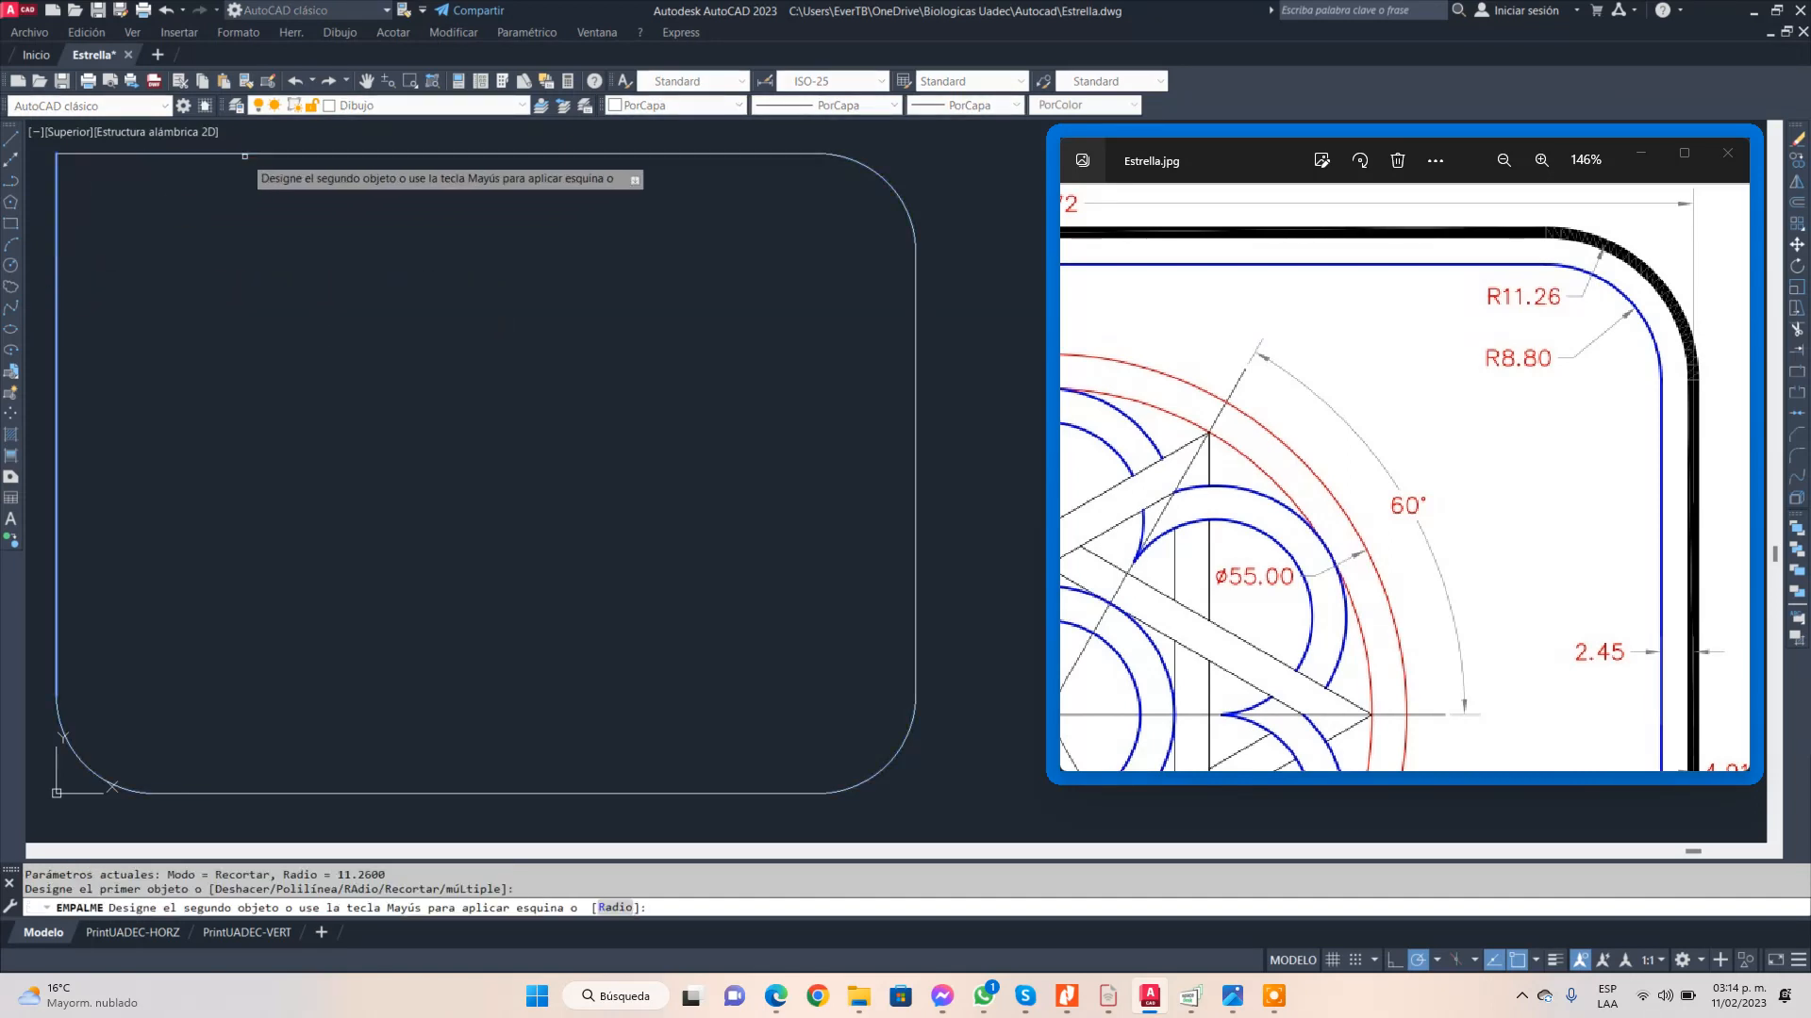
click(240, 155)
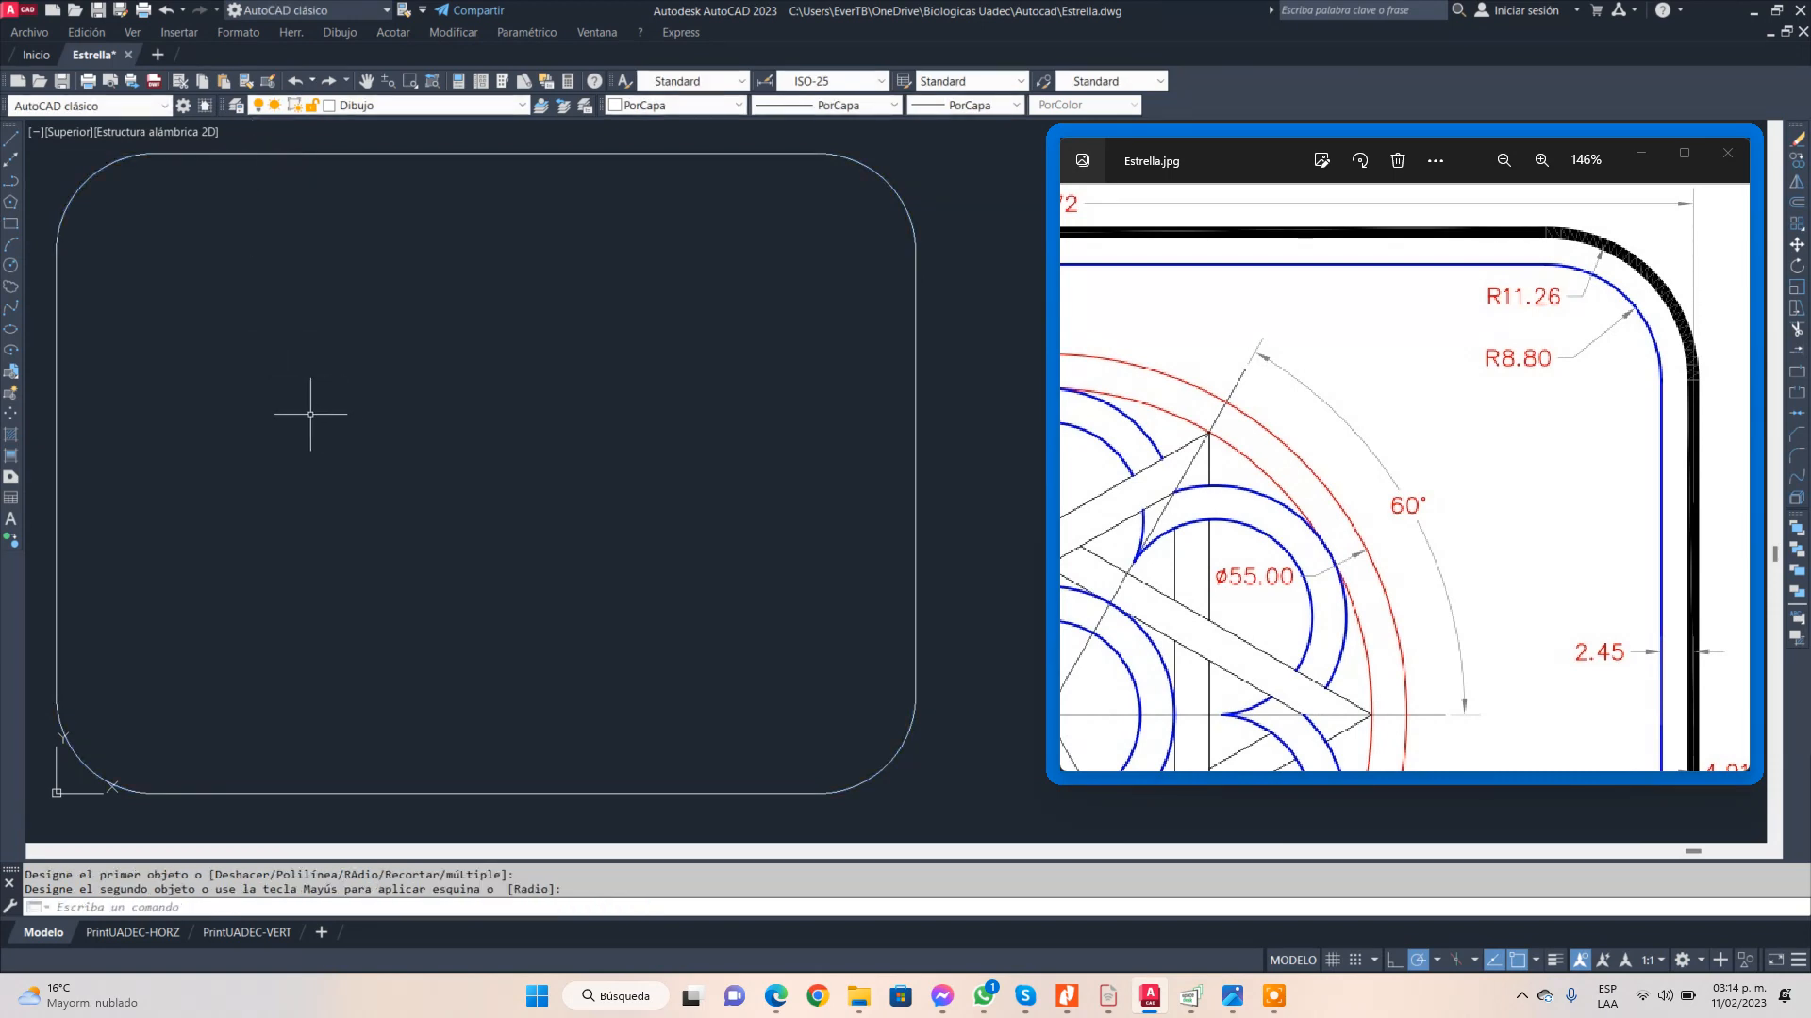
mouse_move(311, 413)
middle_down()
mouse_move(372, 420)
mouse_move(352, 420)
middle_up()
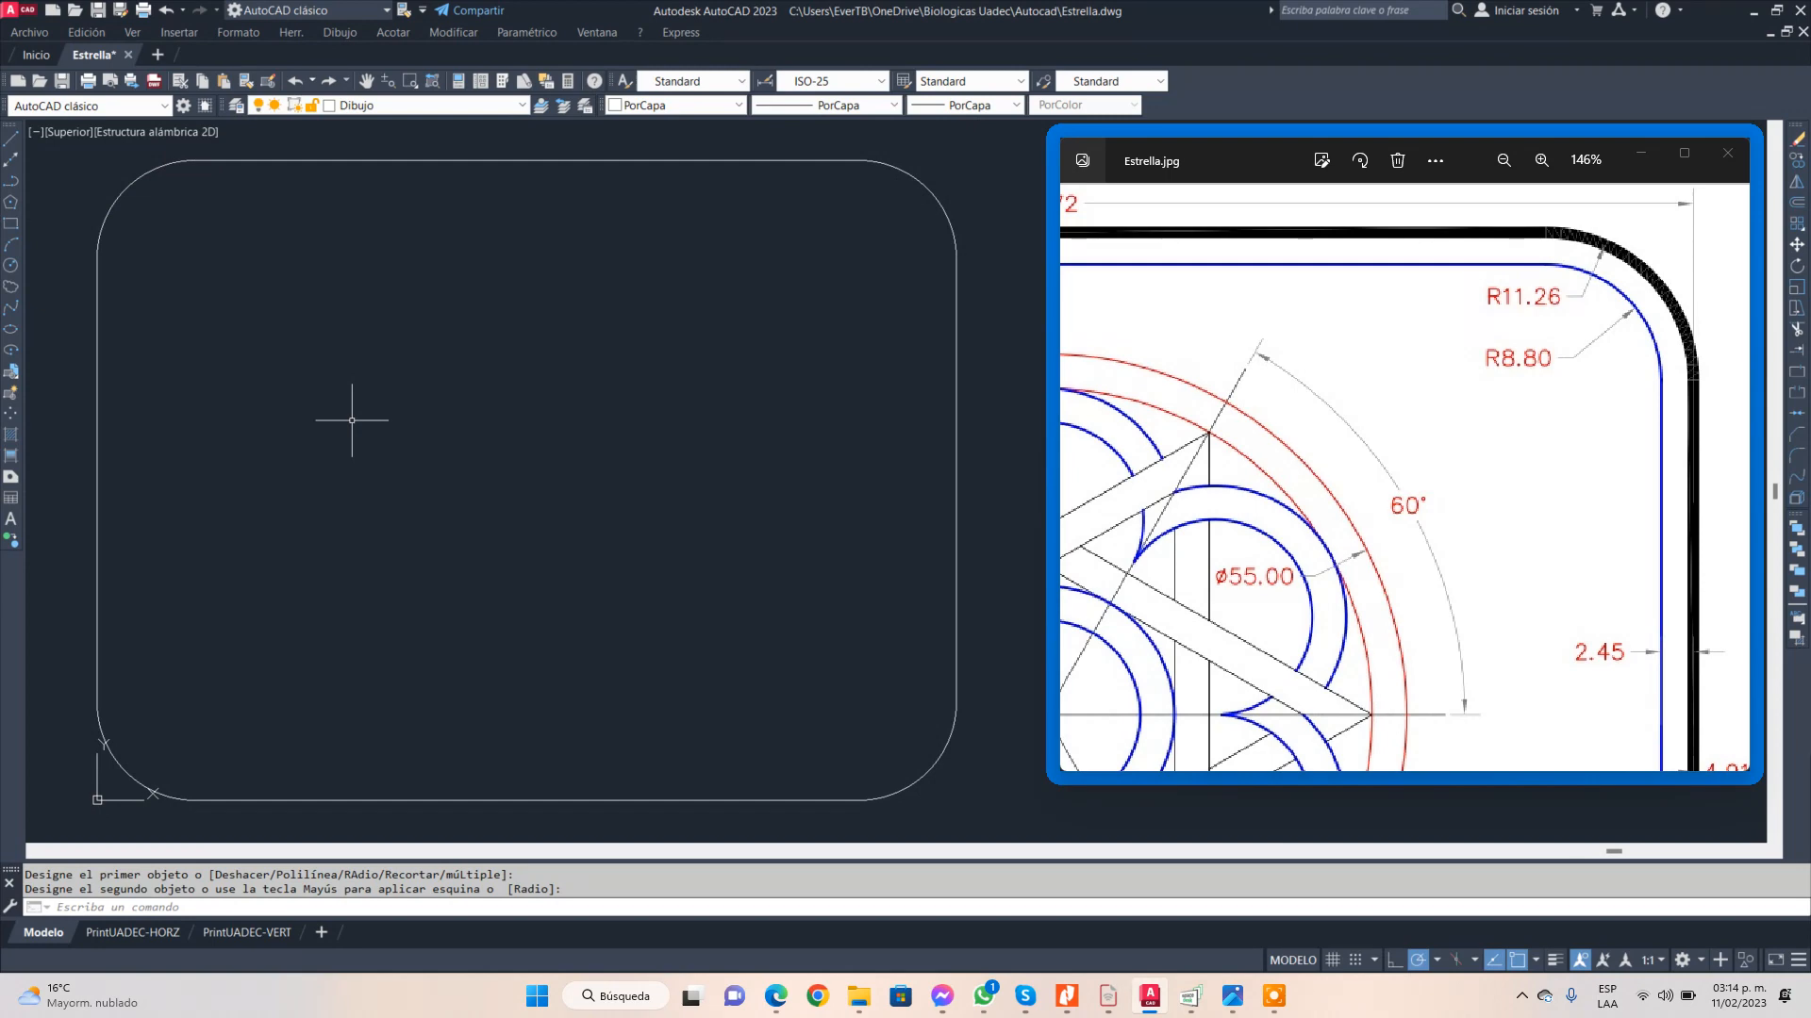
- Offset the rounded outer frame 2.45 inward, taking the distance from the reference image
scroll(1318, 367, down, 4)
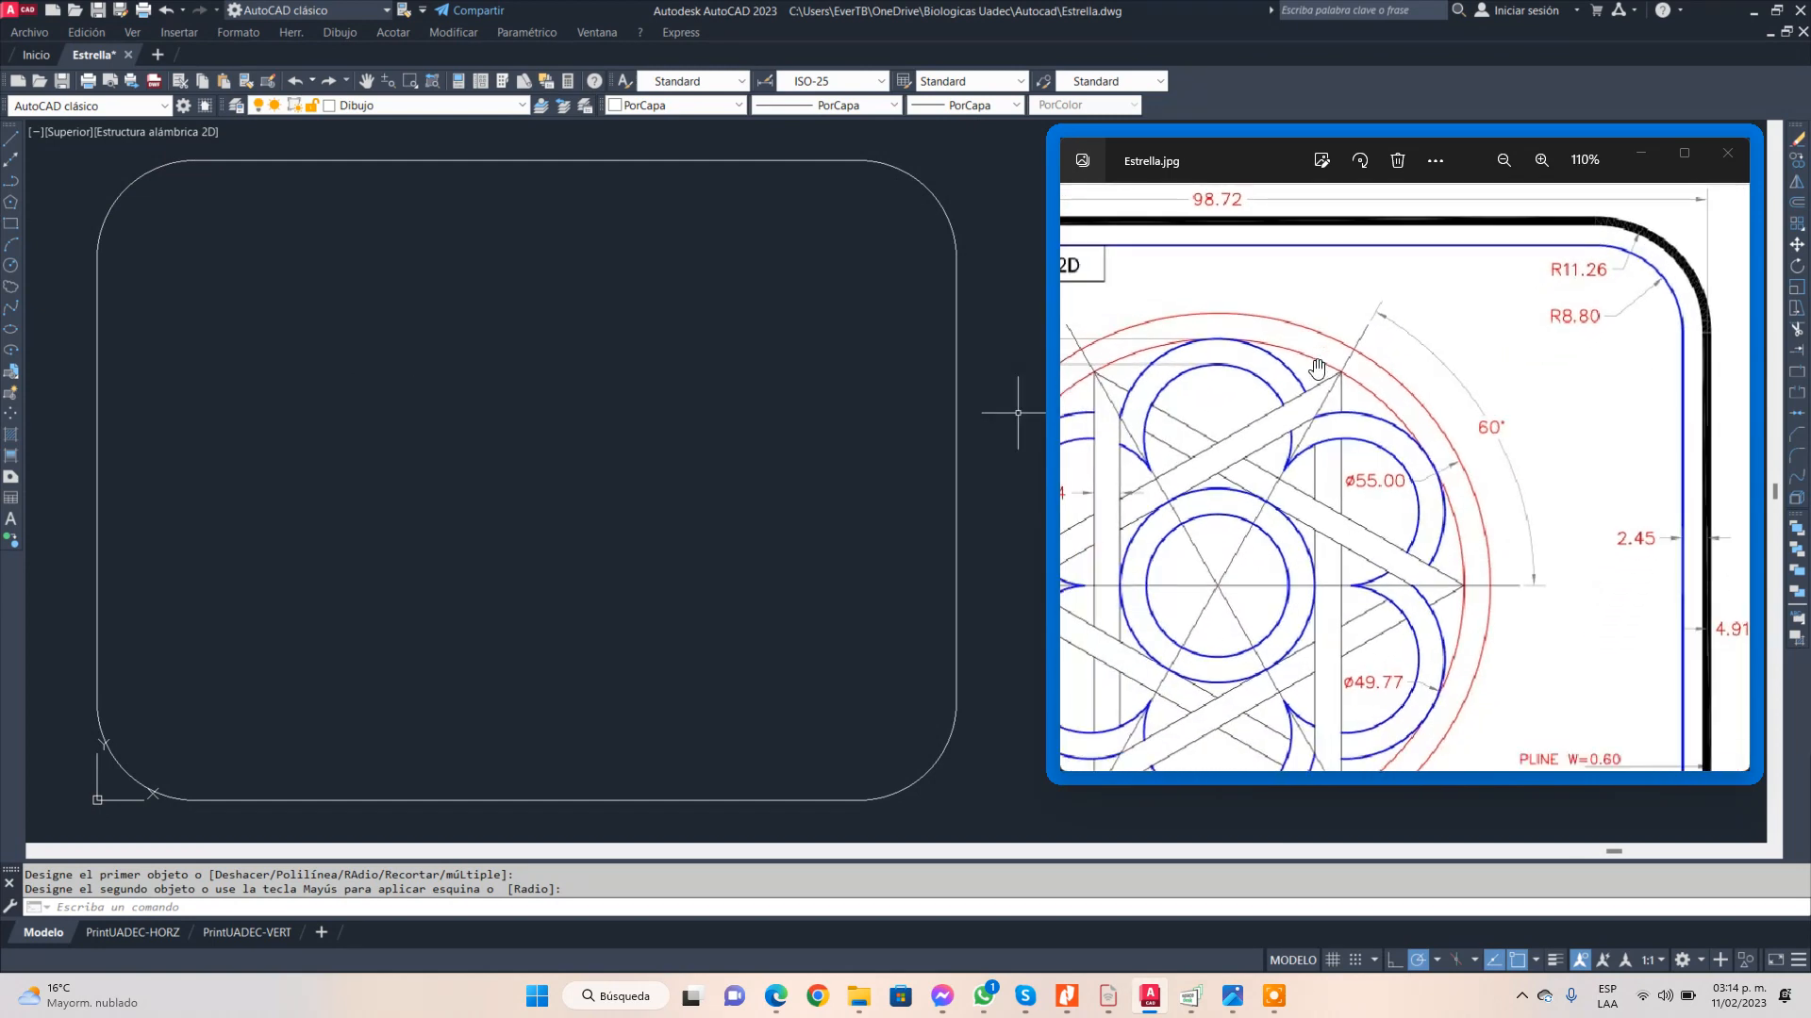
scroll(1318, 366, down, 1)
scroll(1315, 369, up, 1)
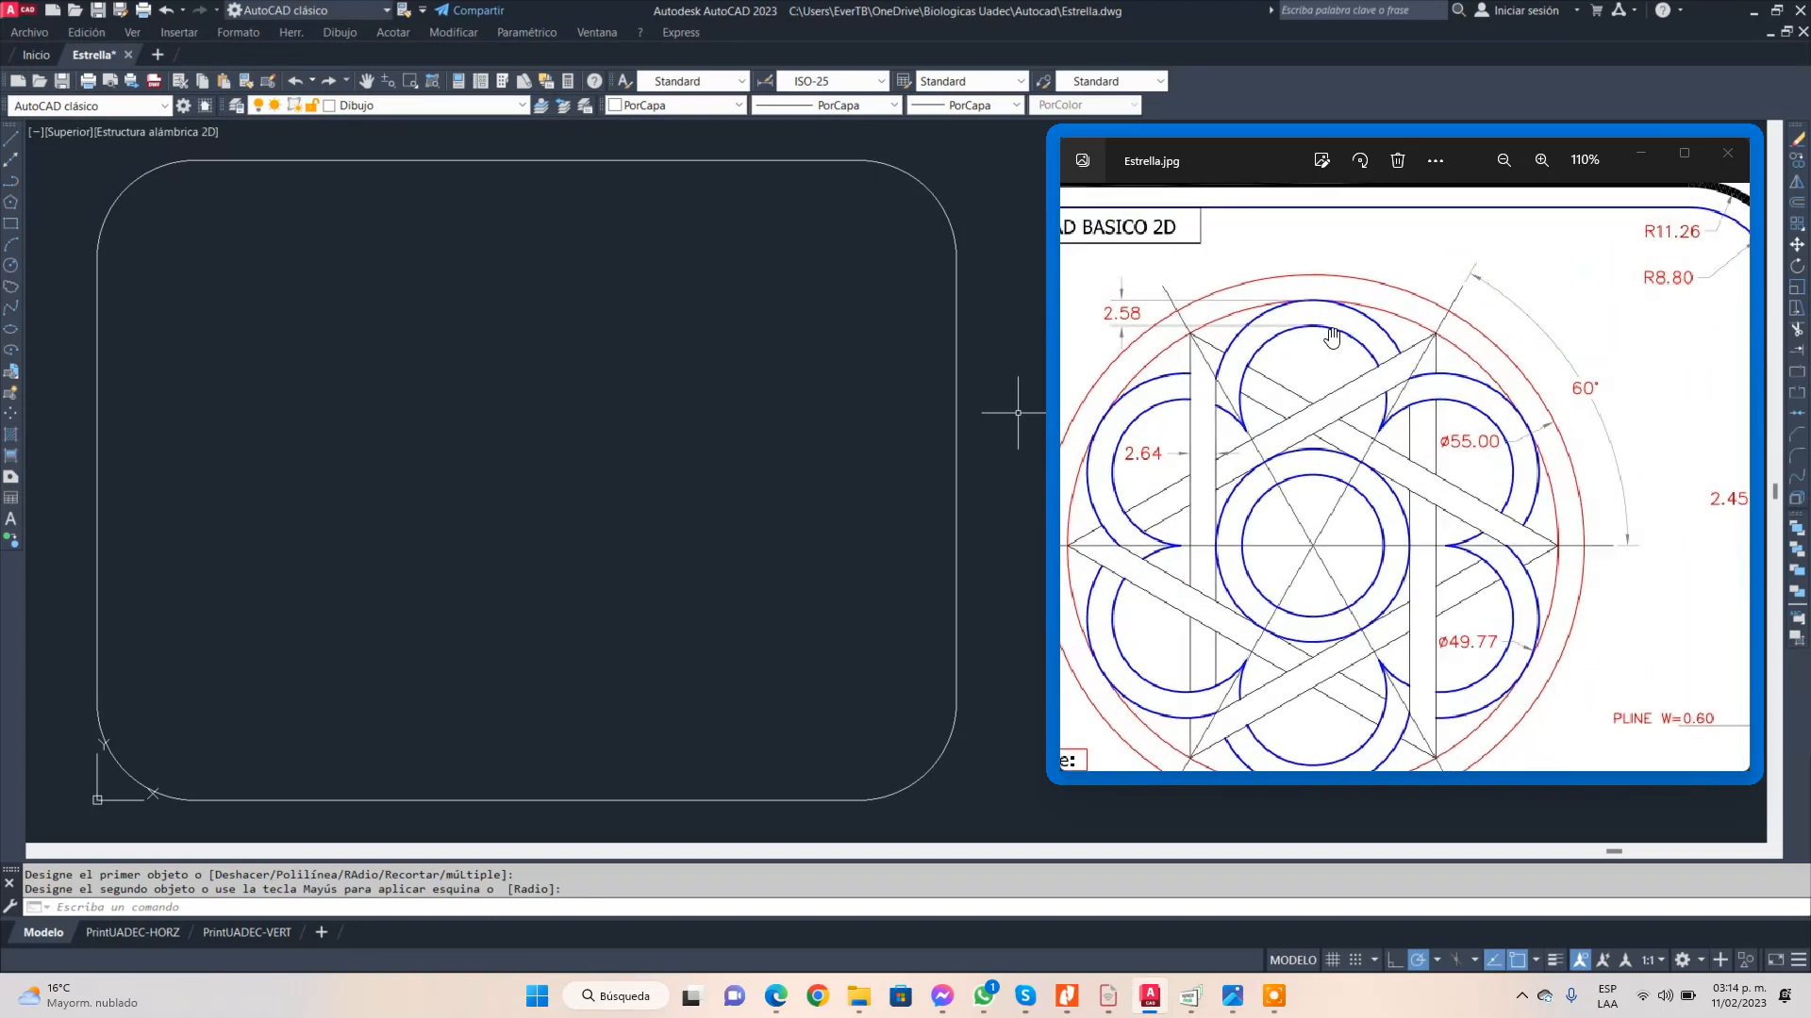
scroll(1641, 316, down, 4)
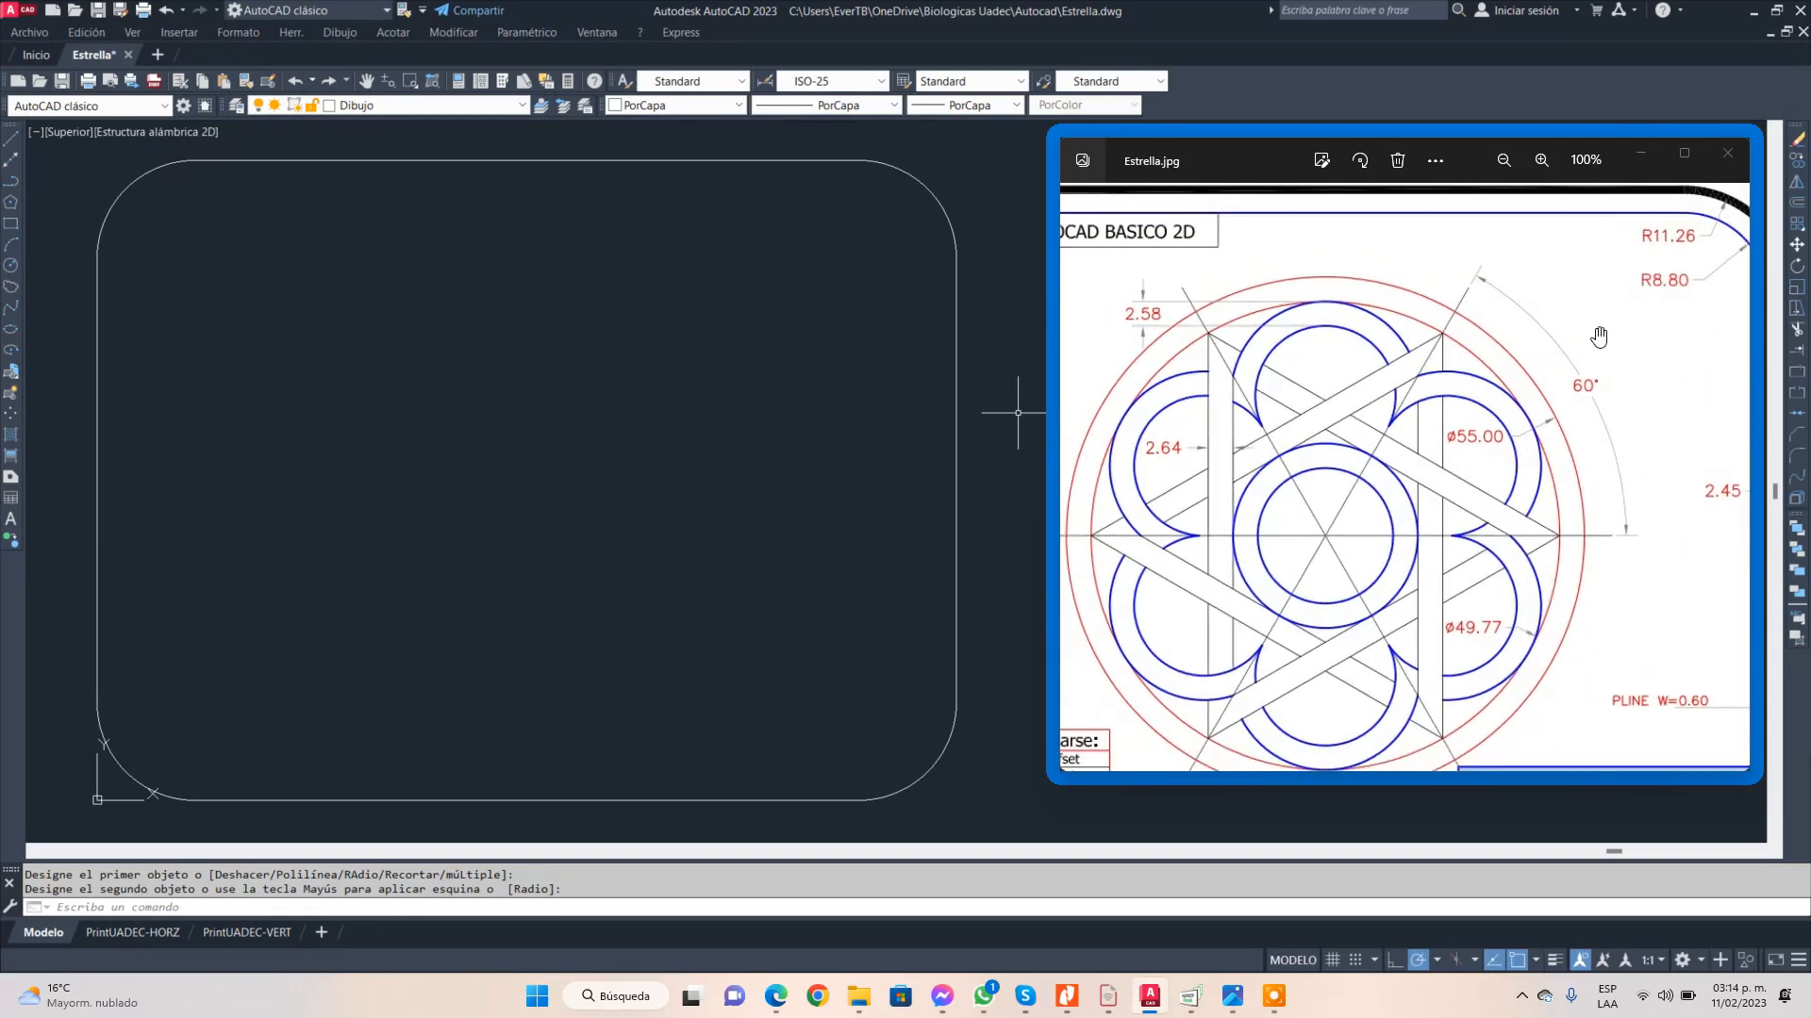
scroll(1606, 448, up, 8)
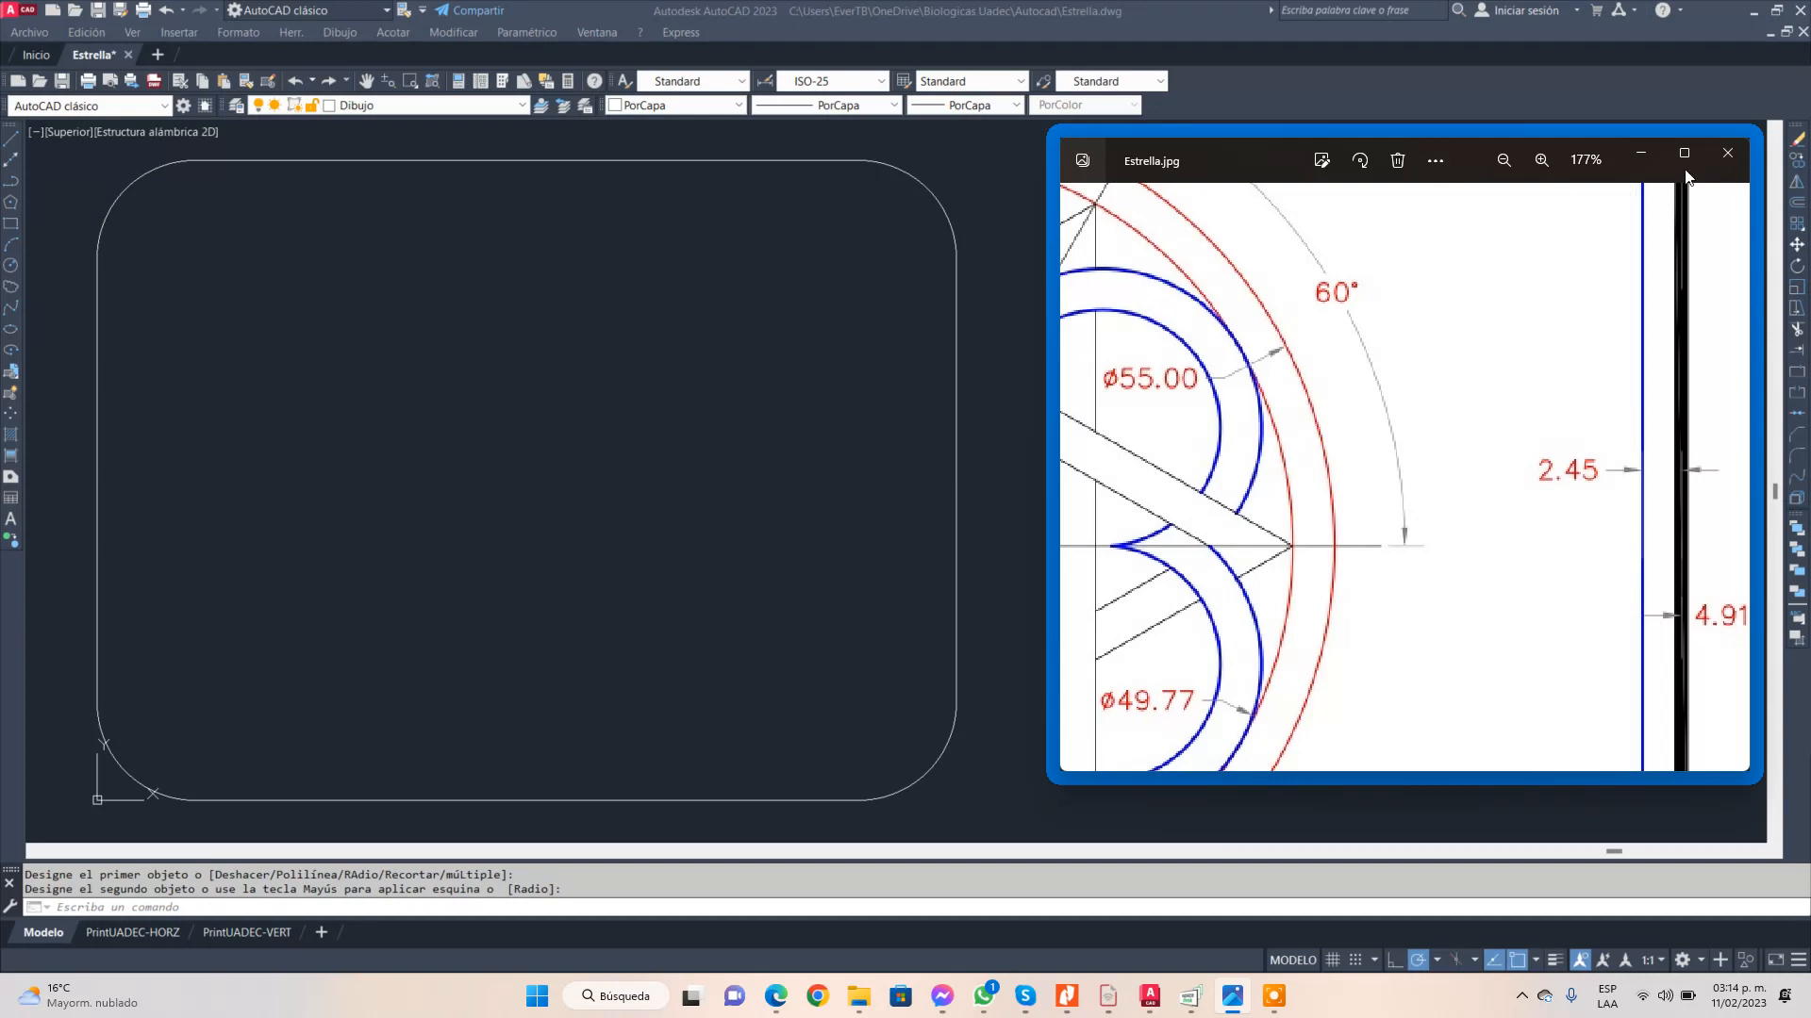
click(1799, 208)
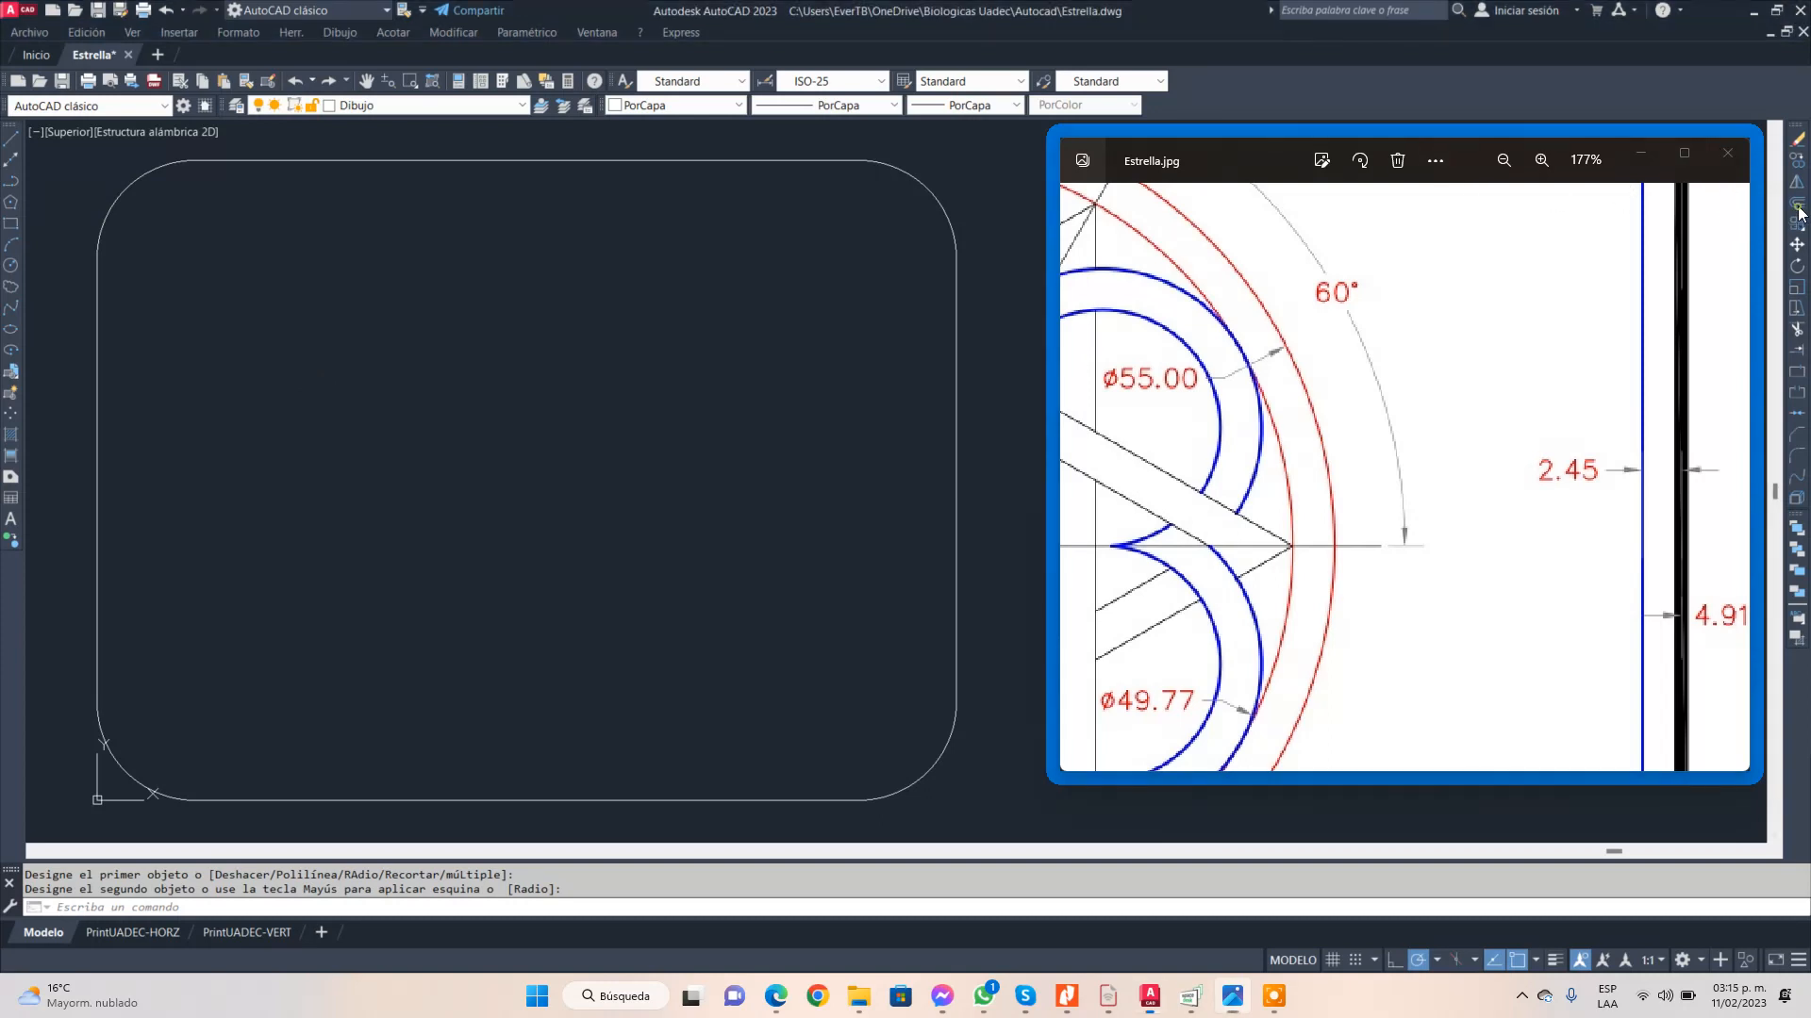
click(1799, 205)
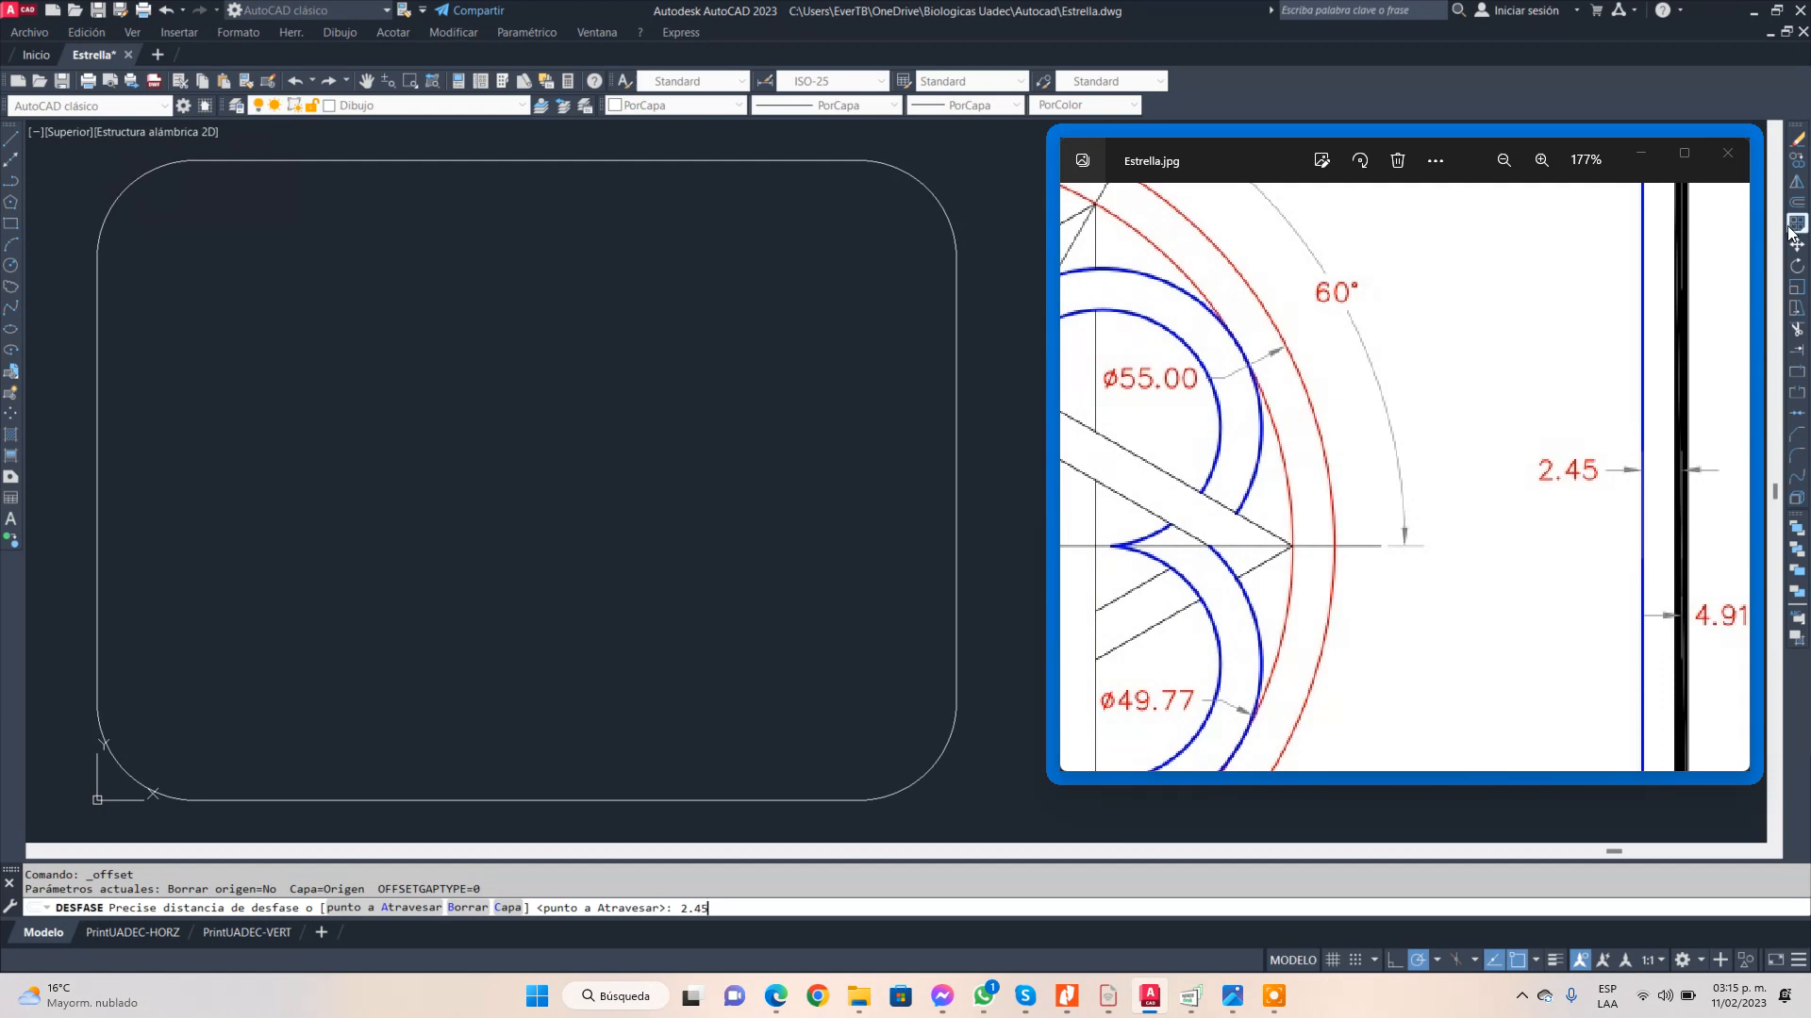
key(Return)
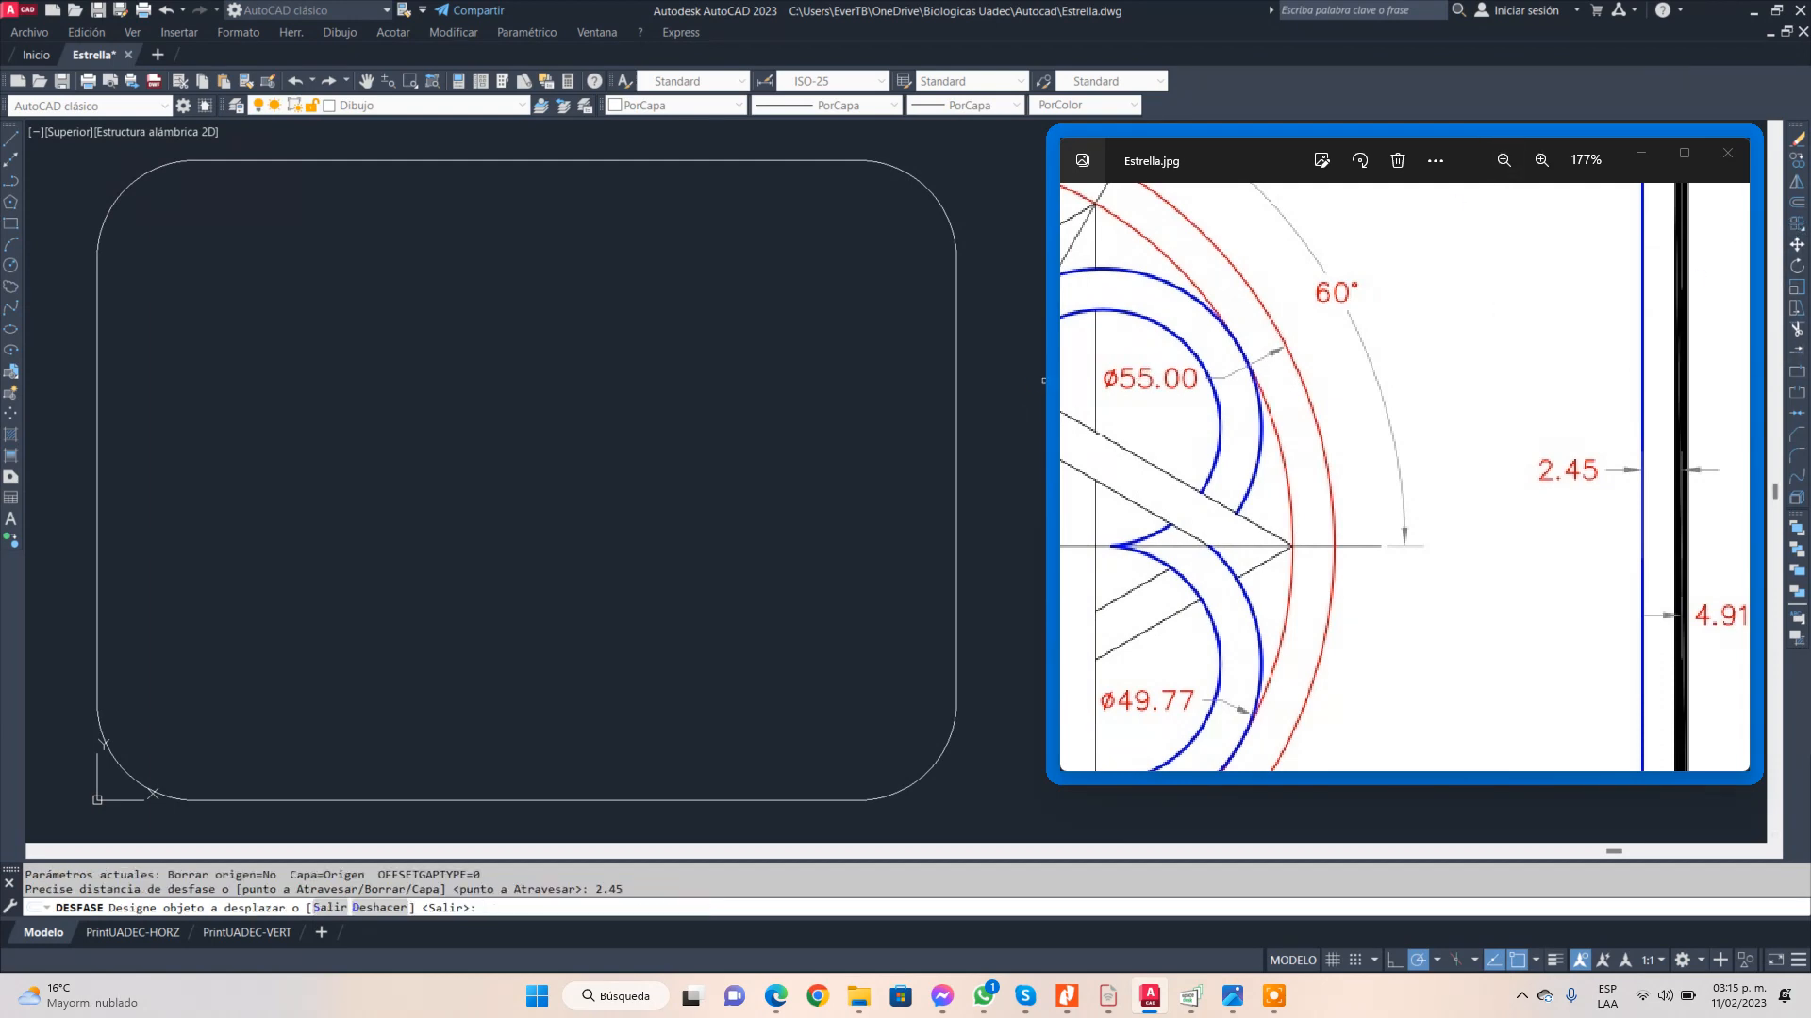
click(956, 377)
click(869, 376)
scroll(869, 375, up, 3)
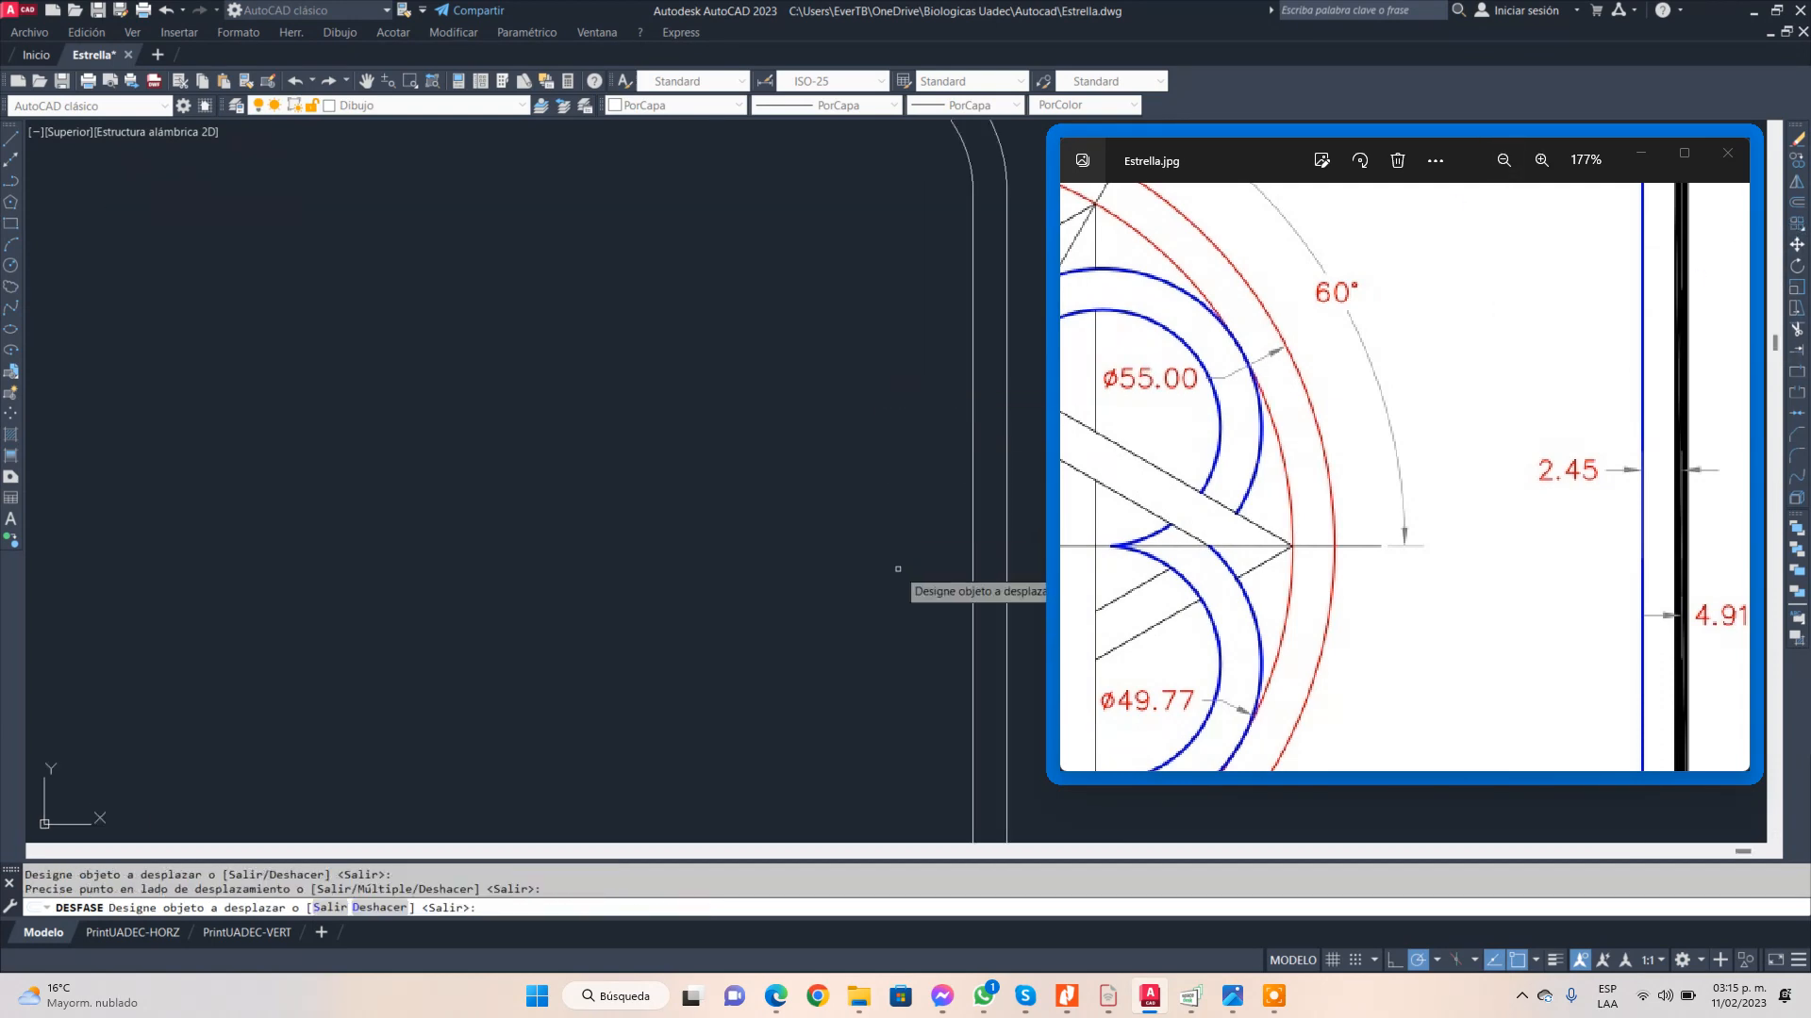
scroll(904, 509, down, 3)
scroll(892, 506, up, 1)
middle_drag(892, 506, 825, 432)
key(Escape)
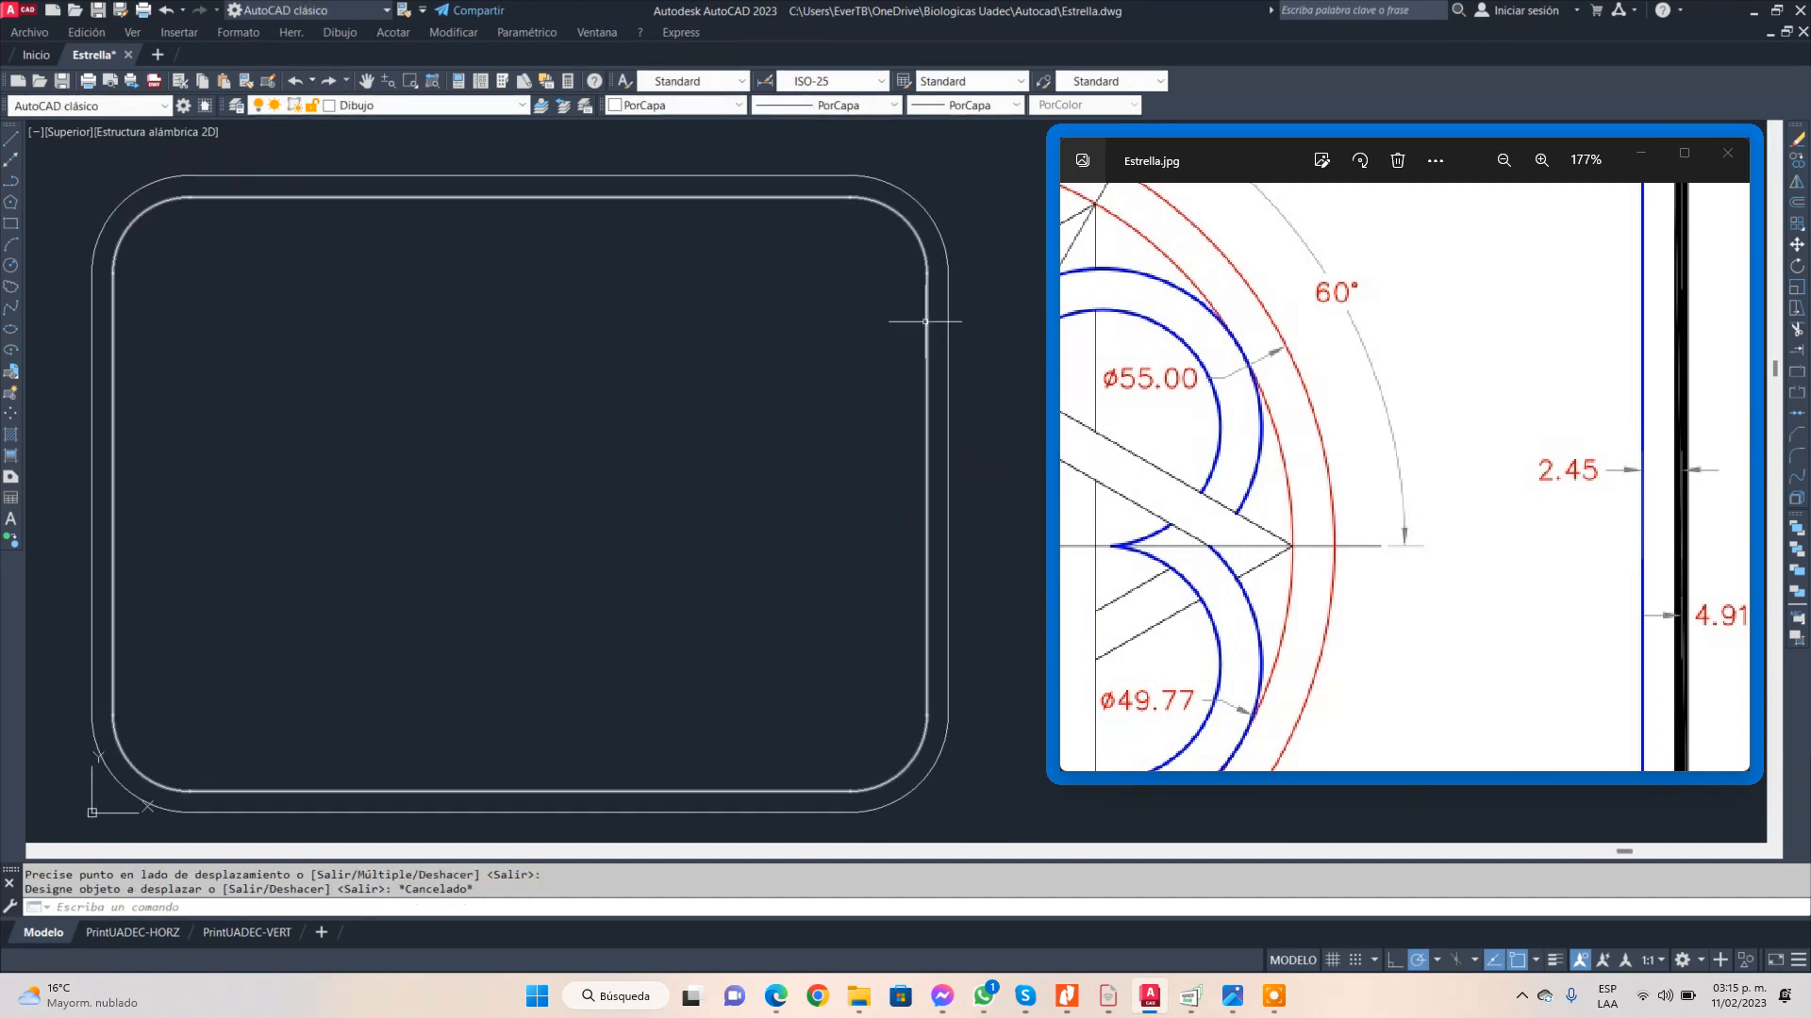
- Change the color of the inner frame to Azul
click(926, 321)
click(699, 107)
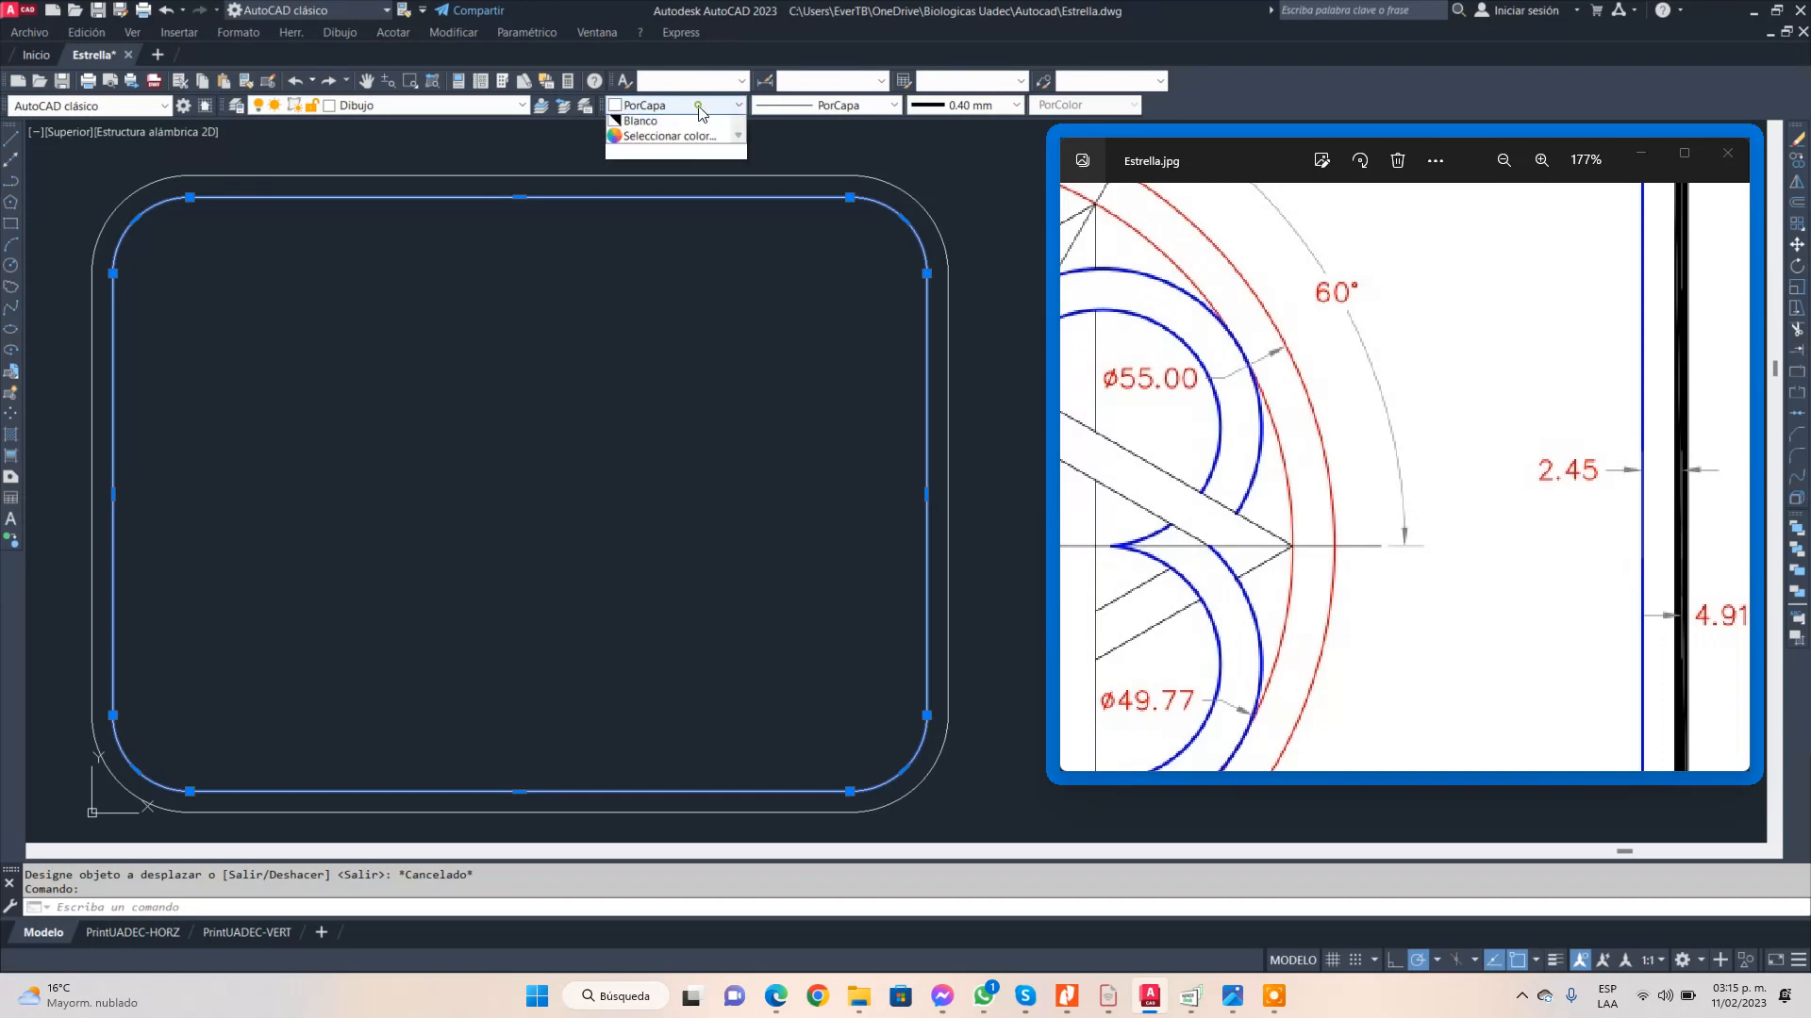
click(687, 212)
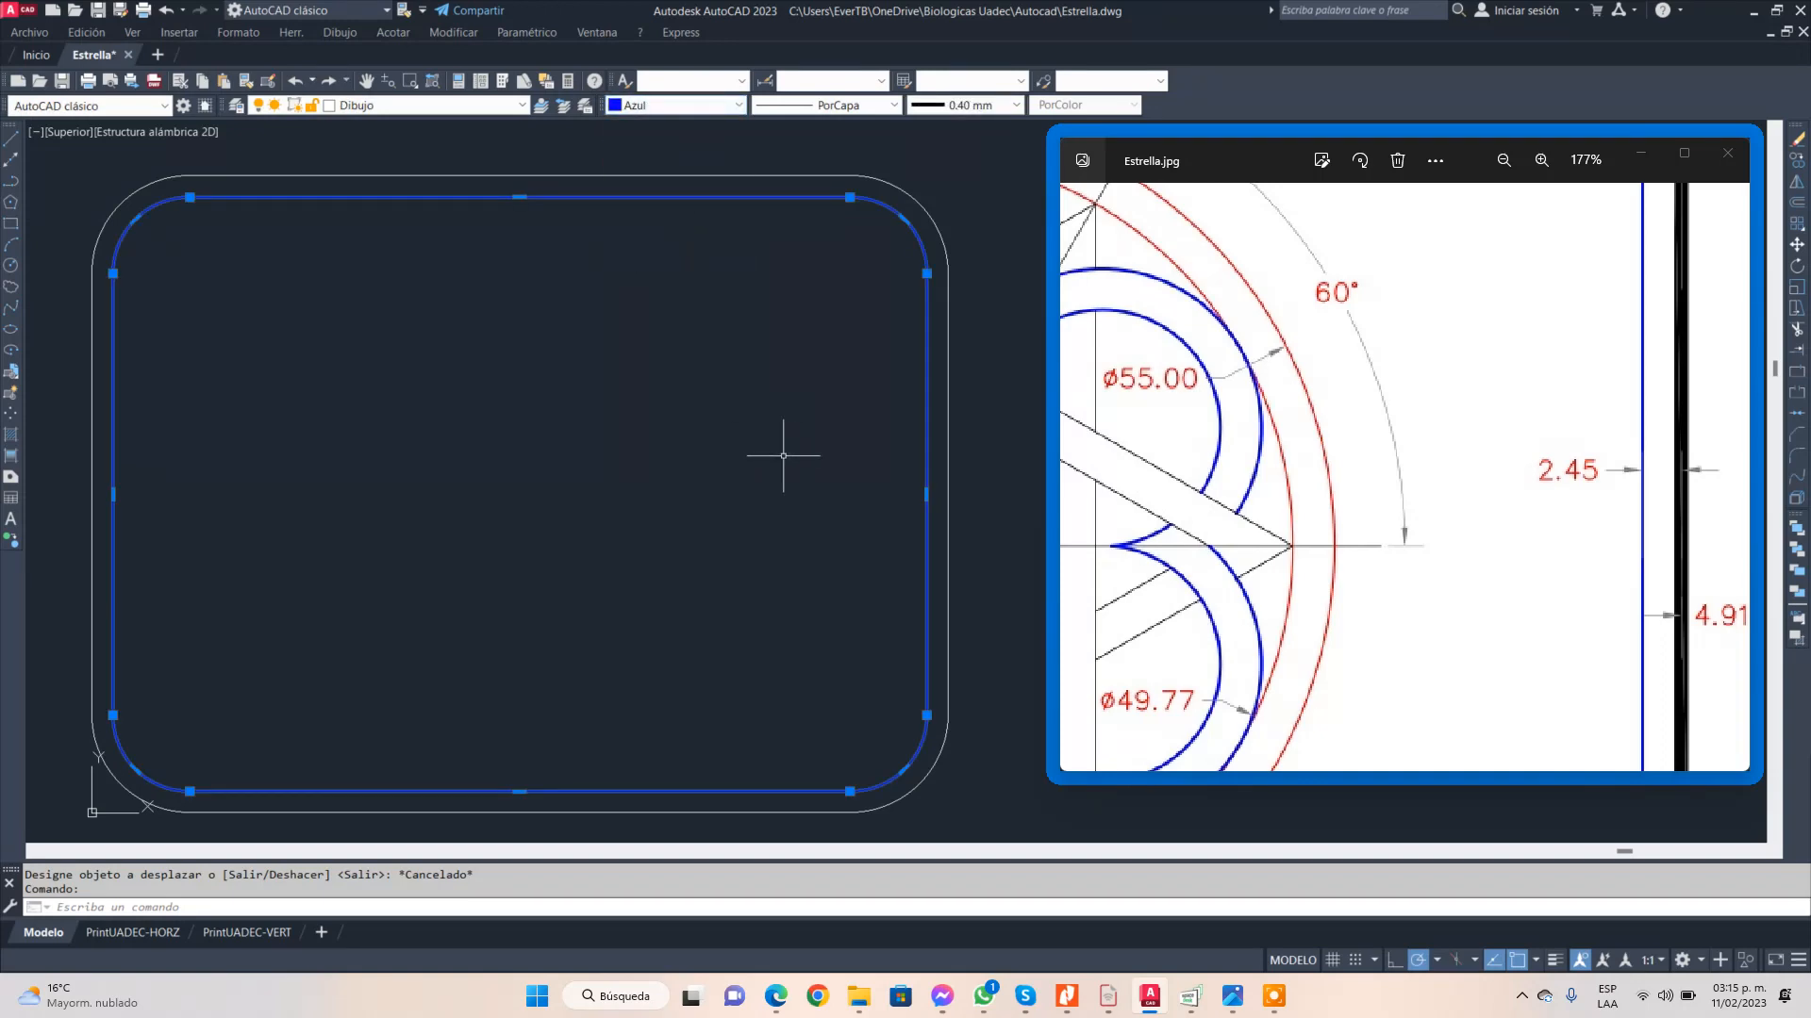
key(Return)
- Turn on the lineweight display to compare both frames with the full reference image, leaving the restarted Offset command
scroll(1390, 337, down, 5)
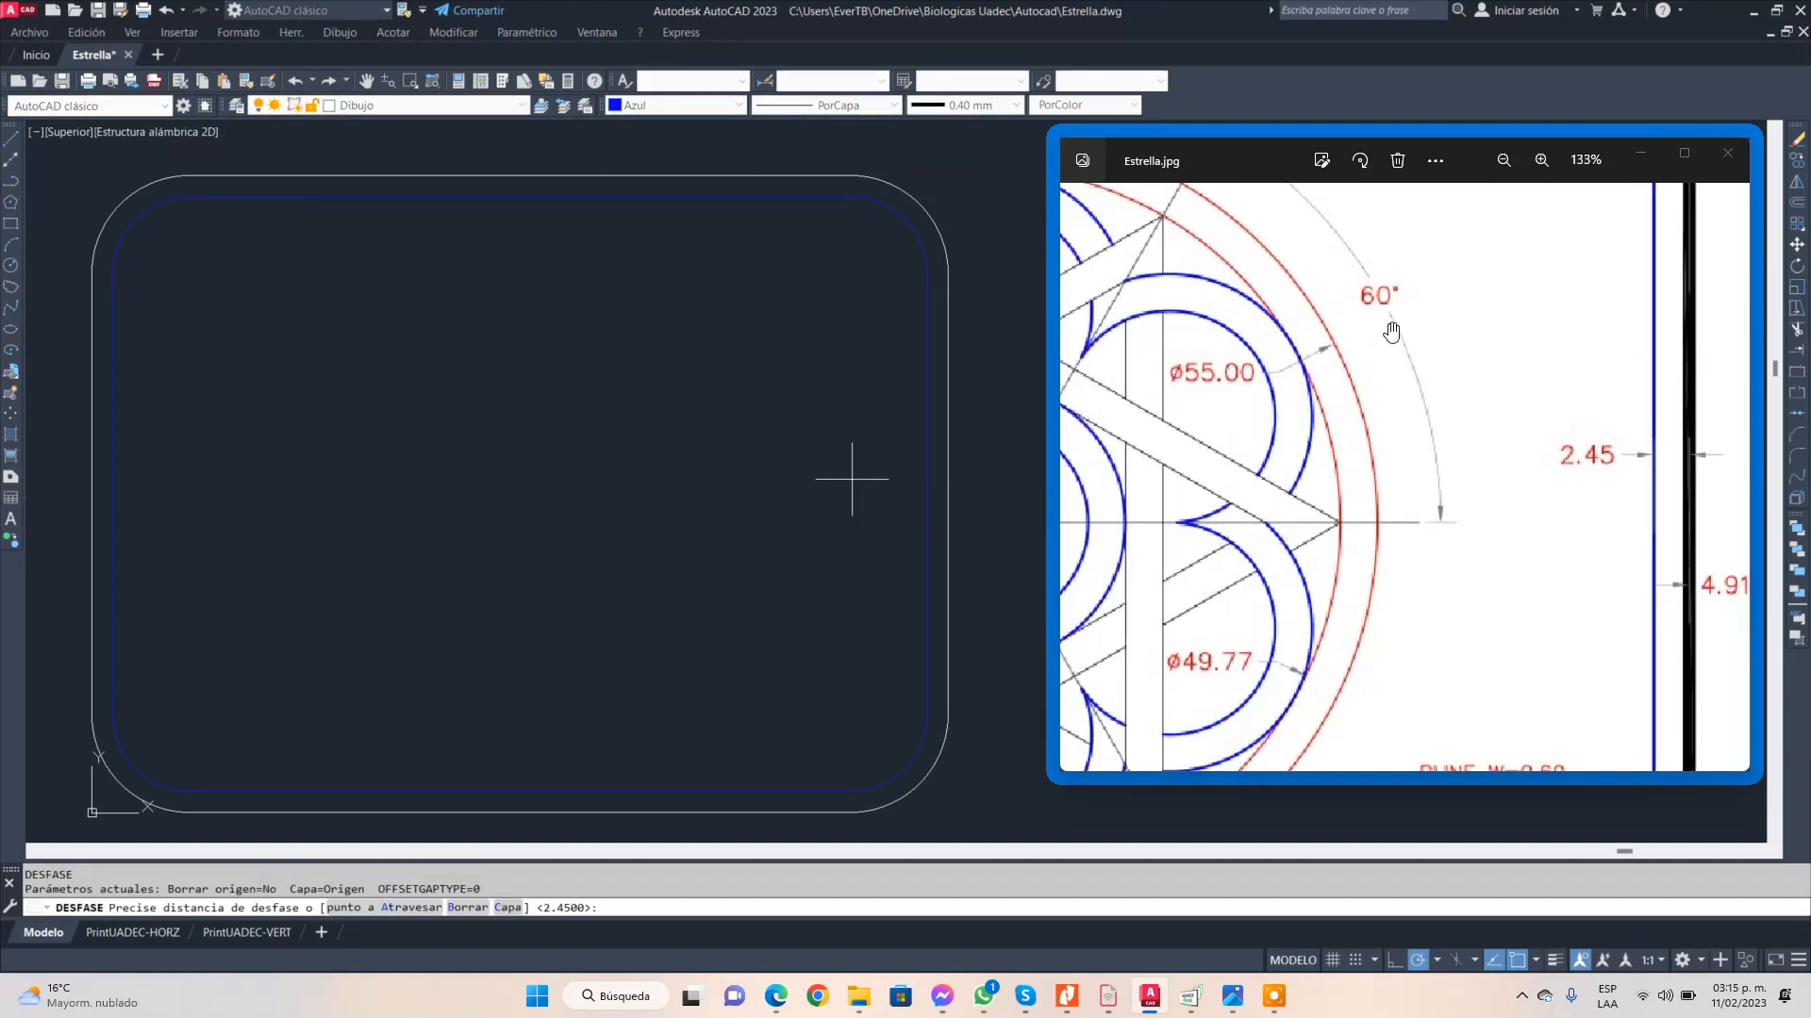
scroll(1388, 335, down, 1)
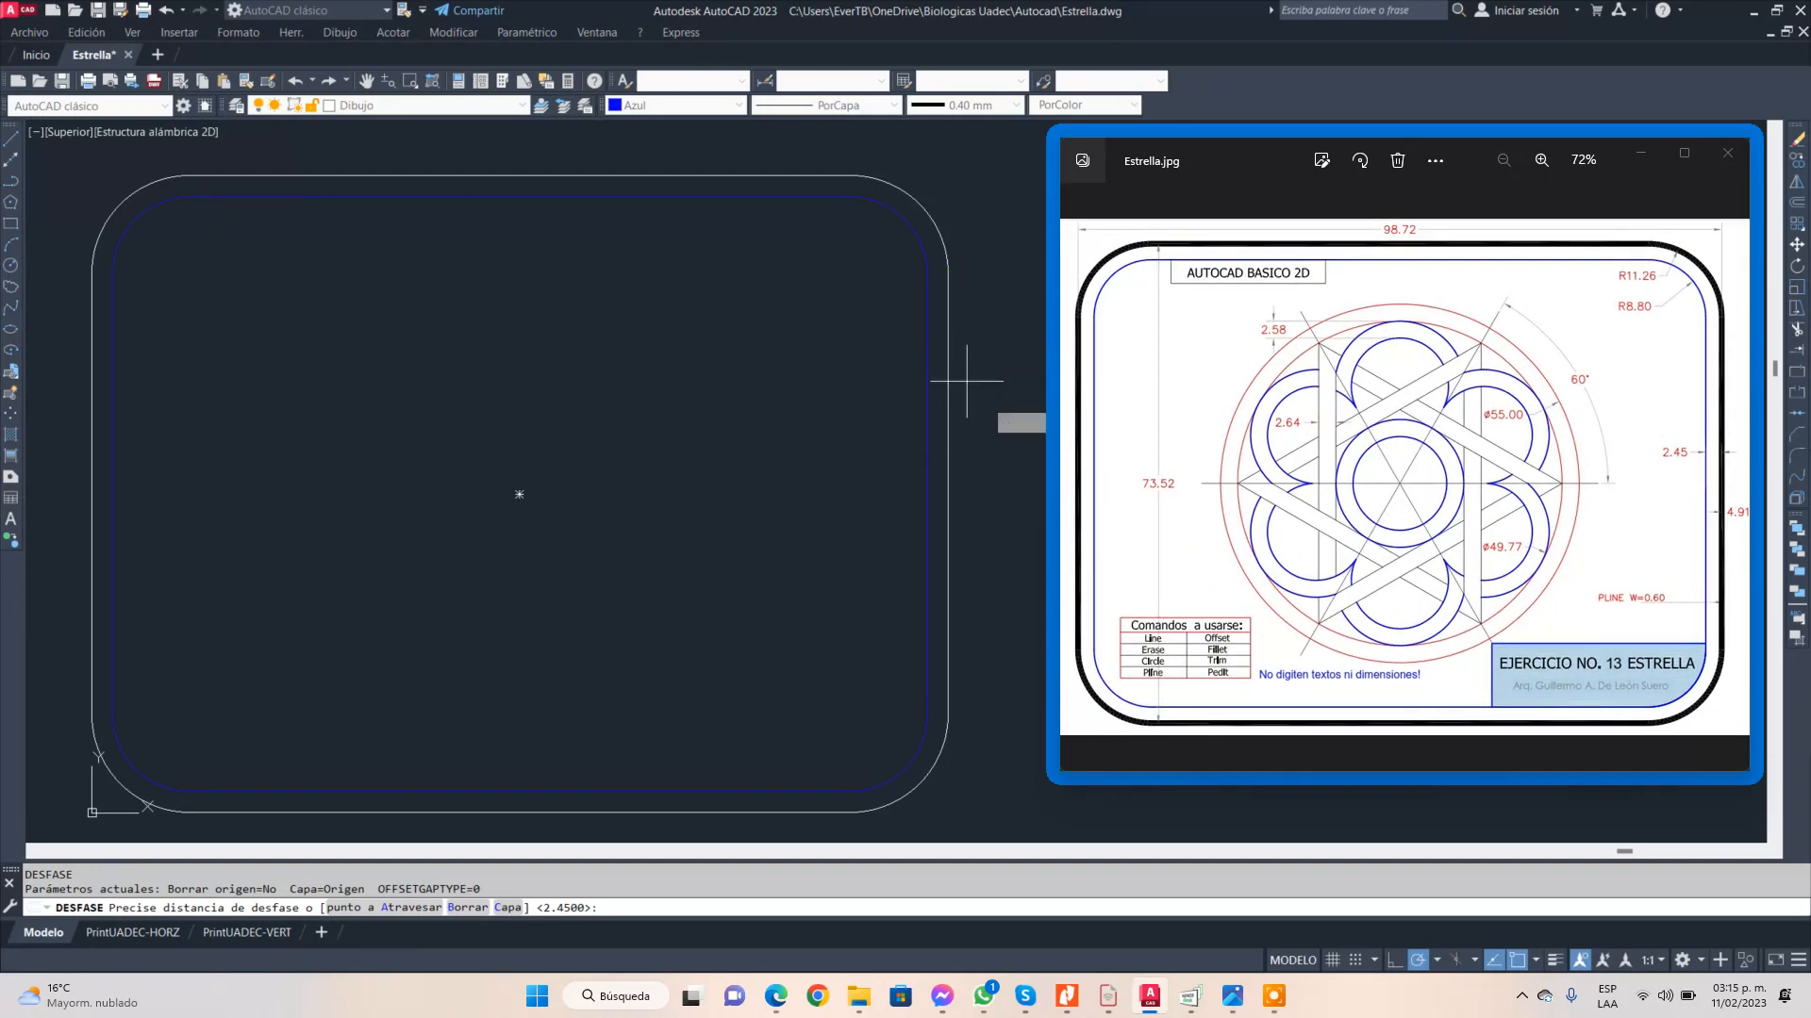
click(1554, 963)
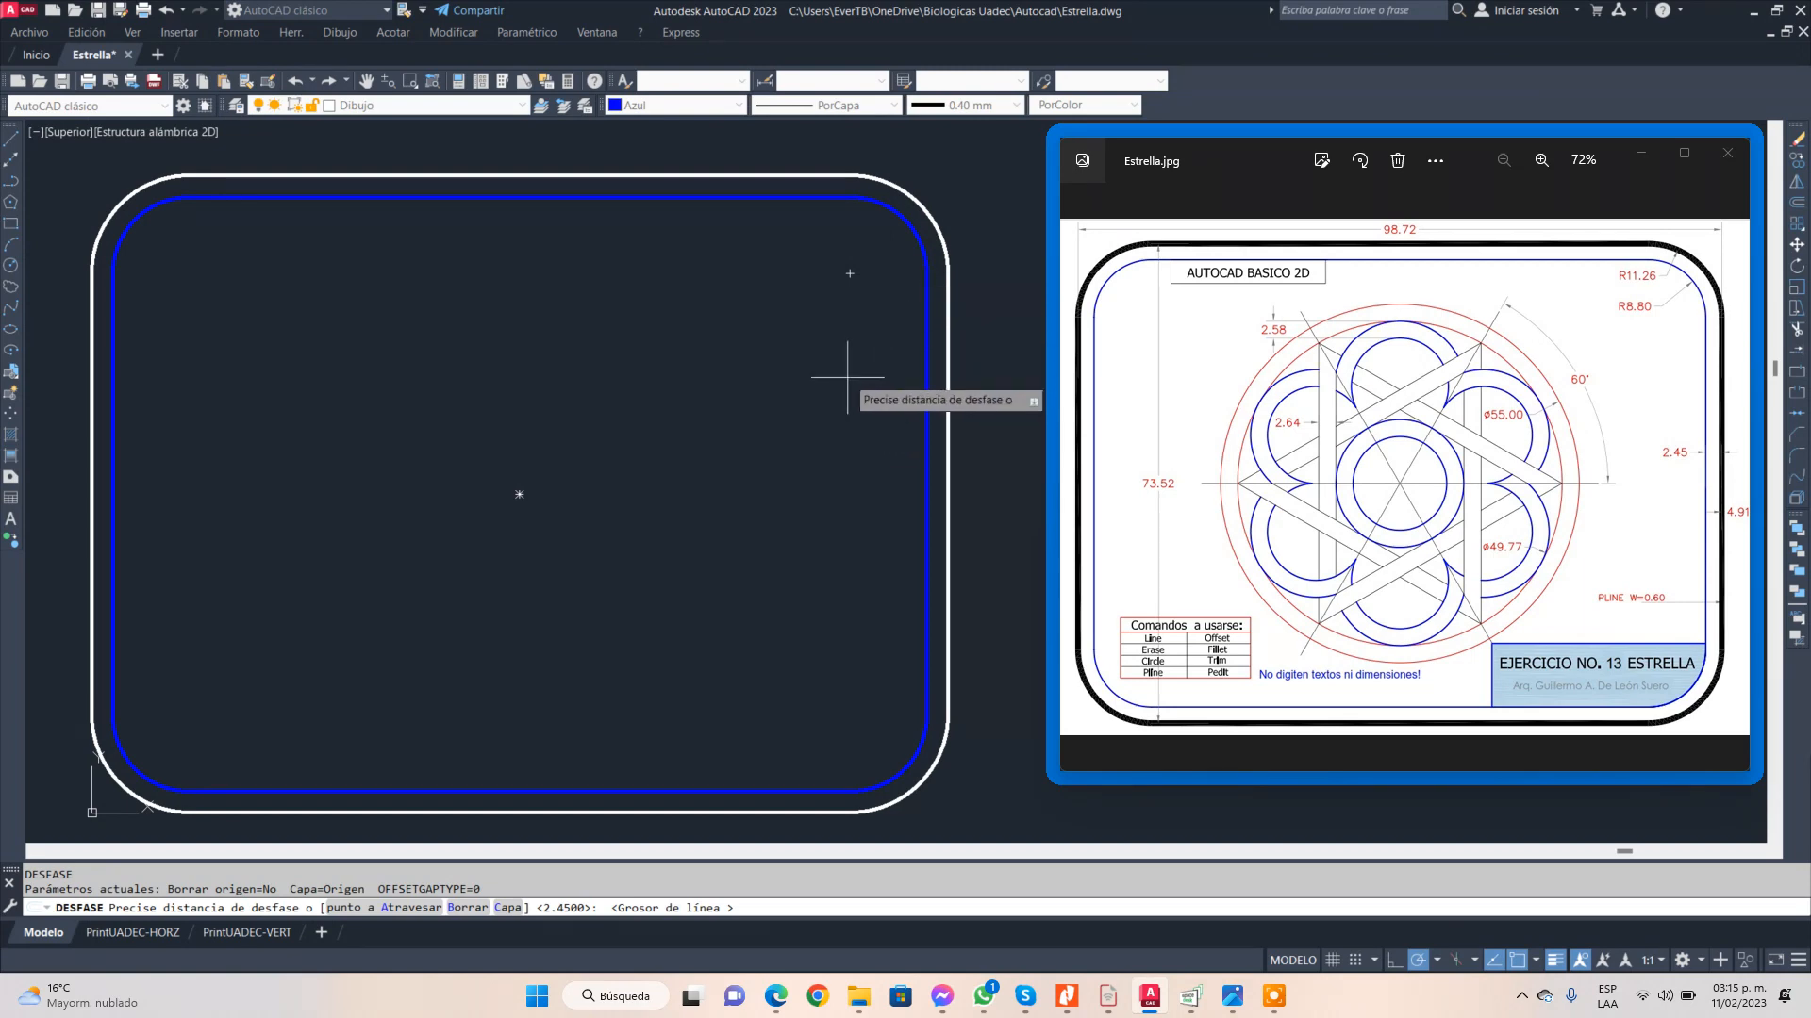
key(Escape)
key(Escape)
- Set the lineweight of the blue inner frame to Por defecto
click(927, 284)
click(927, 284)
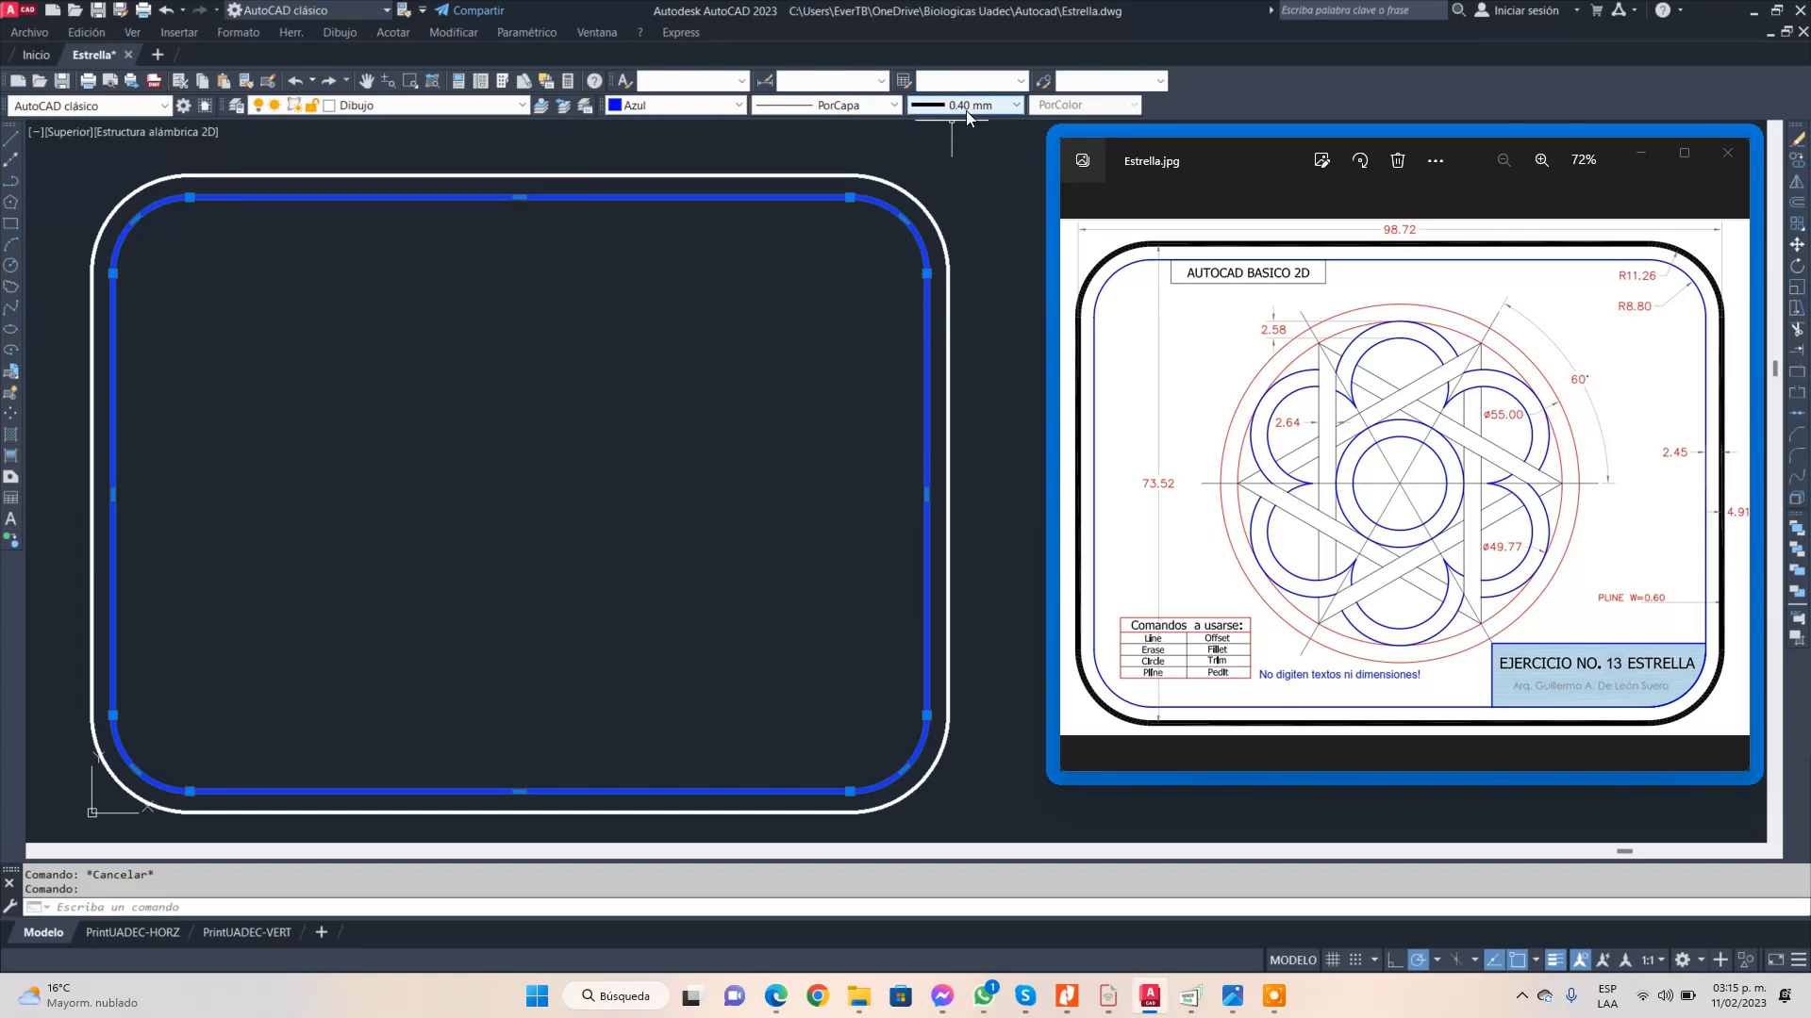
click(1016, 105)
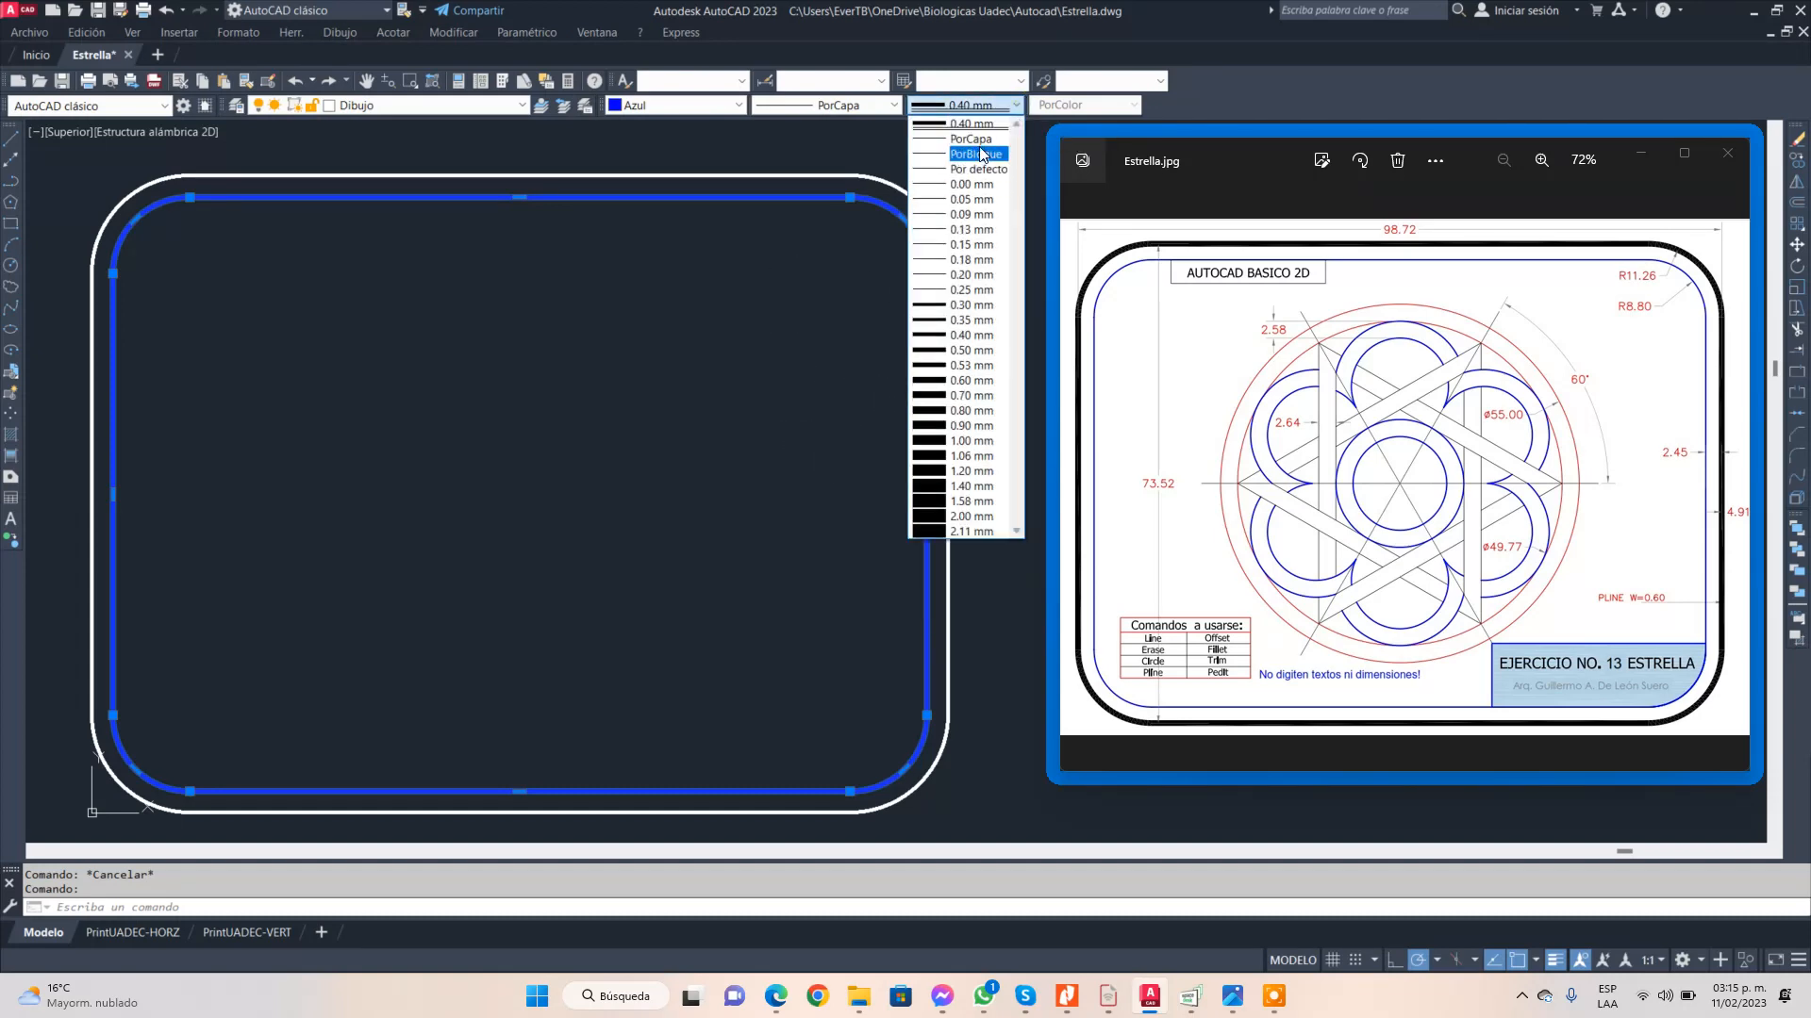
click(976, 138)
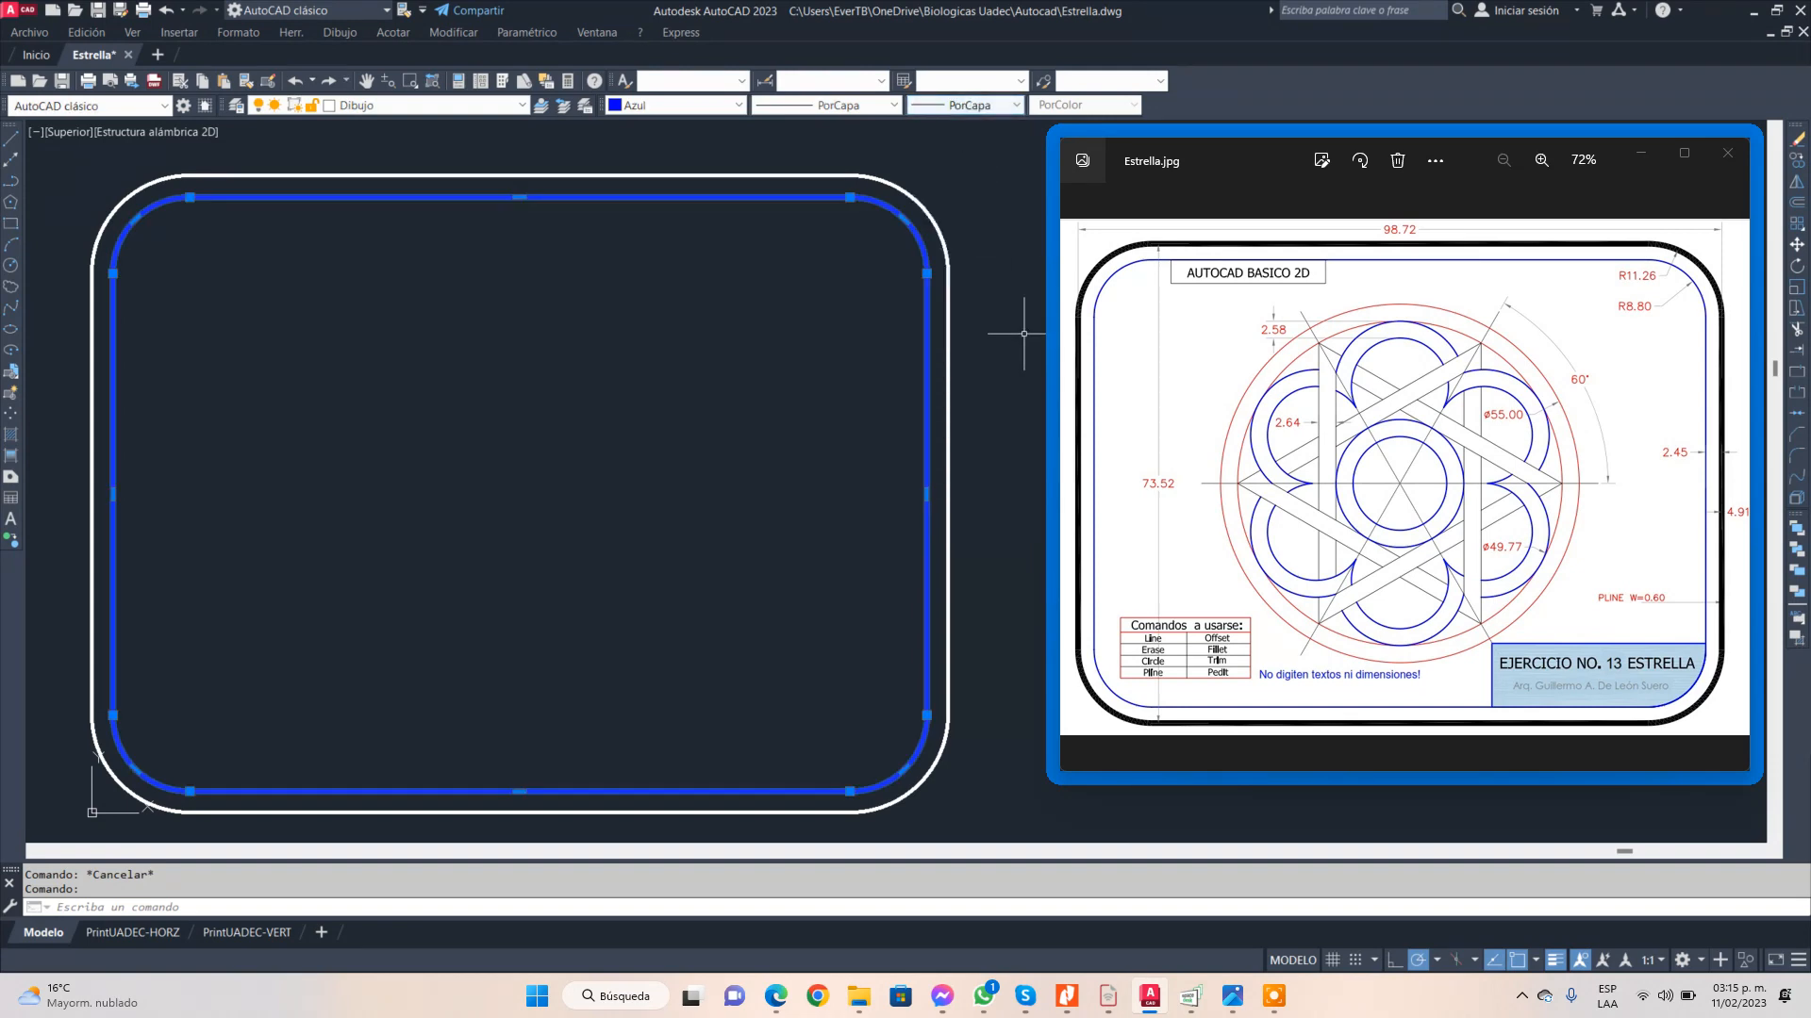
click(1016, 105)
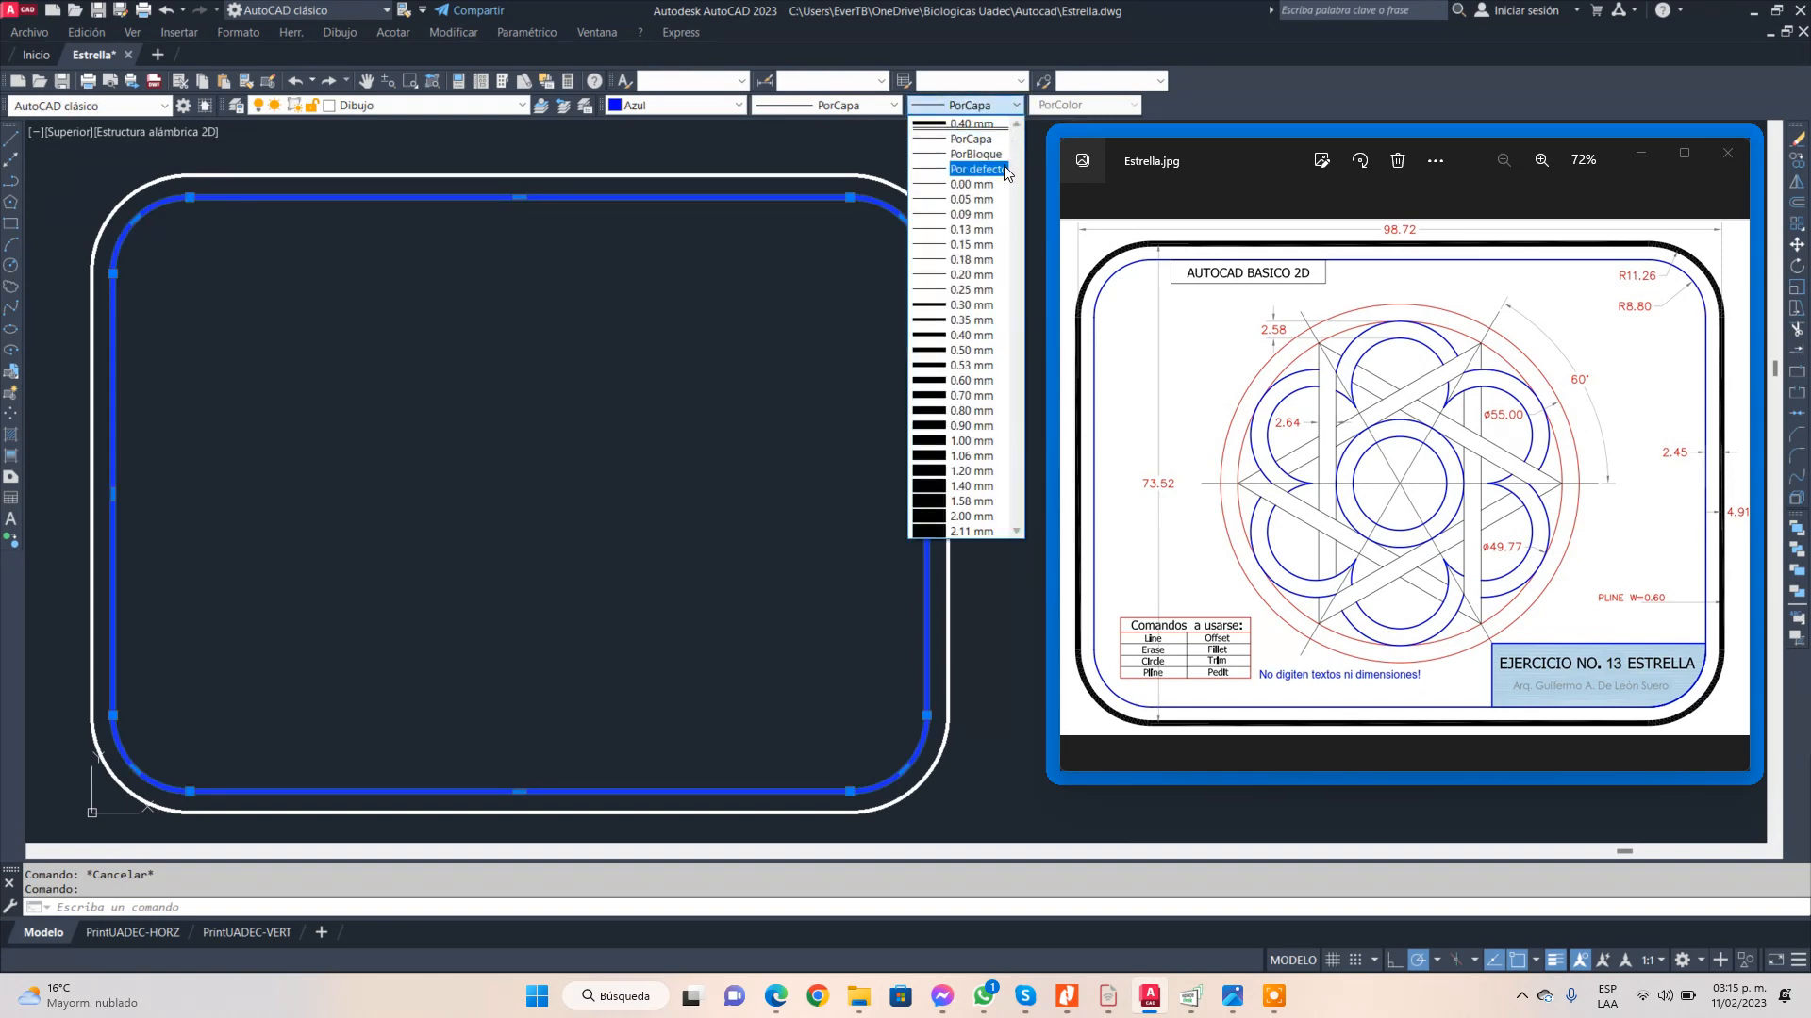
click(980, 170)
key(Escape)
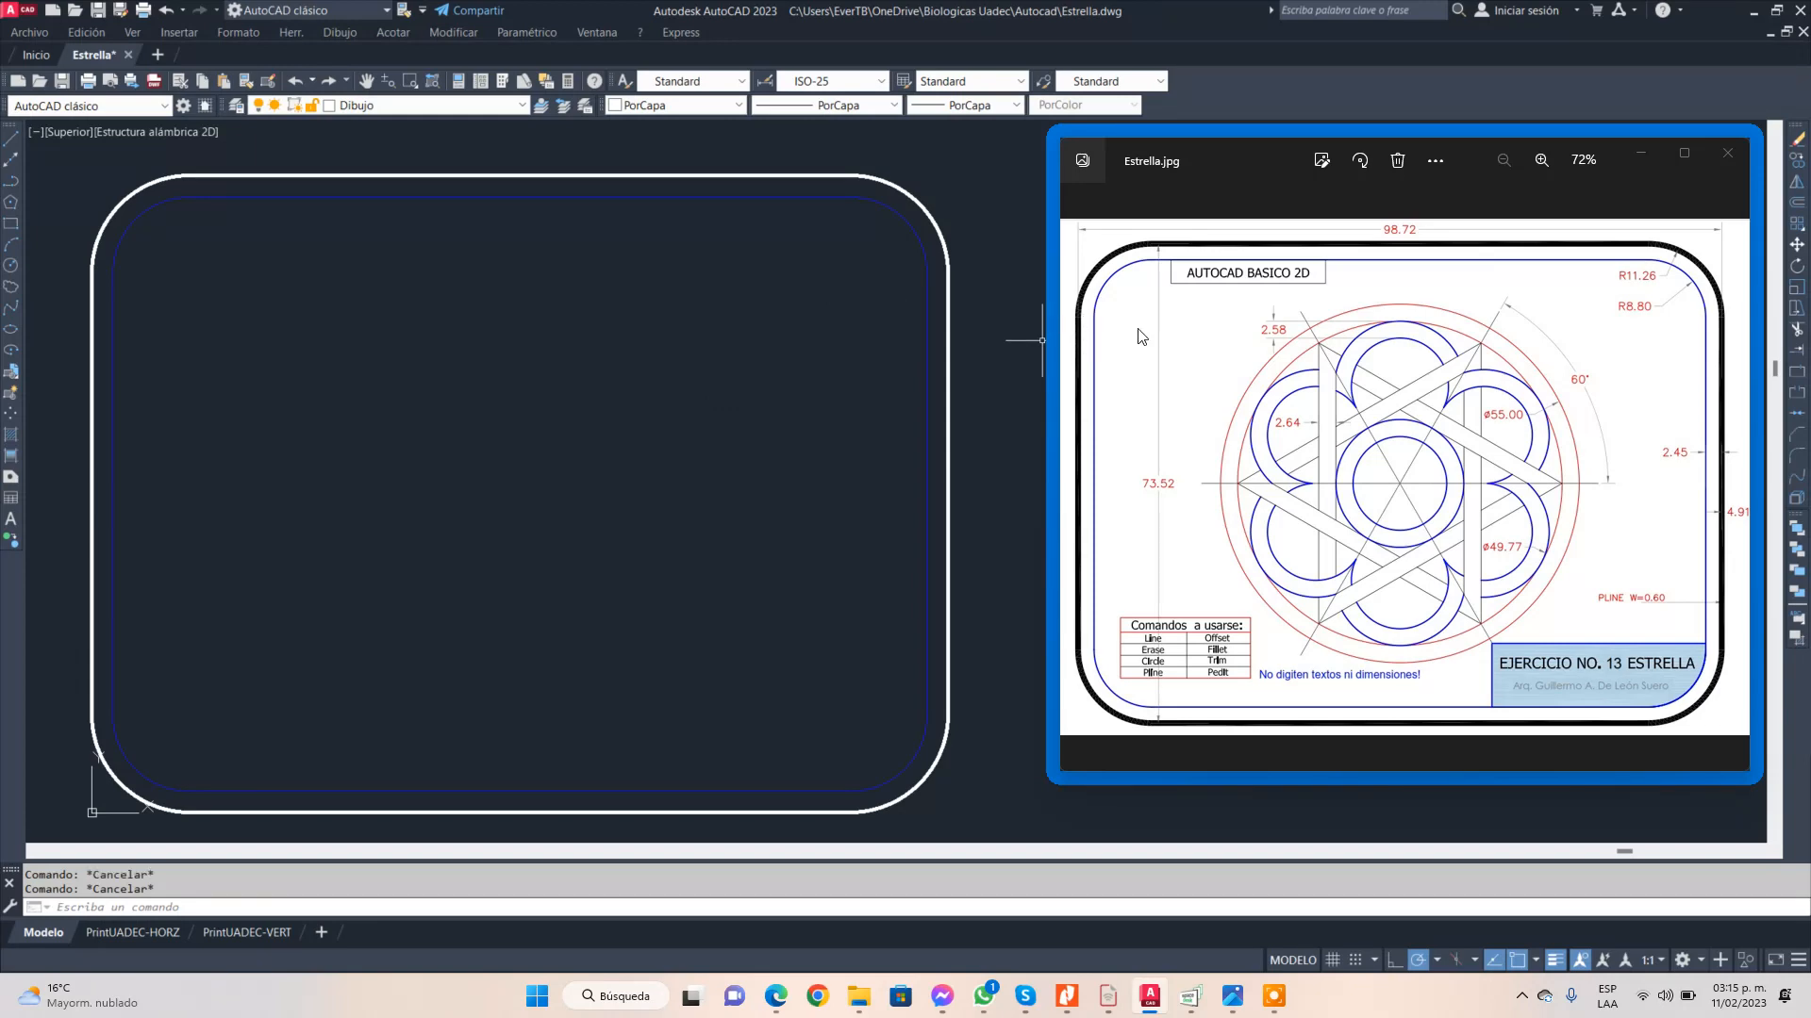
- Draw a circle of diameter 55 centered in the frame, taking the diameter from the reference image
scroll(1429, 434, up, 4)
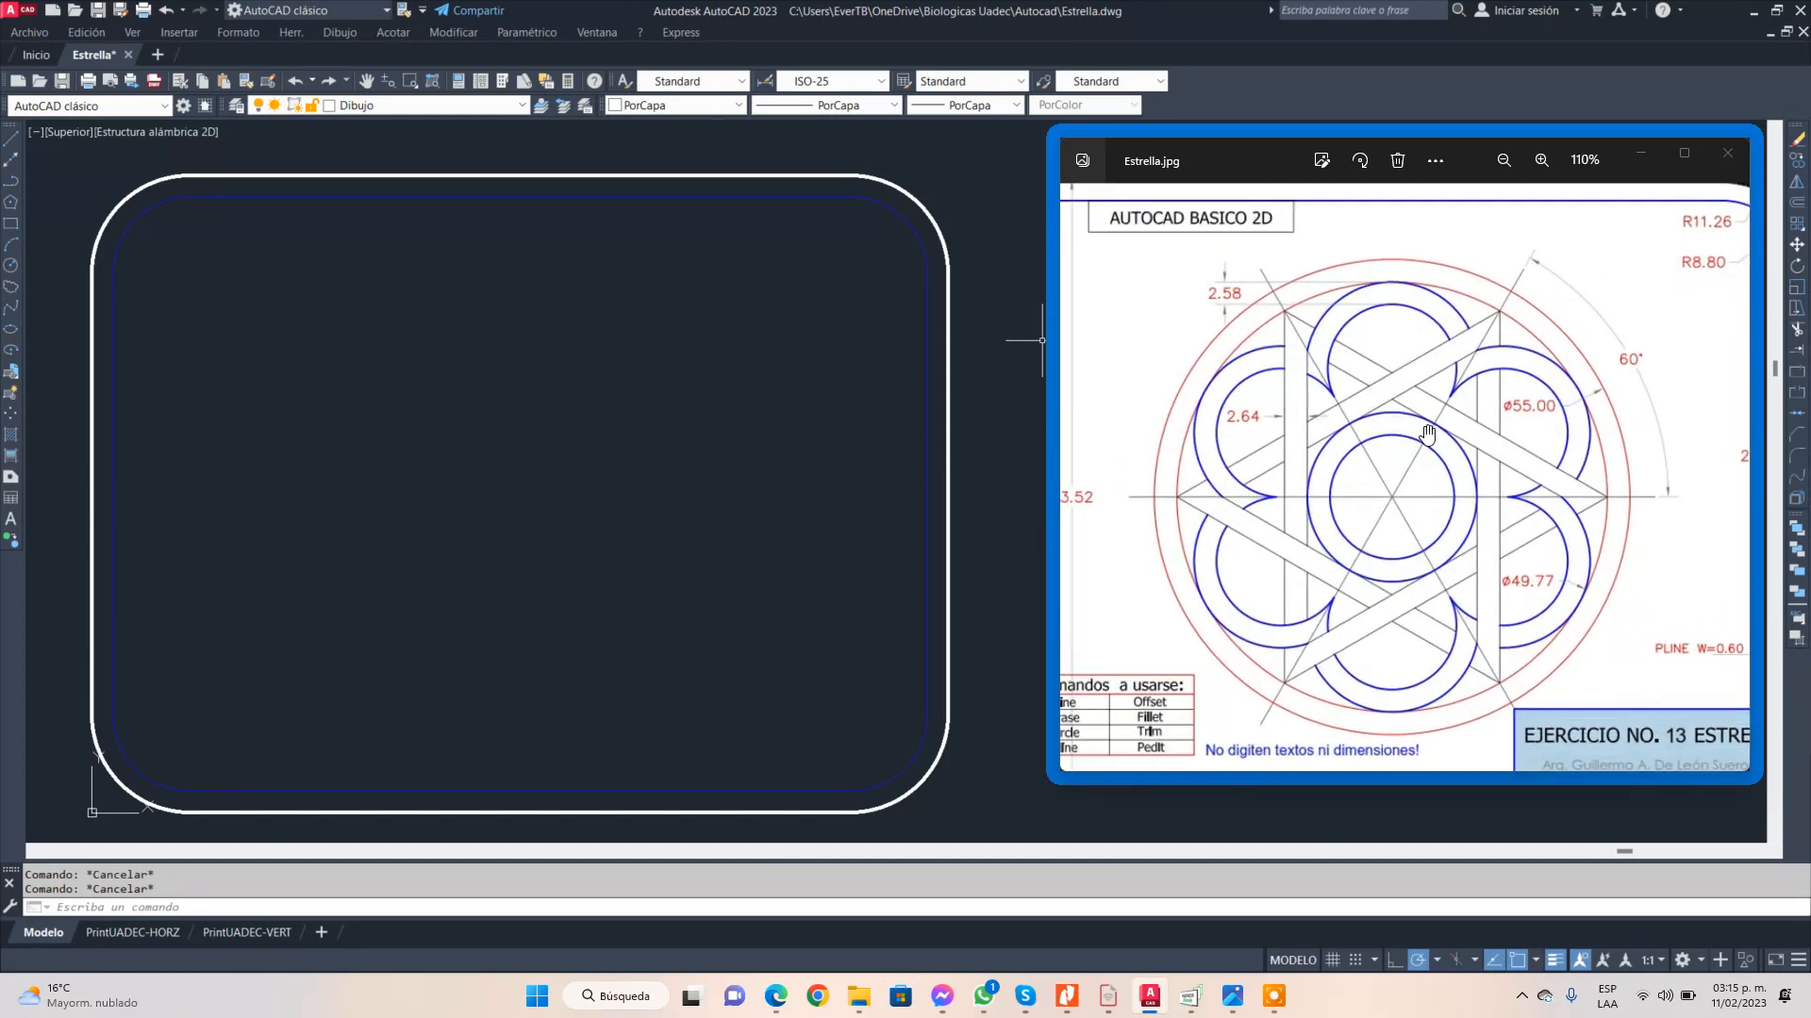
drag(1403, 498, 1444, 450)
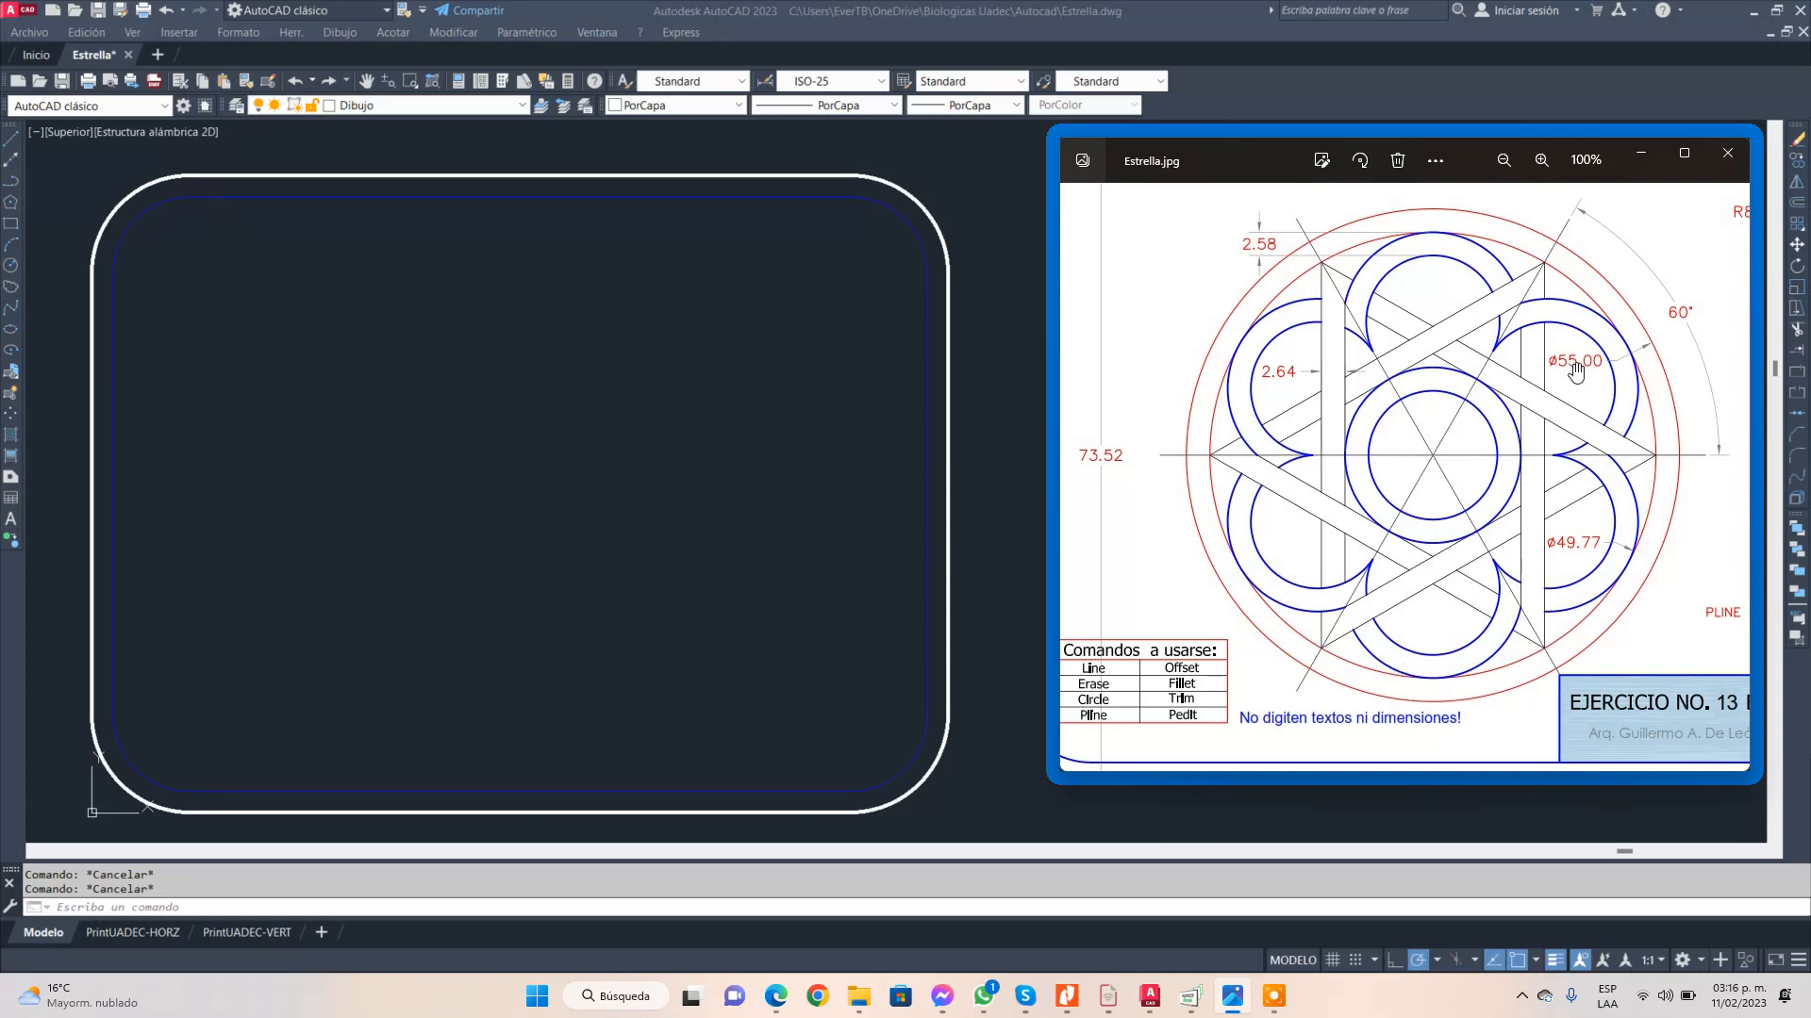
scroll(1578, 374, down, 1)
scroll(1463, 439, up, 5)
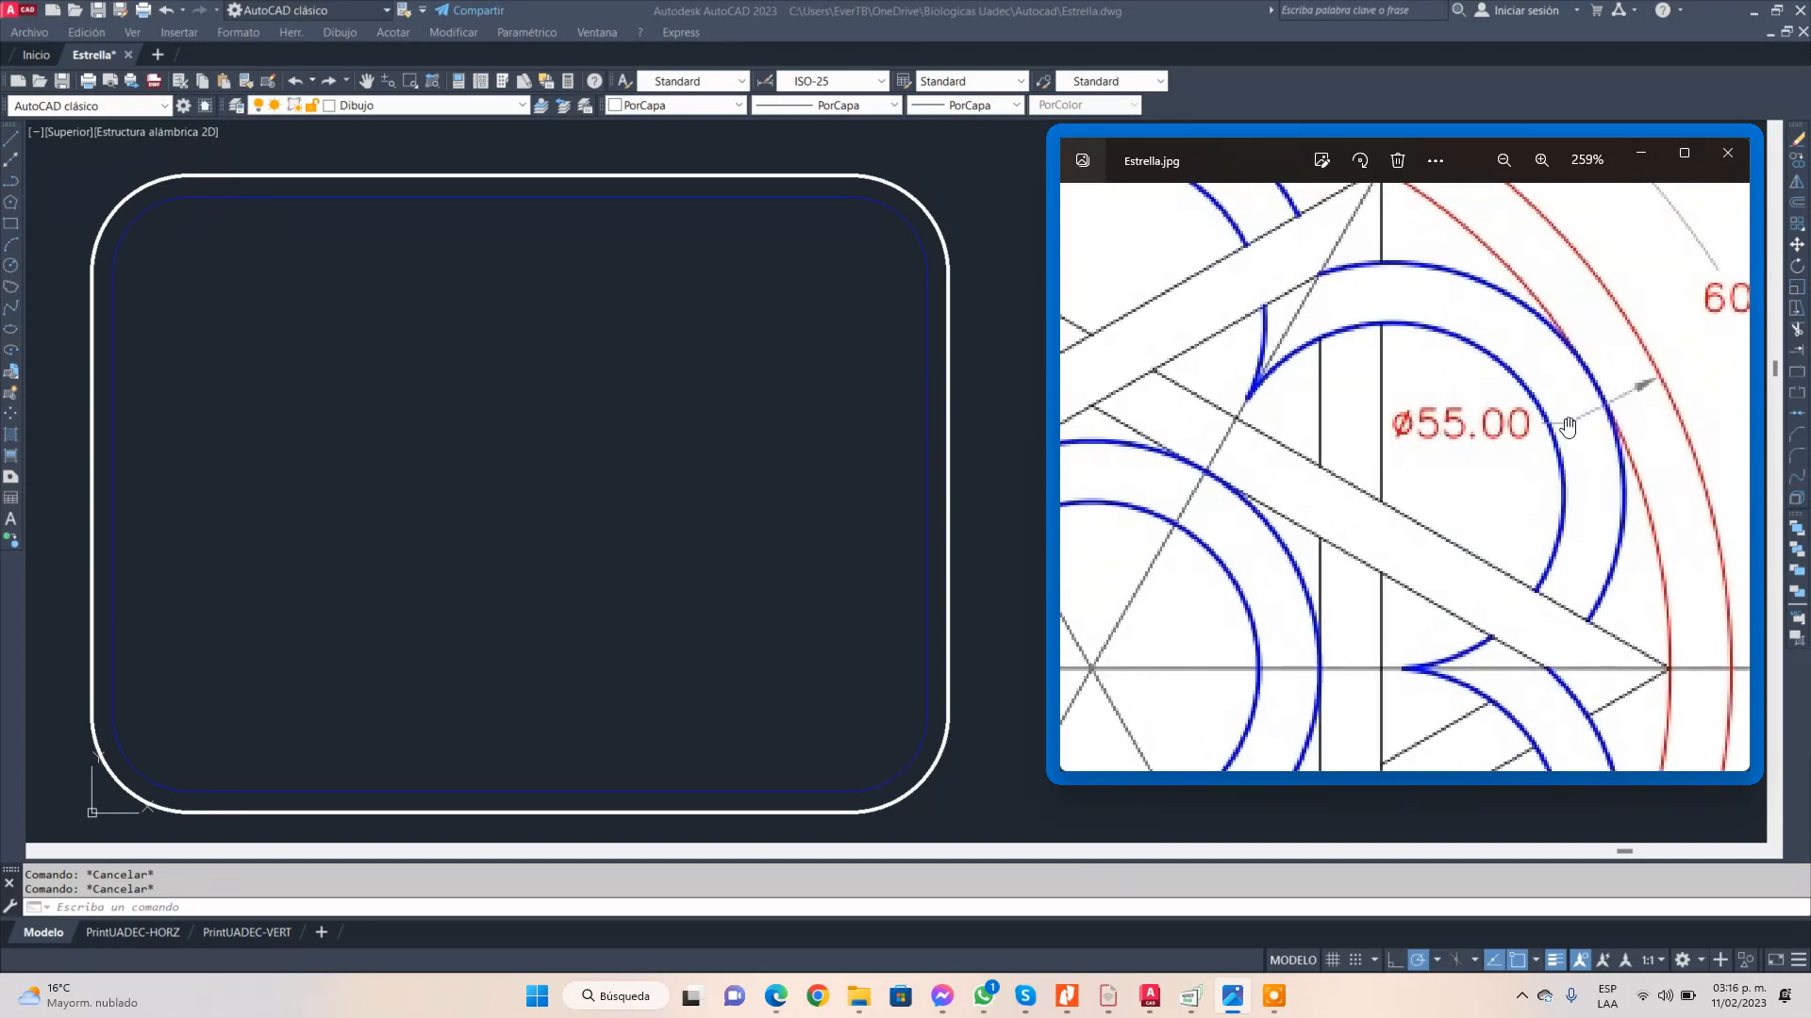
scroll(1568, 427, down, 6)
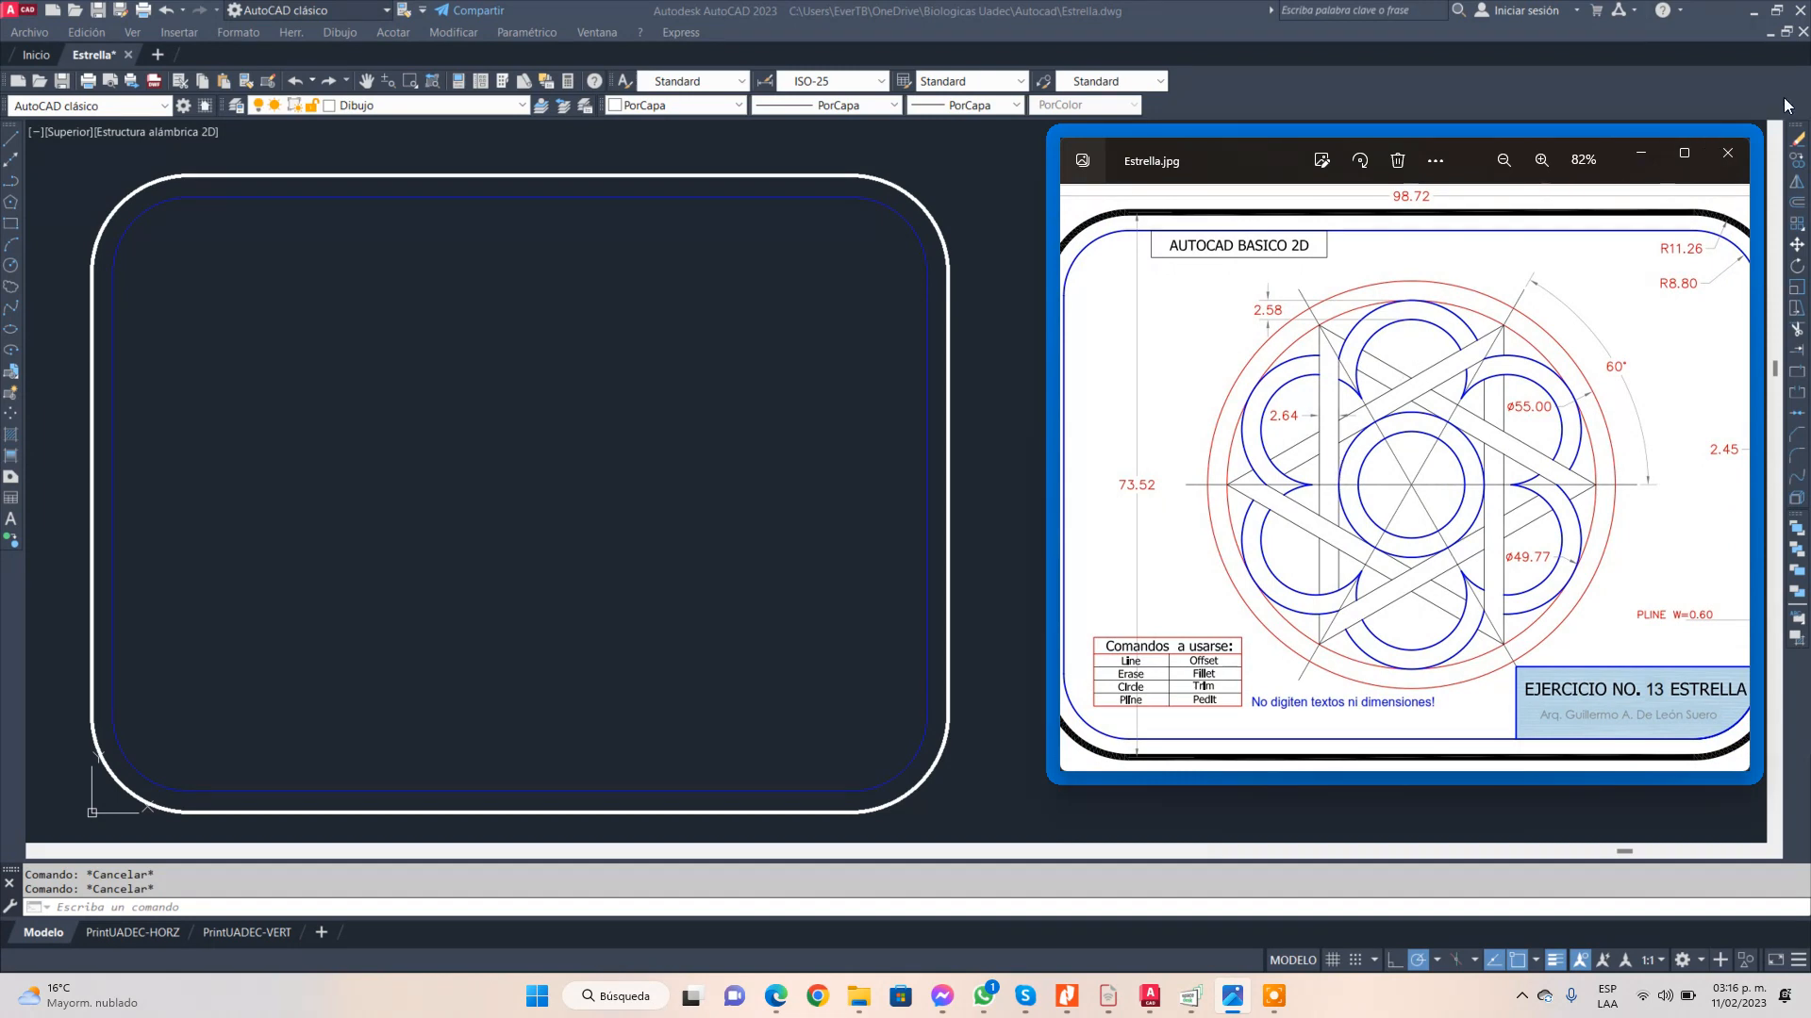
click(11, 265)
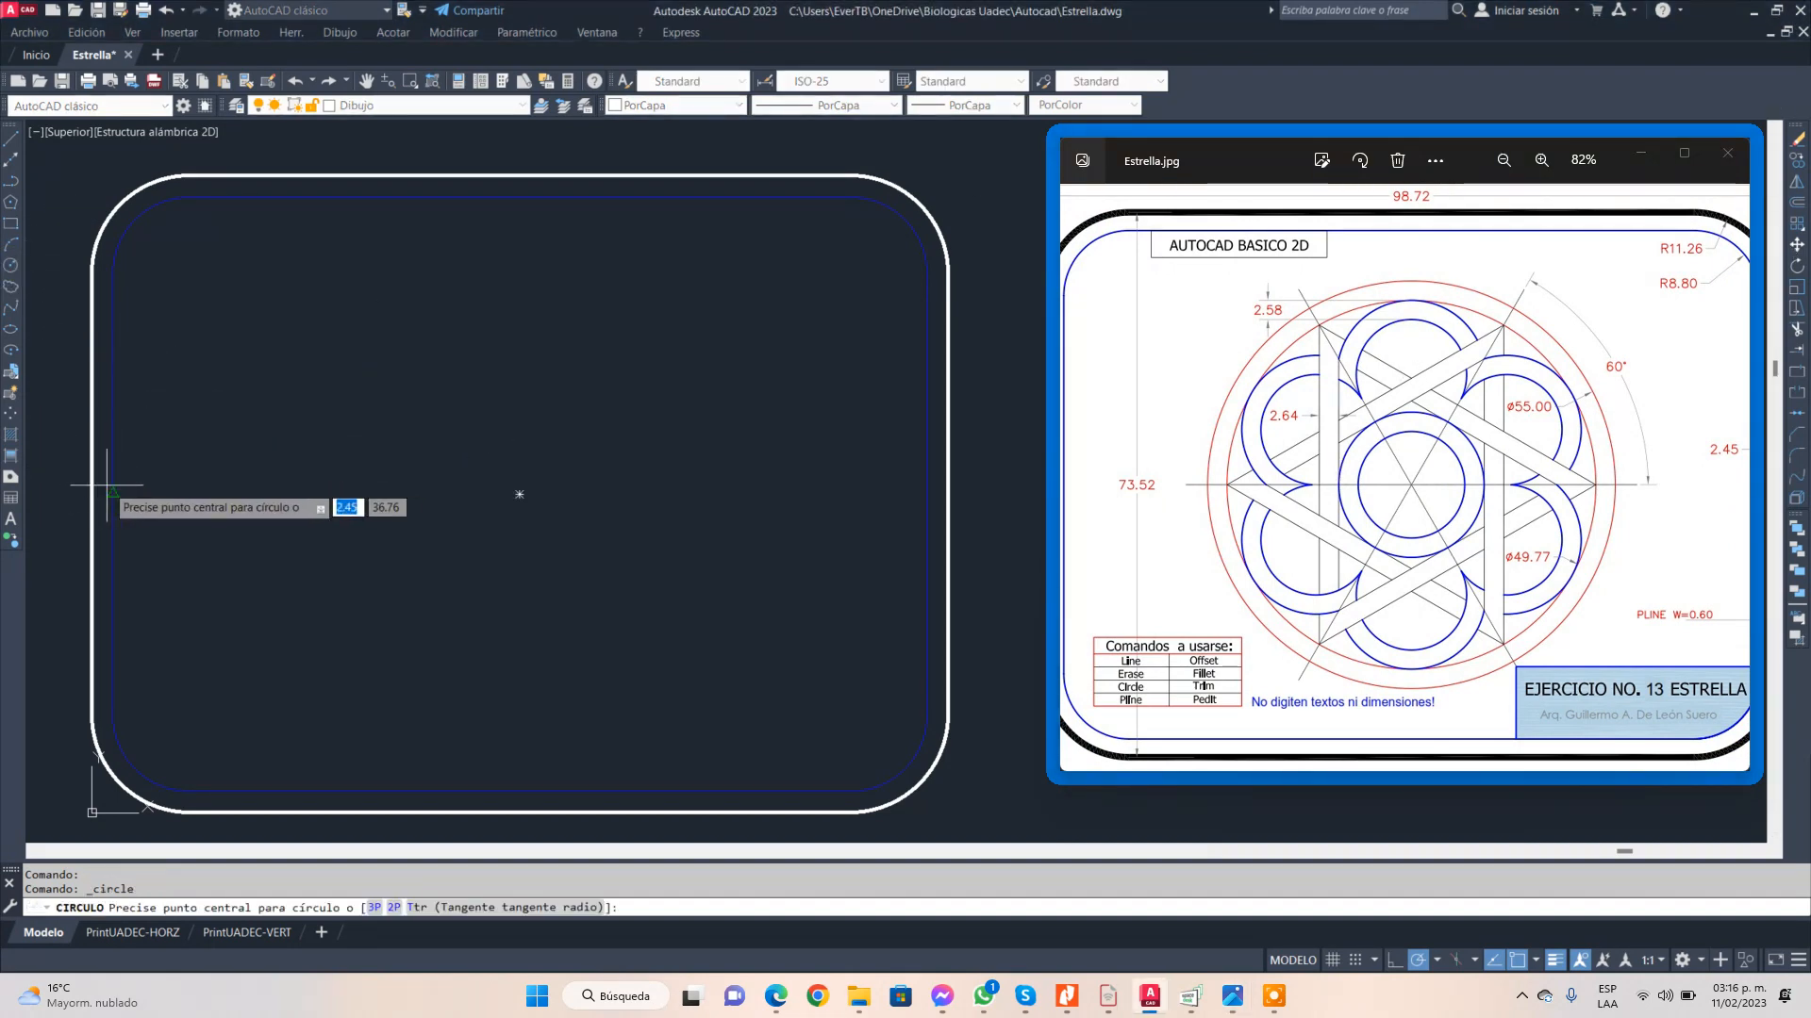
click(520, 494)
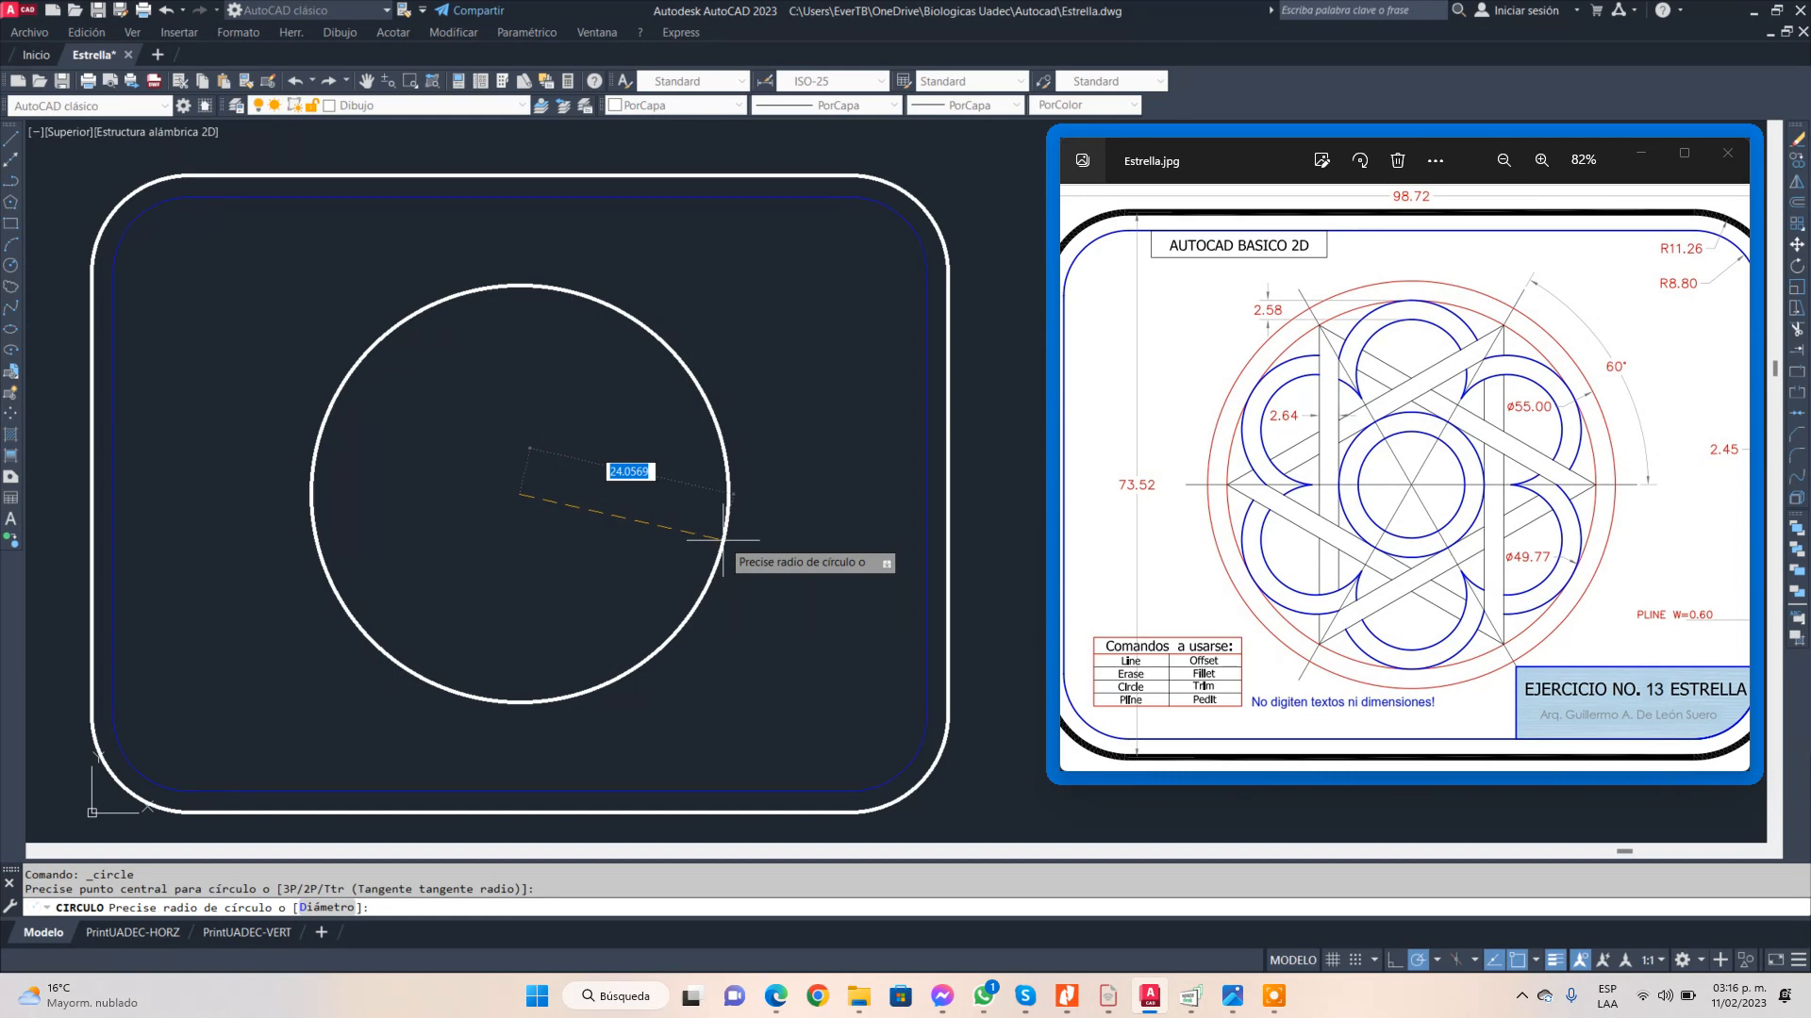
click(323, 910)
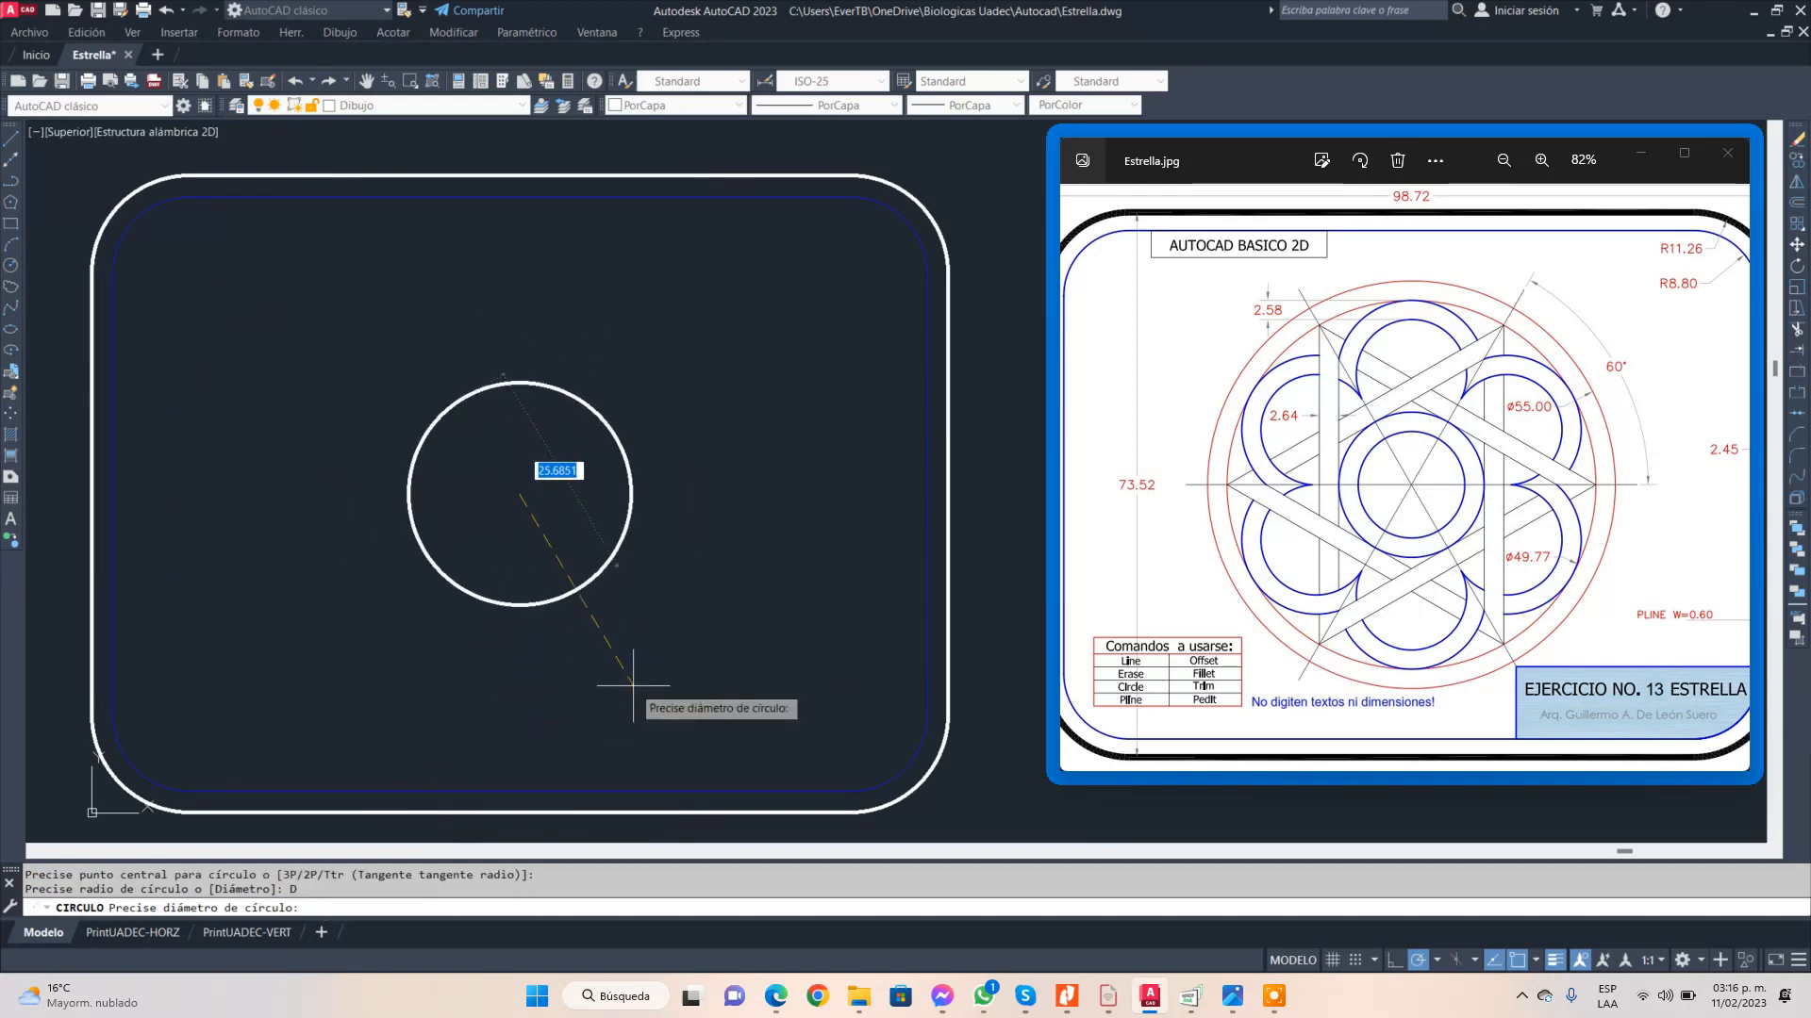
text(55)
key(Return)
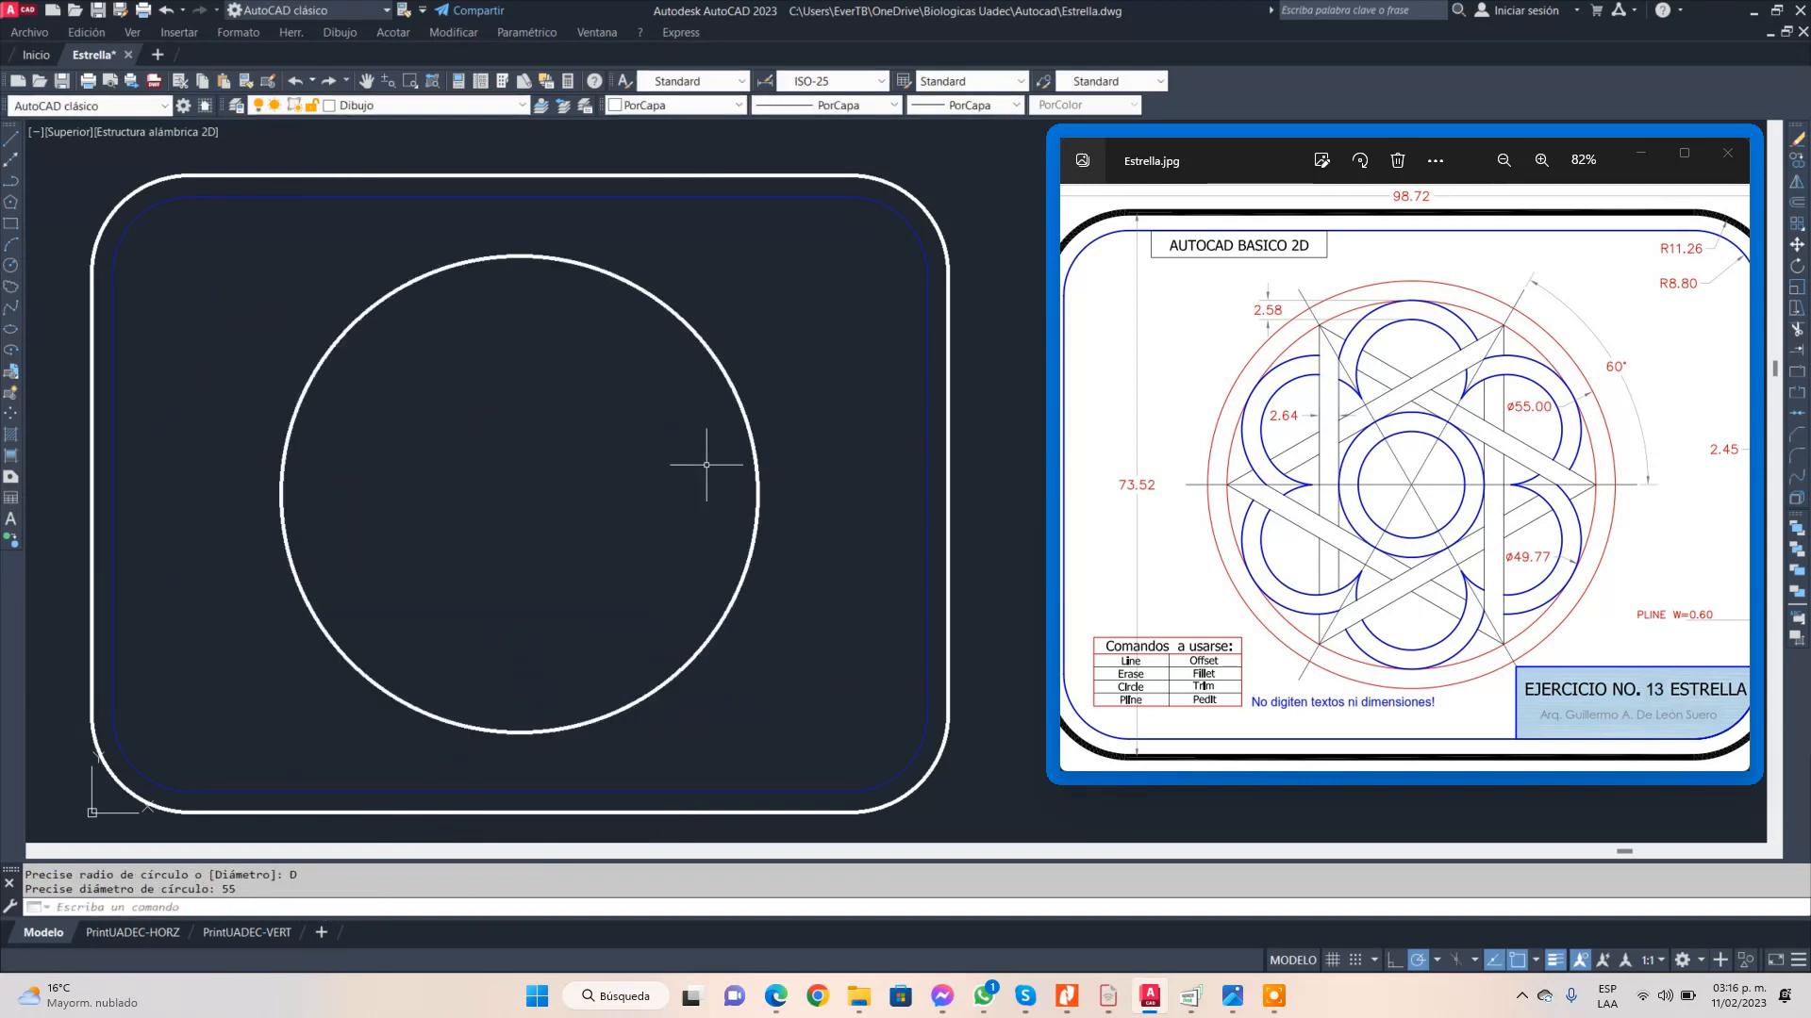
- Change the lineweight of the Dibujo layer to Por defecto in the layer properties
click(688, 326)
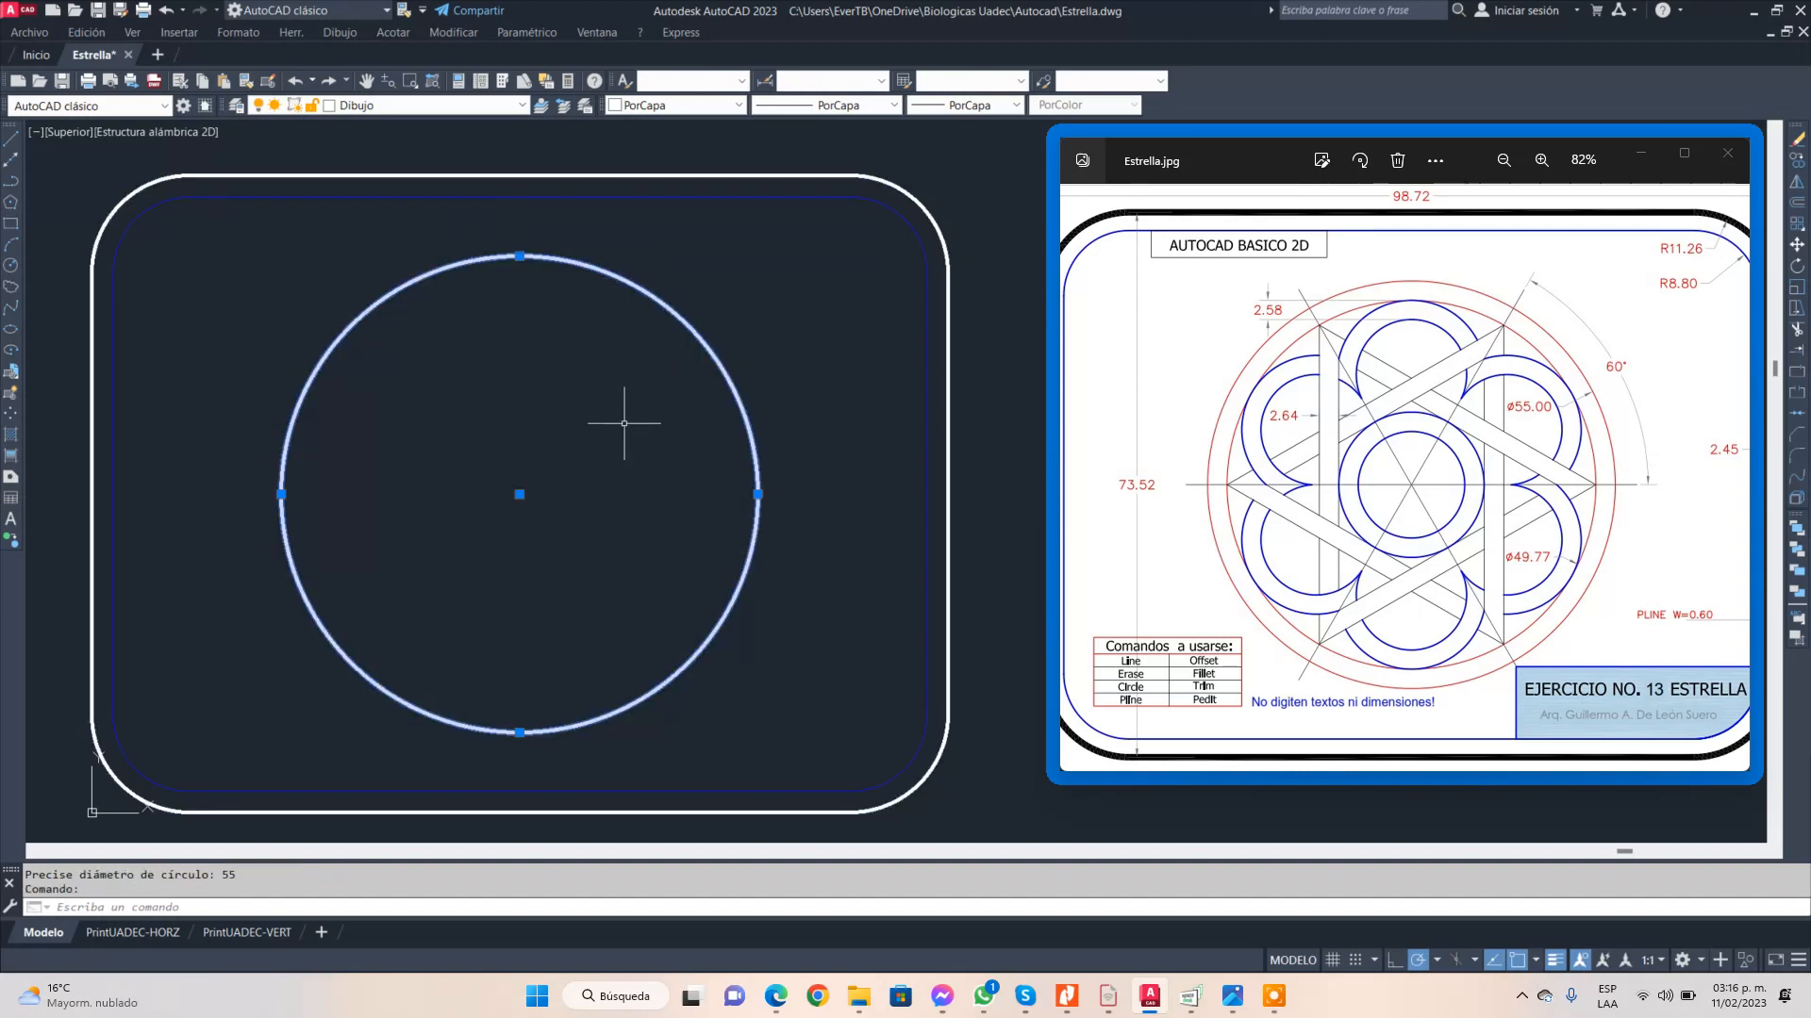
click(234, 108)
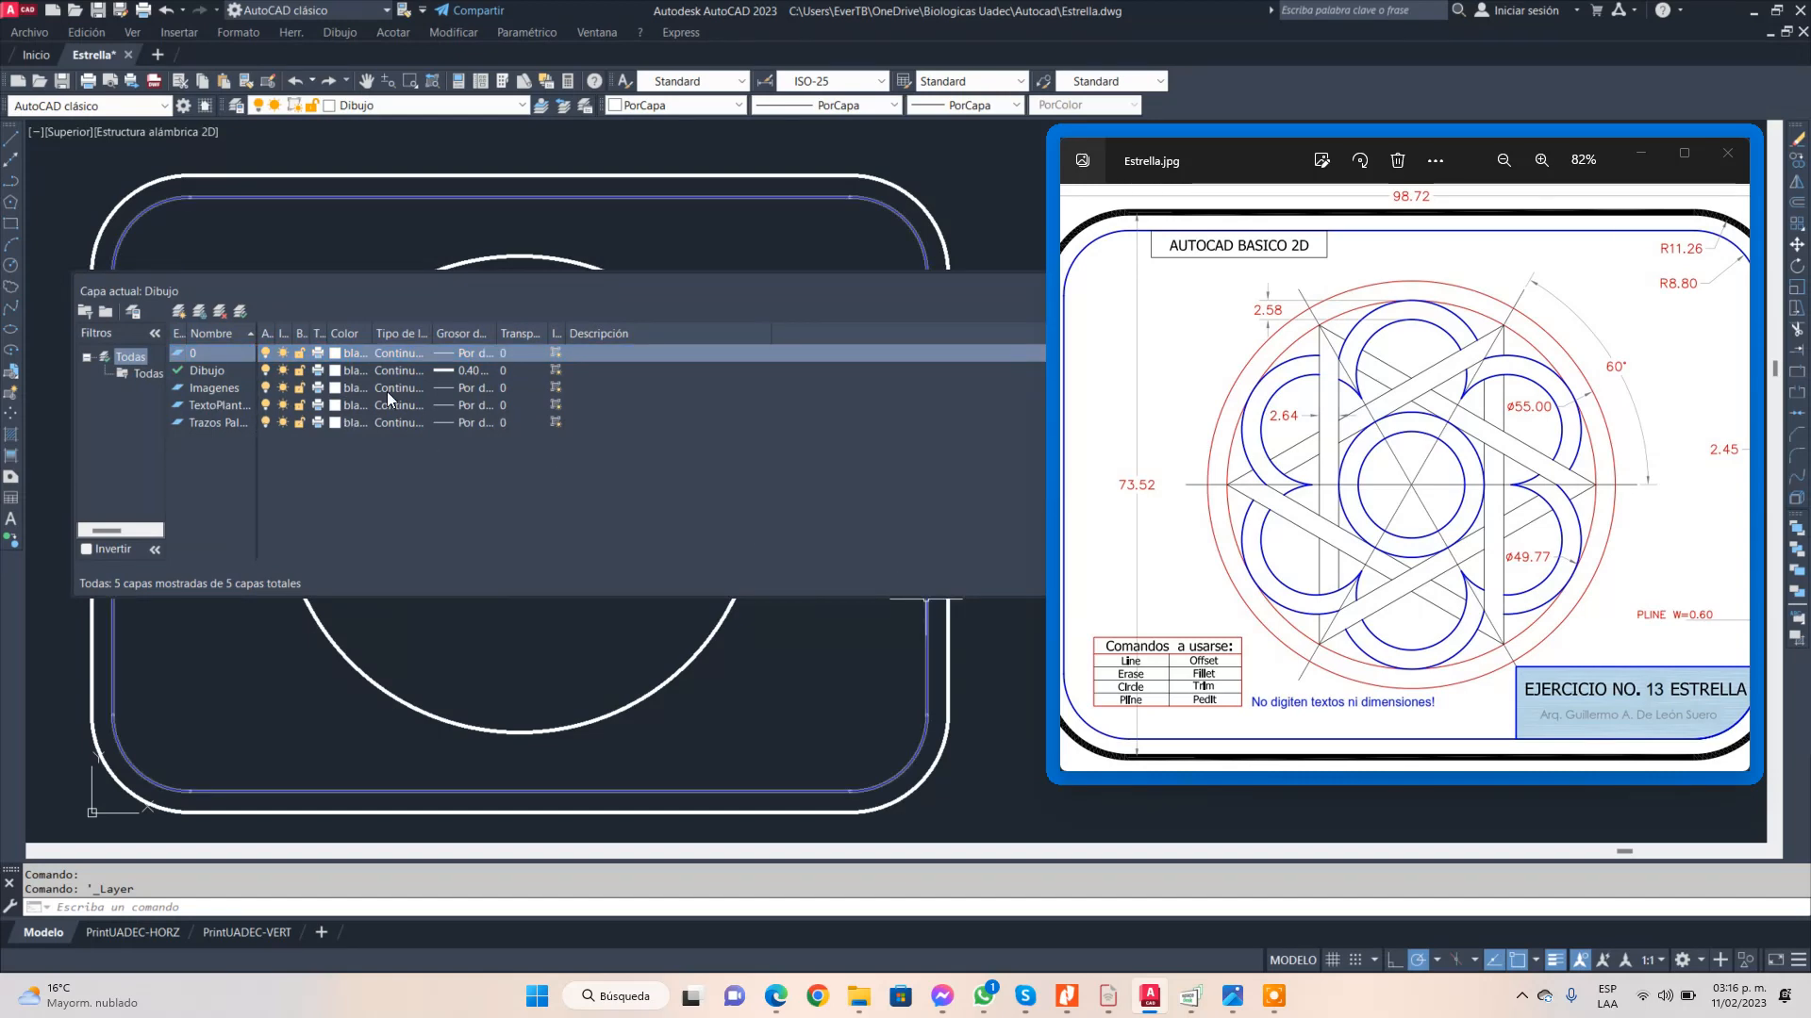
click(465, 371)
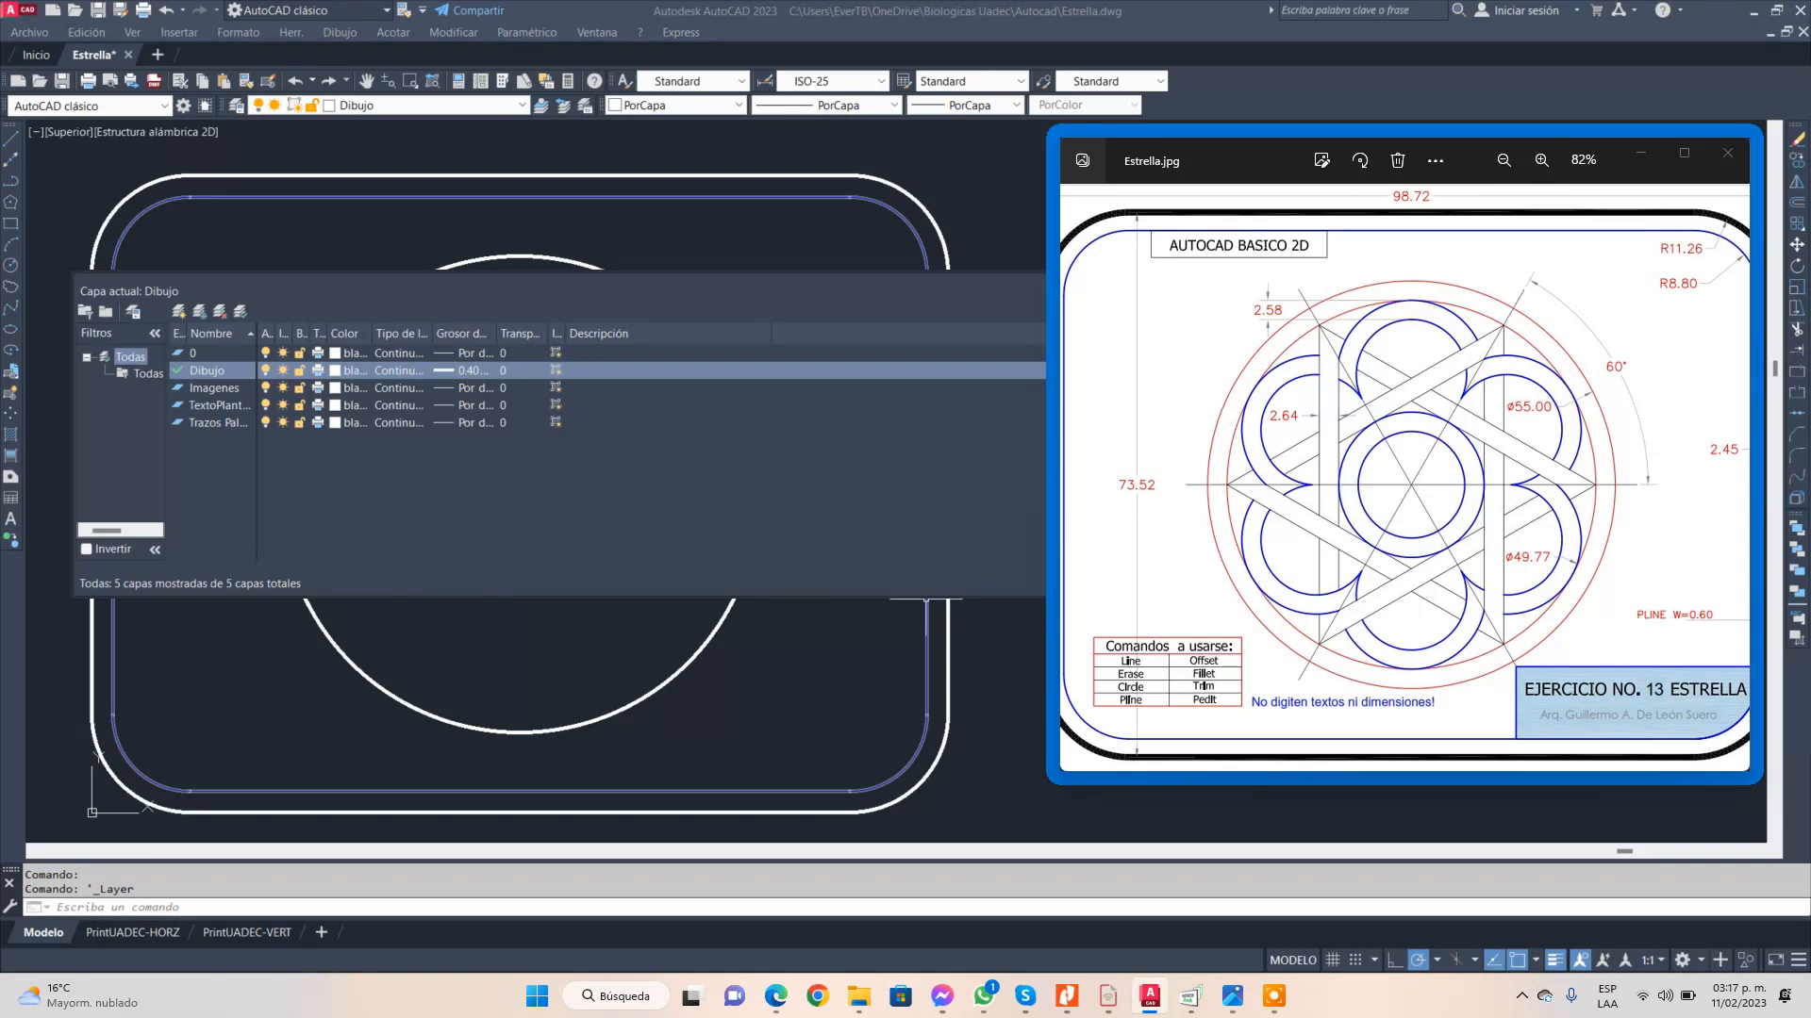
click(466, 371)
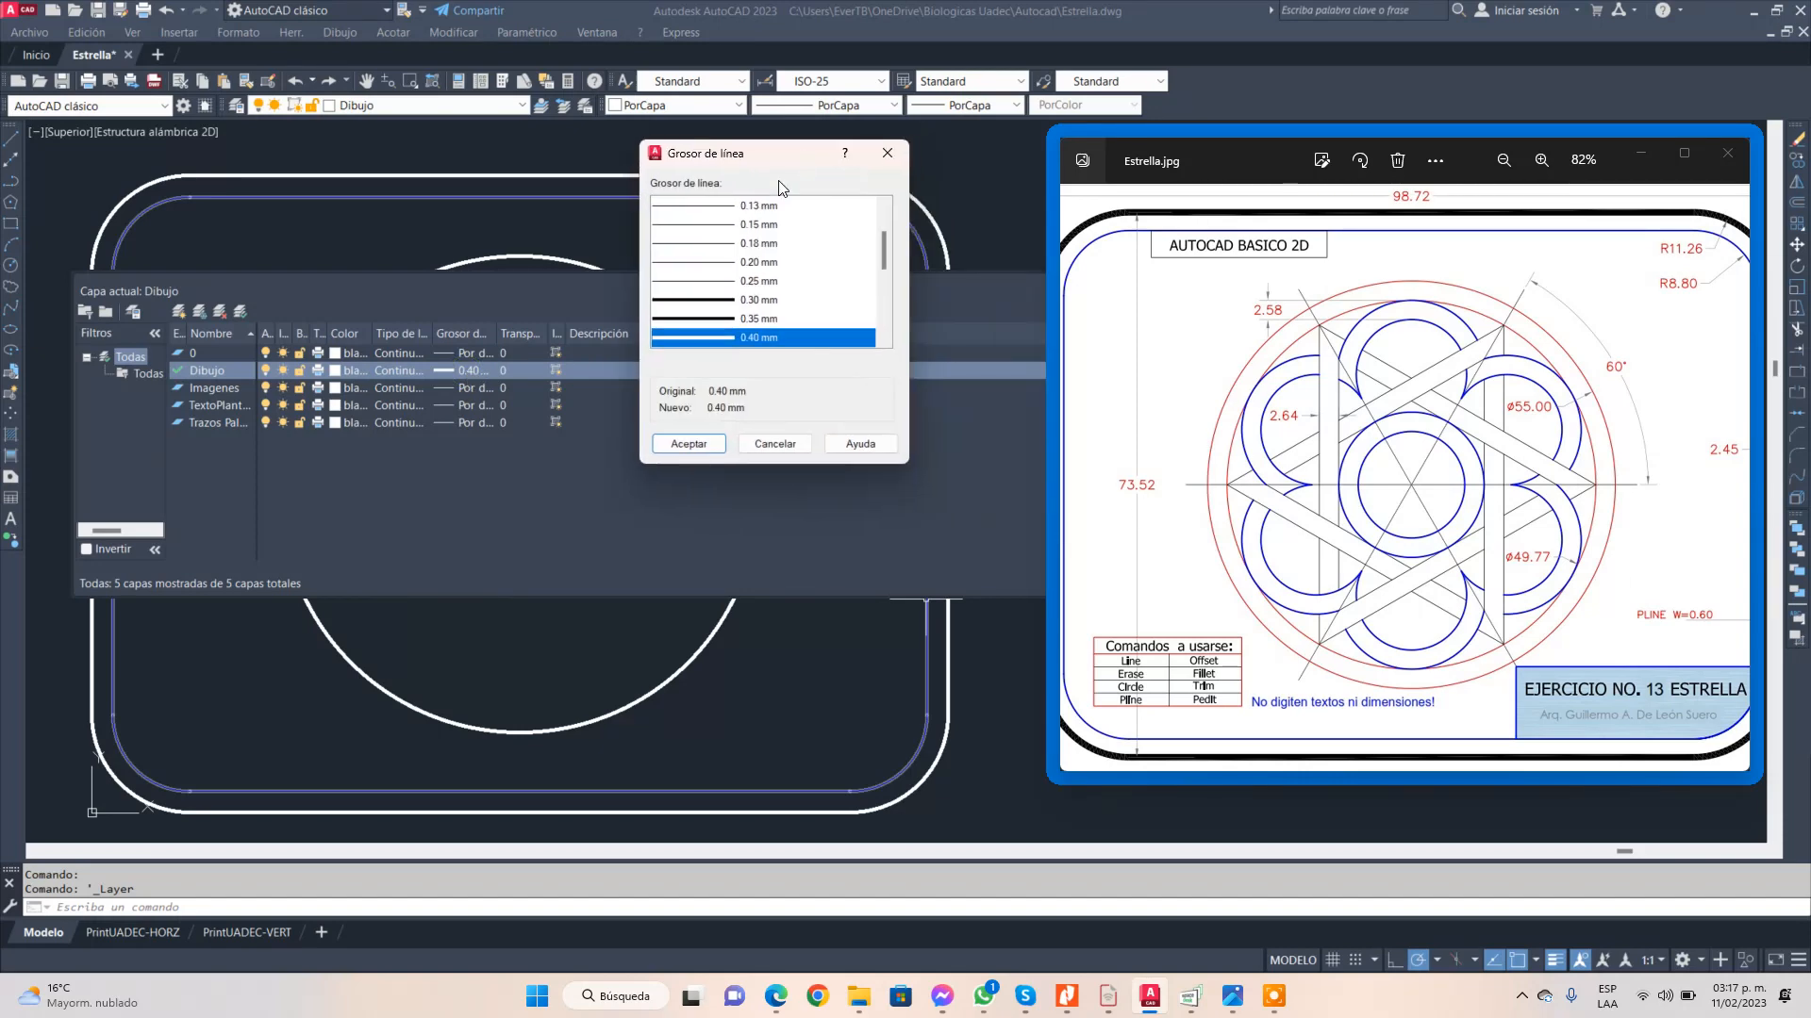
scroll(708, 354, up, 1)
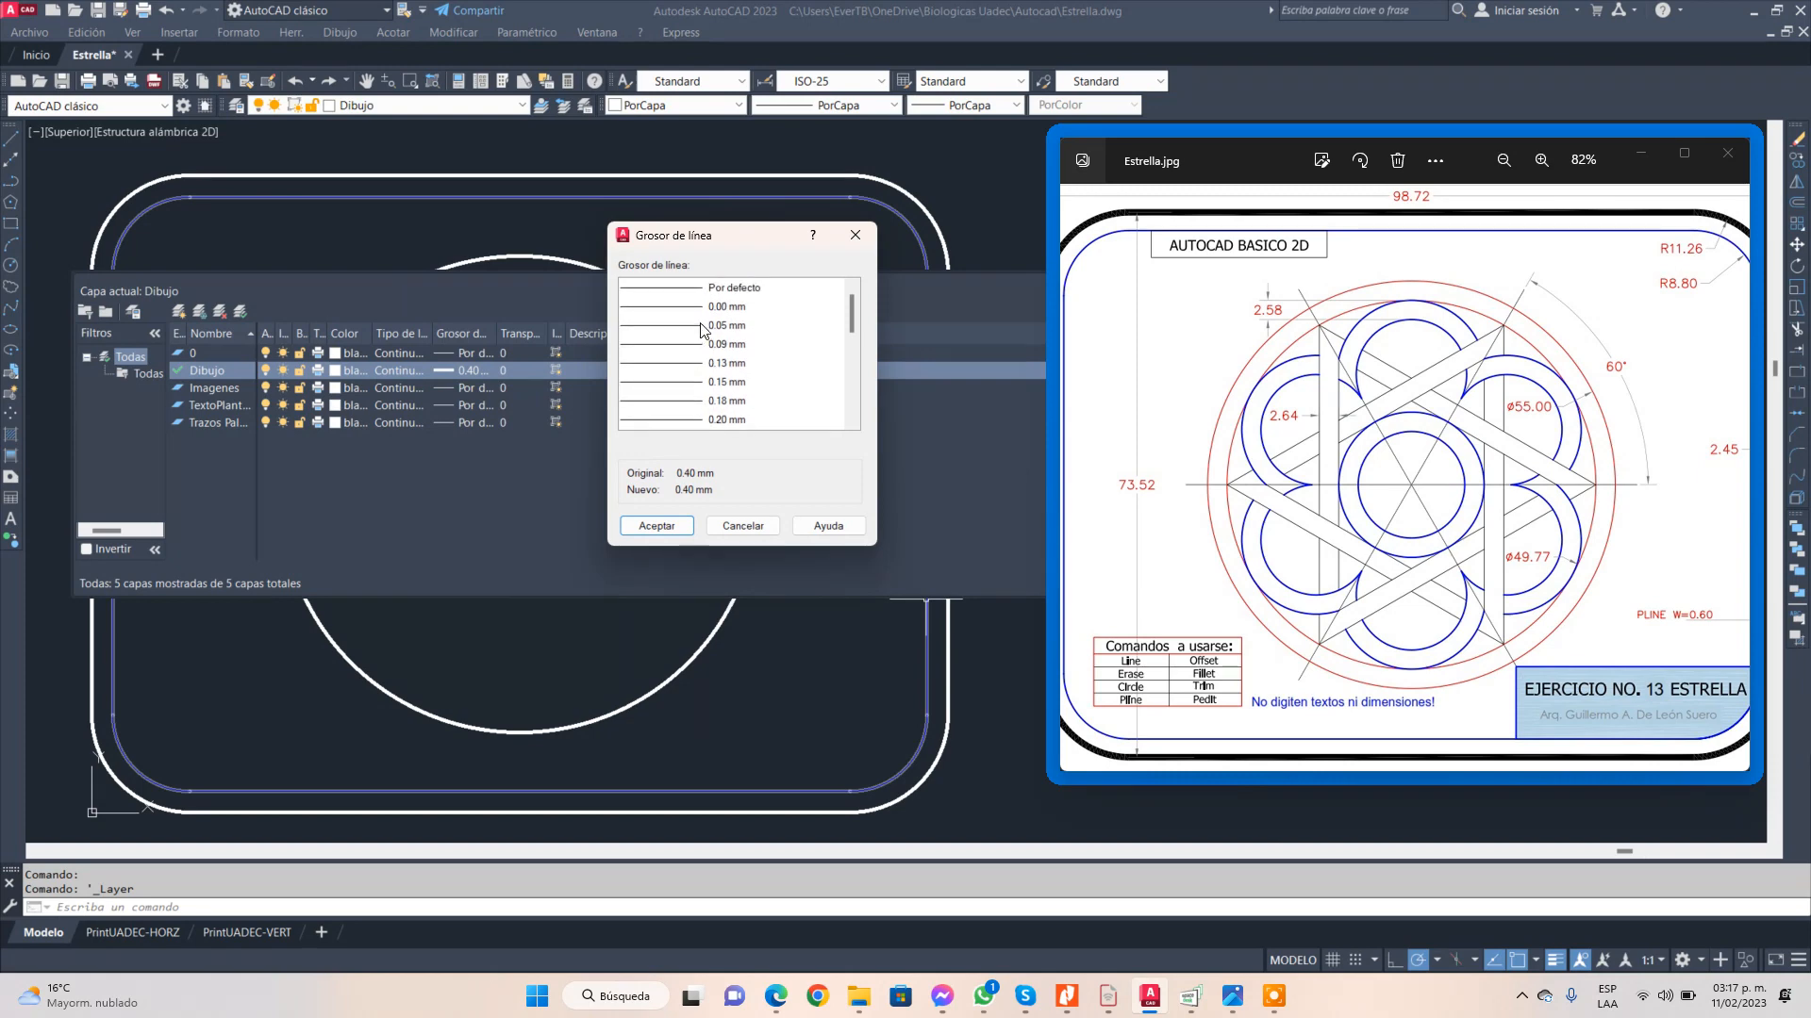
click(696, 288)
click(680, 524)
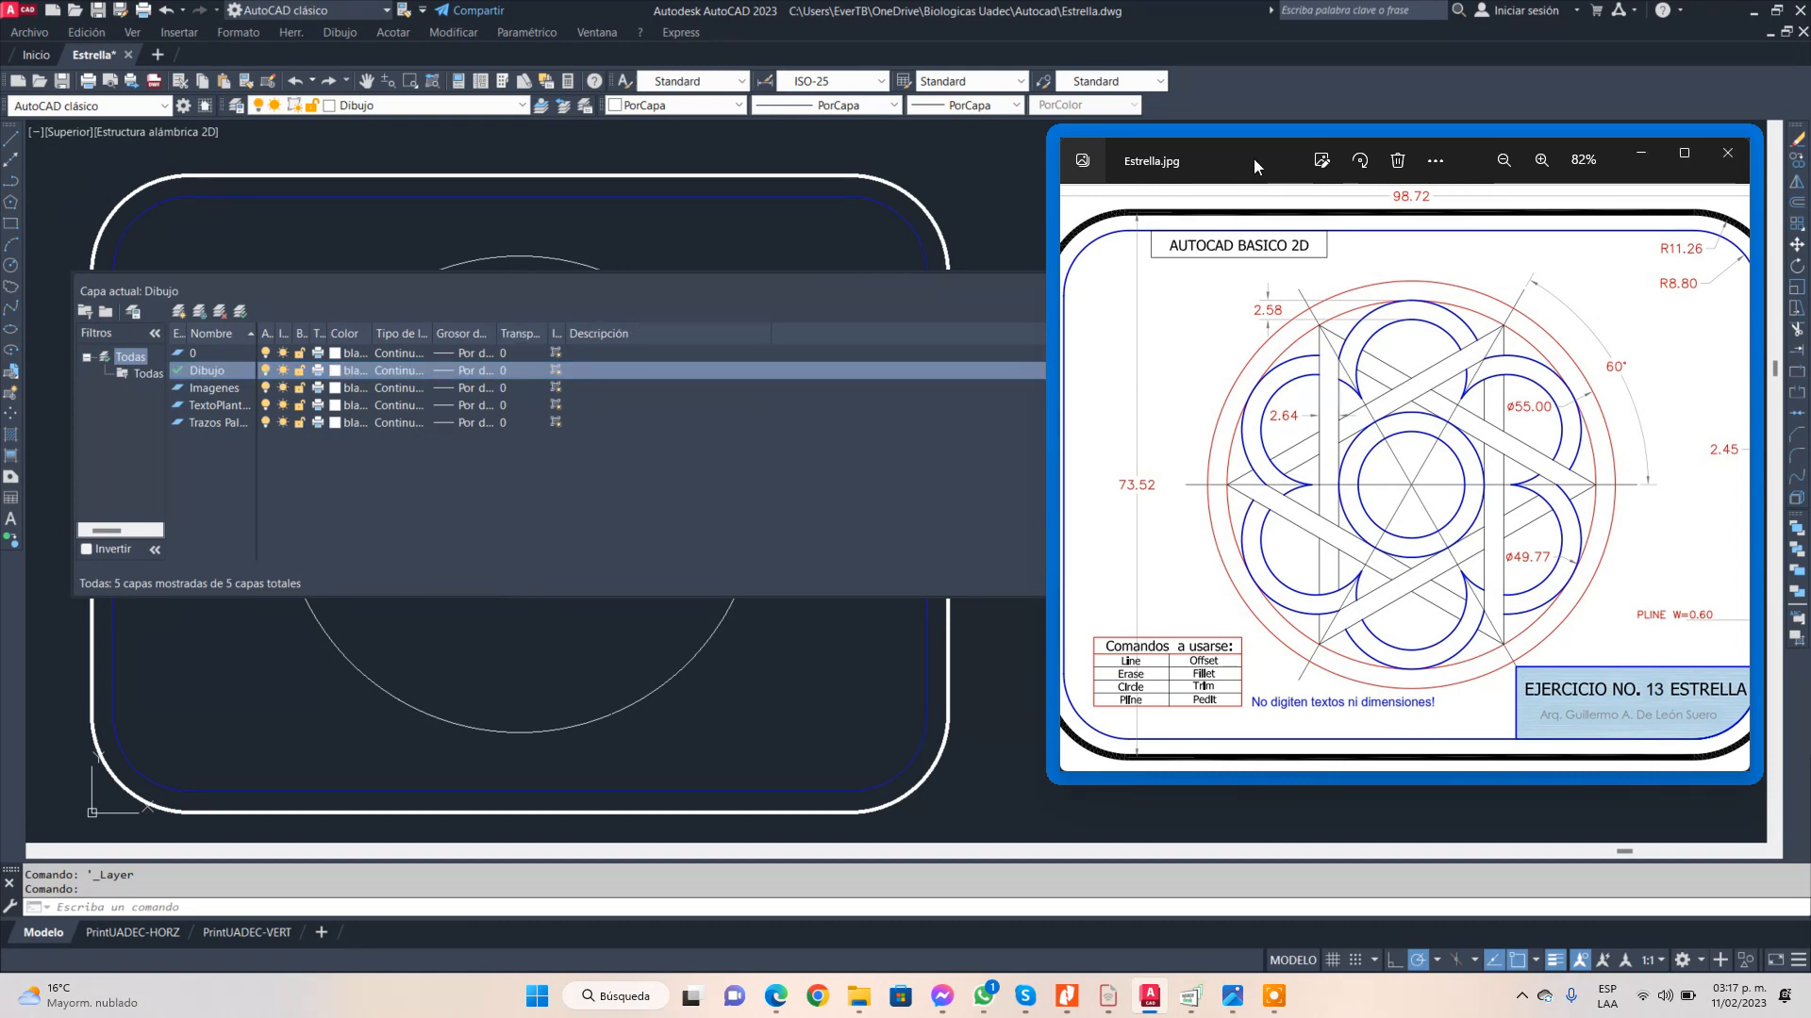
mouse_move(1253, 158)
mouse_down()
mouse_move(1262, 393)
mouse_move(1257, 145)
mouse_up()
click(1269, 280)
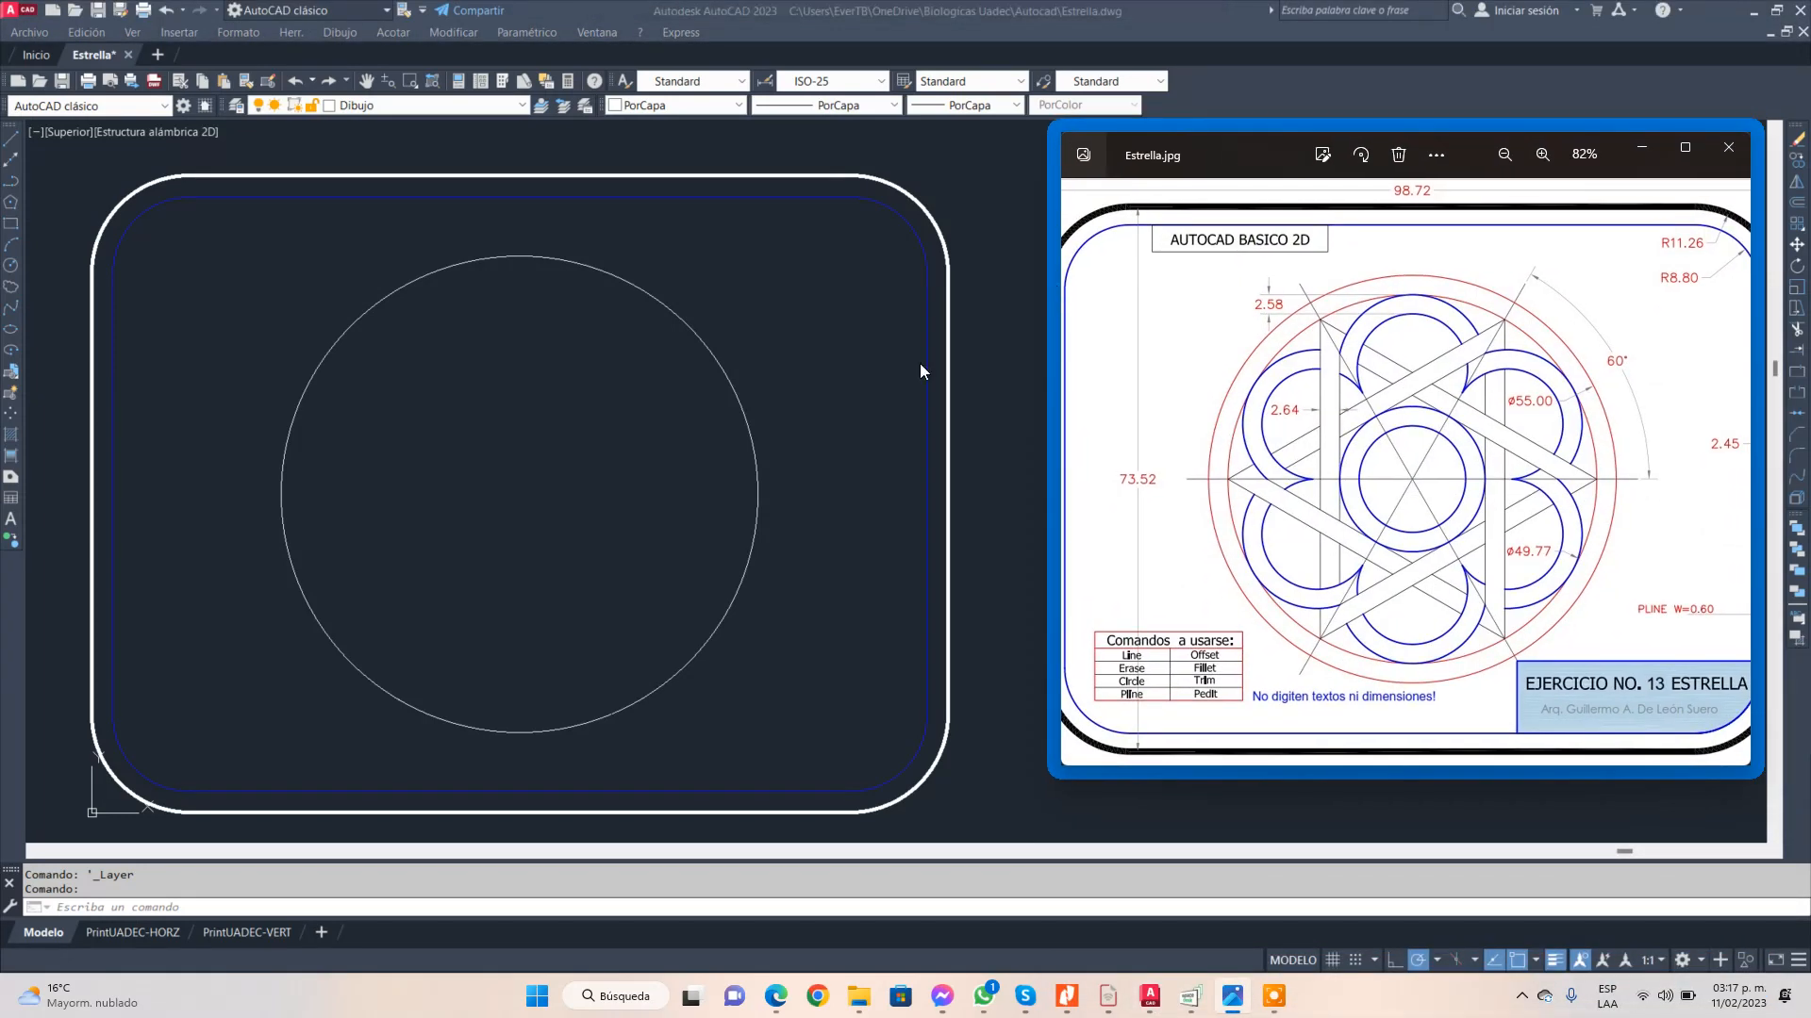
click(616, 279)
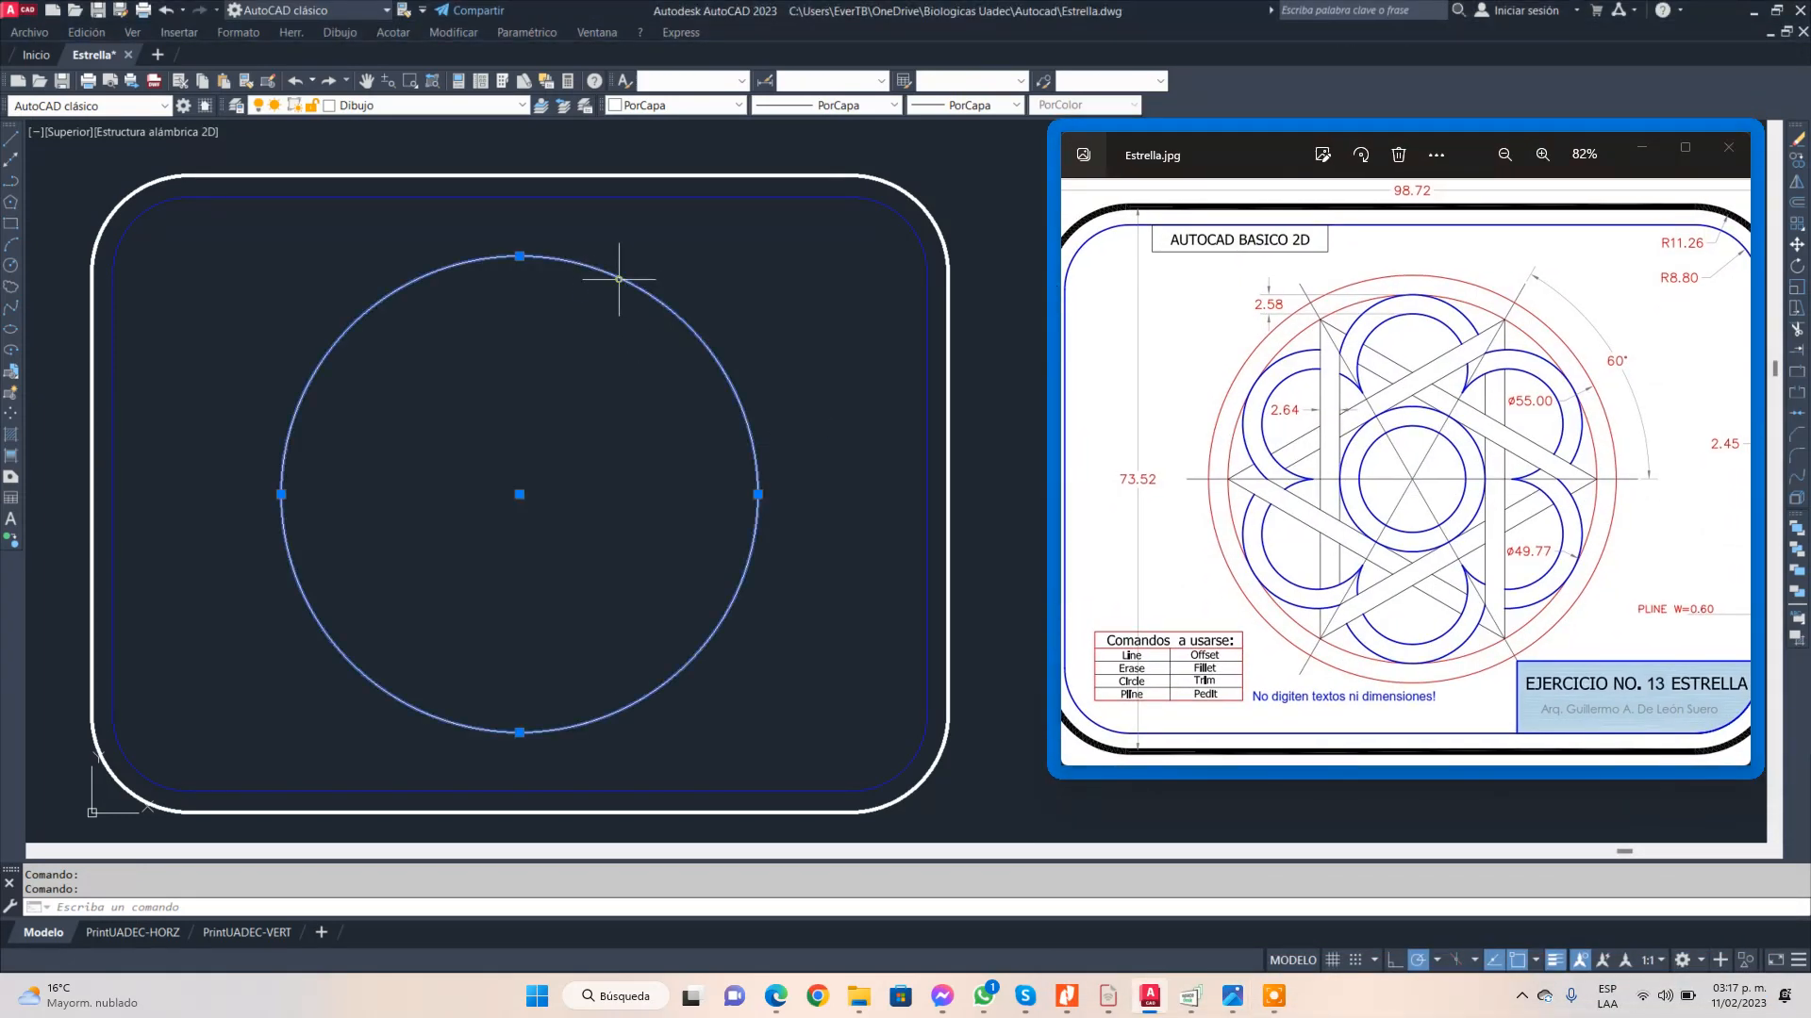
key(Escape)
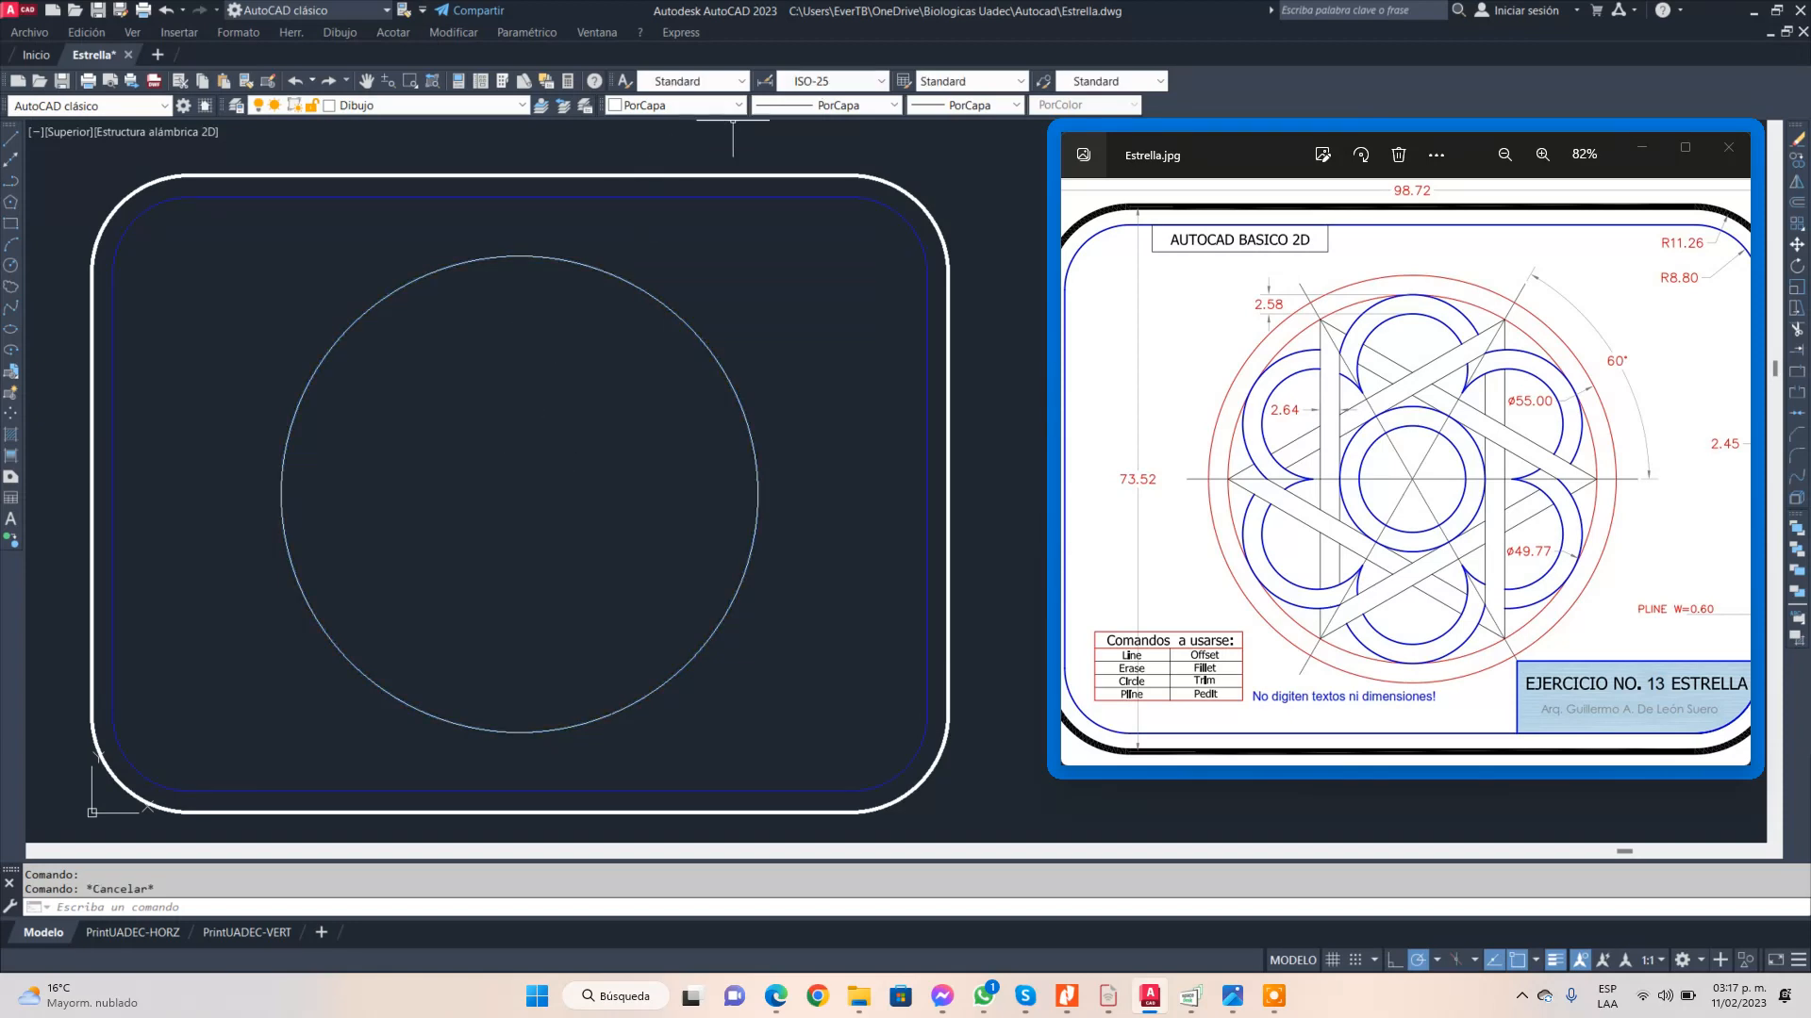
click(678, 310)
click(674, 104)
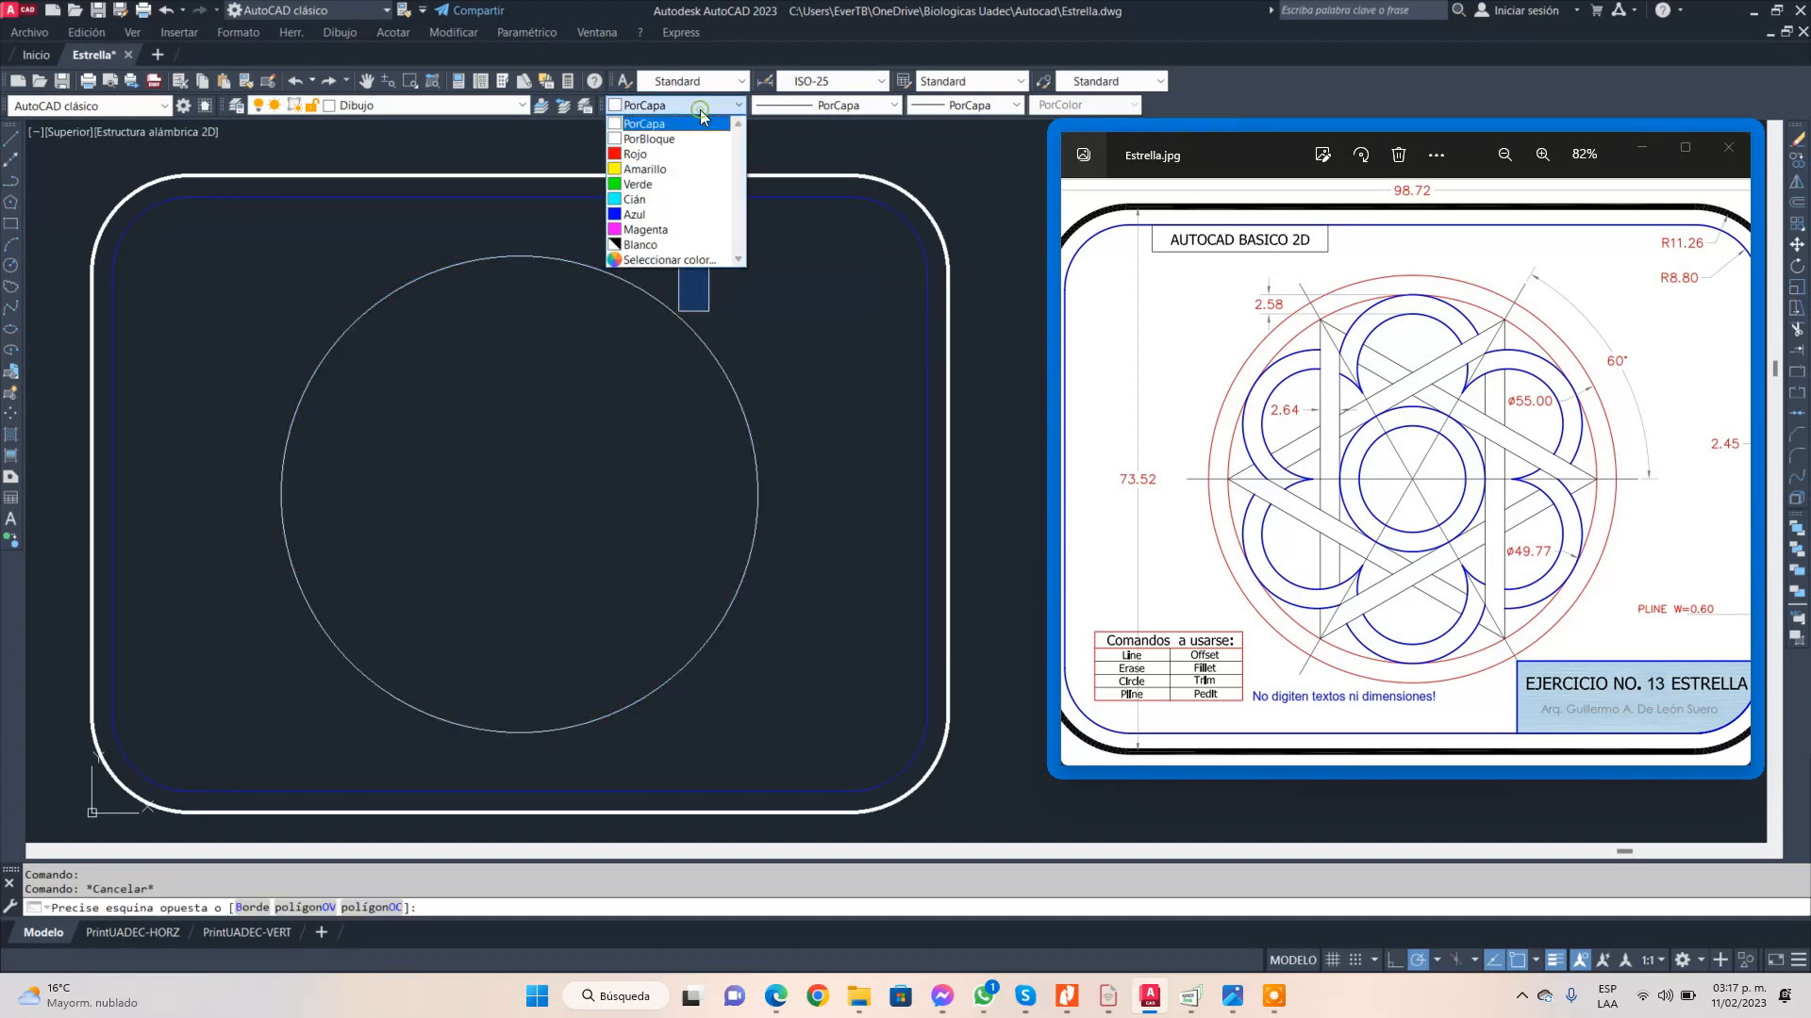
click(651, 151)
key(Escape)
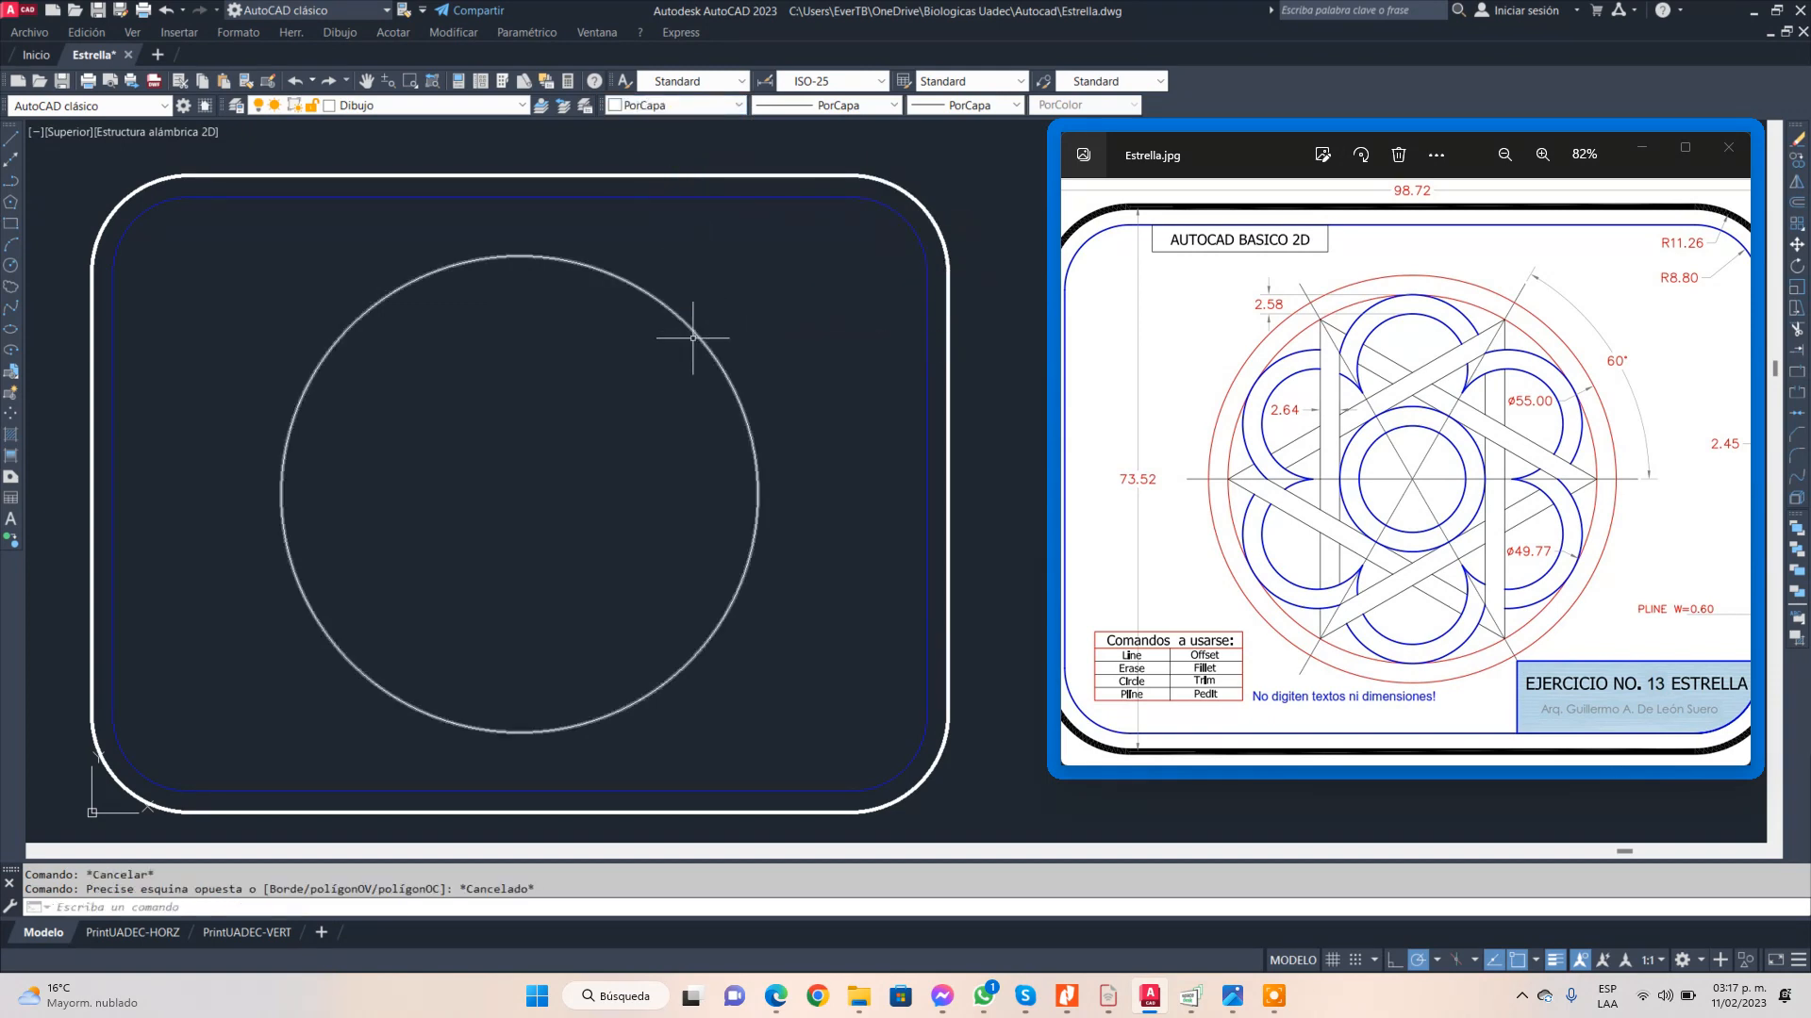
- Change the color of the central circle to Rojo
click(699, 330)
click(694, 318)
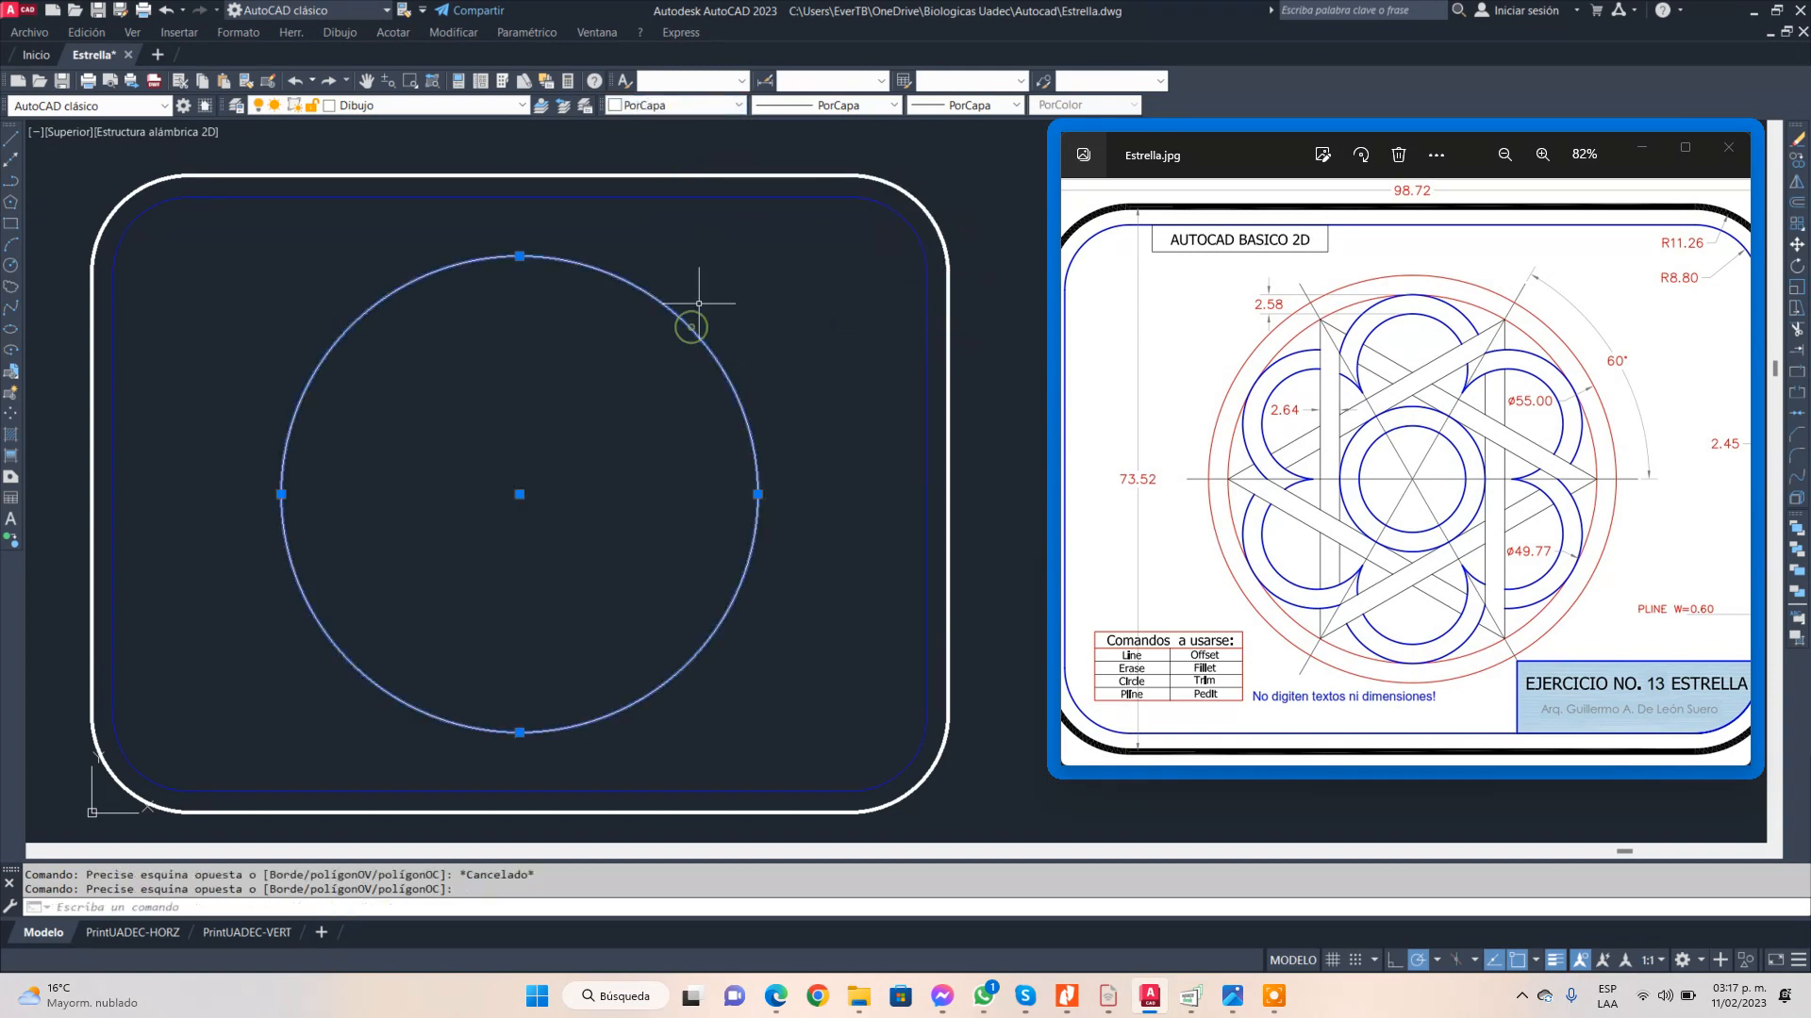
click(696, 107)
click(668, 155)
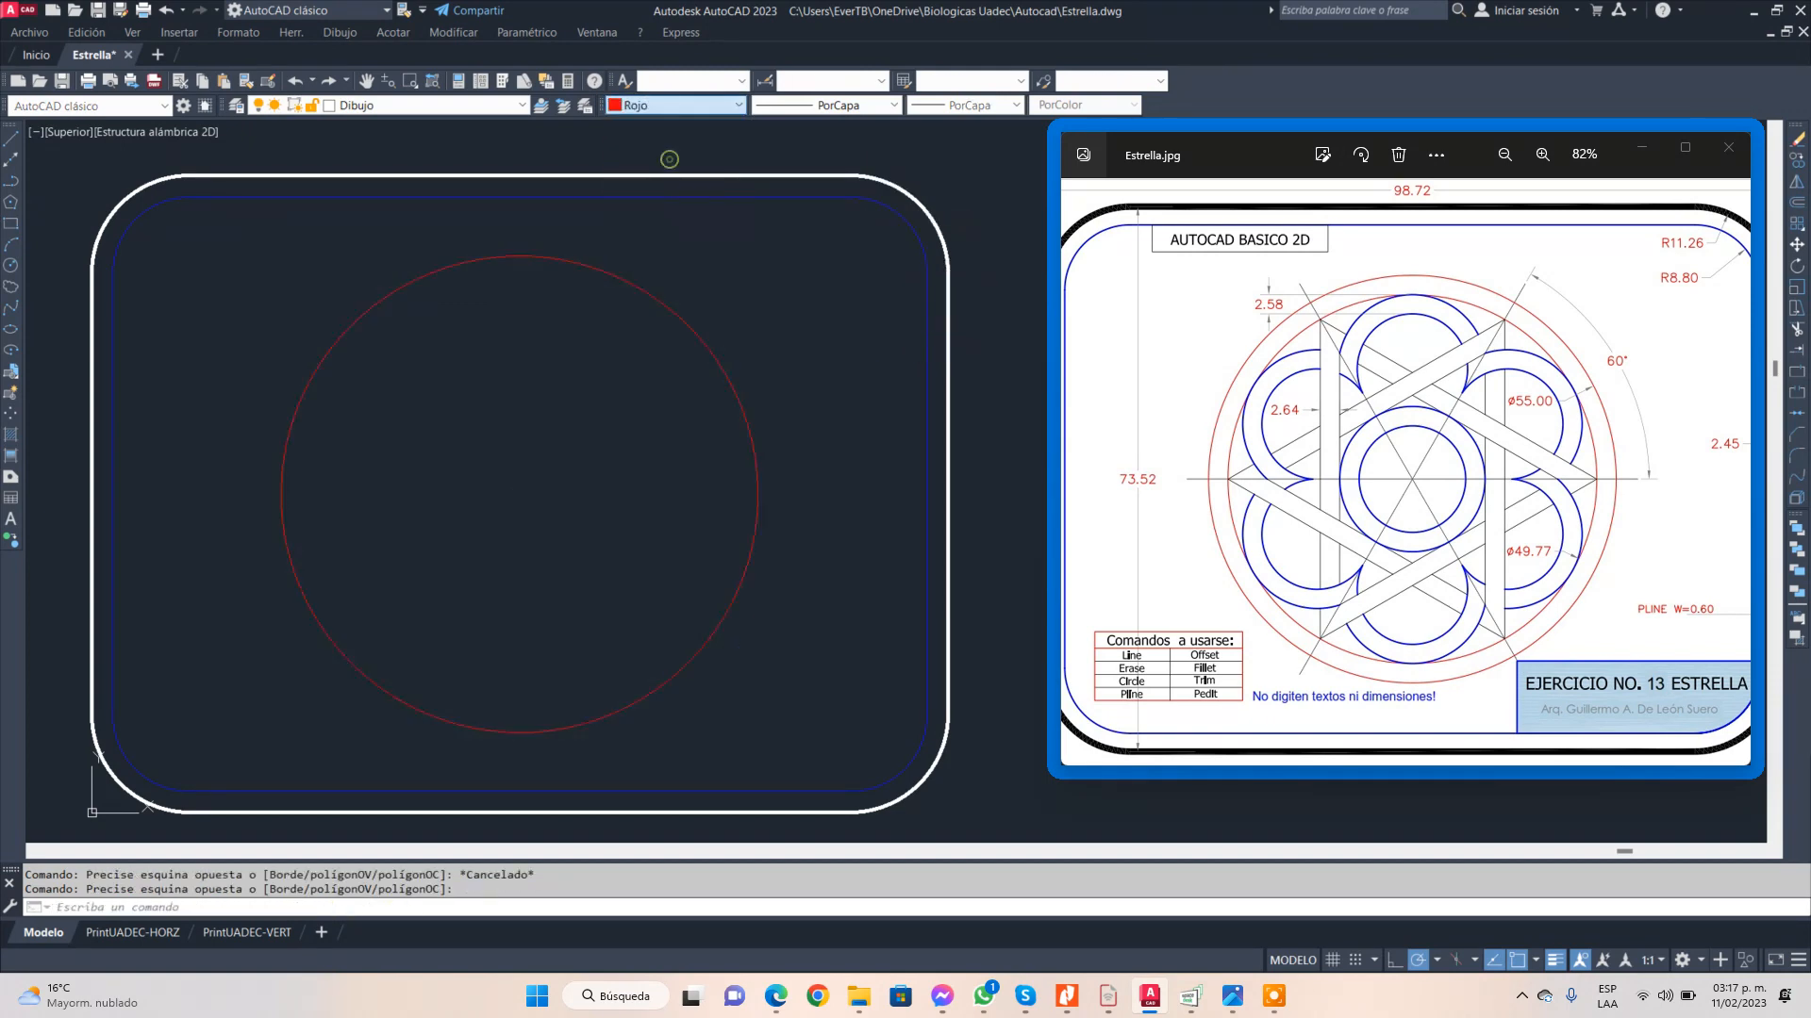
key(Escape)
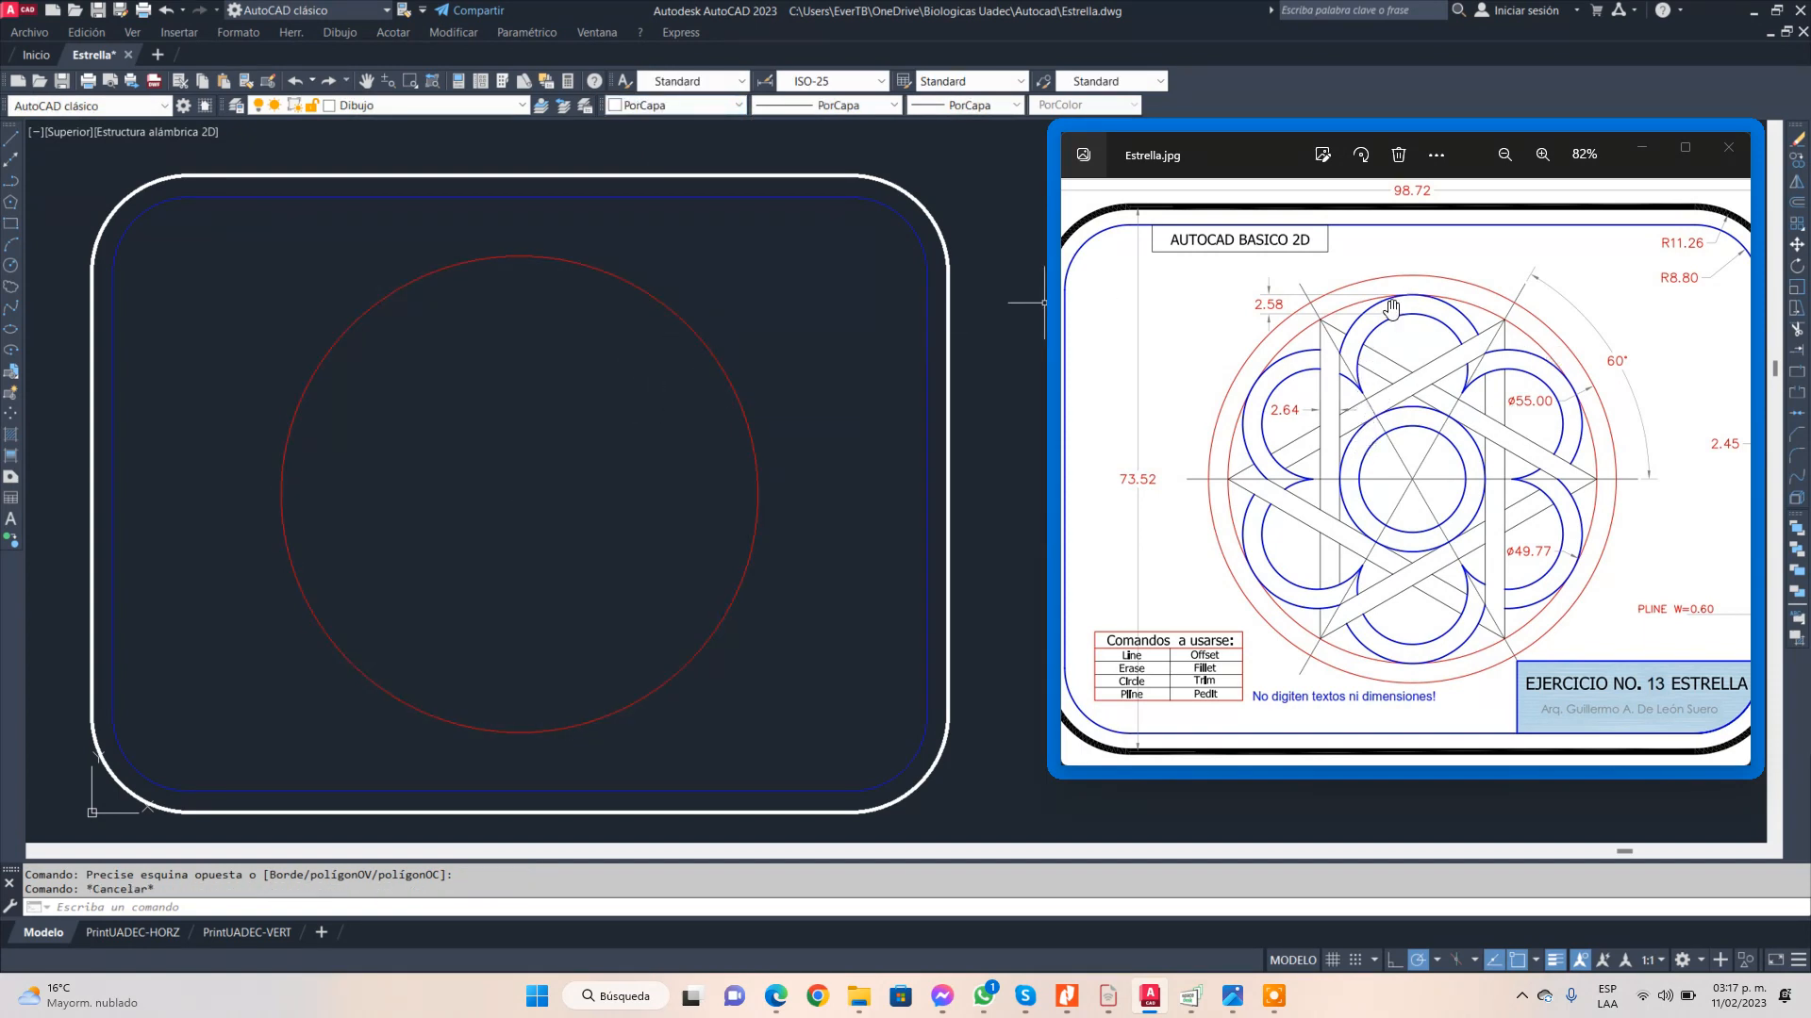
- Offset the red circle 2.58 inward, taking the distance from the reference image
scroll(1391, 307, up, 5)
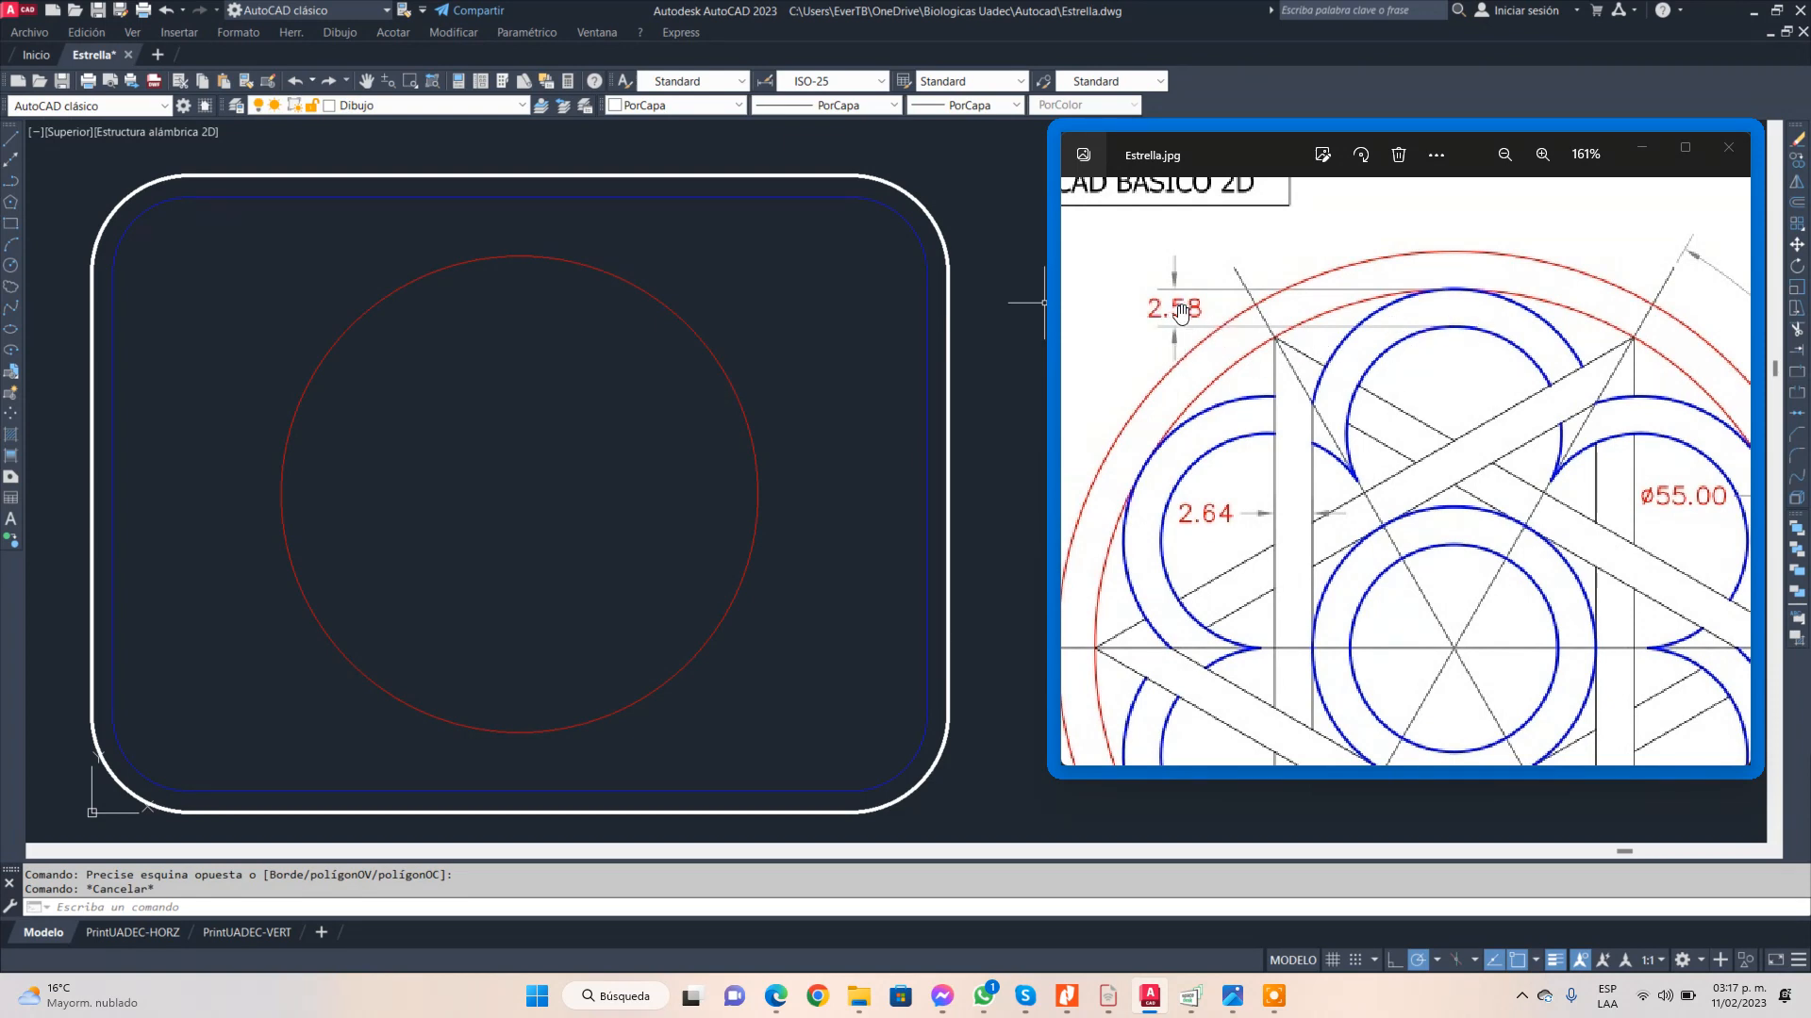
scroll(1200, 334, down, 4)
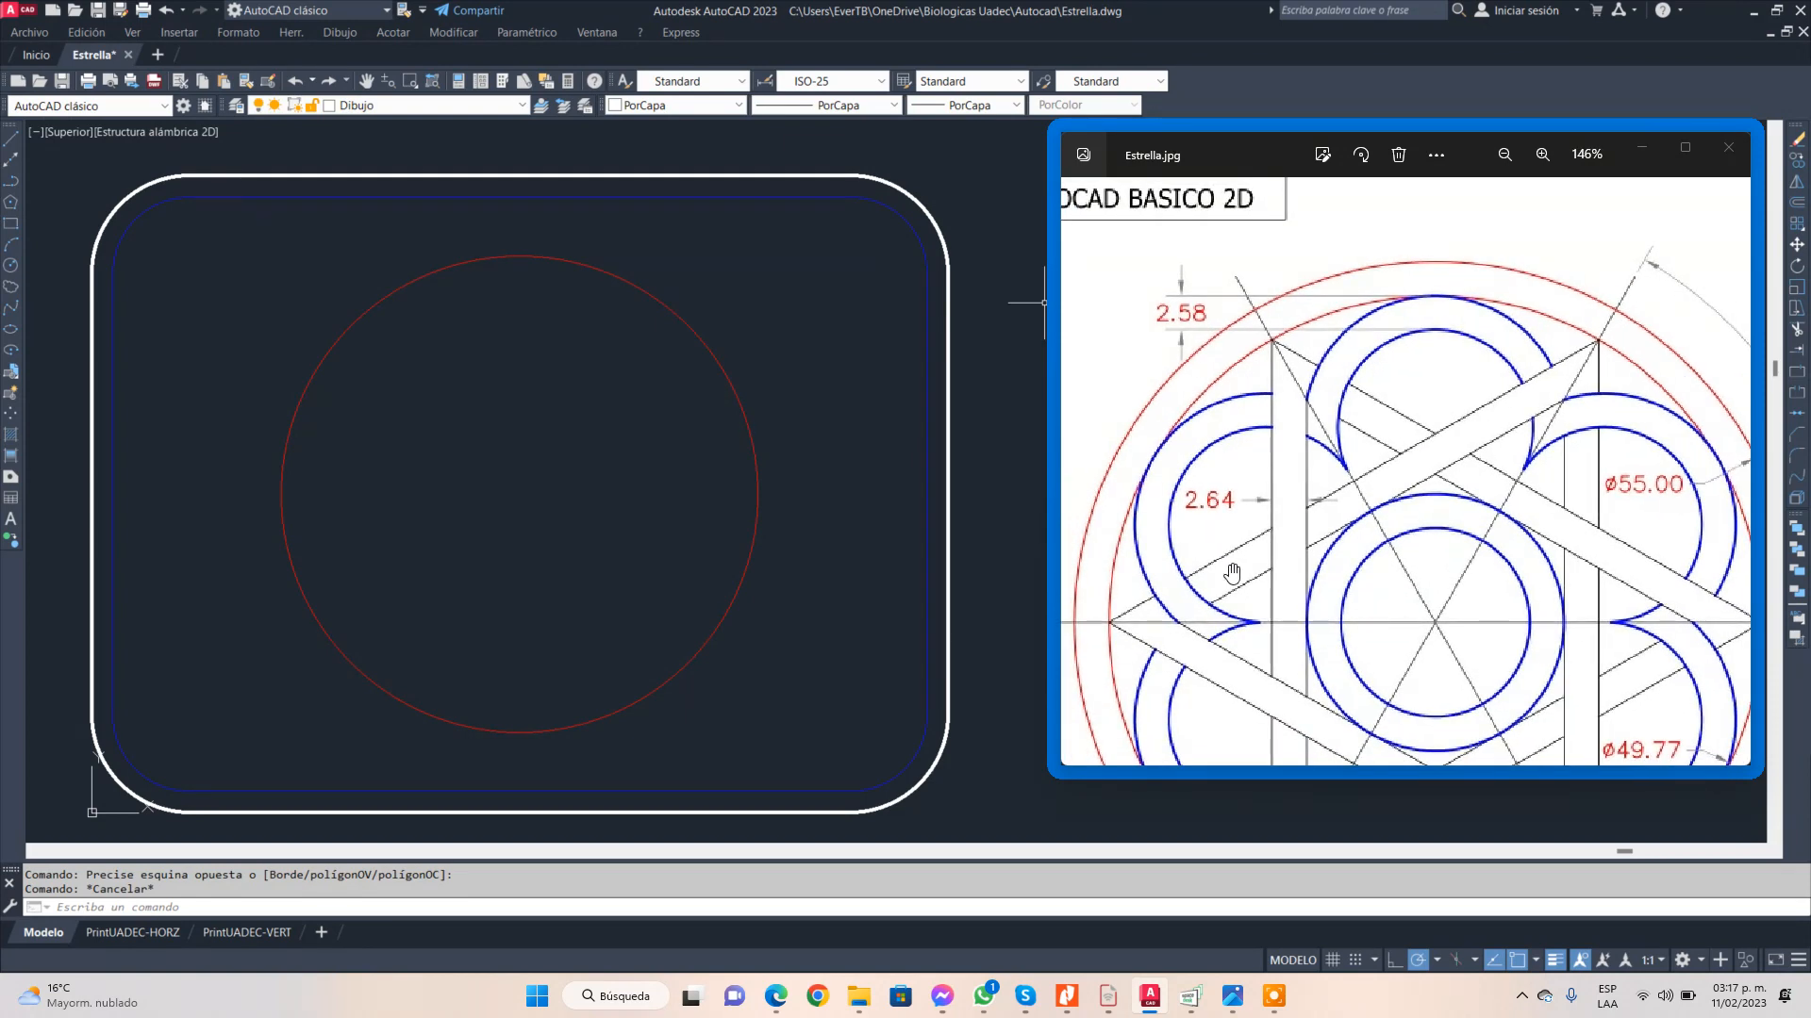
drag(1270, 563, 1265, 449)
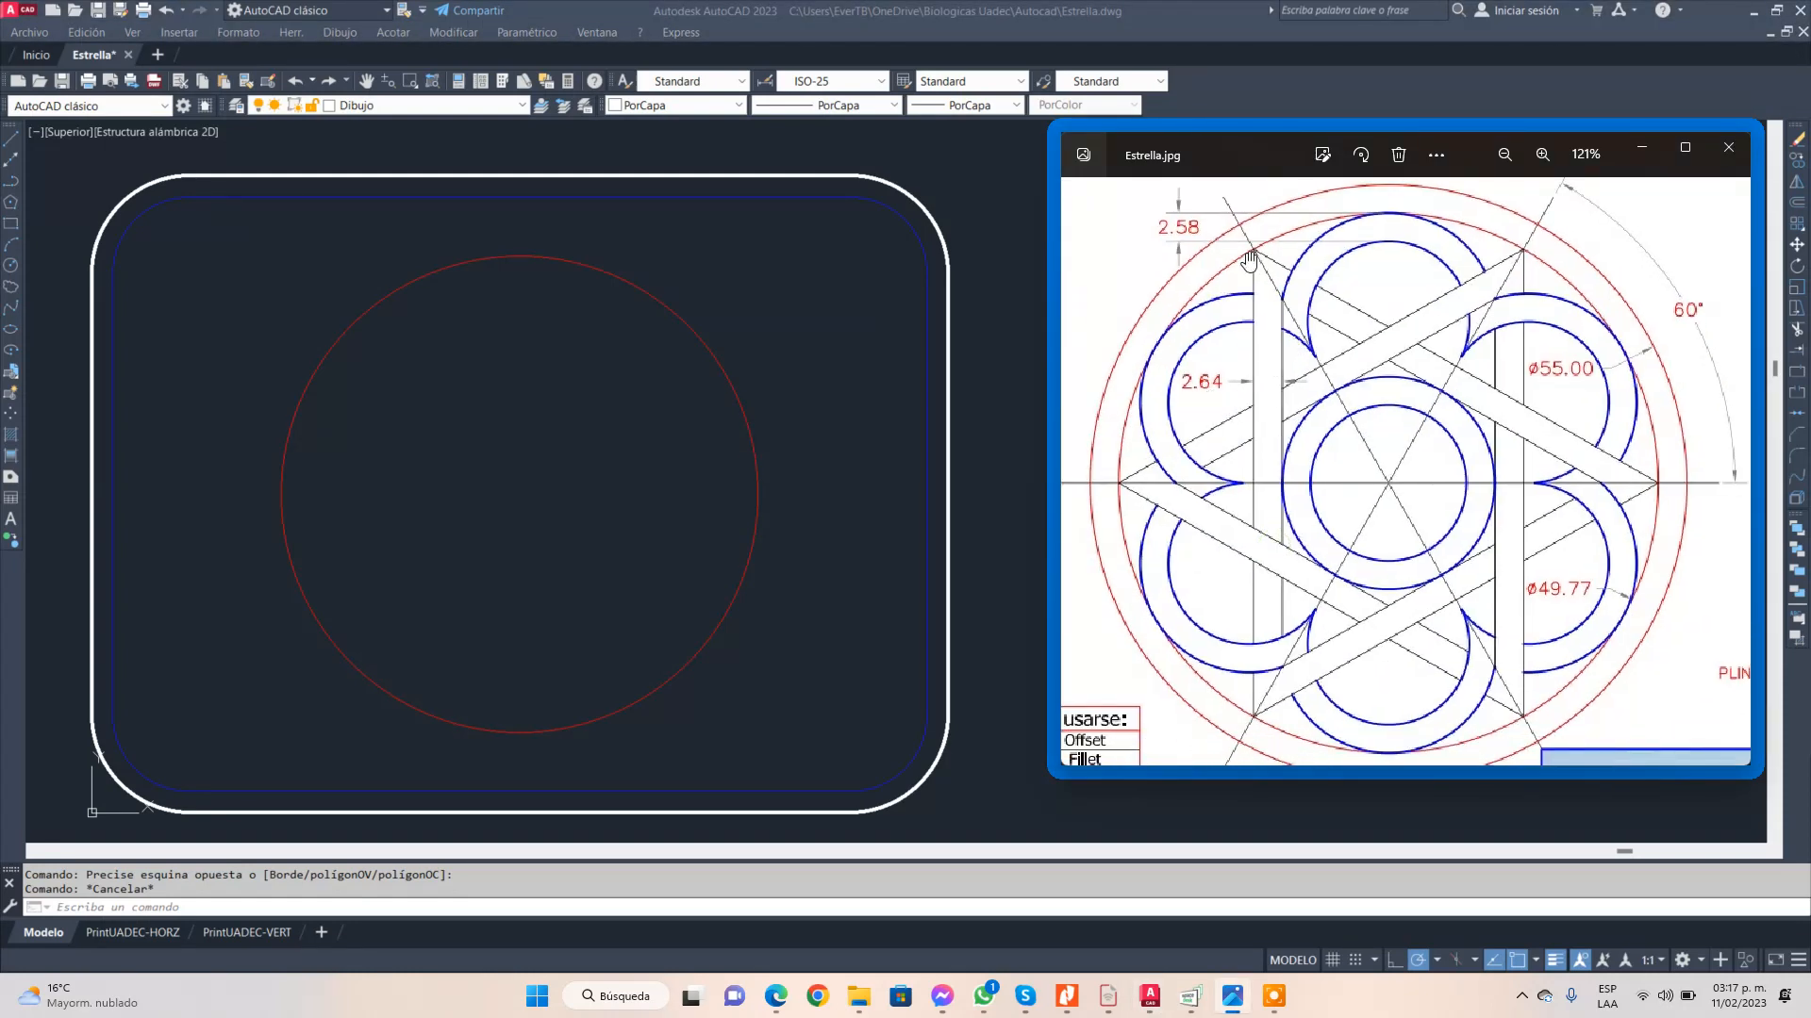
scroll(1250, 259, up, 2)
drag(1176, 230, 1192, 337)
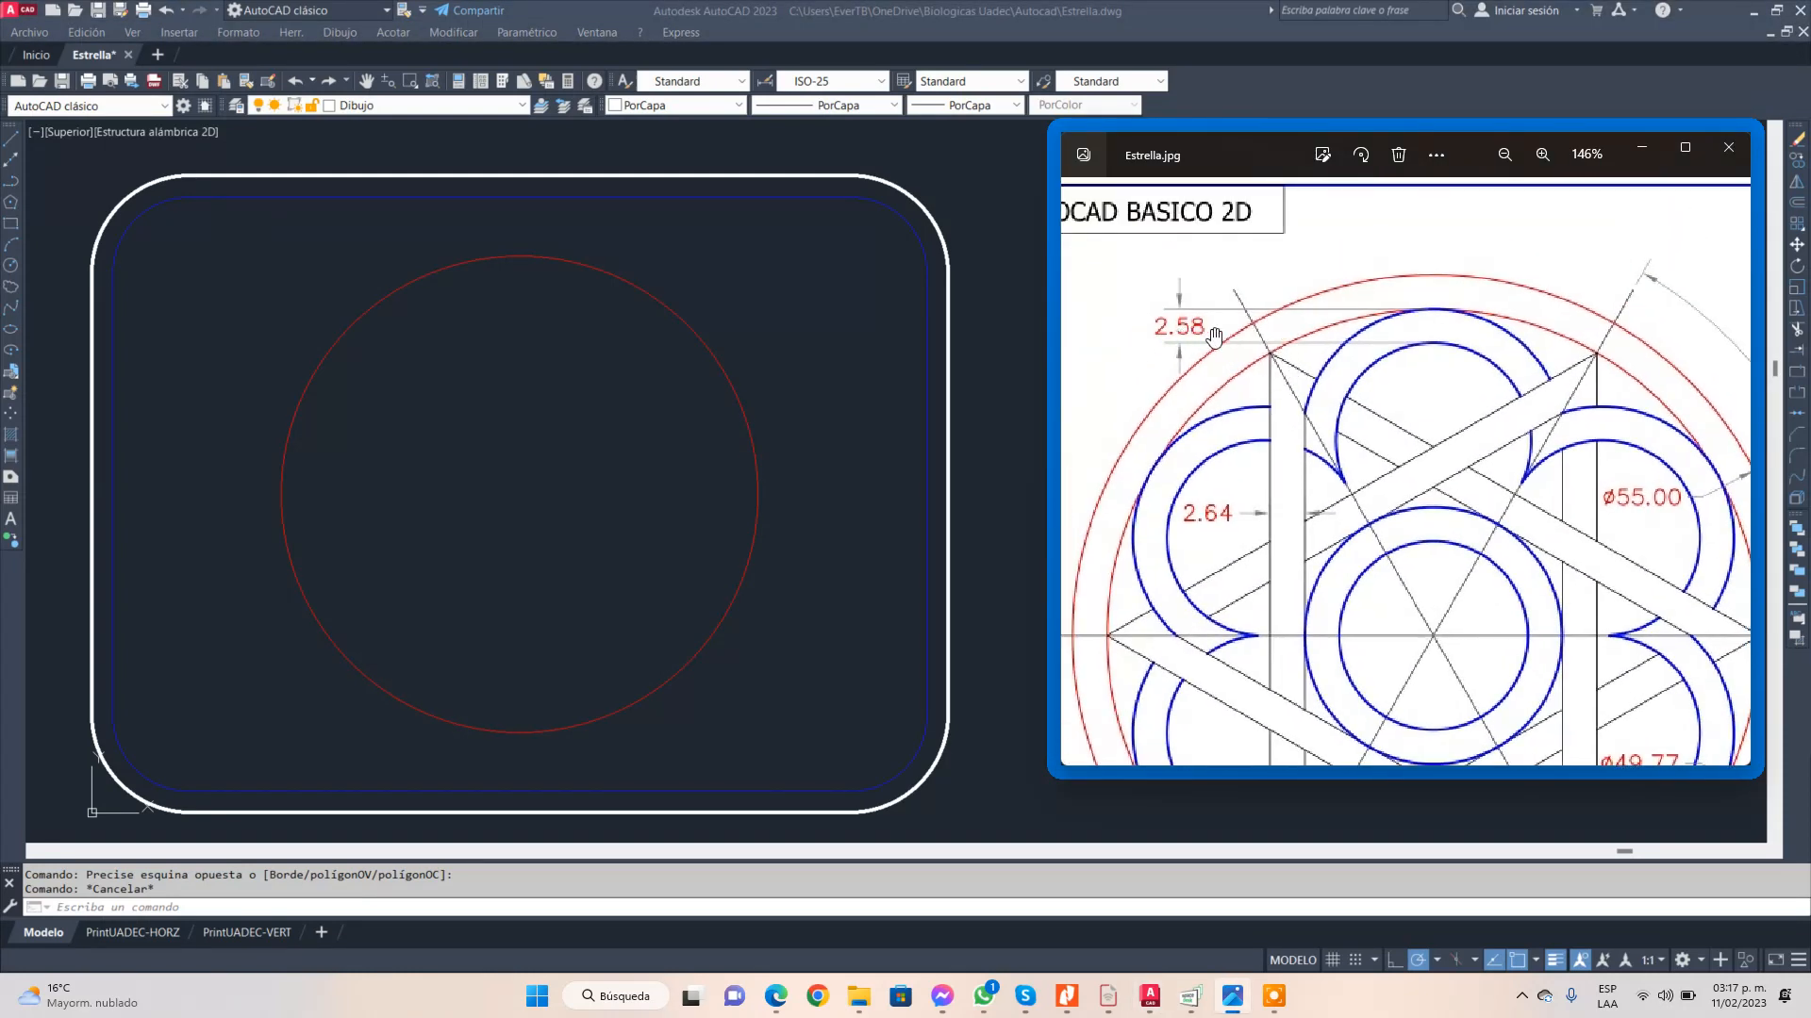
click(192, 269)
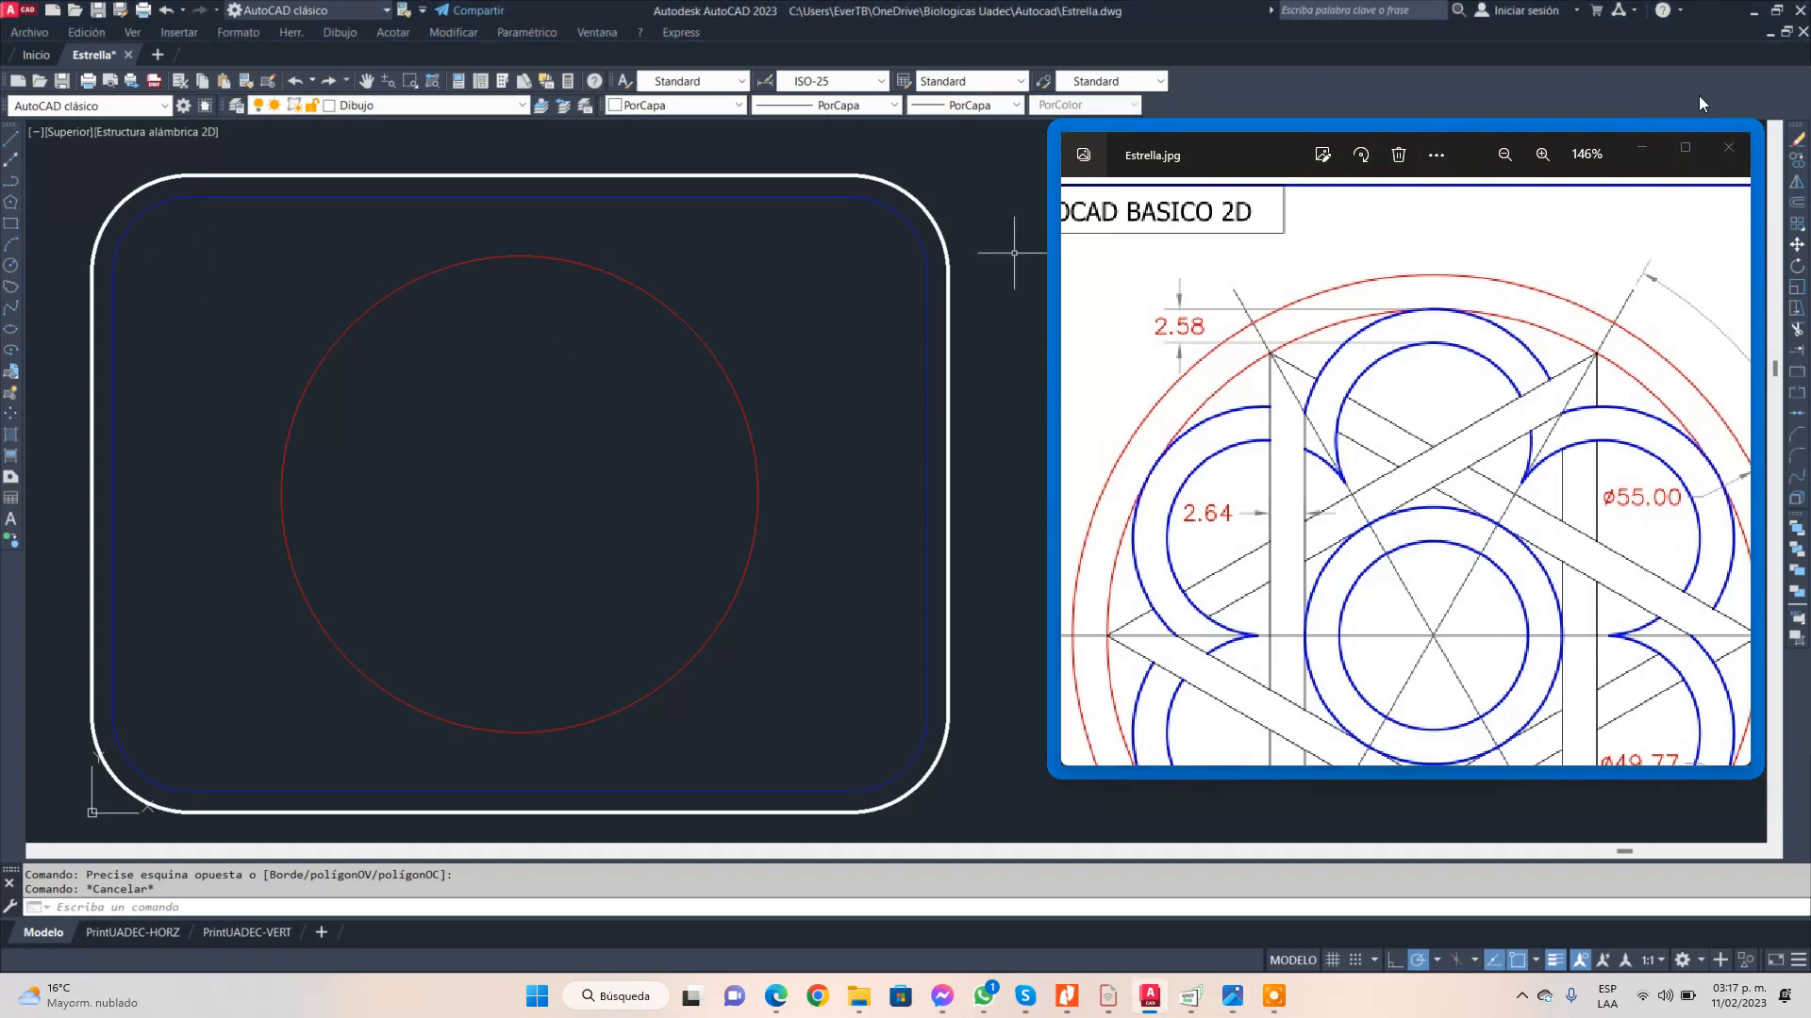
click(1795, 203)
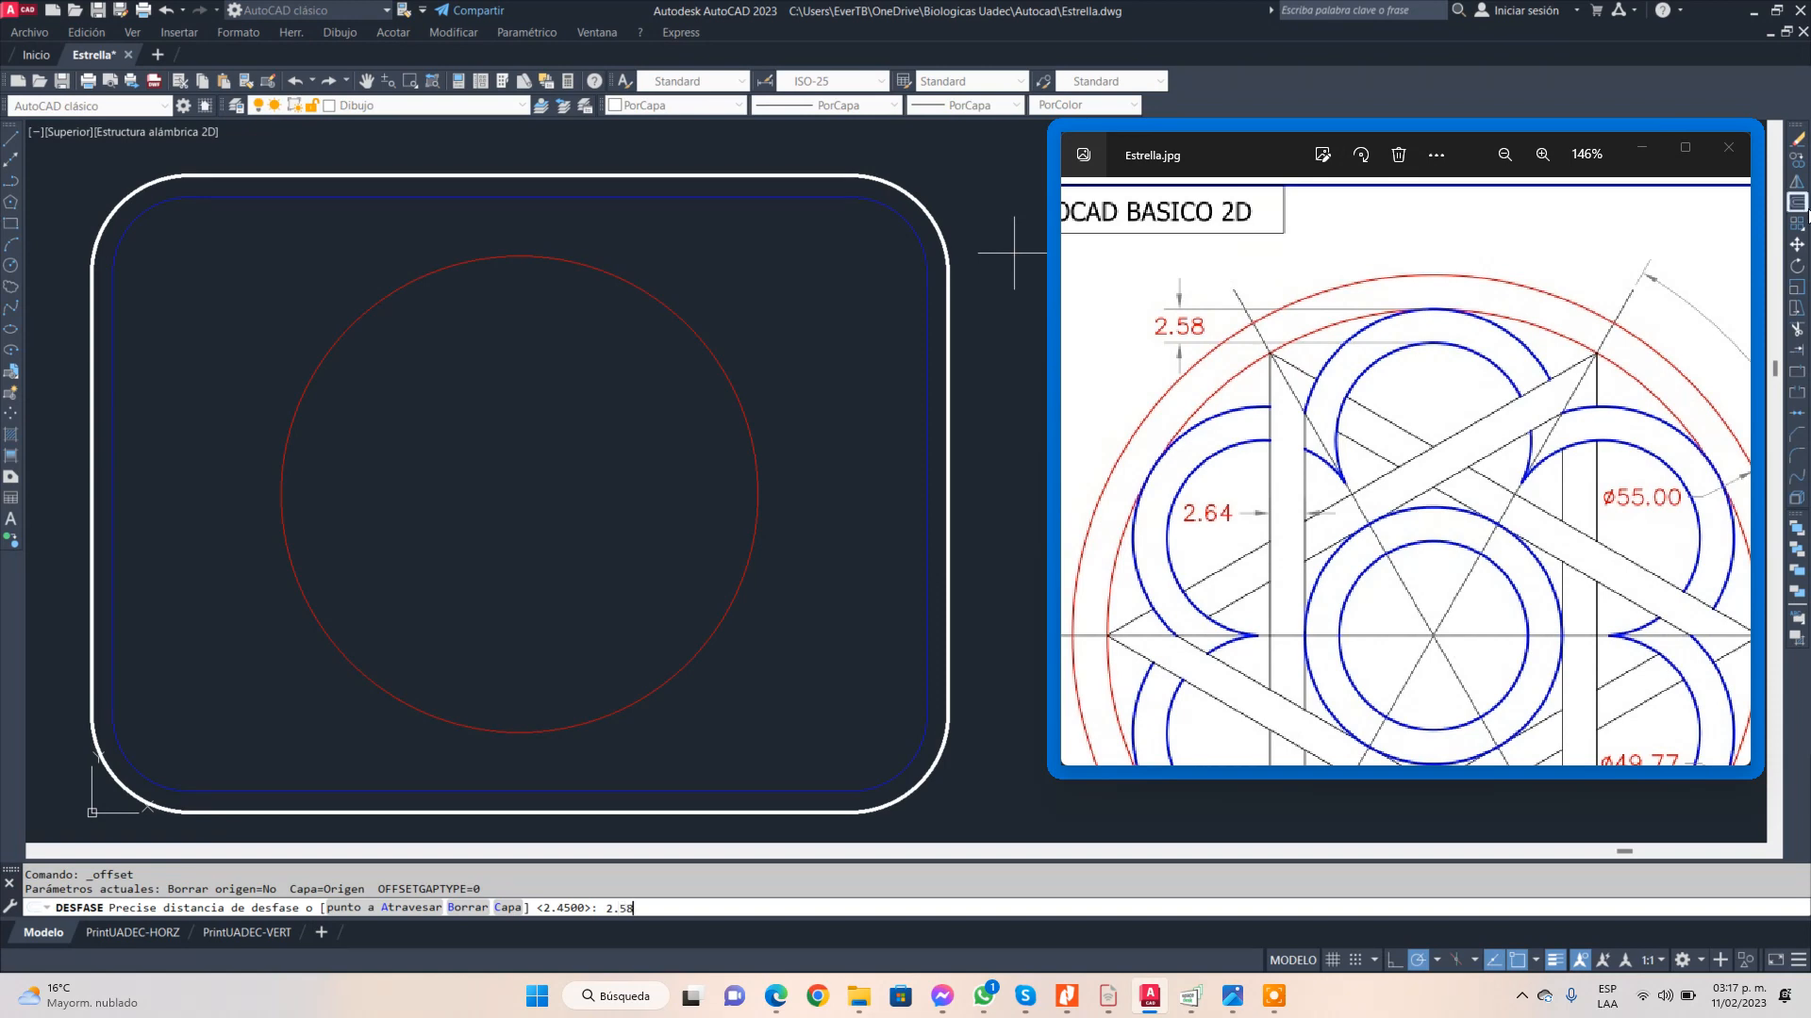
key(Return)
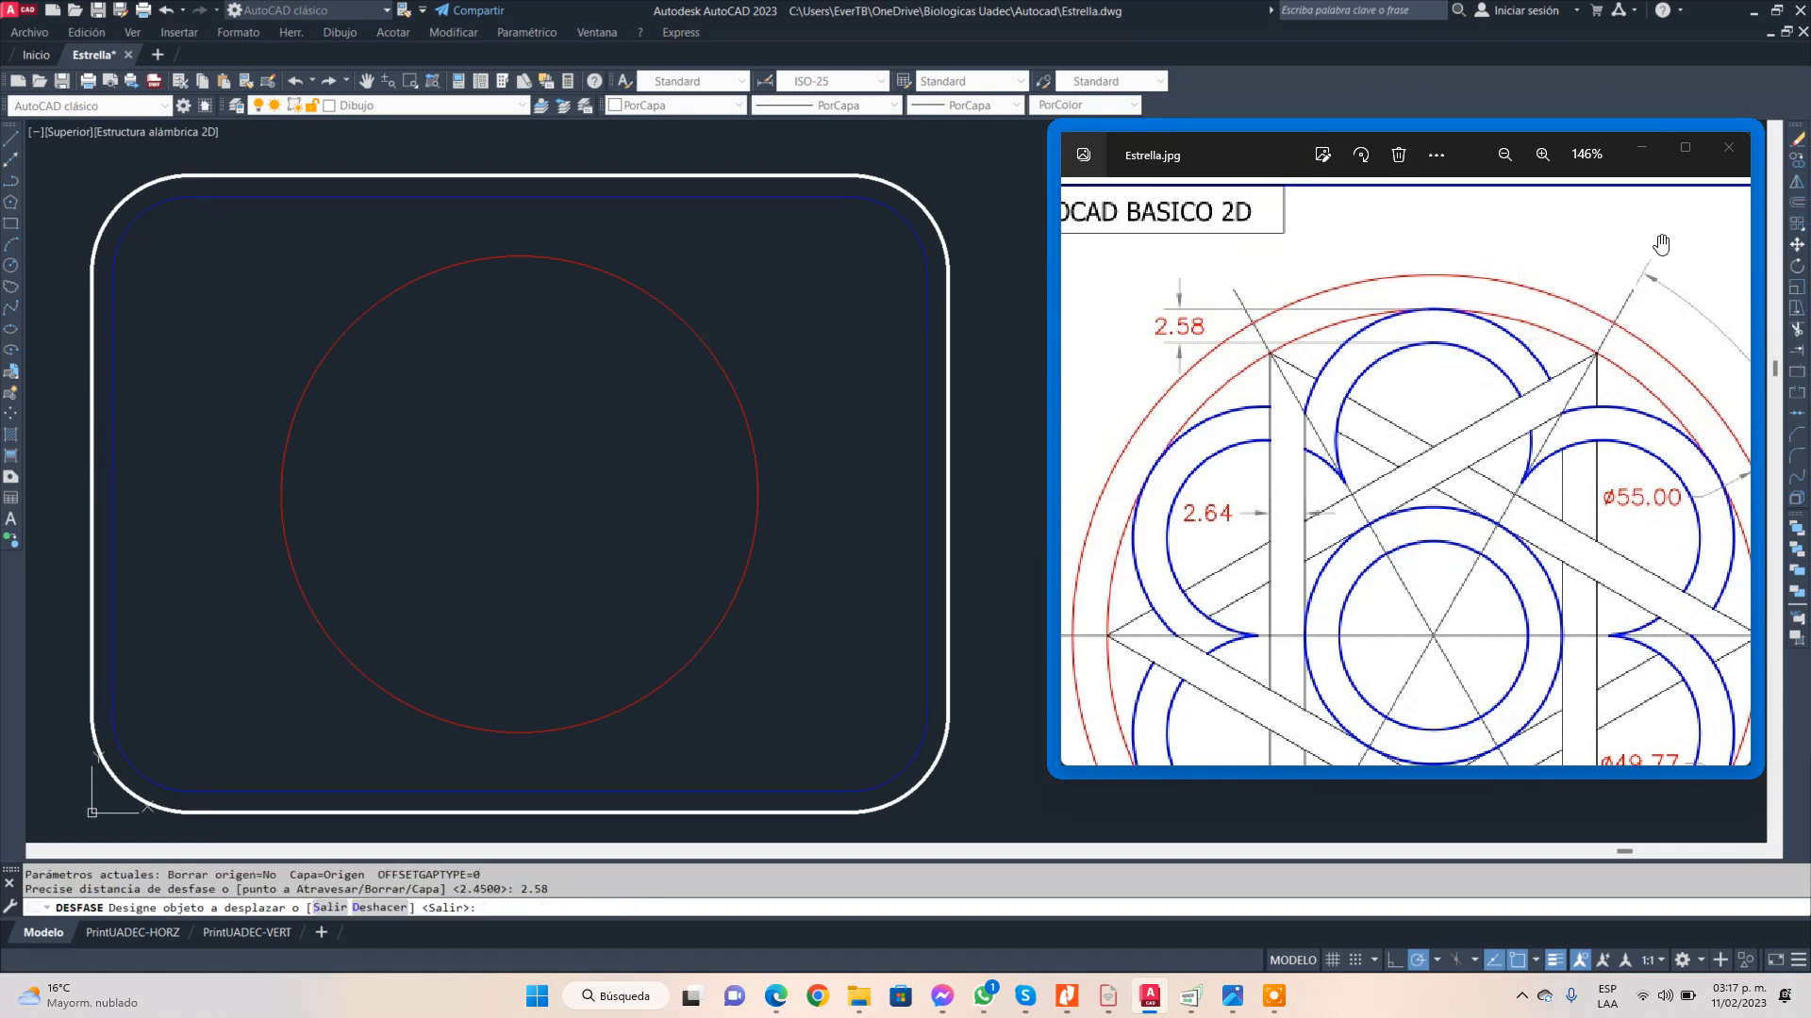
click(720, 364)
click(668, 403)
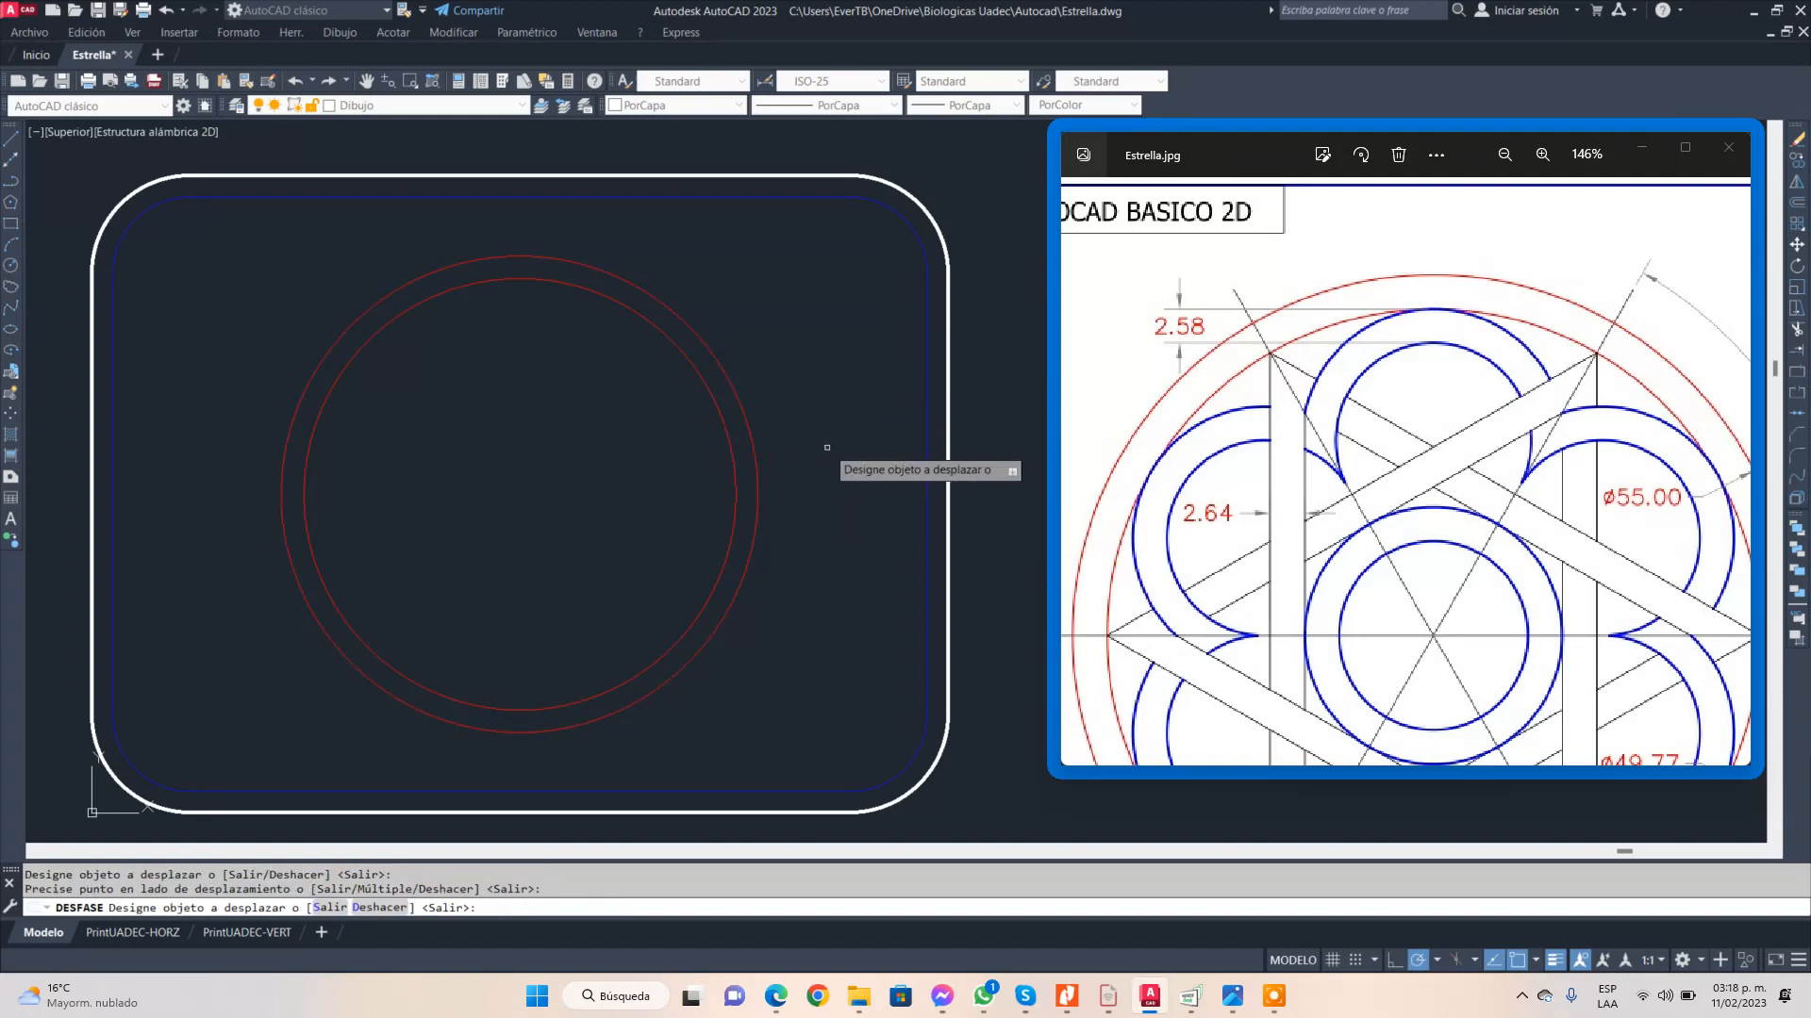
- Make layer 0 the current layer after bringing the whole star into view in the reference image
scroll(1329, 393, down, 1)
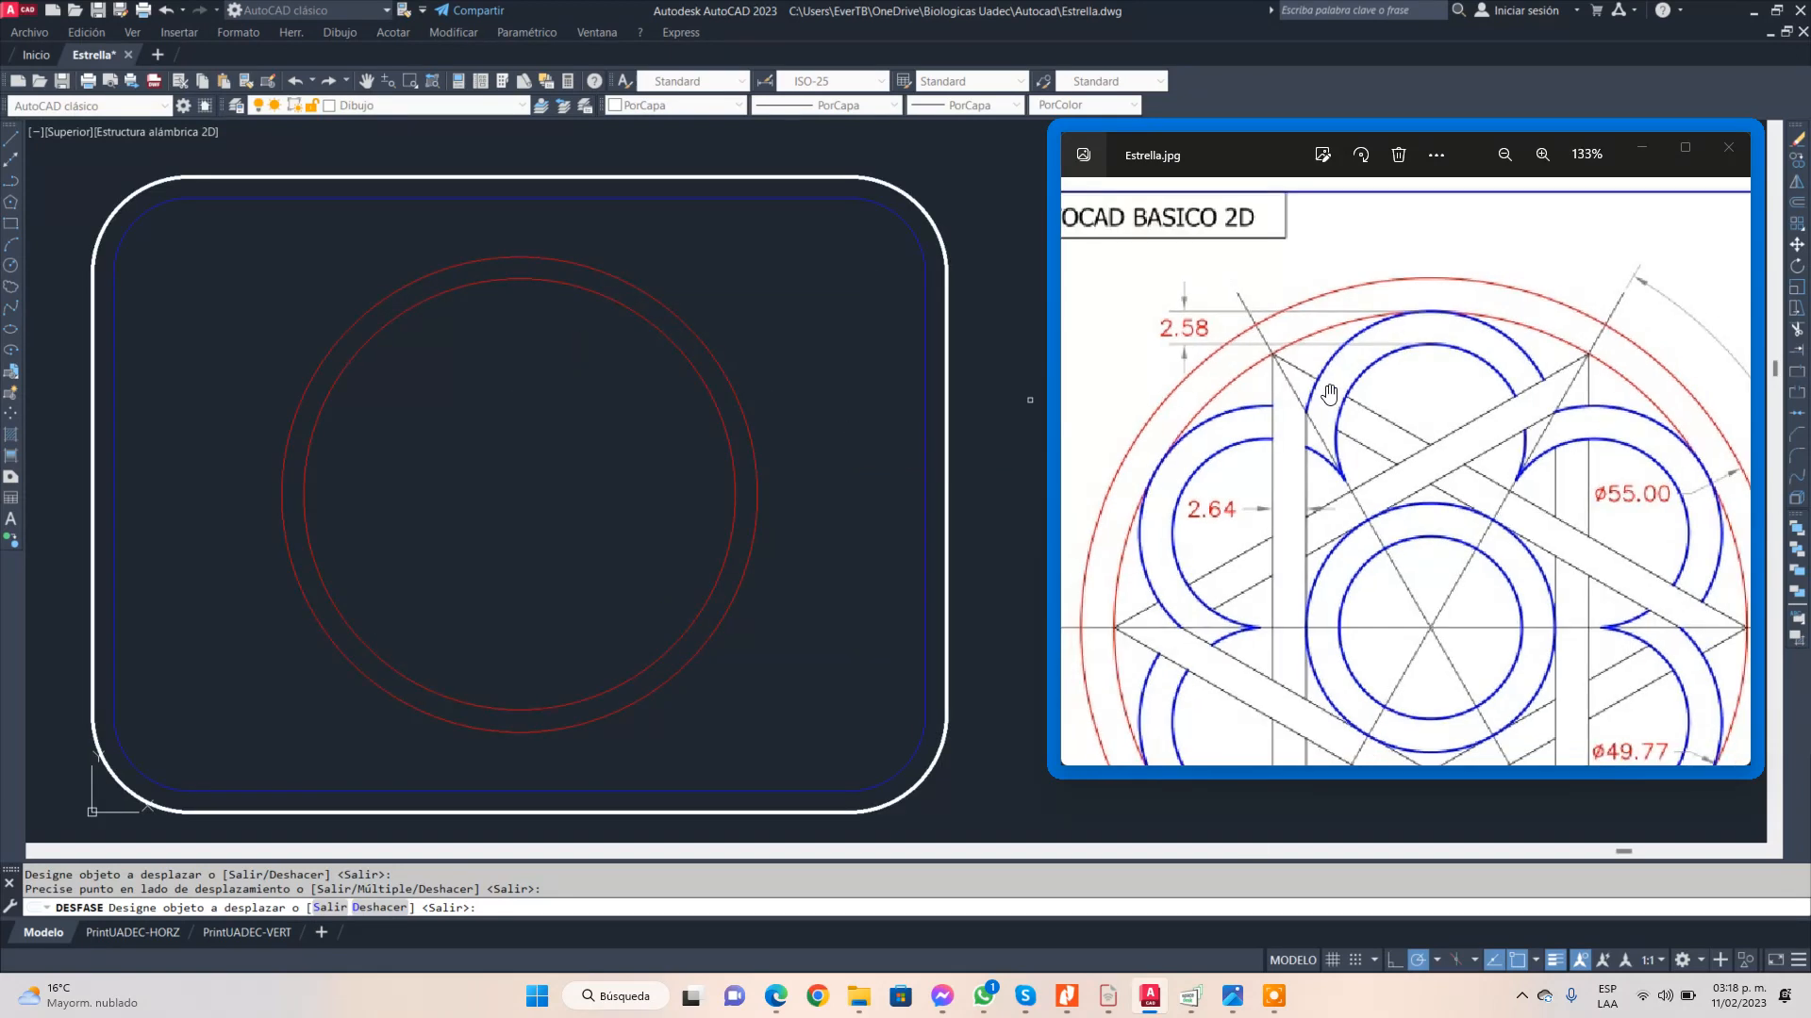
scroll(1329, 393, down, 2)
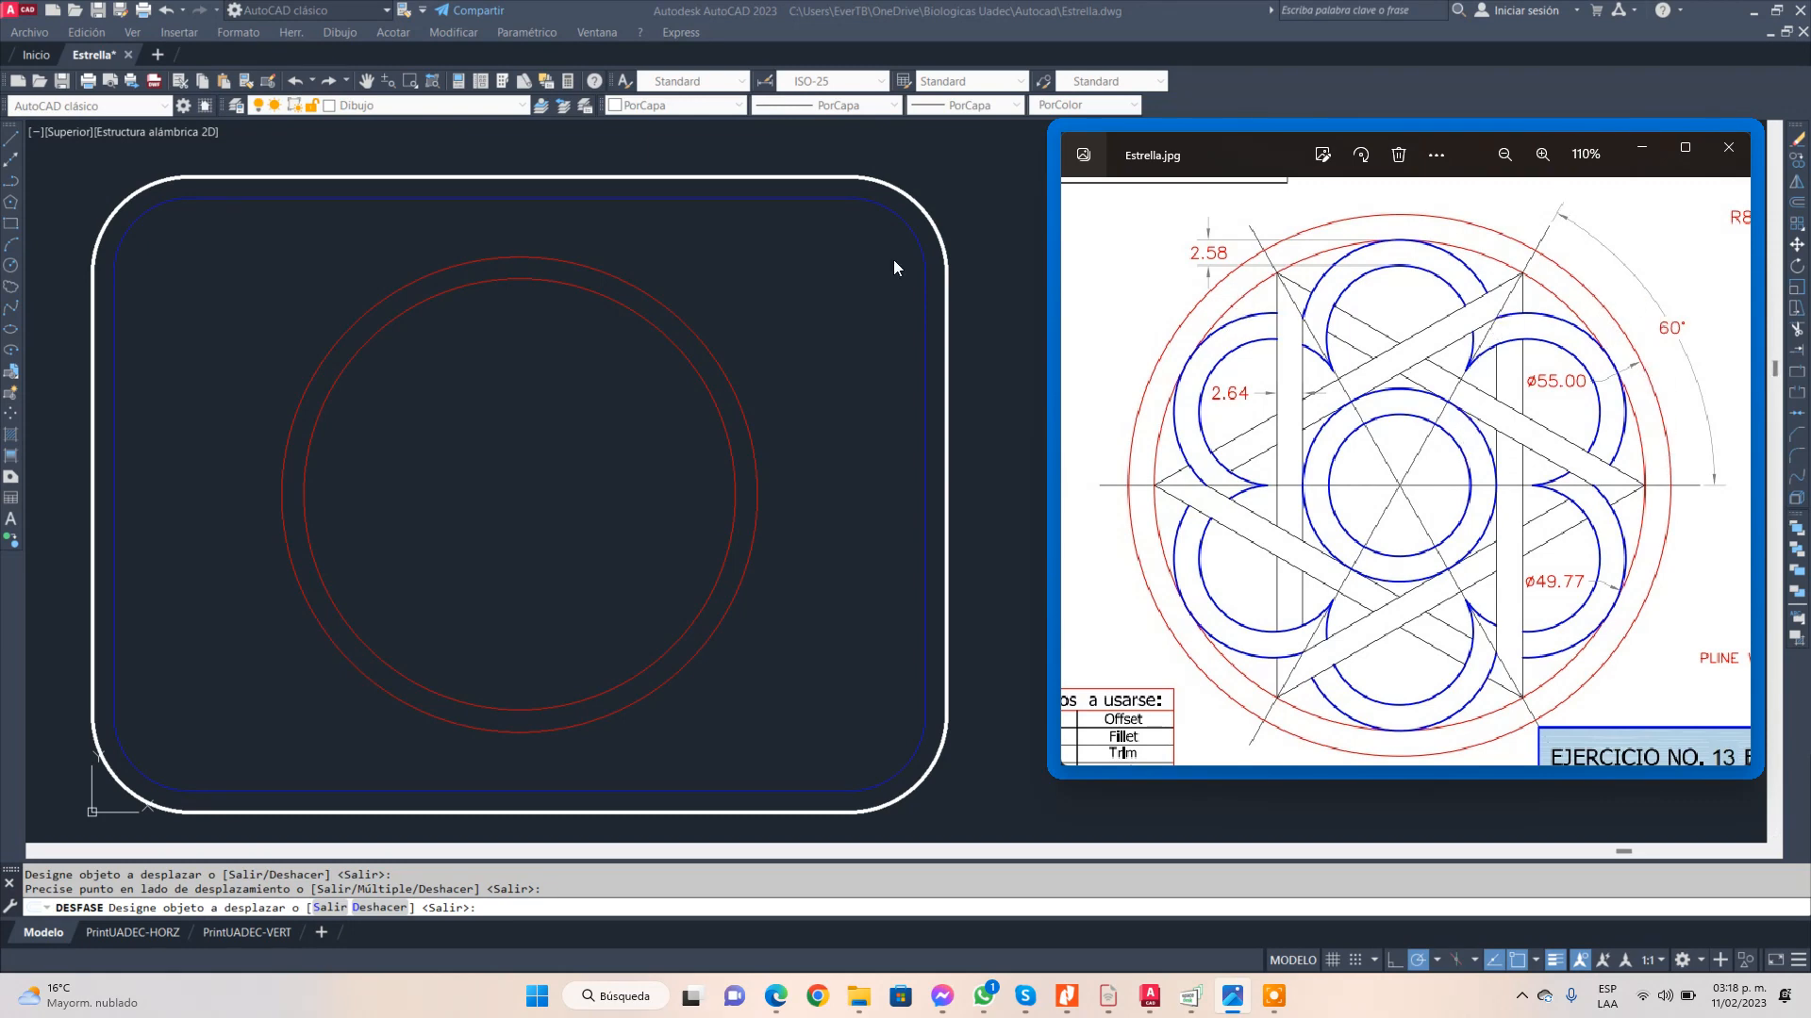
click(12, 148)
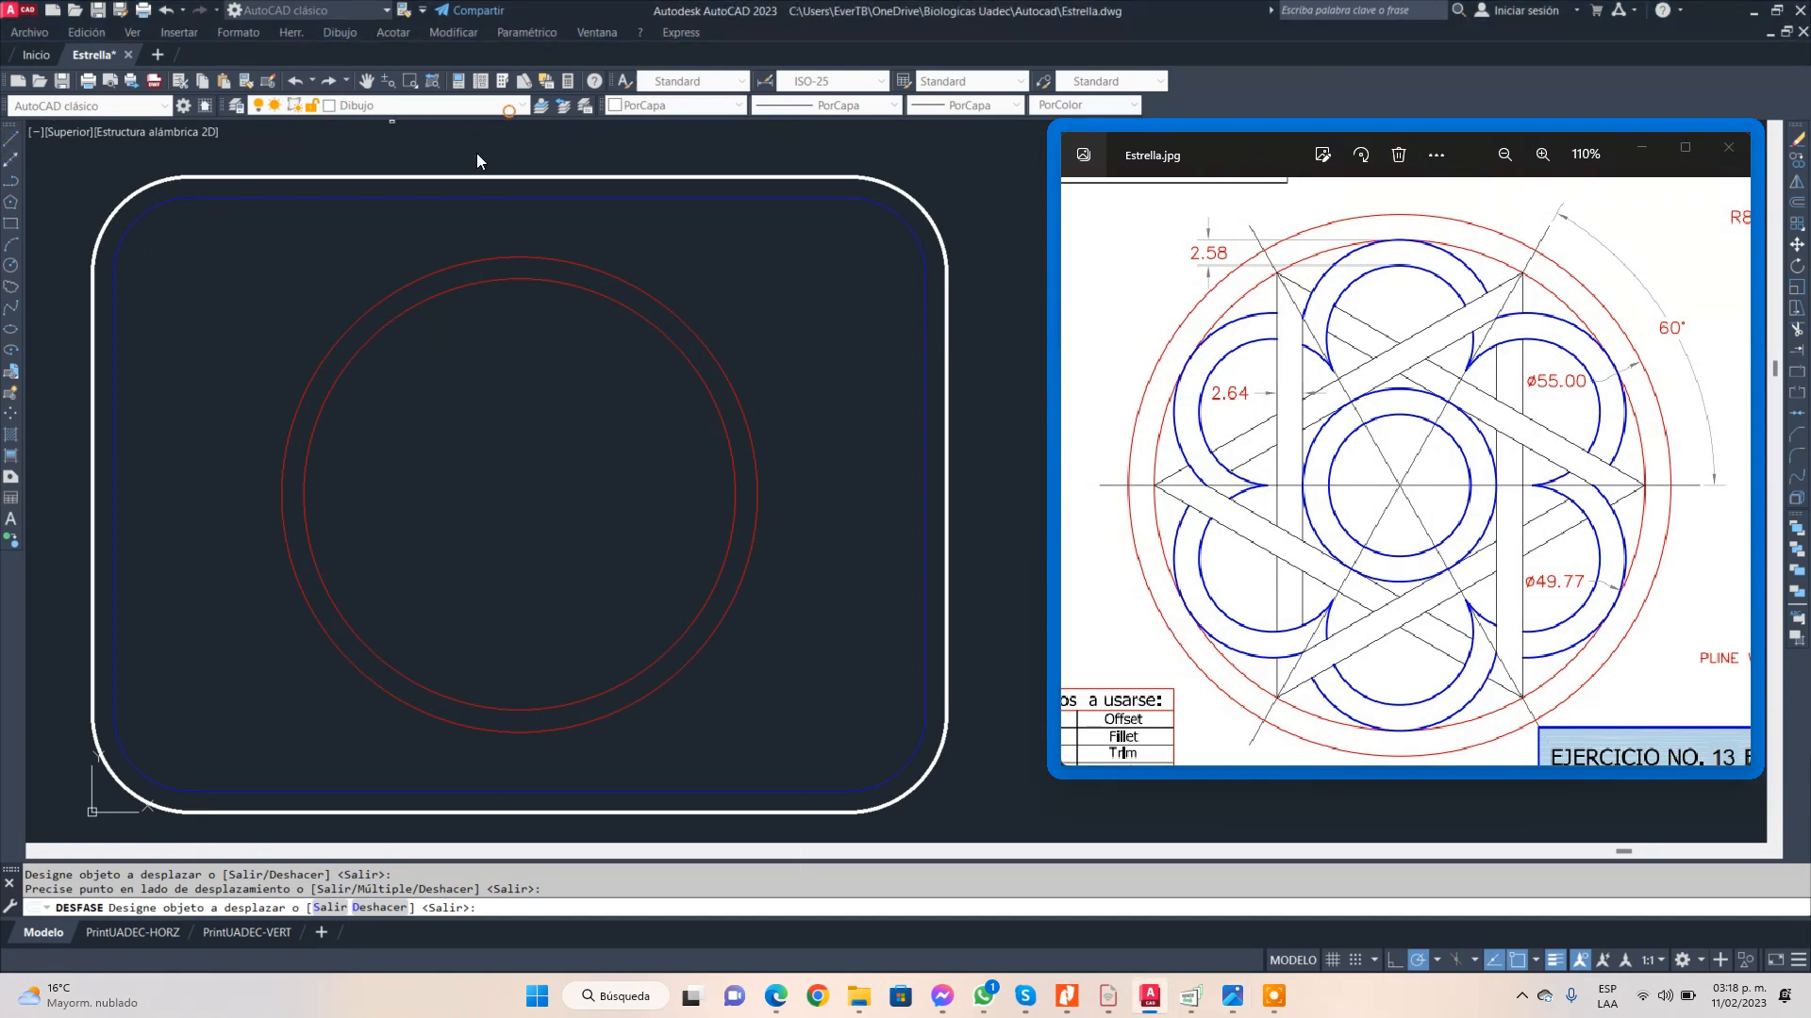
right_click(505, 113)
drag(524, 106, 514, 124)
key(Escape)
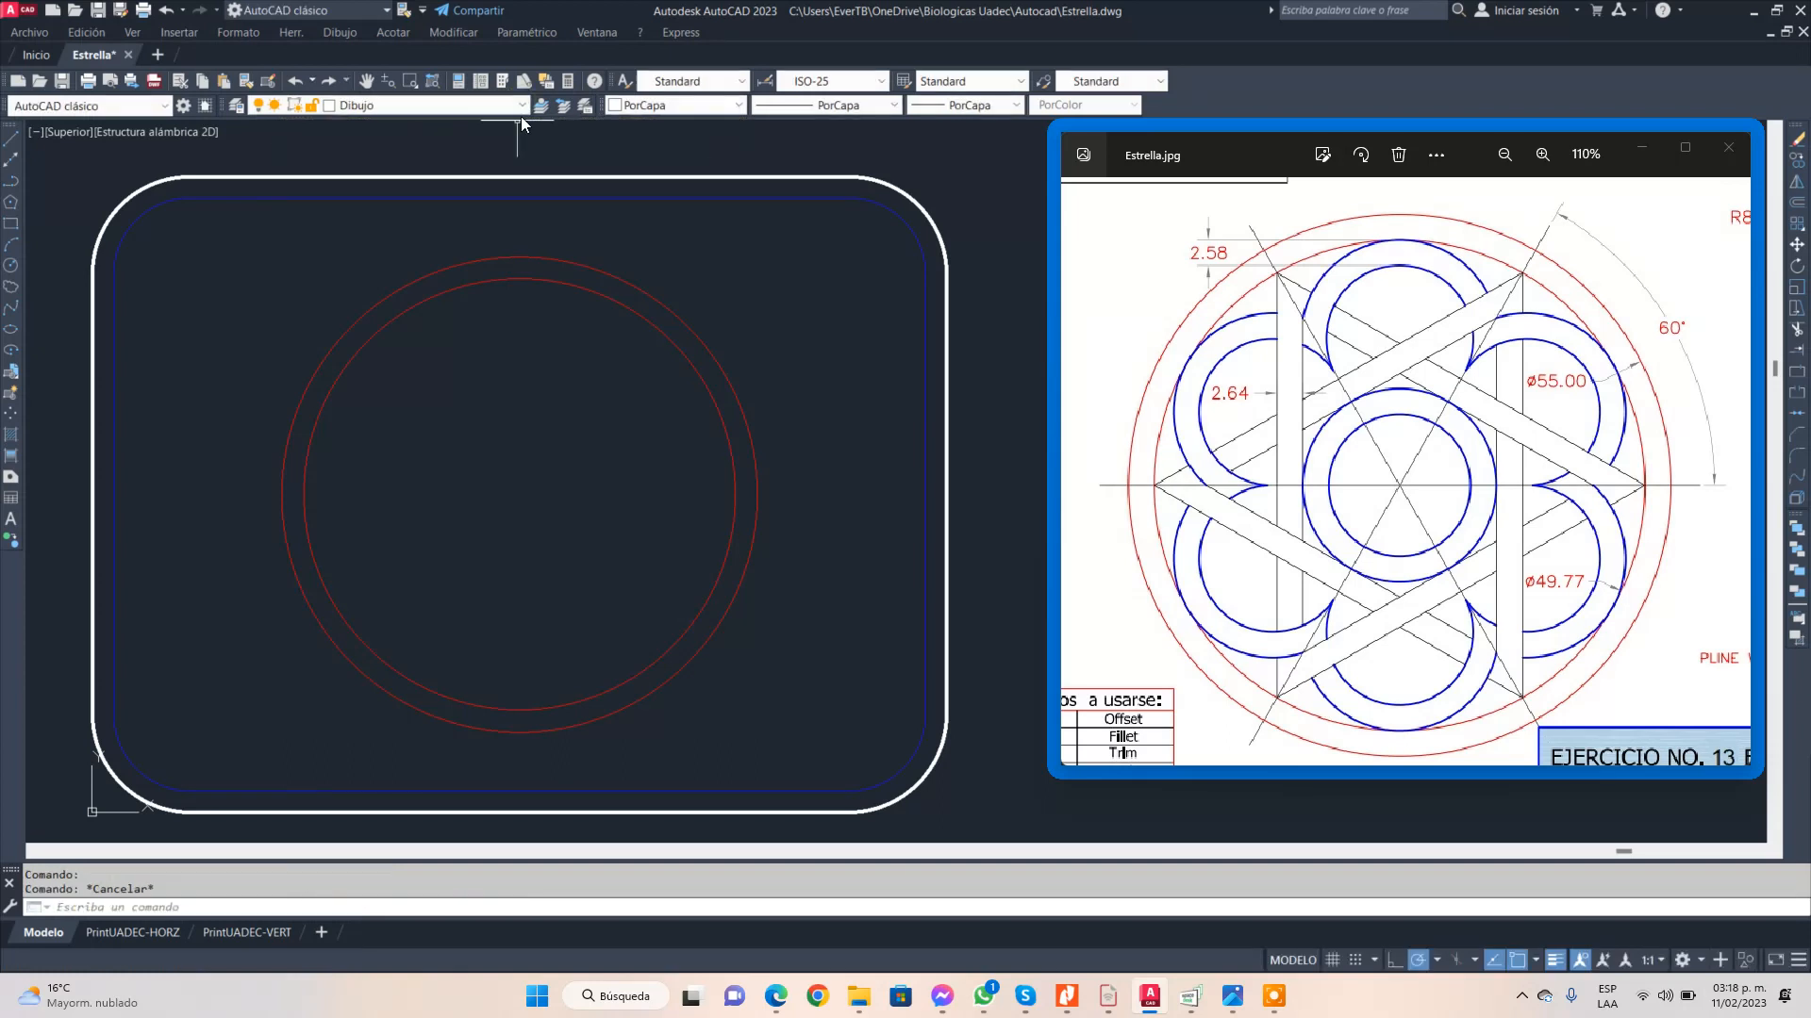
click(515, 104)
click(426, 118)
- Draw a horizontal line from the circles' center to the outer red circle's right quadrant
click(16, 140)
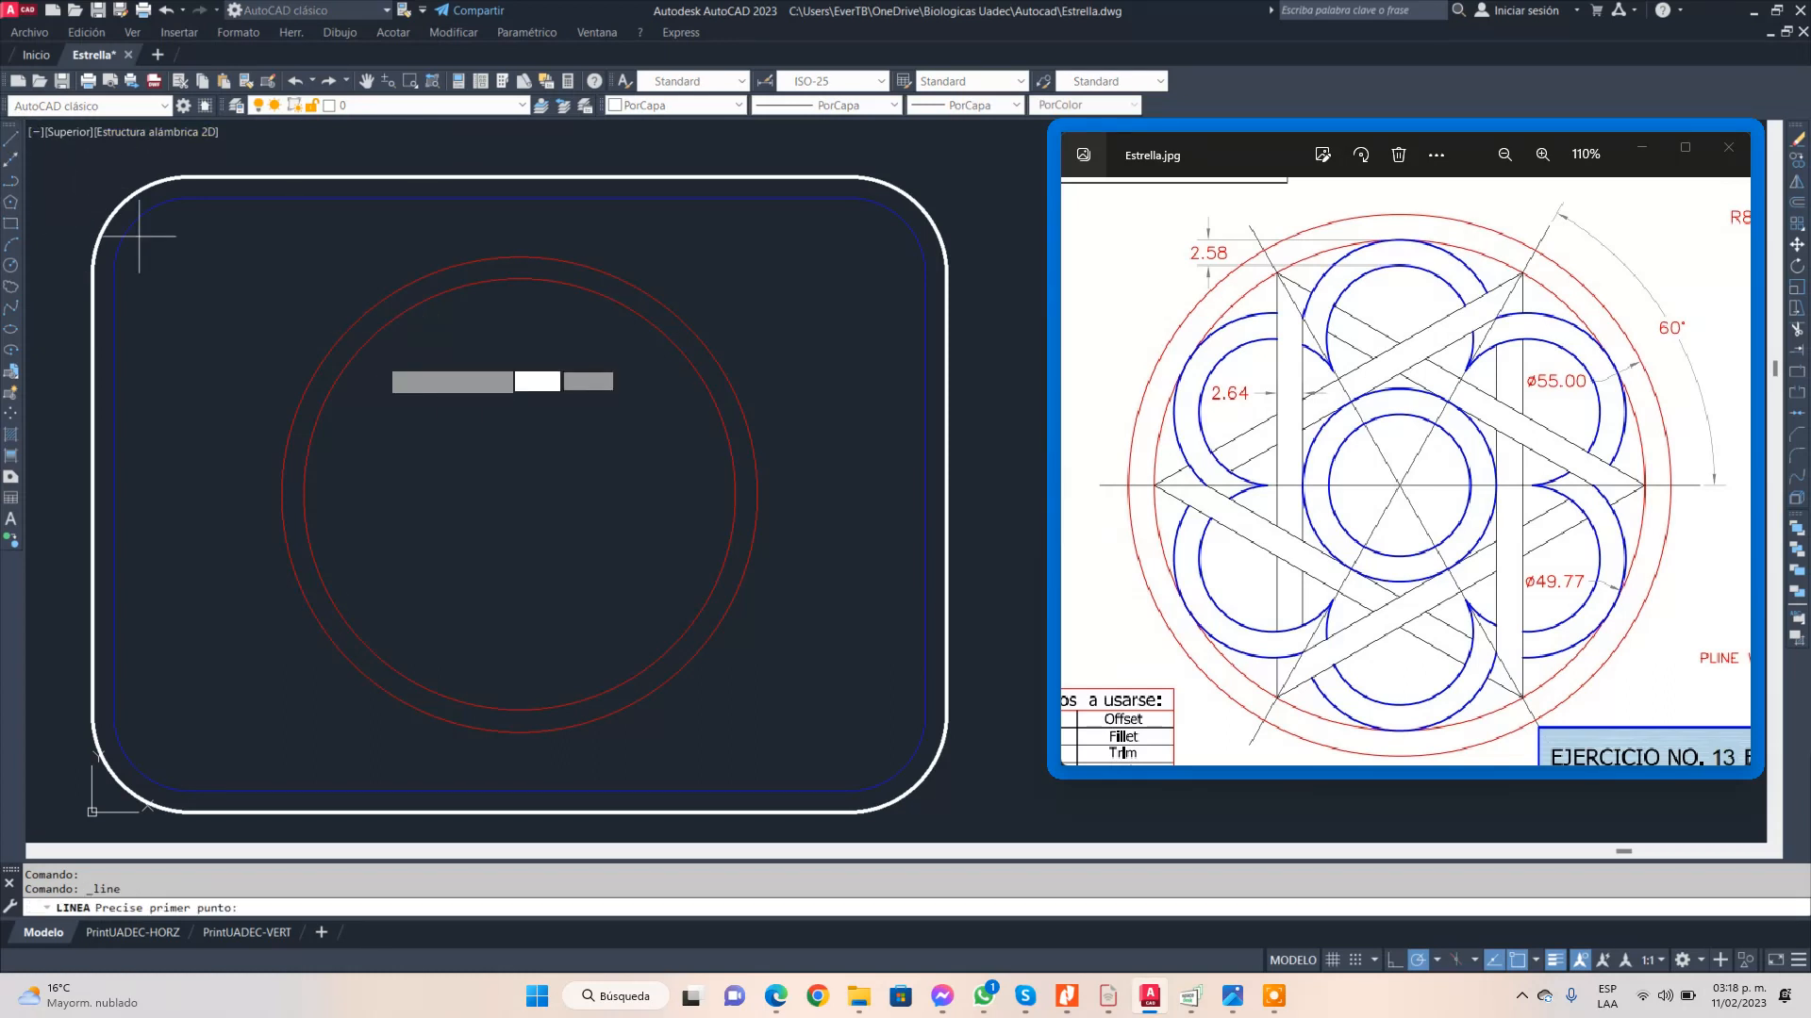
click(519, 494)
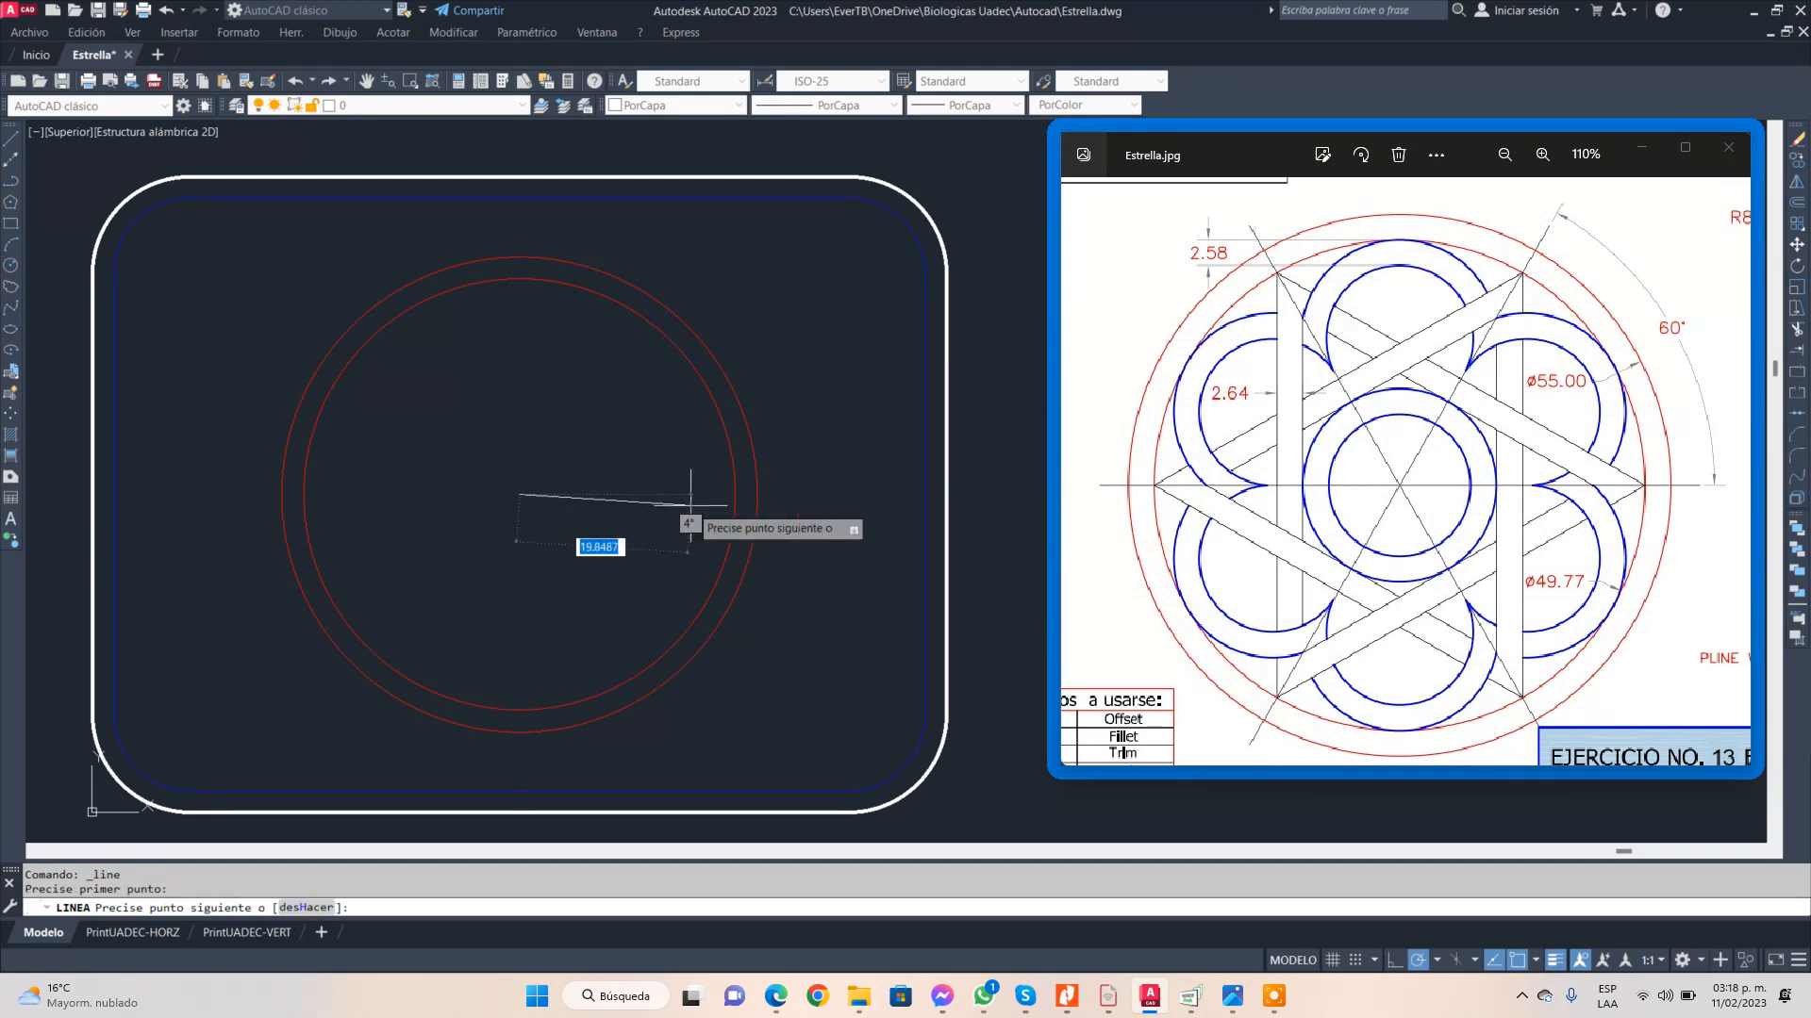
click(757, 493)
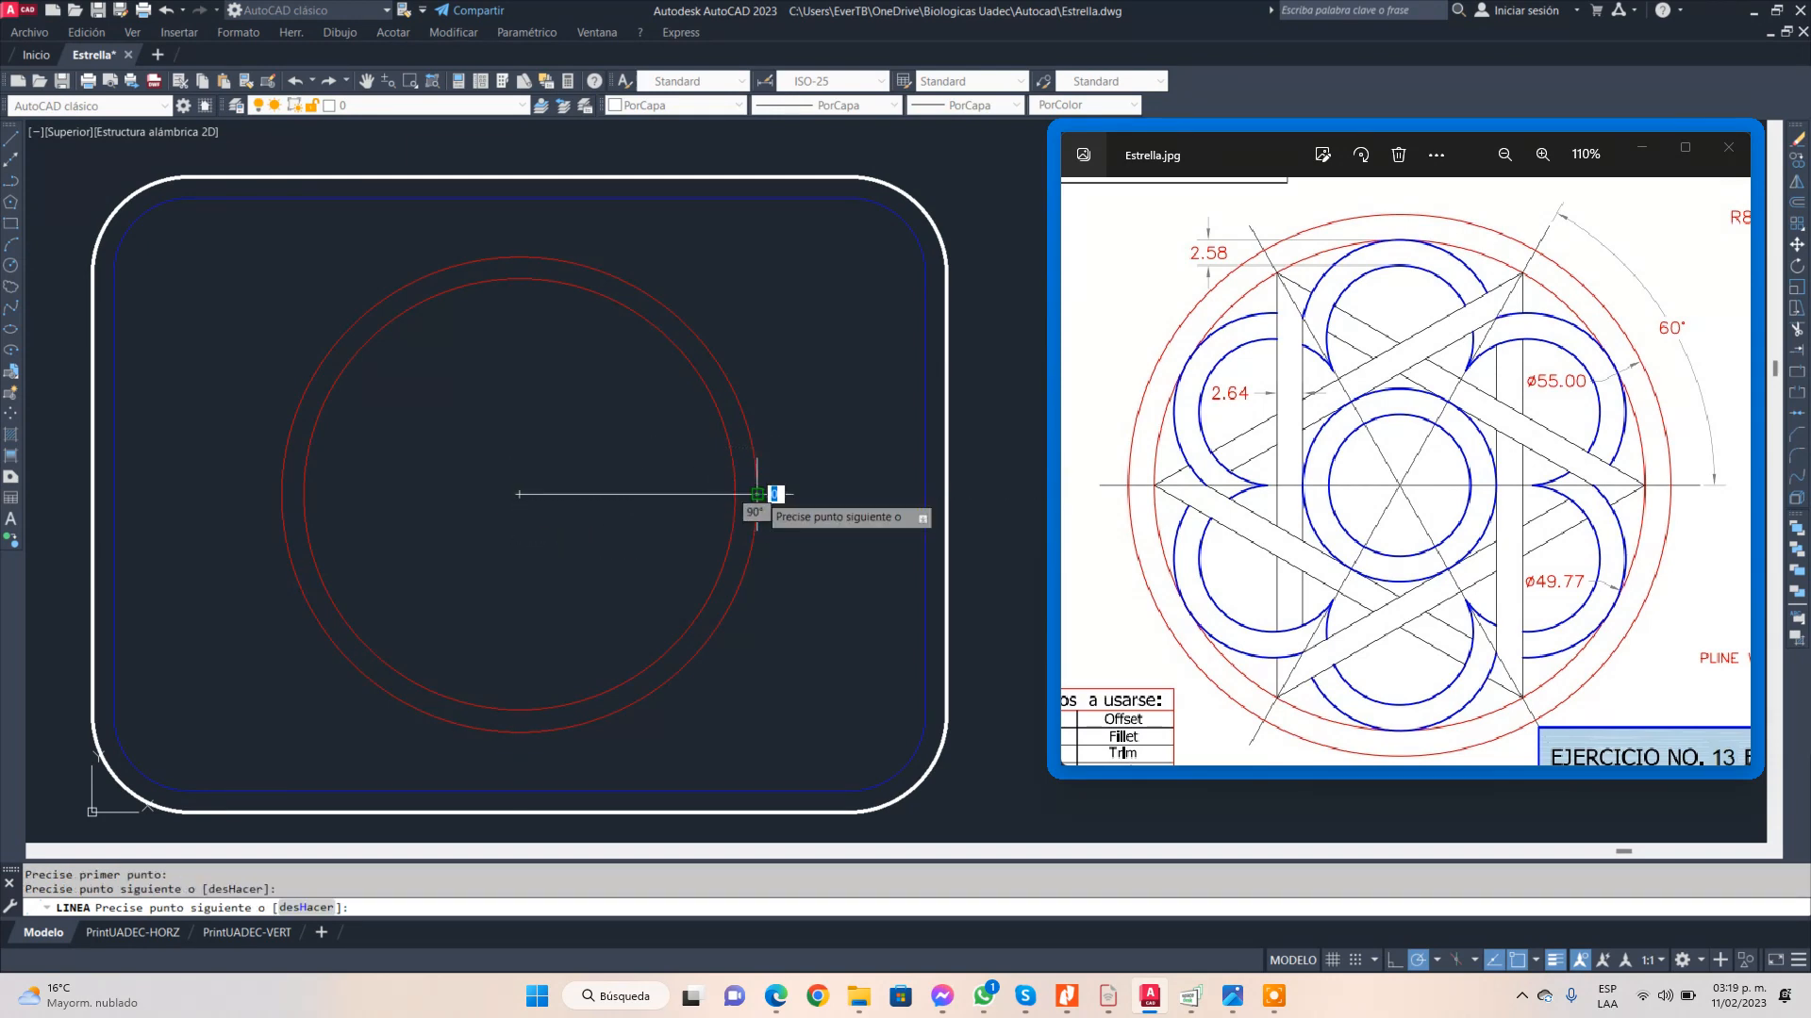
key(Return)
key(Return)
key(Return)
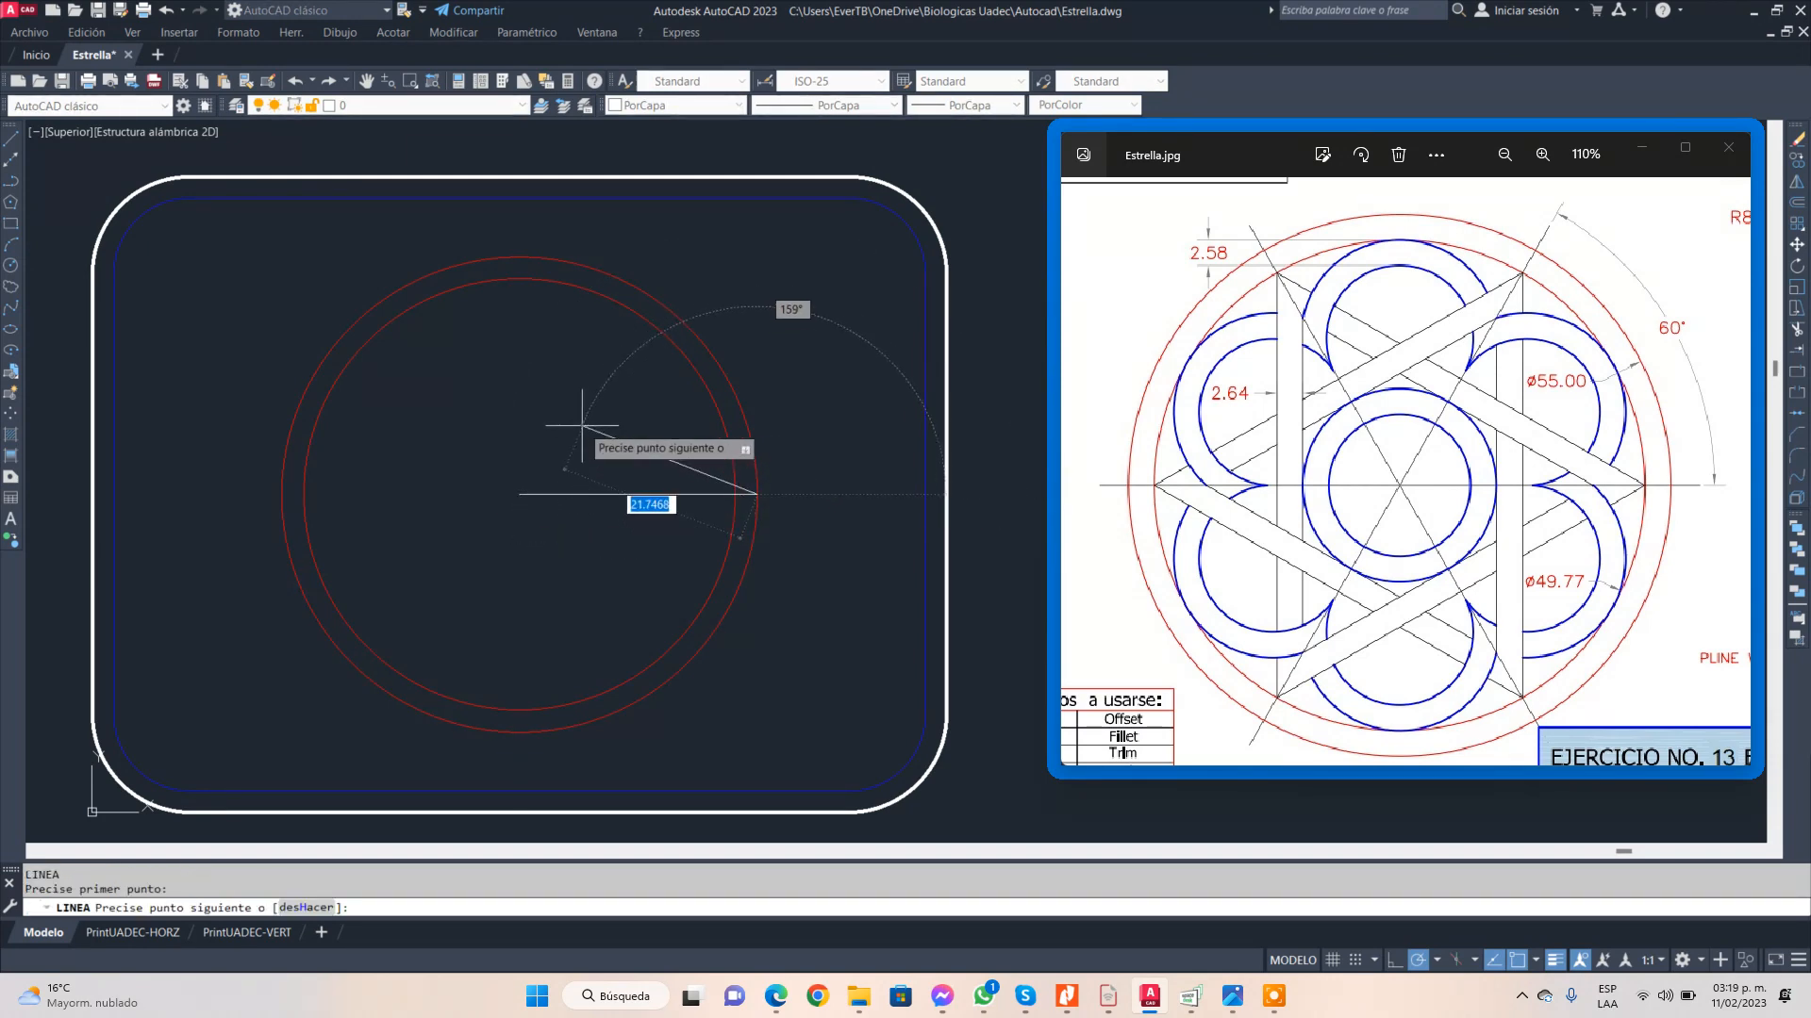
key(Return)
- Draw a horizontal line from the circles' center to the outer red circle's left quadrant
right_click(402, 353)
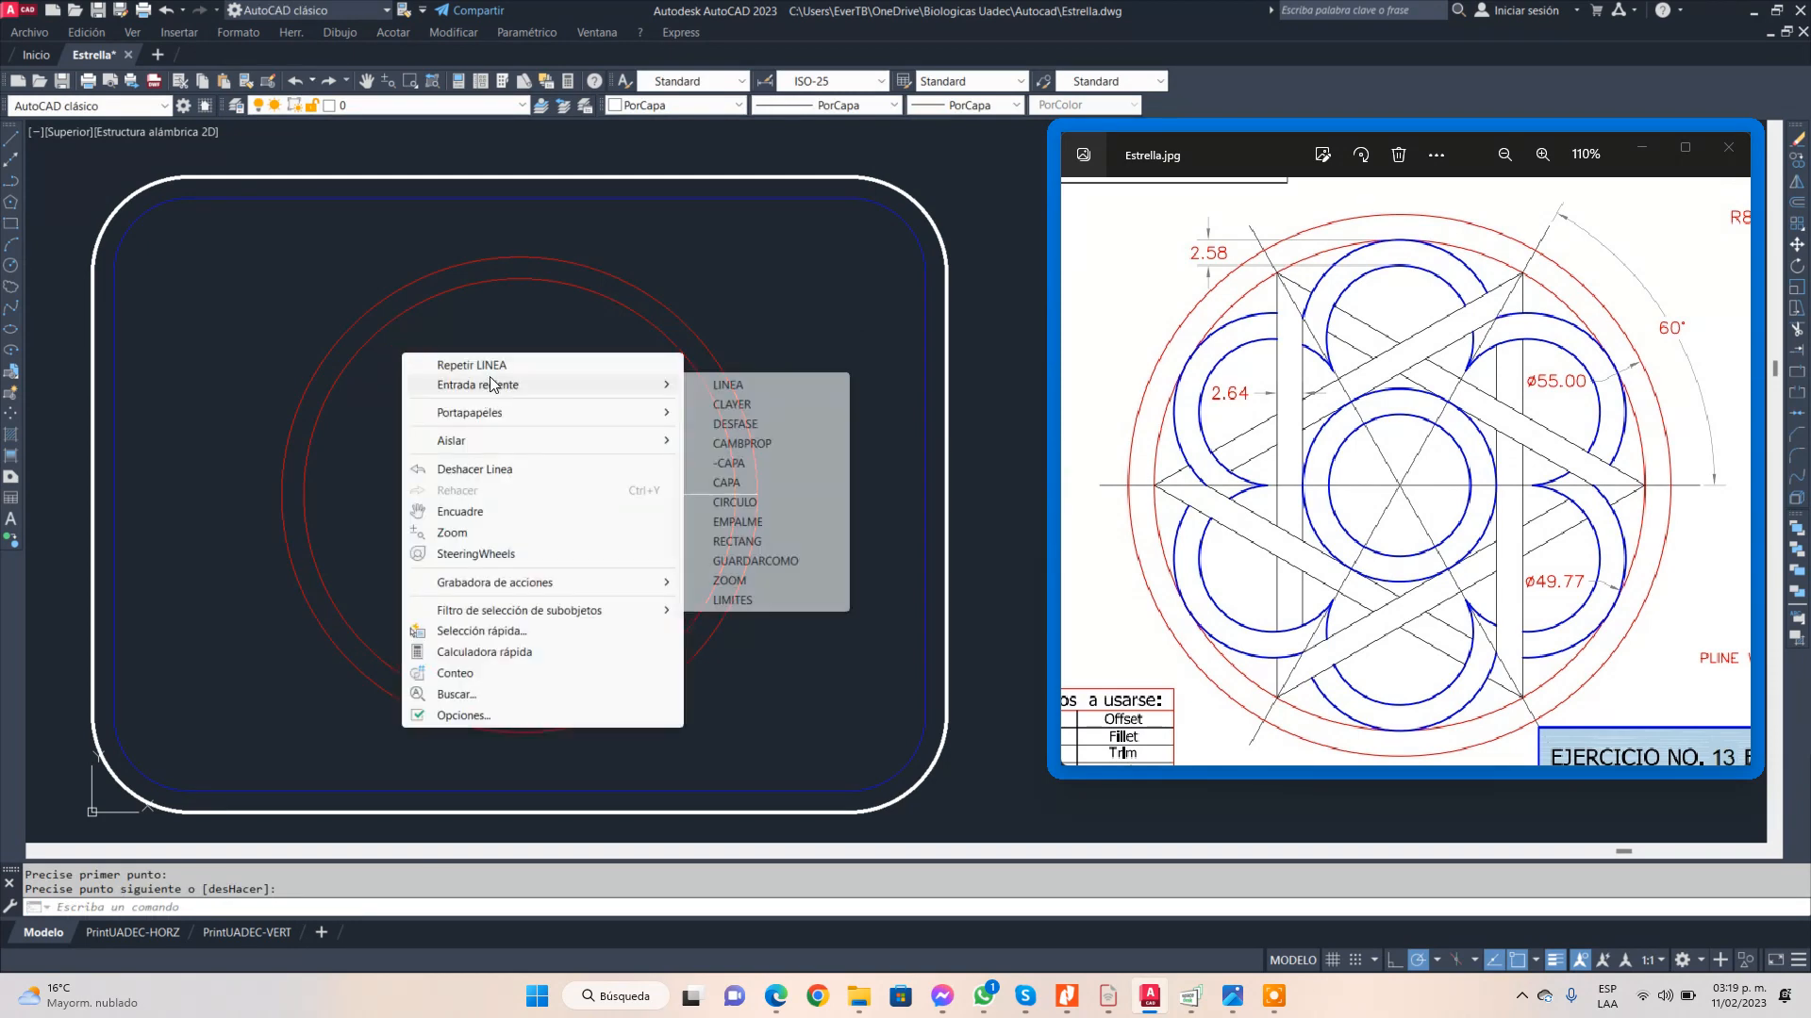
click(491, 368)
click(518, 493)
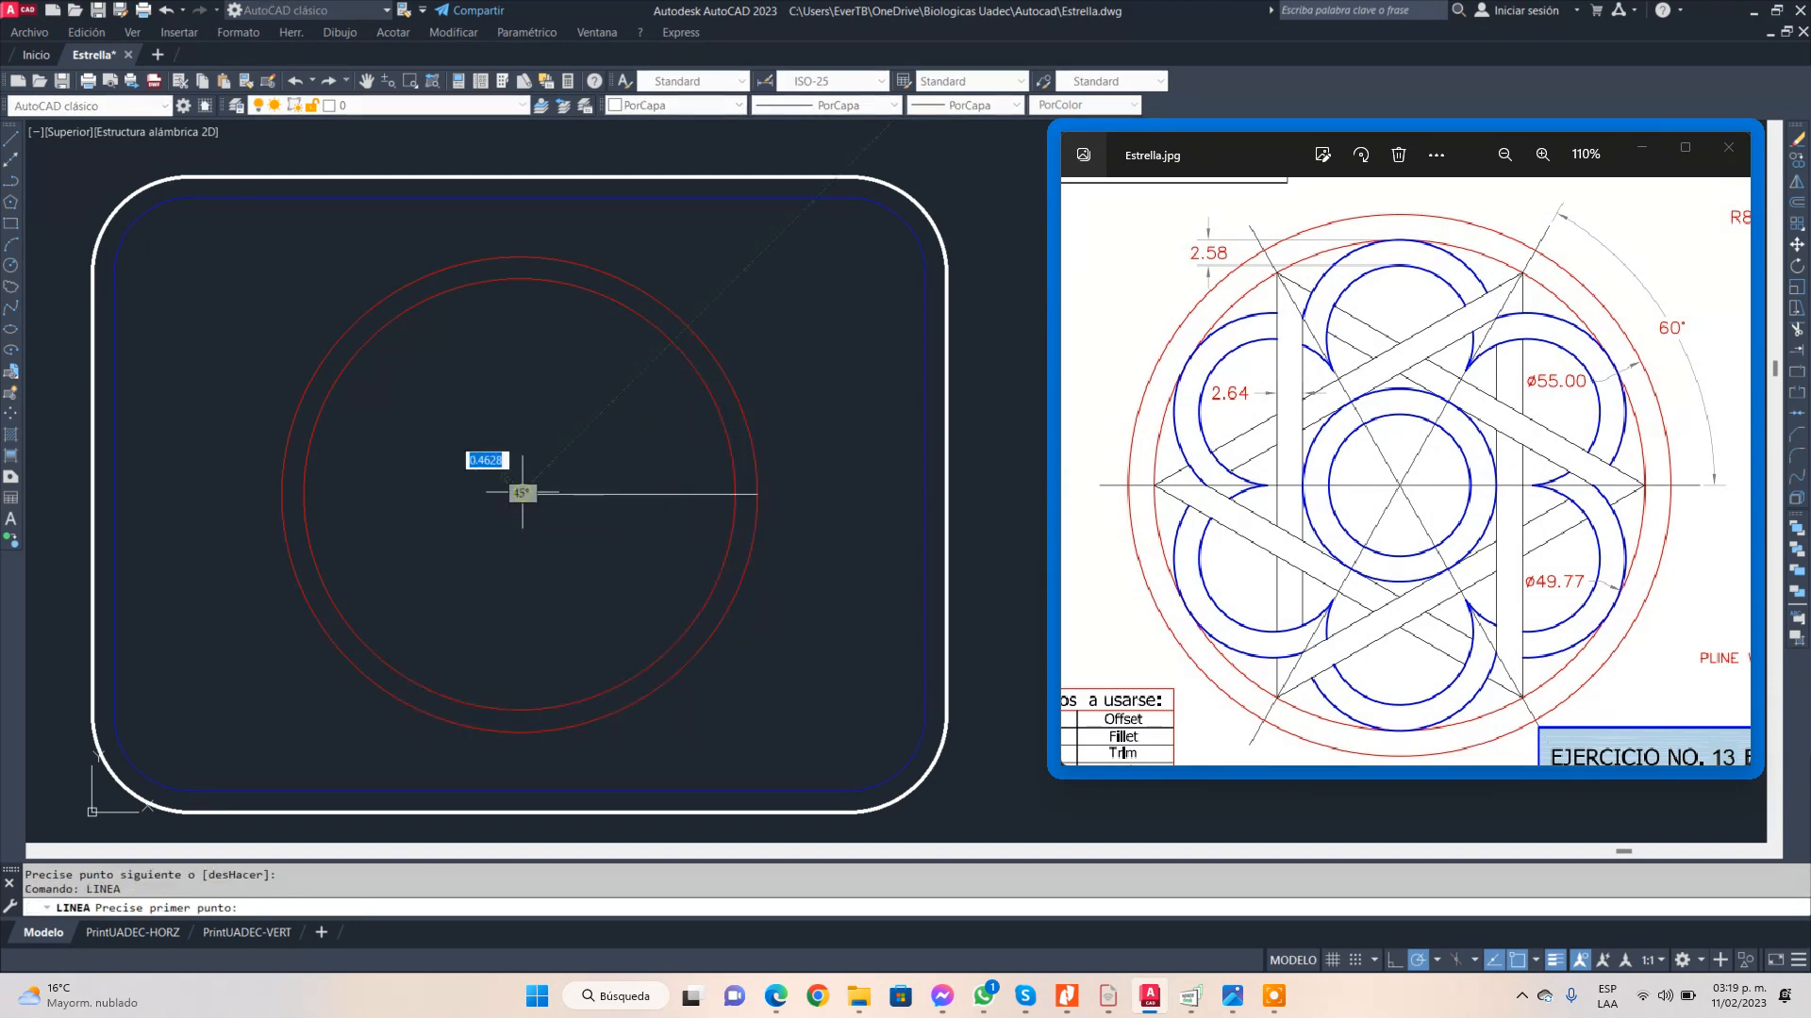
click(281, 493)
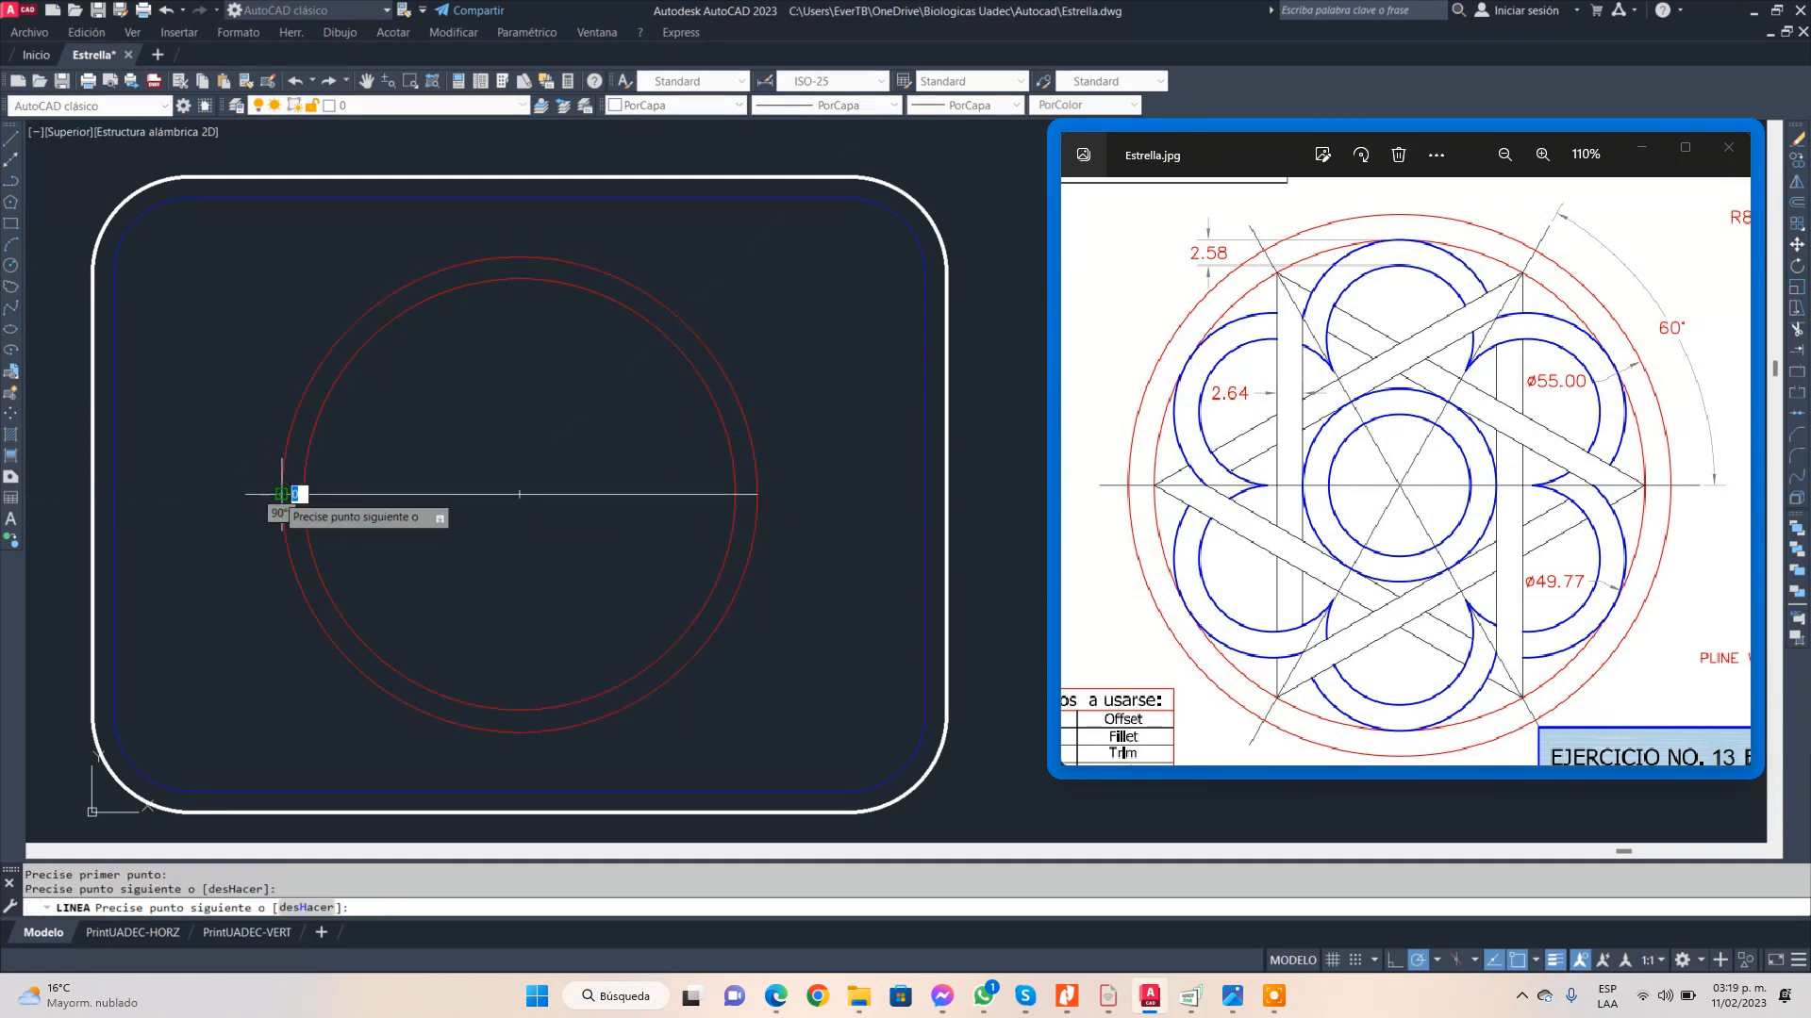
key(Return)
key(Return)
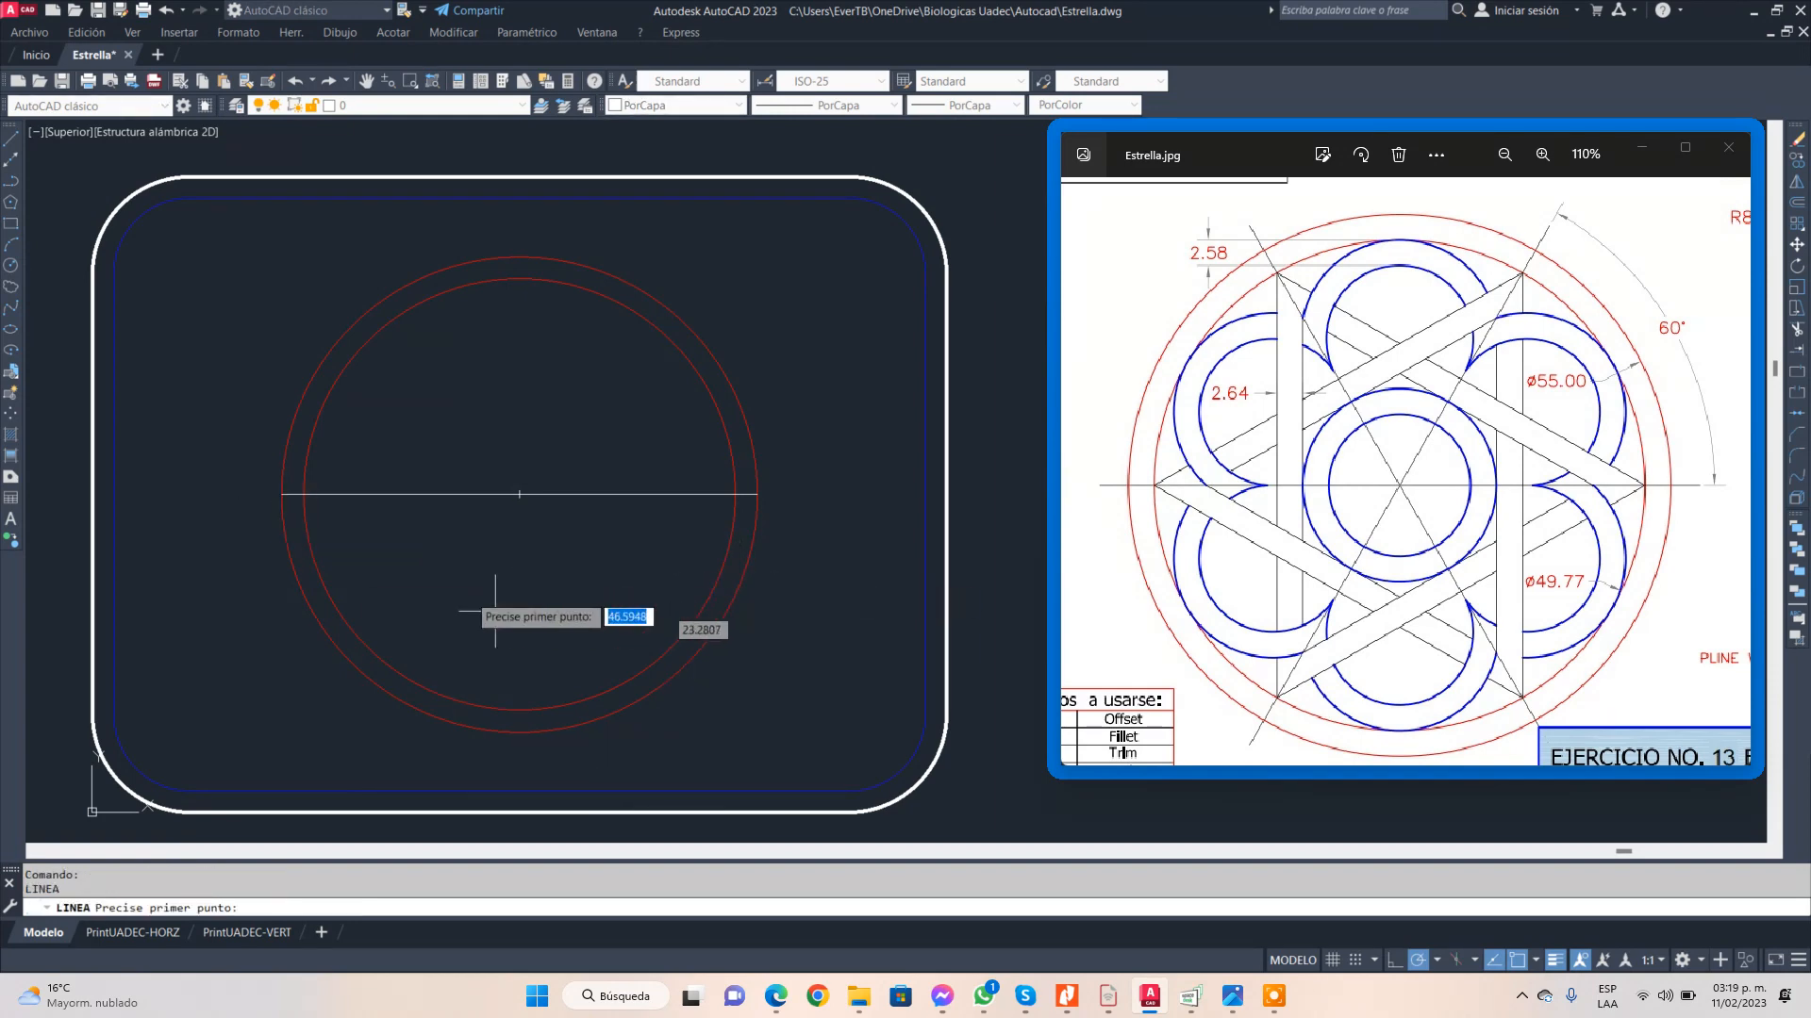
- Change the color of layer 0 to gray 251 in the layer properties
click(232, 106)
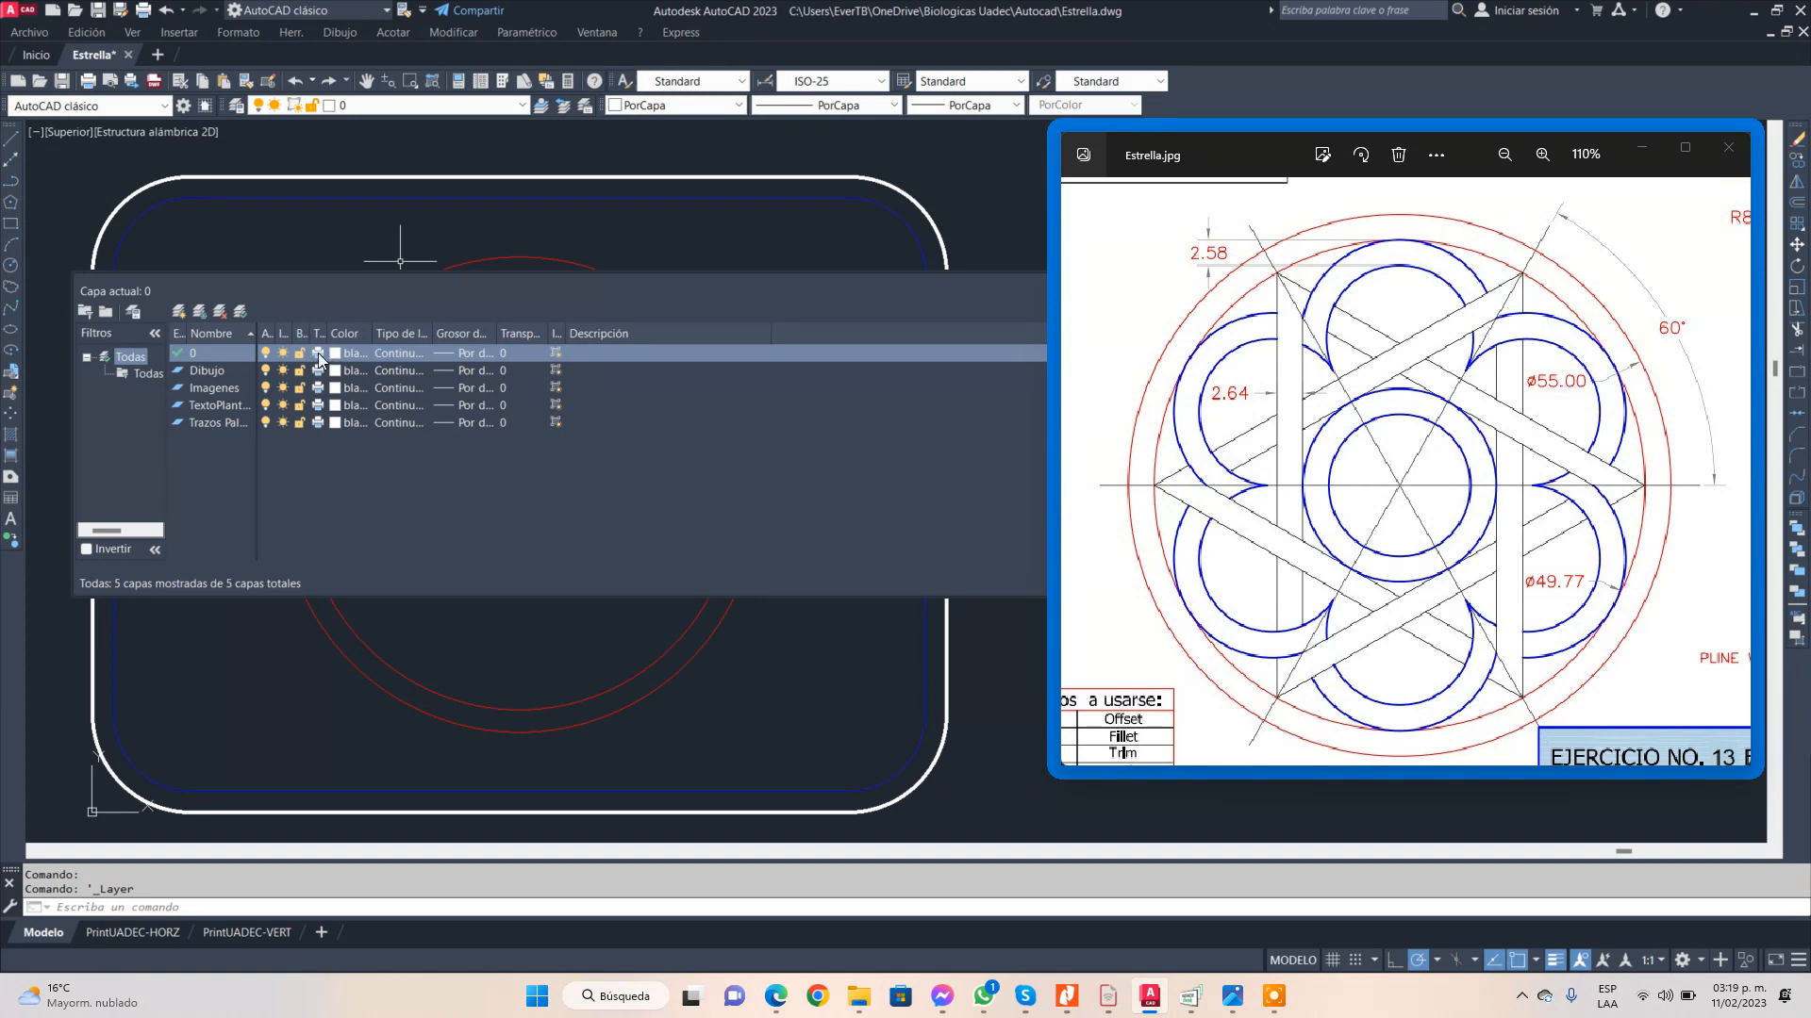
click(341, 352)
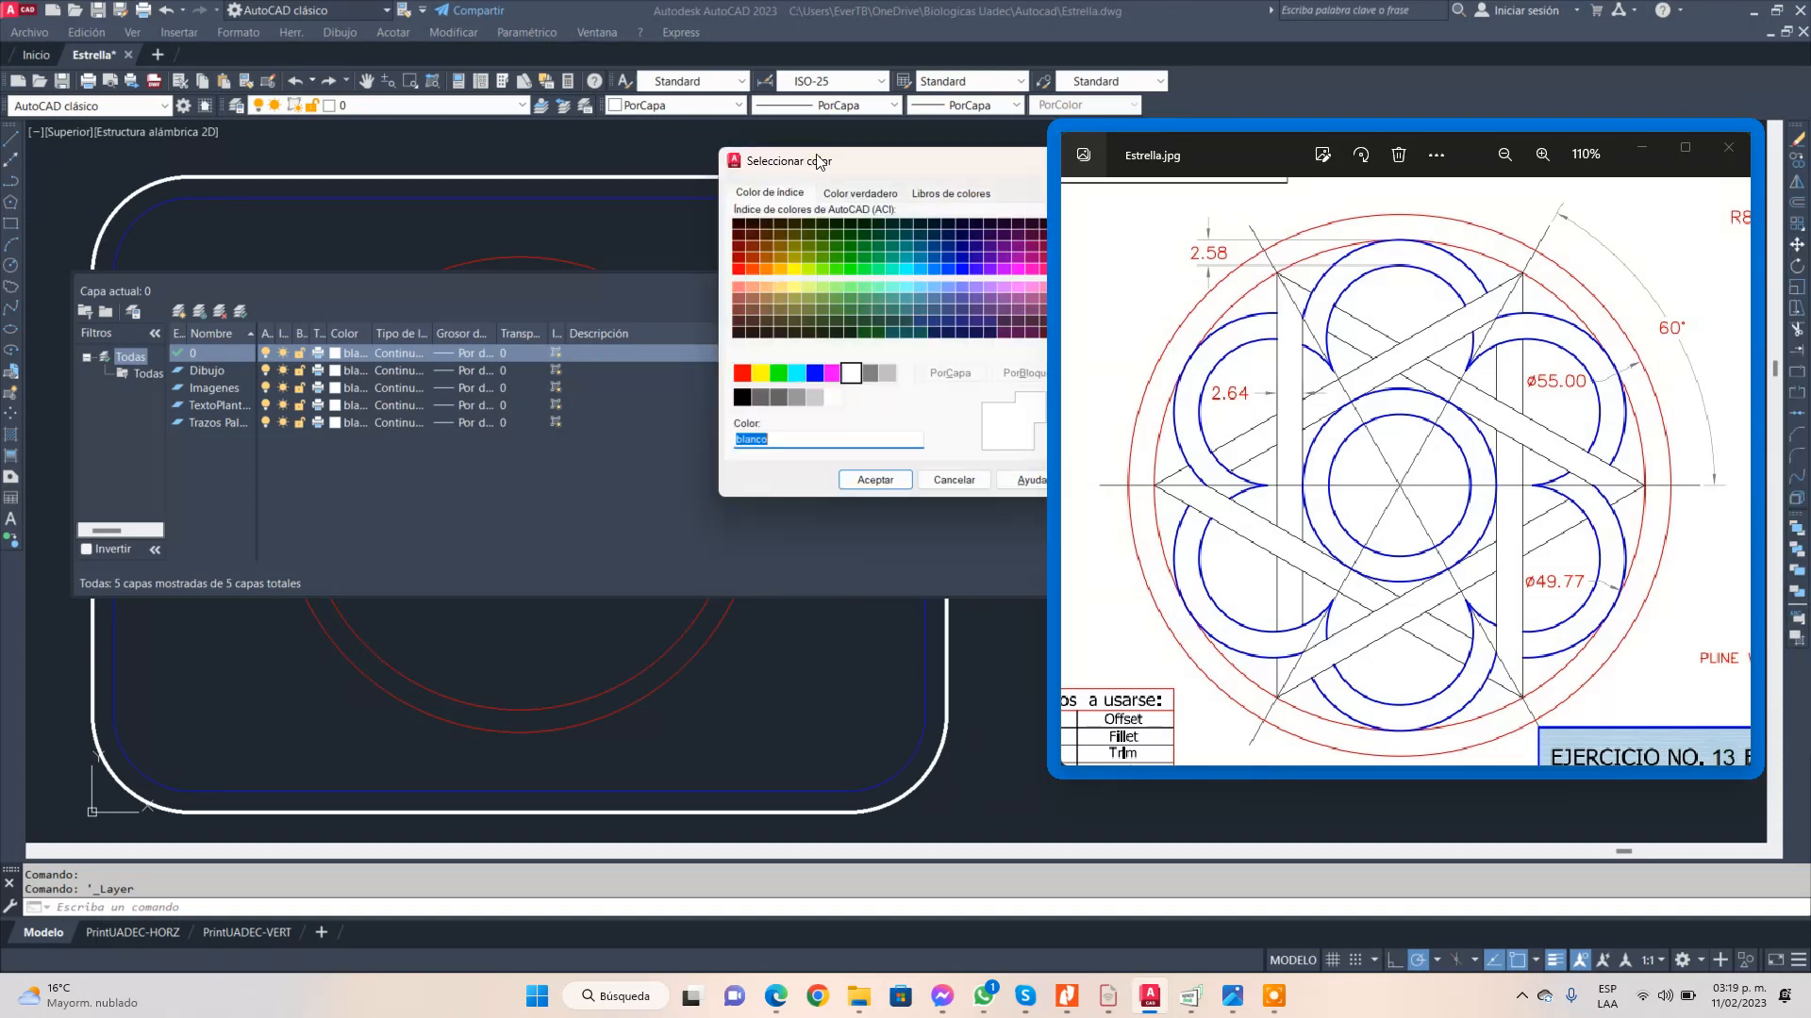
drag(881, 157, 597, 219)
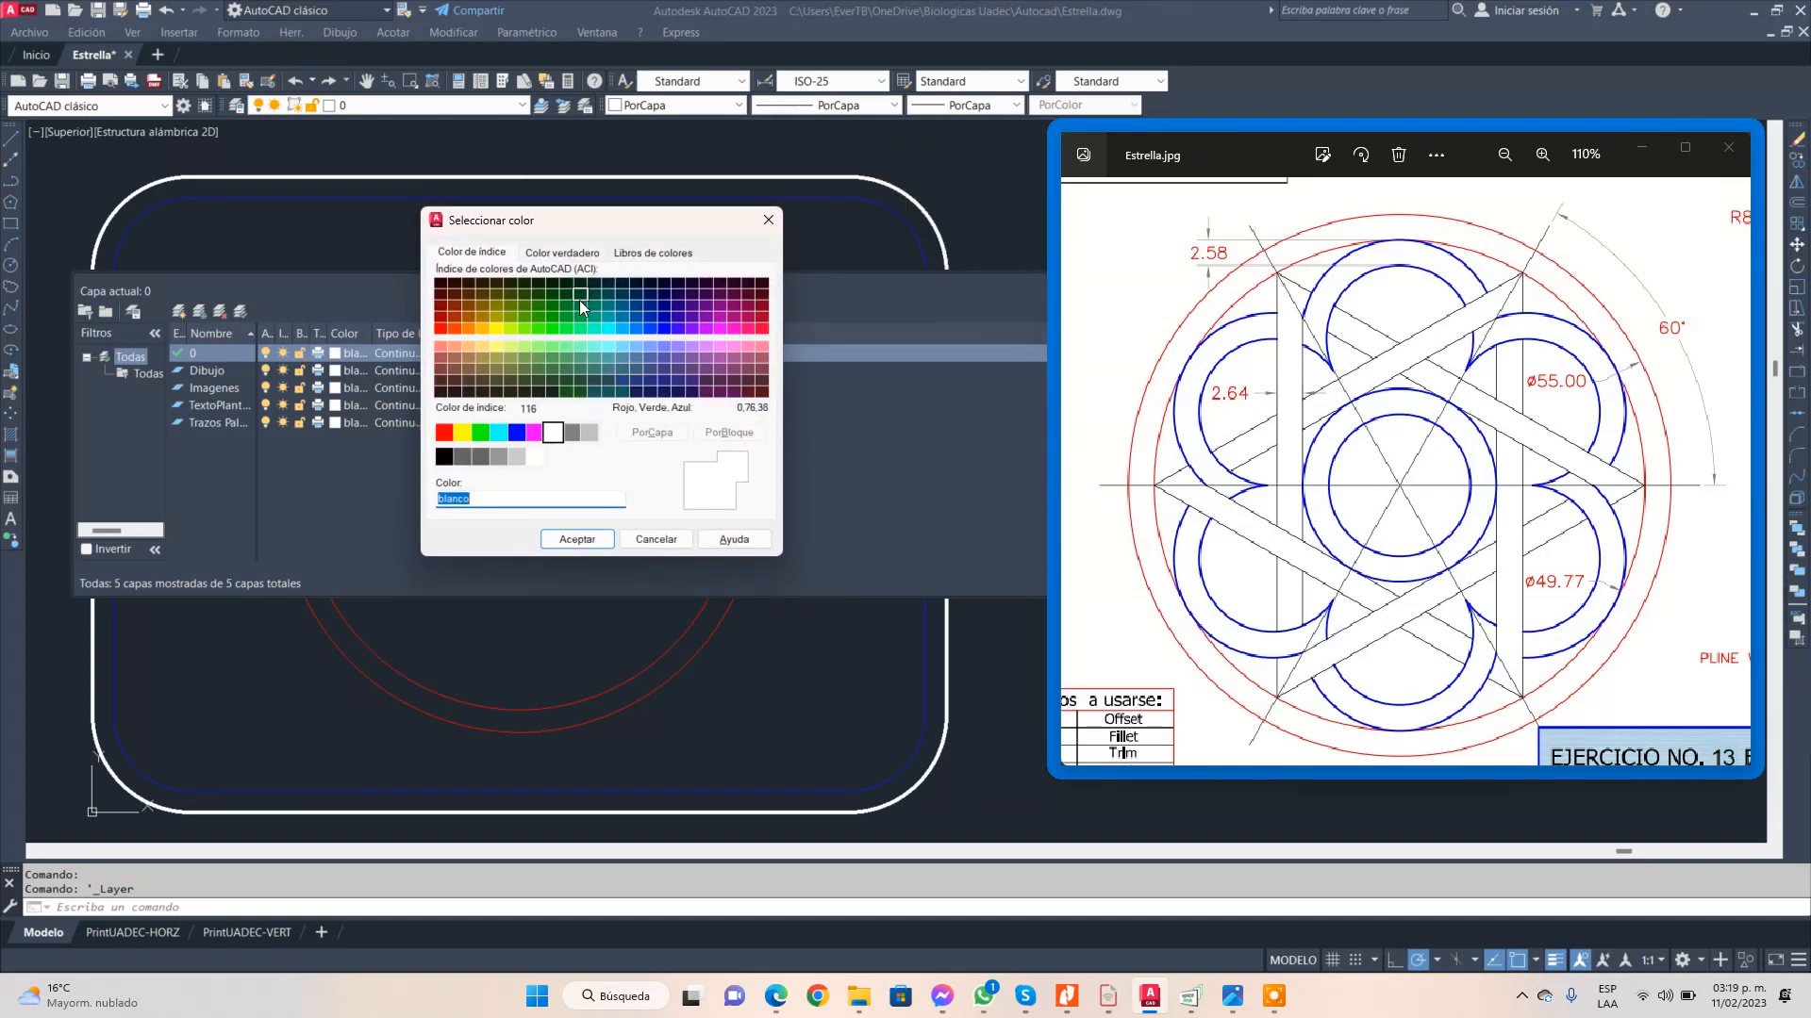
click(462, 456)
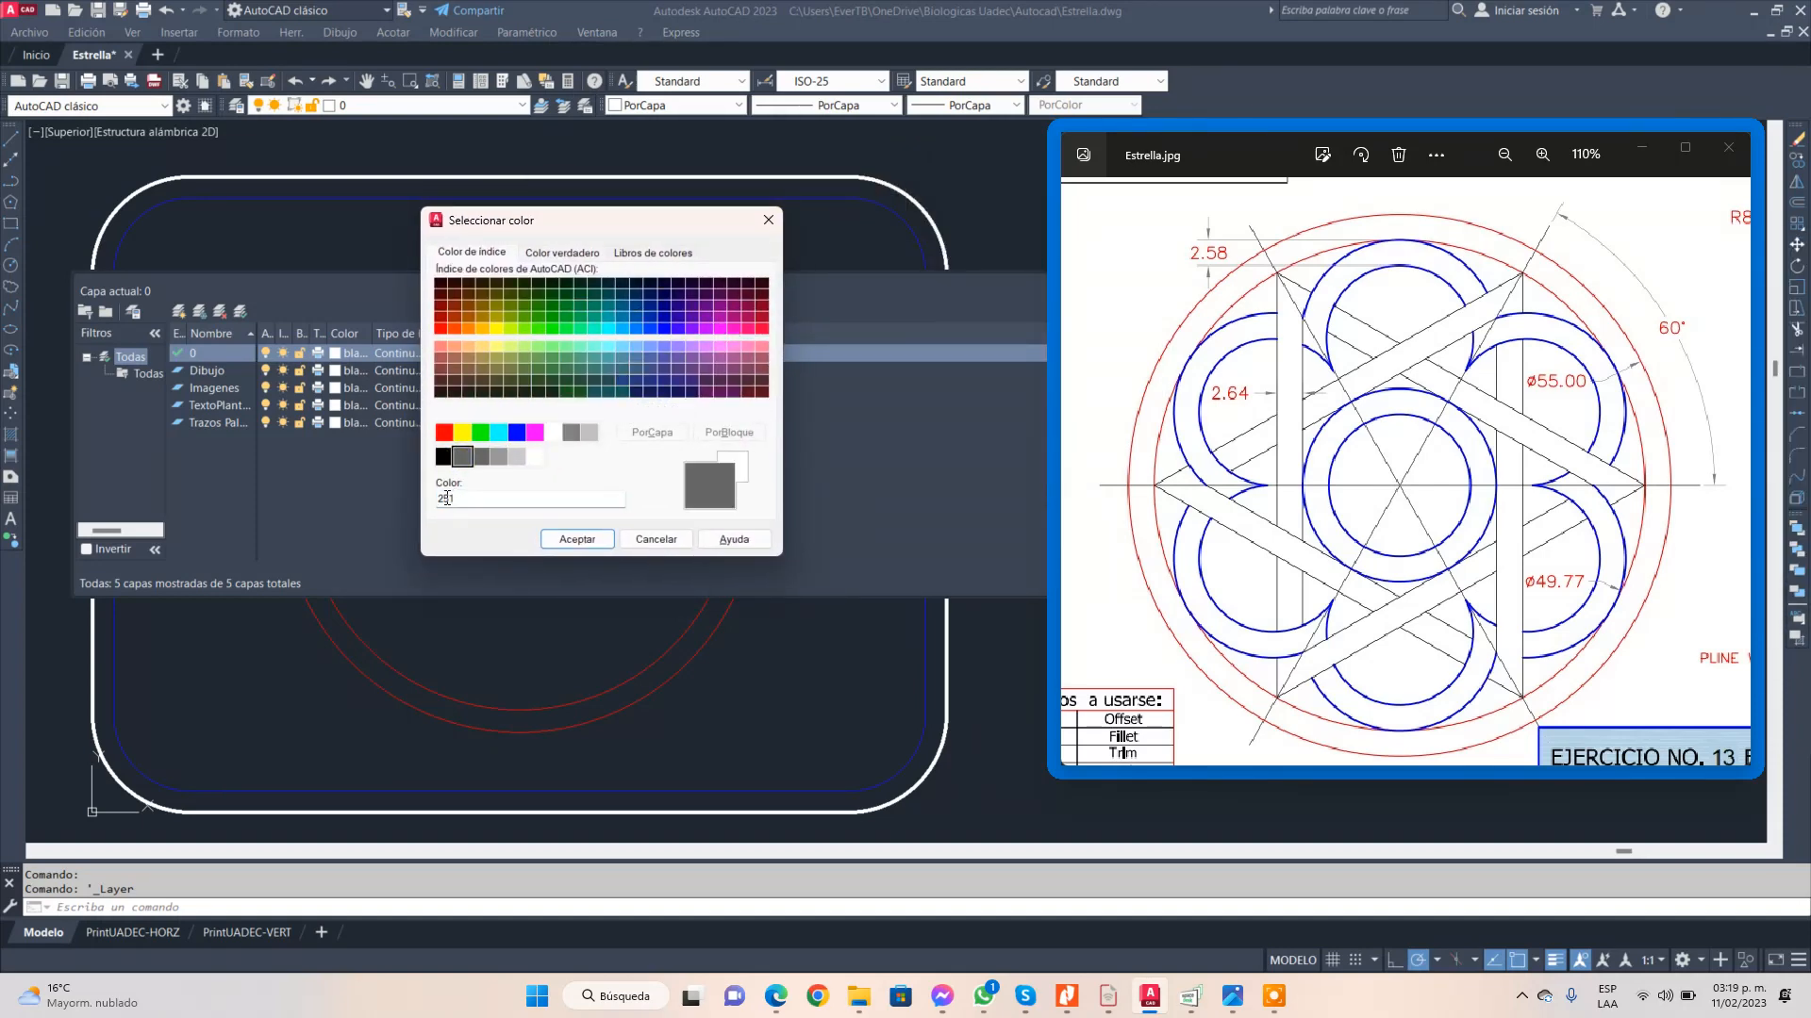
click(552, 540)
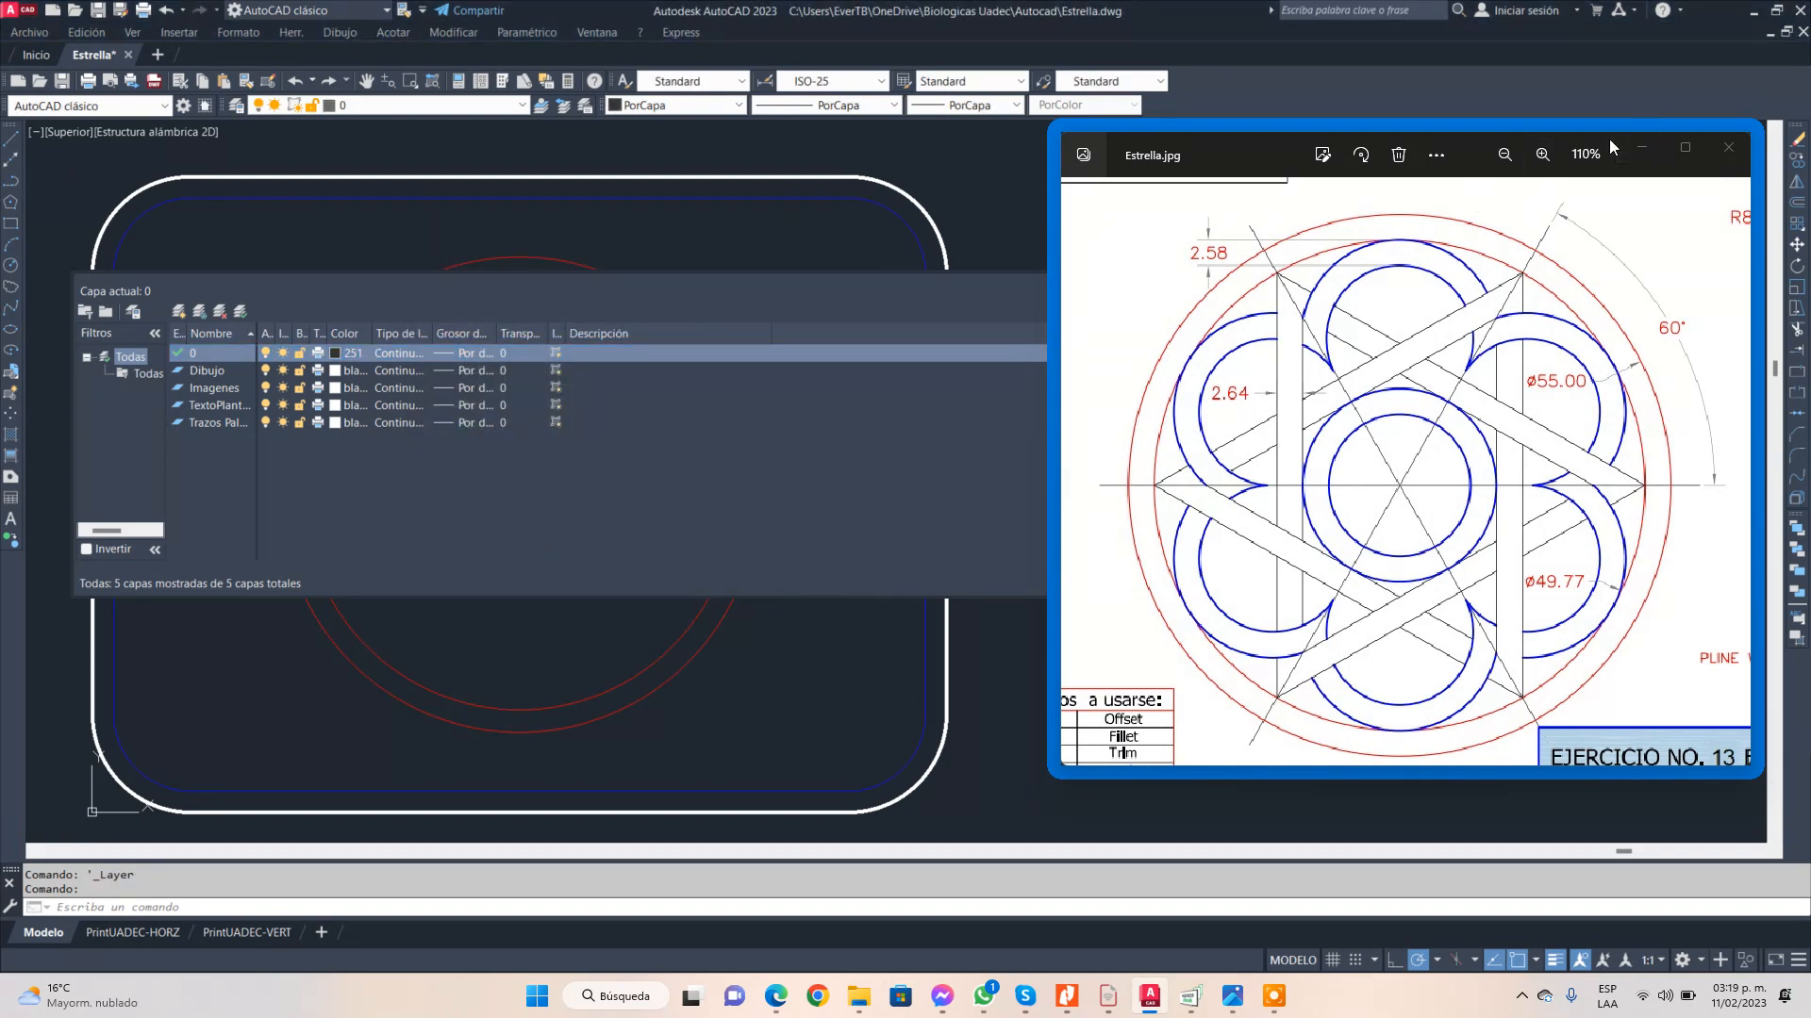
- Move the reference image slightly up and set the polar tracking increment to 30, 60, 90, 120 degrees
mouse_move(1609, 138)
mouse_down()
mouse_move(1538, 404)
mouse_move(1550, 230)
mouse_move(1616, 128)
mouse_up()
click(1268, 281)
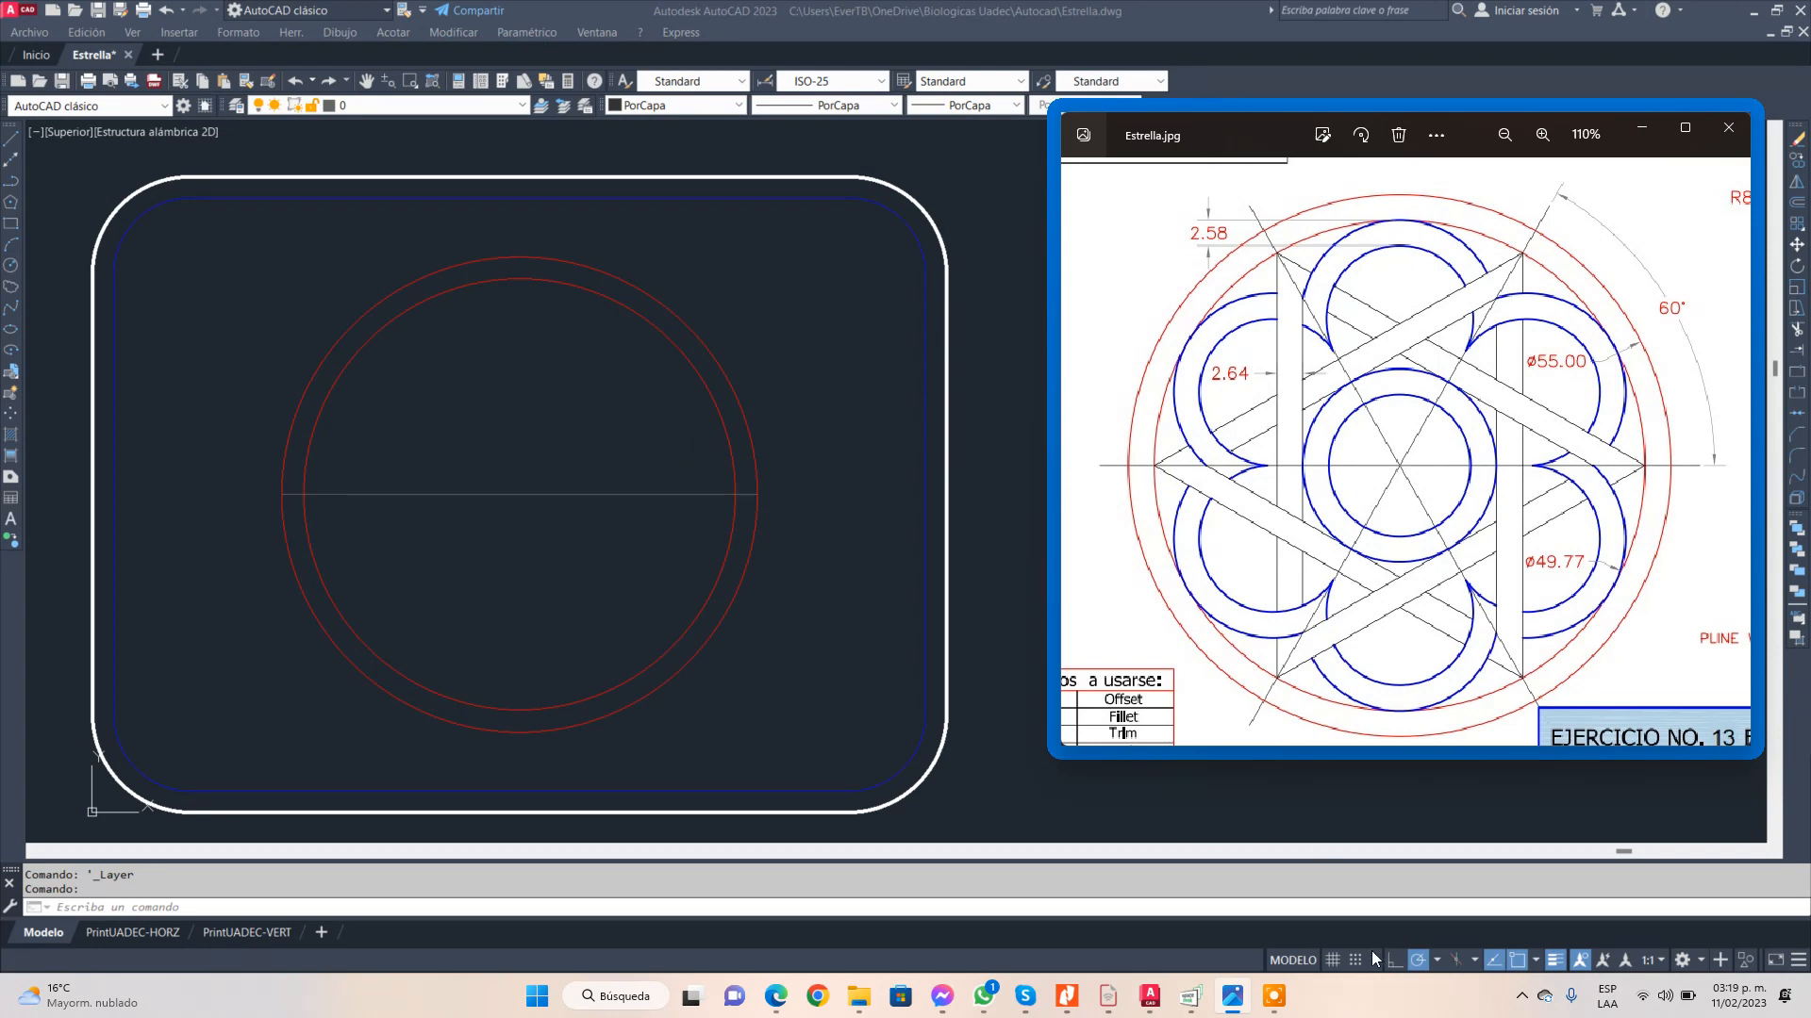
click(1438, 962)
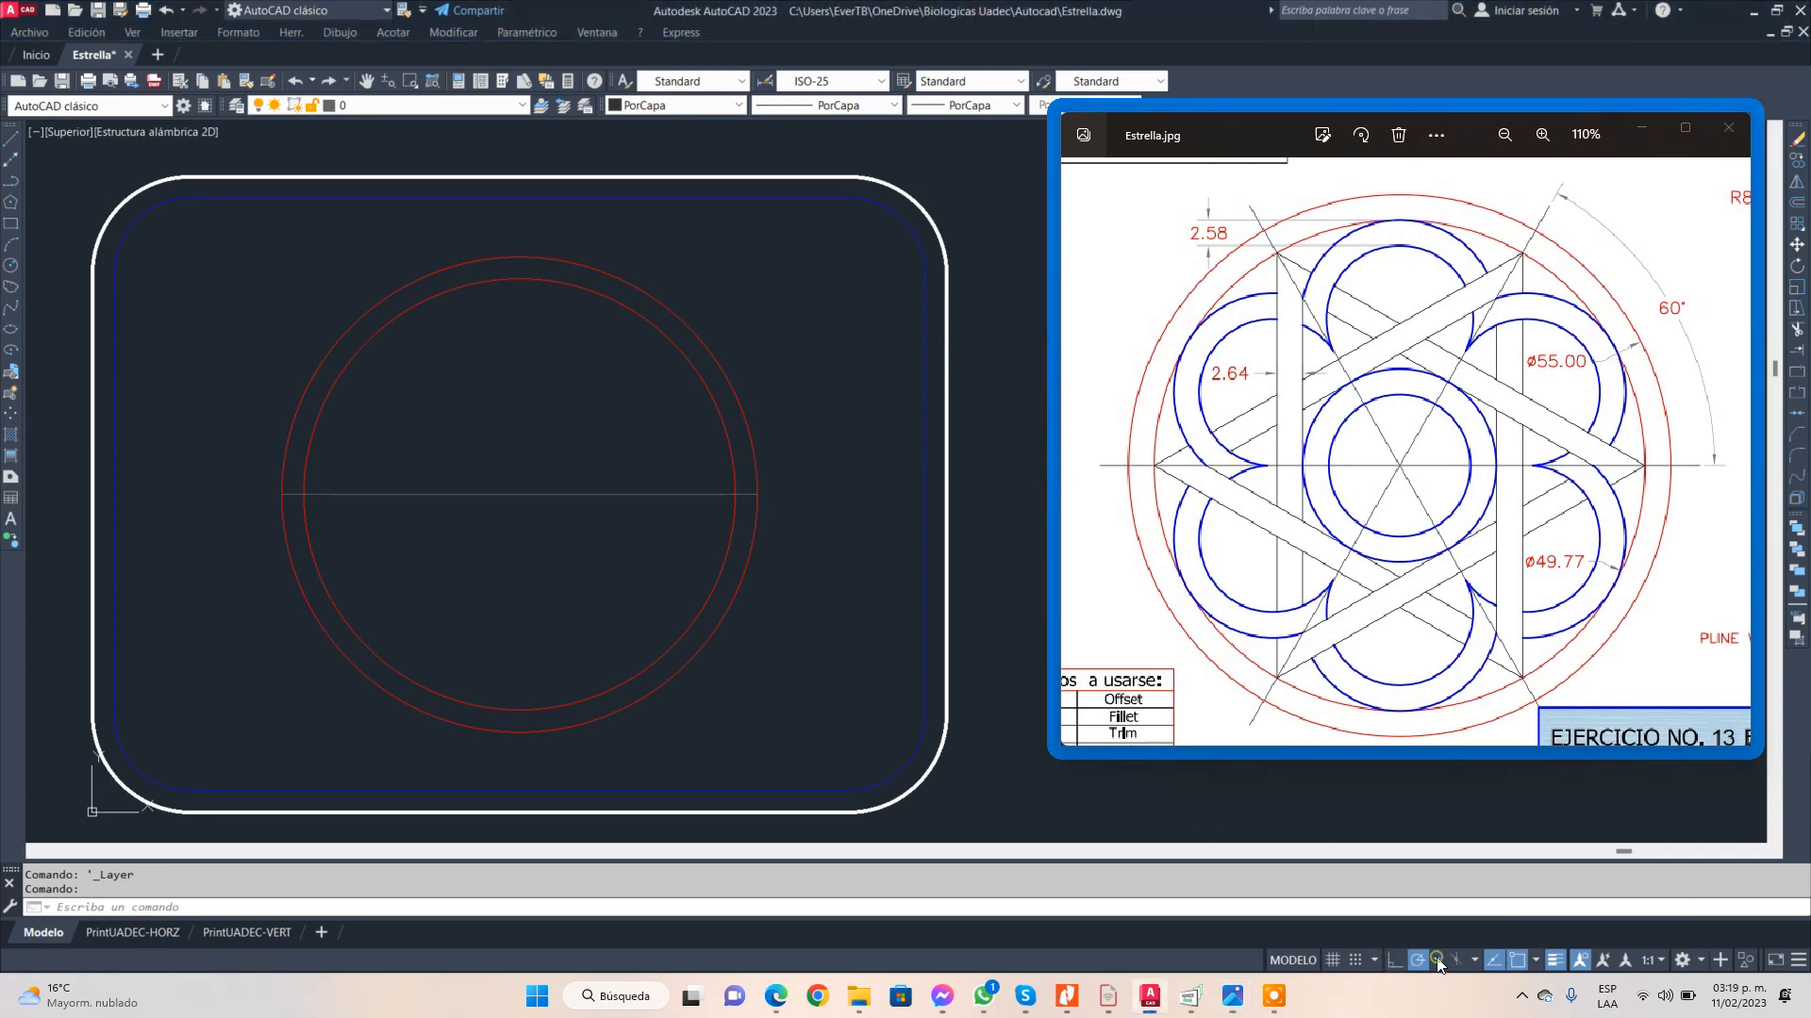
click(1436, 961)
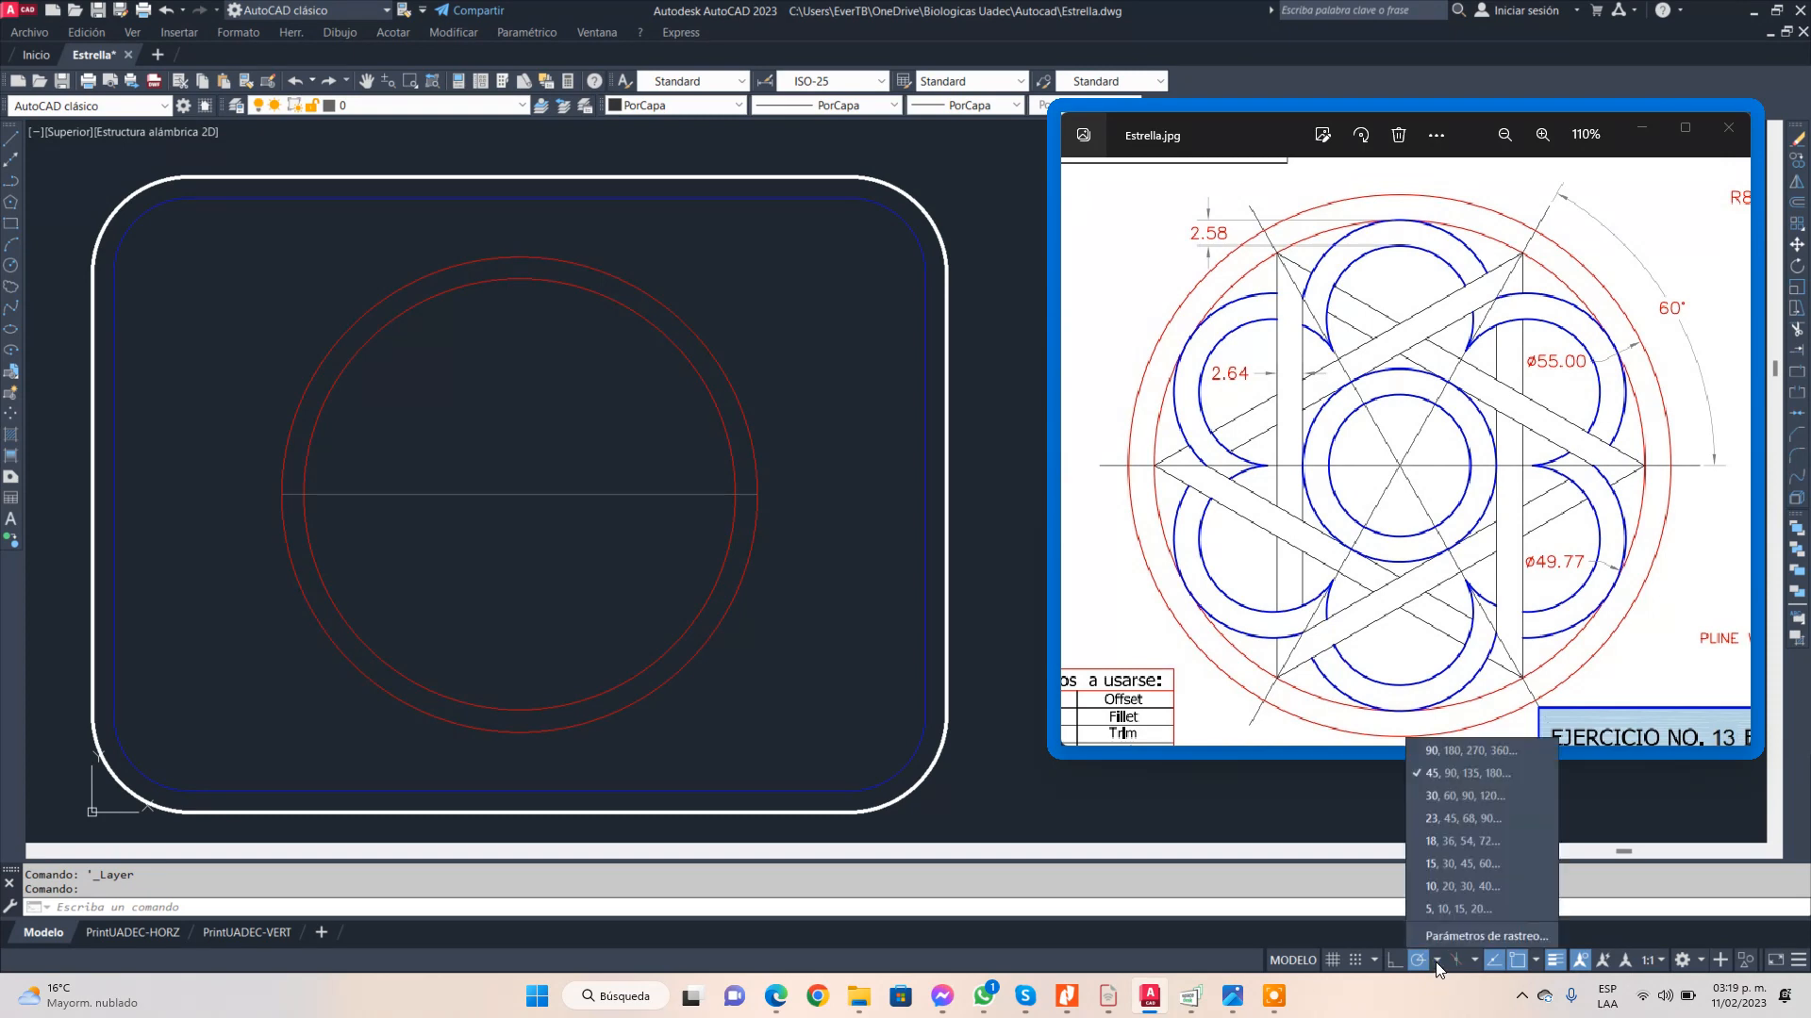
click(1458, 796)
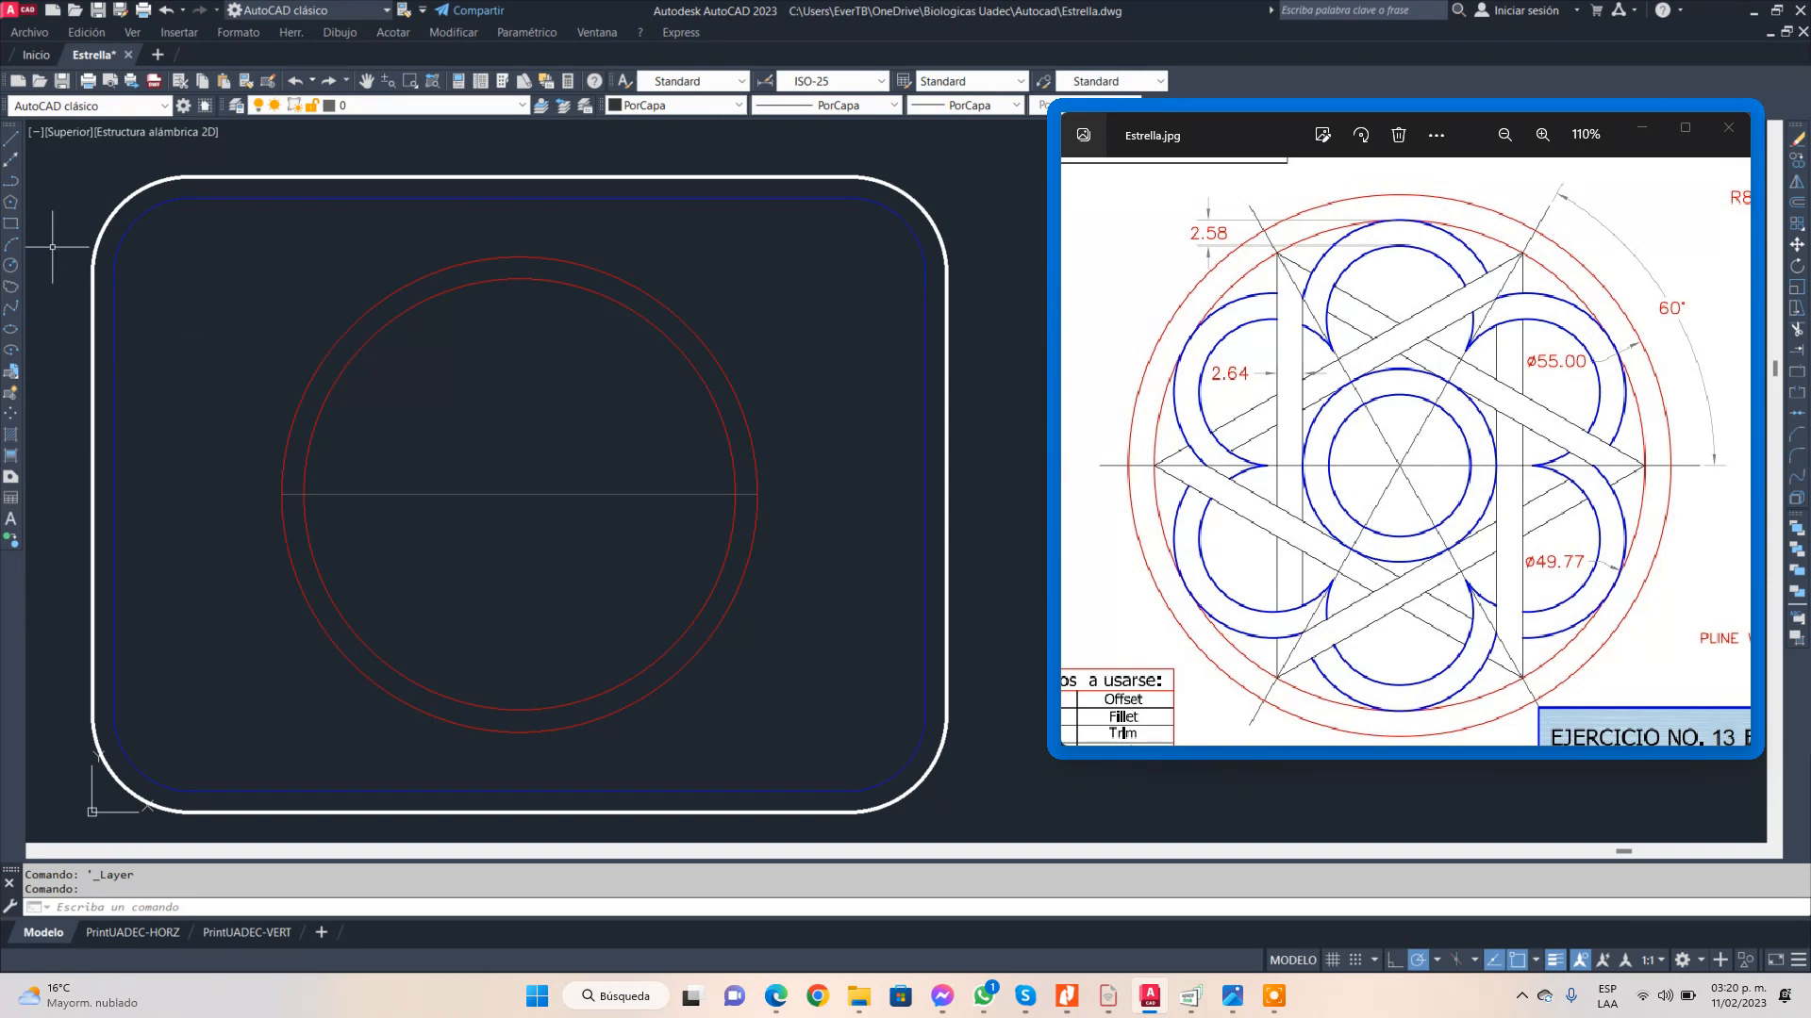
- Draw a line from the circles' center to the outer red circle at 60°
click(12, 142)
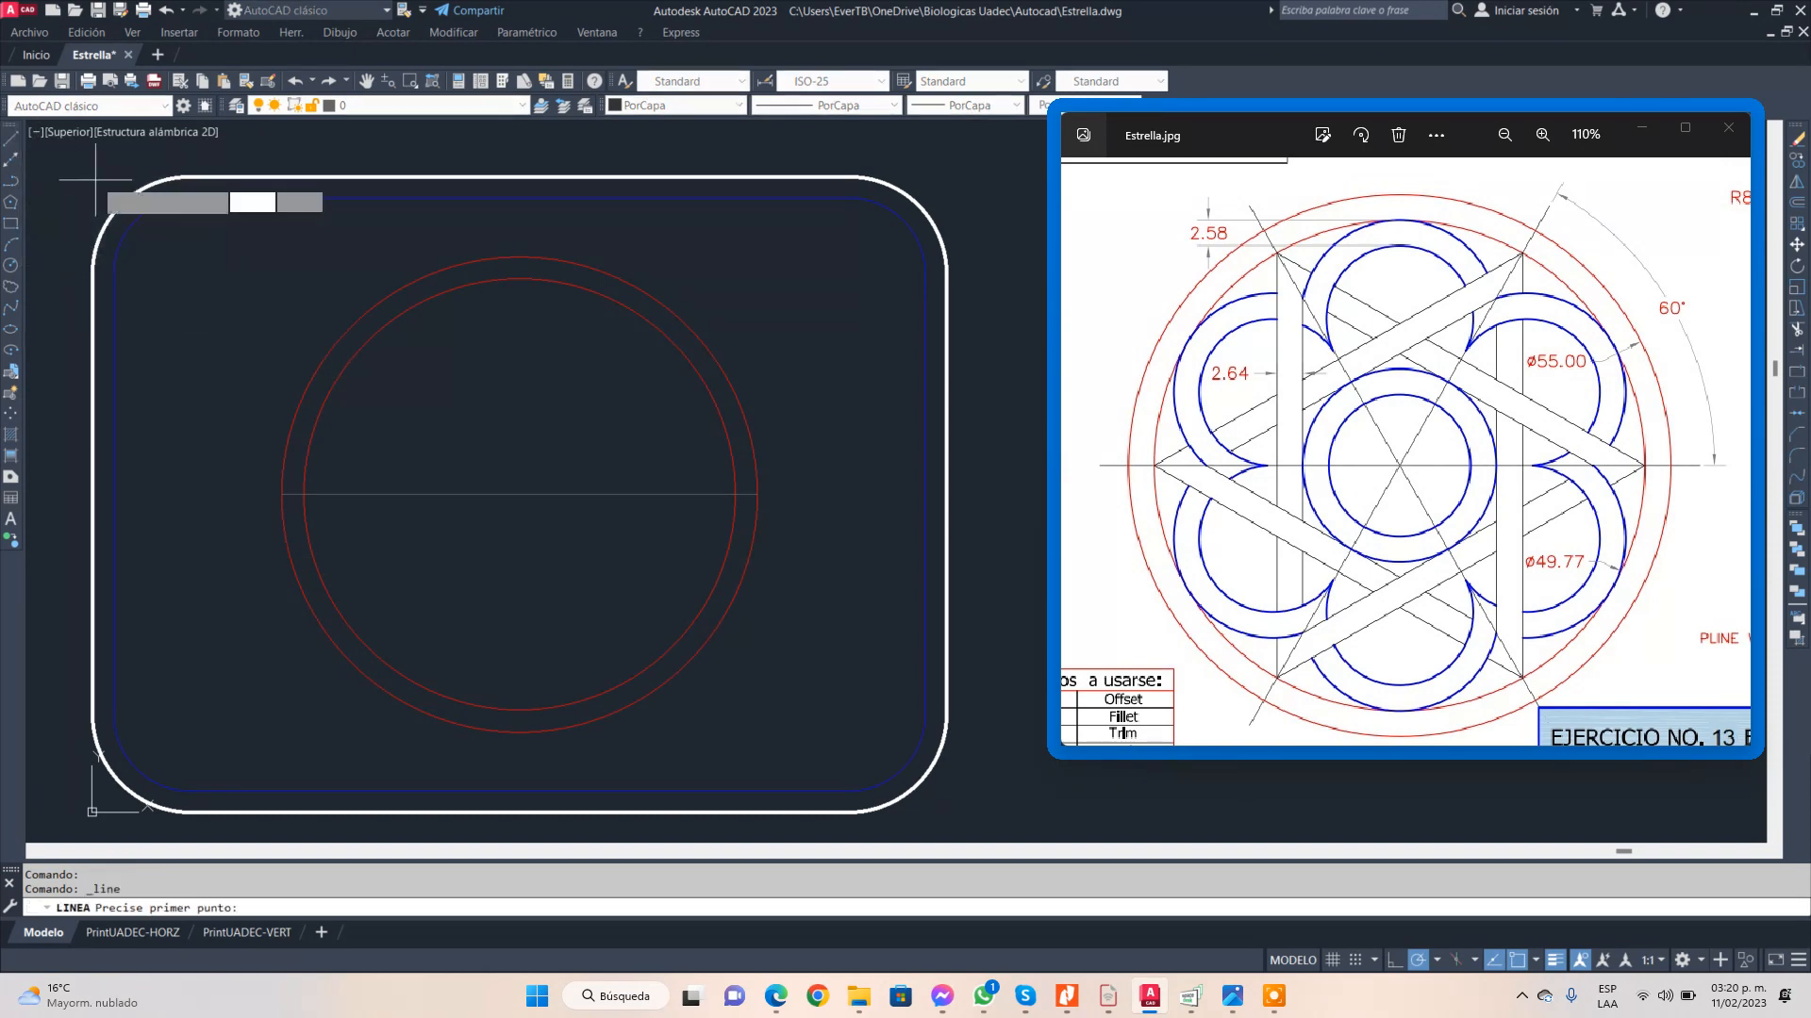
click(520, 493)
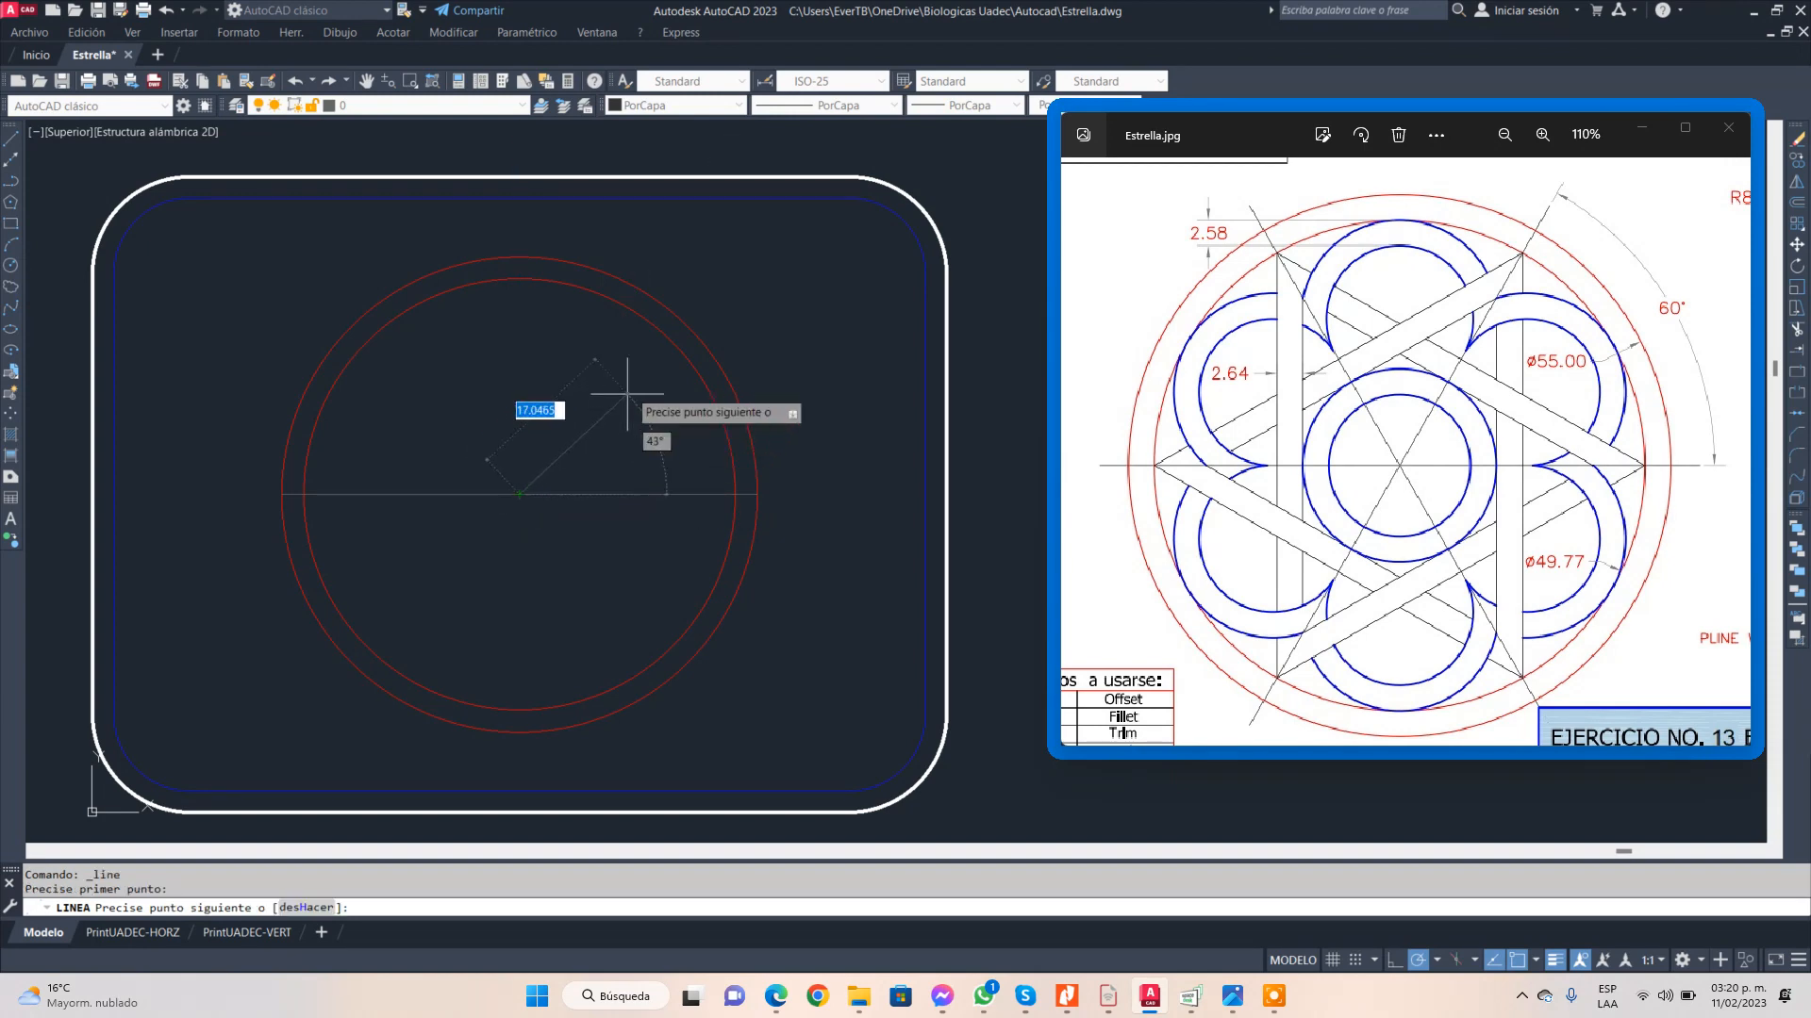
click(638, 289)
key(Return)
- Draw a line from the circles' center to the outer red circle at 120°
right_click(421, 425)
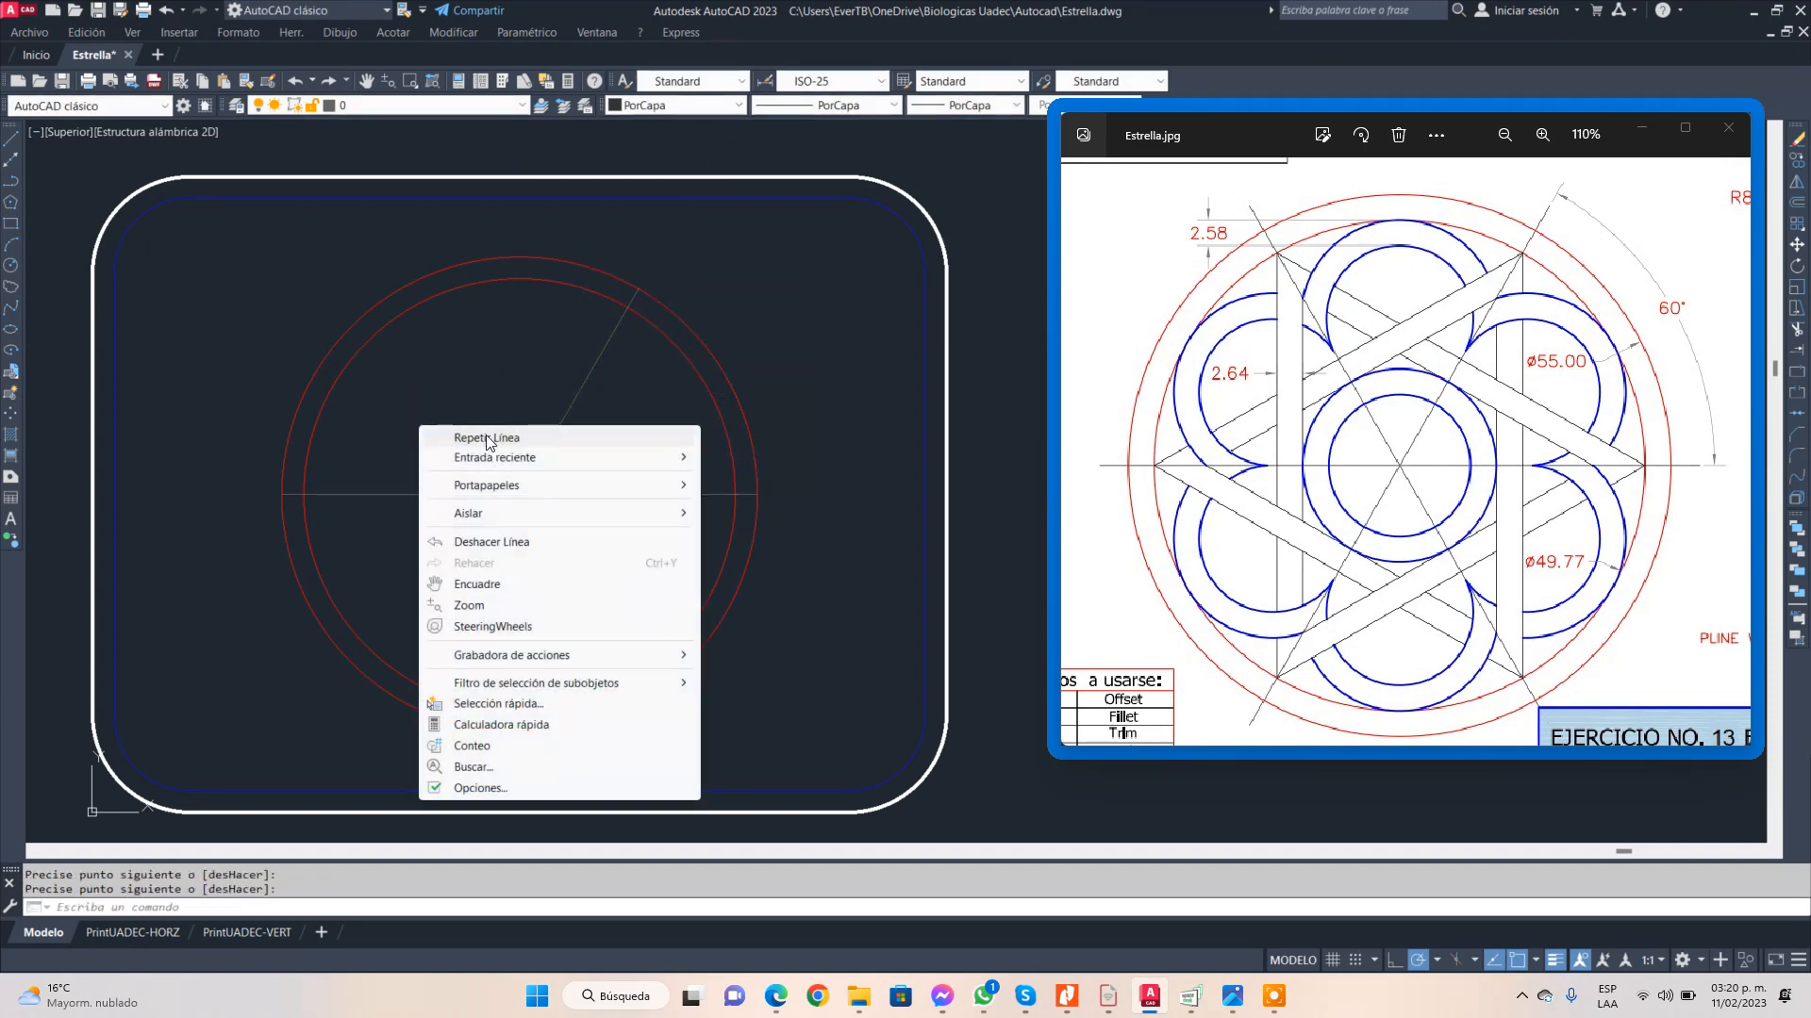
click(487, 437)
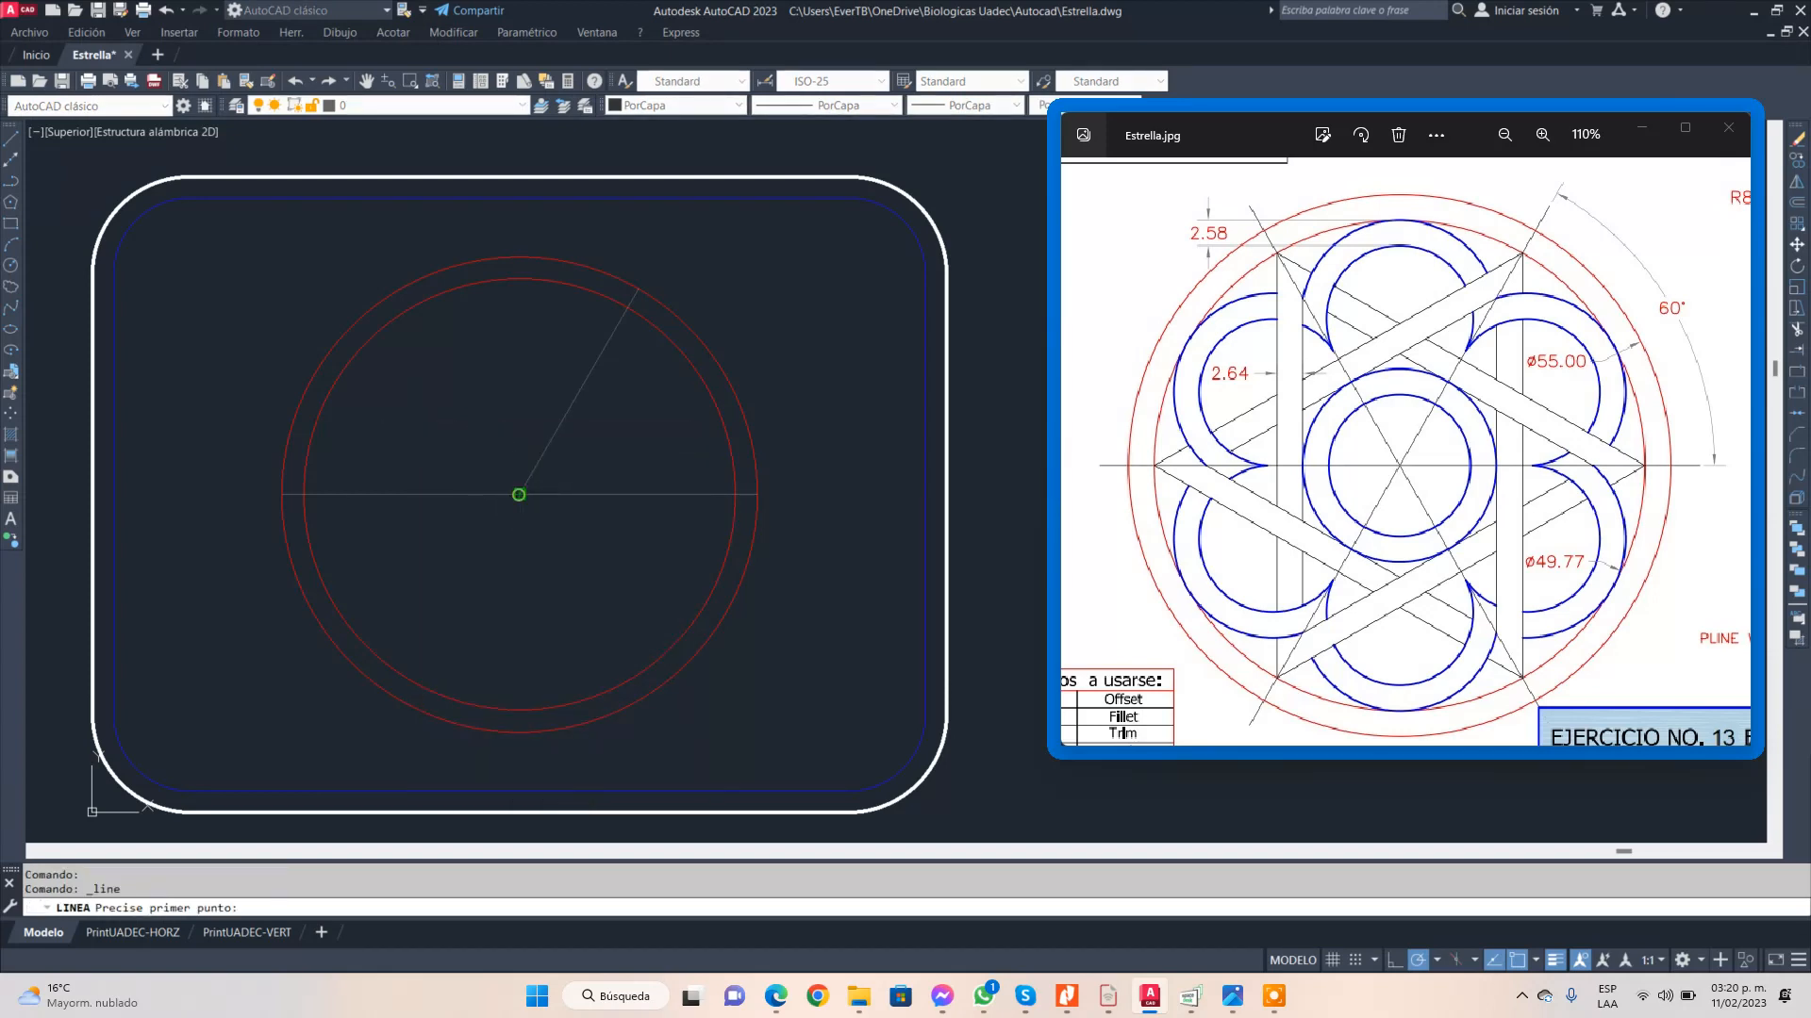
click(519, 494)
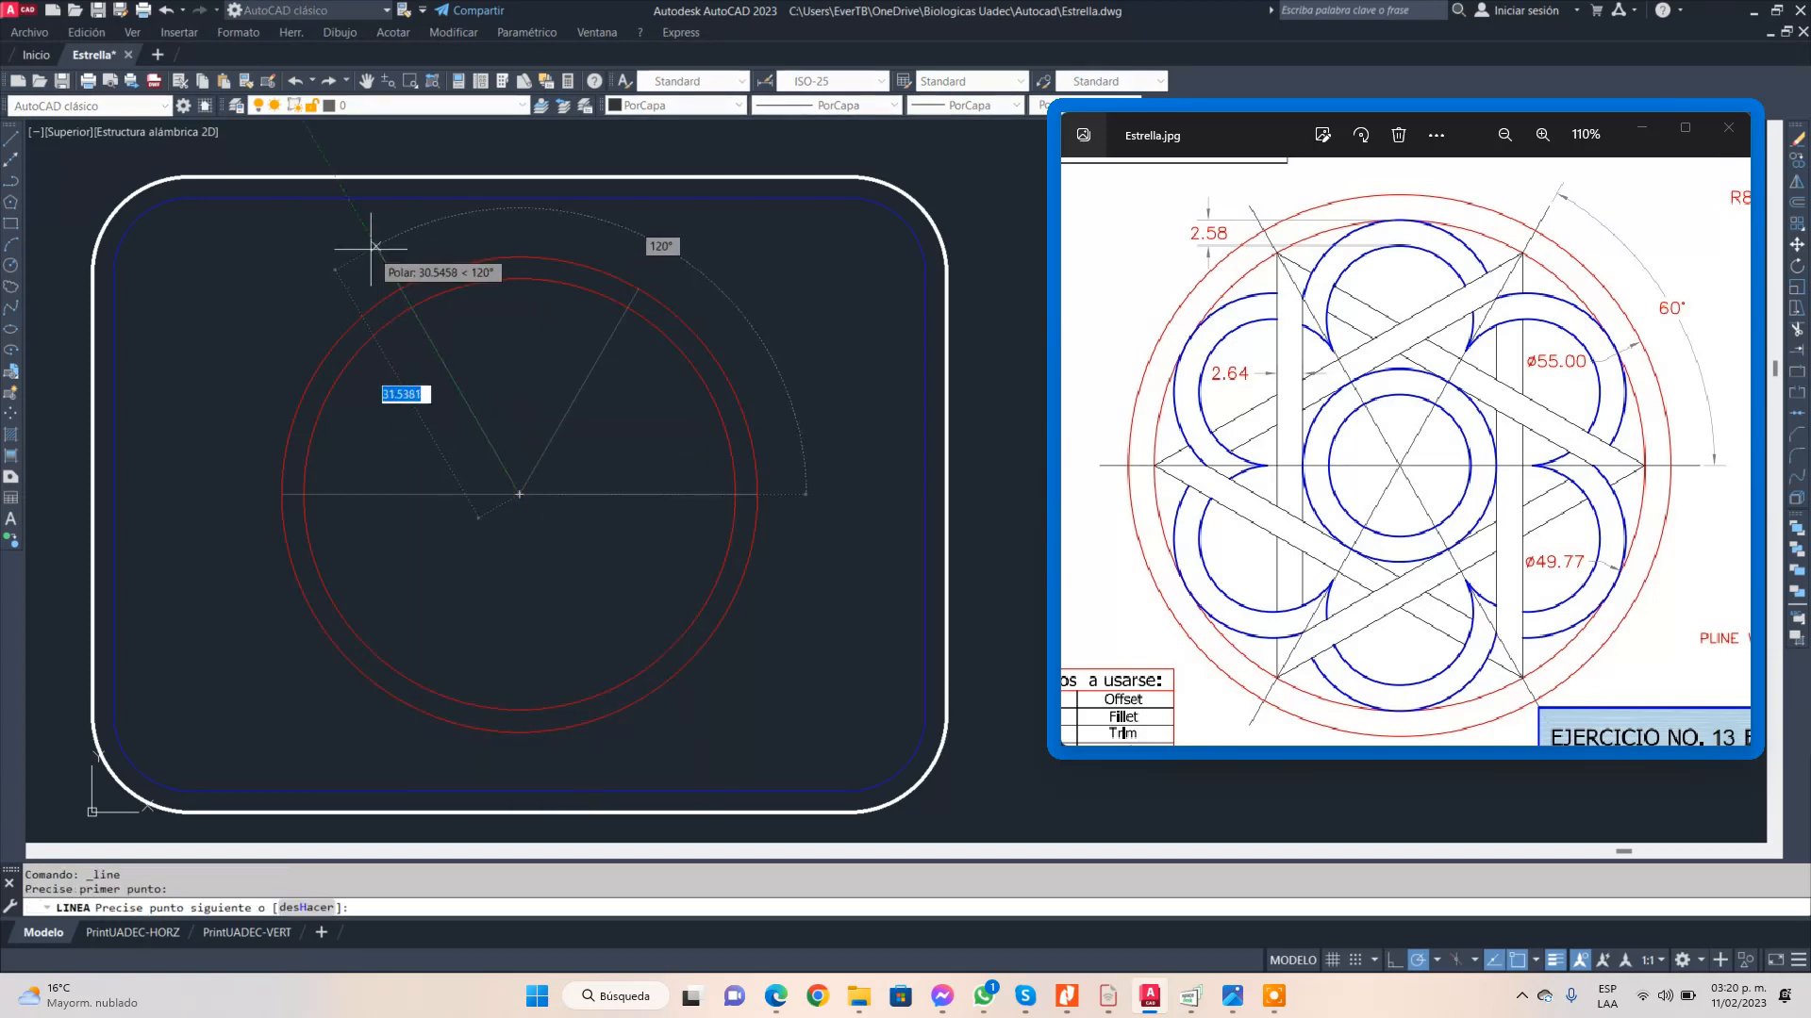
click(400, 287)
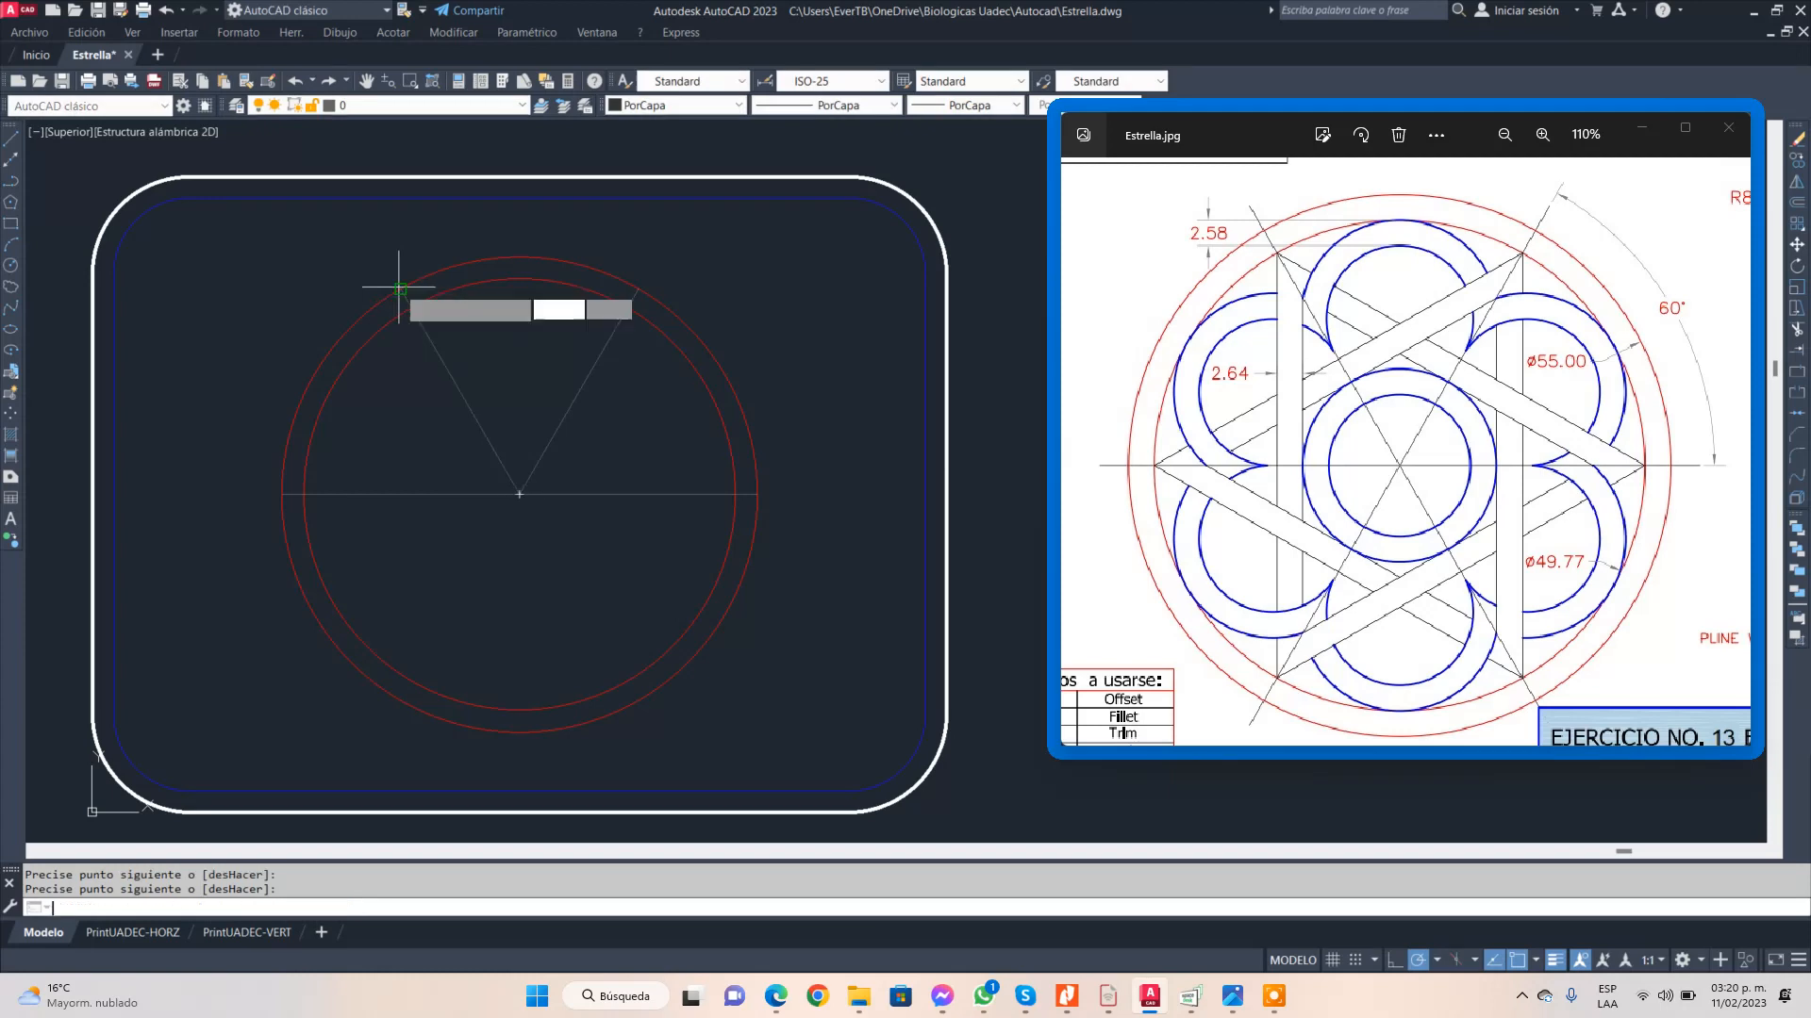
key(Return)
click(400, 288)
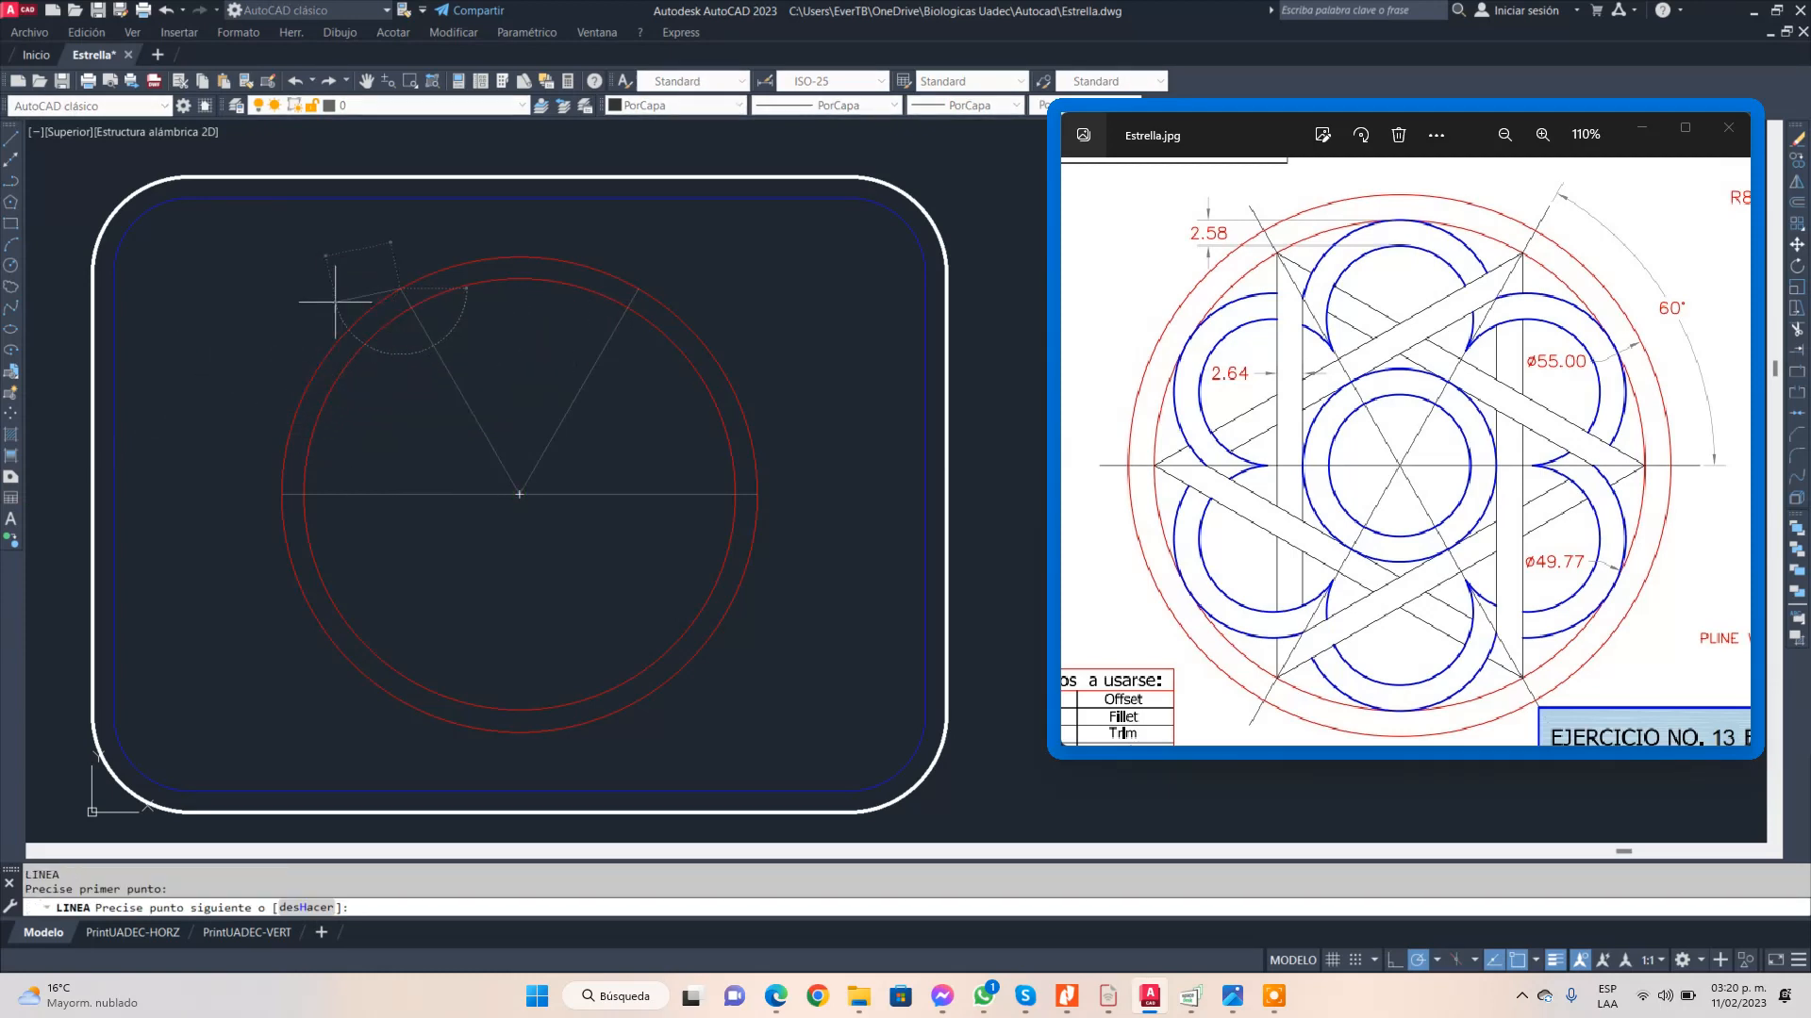
key(Return)
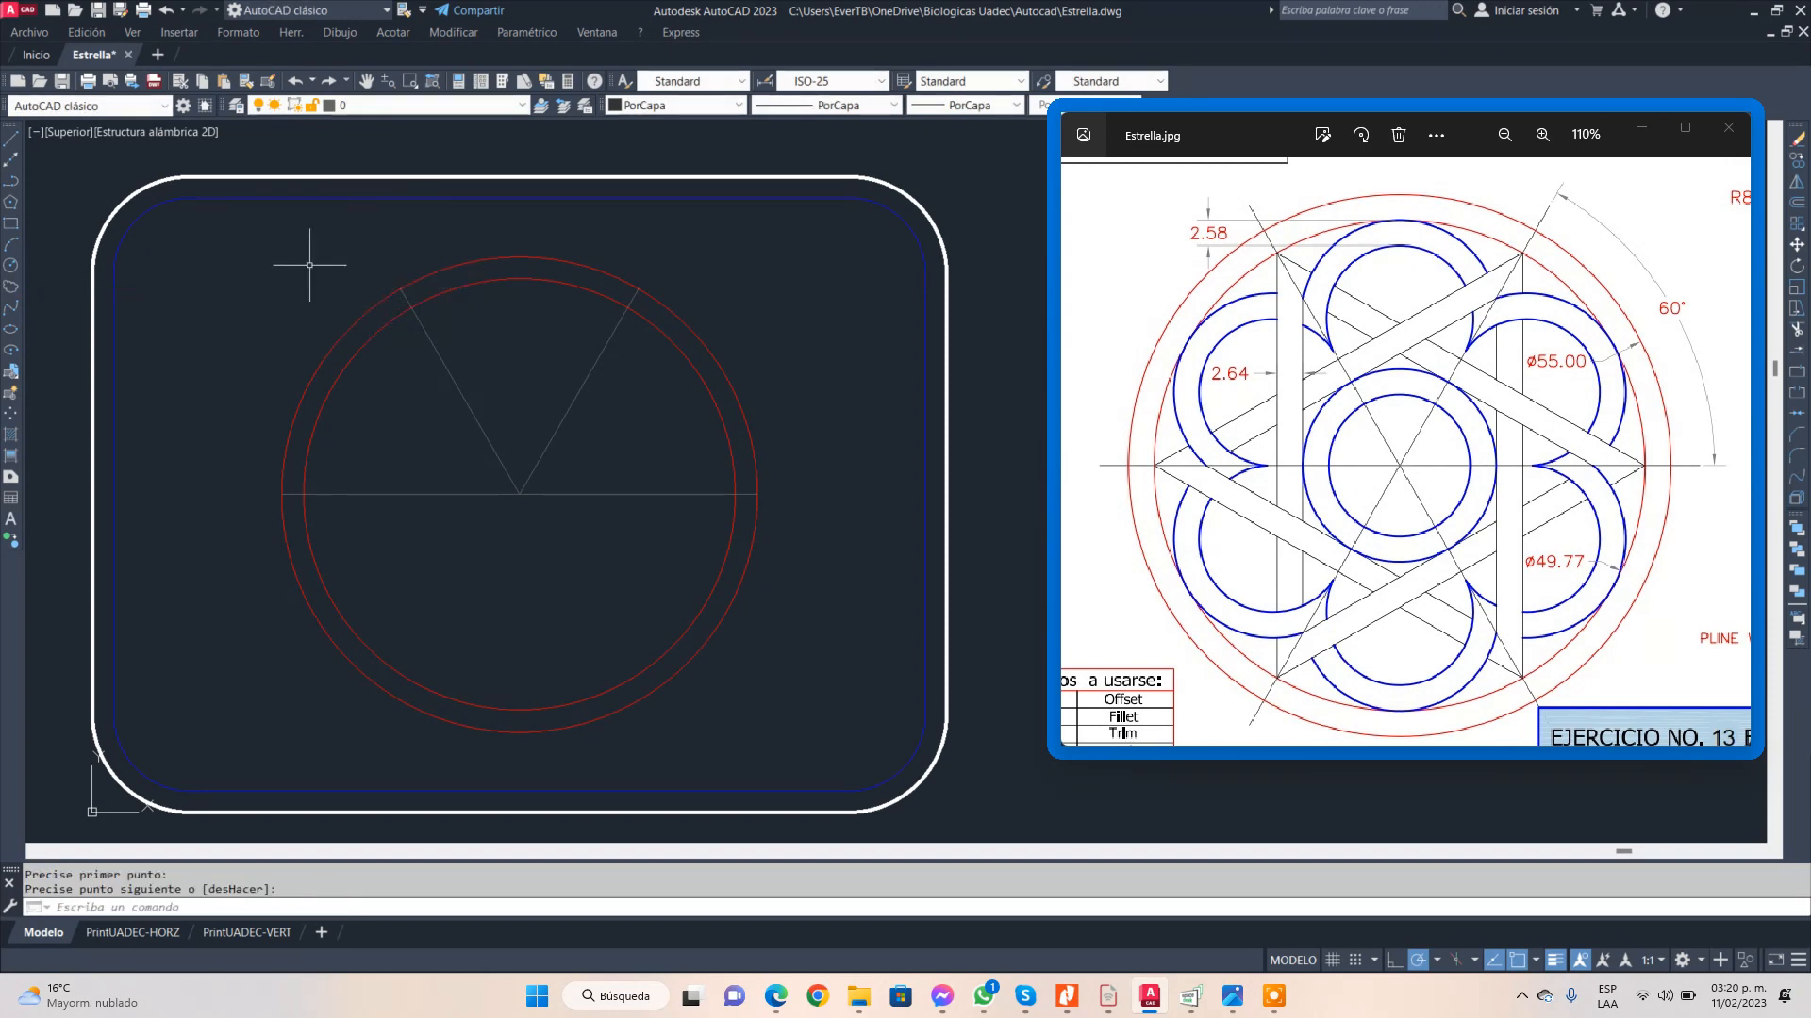
- Draw a line from the circles' center down-left to the outer red circle, directly opposite the 60° line
right_click(310, 264)
click(377, 281)
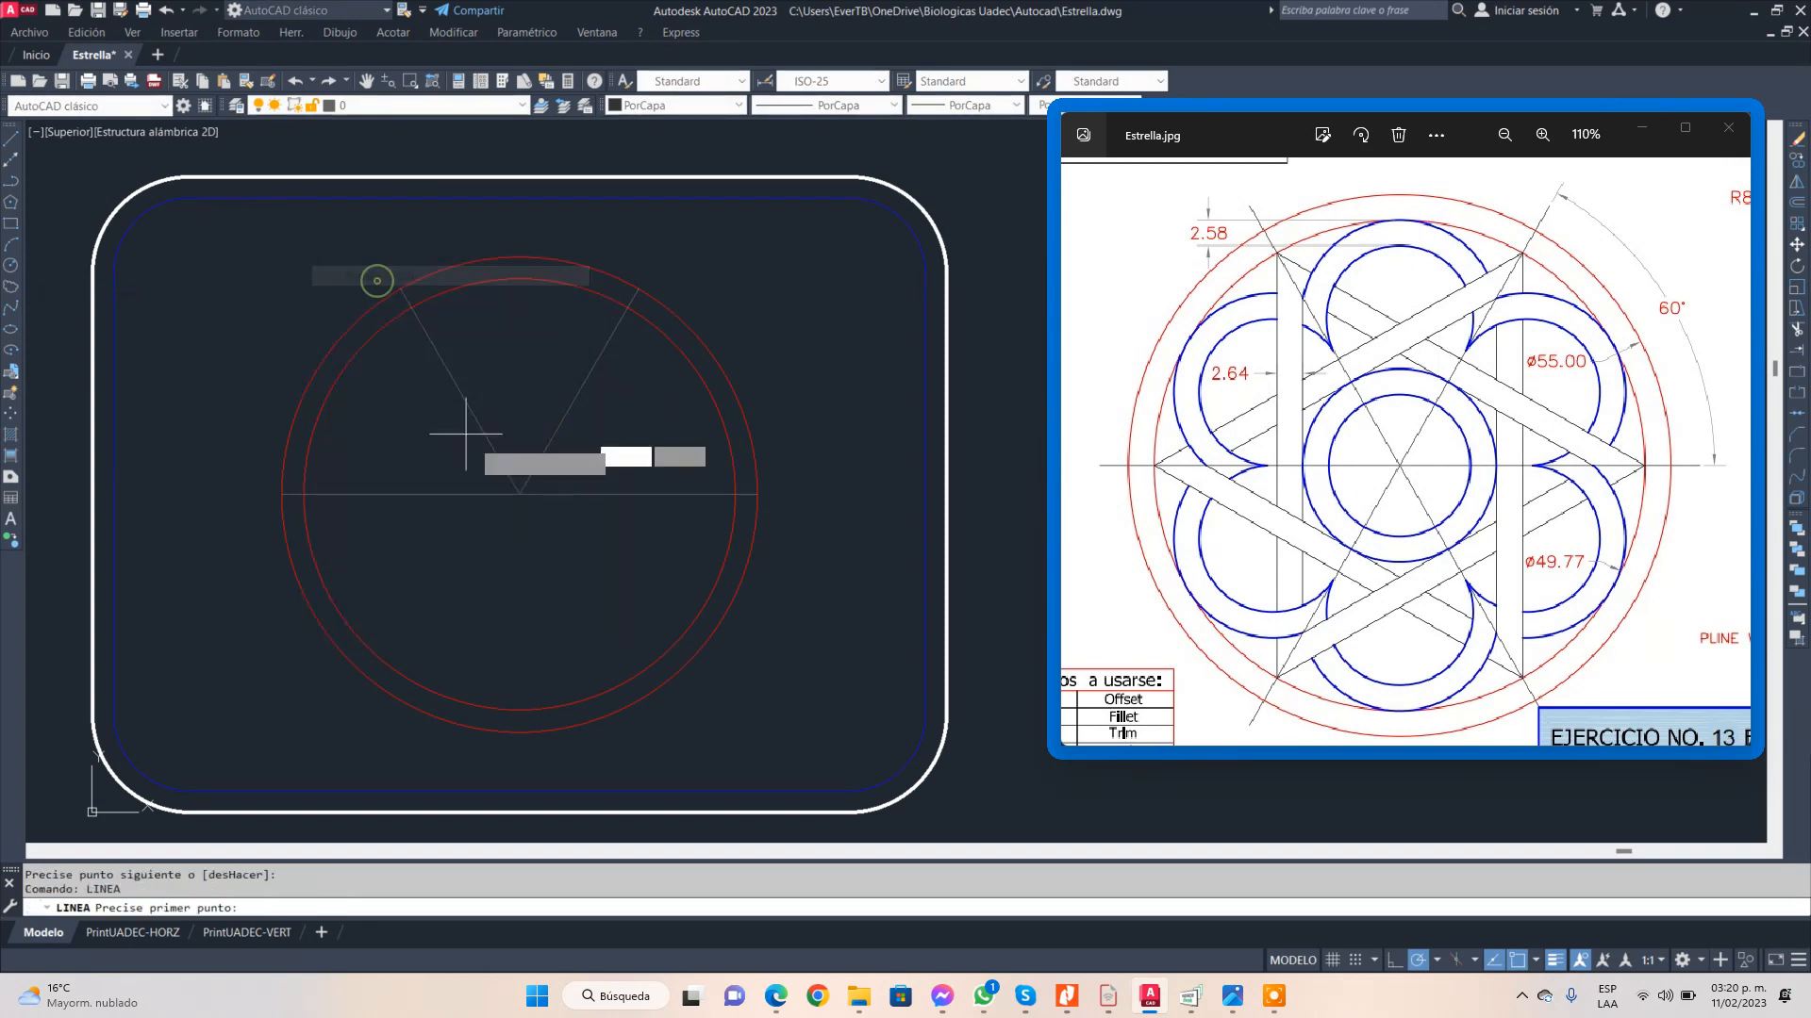
click(519, 494)
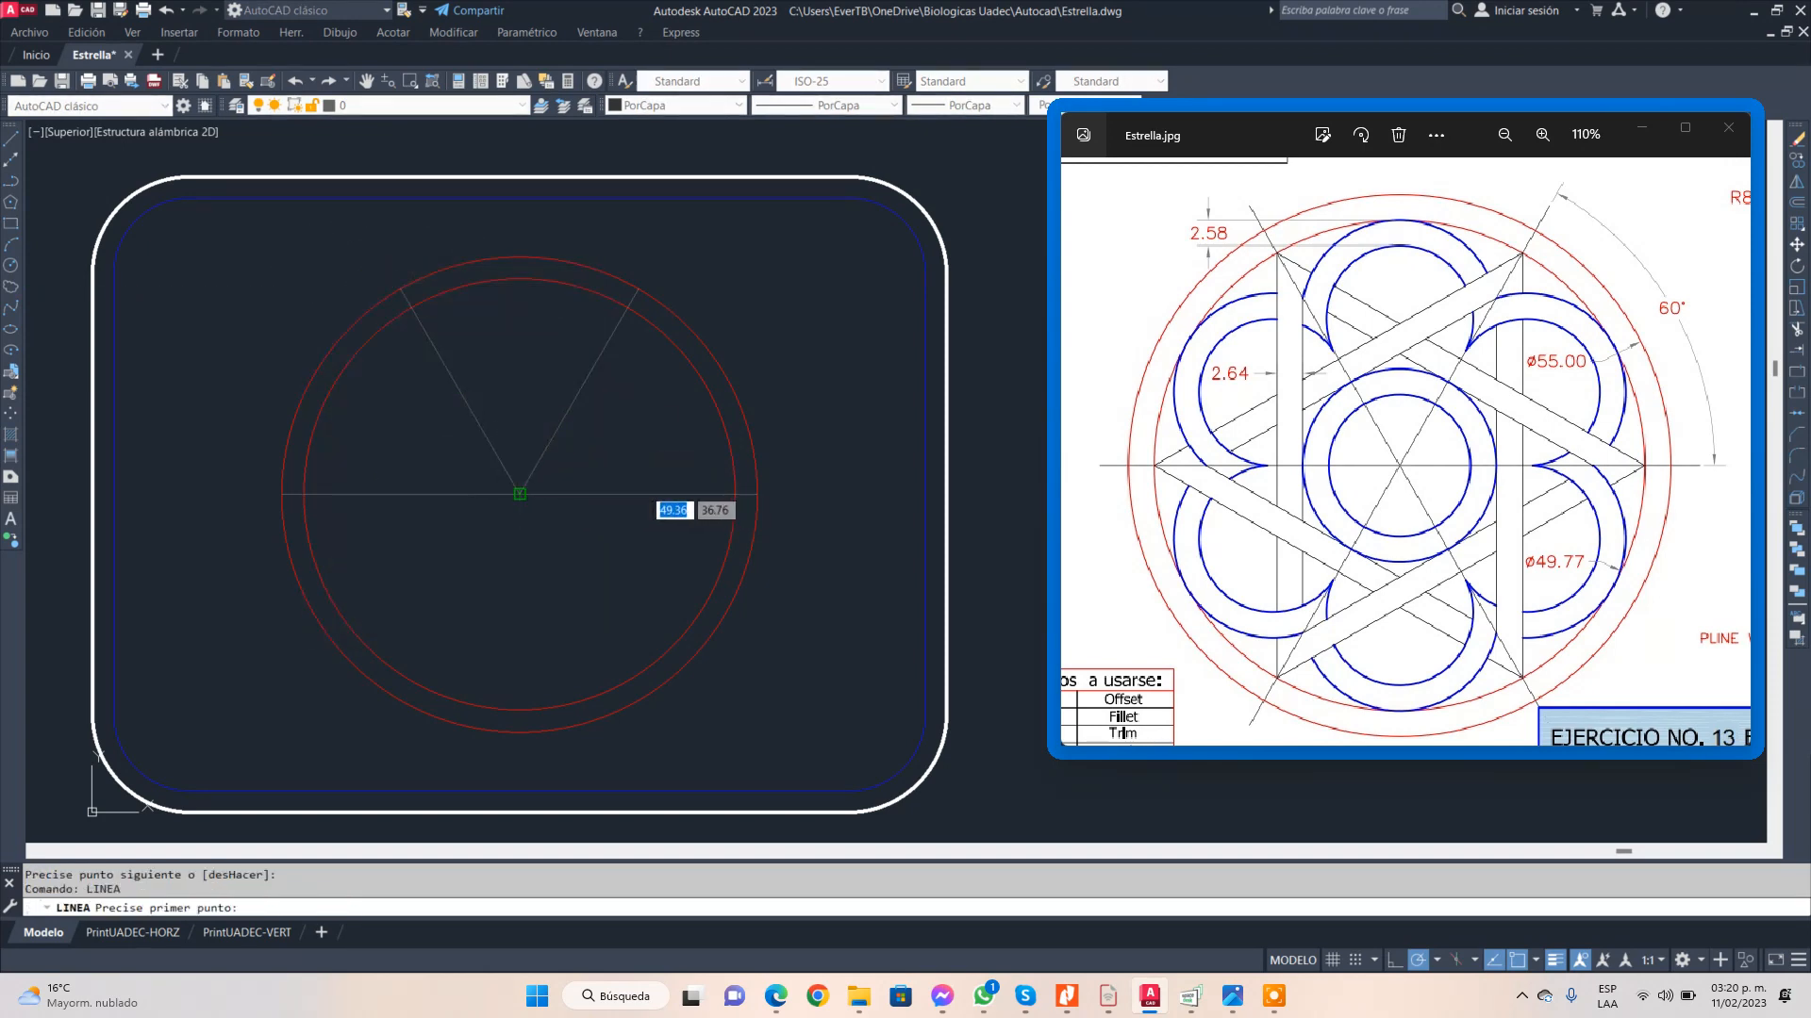
click(400, 698)
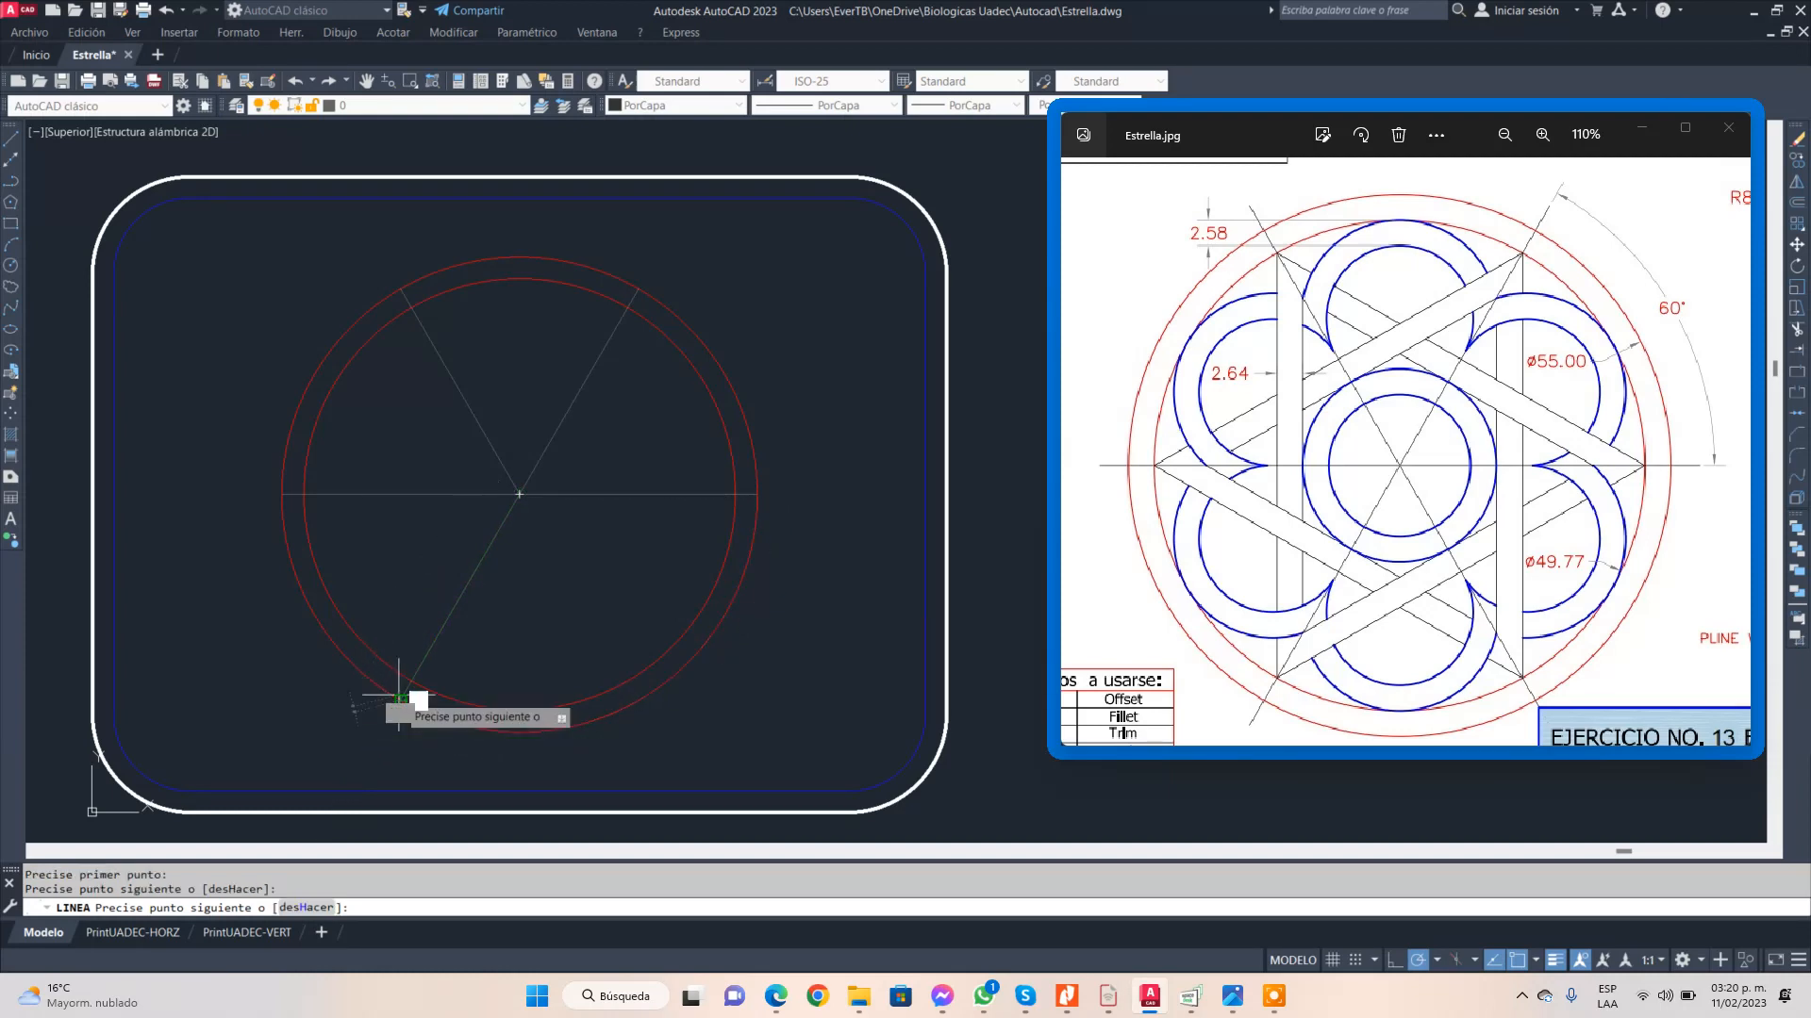
key(Return)
key(Return)
key(Return)
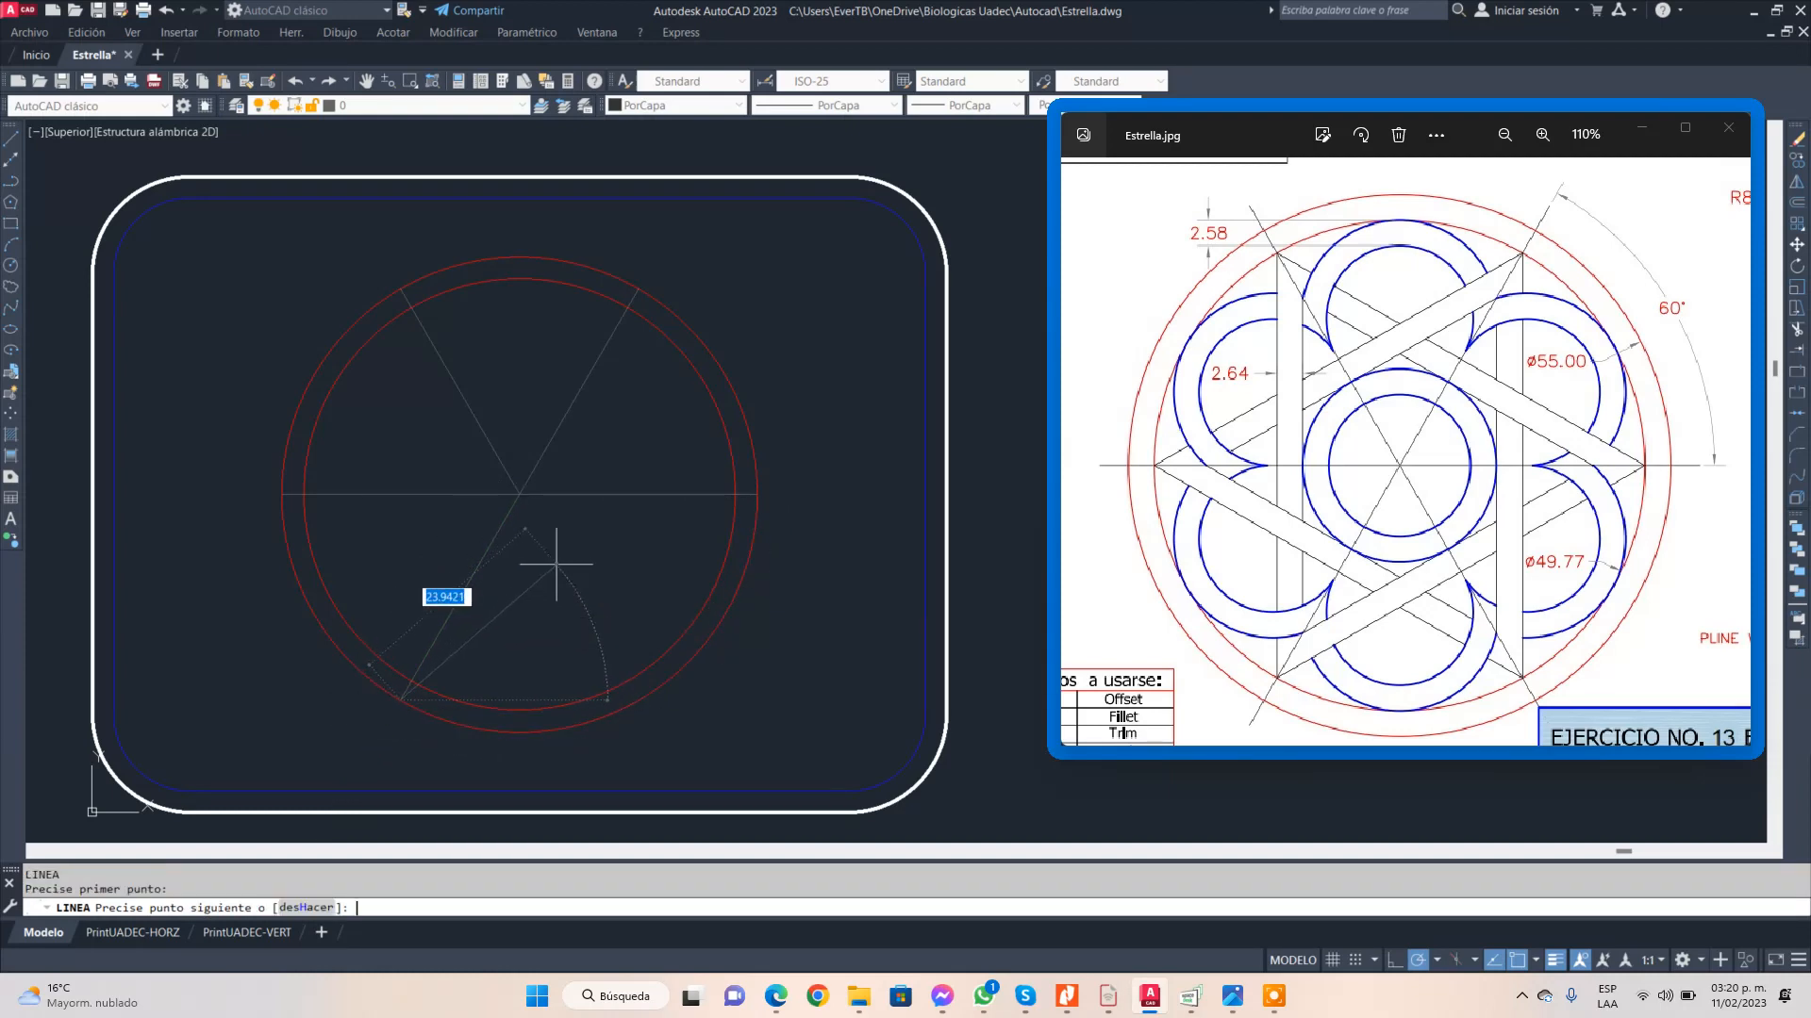
key(Return)
key(Return)
key(Return)
key(Return)
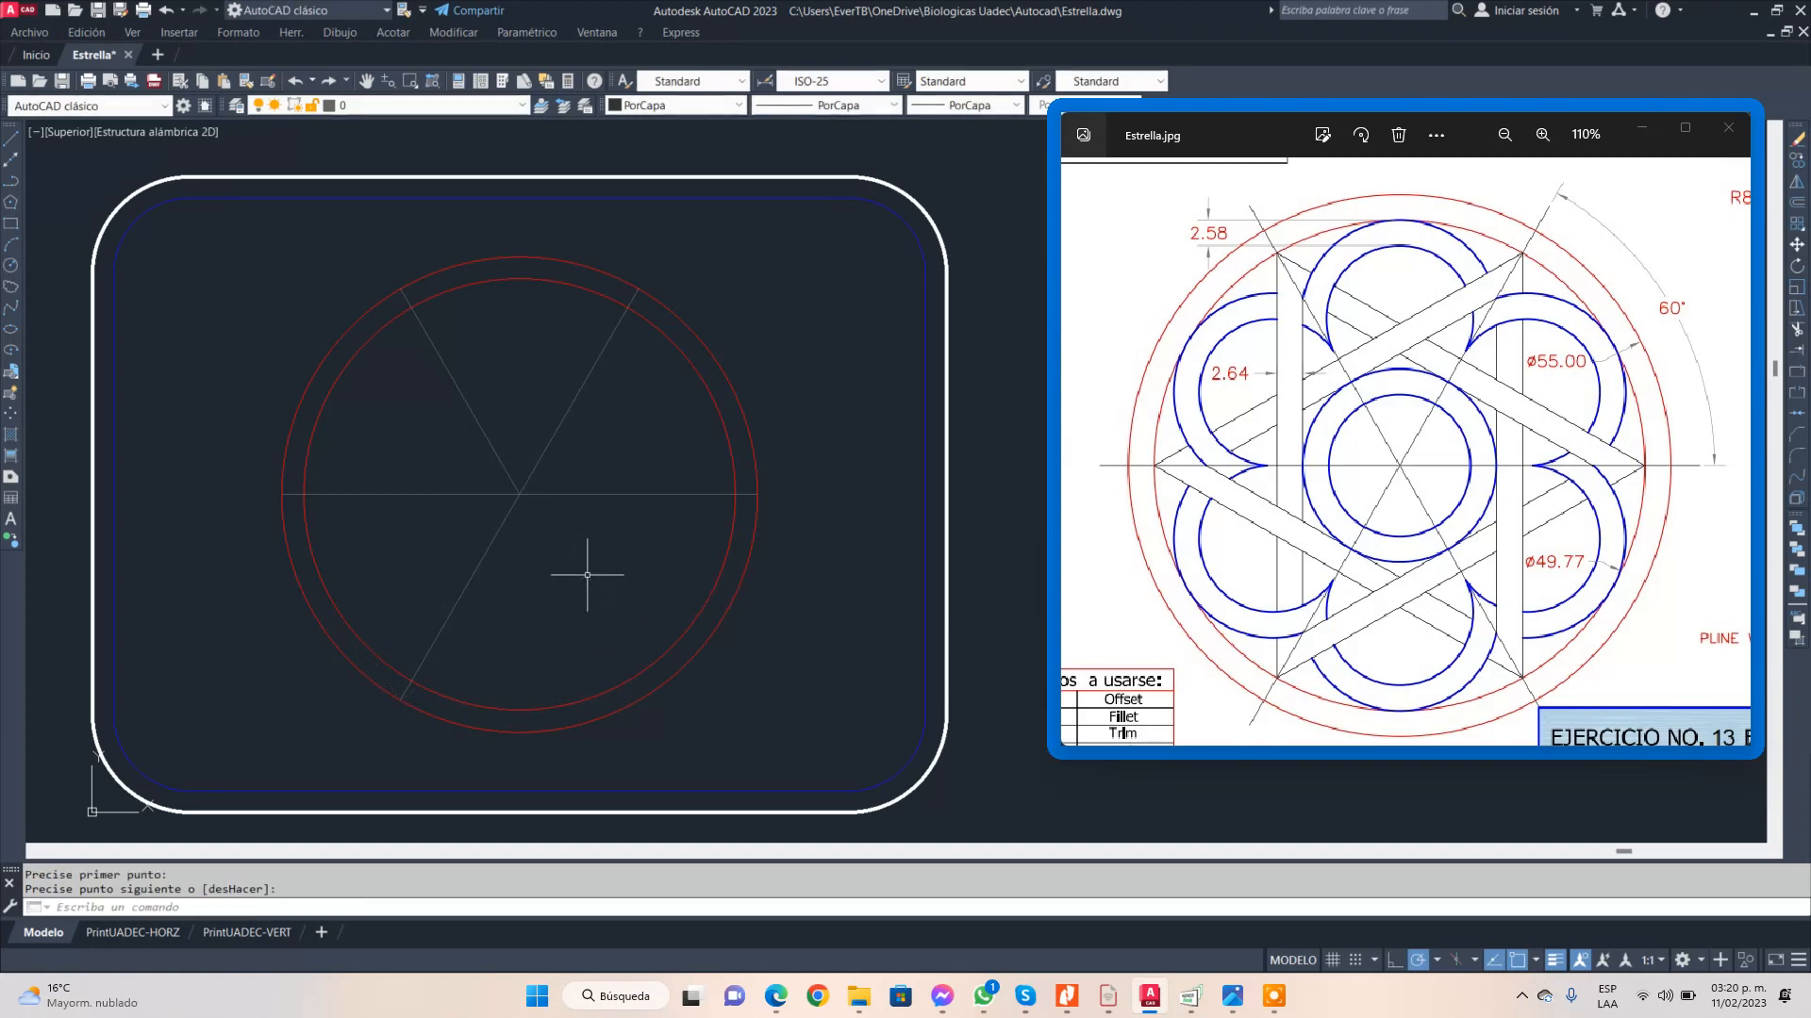
key(Return)
key(Return)
right_click(587, 575)
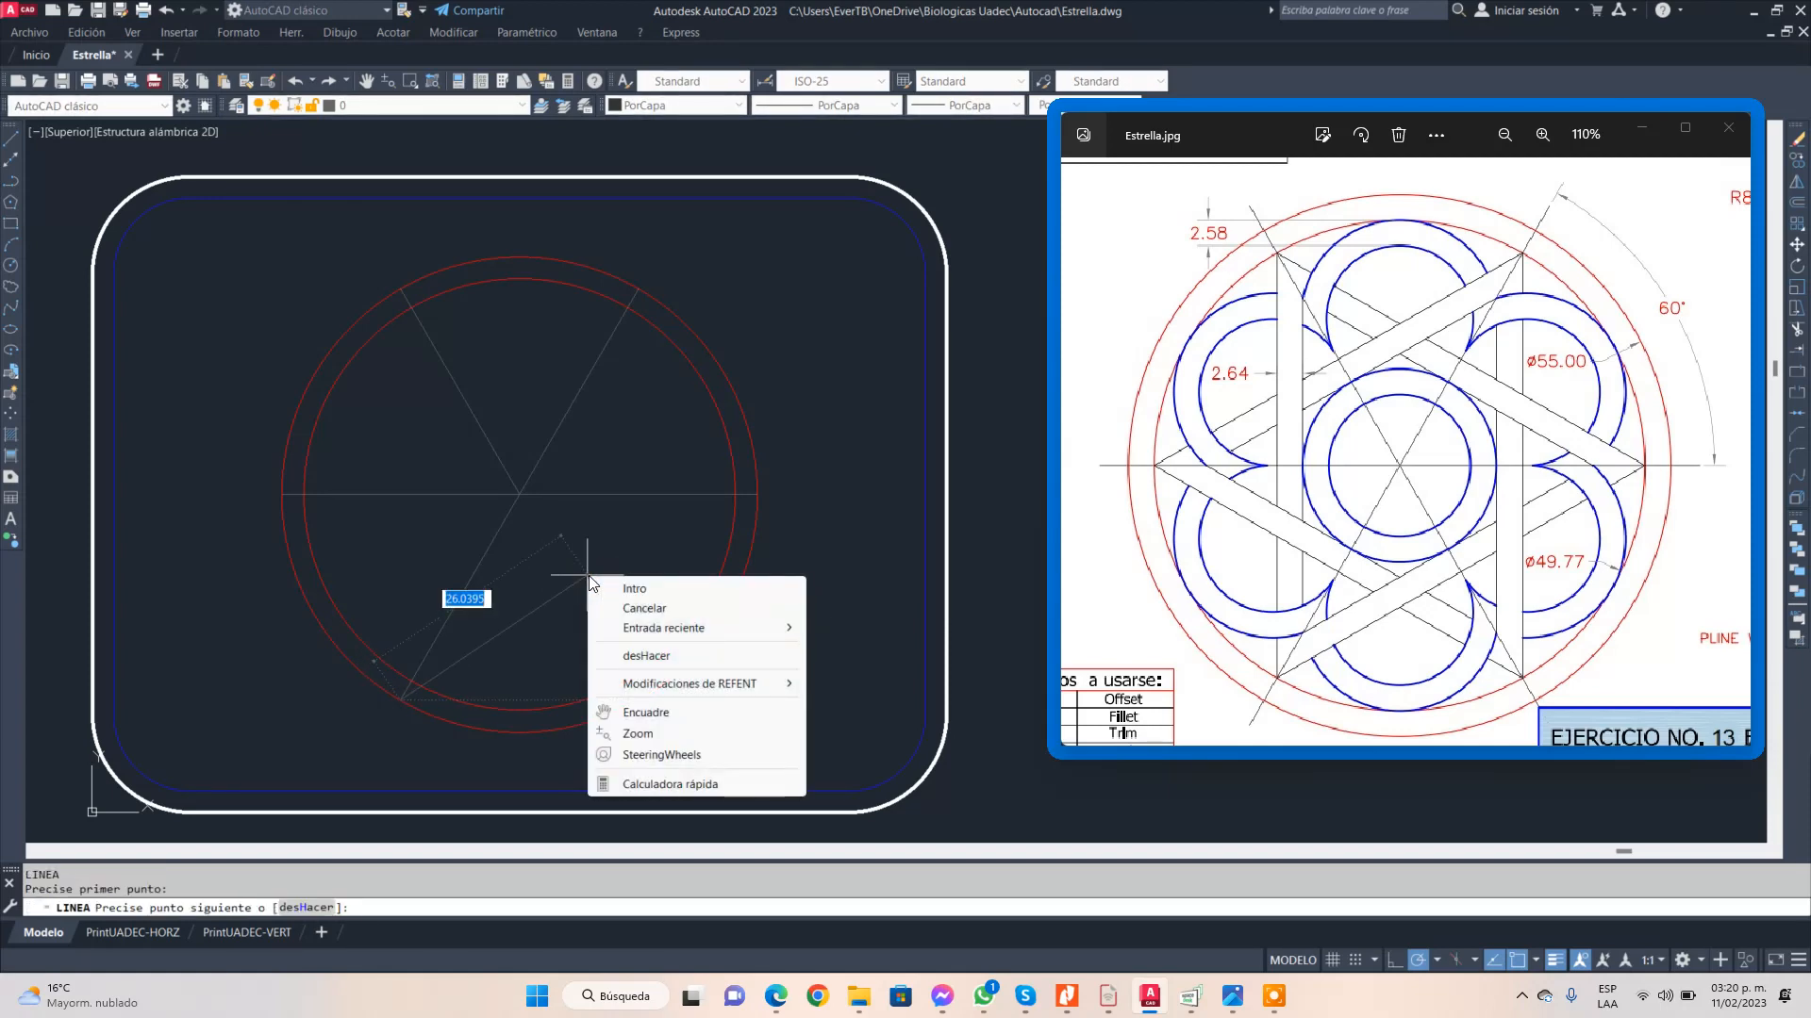
key(Escape)
key(Escape)
- Draw a line from the circles' center down-right to the outer red circle, directly opposite the 120° line
right_click(590, 574)
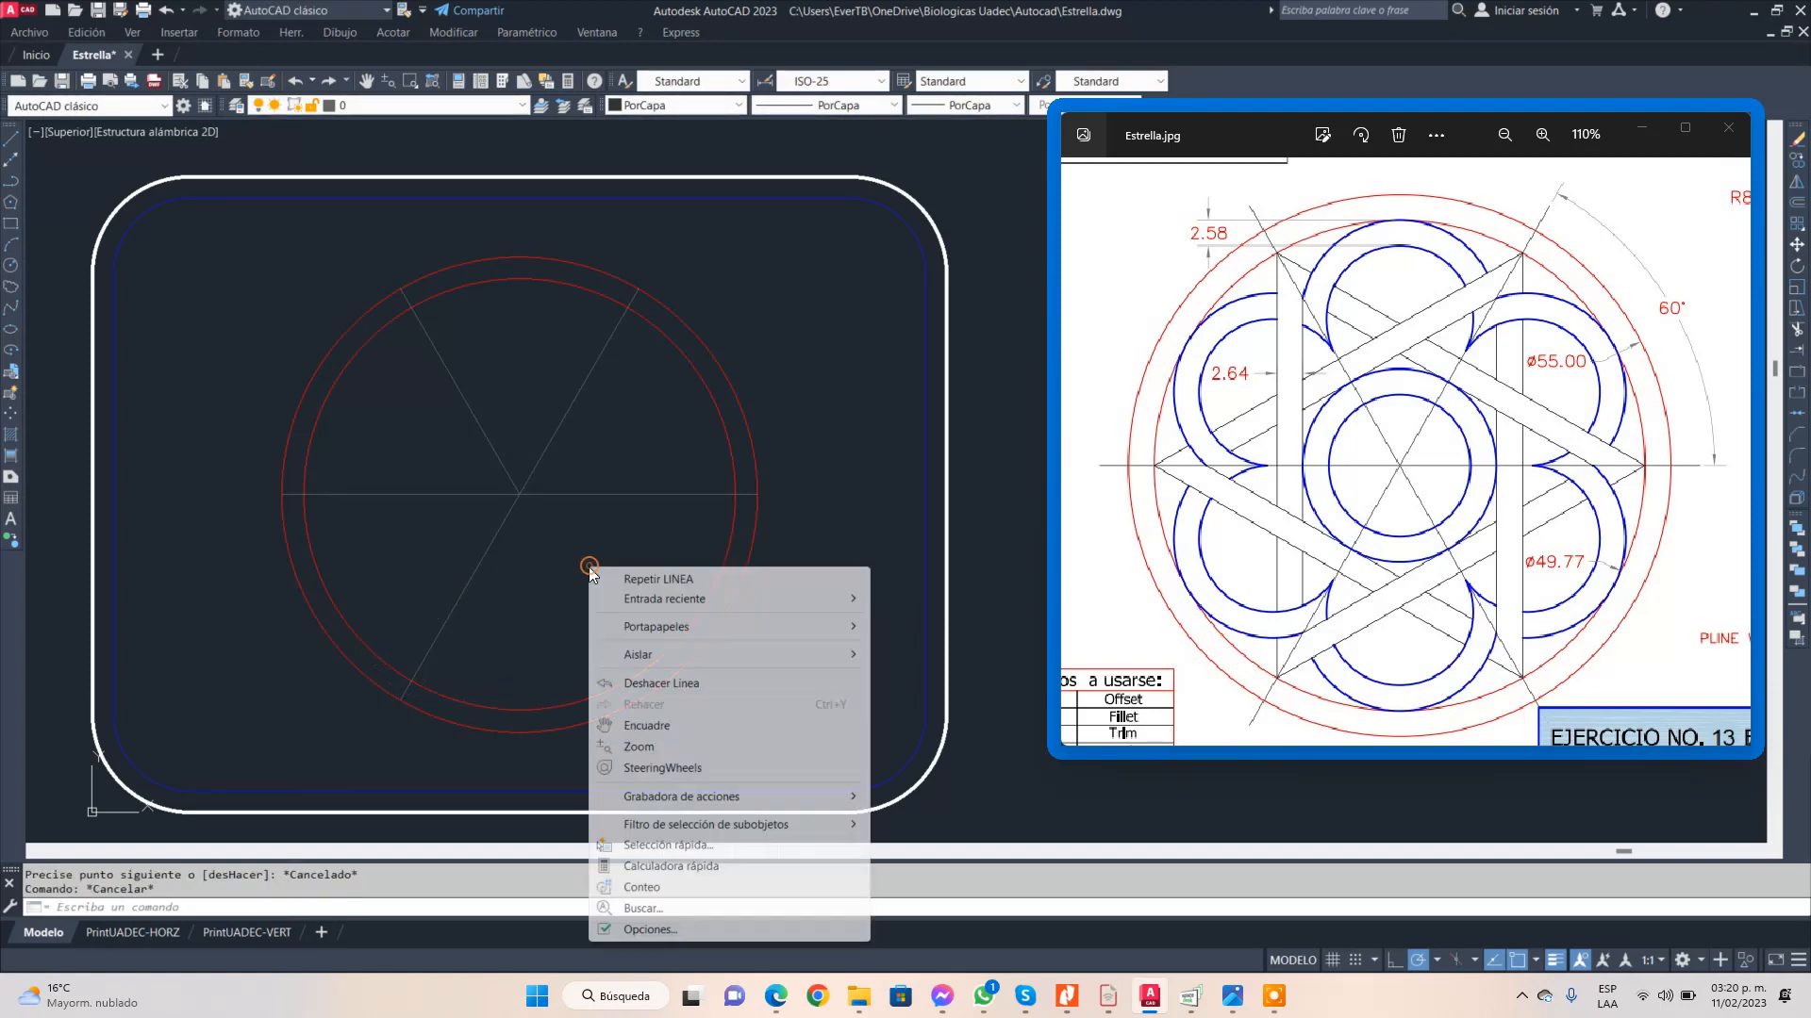
click(658, 579)
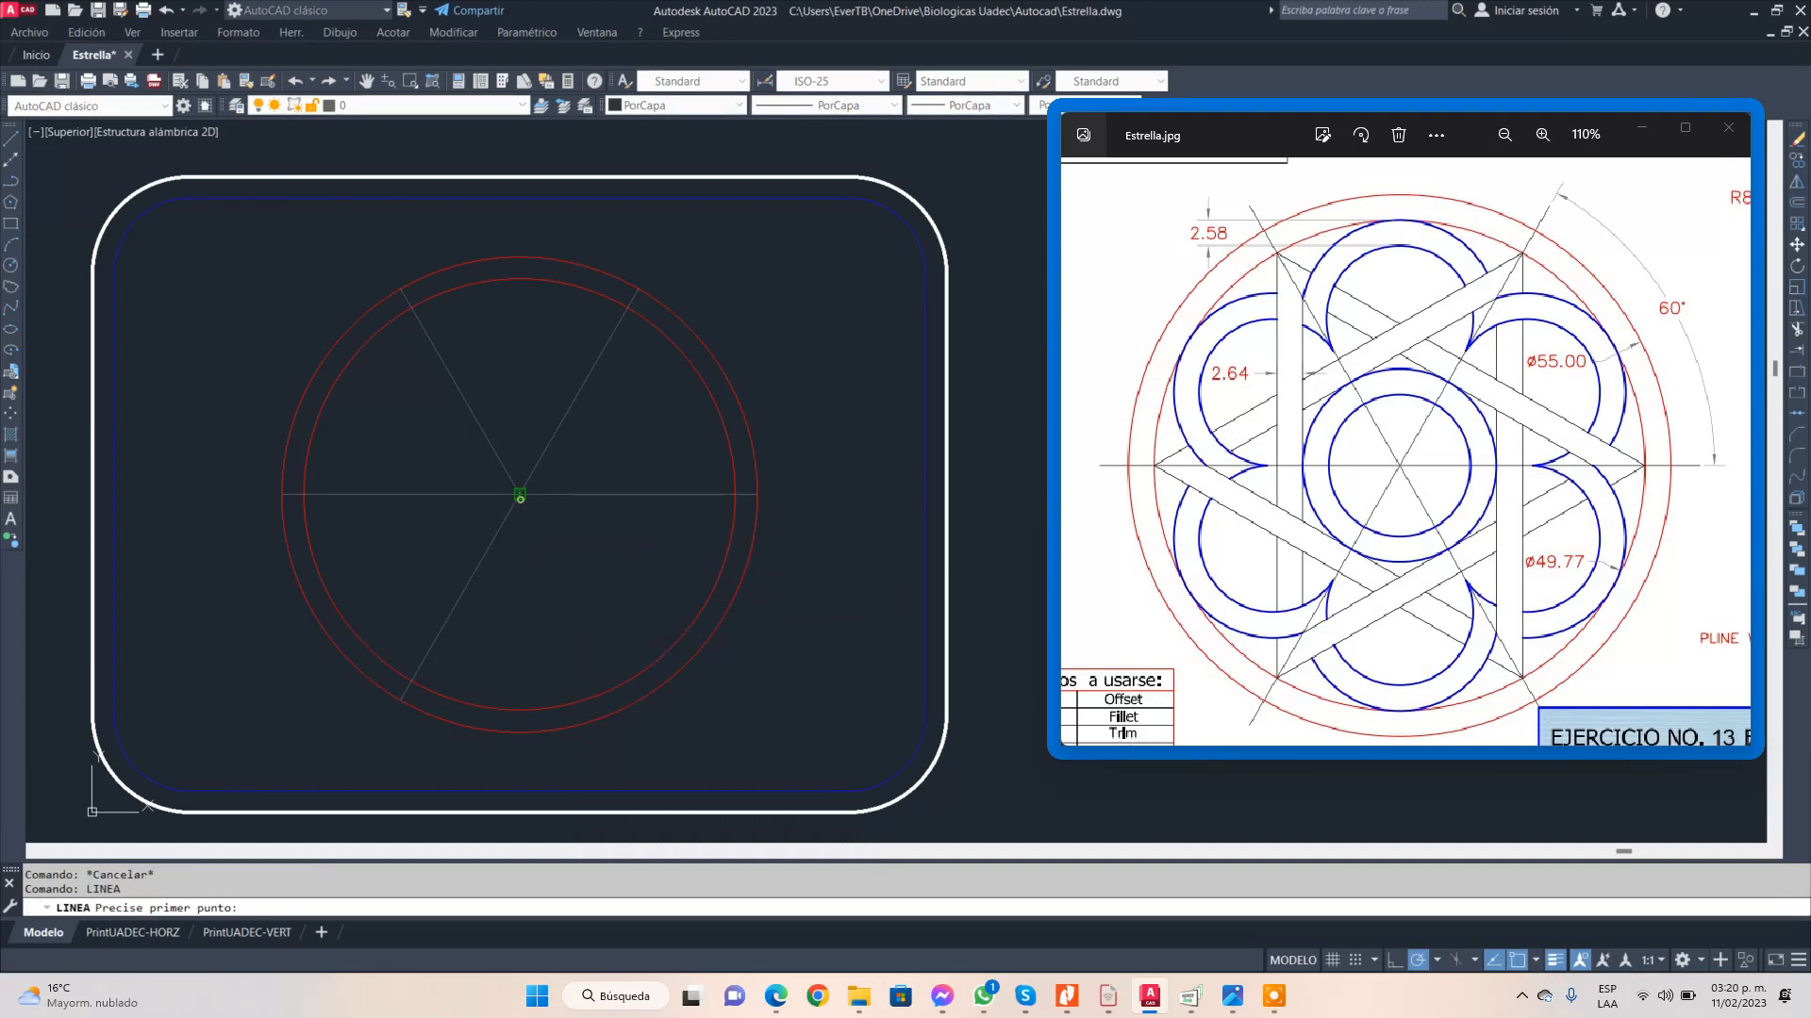
click(519, 495)
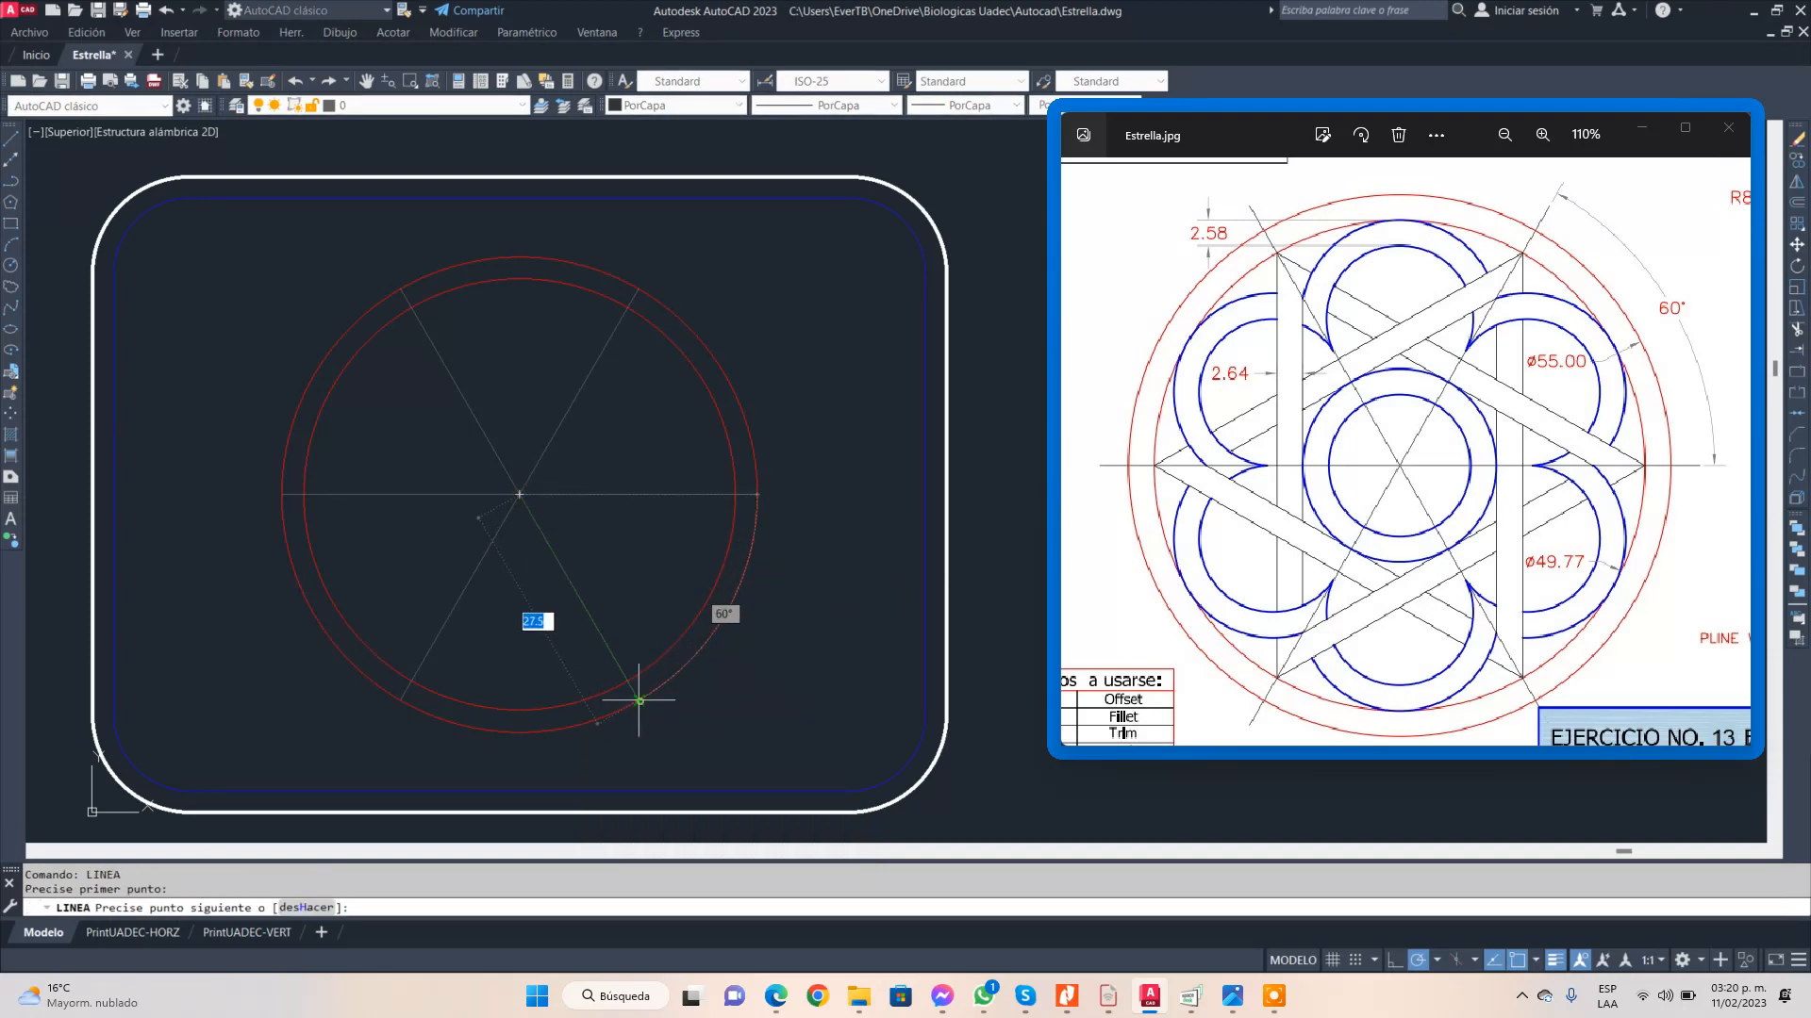
click(640, 701)
key(Escape)
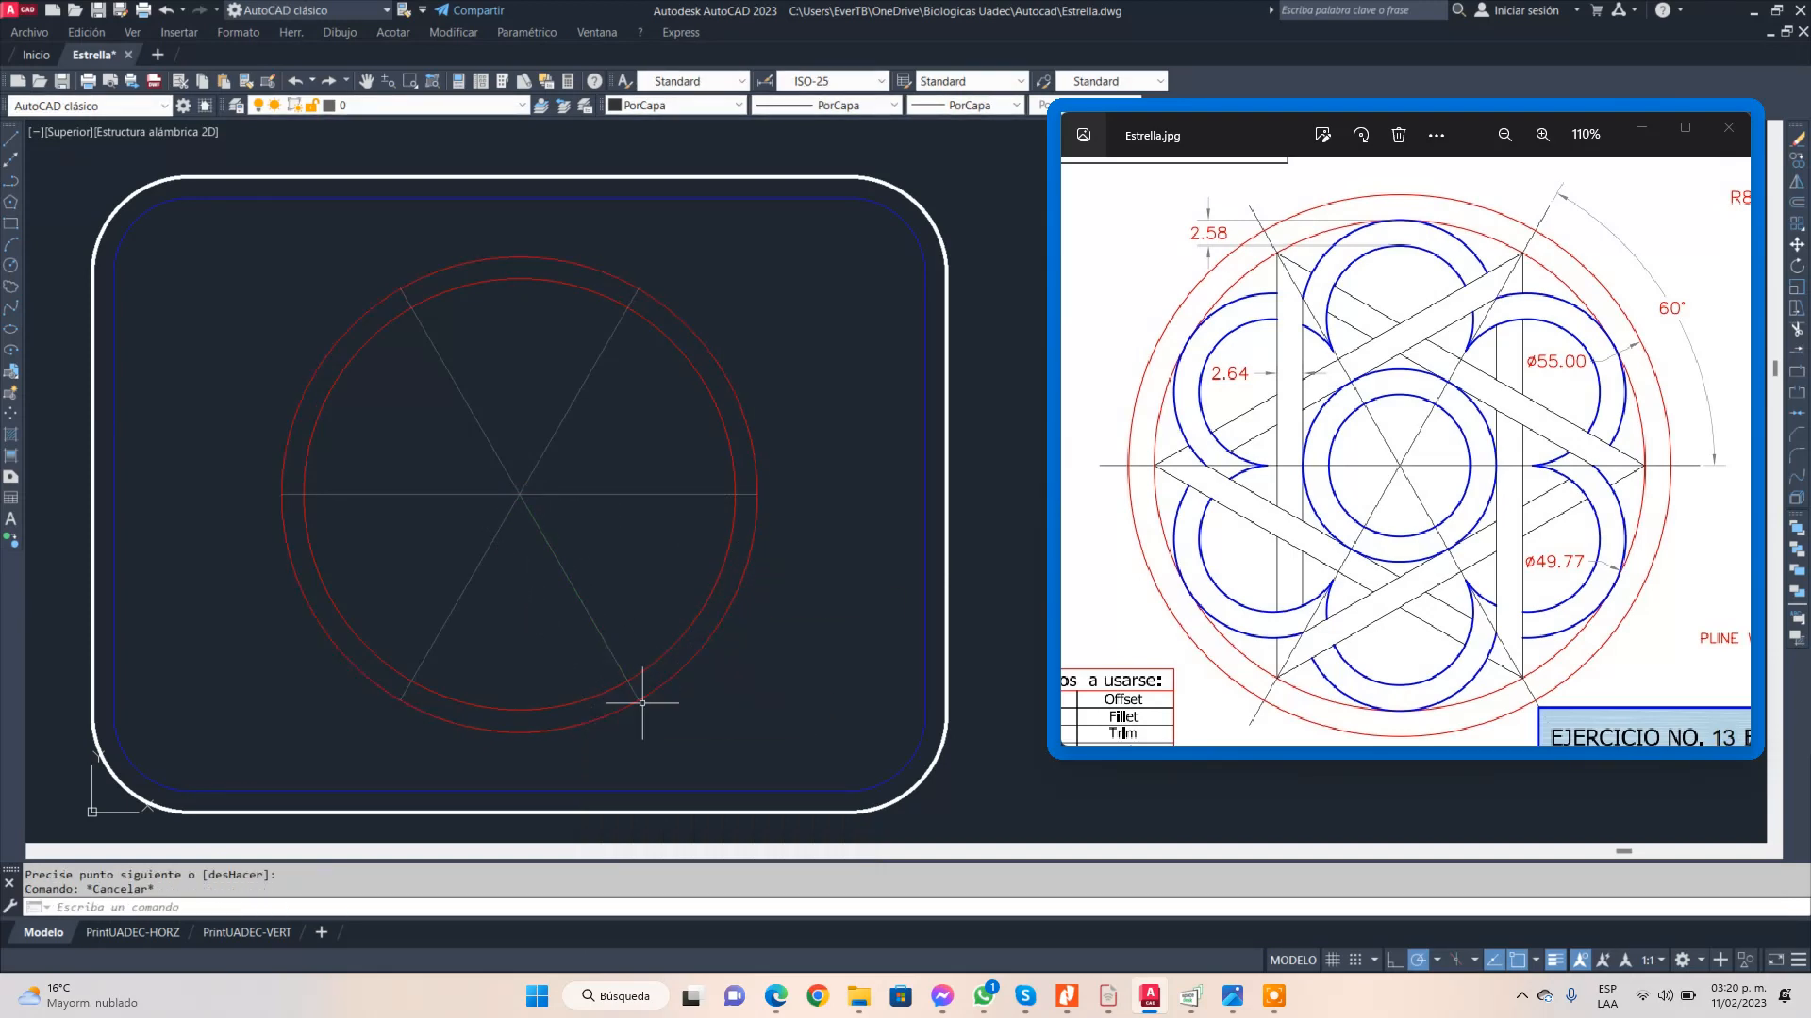
key(Escape)
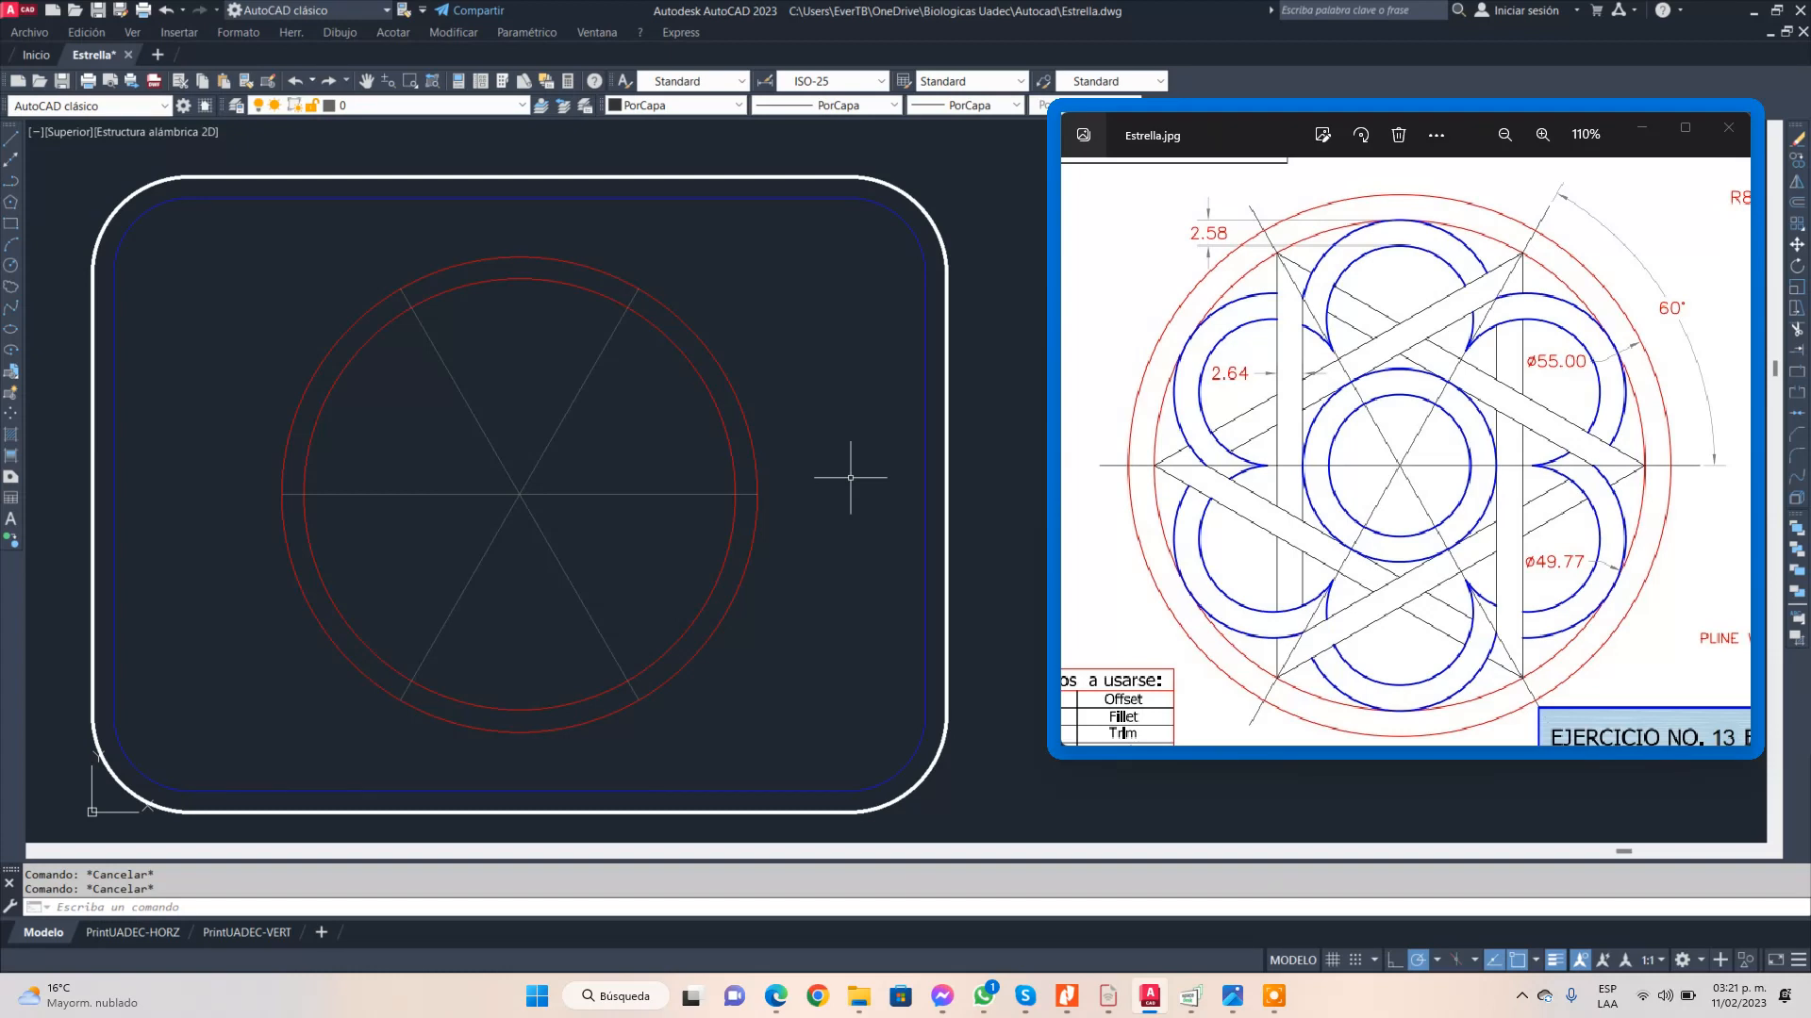
- Draw a right-pointing triangle as a polyline through the inner red circle's intersections with the 120°, 240° and 0° radial lines
click(13, 186)
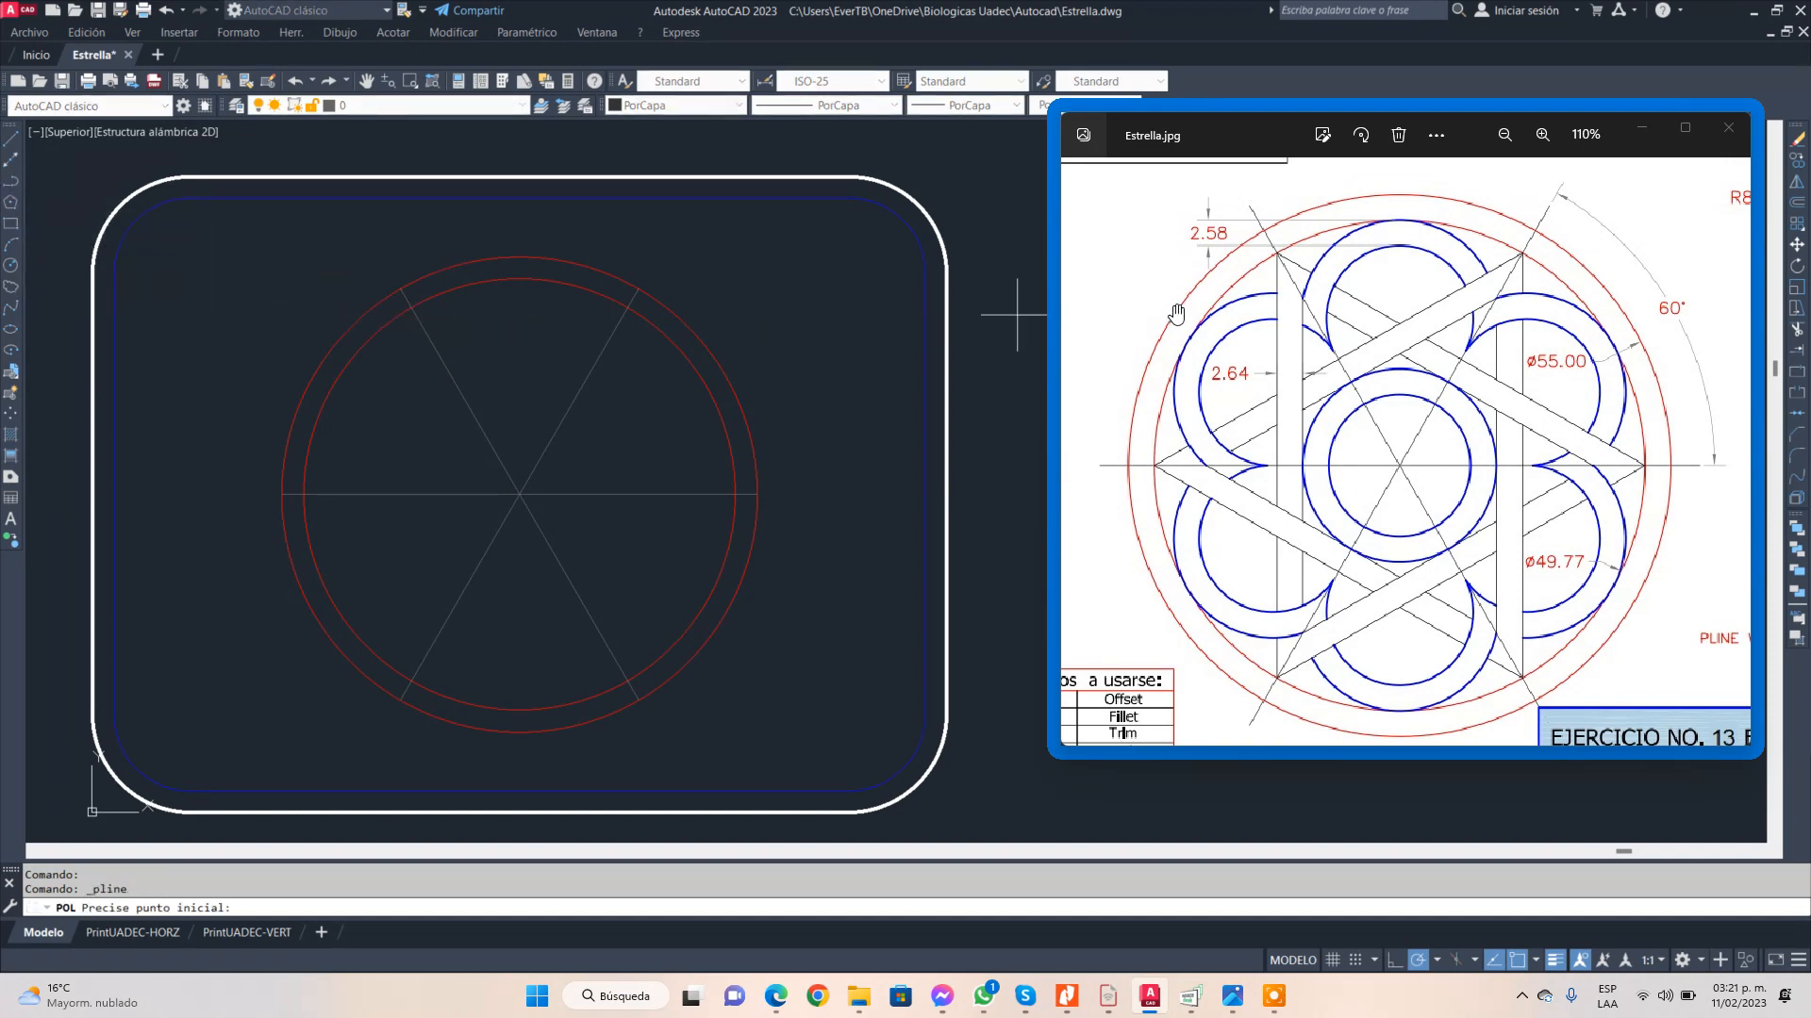
click(411, 308)
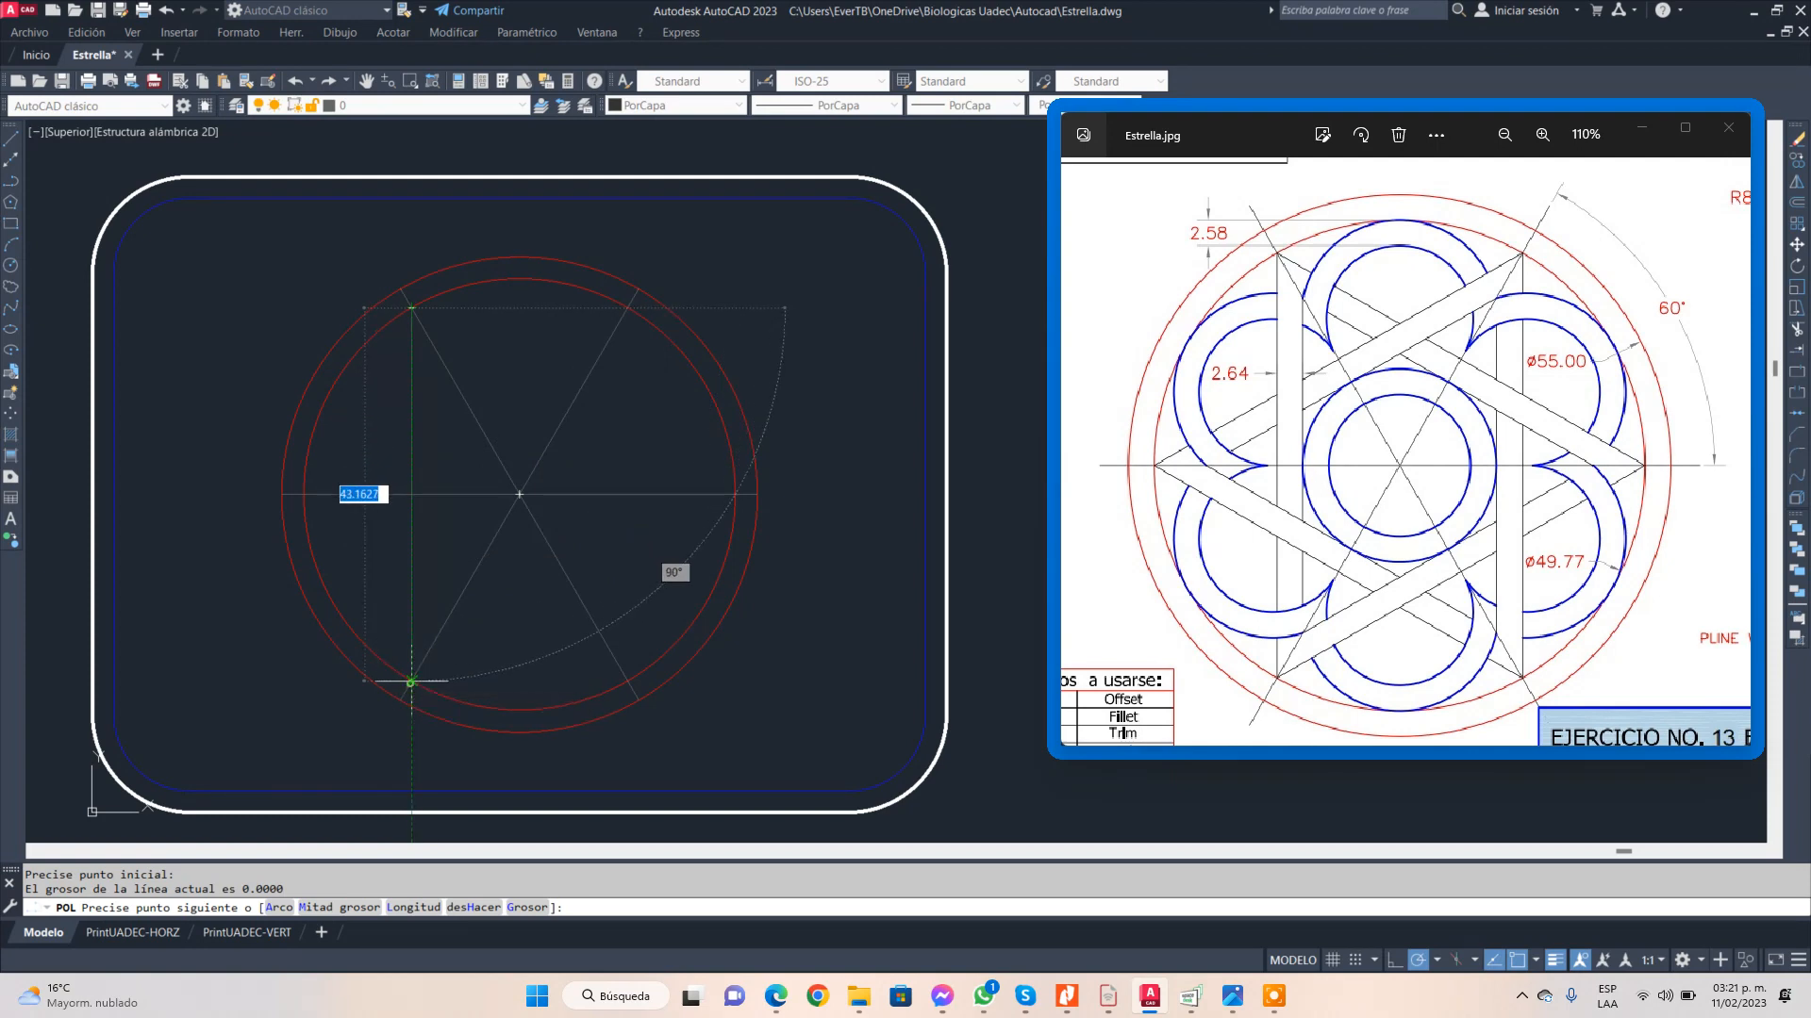
click(411, 681)
click(735, 495)
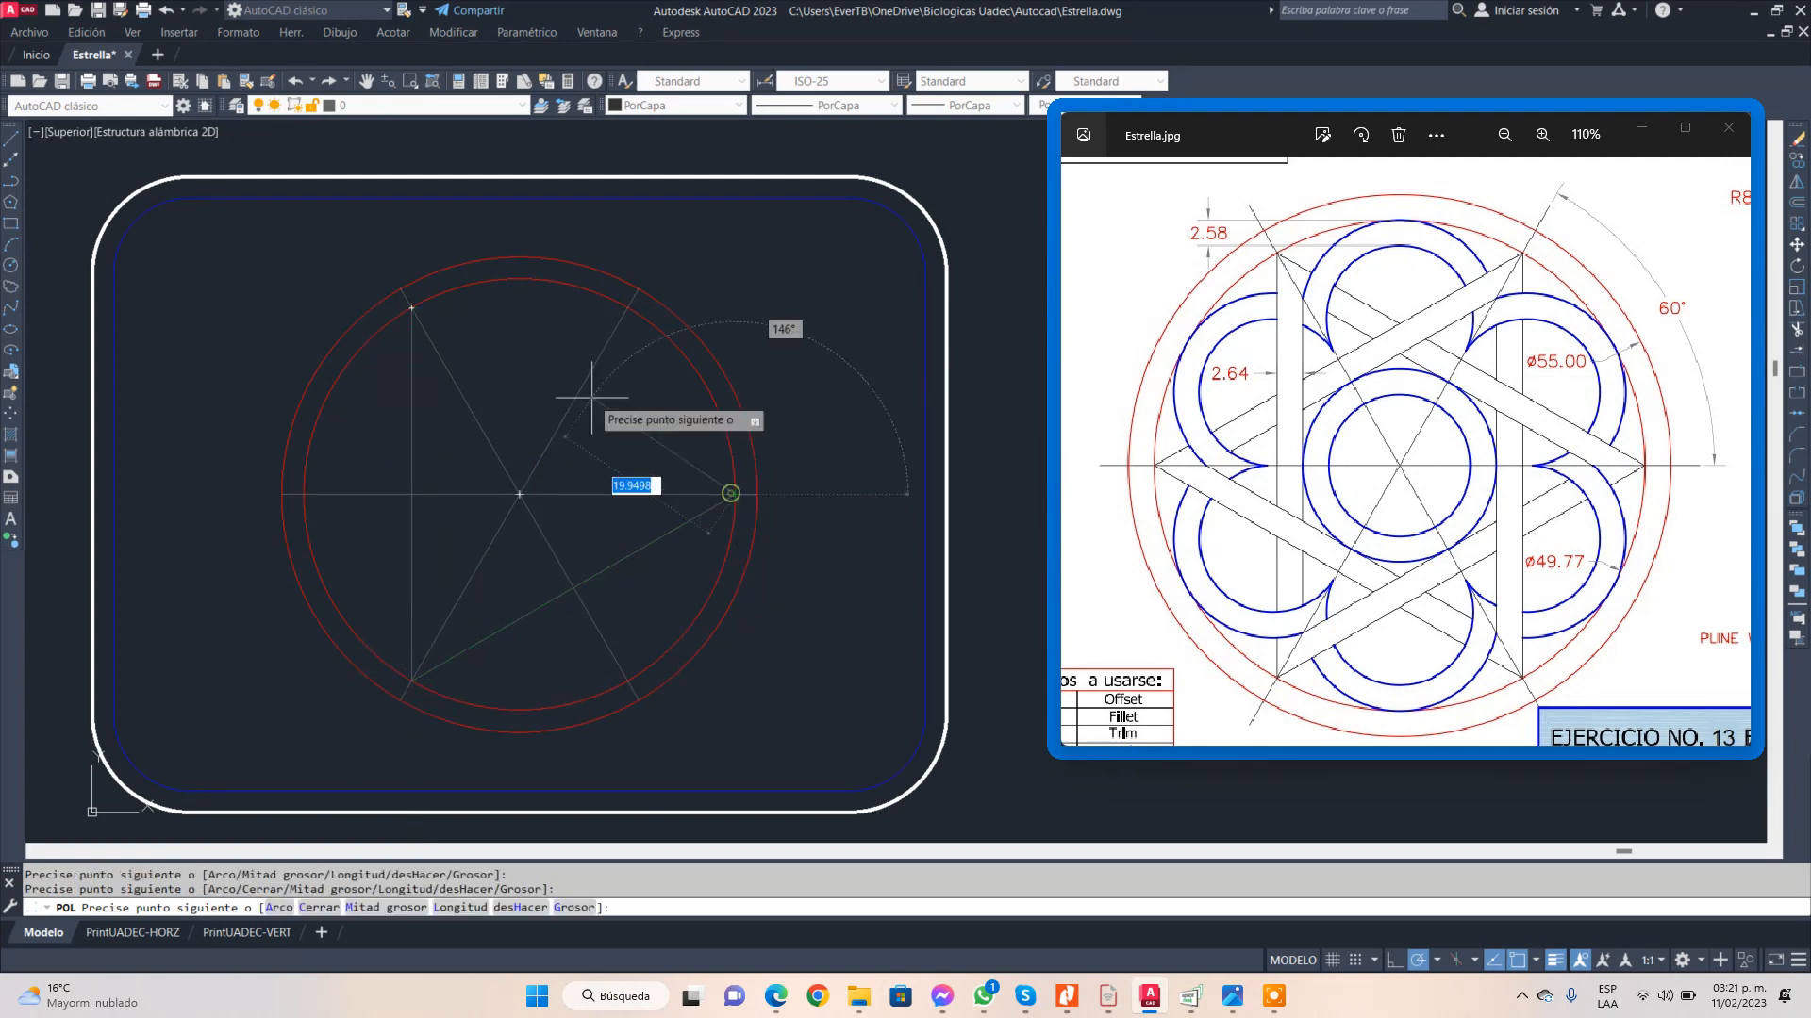
click(415, 305)
key(Return)
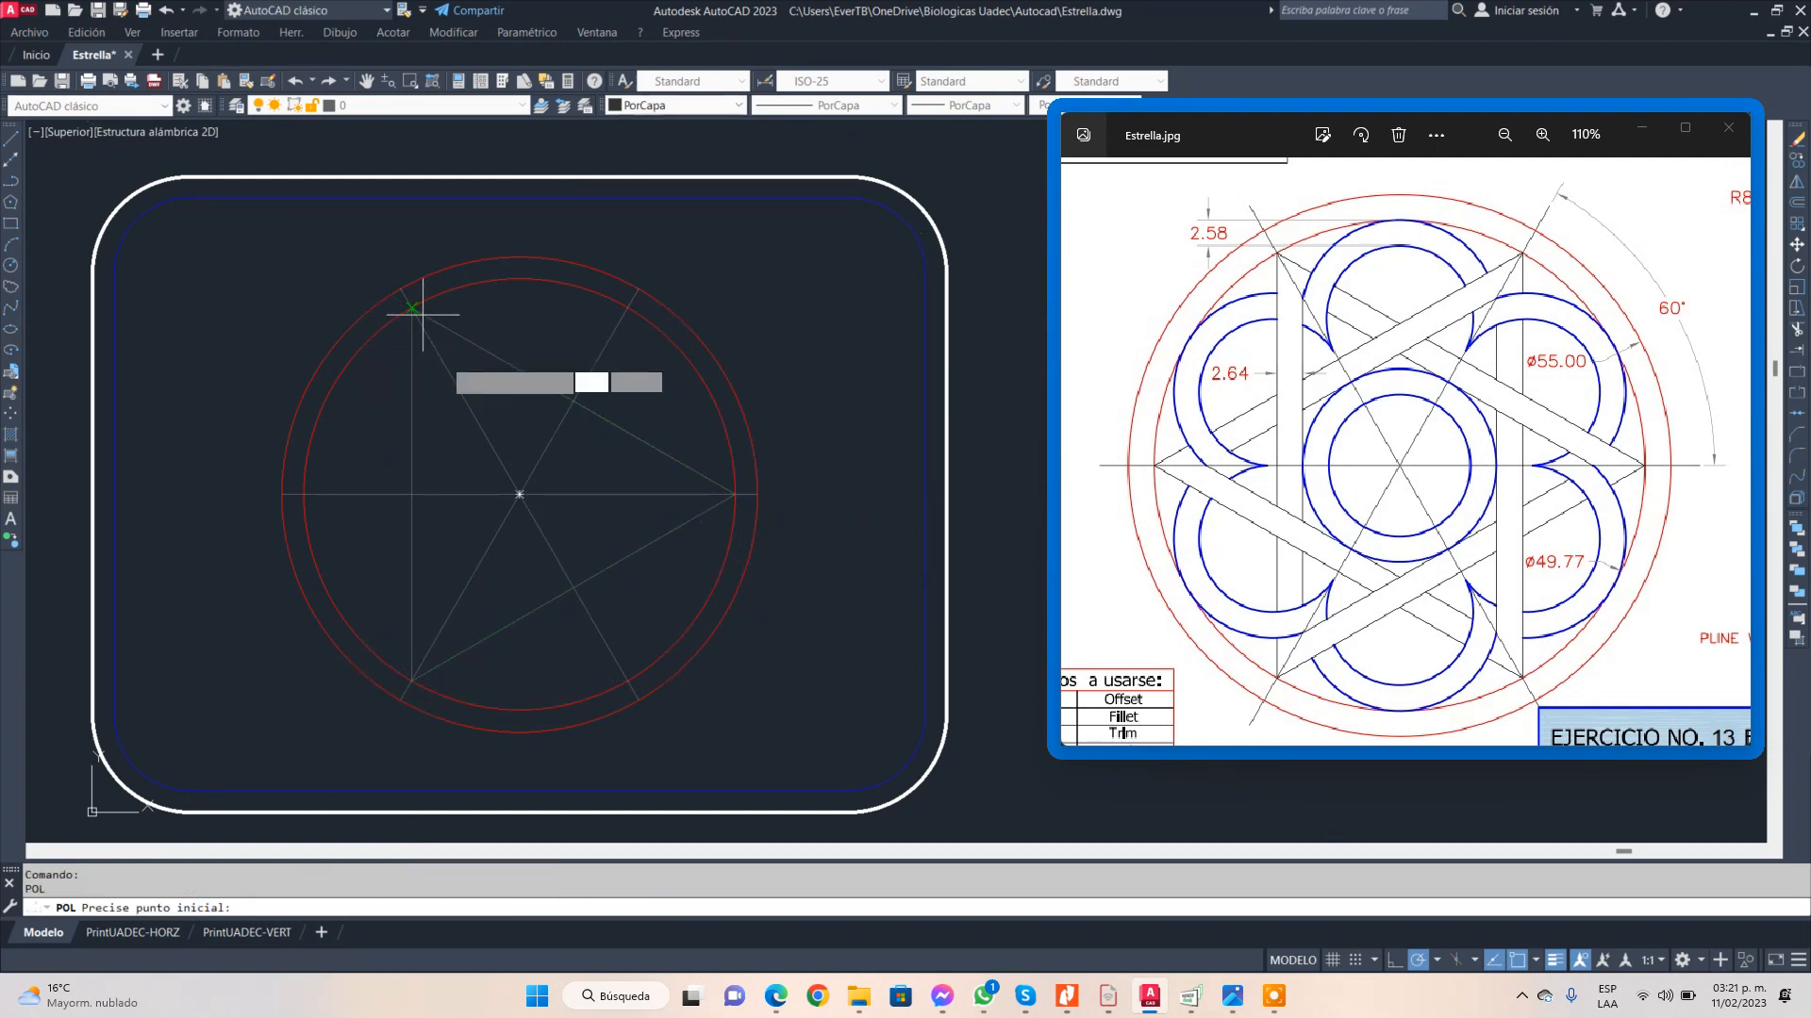
key(Return)
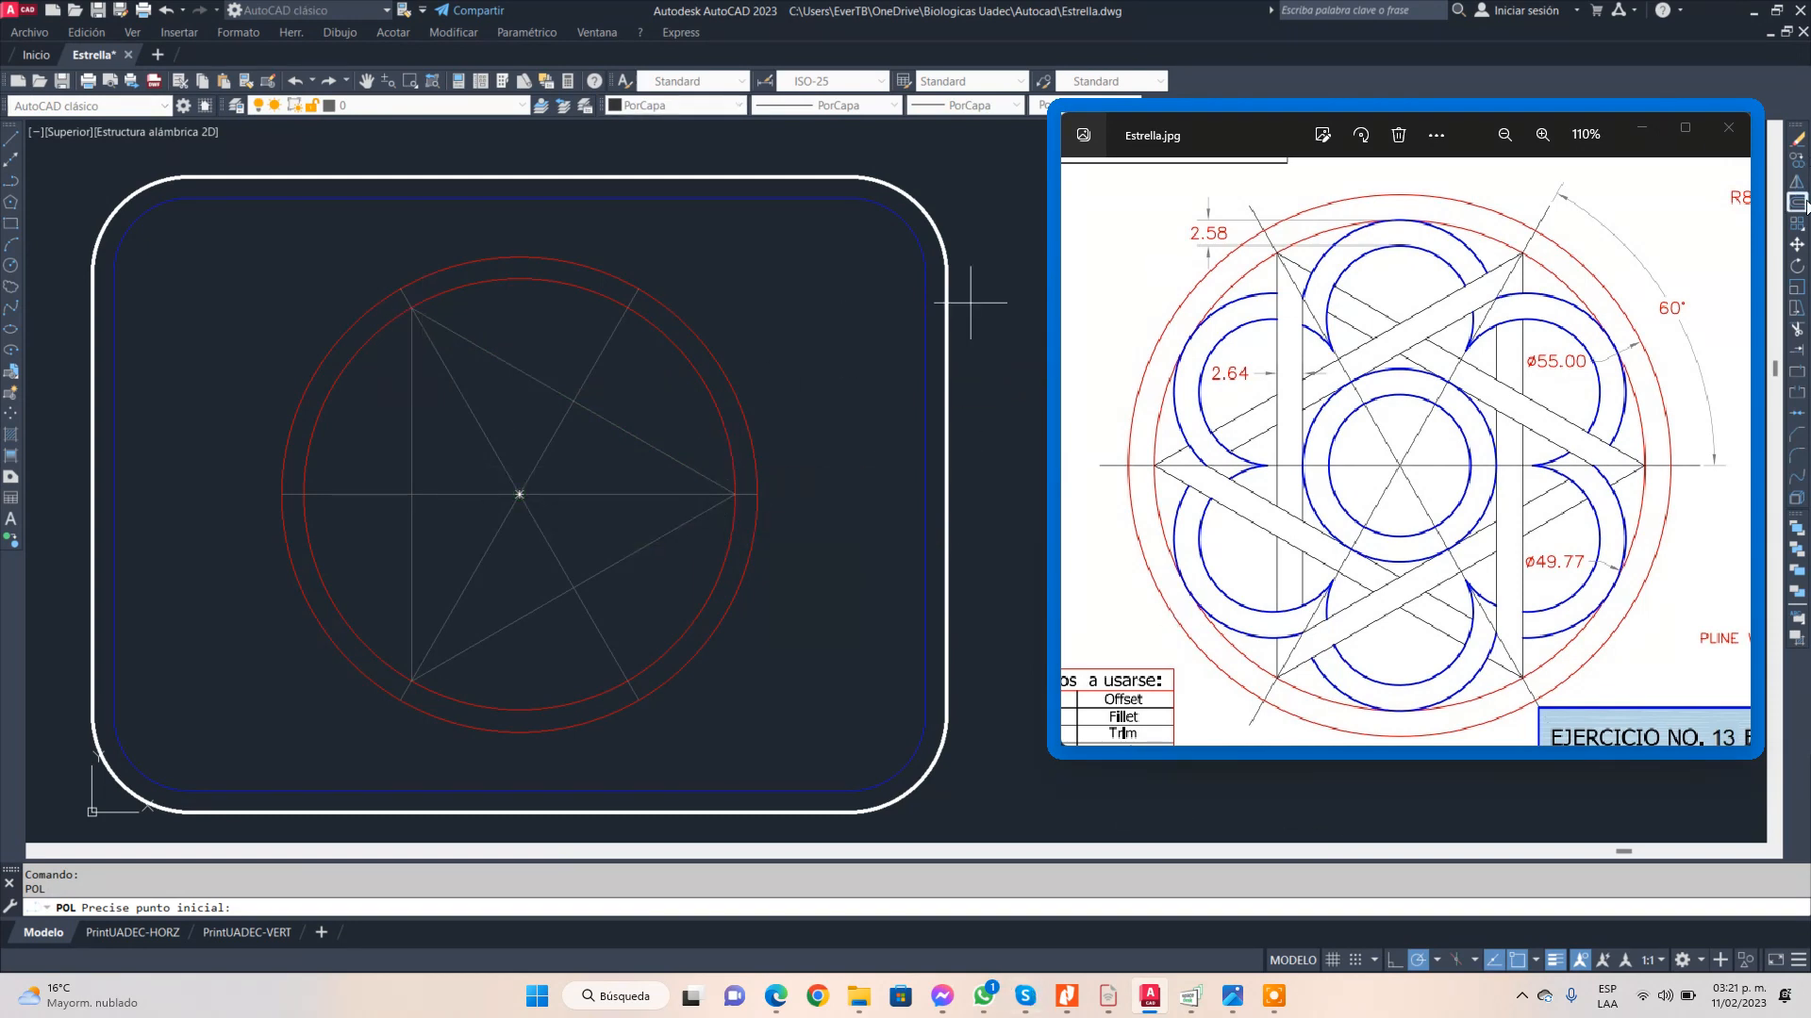
- Offset the right-pointing triangle 2.64 inward
click(1796, 202)
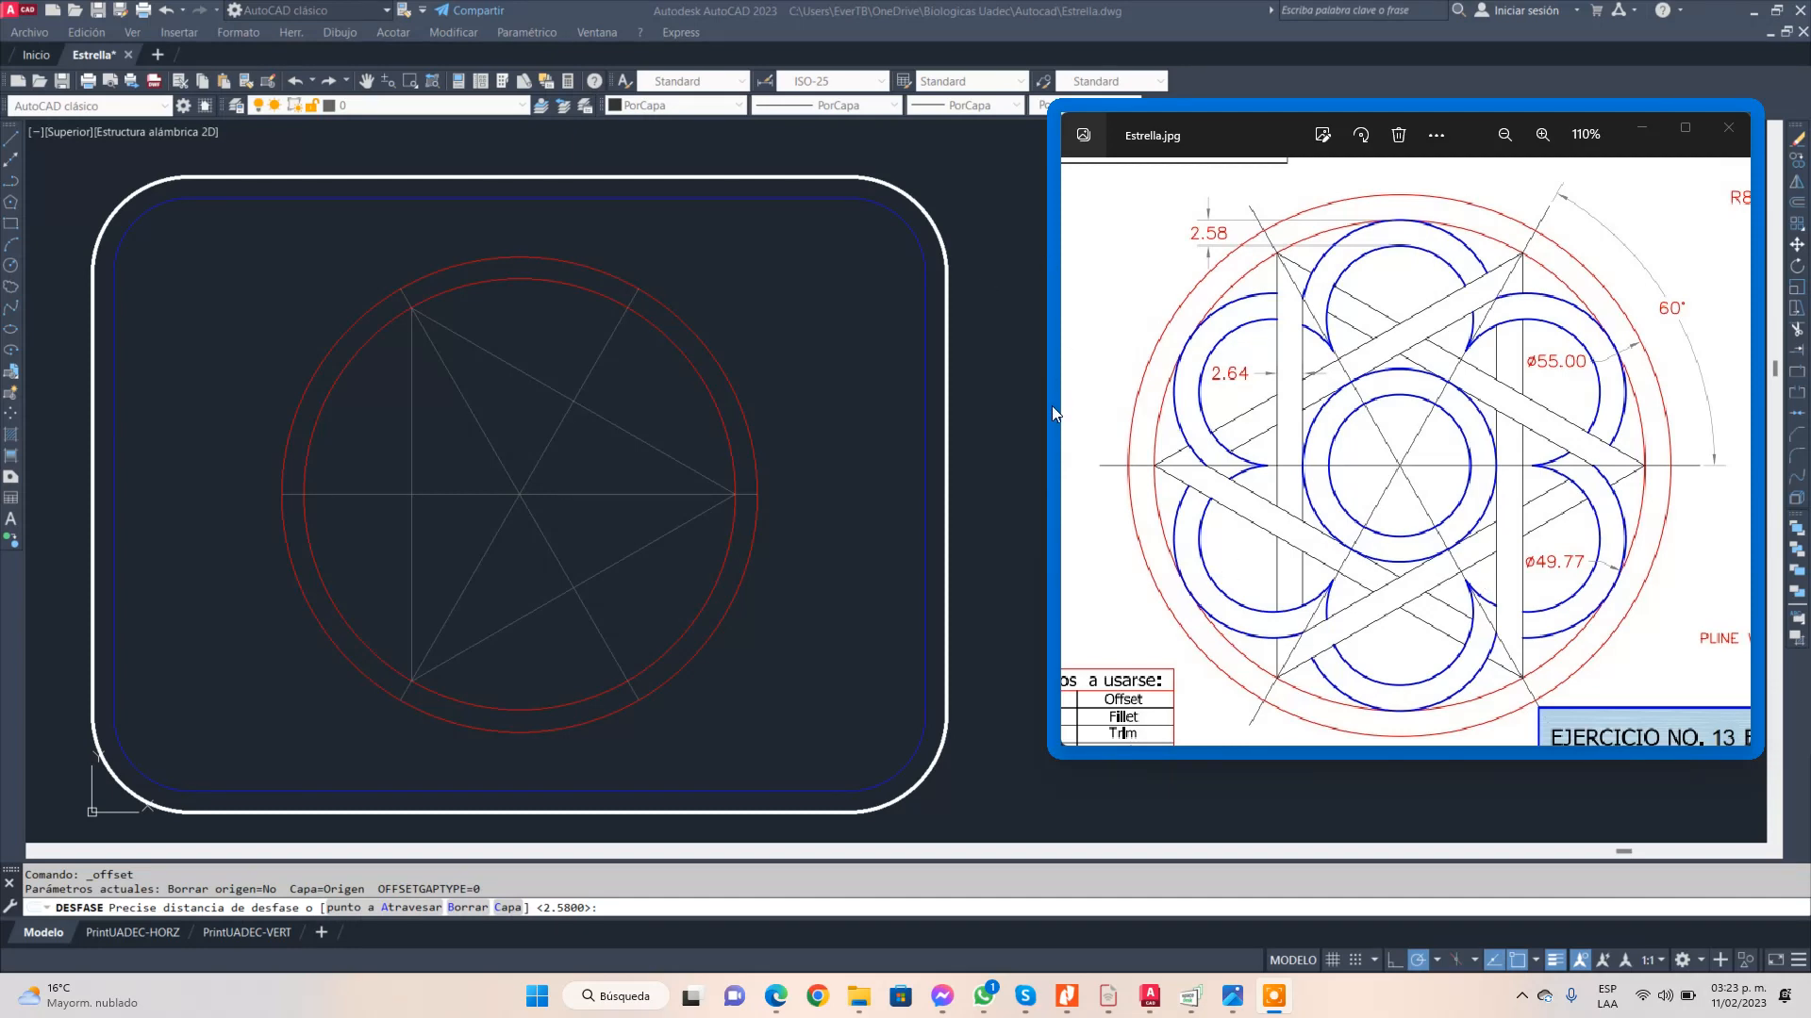
click(1797, 209)
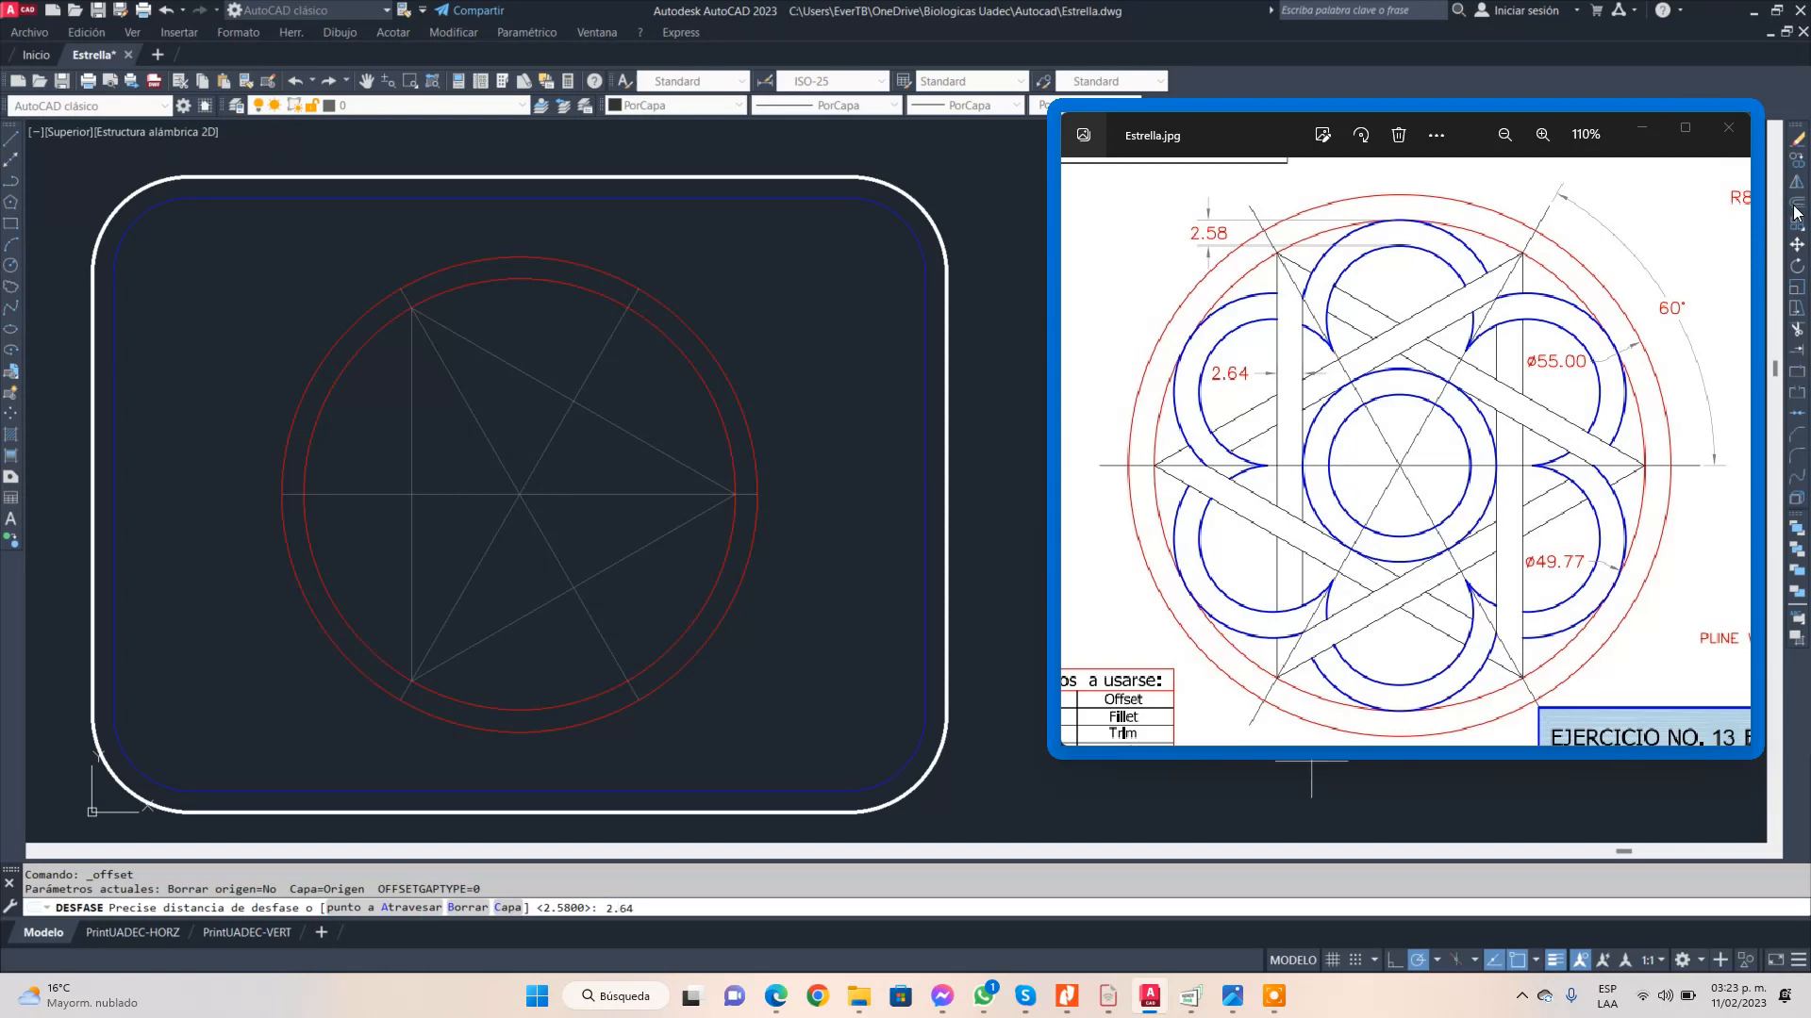
key(Return)
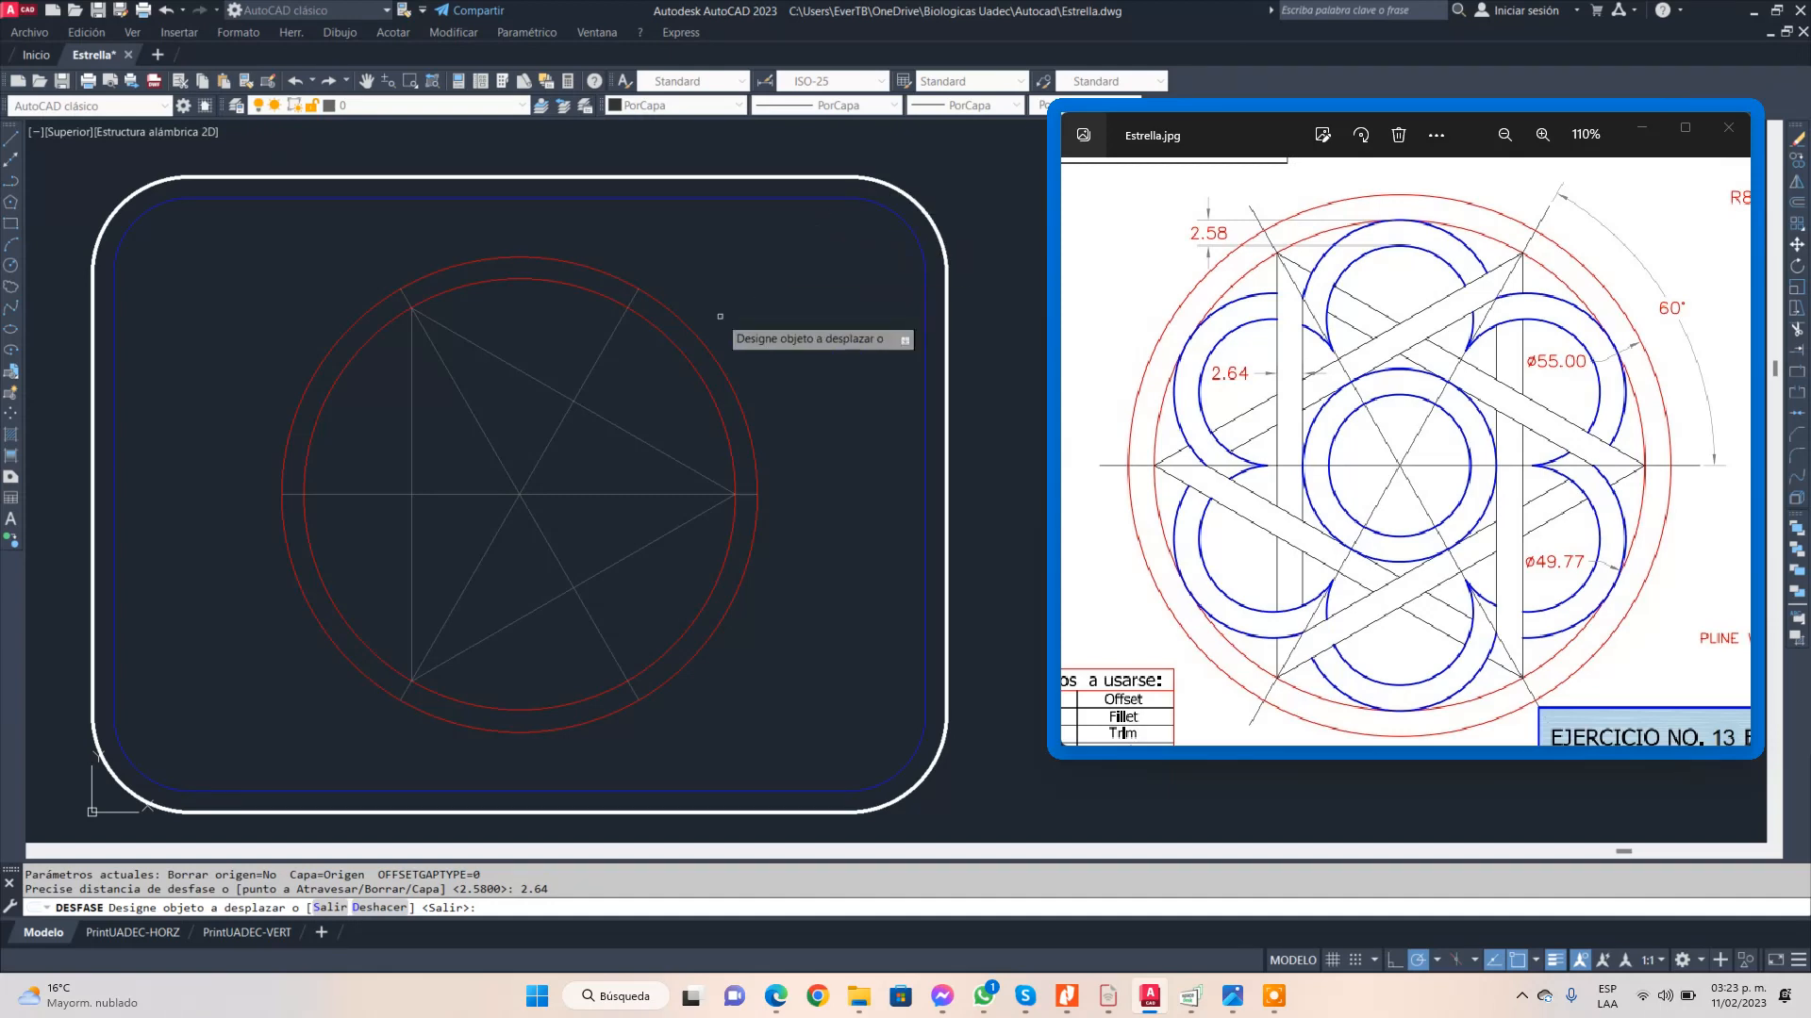
click(528, 375)
click(521, 392)
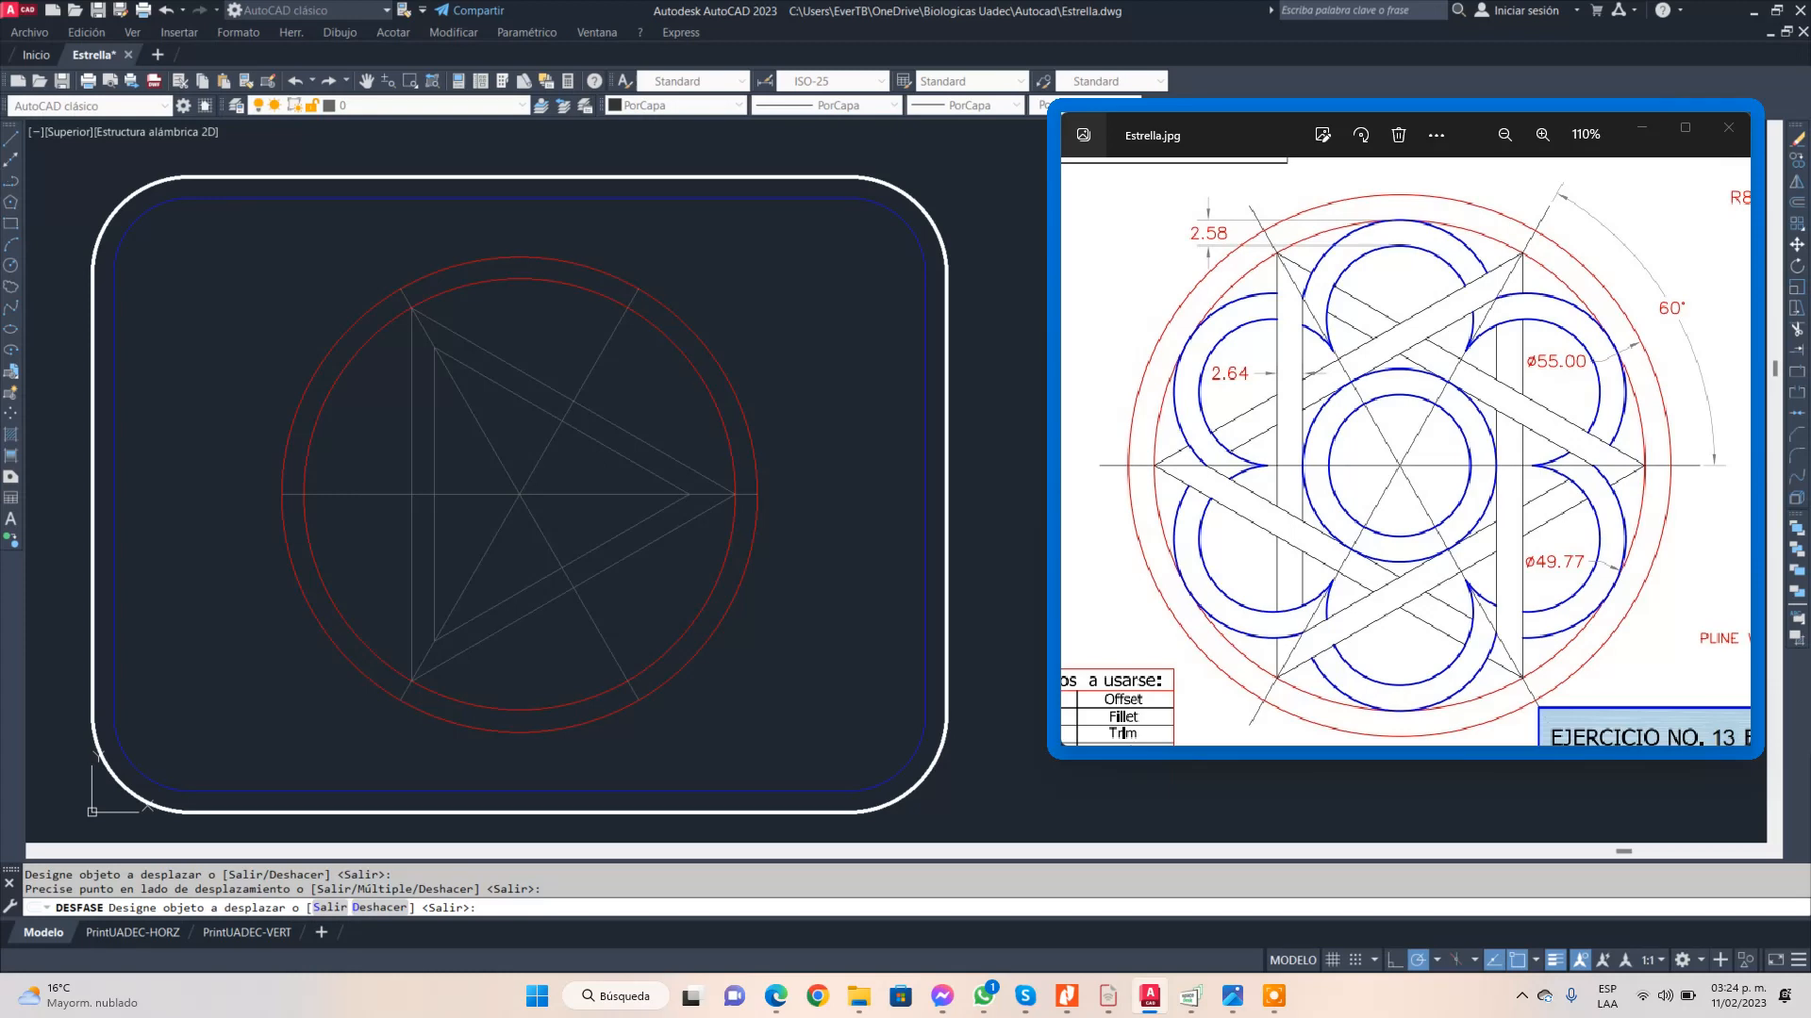
key(Return)
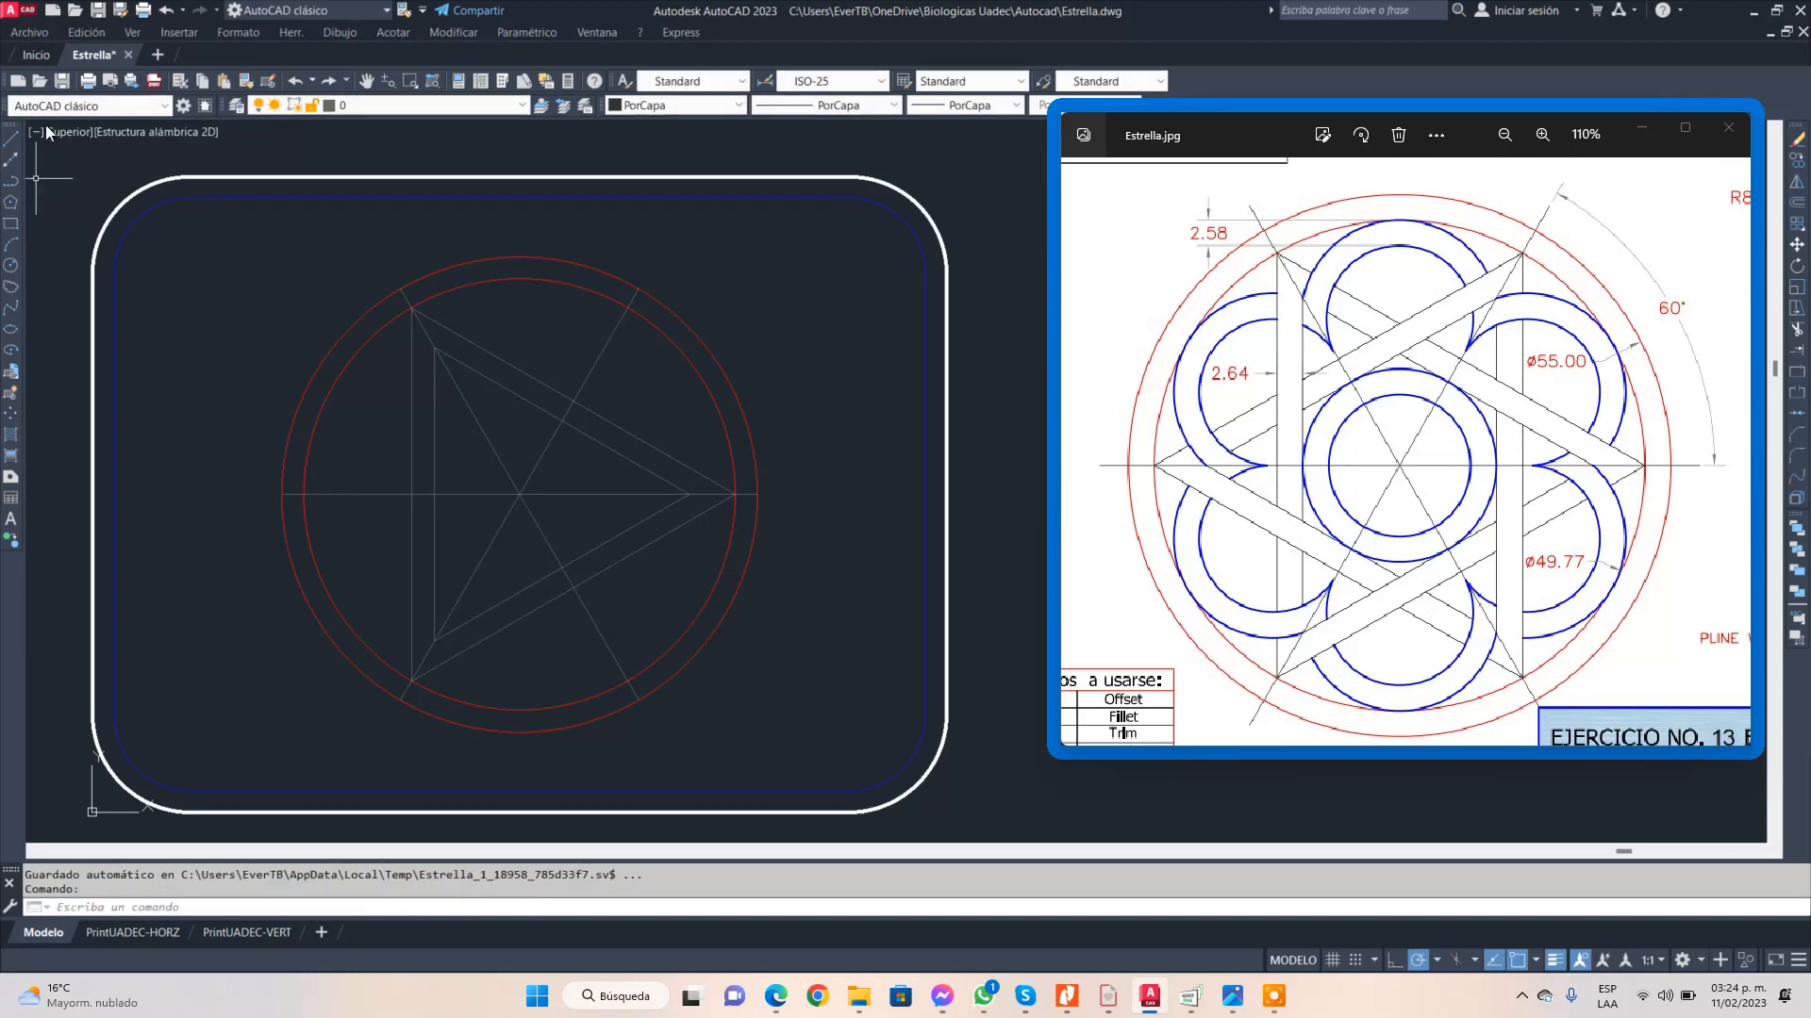
- Draw a left-pointing triangle as a polyline through the inner red circle's intersections with the 60°, 180° and 300° radial lines
click(14, 181)
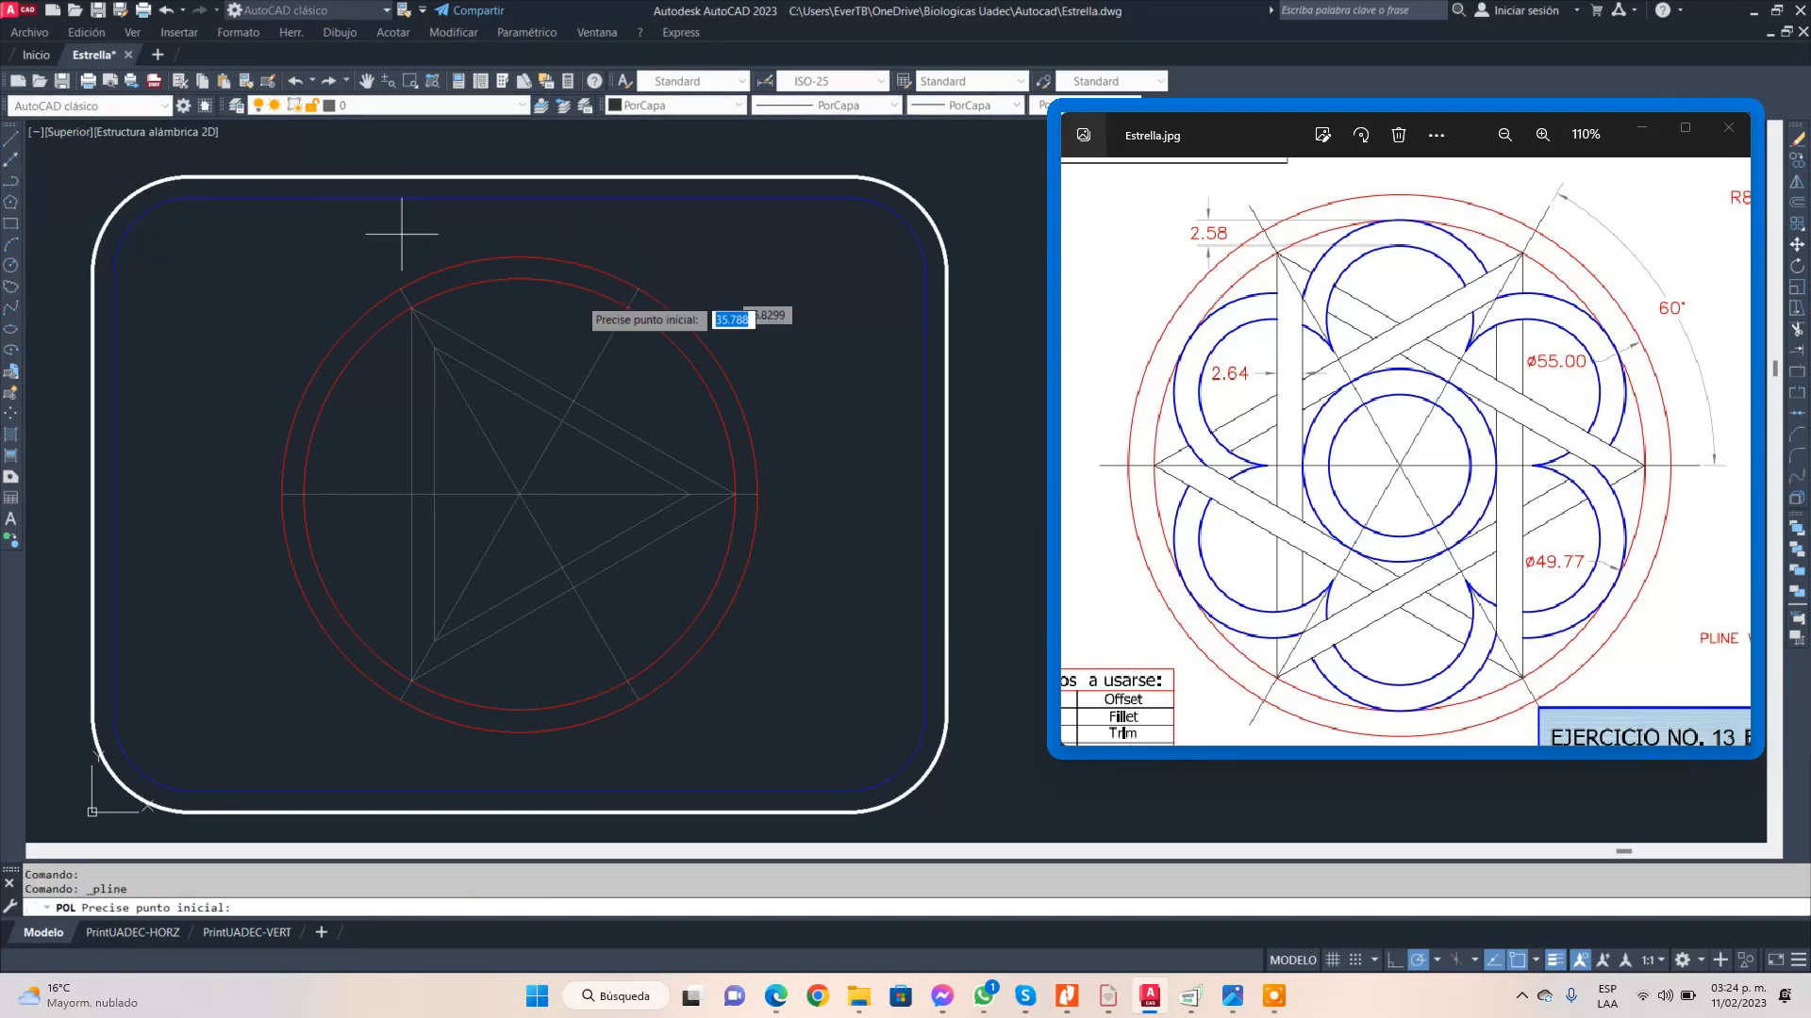
click(627, 308)
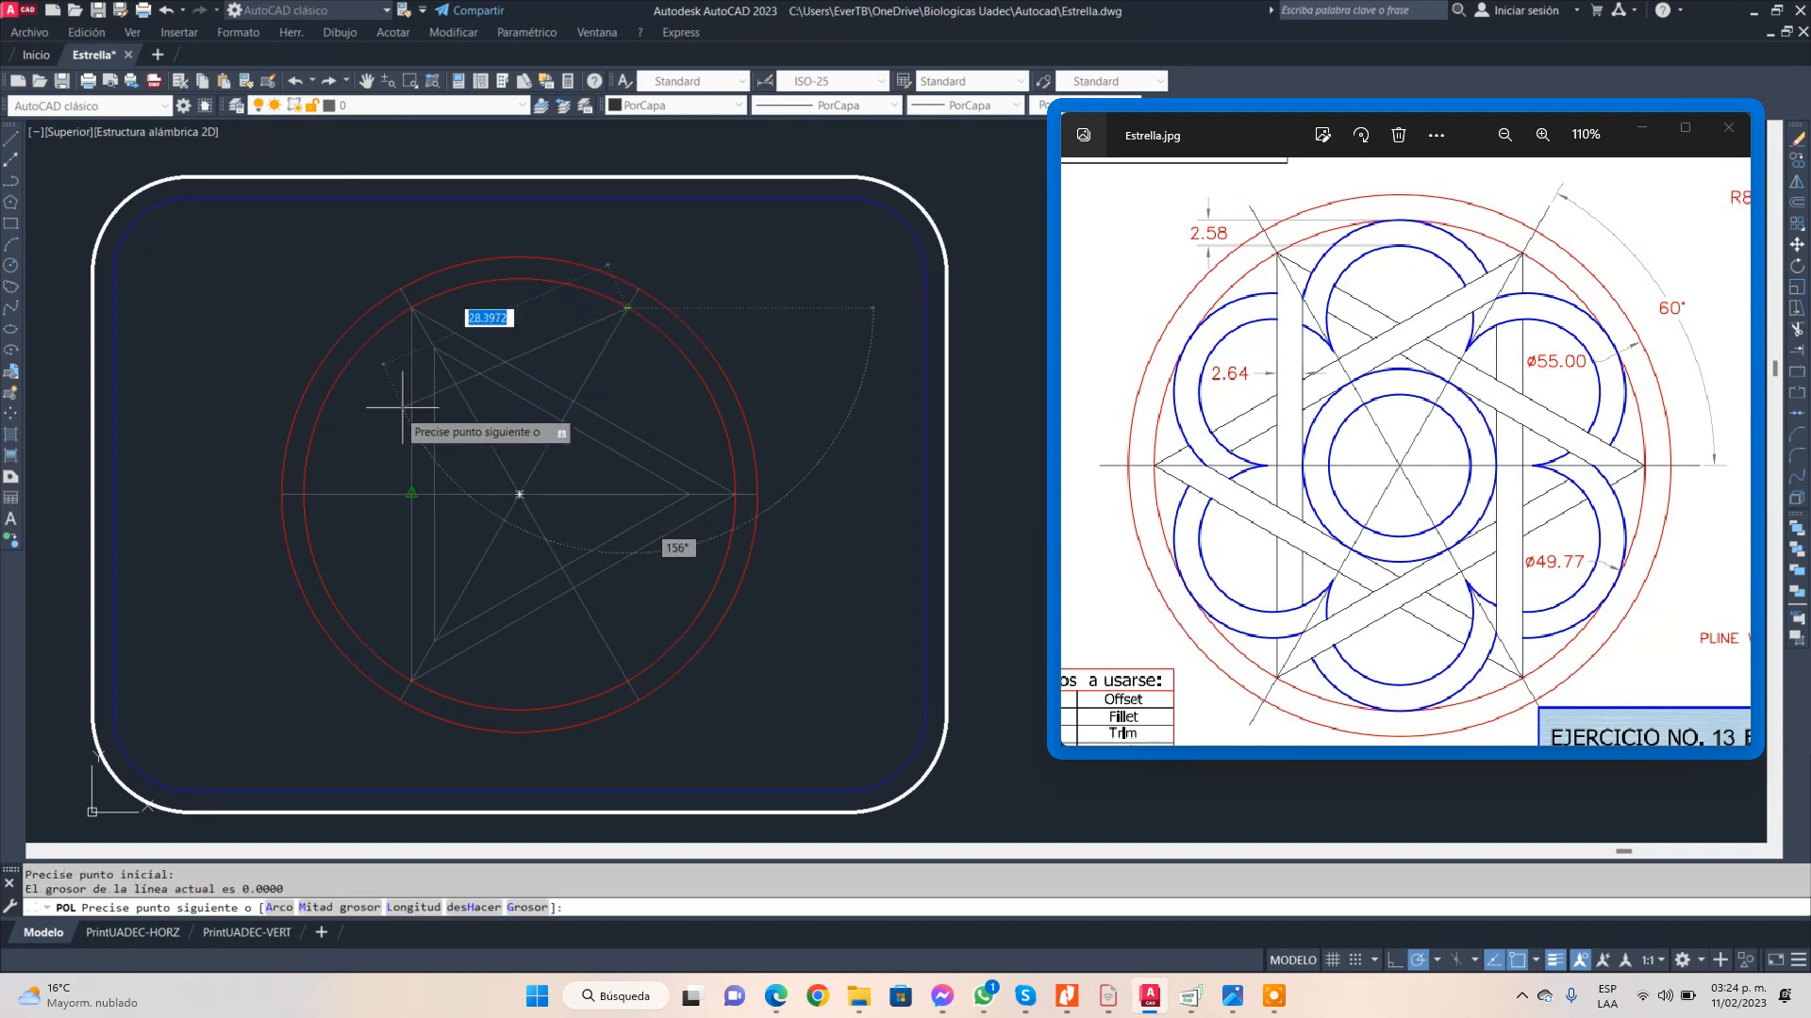
click(304, 493)
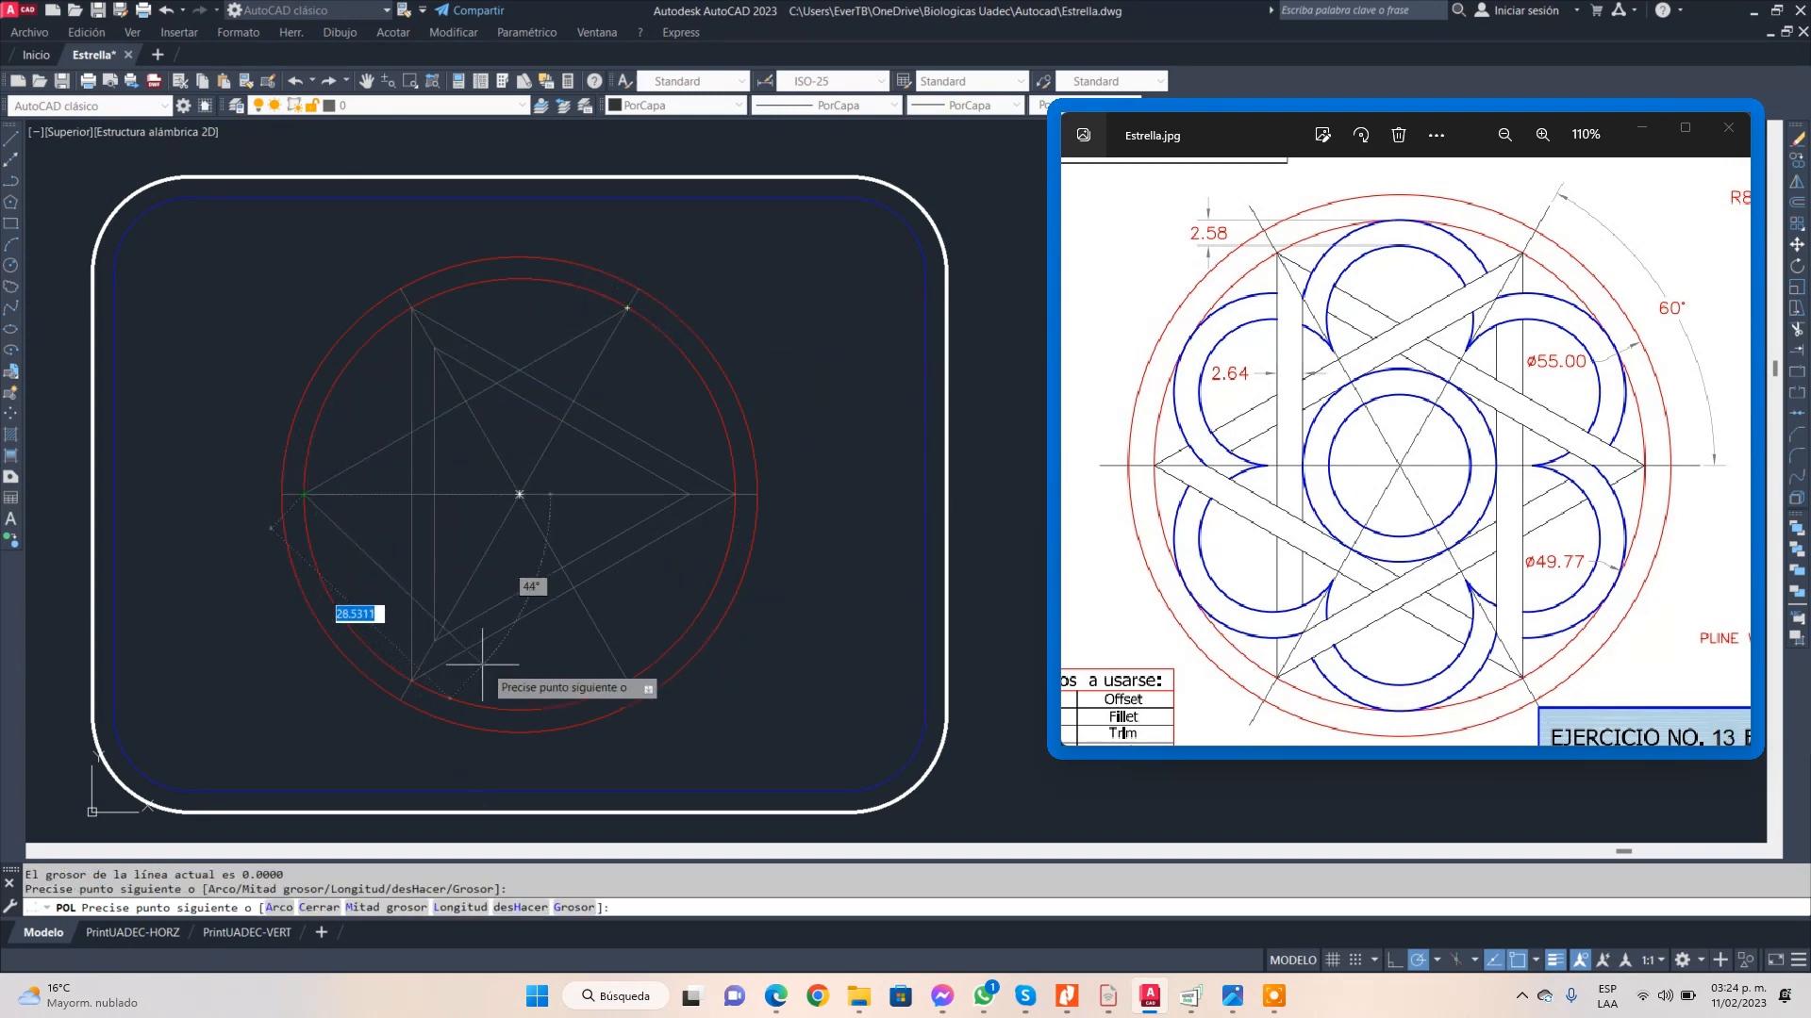
click(627, 679)
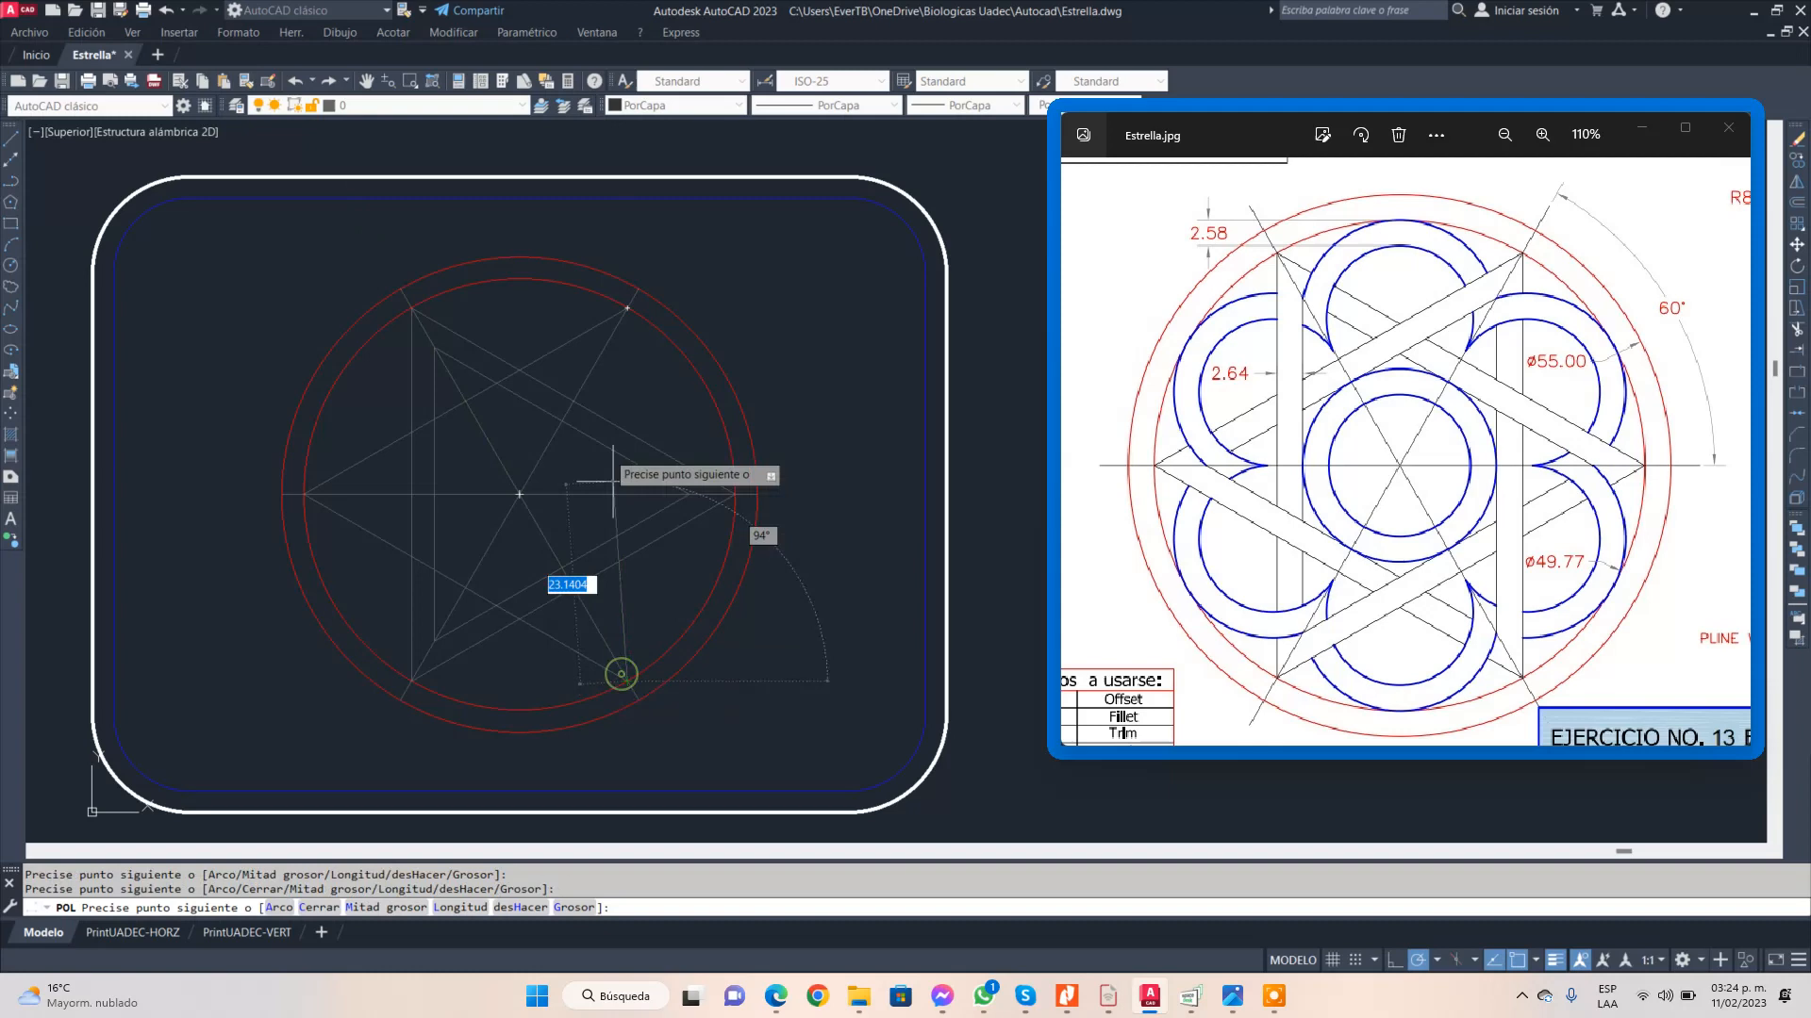
click(627, 308)
key(Return)
key(Return)
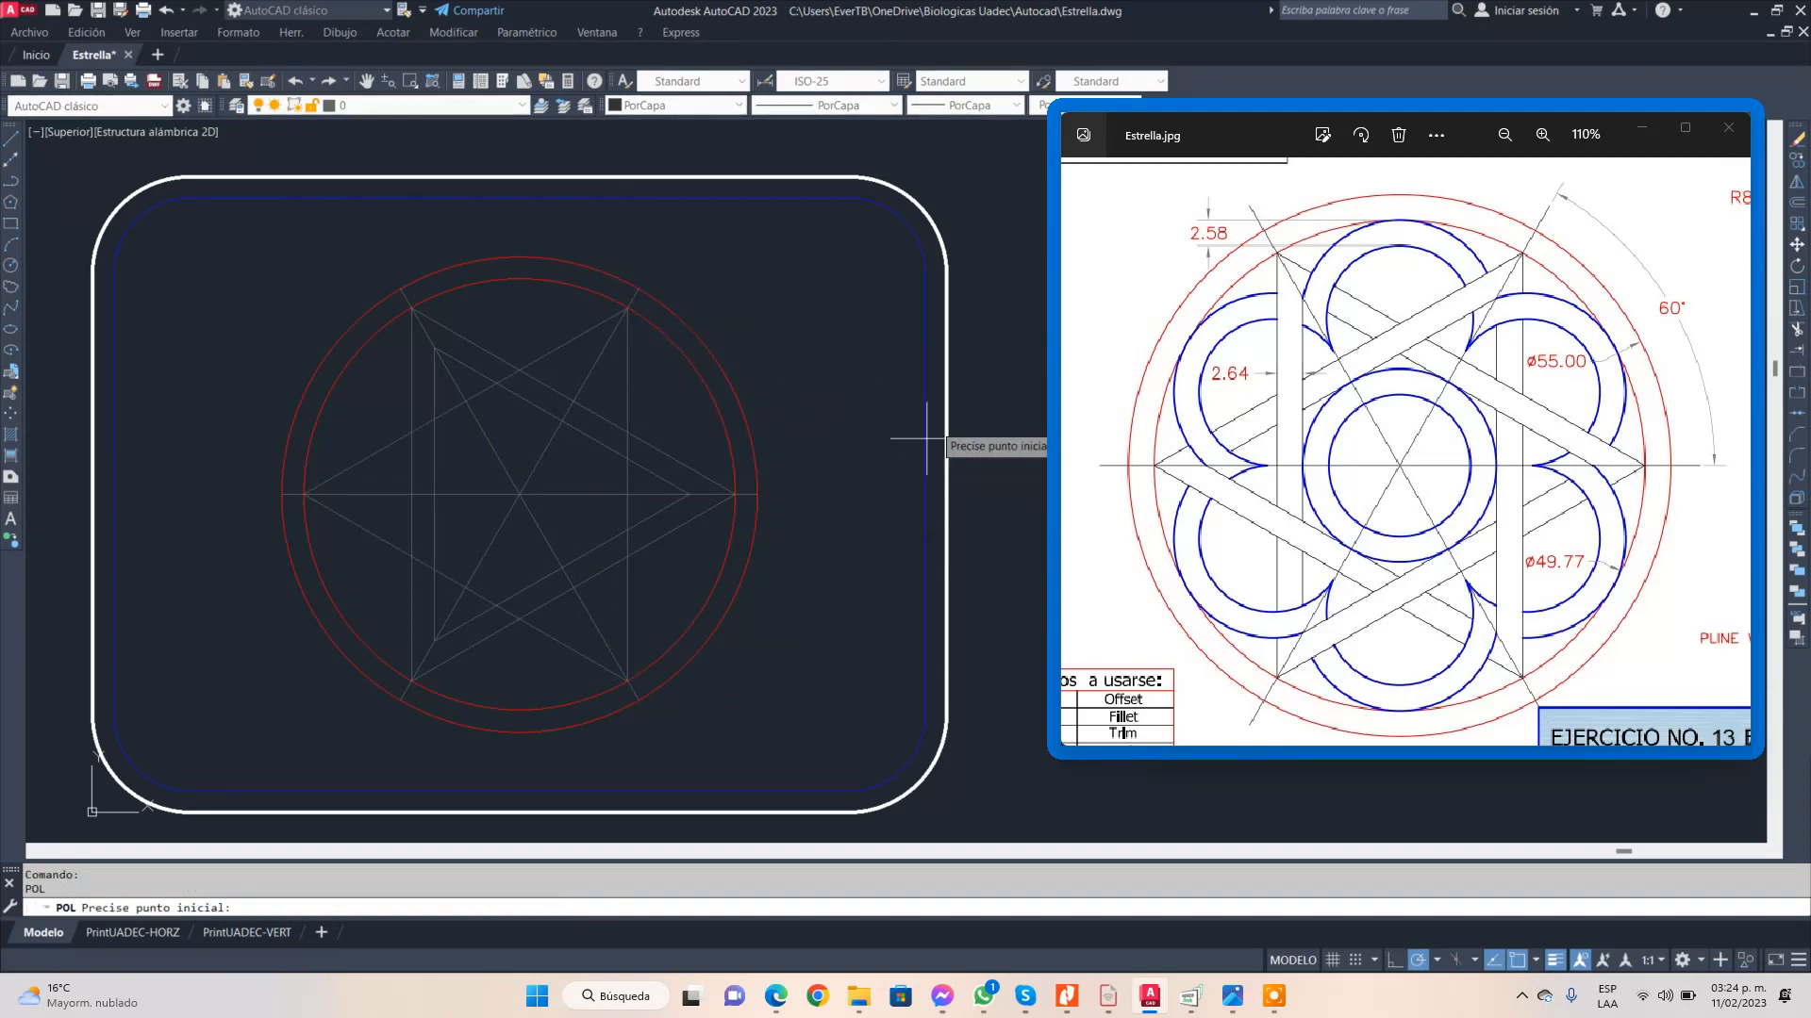
- Offset the left-pointing triangle inward by the same 2.64 distance
click(1796, 202)
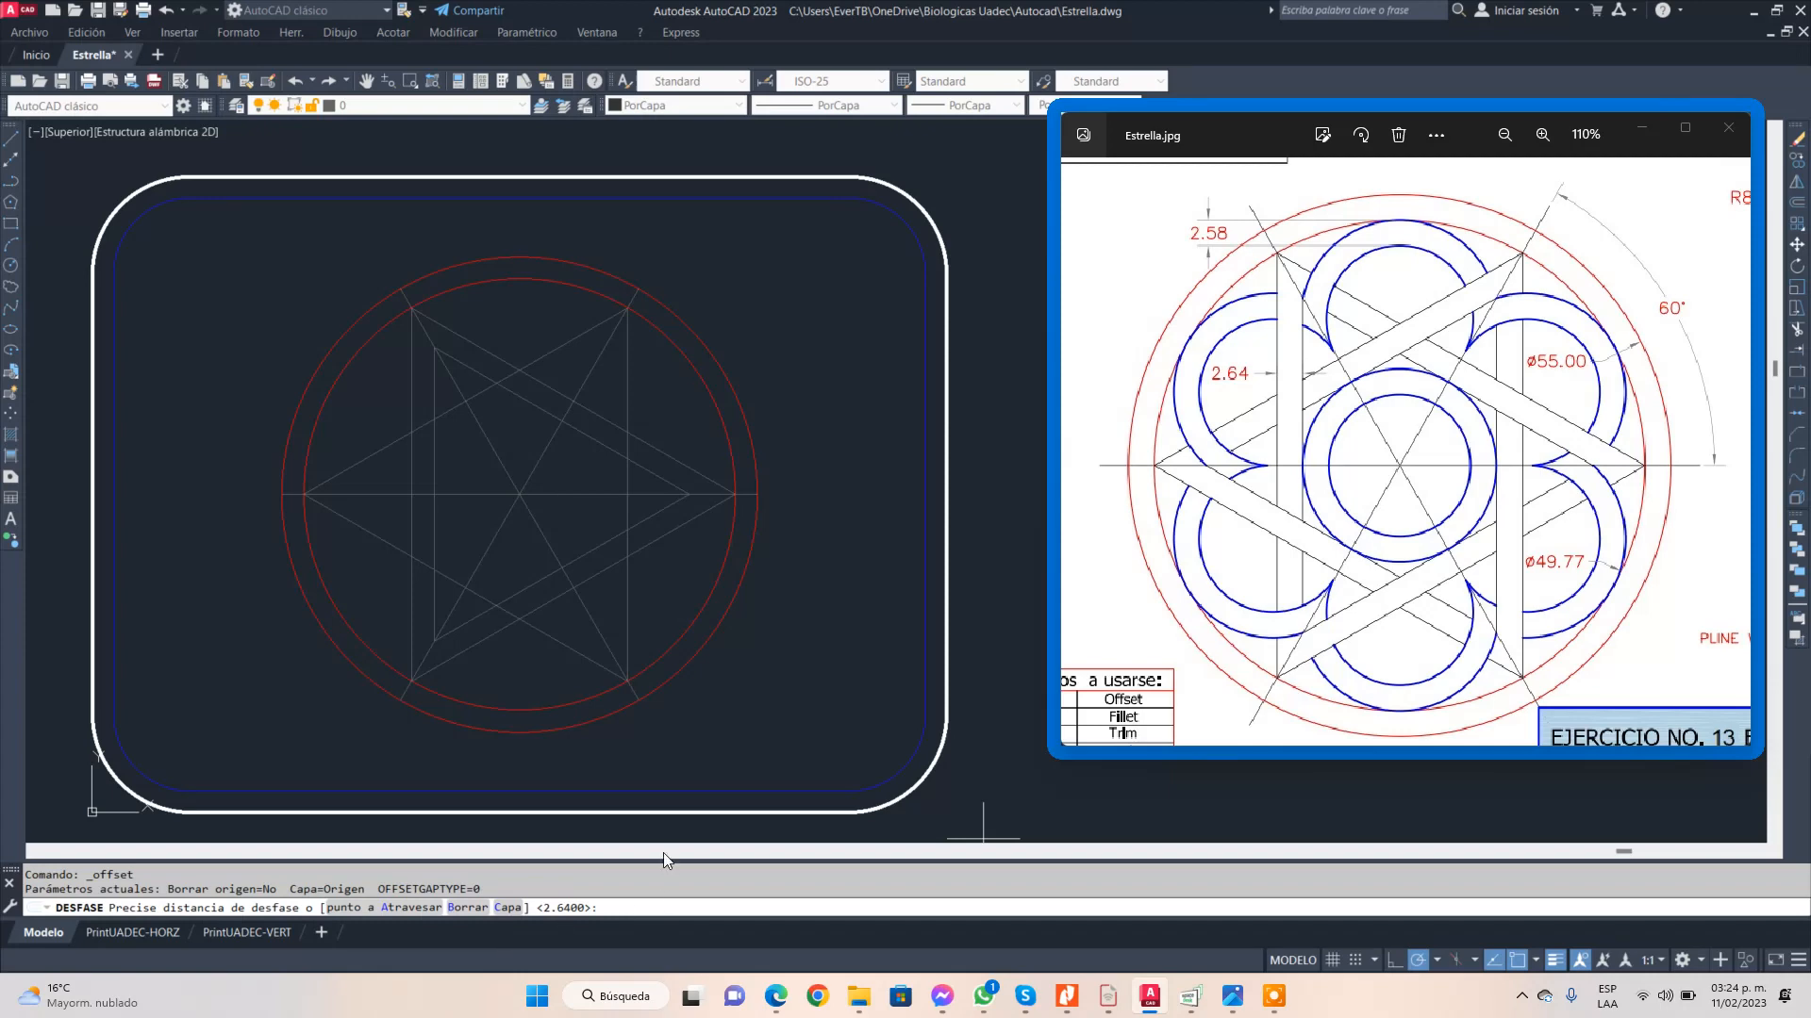
key(Return)
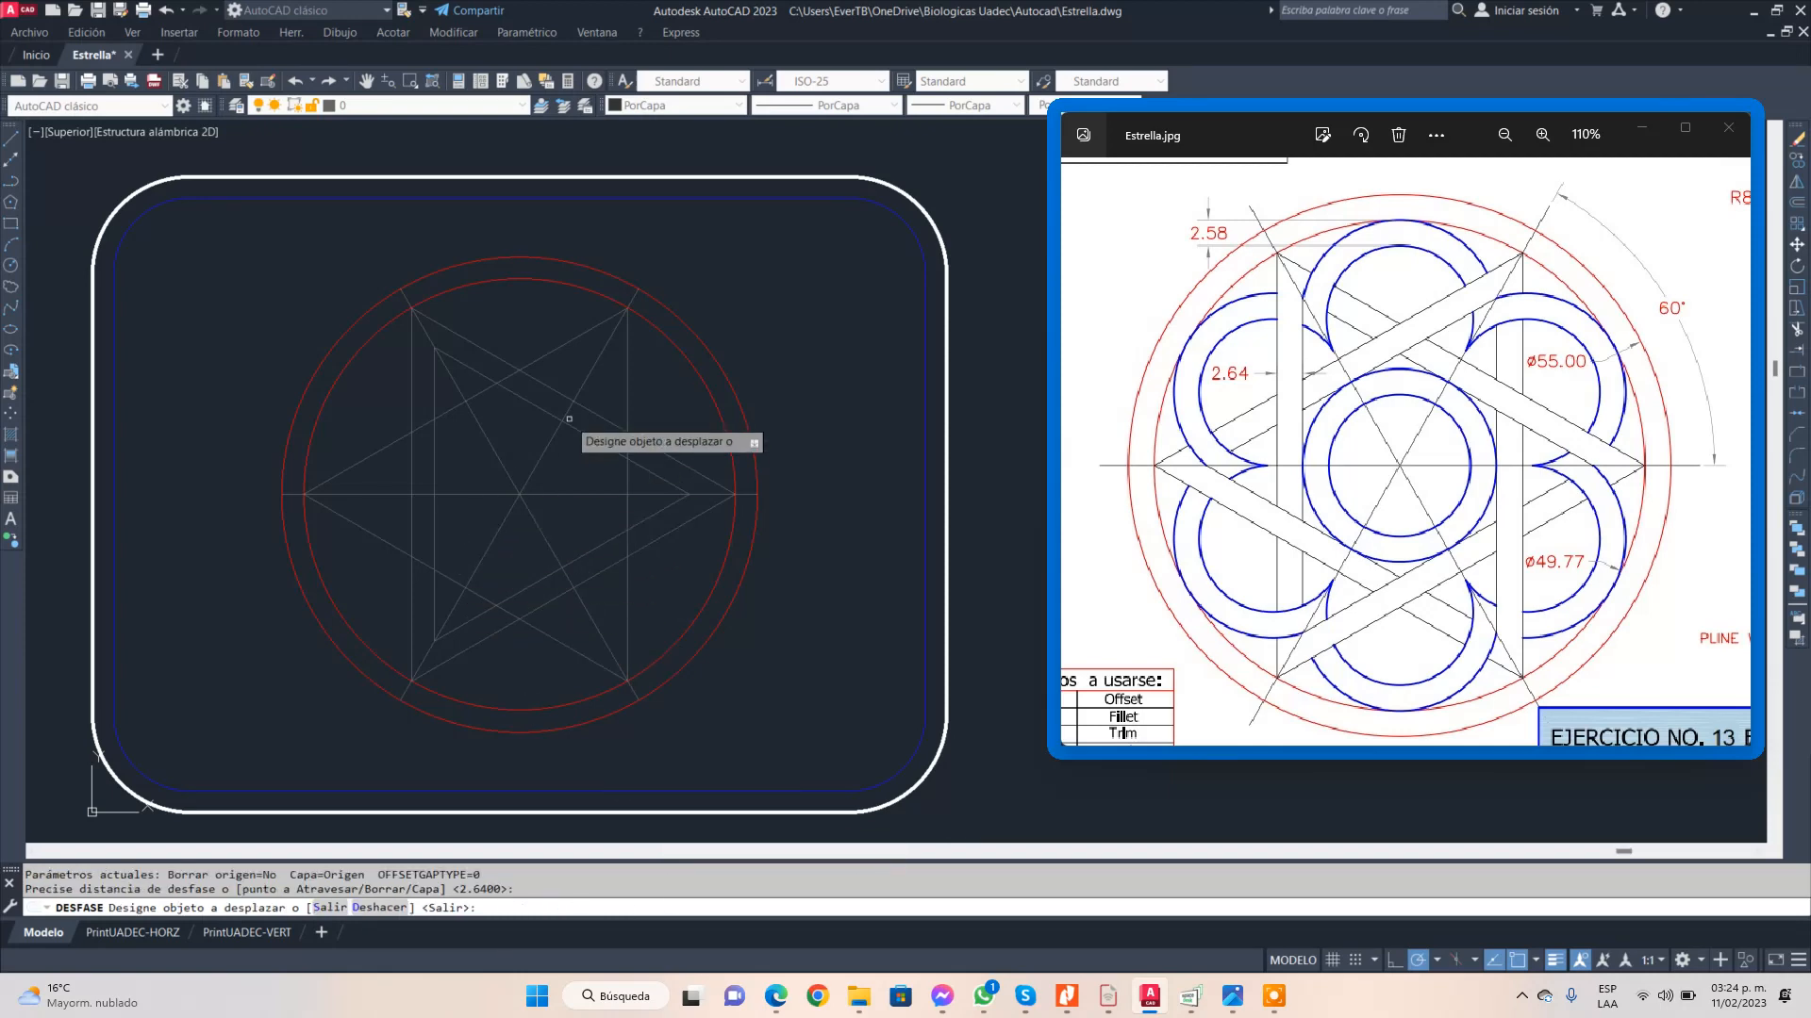
click(628, 384)
click(608, 401)
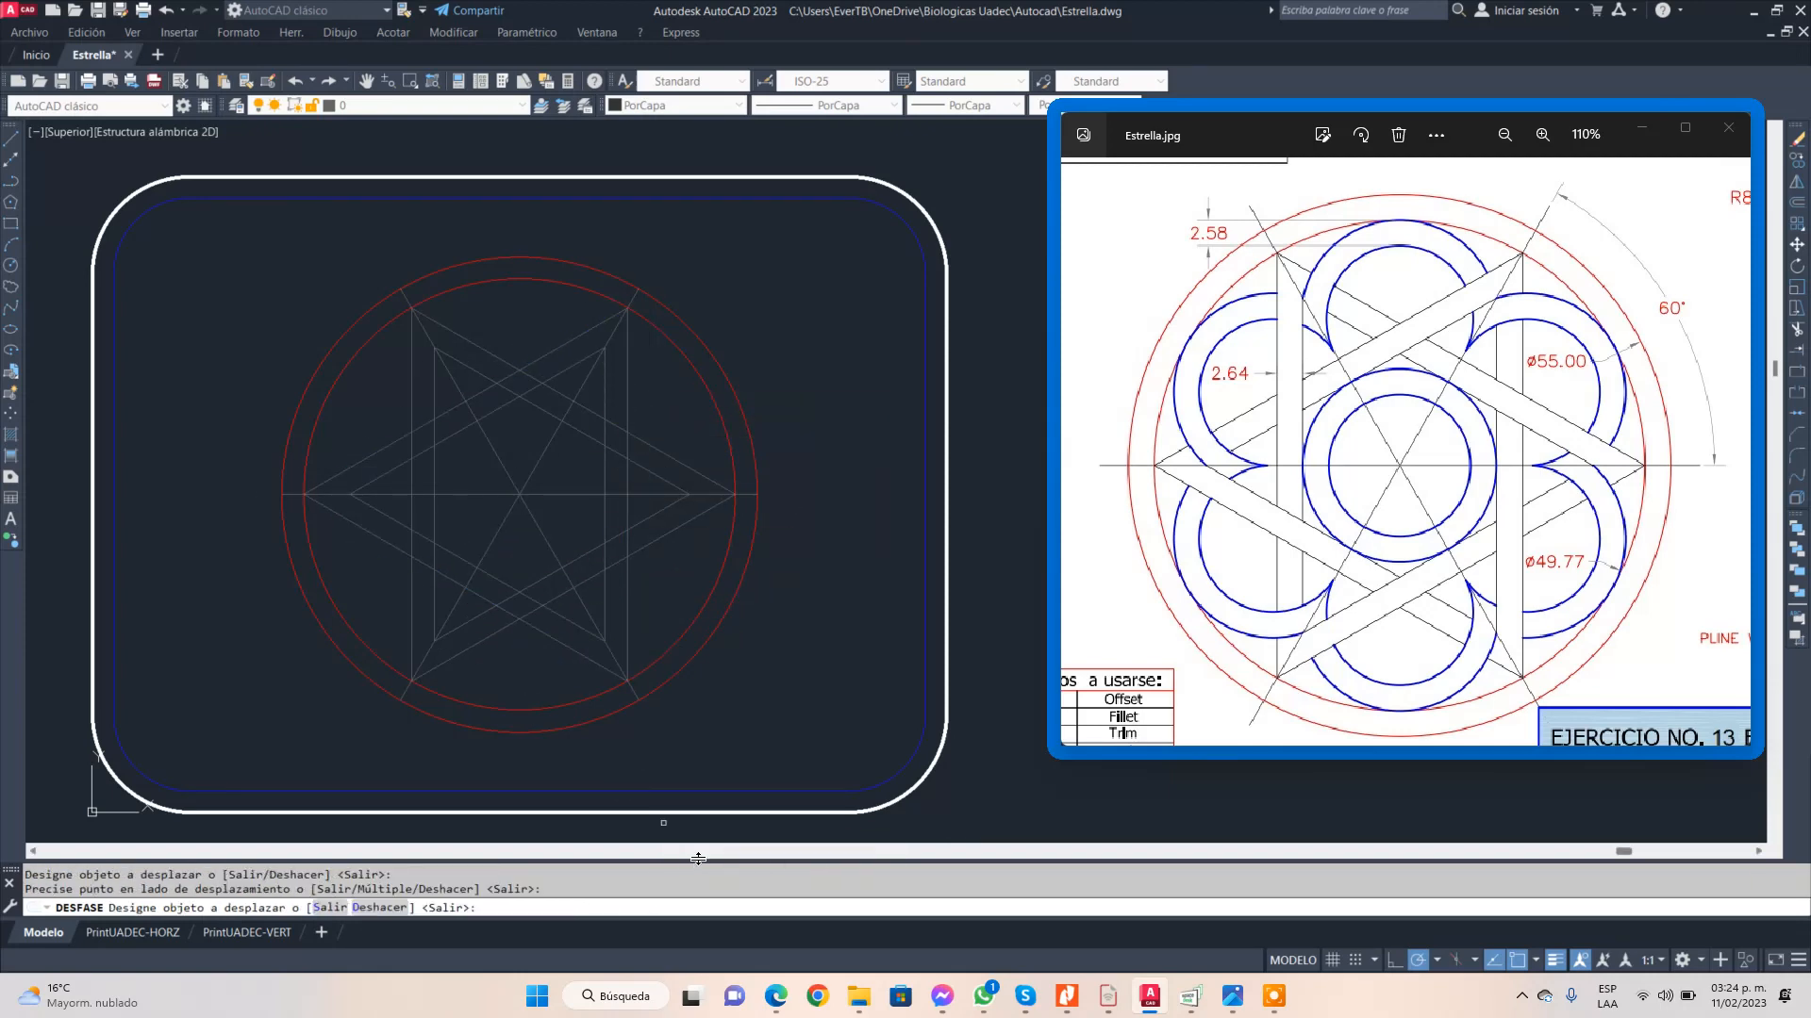
scroll(510, 505, up, 2)
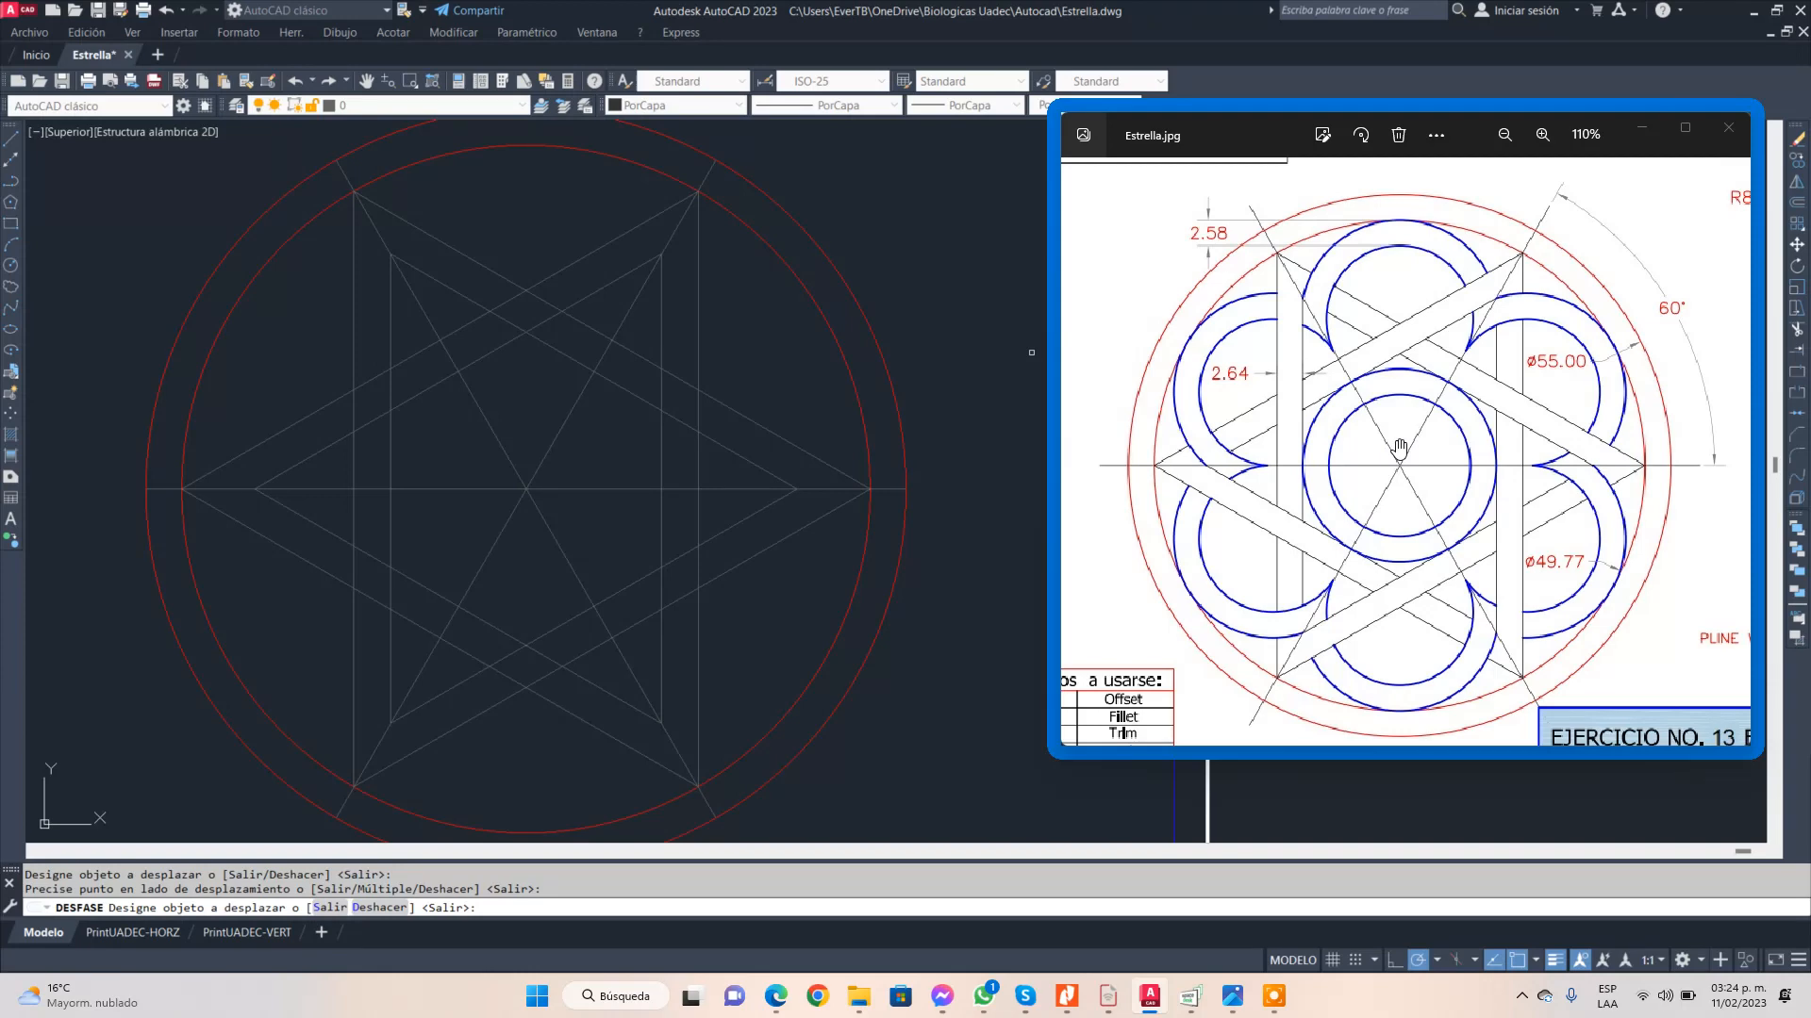
key(Escape)
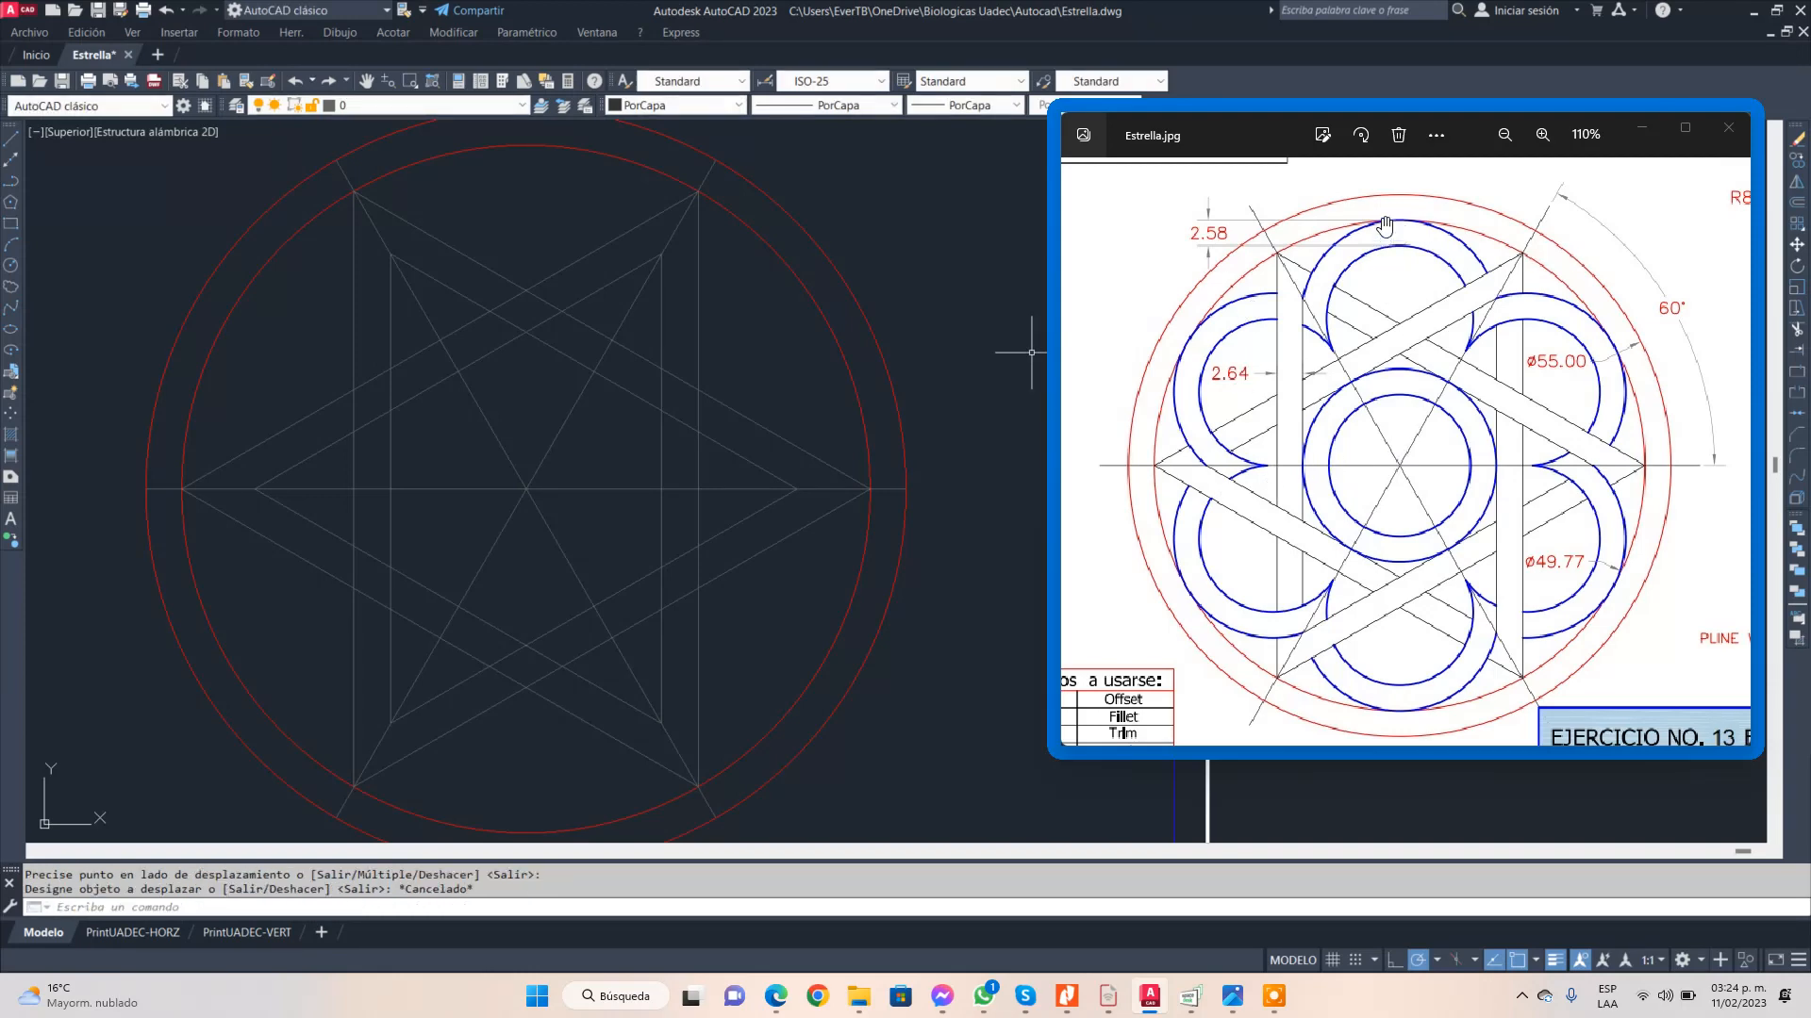
- Start a three-point circle with its first point at the upper-left corner of the right-pointing inner offset triangle
scroll(1399, 214, up, 5)
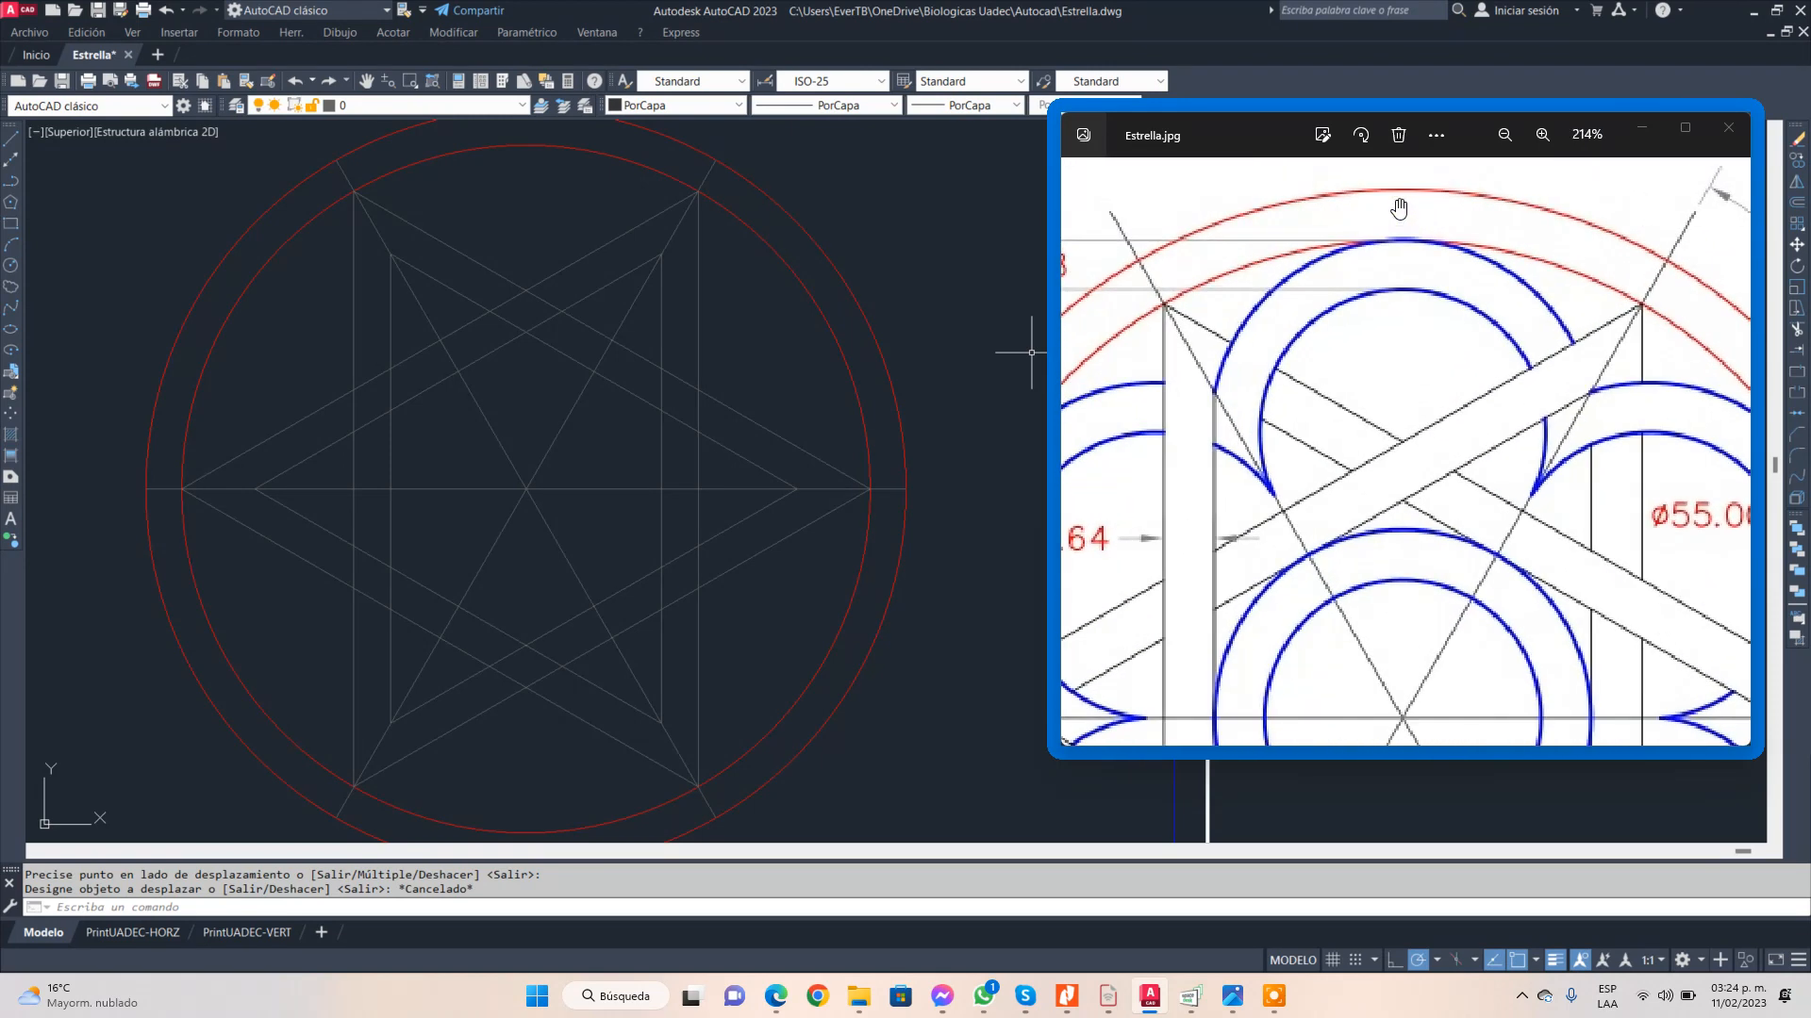
scroll(501, 132, up, 3)
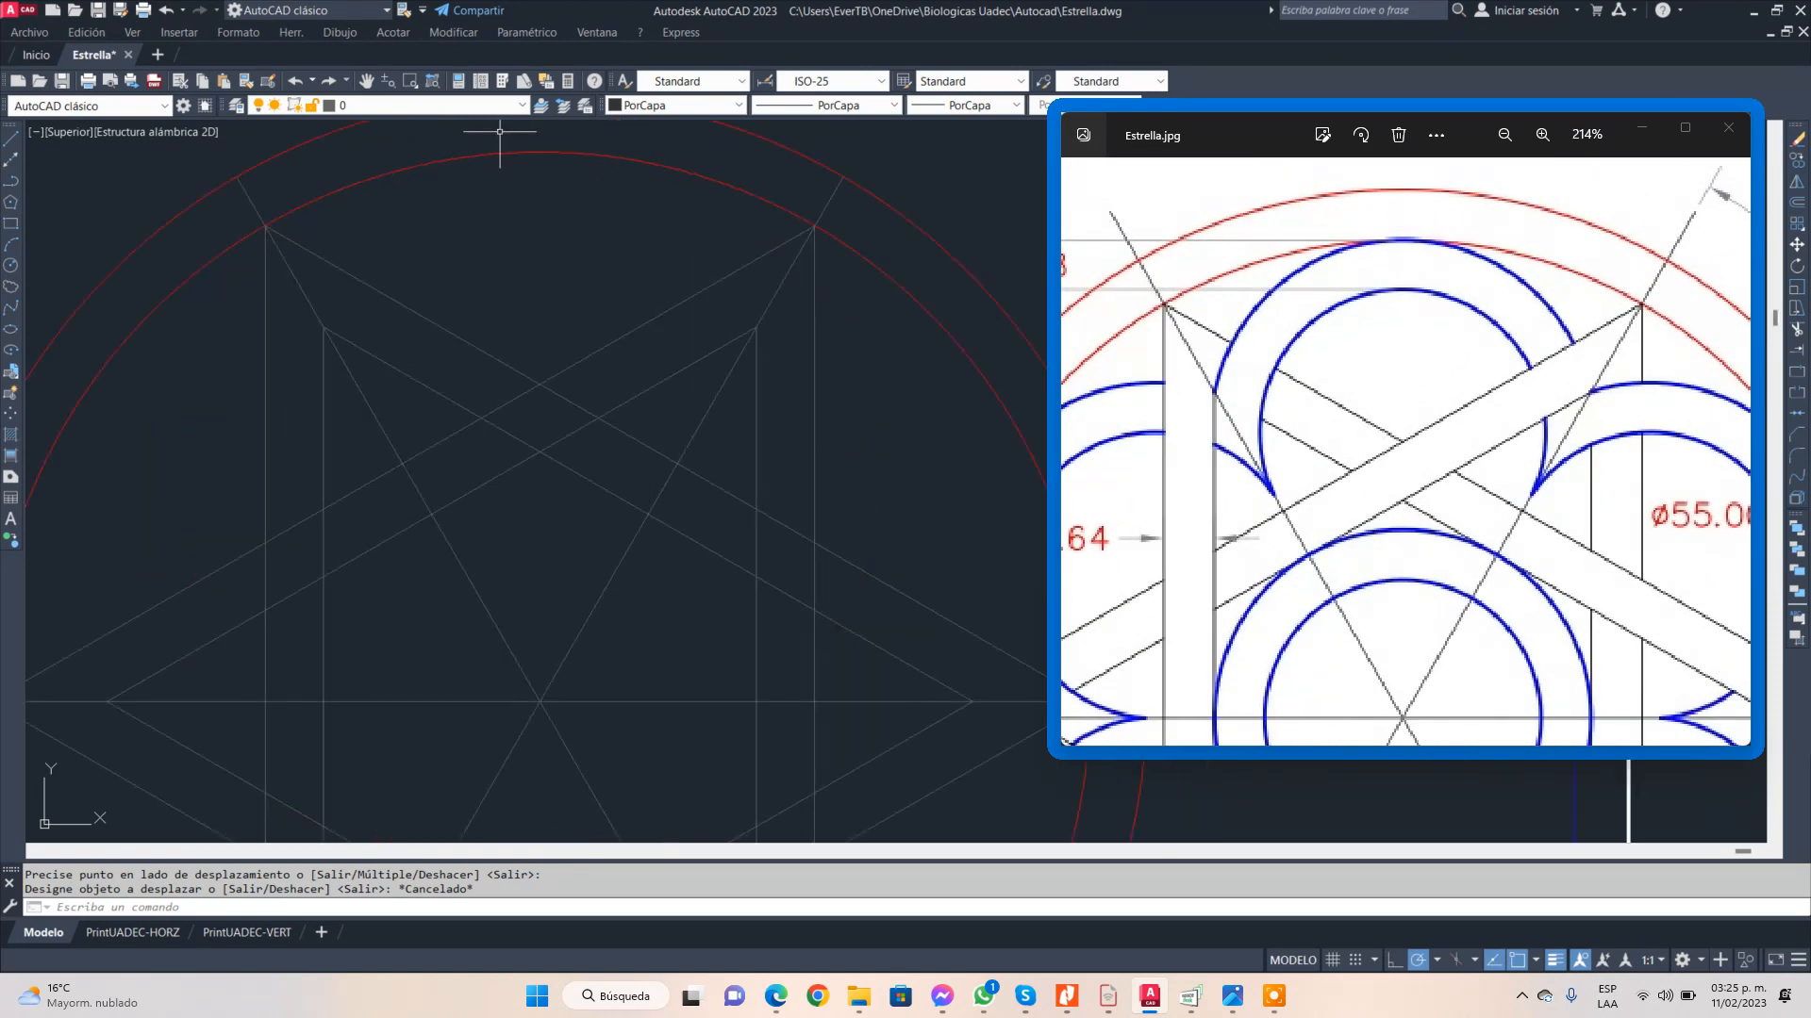
click(531, 271)
middle_drag(537, 271, 527, 362)
key(Escape)
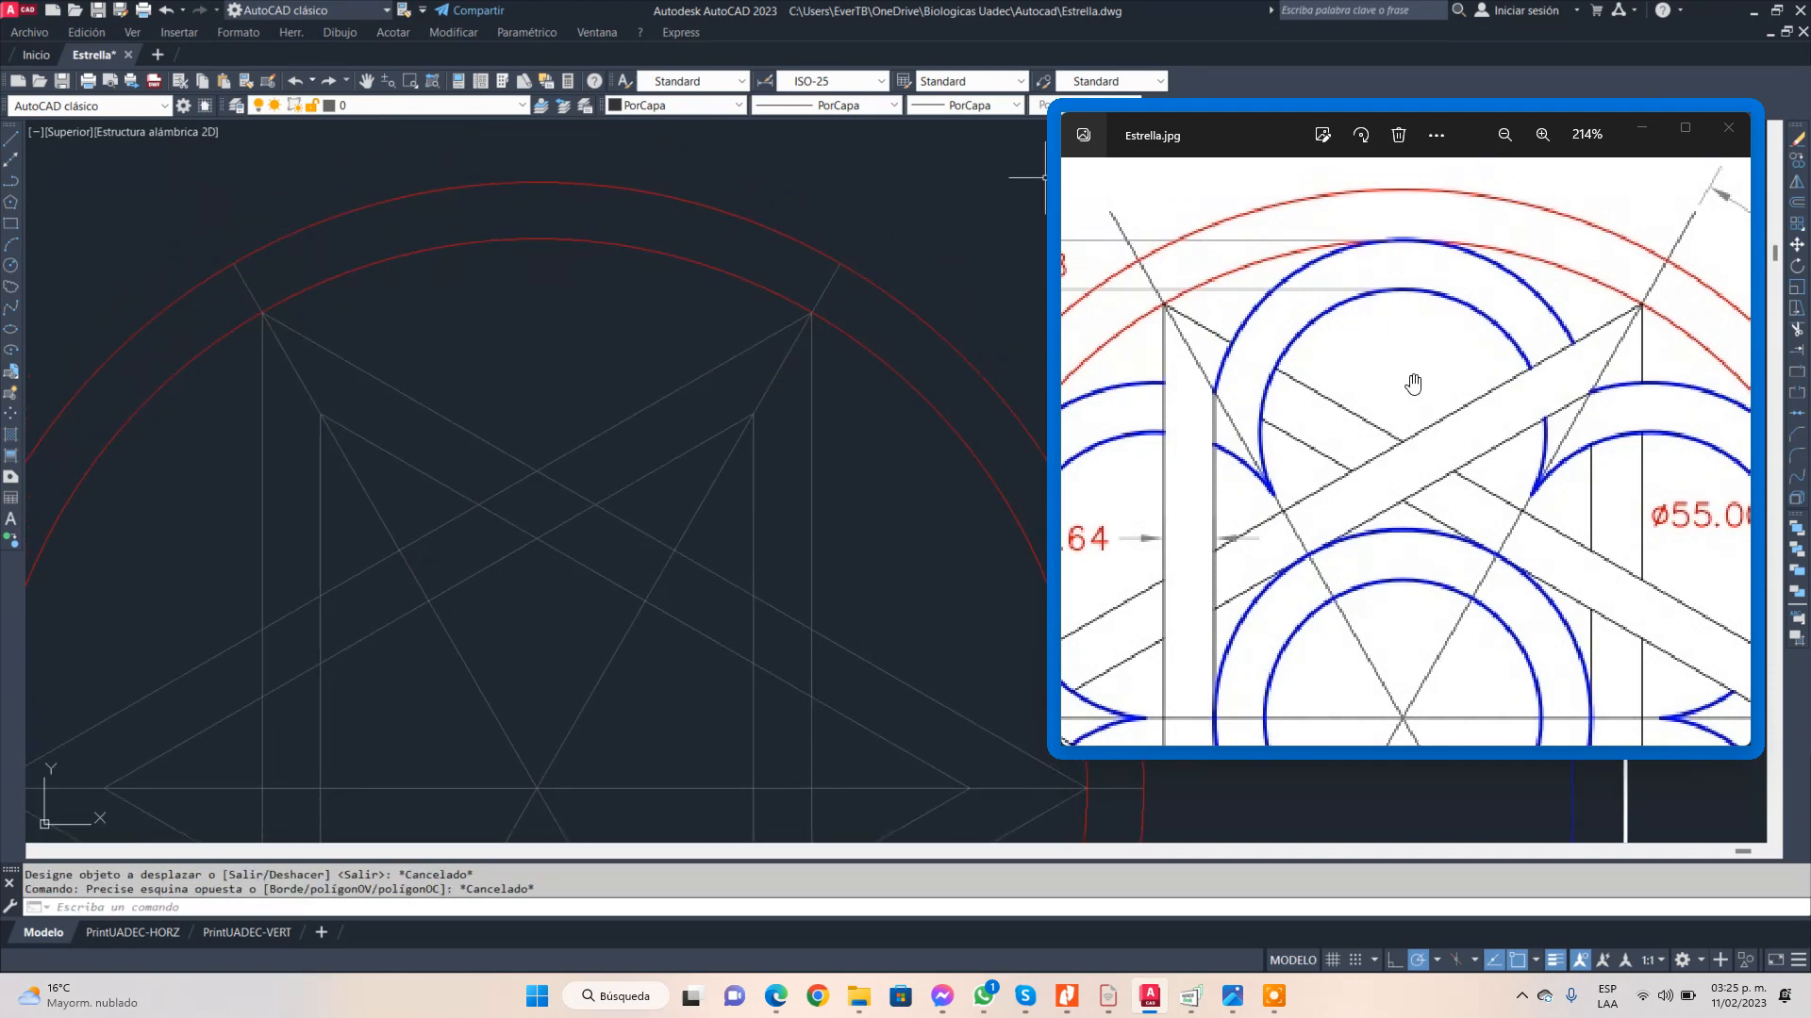
click(11, 268)
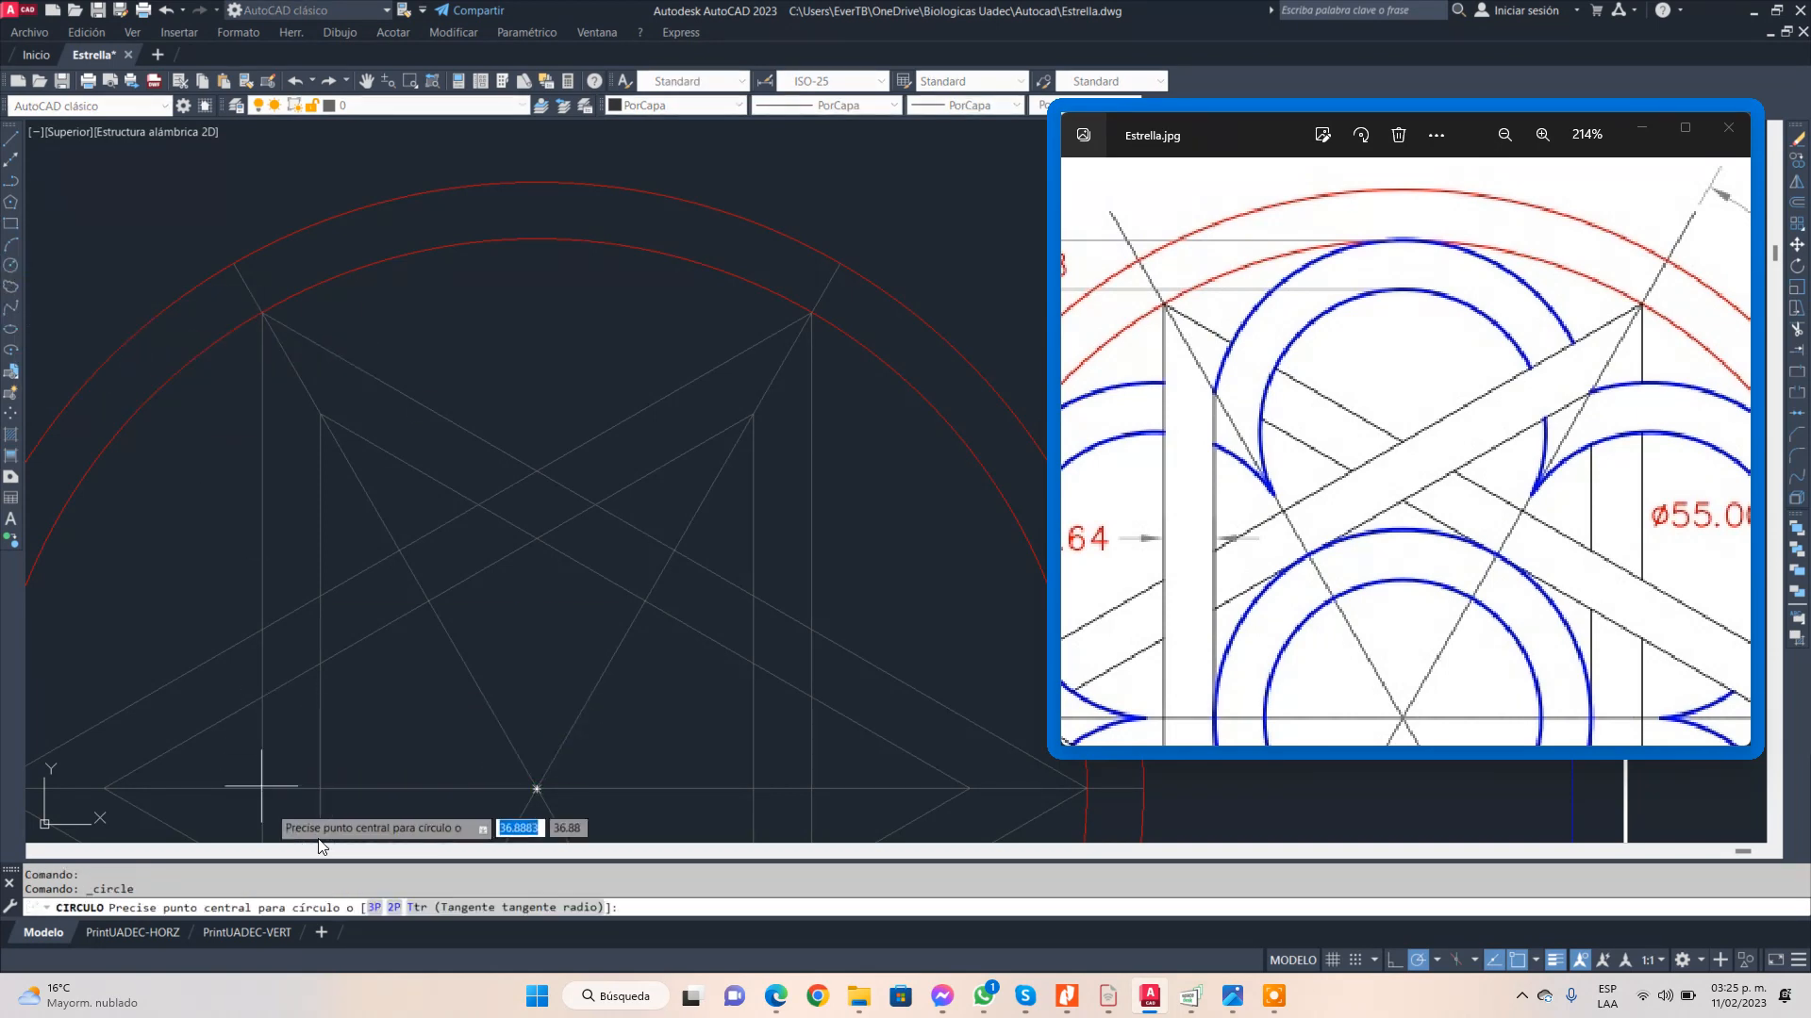
click(370, 907)
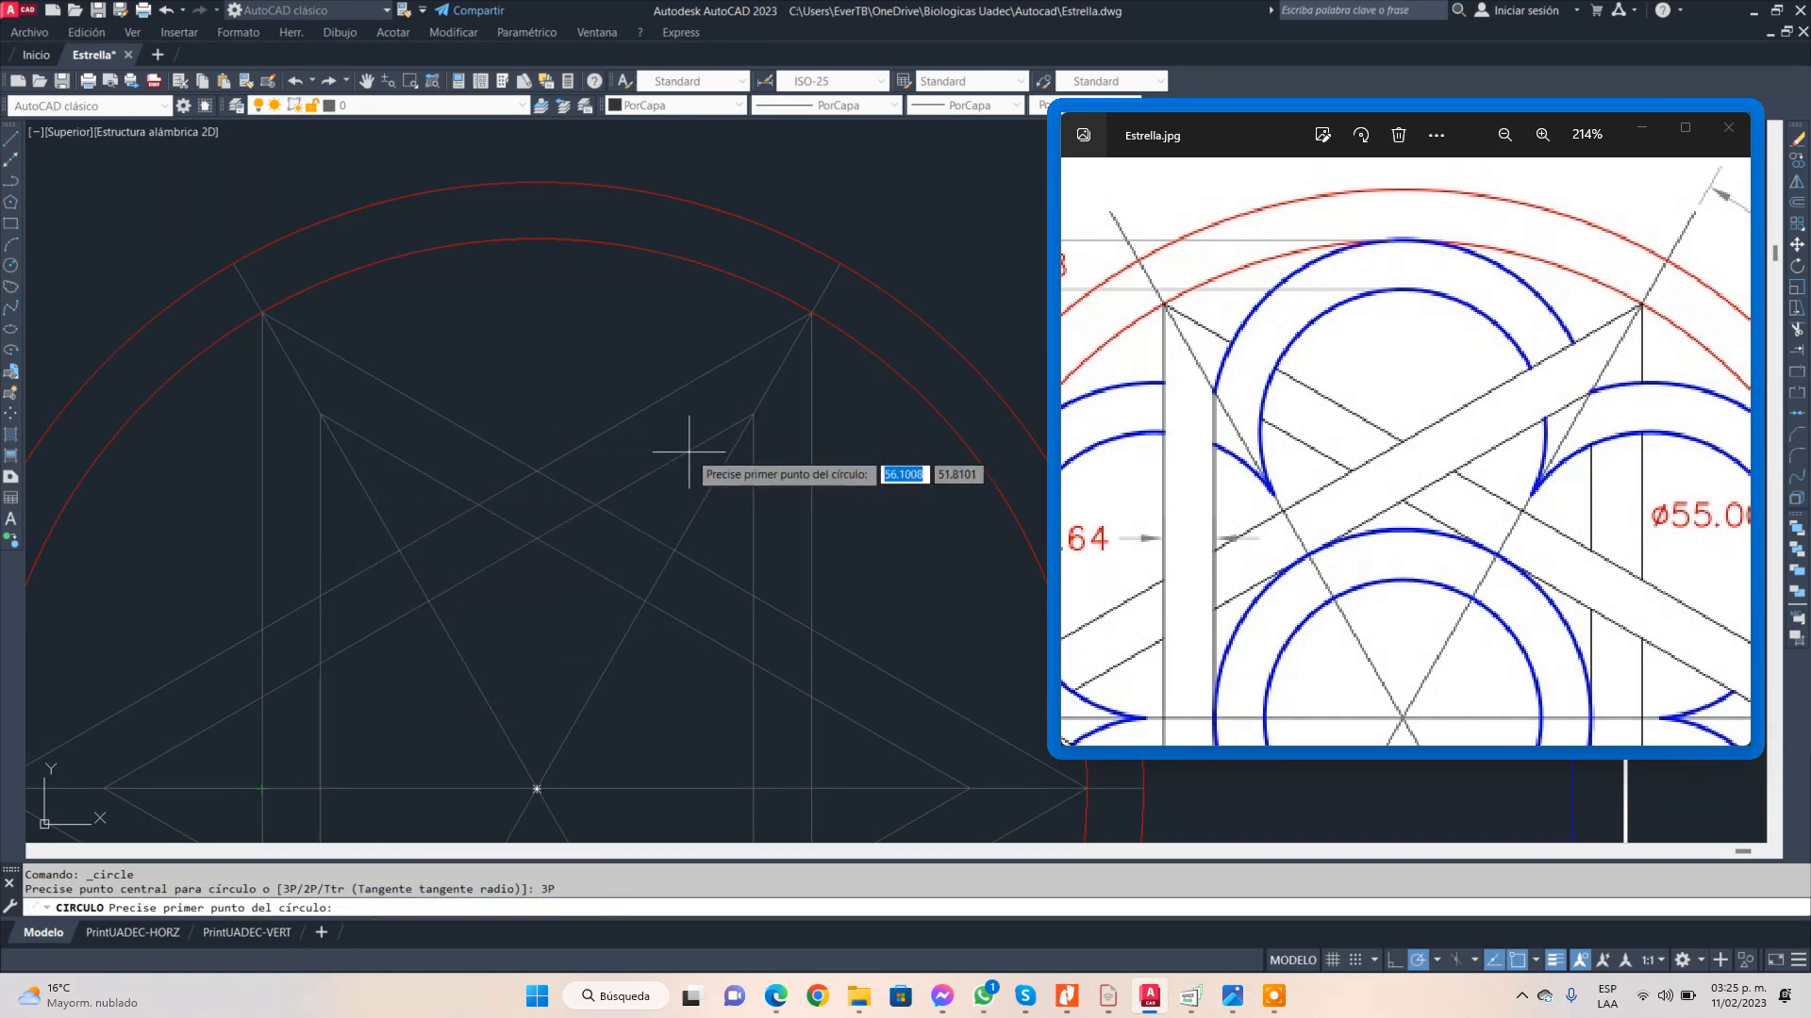
click(320, 413)
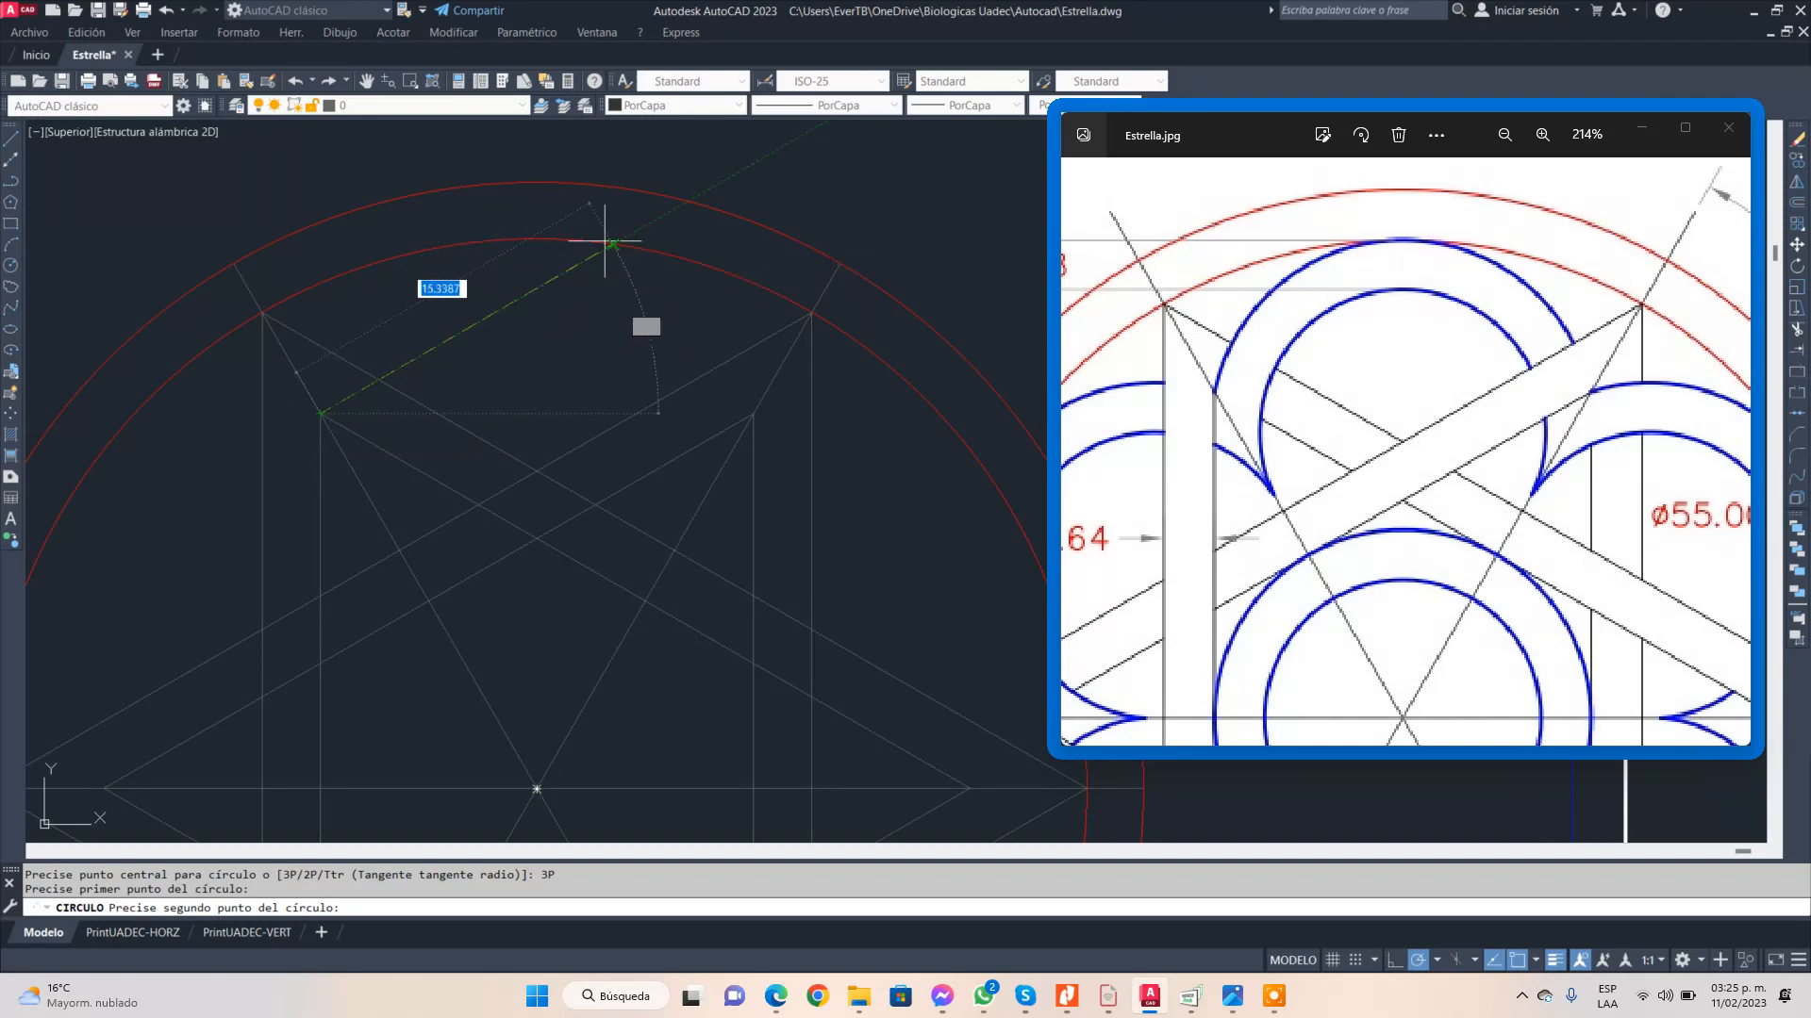
- Enable the Quadrant (Cuadrante) object snap while the circle's second point is pending
click(1437, 962)
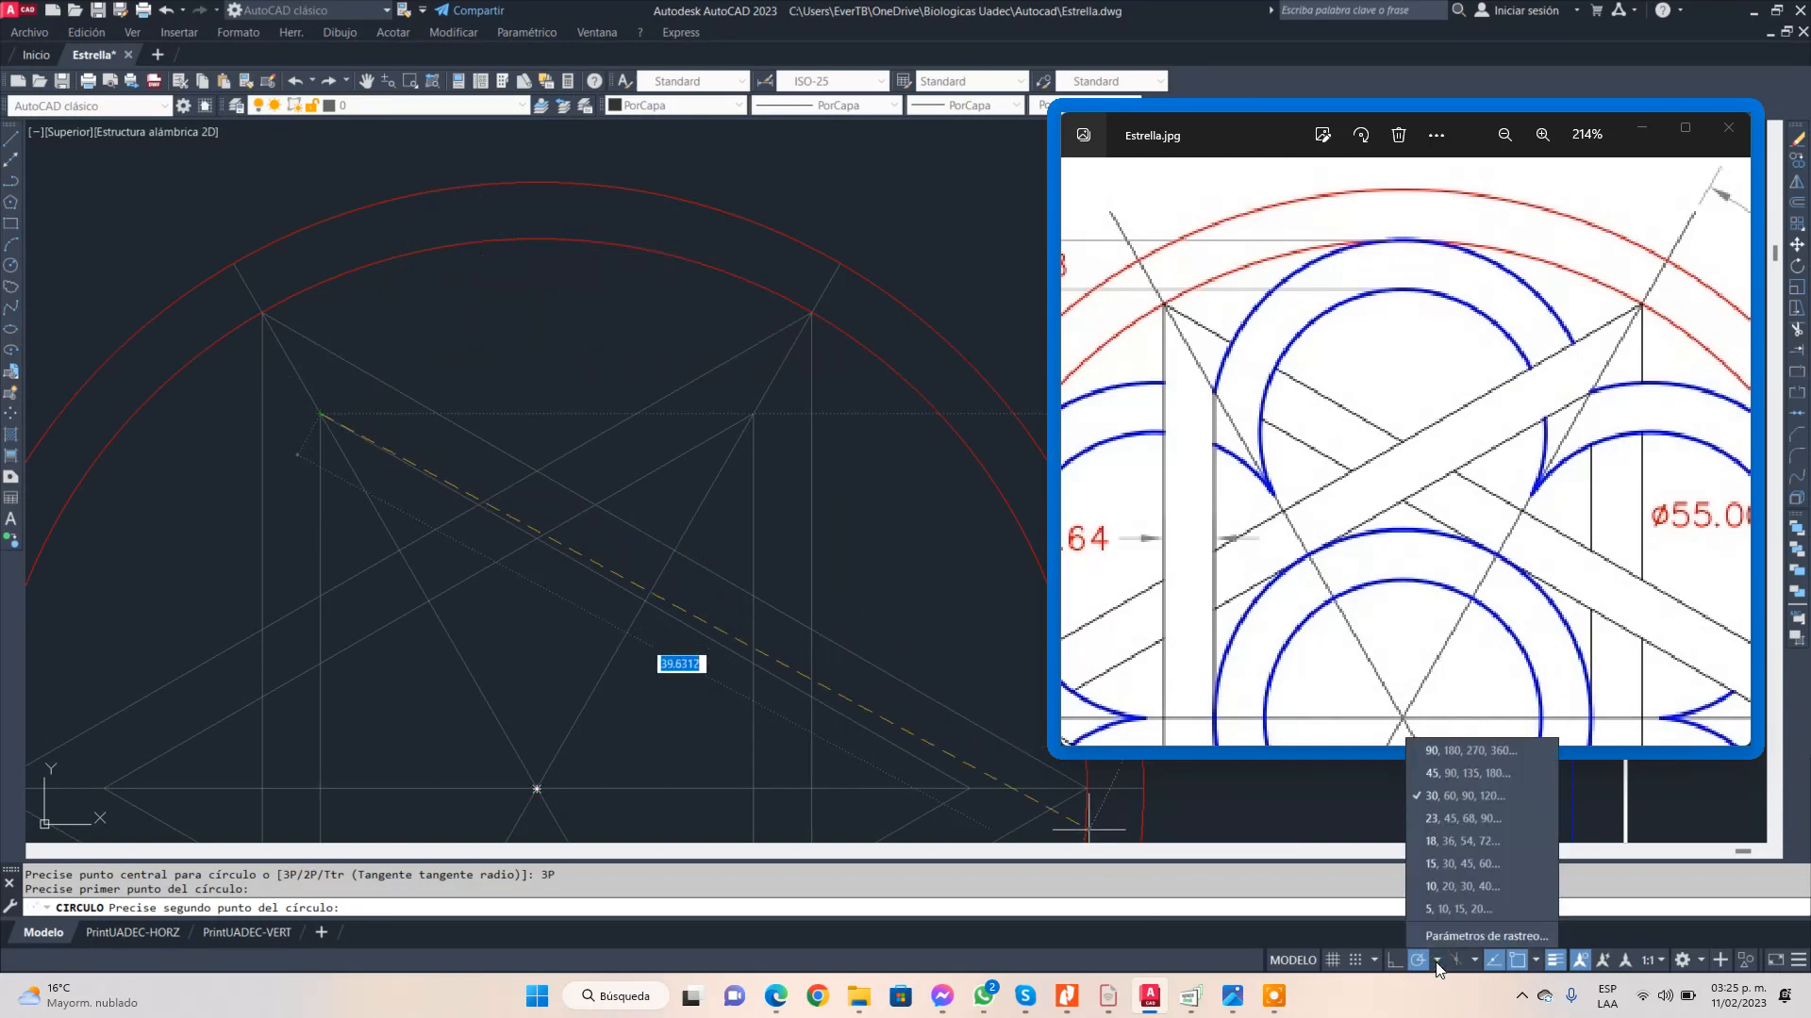
click(1539, 962)
click(1539, 962)
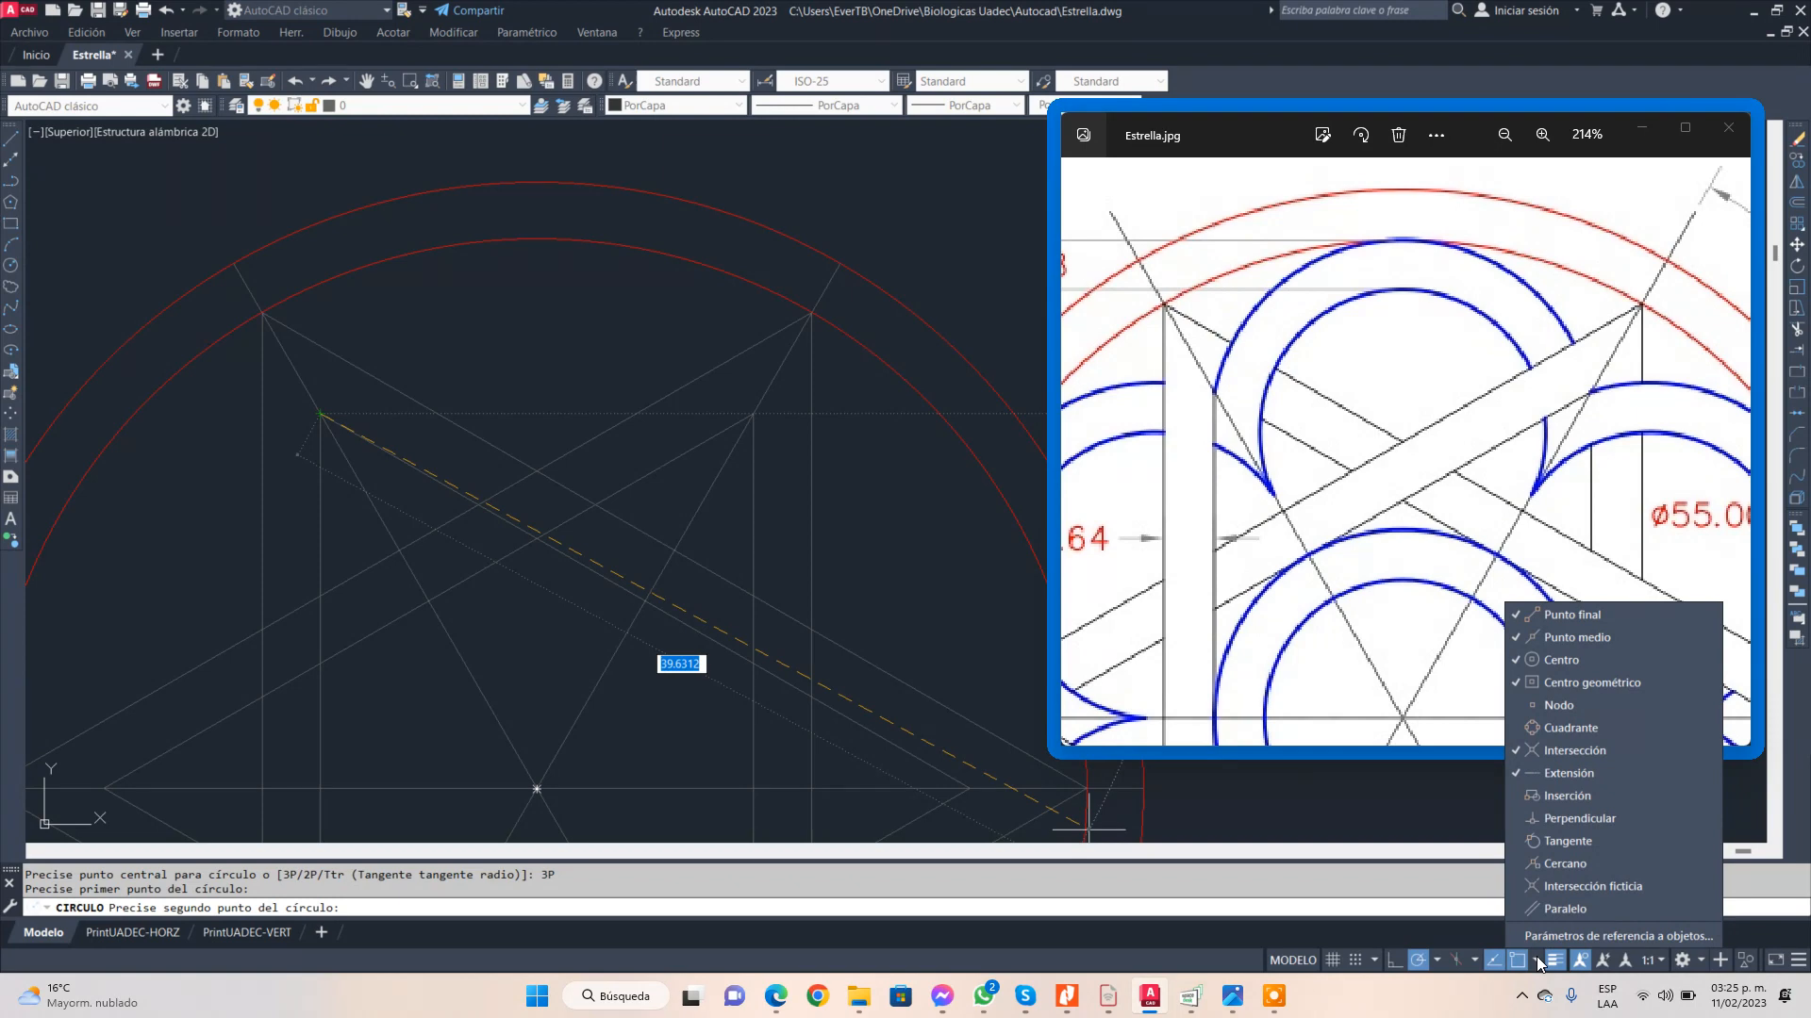
click(1517, 734)
click(509, 373)
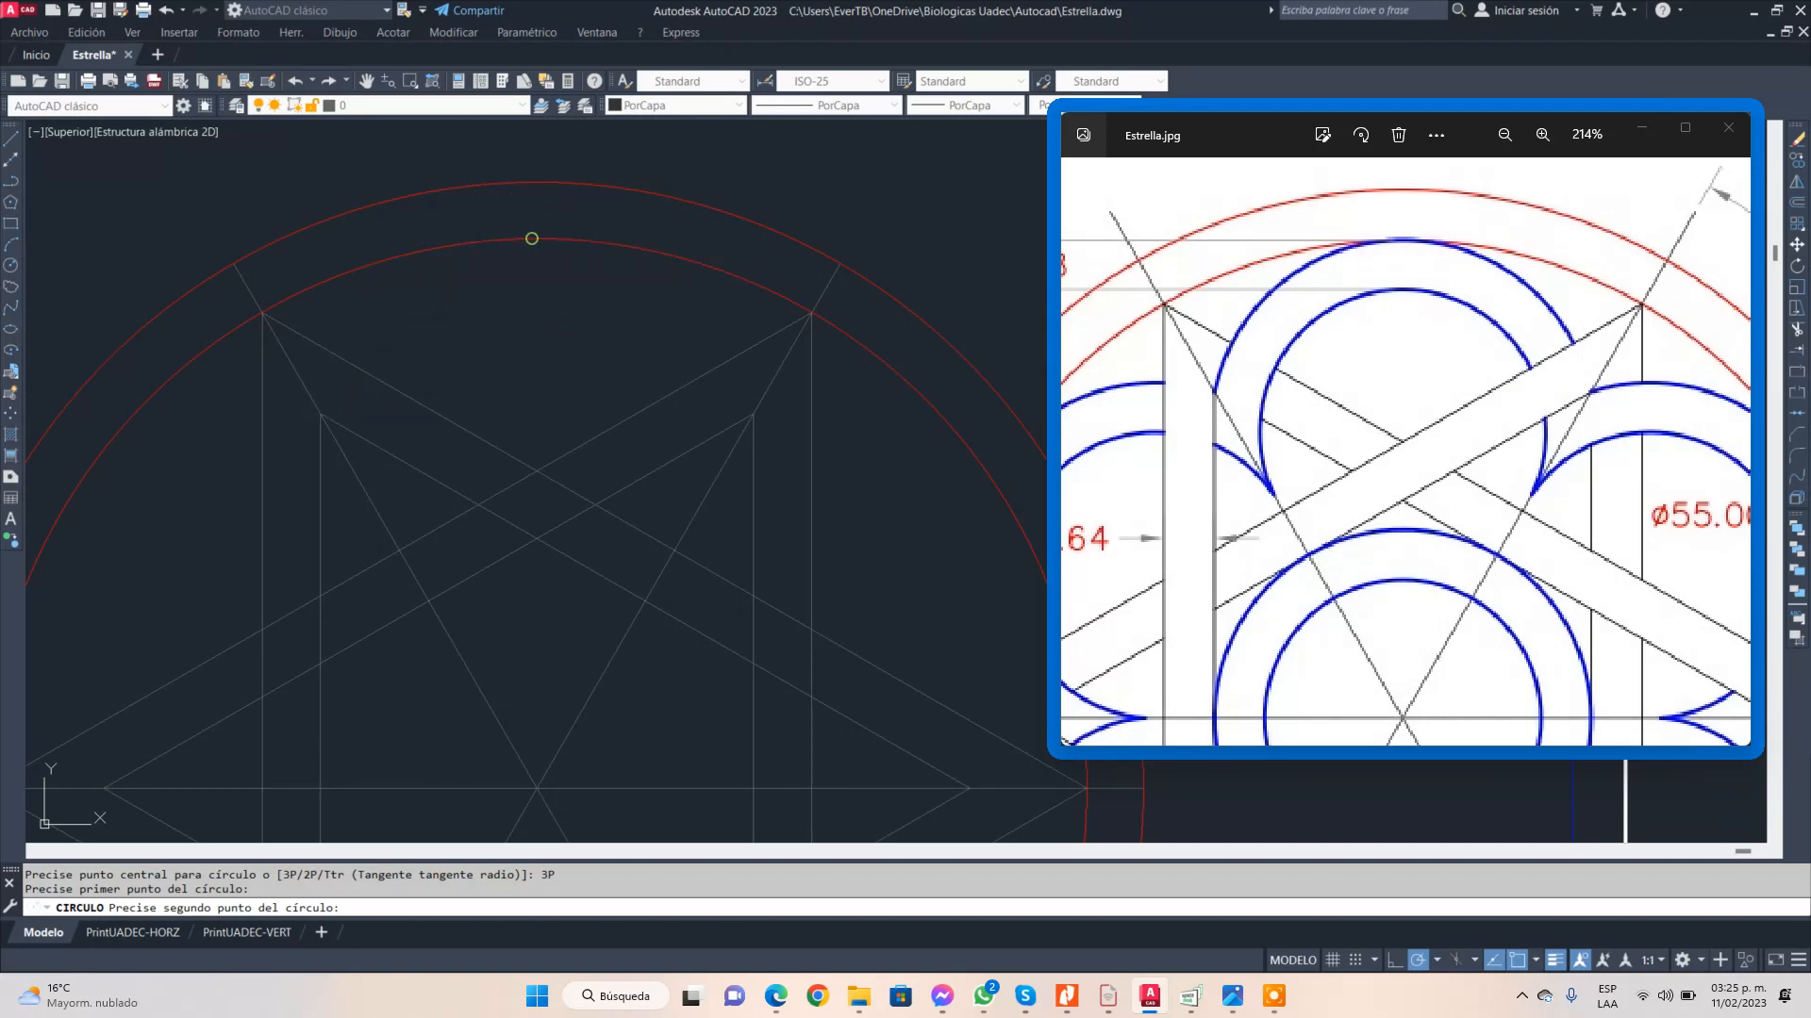
- Complete the three-point circle through the inner red circle's top quadrant and the upper-right corner of the left-pointing inner offset triangle
click(536, 238)
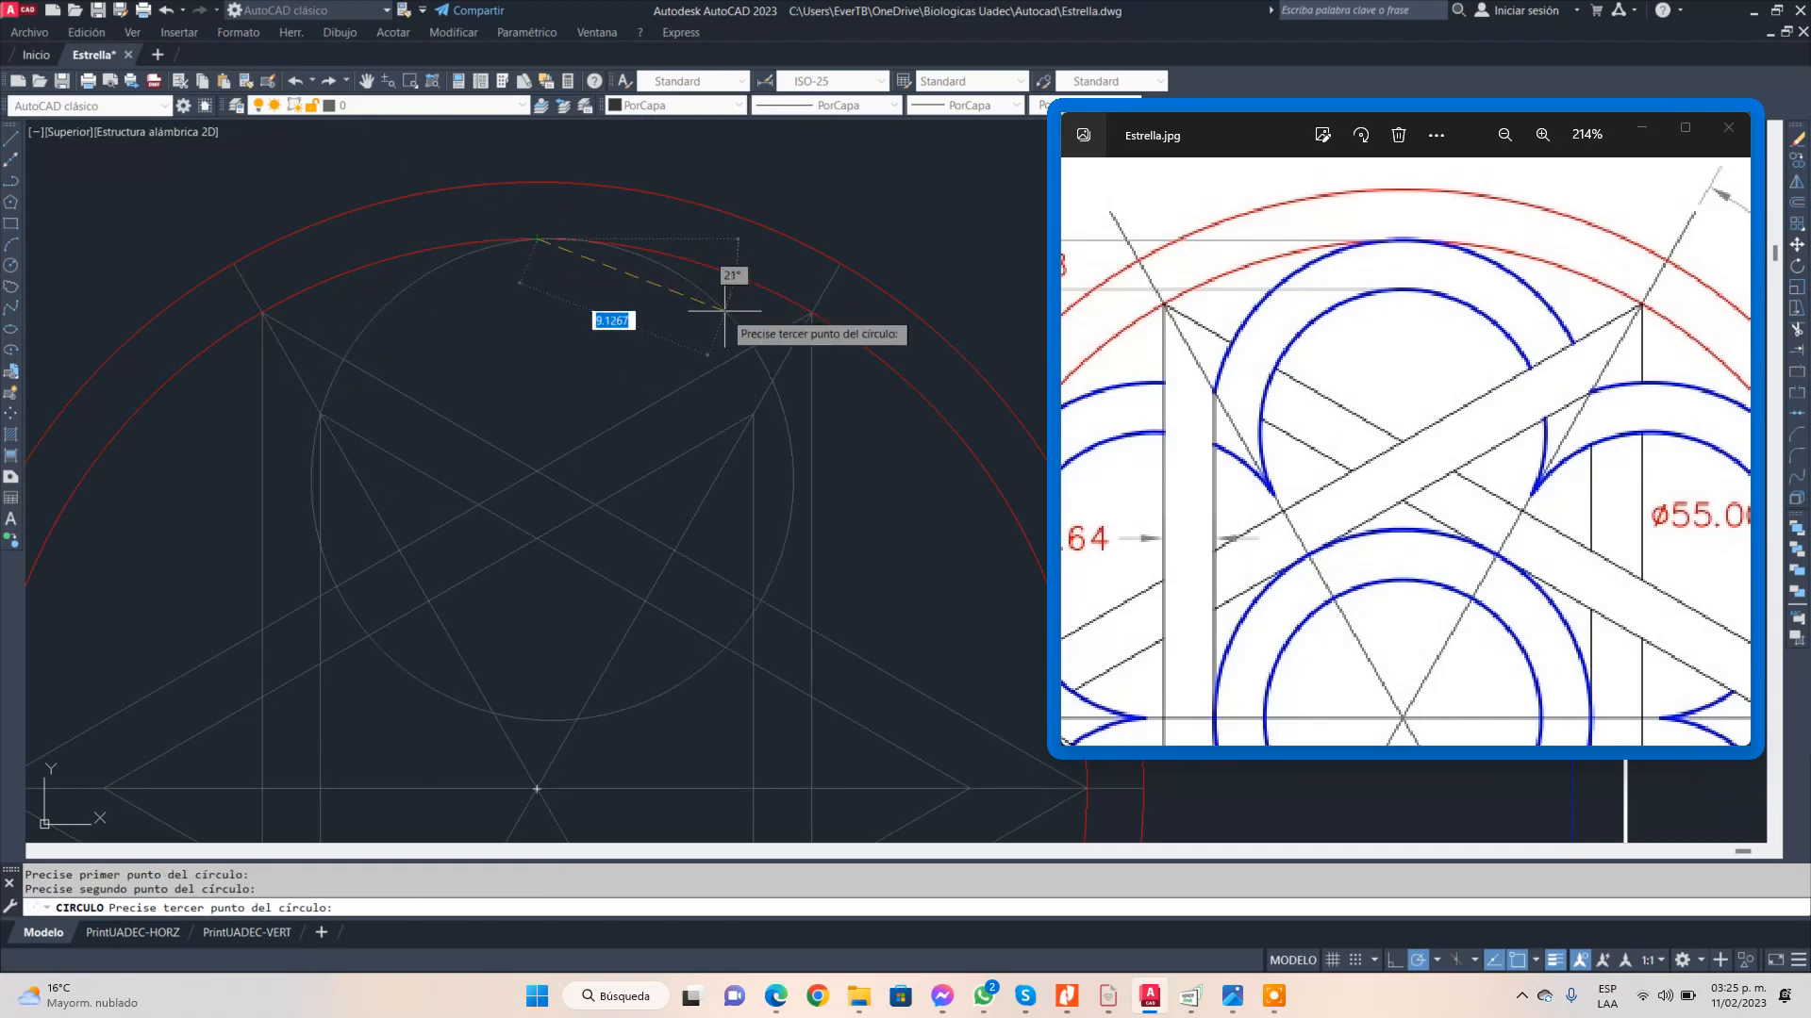
click(749, 420)
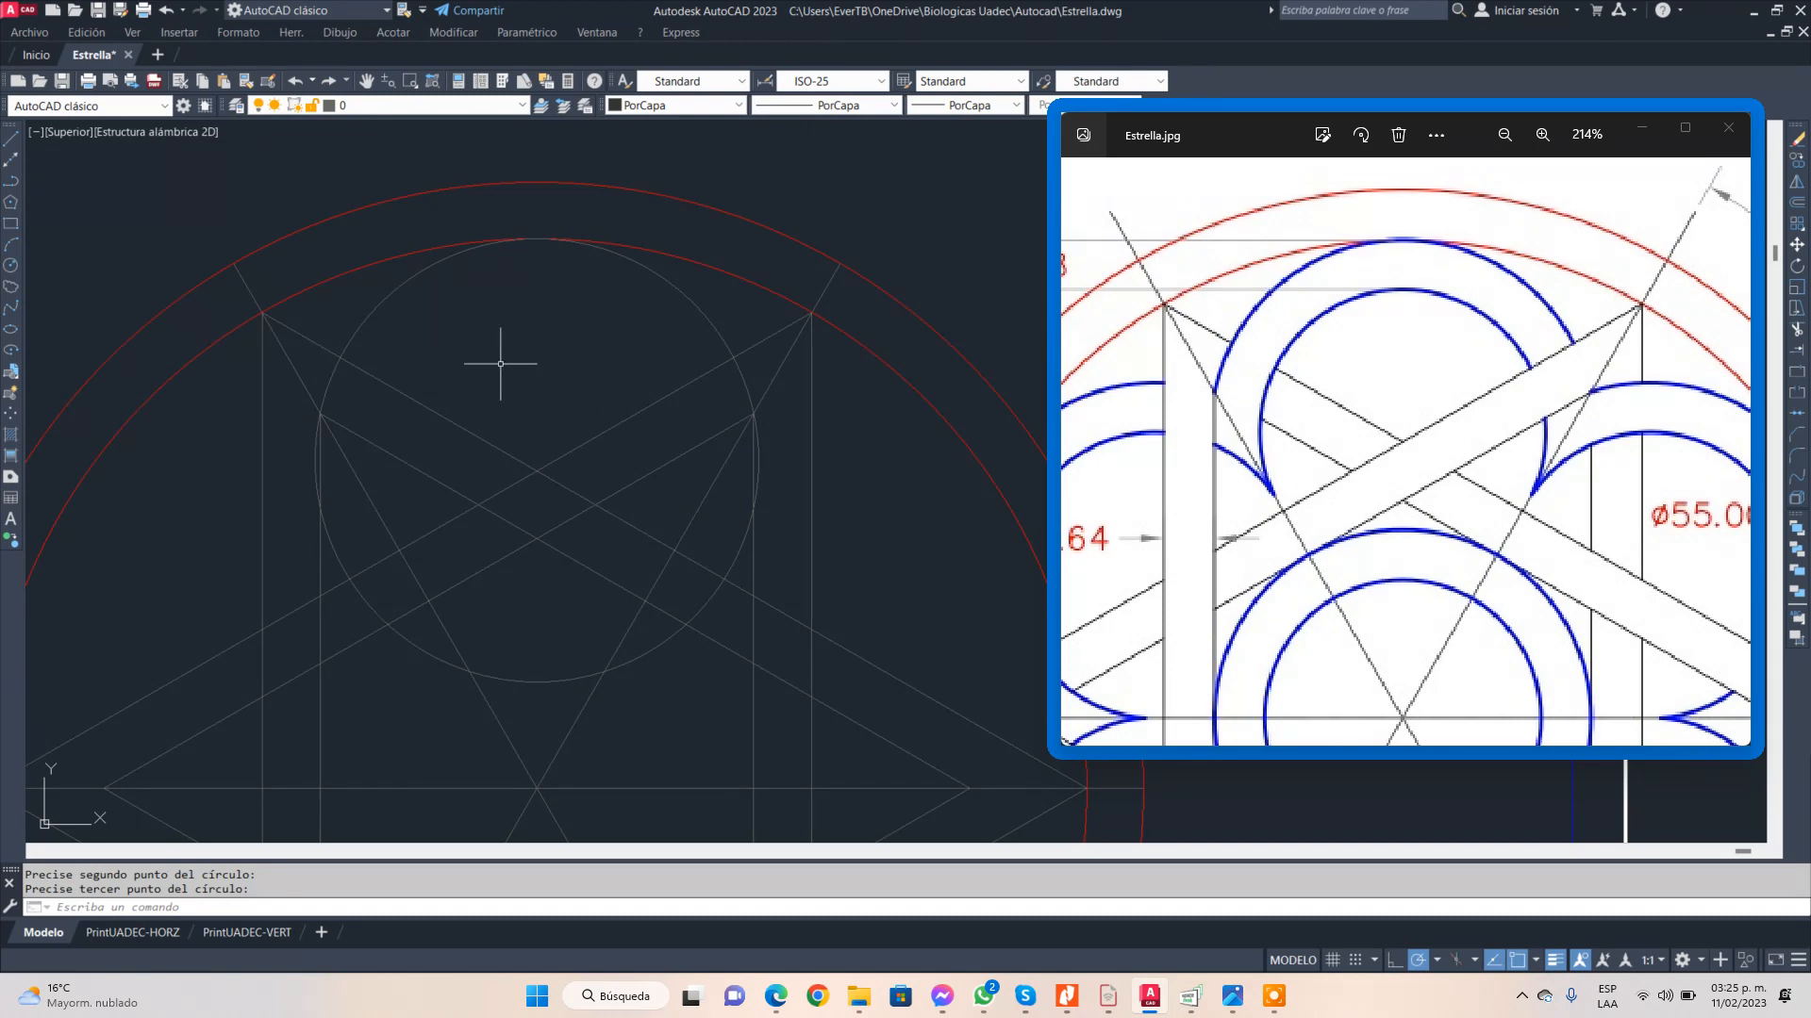
- Assign the new three-point circle to the Dibujo layer and set its colour to blue (Azul)
click(386, 293)
click(500, 107)
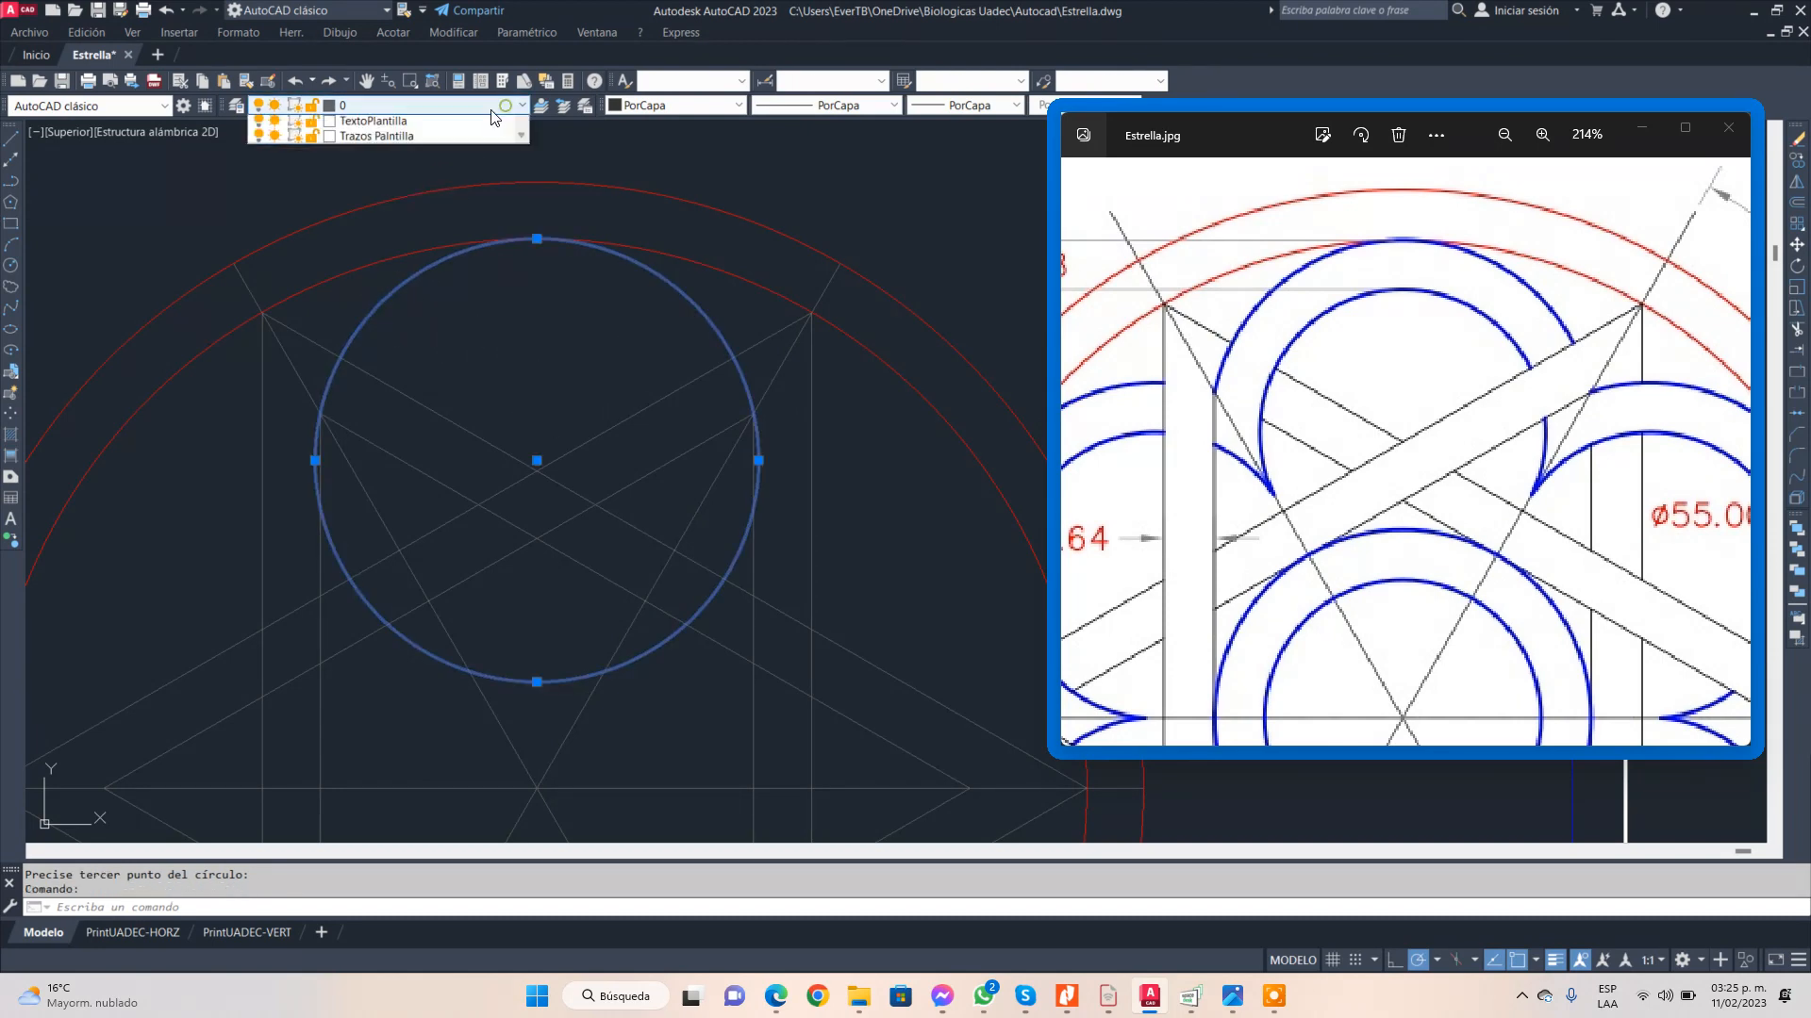
click(396, 129)
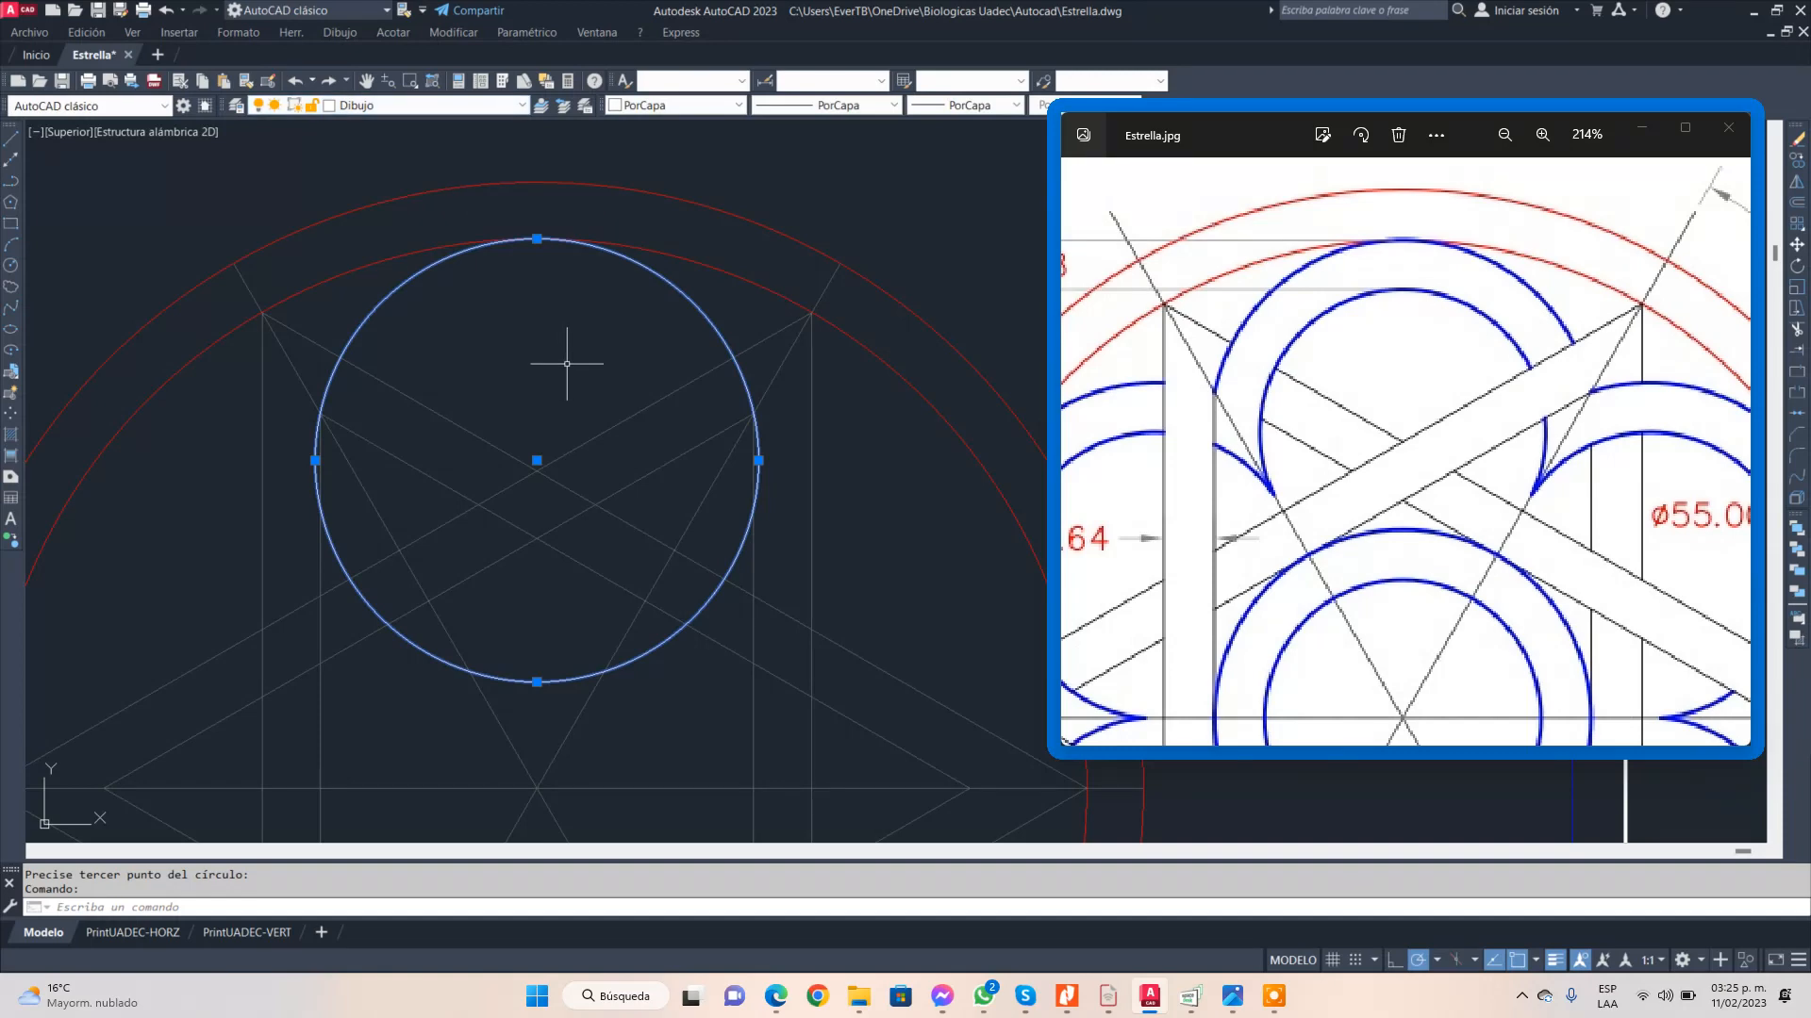
key(Return)
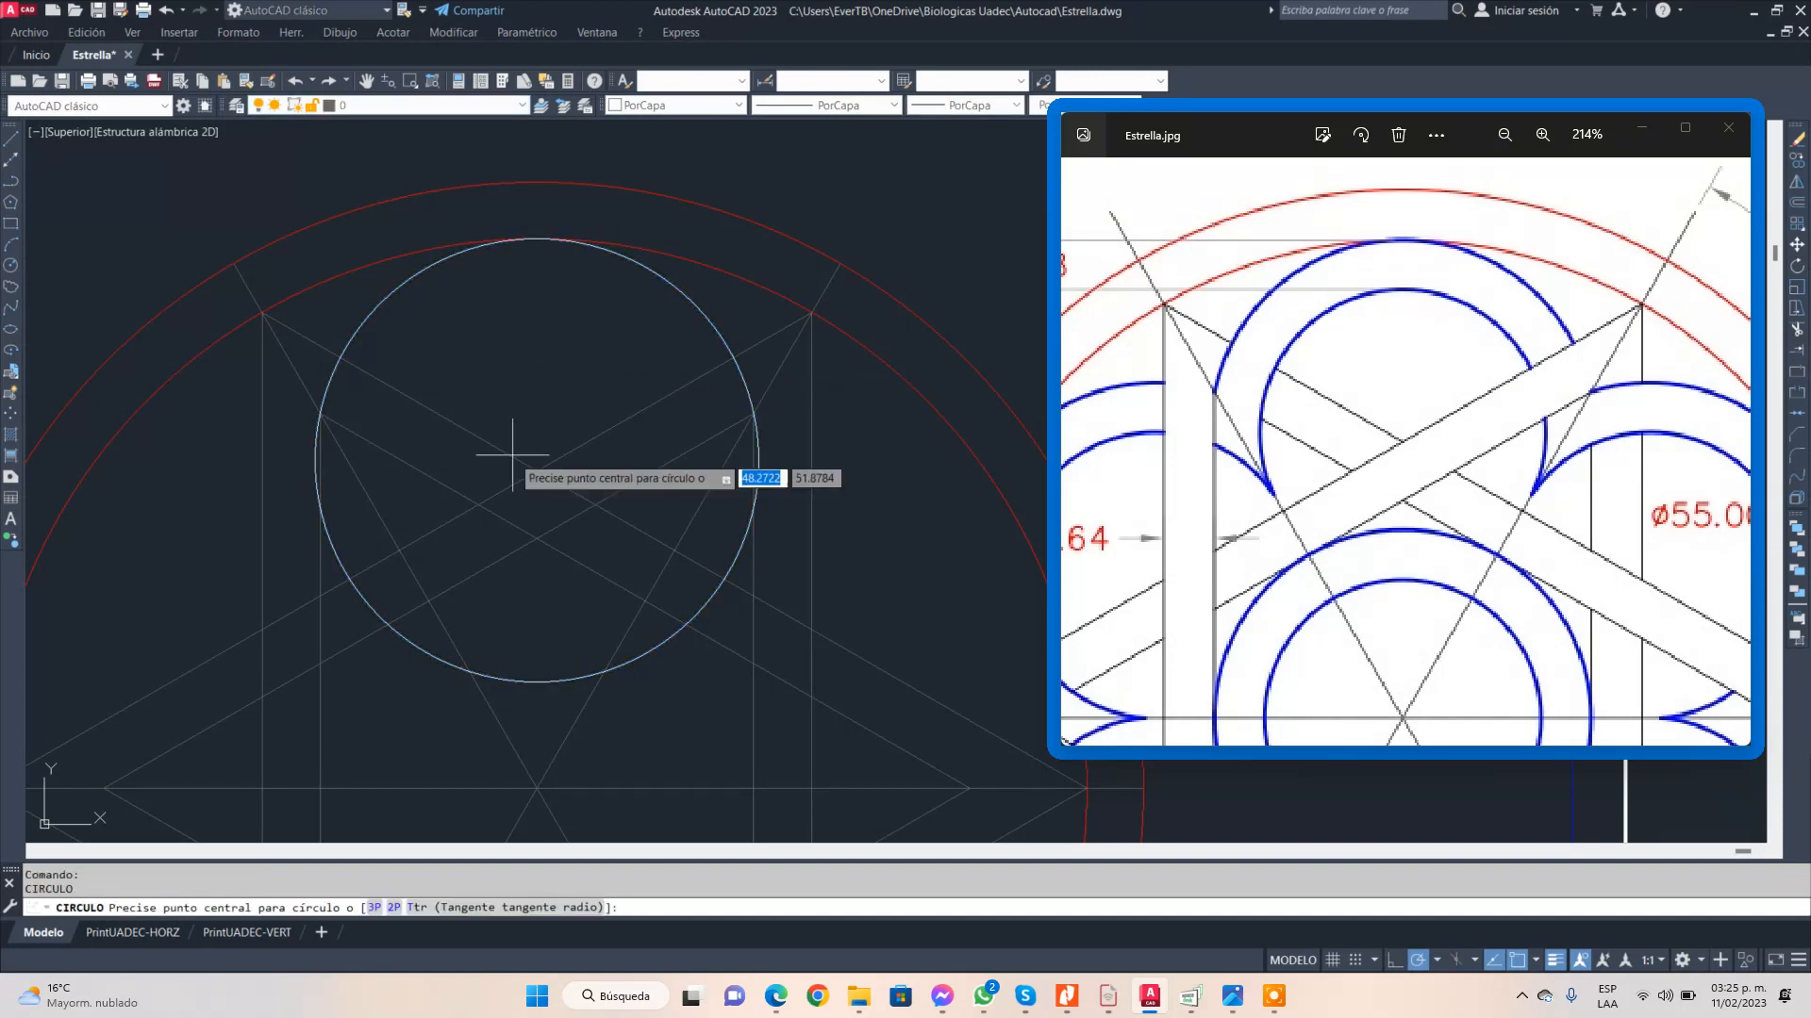
key(Escape)
click(698, 304)
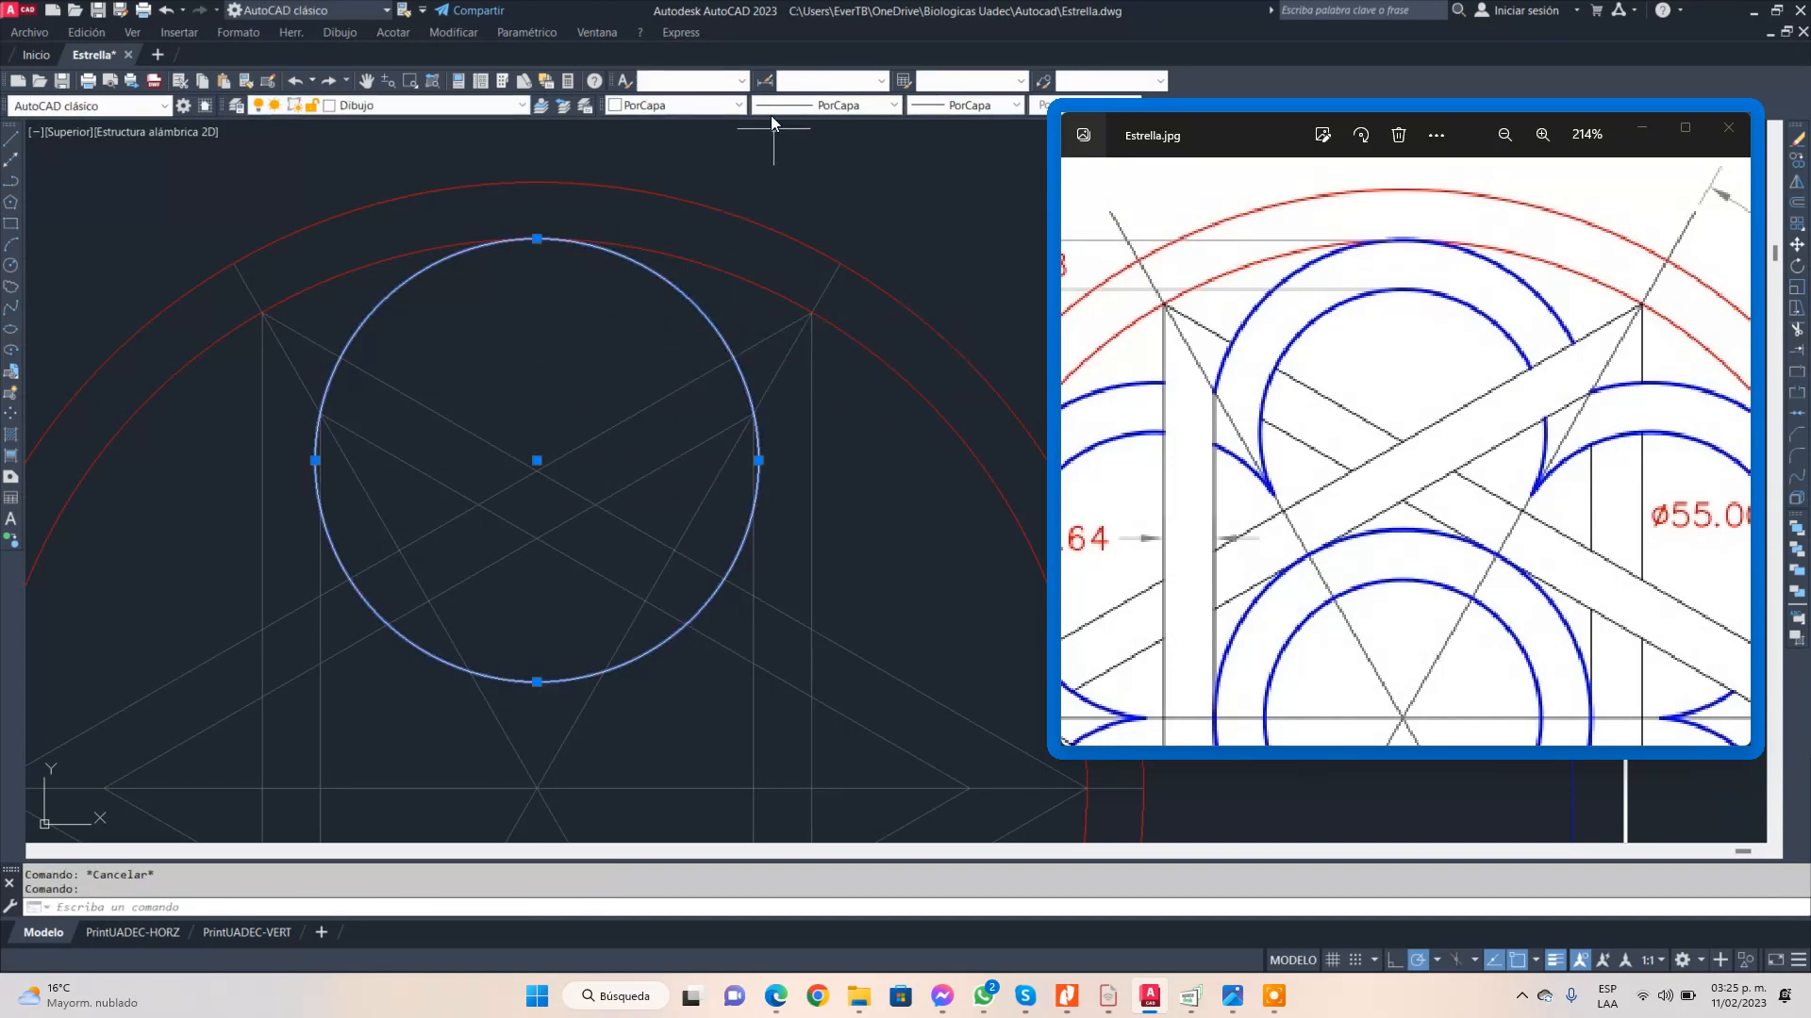
click(660, 105)
click(667, 214)
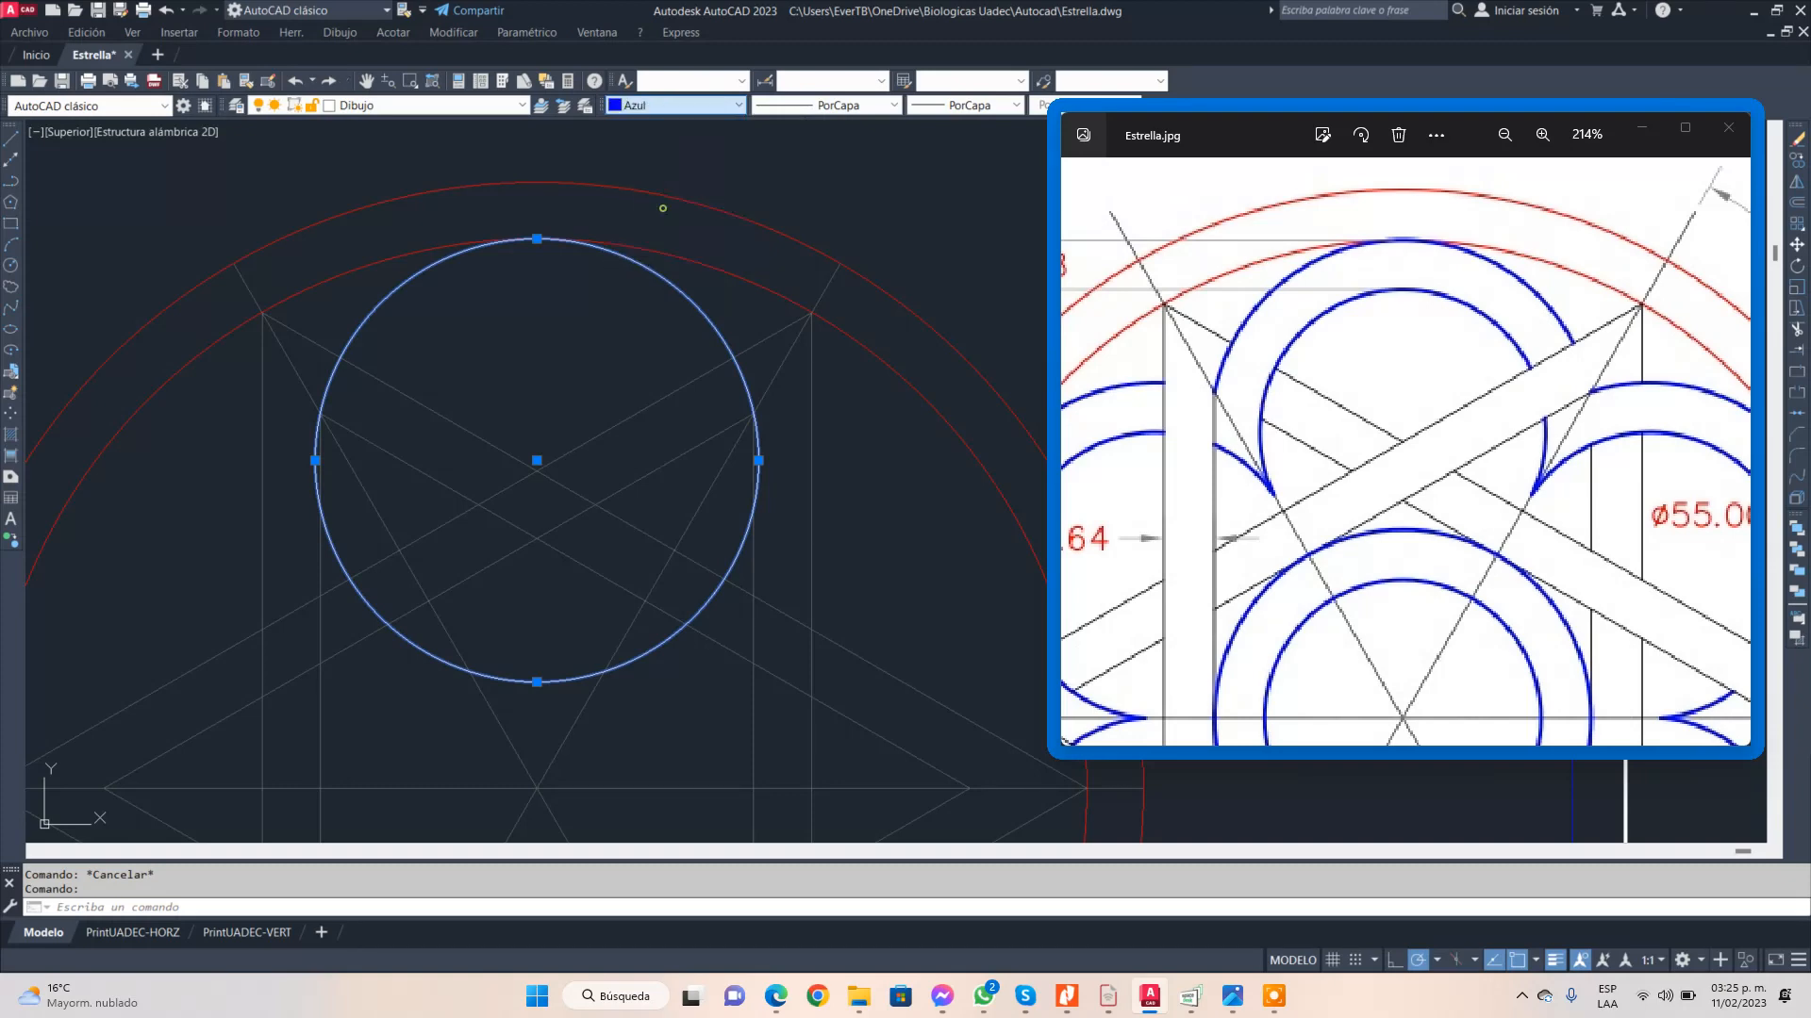
key(Escape)
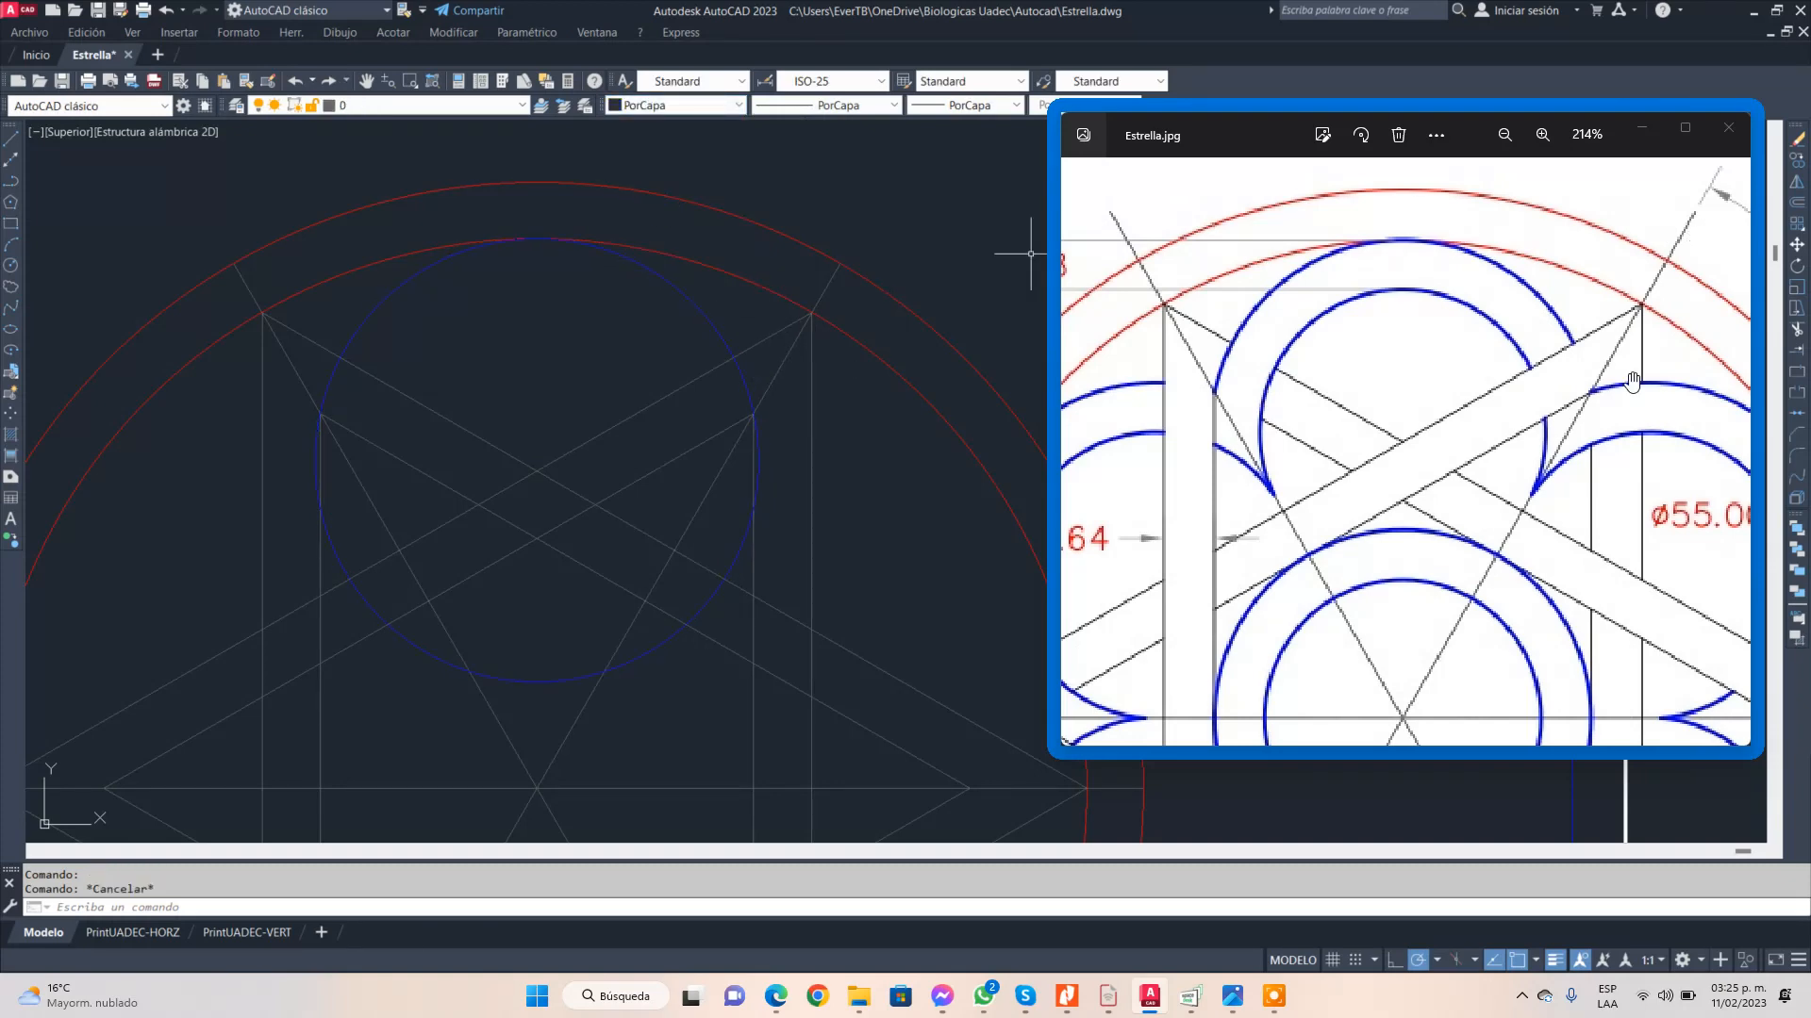
- Offset the blue circle inward by 2.58, the spacing given in the reference image
scroll(1489, 425, down, 3)
scroll(1489, 425, down, 1)
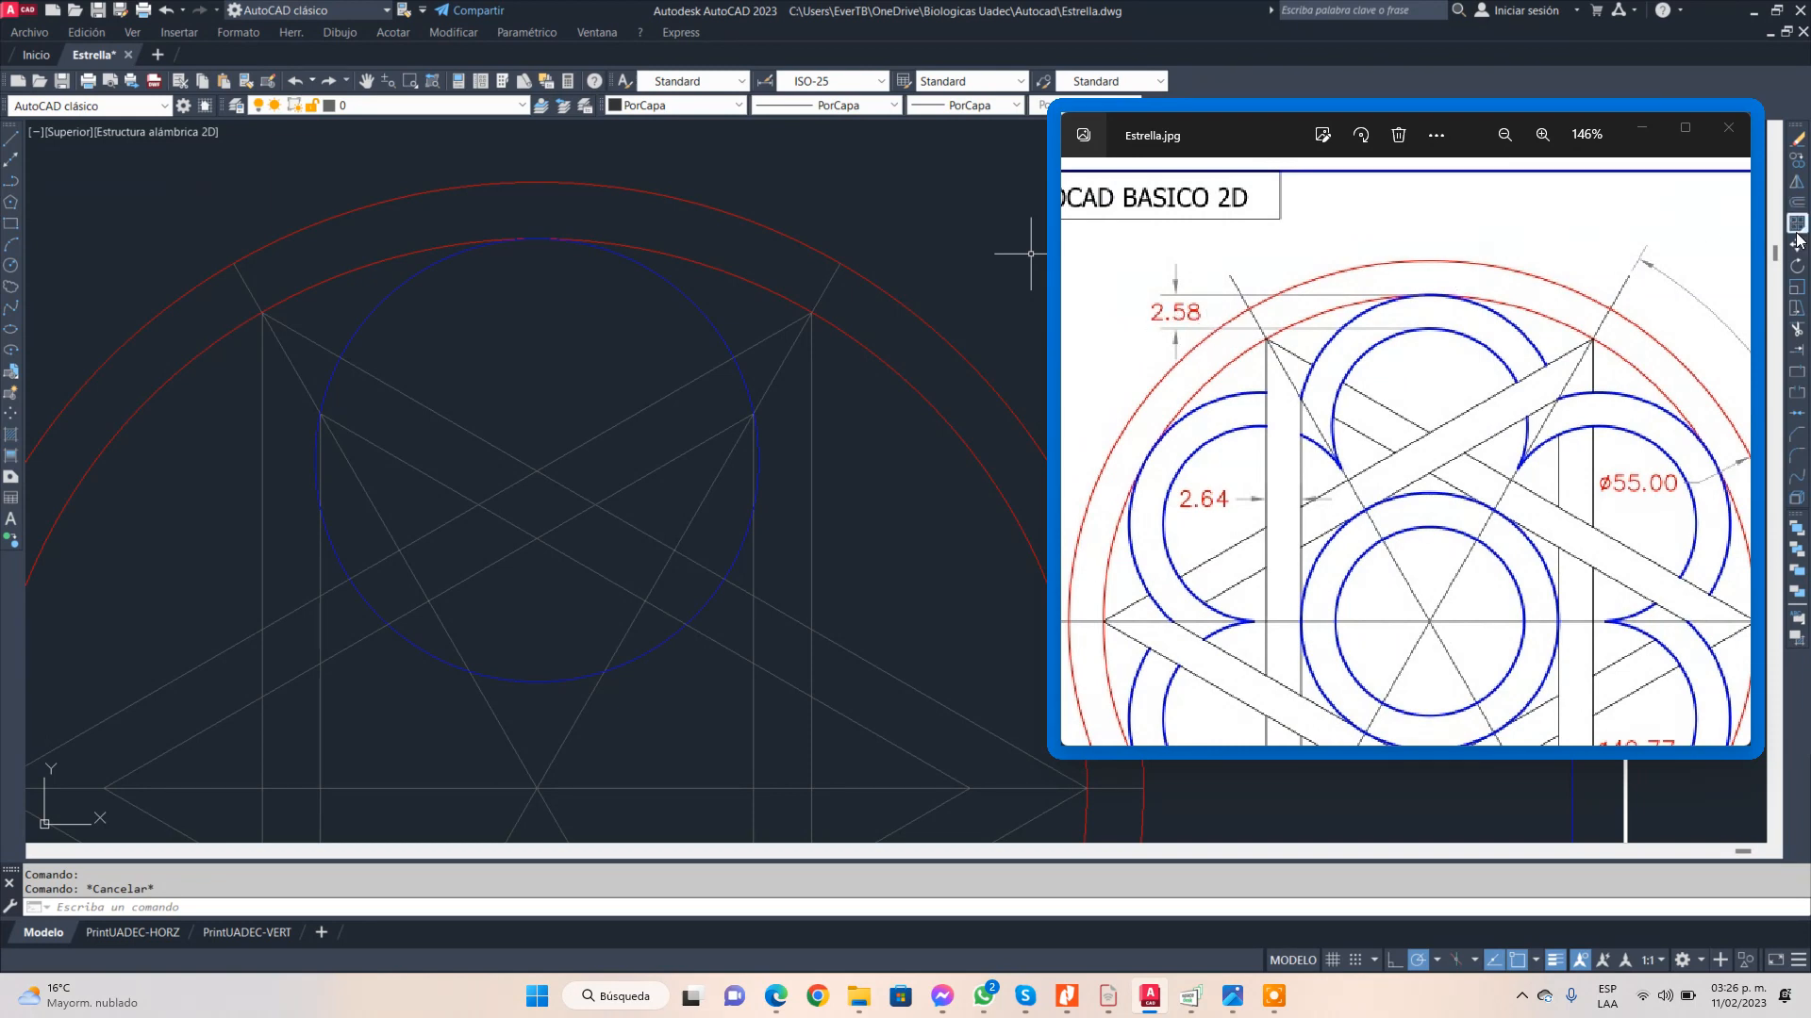
click(1796, 202)
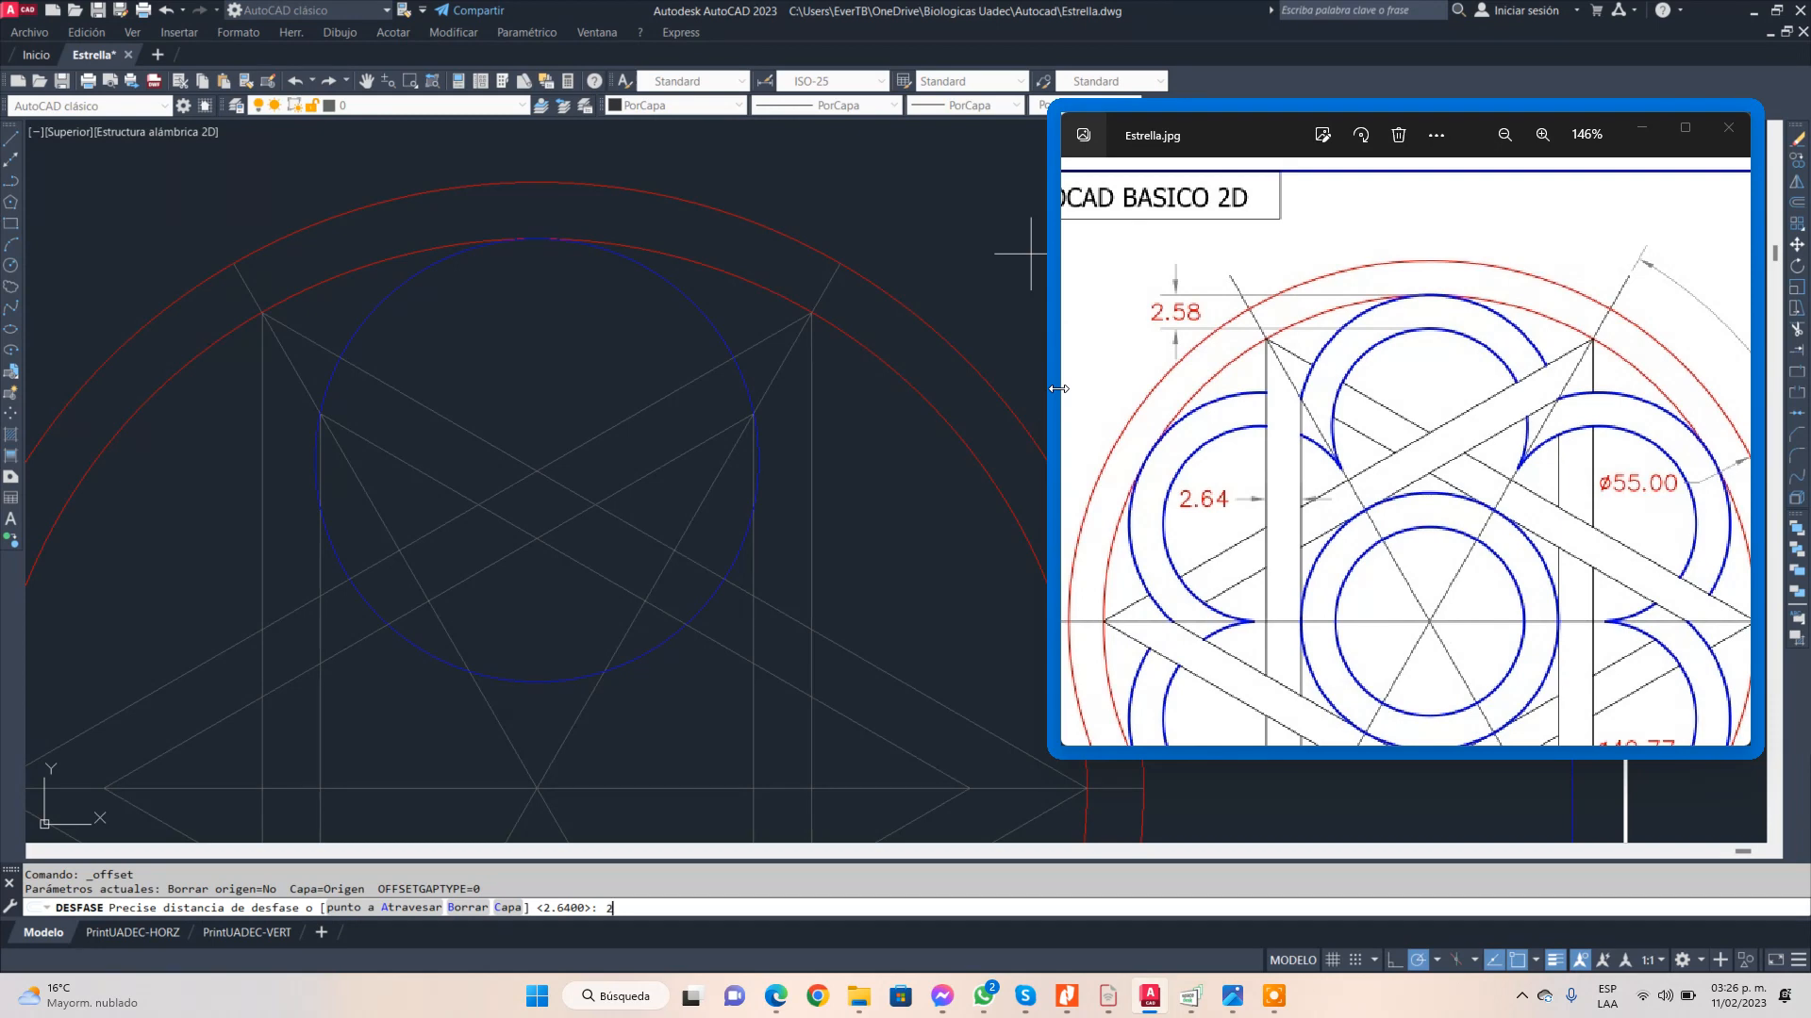
text(2.58)
key(Return)
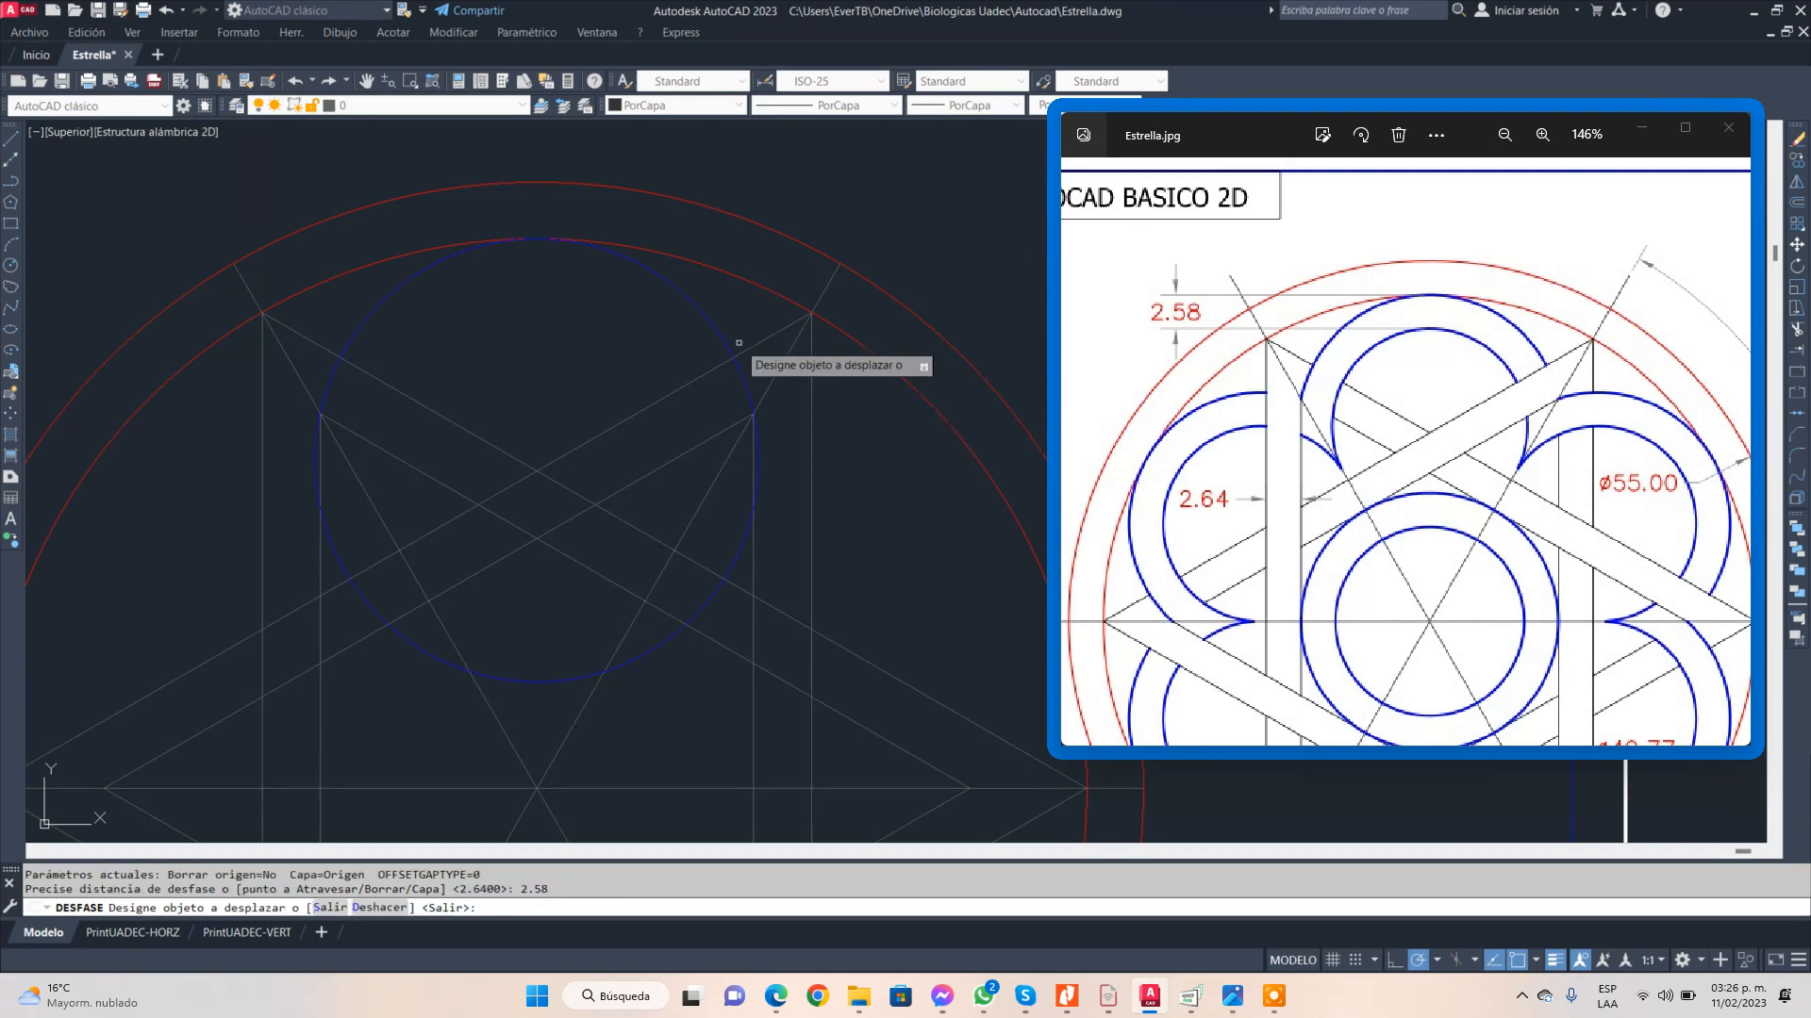
click(711, 322)
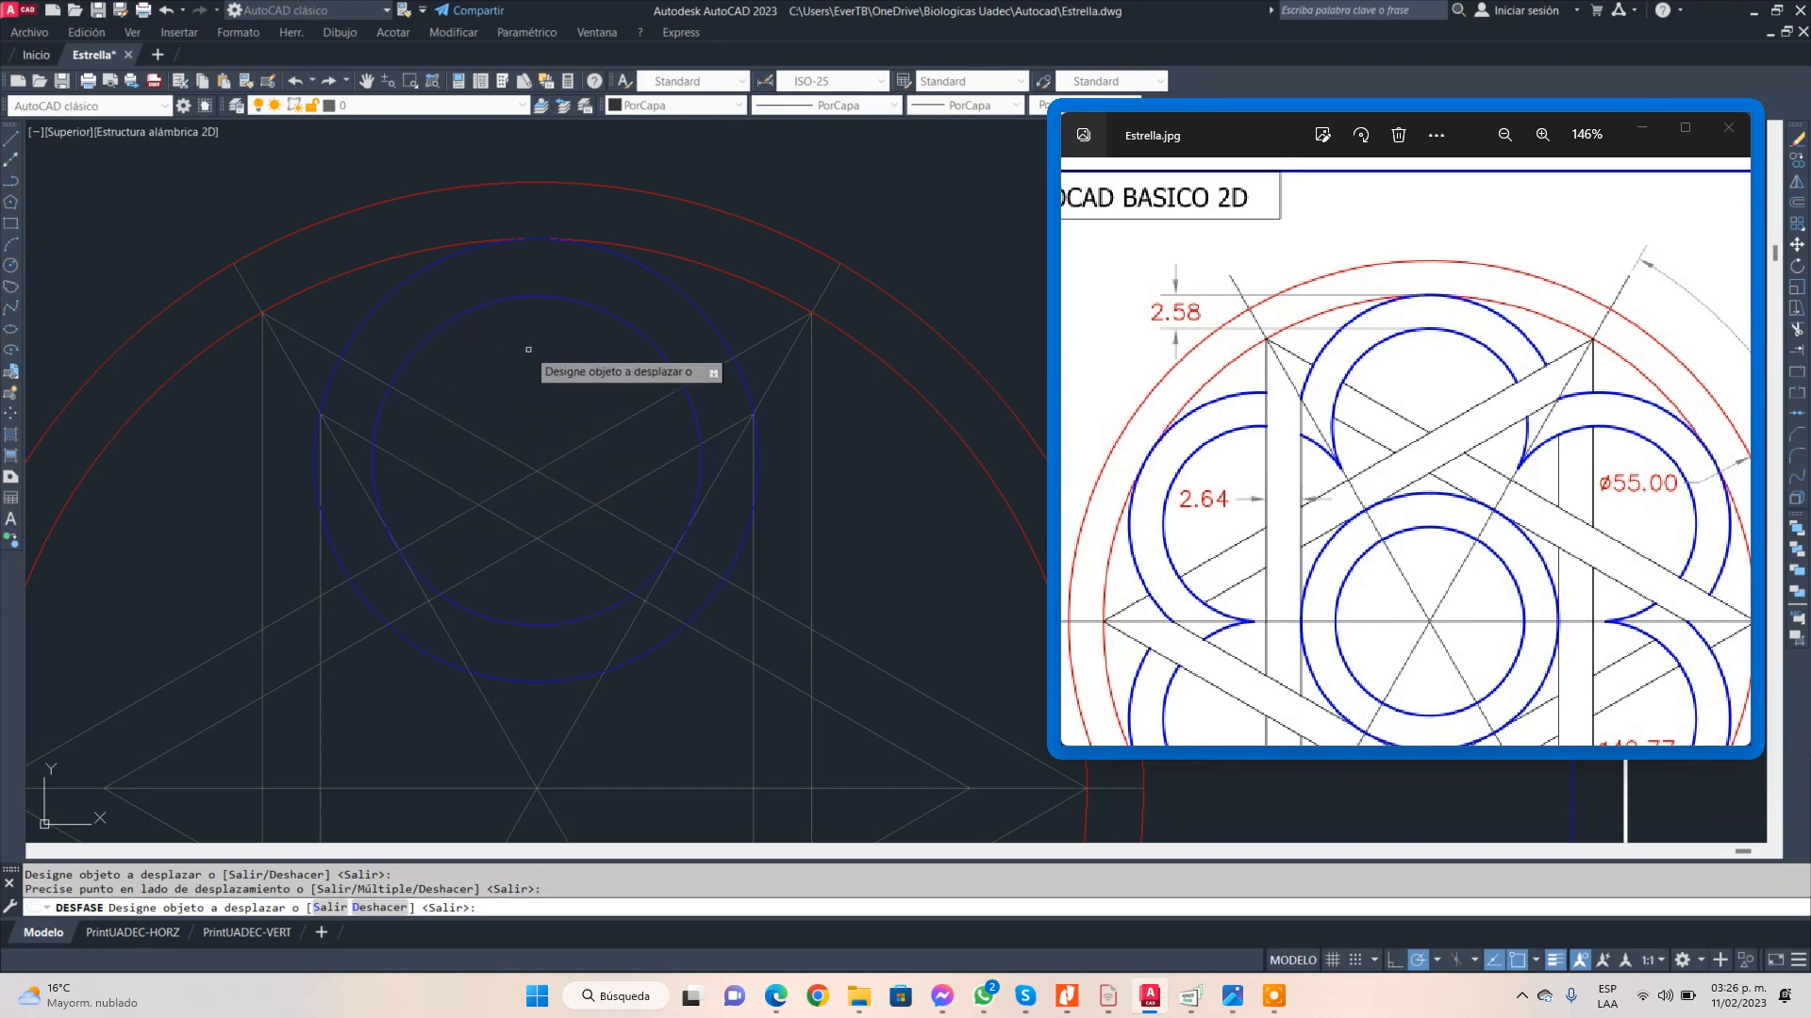
- Show the whole star in the reference image and move its window slightly away from the modify tools
scroll(528, 349, down, 3)
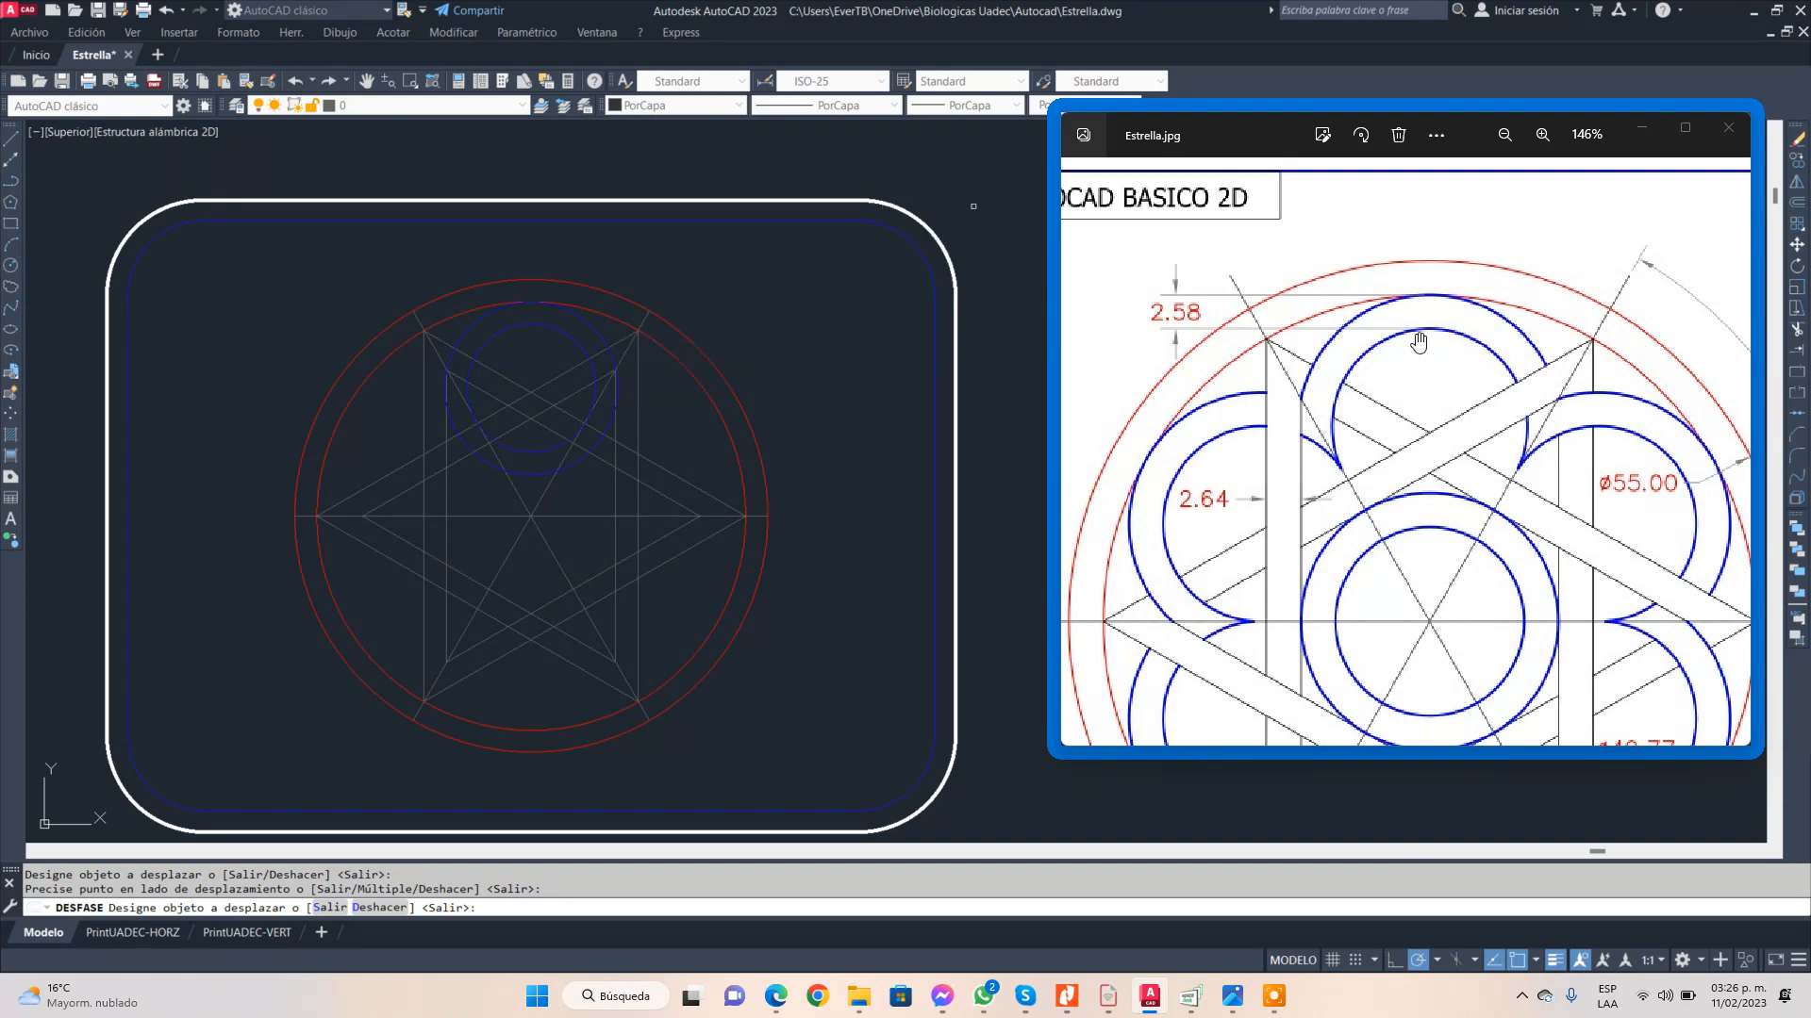
scroll(1421, 346, down, 4)
drag(1427, 444, 1380, 402)
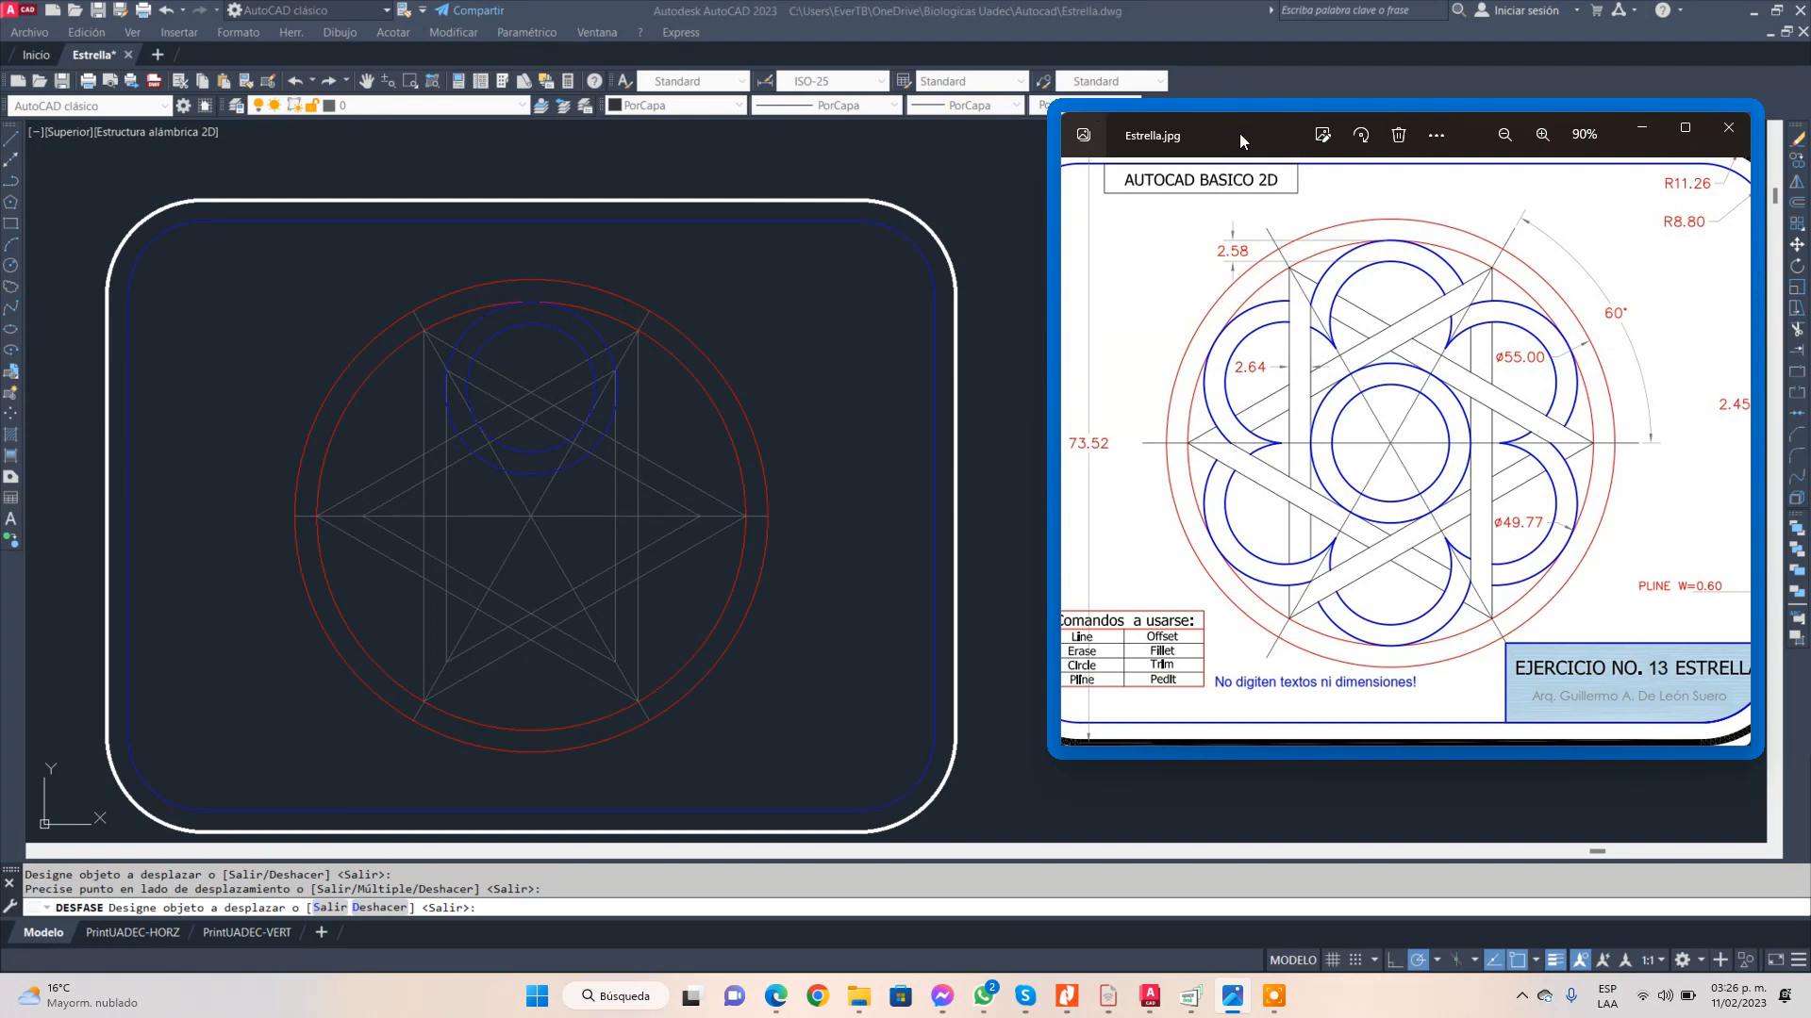
drag(1240, 137, 1214, 142)
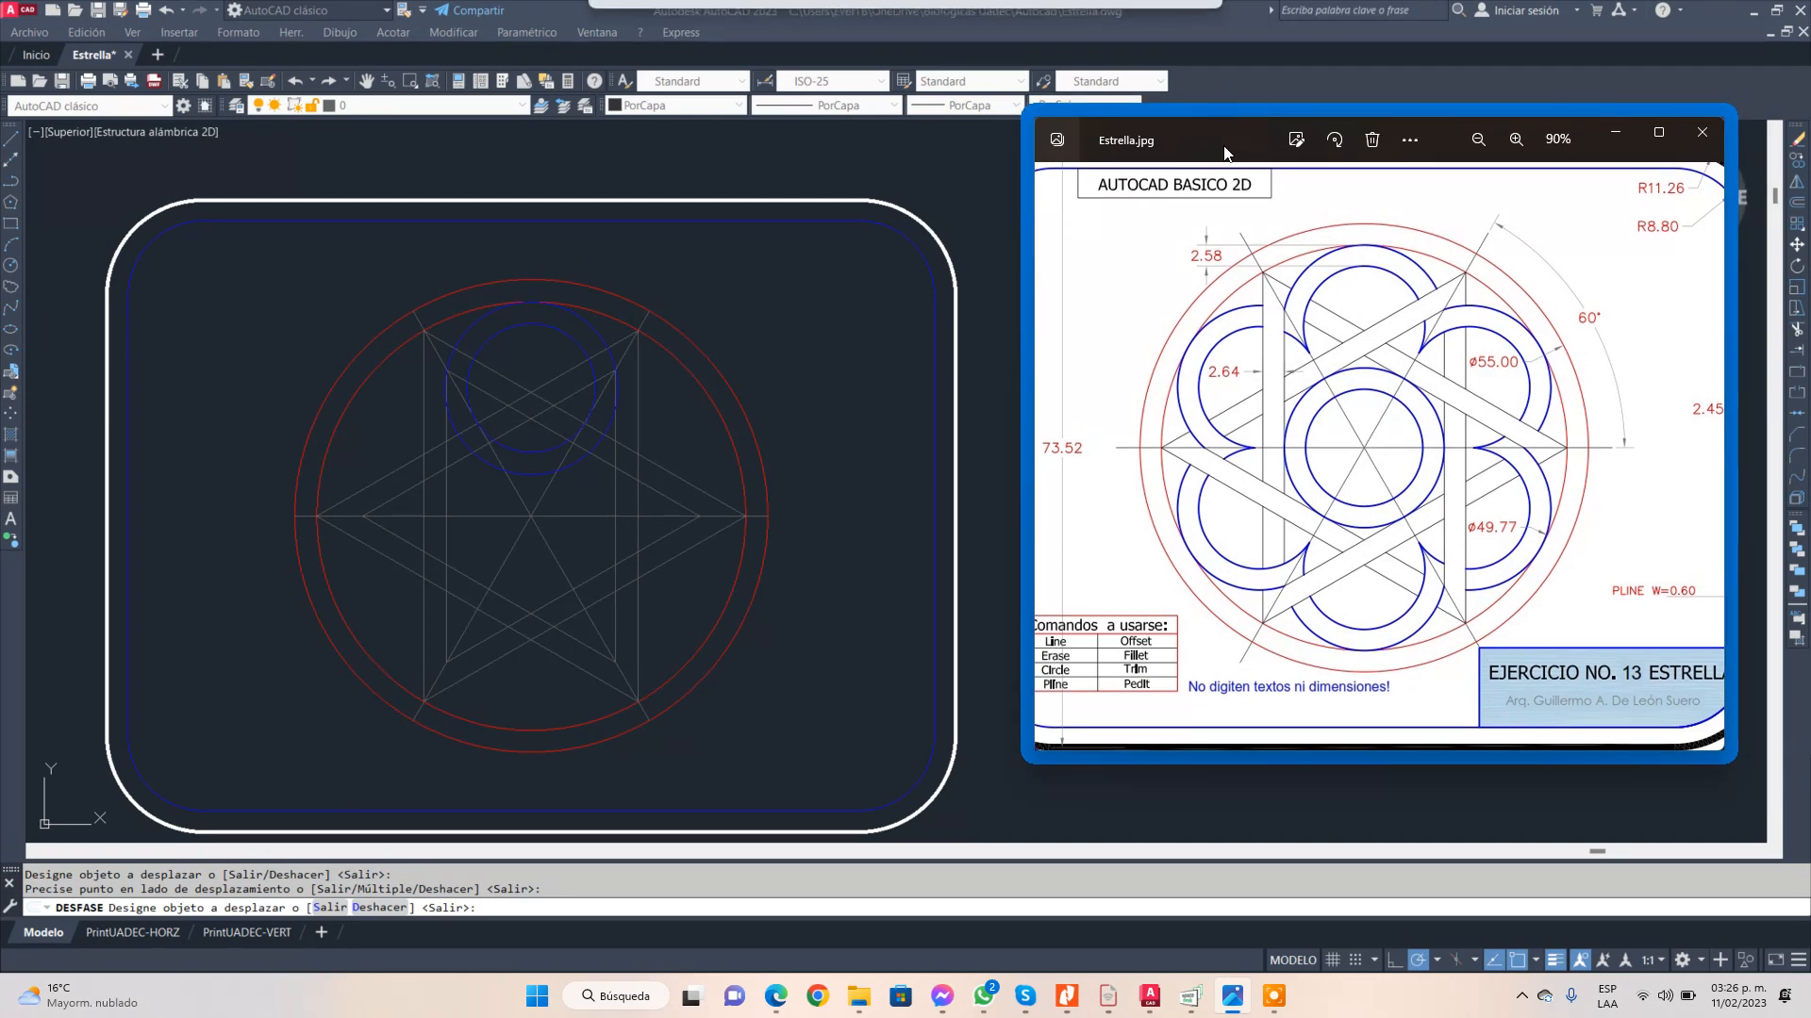
- Create a six-item polar array of the two concentric blue circles around the star's centre point
click(1803, 236)
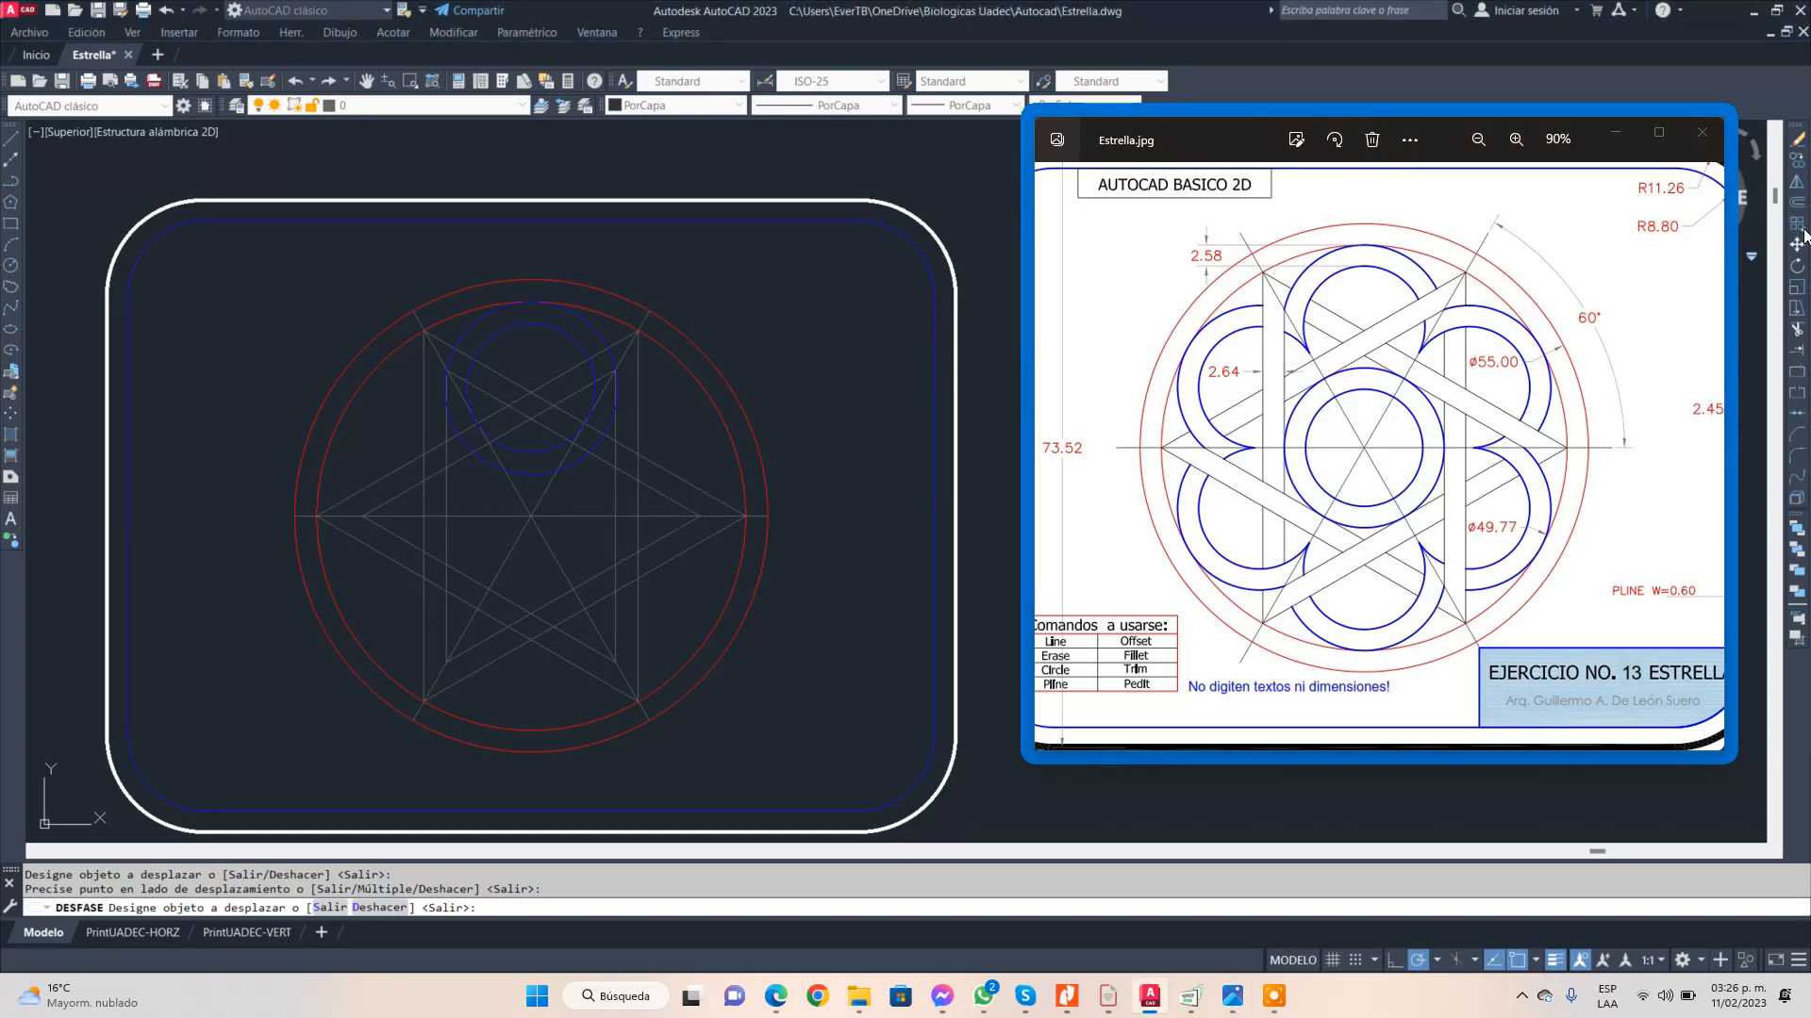
click(1803, 236)
click(1773, 227)
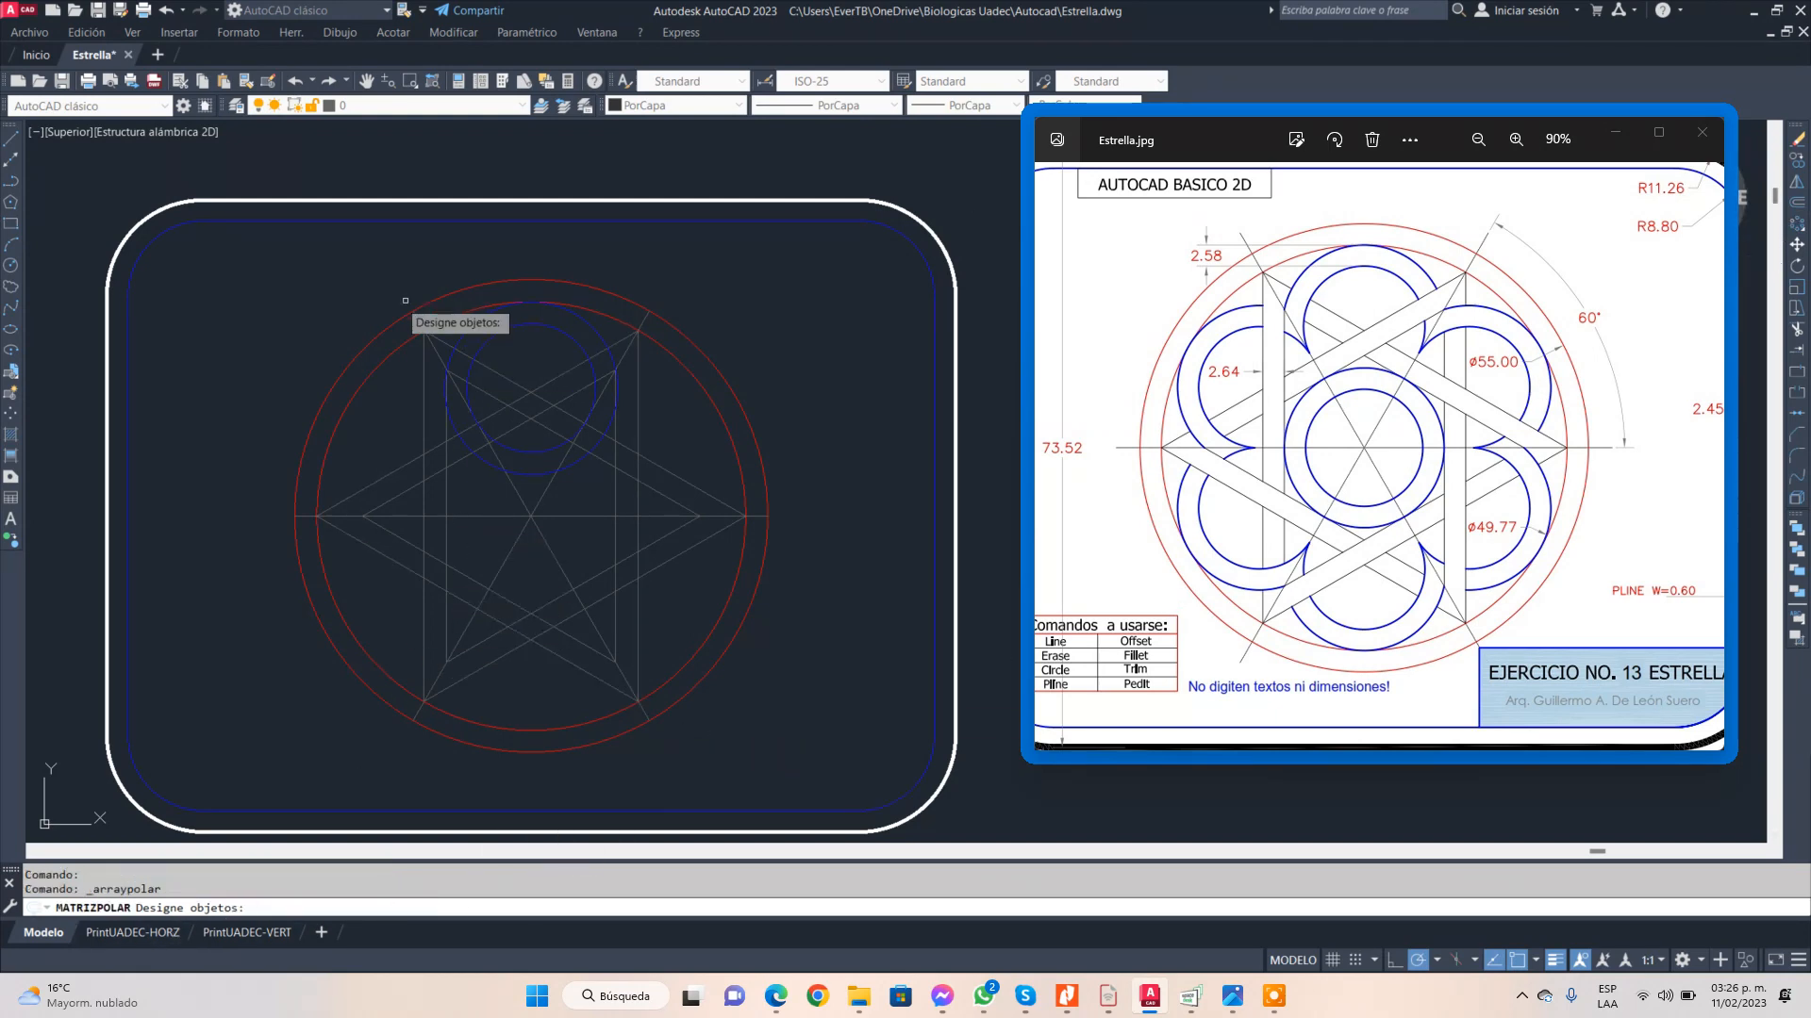
scroll(501, 274, up, 5)
scroll(494, 487, down, 2)
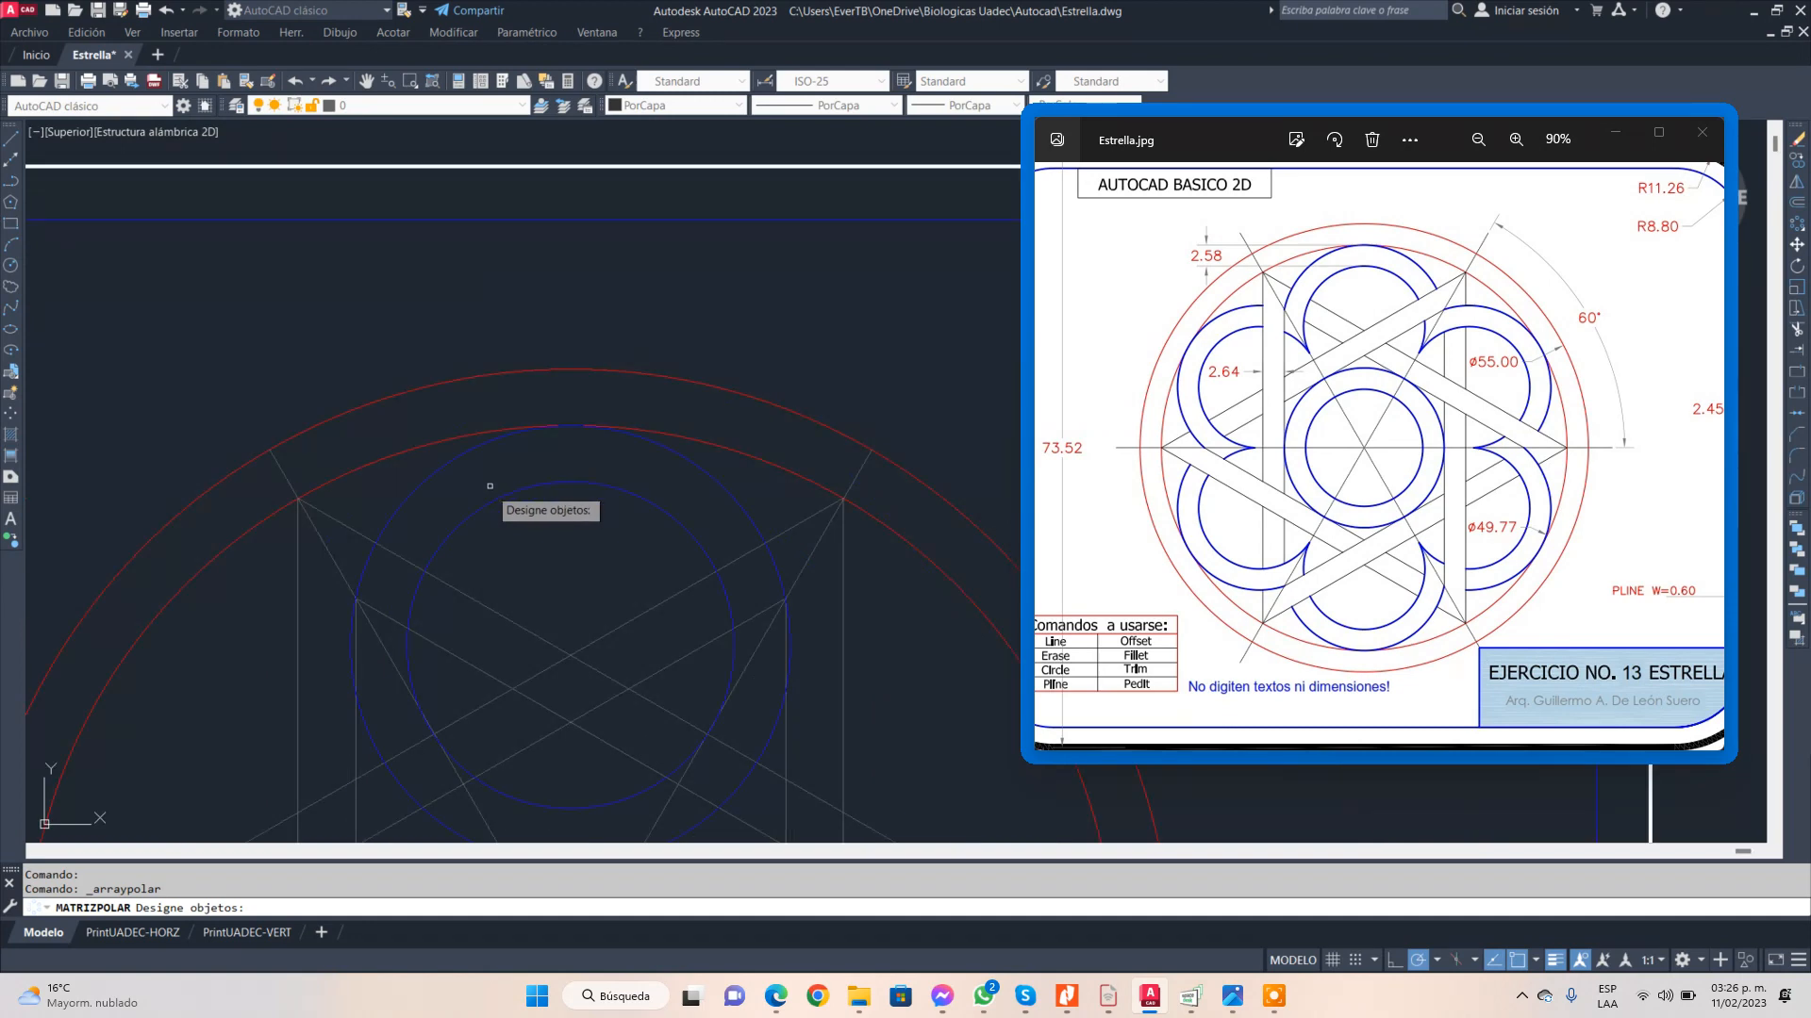
click(490, 500)
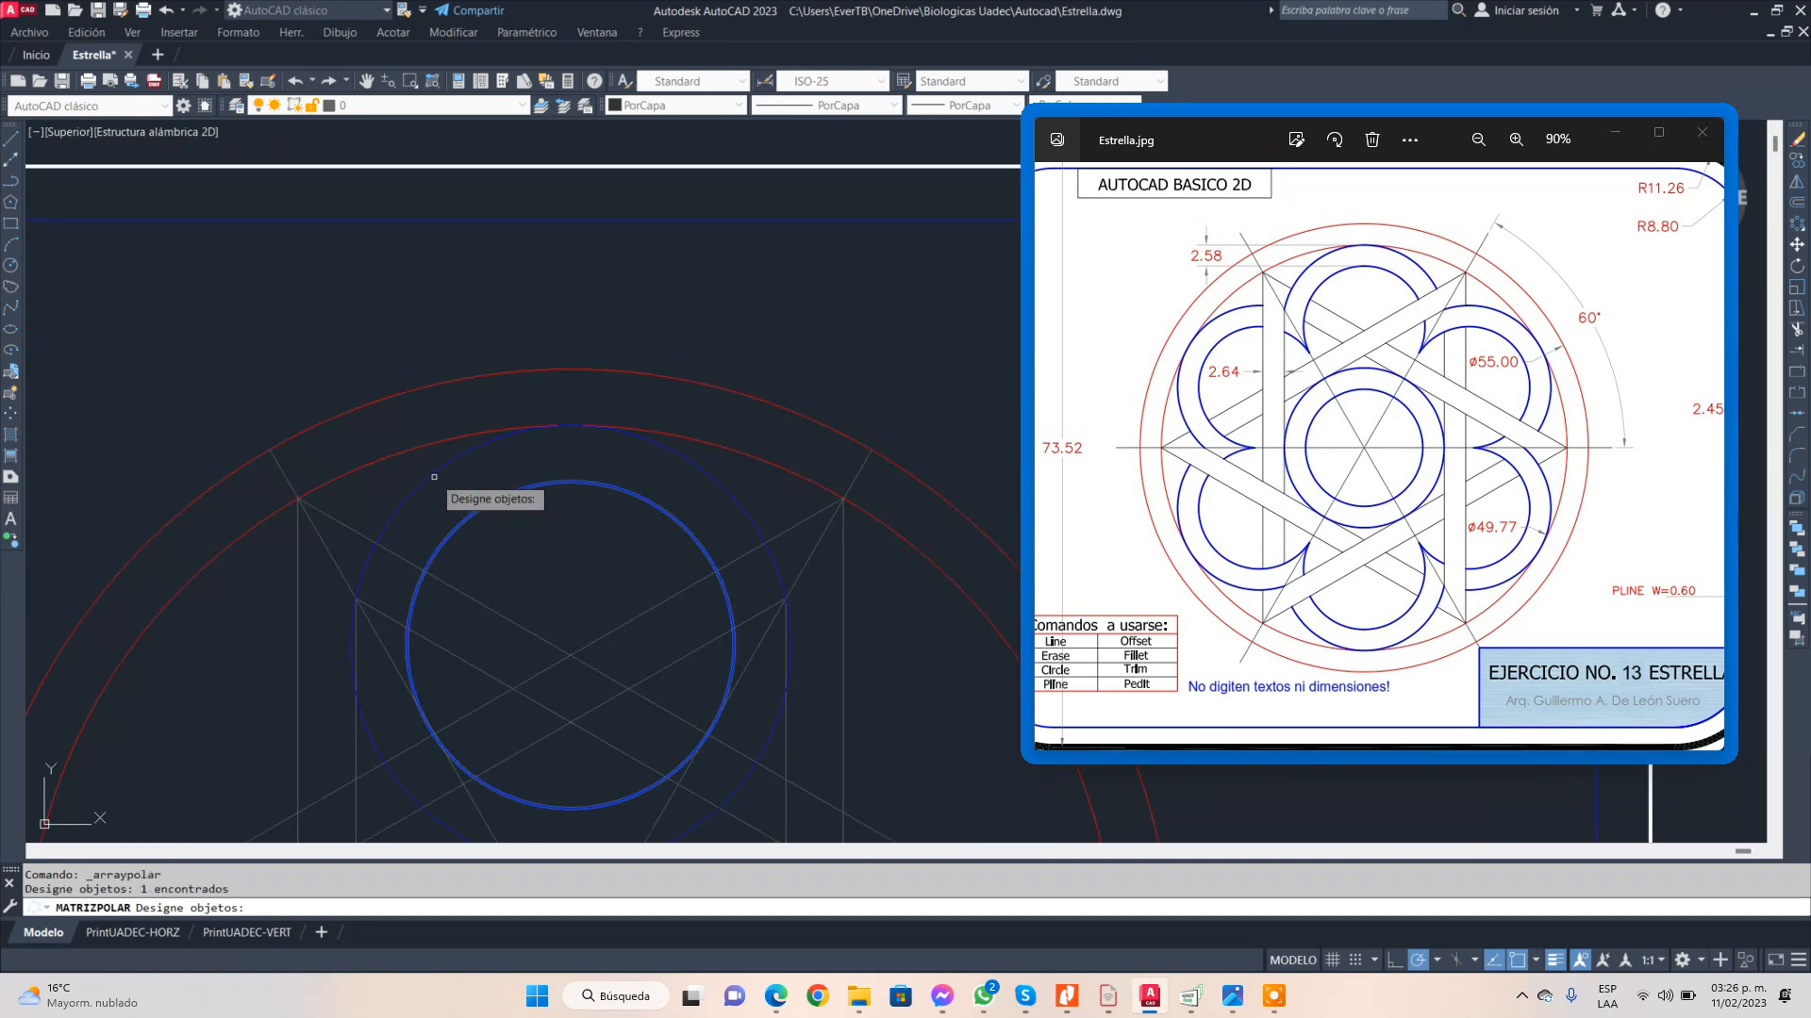
click(436, 477)
scroll(450, 465, down, 3)
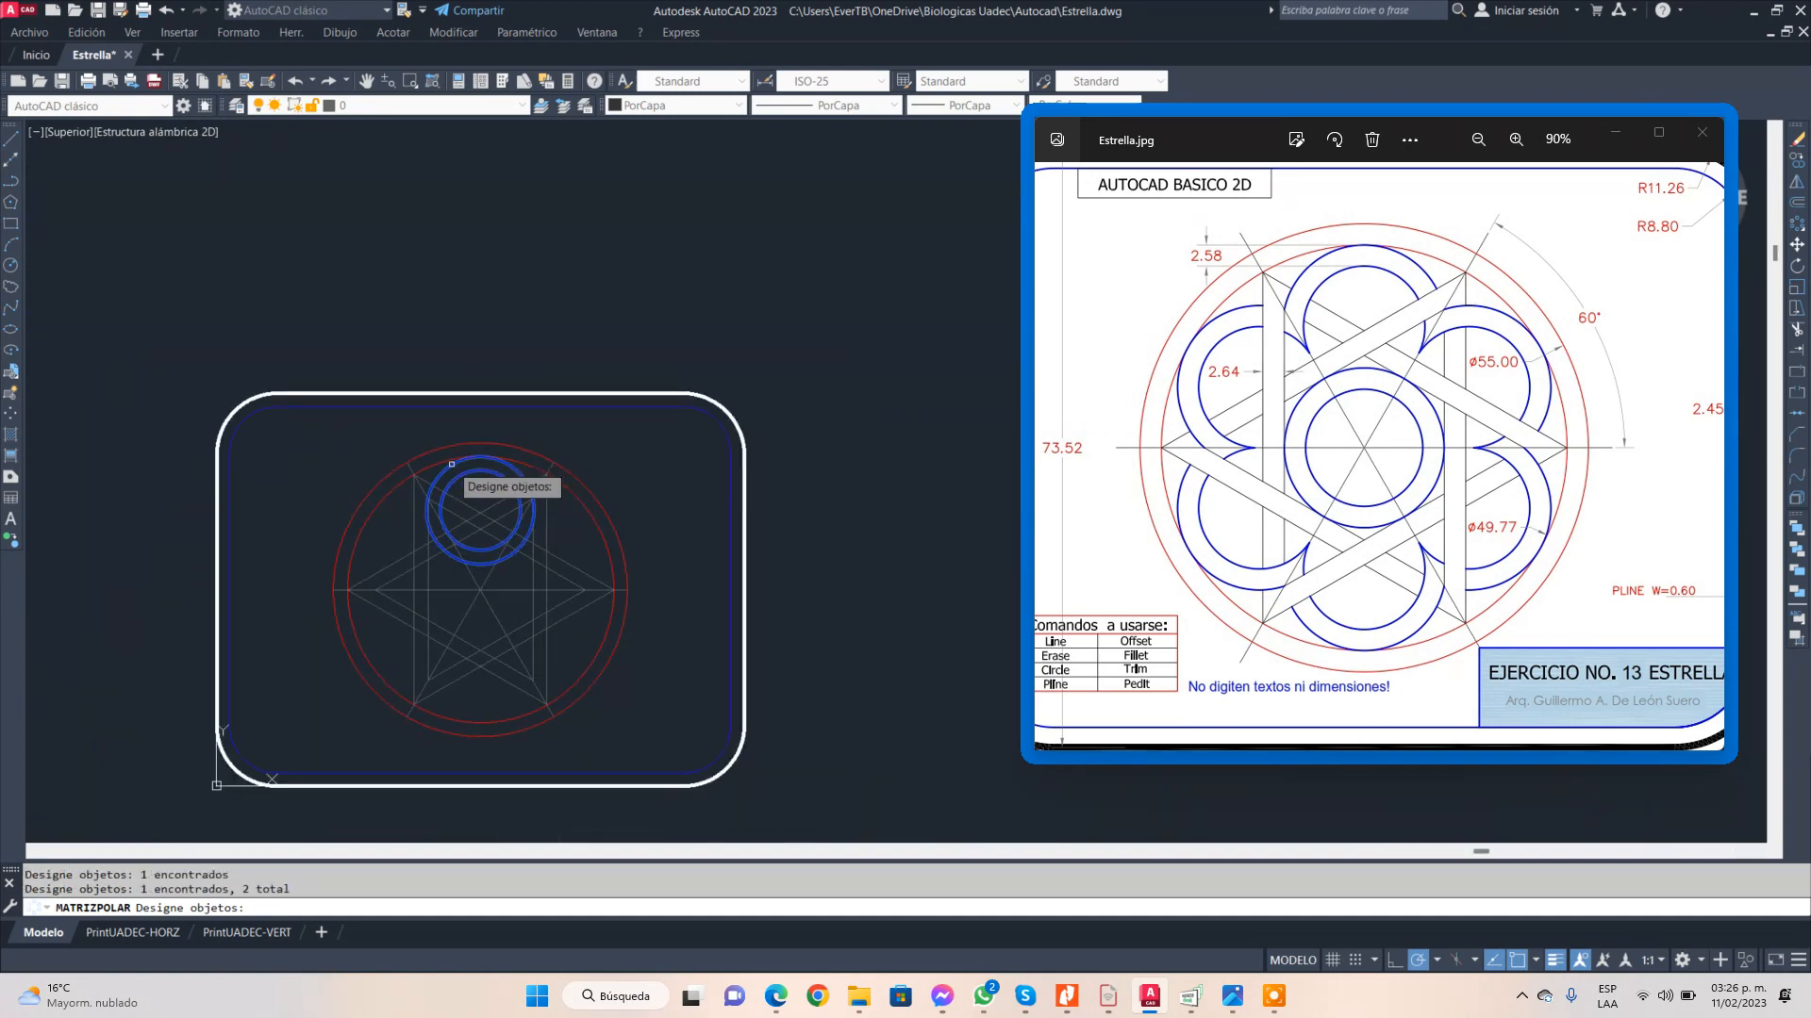
key(Return)
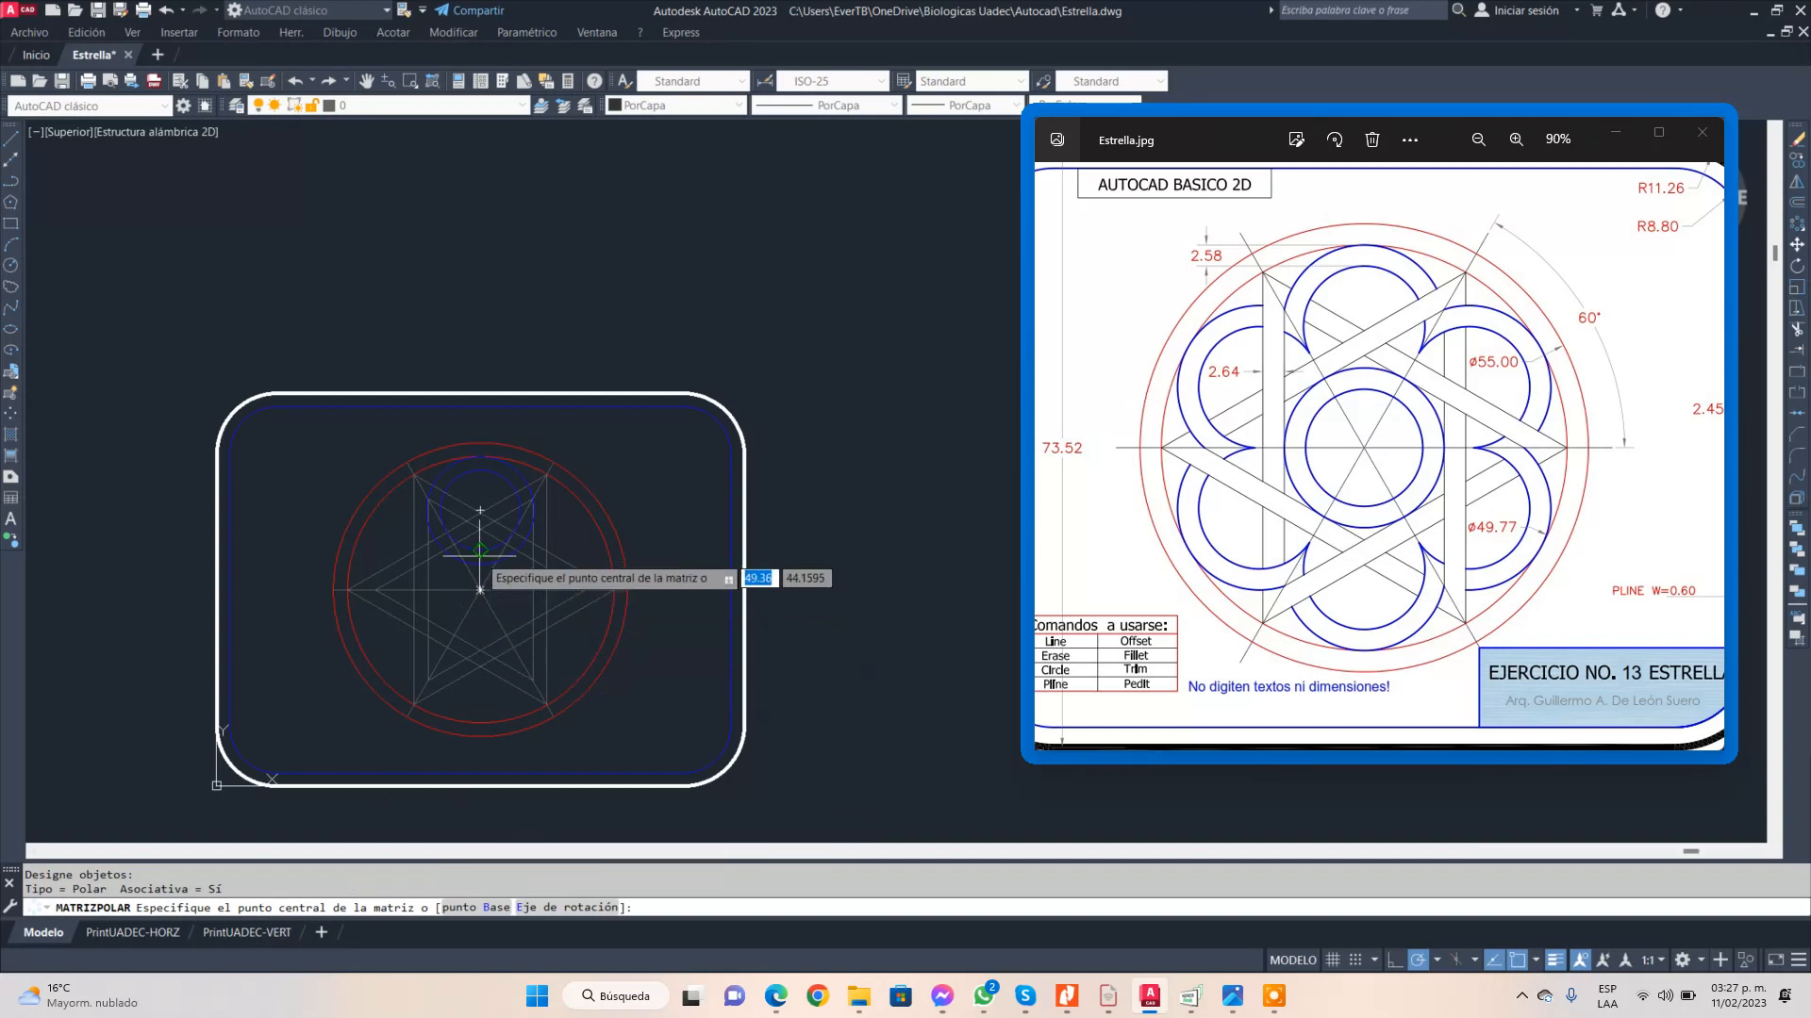
scroll(479, 561, up, 3)
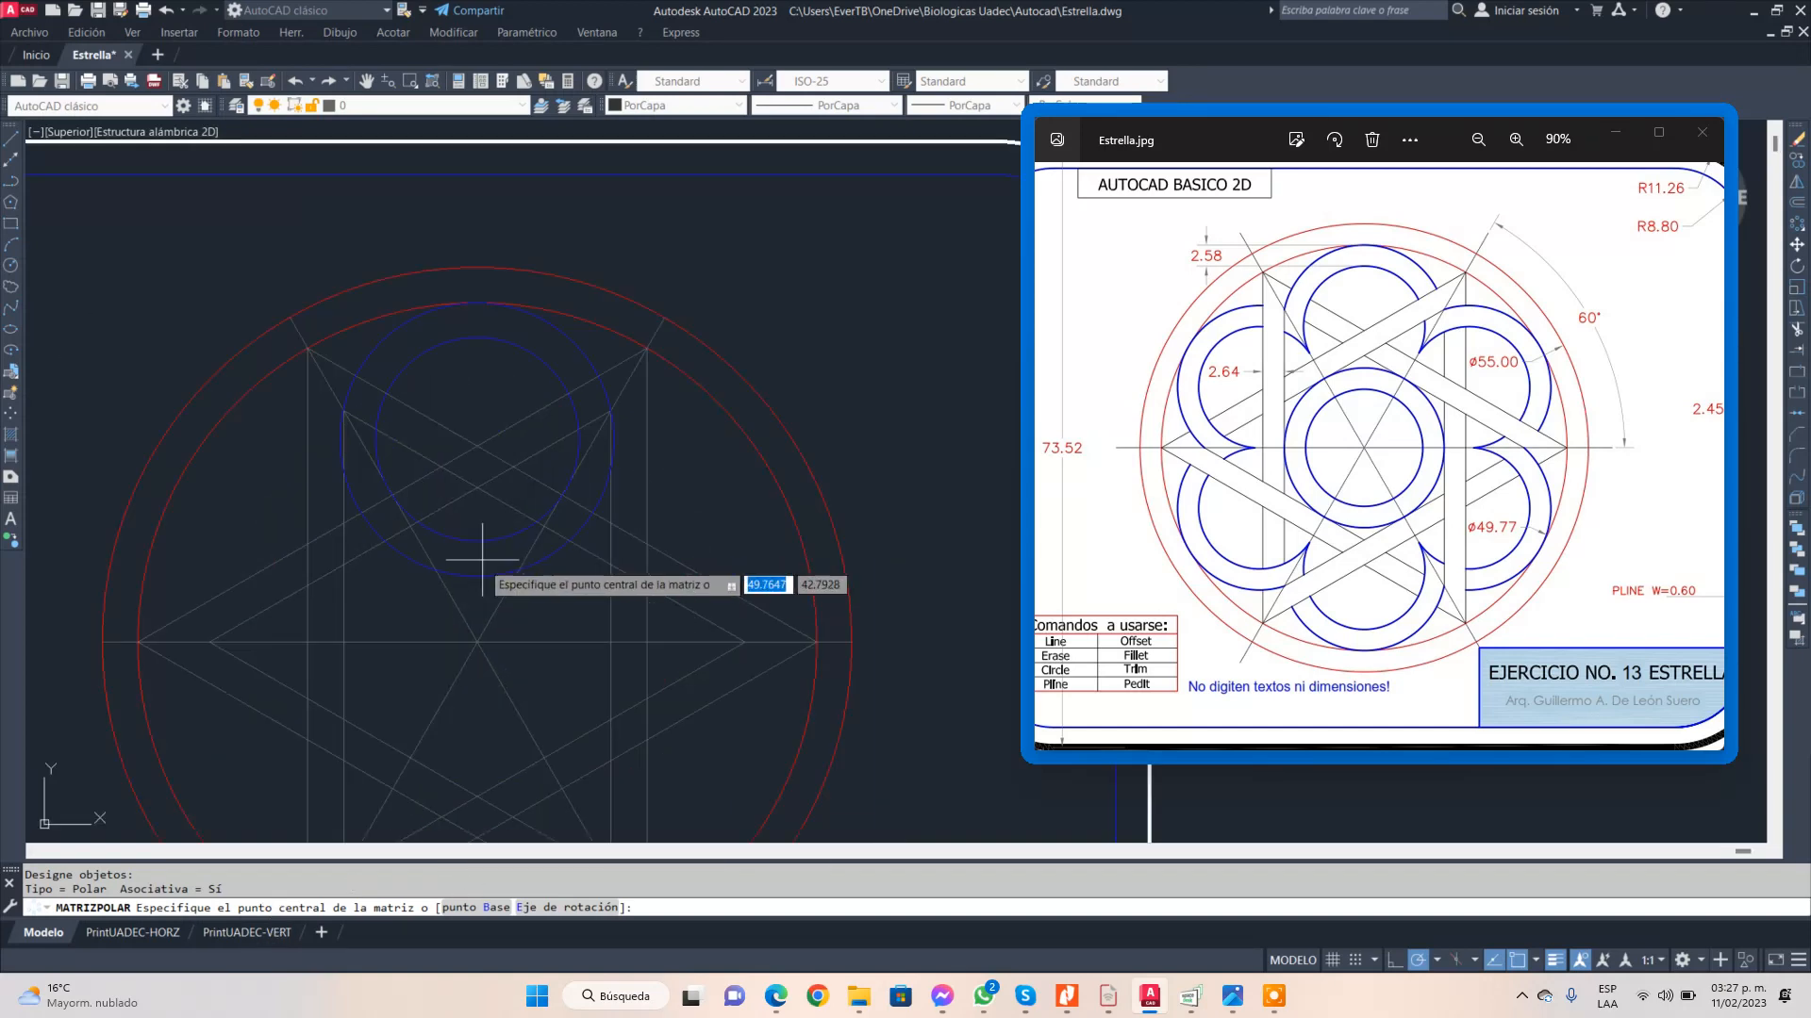
click(477, 642)
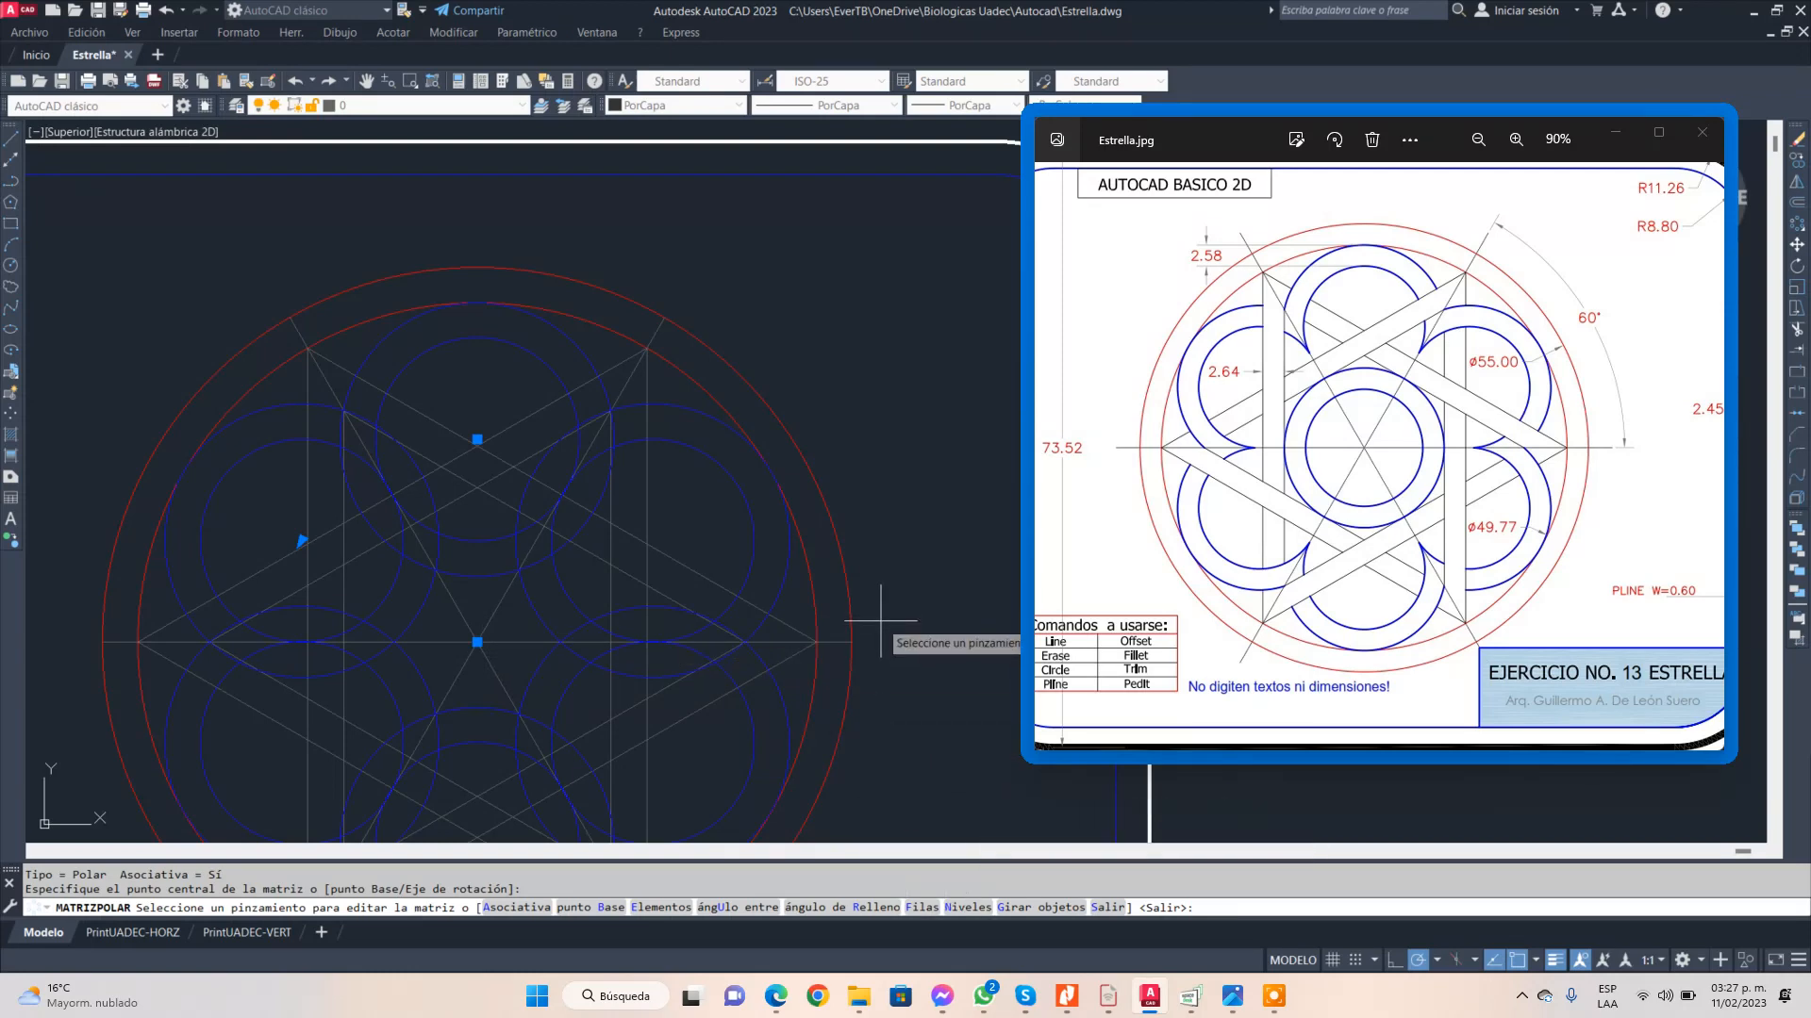
scroll(880, 622, down, 2)
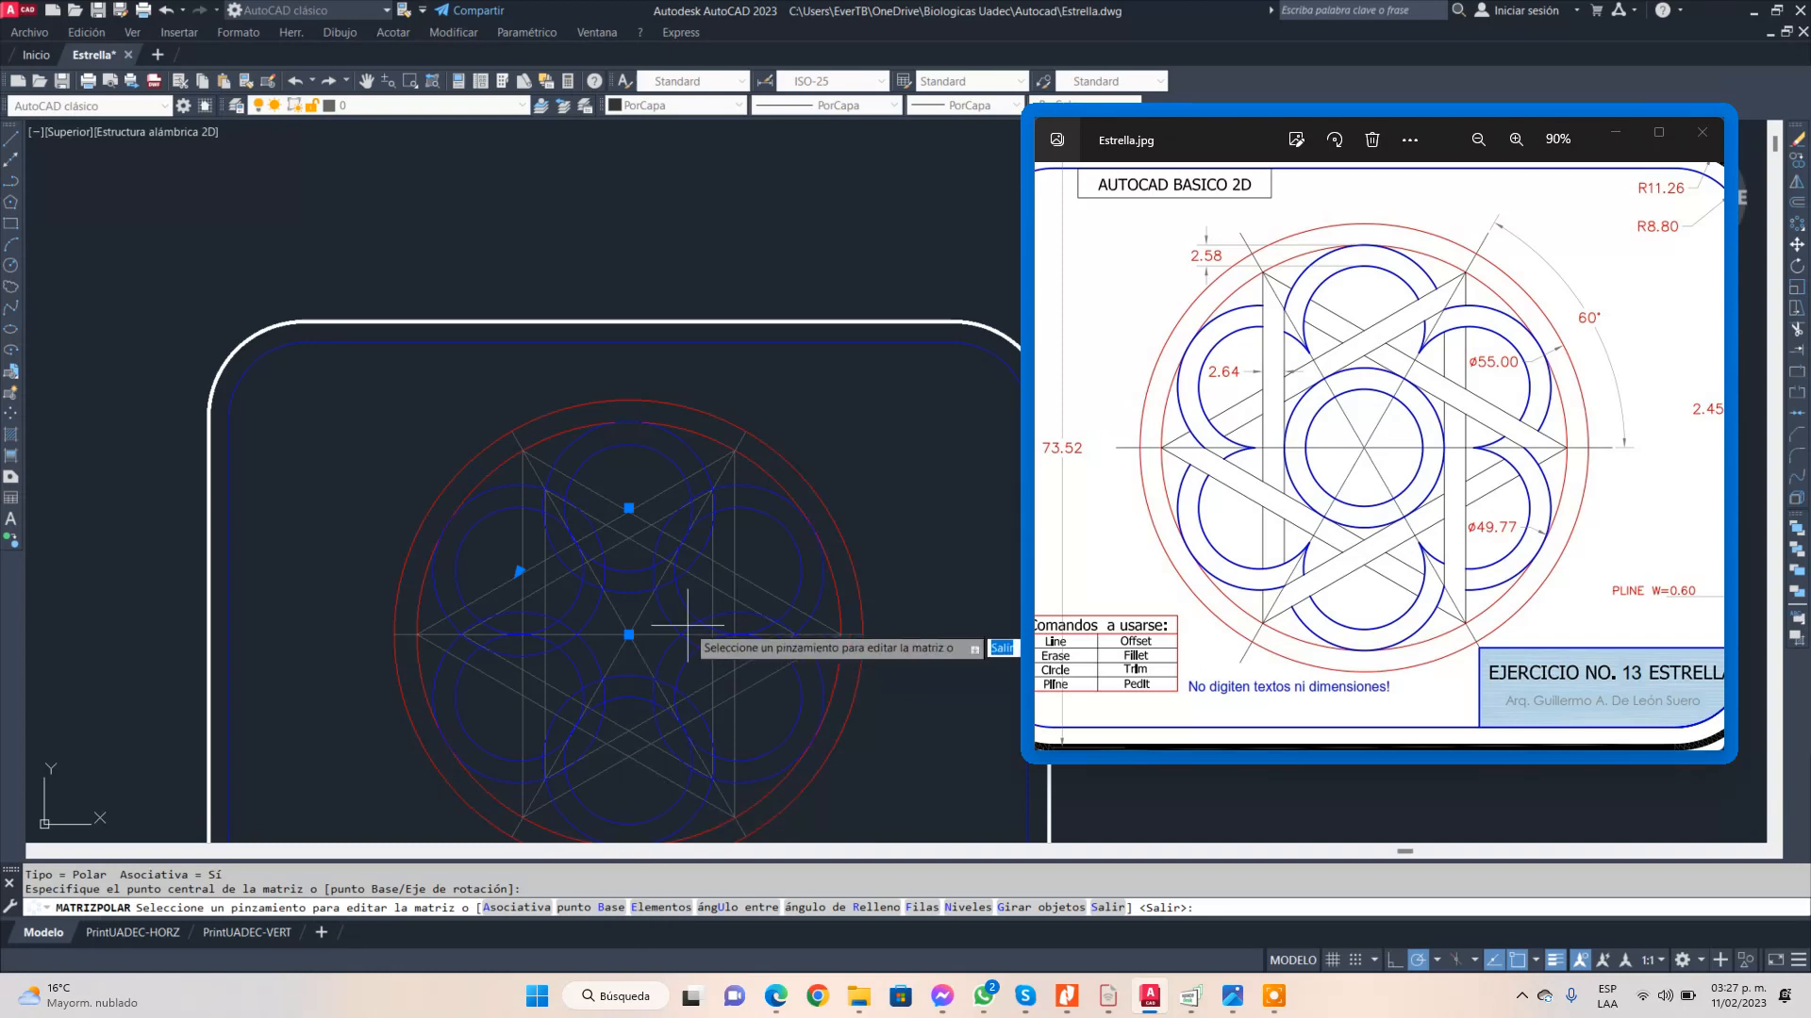
key(Return)
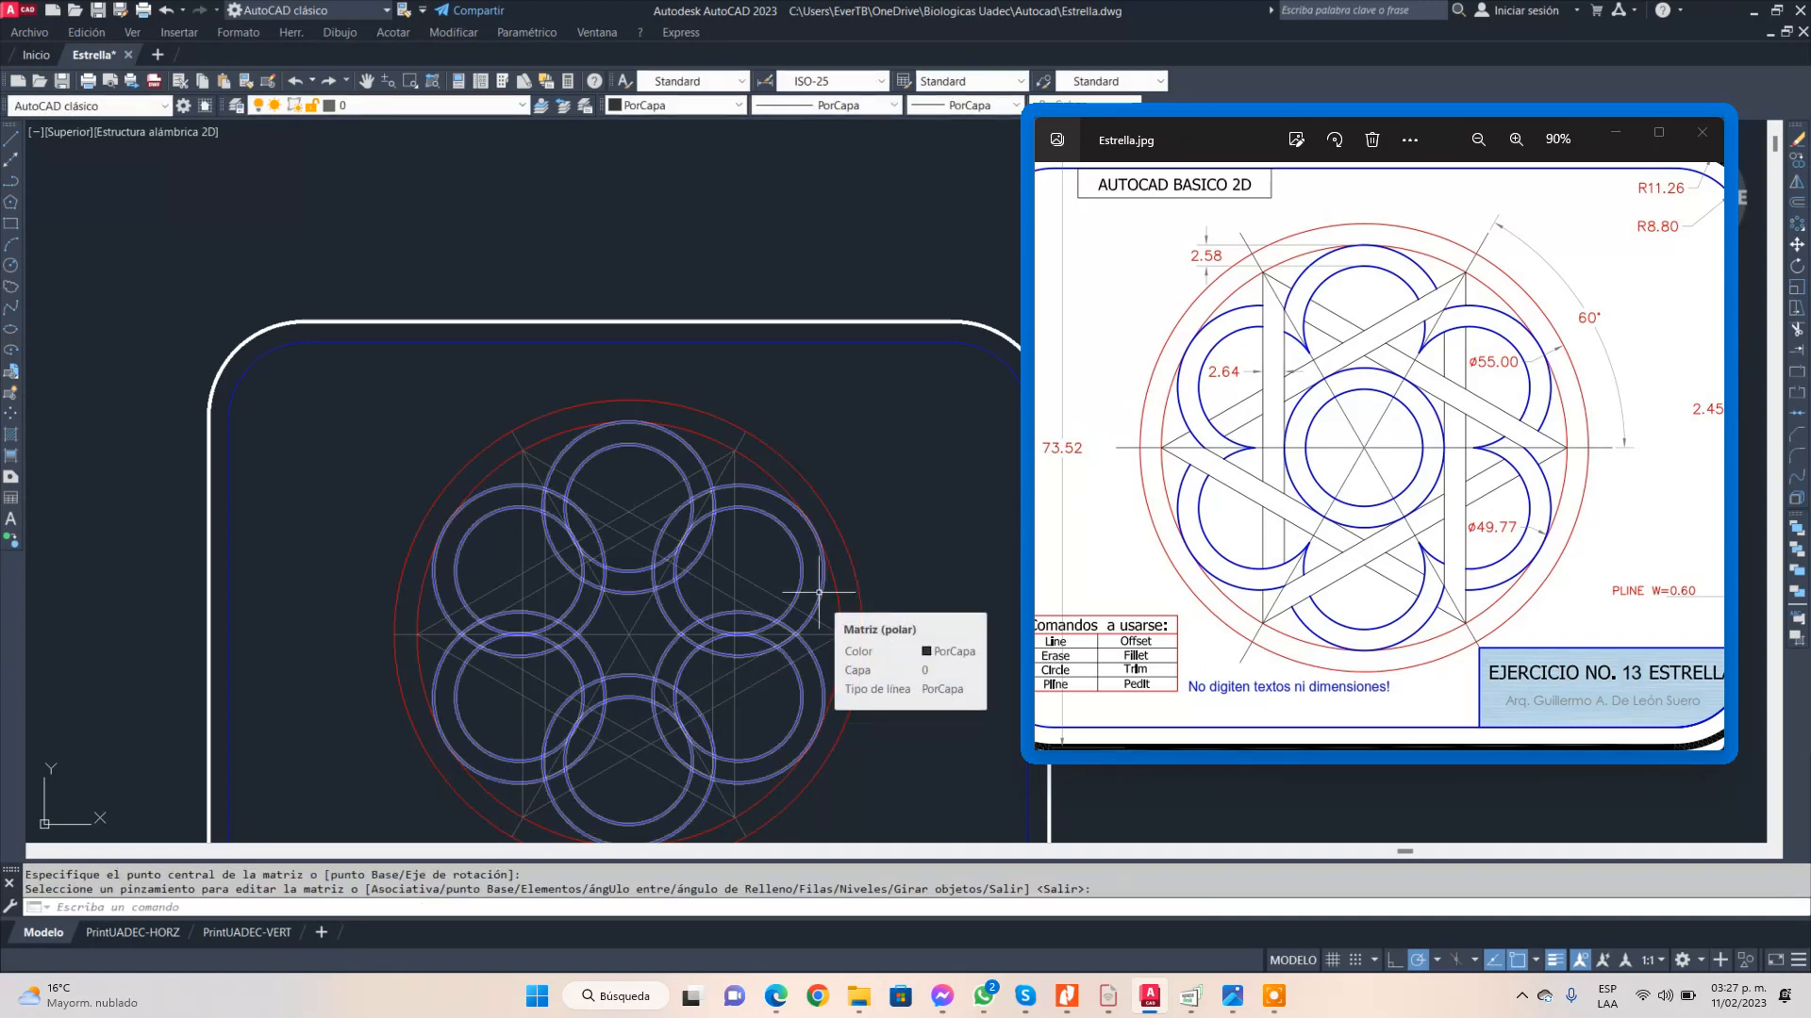
- Explode the polar array of petal circles into individual circles
mouse_move(679, 639)
middle_down()
mouse_move(578, 286)
mouse_move(586, 433)
middle_up()
scroll(545, 311, up, 4)
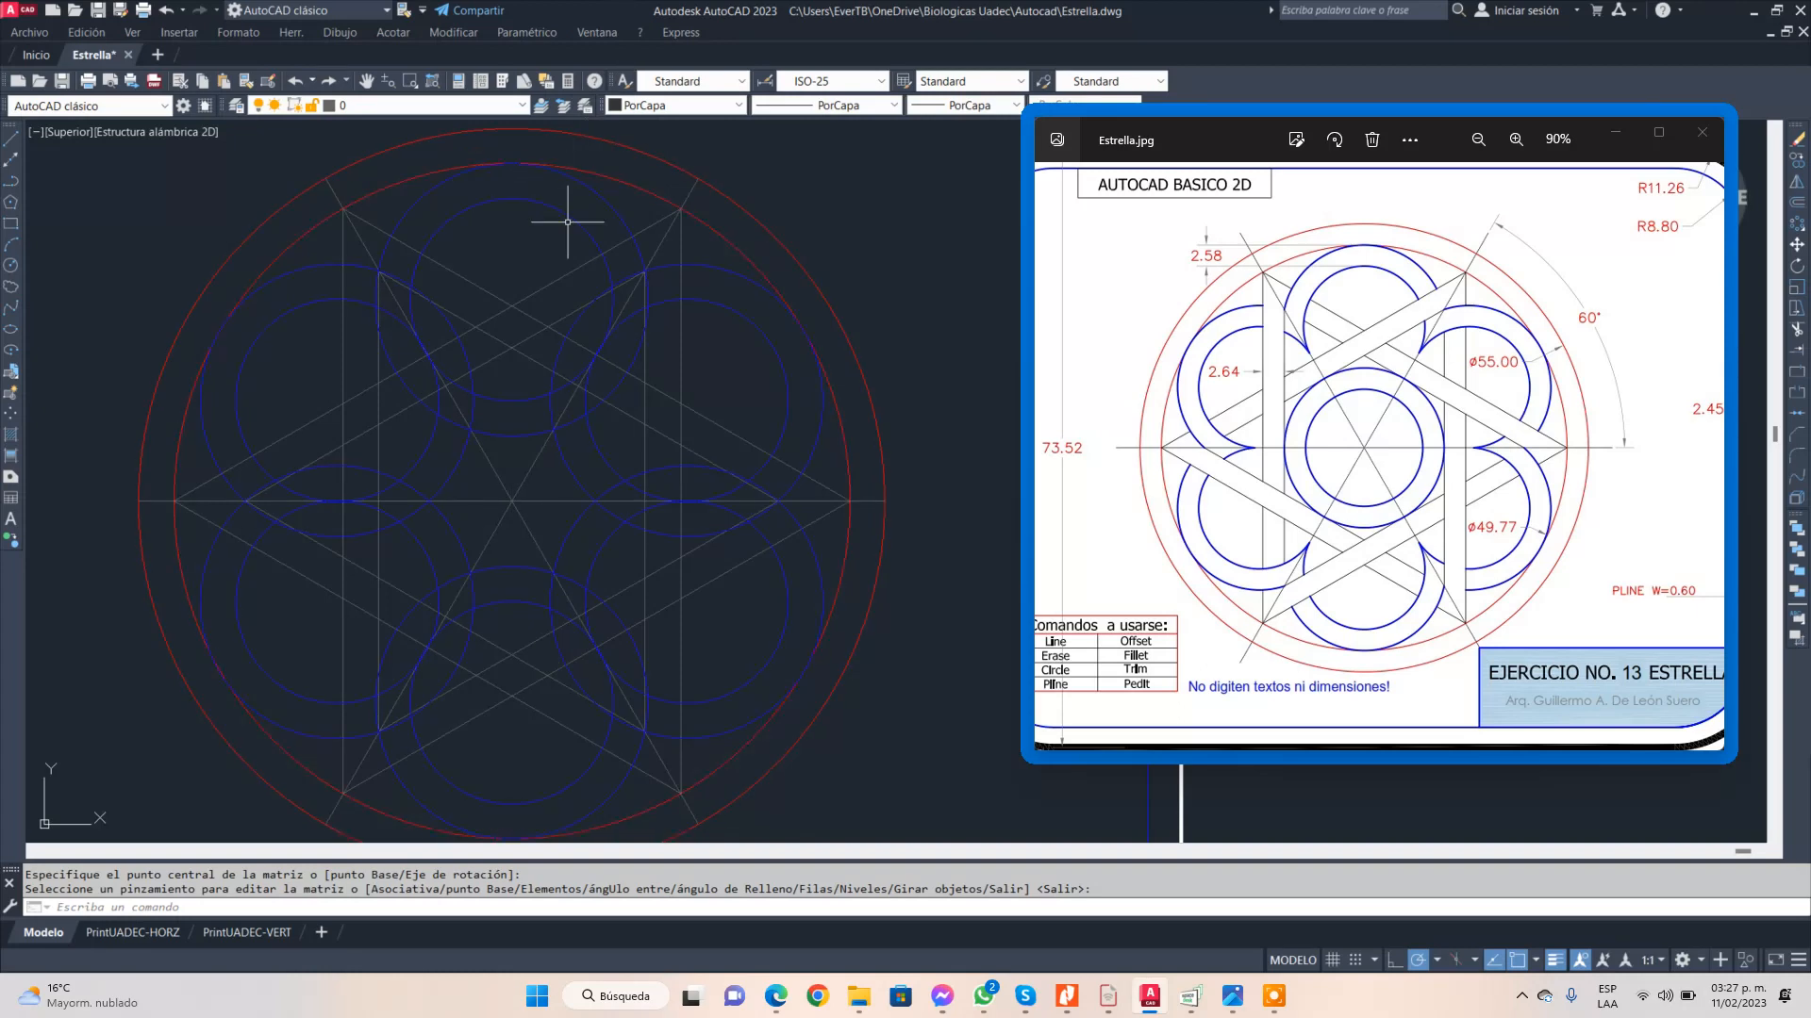
key(Return)
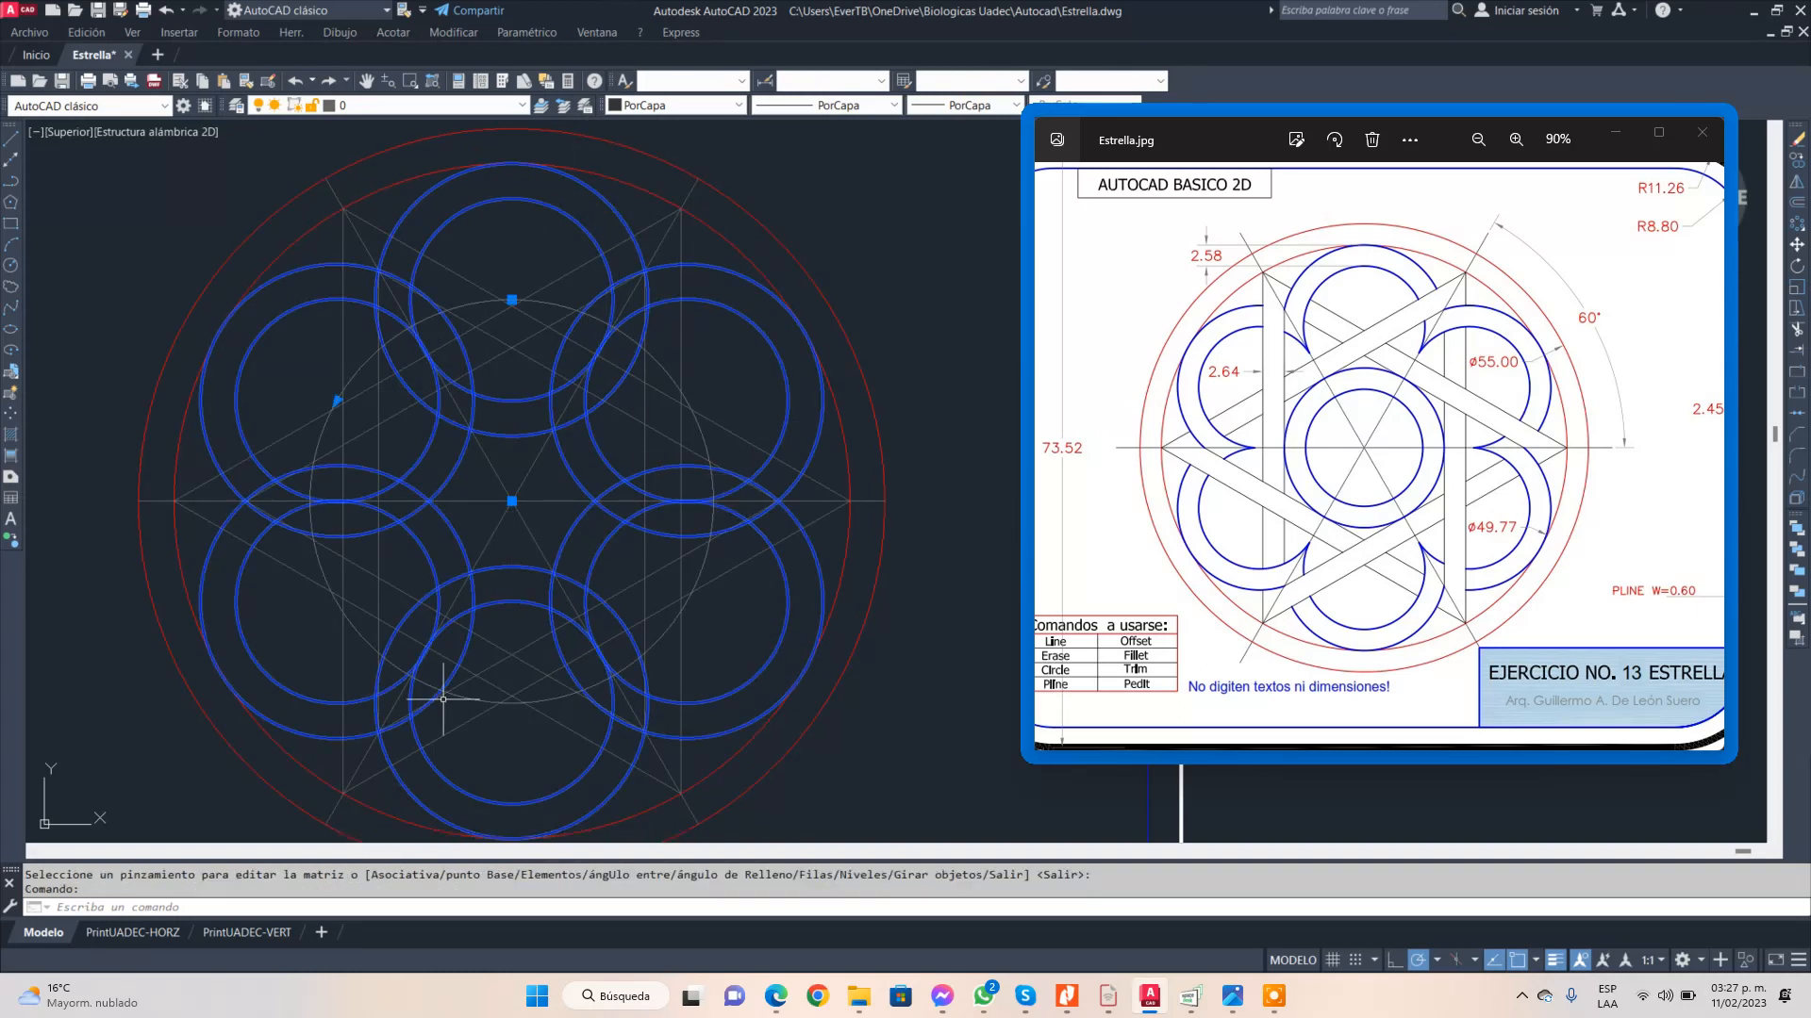
key(Escape)
click(767, 659)
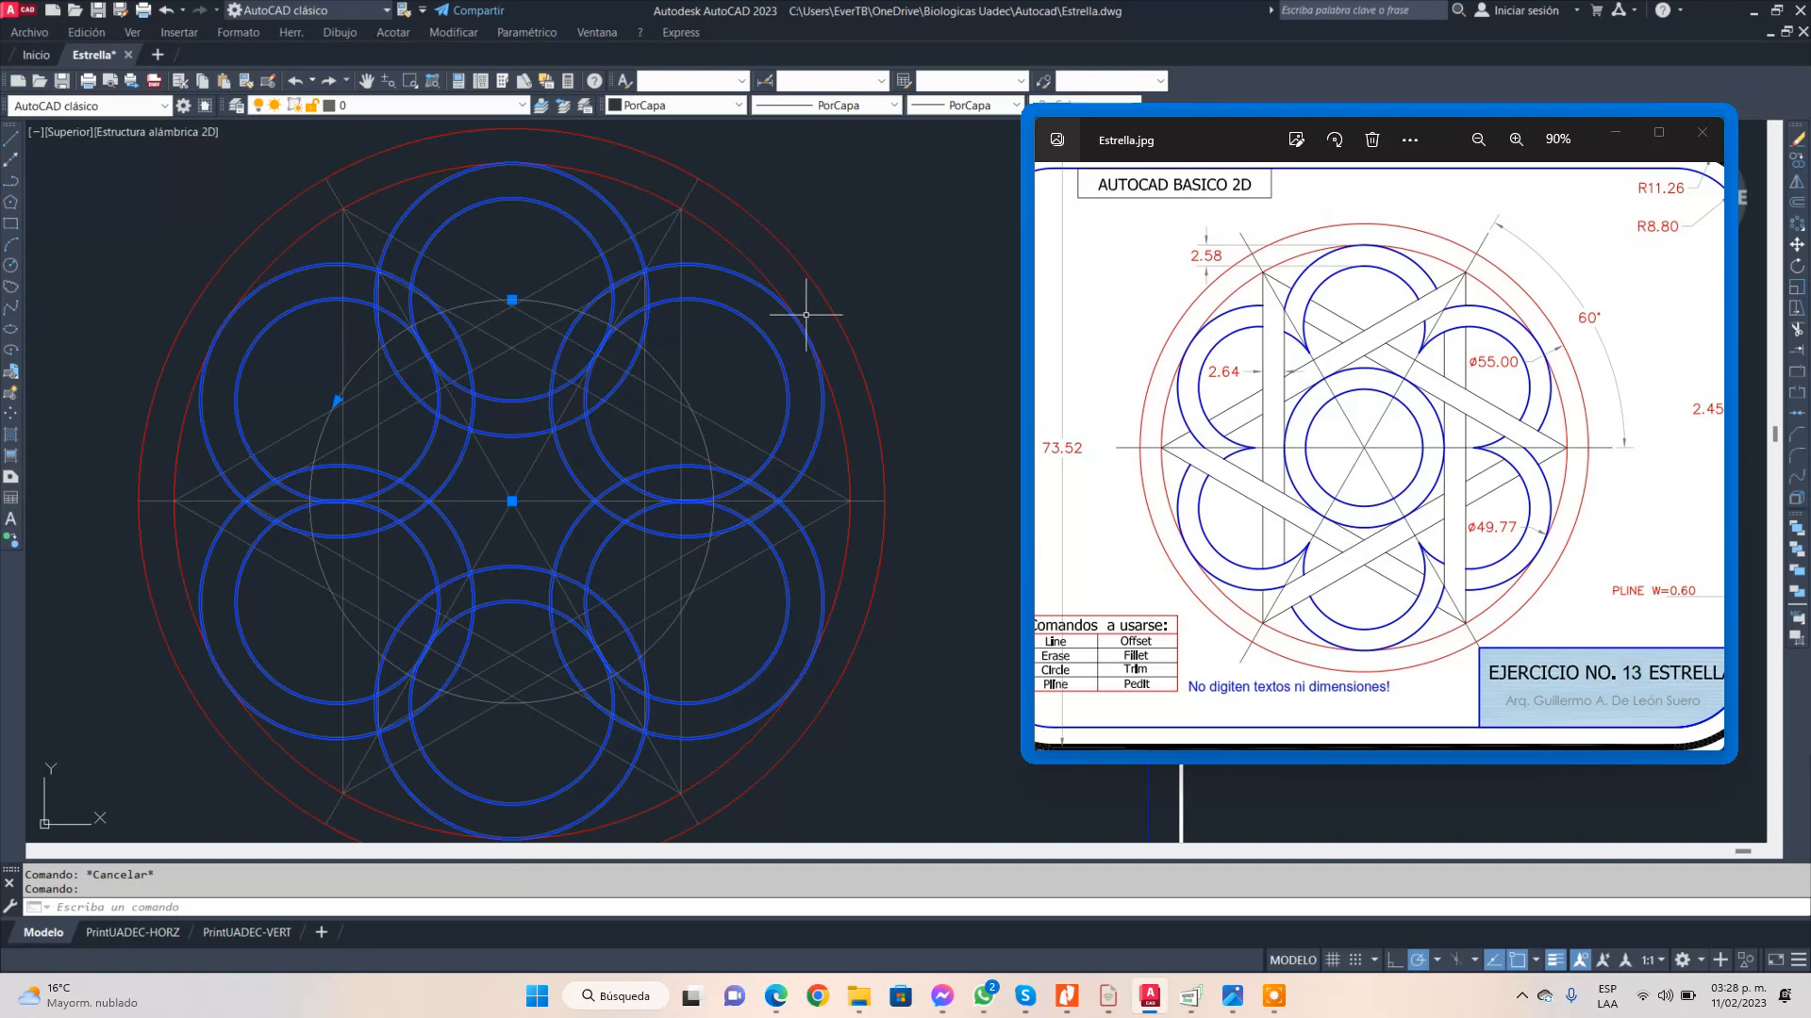
key(Escape)
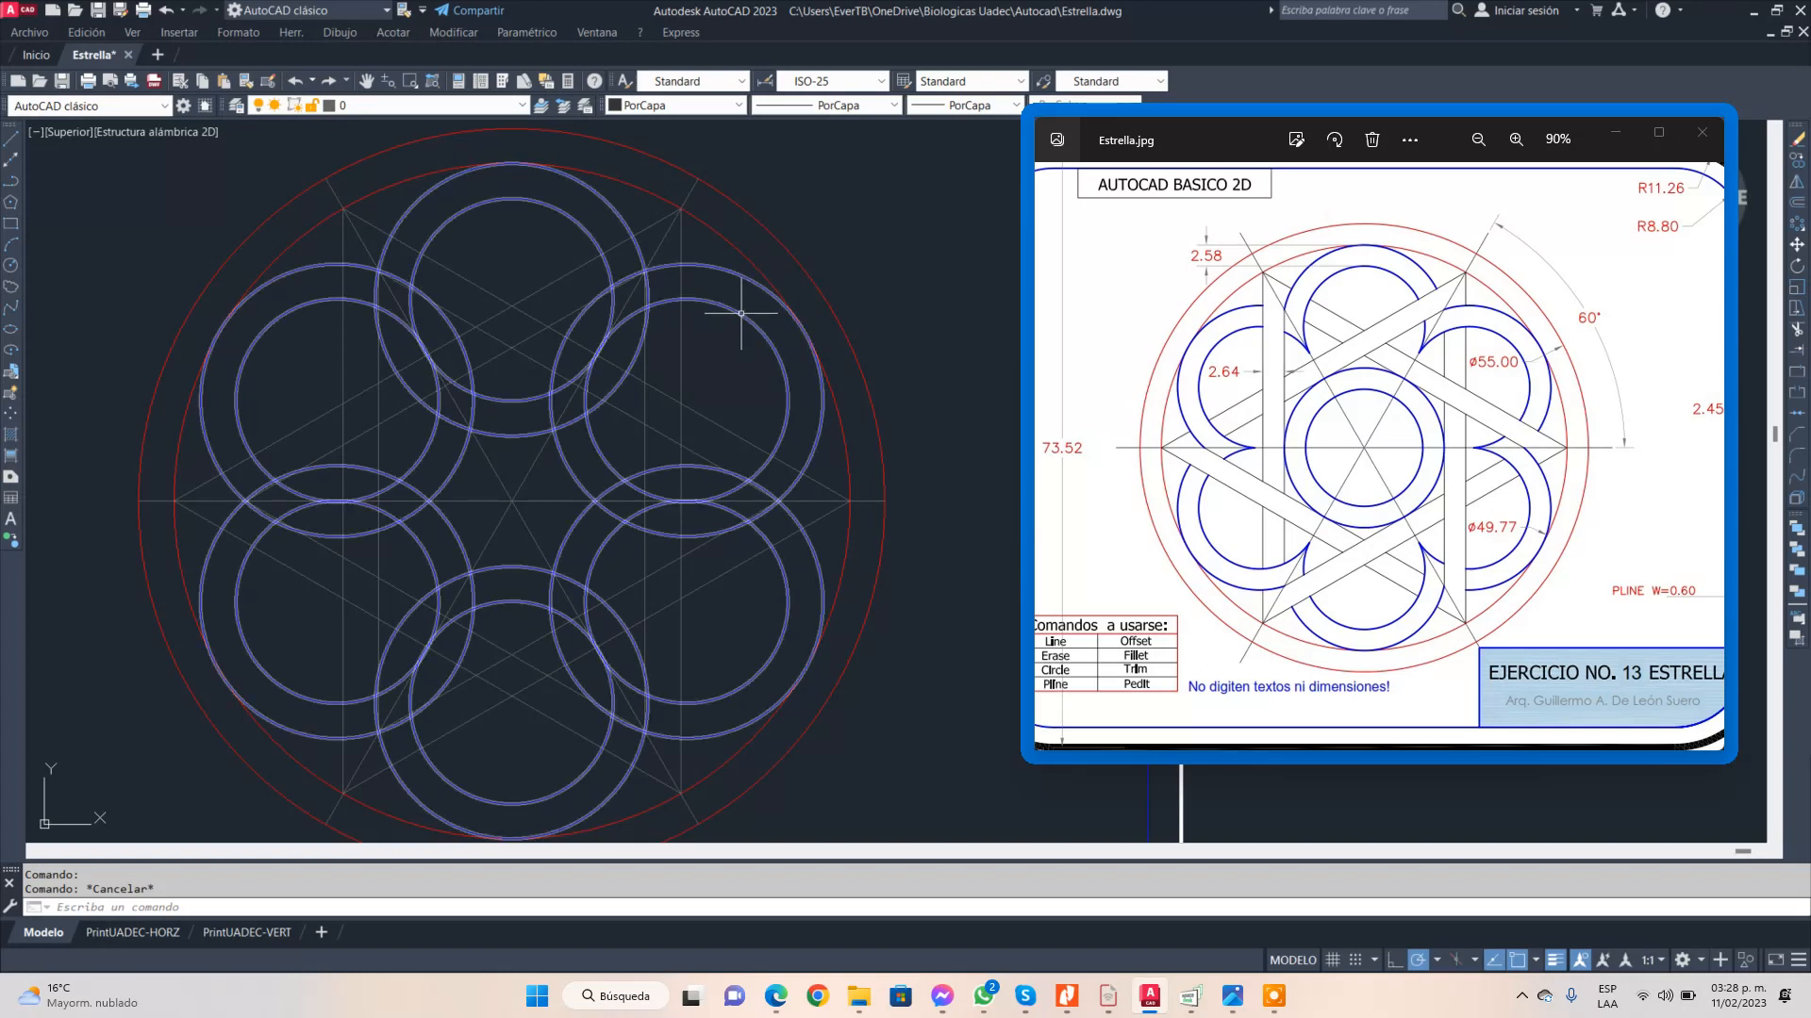
click(425, 225)
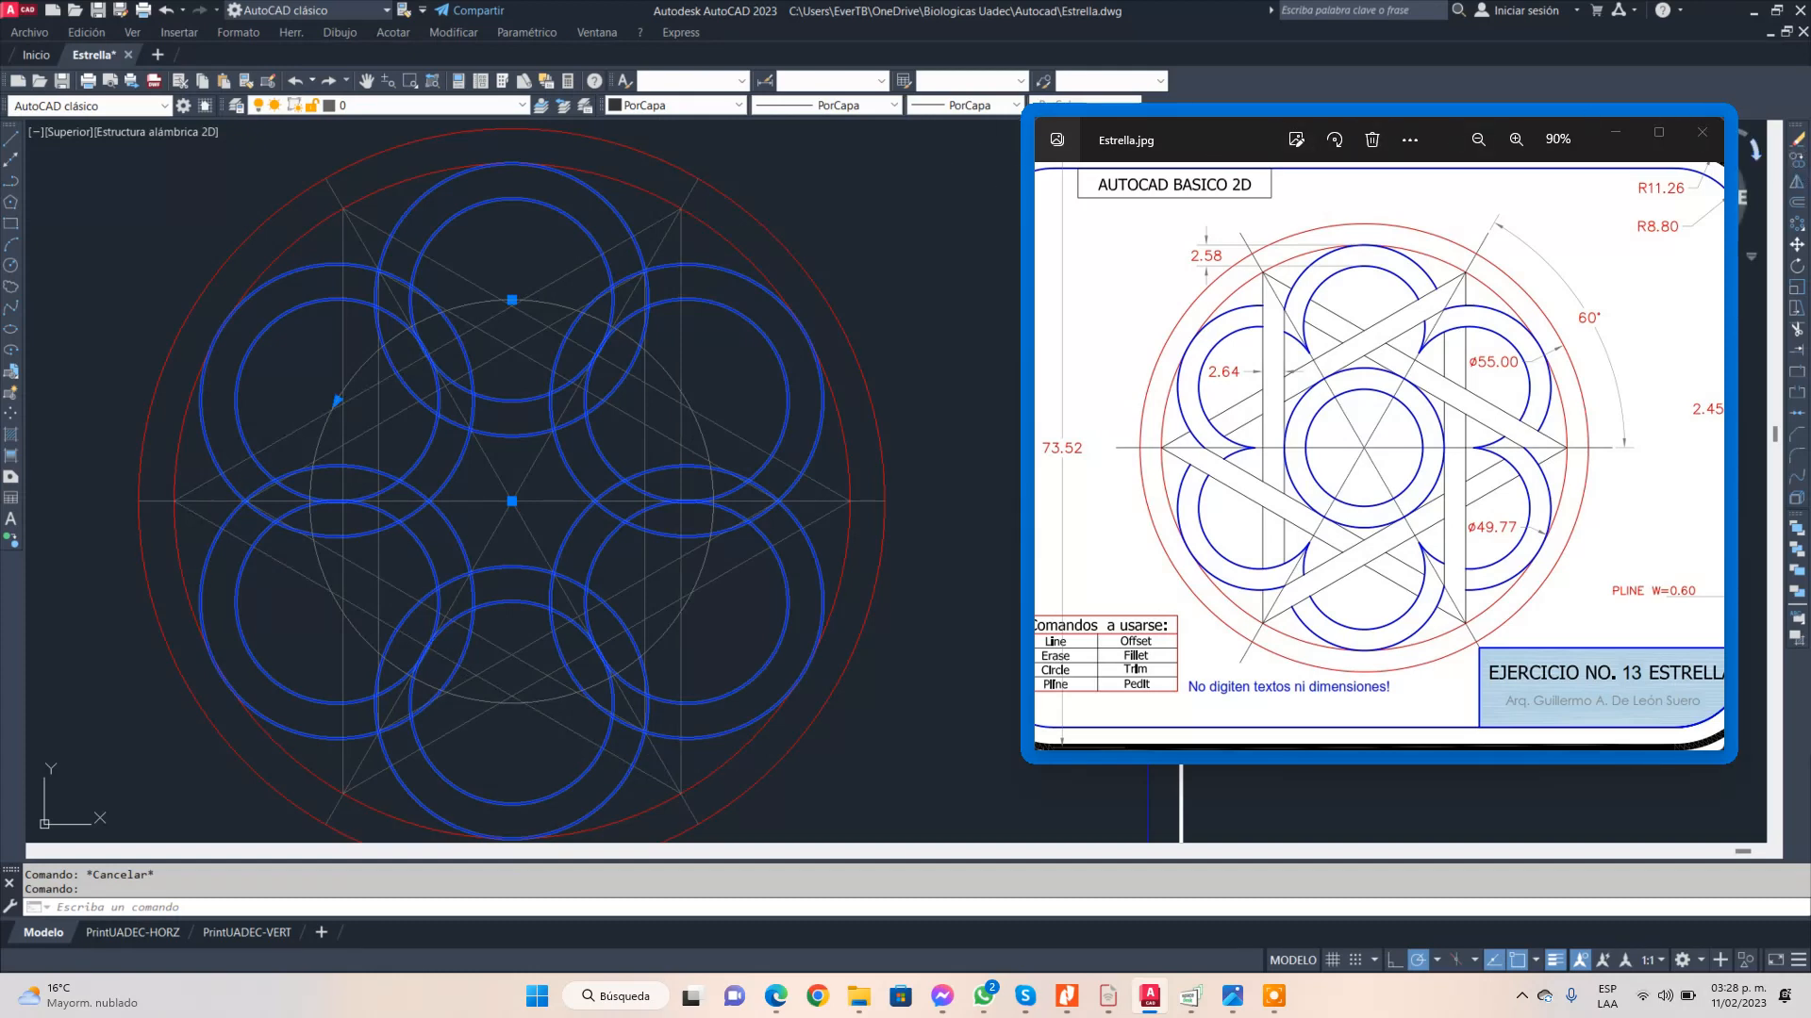
click(1796, 506)
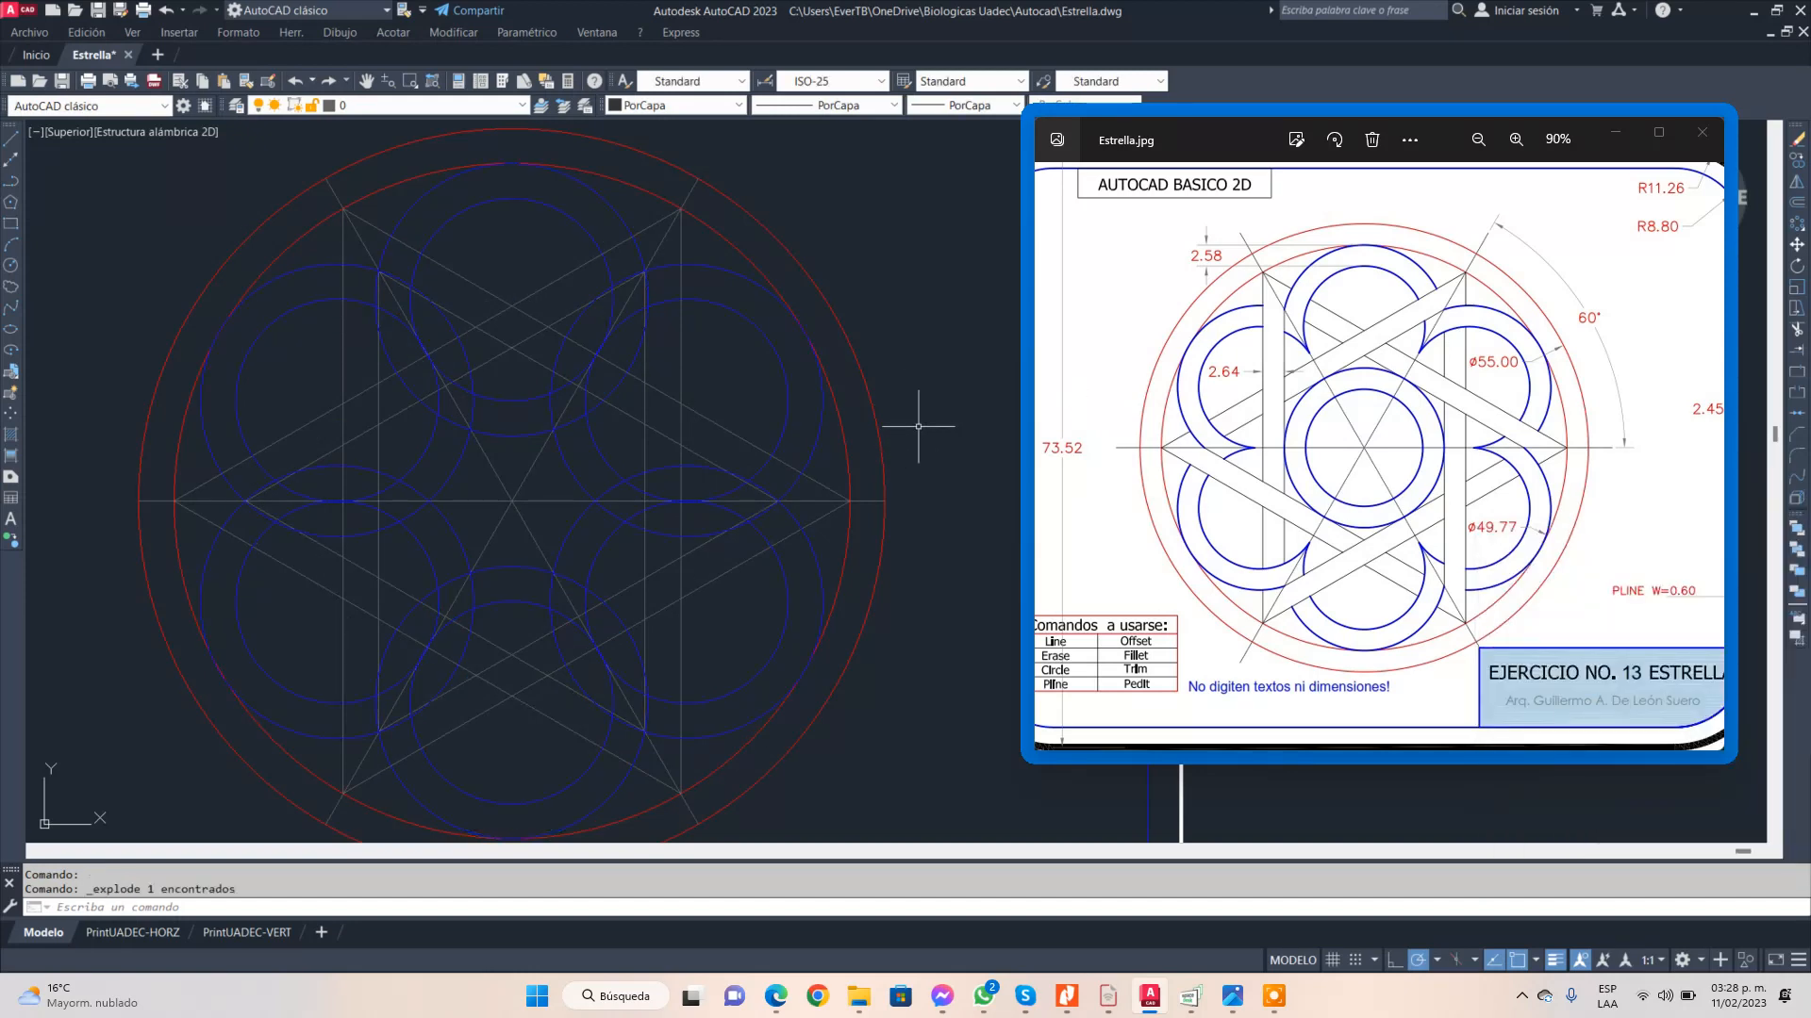
- Select several petal circles one by one to check that they are separate objects, and clear the selection
click(737, 311)
click(716, 271)
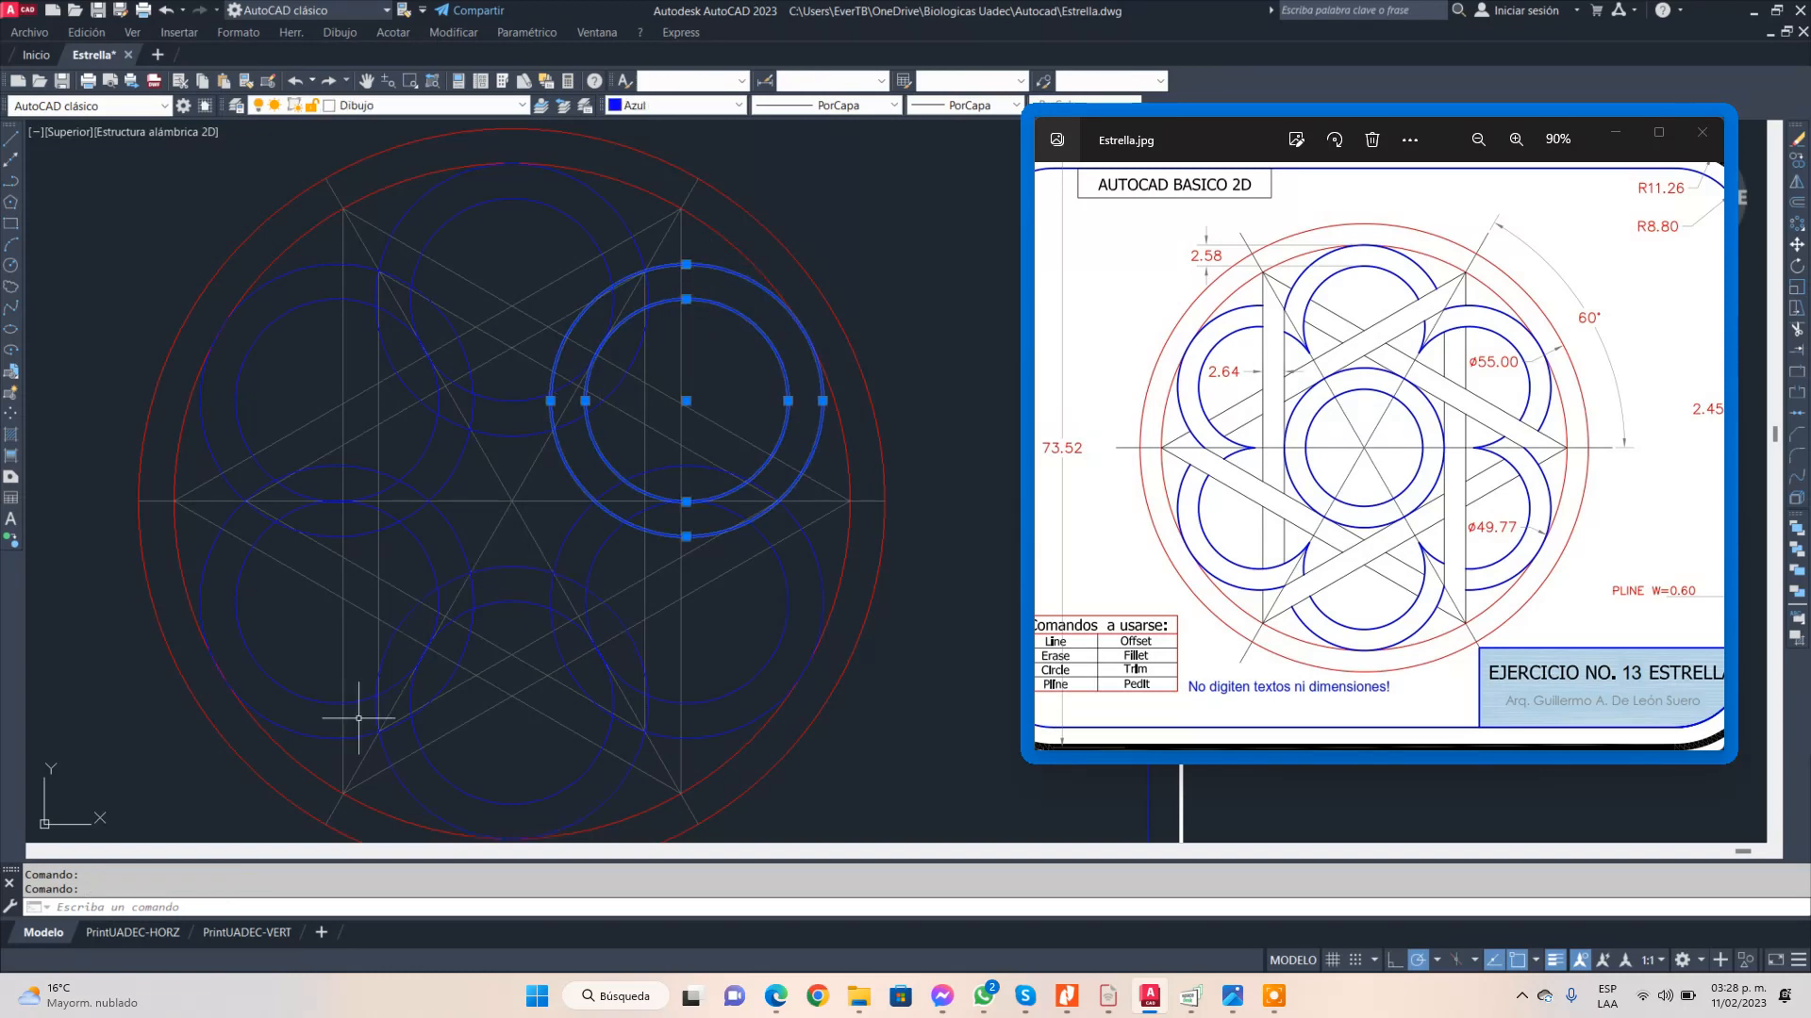
click(314, 700)
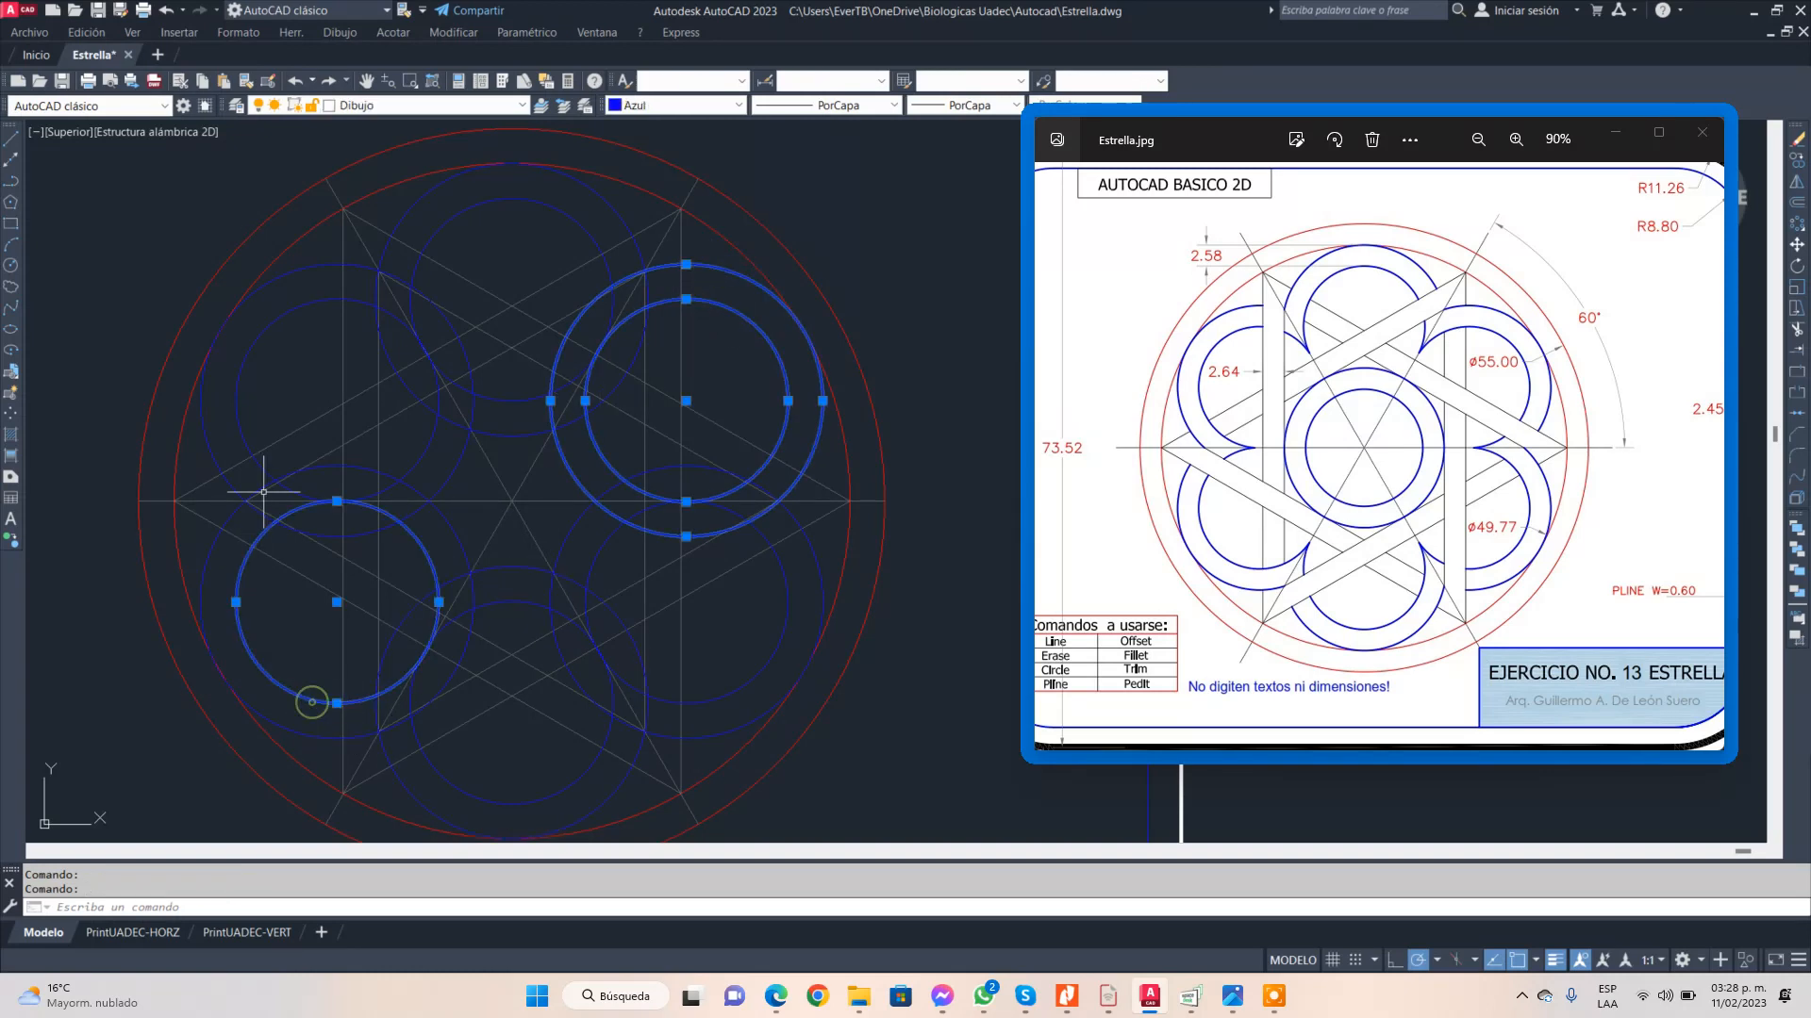
click(201, 401)
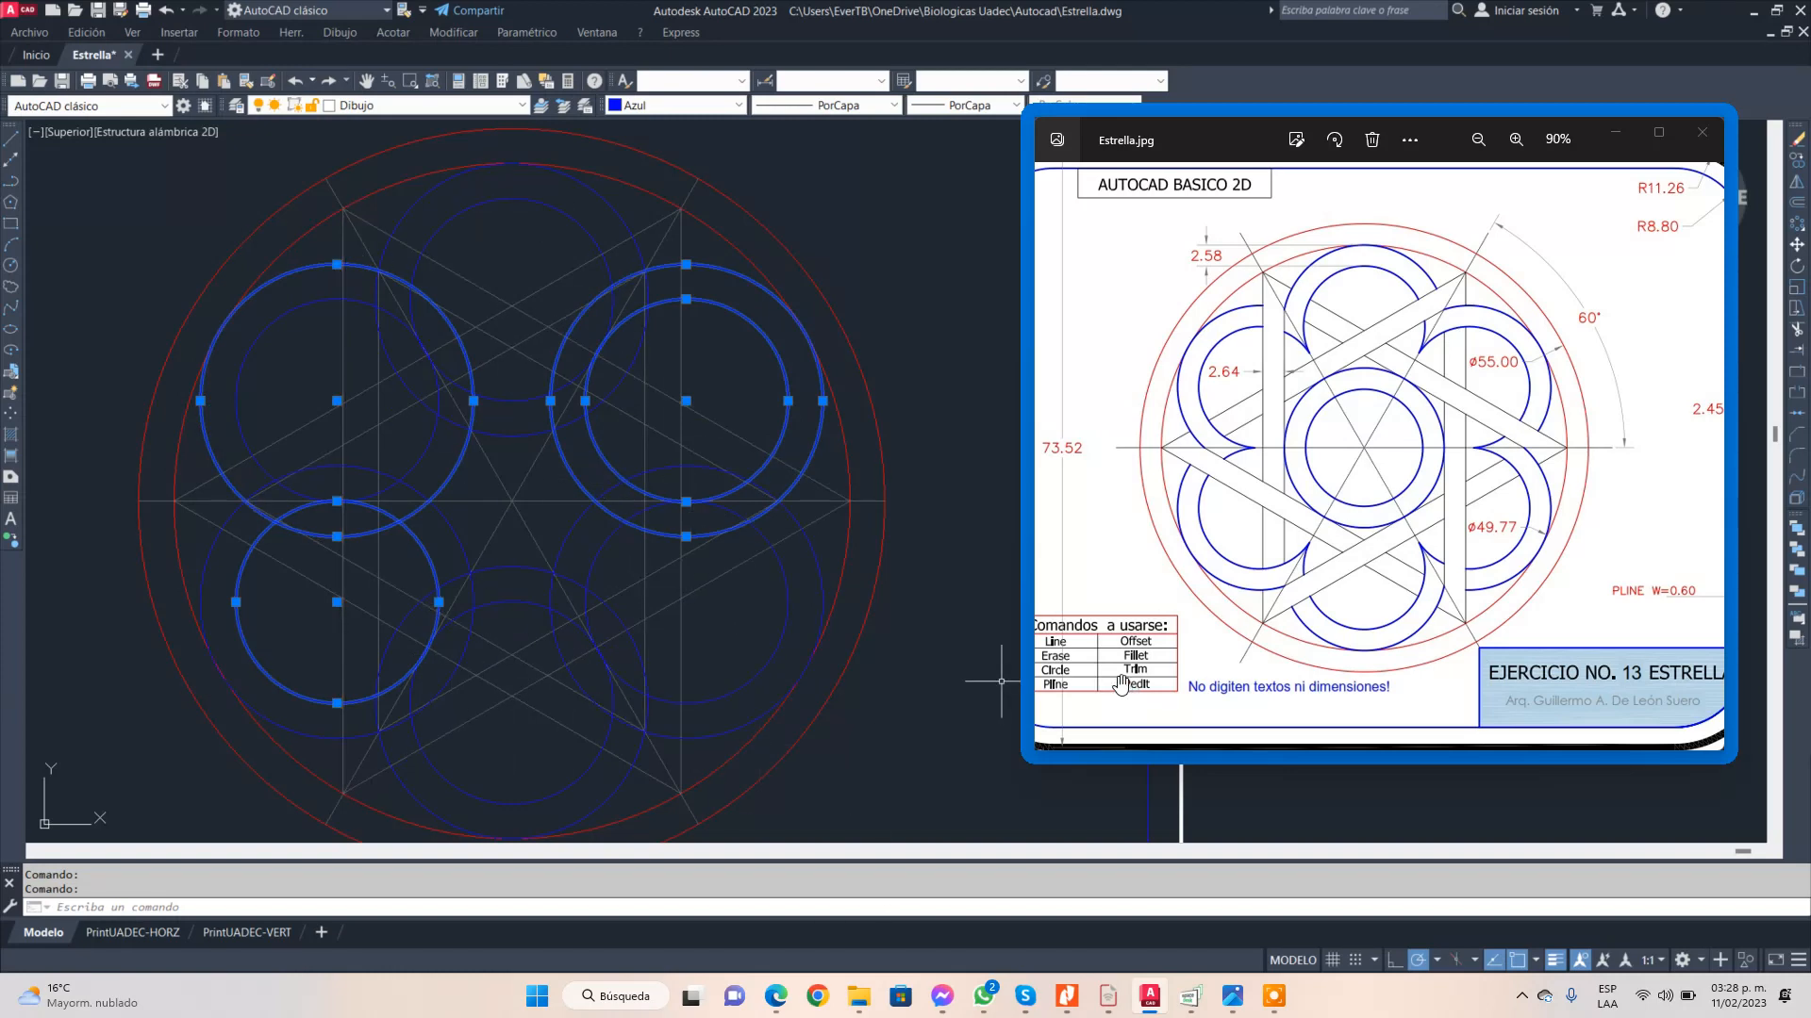
key(Escape)
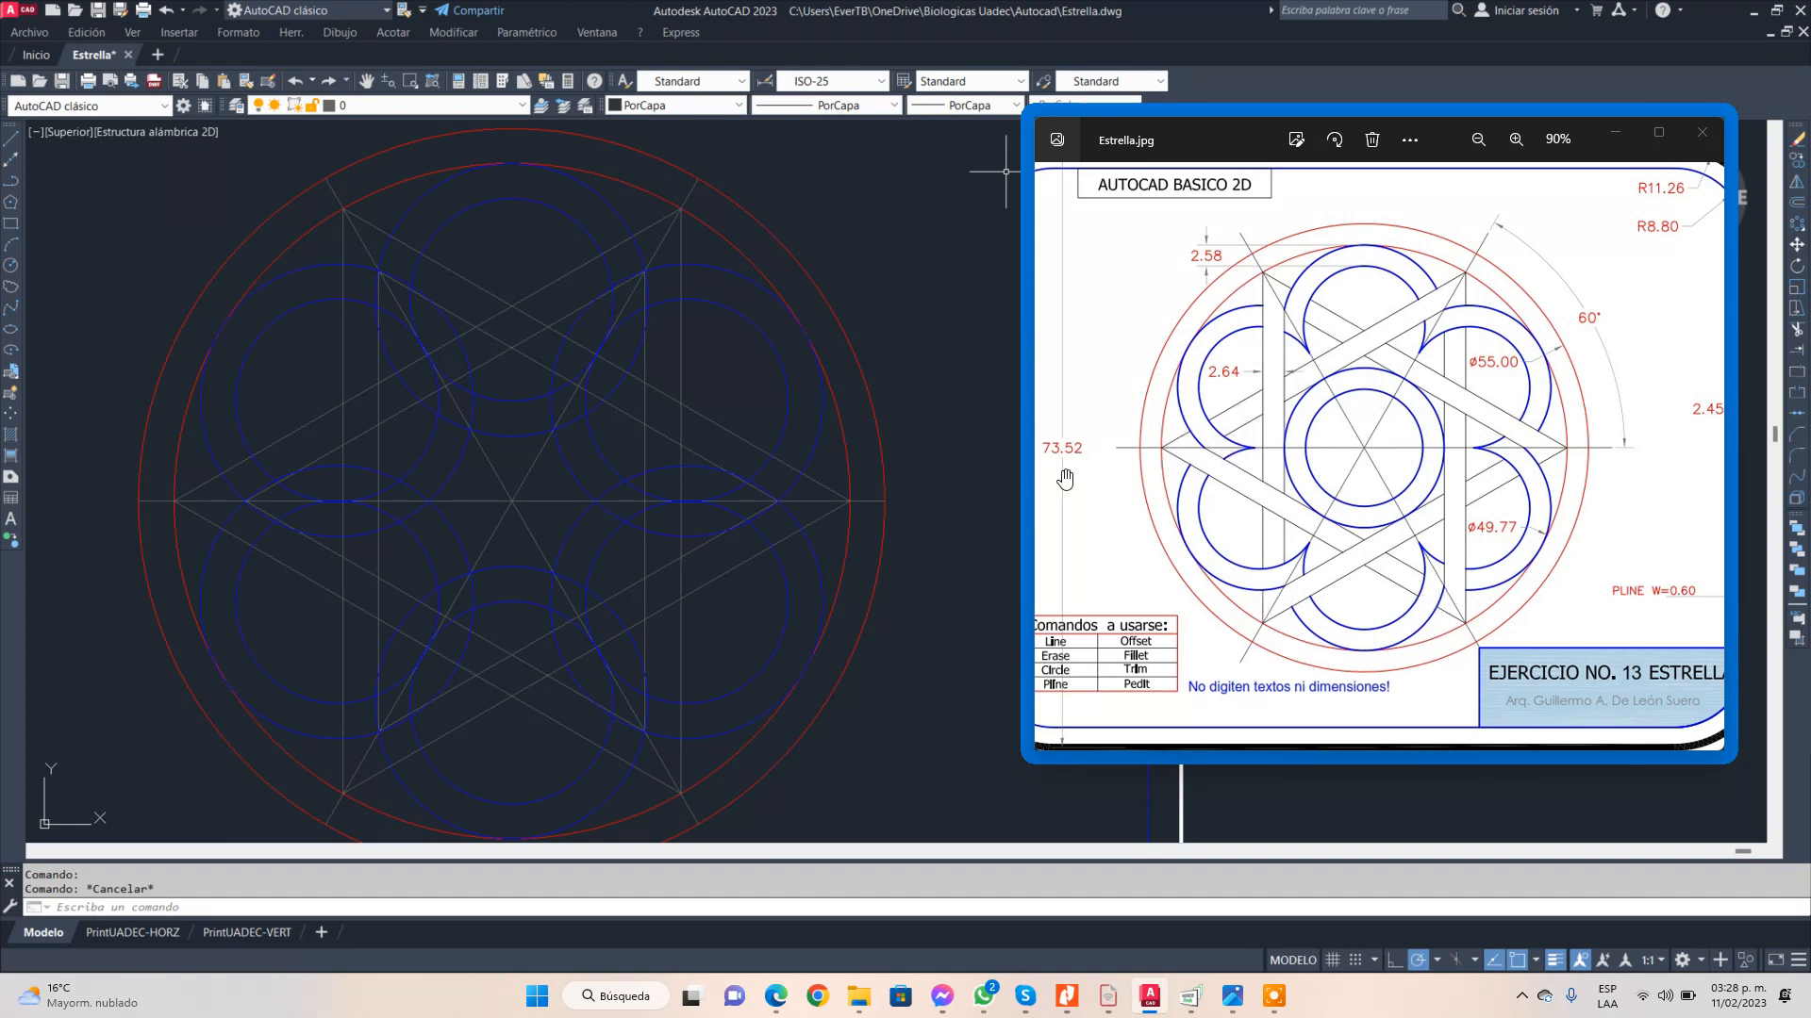
- Turn off the current layer 0 to hide the star's construction lines and accept the current-layer warning
click(524, 106)
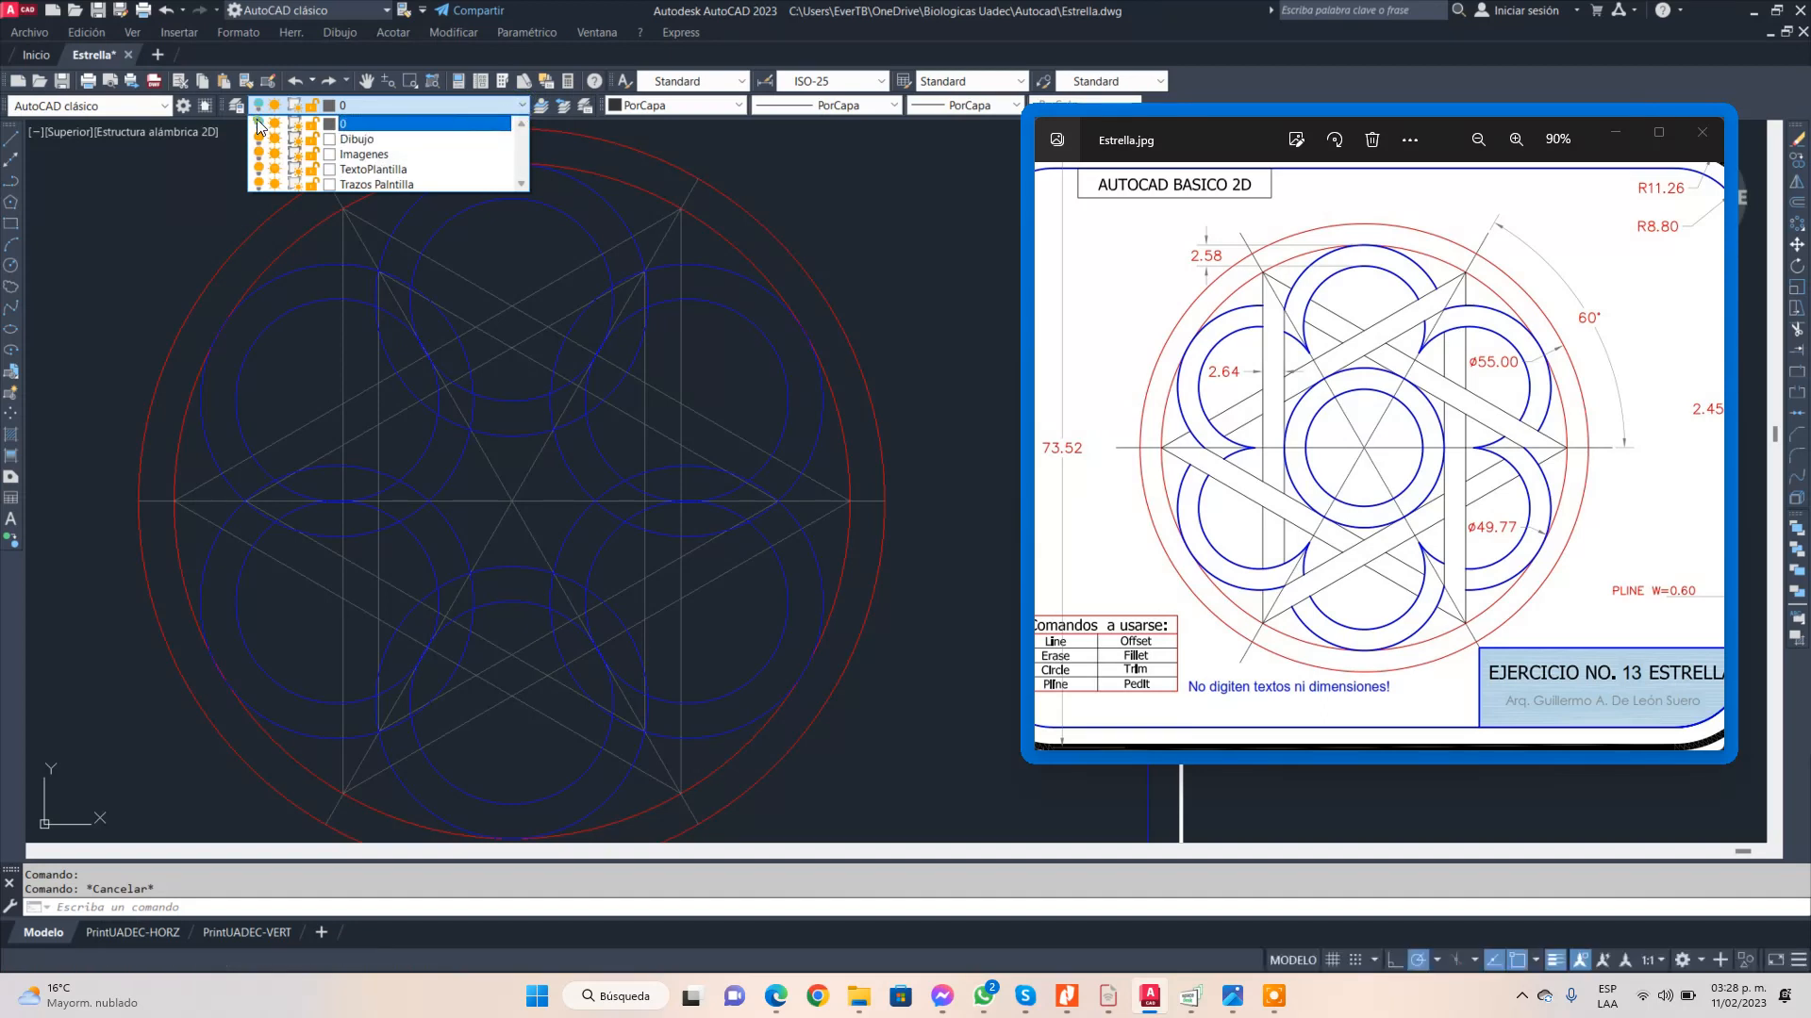
click(235, 190)
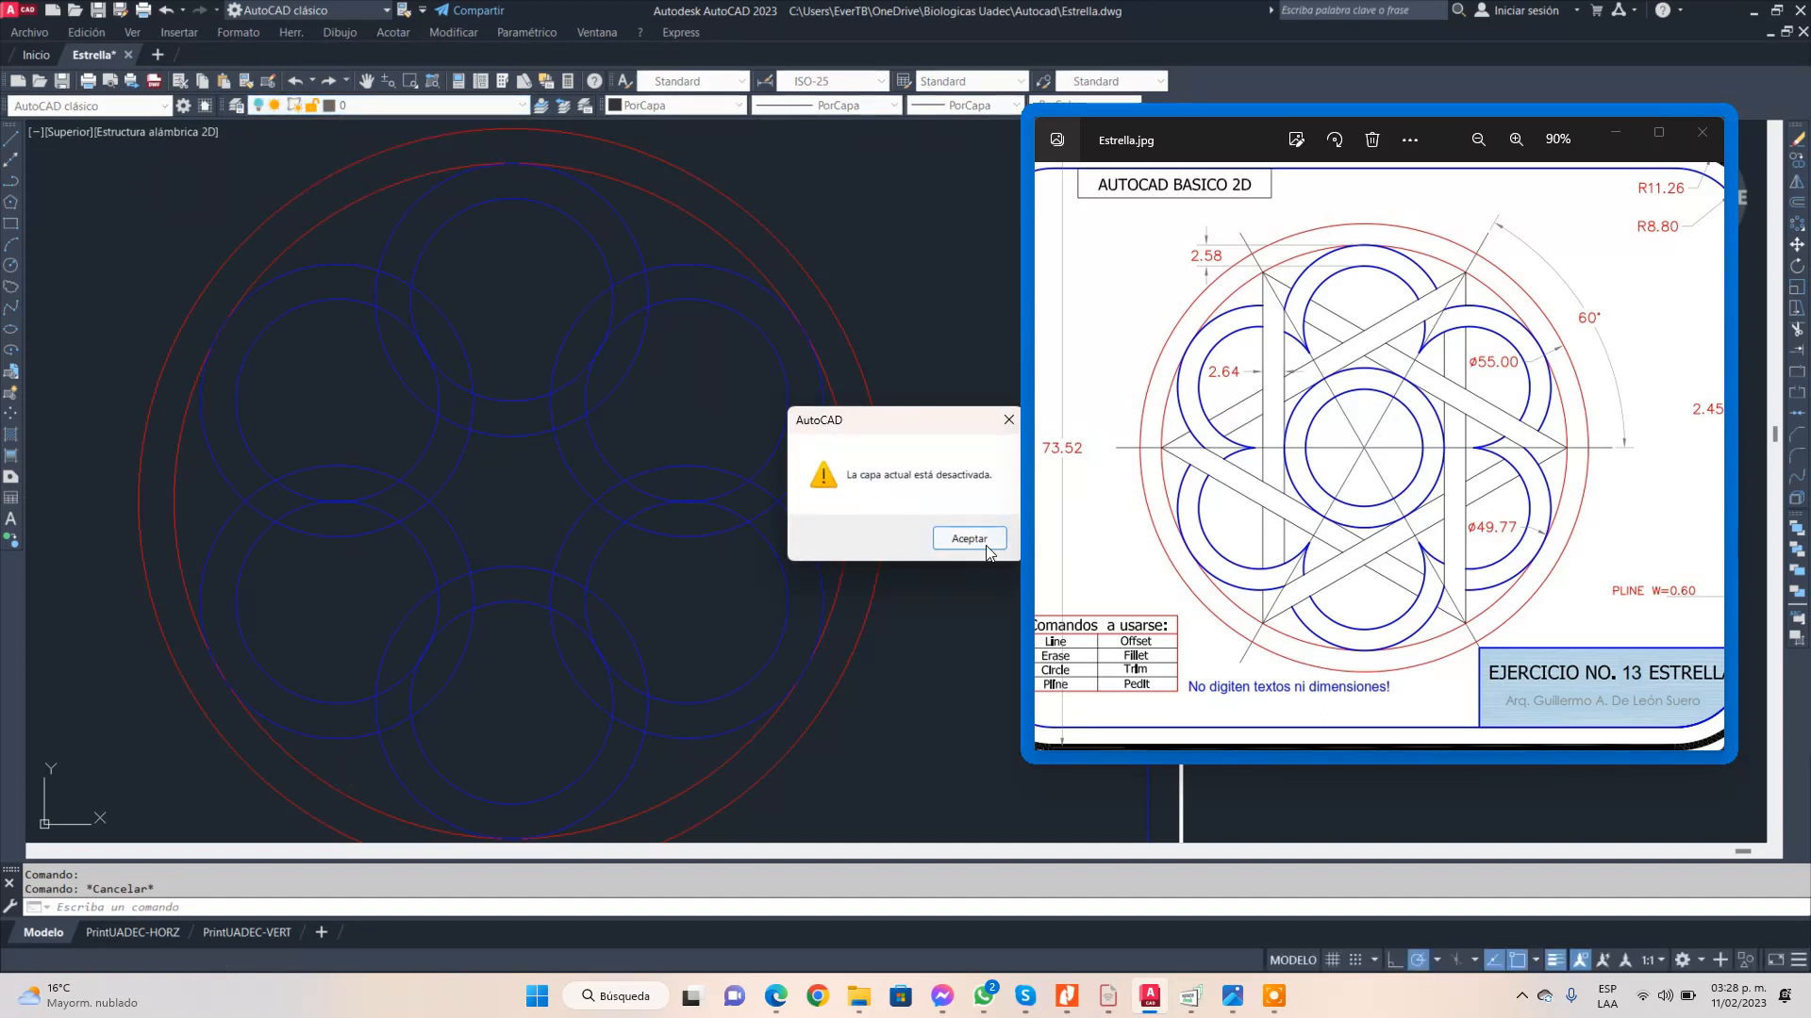
click(986, 543)
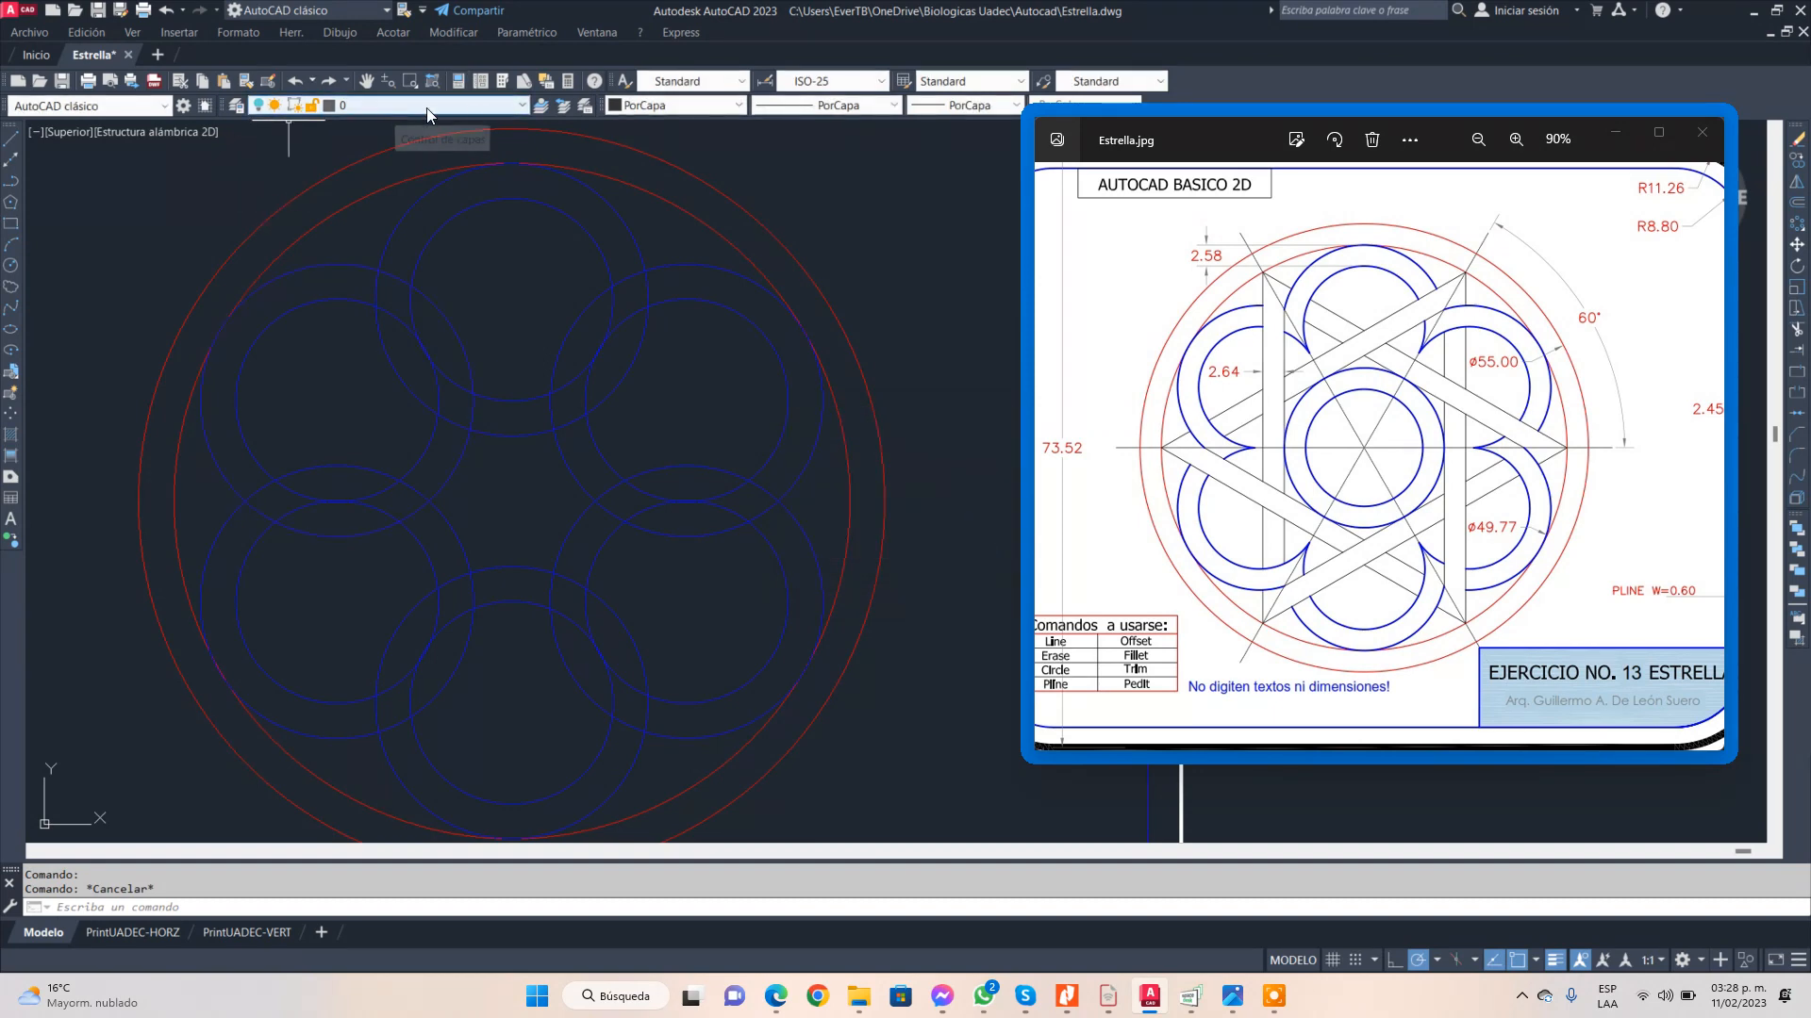
- Turn the Dibujo layer off and back on to see which objects it holds
click(521, 106)
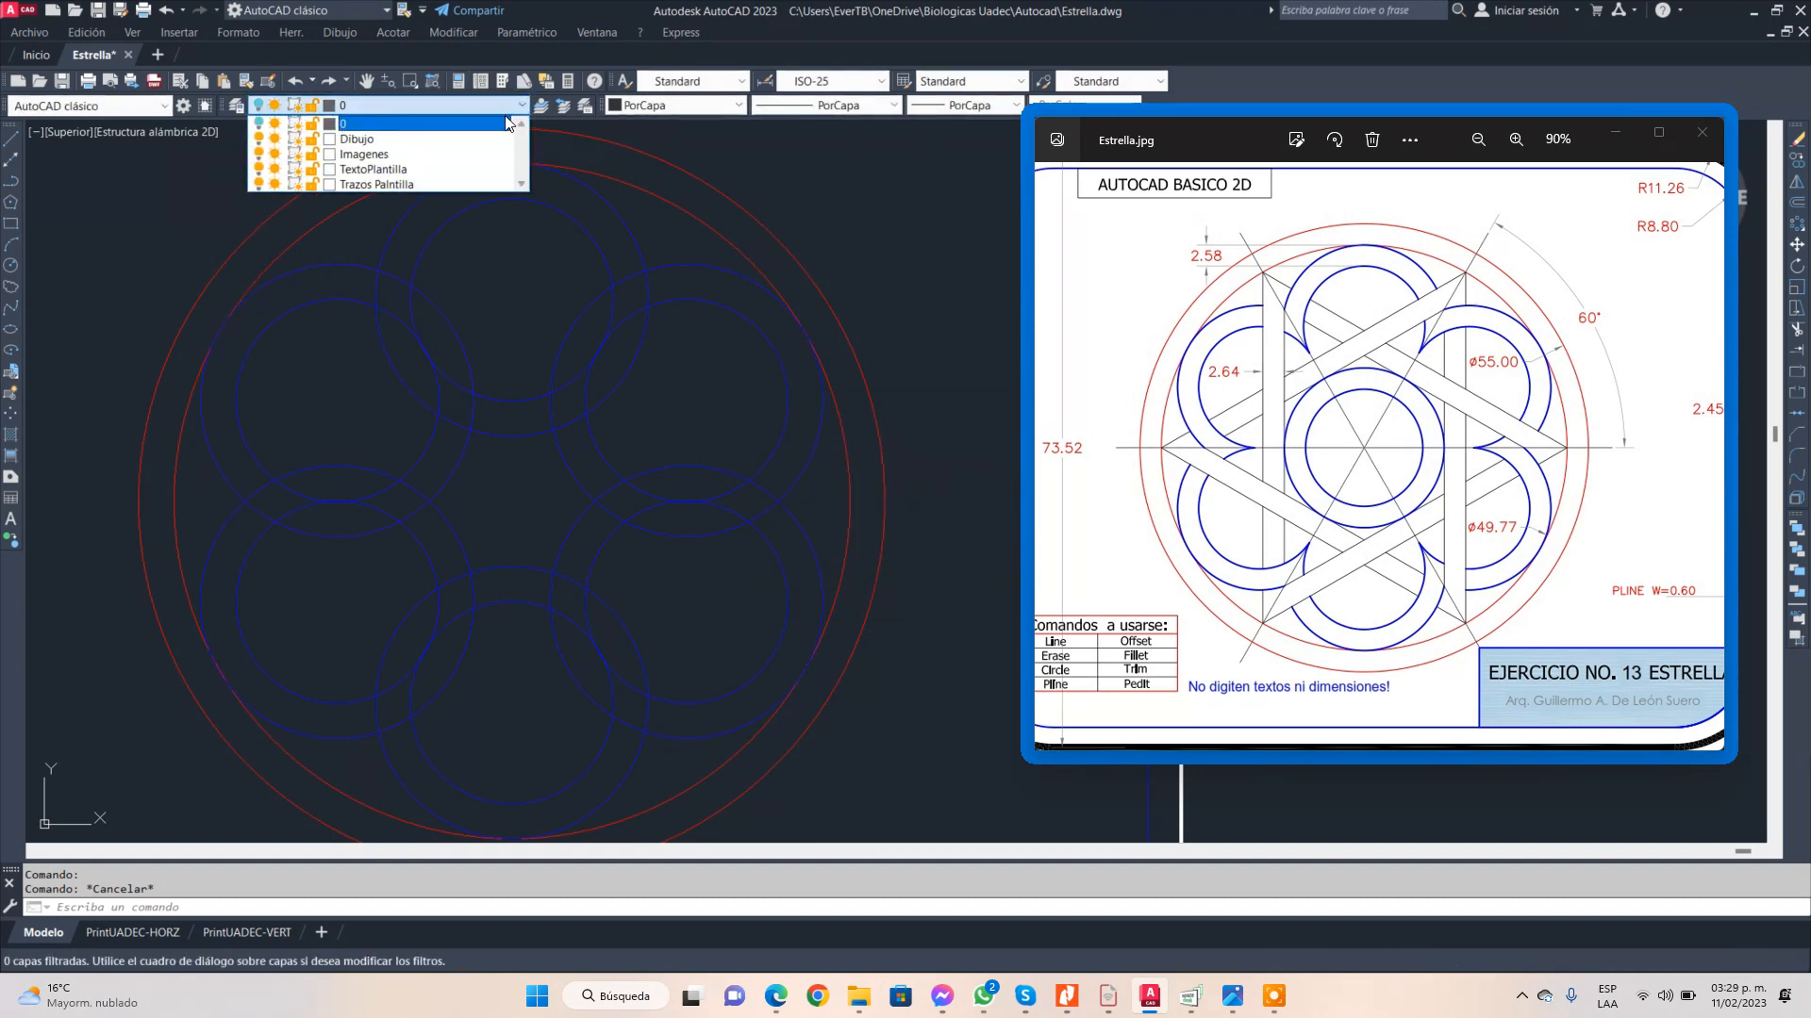
click(262, 141)
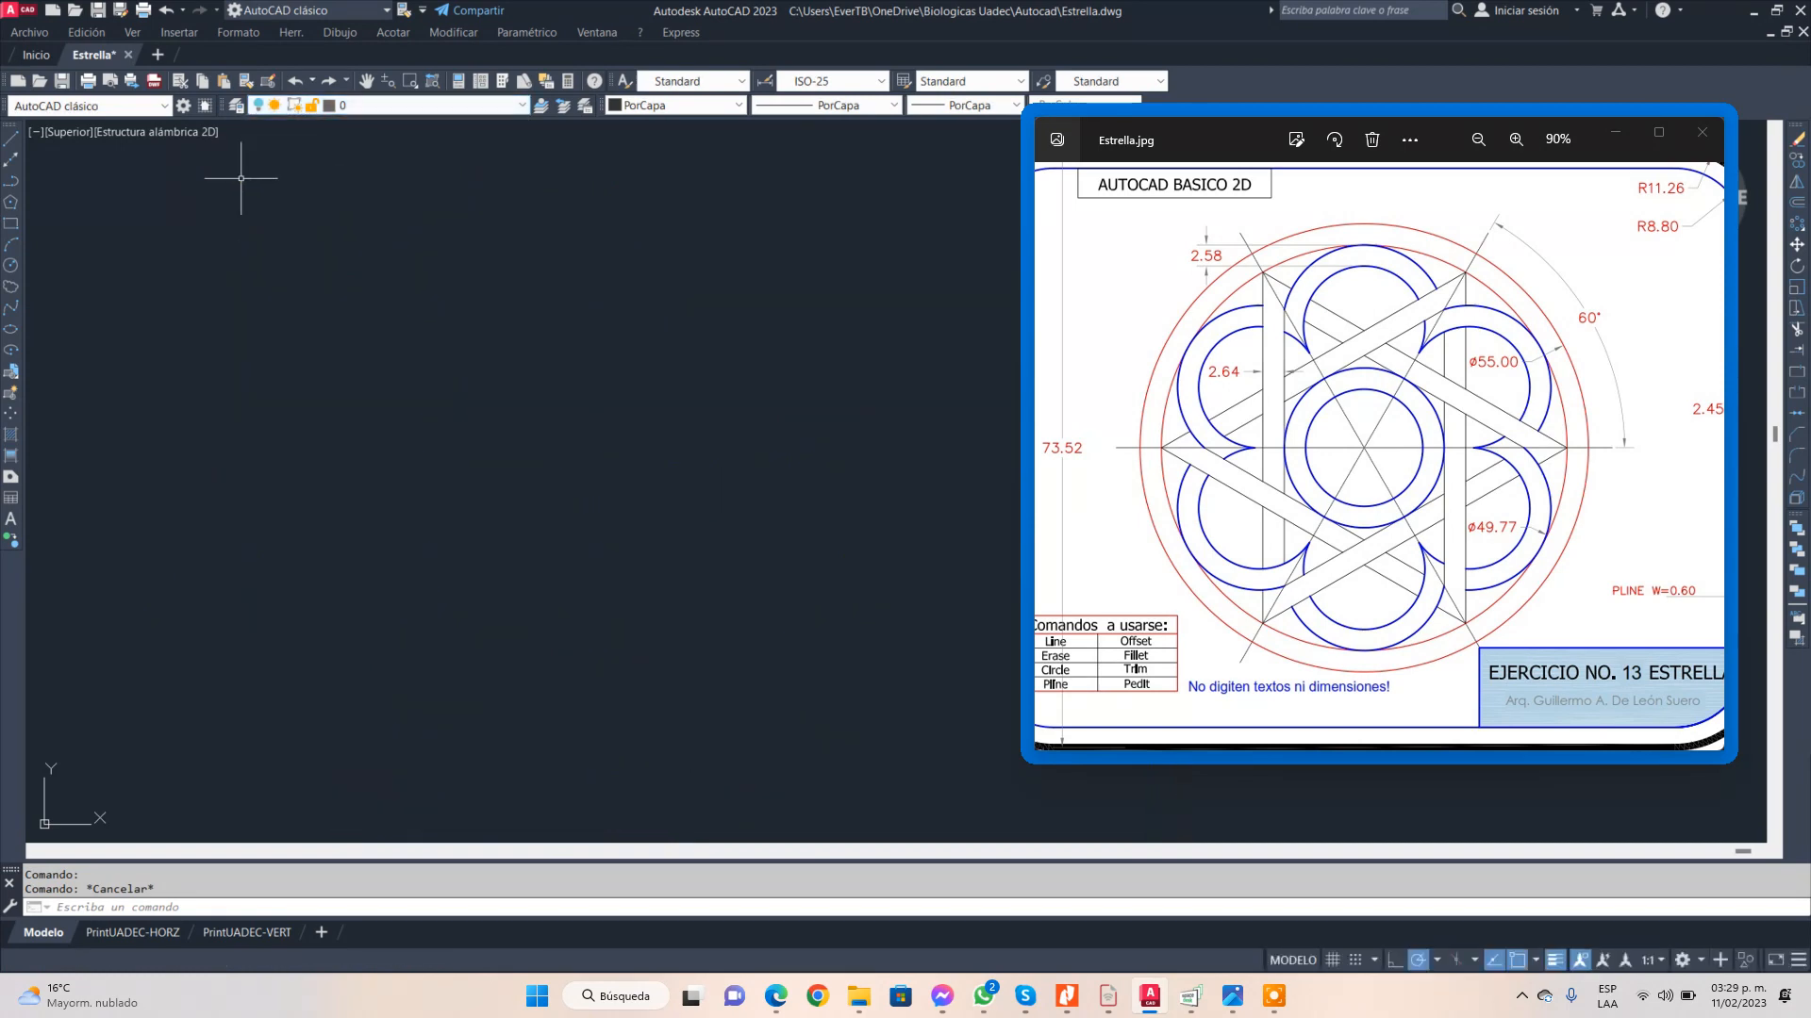
click(396, 104)
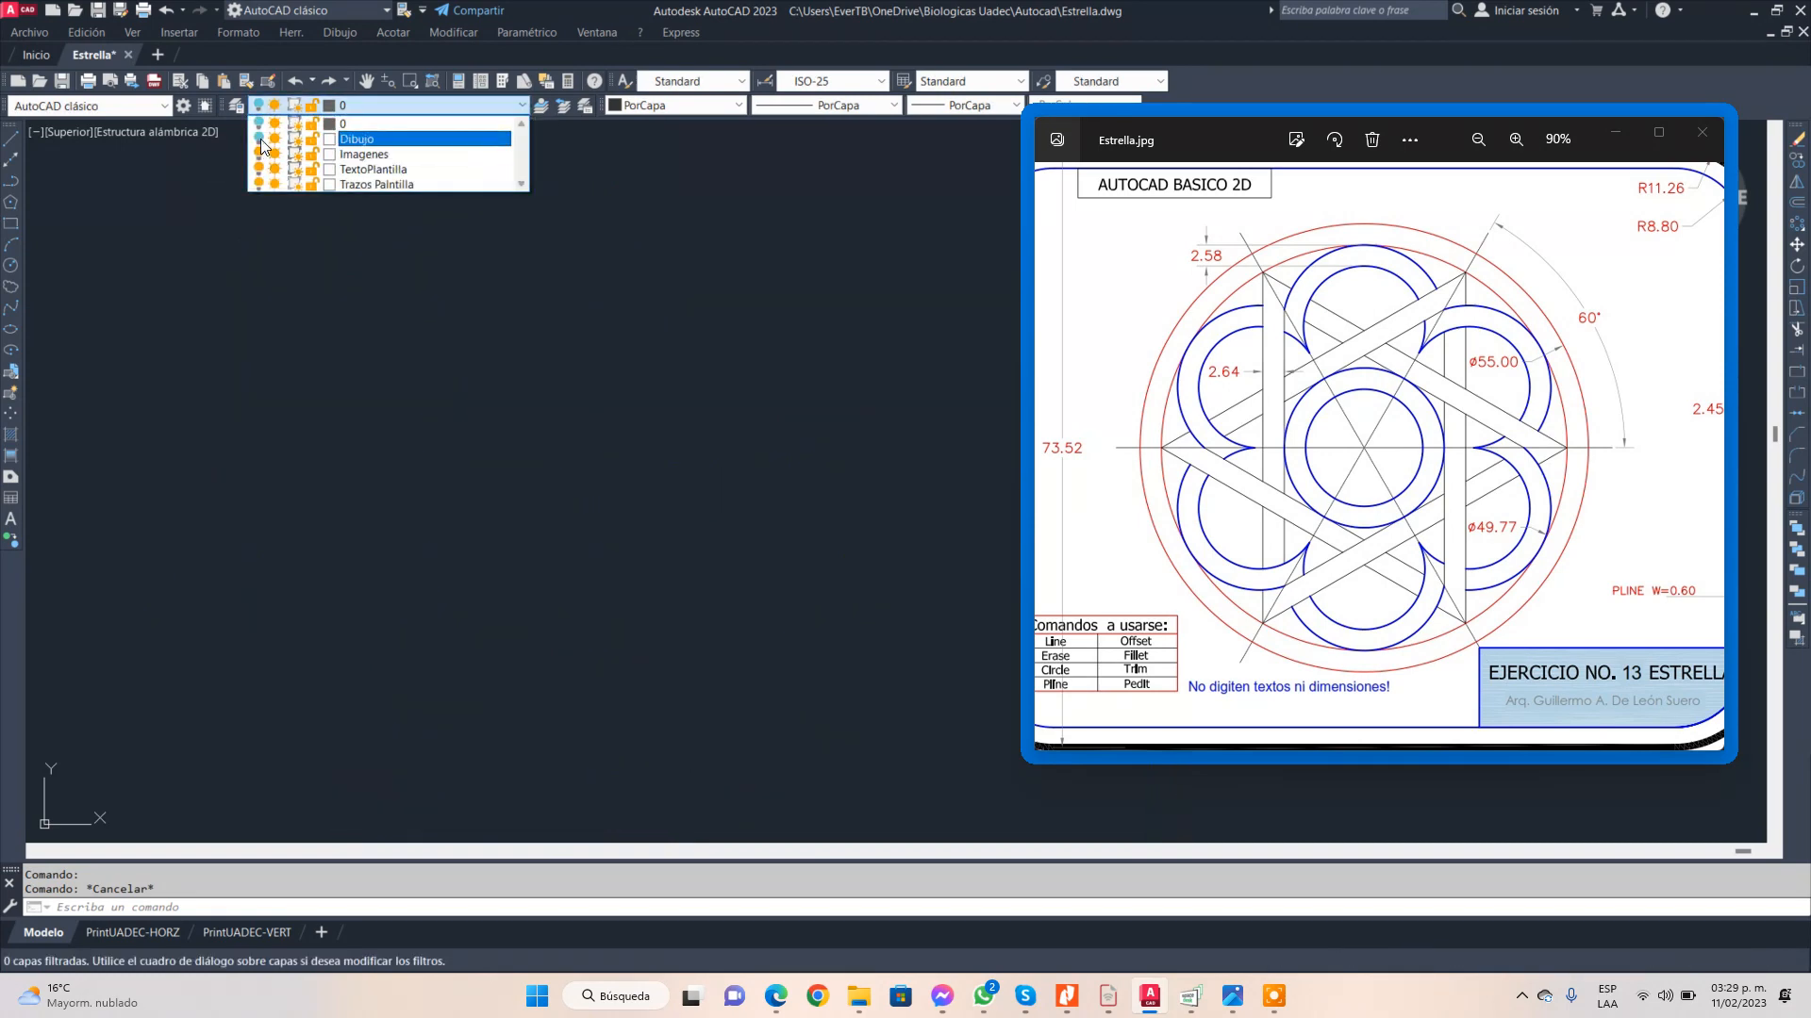
click(262, 141)
click(216, 326)
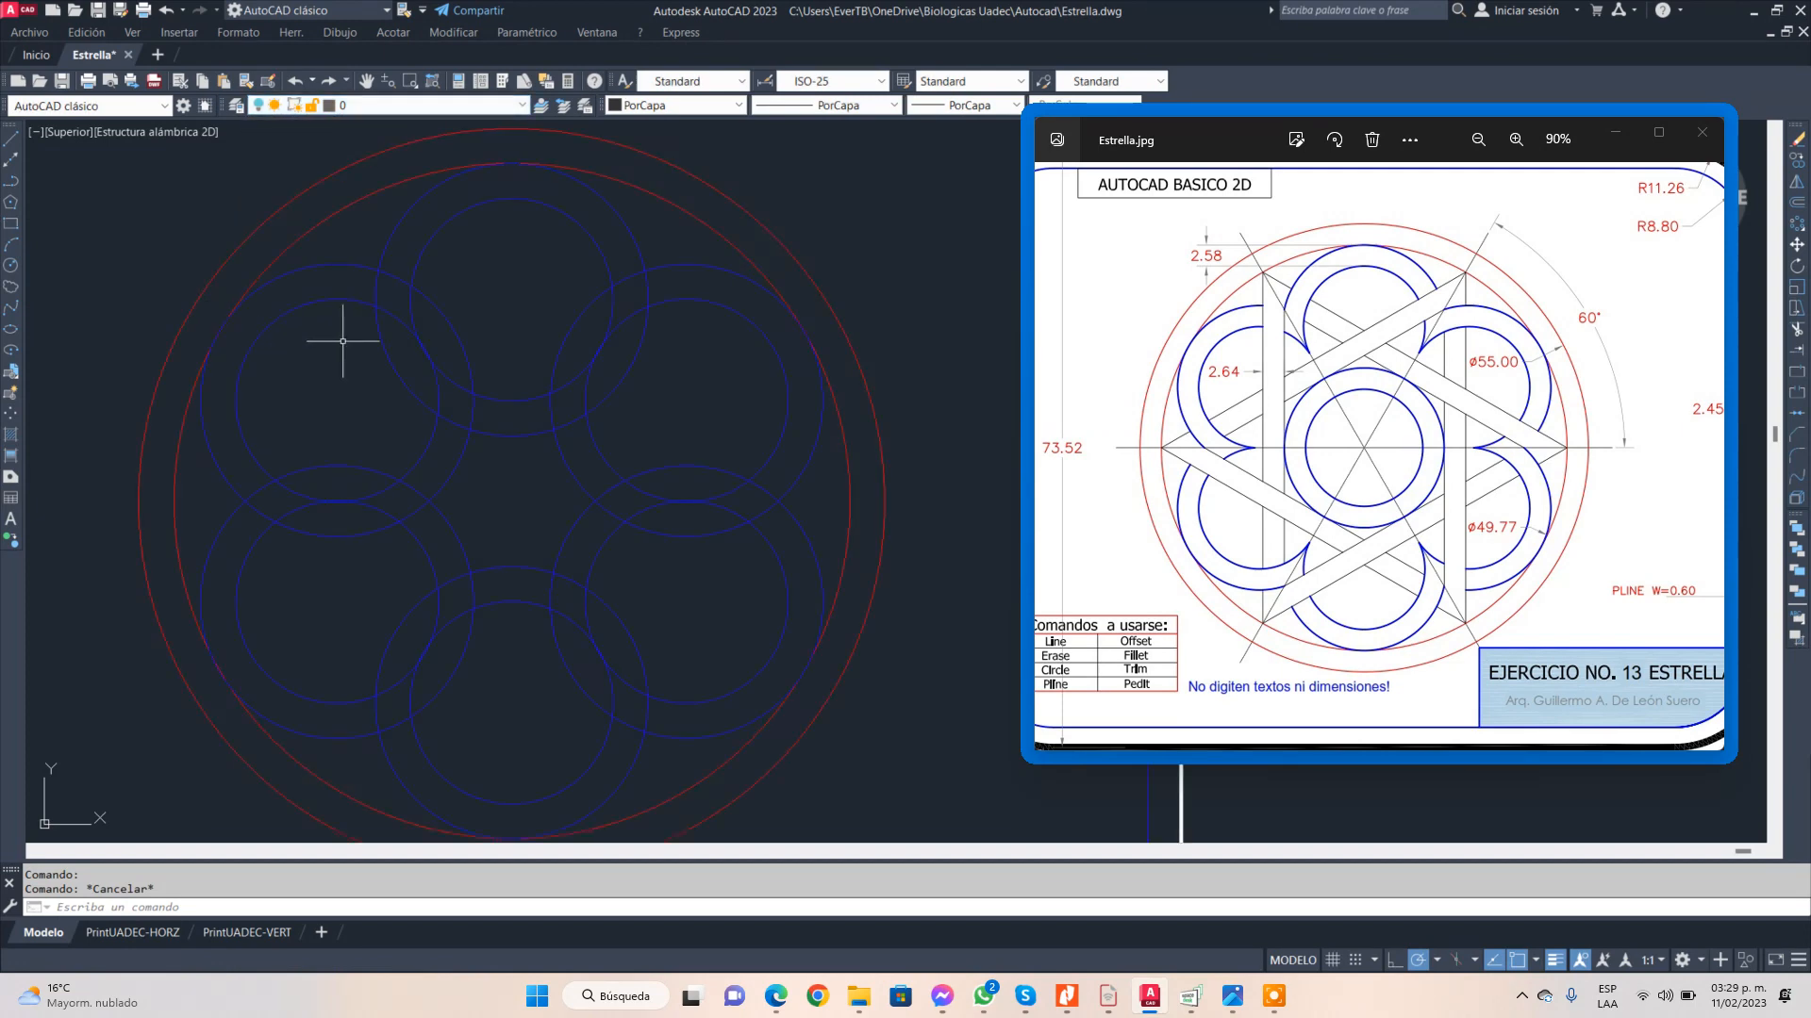
scroll(576, 283, down, 1)
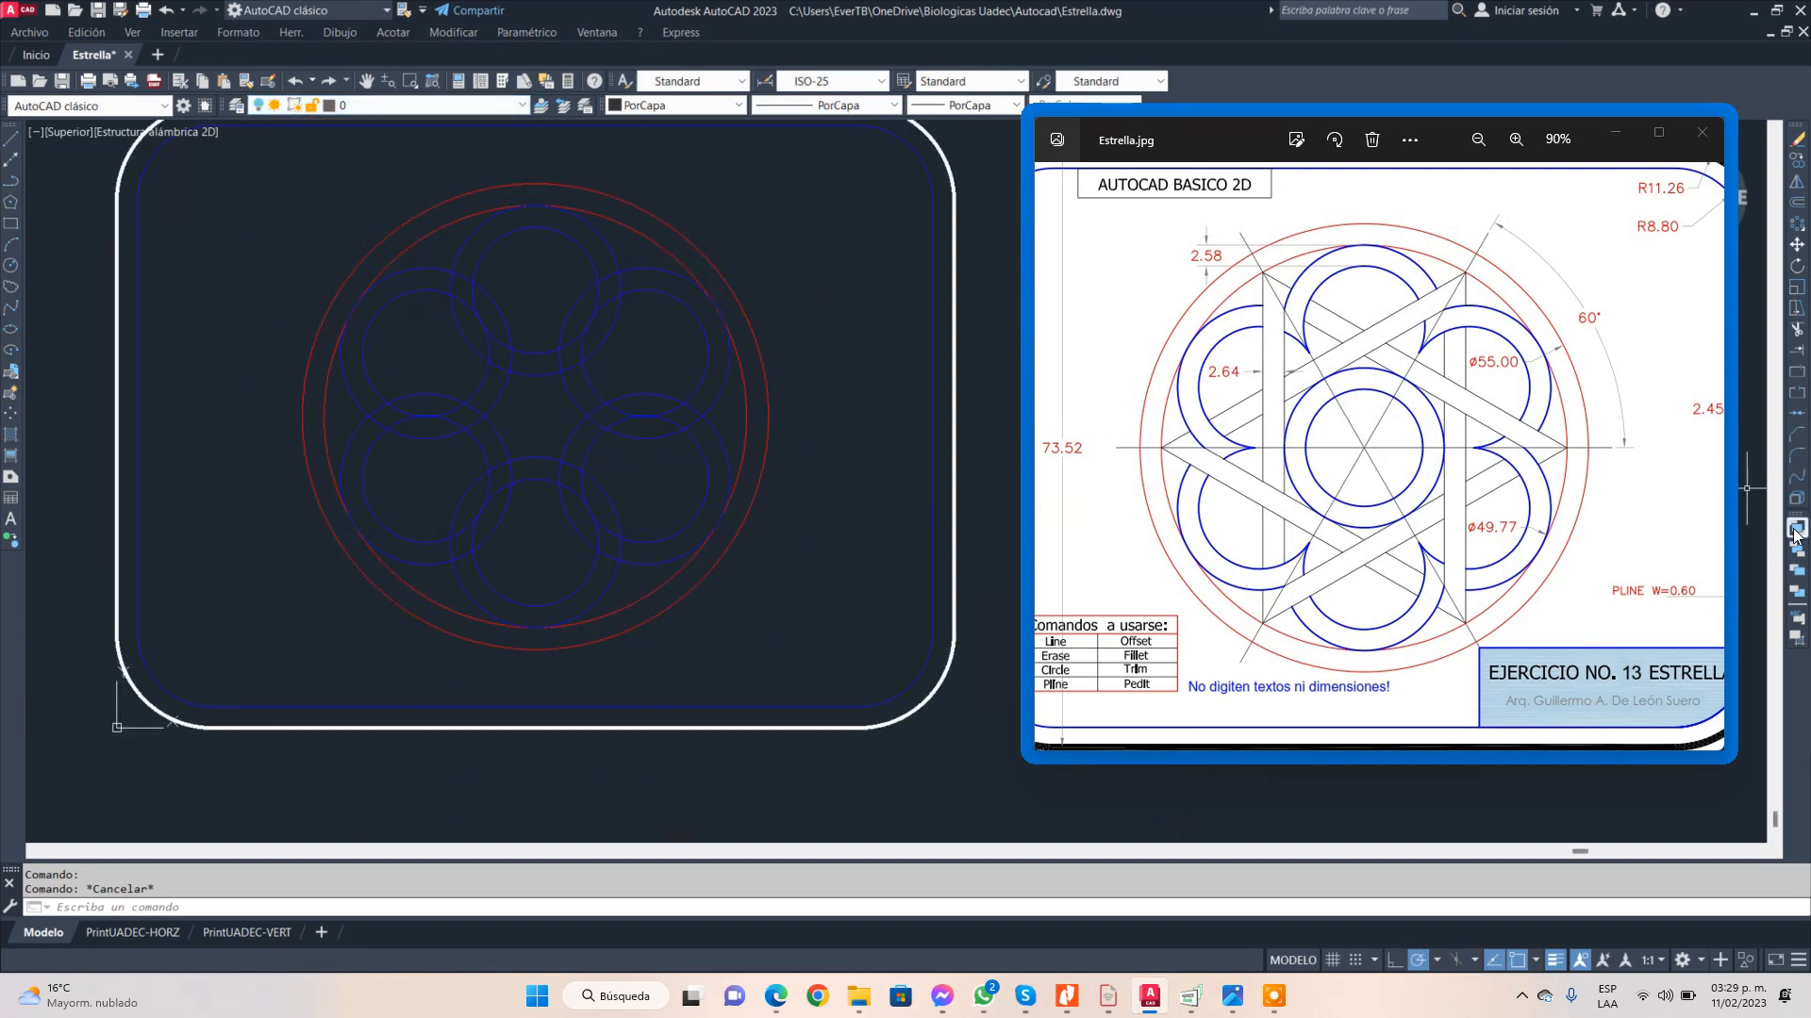
click(1797, 330)
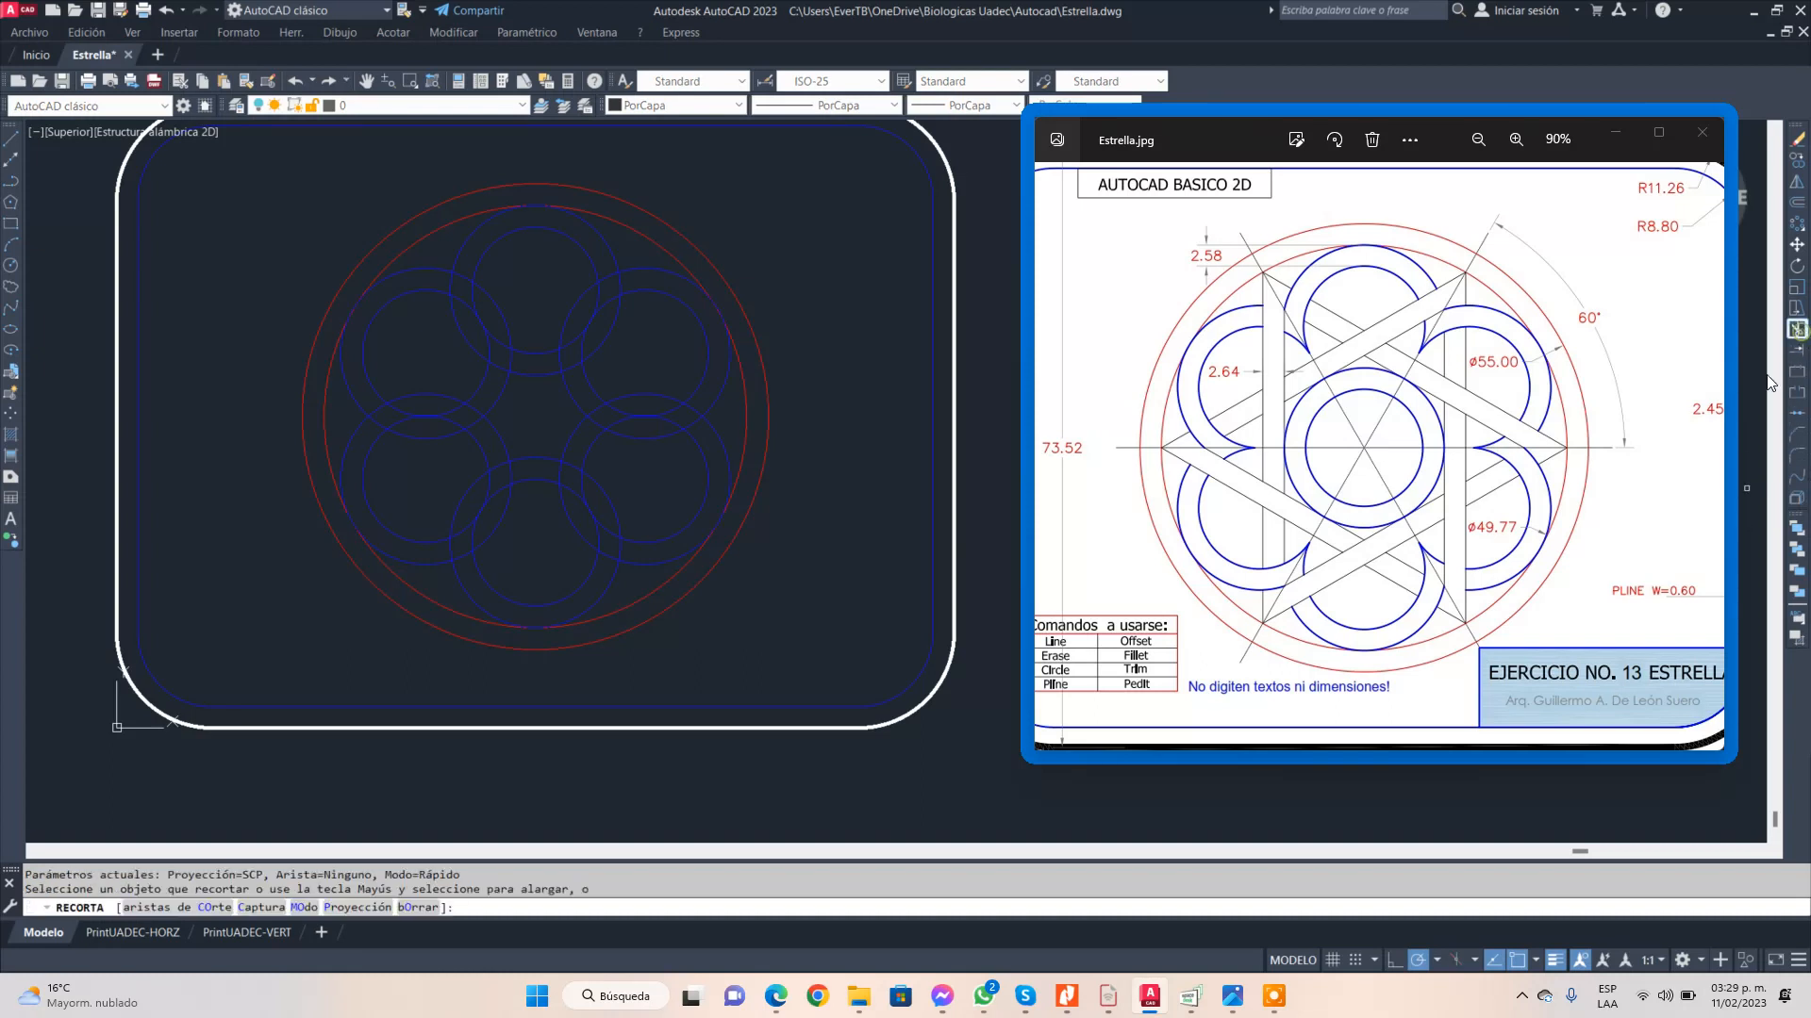
click(267, 158)
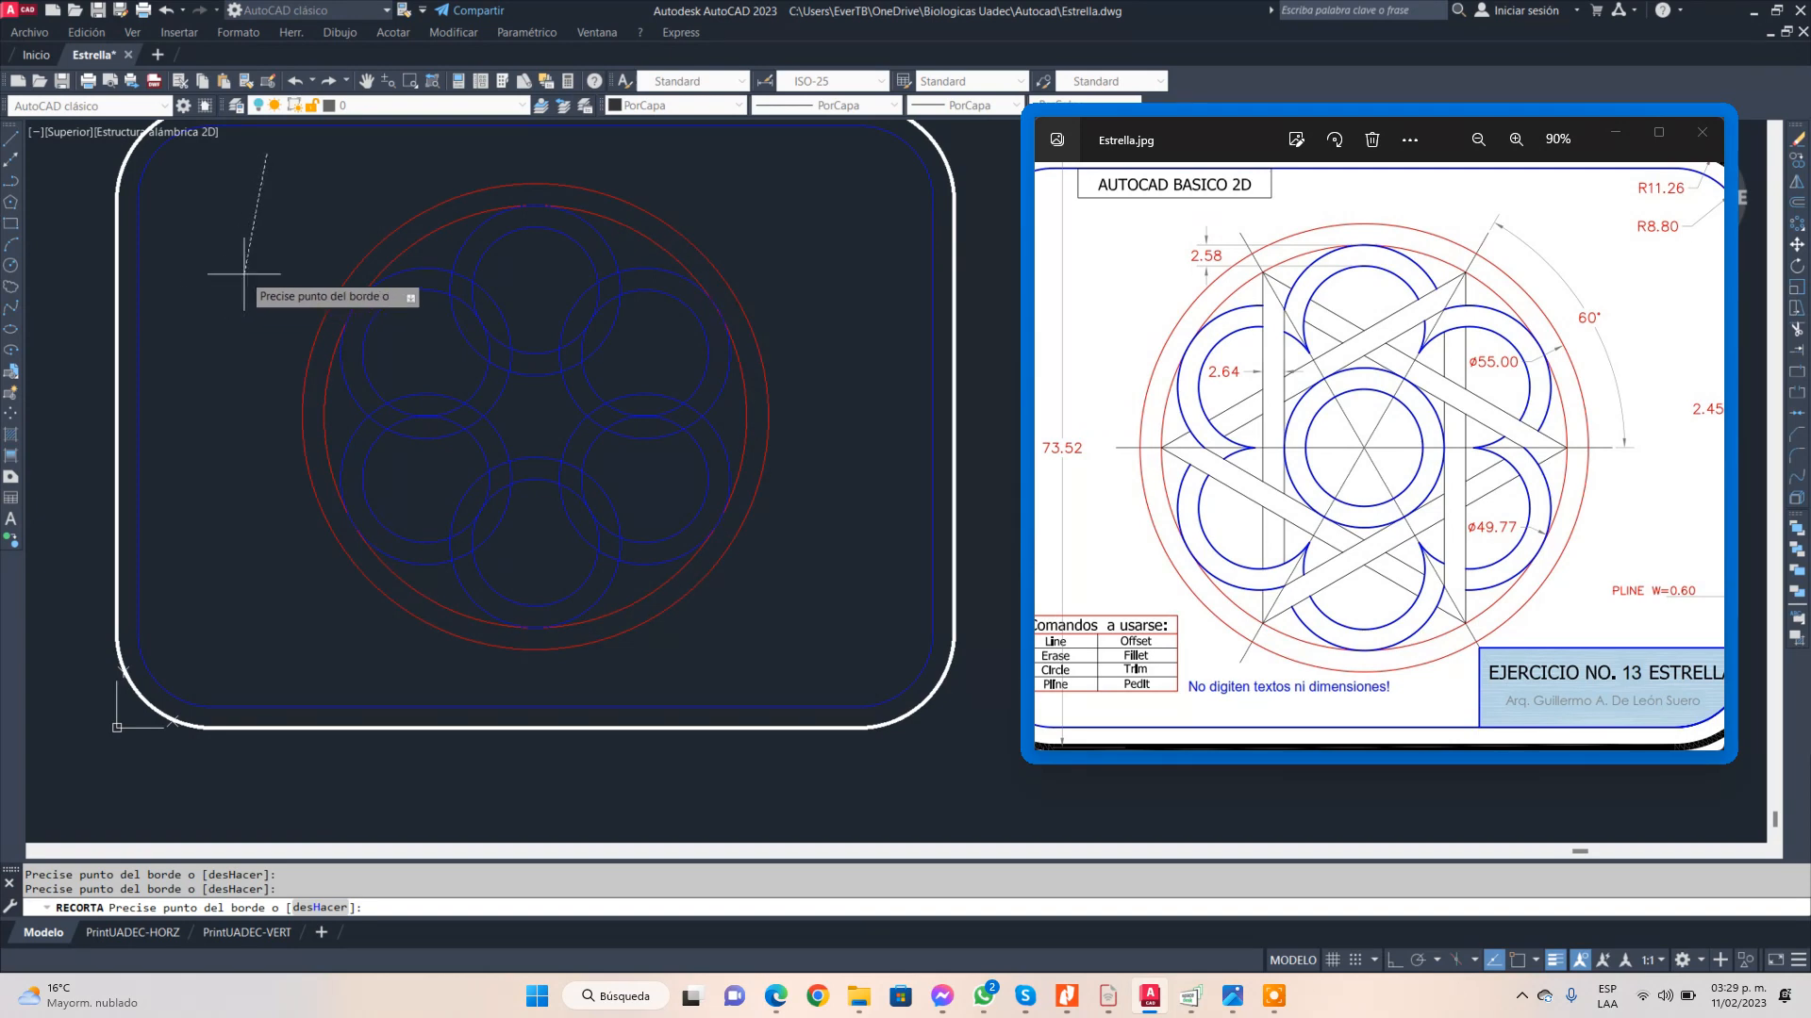
key(Escape)
- Trim the overlapping arcs of the outer circles where the top and upper-left petals cross
click(1798, 330)
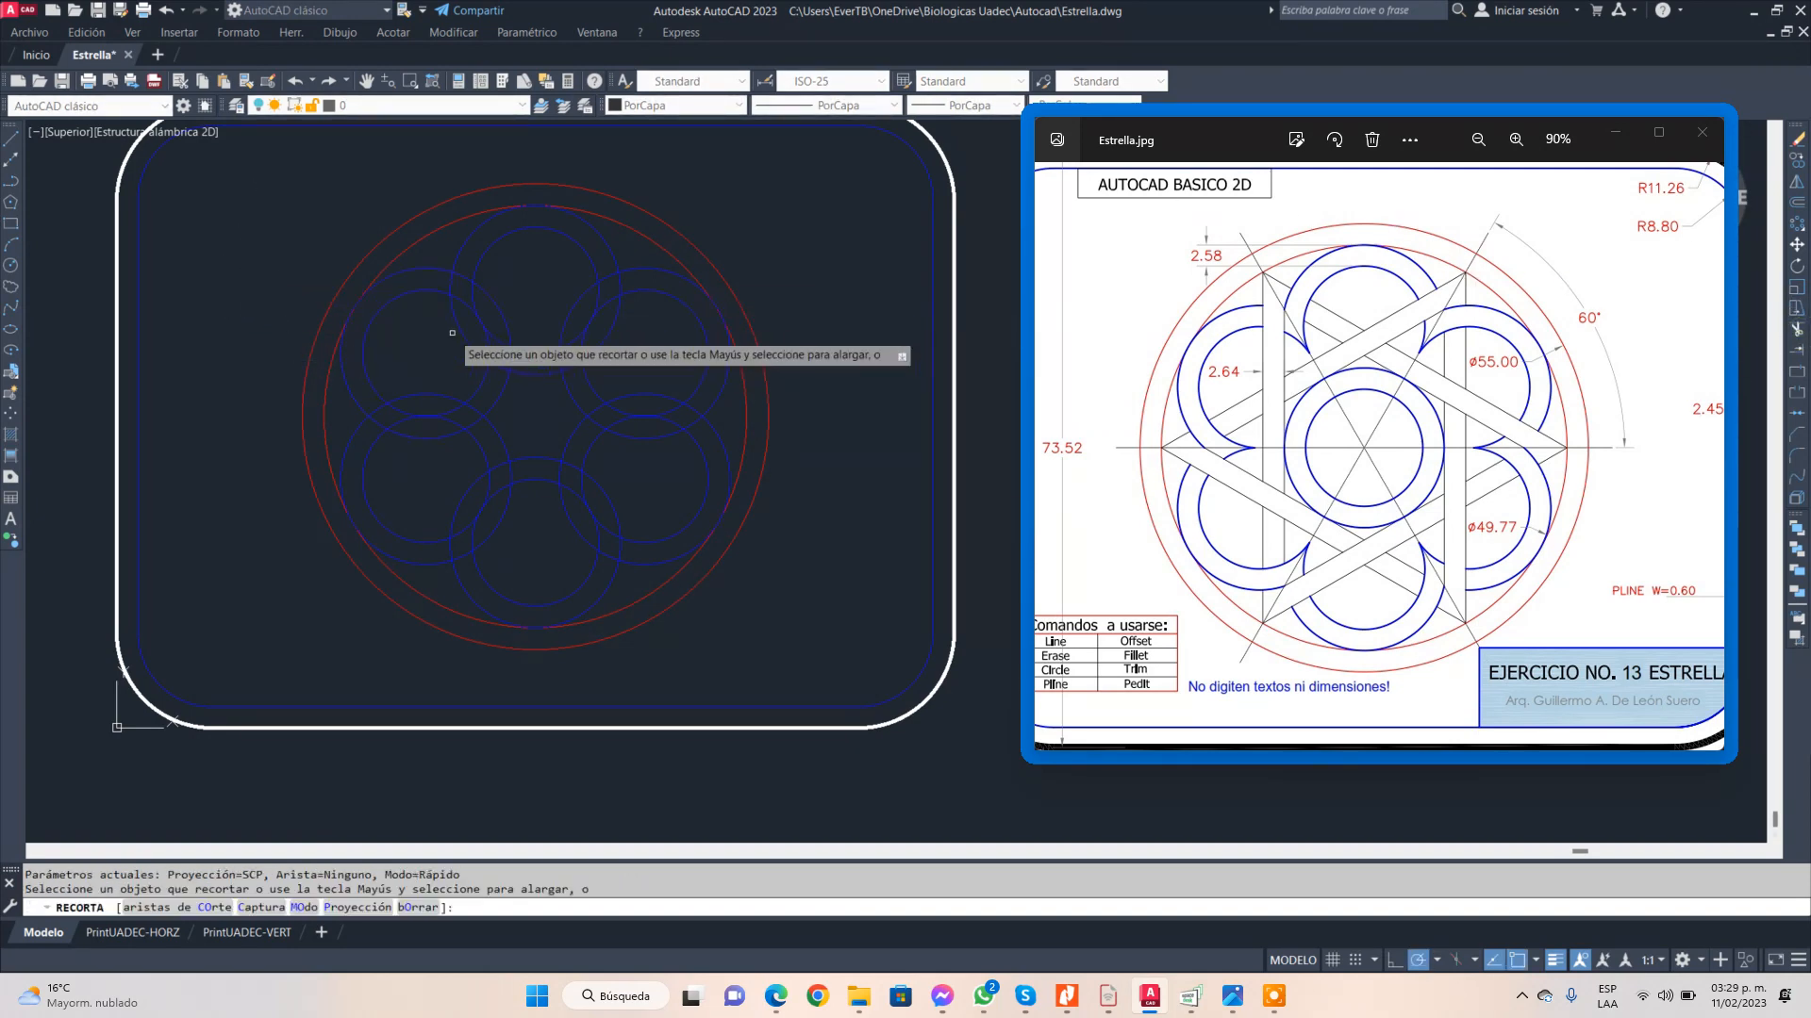
scroll(450, 331, up, 6)
scroll(546, 198, down, 6)
scroll(541, 176, up, 6)
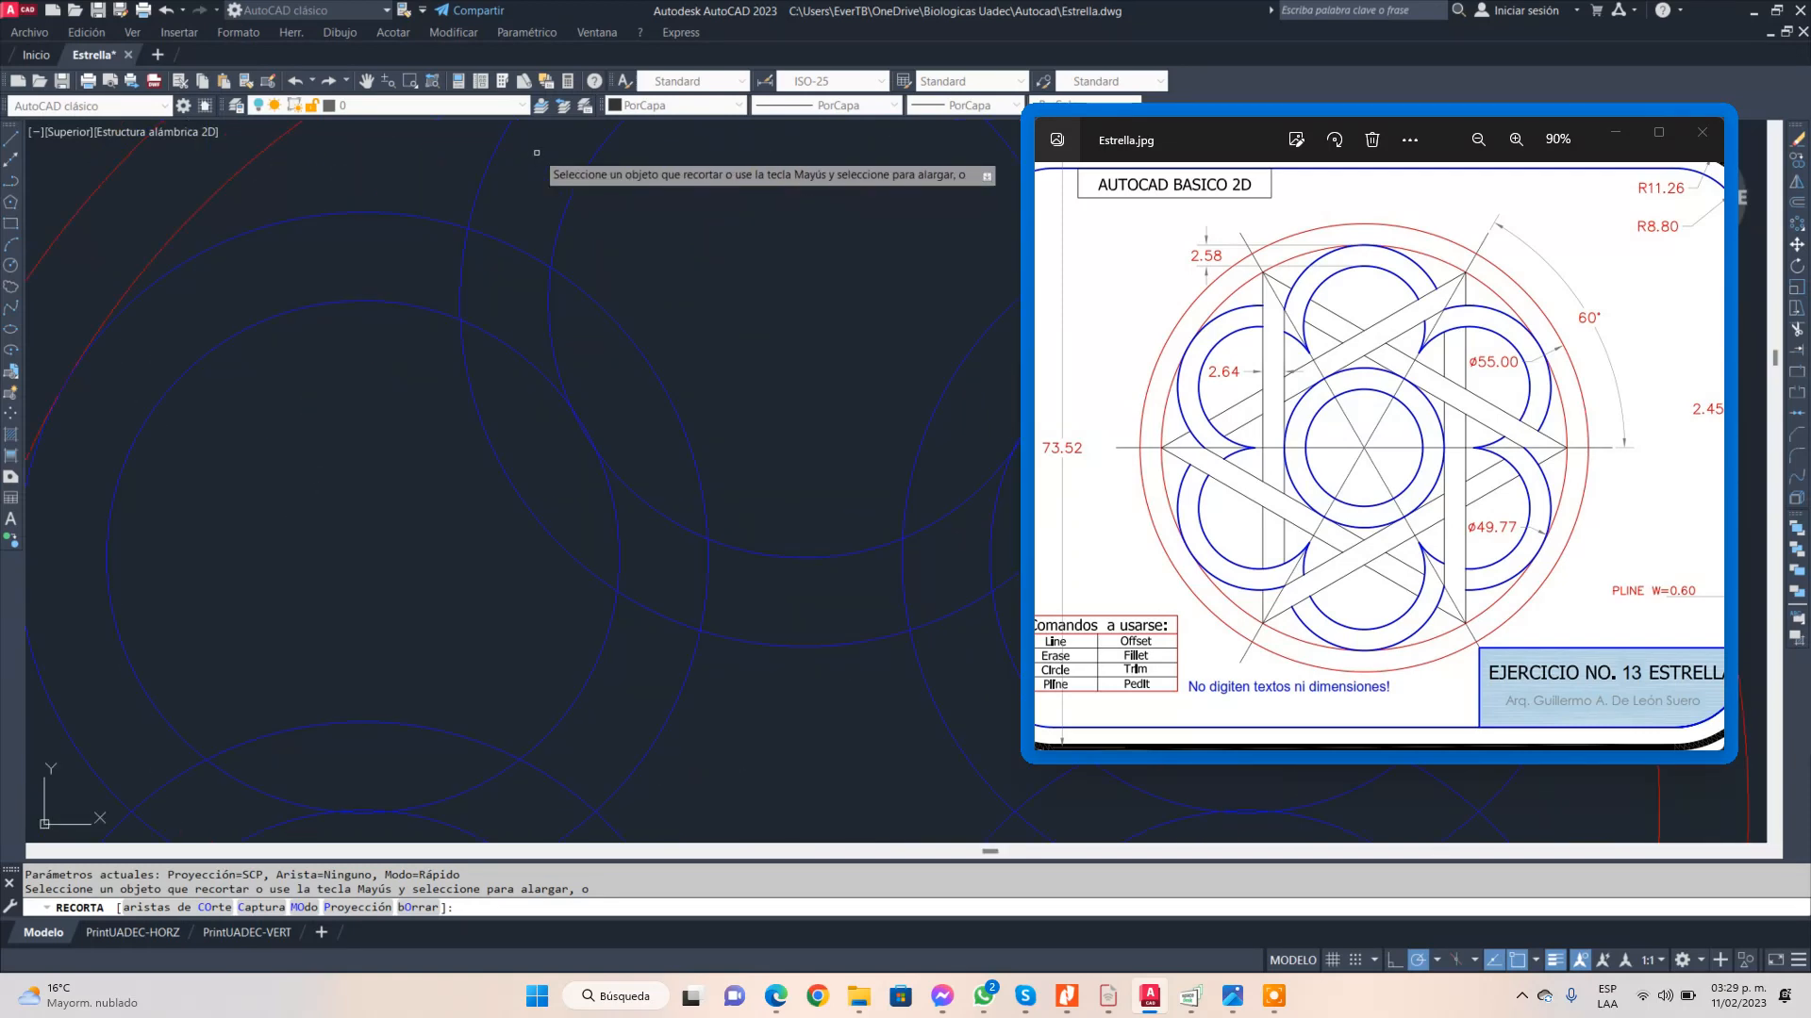
click(466, 275)
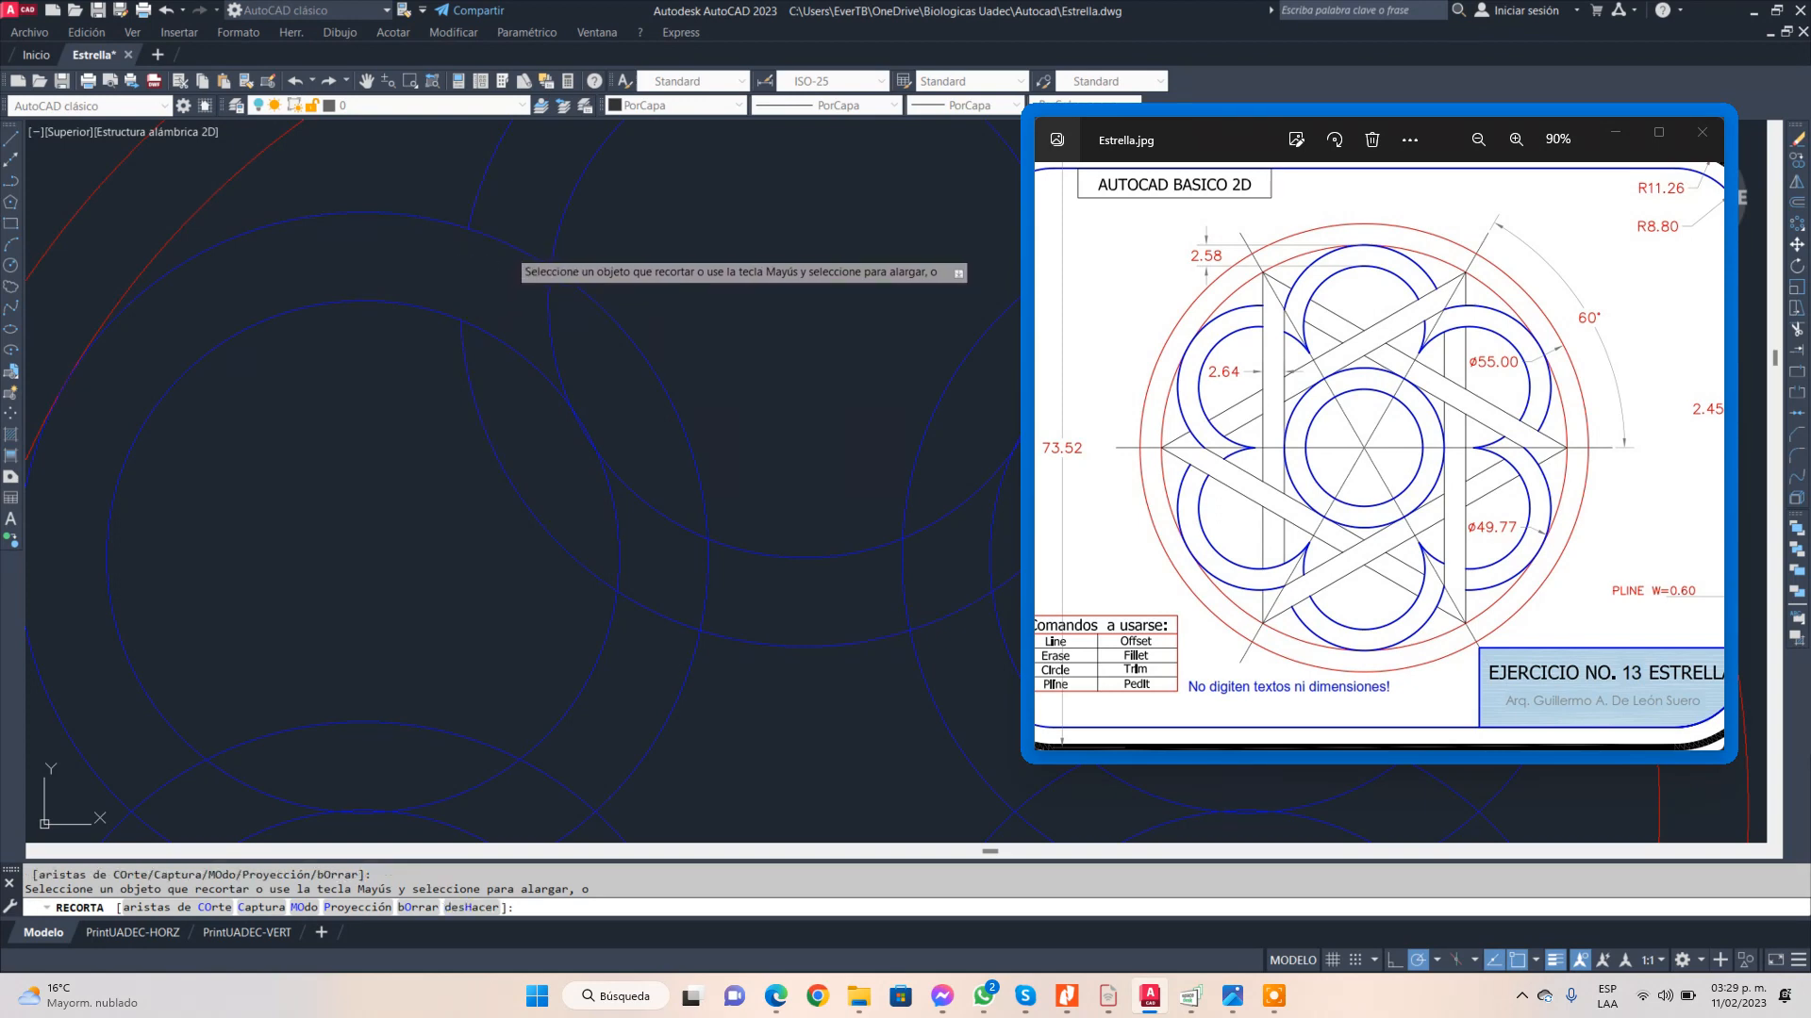
click(508, 251)
click(511, 243)
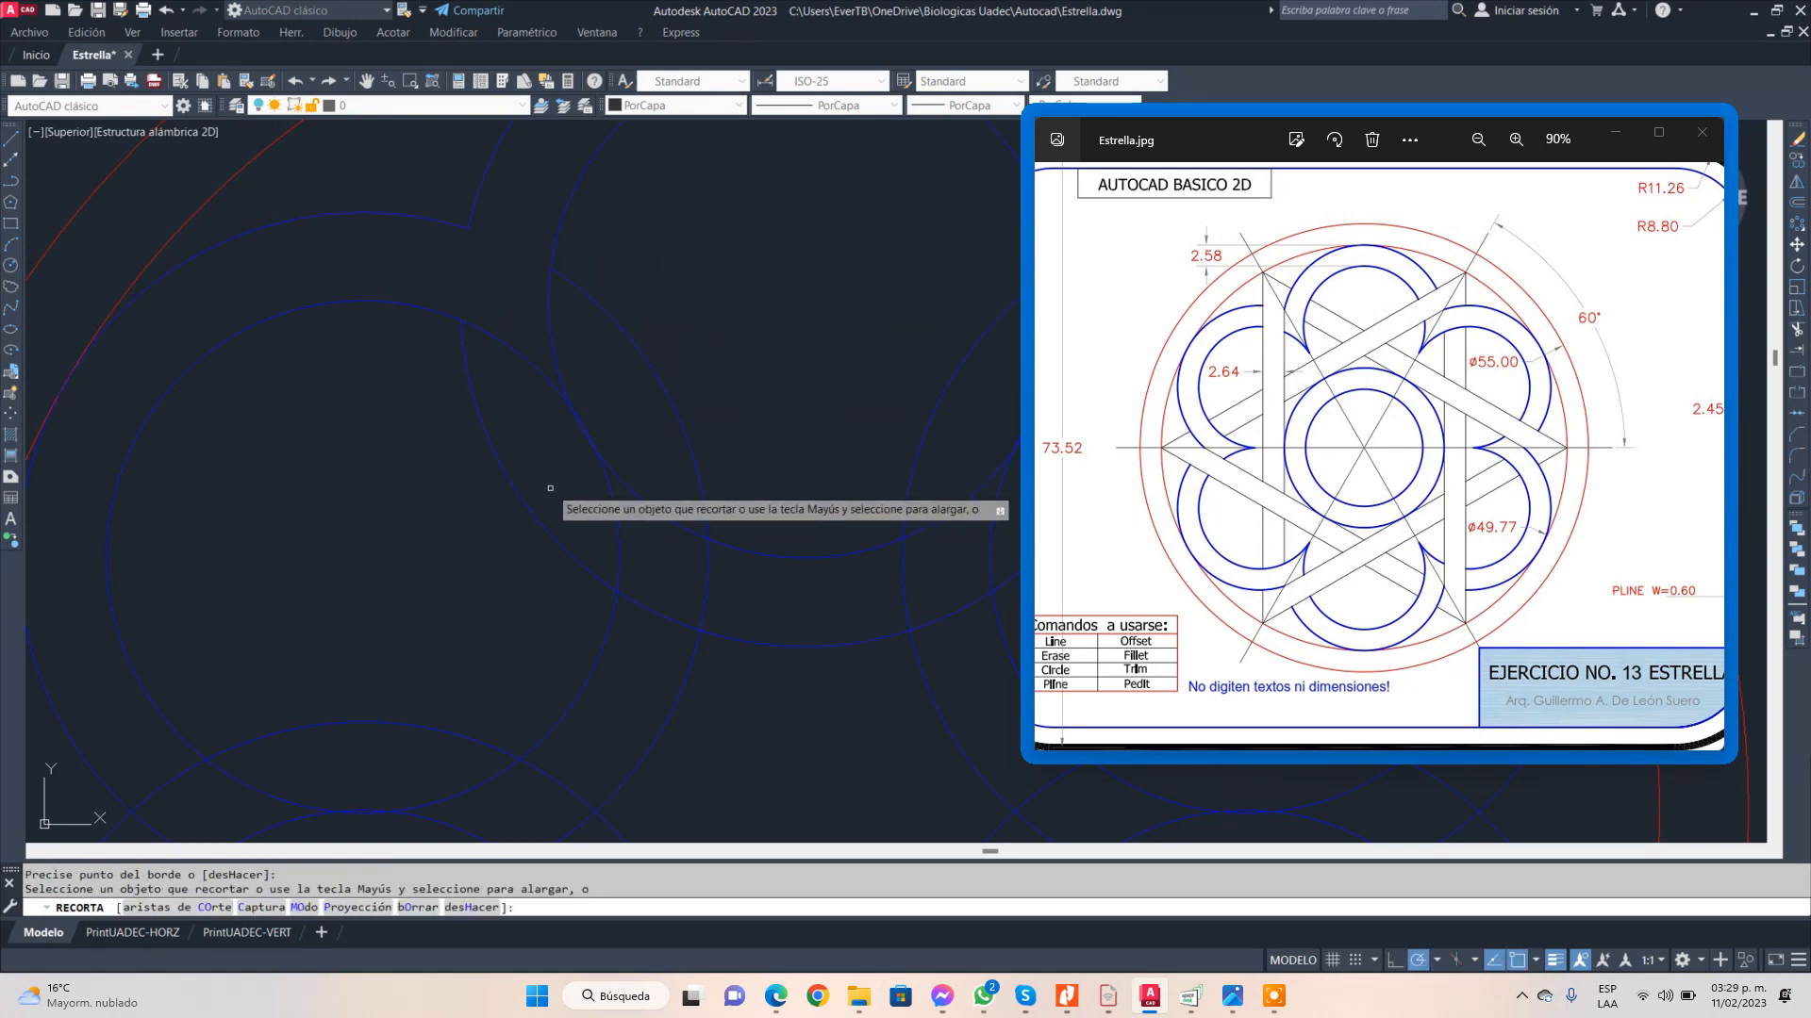
- Trim the small overlap where the inner circles of the top and upper-left petals meet
scroll(557, 485, up, 2)
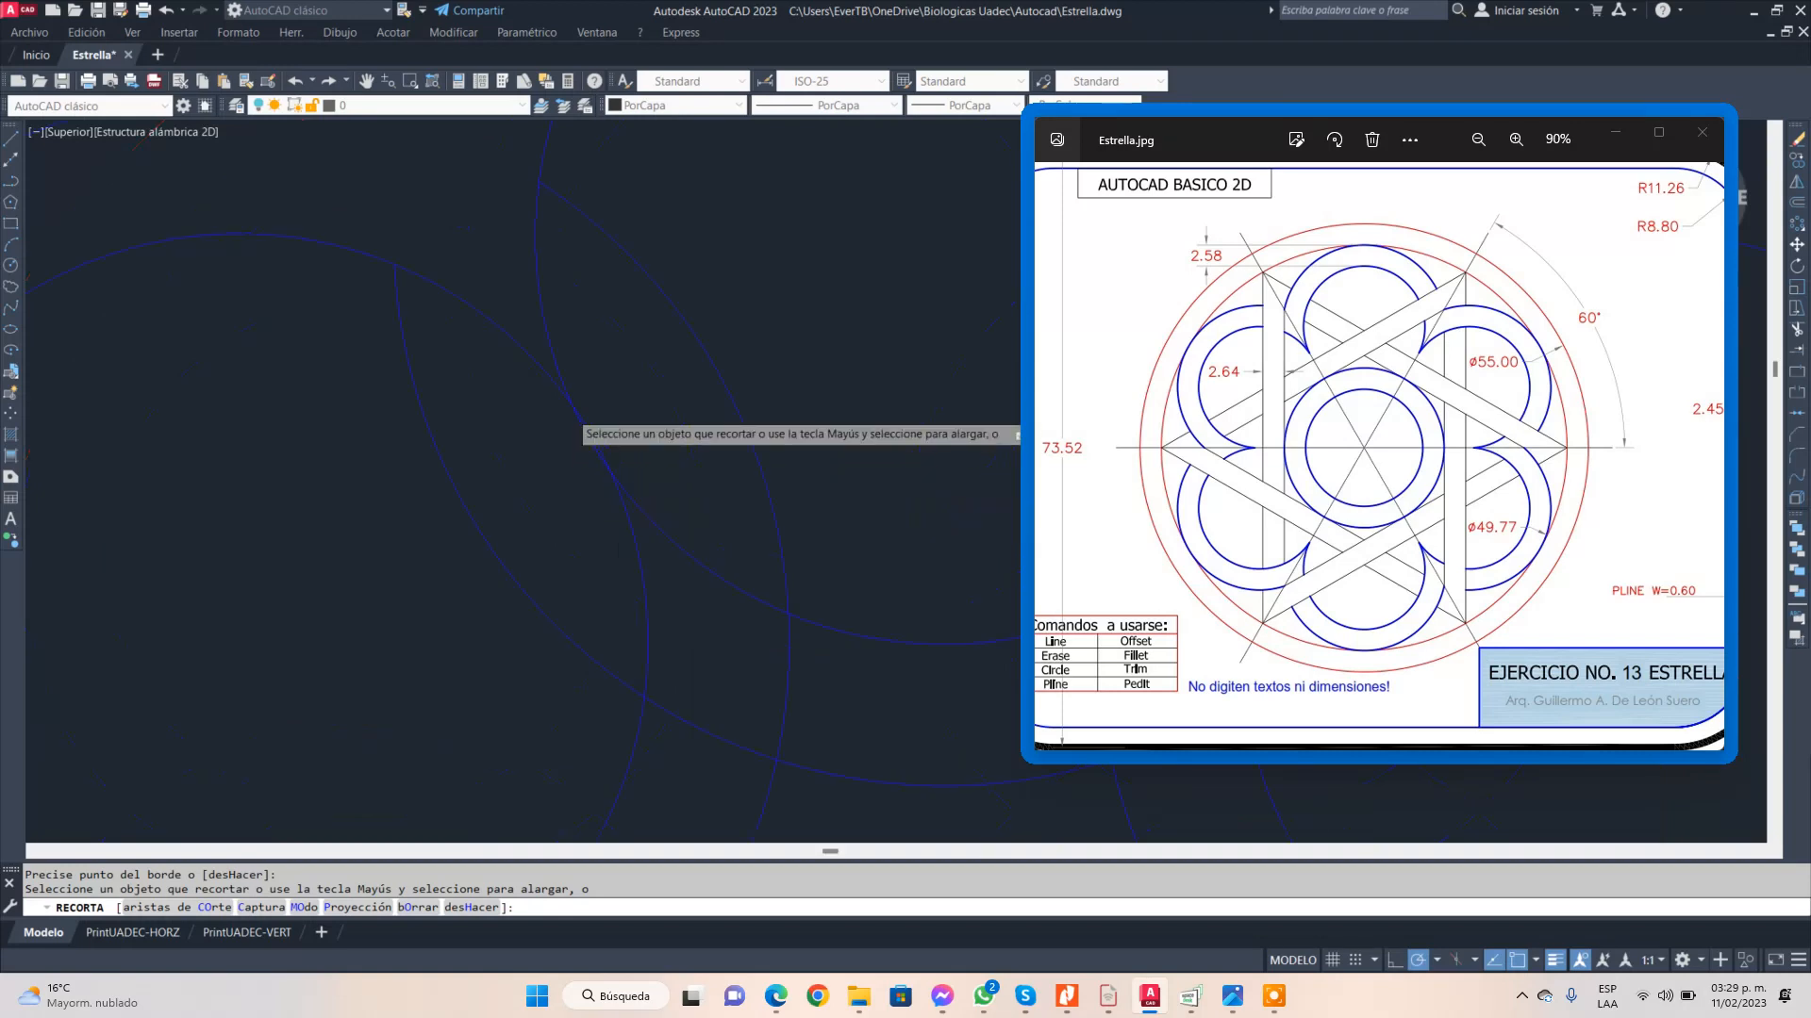
scroll(572, 413, up, 6)
click(612, 412)
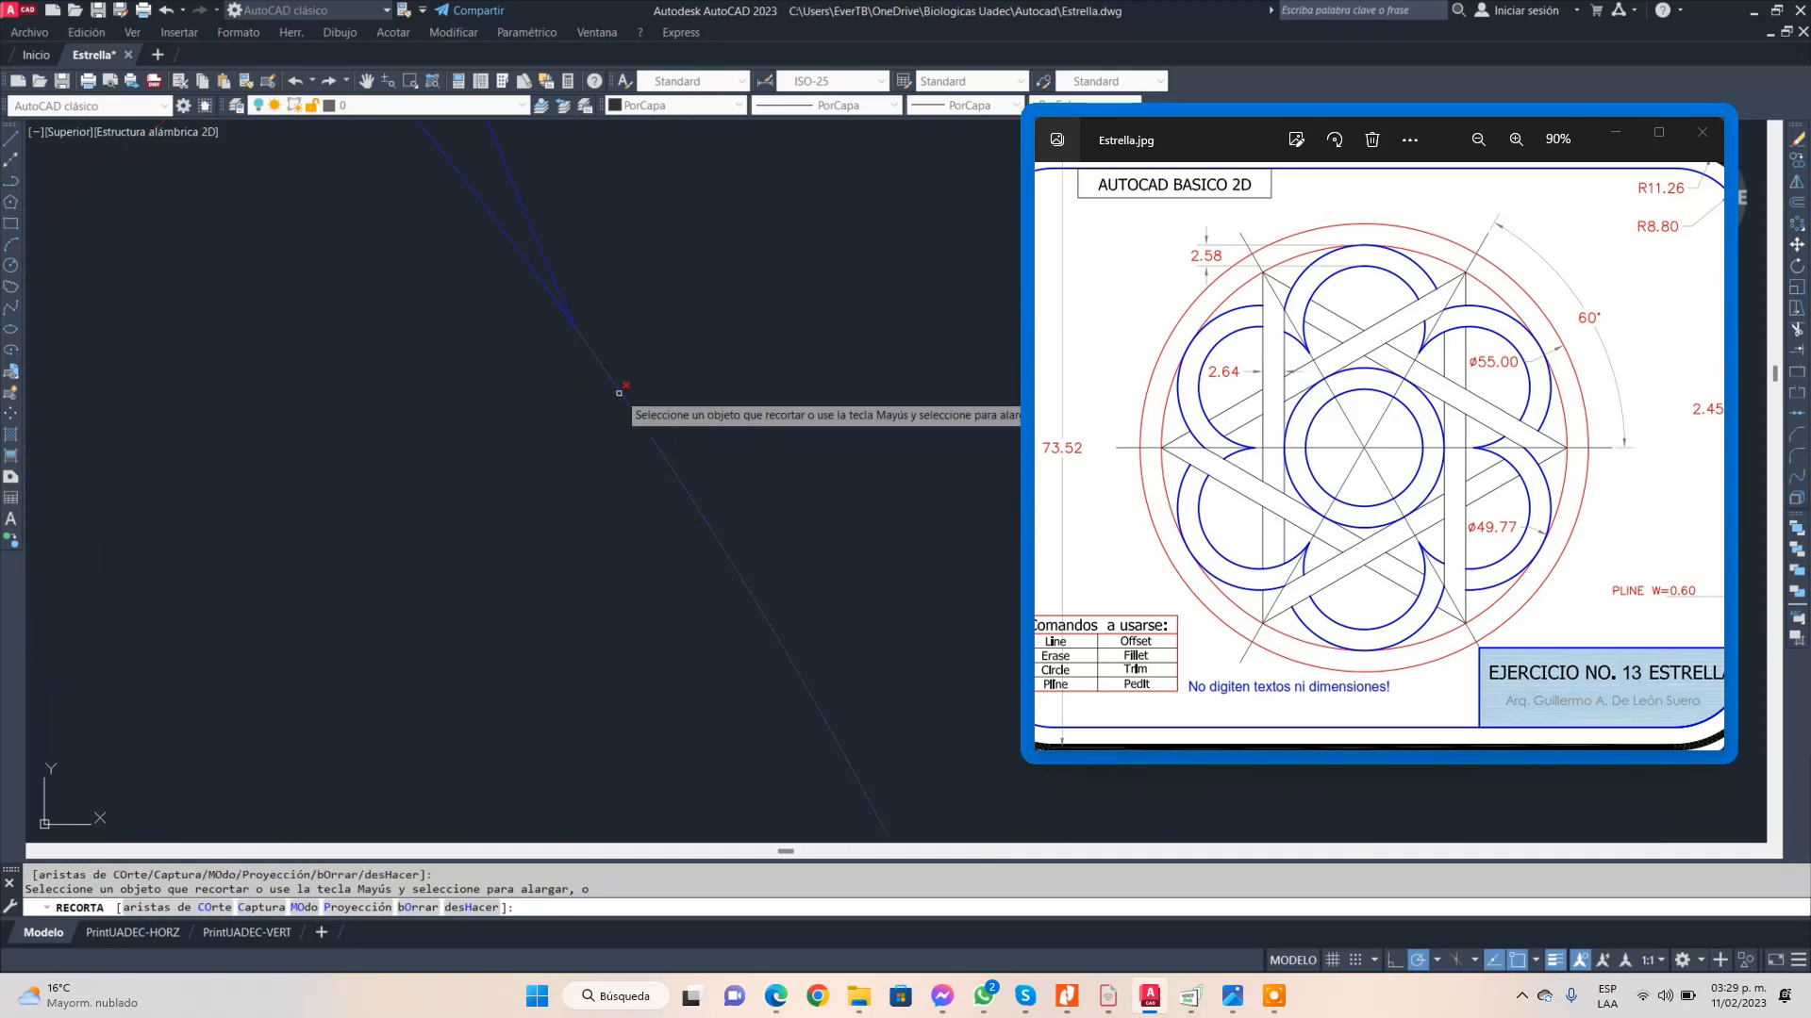
scroll(548, 409, down, 5)
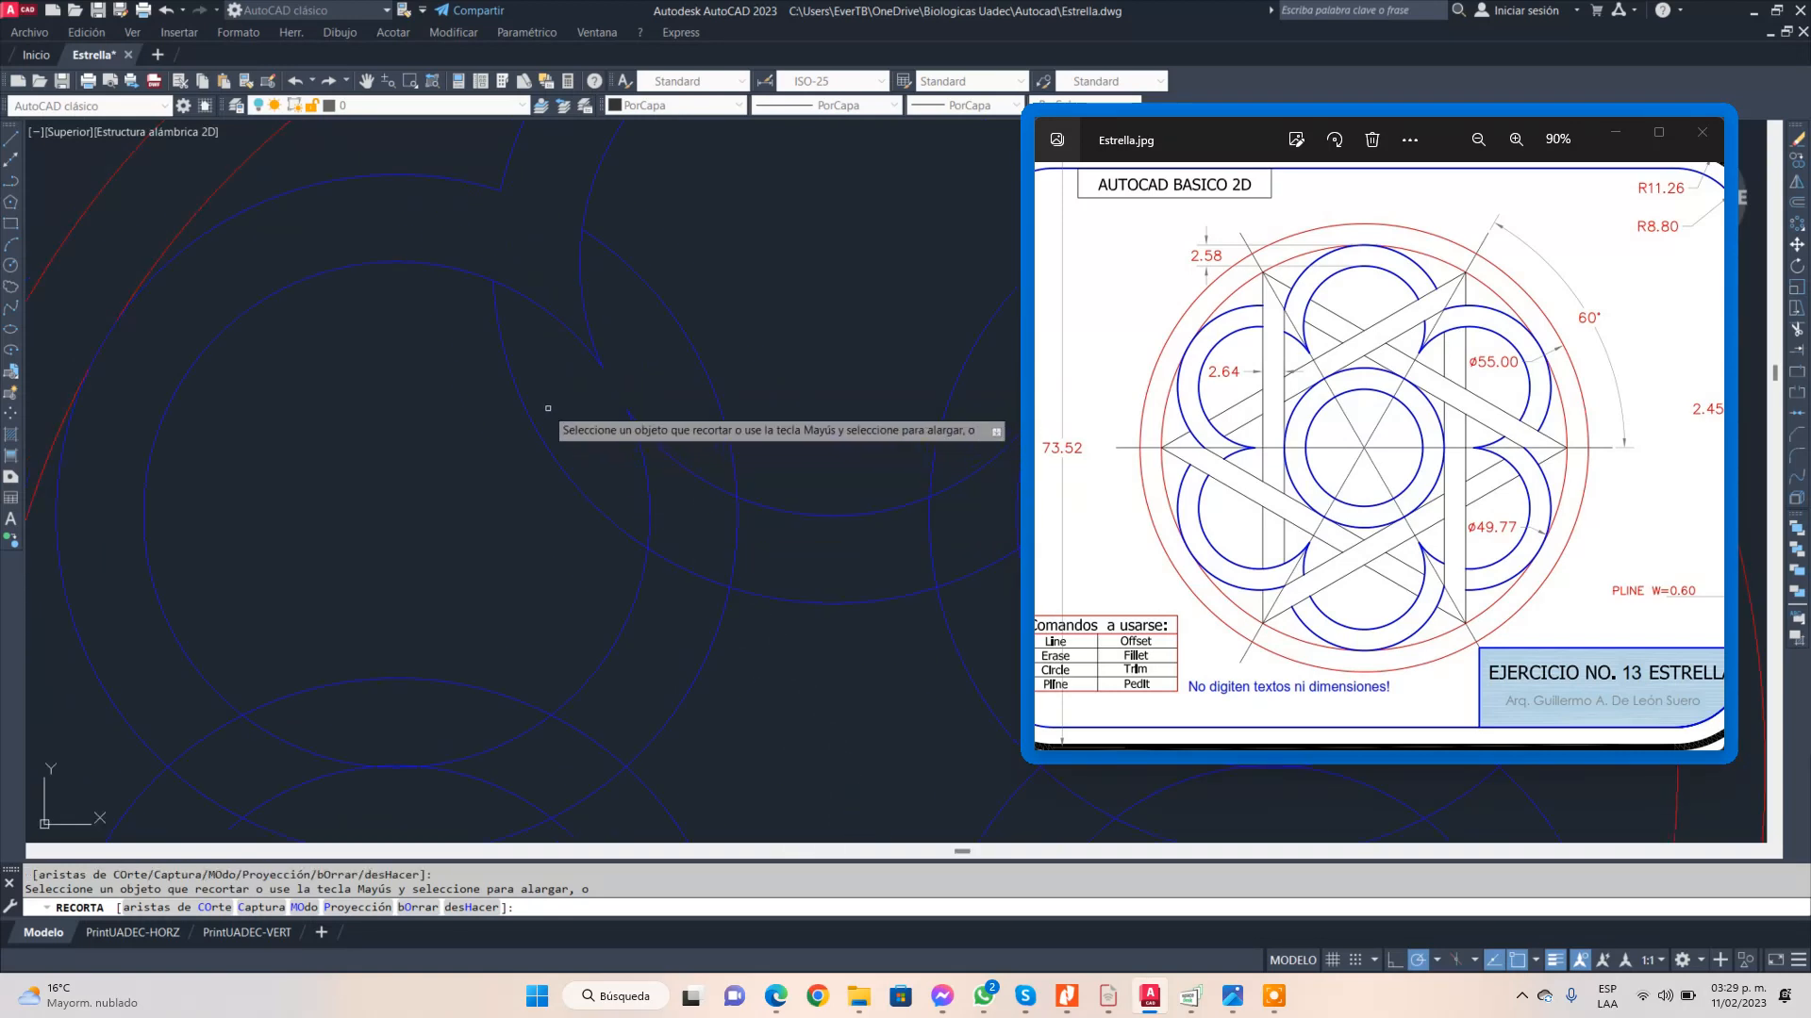
scroll(666, 409, down, 3)
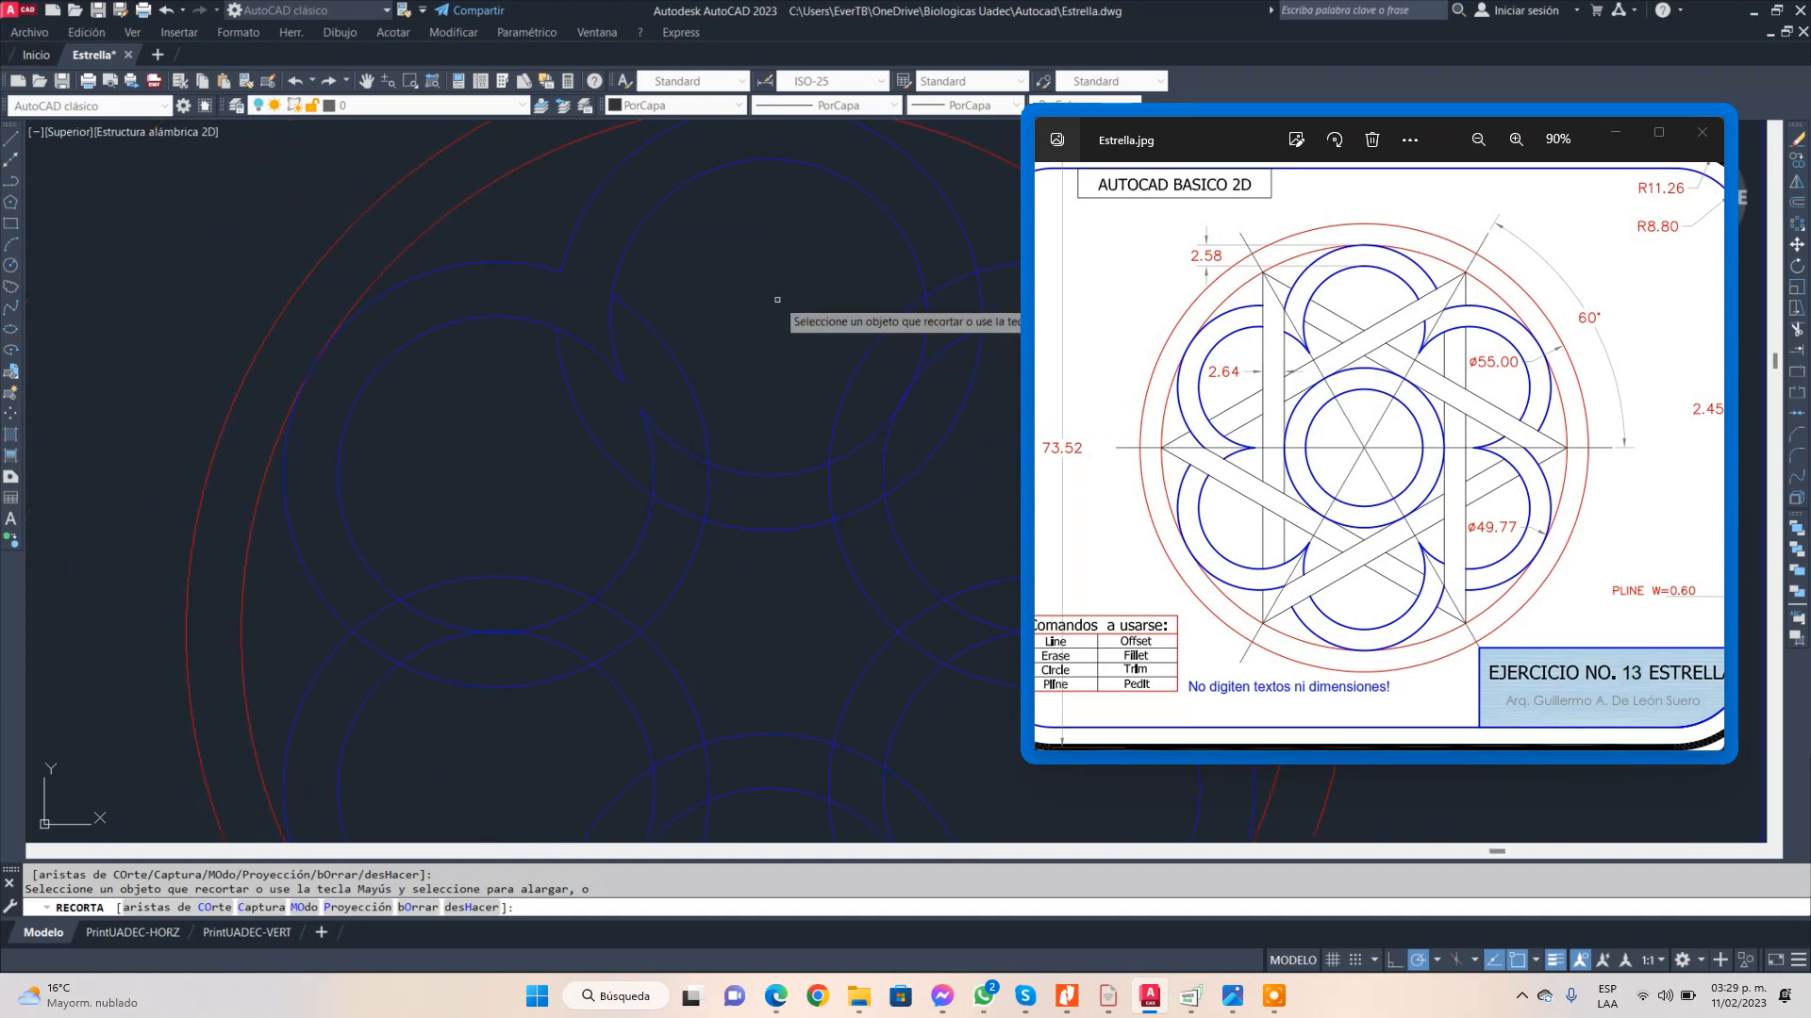
scroll(777, 300, down, 3)
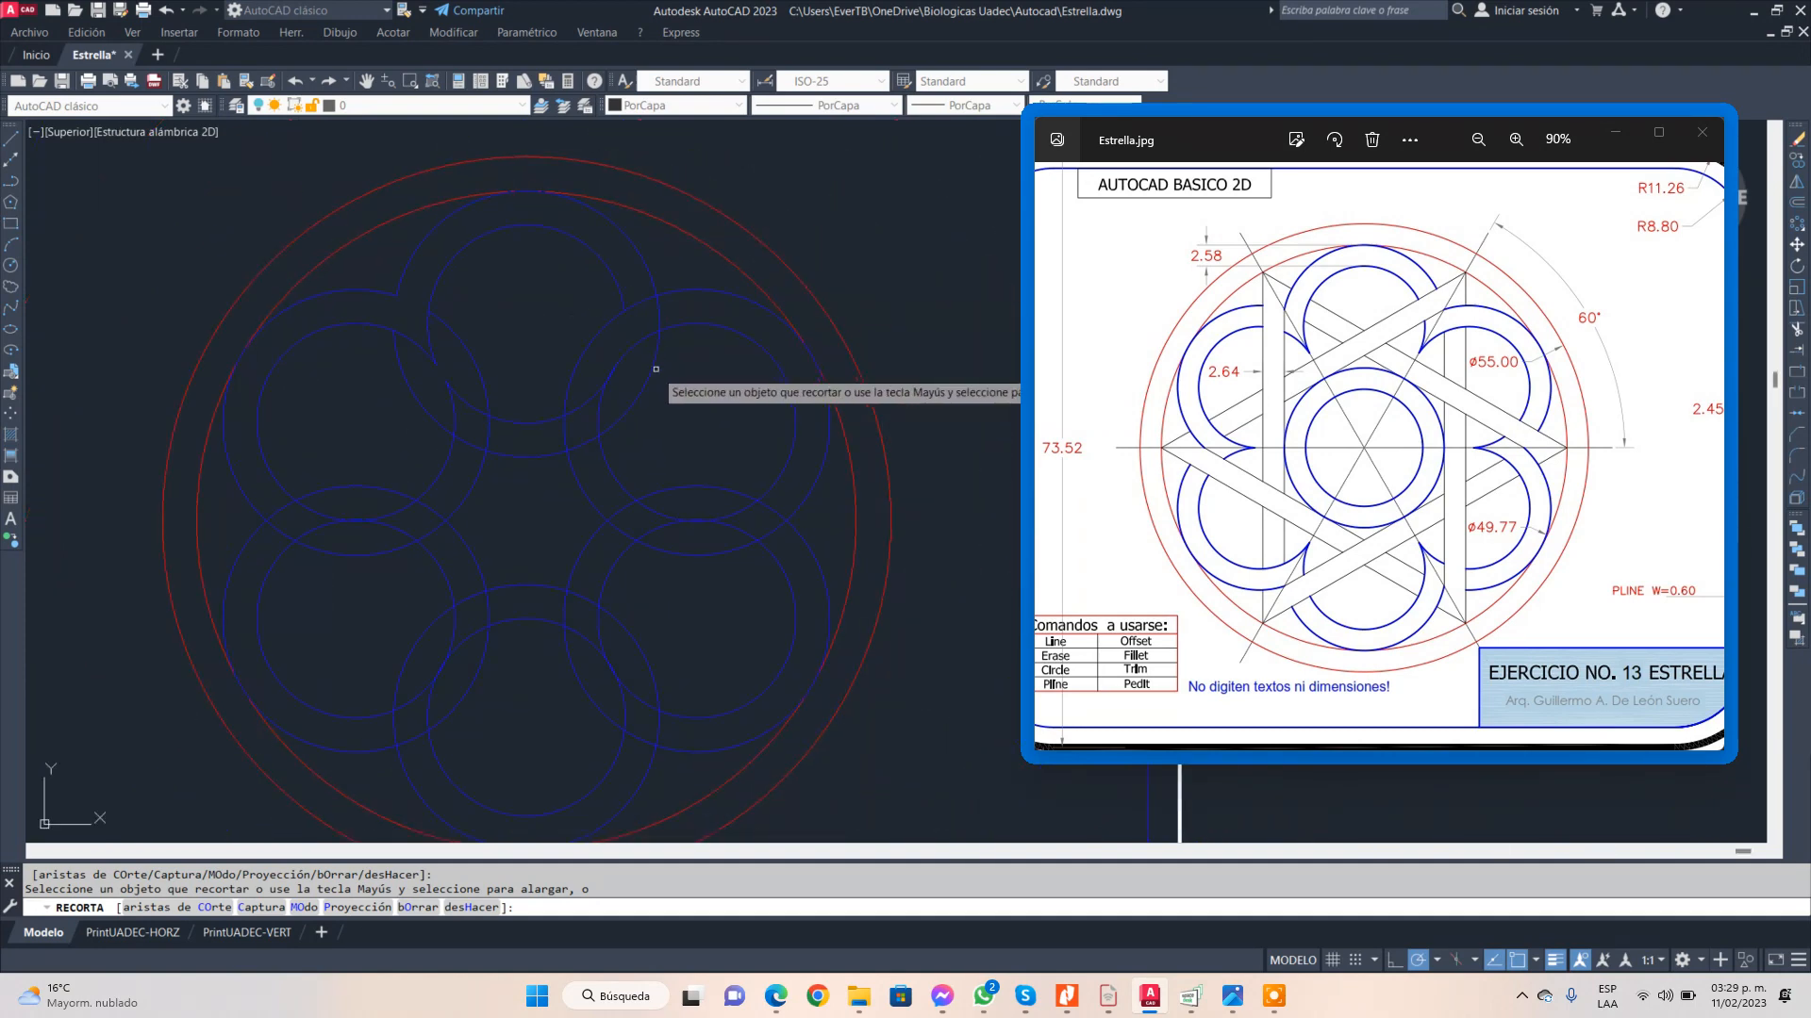
- Undo the last trim and trim the overlapping outer-circle arcs where the top and upper-right petals cross
click(459, 909)
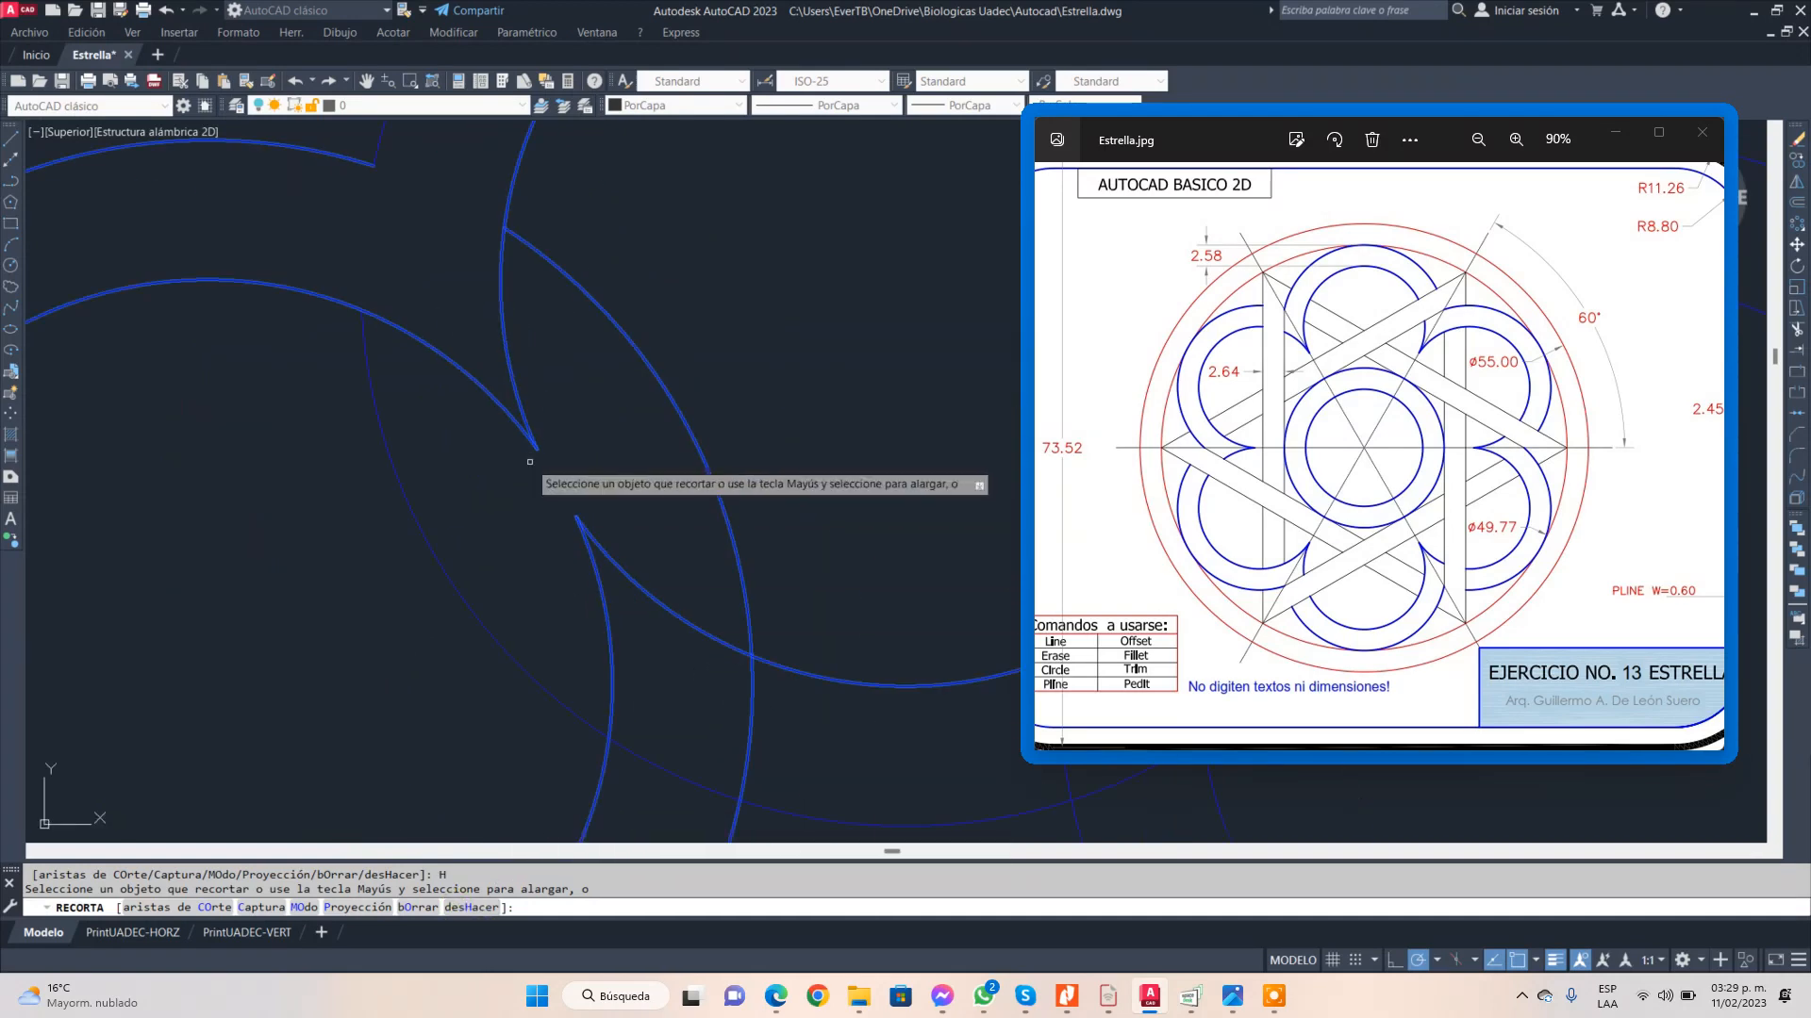
scroll(530, 462, down, 5)
scroll(617, 437, up, 2)
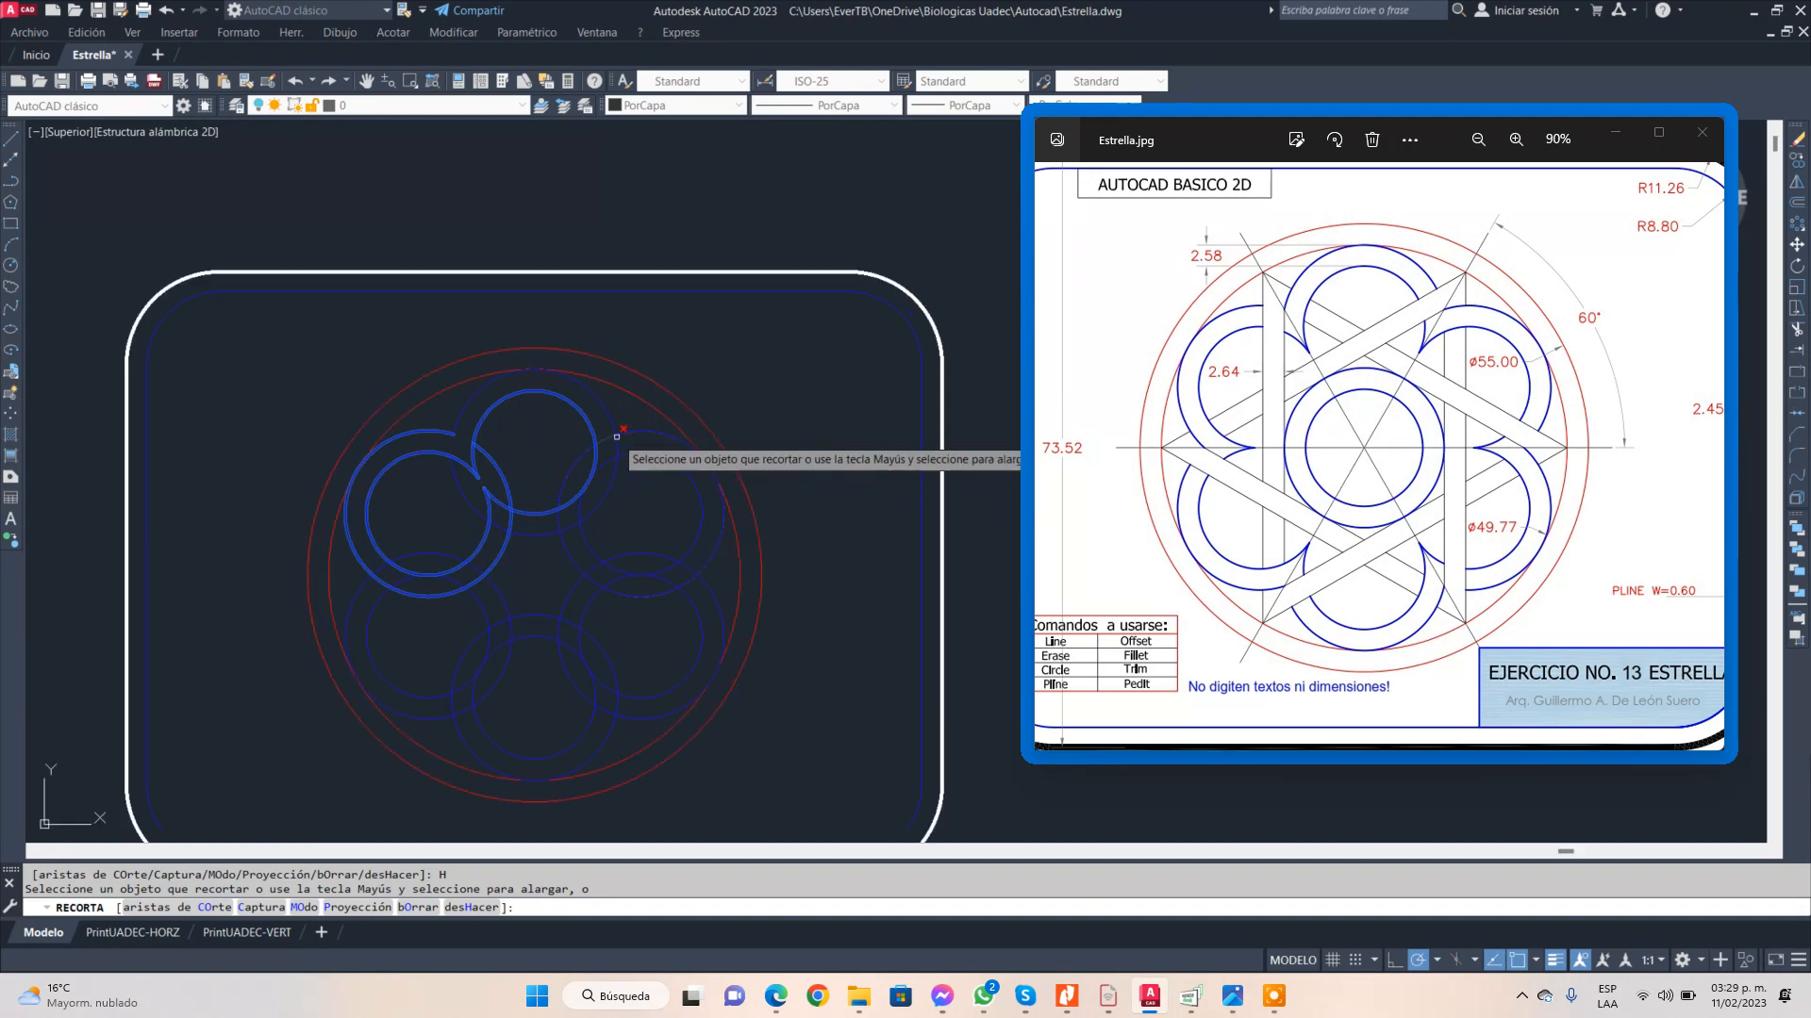
scroll(617, 436, up, 4)
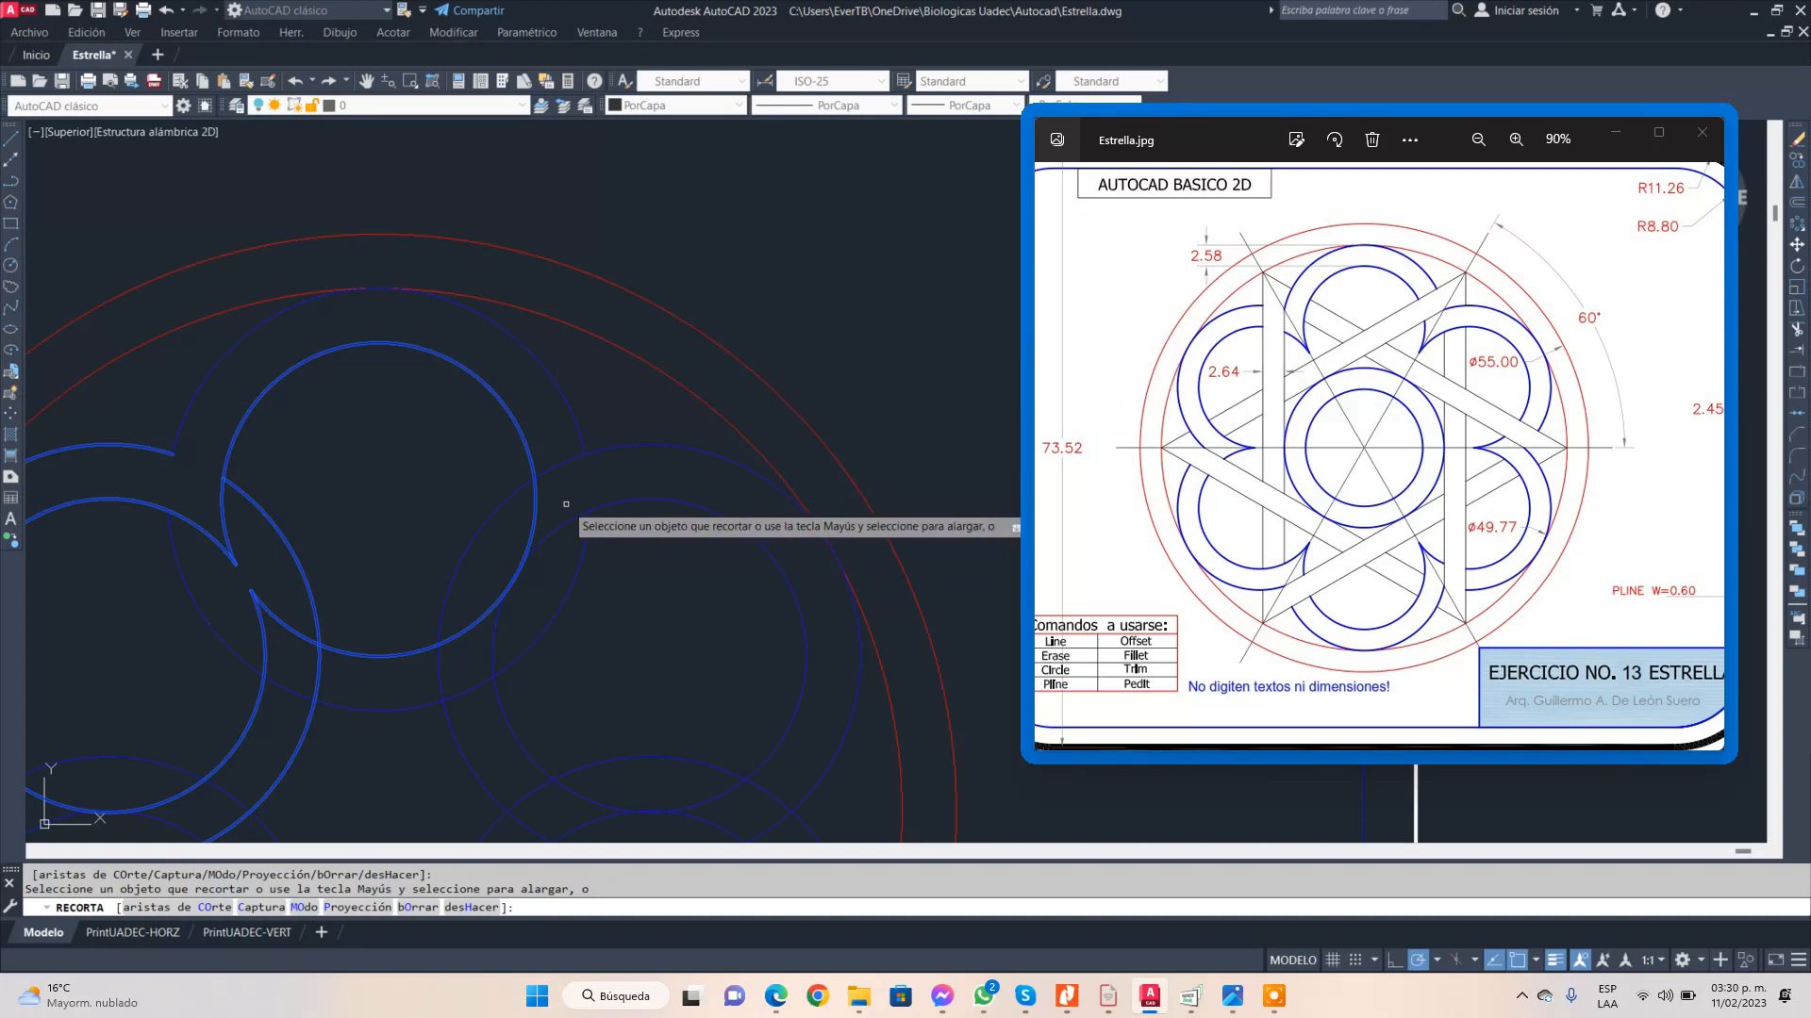
click(557, 467)
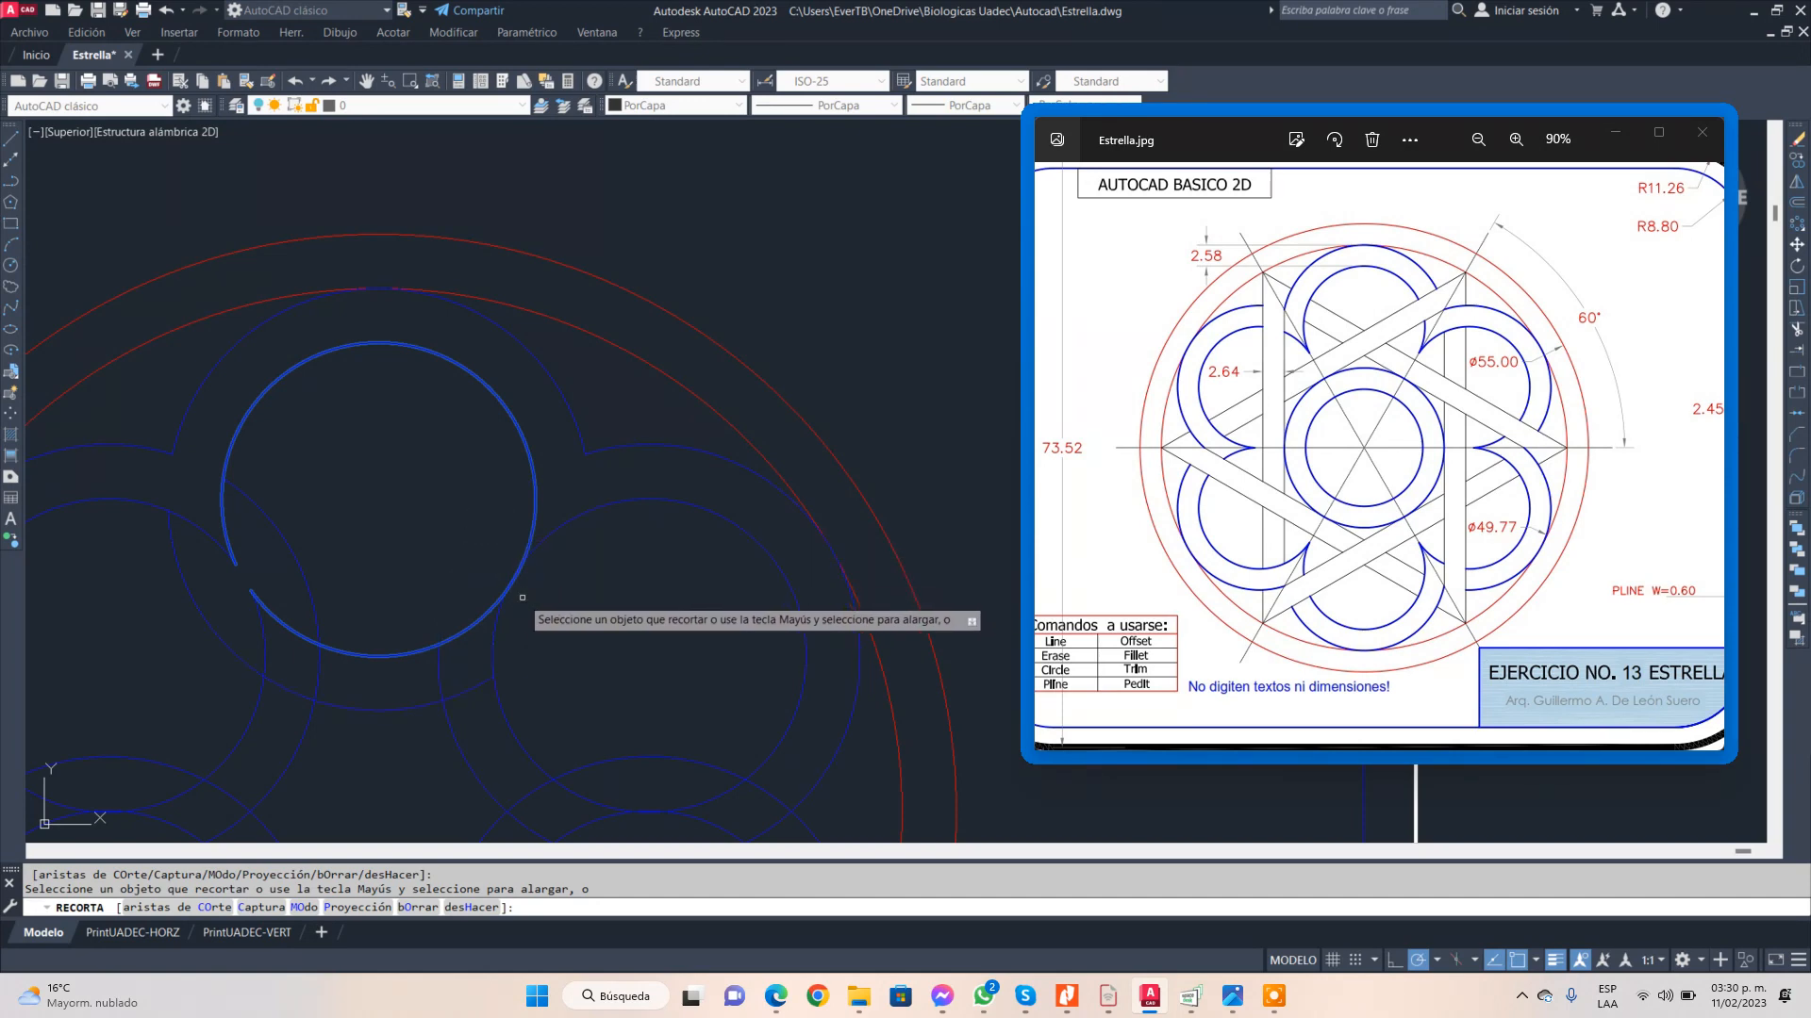
- Trim the inner-circle overlap between the top and upper-right petals and the leftover outer arcs inside the upper petals
scroll(519, 608, up, 5)
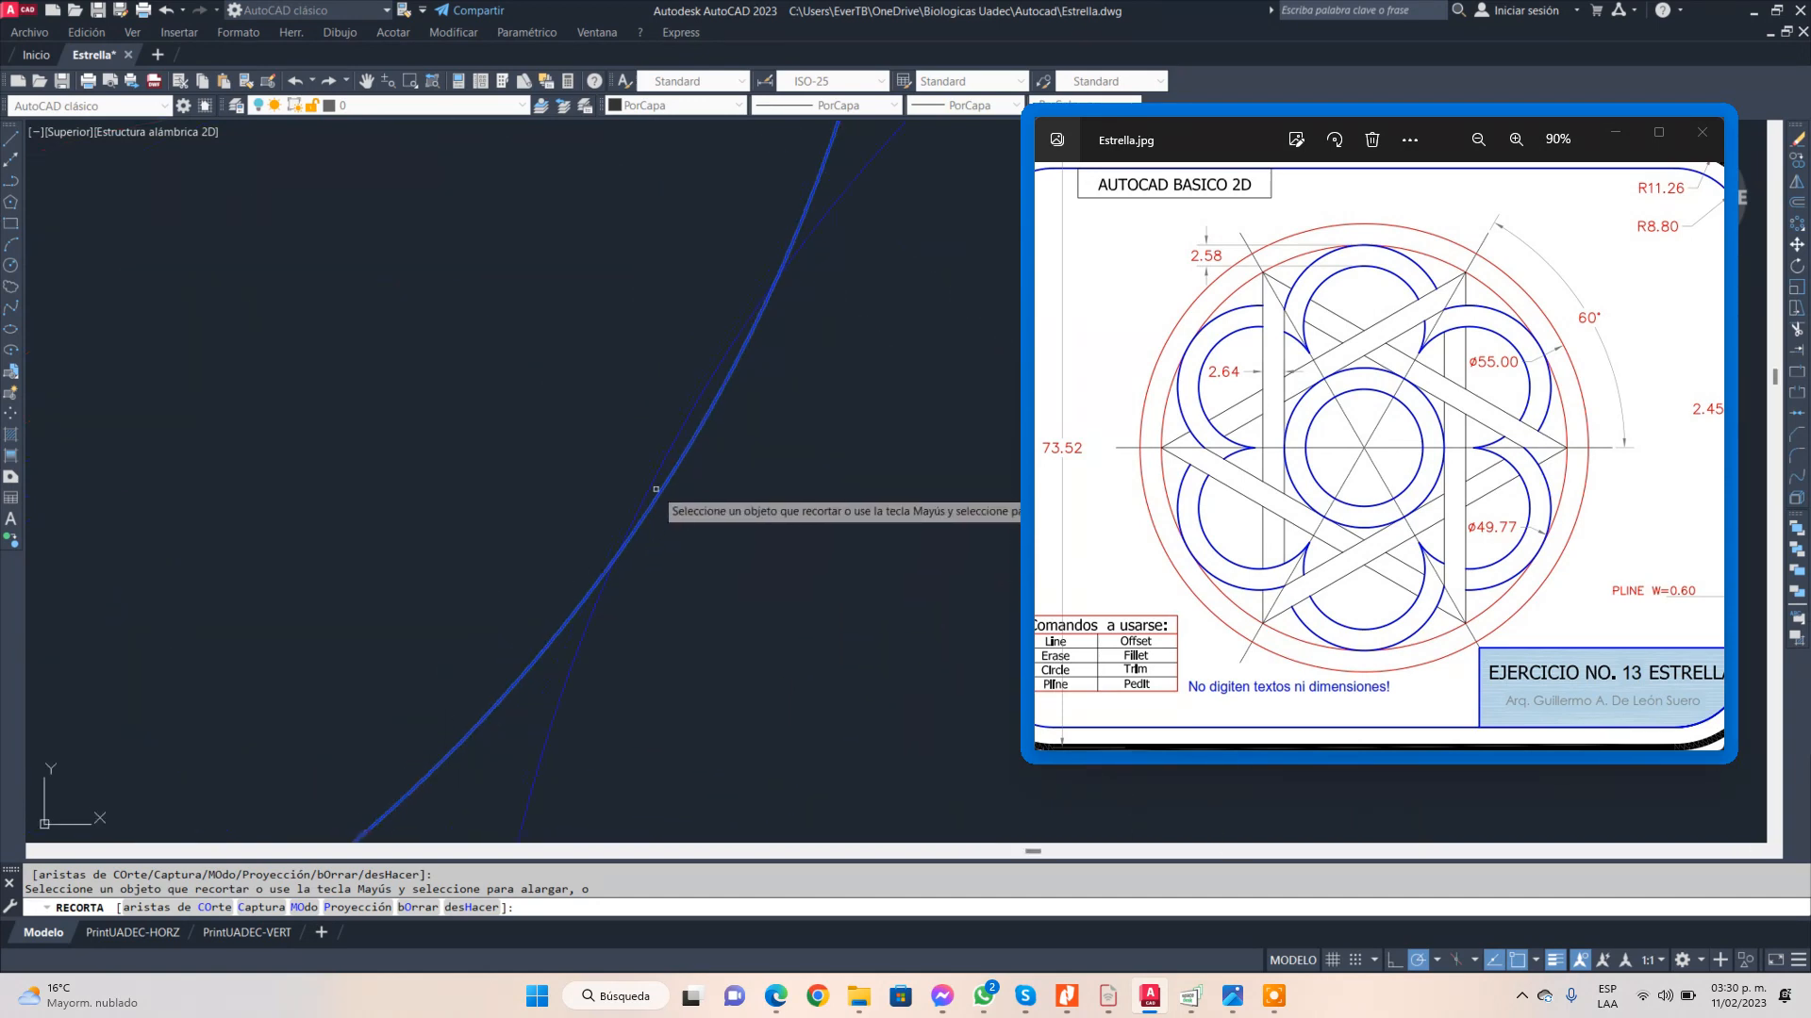
drag(681, 416, 685, 423)
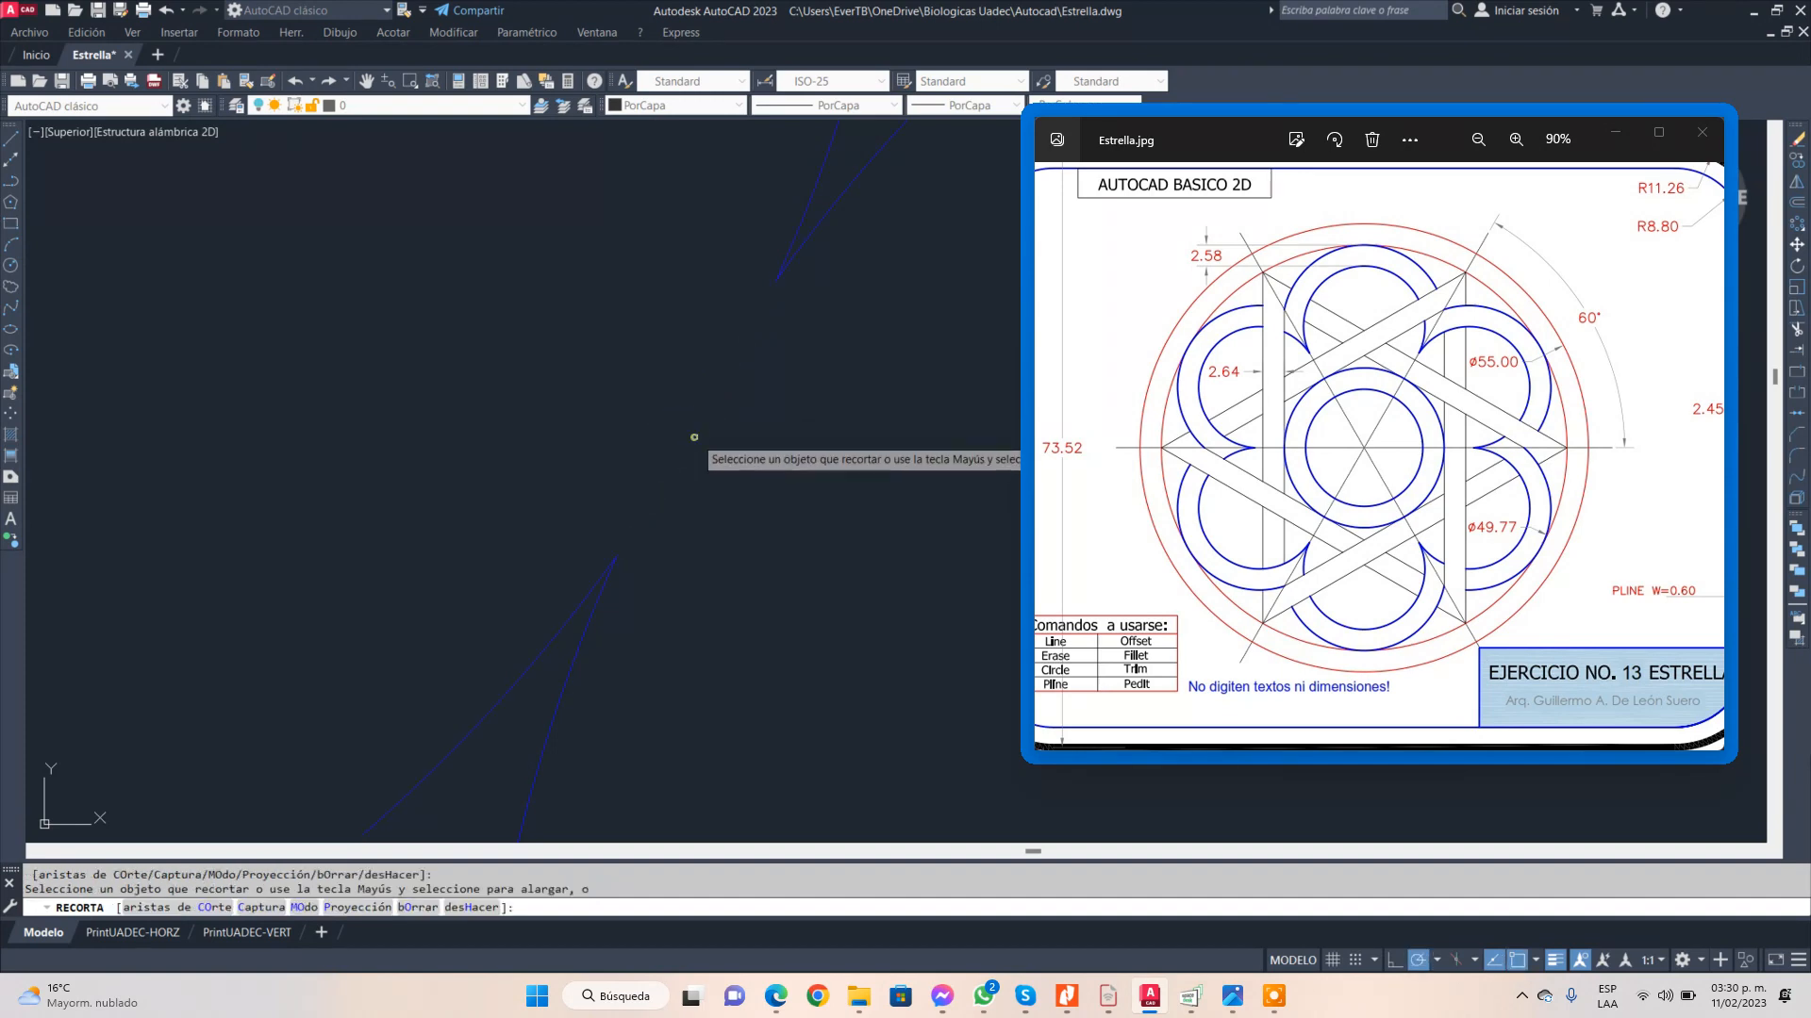
scroll(698, 443, down, 5)
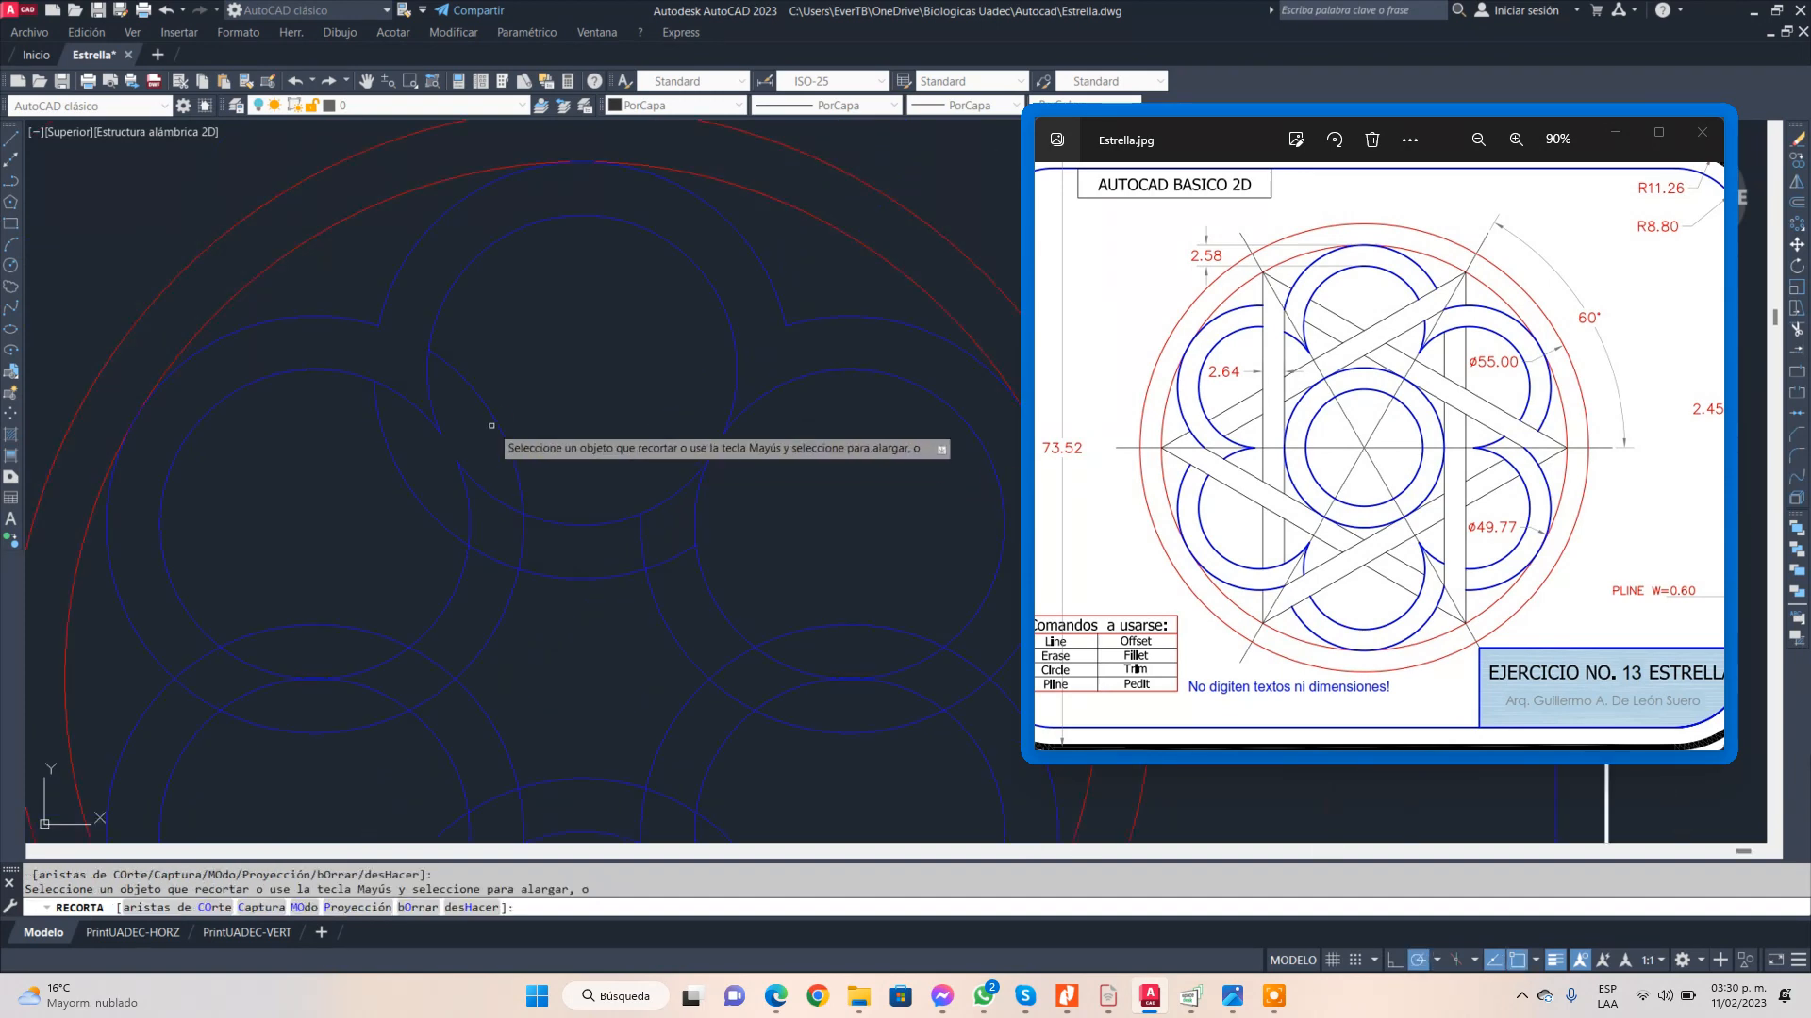
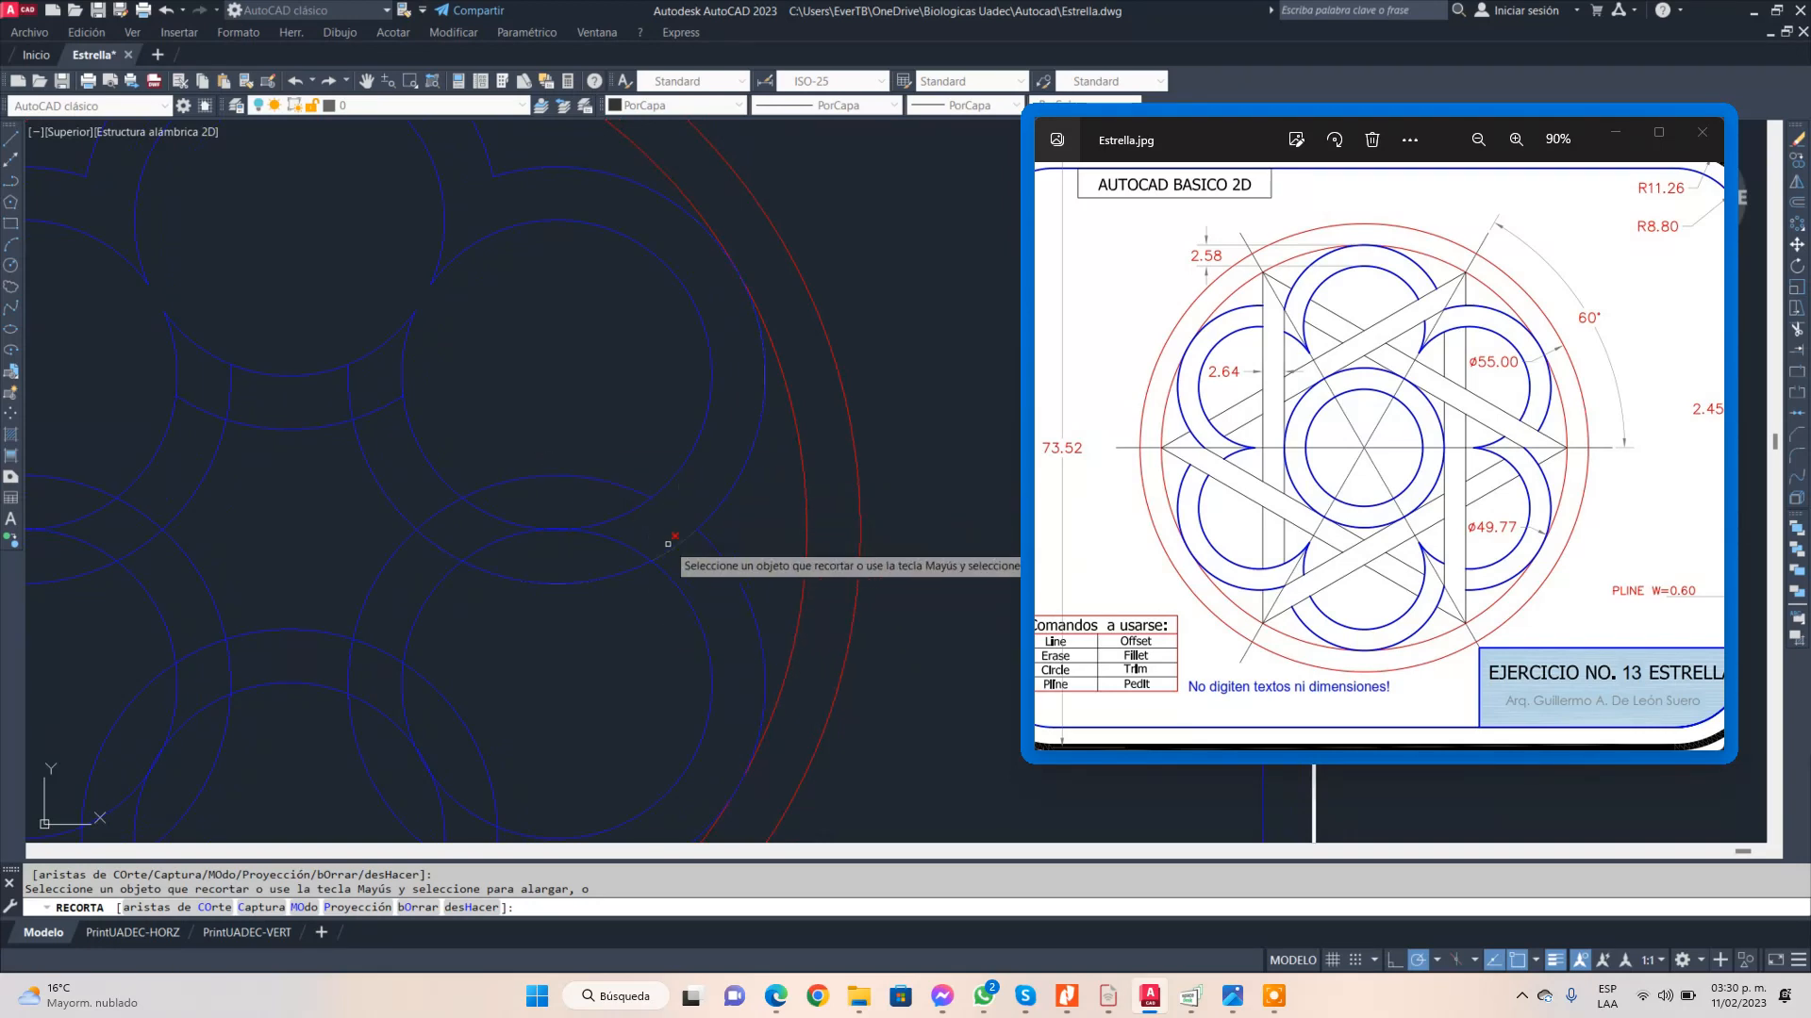
- Trim the overlapping outer and inner circle arcs between the upper-right and lower-right petals, including the leftover arcs inside them
click(675, 544)
scroll(671, 591, up, 8)
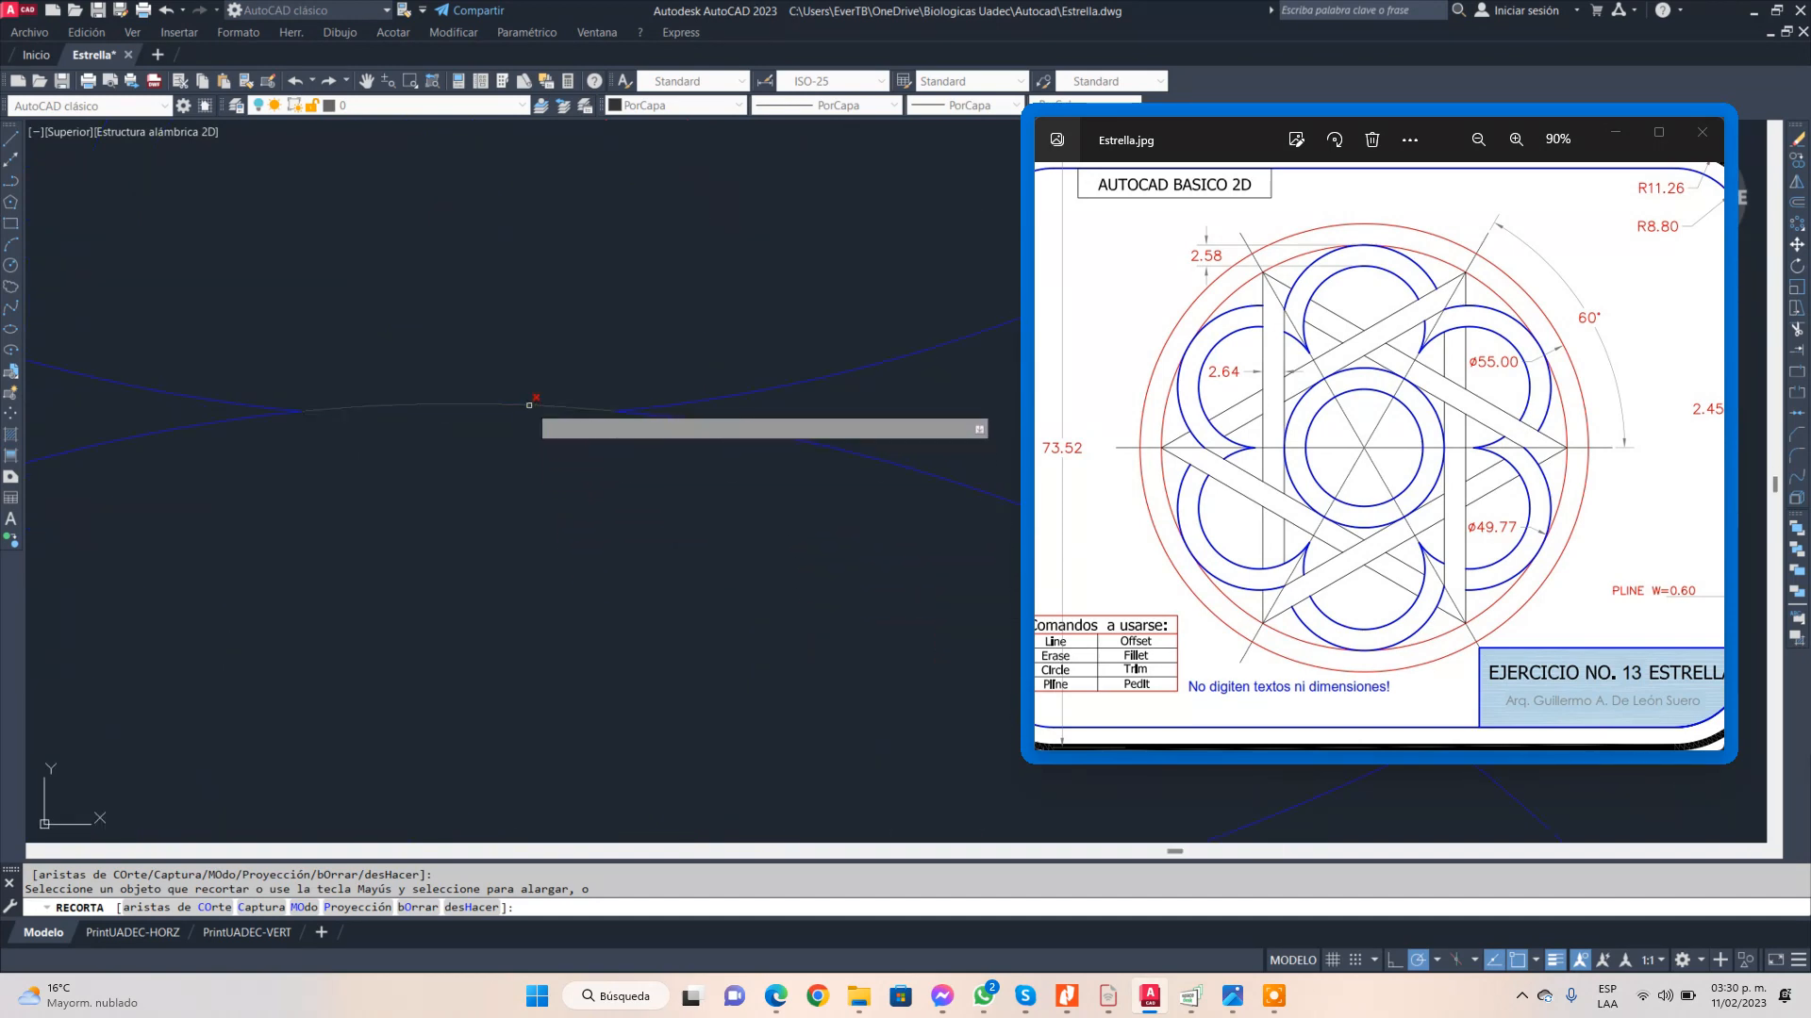
scroll(556, 437, down, 7)
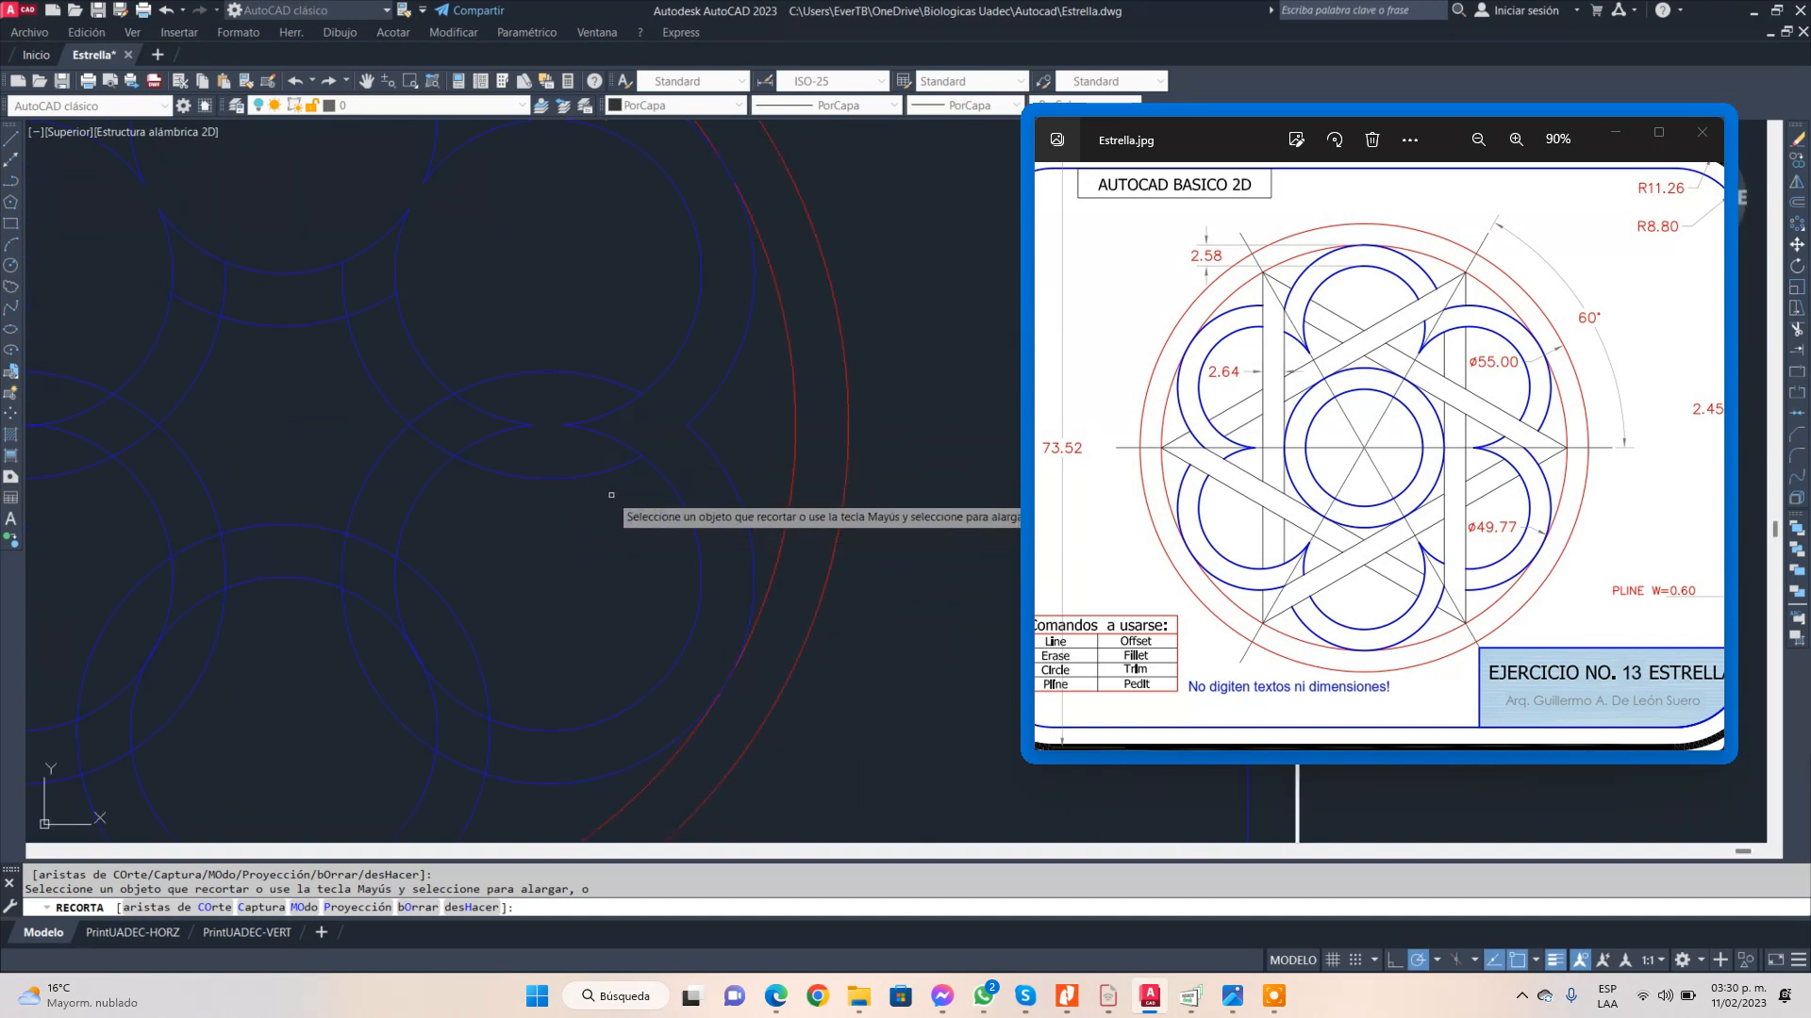
click(608, 472)
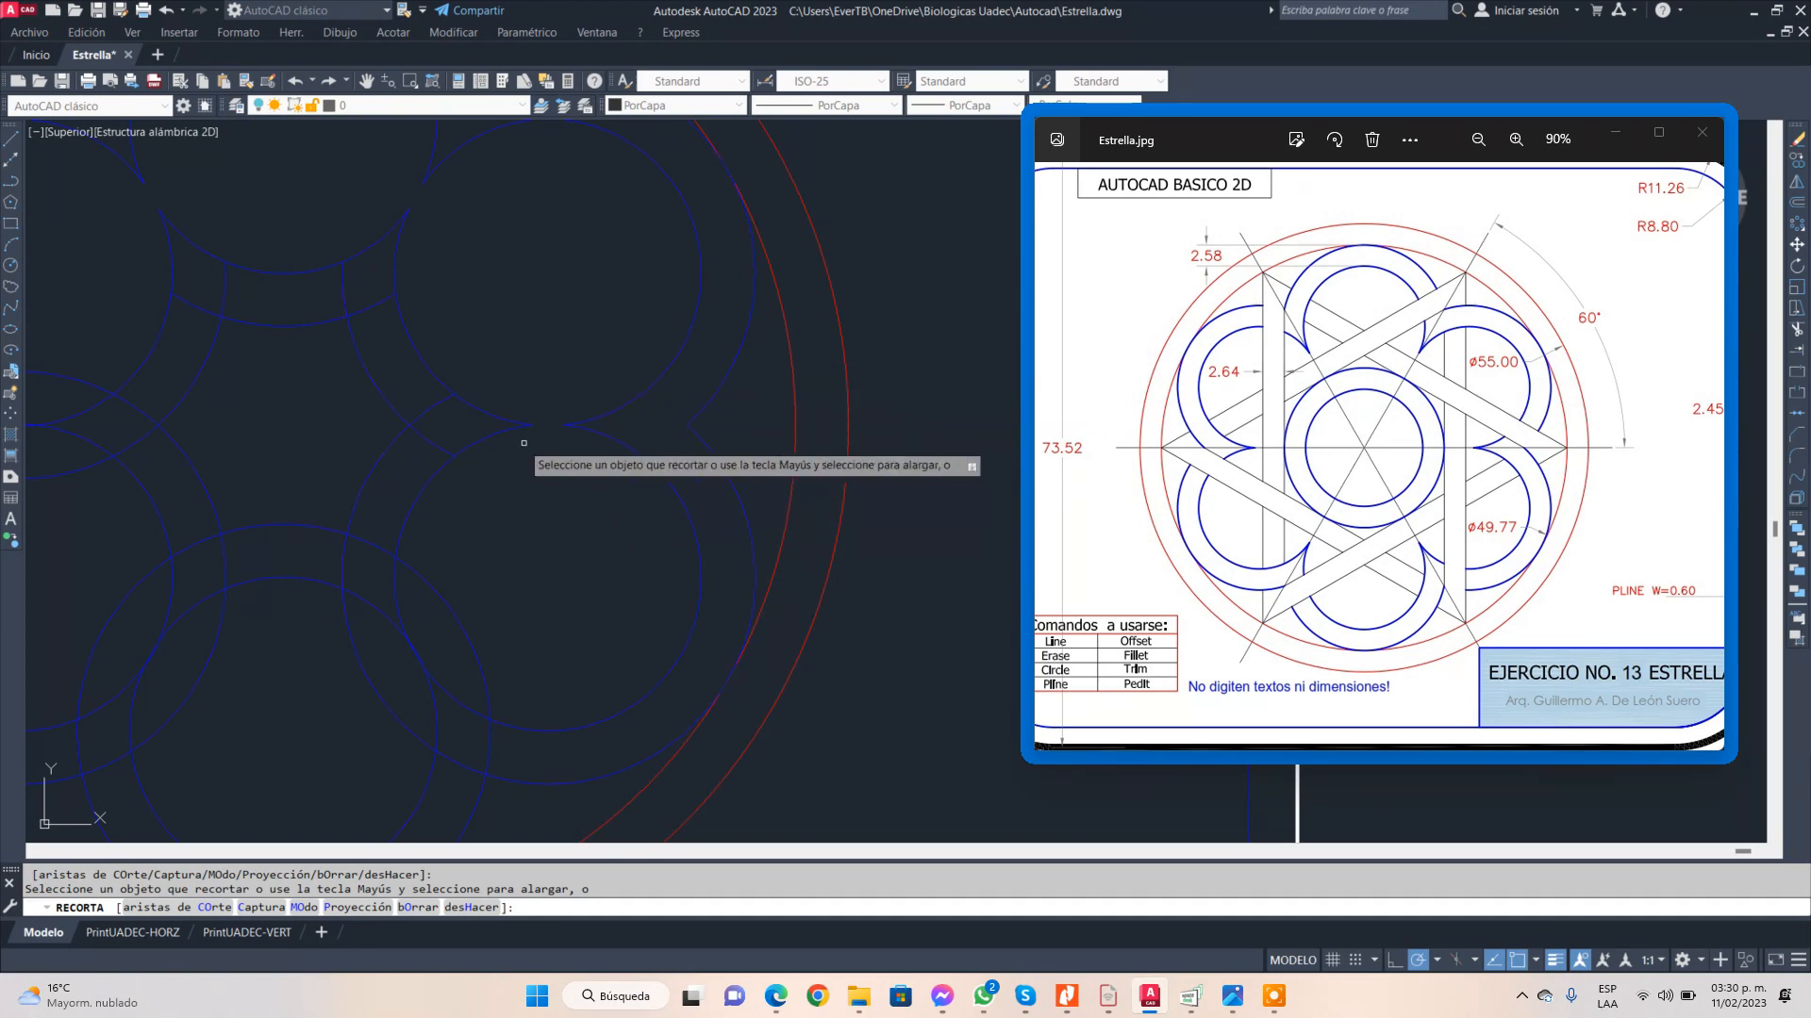
- Trim the overlapping outer arcs and the small inner-circle overlap between the upper-left and lower-left petals
scroll(530, 422, down, 3)
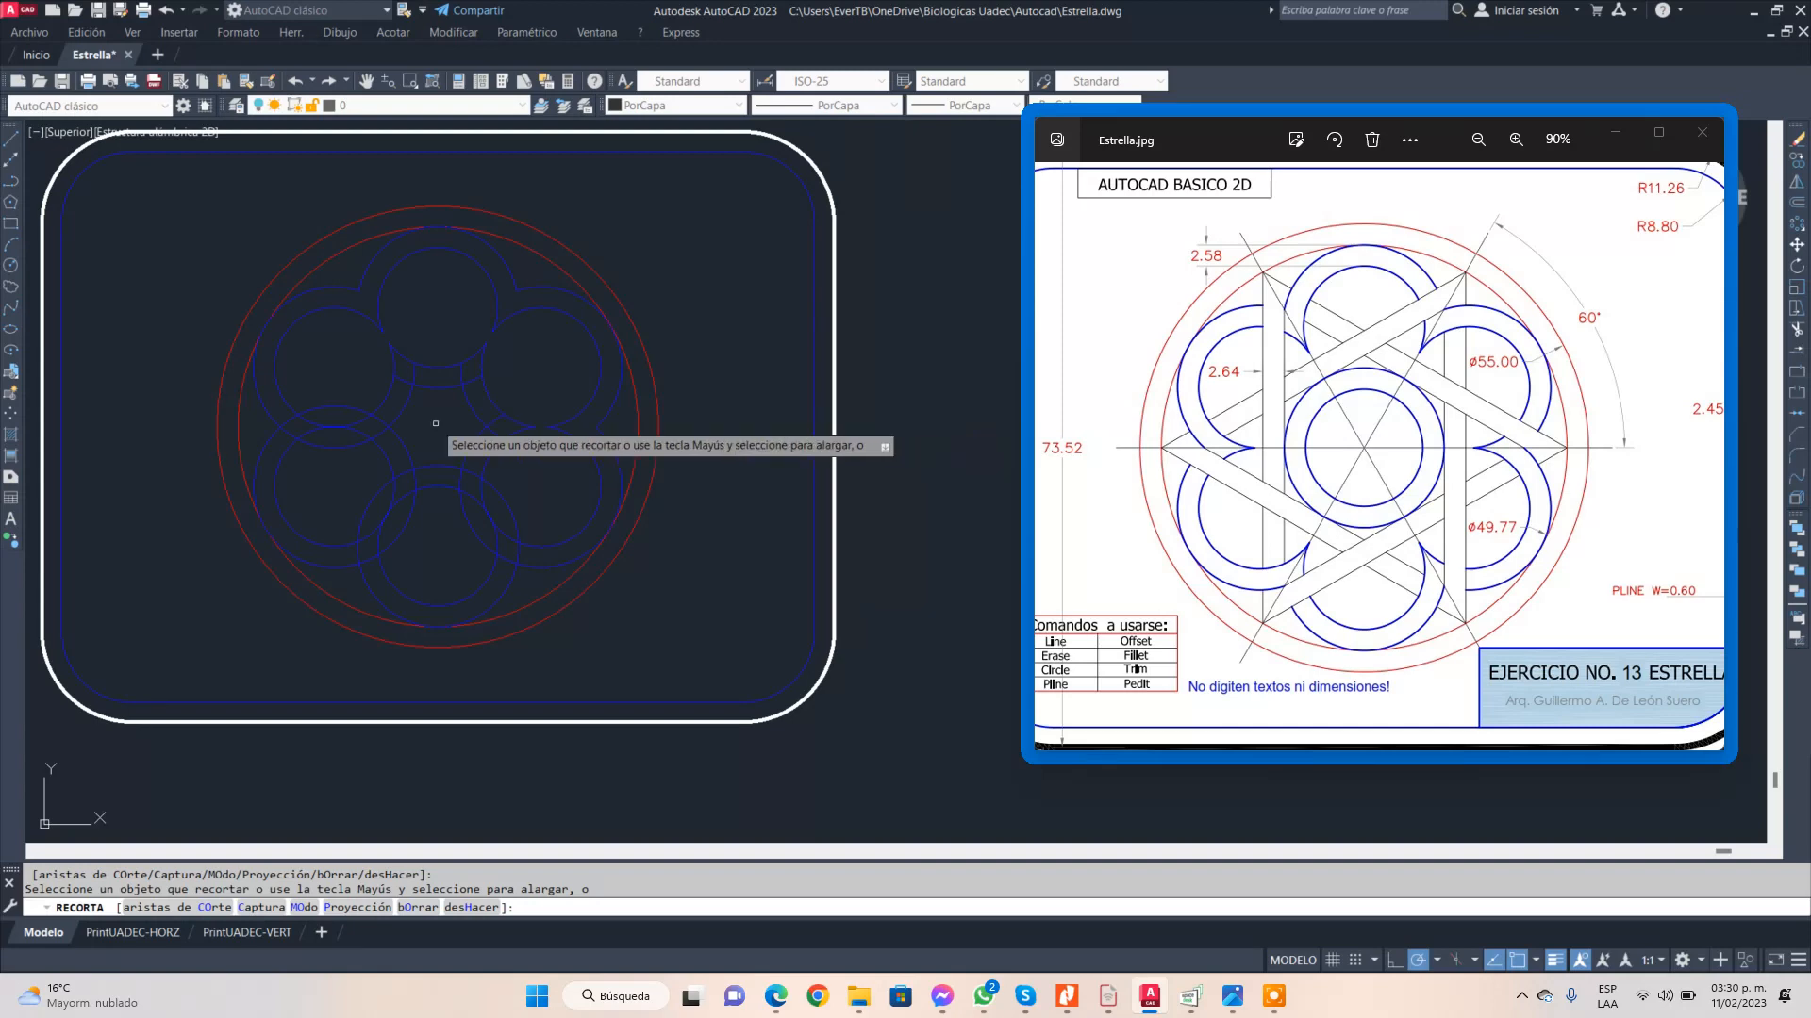
scroll(311, 441, up, 1)
scroll(288, 449, up, 3)
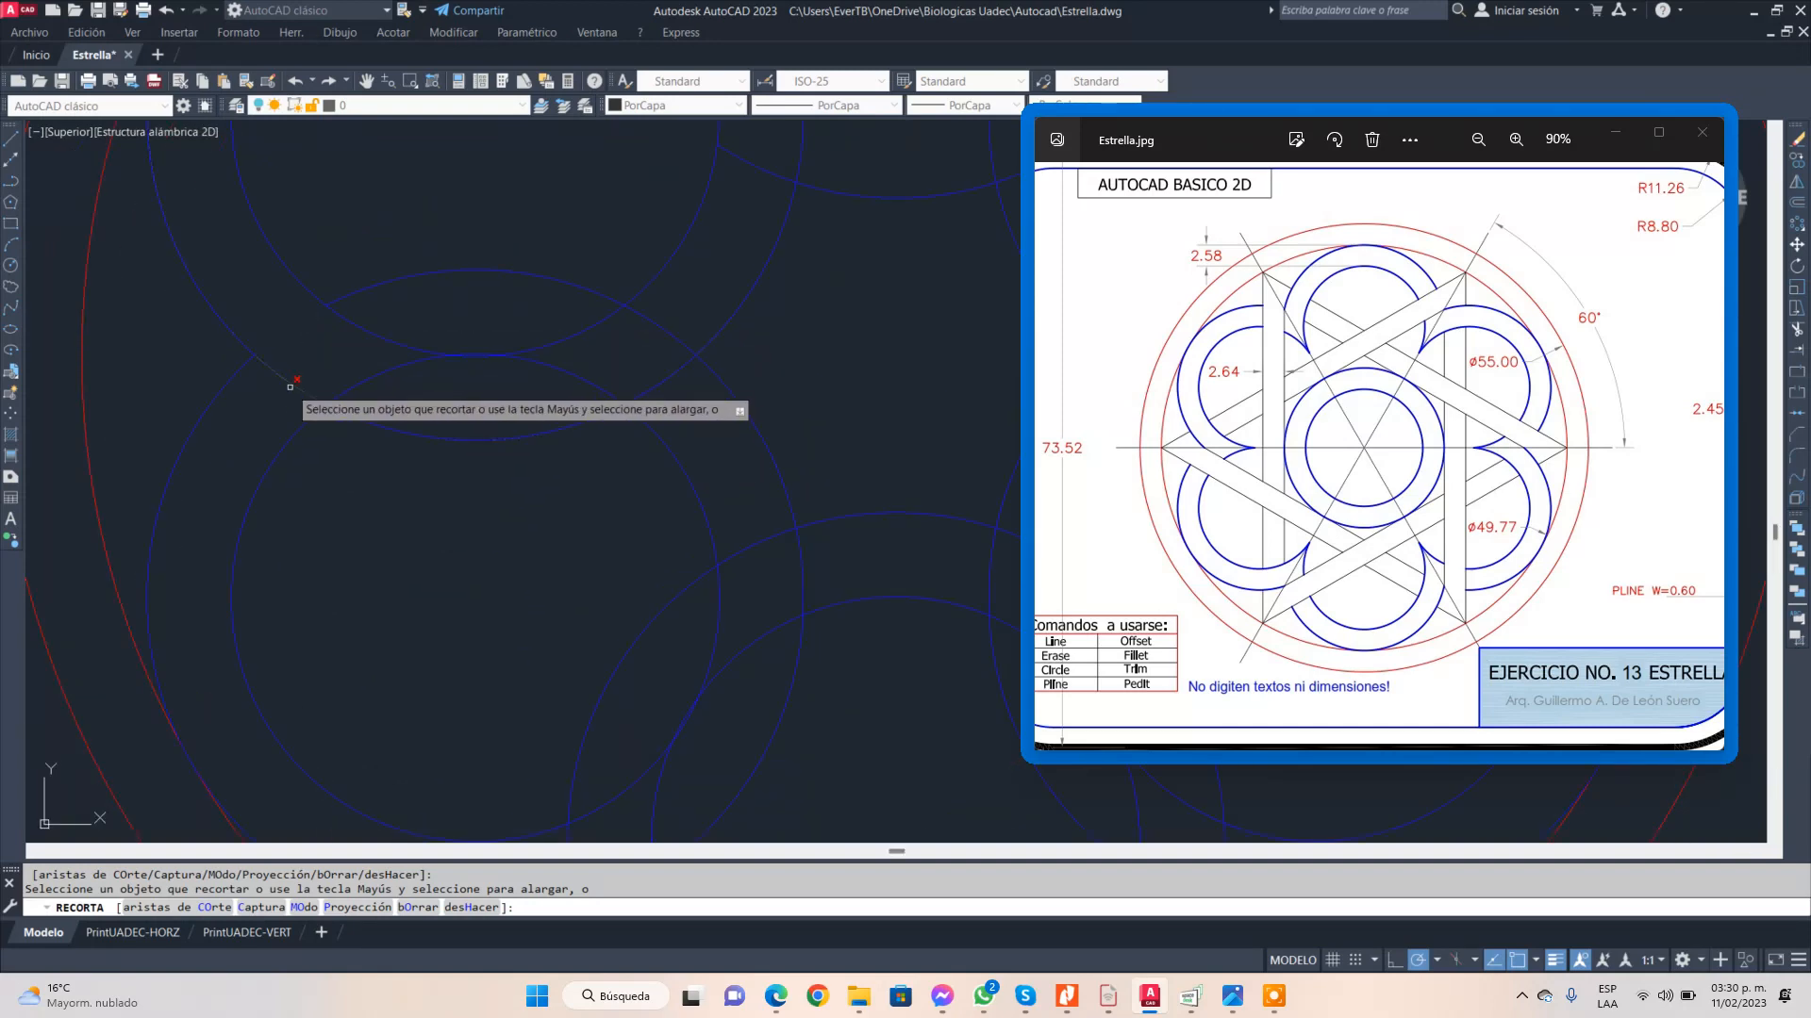
scroll(451, 369, up, 4)
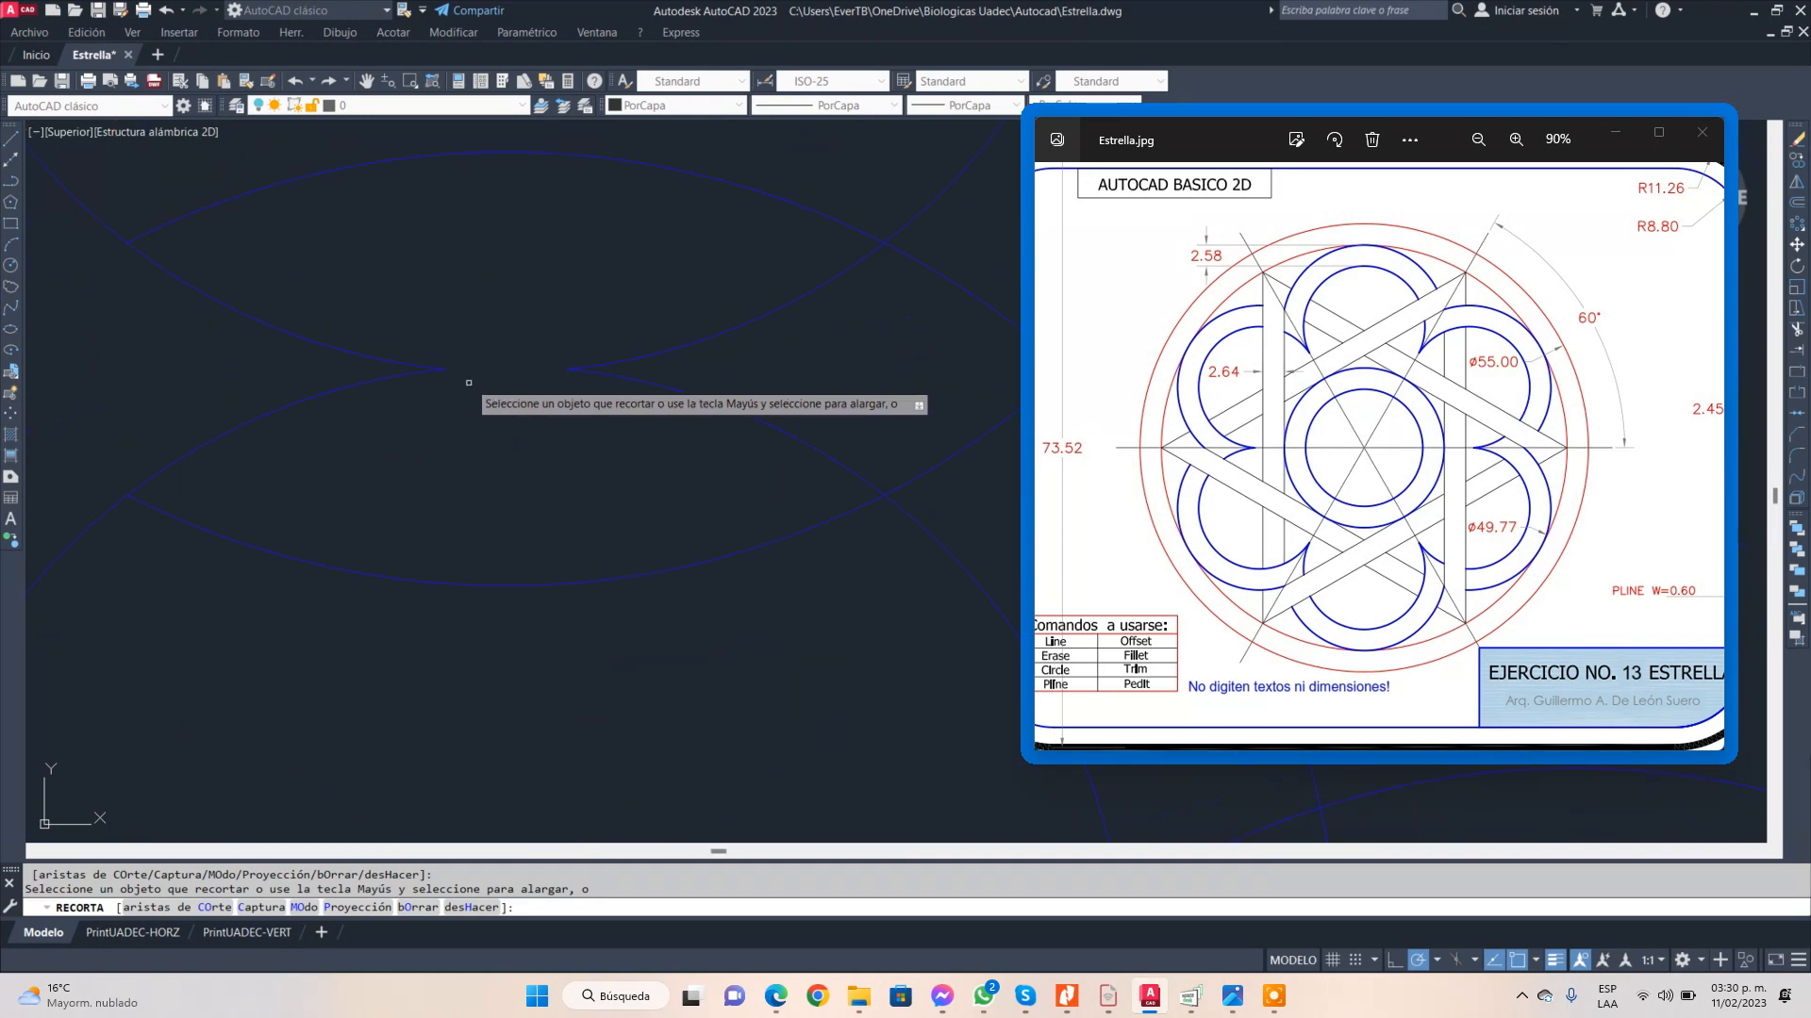
scroll(561, 423, down, 5)
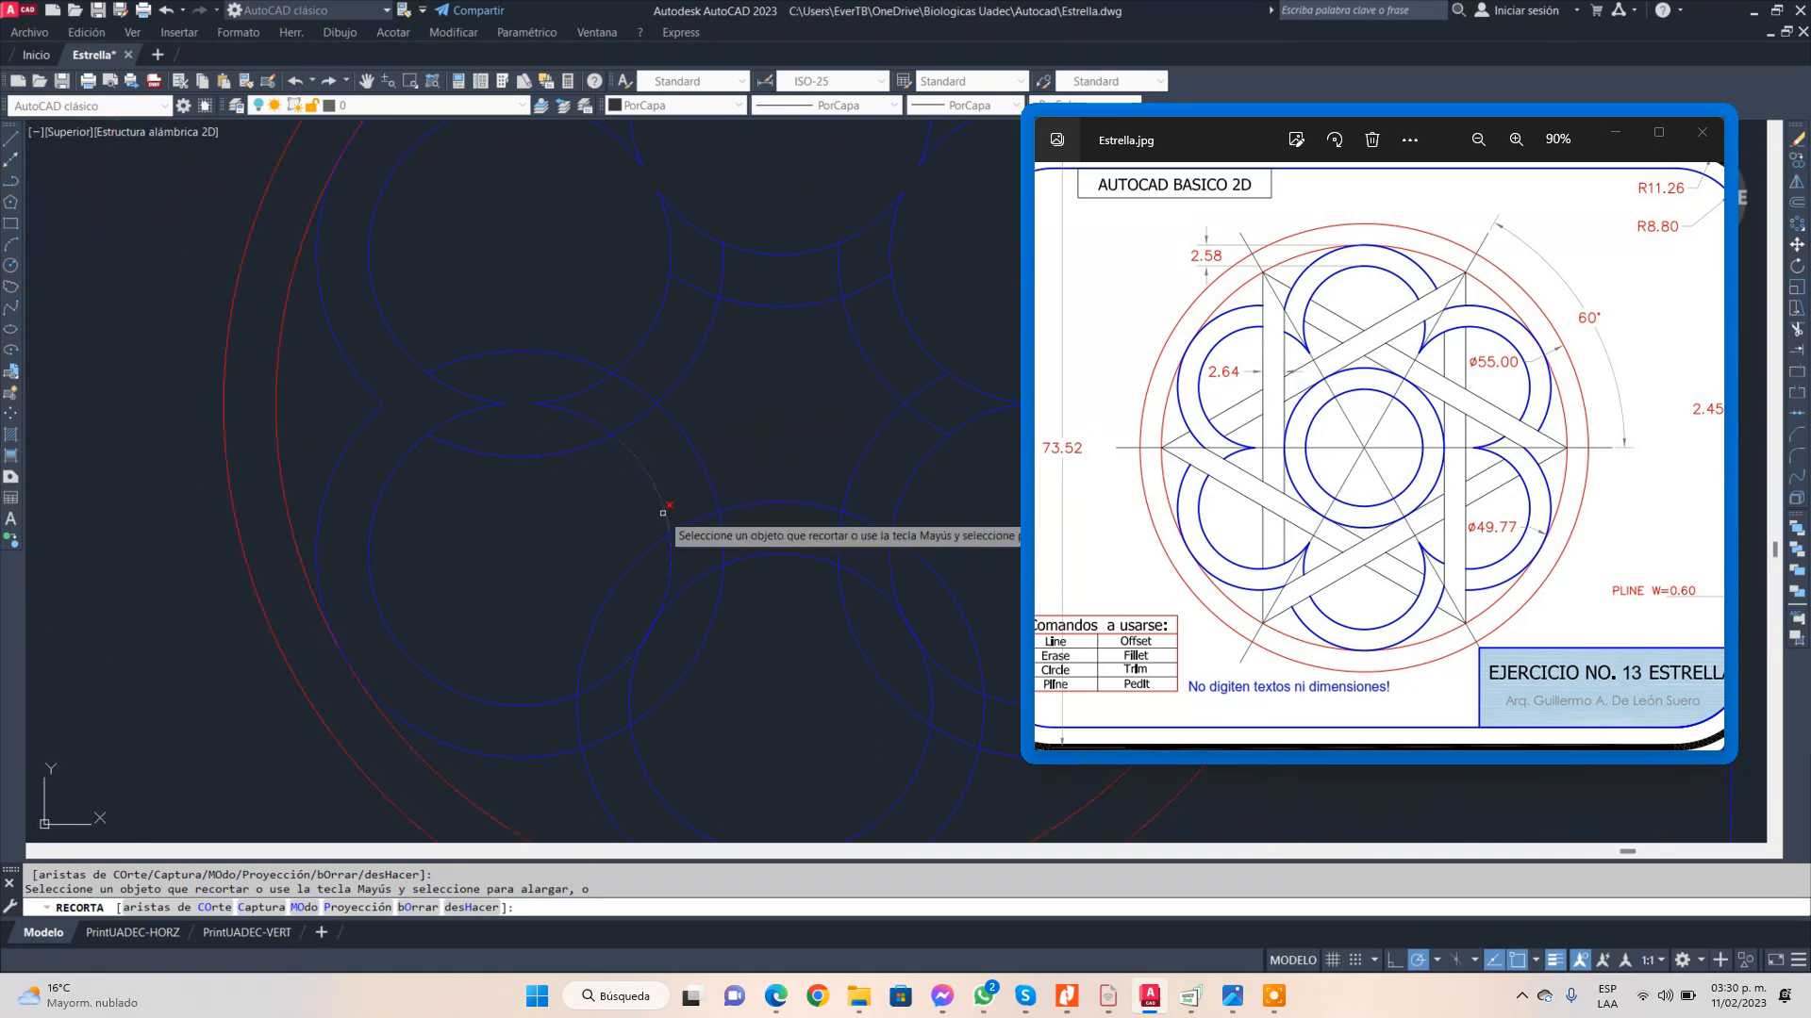
- Trim the overlapping outer-circle arcs and the small inner-circle overlap between the lower-left and bottom petals
scroll(492, 701, up, 3)
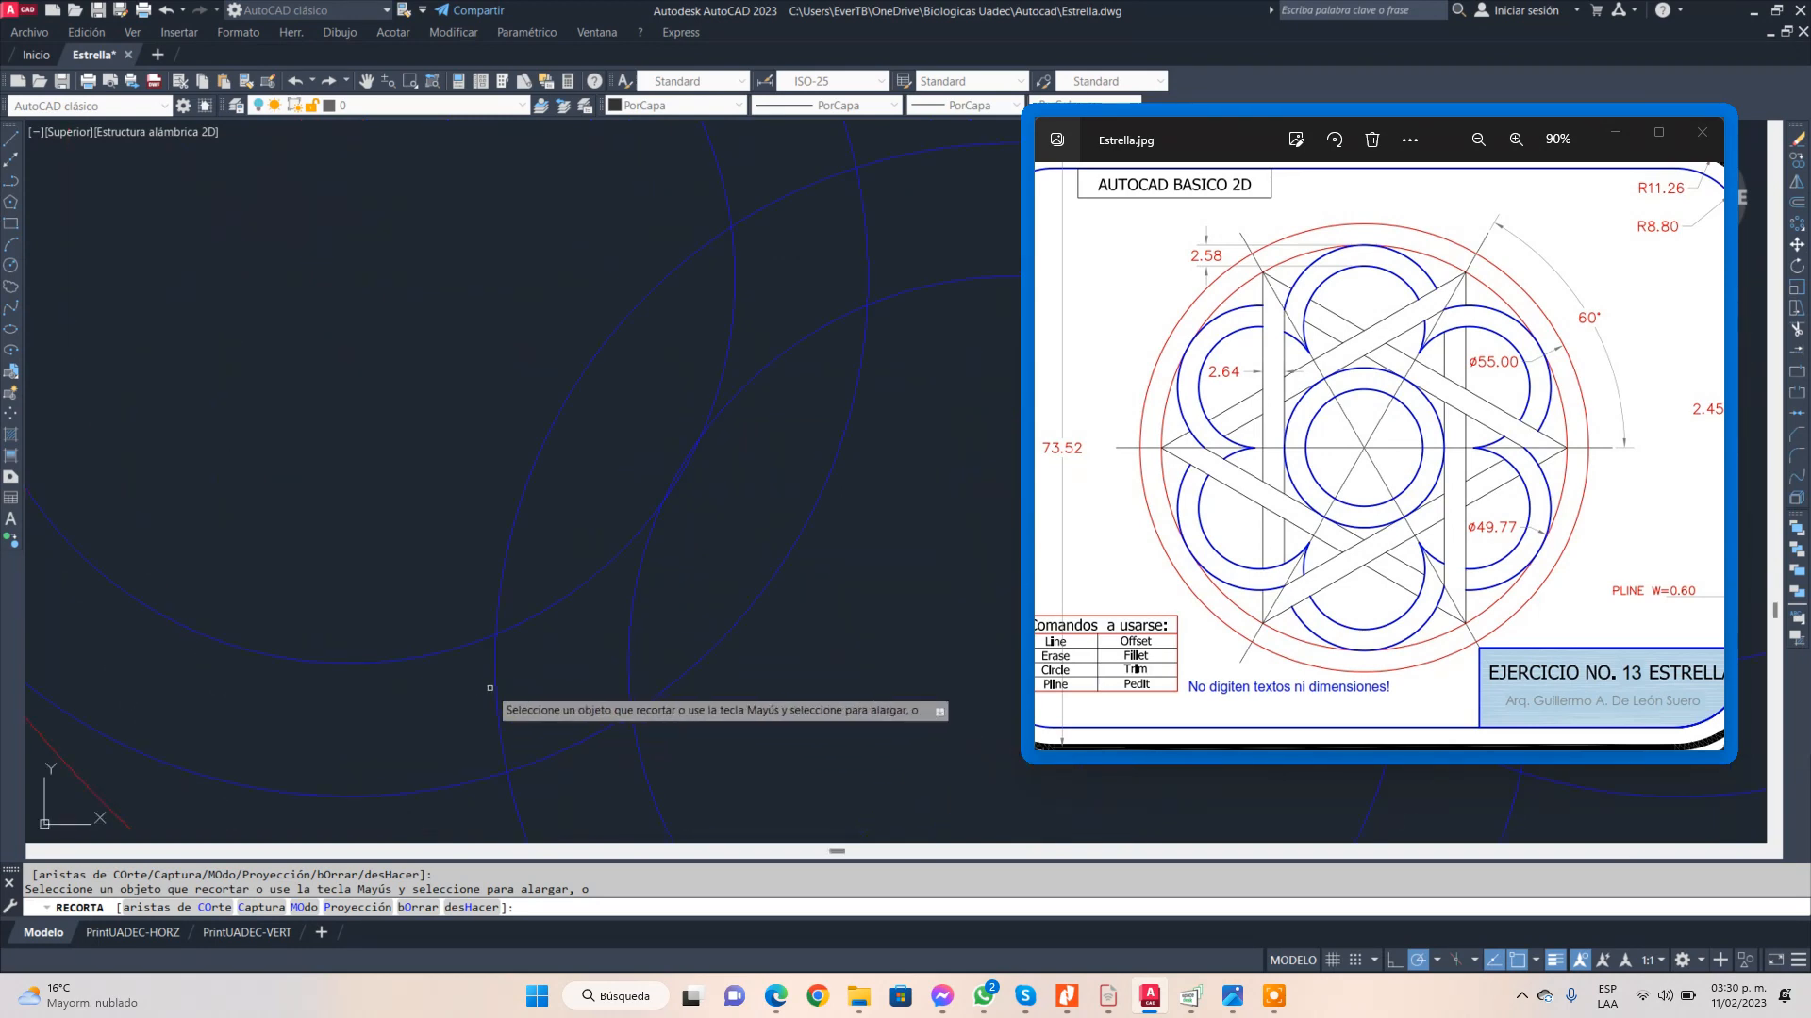
click(492, 690)
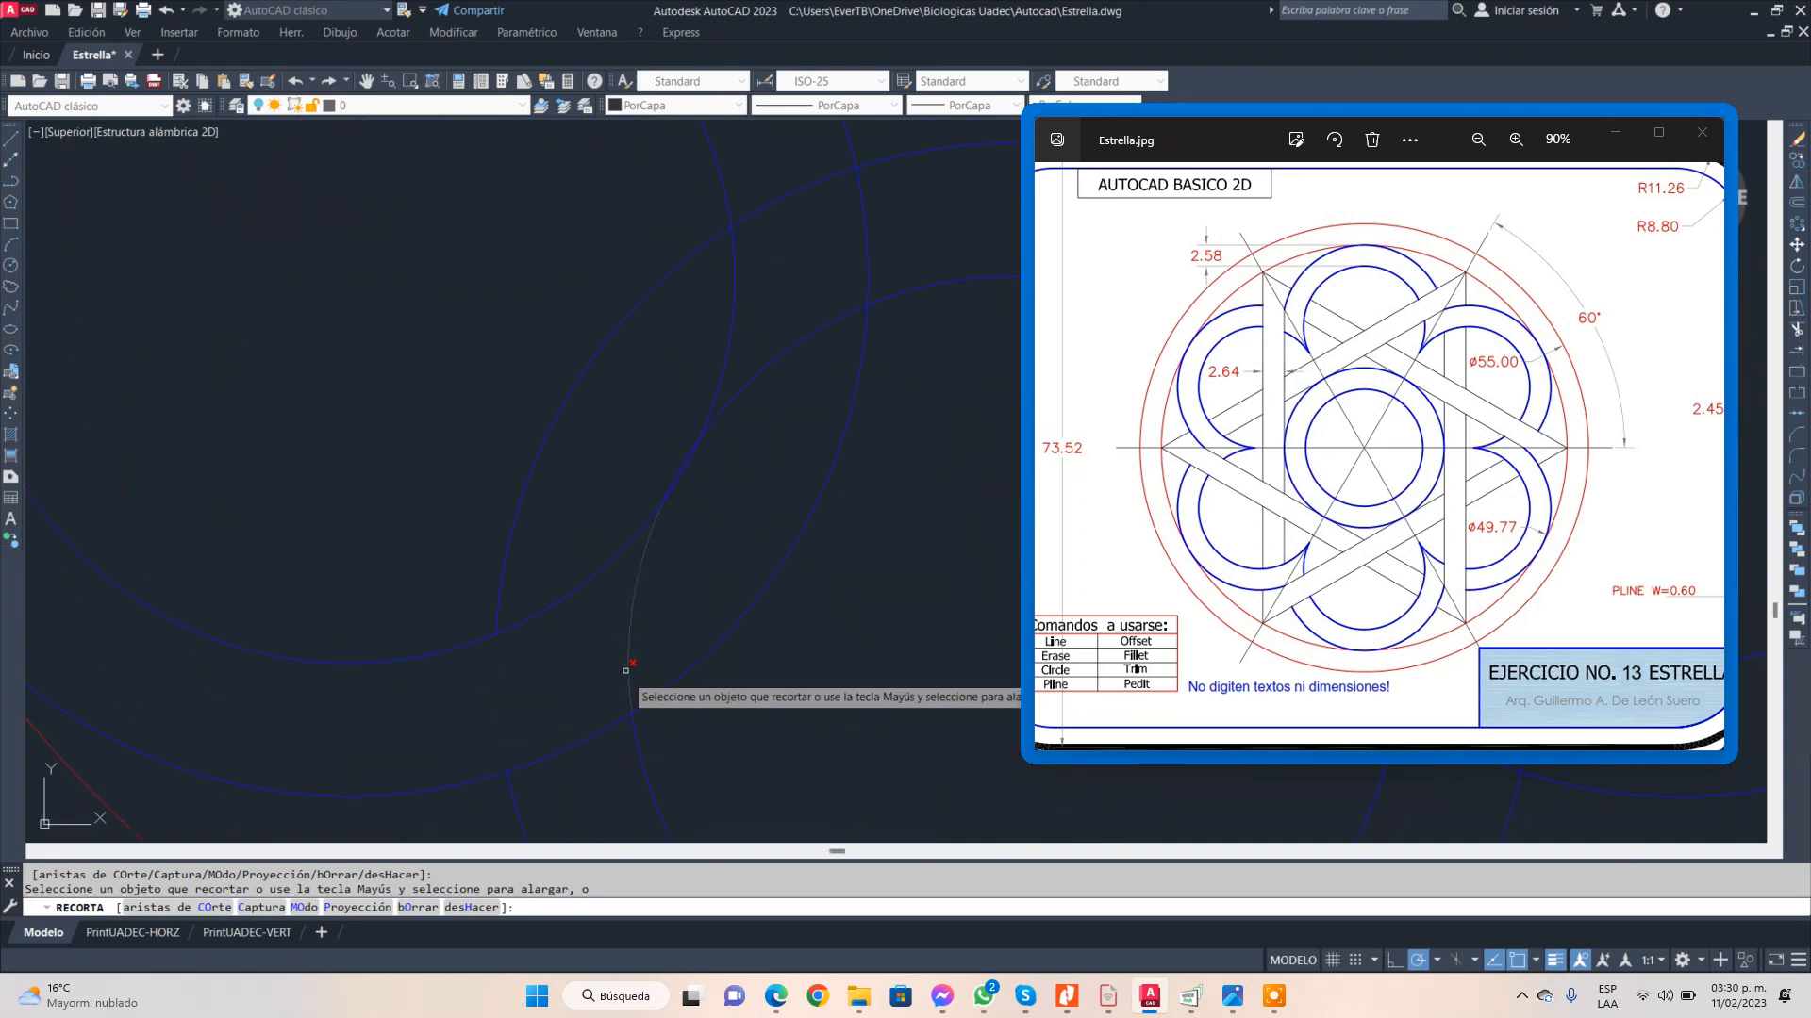
scroll(671, 471, up, 3)
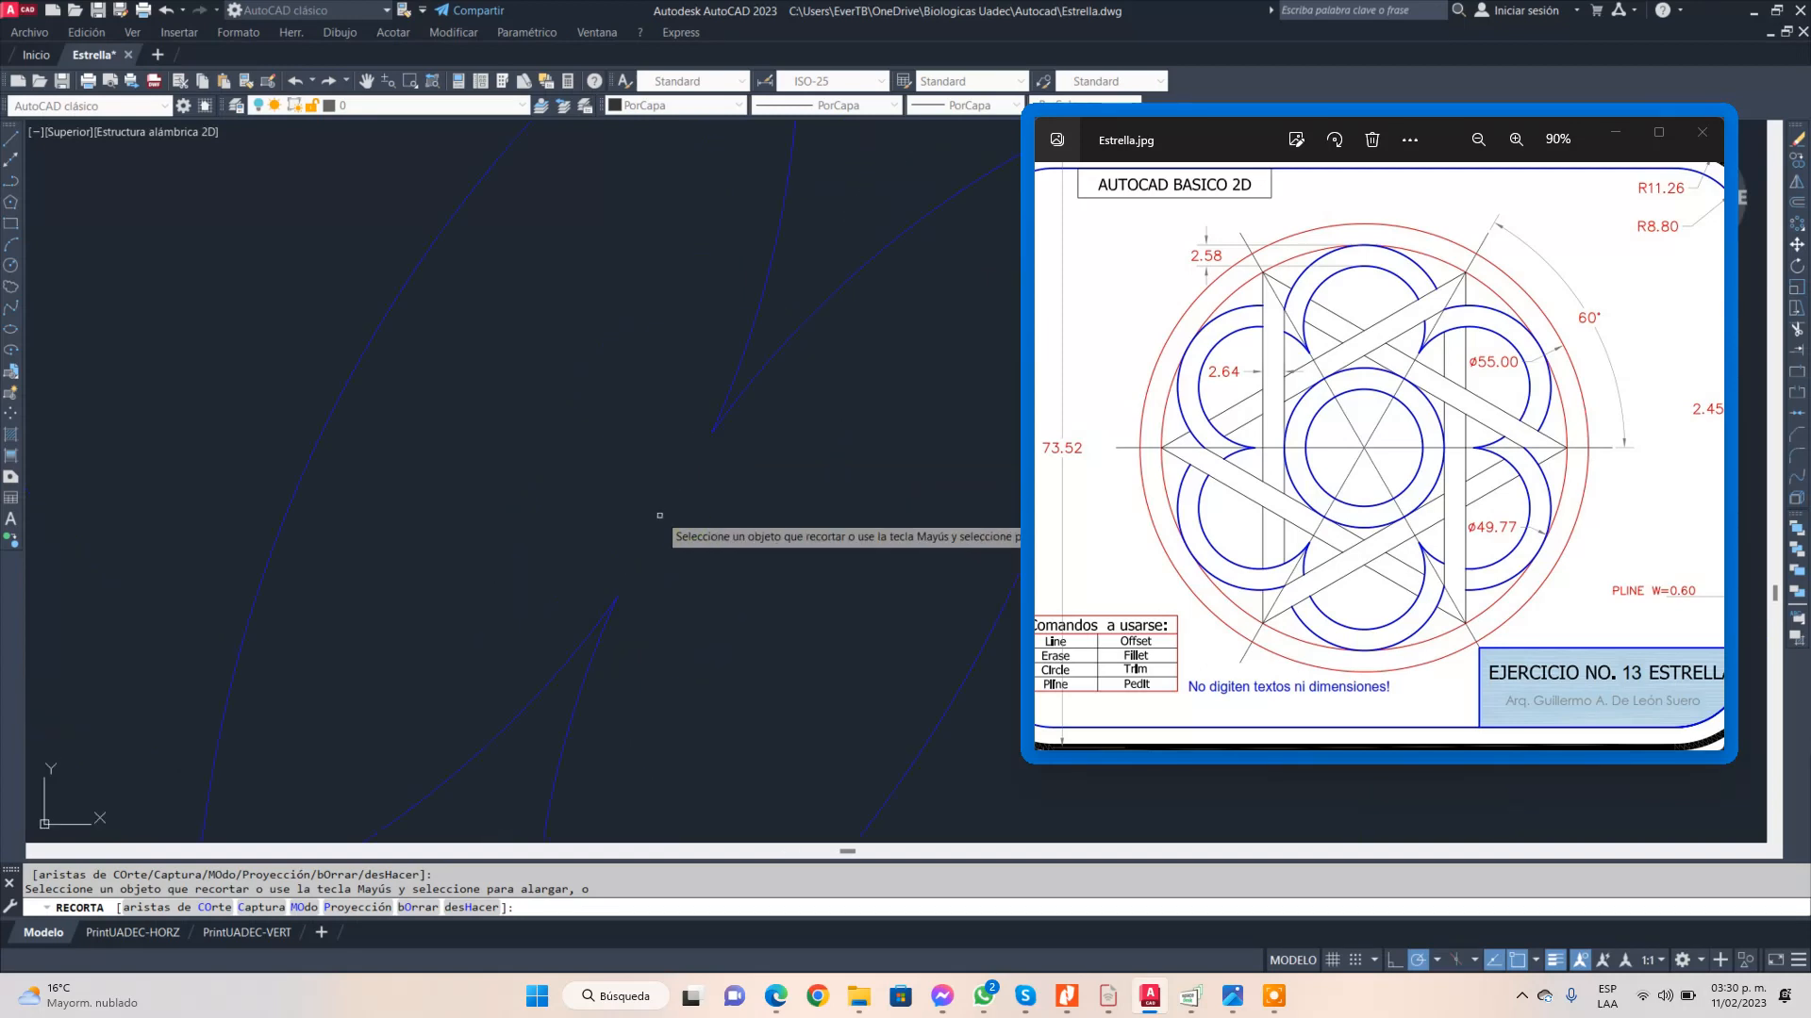
scroll(772, 551, down, 5)
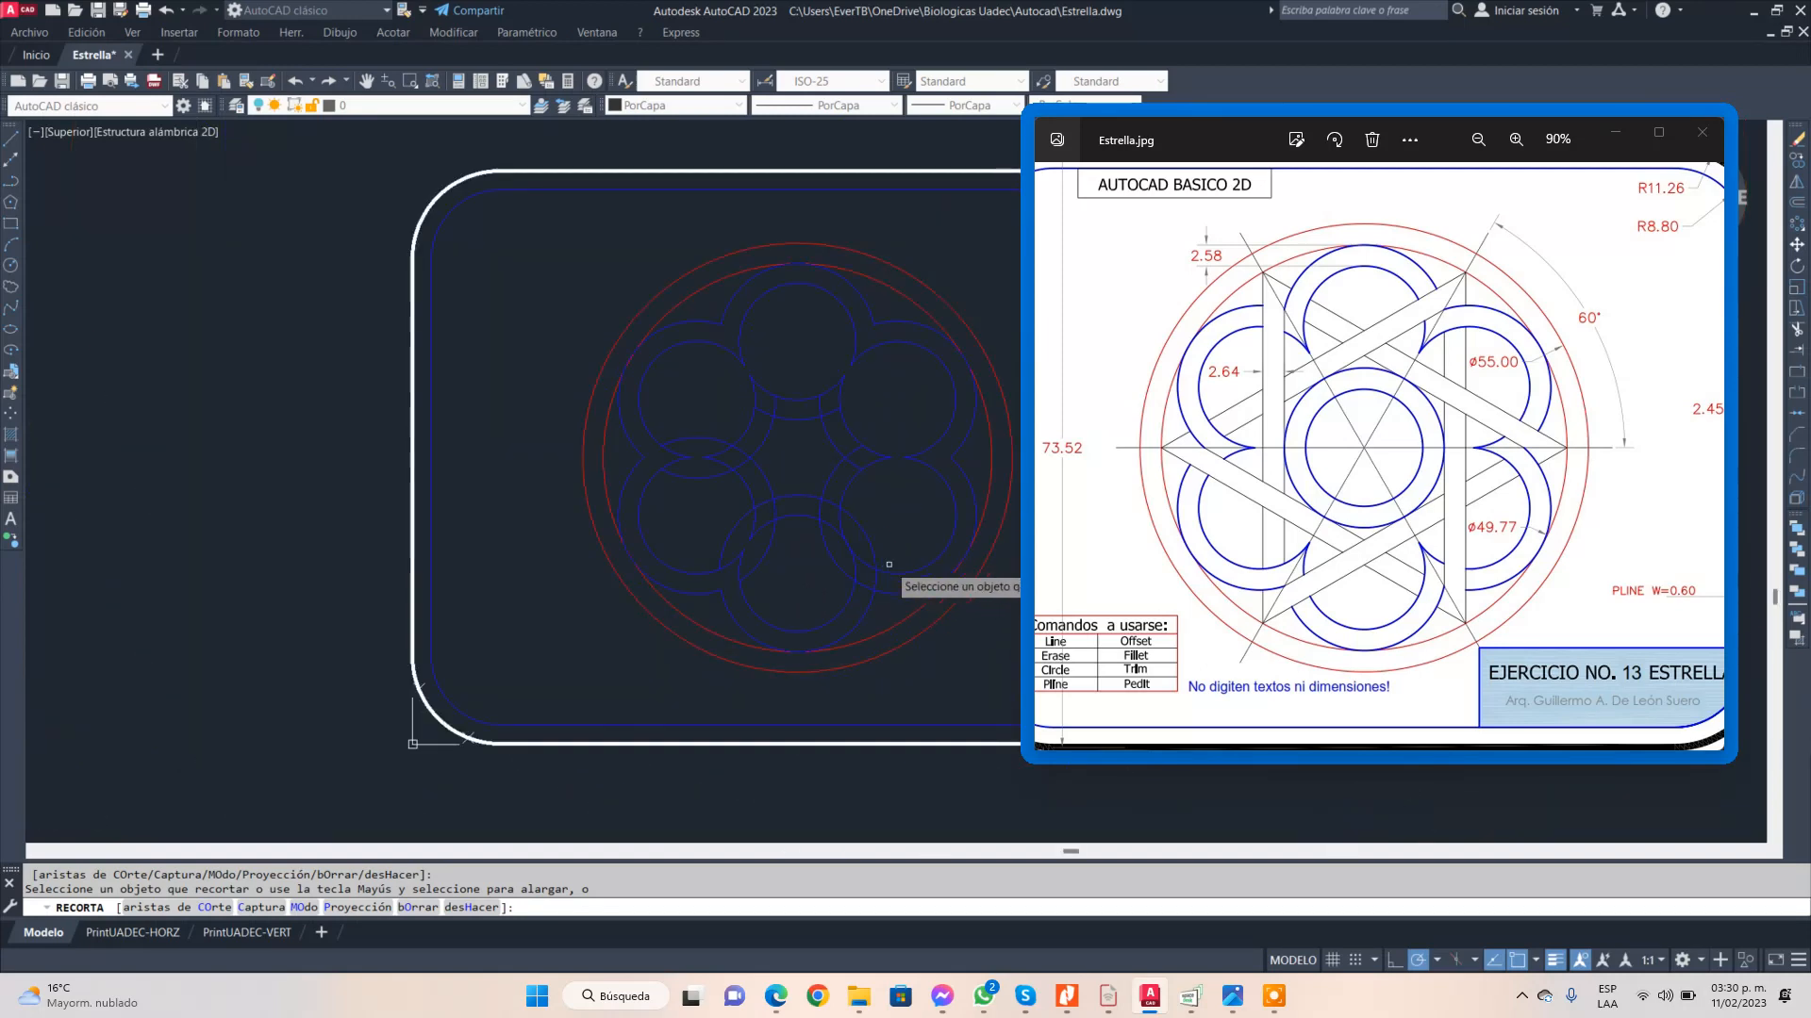
- Trim the overlapping outer-circle arcs and the narrow inner-circle overlap between the bottom and lower-right petals, and finish trimming
scroll(886, 566, up, 5)
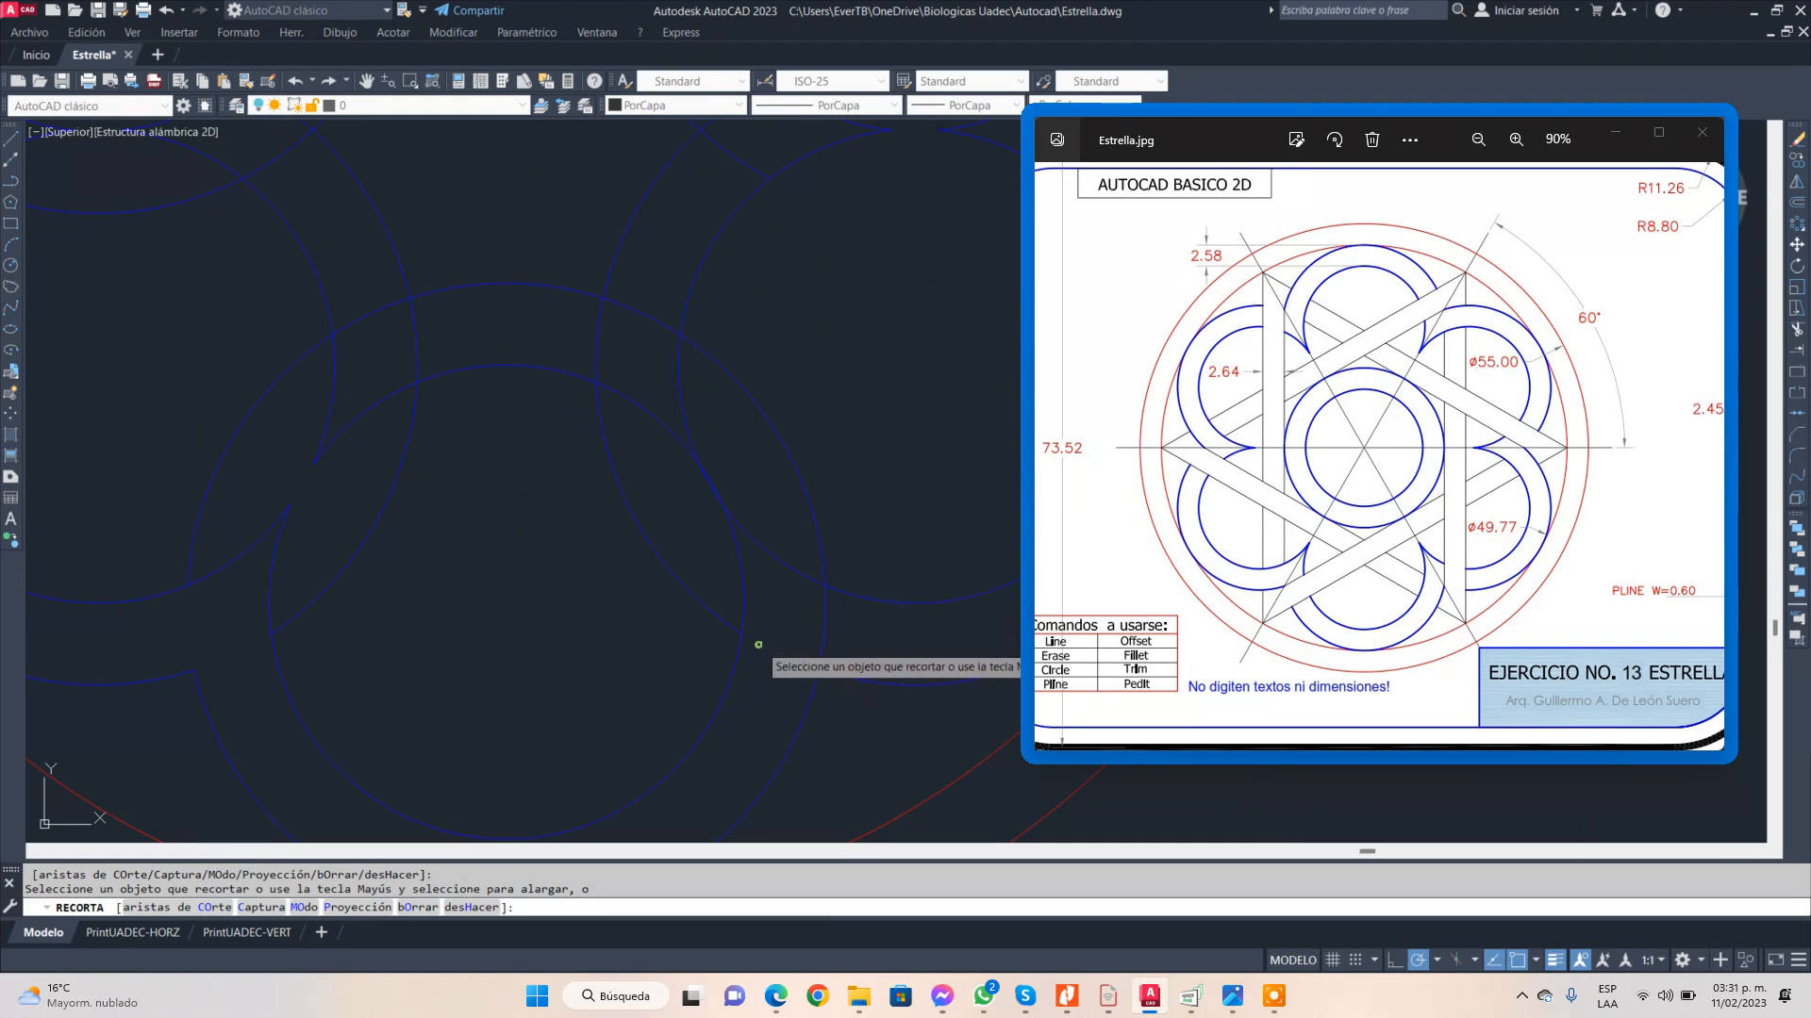
click(798, 580)
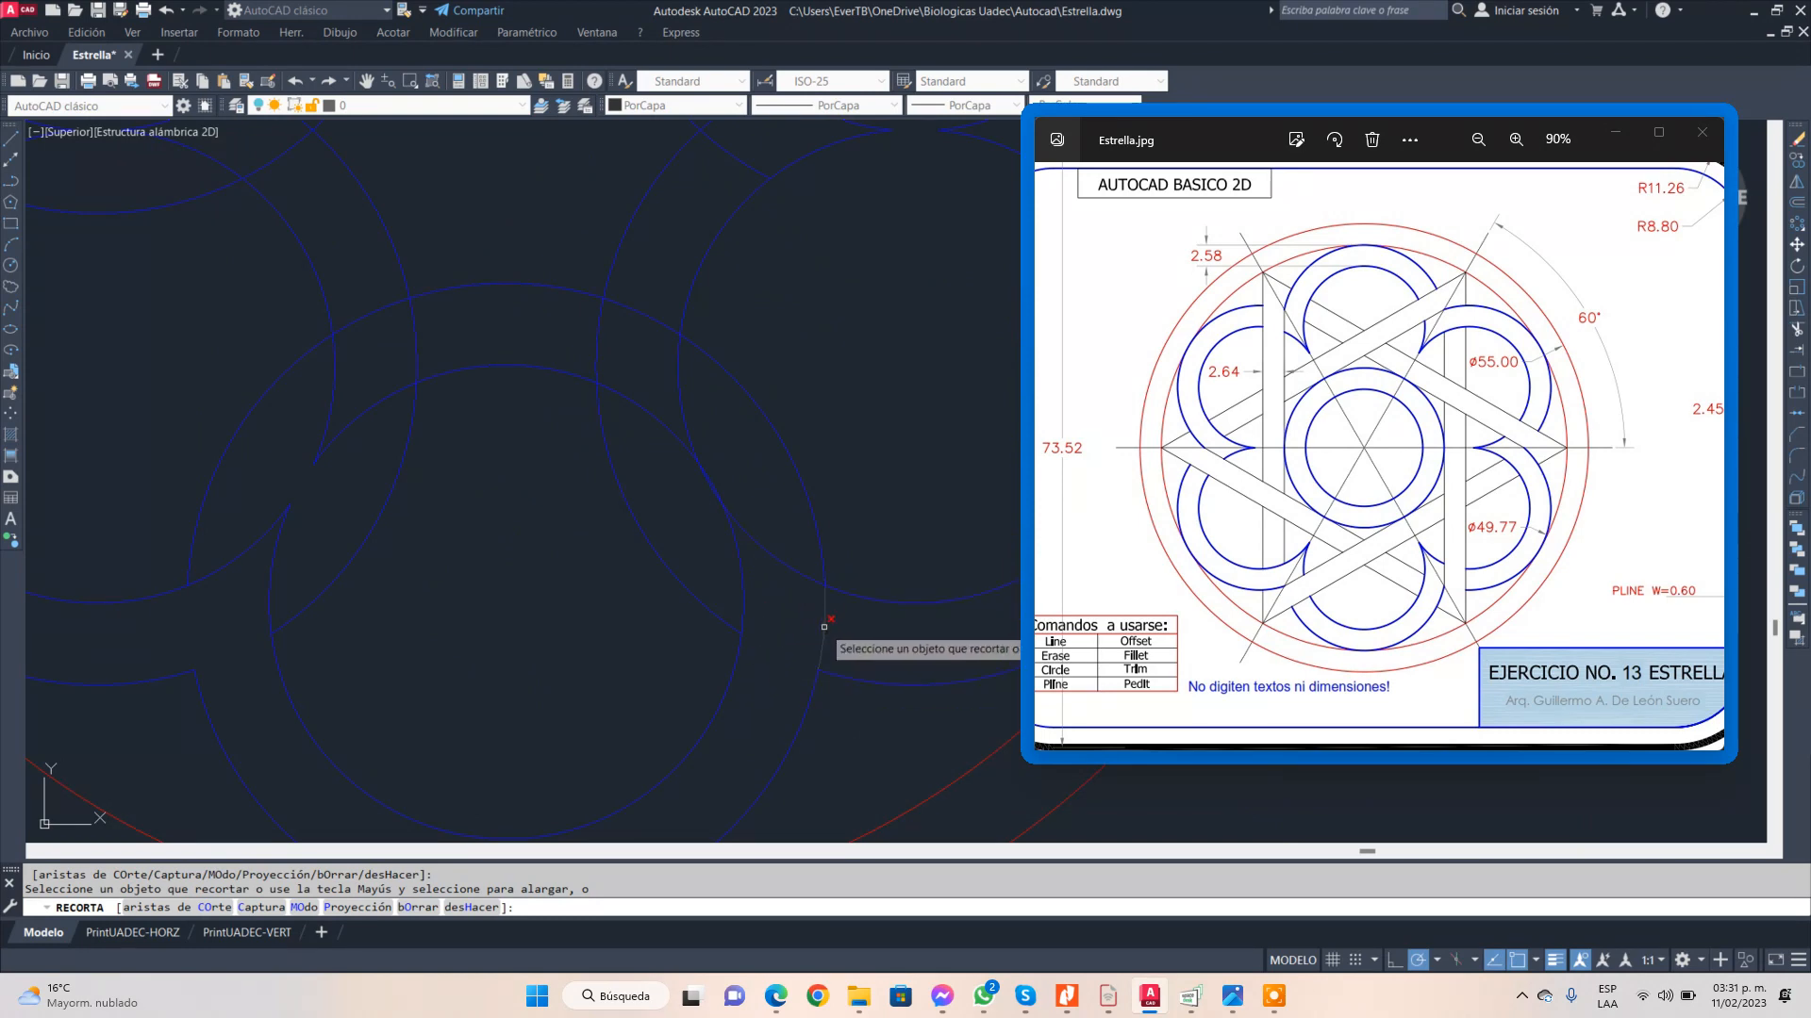
scroll(824, 626, up, 5)
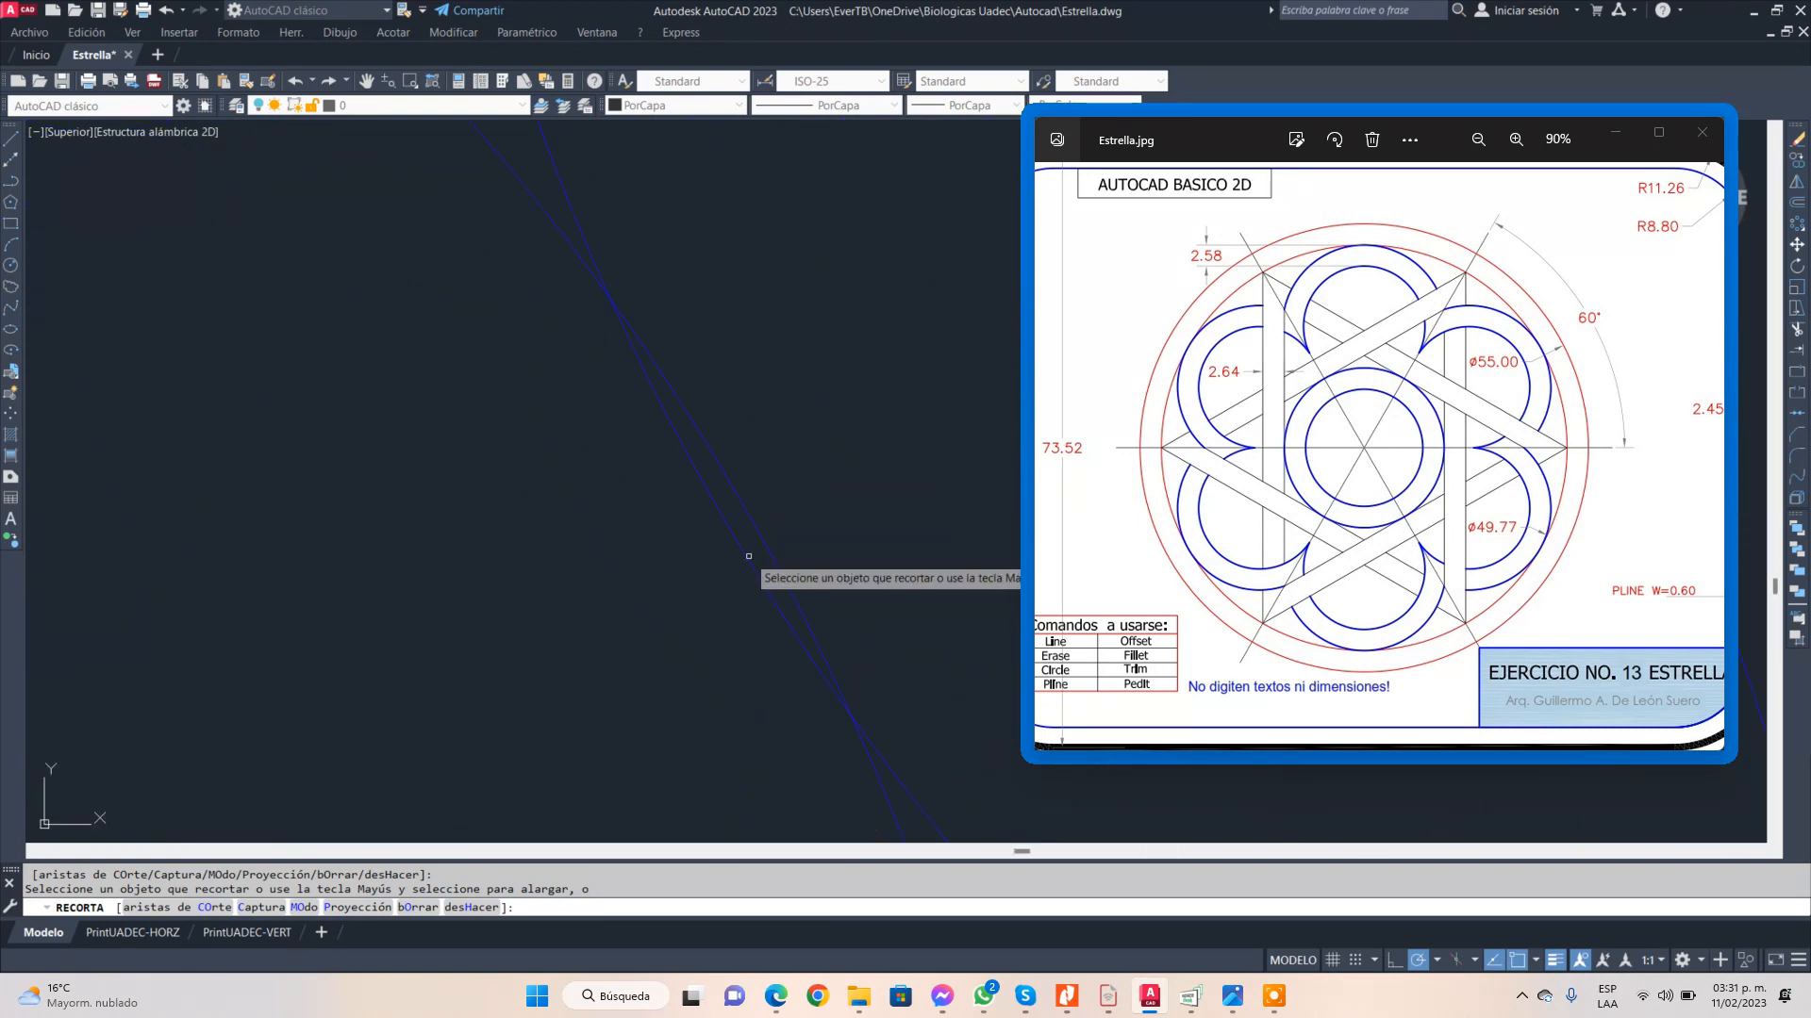
click(748, 556)
scroll(757, 538, down, 6)
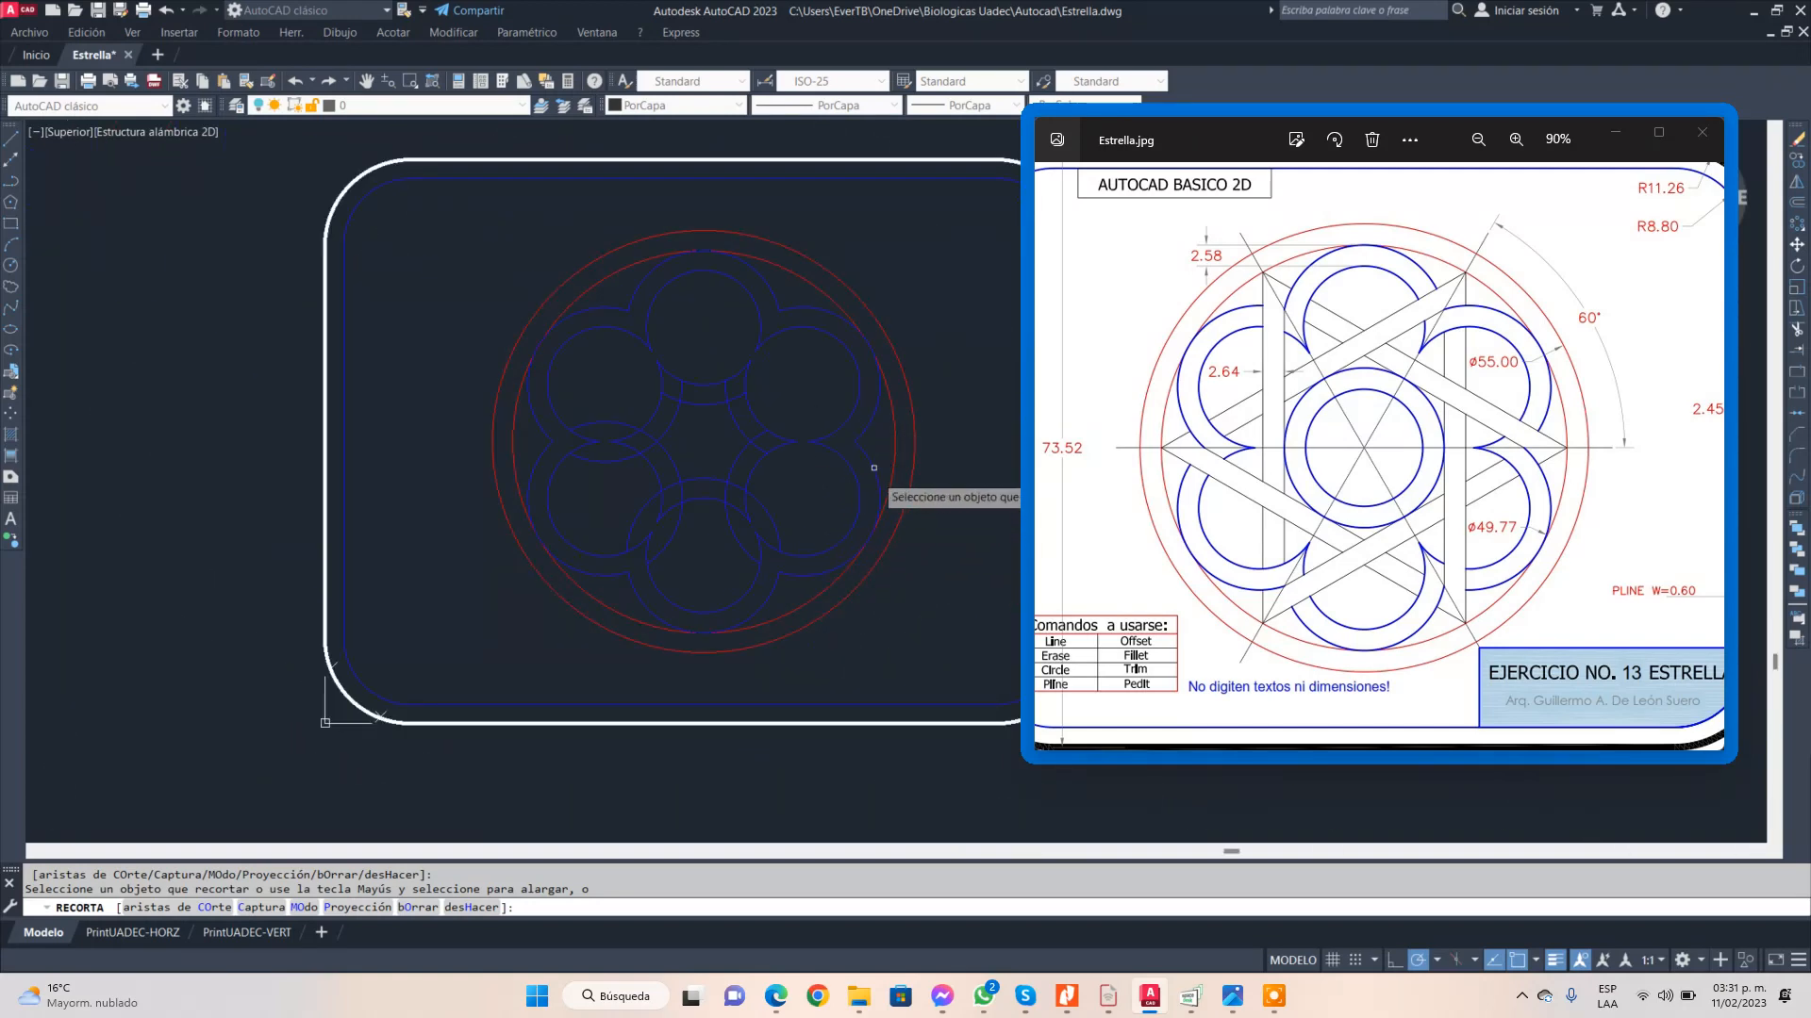
key(Escape)
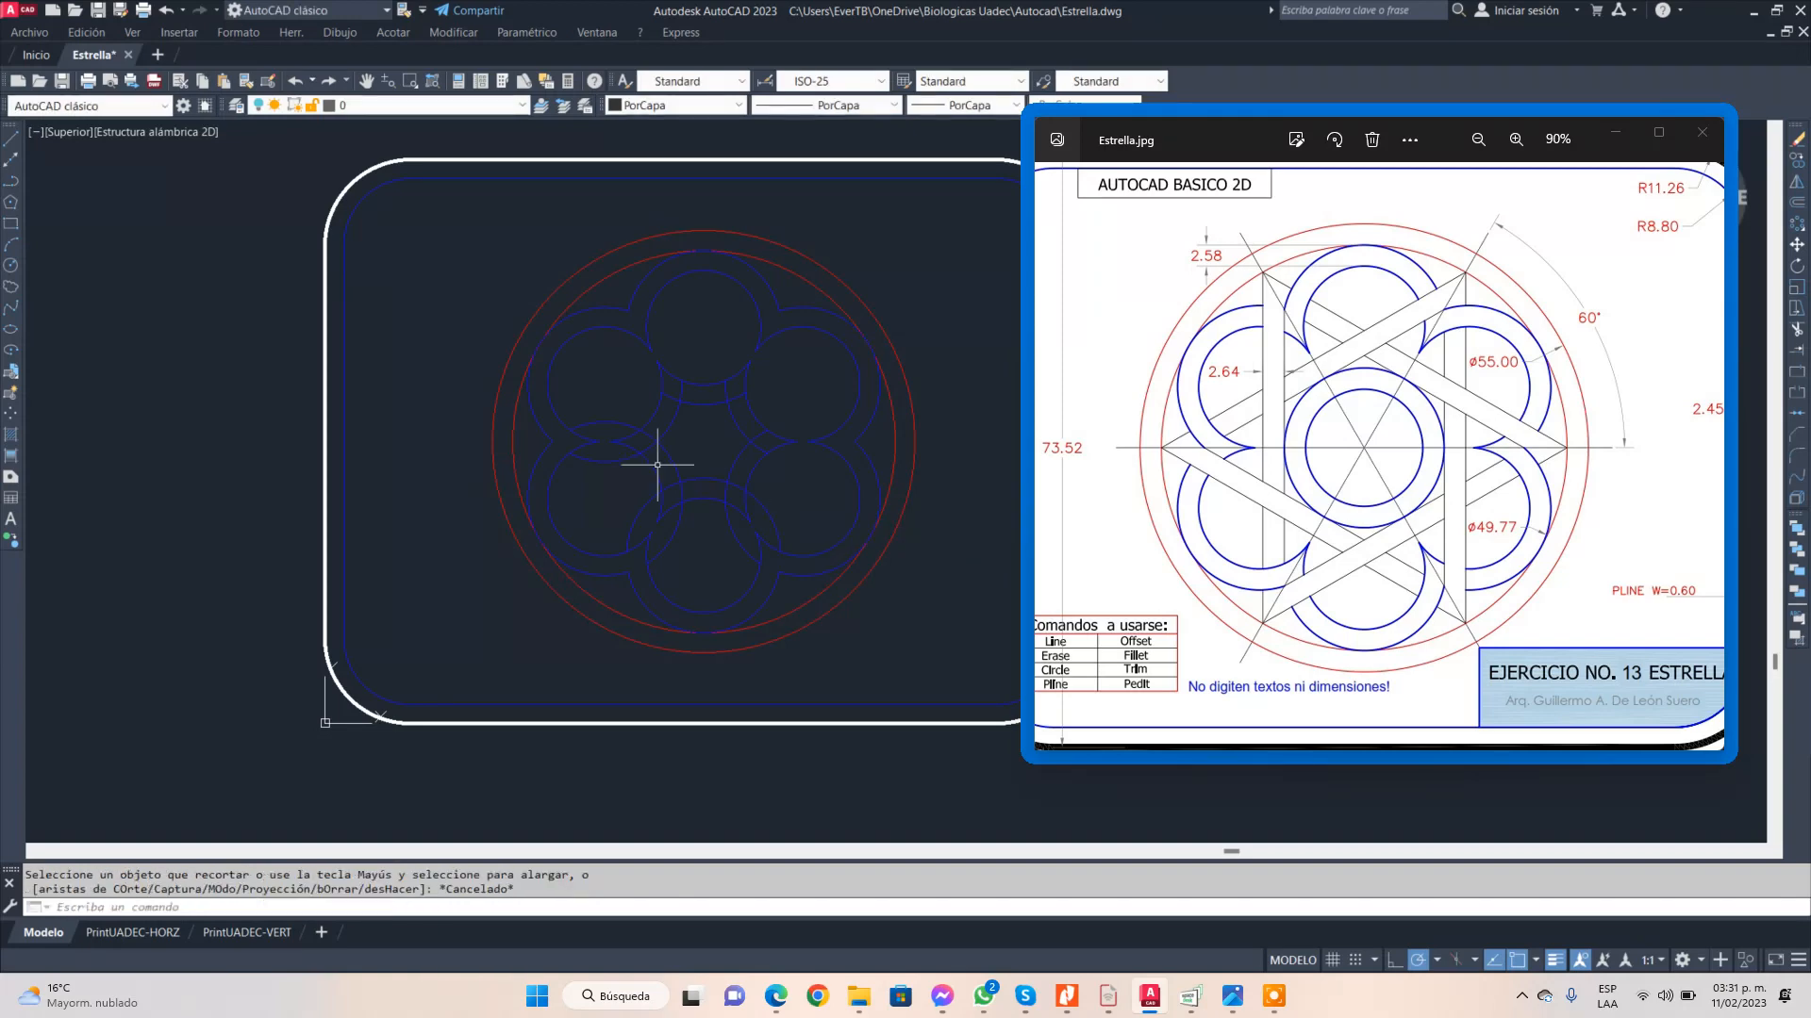
- Erase the leftover inner and outer circle arcs on the center-facing side of the upper-left, lower-left and top petals
click(606, 423)
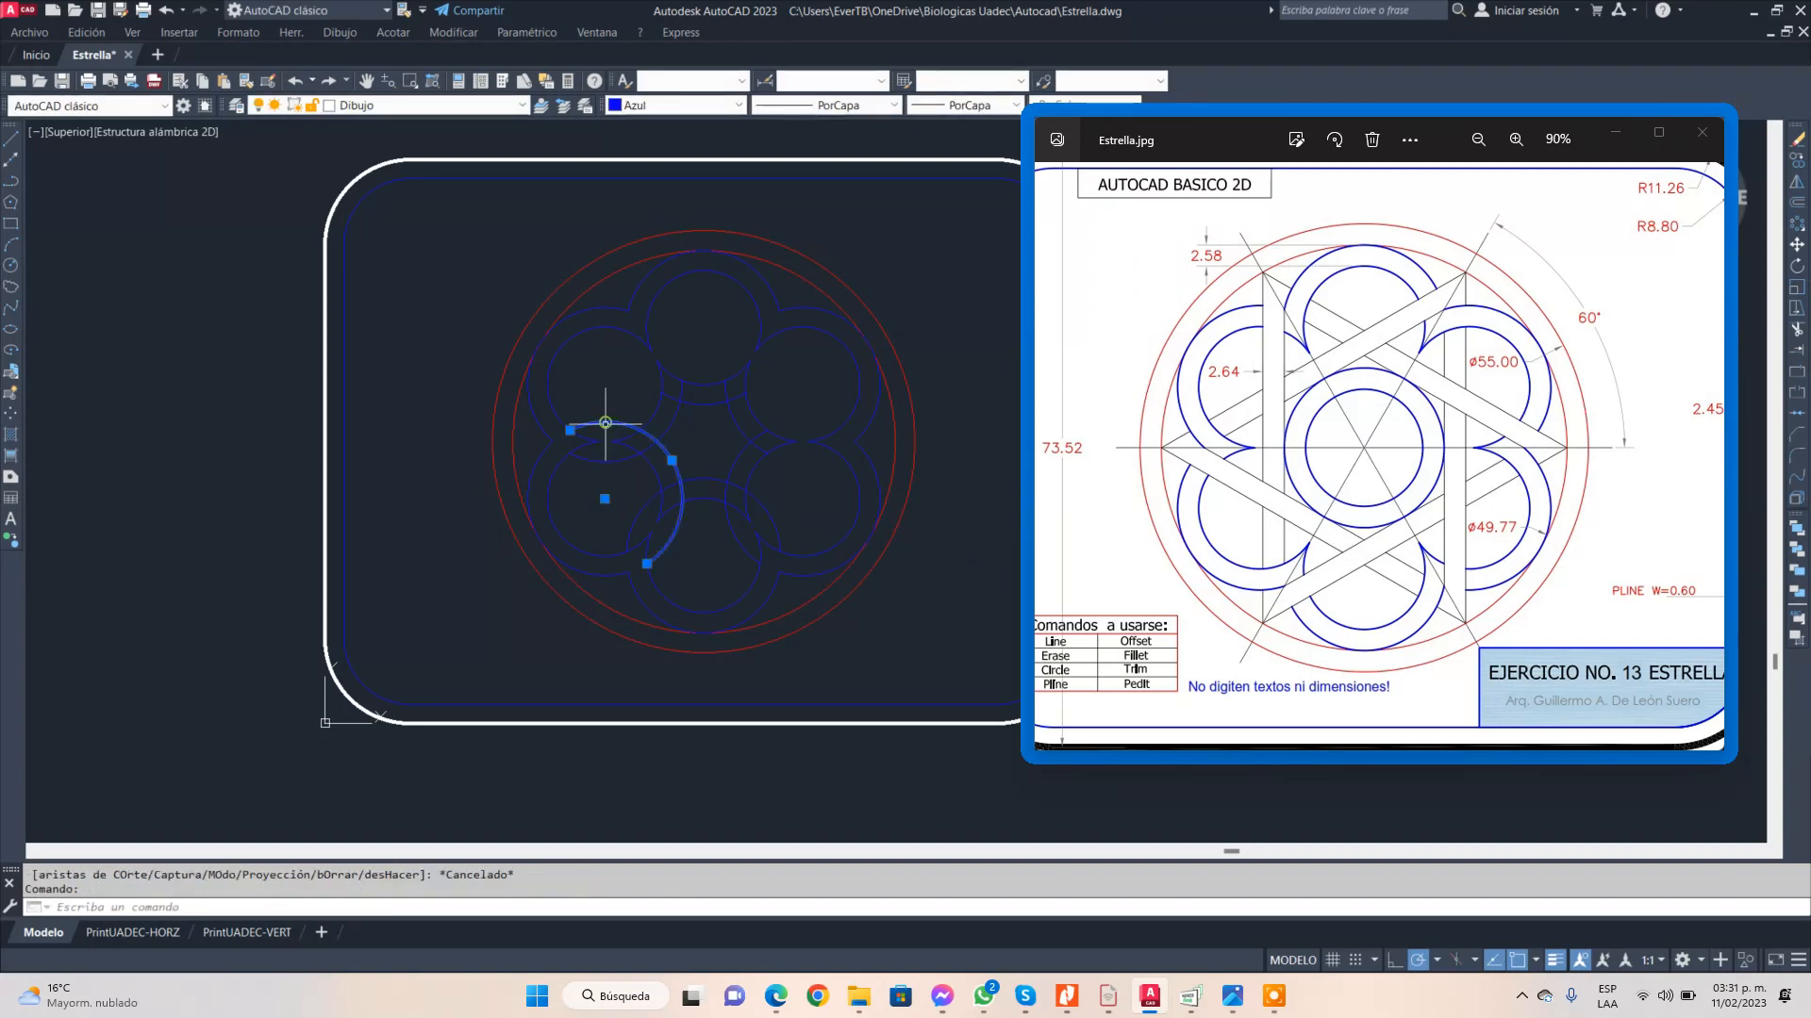
key(Delete)
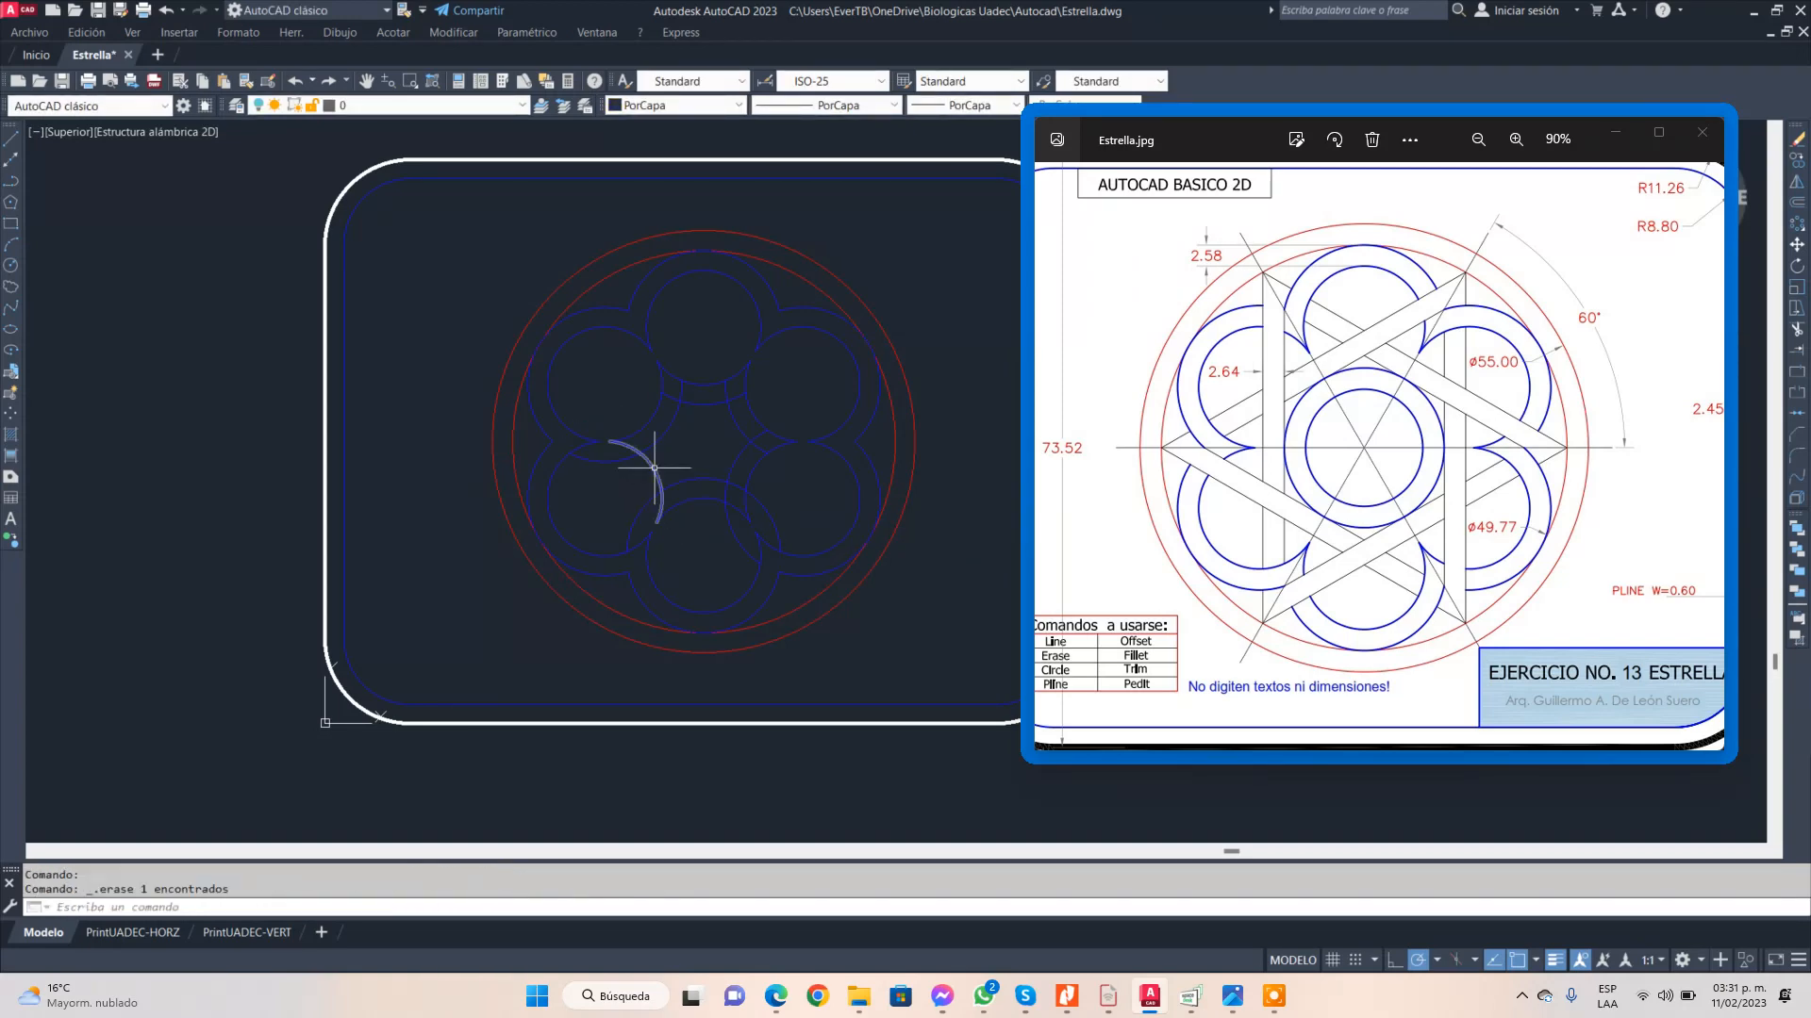
click(654, 467)
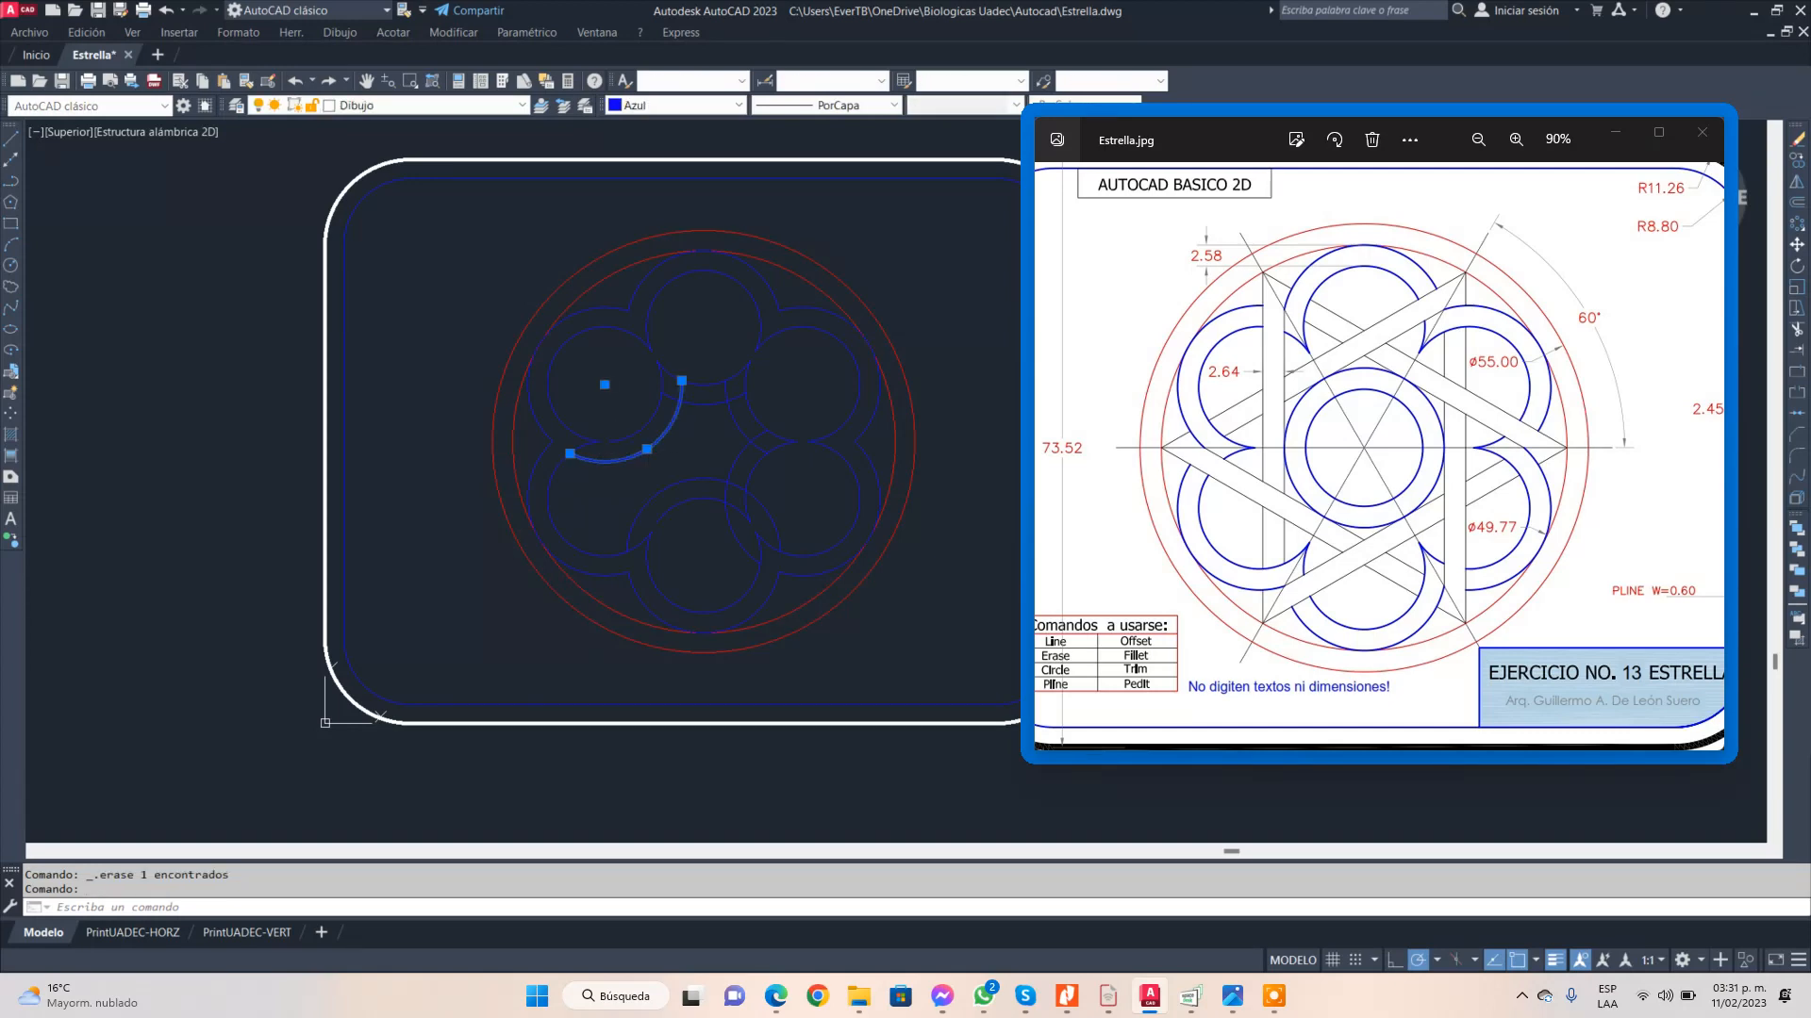
key(Delete)
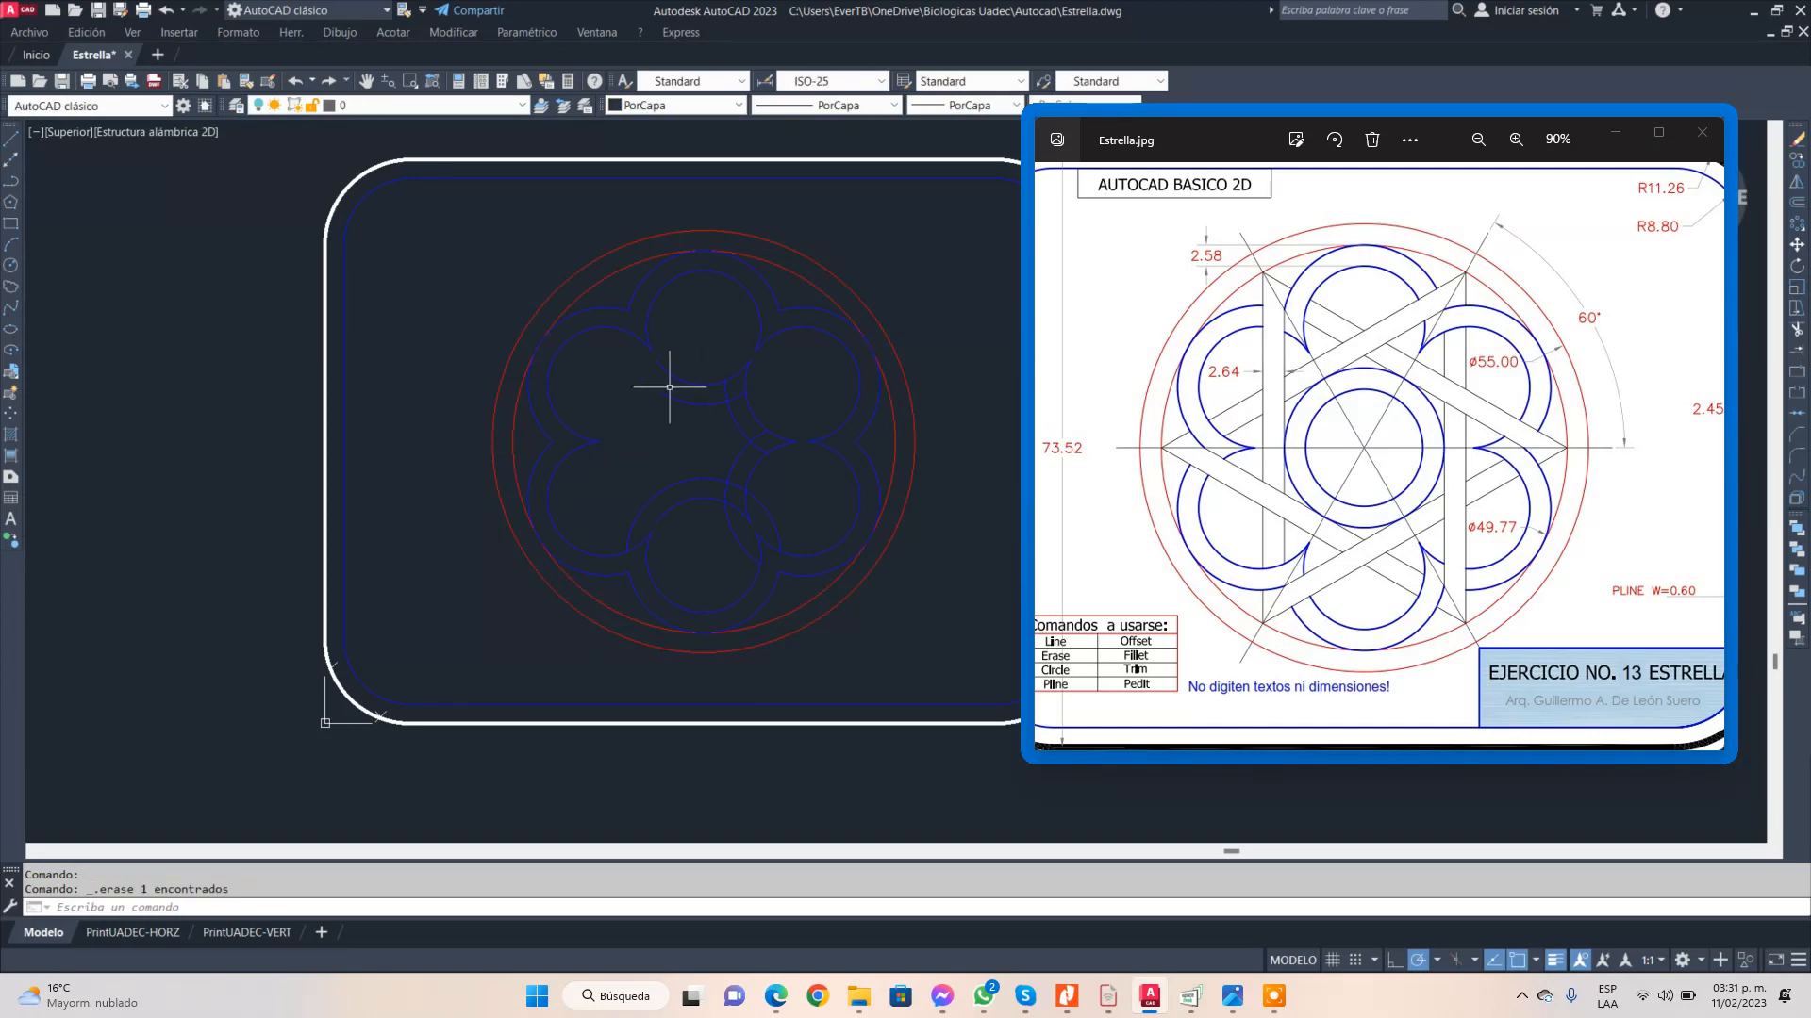
click(628, 357)
click(778, 419)
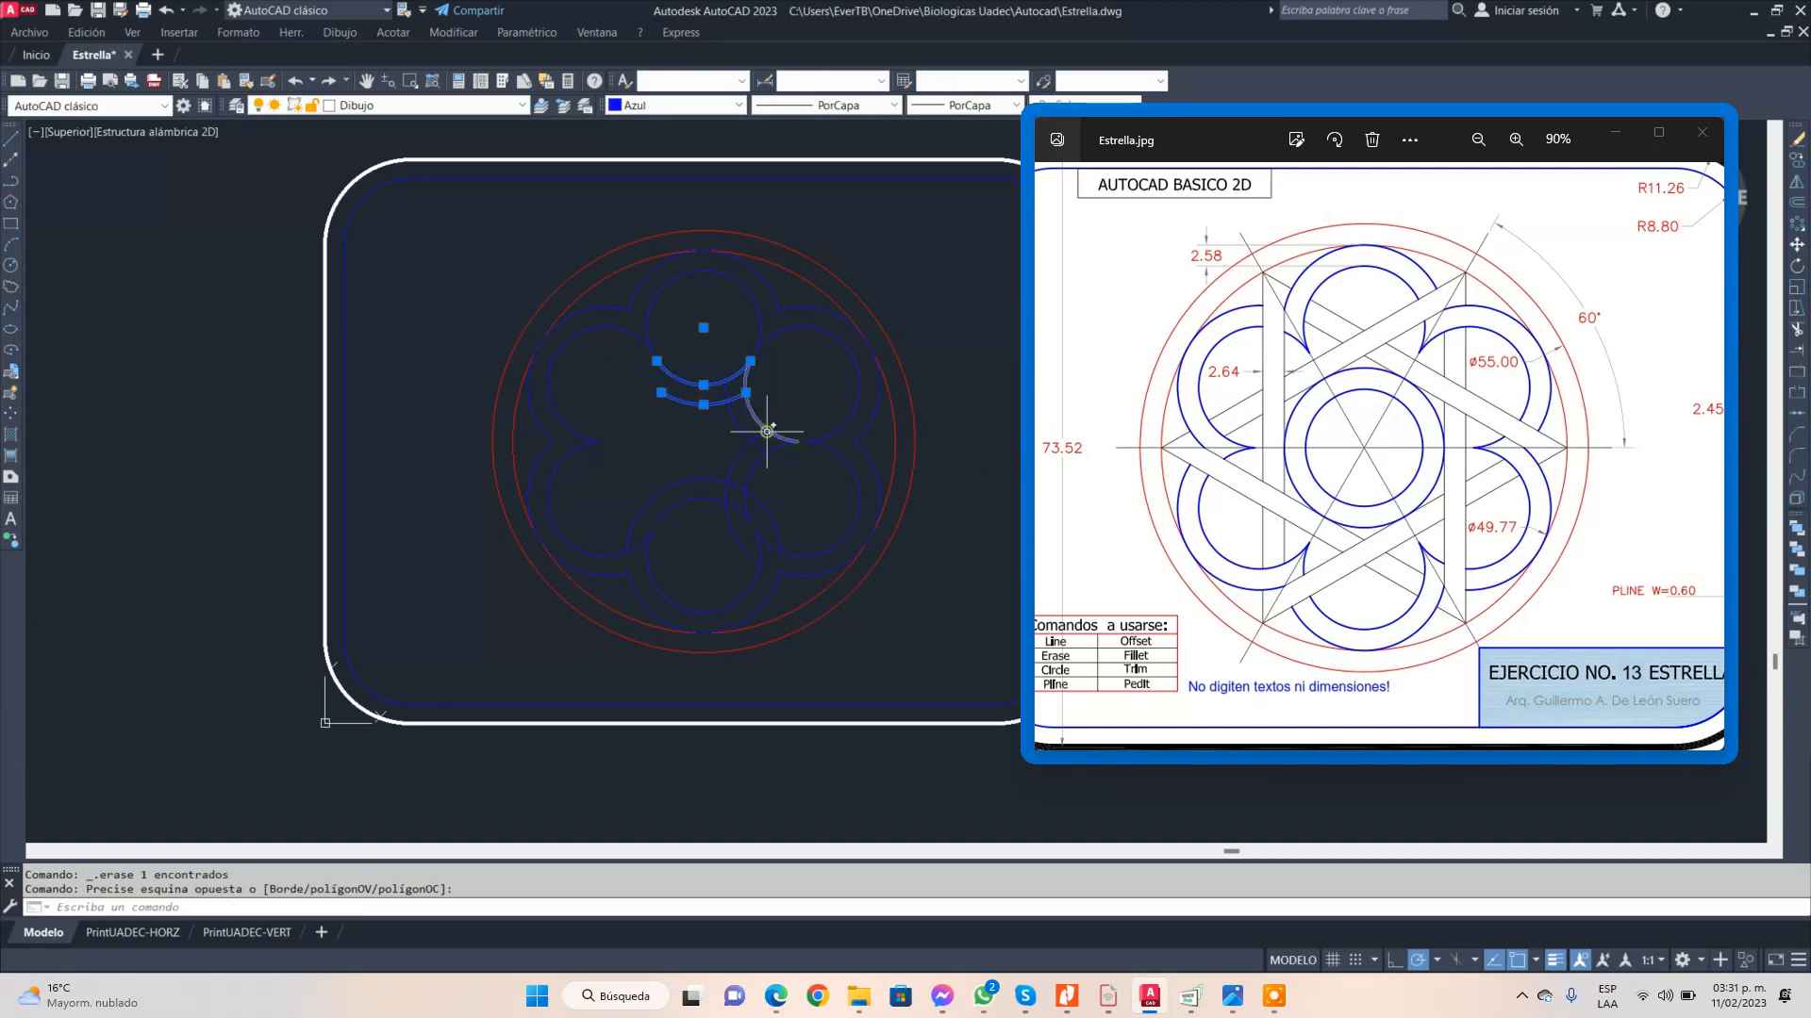
- Erase the leftover inner arcs of the top and upper-right petals around the flower's centre
key(Delete)
click(711, 353)
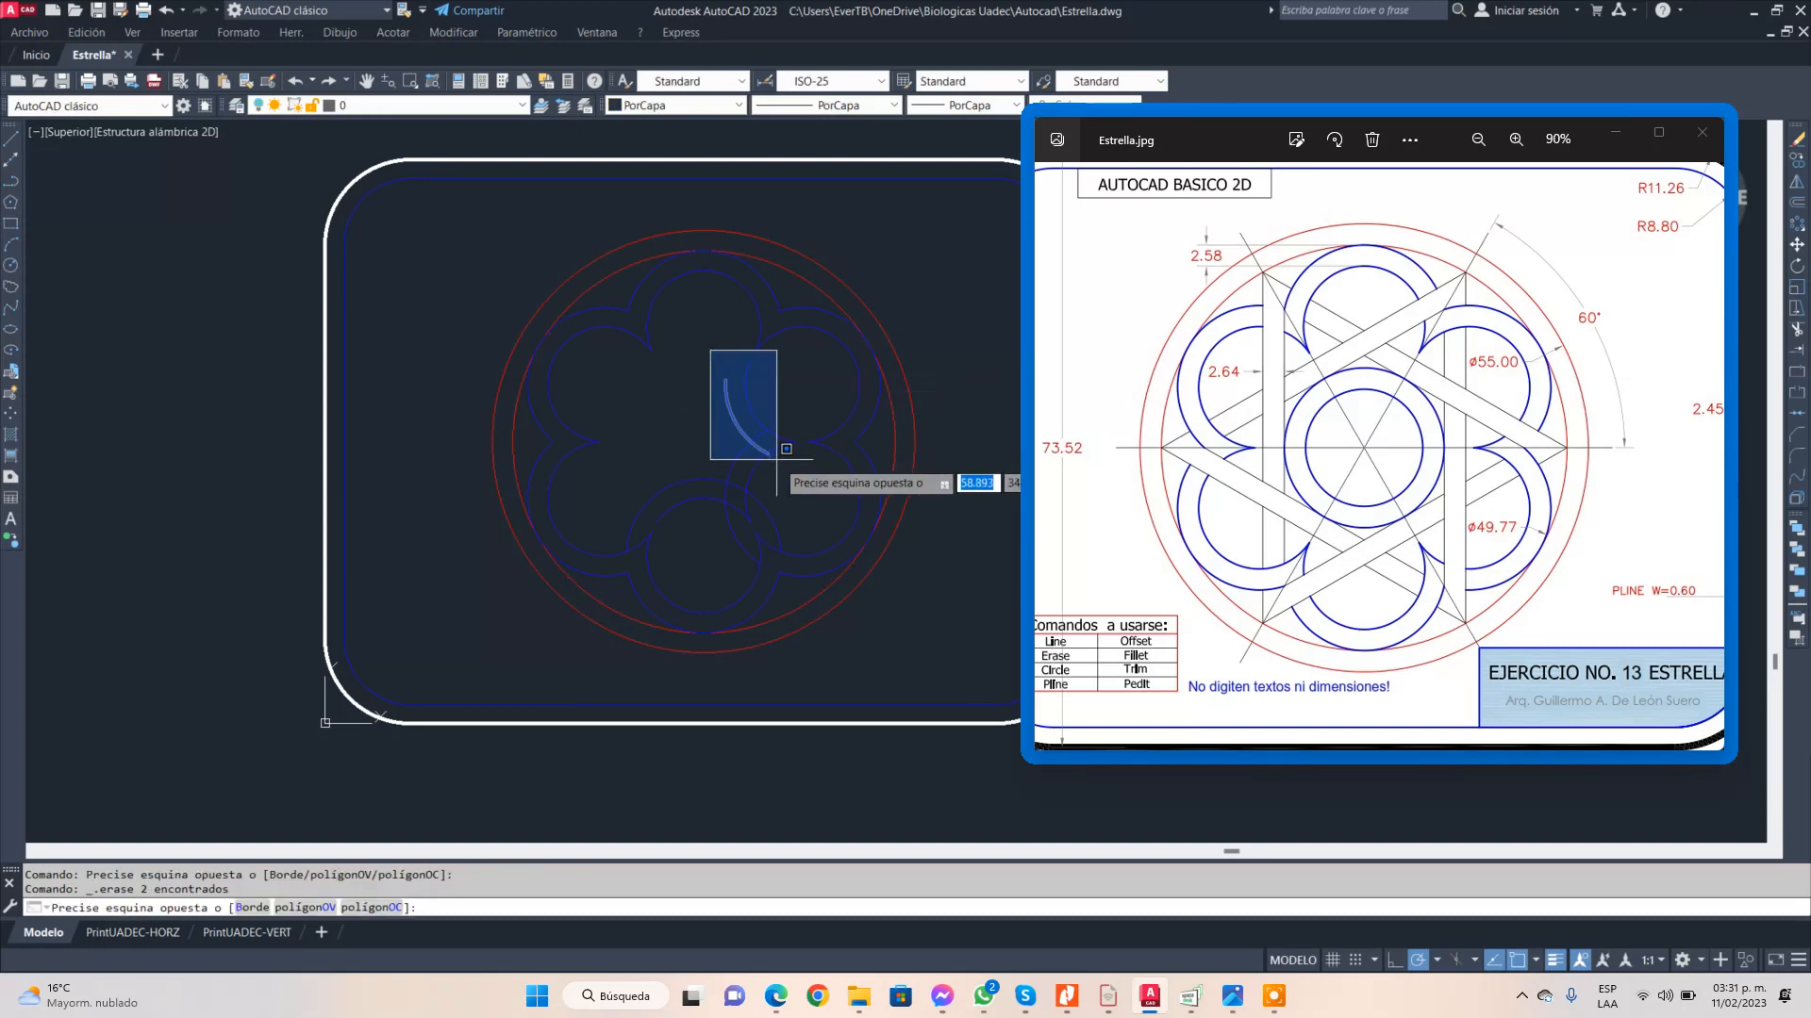
click(770, 477)
key(Delete)
click(759, 424)
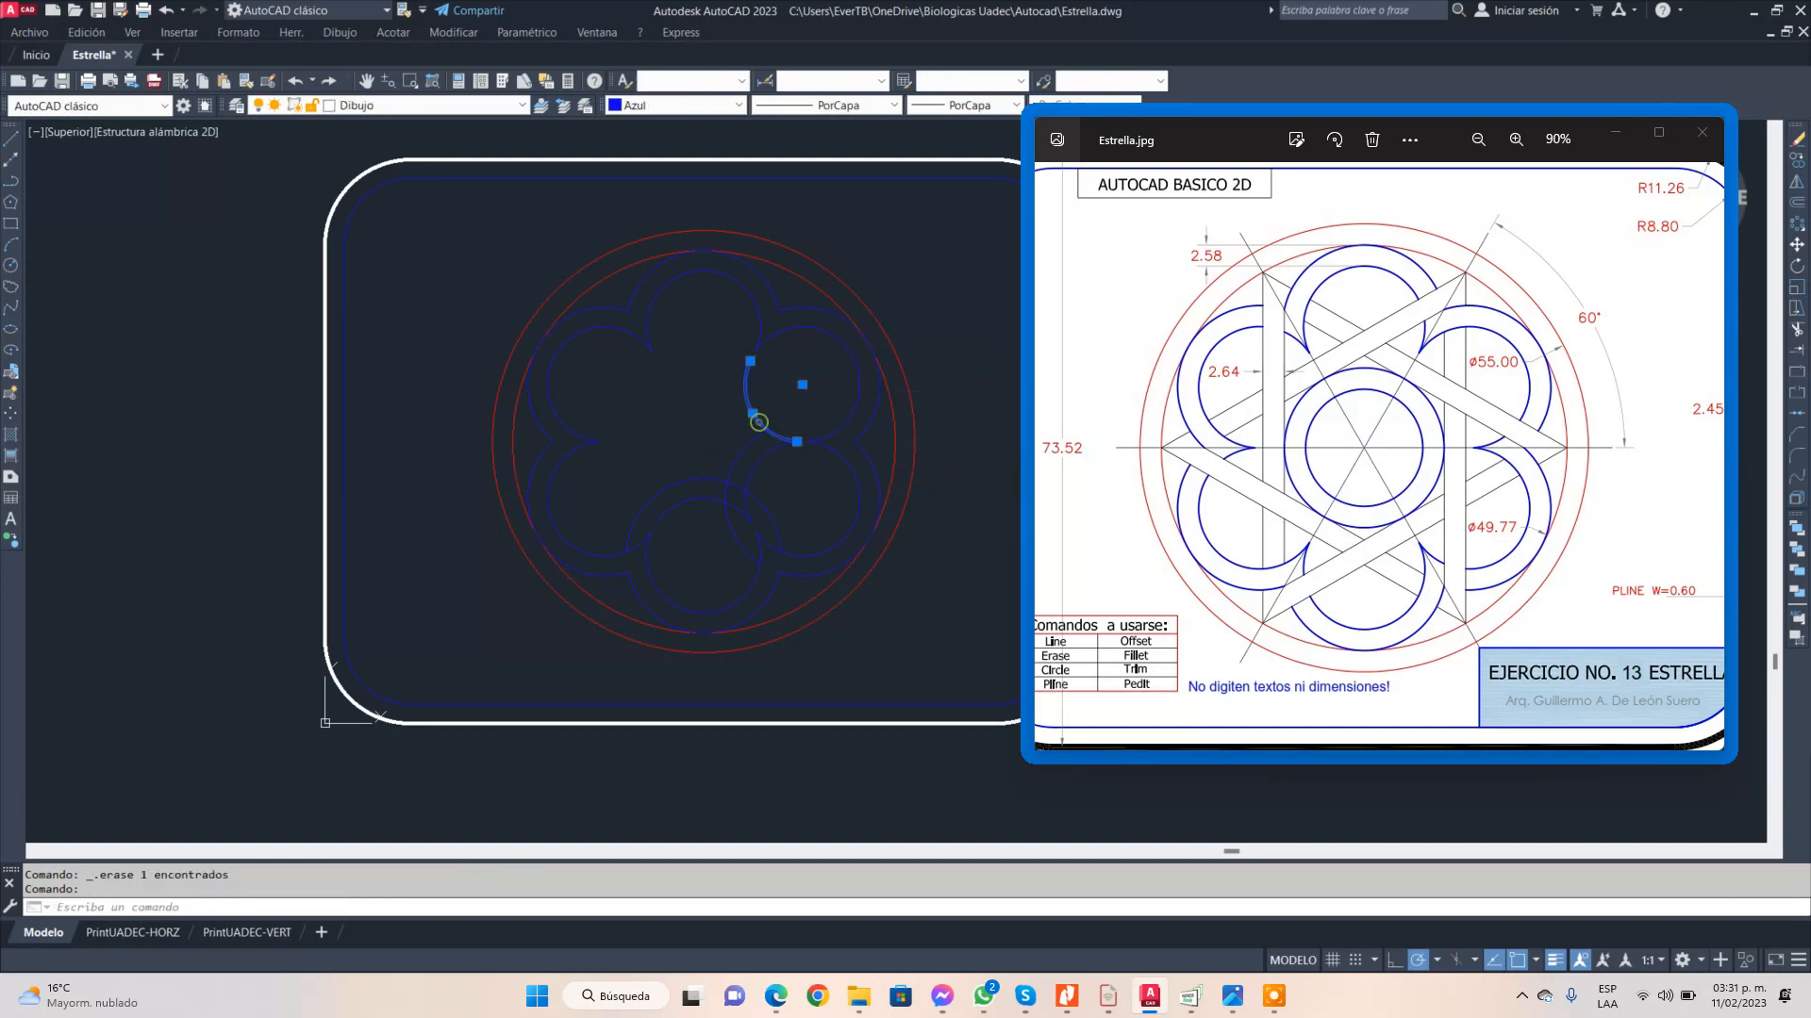
key(Delete)
- Erase the leftover inner arcs of the lower-right and bottom petals around the flower's centre
click(768, 466)
click(742, 447)
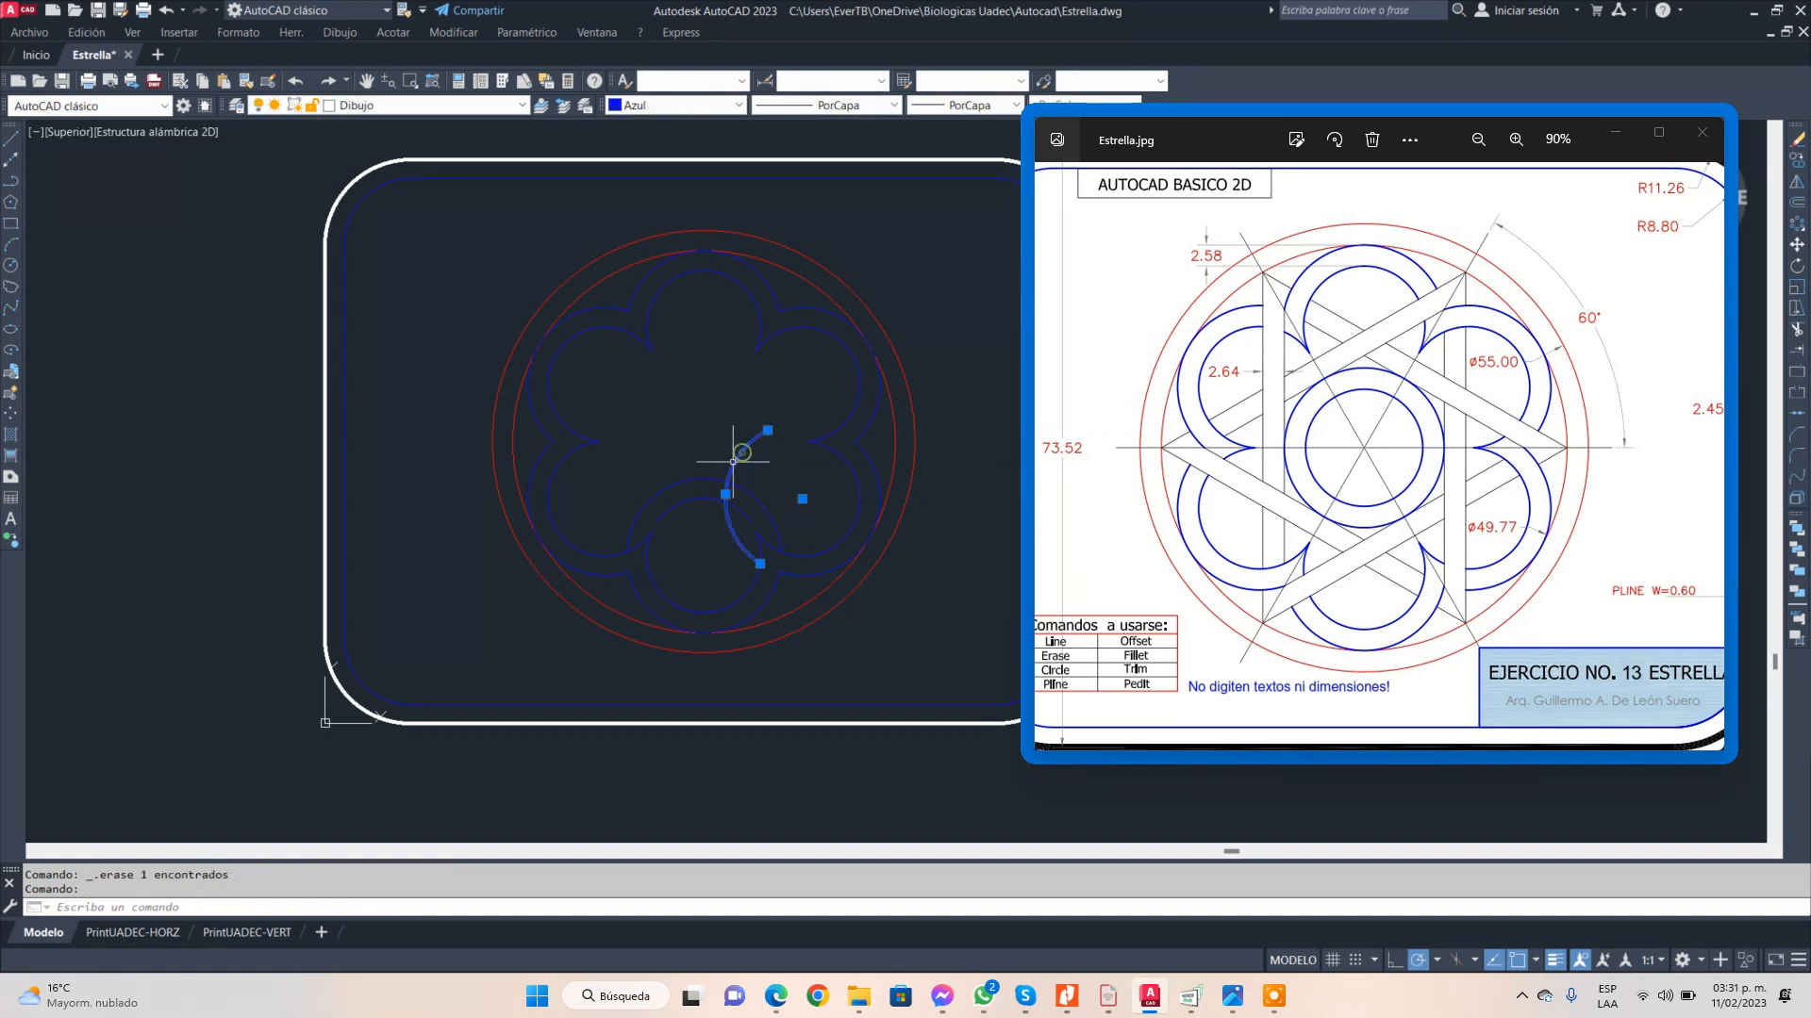
key(Delete)
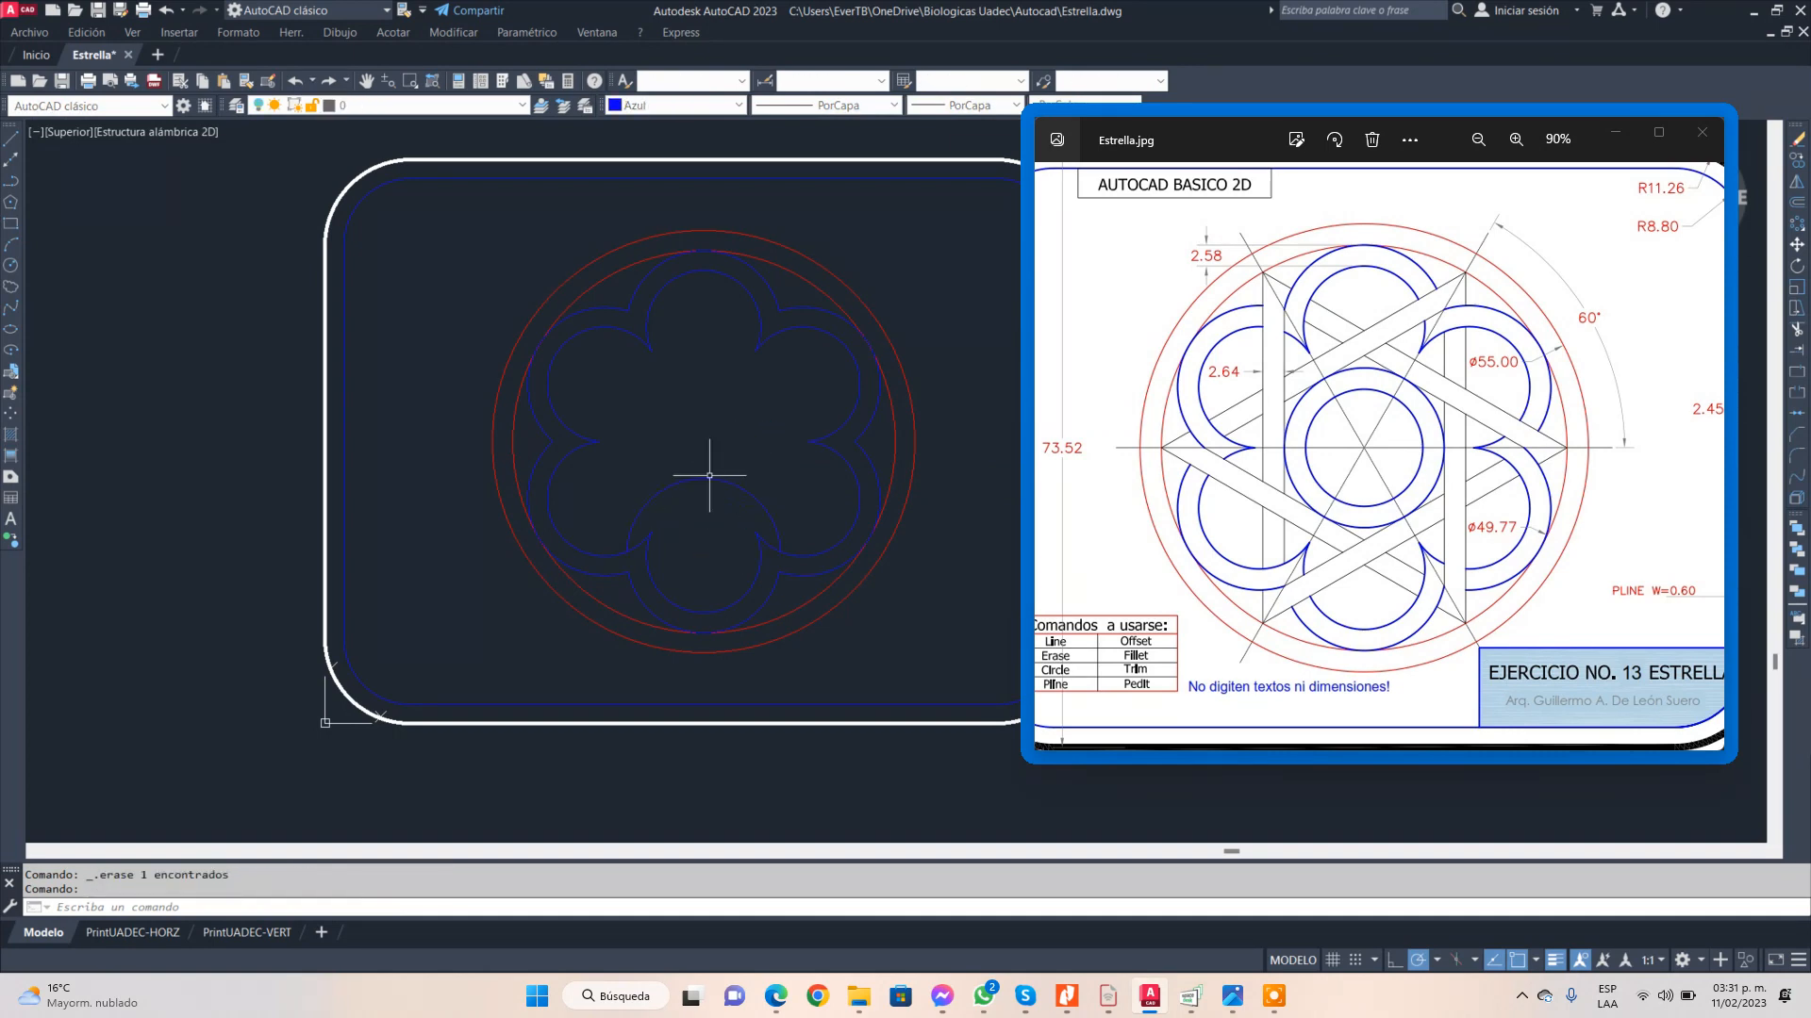
click(710, 482)
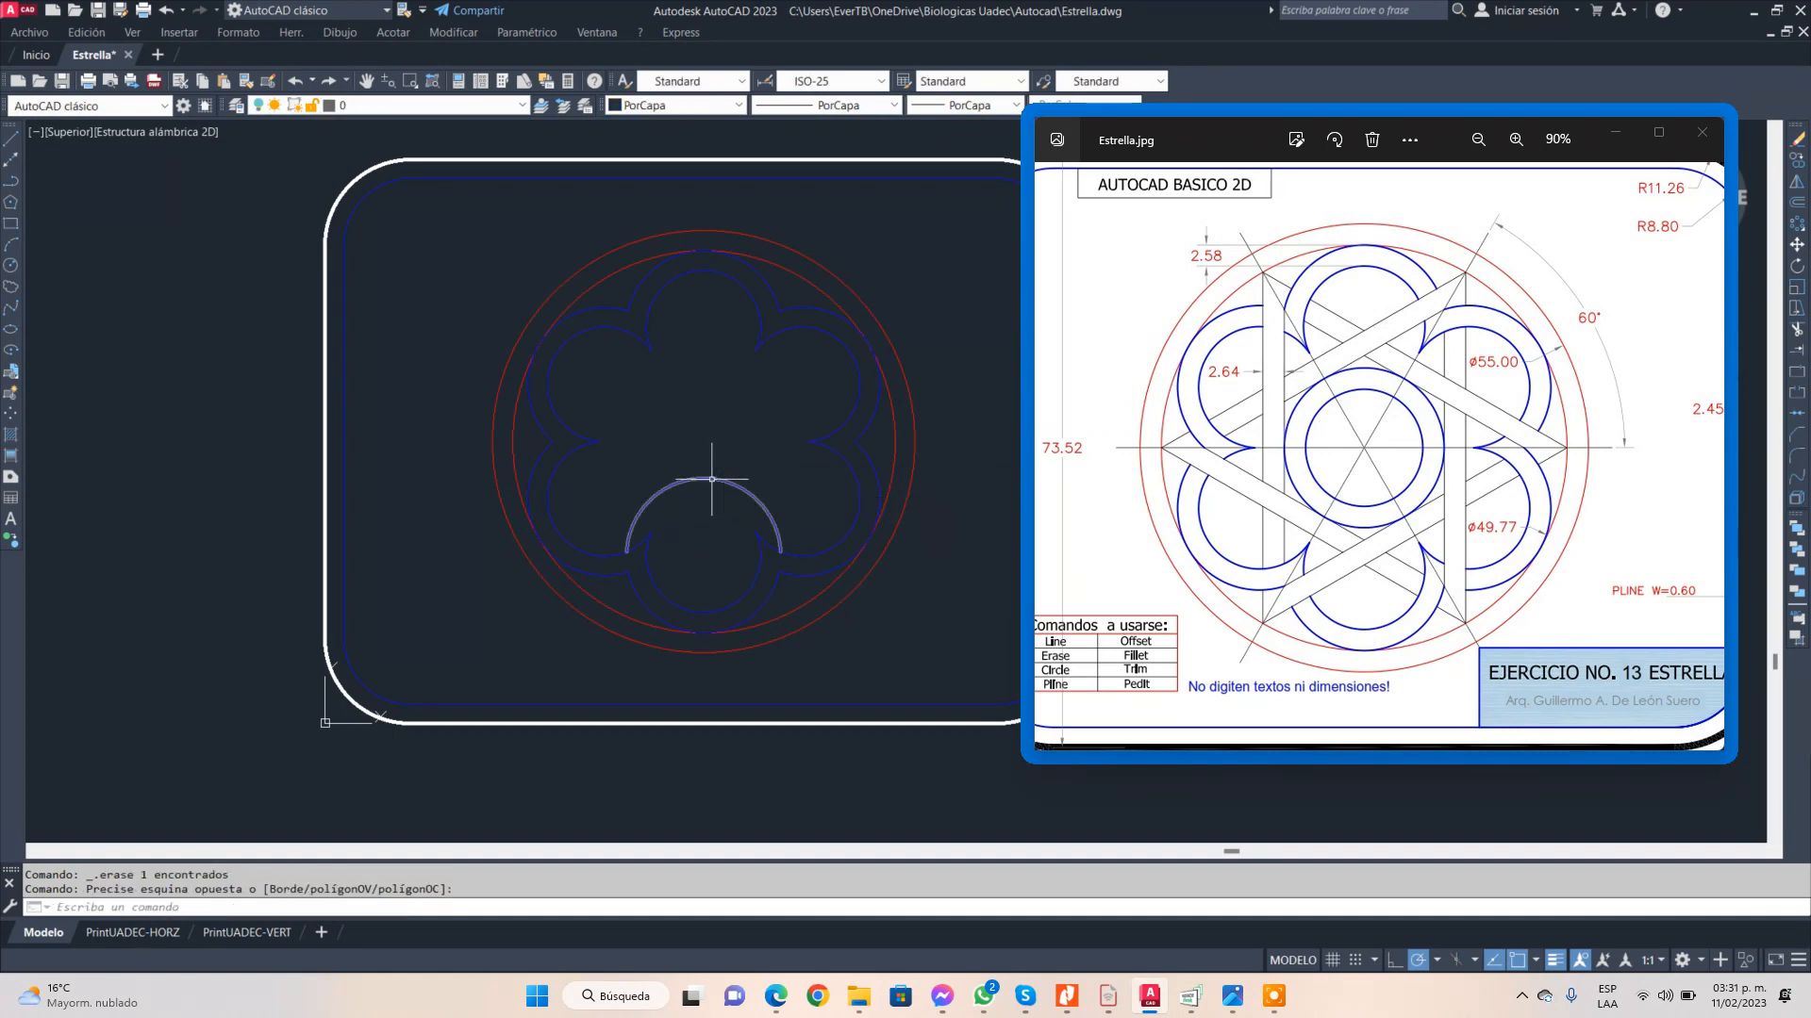
click(712, 479)
key(Delete)
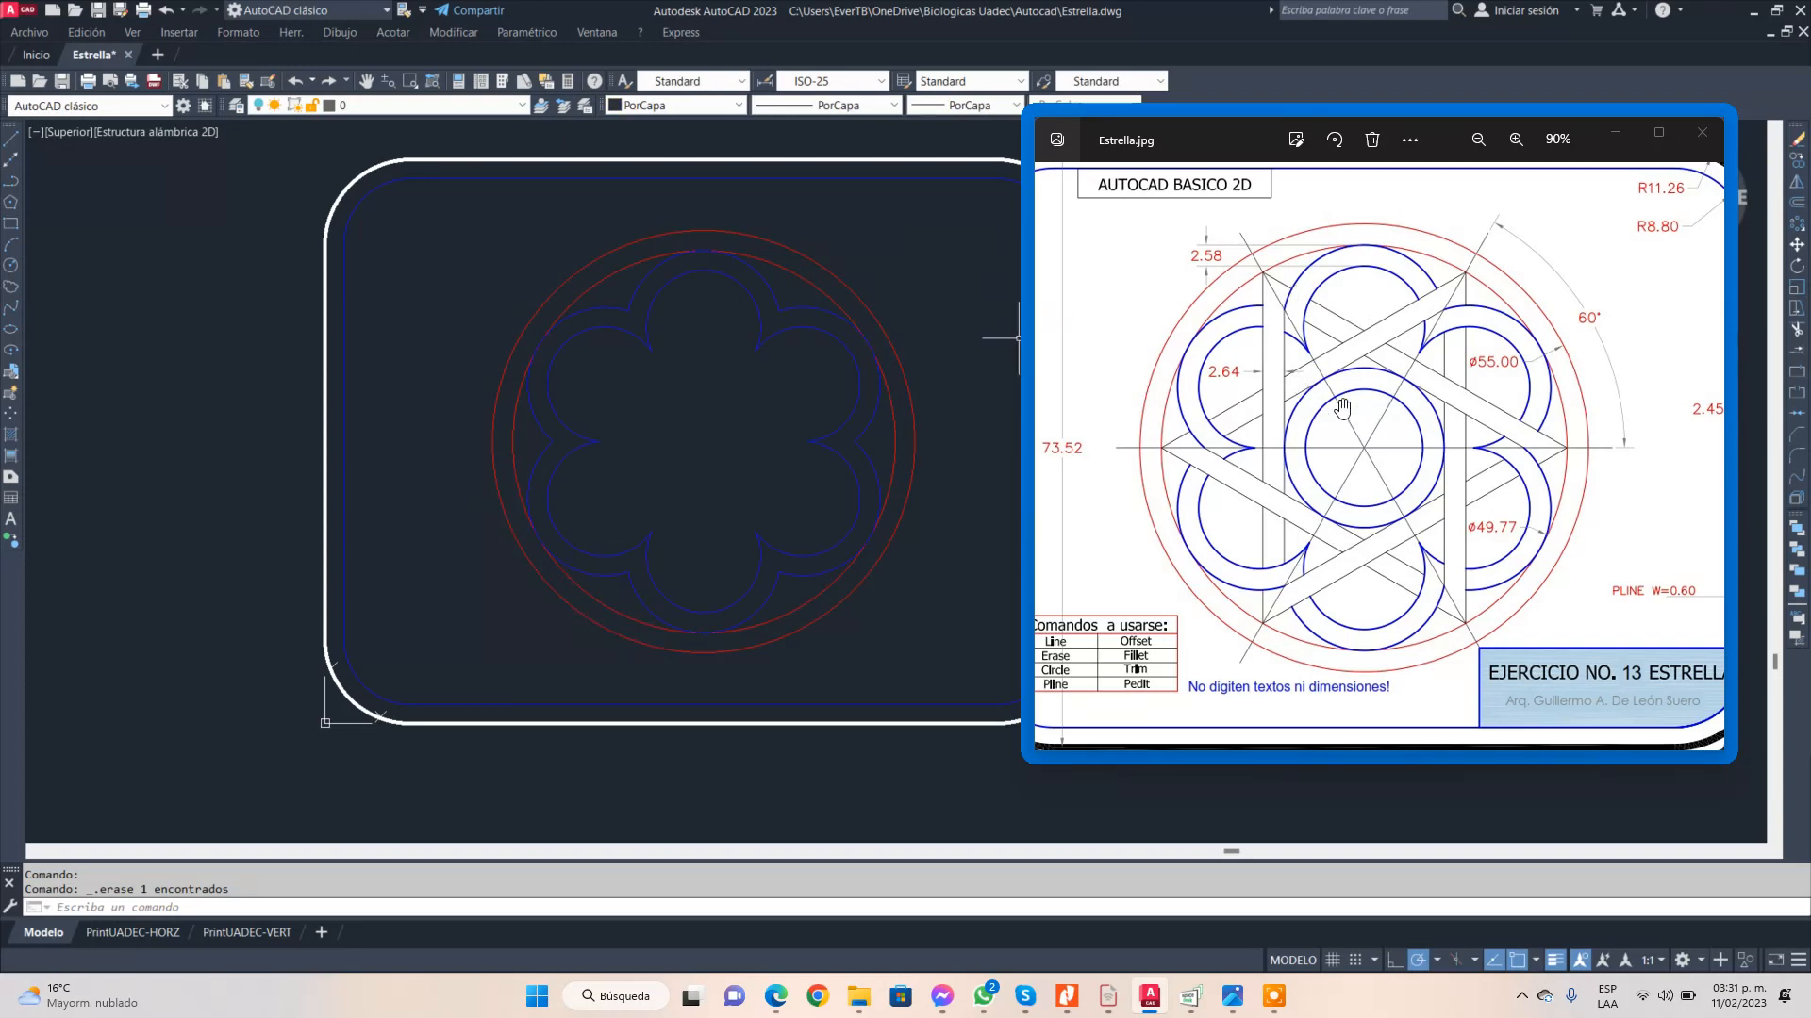
- Turn on the Trazos Palntilla layer that holds the star's construction lines
click(521, 106)
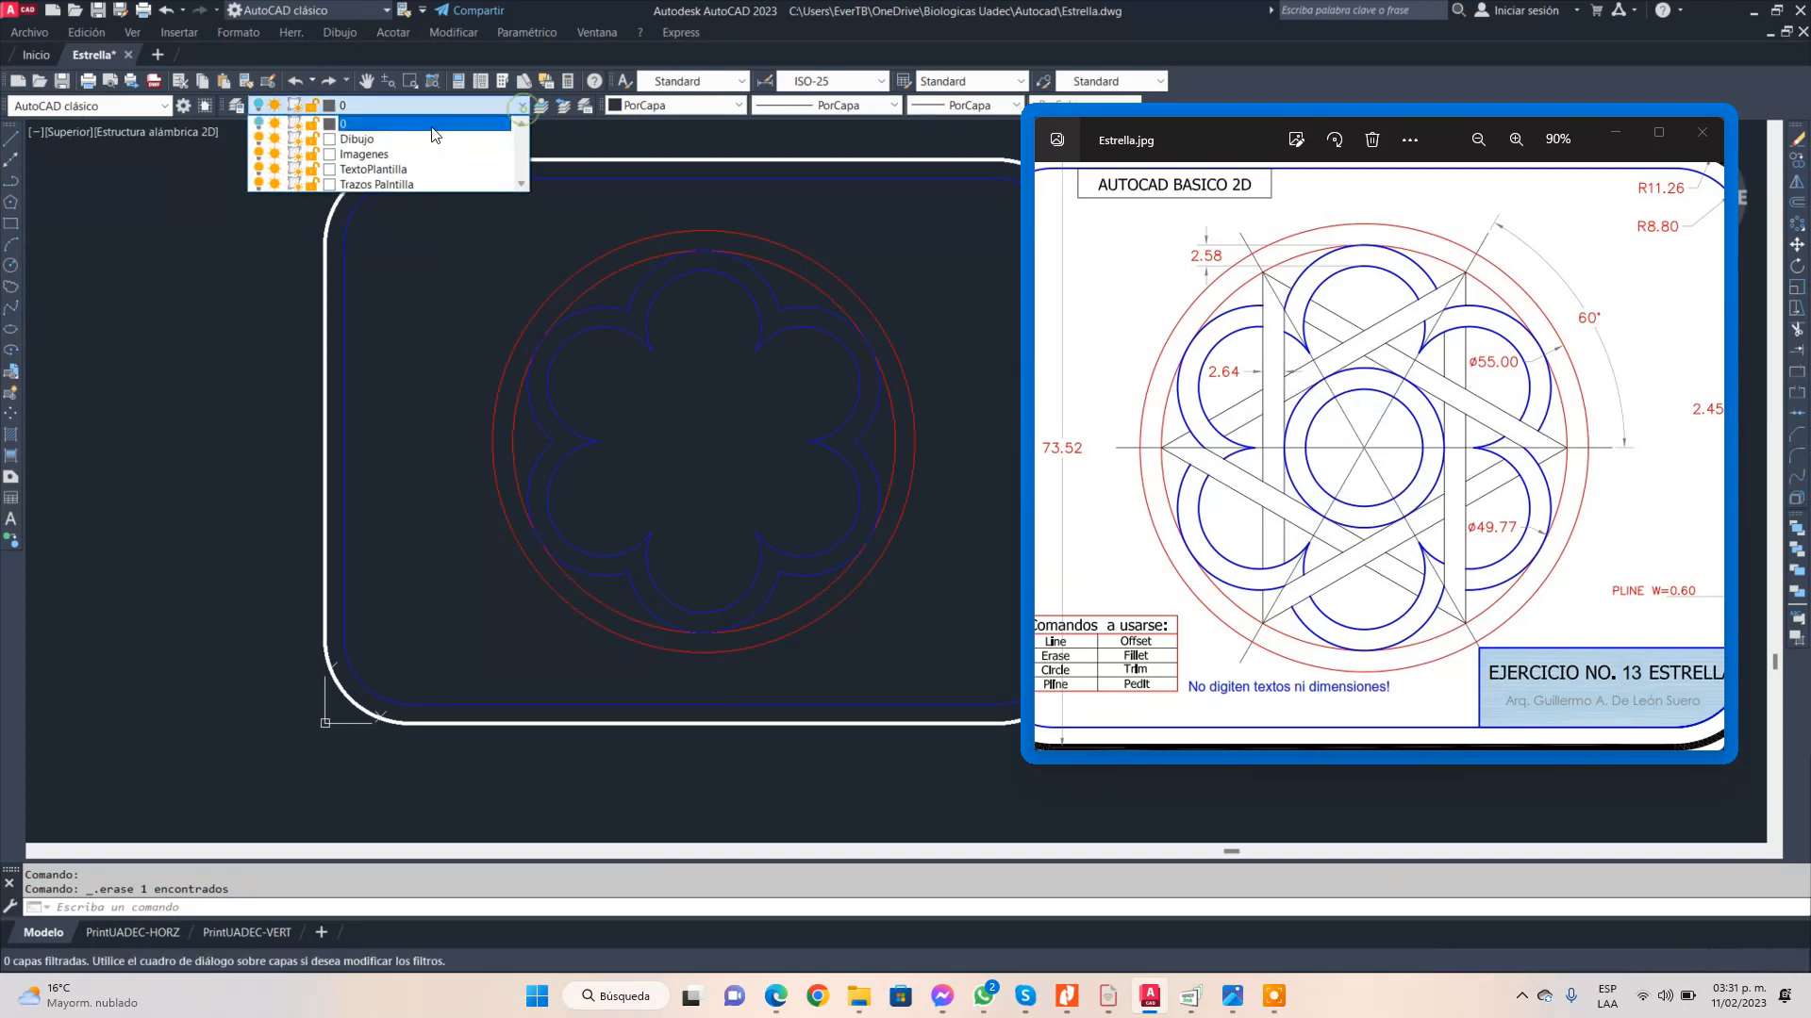
click(258, 184)
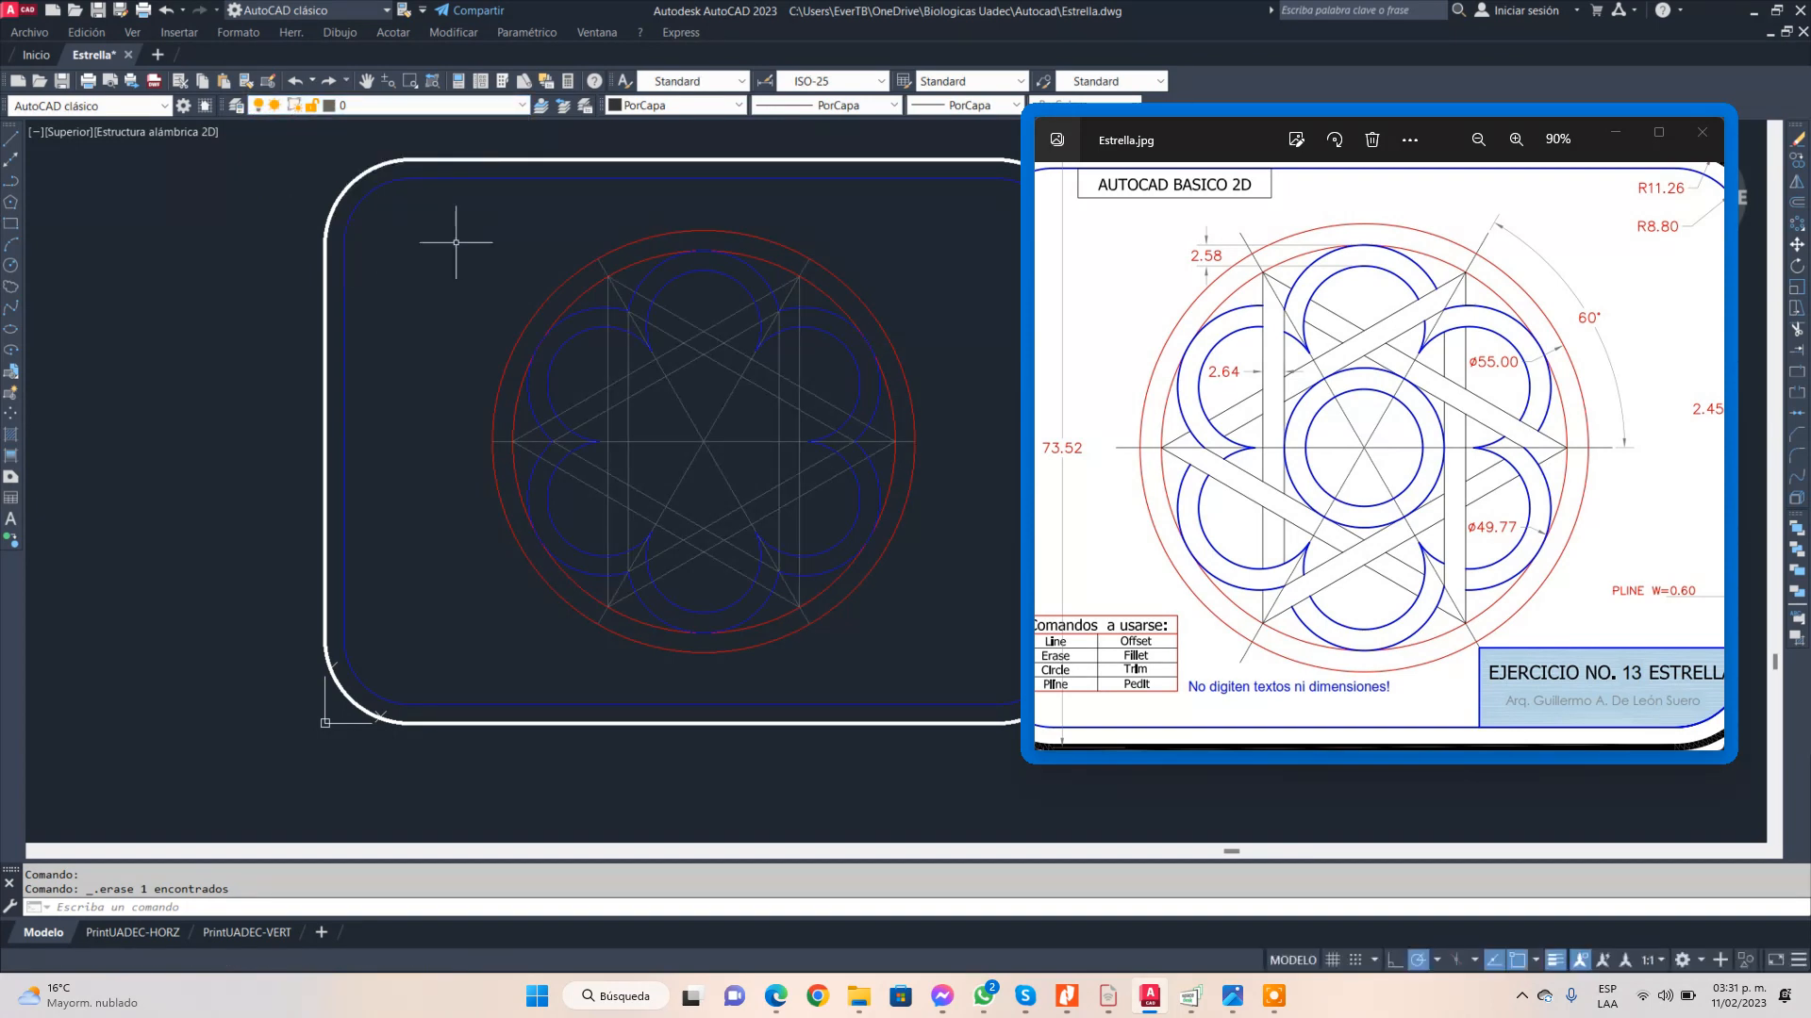
scroll(745, 327, up, 4)
scroll(740, 330, down, 3)
scroll(814, 546, up, 1)
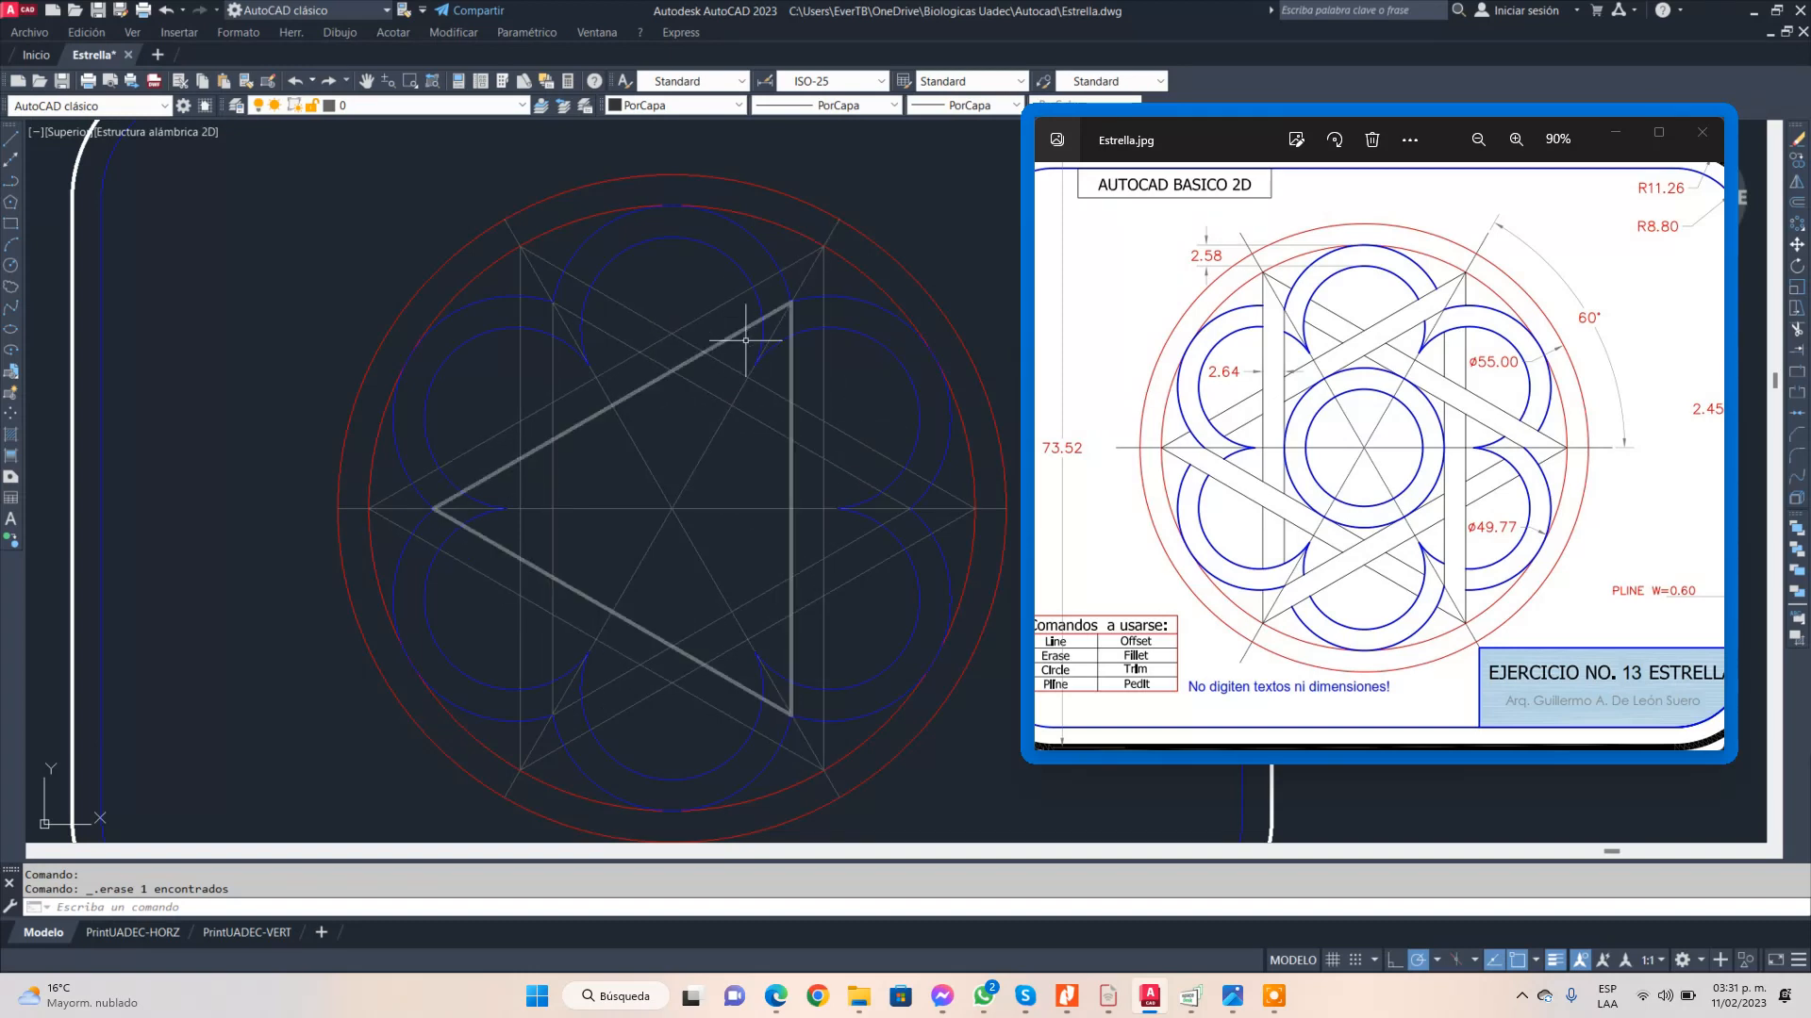
scroll(822, 367, down, 2)
mouse_move(820, 376)
middle_down()
mouse_move(776, 432)
mouse_move(642, 471)
middle_up()
click(1796, 331)
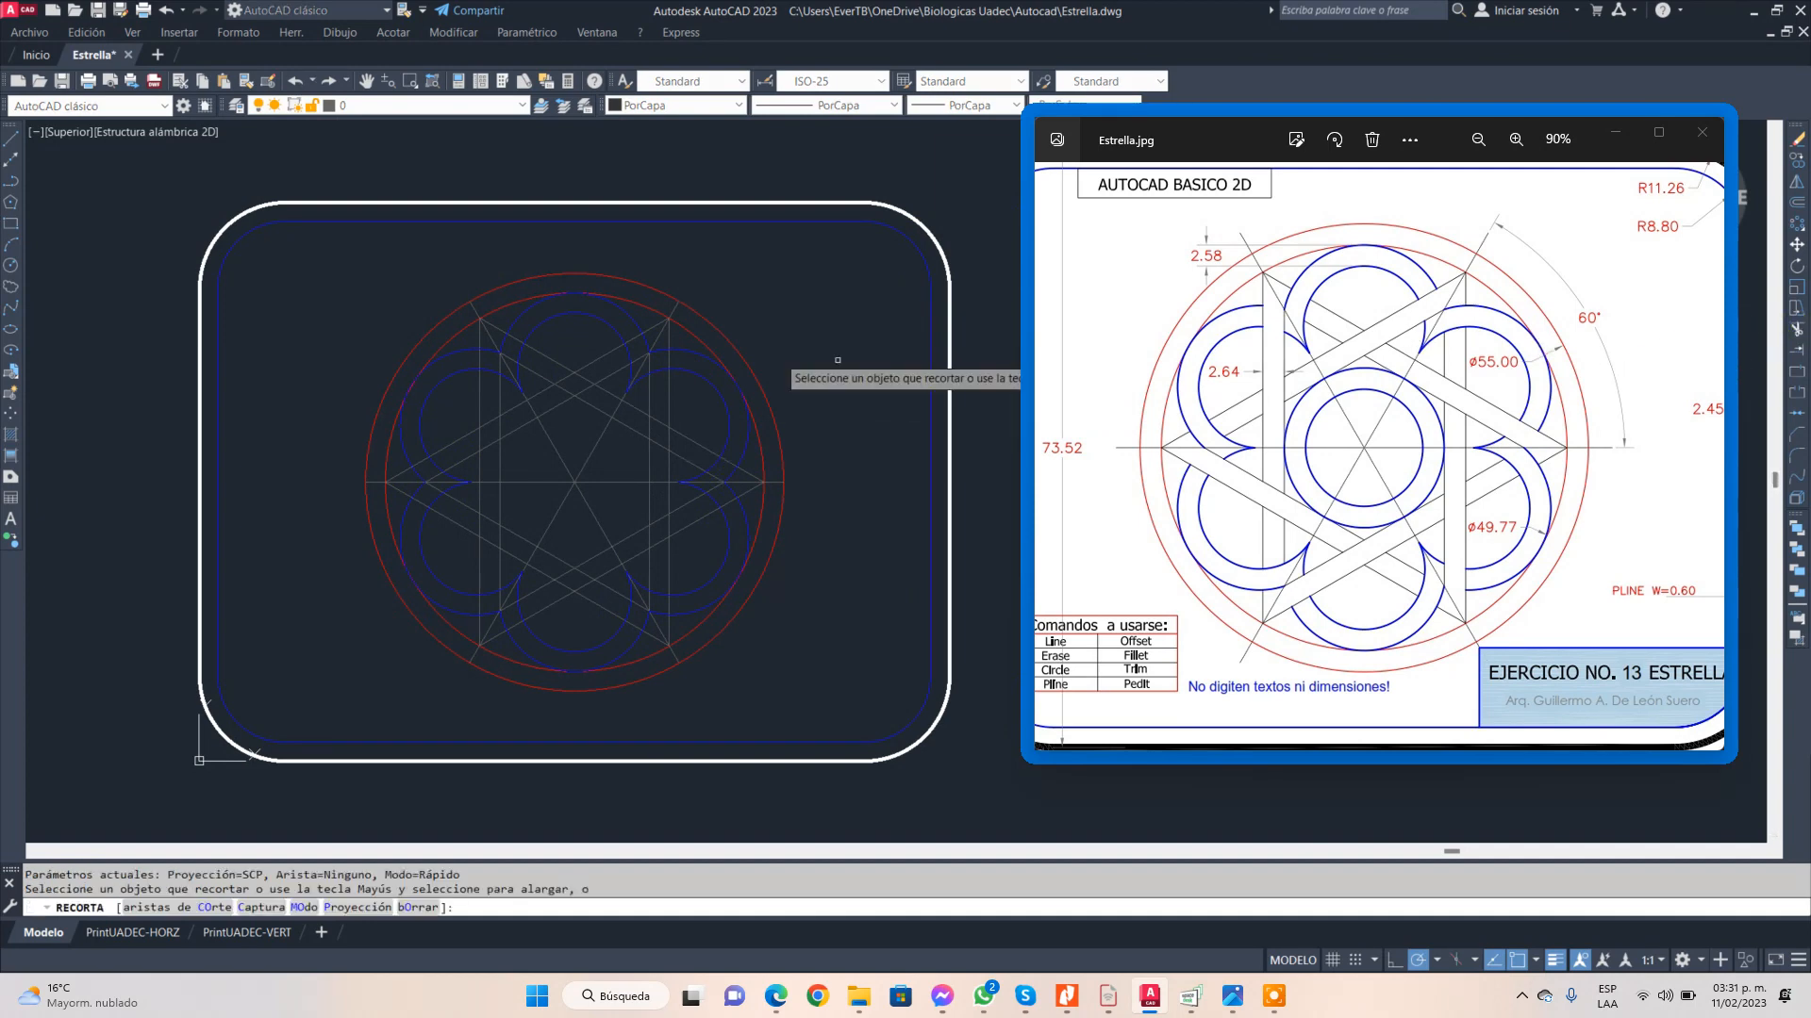
click(309, 242)
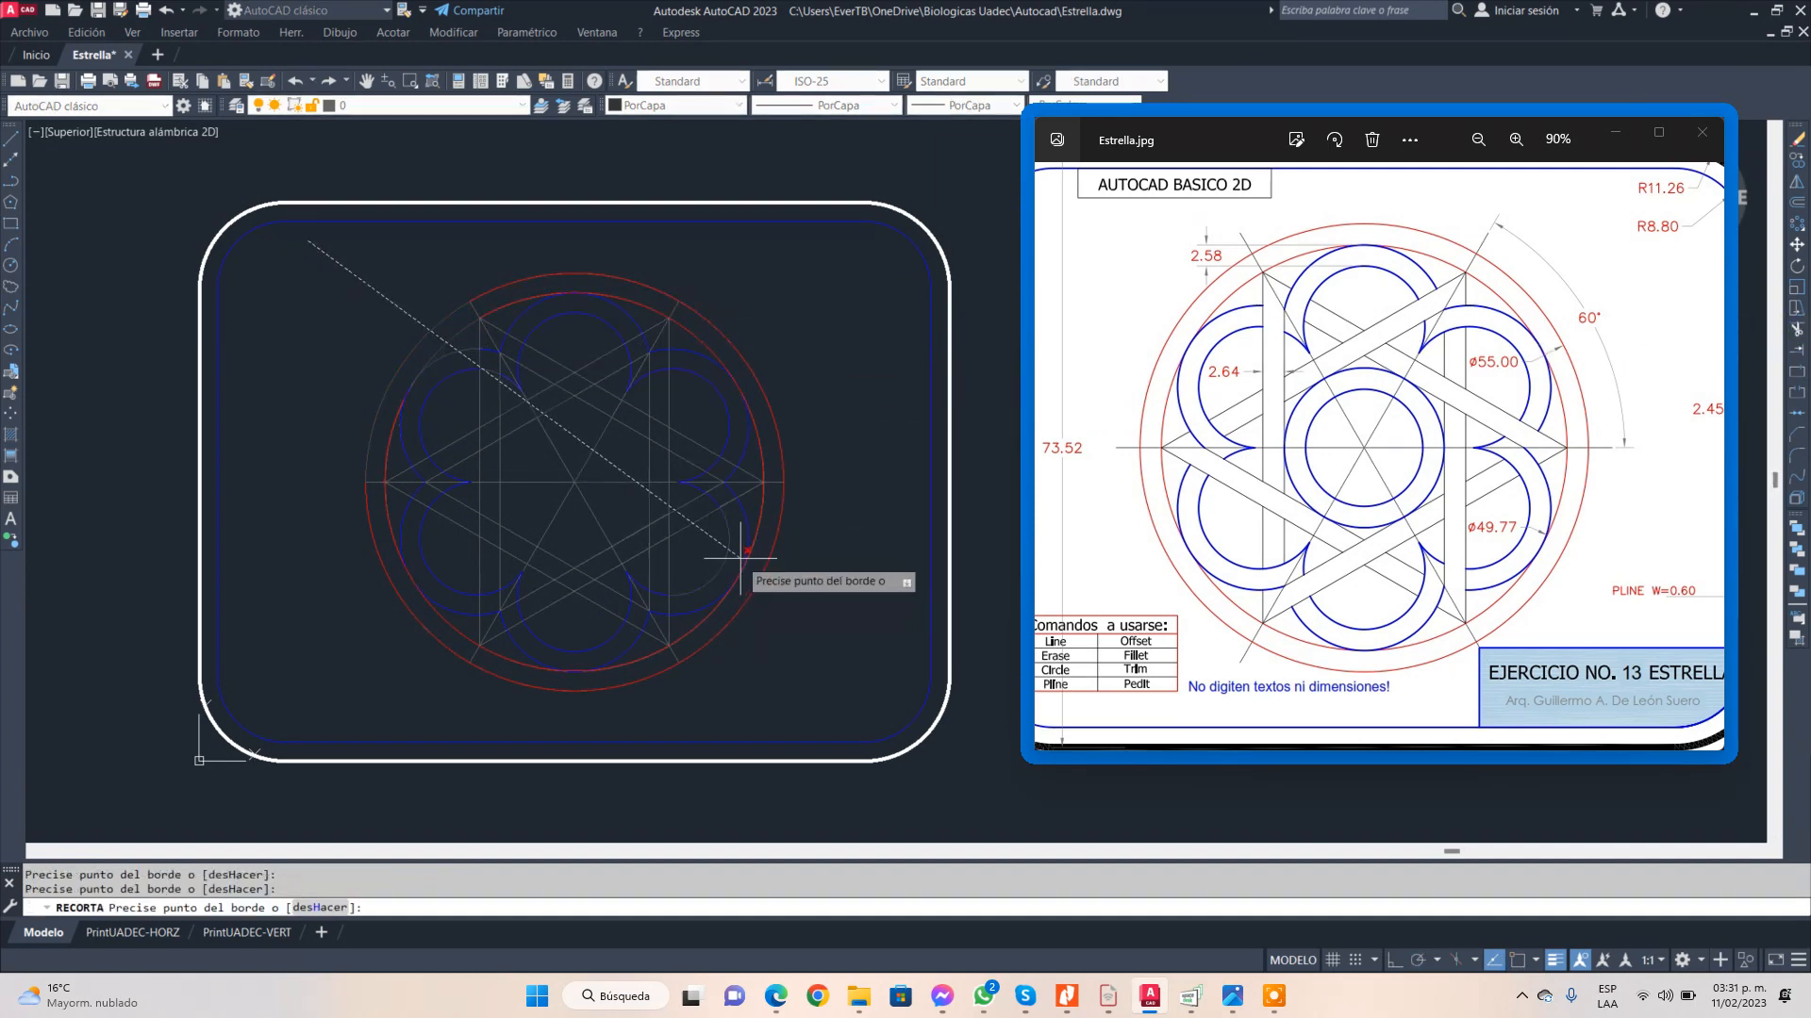
key(Escape)
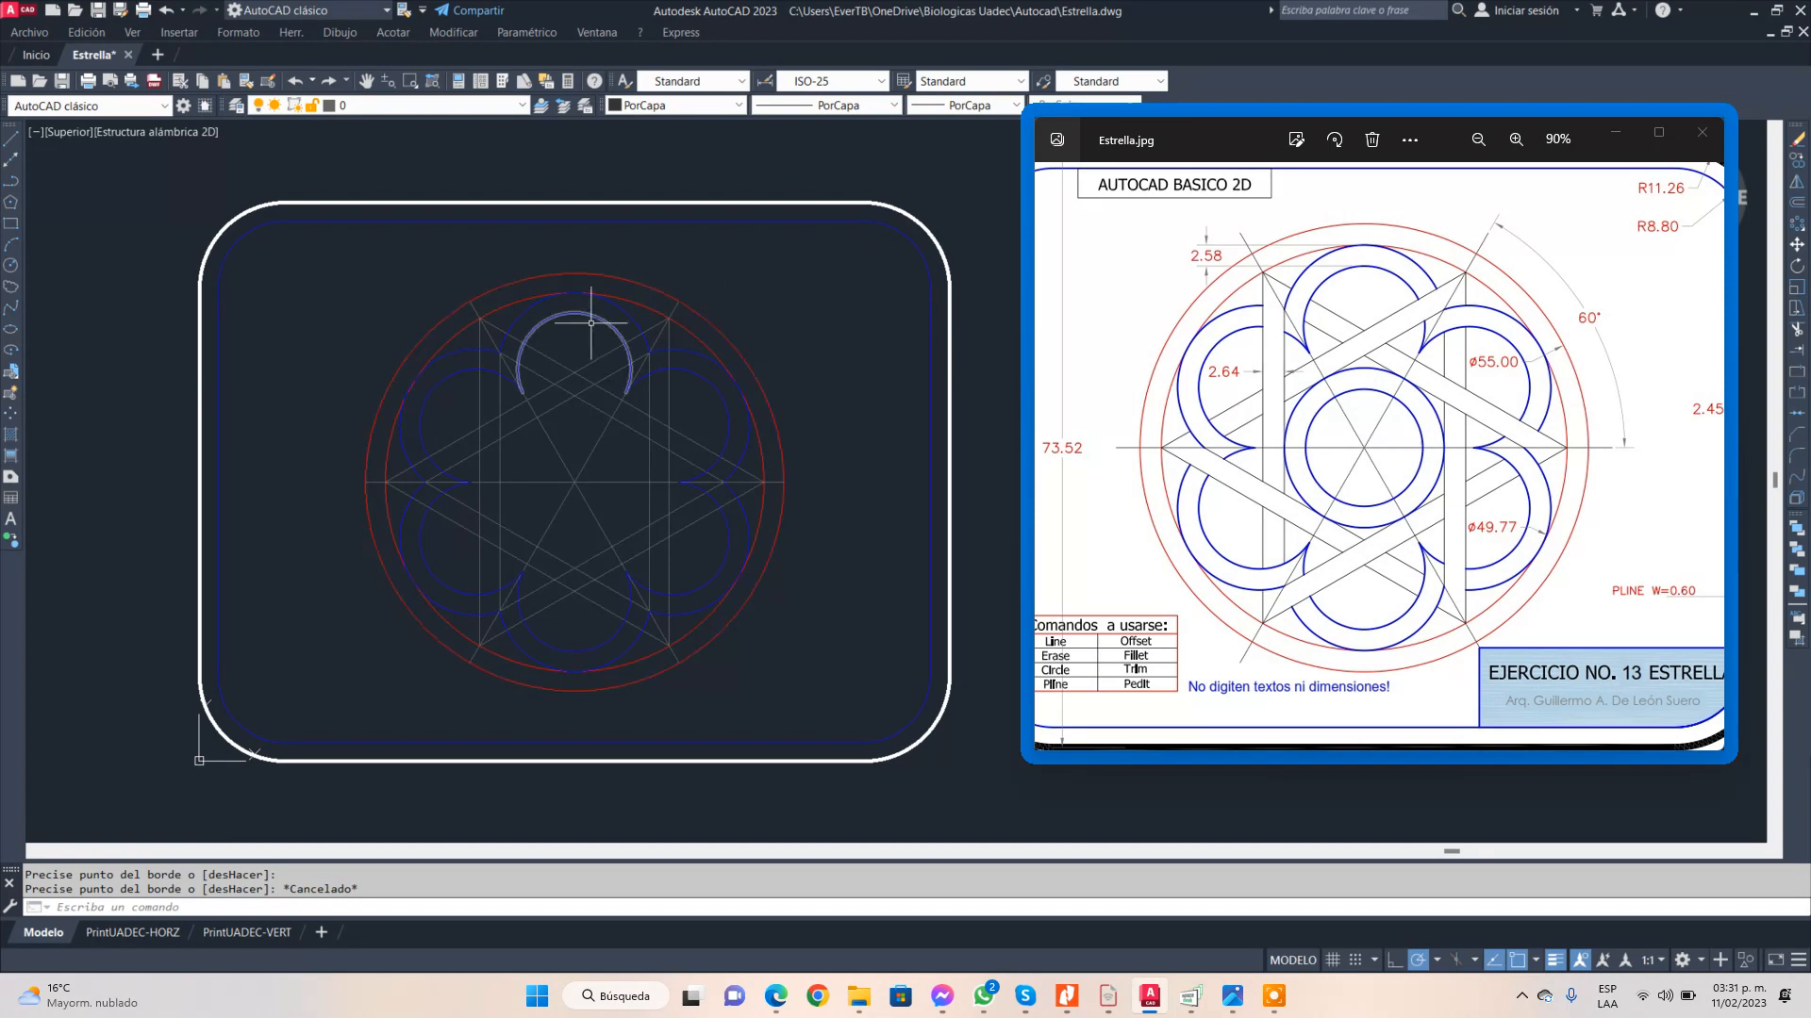
scroll(500, 307, up, 5)
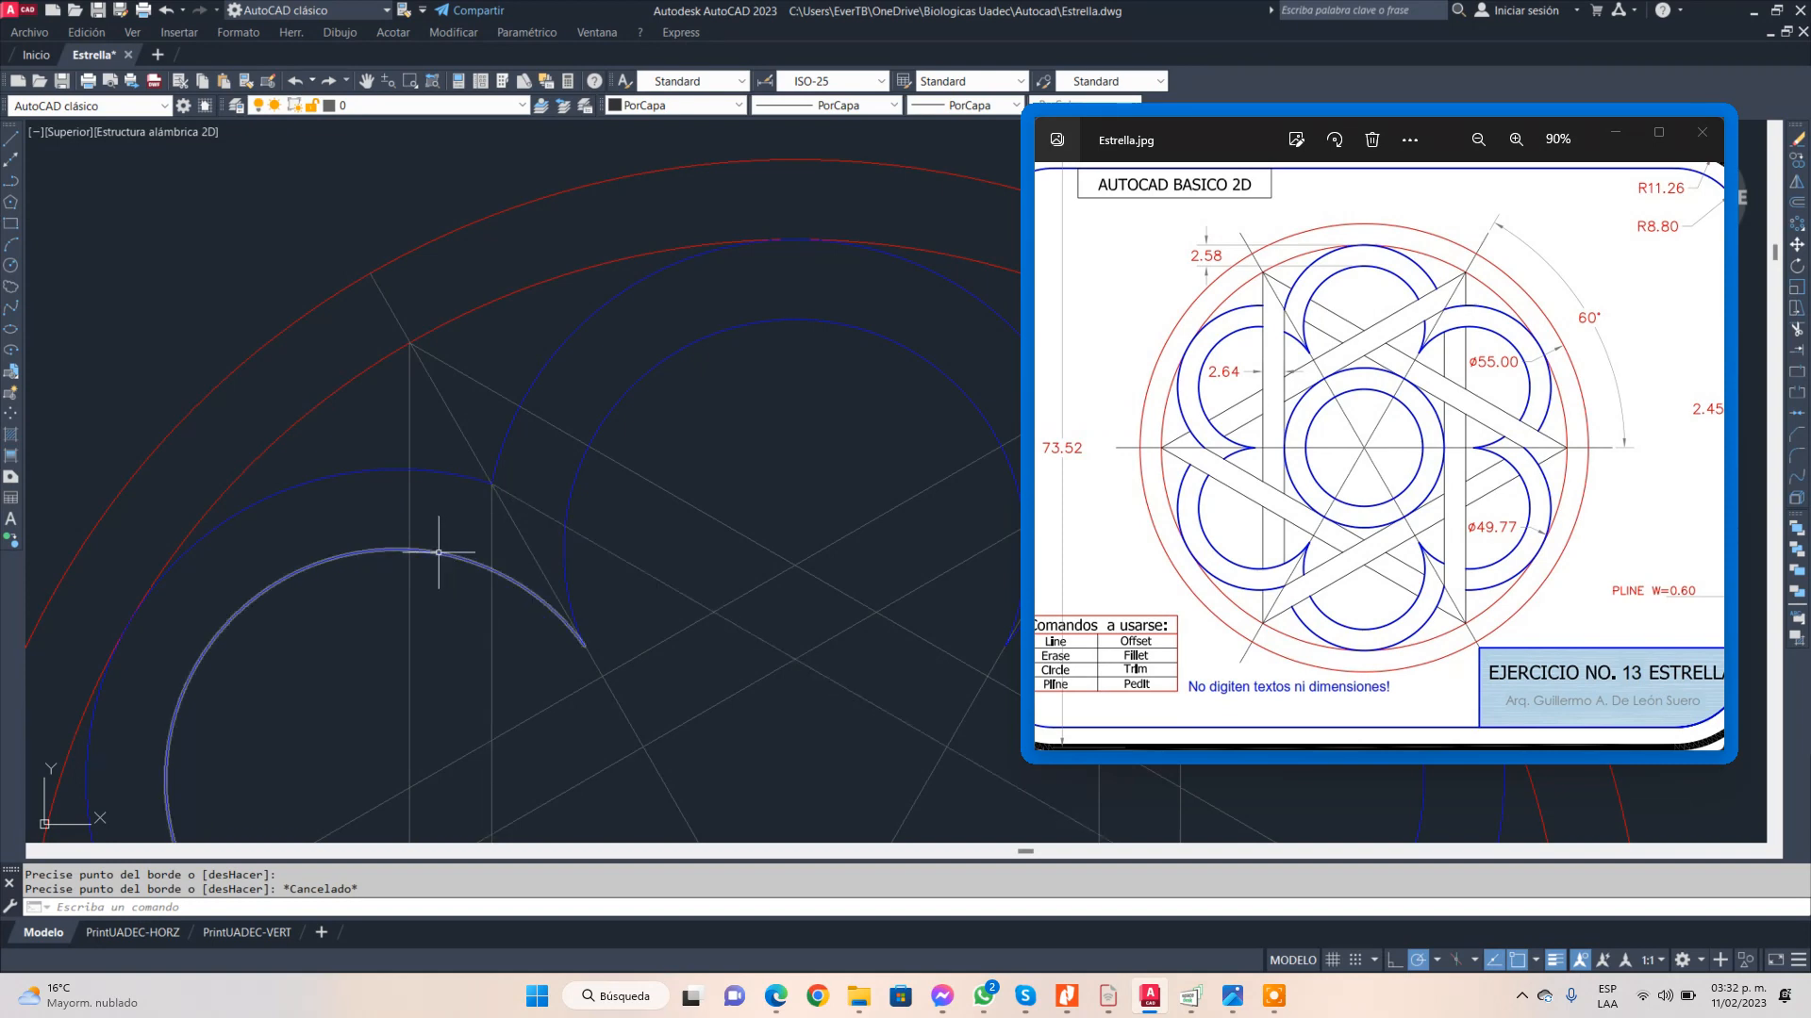
click(444, 555)
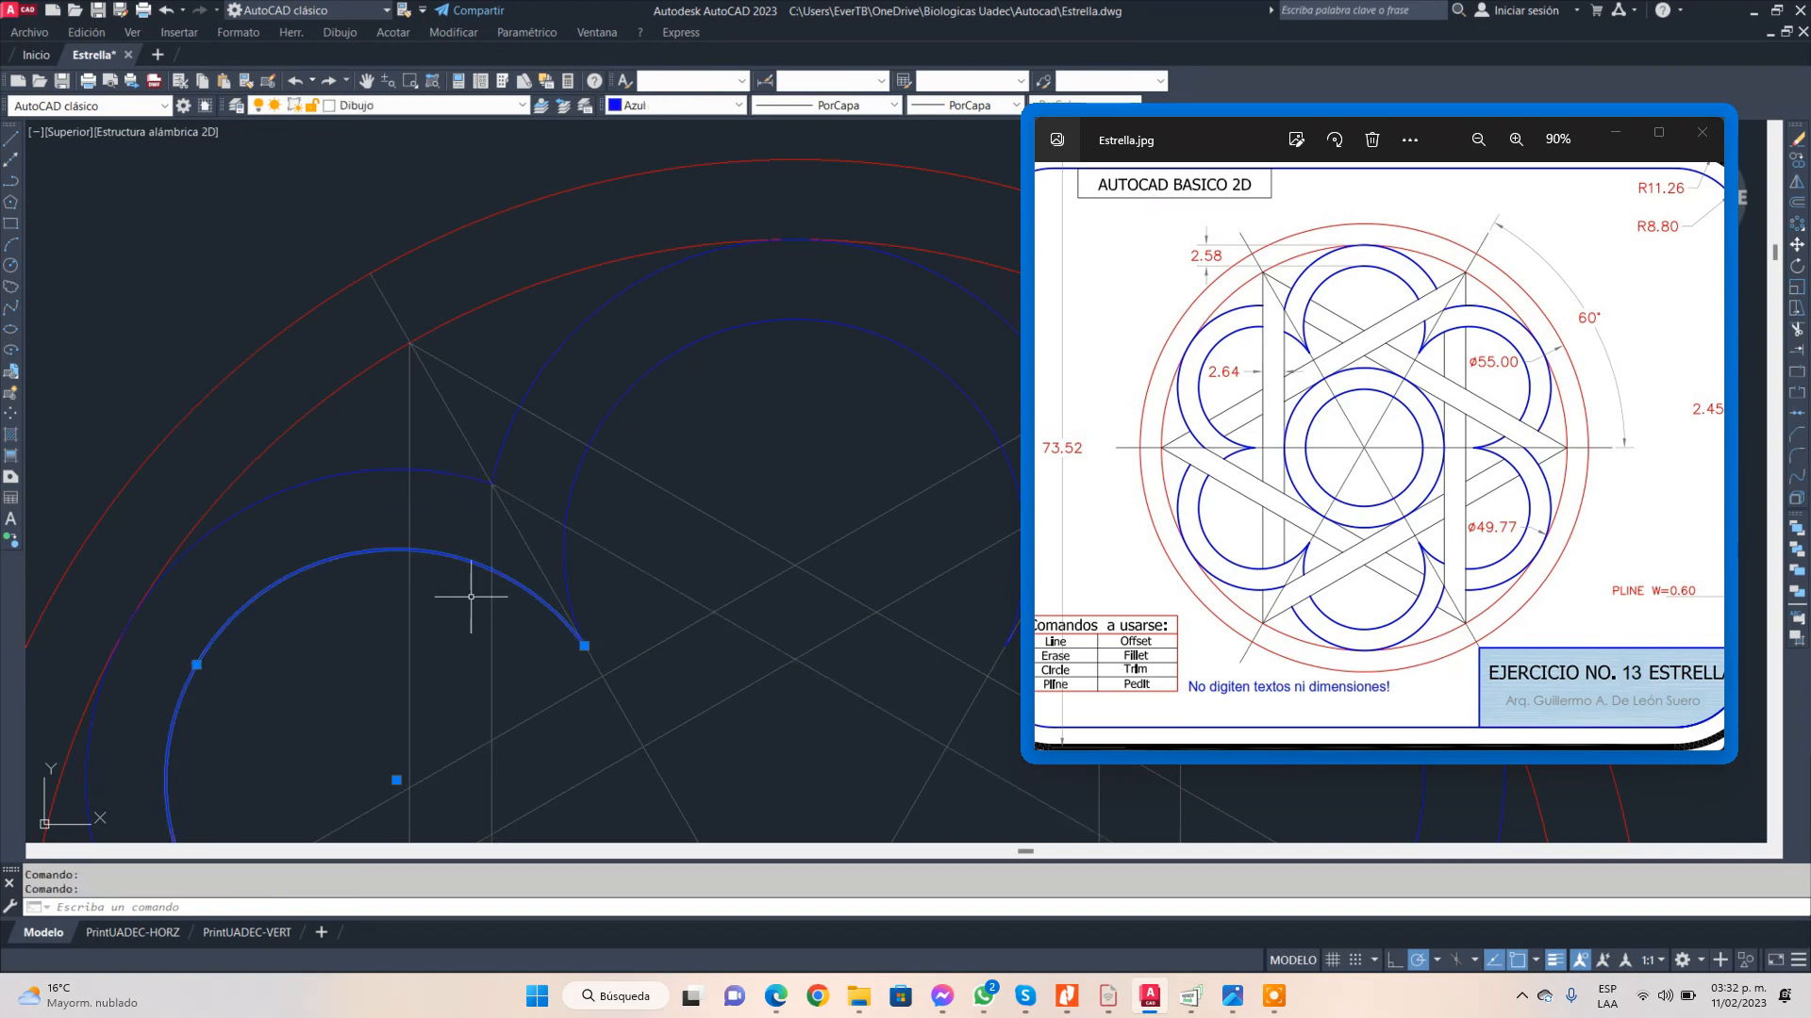
key(Escape)
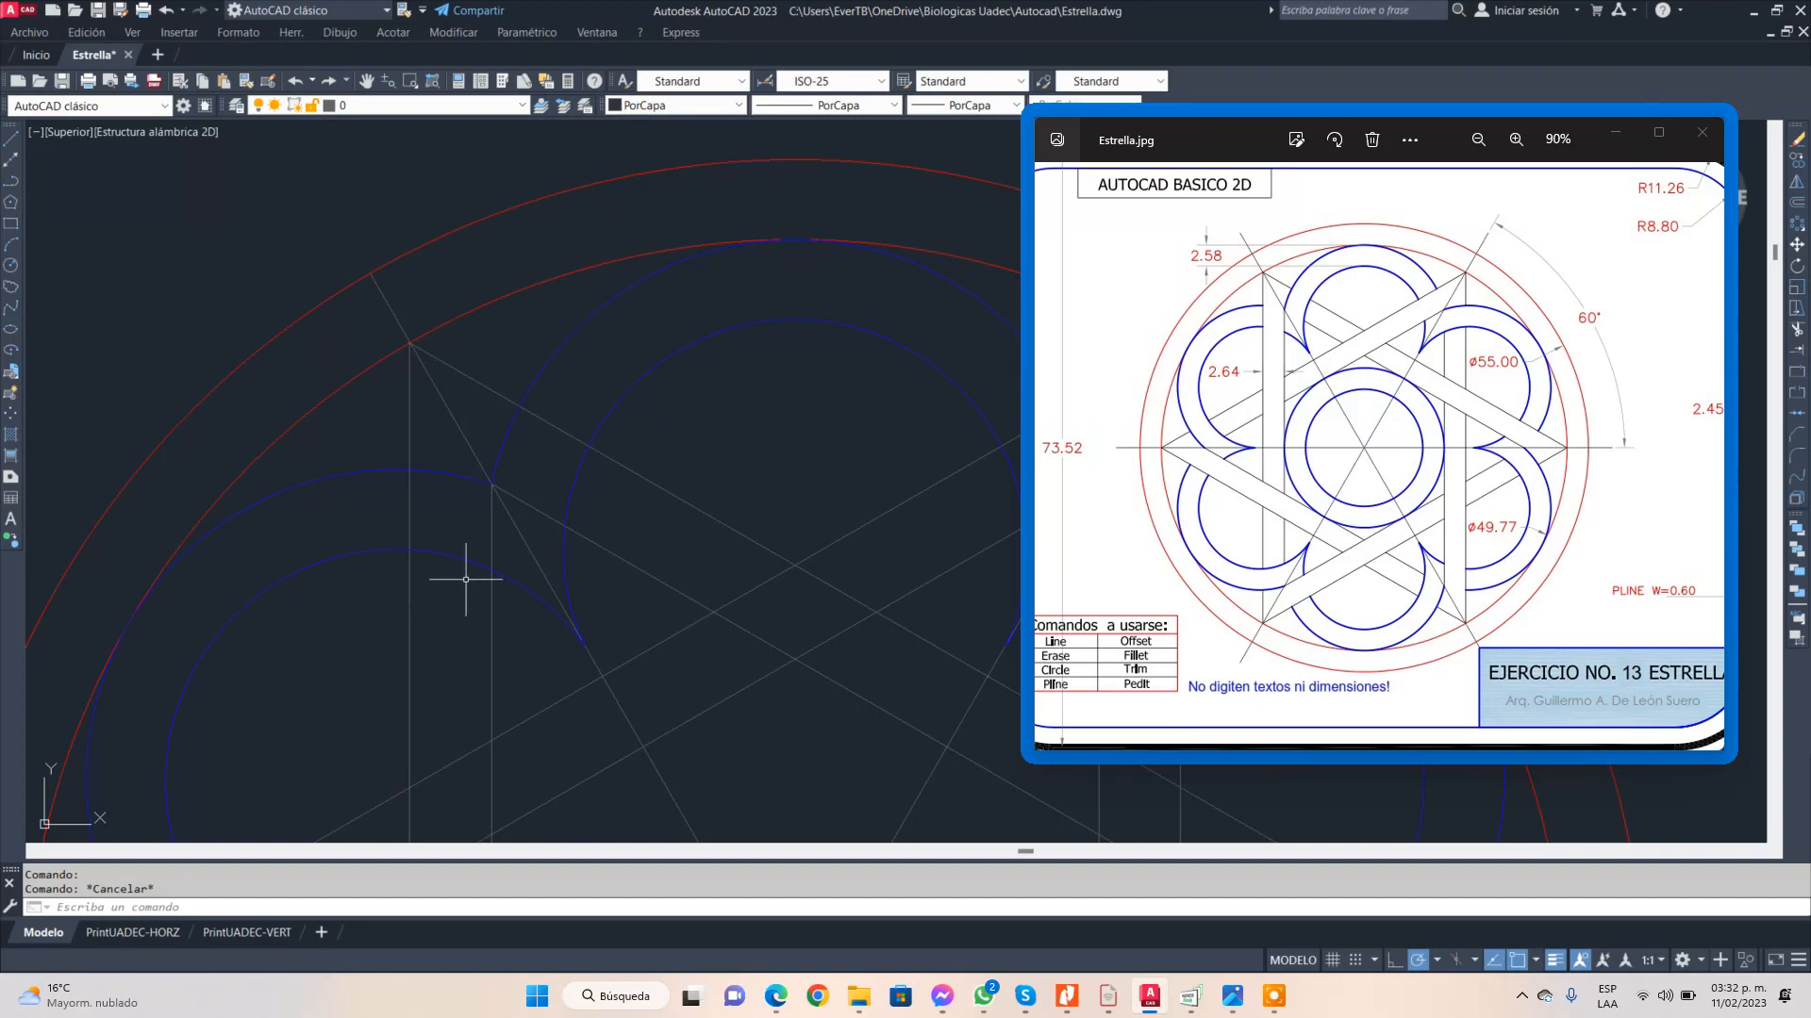
scroll(471, 589, down, 6)
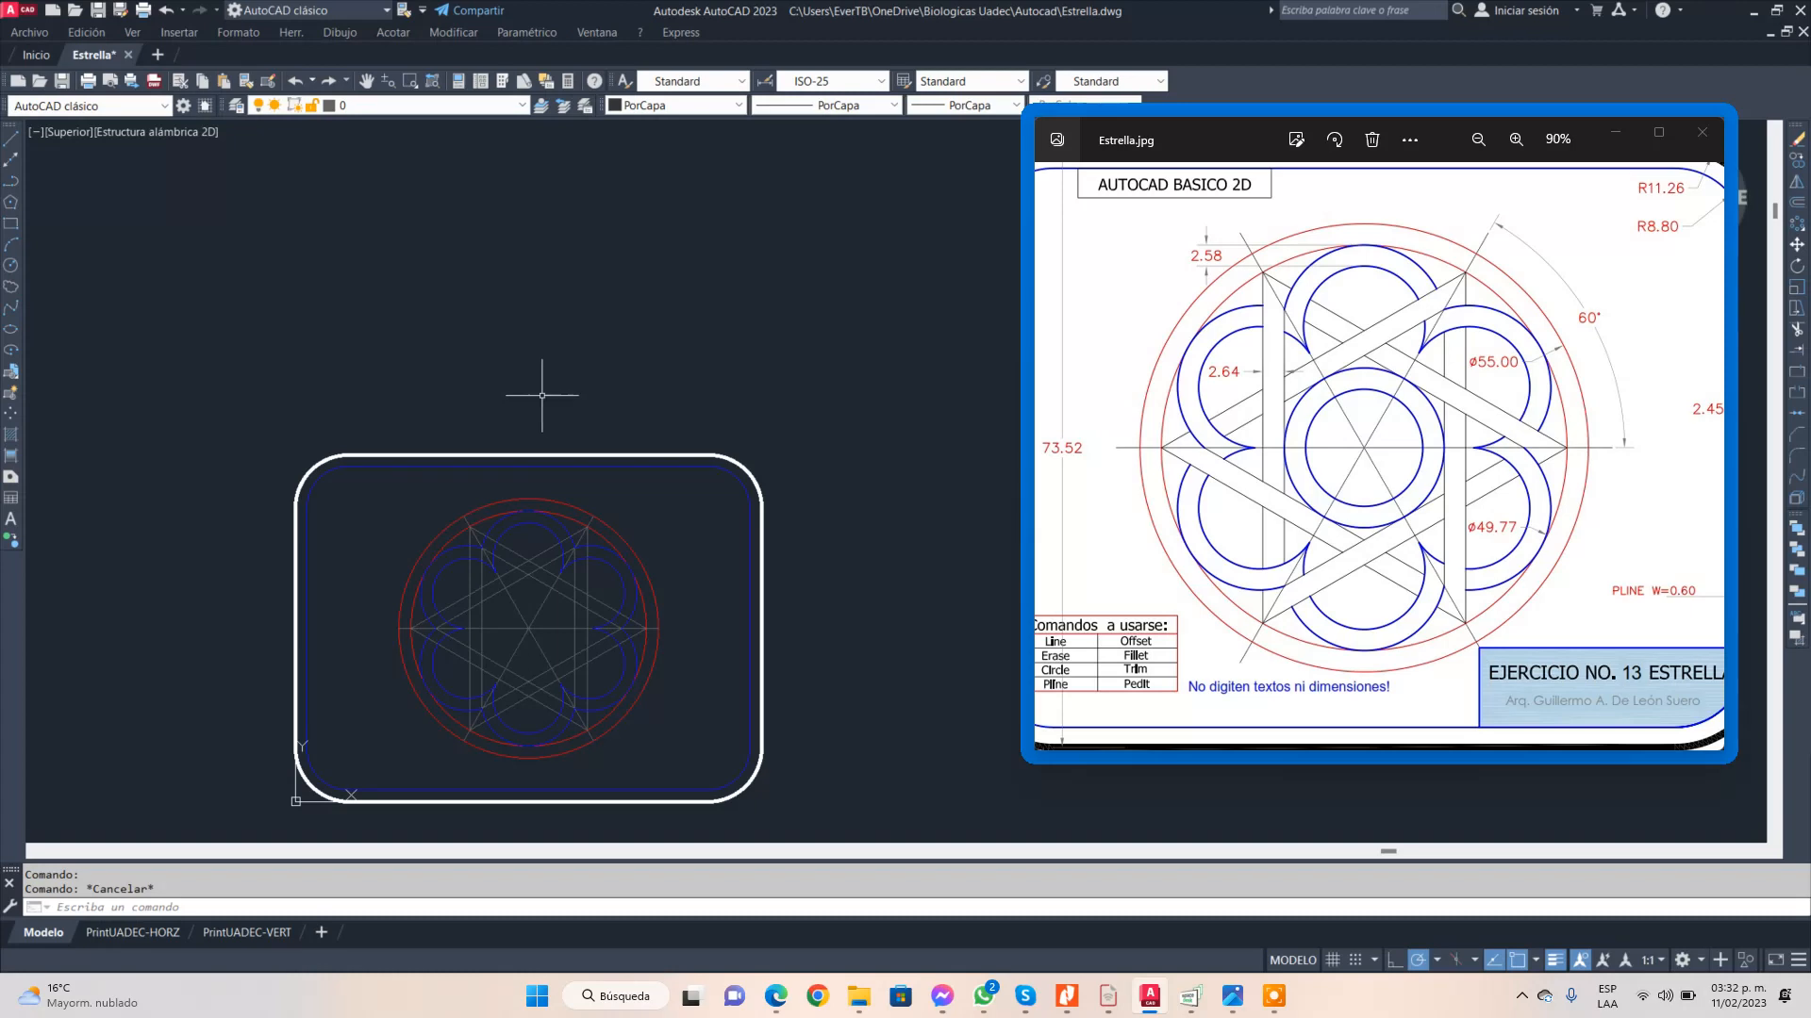
middle_drag(542, 395, 586, 249)
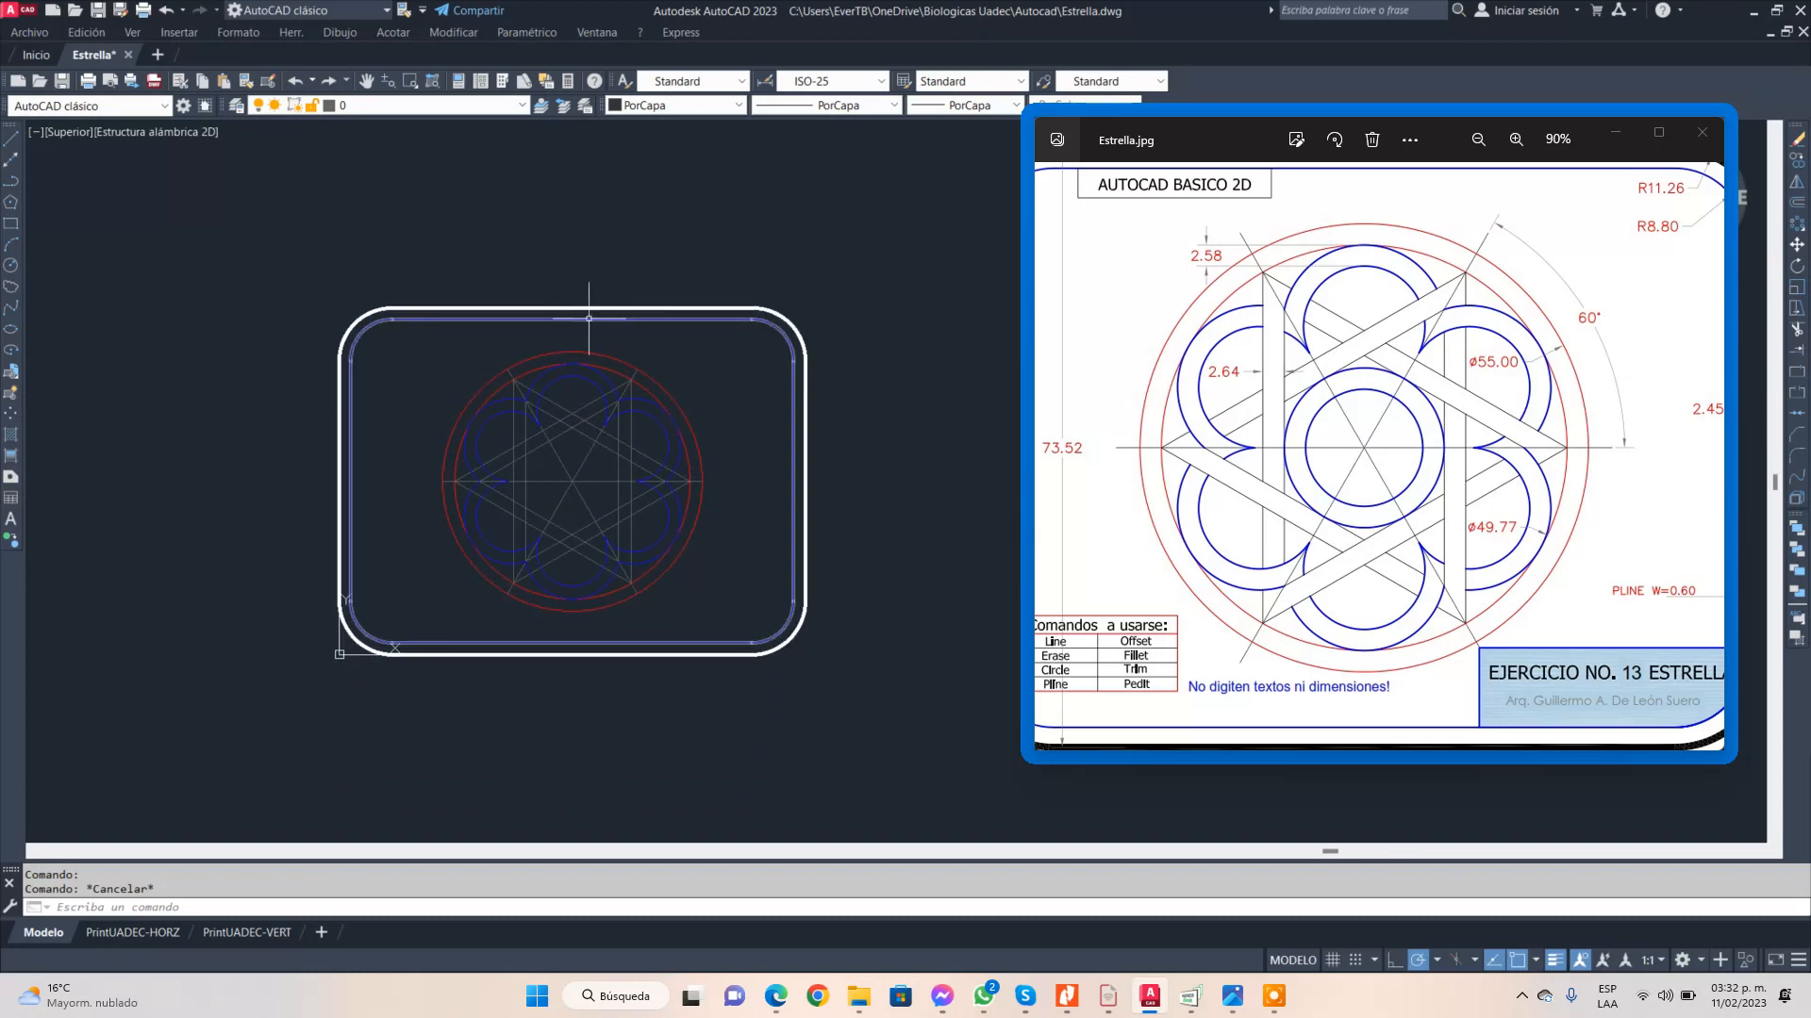
scroll(585, 291, up, 2)
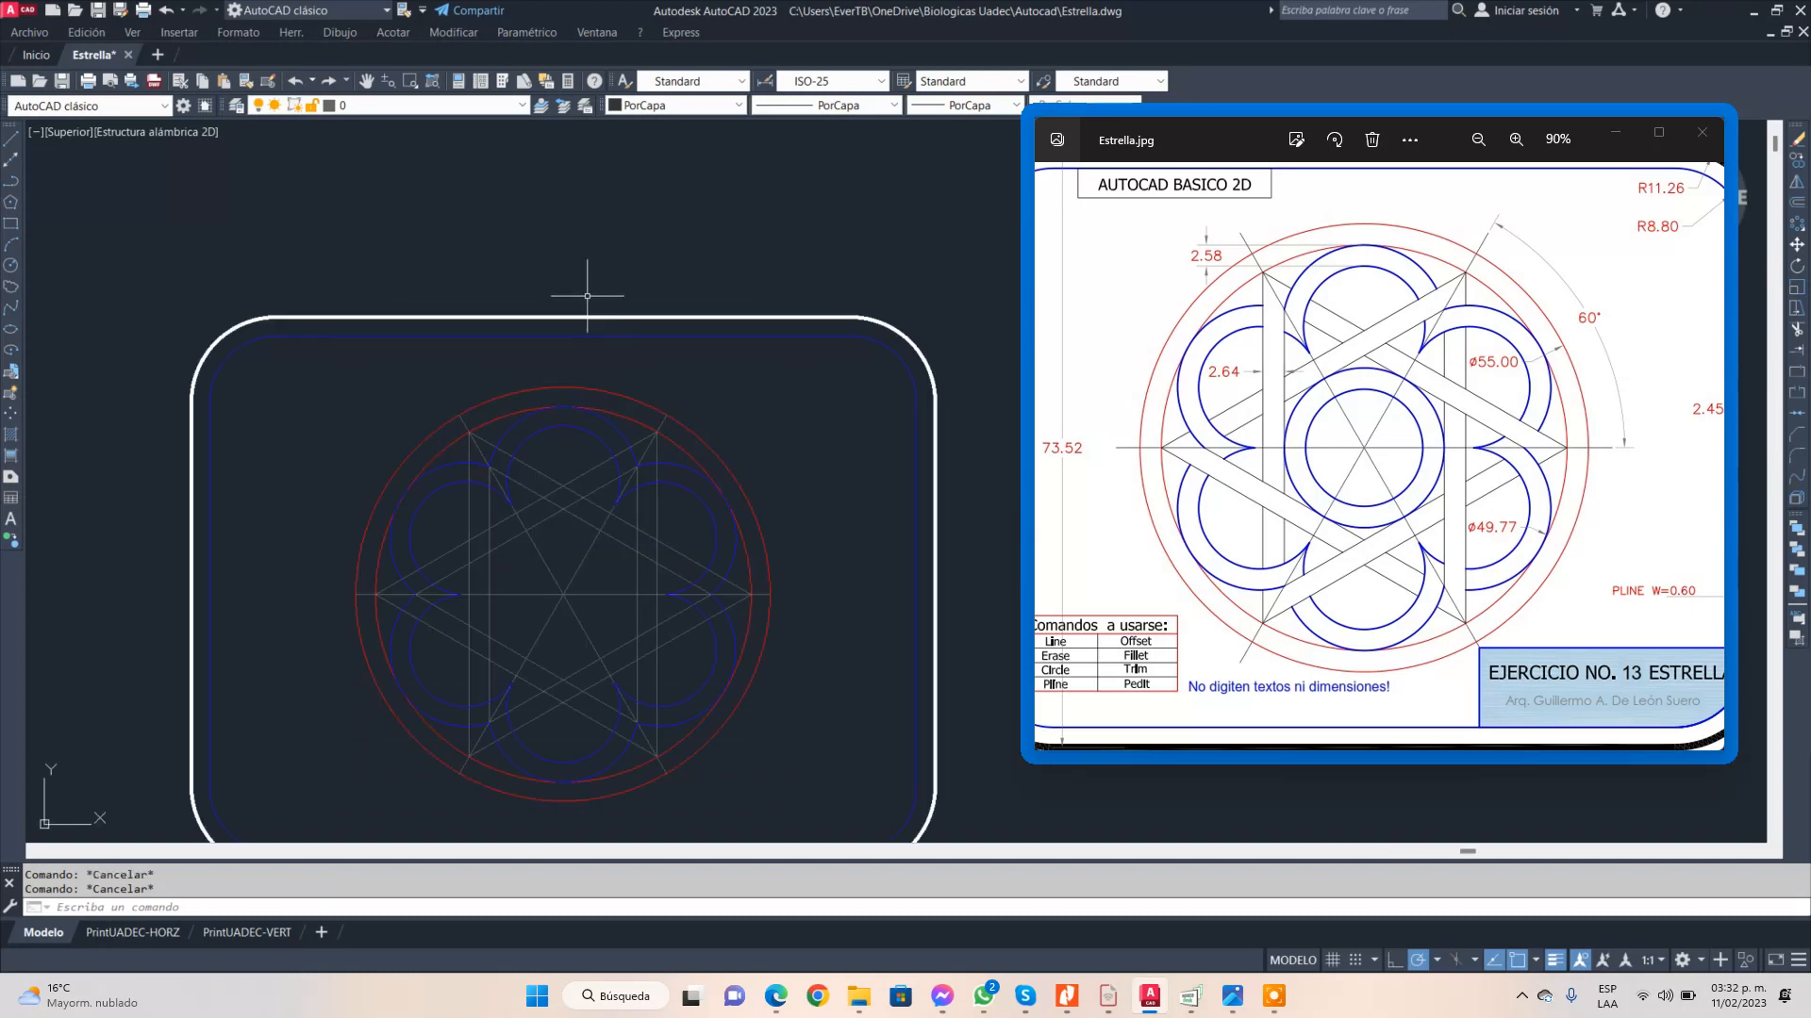
- Undo the arc erasures, petal trims and layer changes back to the overlapping petals with the star lines shown
key(ctrl+z)
key(ctrl+z)
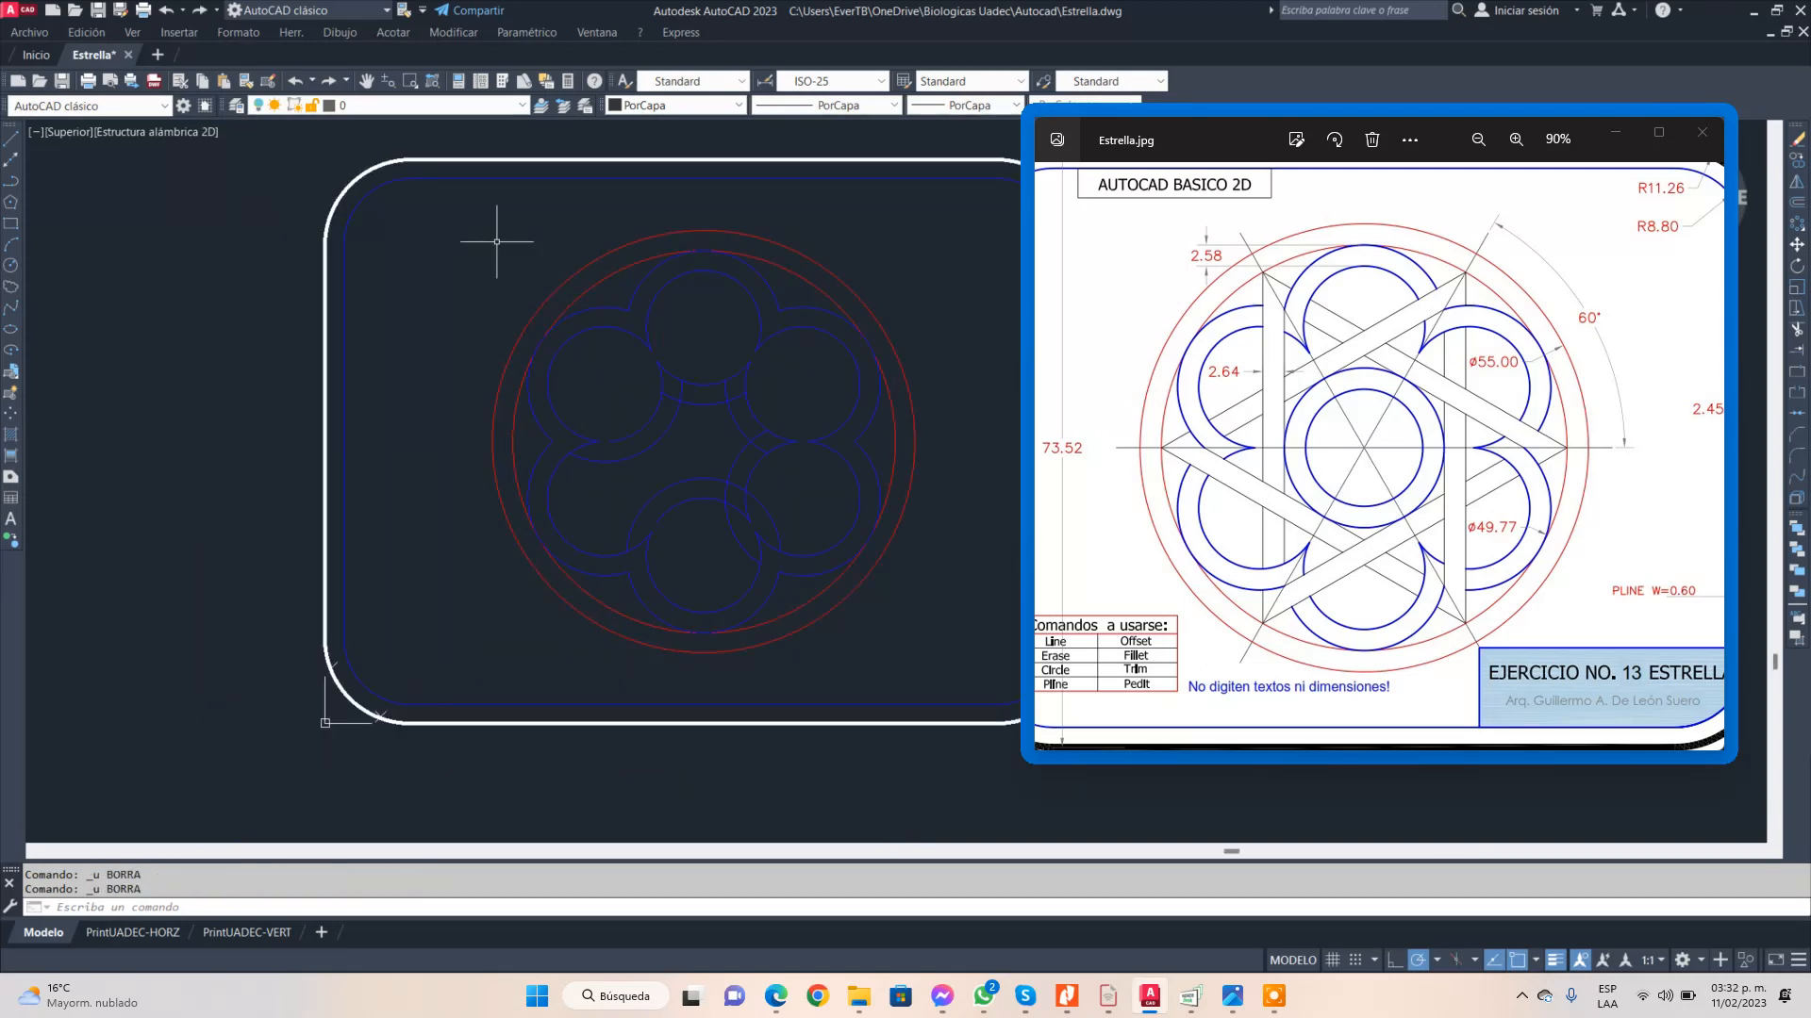
key(ctrl+z)
key(ctrl+z)
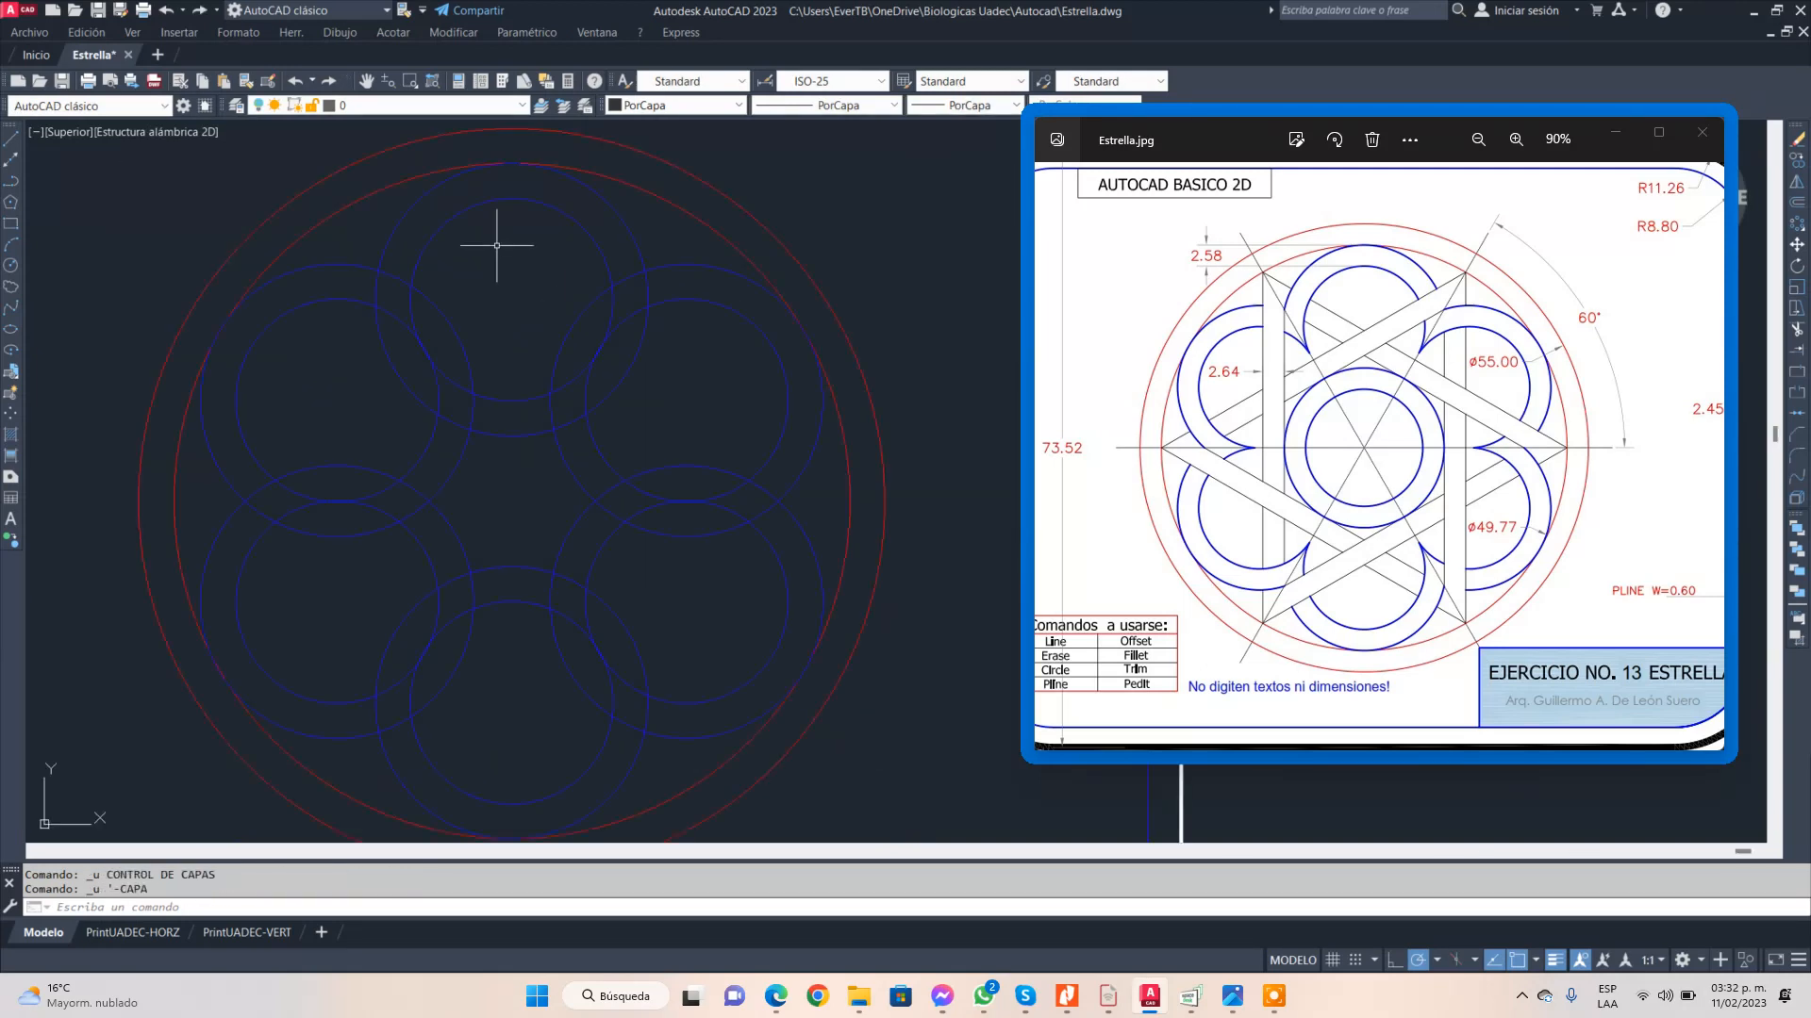
key(ctrl+z)
key(ctrl+z)
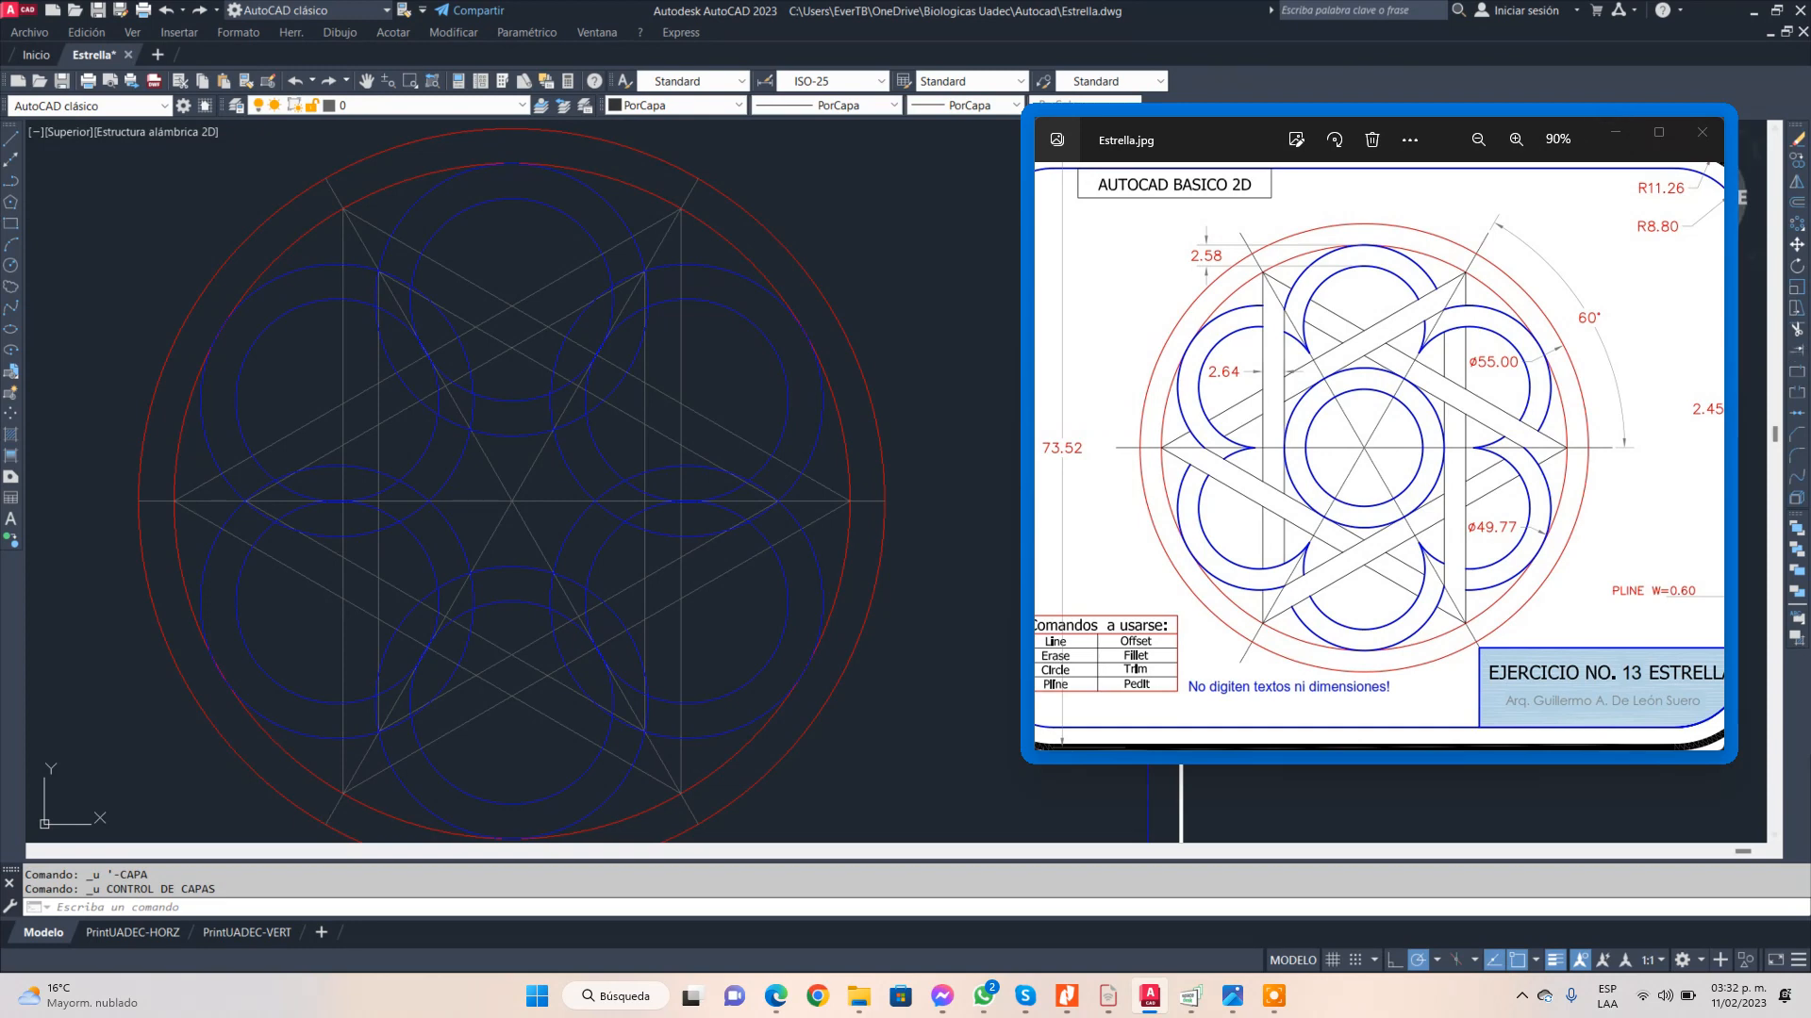
- Trim the upper-left petal's two arcs between the vertical strip's lines, and the top petal's outer arc inside that strip
click(1797, 329)
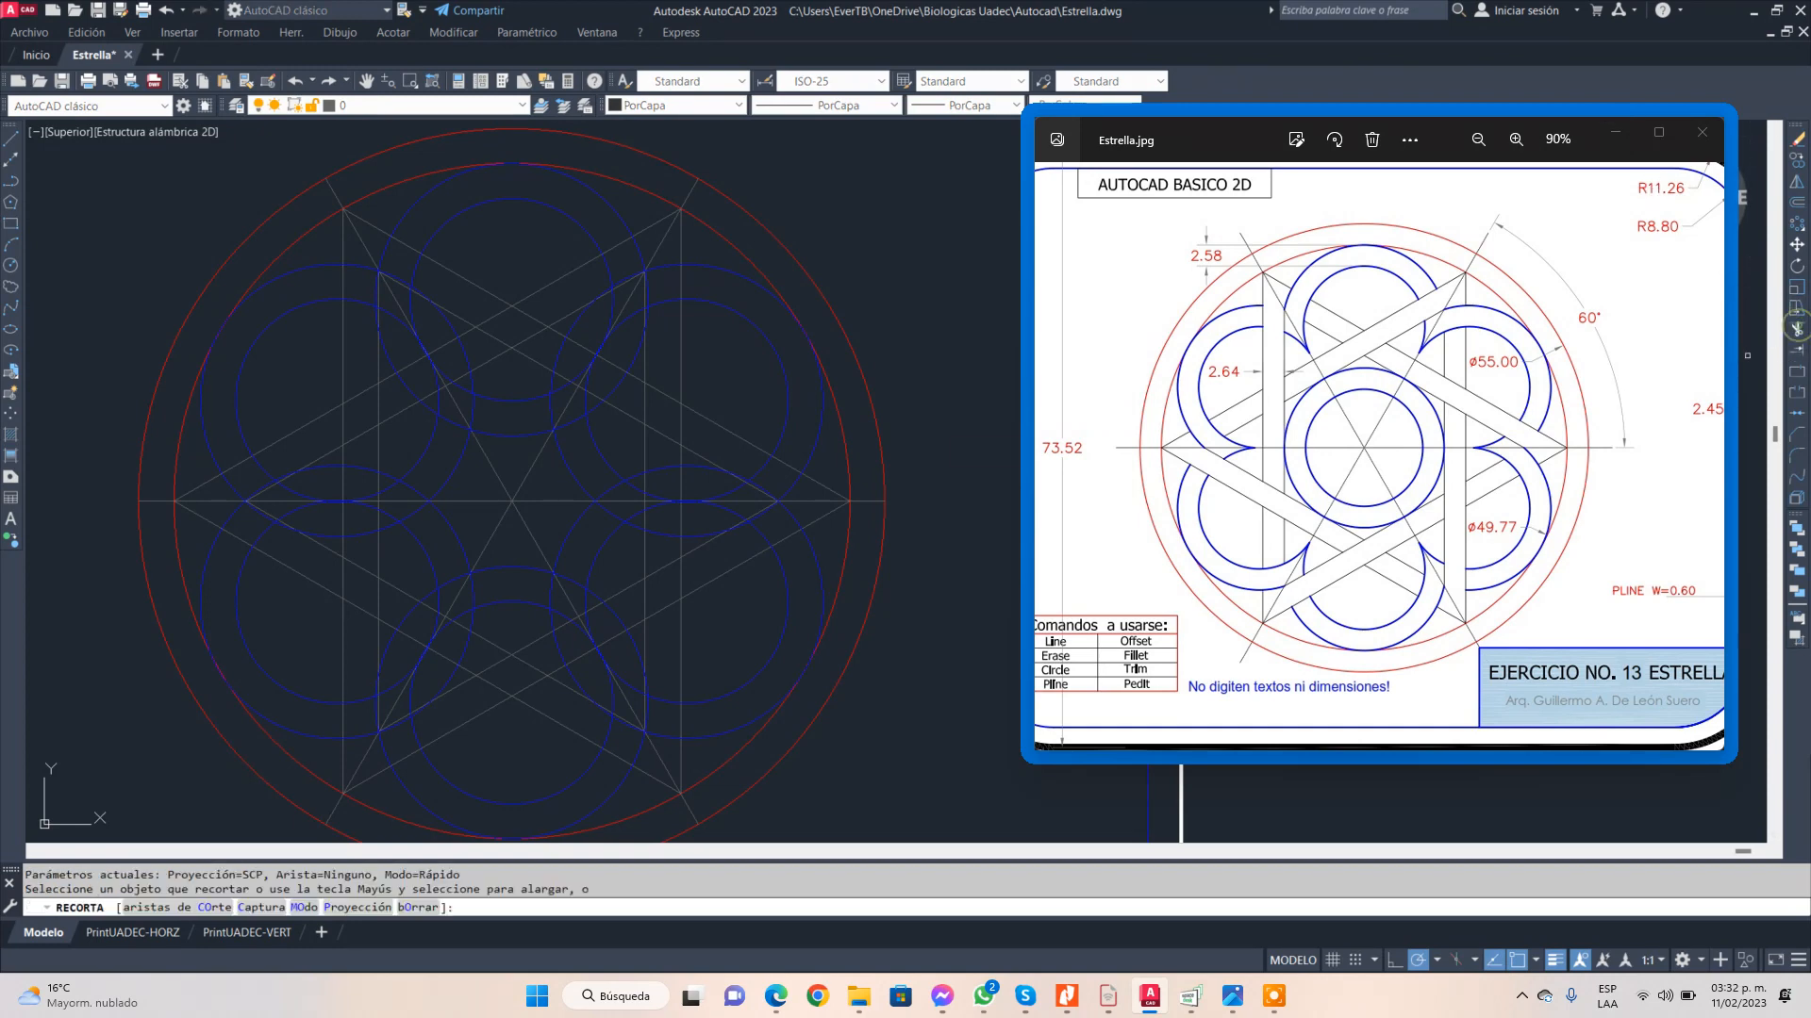
scroll(848, 424, down, 4)
scroll(742, 362, up, 6)
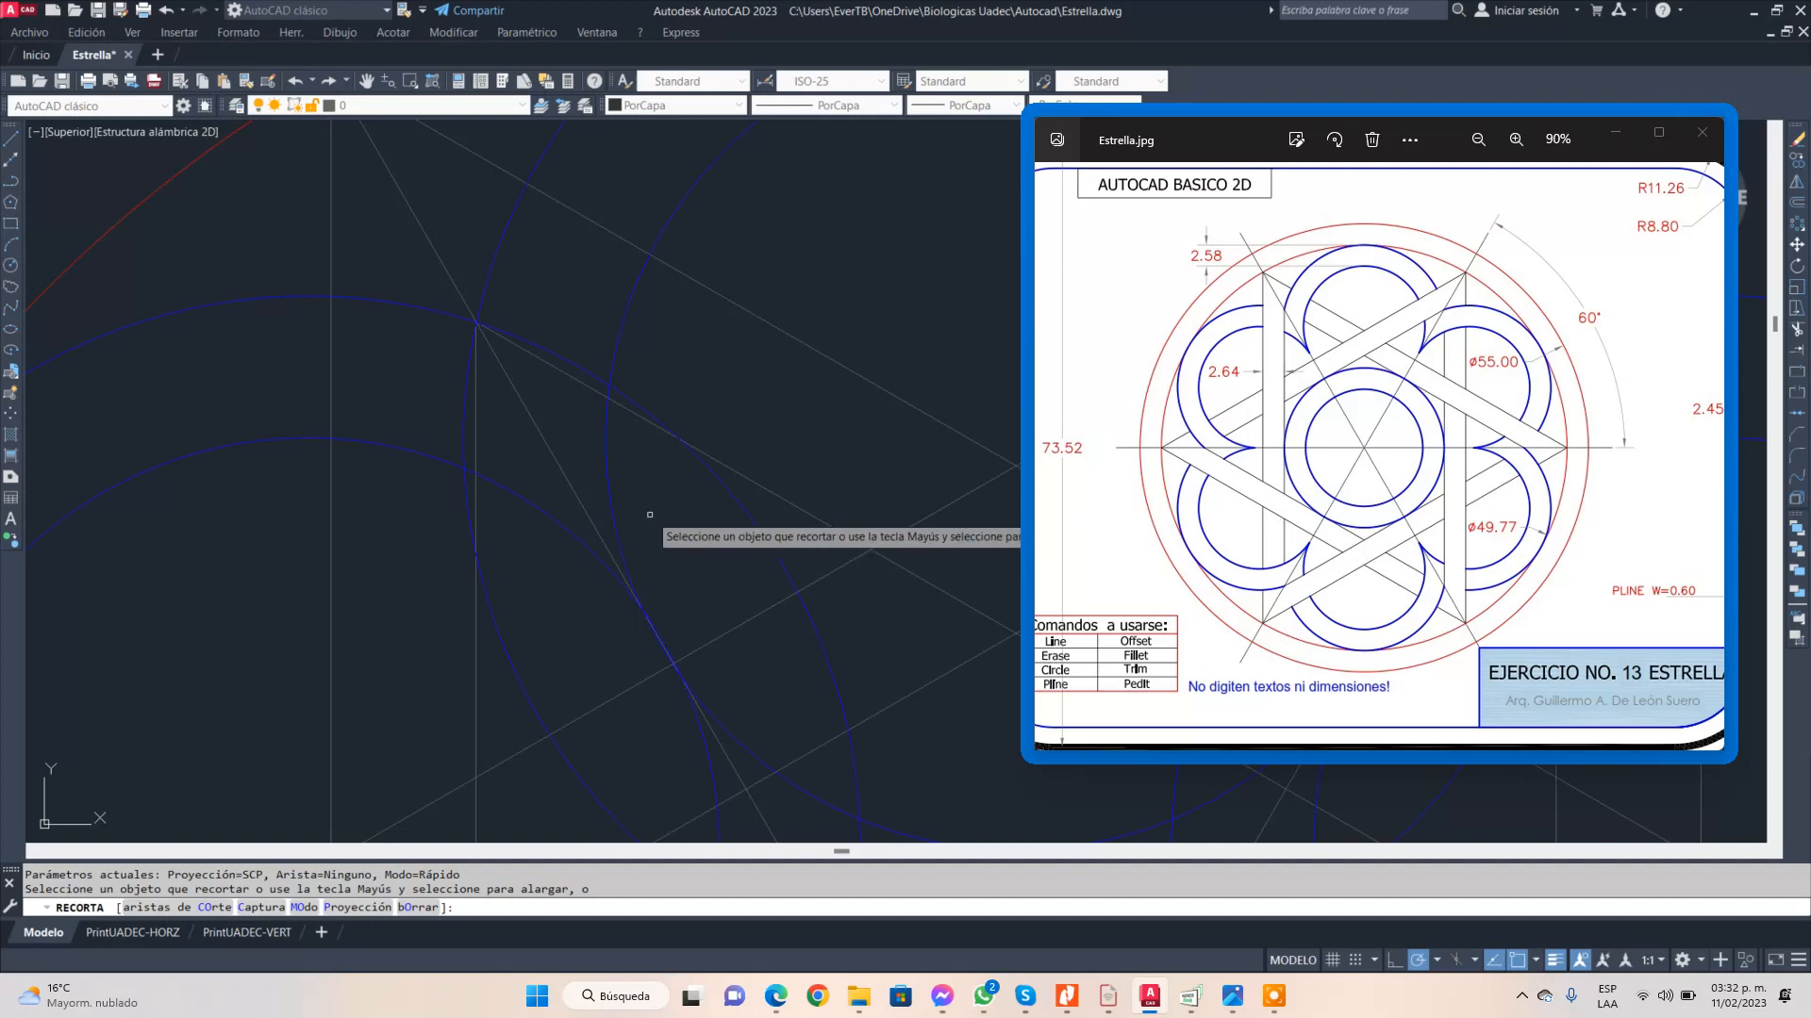
click(392, 446)
click(395, 304)
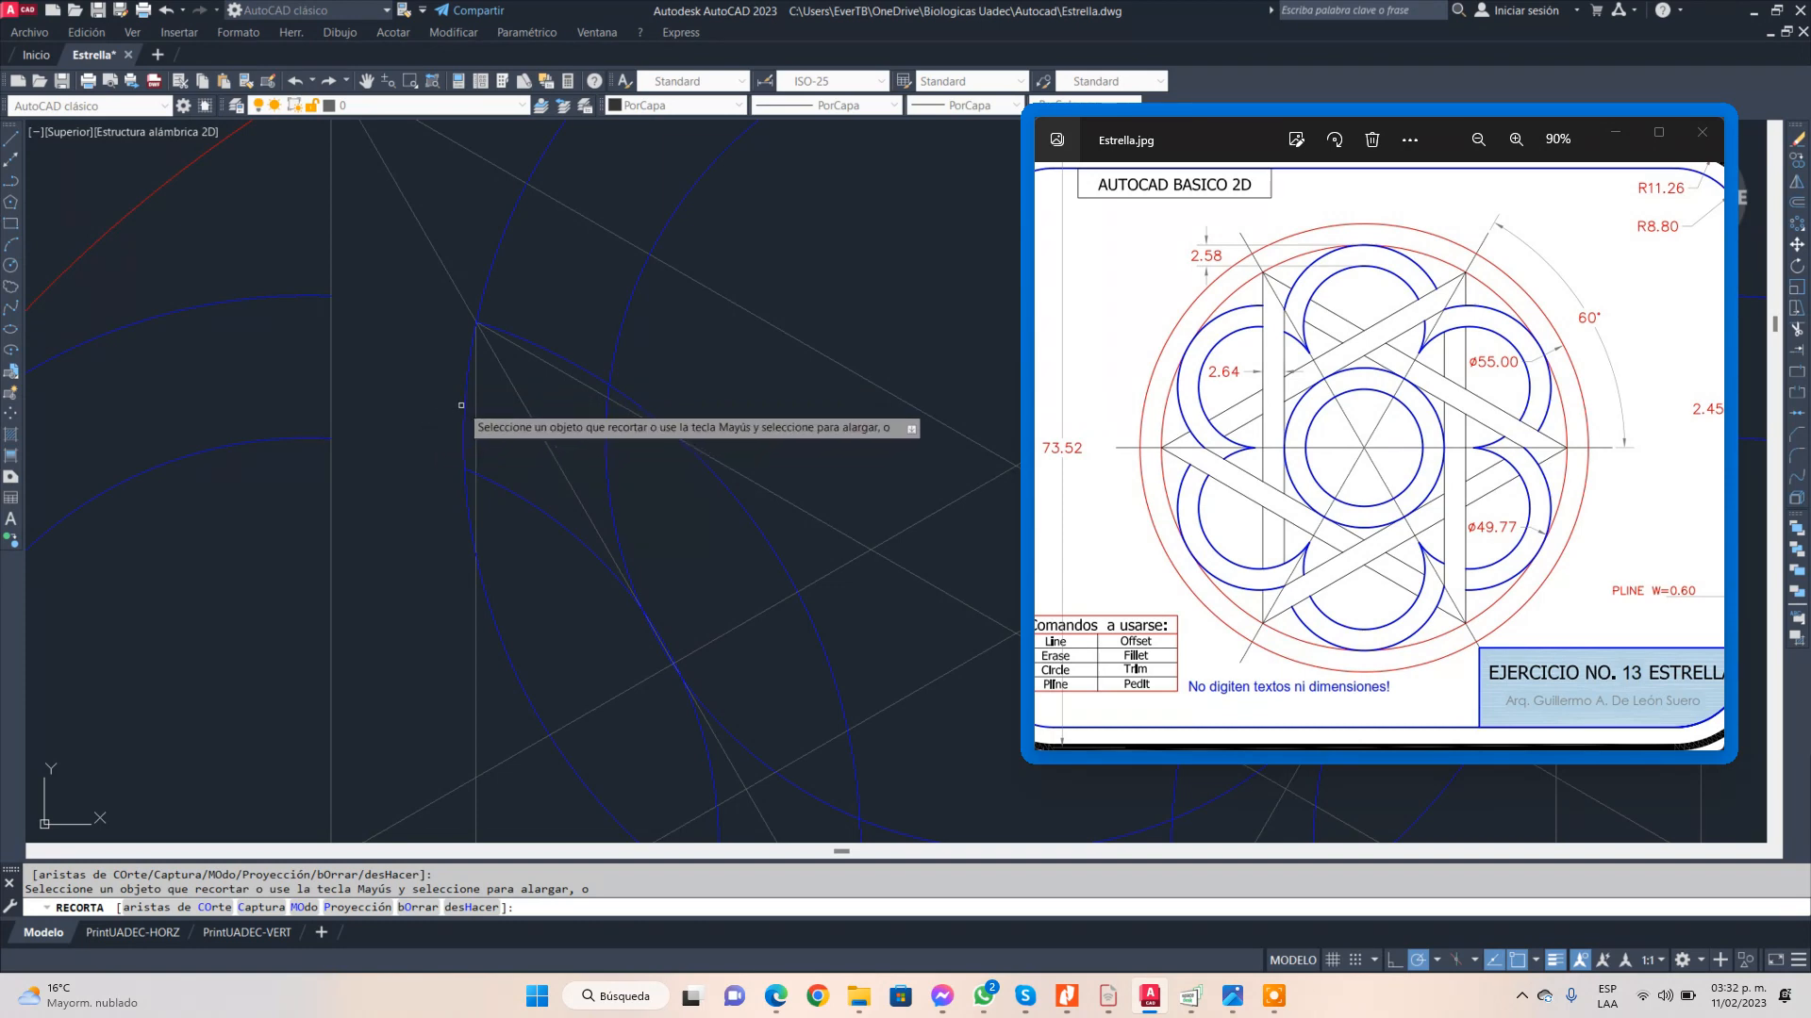
click(465, 503)
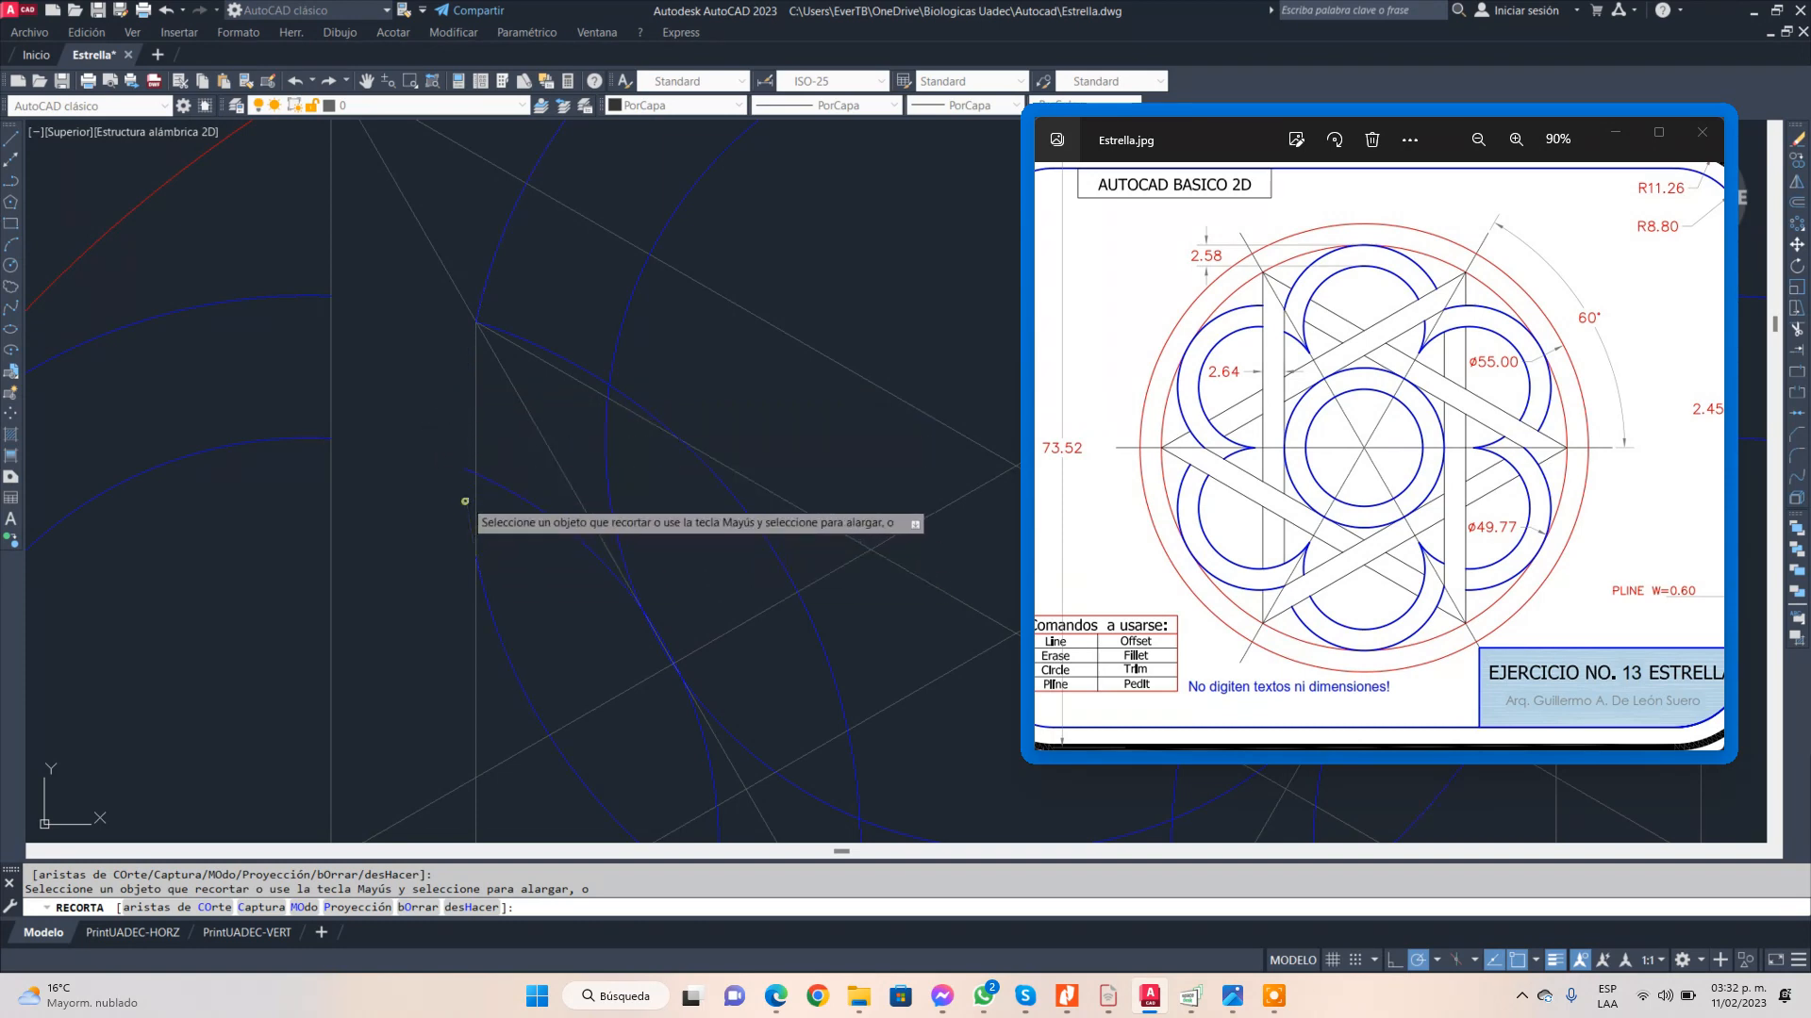
- Trim the inner-arc stub inside the vertical strip and the upper-left petal's outer arc between the strip and the top petal
scroll(476, 495, up, 4)
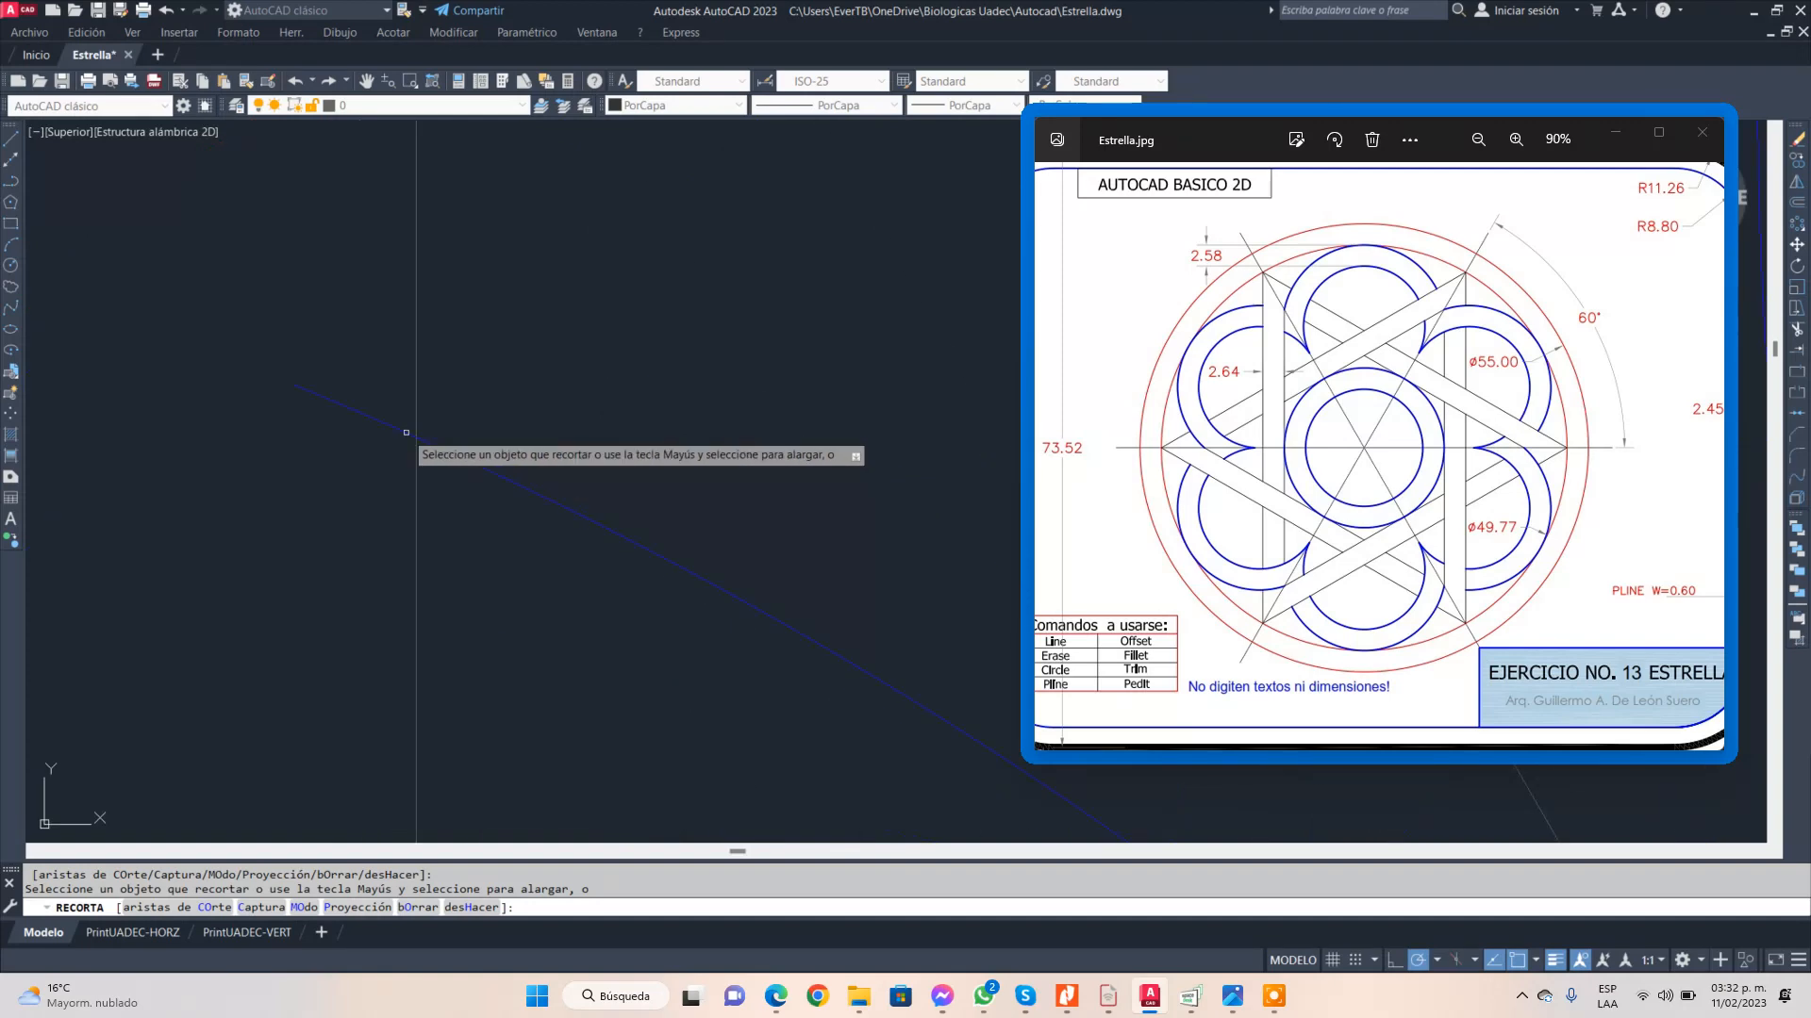
click(396, 427)
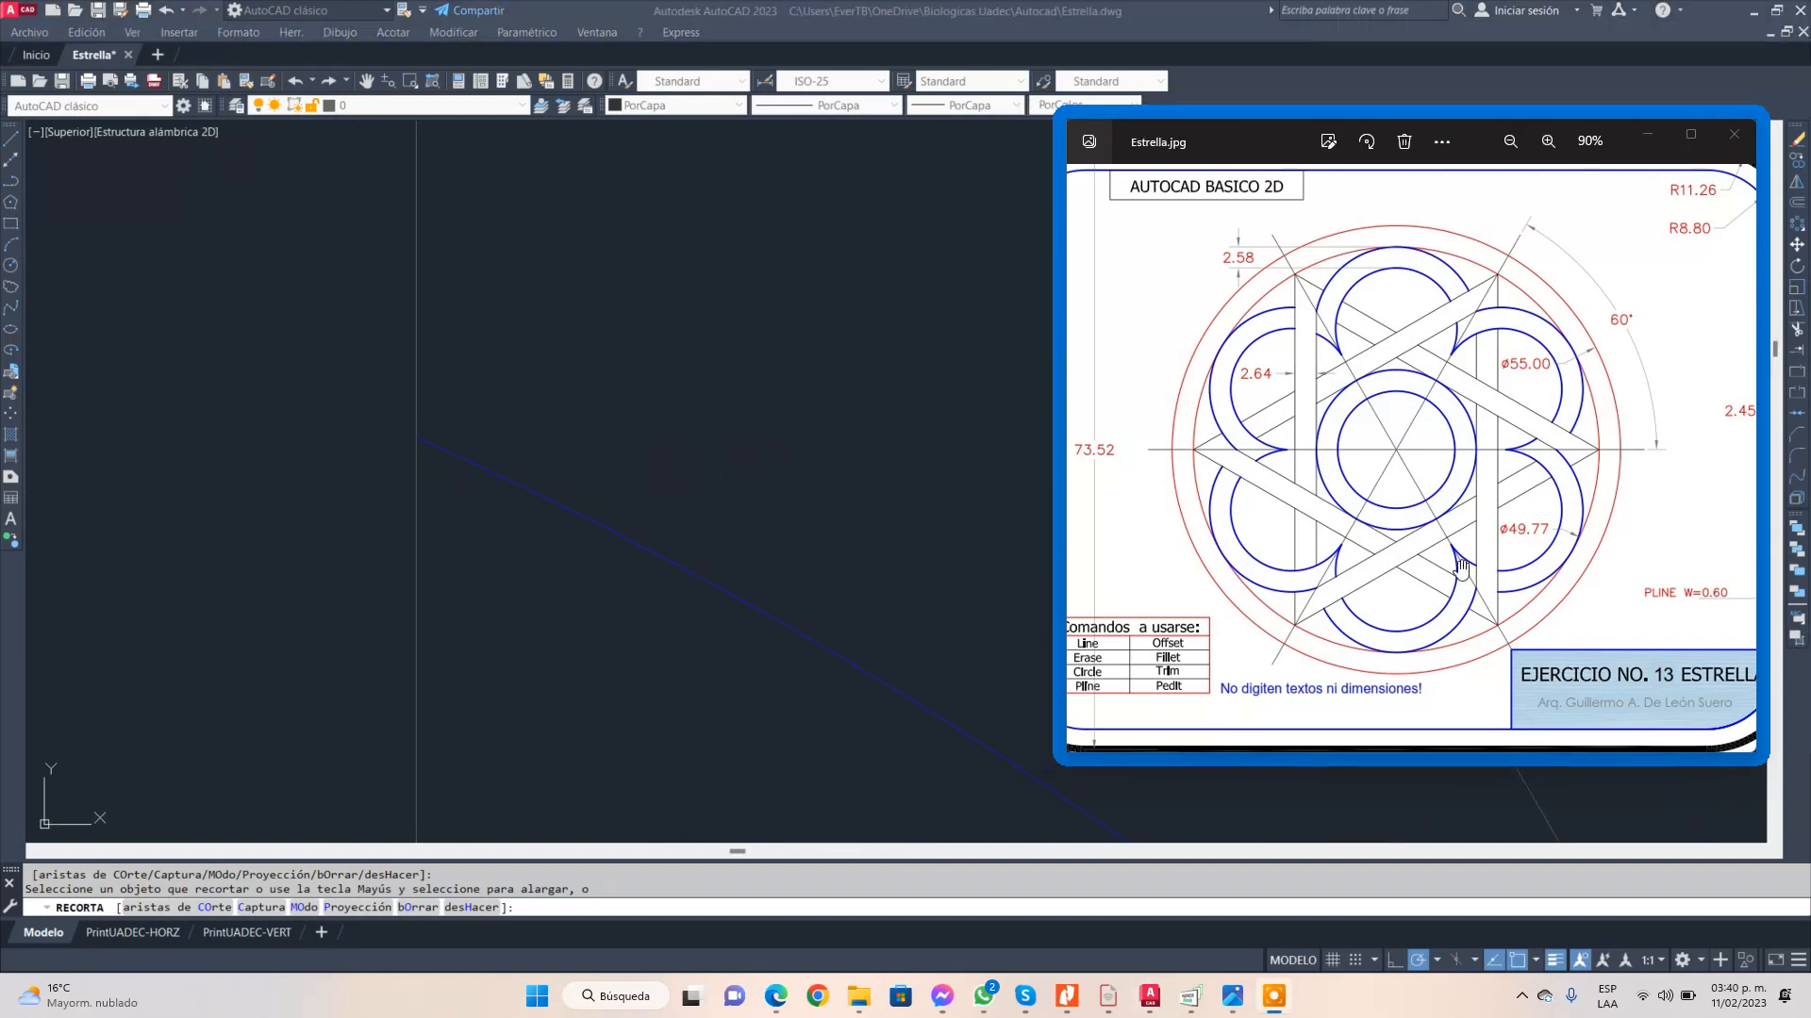
scroll(570, 431, down, 5)
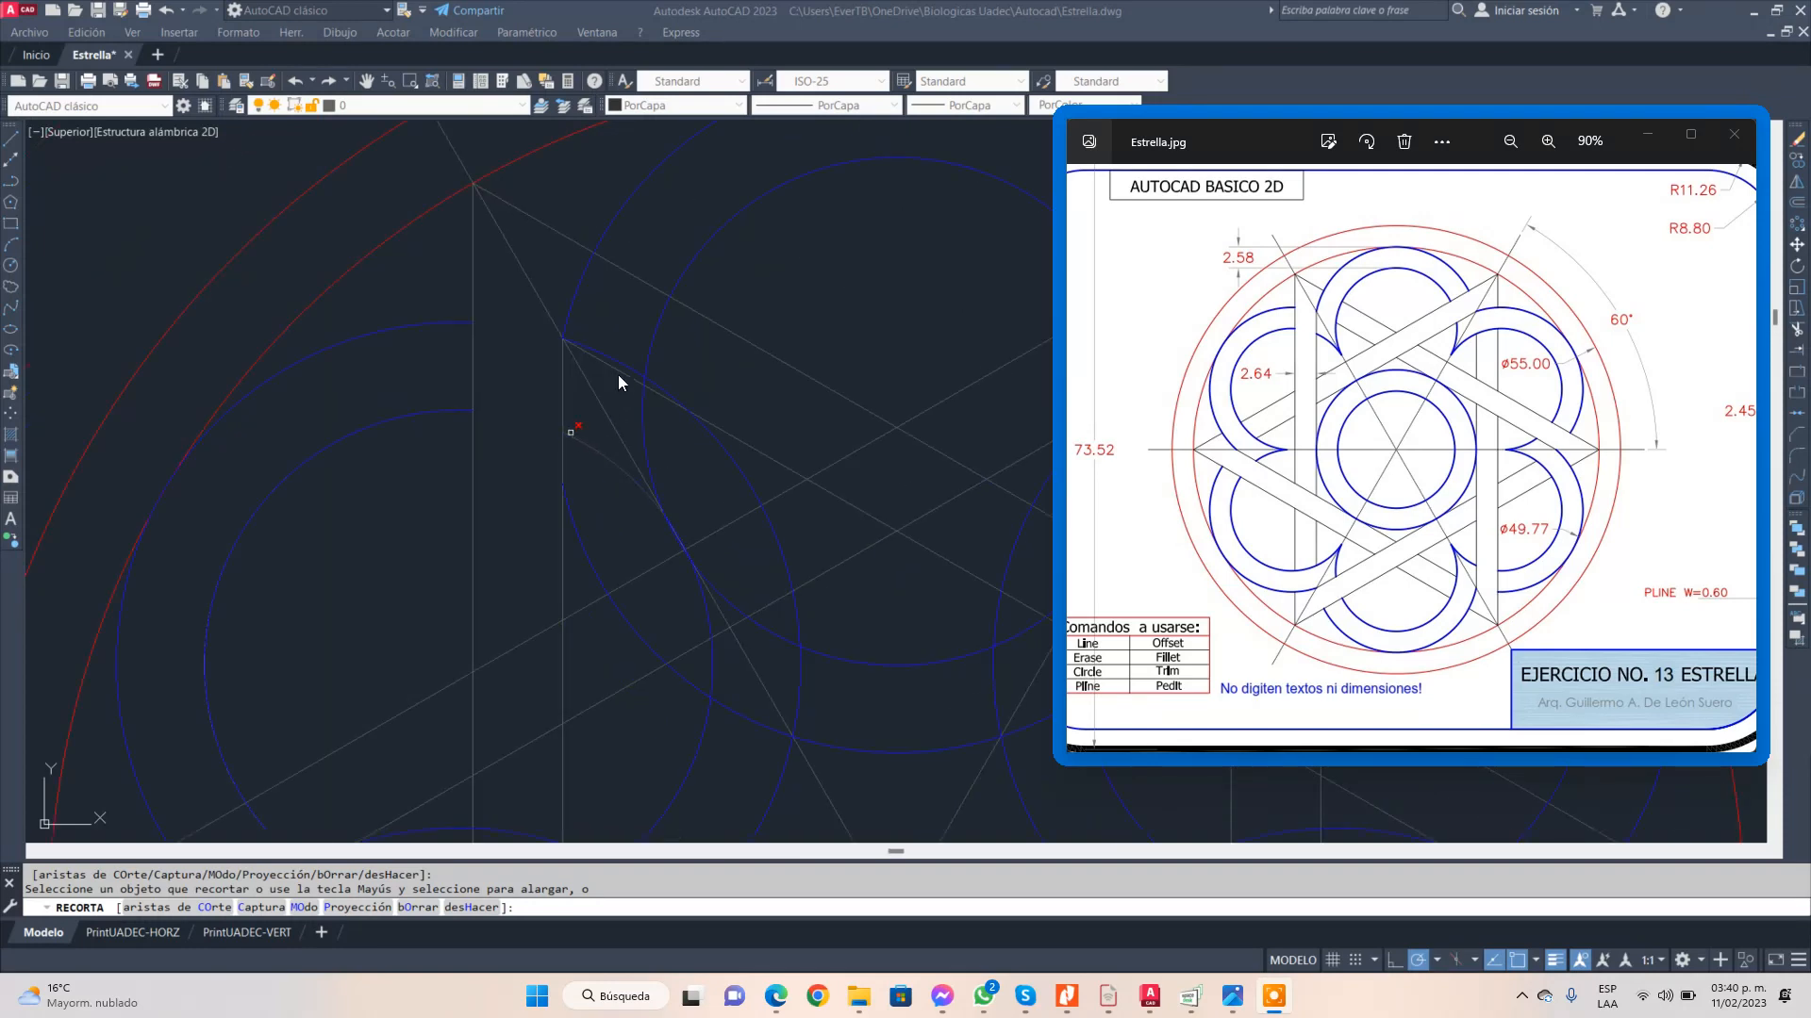
click(626, 335)
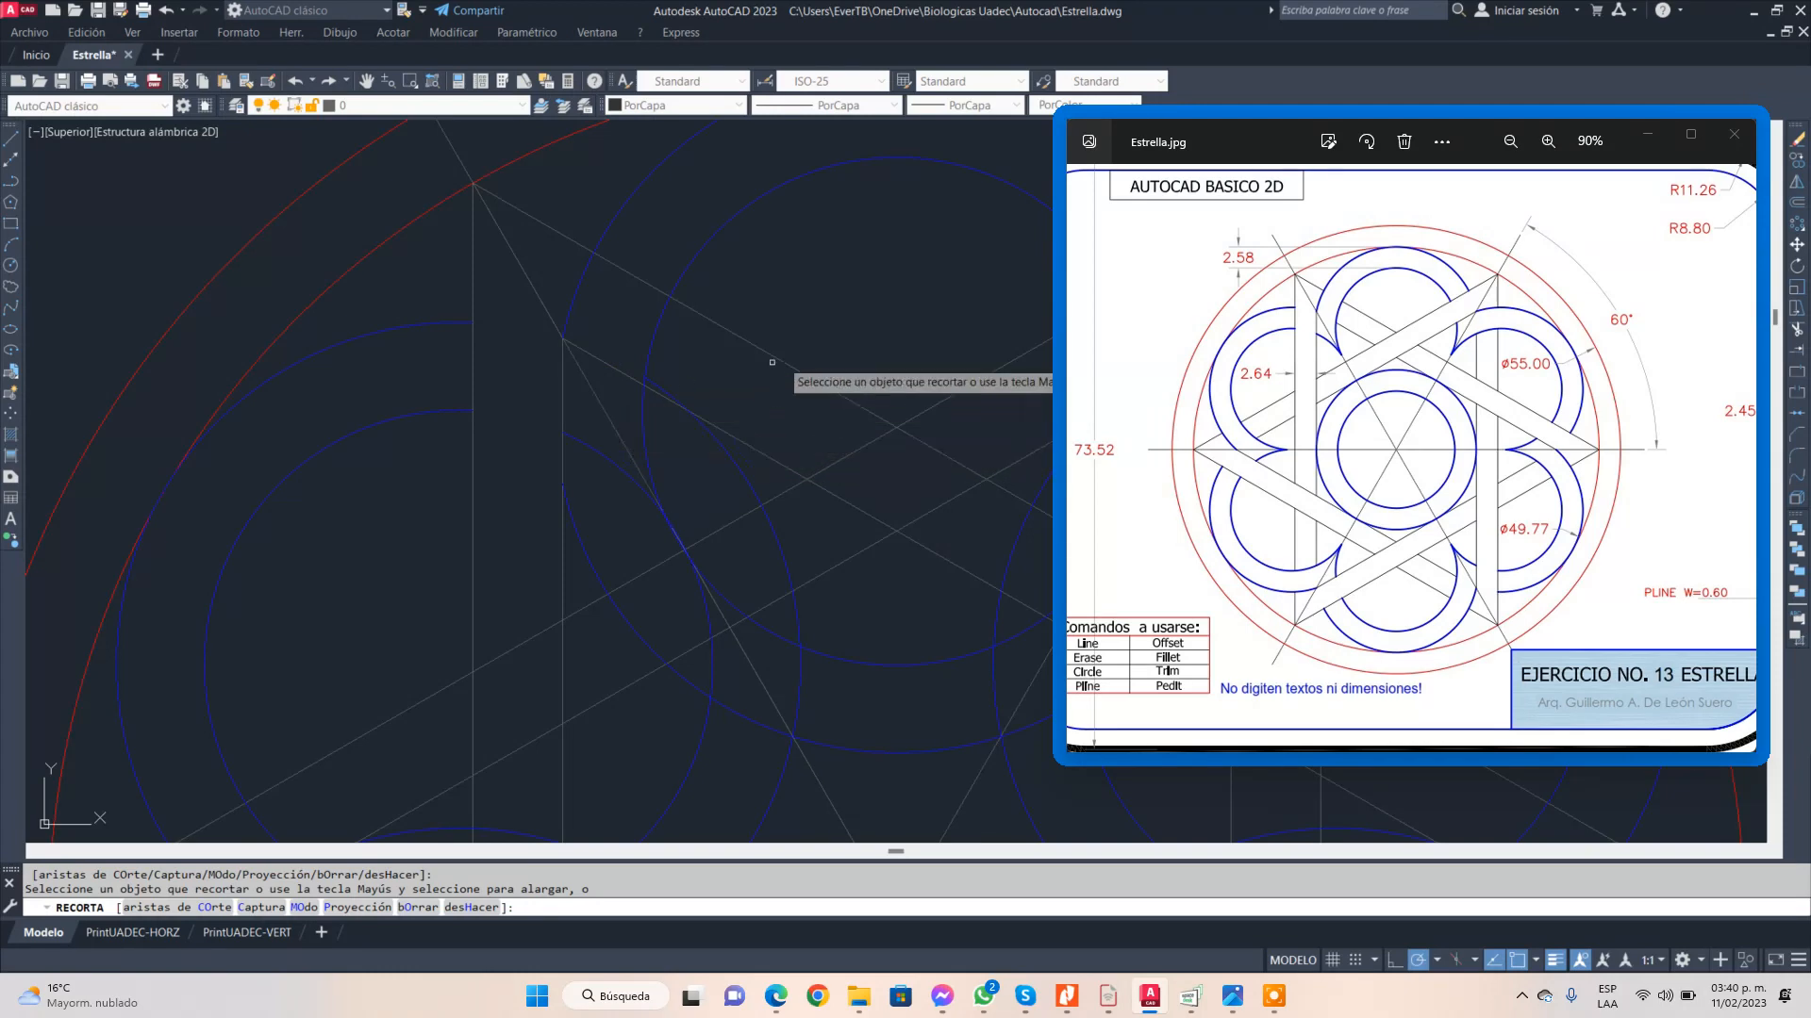
- Trim the overlapping arc segment along the diagonal where the upper-left and top petals meet, following the enlarged reference image
scroll(1290, 317, up, 5)
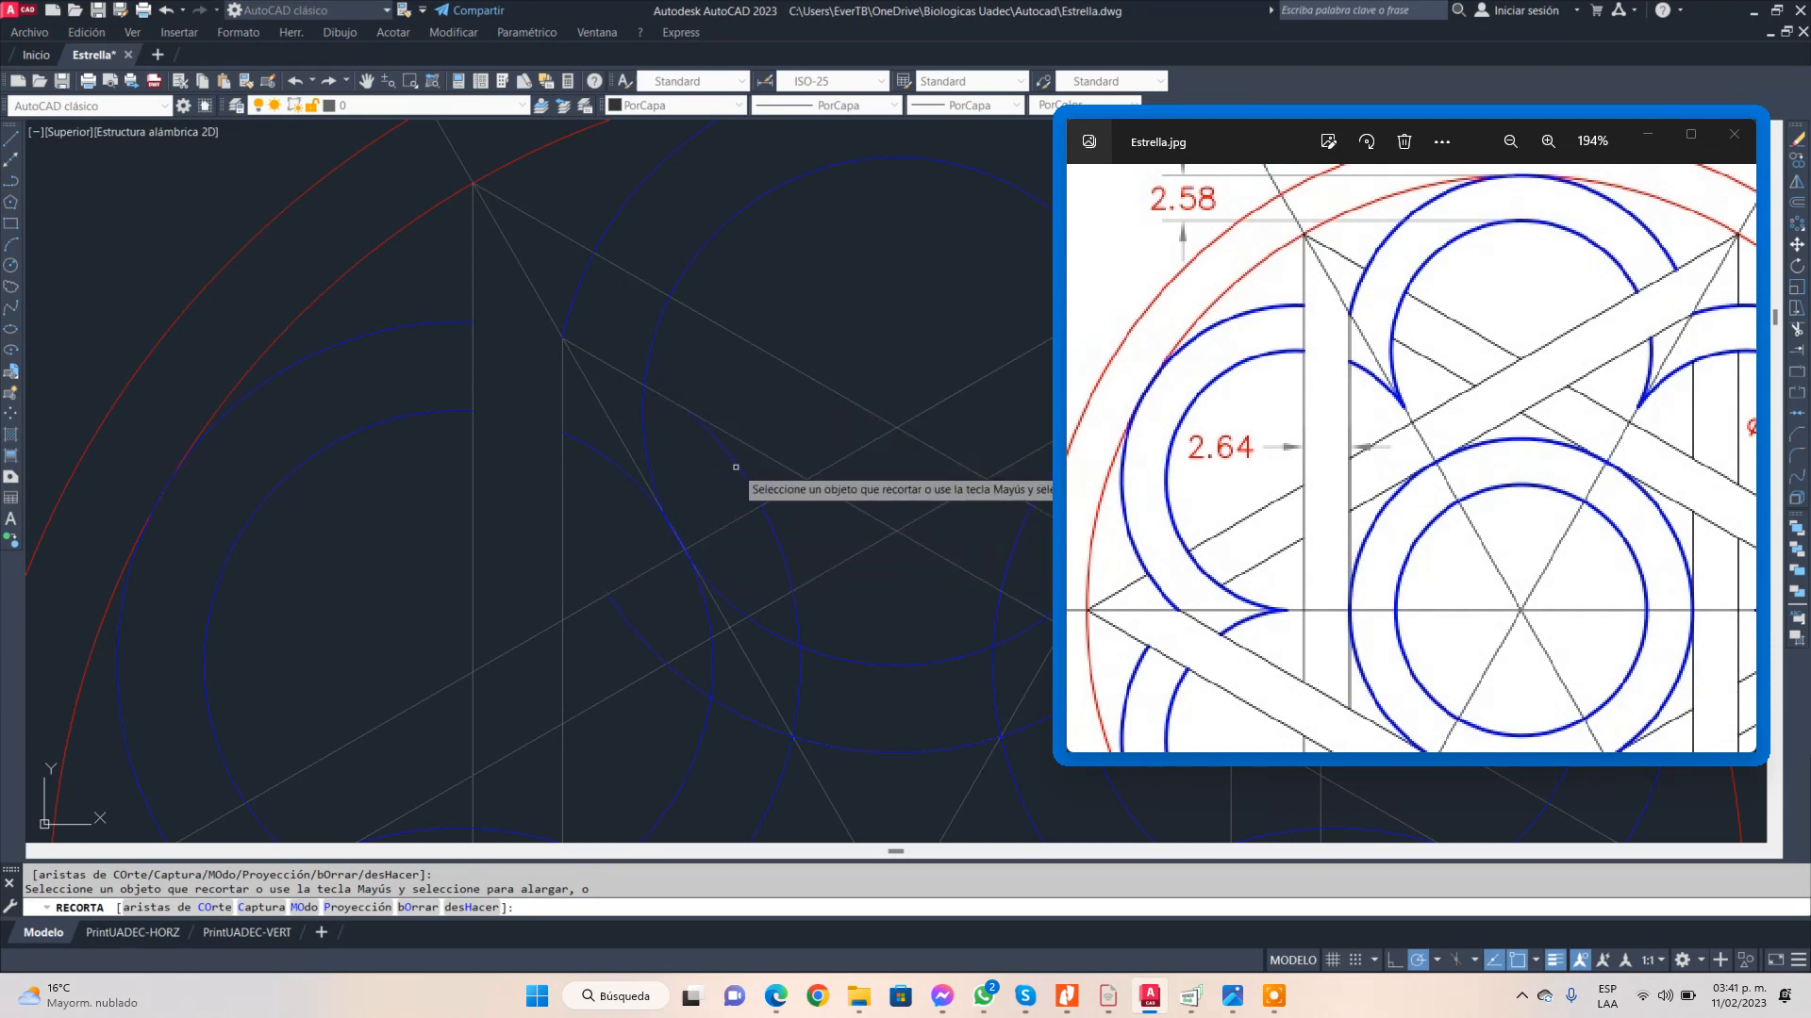
scroll(665, 567, up, 4)
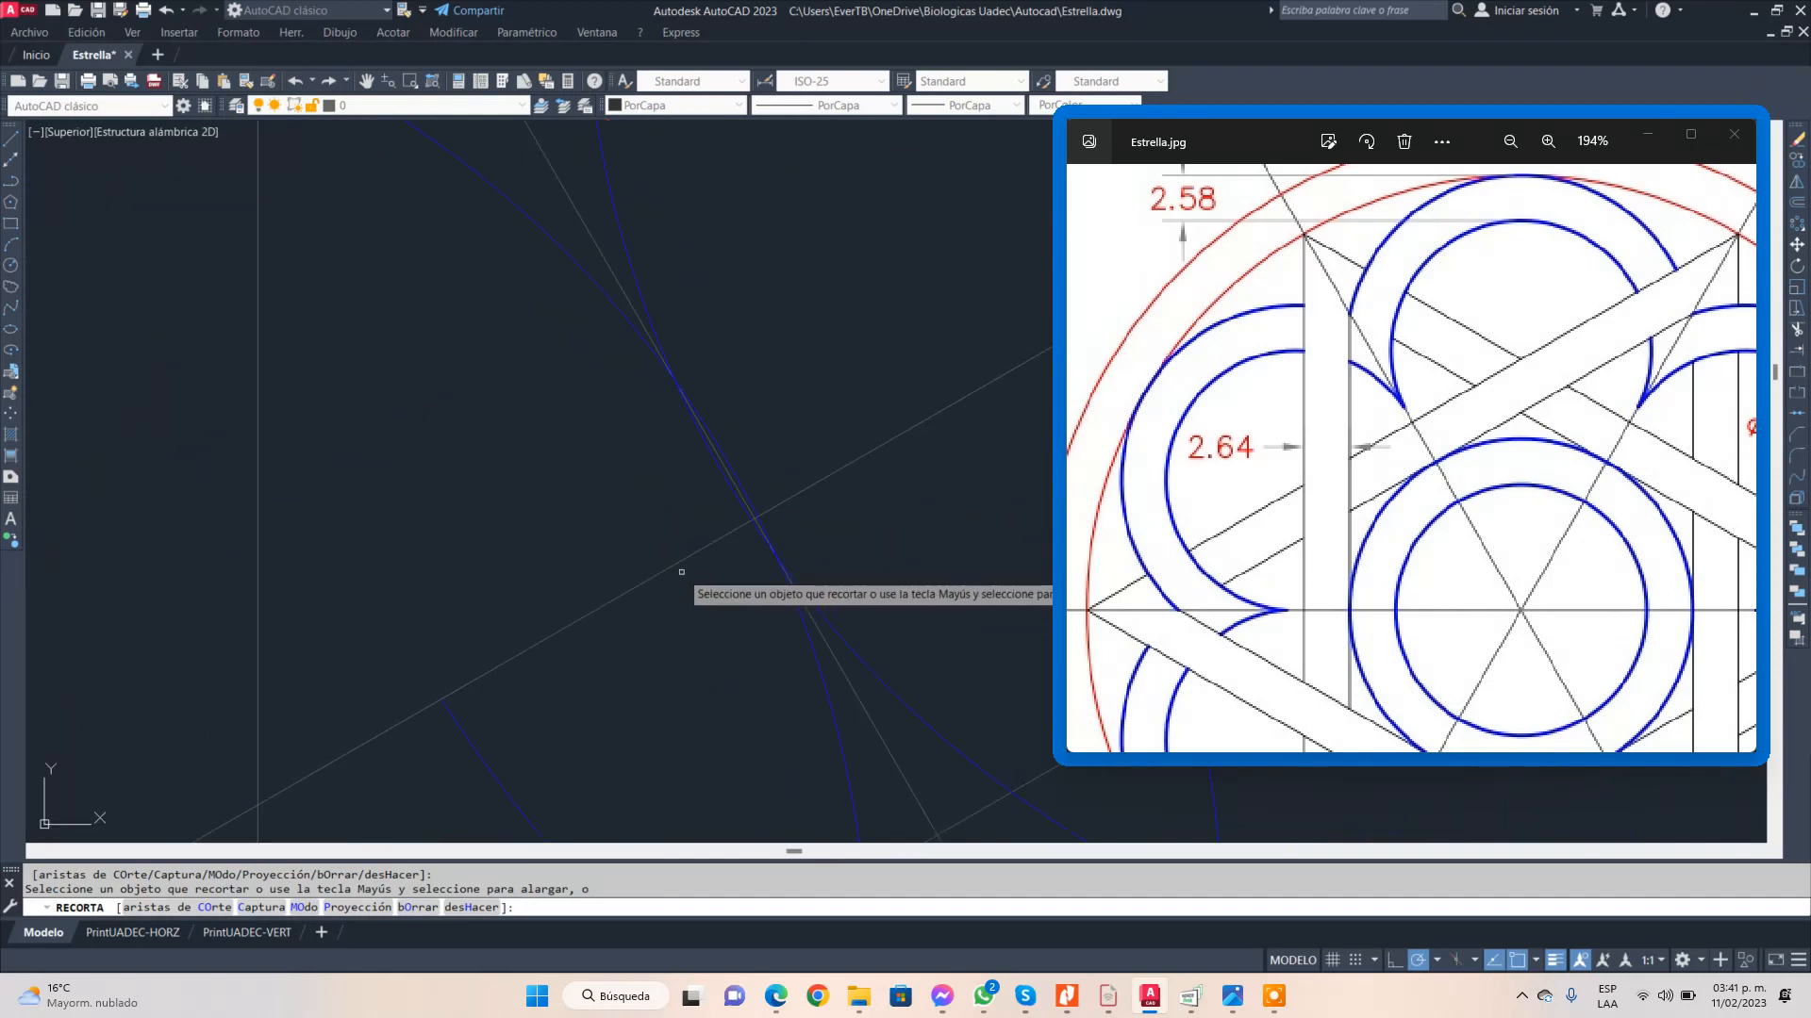
click(715, 443)
scroll(679, 293, down, 6)
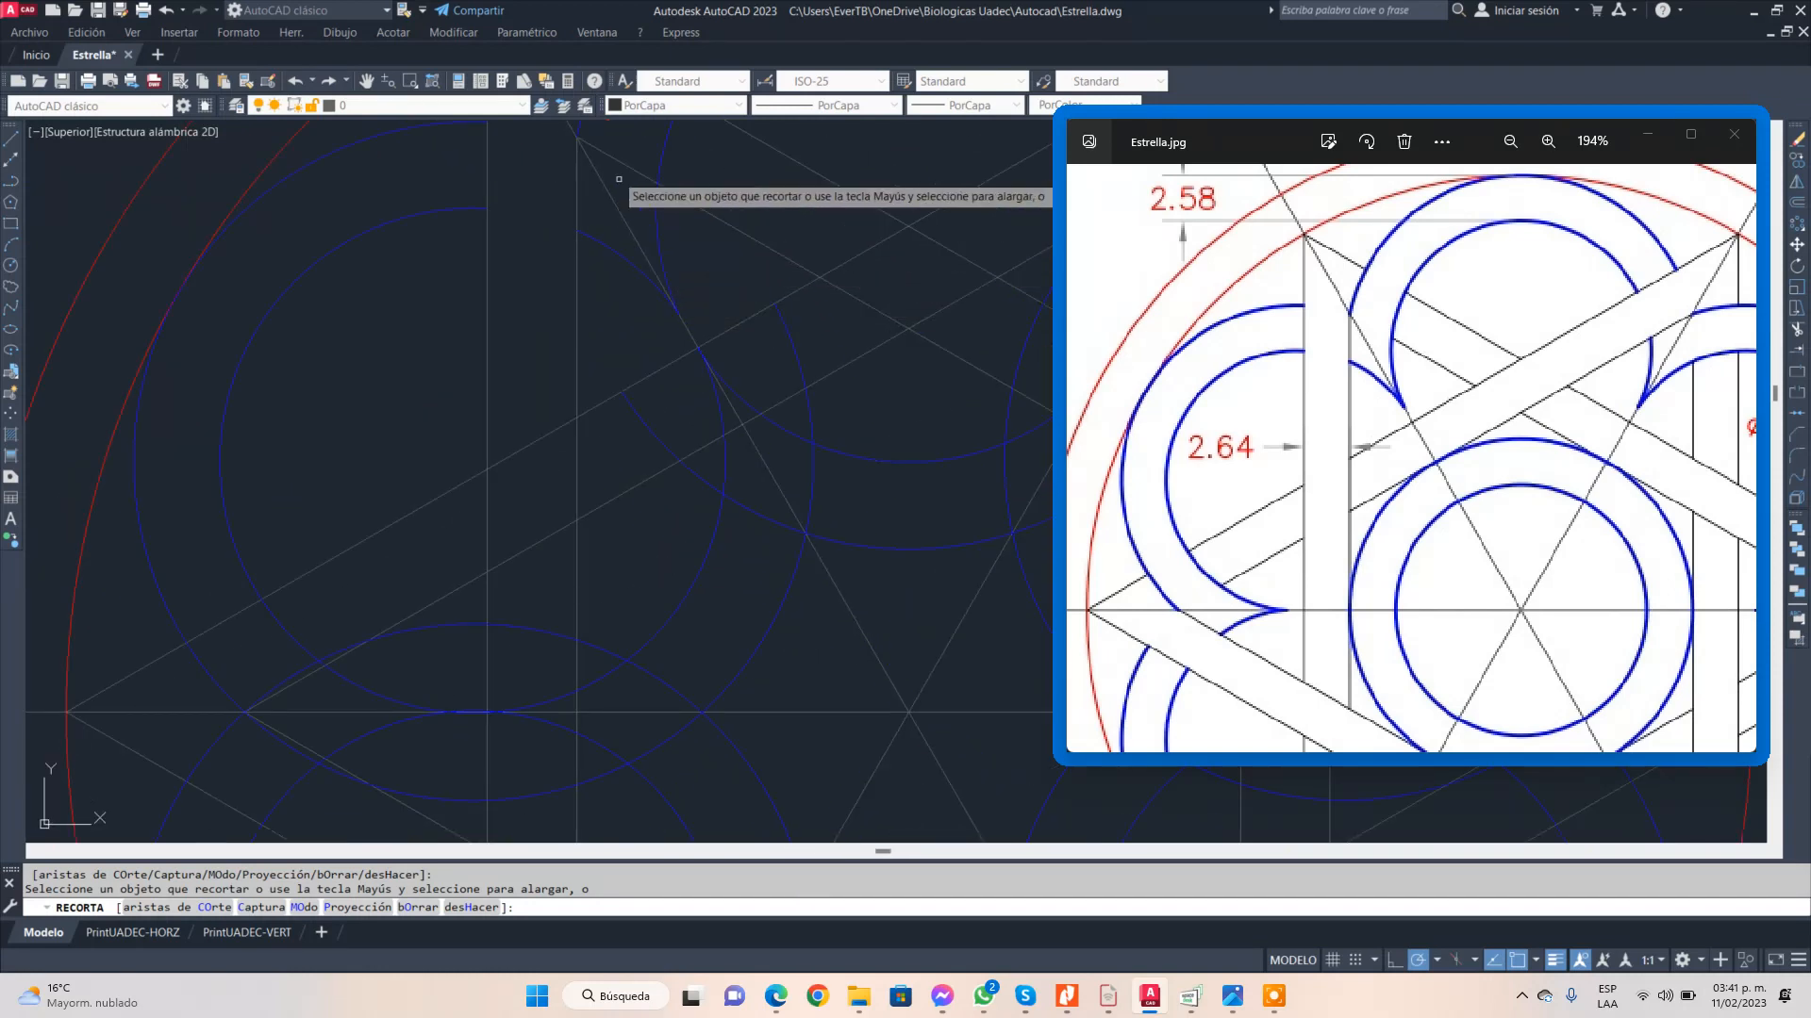
- Trim the inner star line from its upper-left corner to the top petal's inner arc
scroll(606, 159, up, 5)
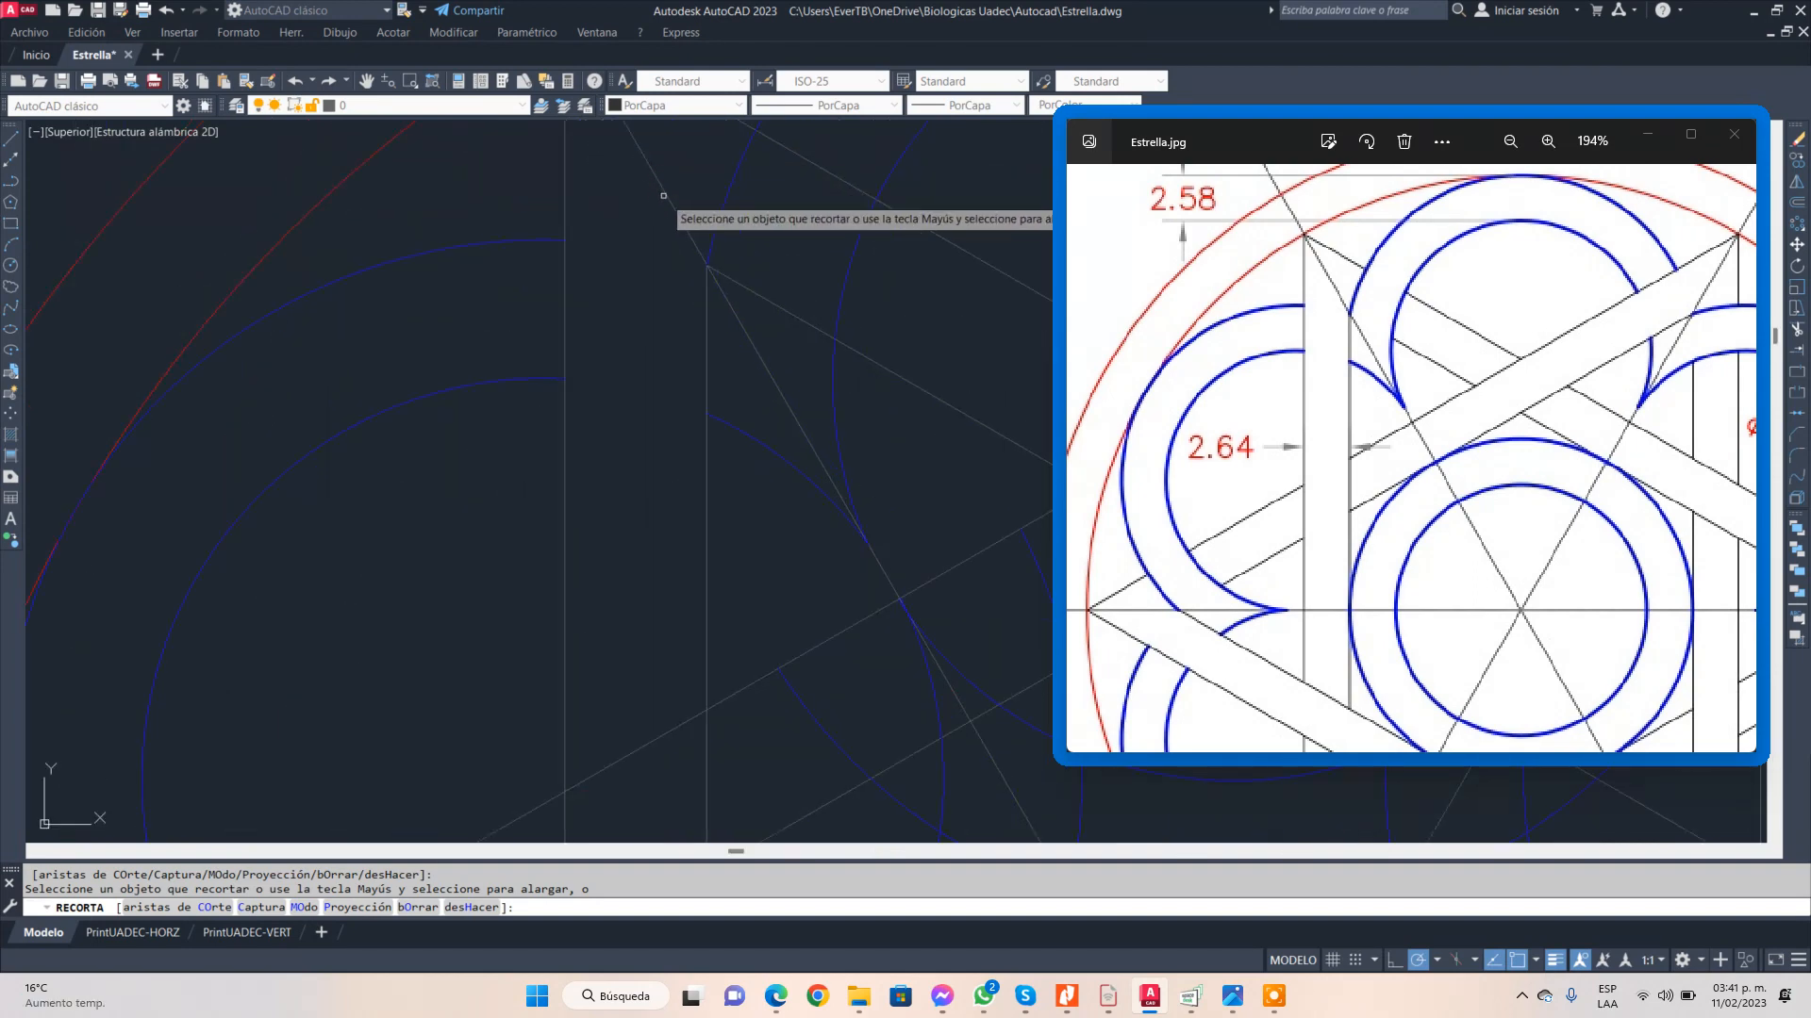
middle_drag(667, 189, 428, 460)
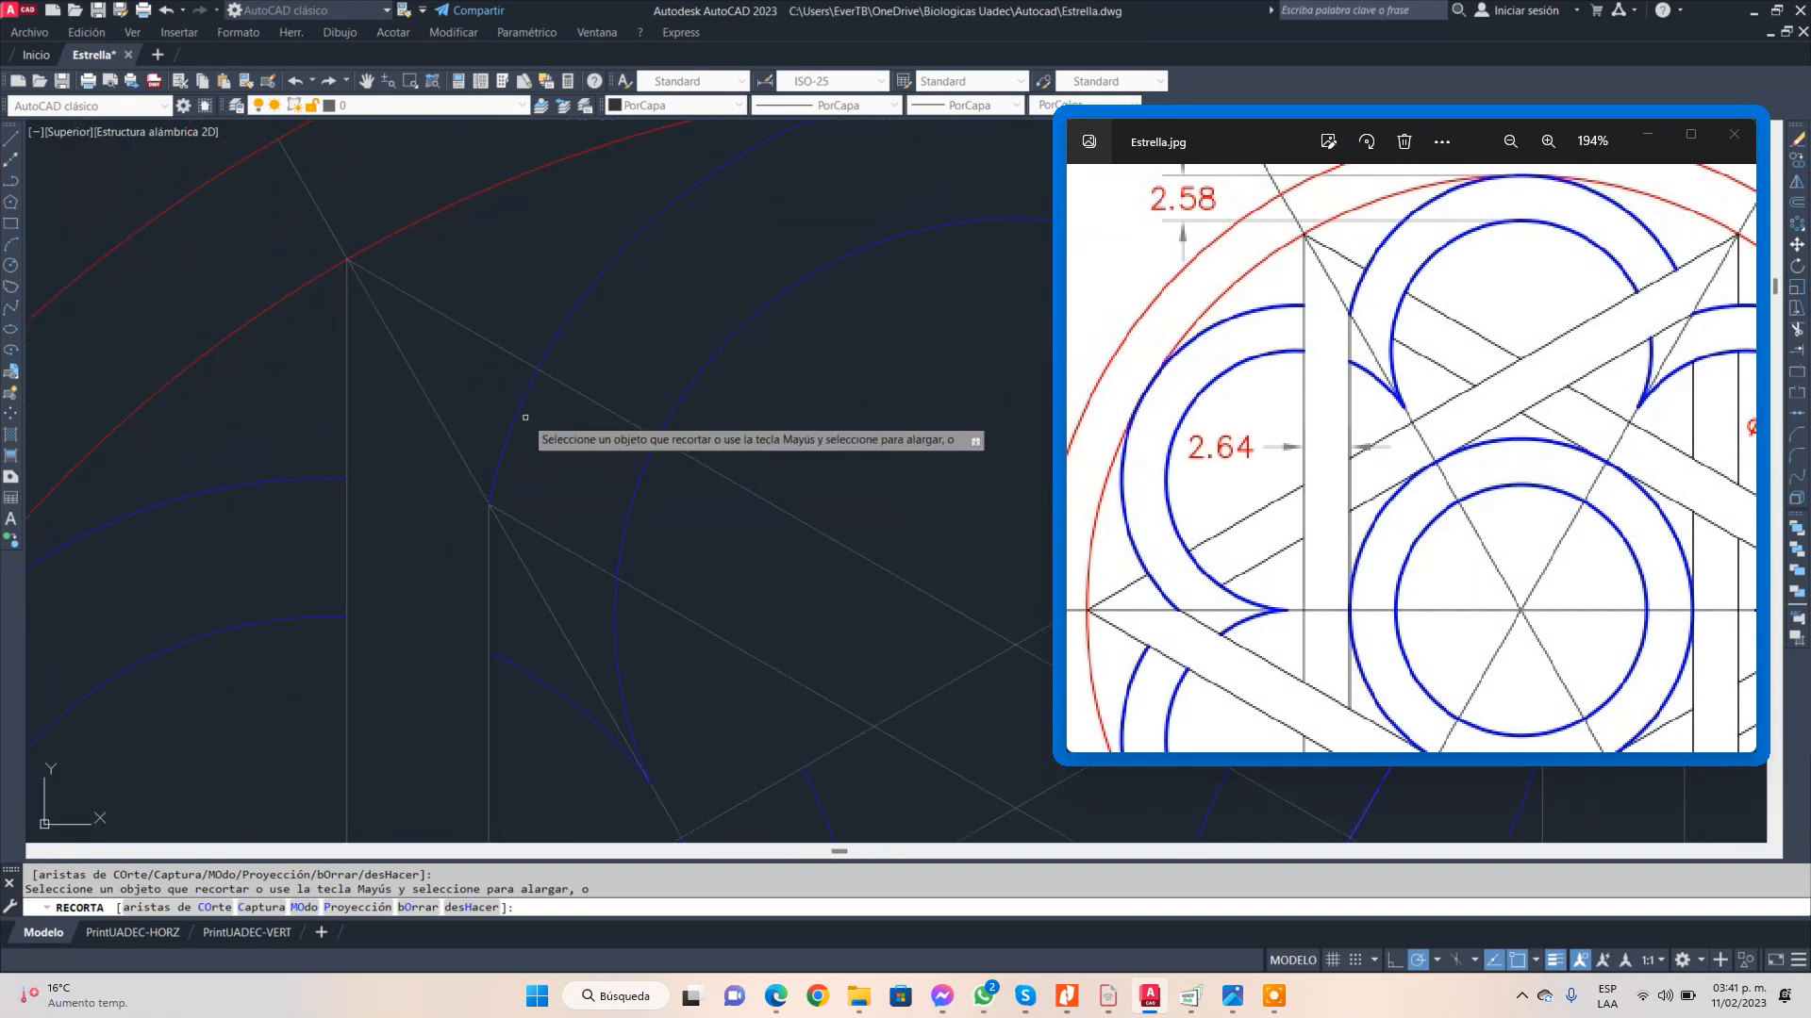
click(560, 544)
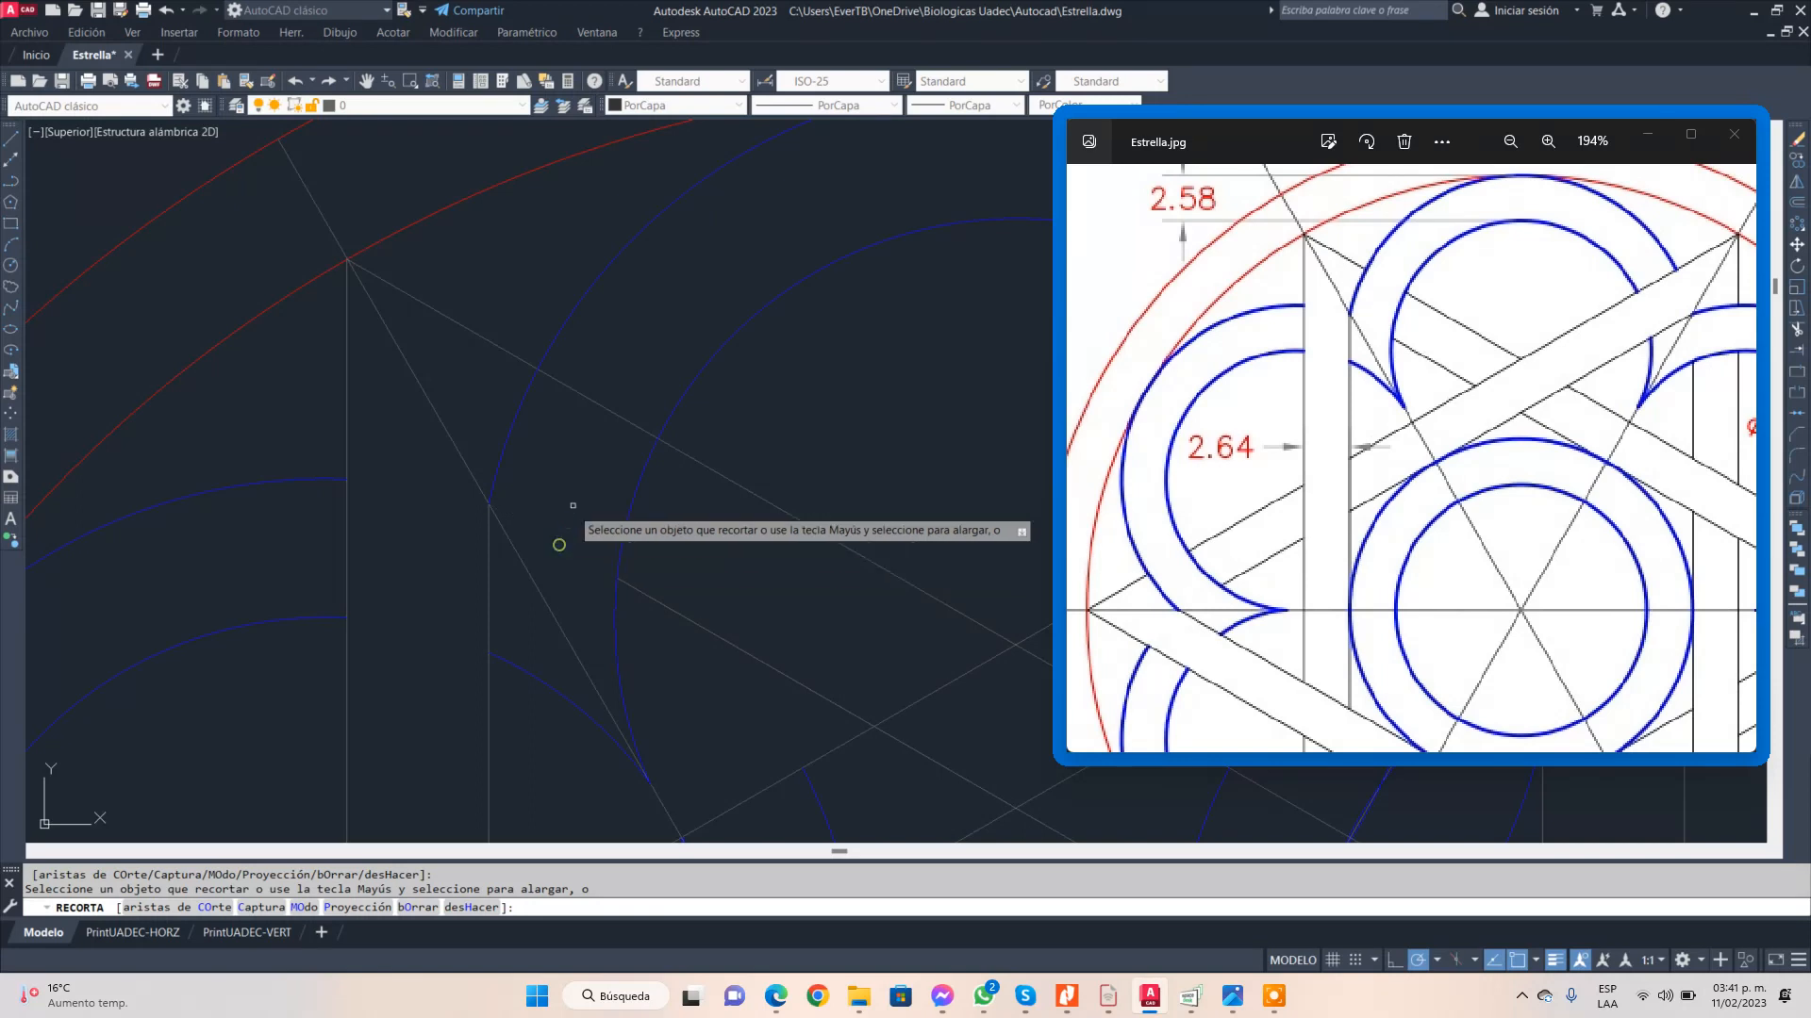
- Trim the outer star line from the upper-left point where it crosses the top petal's ring
click(607, 416)
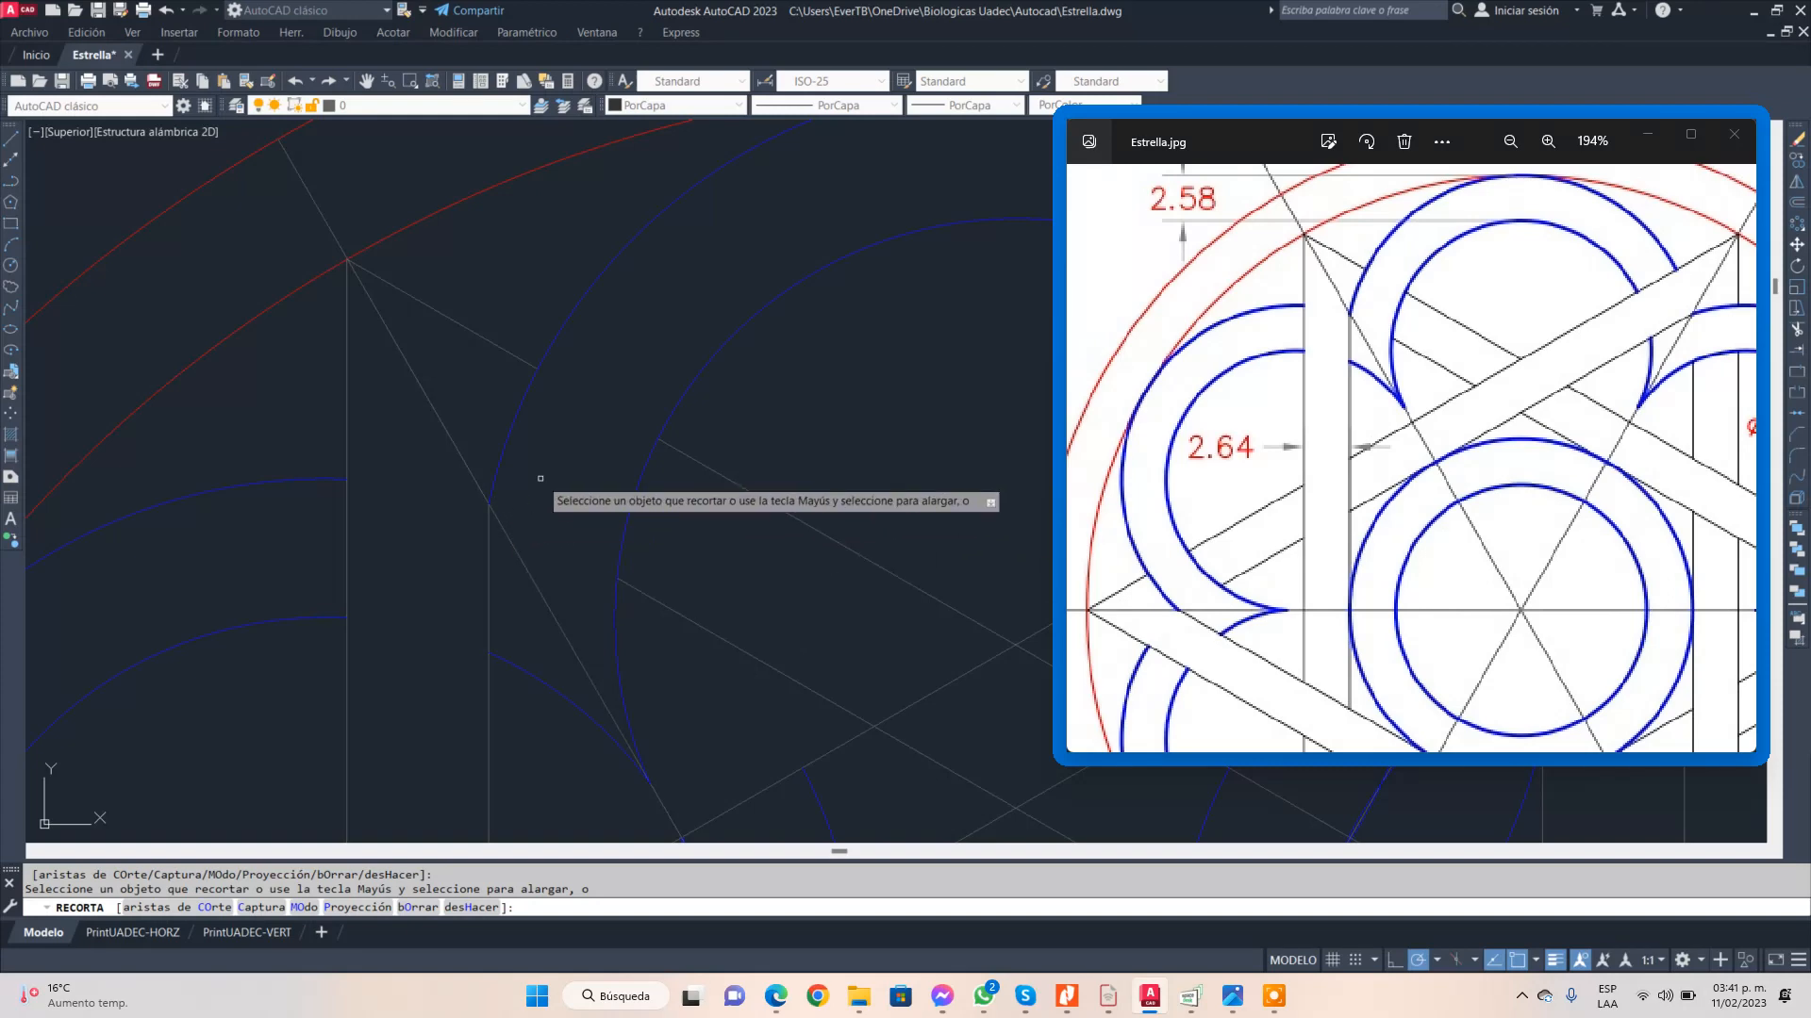
scroll(546, 481, down, 2)
scroll(546, 482, down, 2)
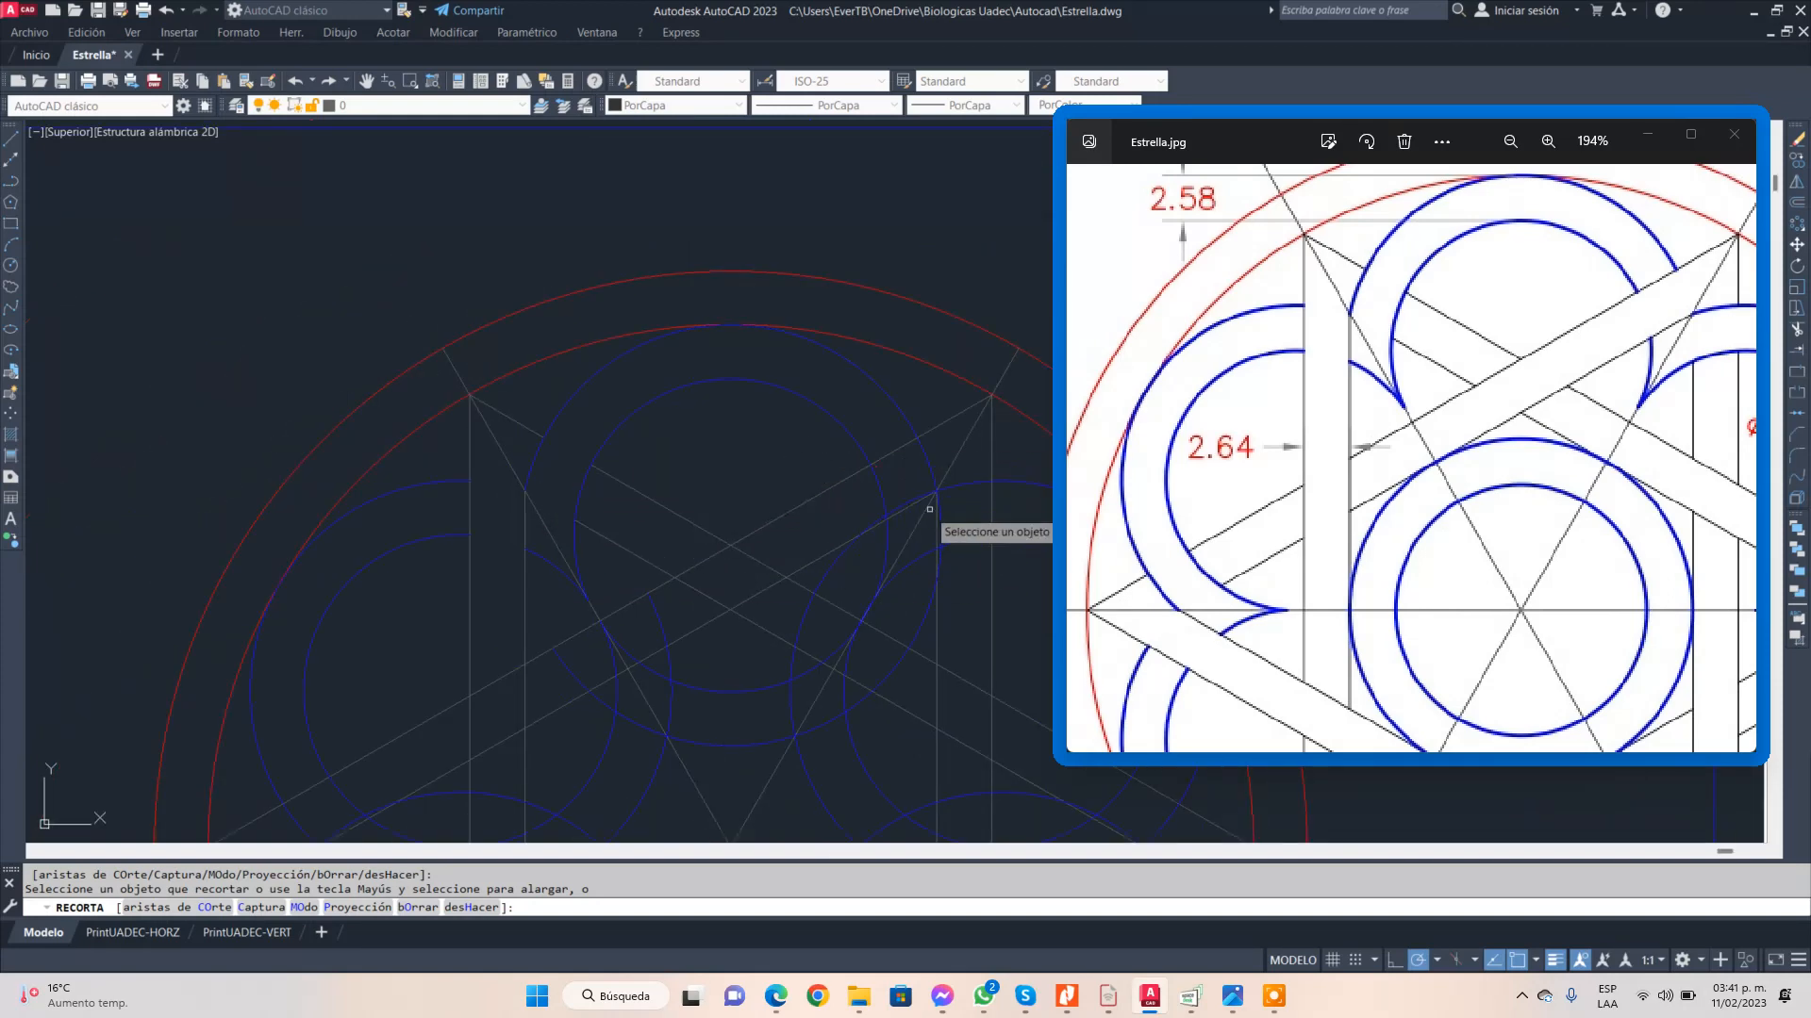
- Trim the top petal's arcs inside the diagonal strip at the upper-right point, plus the upper-right petal's outer-arc stub along that strip
mouse_move(895, 506)
middle_down()
mouse_move(735, 468)
mouse_move(619, 481)
middle_up()
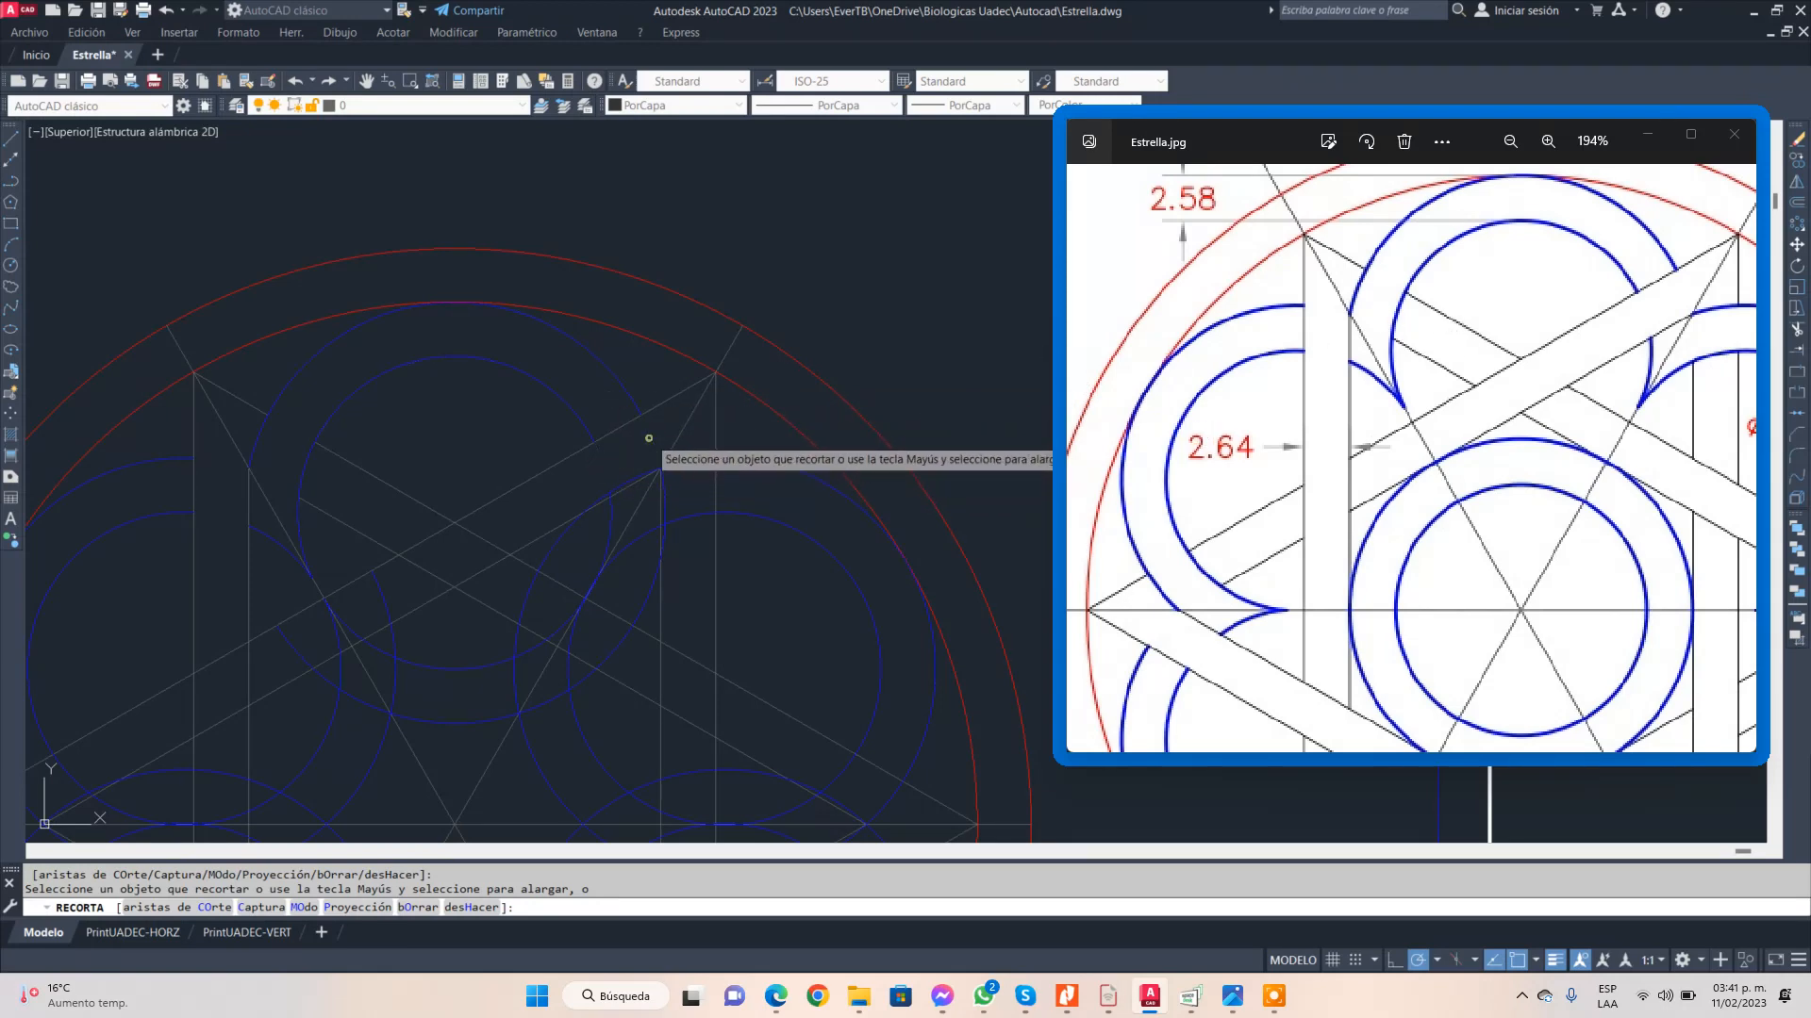
scroll(638, 485, up, 4)
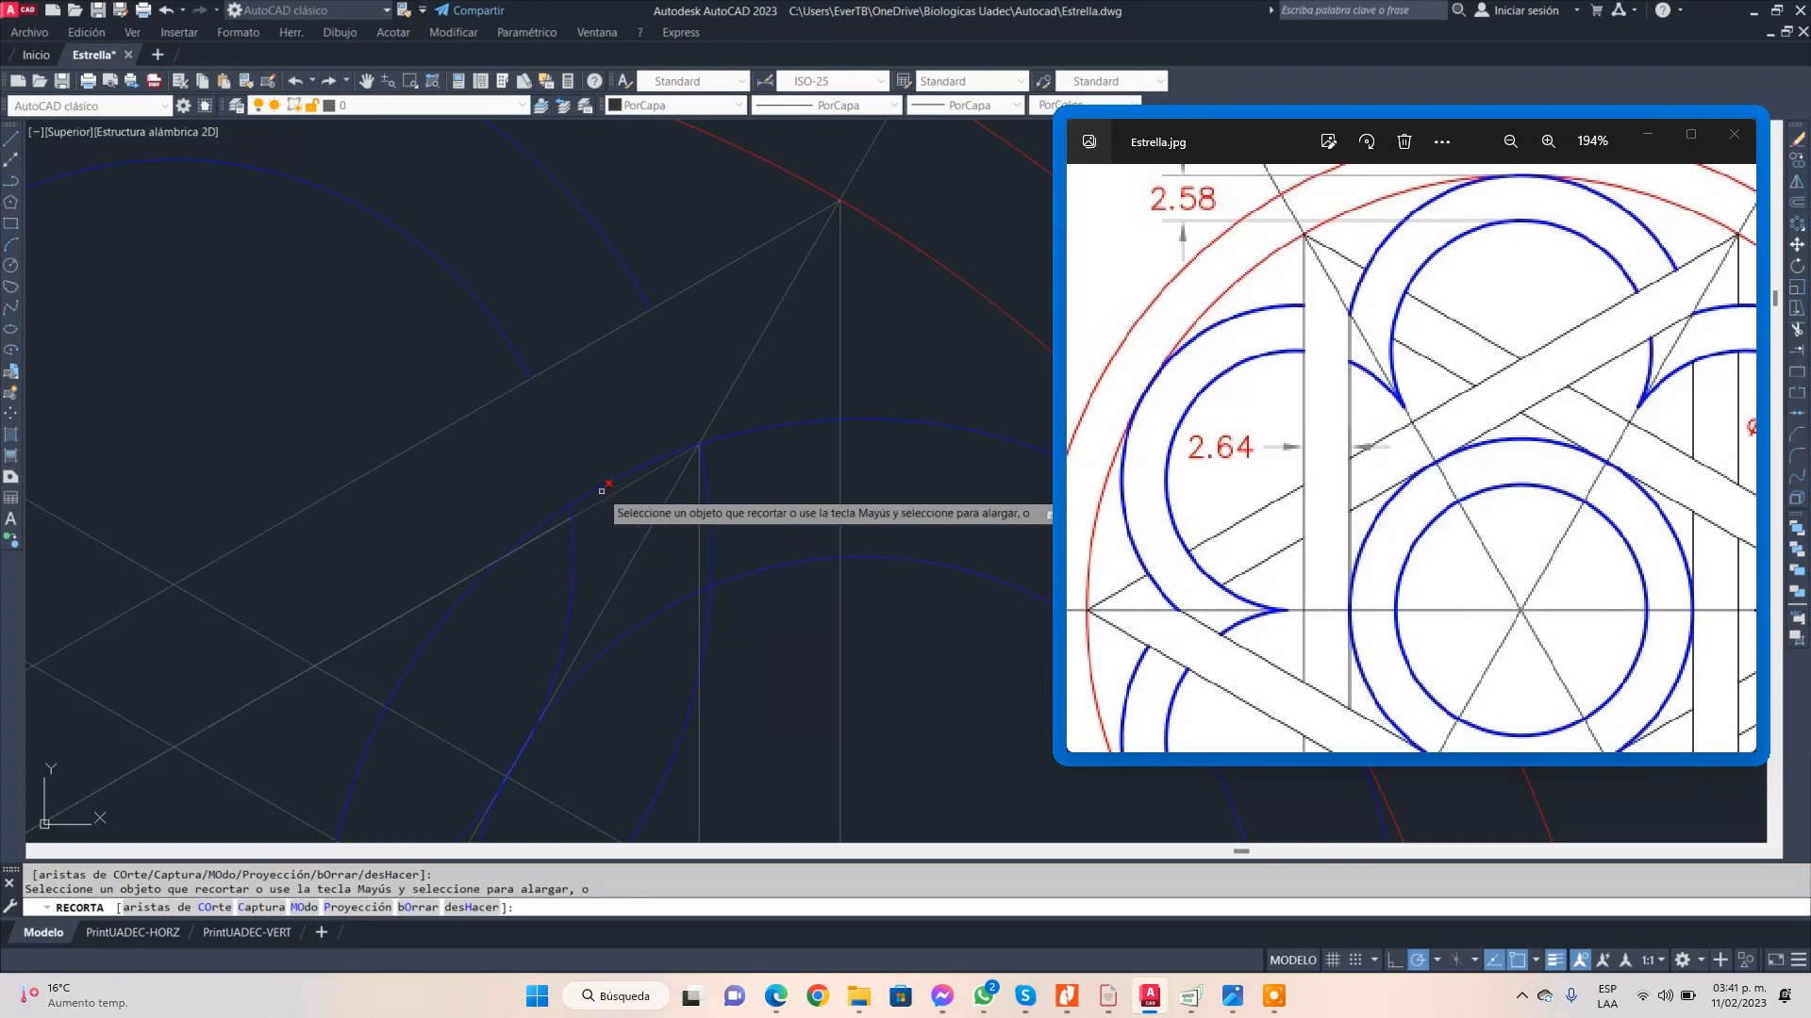
scroll(601, 487, up, 3)
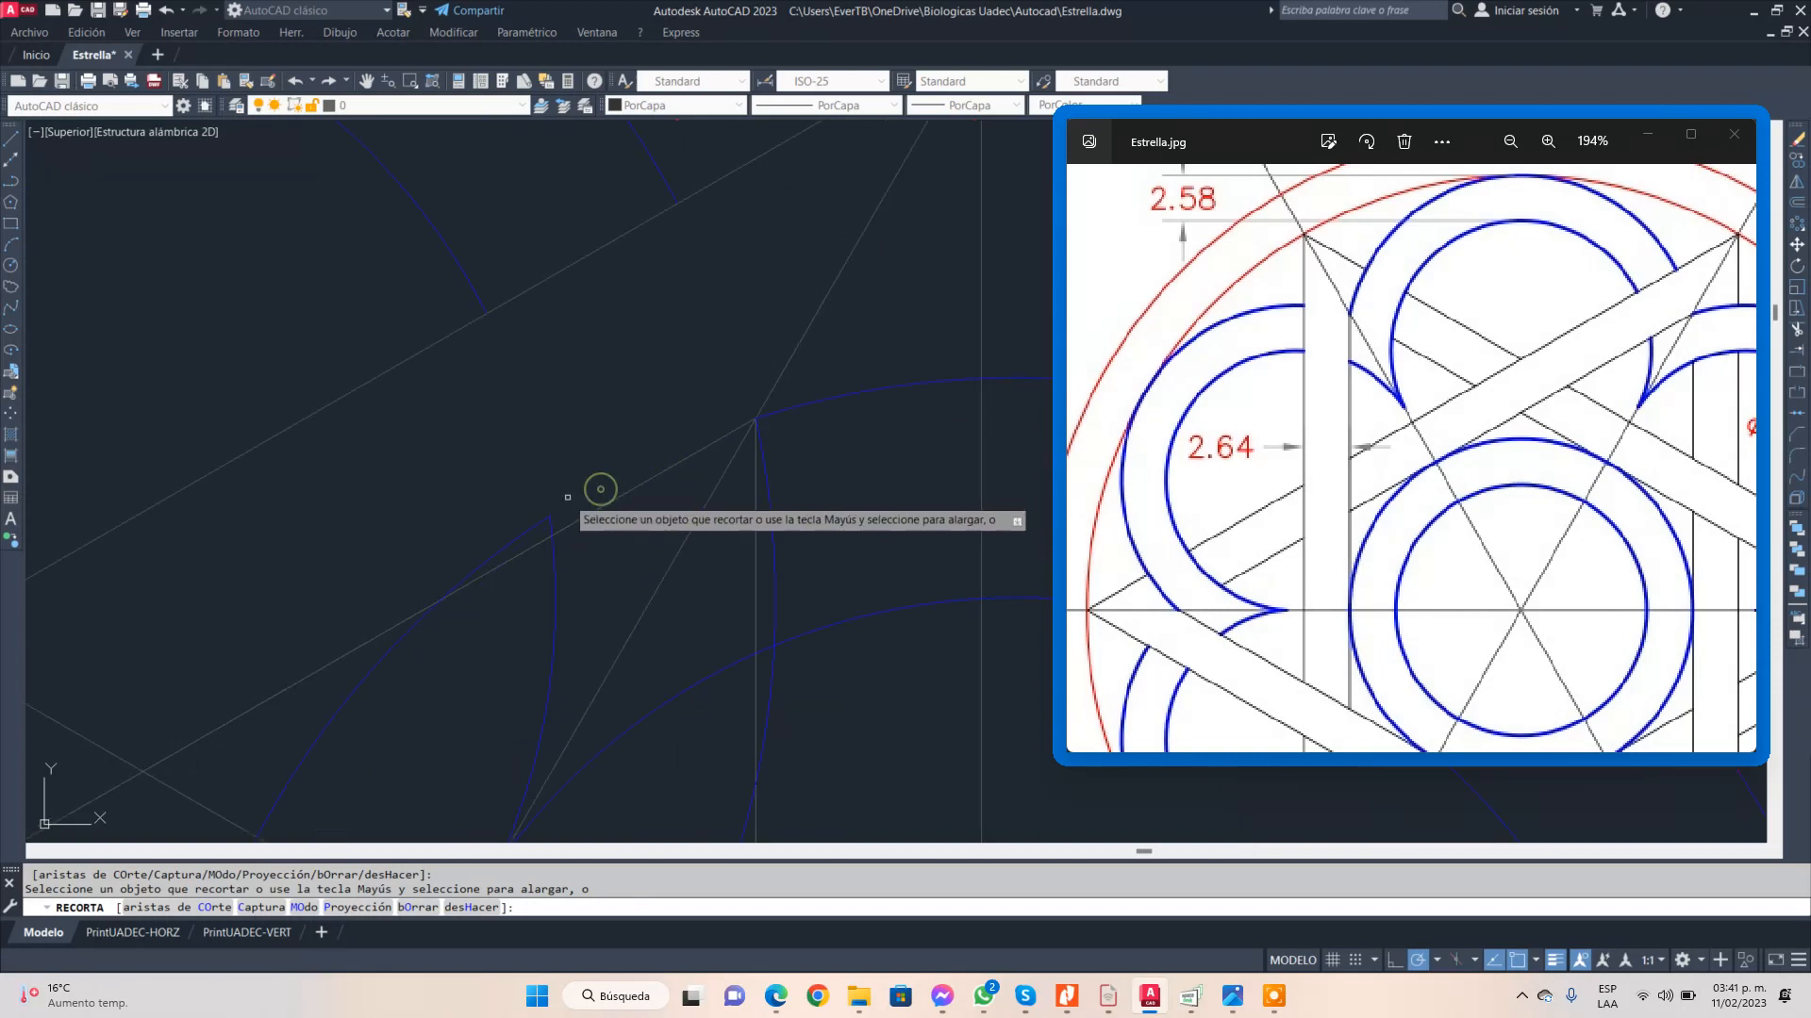
click(524, 528)
key(Return)
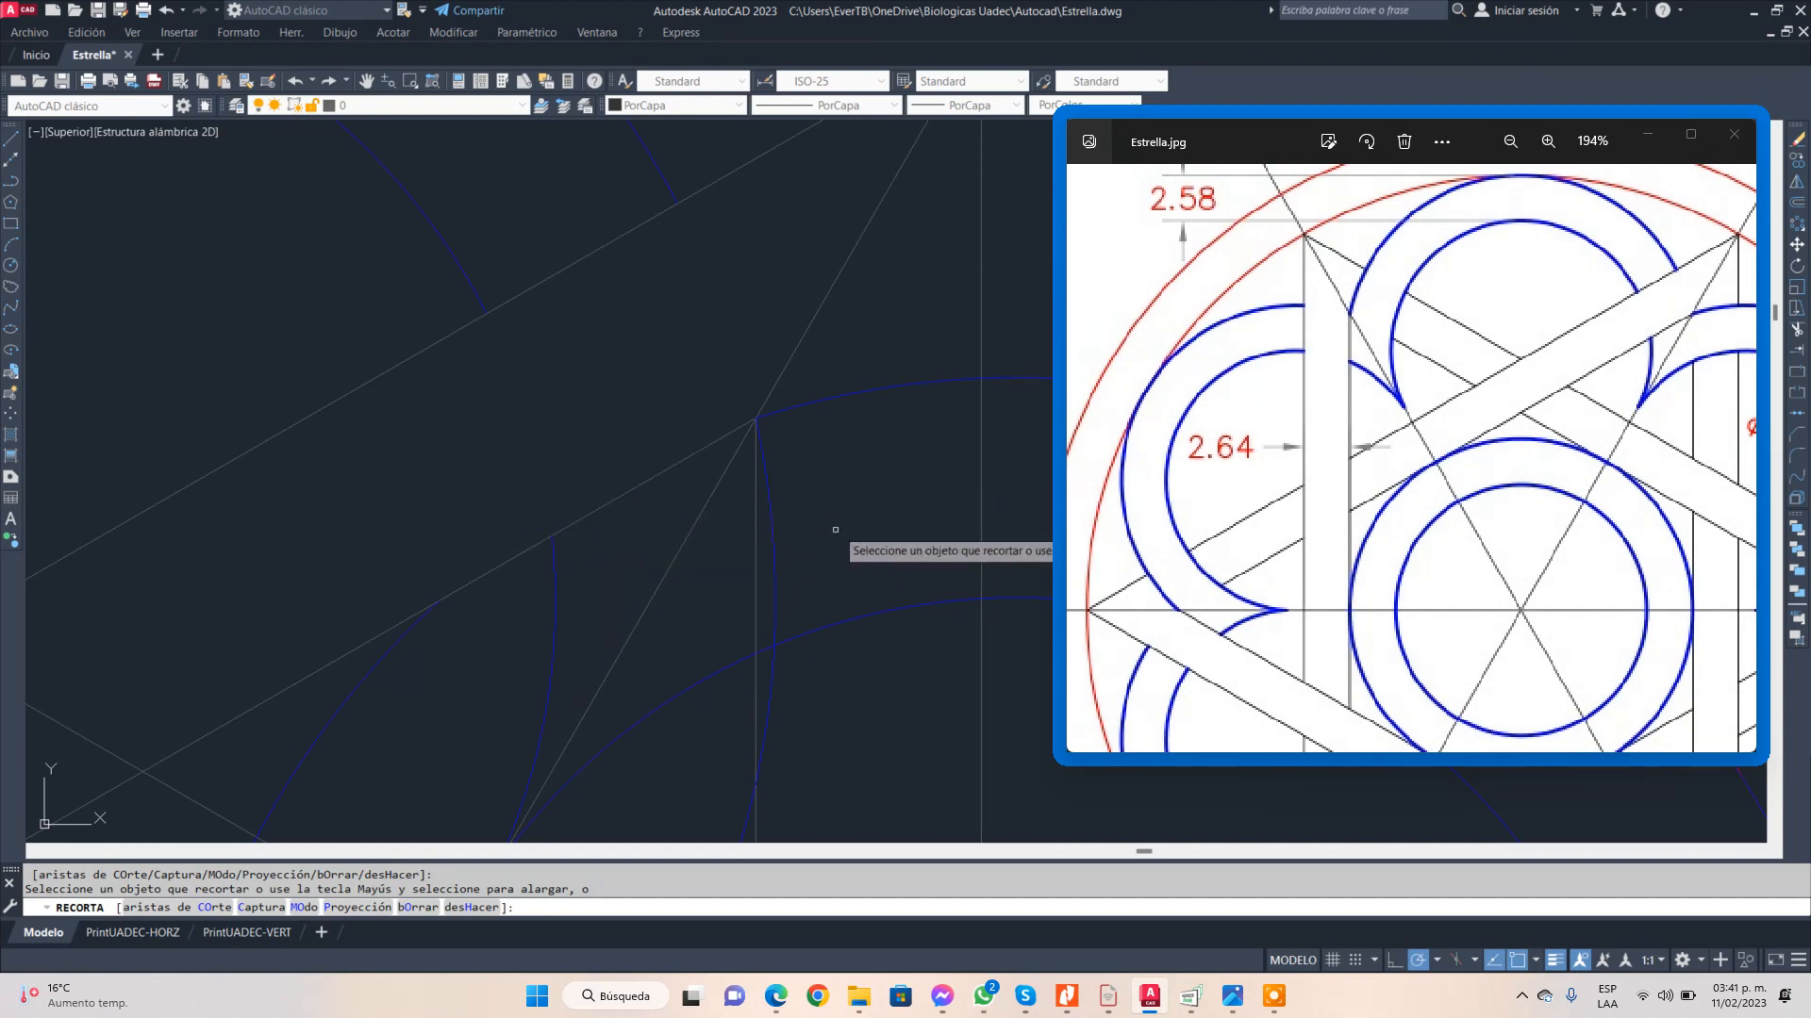
- Trim the overlapping arcs where the top and upper-right petals meet, including the top petal's outer arc across the upper-right petal's ring
scroll(806, 512, down, 2)
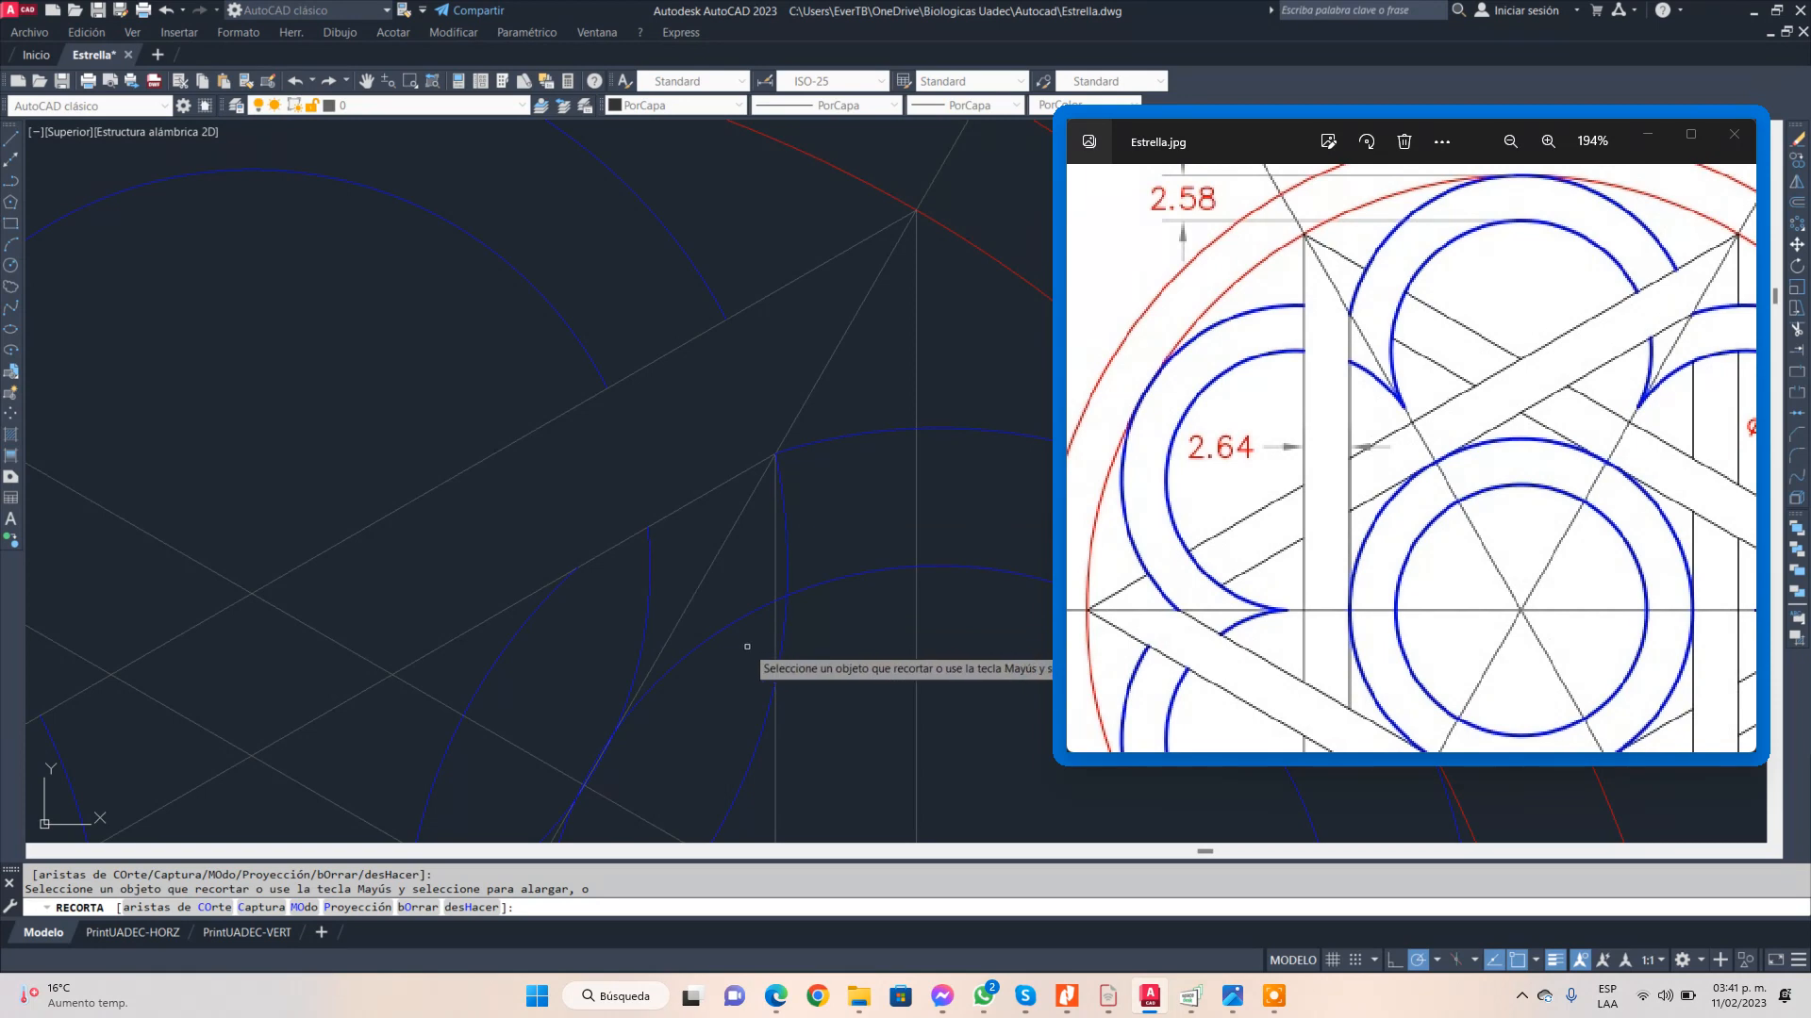
scroll(556, 792, up, 3)
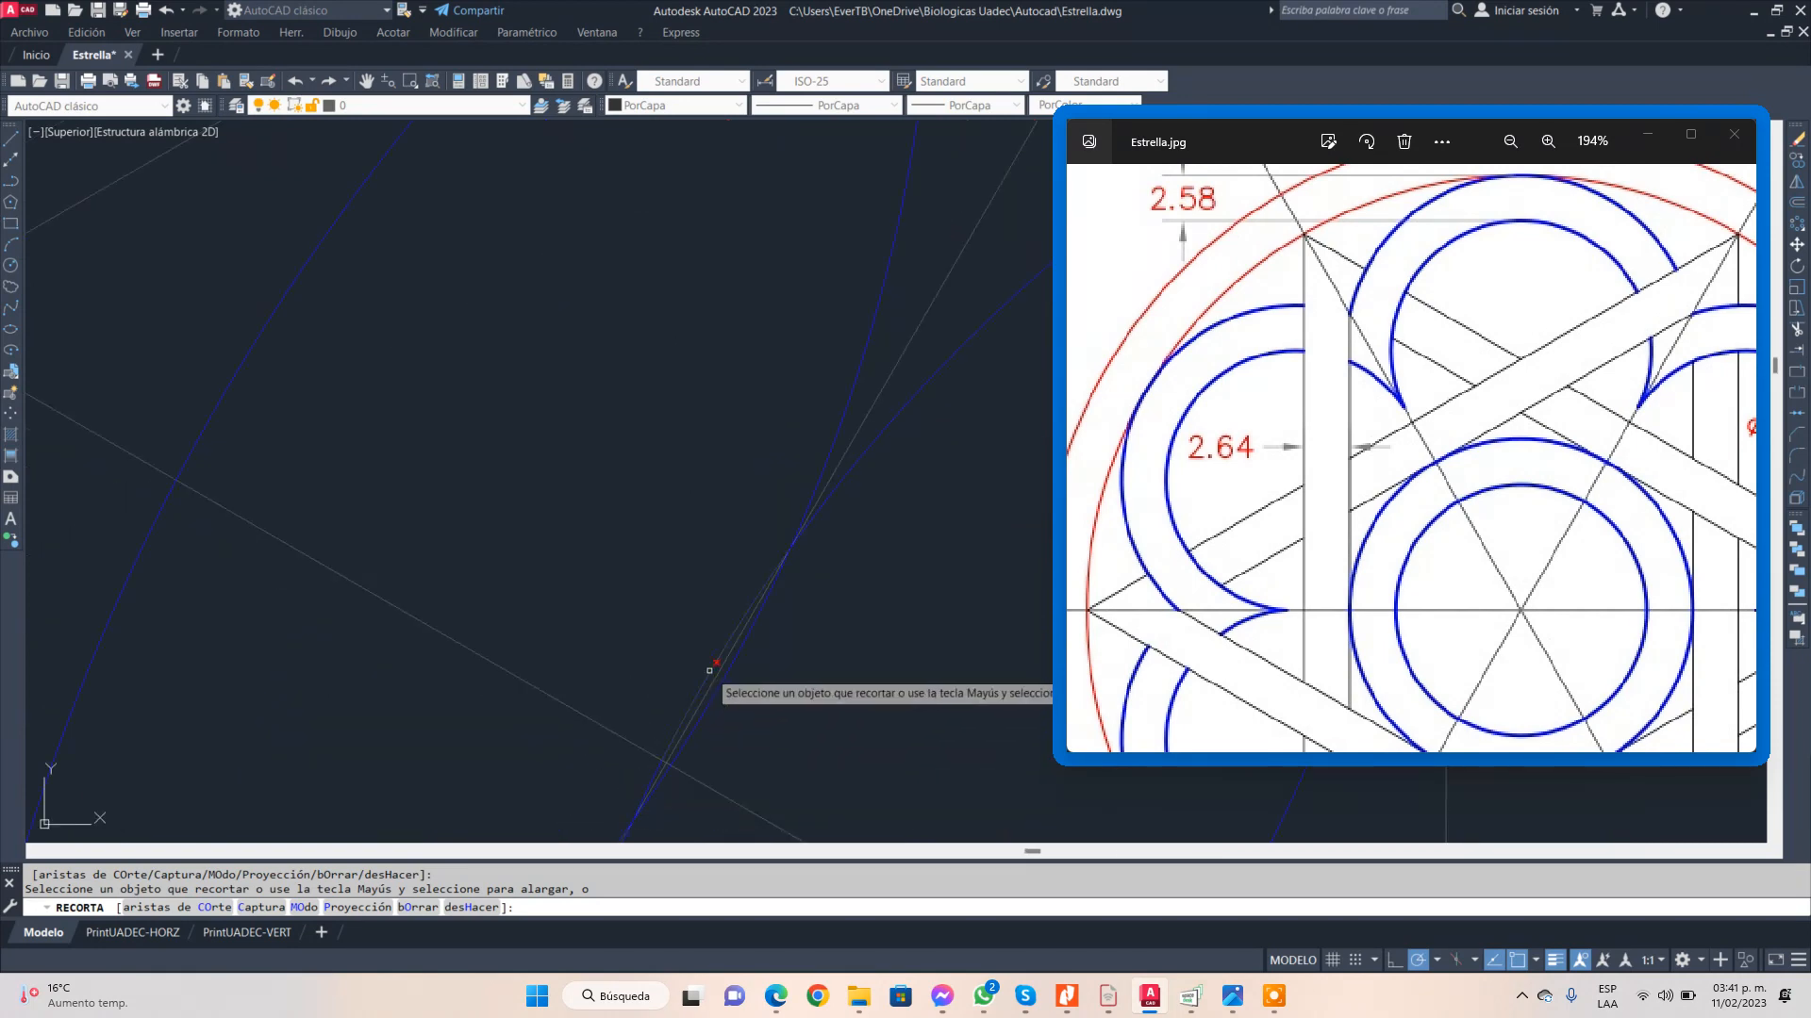
scroll(844, 501, down, 2)
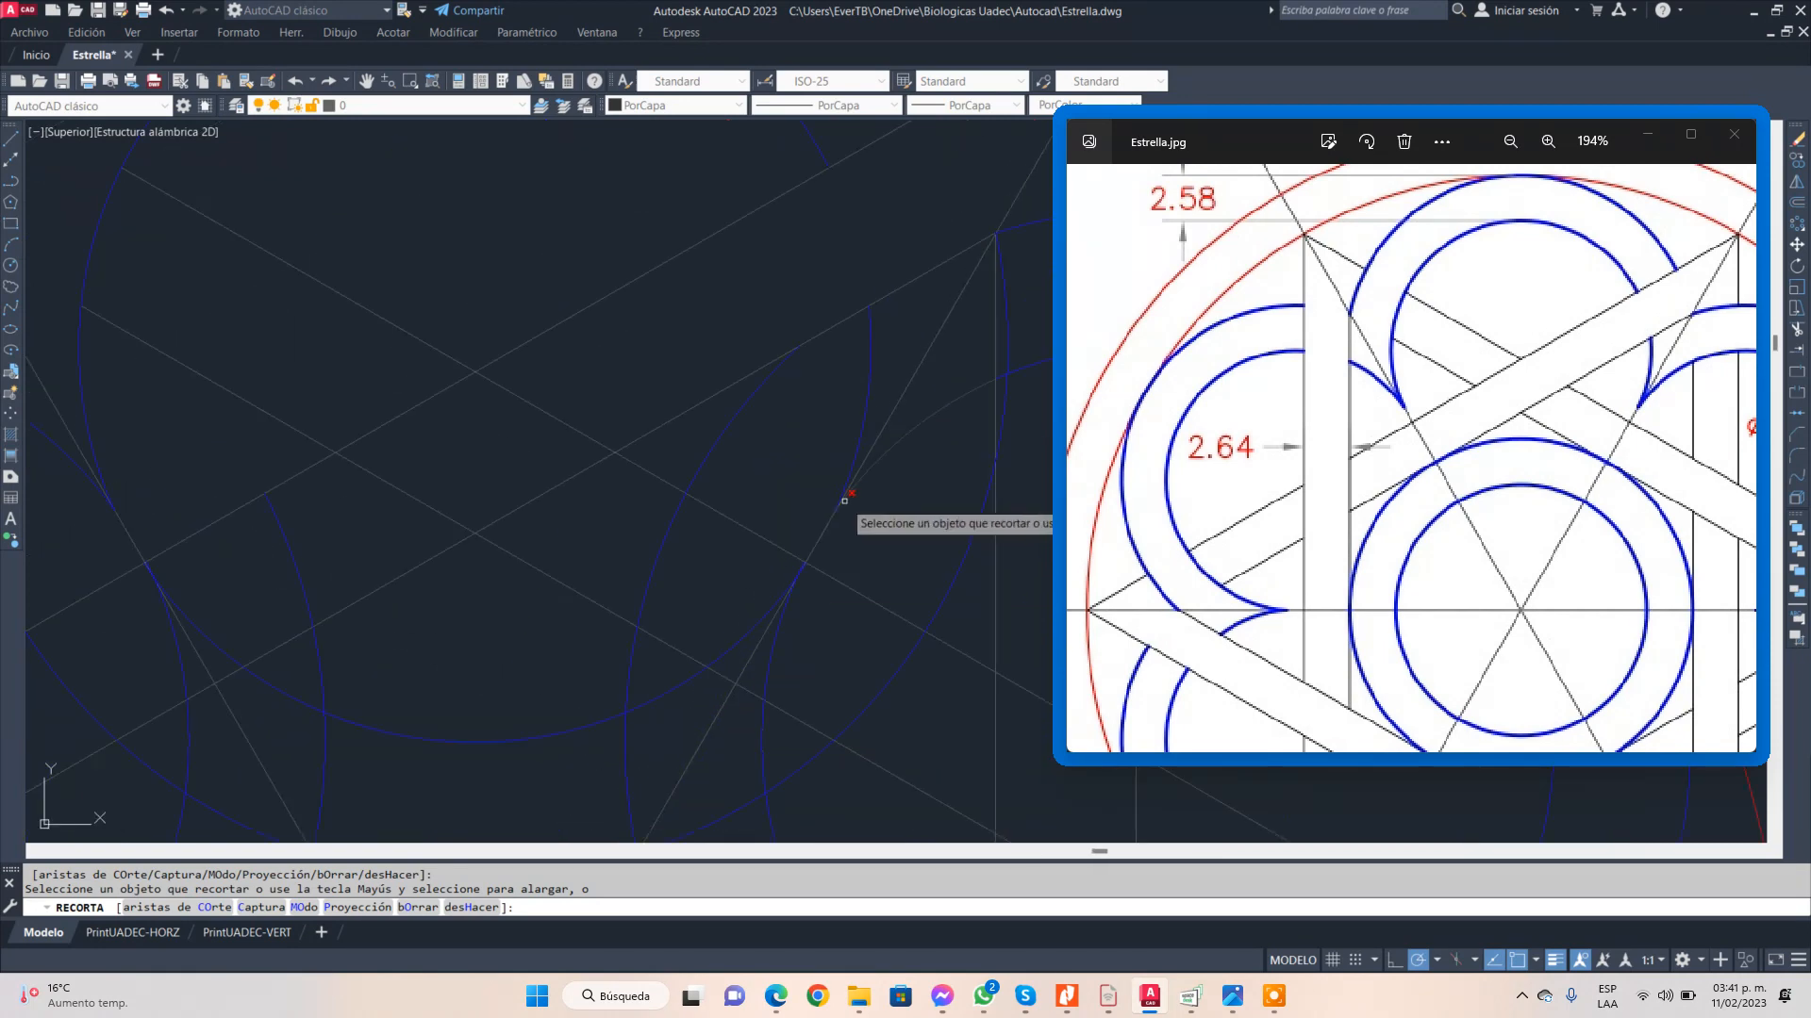
scroll(553, 509, up, 2)
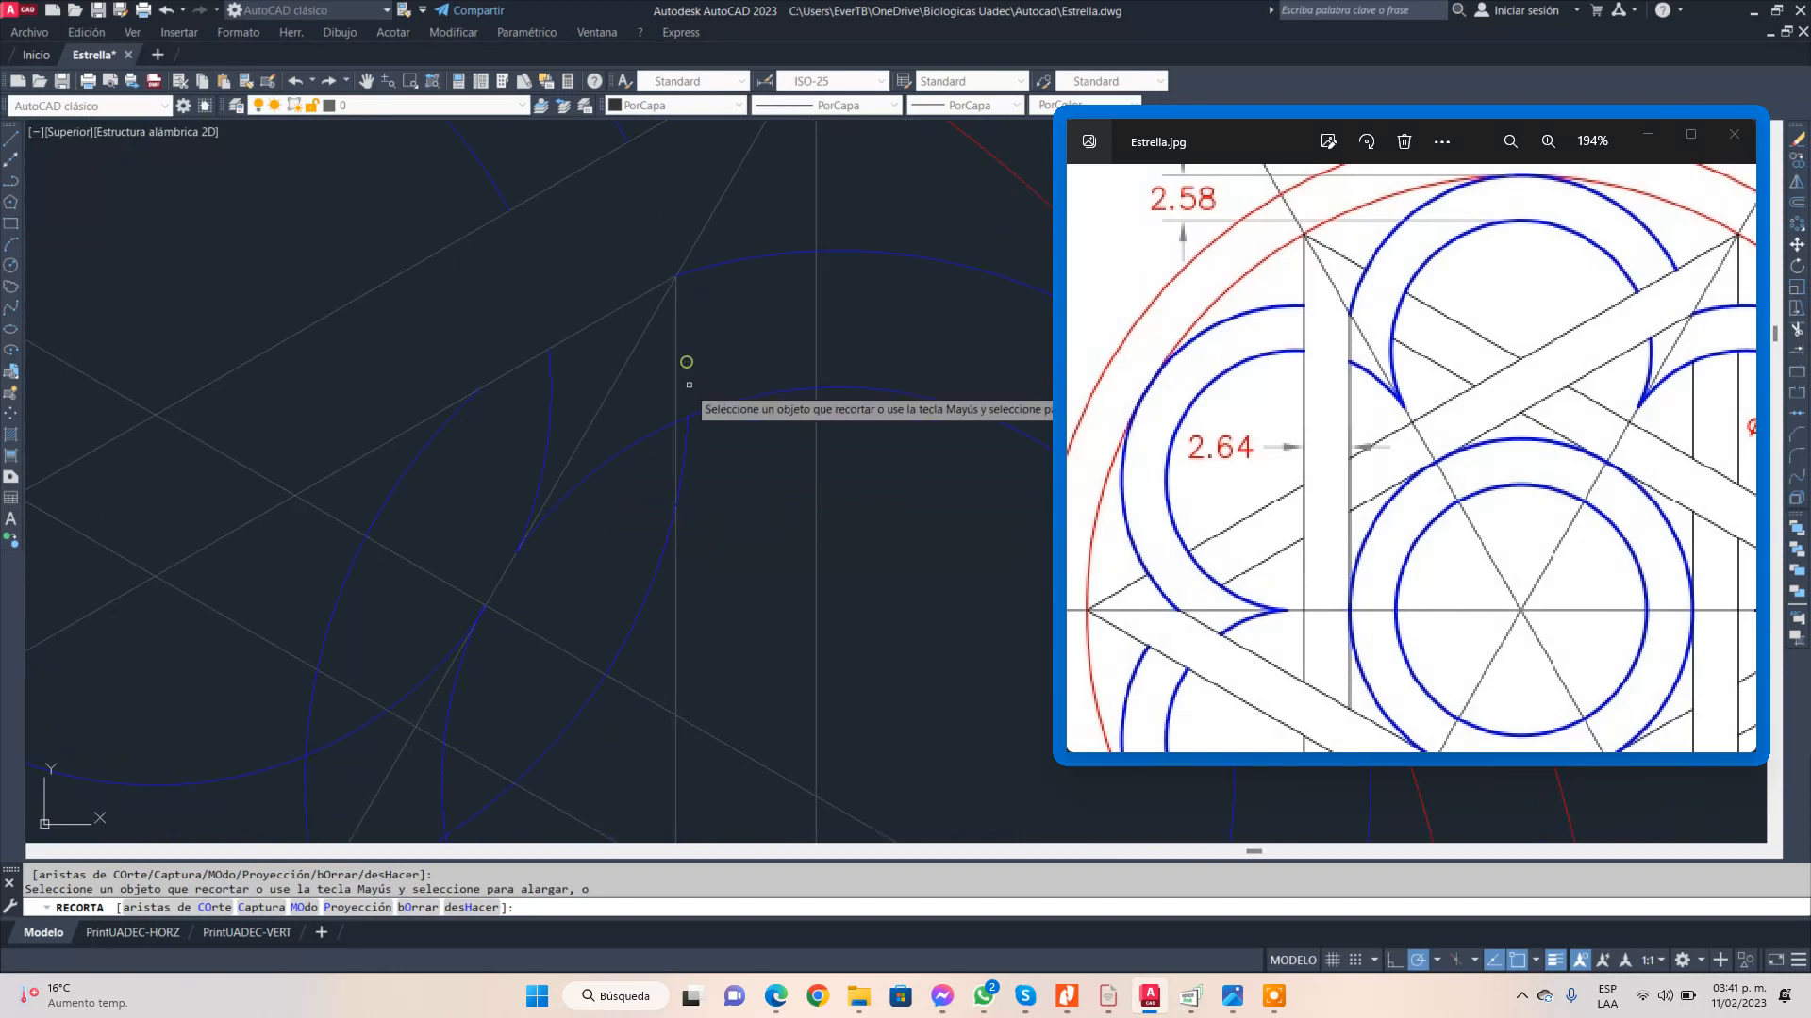
click(687, 443)
scroll(630, 392, down, 2)
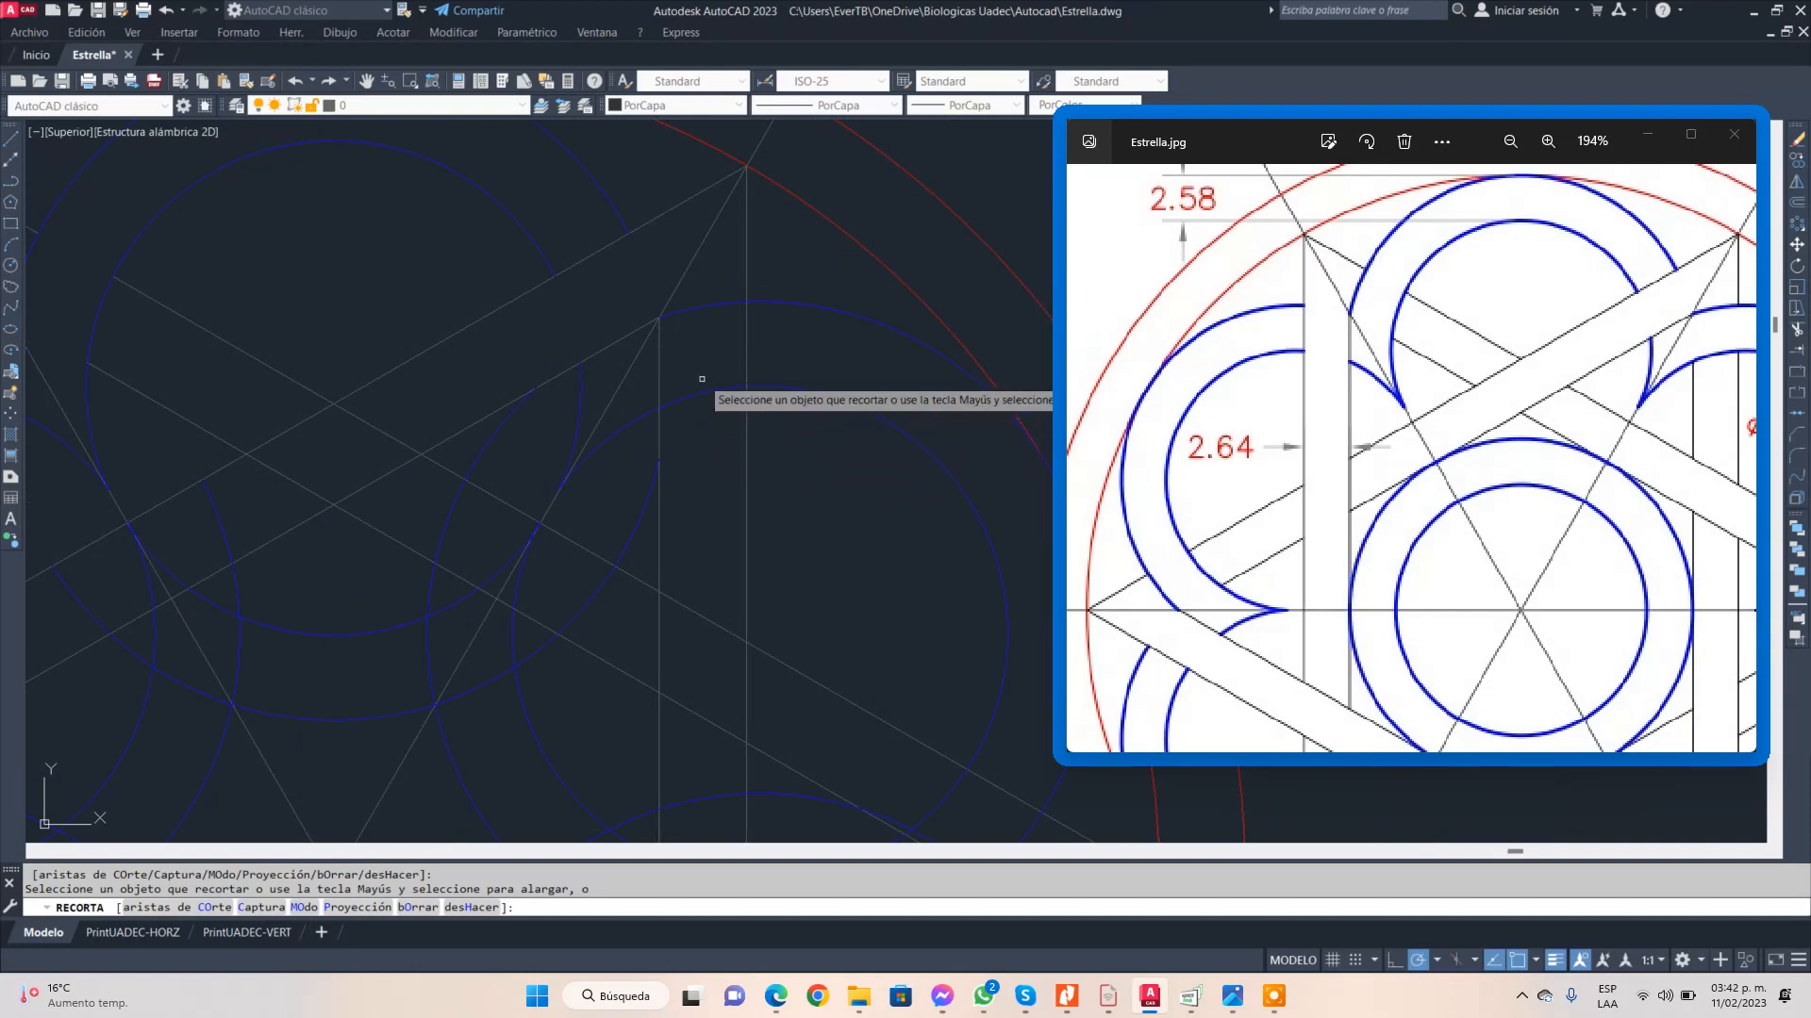
- Trim the right vertical strip's inner line between the upper-right petal's two arcs, following the reference, and undo the last mistaken trim
drag(1342, 362, 1277, 374)
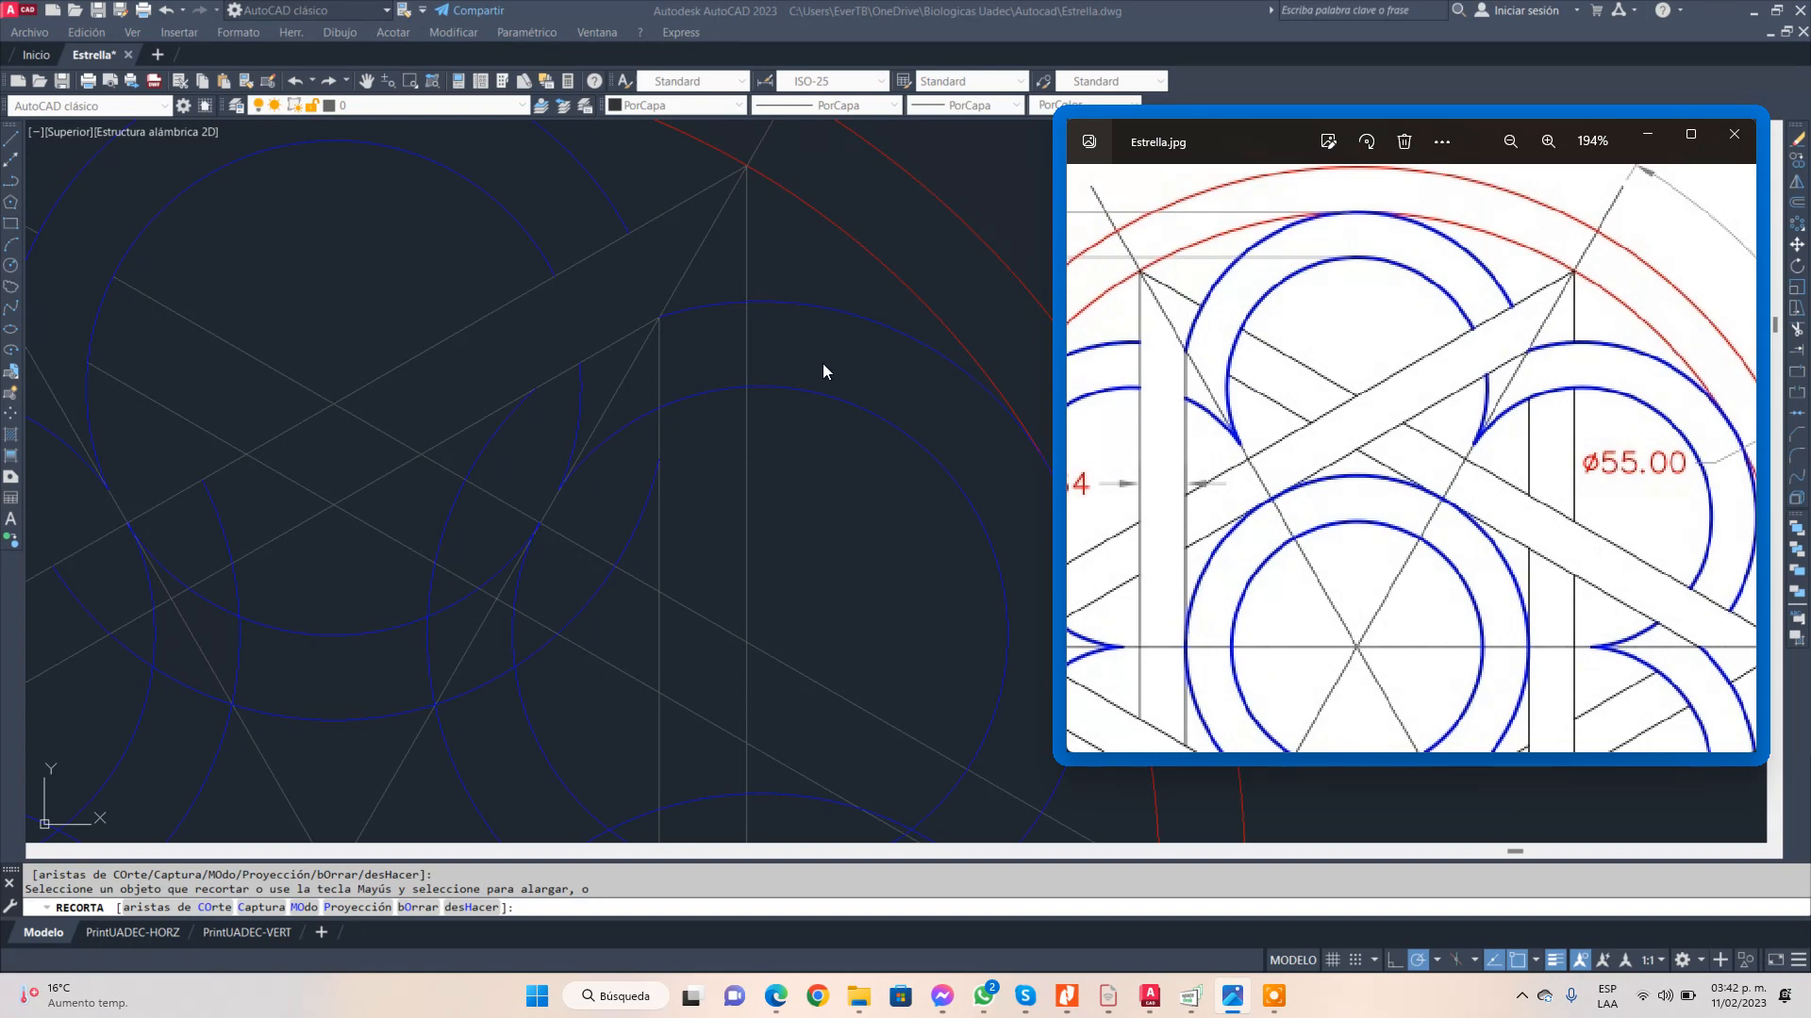
click(668, 370)
click(659, 368)
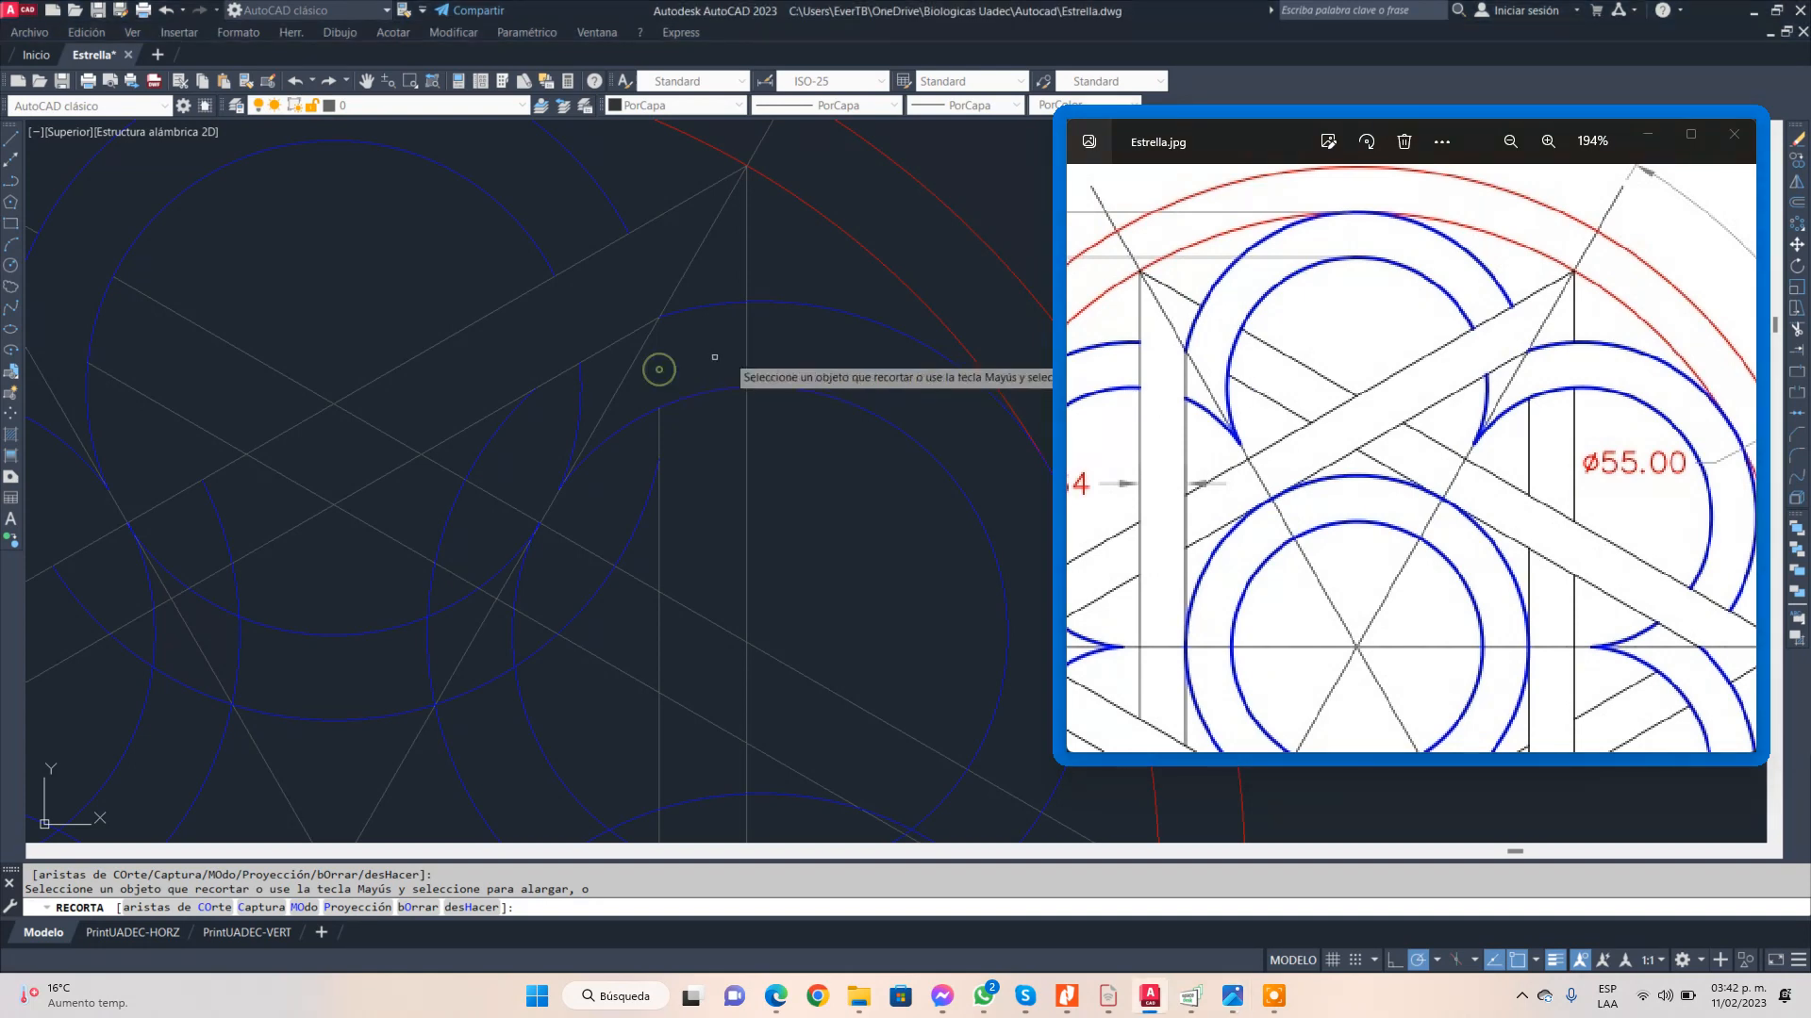
click(459, 906)
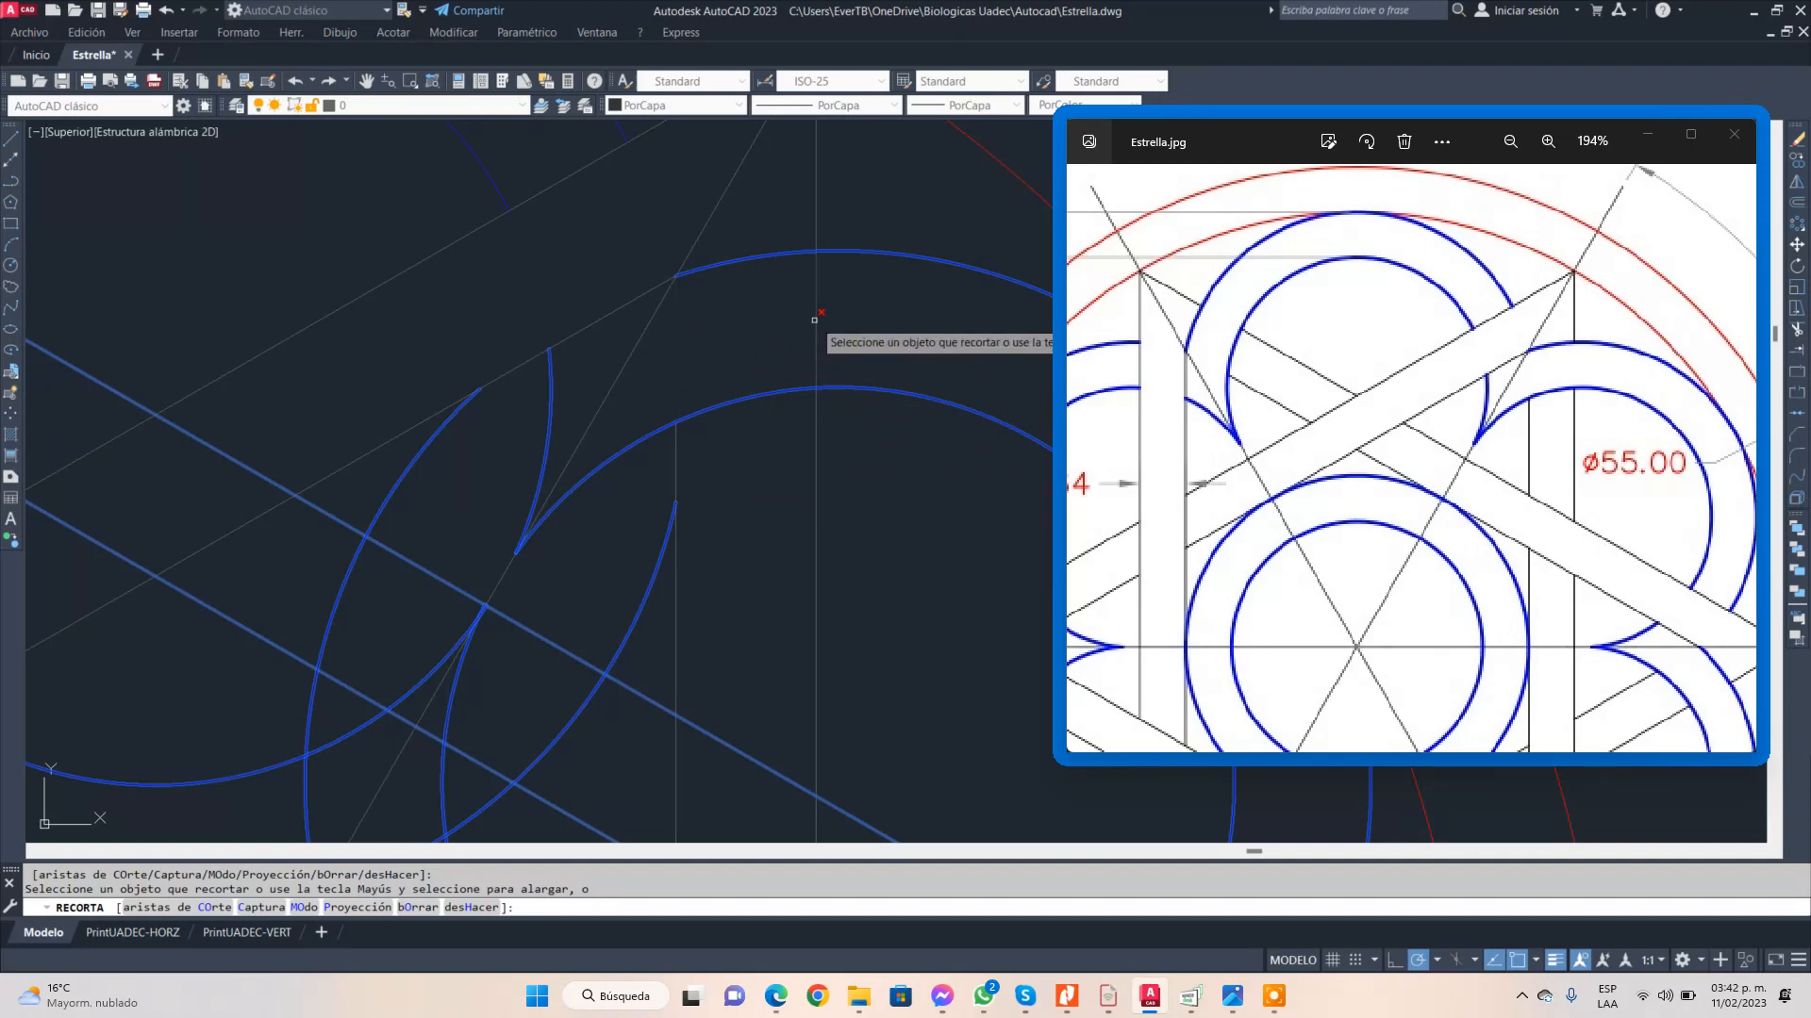
- Trim the upper-right petal's inner arc beside the diagonal strip and the top and upper-left petals' inner arcs inside the star's center
scroll(814, 320, down, 2)
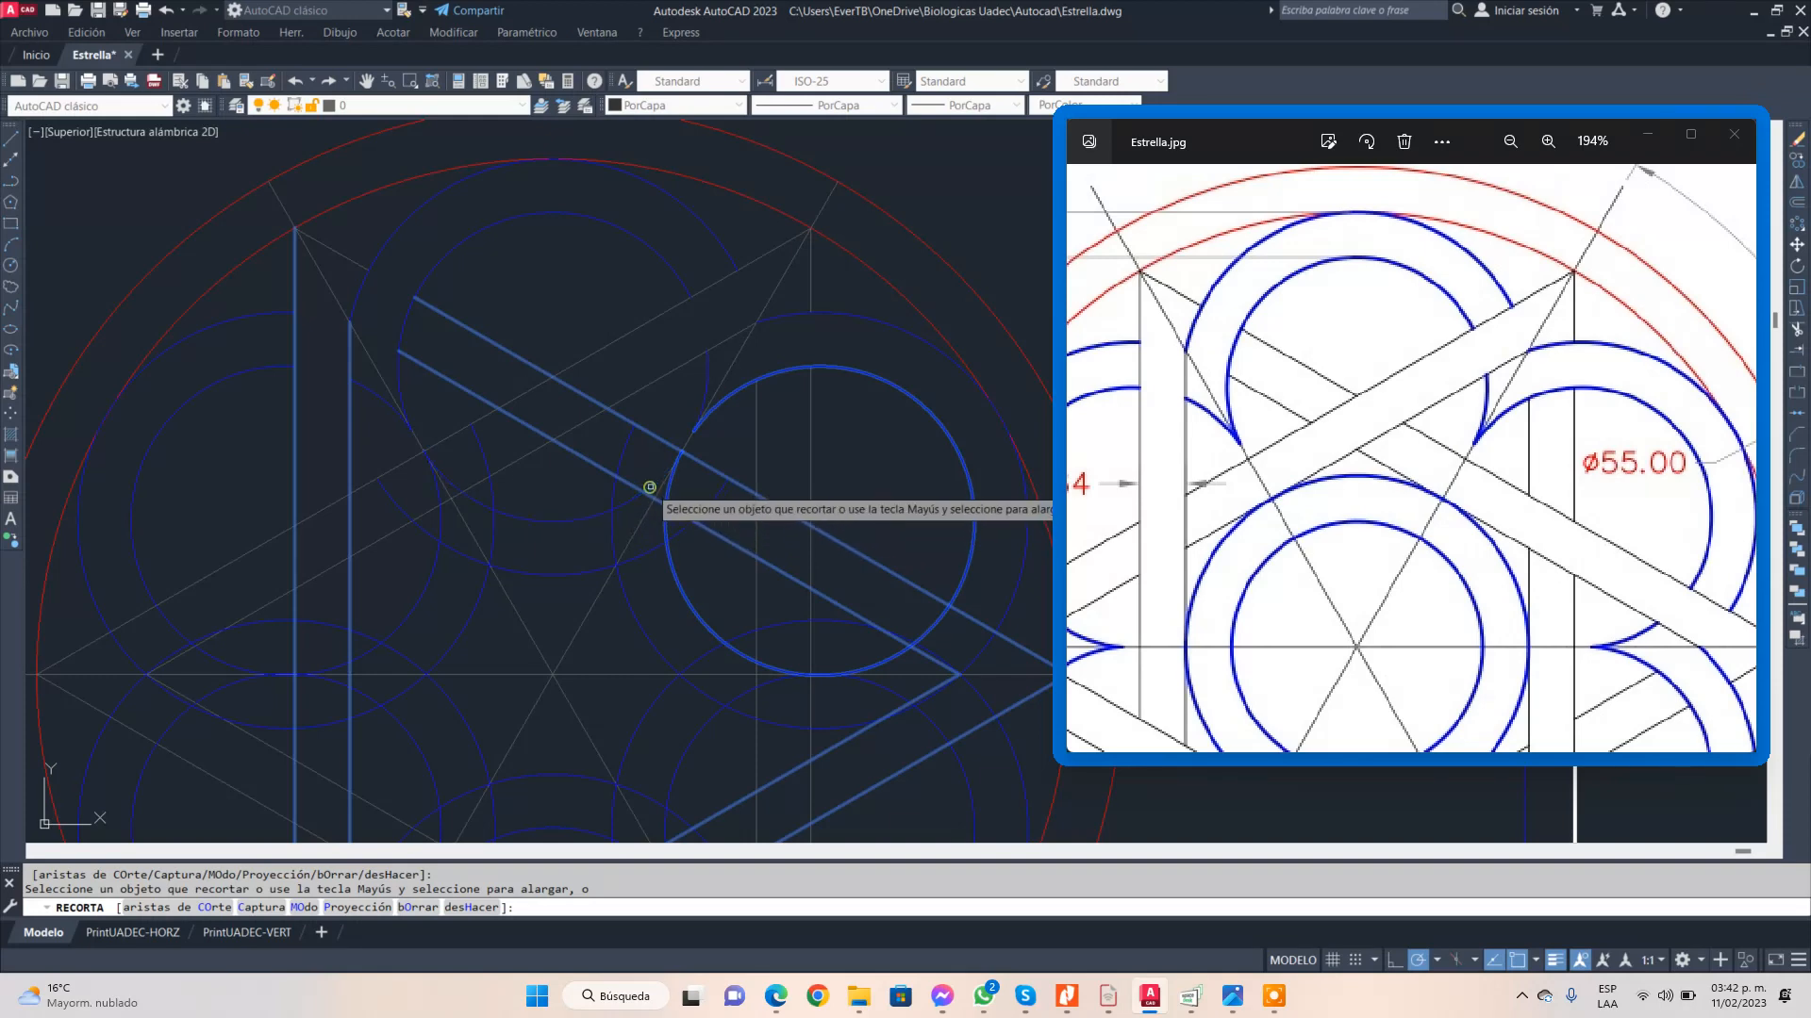
click(668, 488)
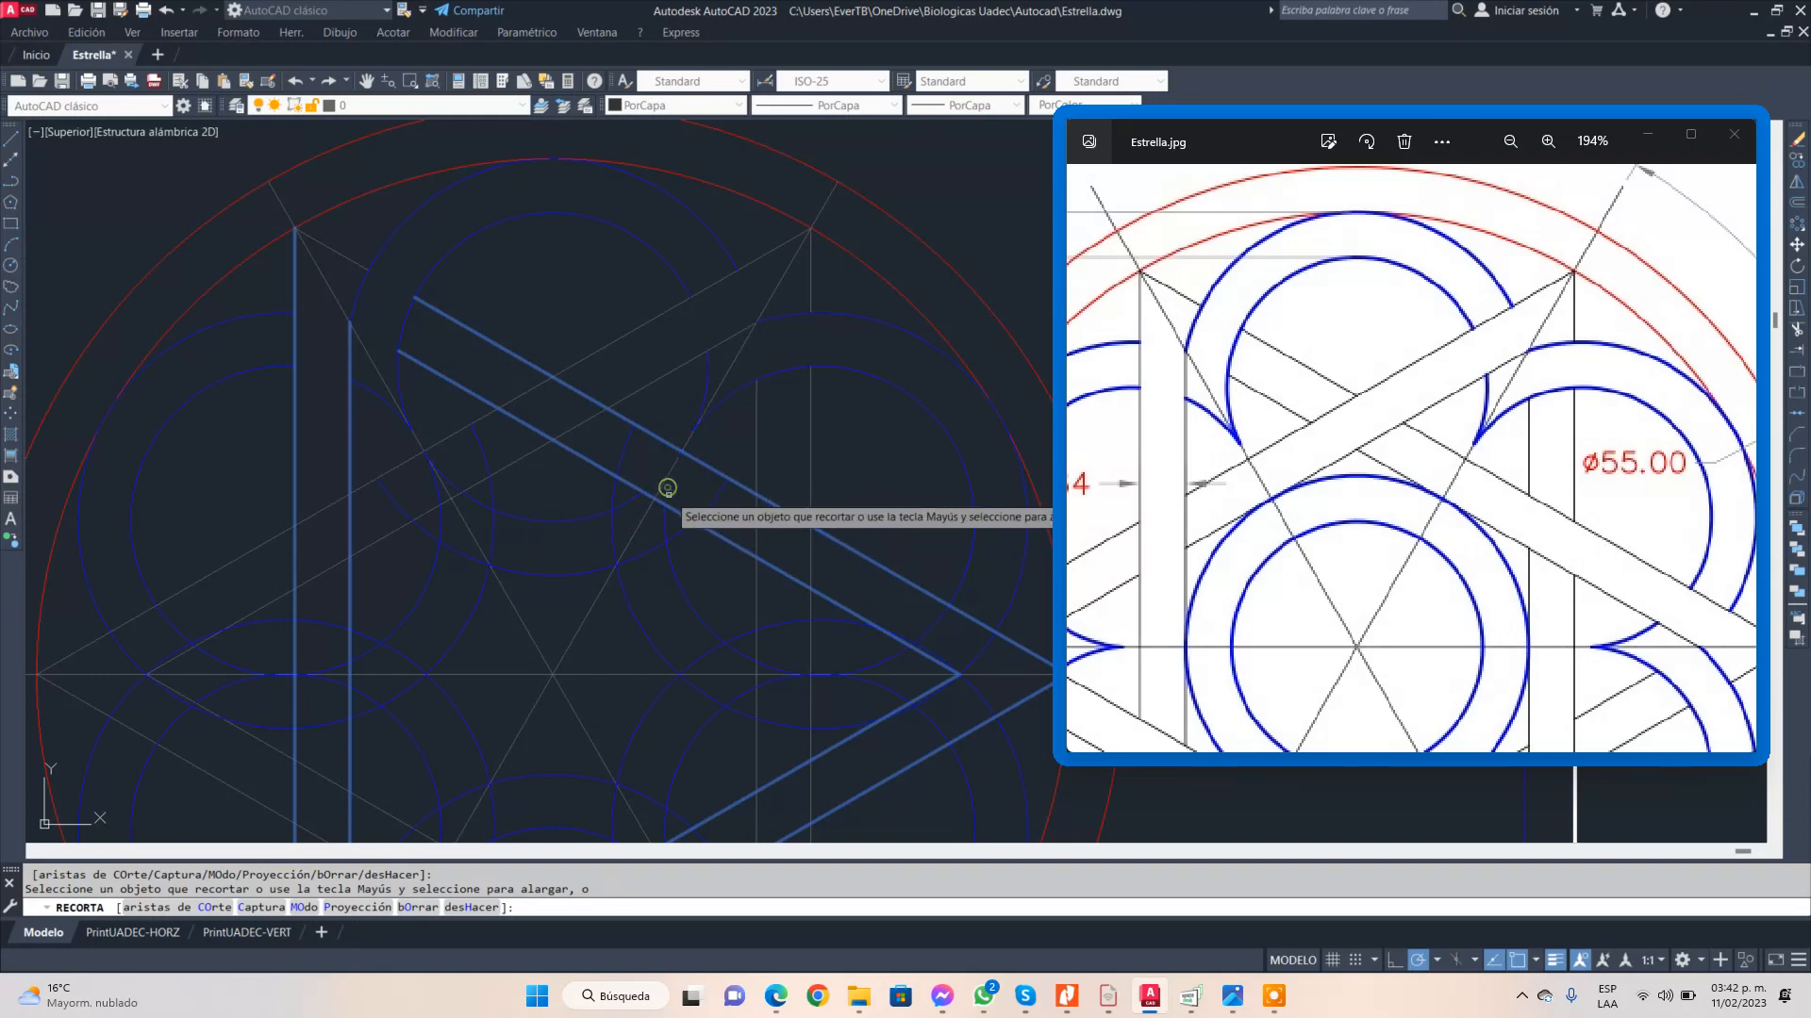
click(552, 518)
click(552, 520)
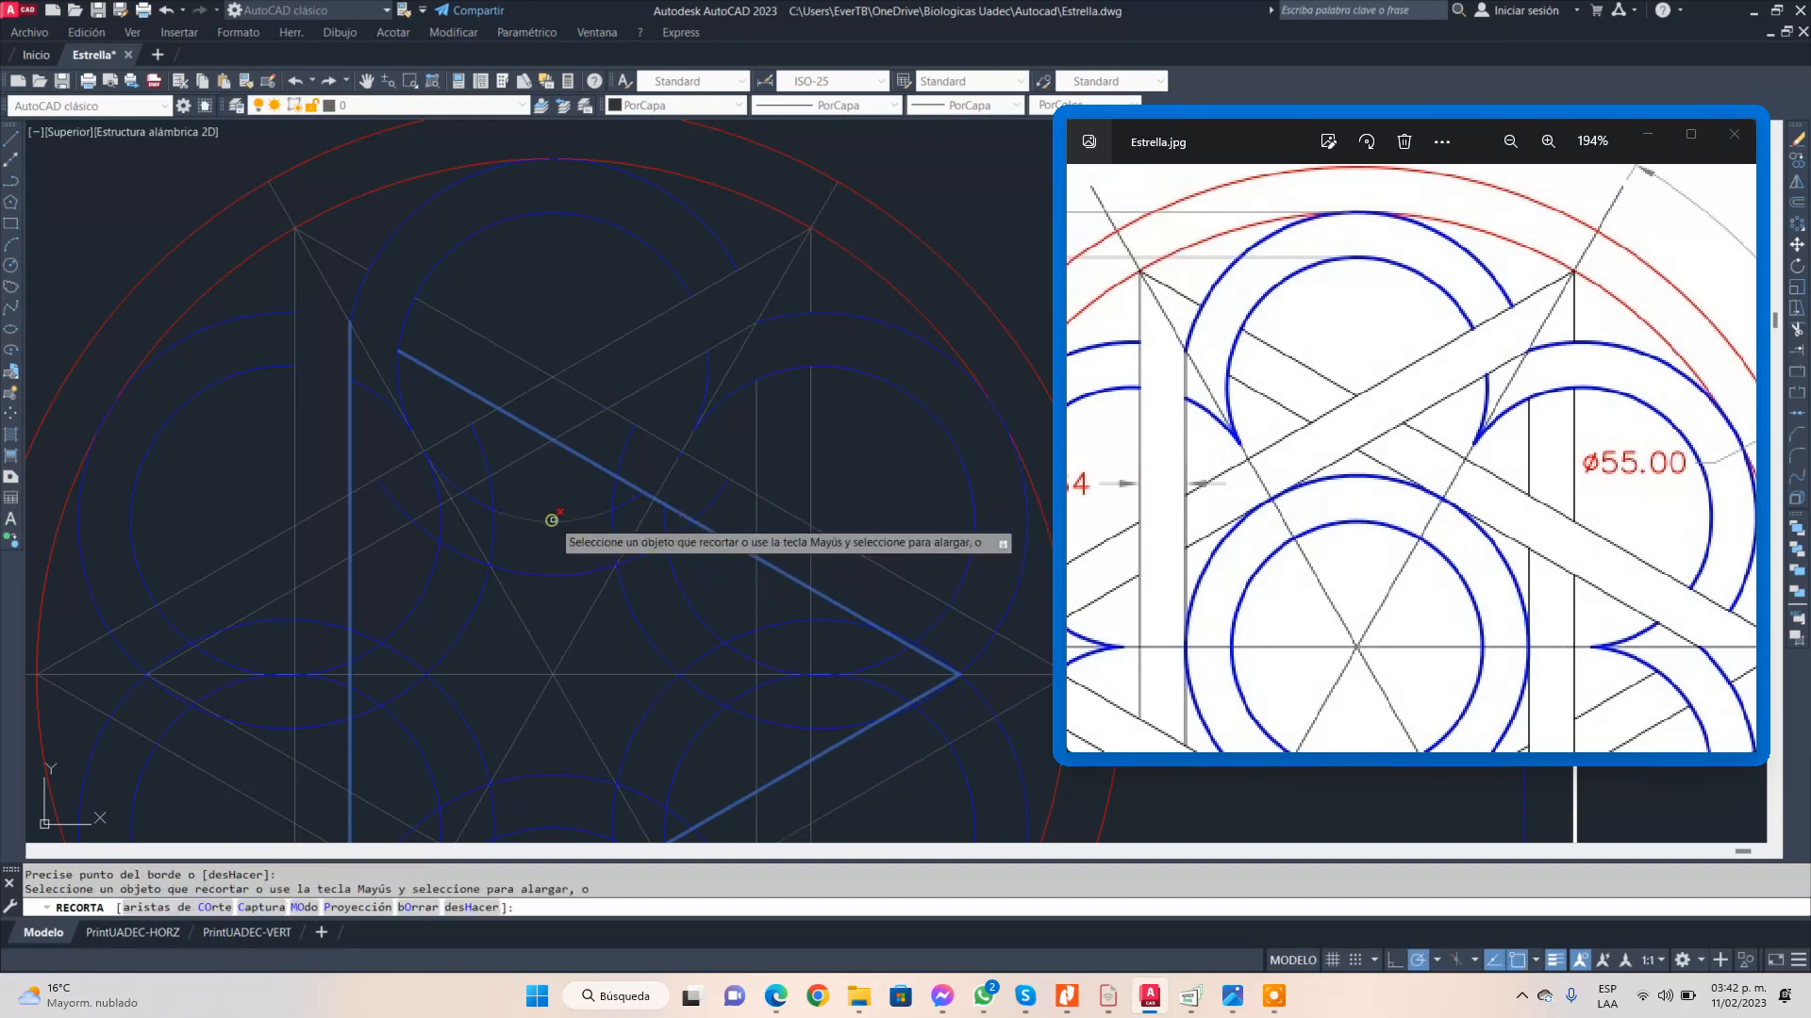
click(476, 500)
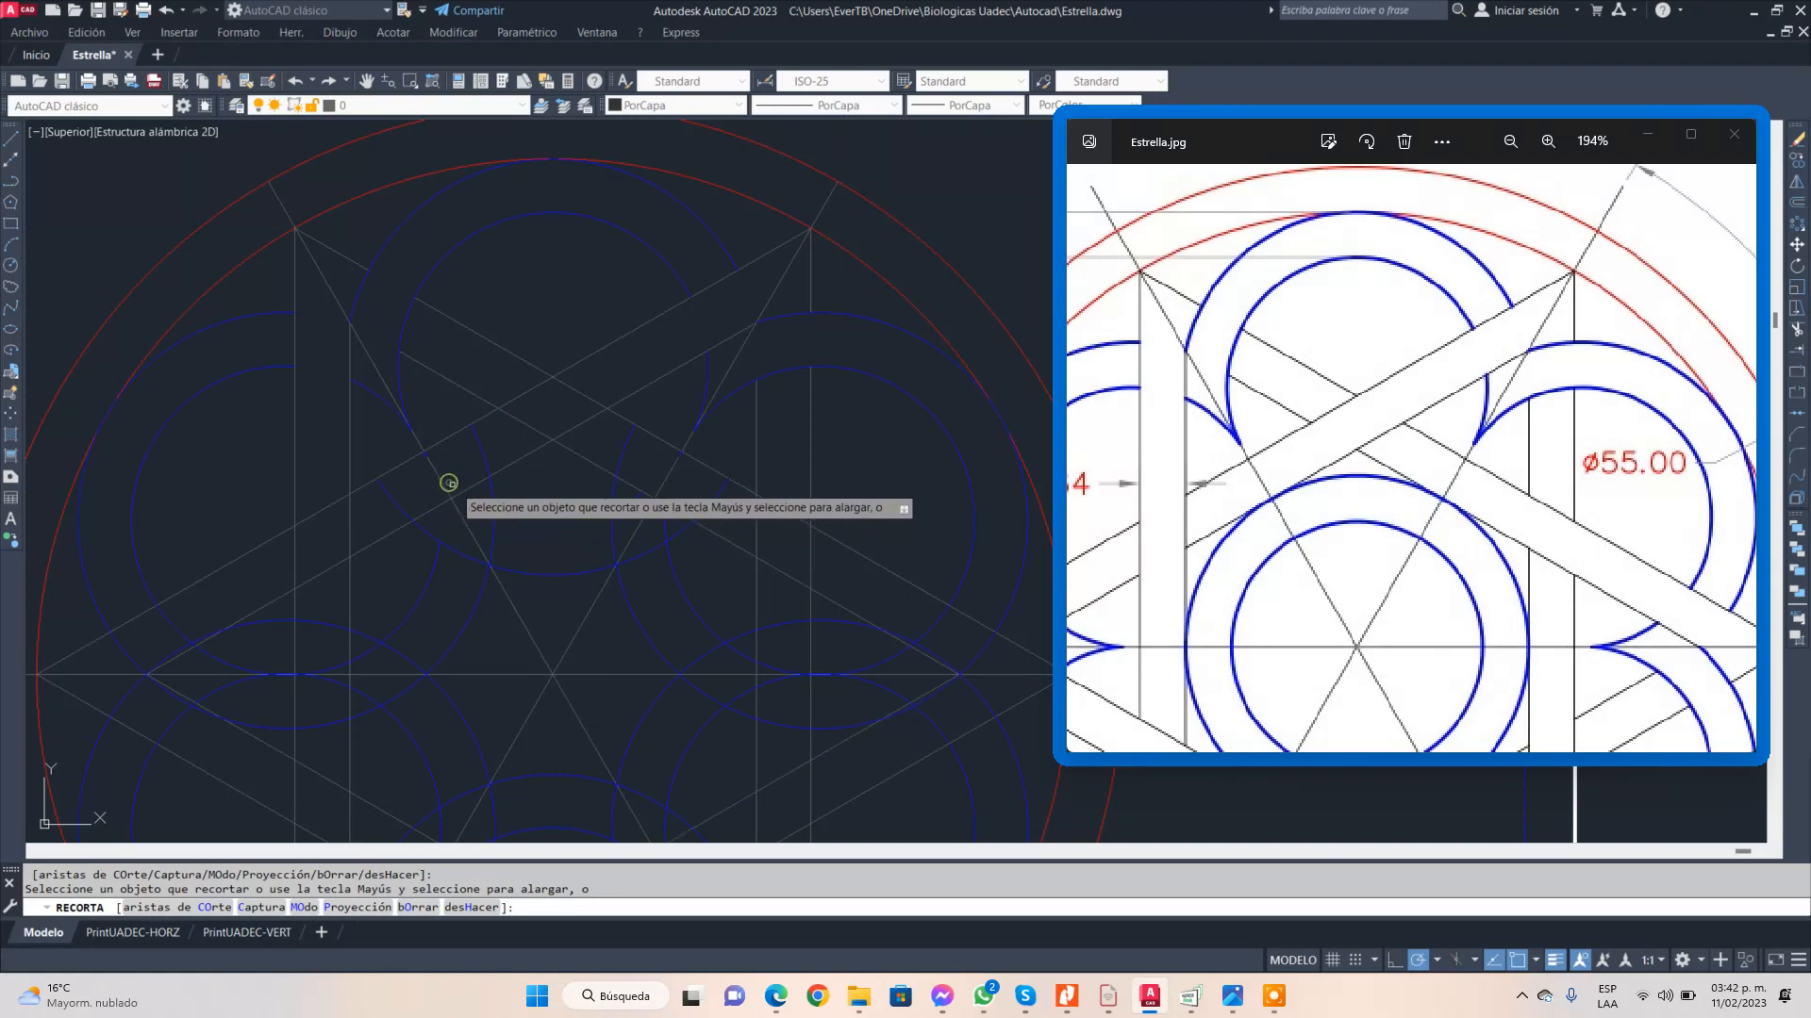
click(392, 509)
click(392, 507)
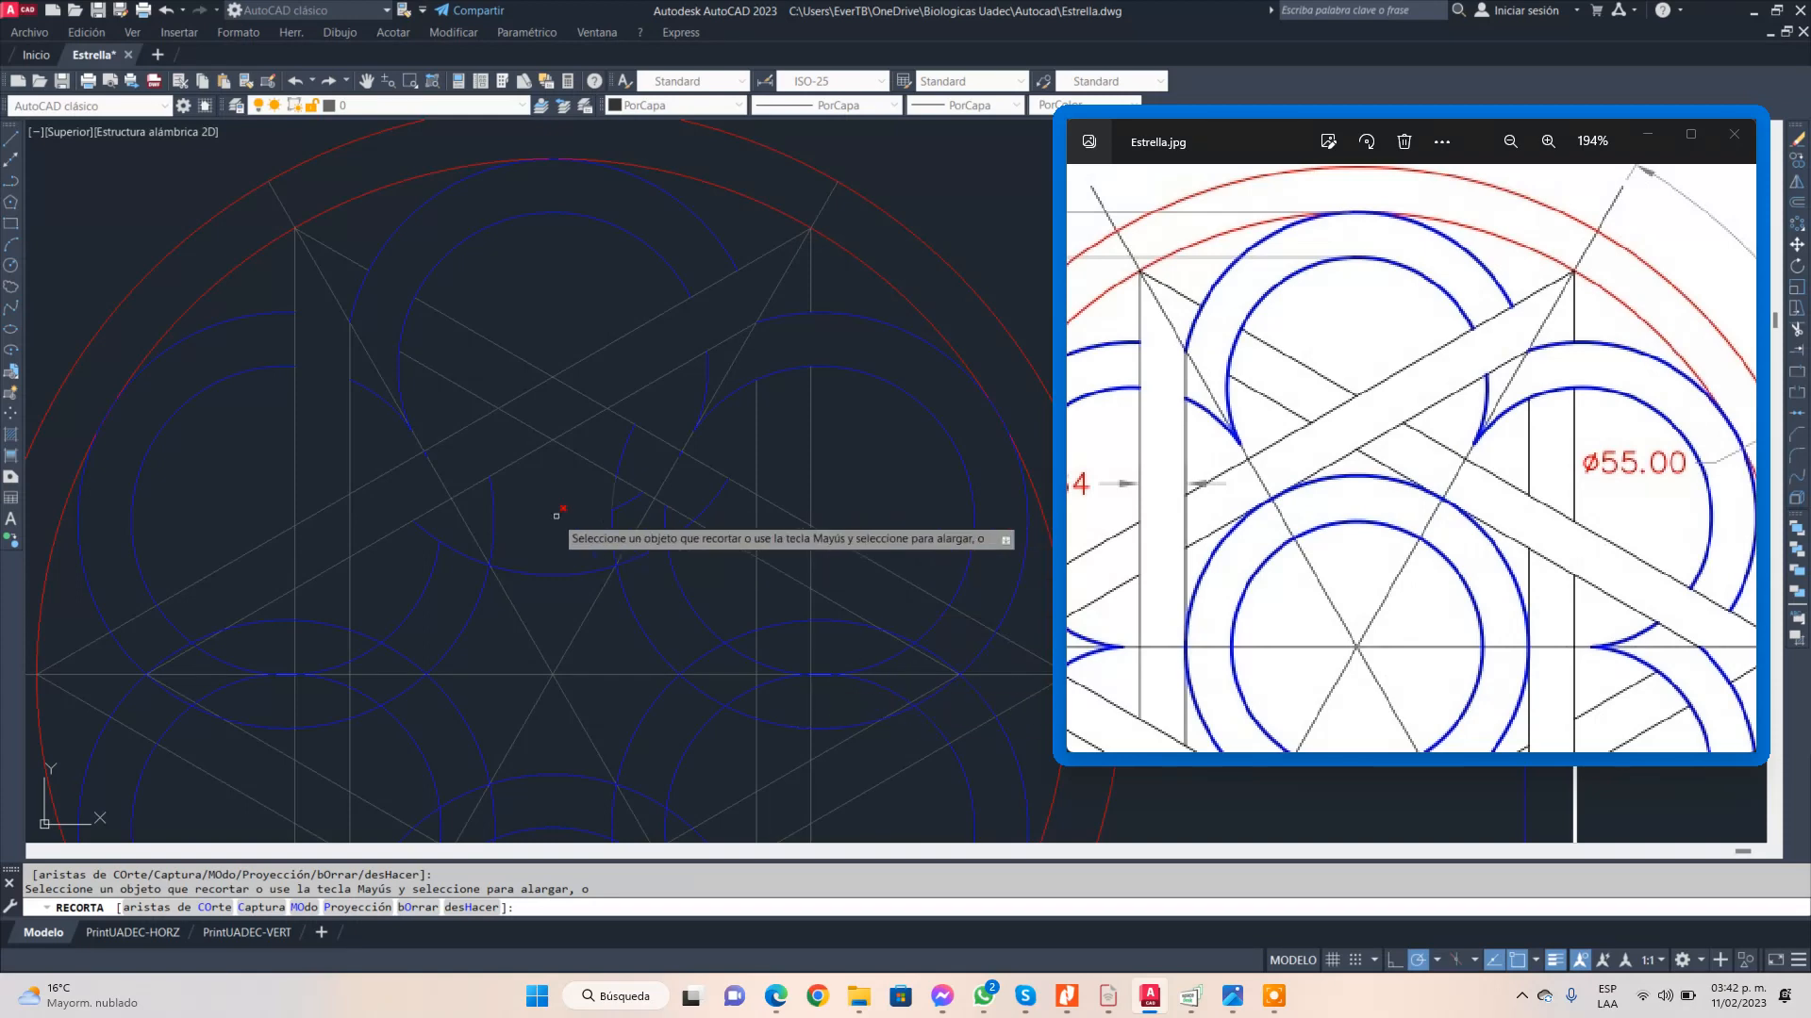
- Trim the upper-right petal's two arcs inside the diagonal strip near the star's right point, following the reference image
click(850, 689)
mouse_move(849, 663)
middle_down()
mouse_move(651, 525)
mouse_move(554, 291)
mouse_move(582, 331)
mouse_move(674, 300)
middle_up()
scroll(675, 300, up, 4)
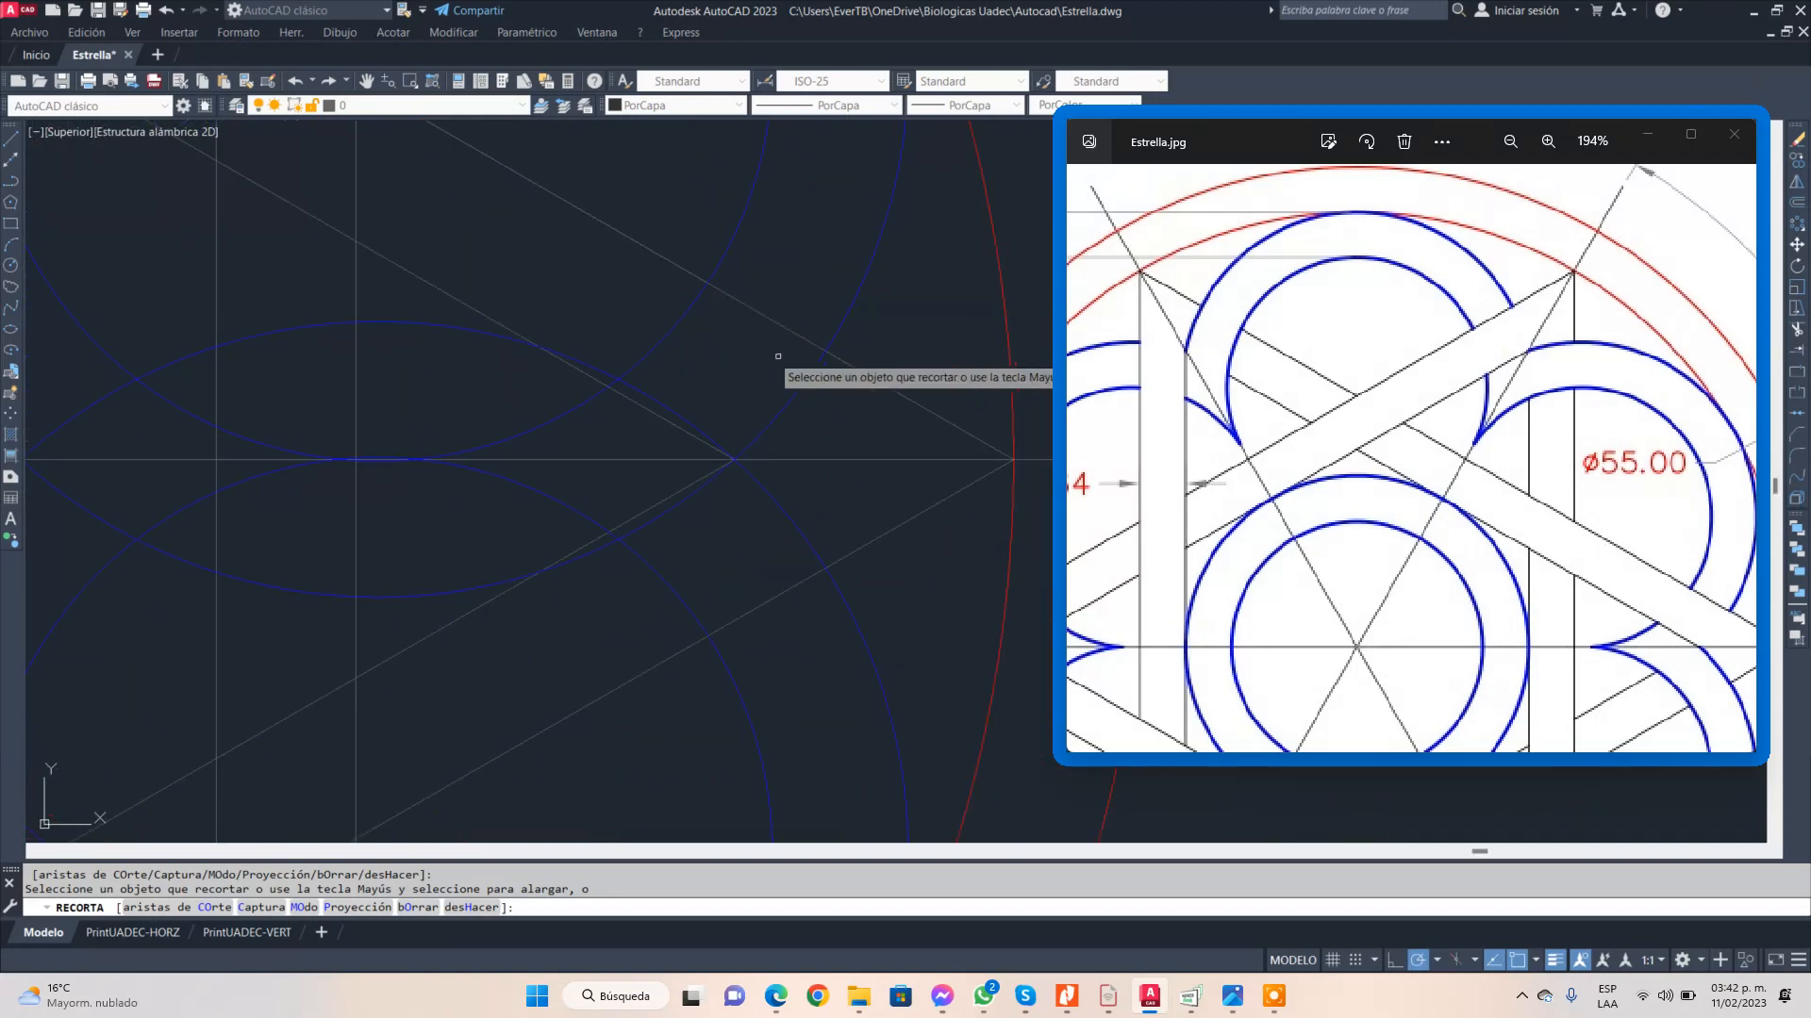
drag(1430, 429, 1314, 316)
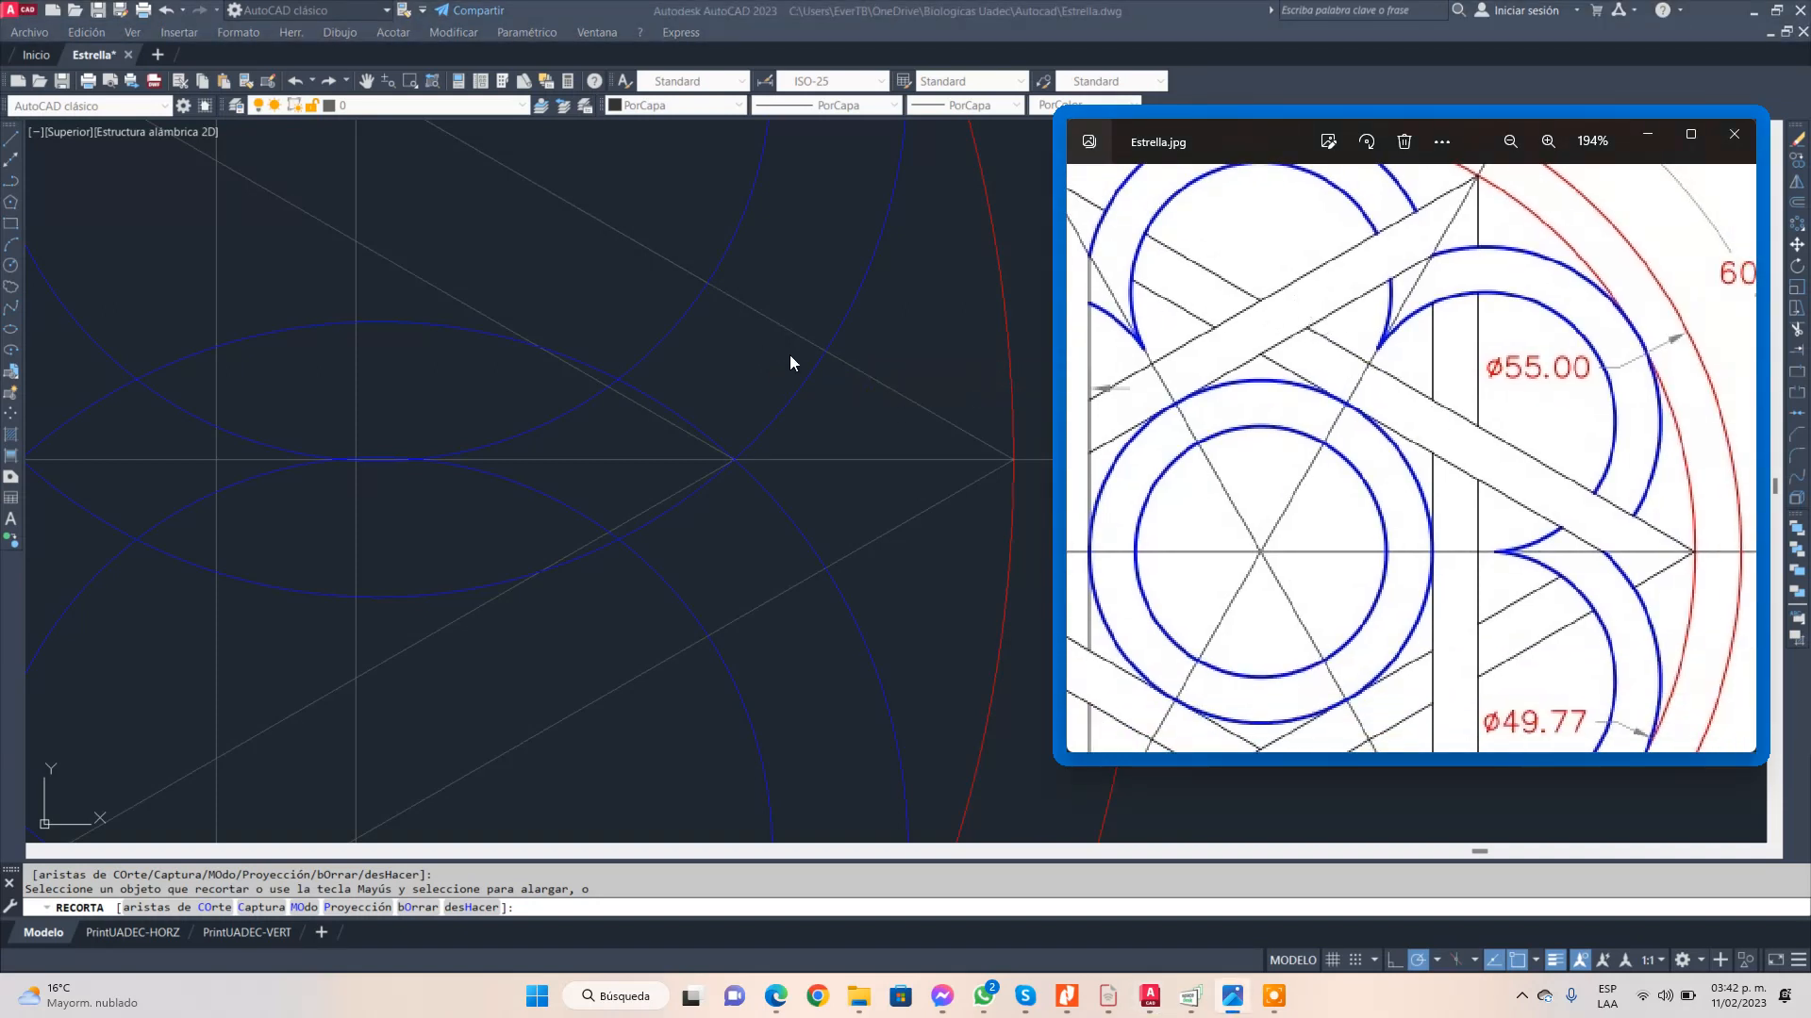
click(683, 325)
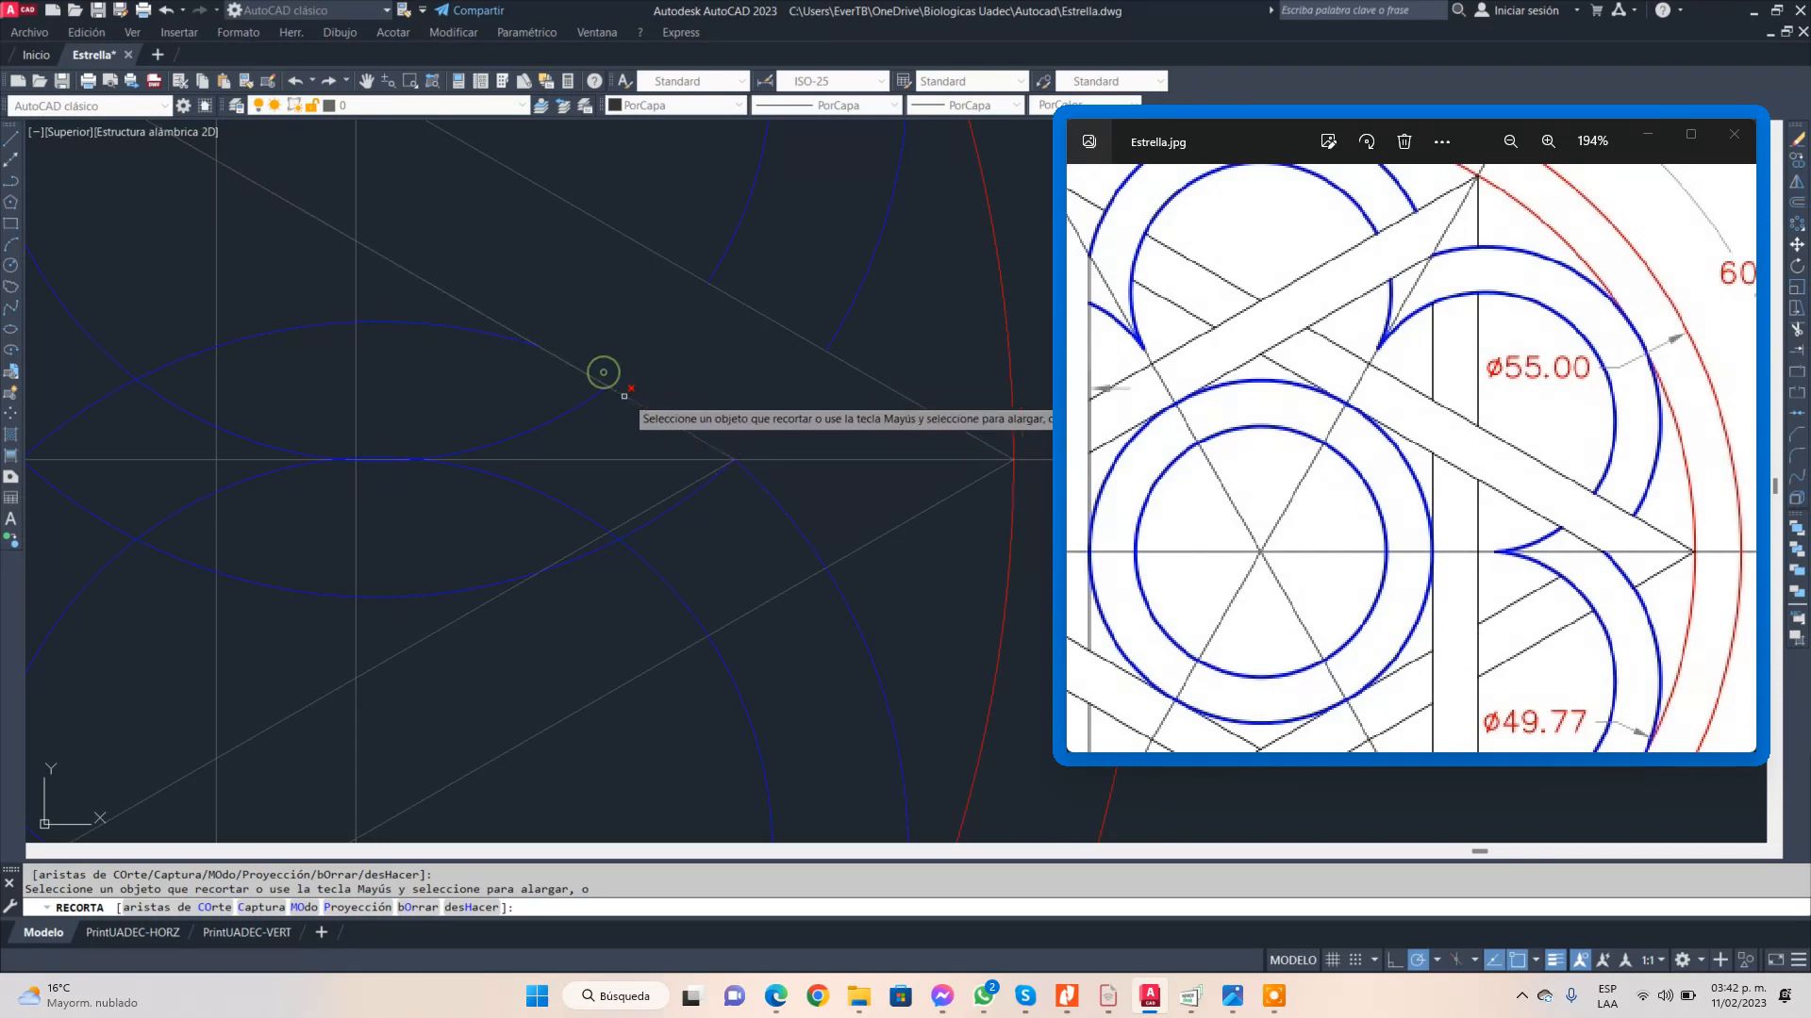
- Trim the lower diagonal strip's two lines across the lower-right petal's ring and the leftover petal arc at the star's right point
scroll(679, 542, up, 3)
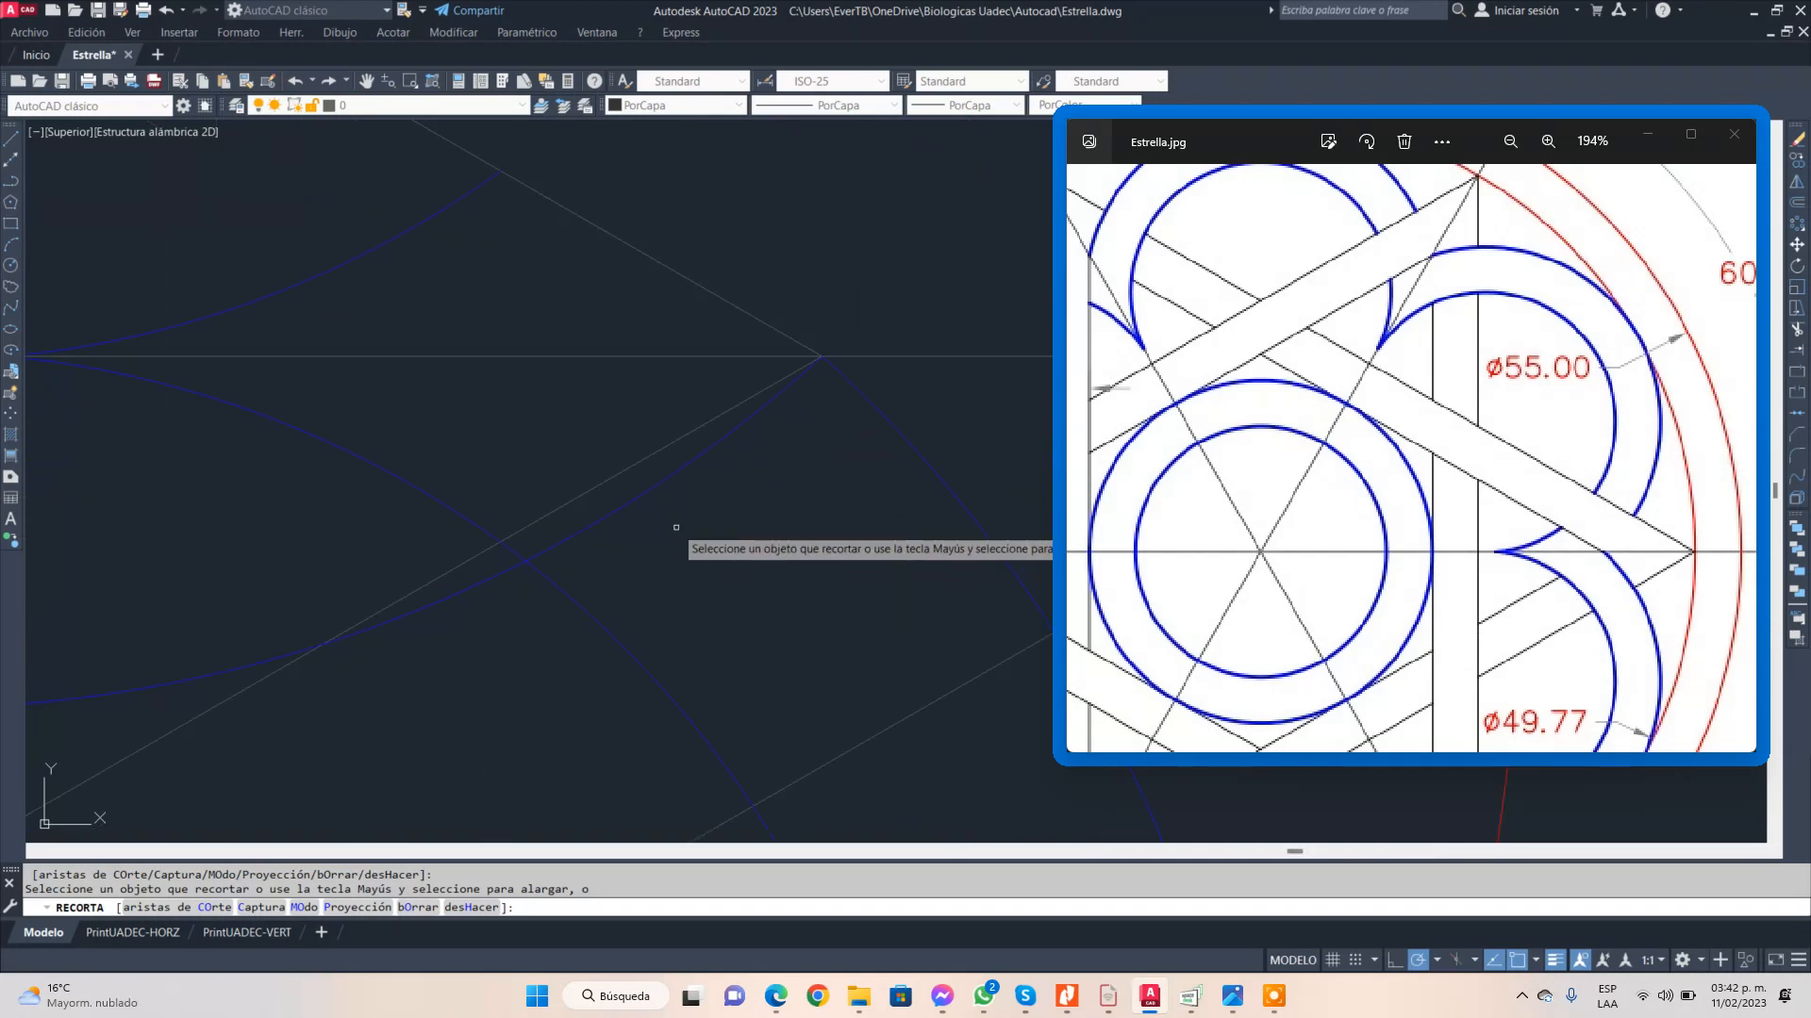
scroll(641, 533, down, 3)
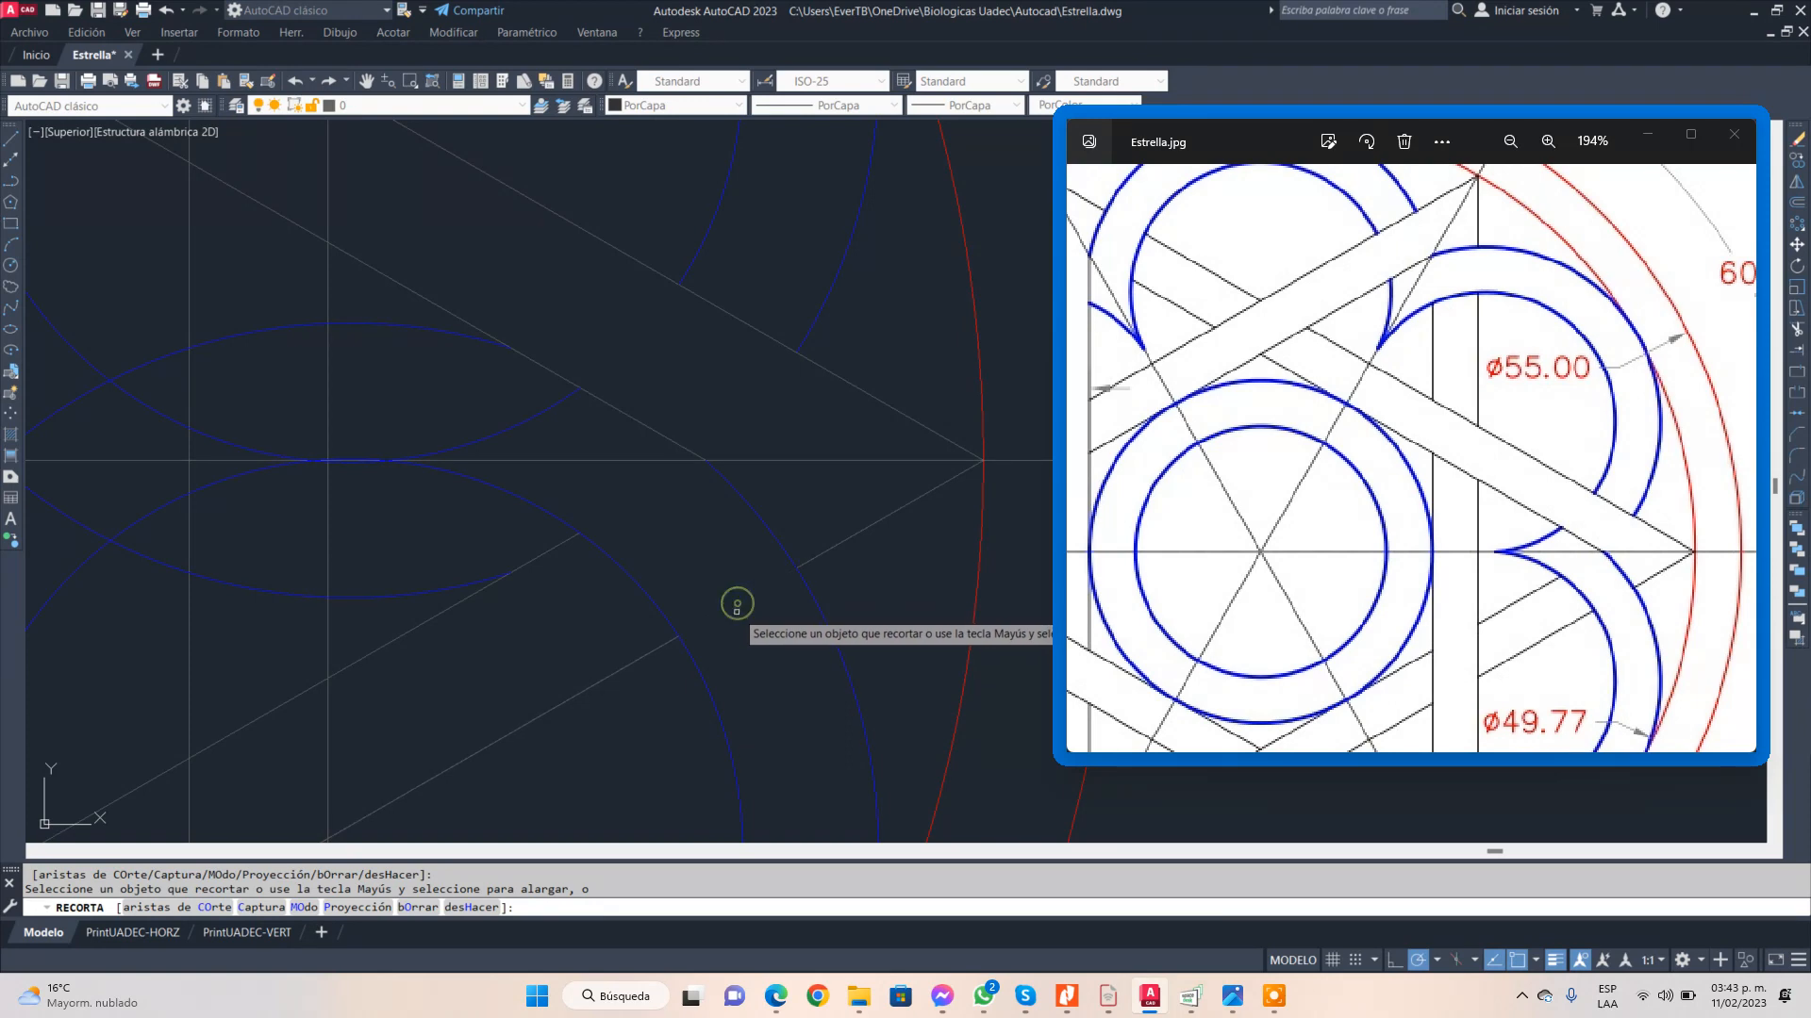
scroll(736, 600, down, 3)
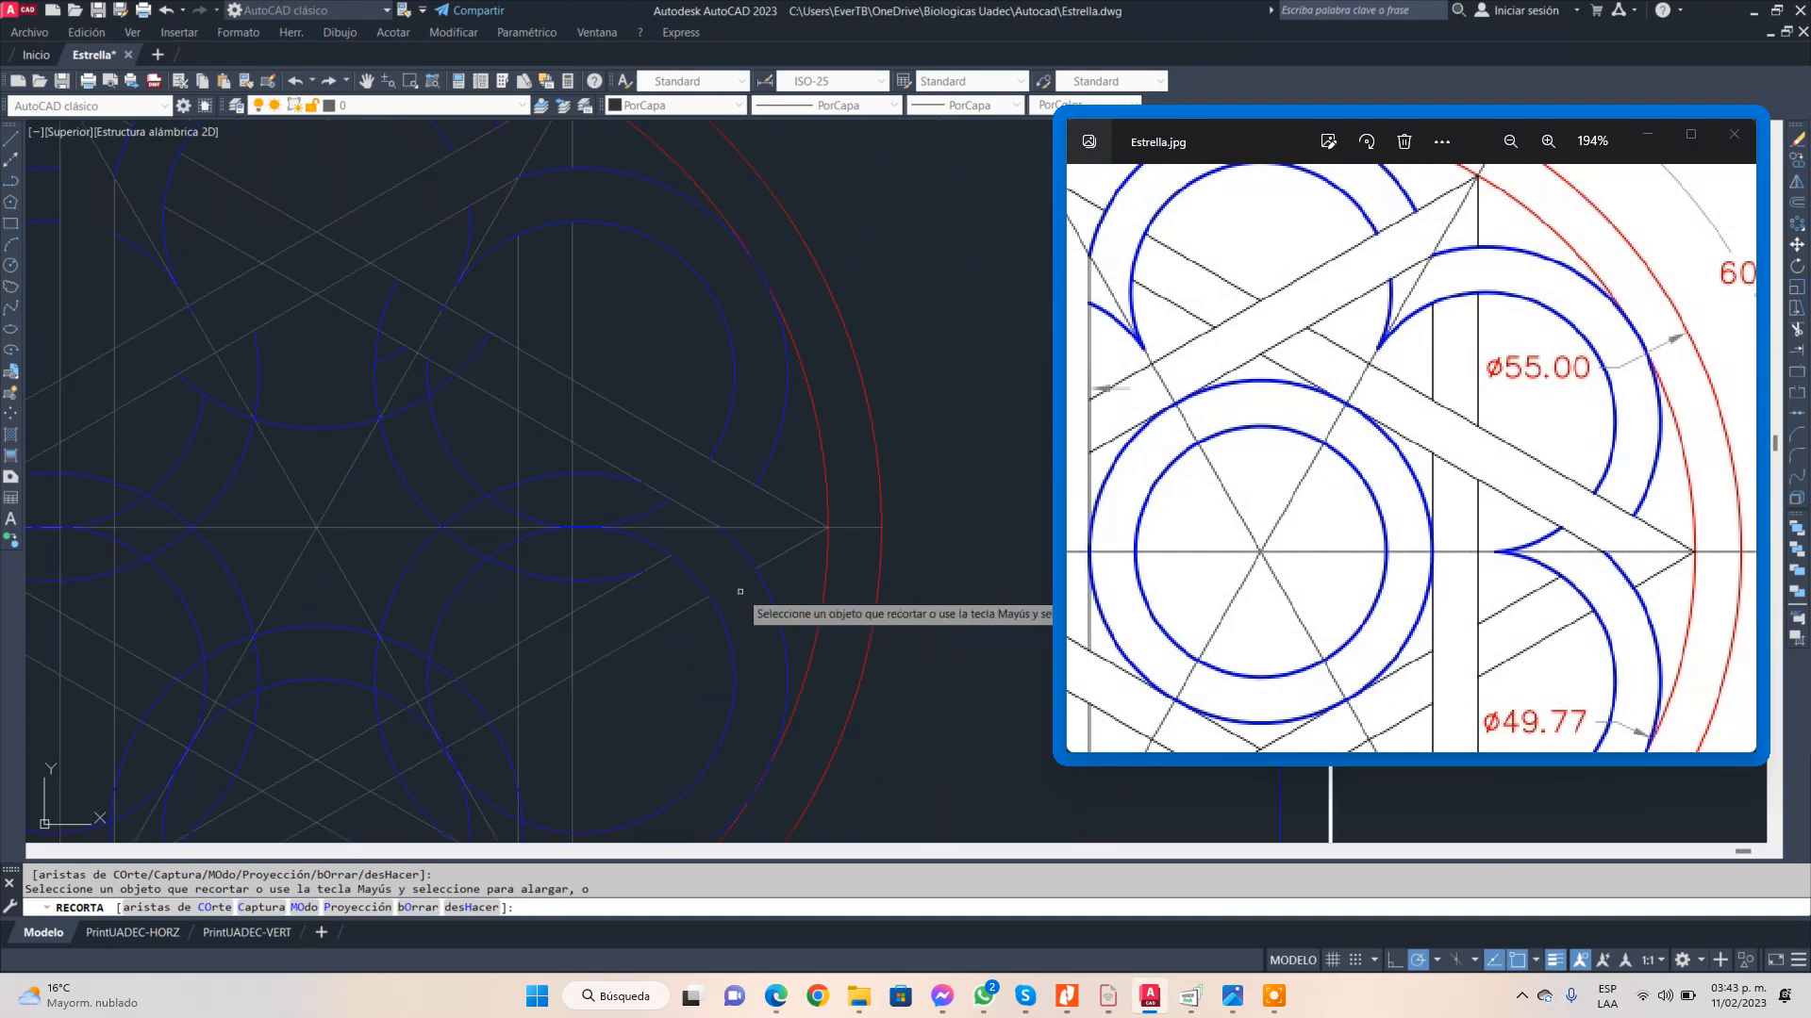
- Trim the overlapping arcs where the upper-right and lower-right petals meet on the horizontal axis, and the lower-right petal's outer arc above it
scroll(660, 603, up, 8)
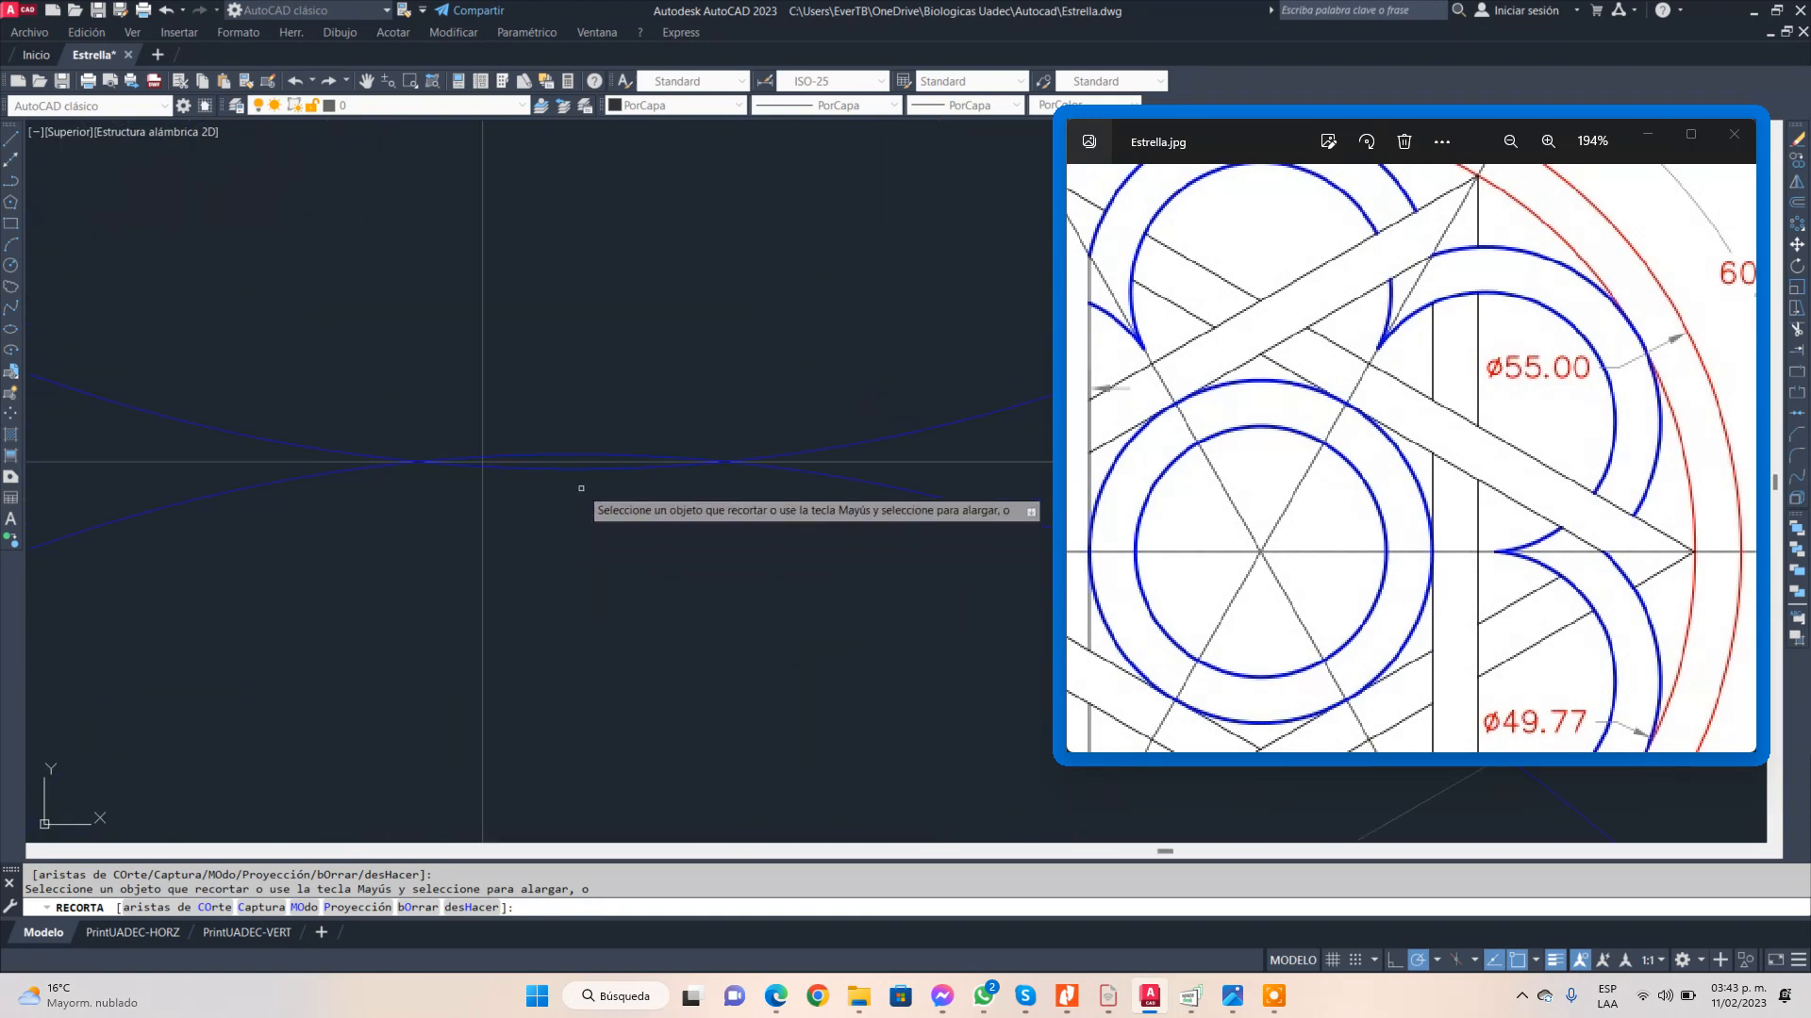
click(588, 453)
scroll(768, 451, up, 3)
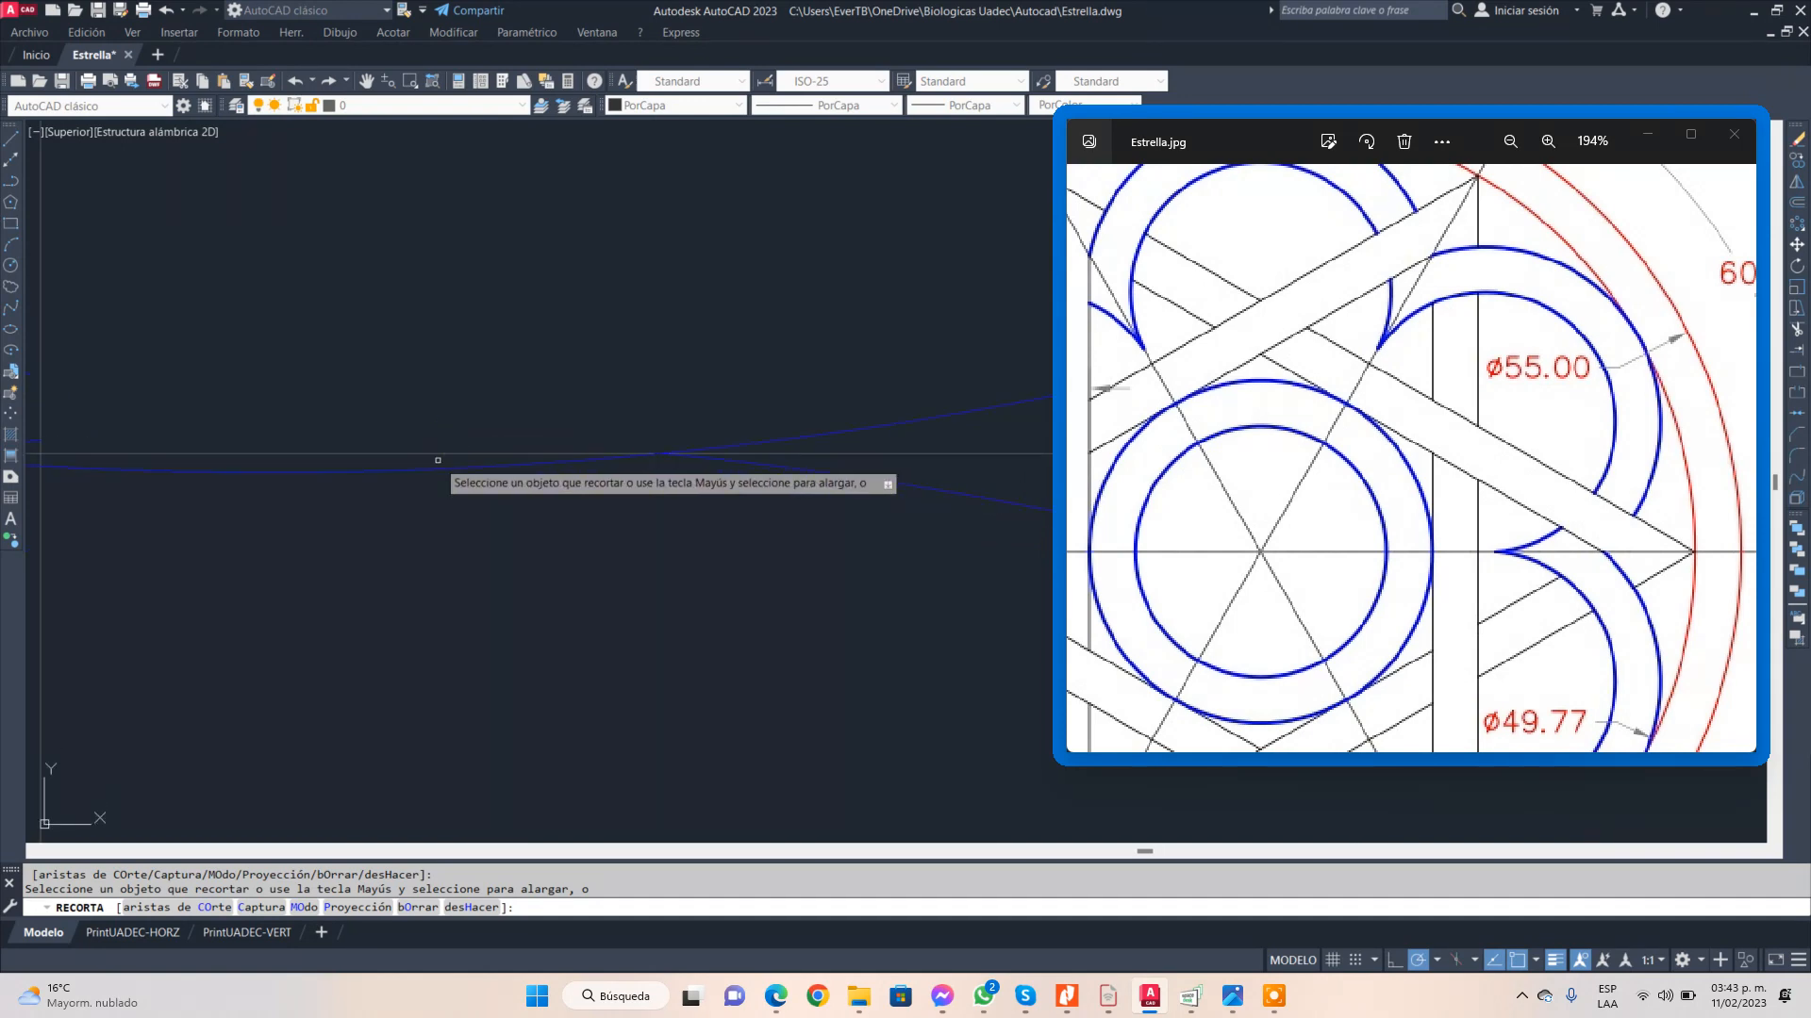
scroll(503, 476, down, 3)
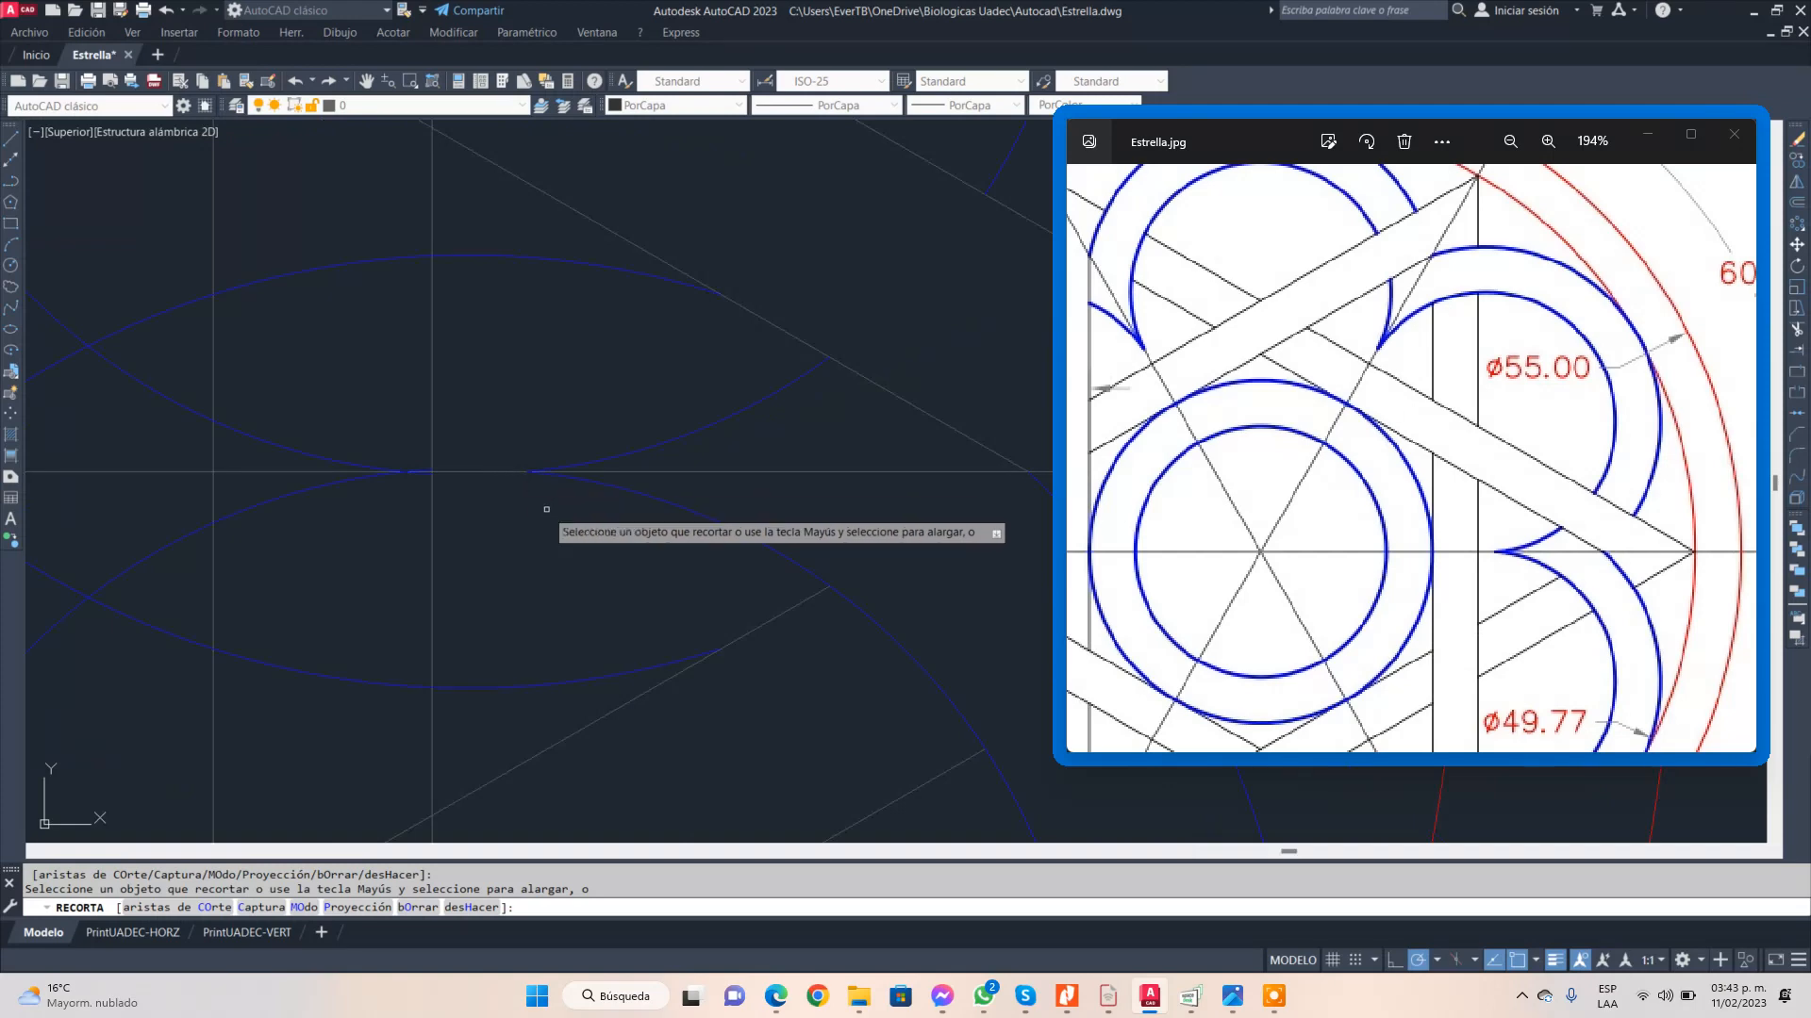
scroll(543, 509, down, 5)
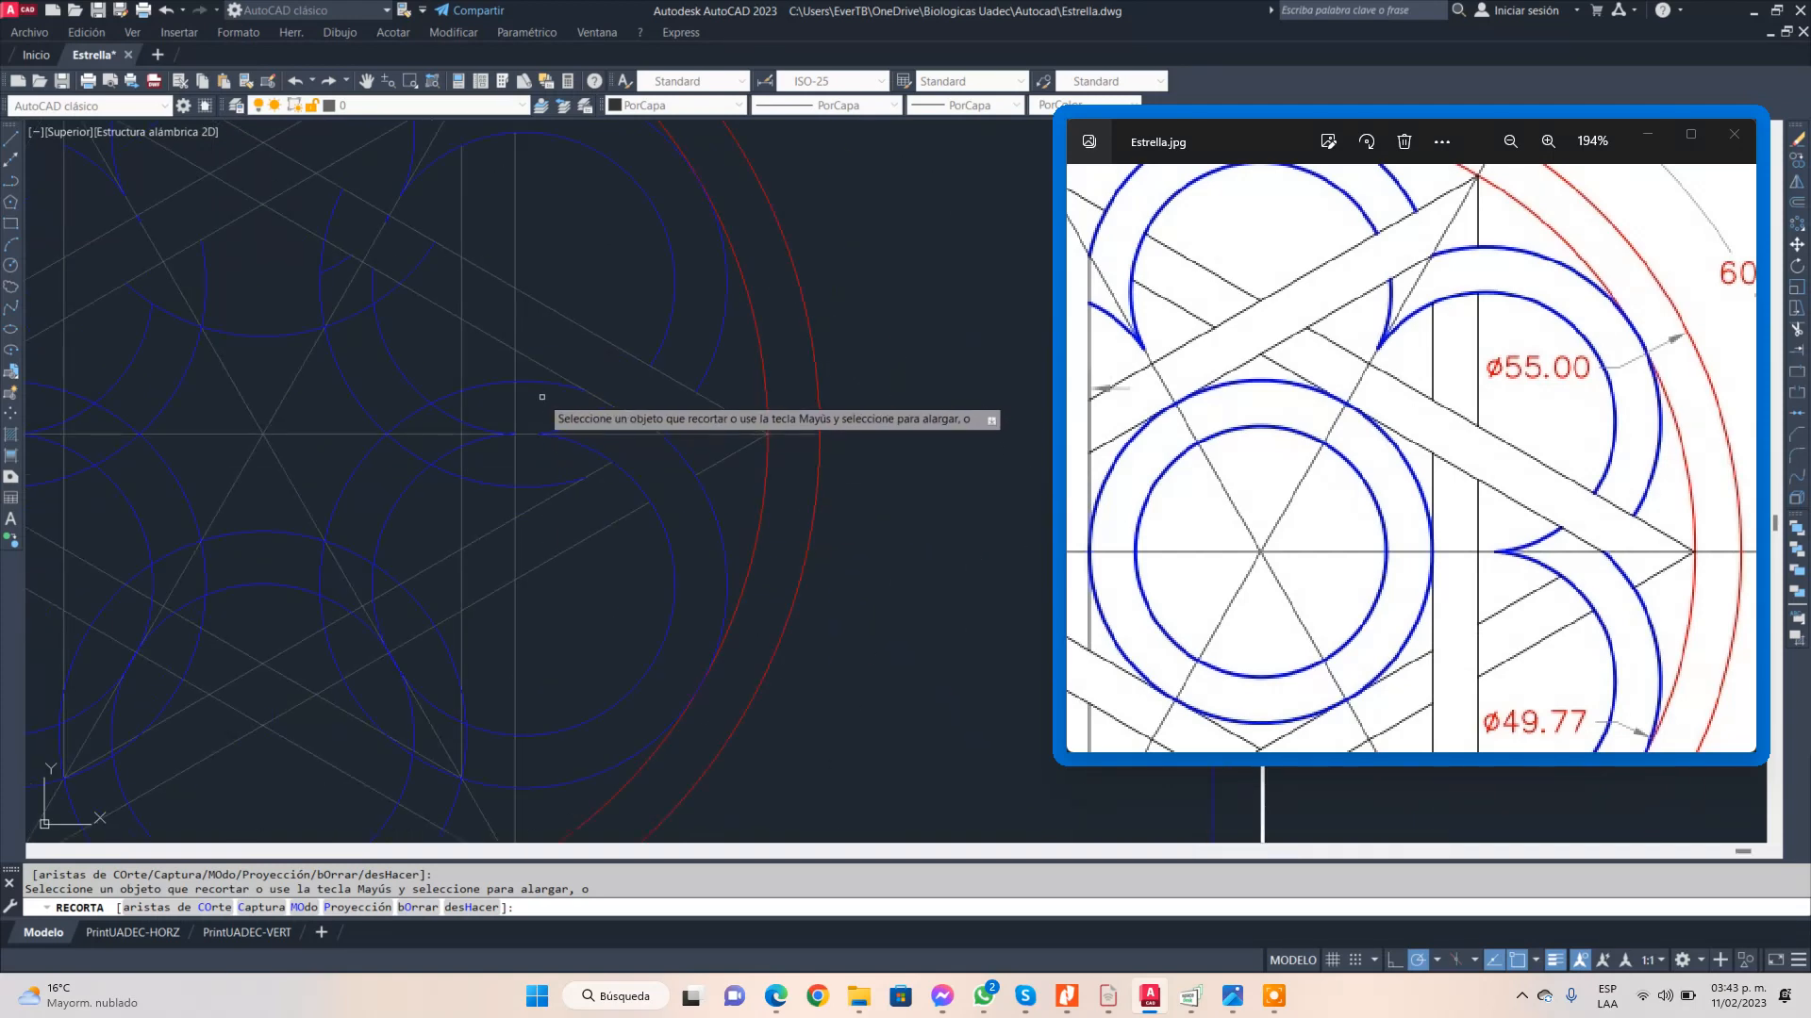
click(540, 391)
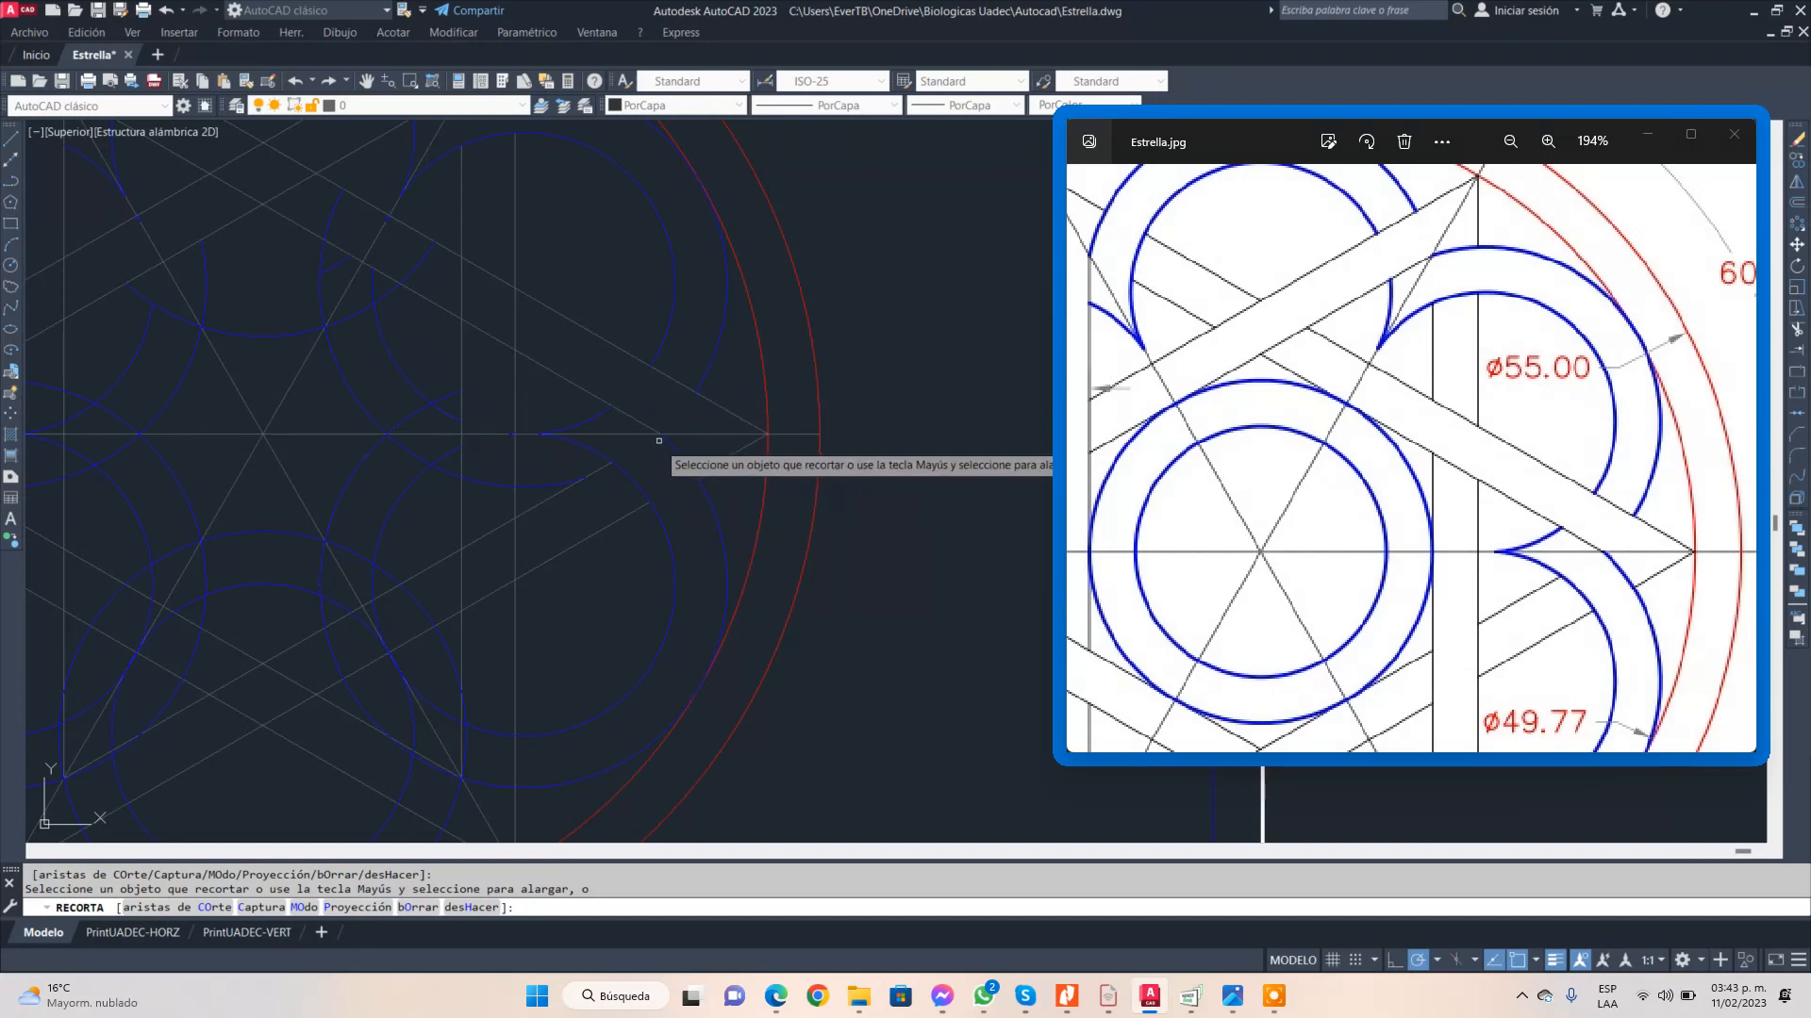
- Trim the lower-right petal's inner and outer arcs between the right vertical strip's two lines, following the reference image
middle_drag(377, 661, 668, 352)
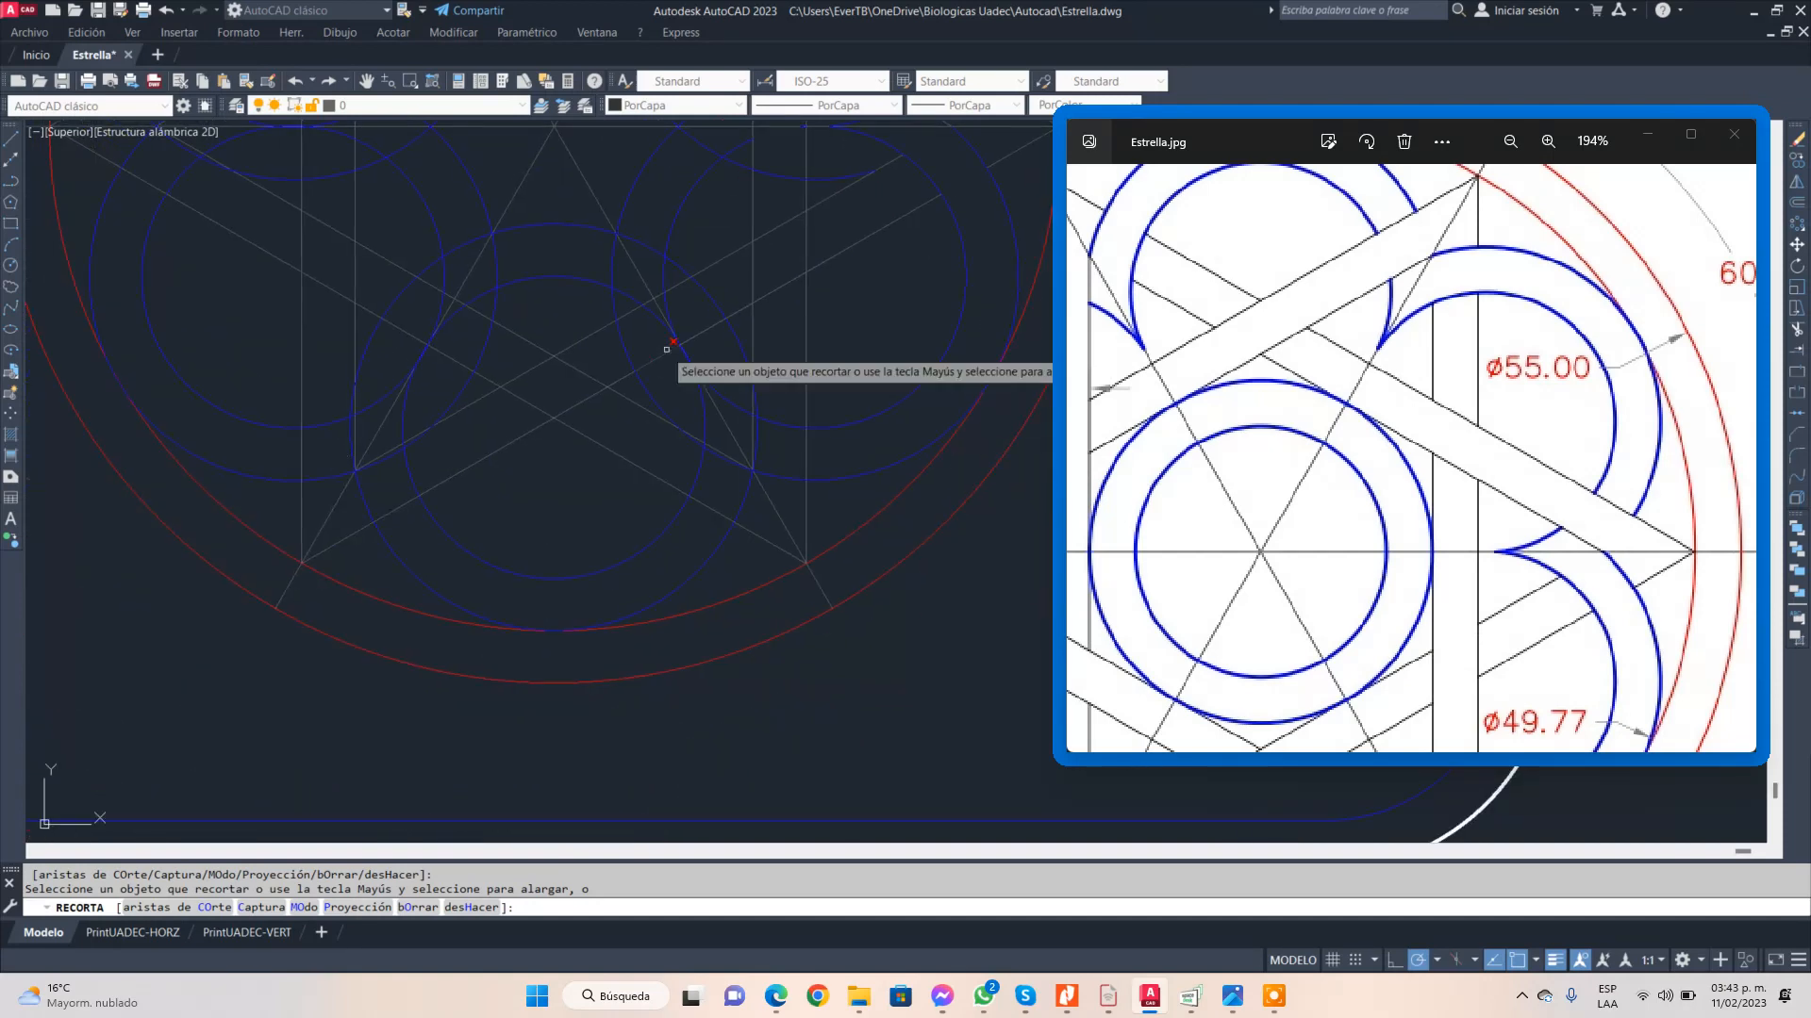
drag(1366, 485, 1365, 258)
drag(1395, 429, 1407, 385)
scroll(784, 433, up, 2)
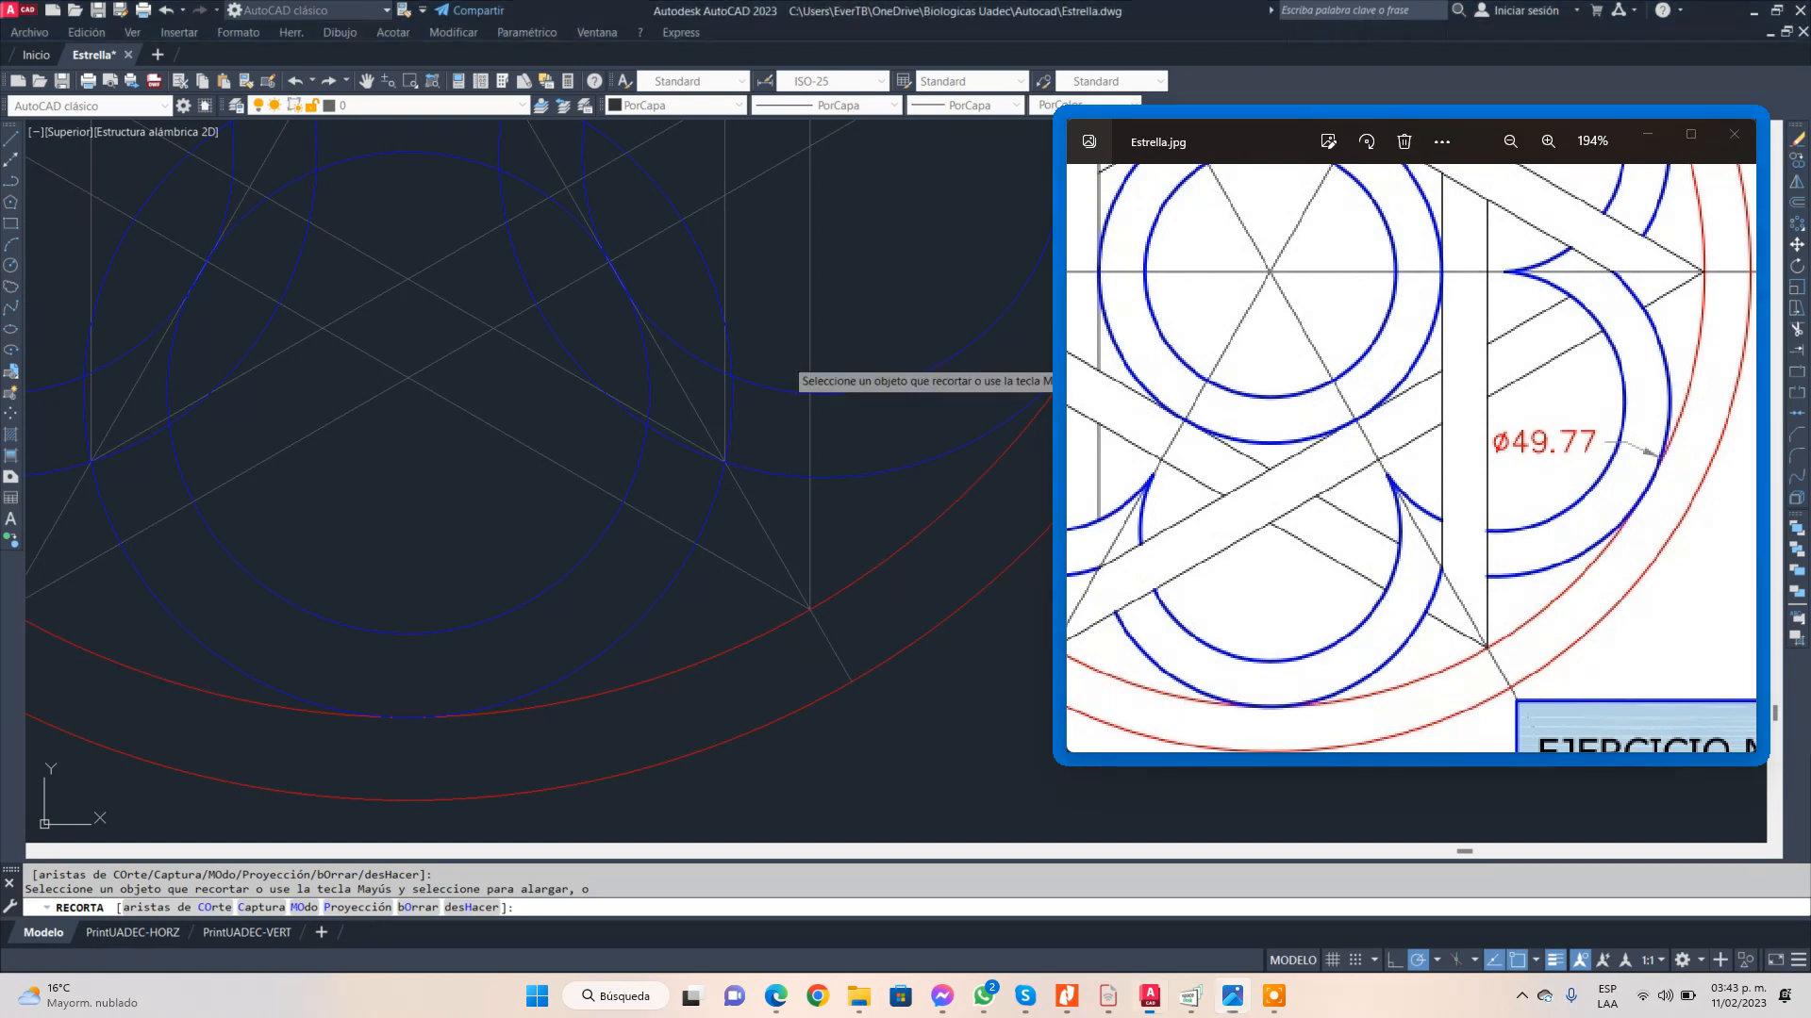
middle_drag(728, 331, 533, 370)
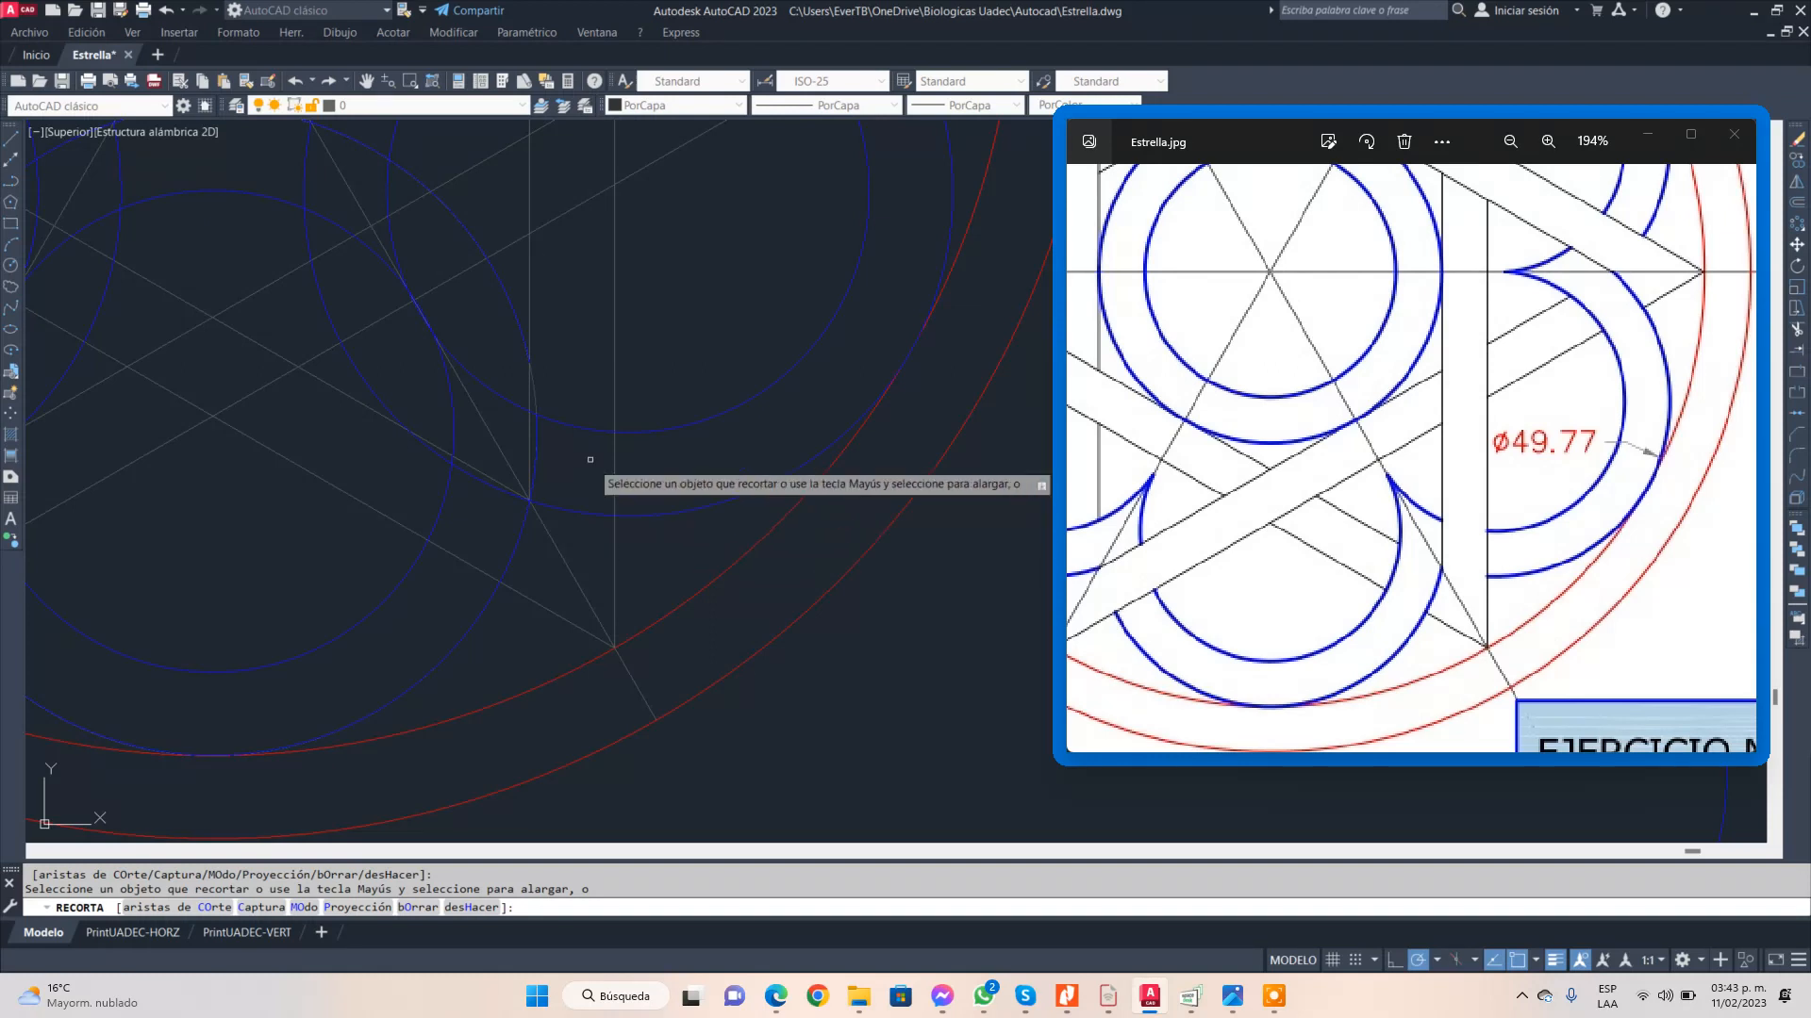
click(577, 430)
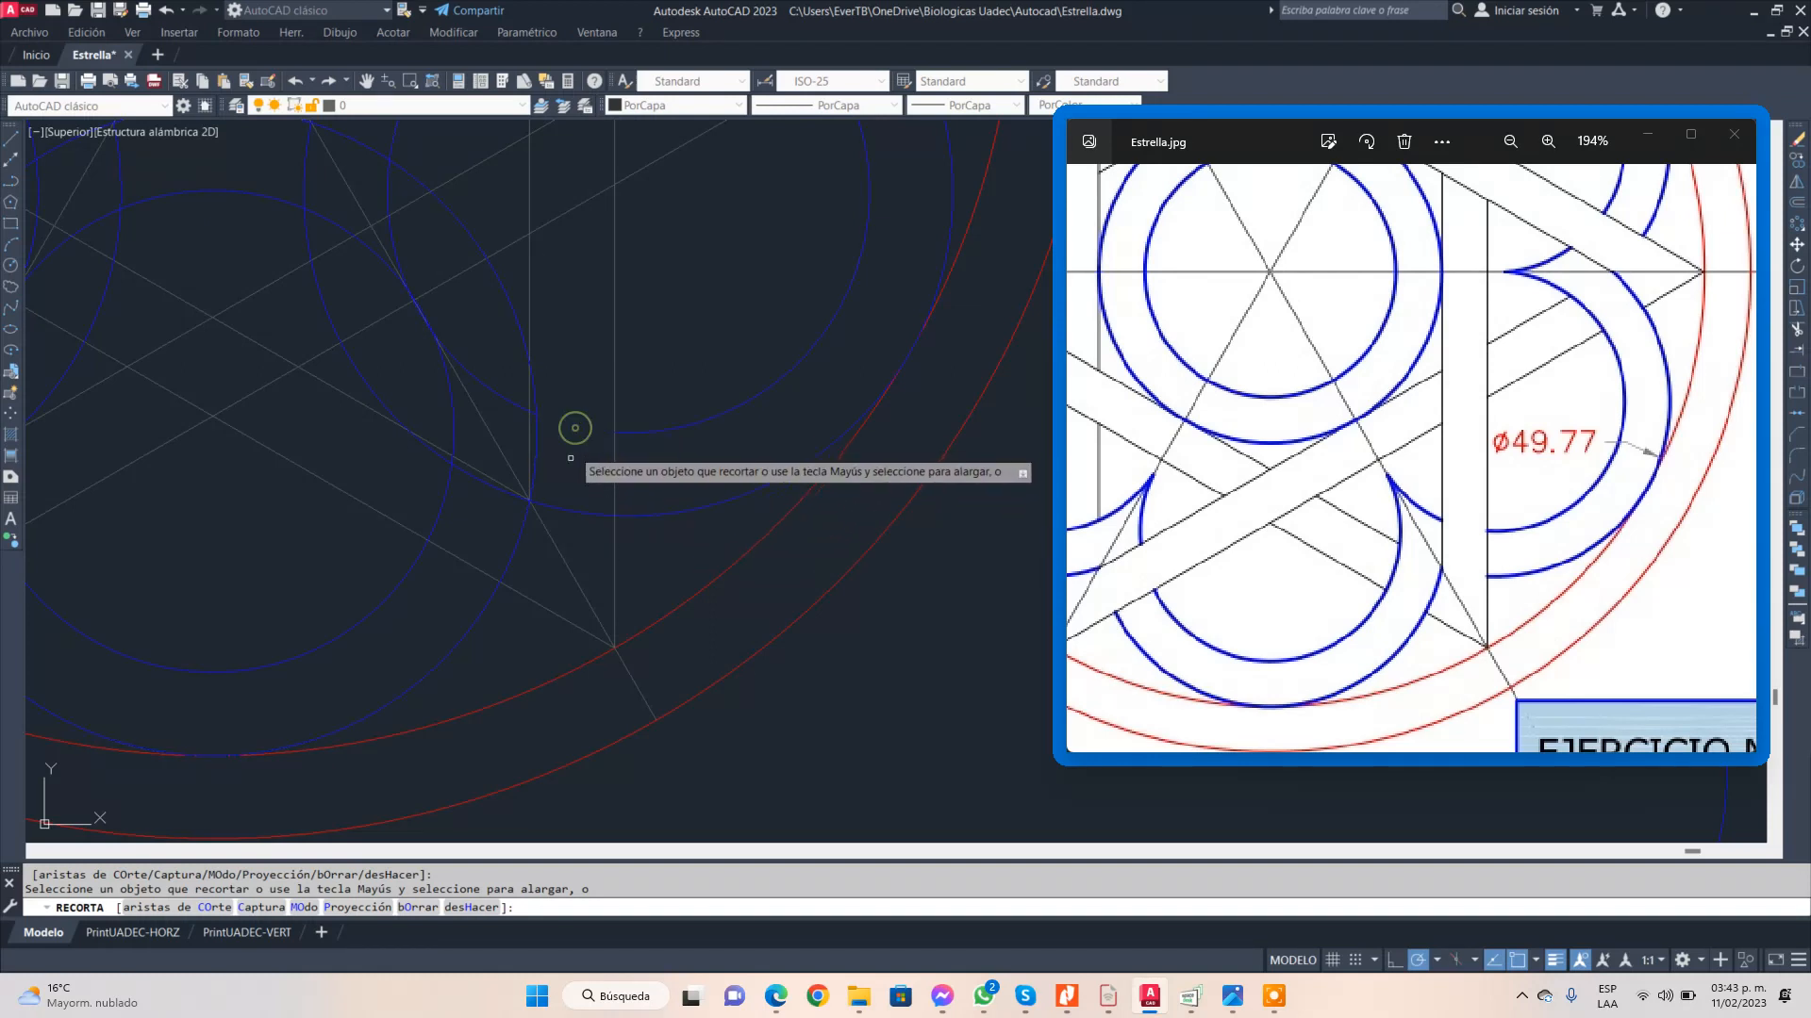
click(577, 511)
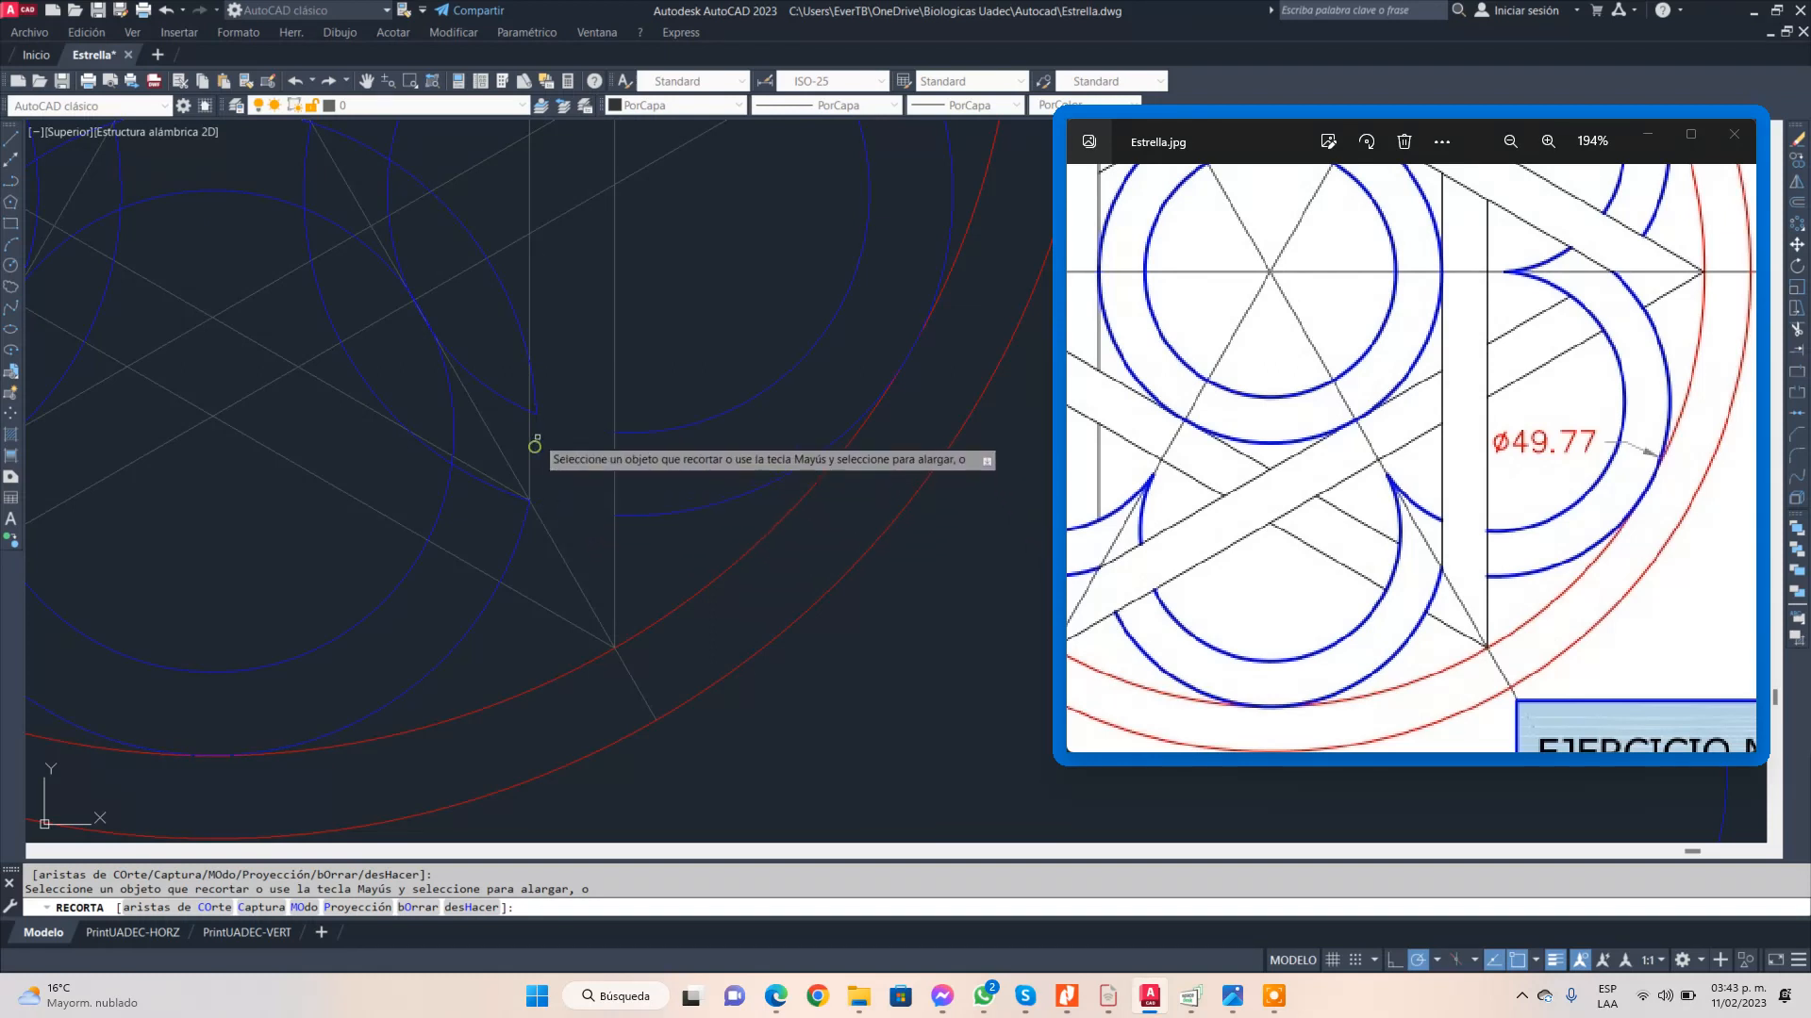
- Trim the bottom petal's outer arc inside the right vertical strip and the lower-right petal's outer arc across the bottom petal's ring
scroll(531, 444, up, 3)
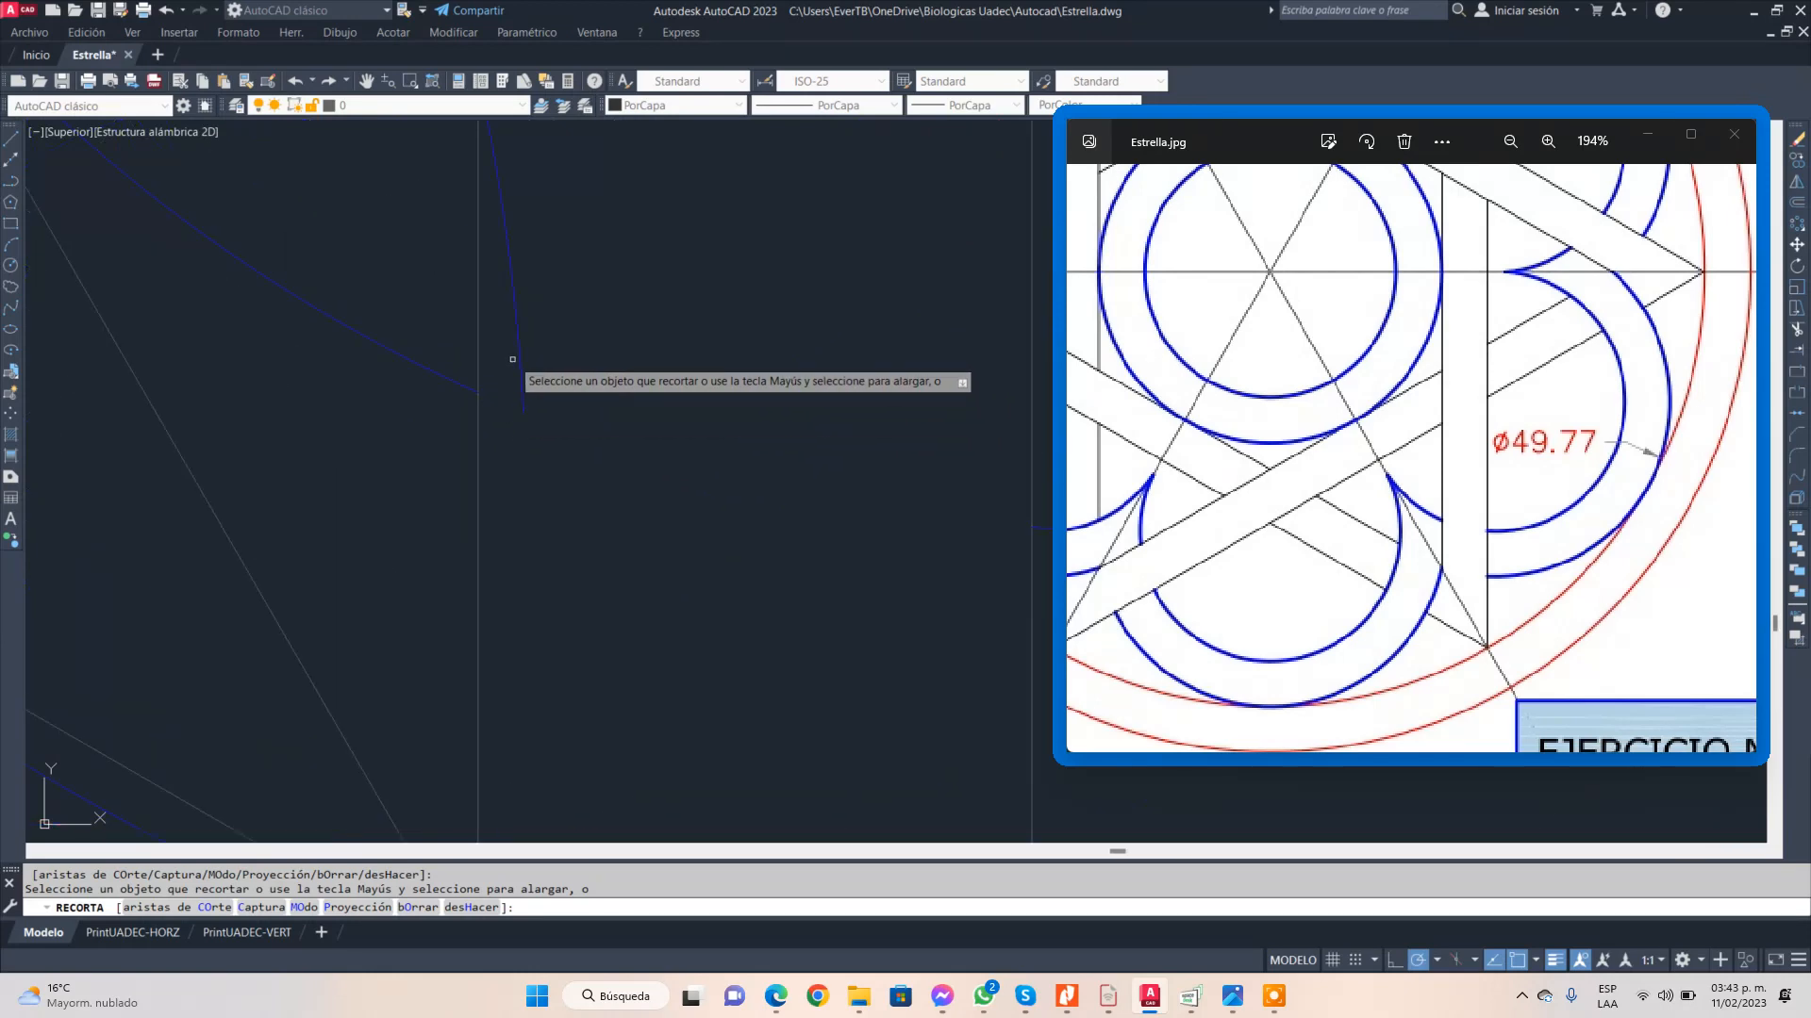
scroll(513, 368, down, 3)
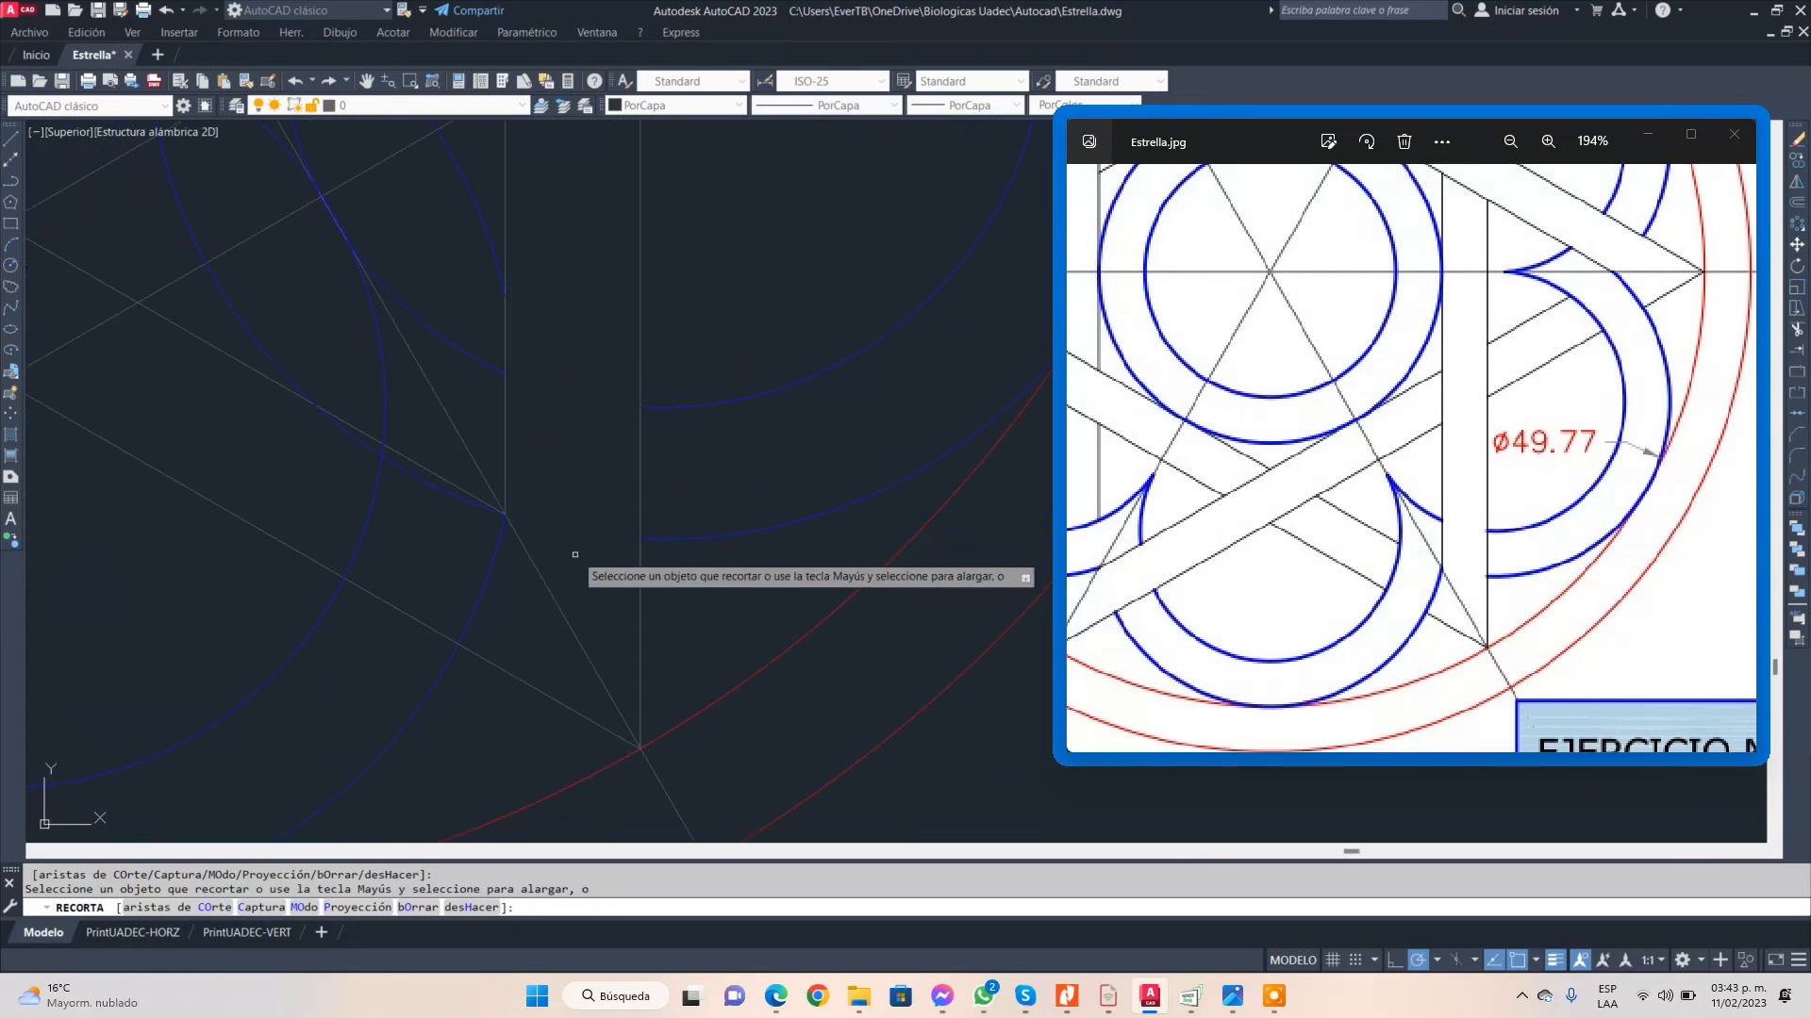
scroll(598, 525, up, 2)
scroll(478, 514, up, 2)
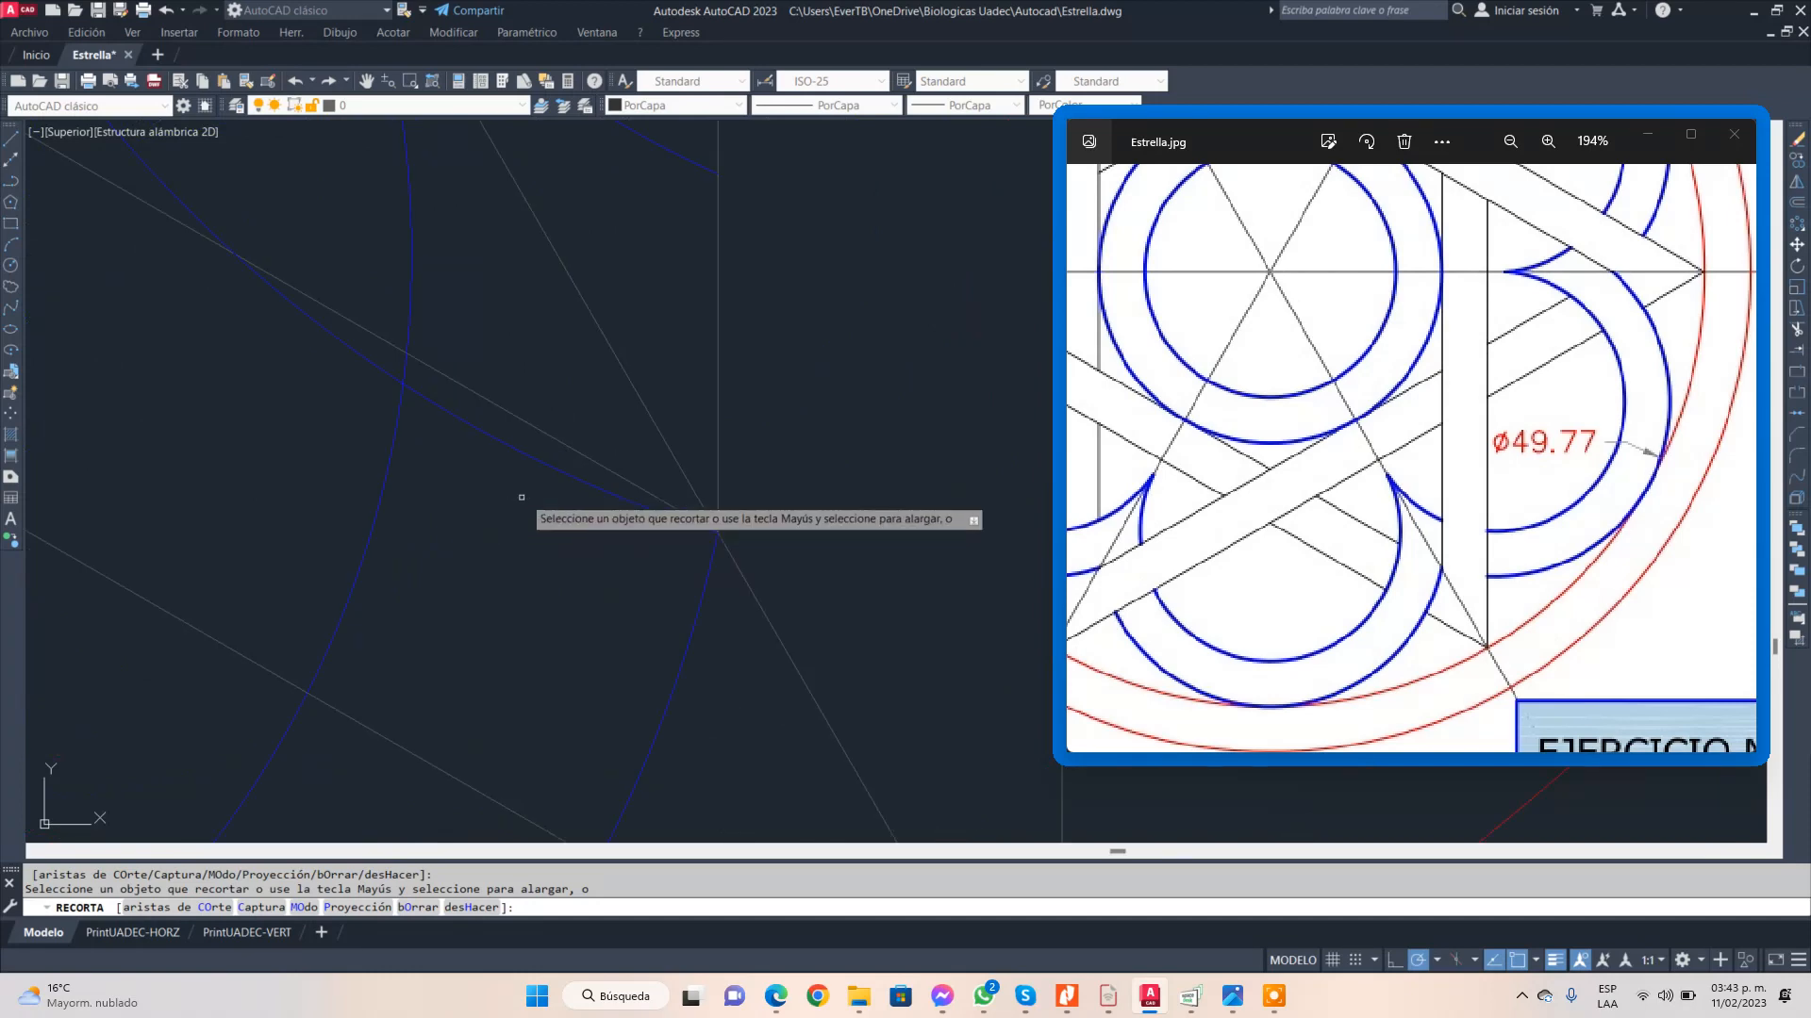
click(553, 473)
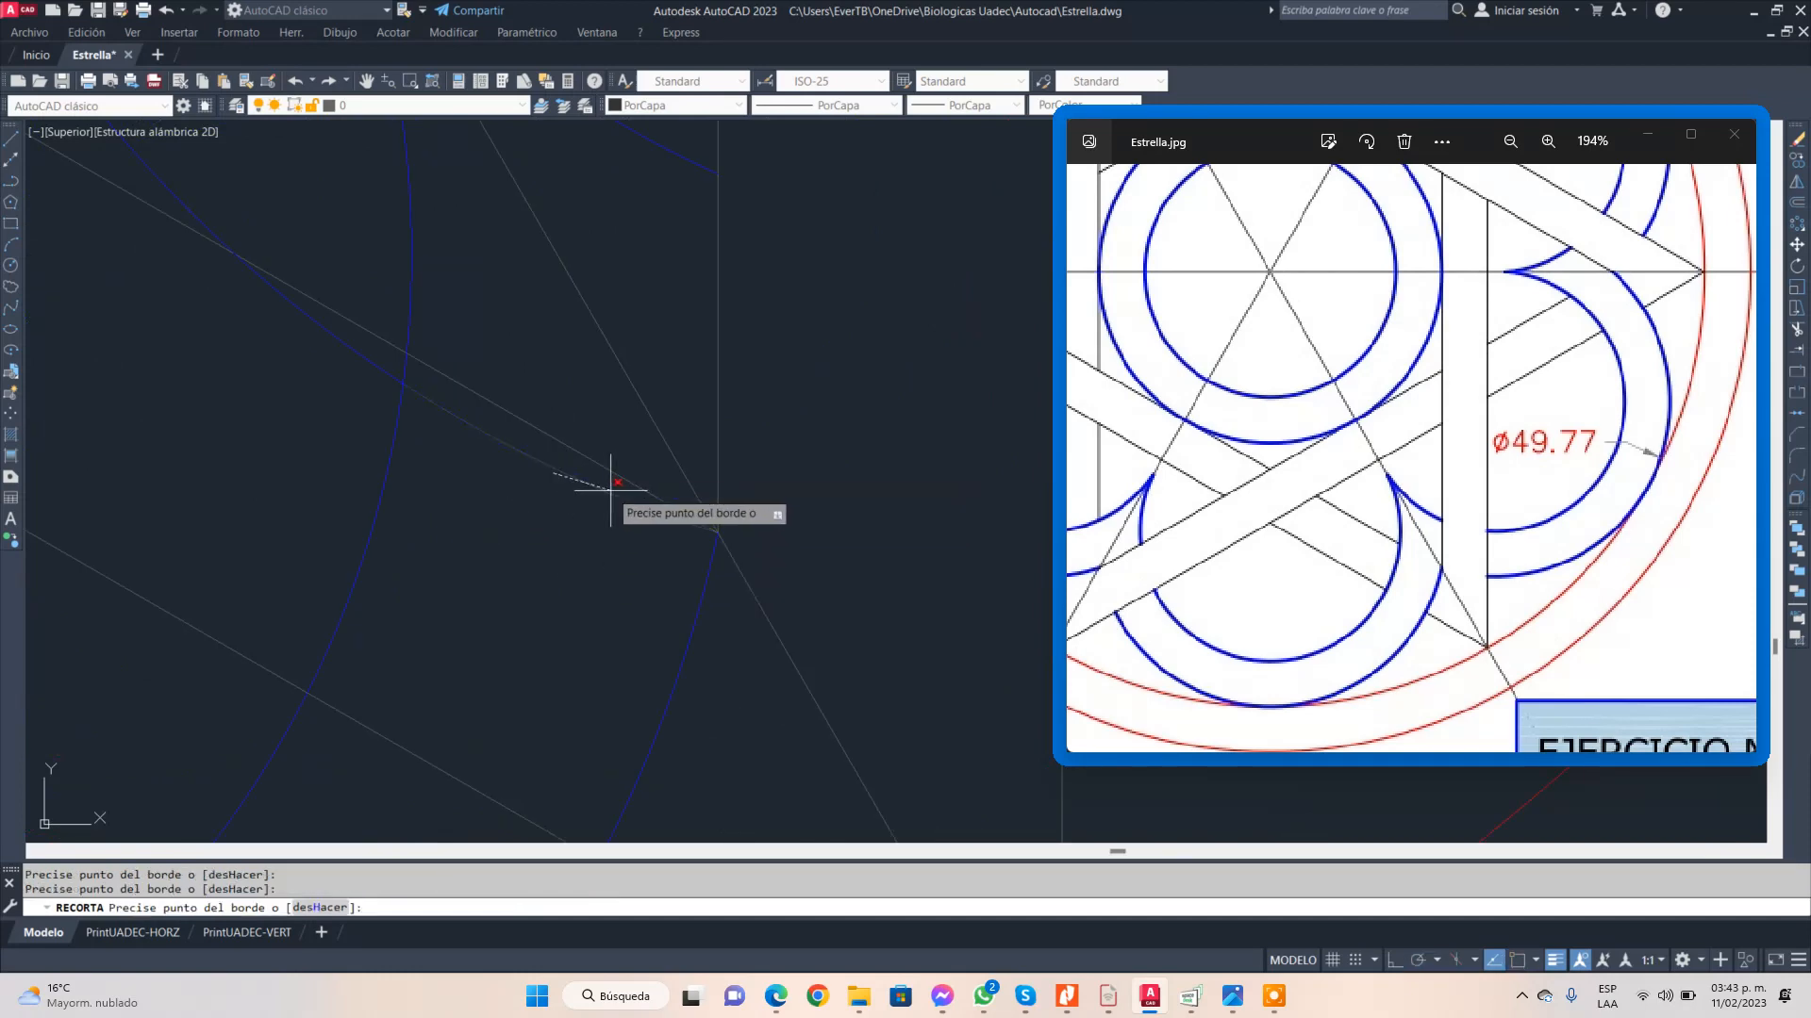
key(Return)
scroll(726, 464, down, 2)
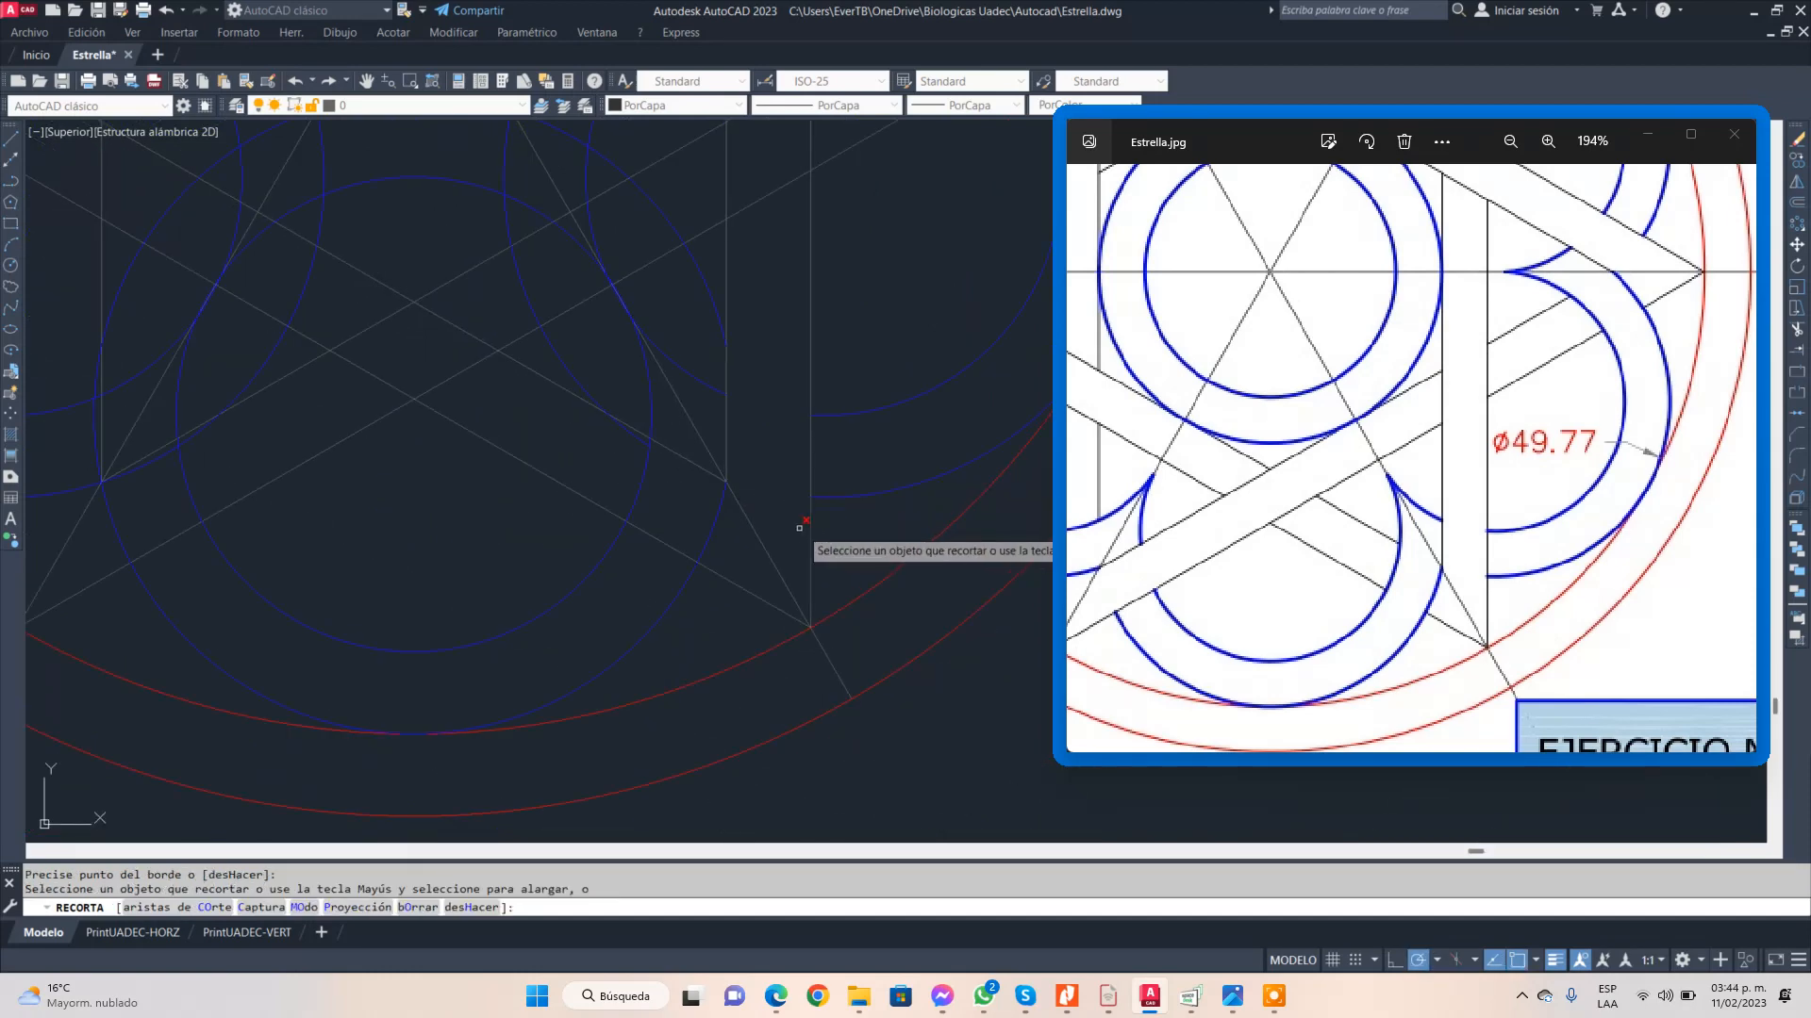
- Trim the descending diagonal strip's two lines across the bottom petal's ring and the leftover lower-right petal arc inside that petal
click(685, 460)
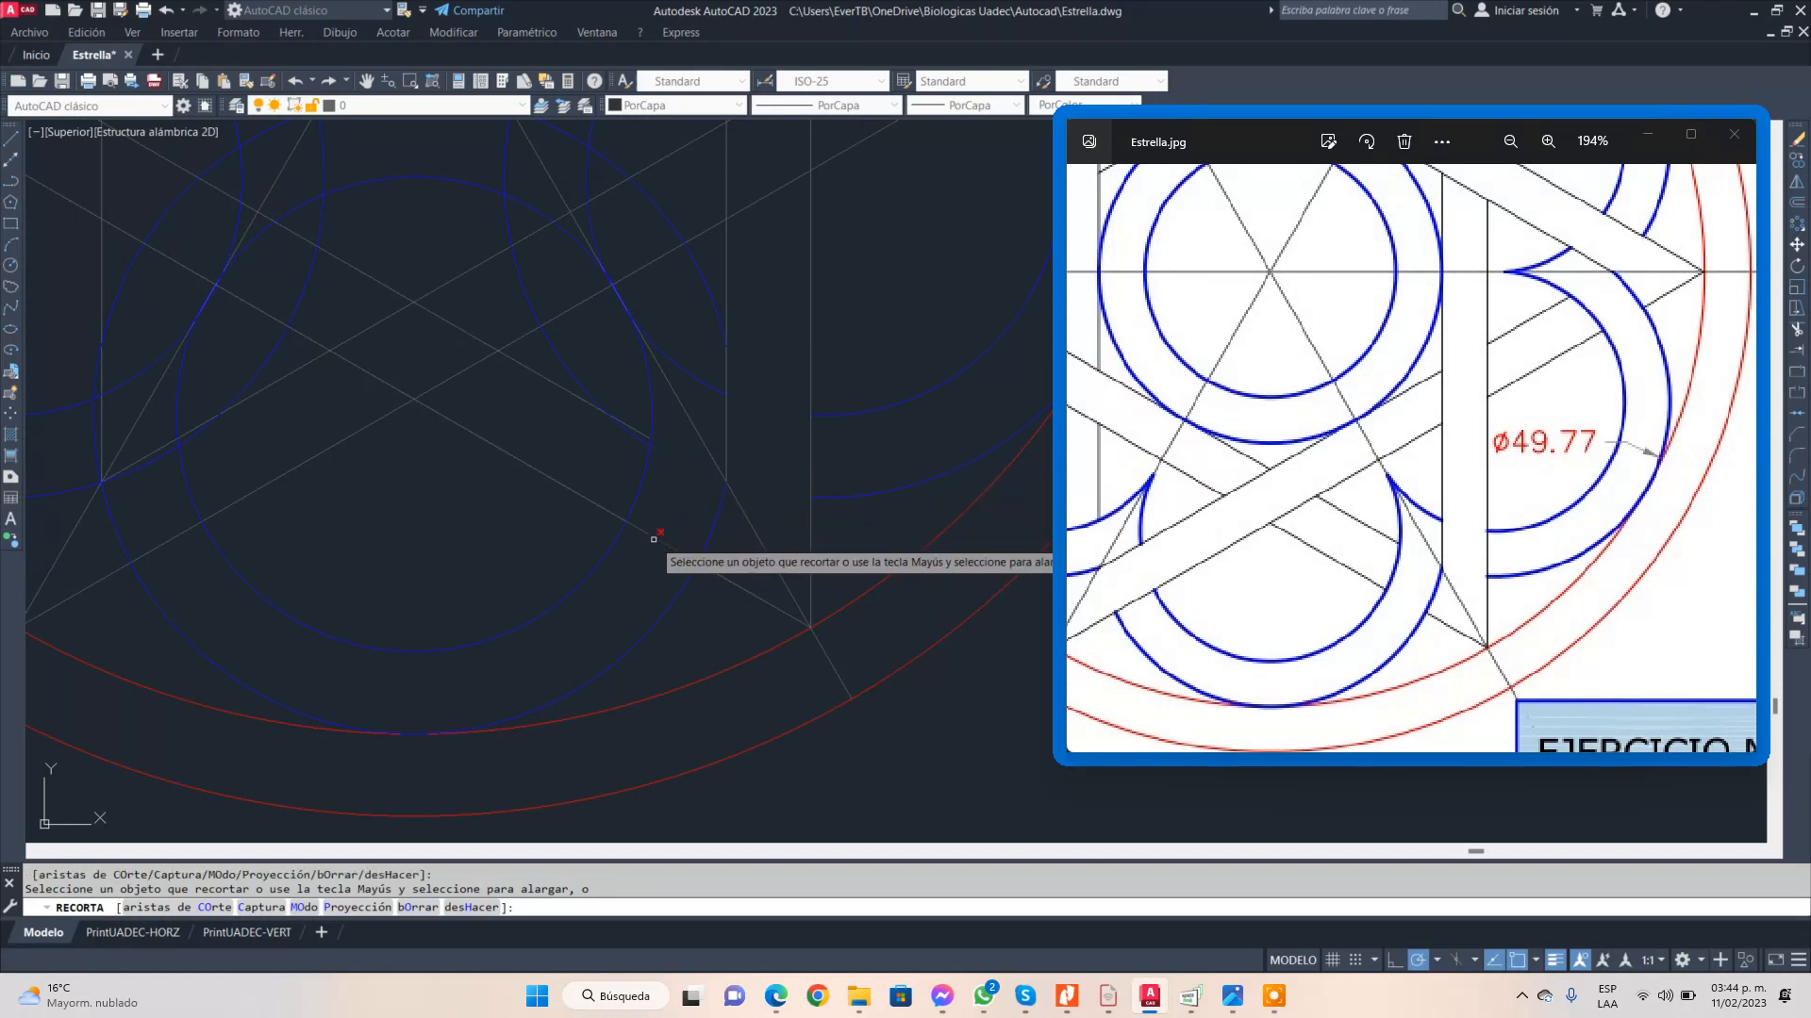
click(633, 437)
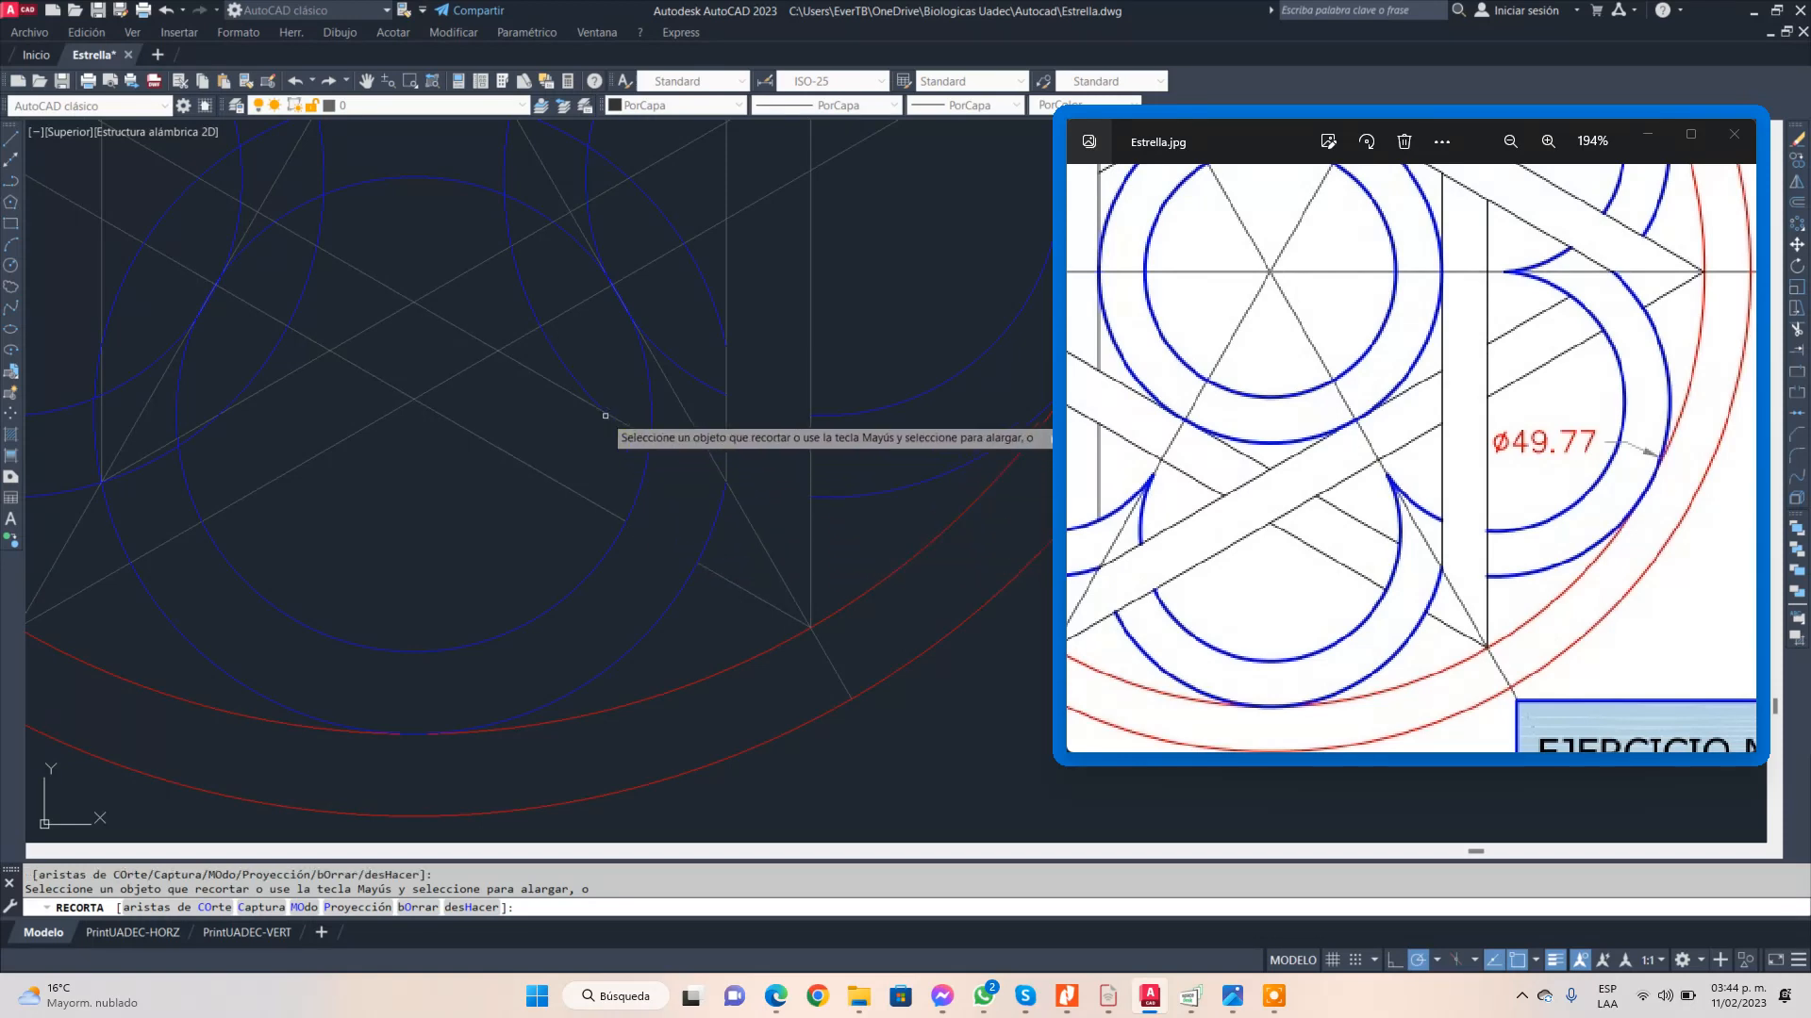
click(571, 382)
- Trim the bottom petal's outer arc between the lower-right diagonal axis and the right vertical strip, following the reference image
scroll(635, 323, up, 5)
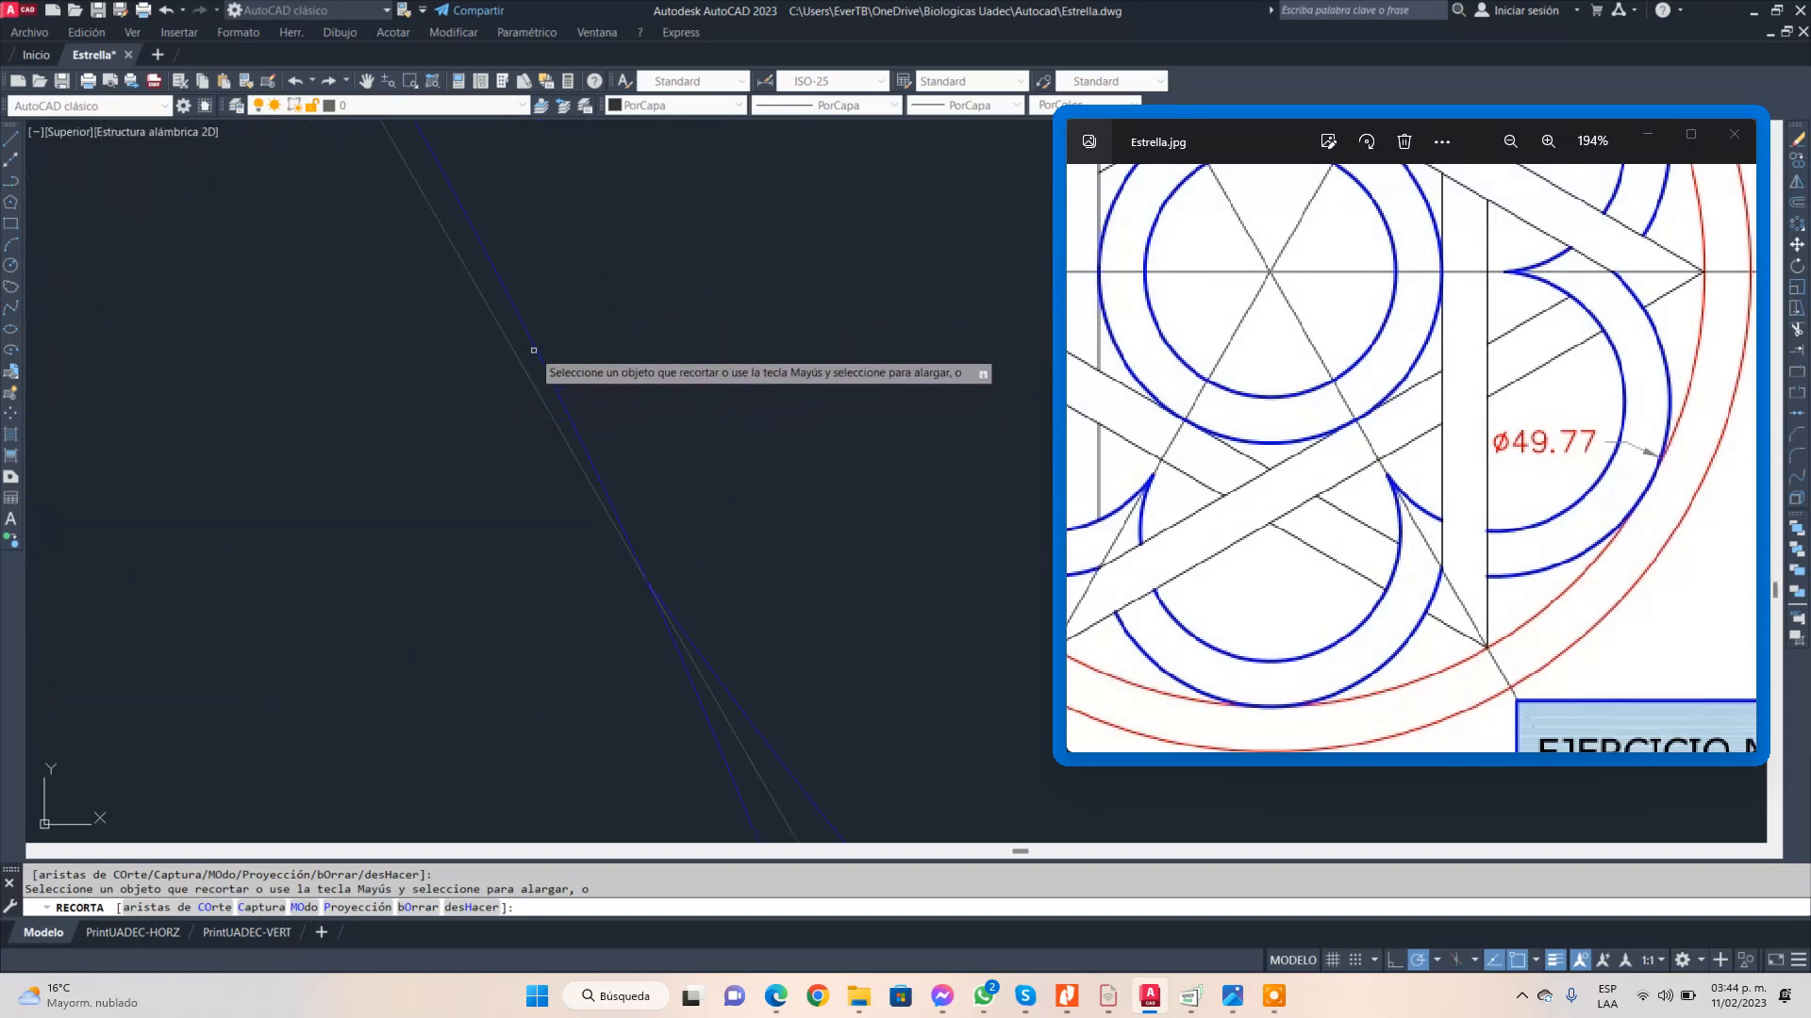
scroll(613, 377, down, 5)
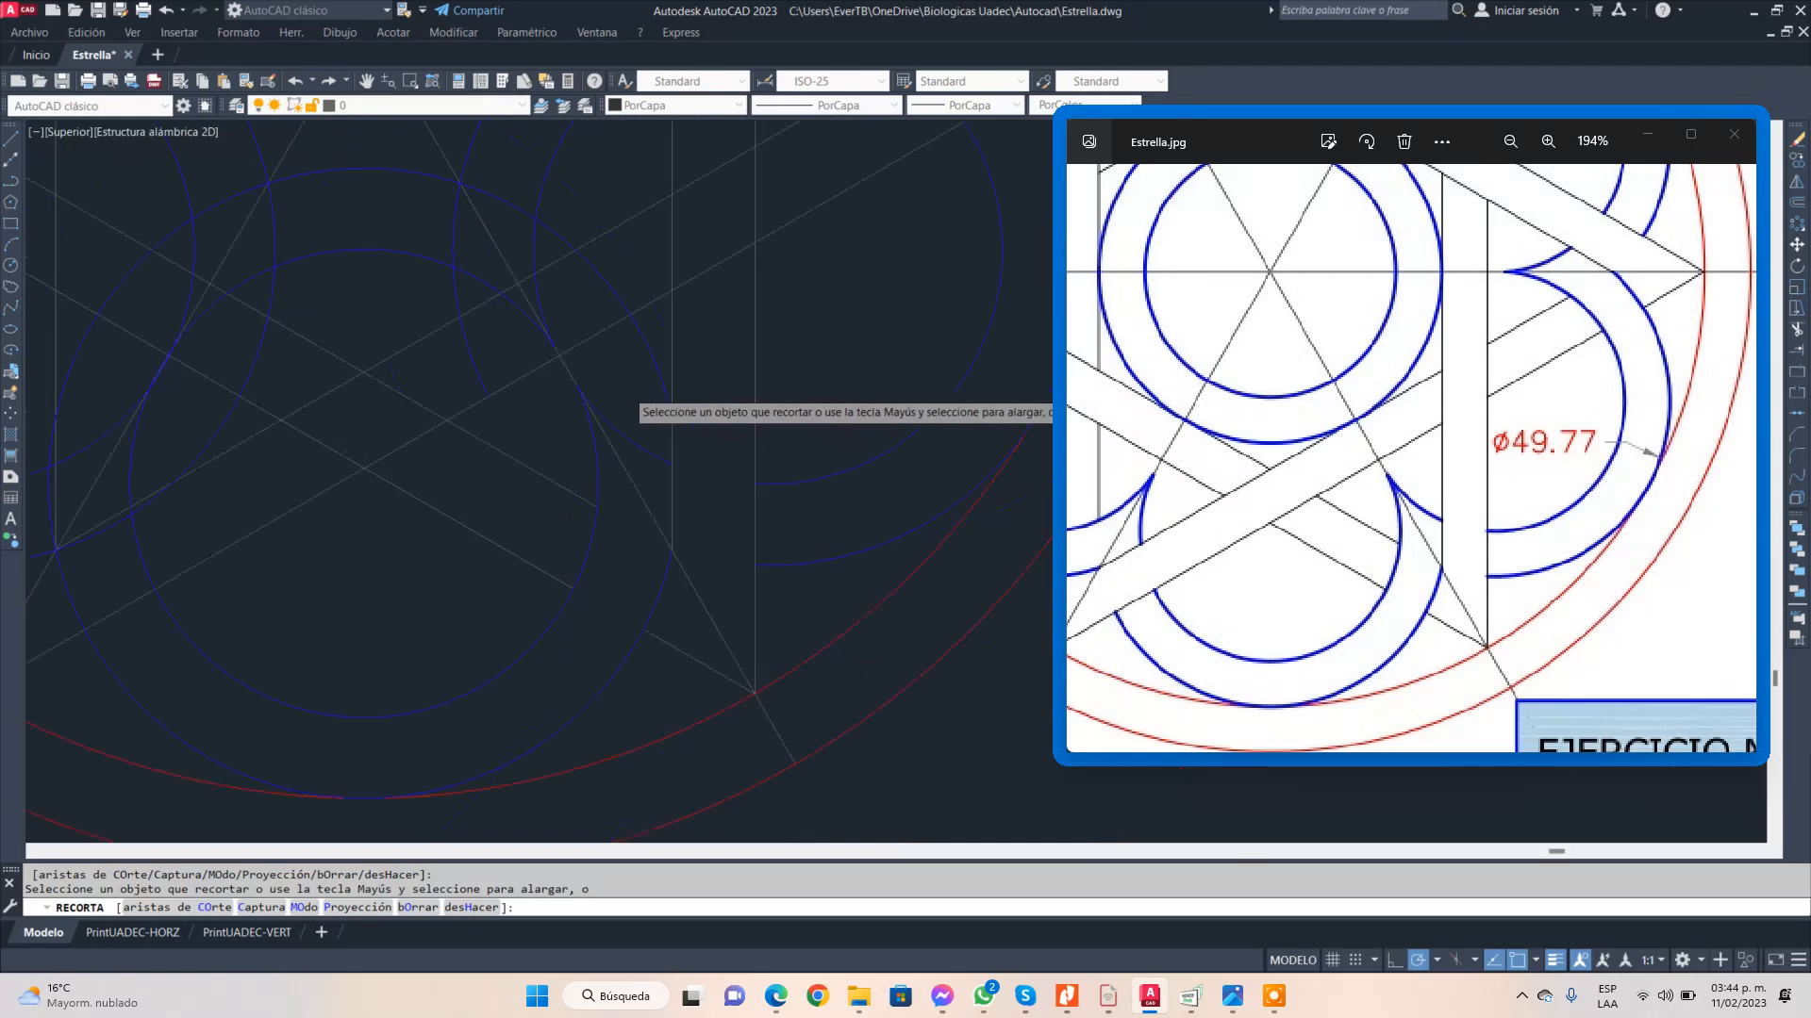
click(646, 367)
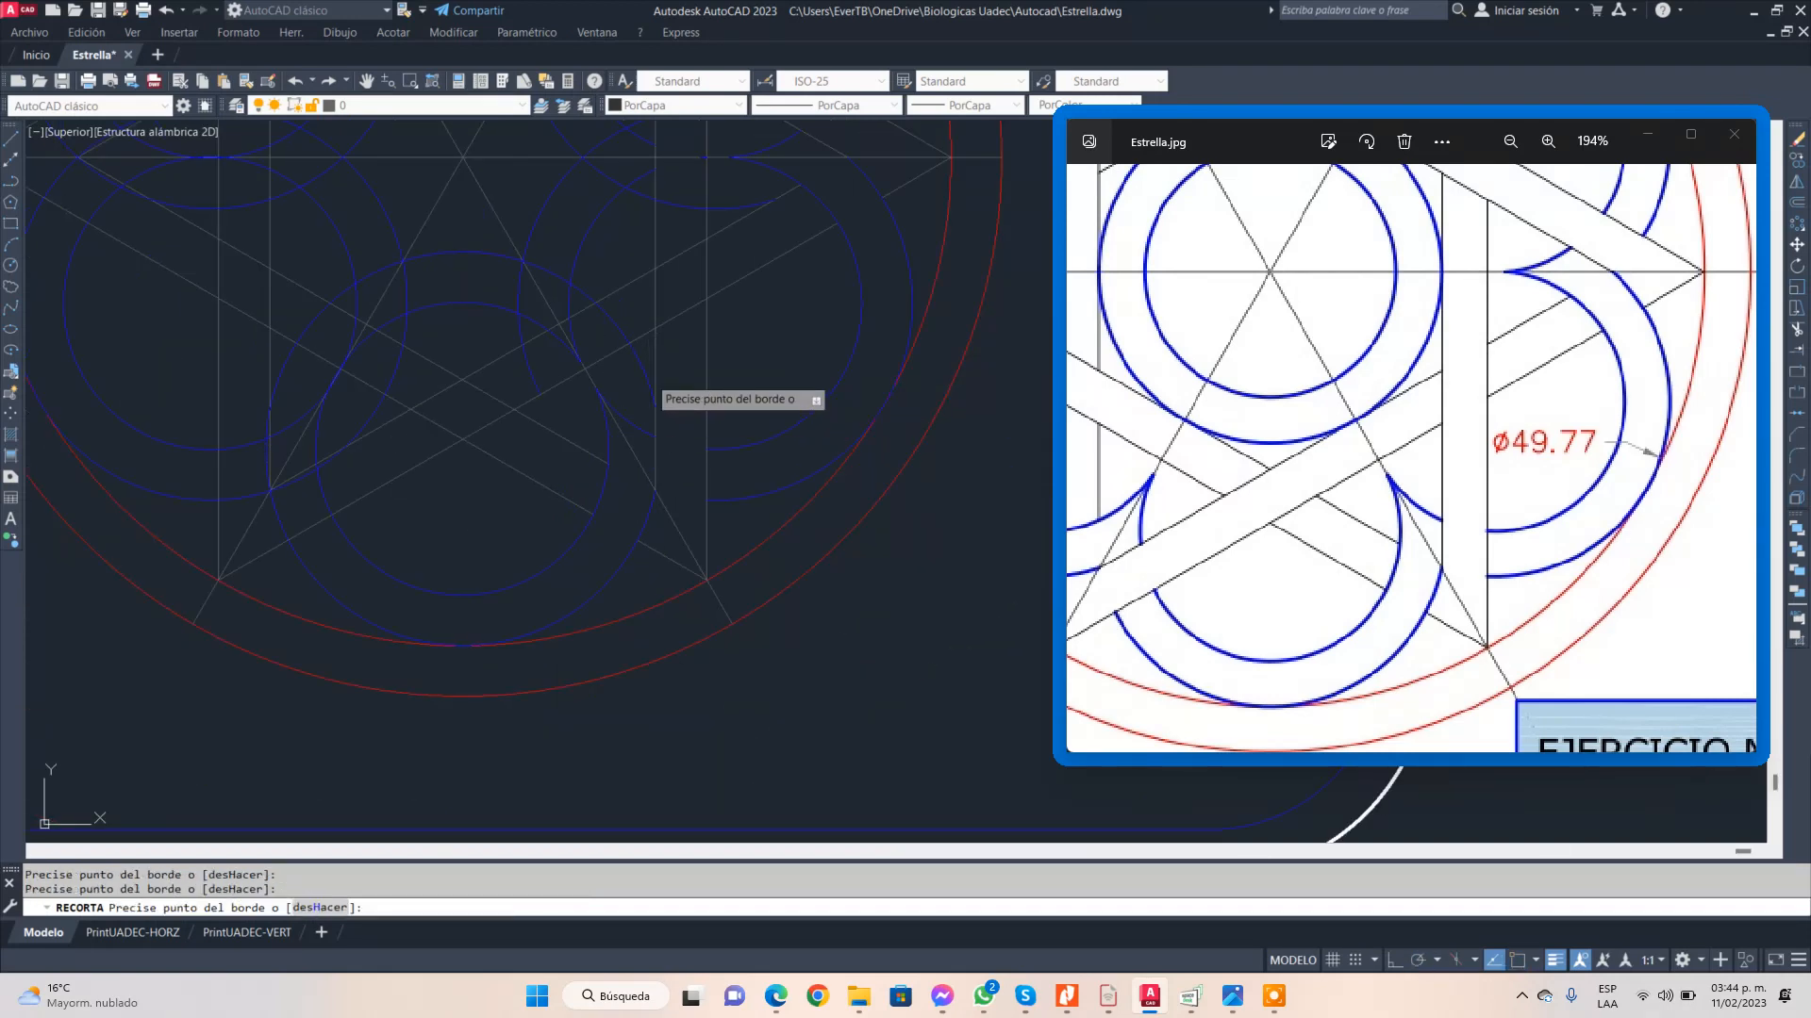
key(Return)
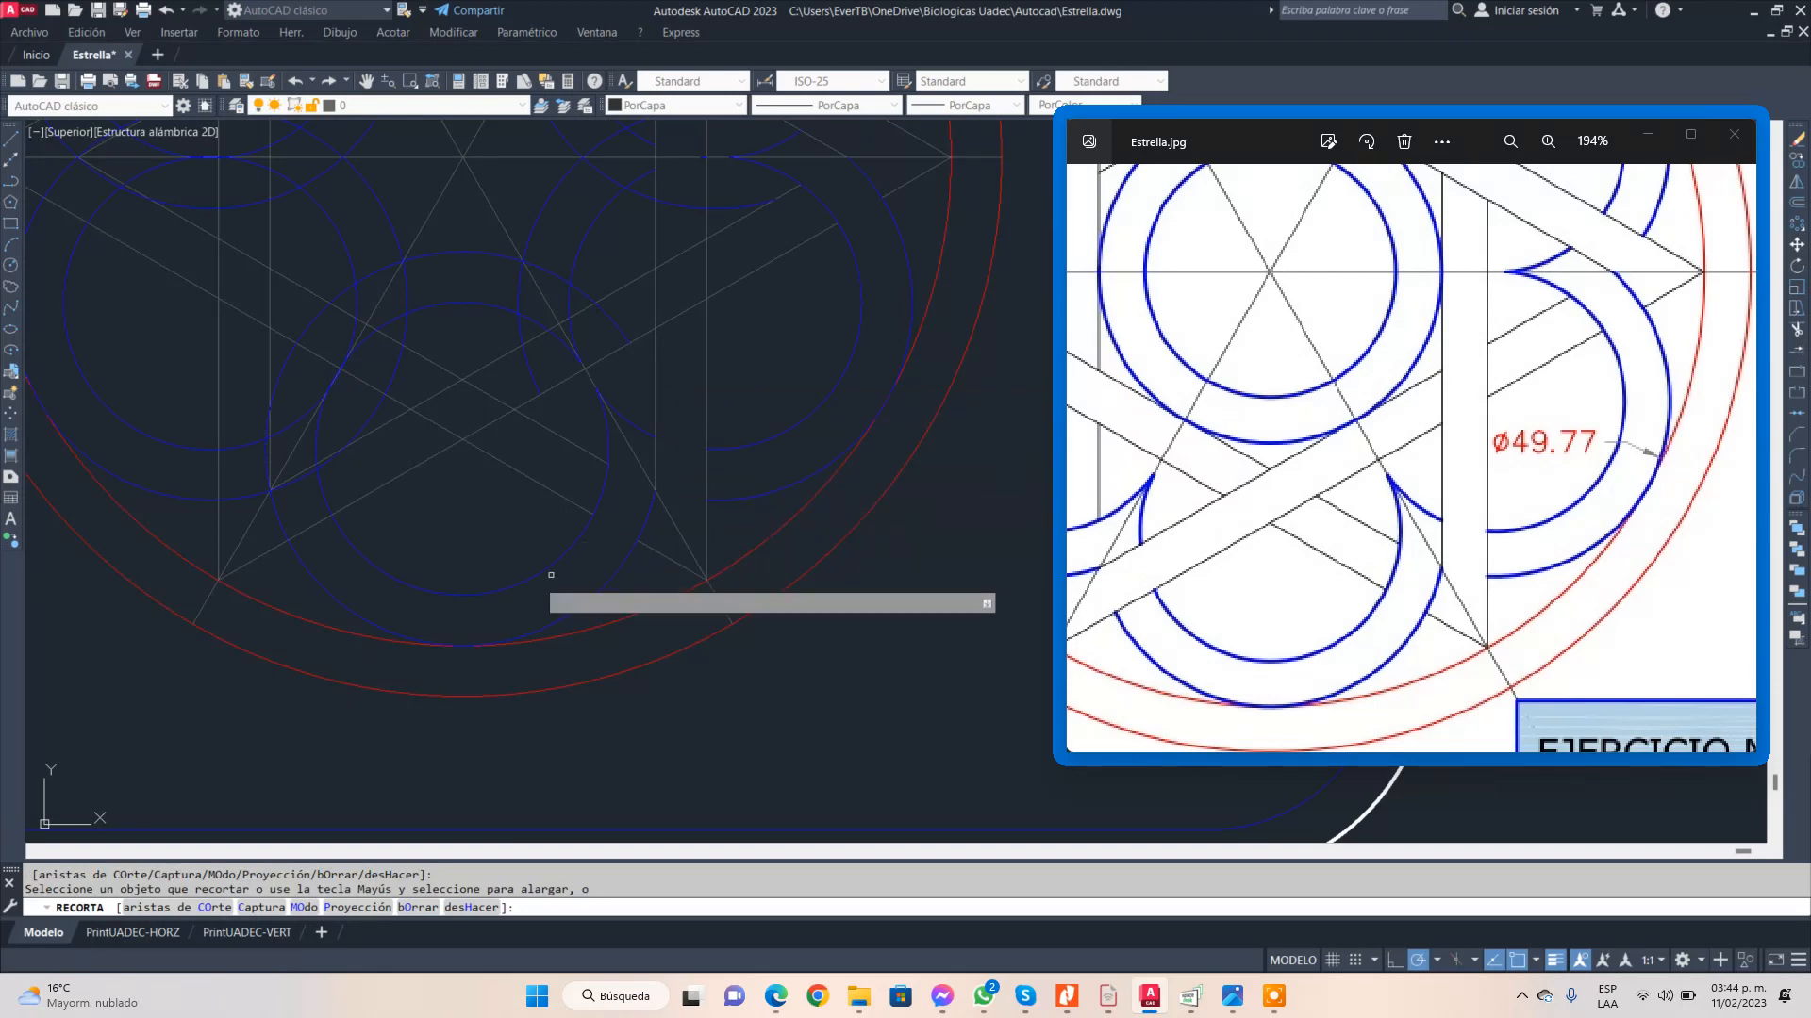
- Trim the bottom petal's two arcs and the lower-left petal's outer arc inside the diagonal strip near the star's lower-left point
middle_drag(469, 377, 650, 597)
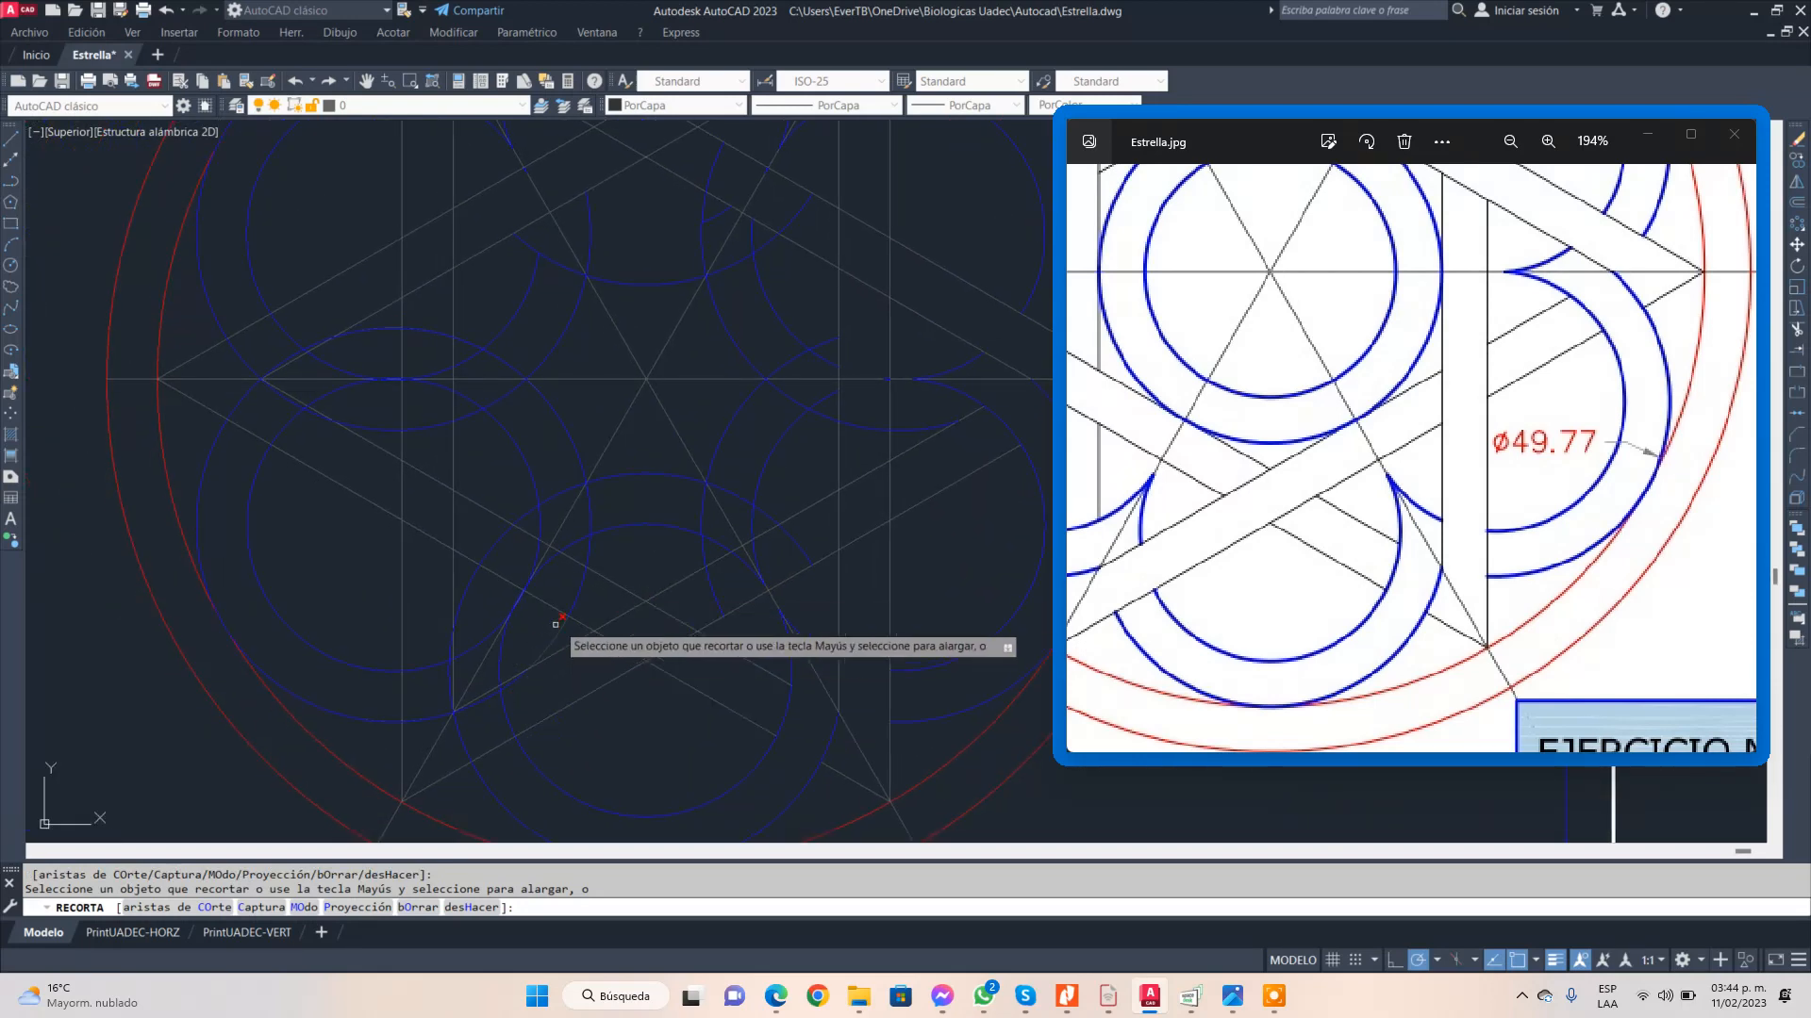
mouse_move(1230, 579)
mouse_down()
mouse_move(1233, 562)
mouse_move(1405, 538)
mouse_up()
scroll(489, 748, up, 3)
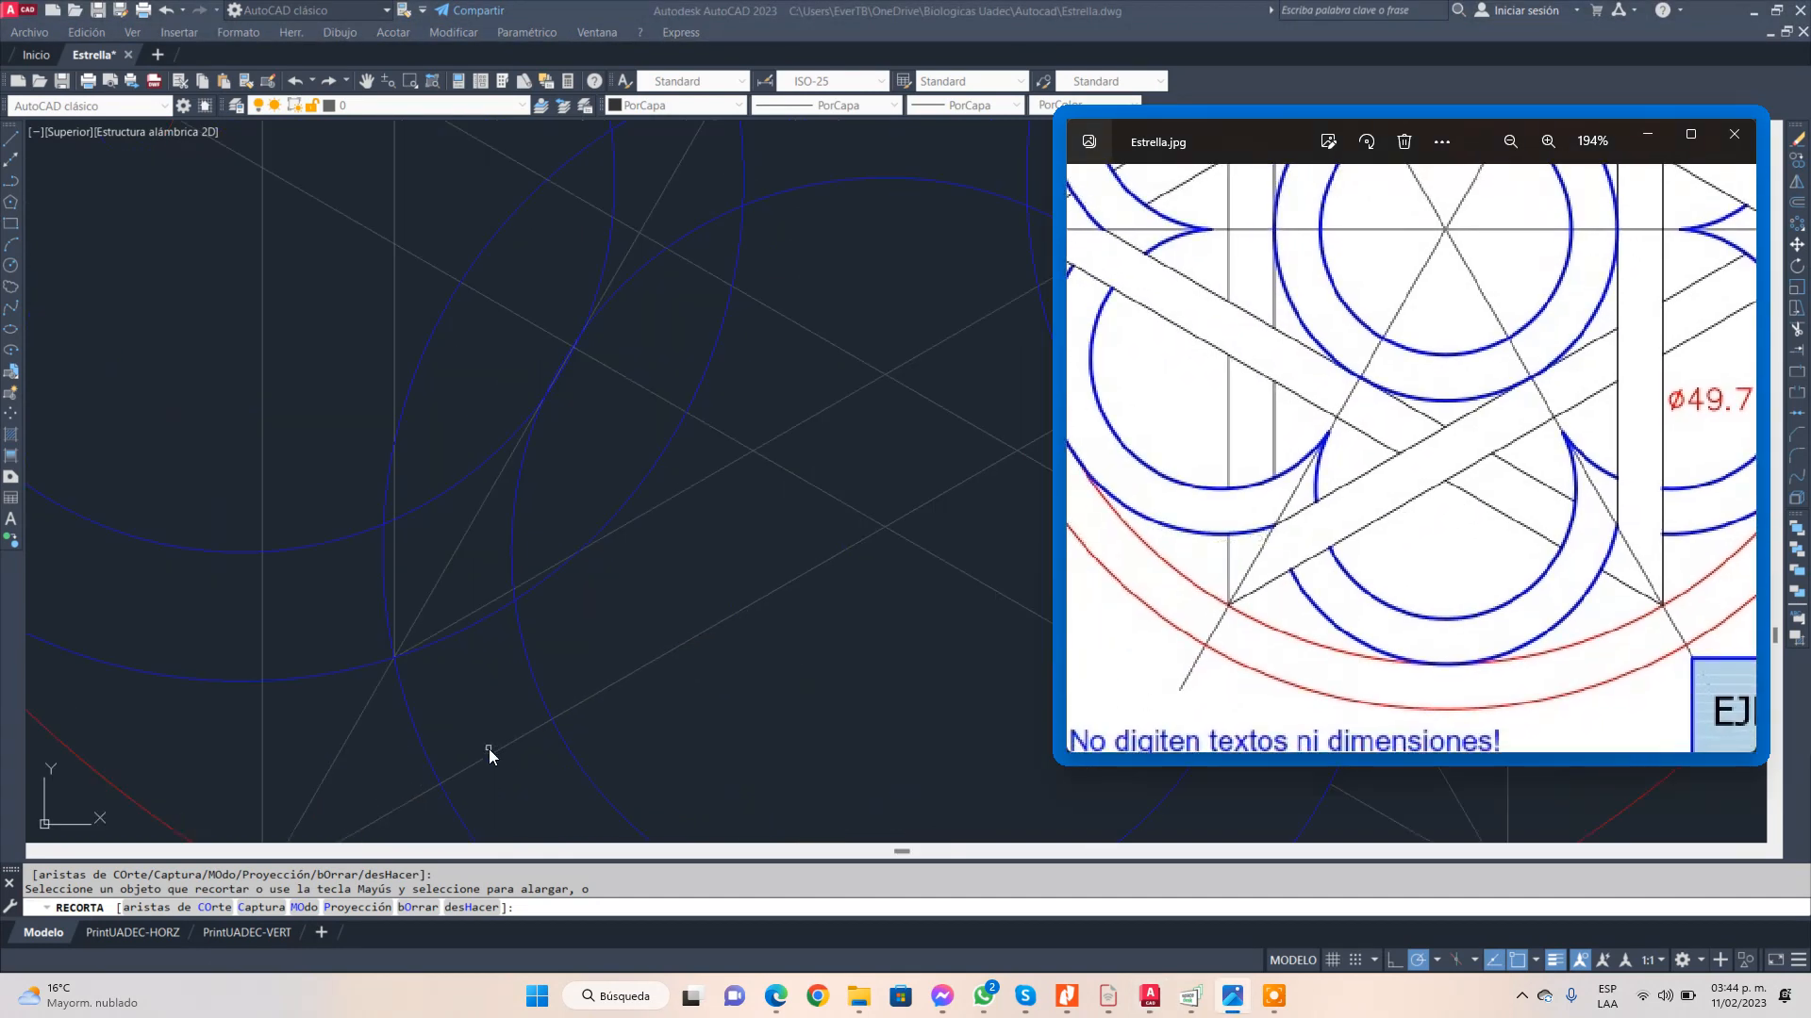
scroll(478, 706, up, 2)
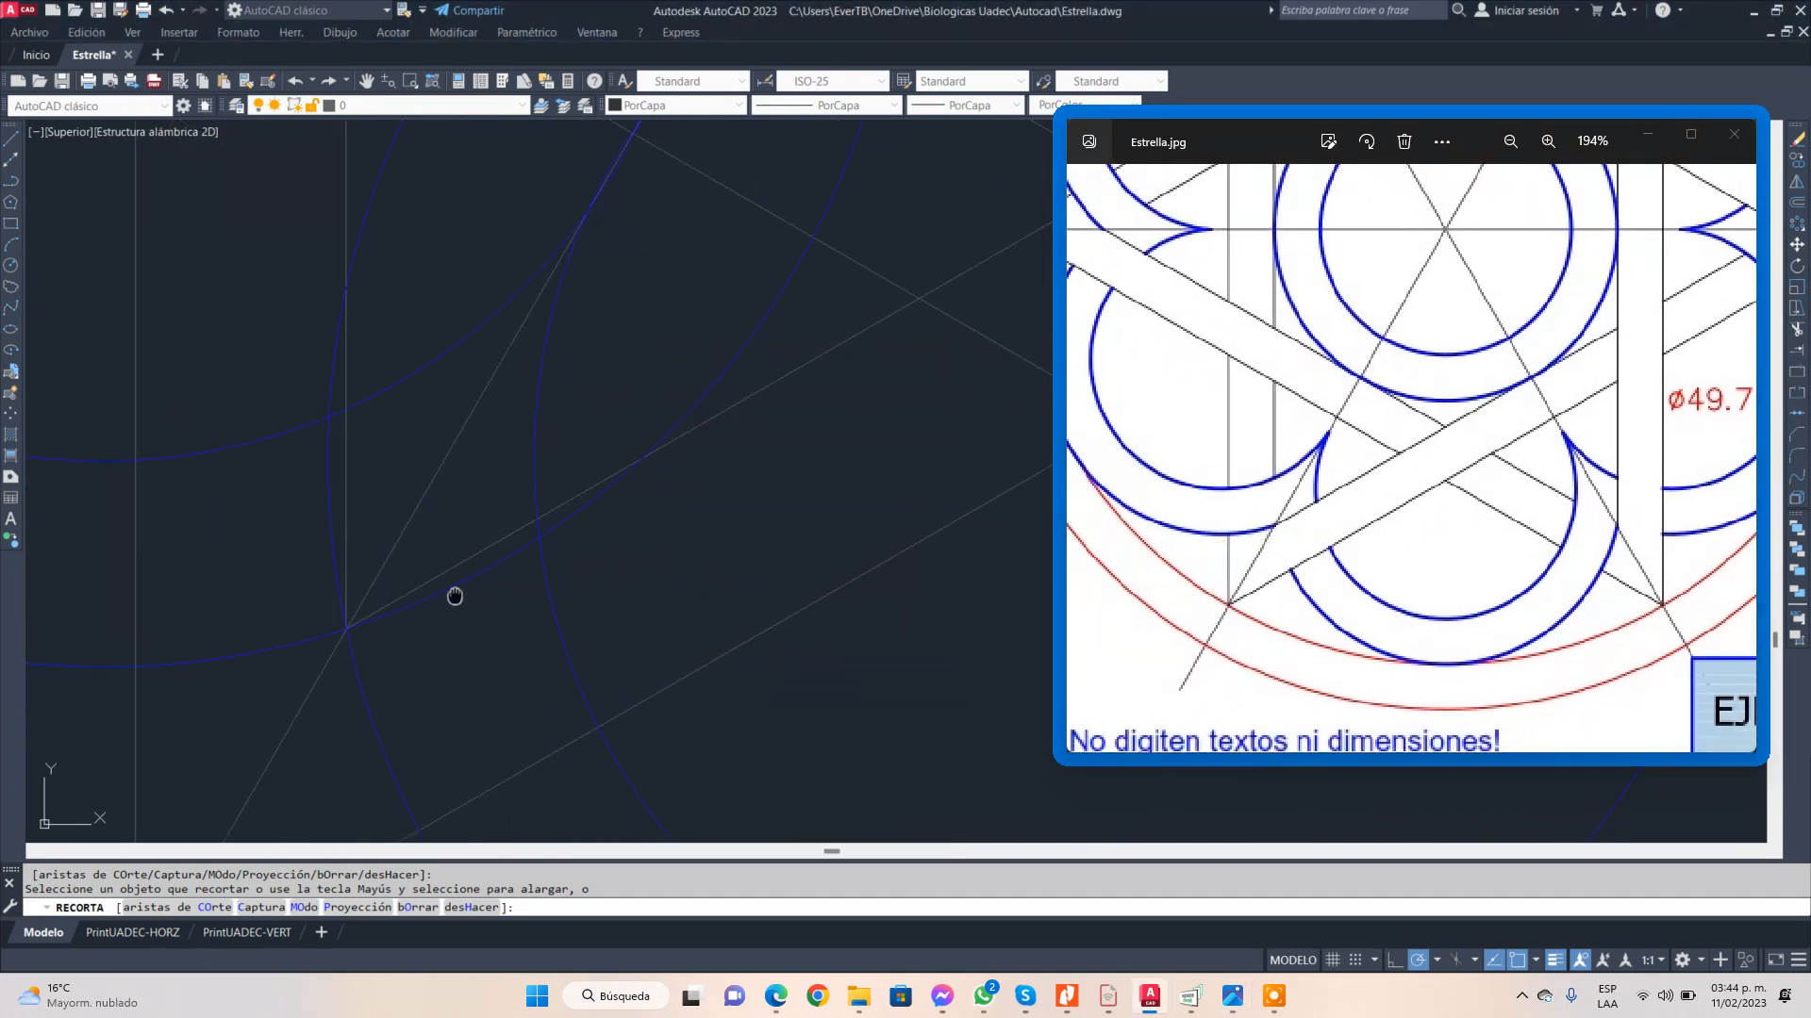
middle_drag(455, 596, 531, 315)
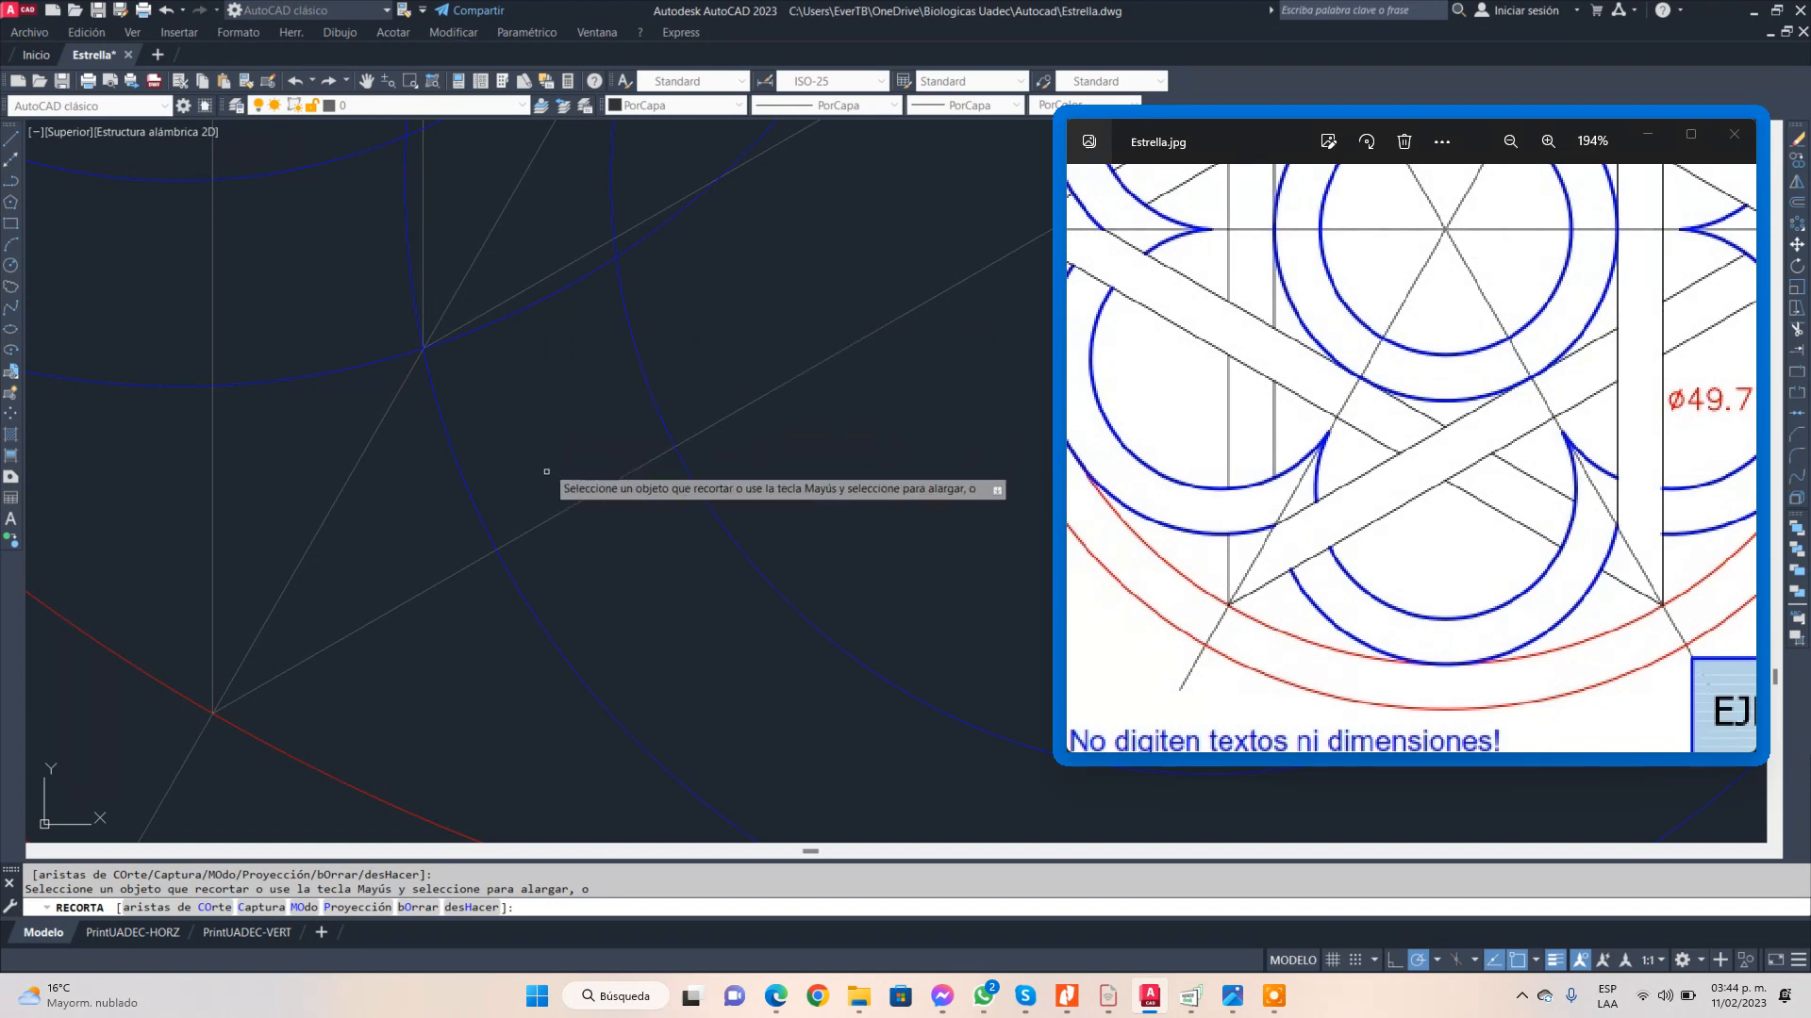
click(458, 471)
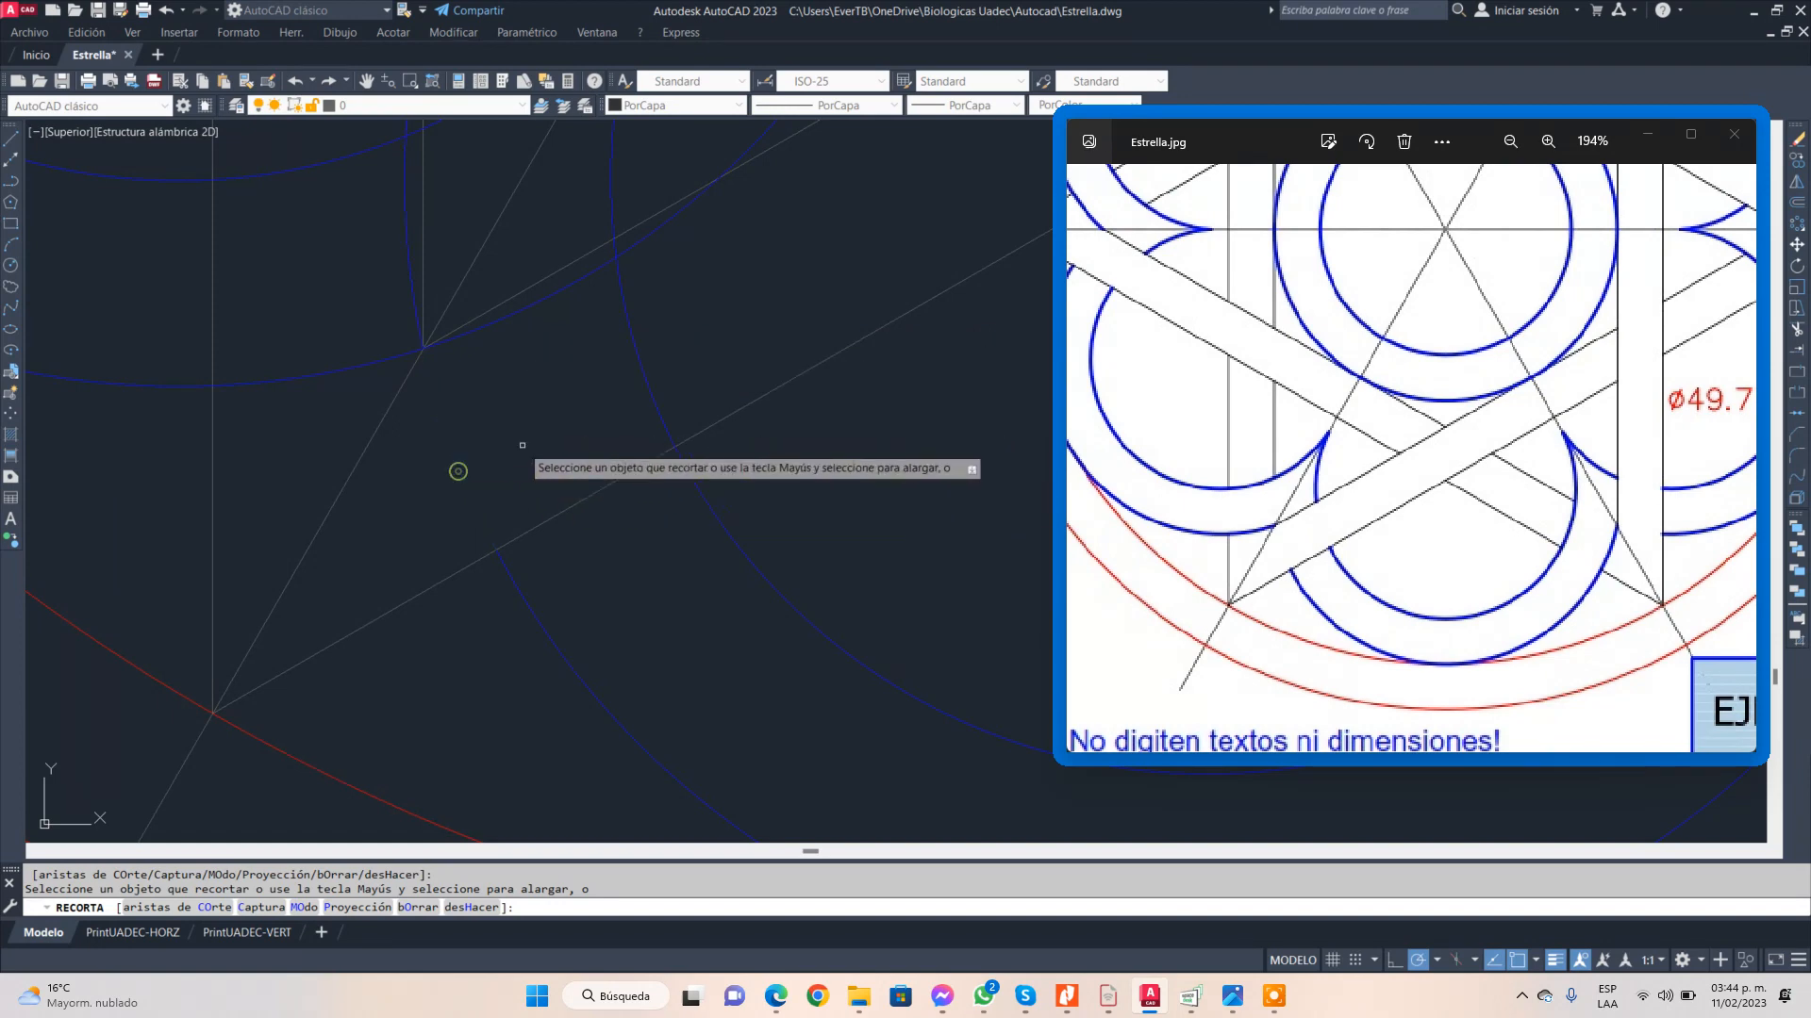
click(538, 304)
click(556, 292)
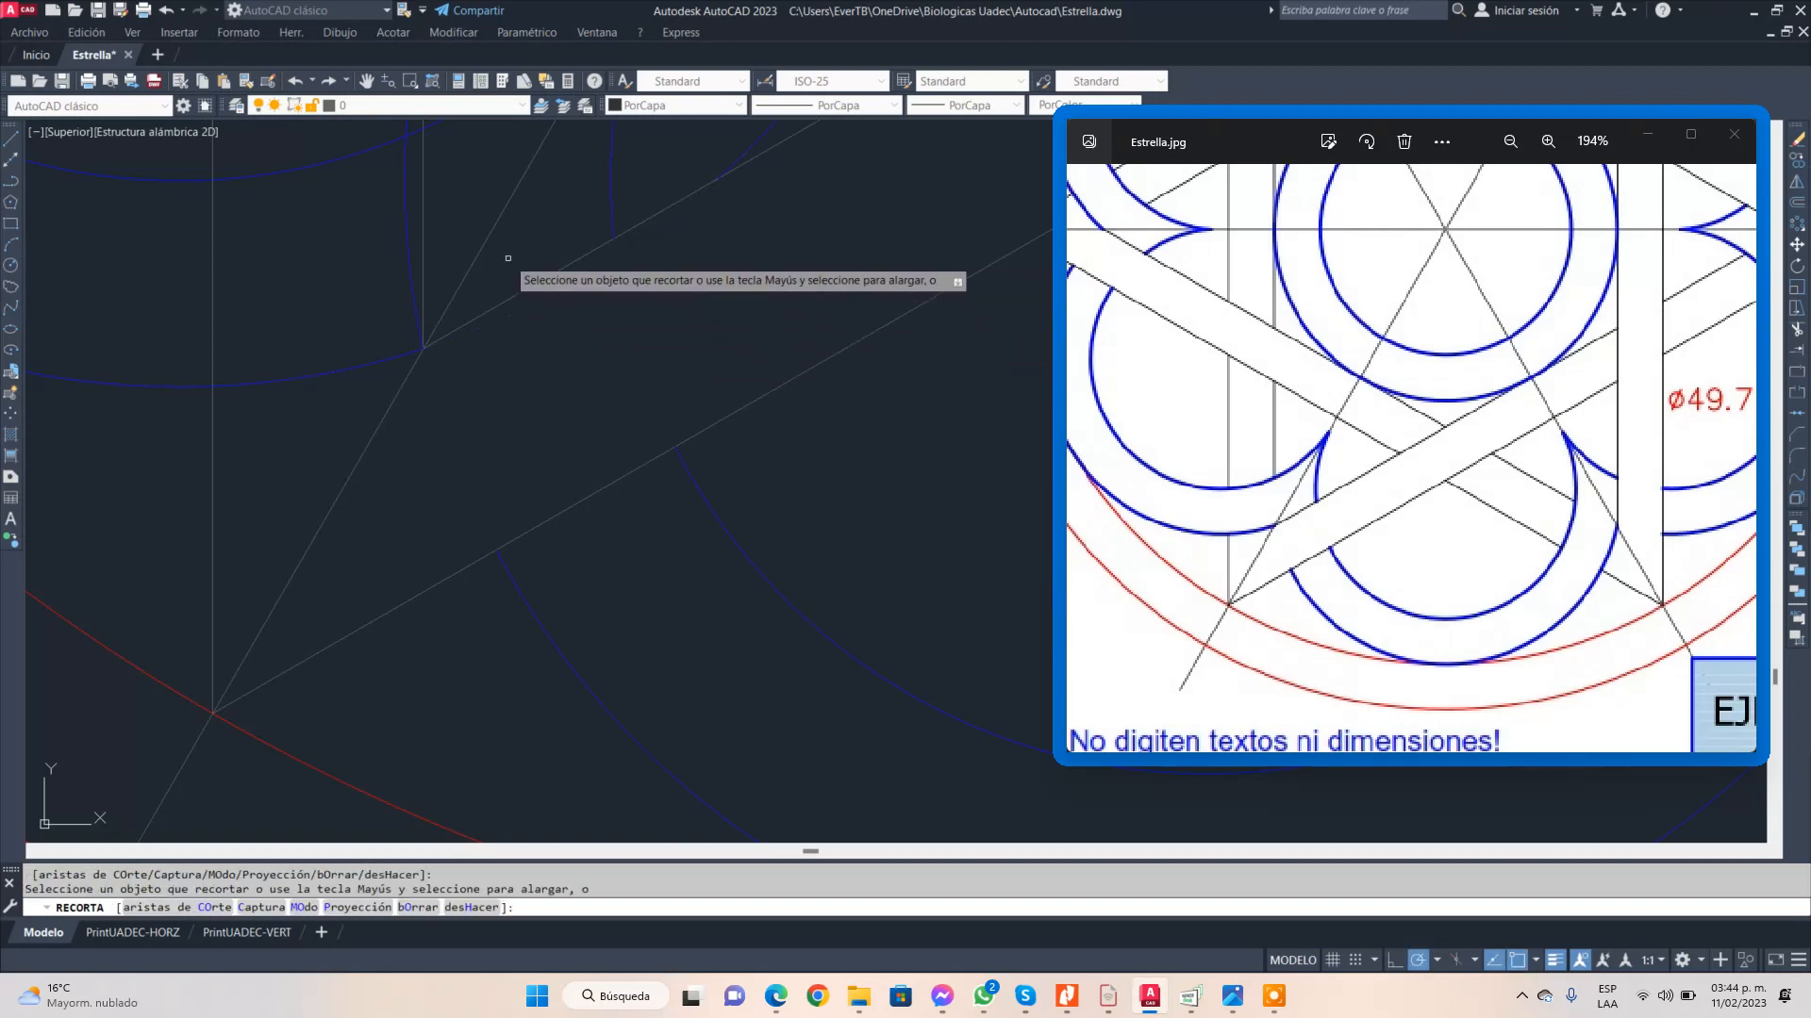
- Trim the bottom petal's arc bulging past the left vertical strip and the strip's lines across the lower-left petal's ring
mouse_move(507, 257)
middle_down()
mouse_move(529, 403)
mouse_move(509, 452)
middle_up()
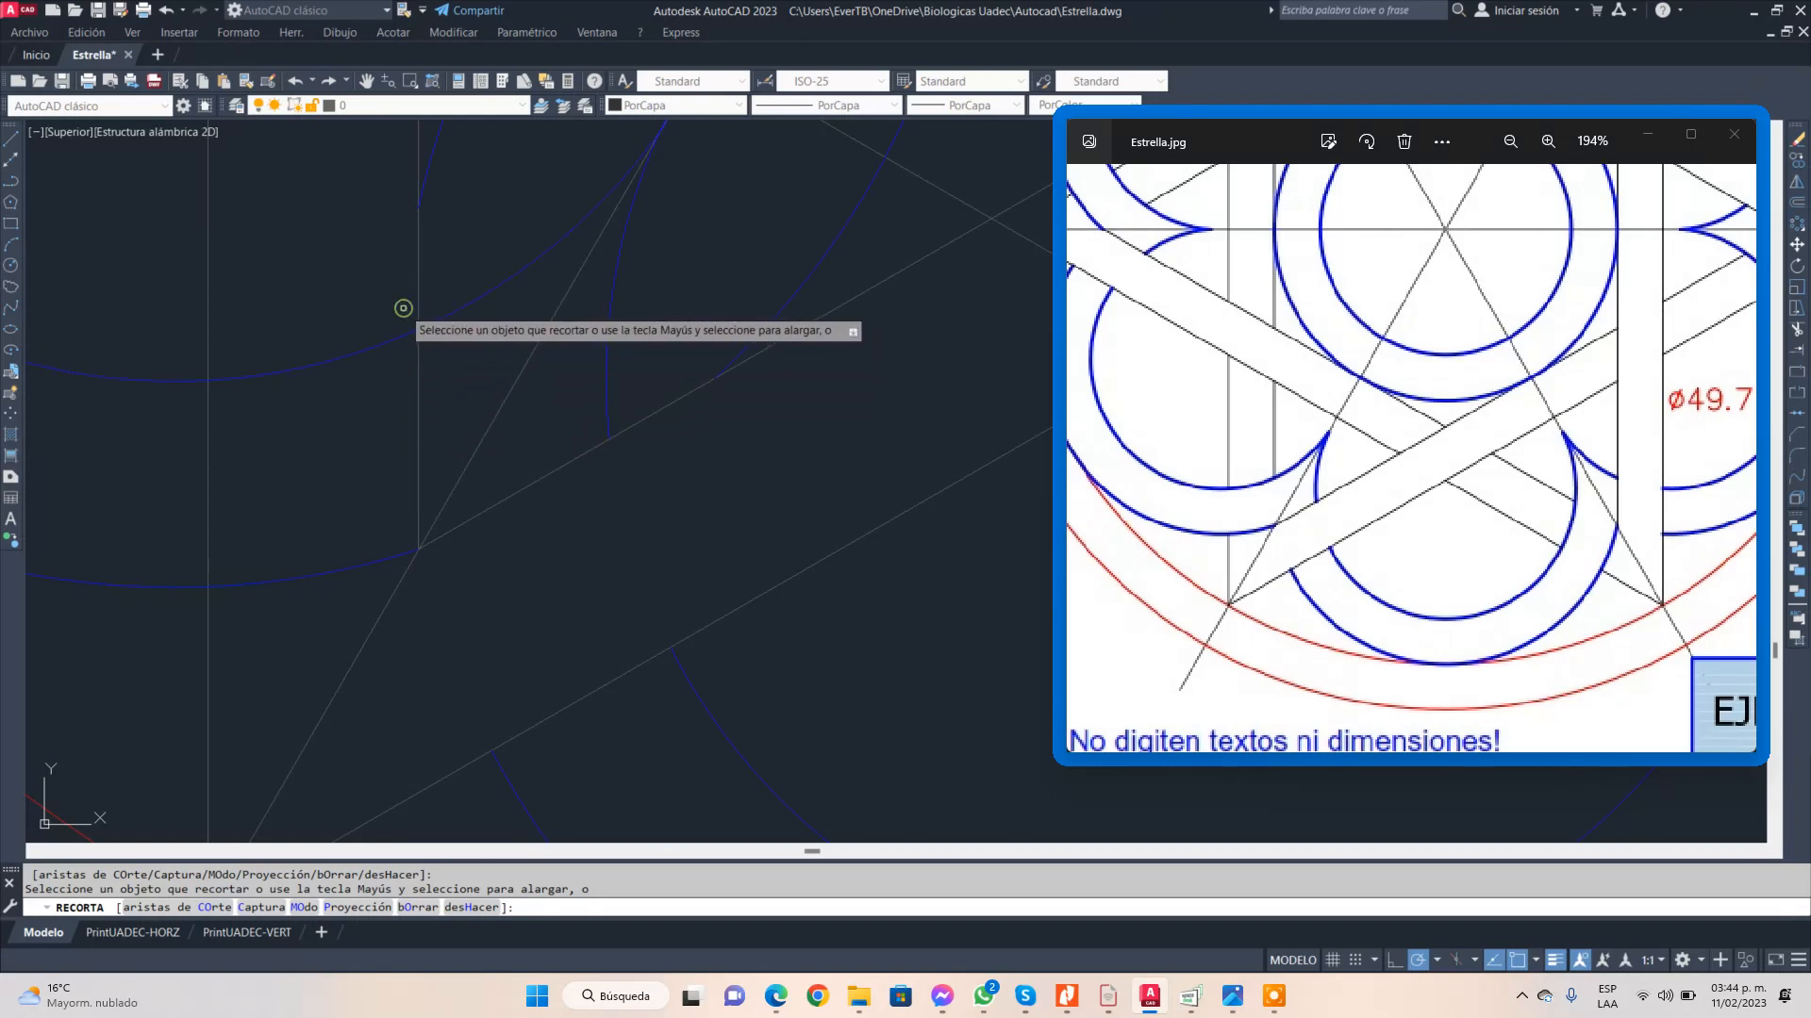
click(415, 410)
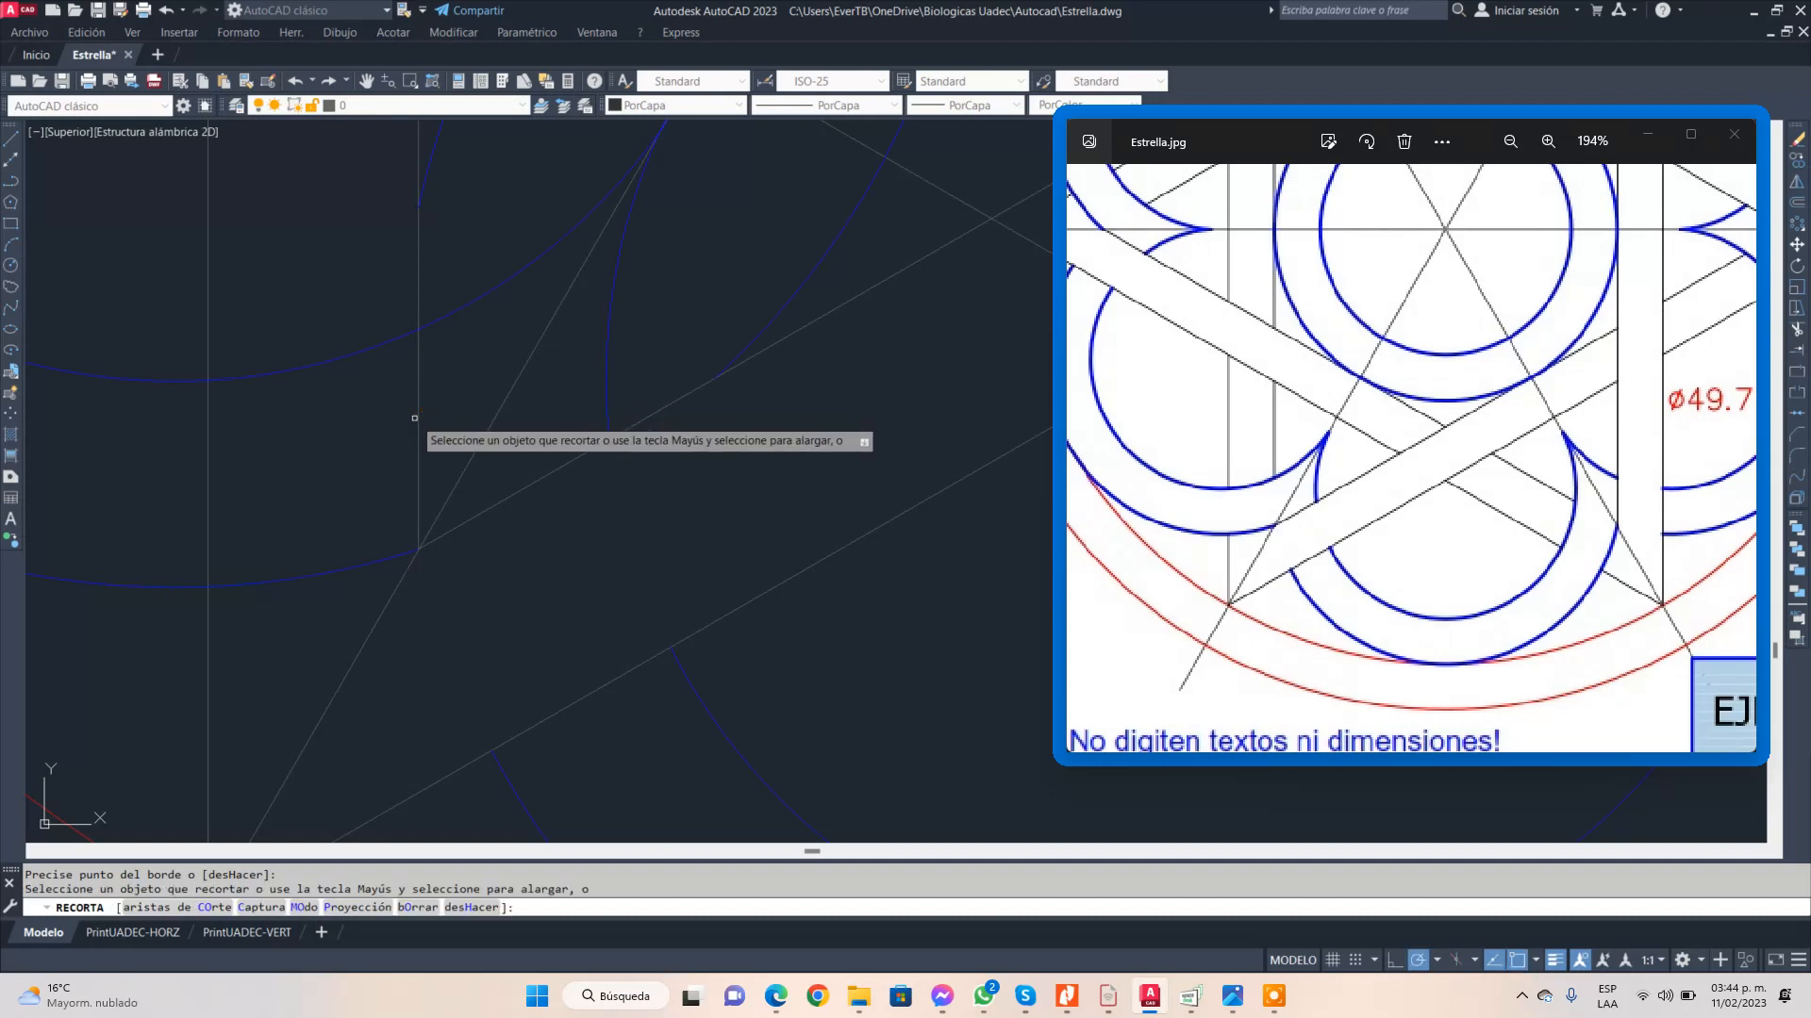
click(417, 421)
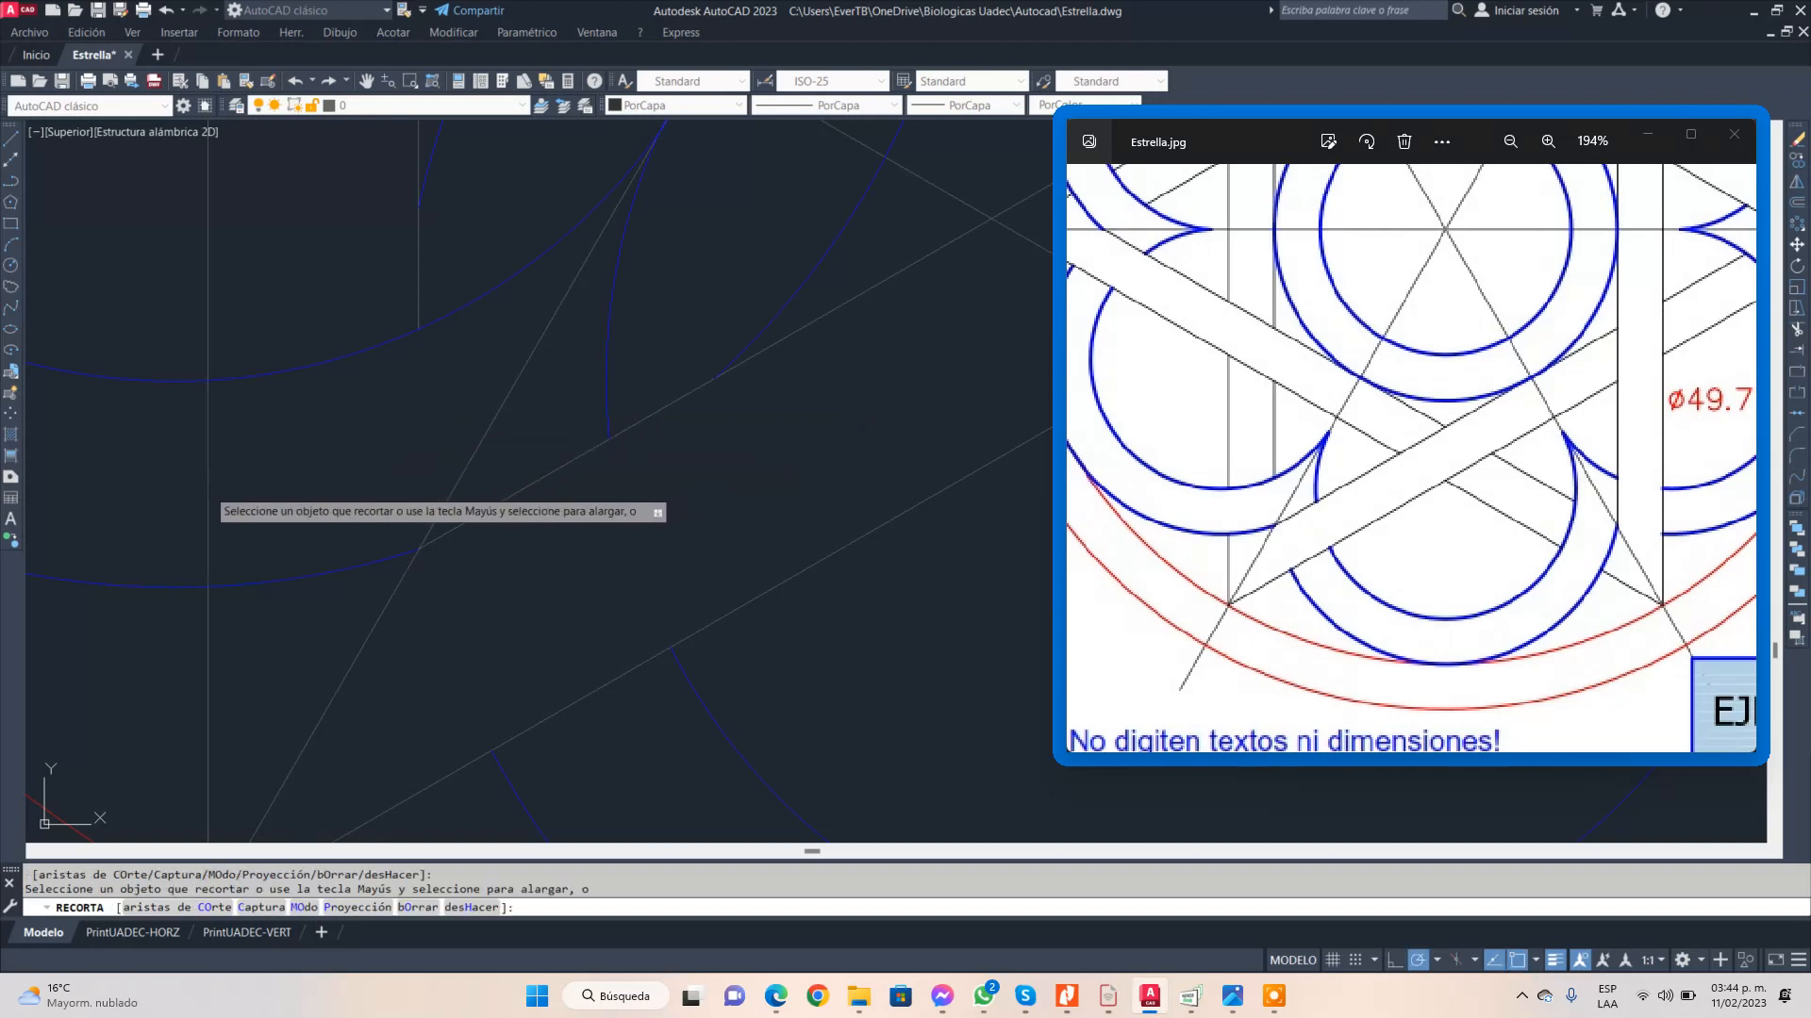
- Trim the overlapping arc segments along the lower-left diagonal axis where the lower-left and bottom petals meet
scroll(746, 373, down, 4)
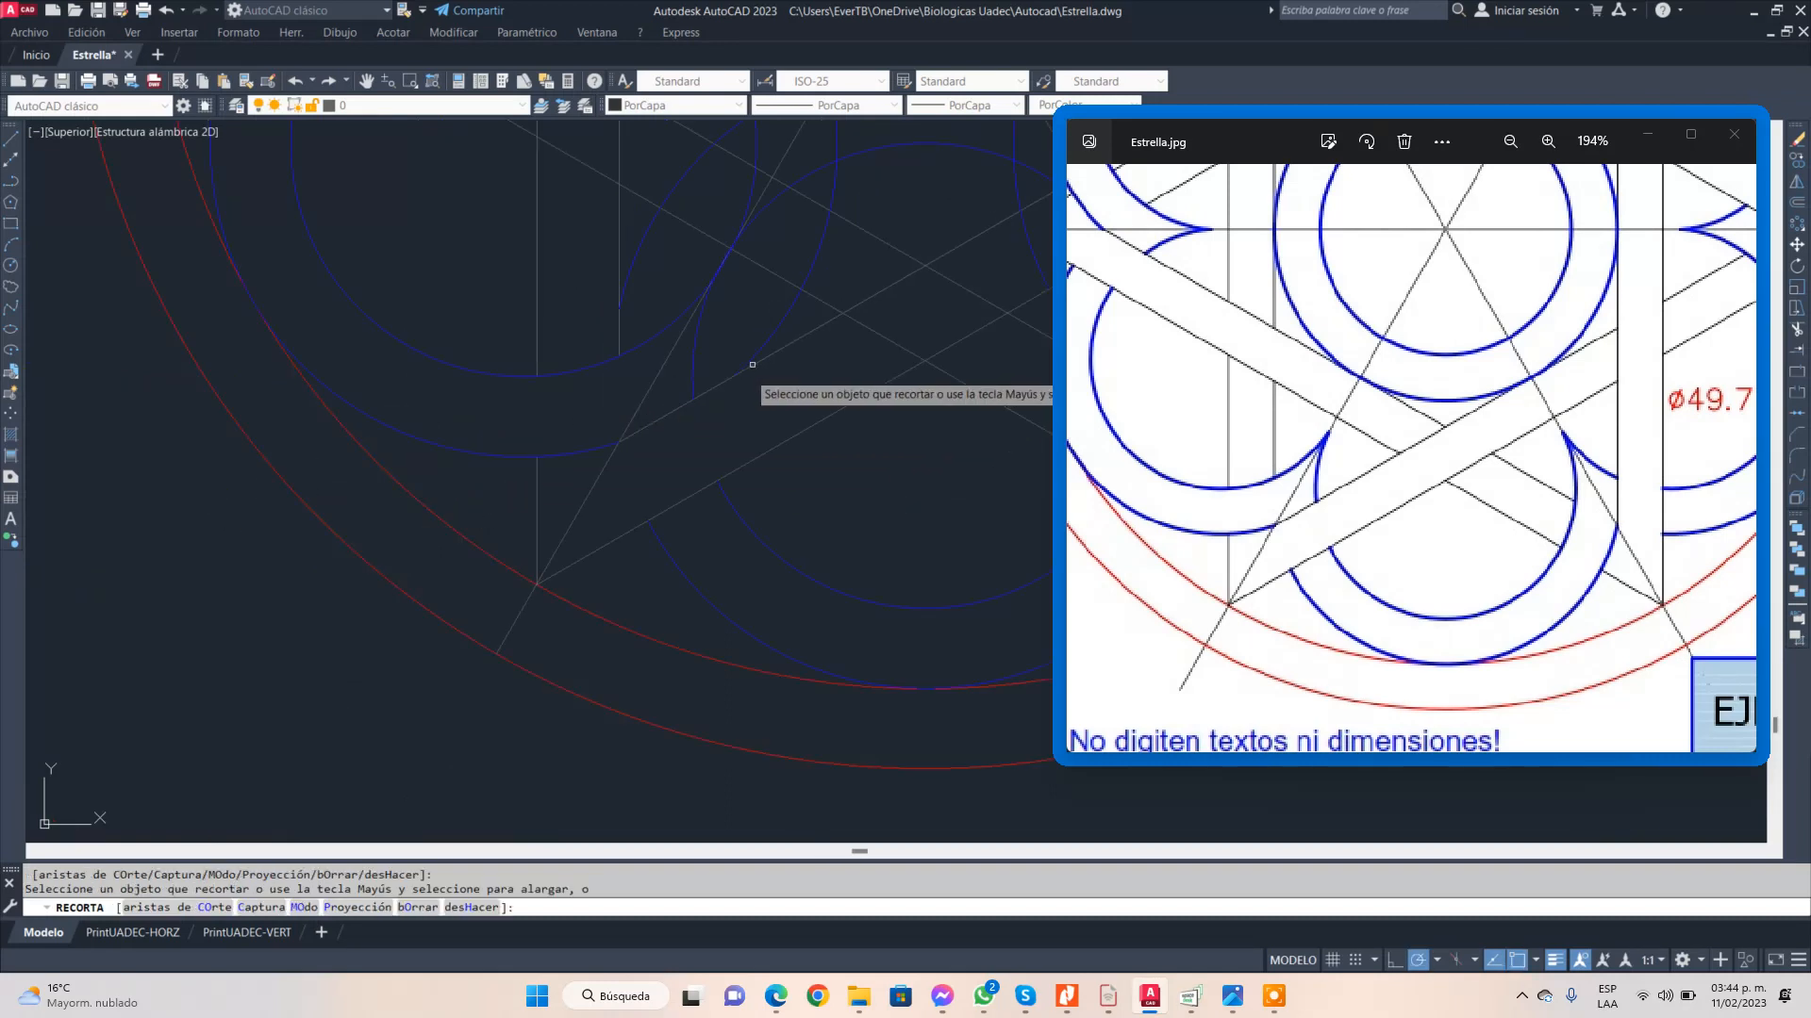
scroll(752, 226, up, 5)
click(484, 373)
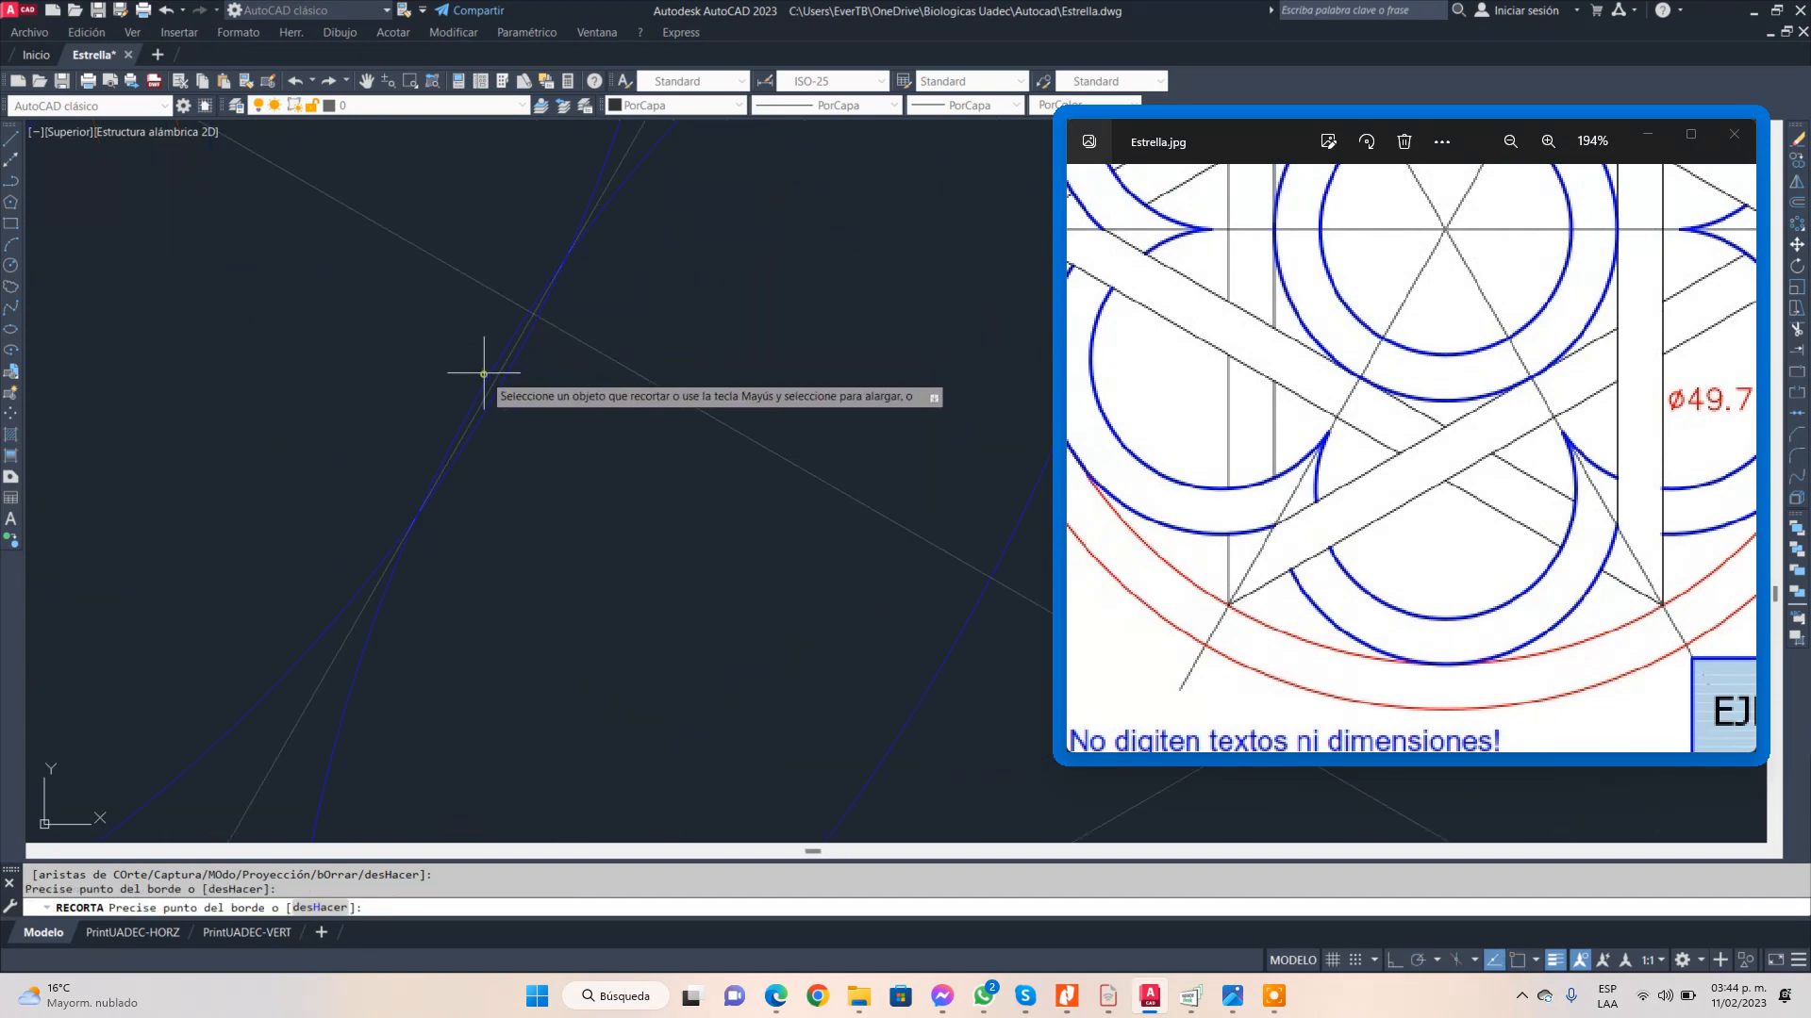
scroll(475, 368, up, 5)
click(529, 426)
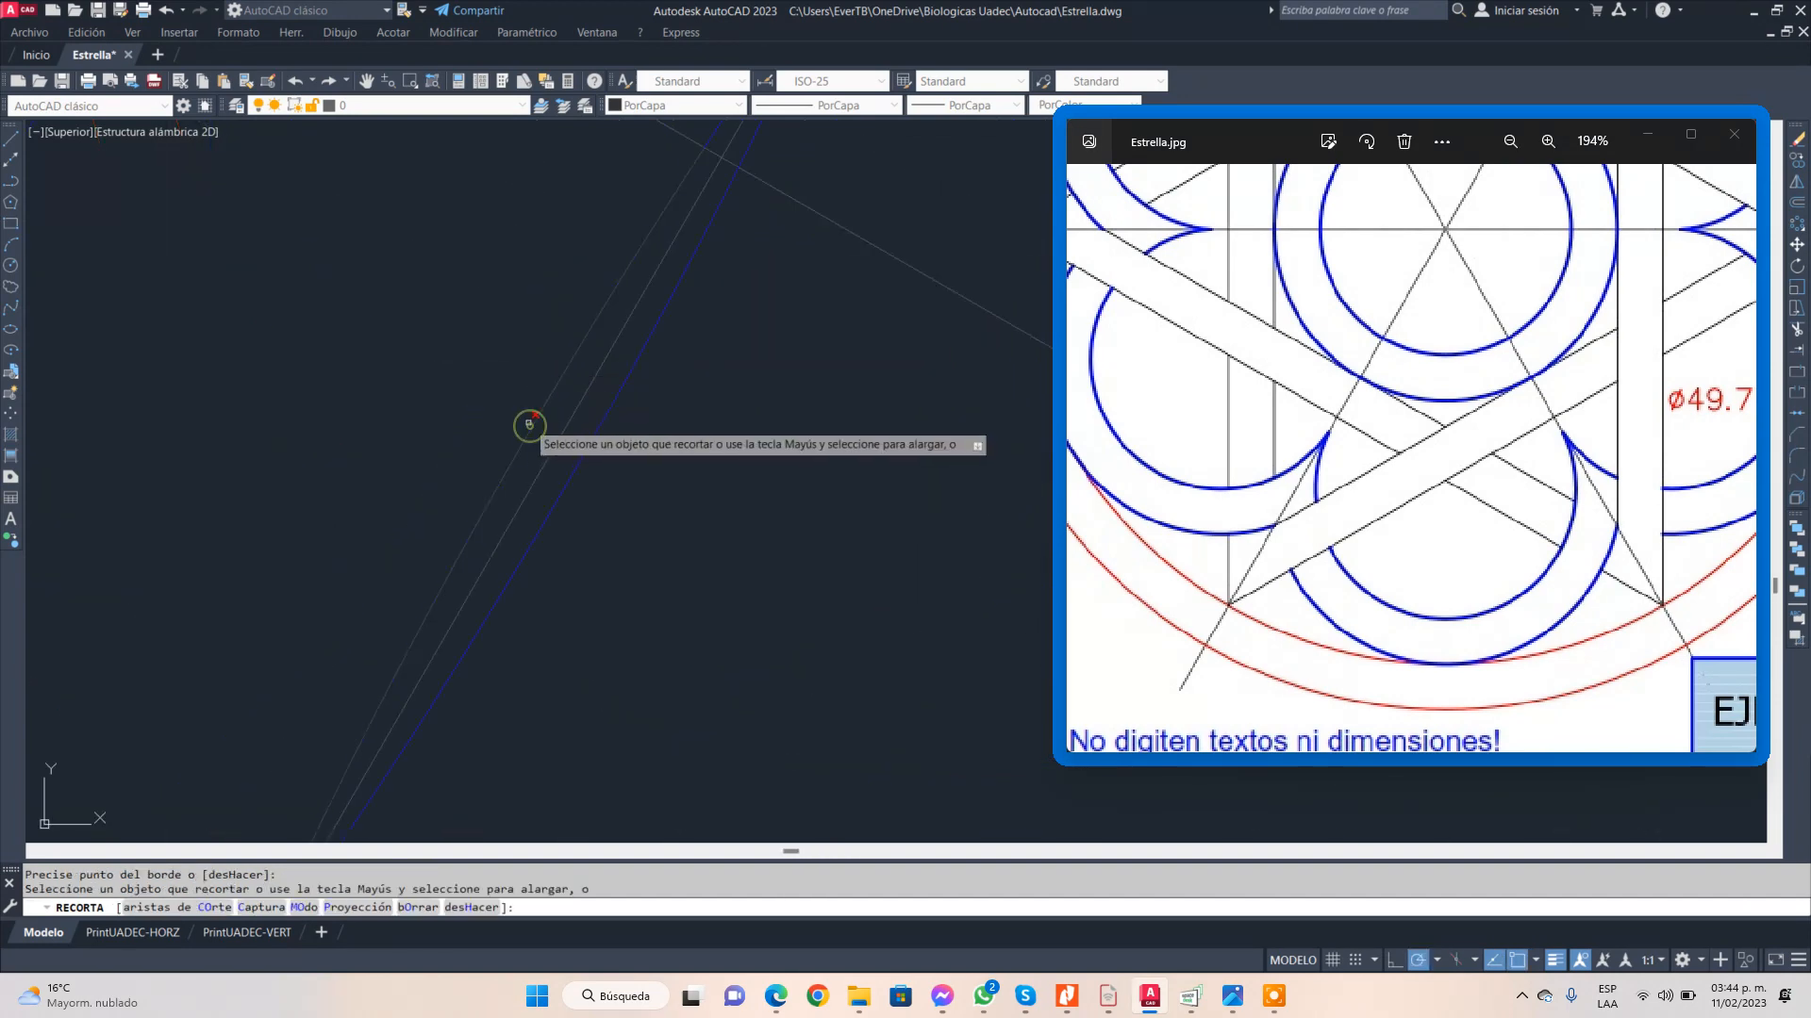
click(529, 425)
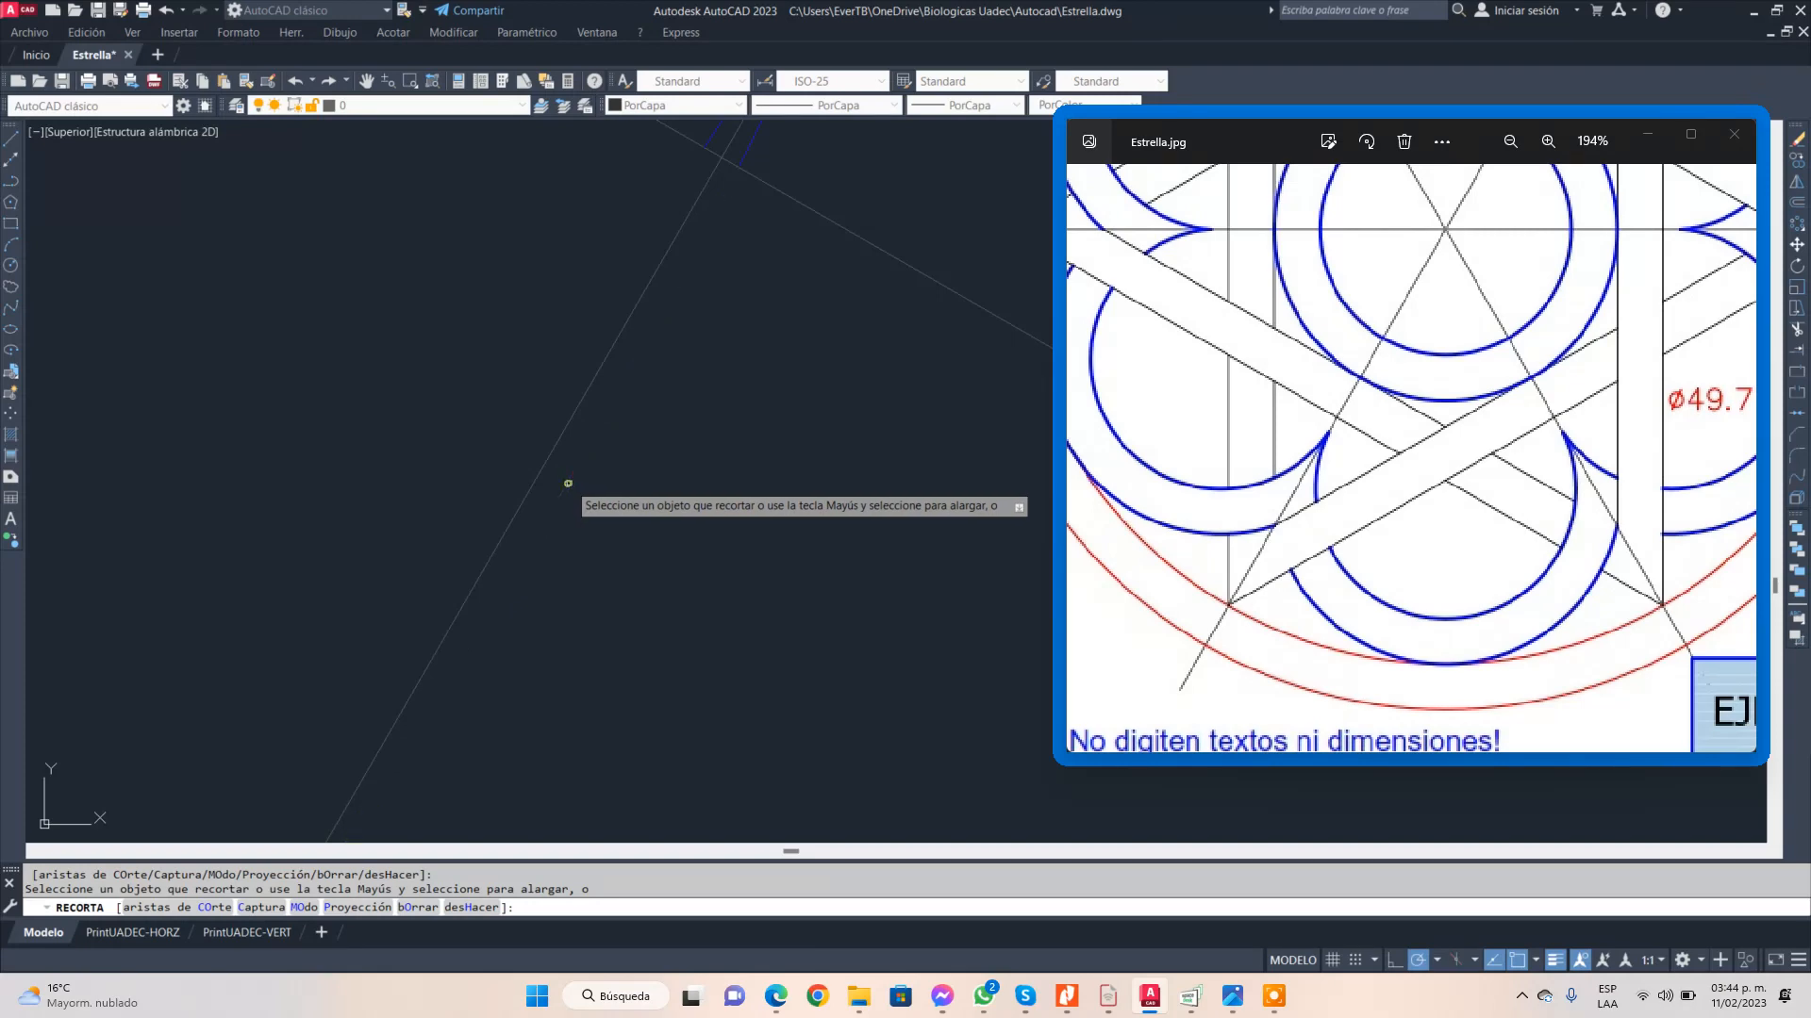
scroll(568, 483, down, 5)
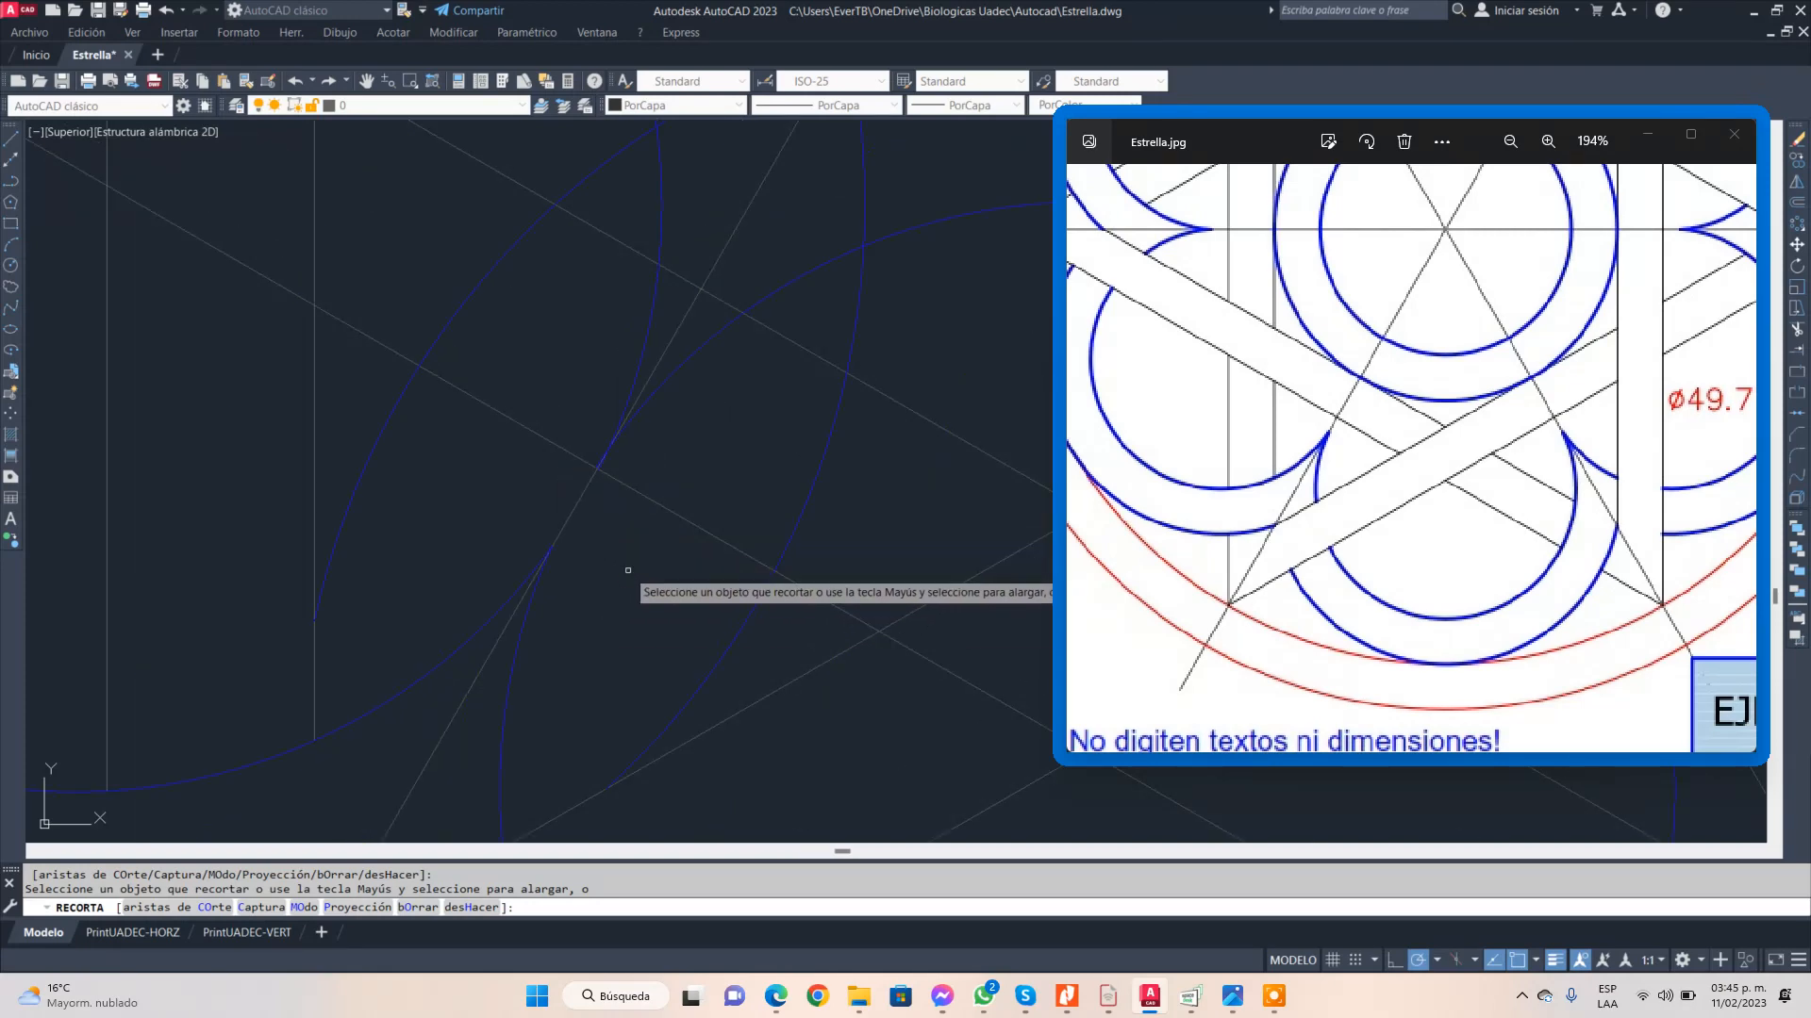
scroll(628, 570, down, 2)
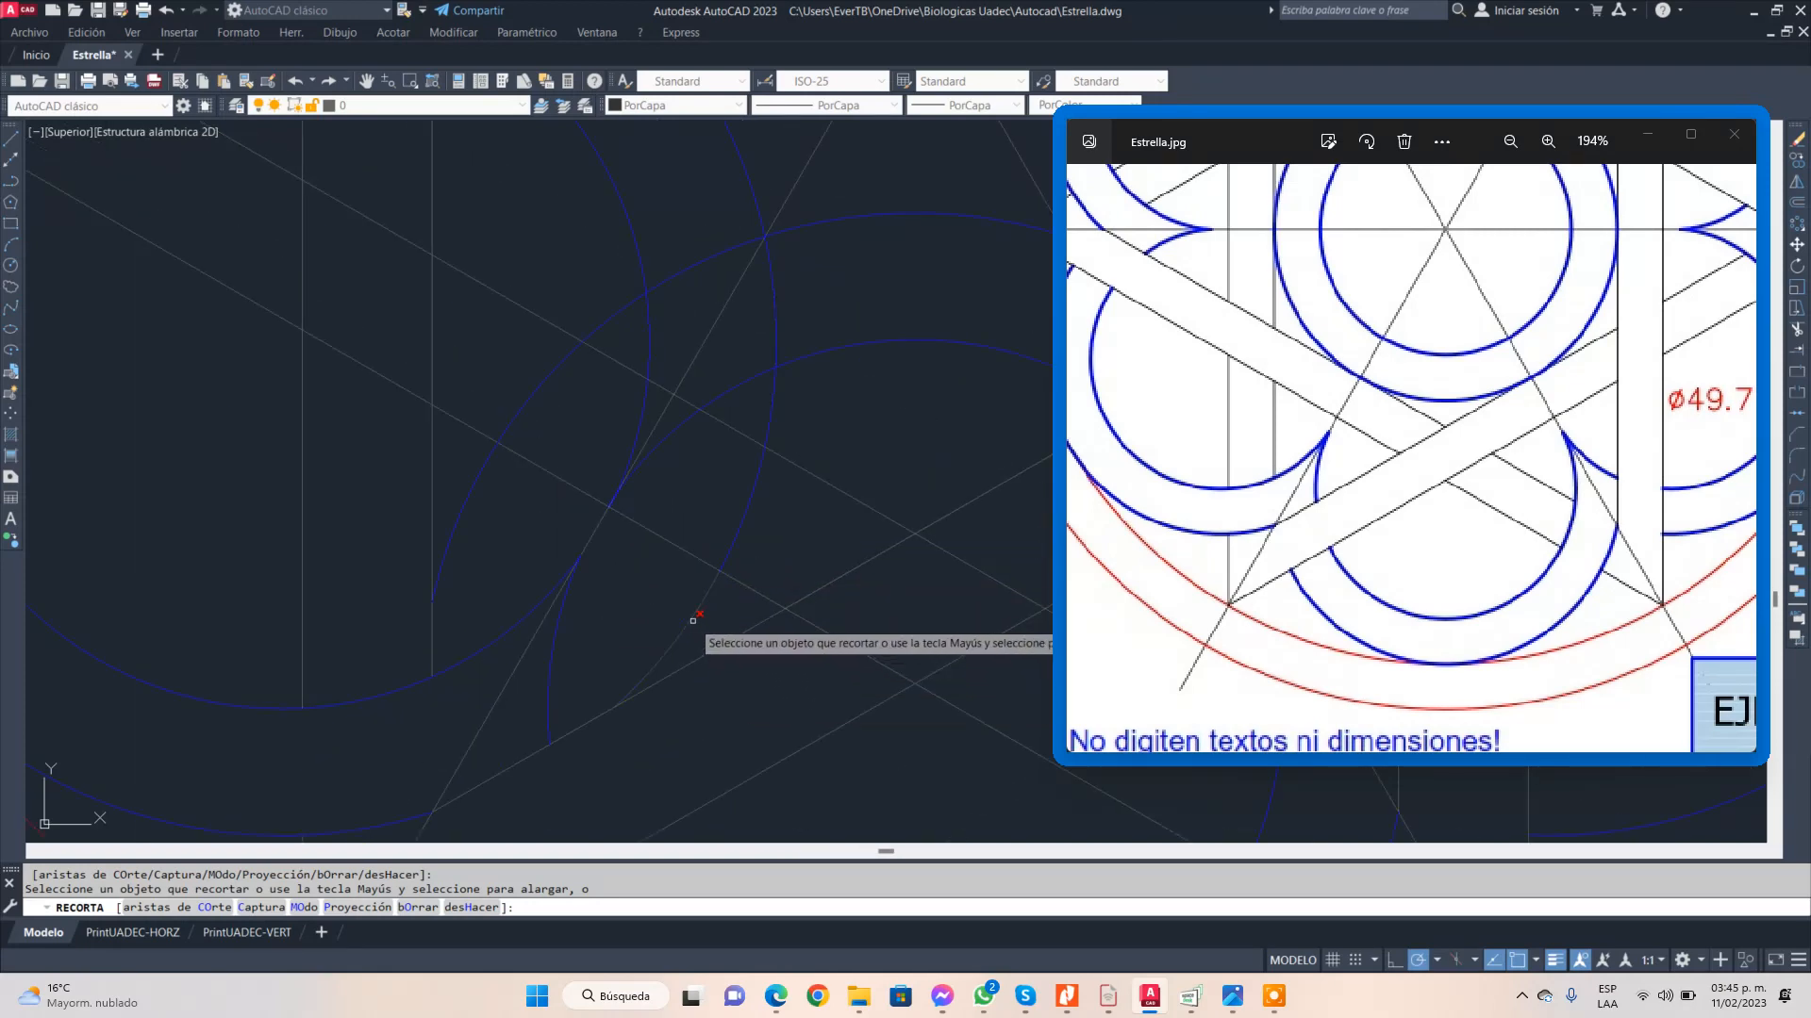
scroll(463, 545, down, 3)
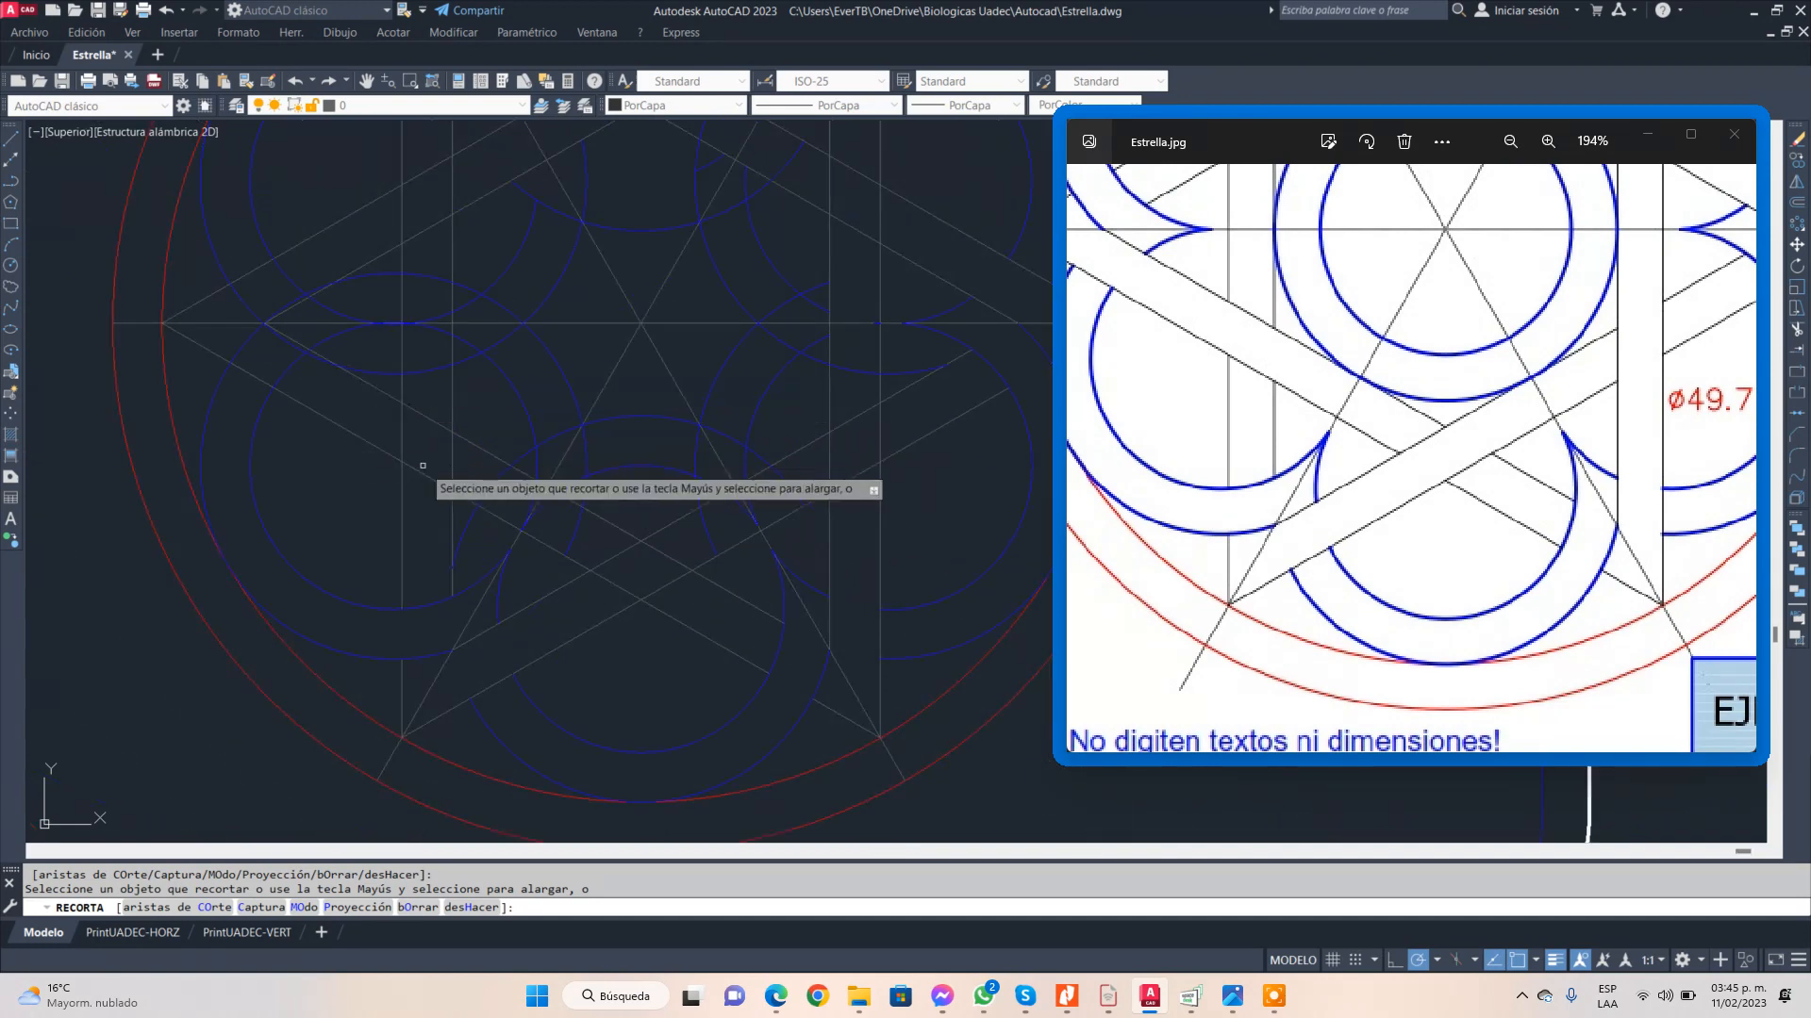
- Trim the petal arcs inside the descending diagonal strip near the star's left point, plus the leftover arc beside it
scroll(247, 299, up, 2)
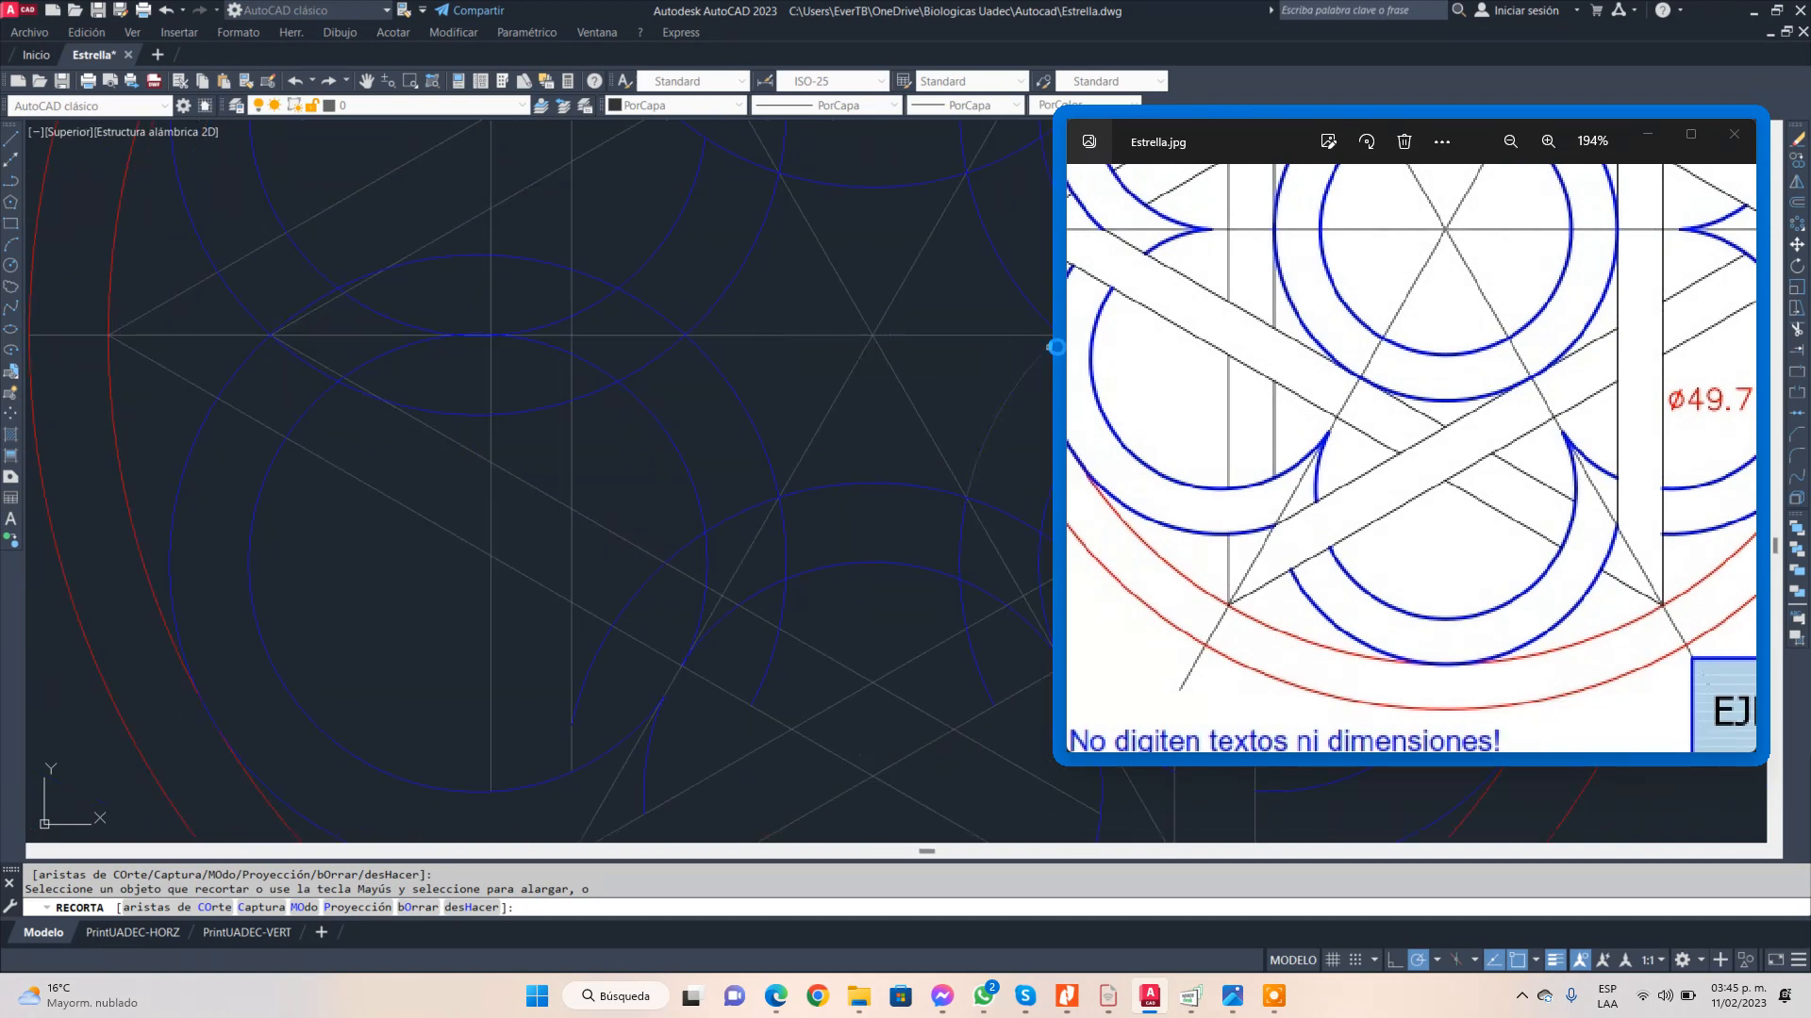
drag(1211, 378, 1377, 458)
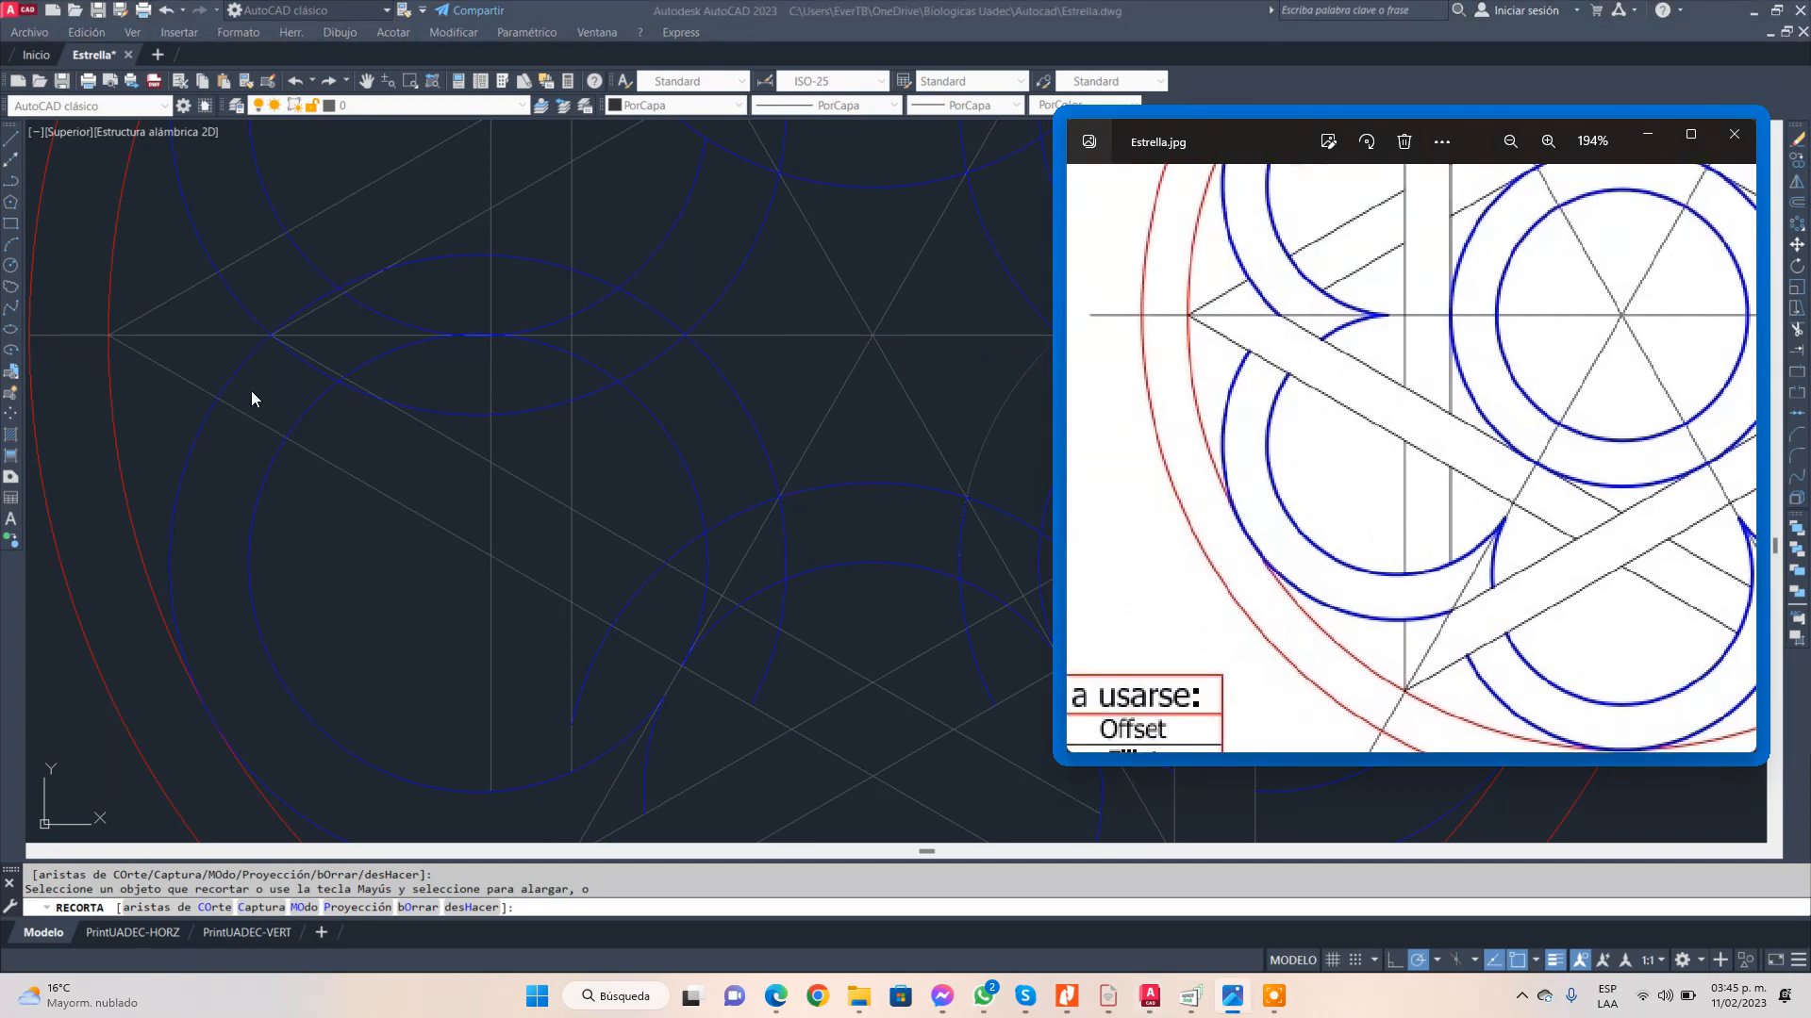
scroll(251, 389, up, 2)
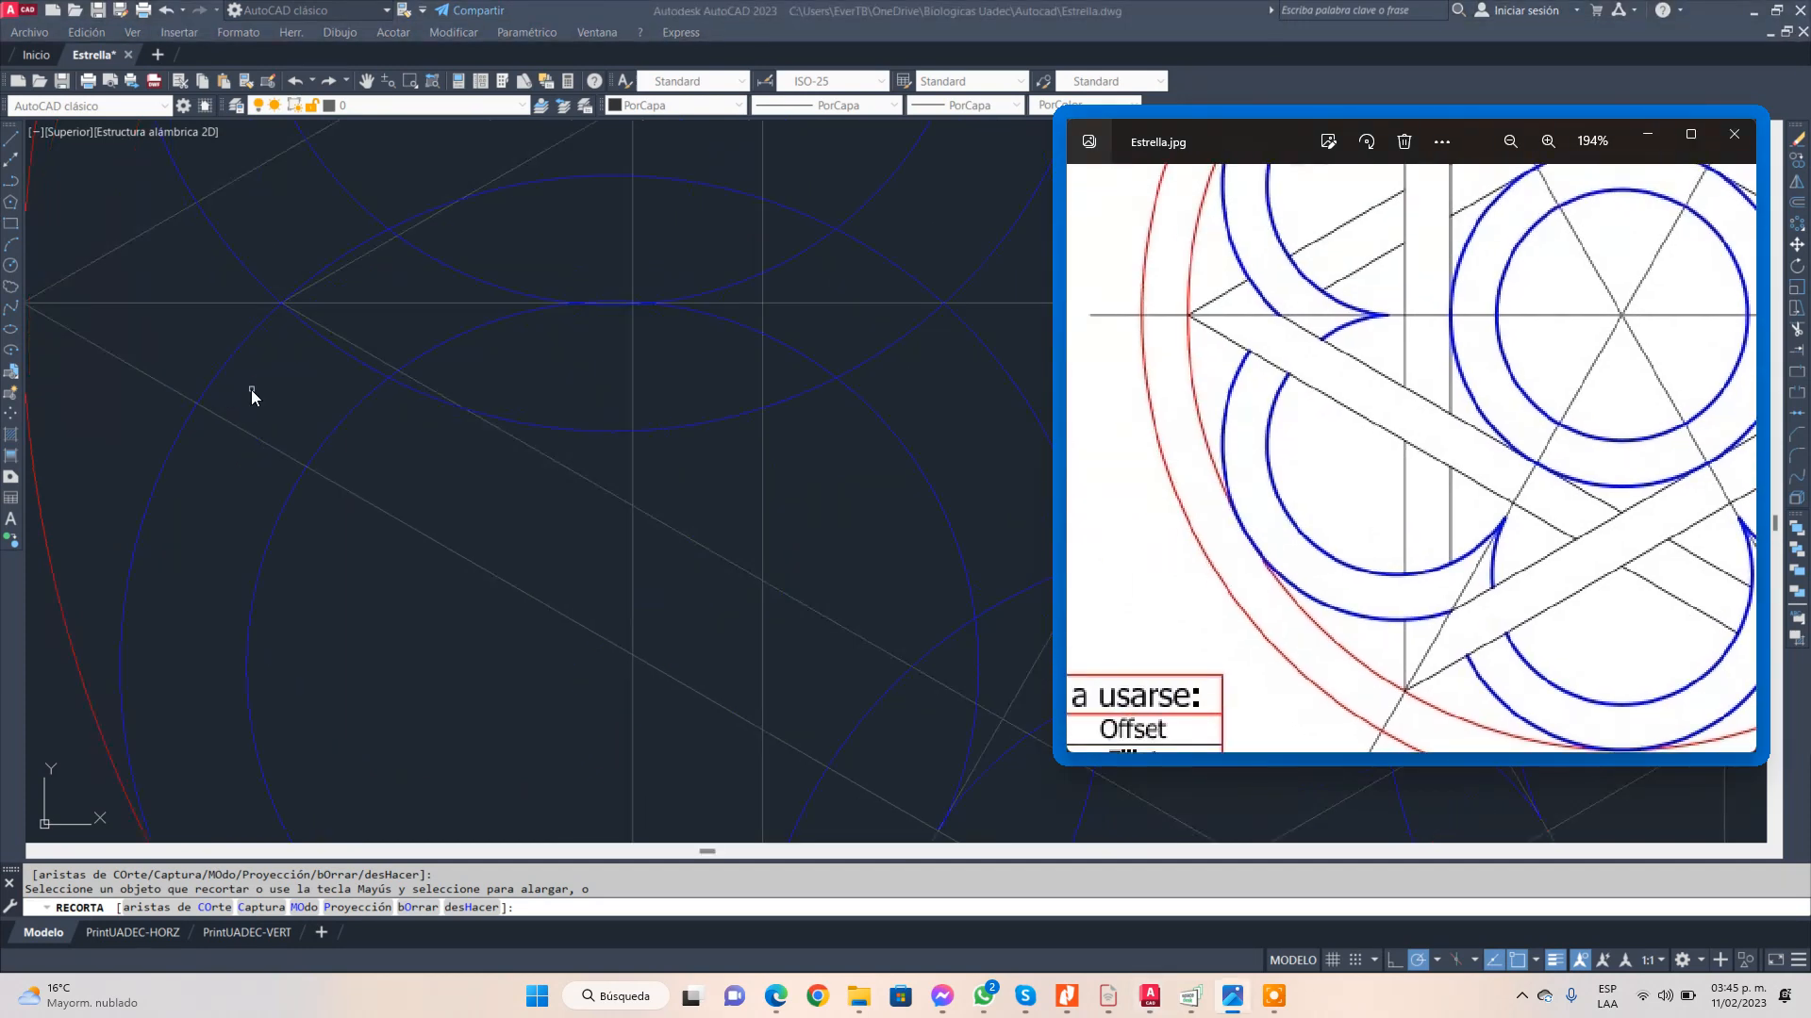
click(340, 436)
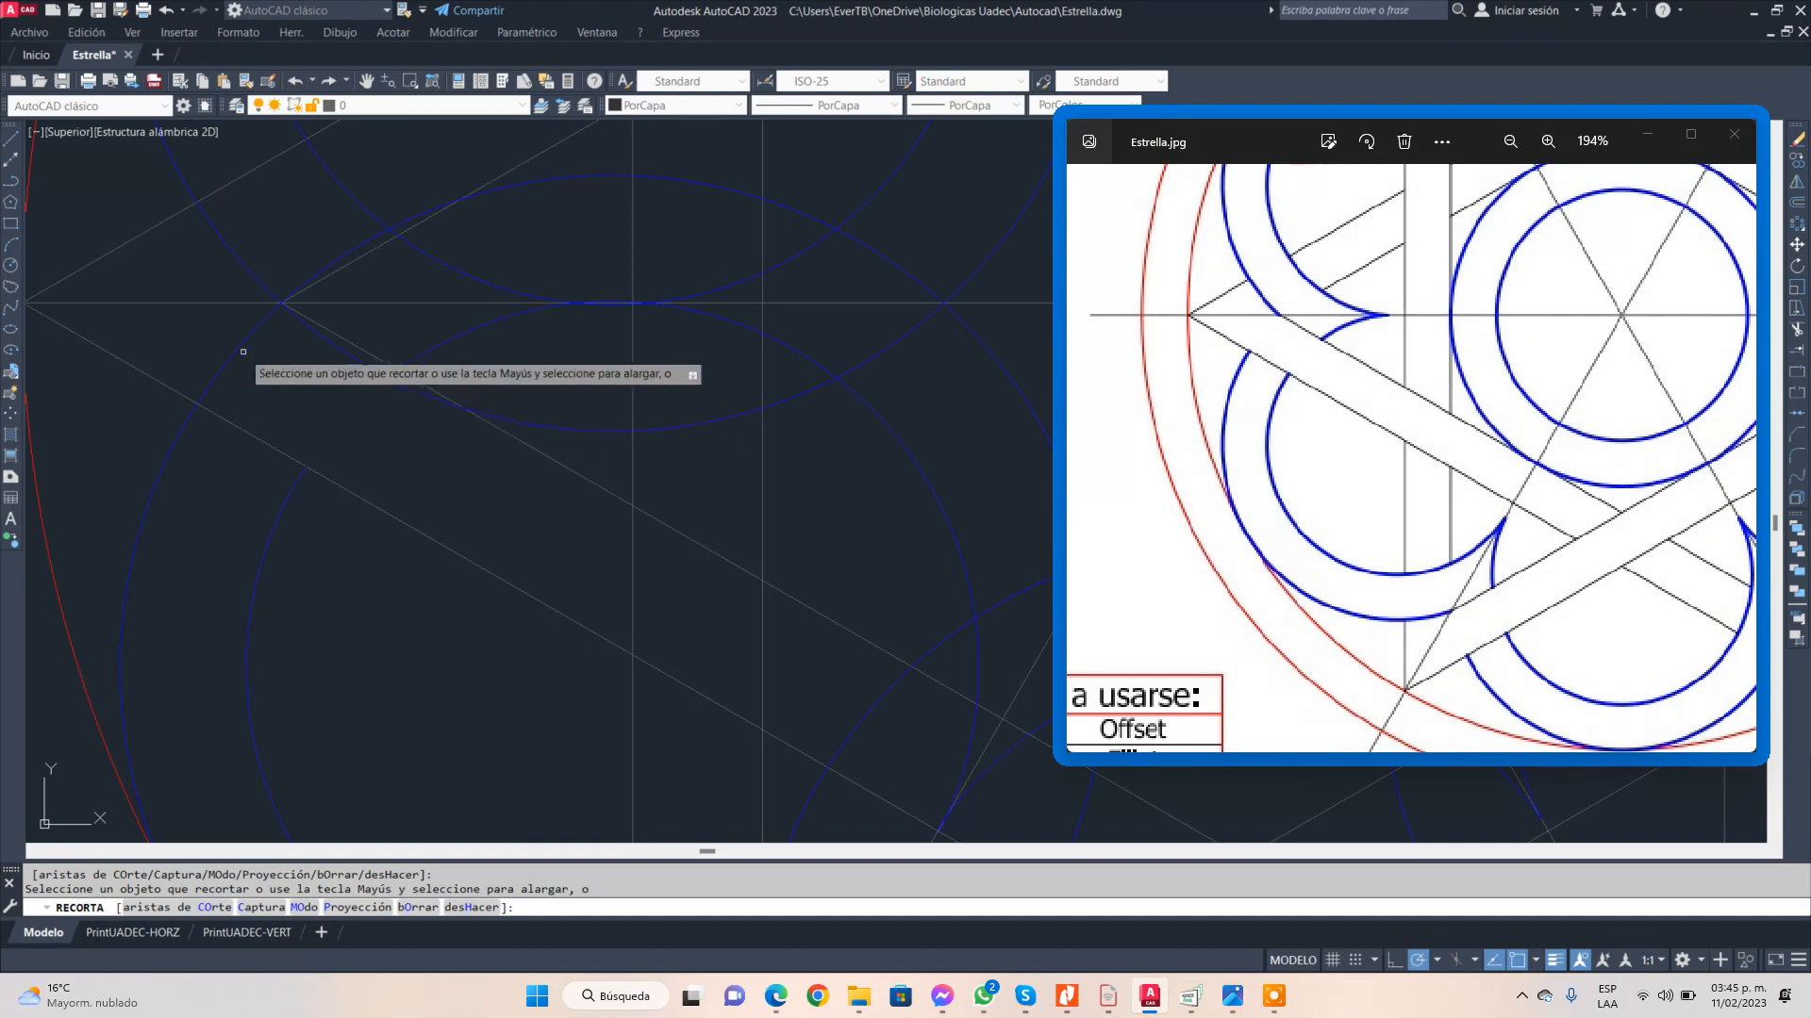
click(359, 358)
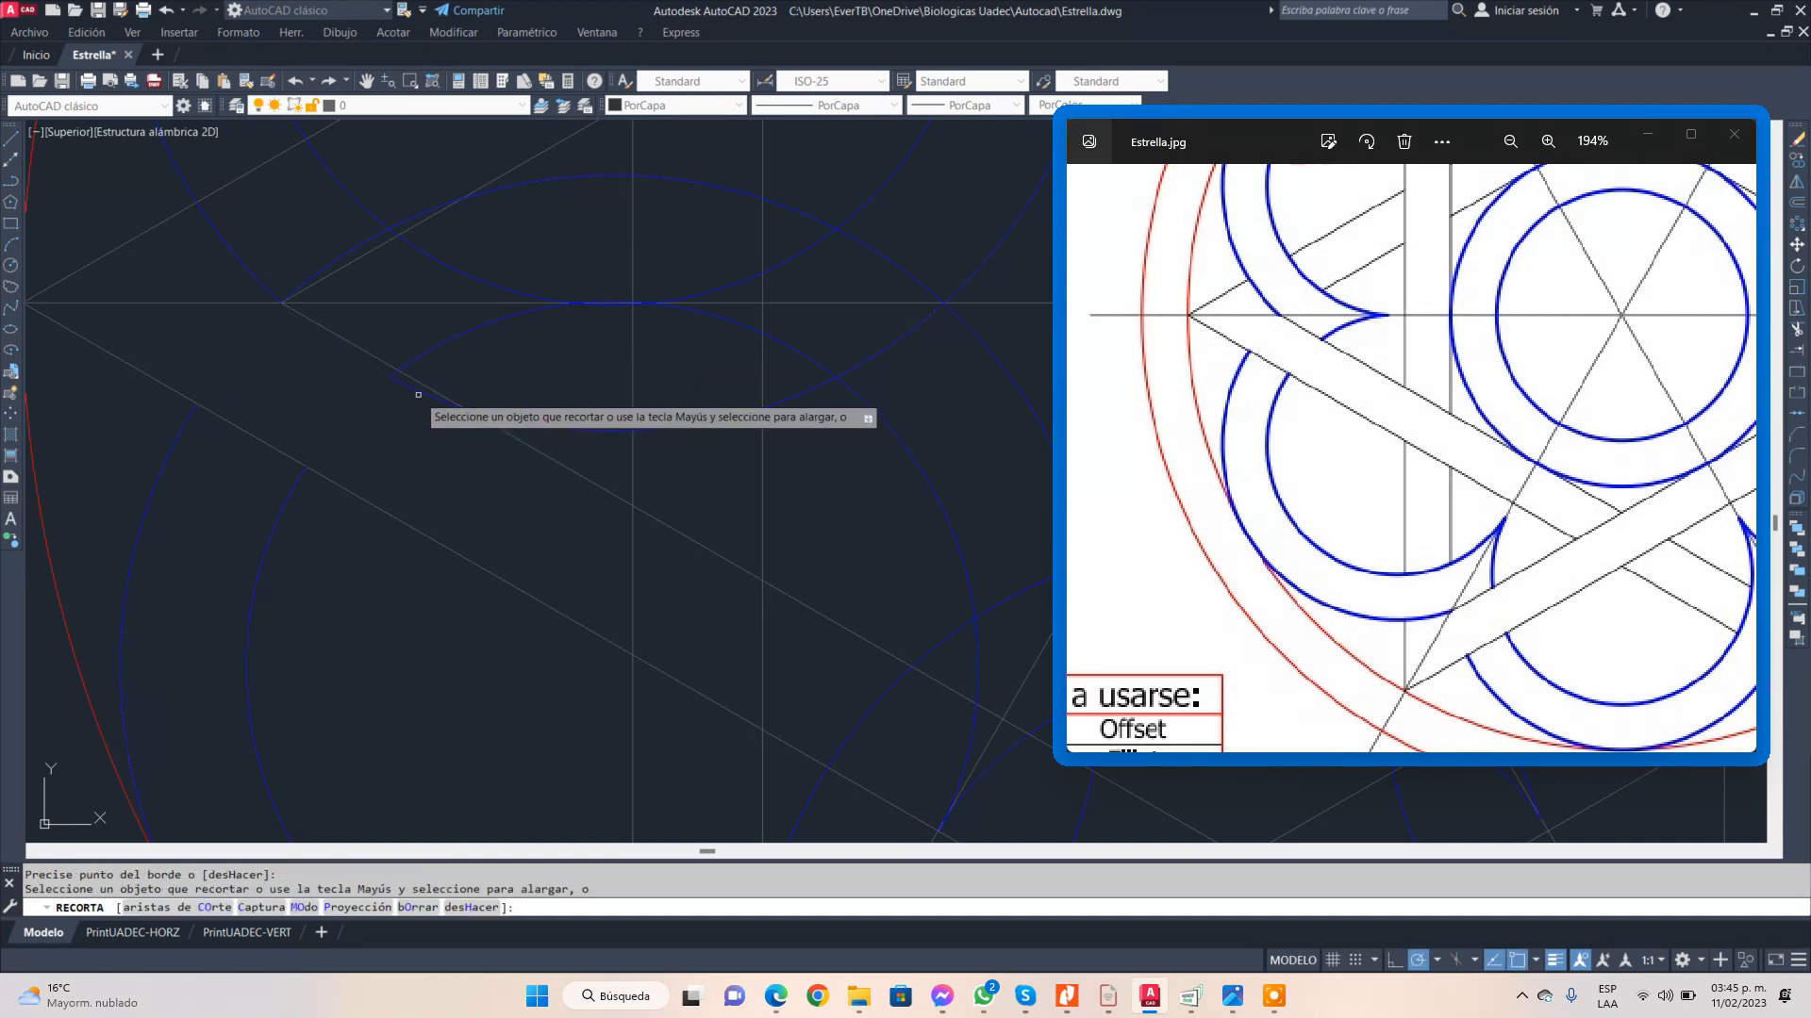
click(396, 378)
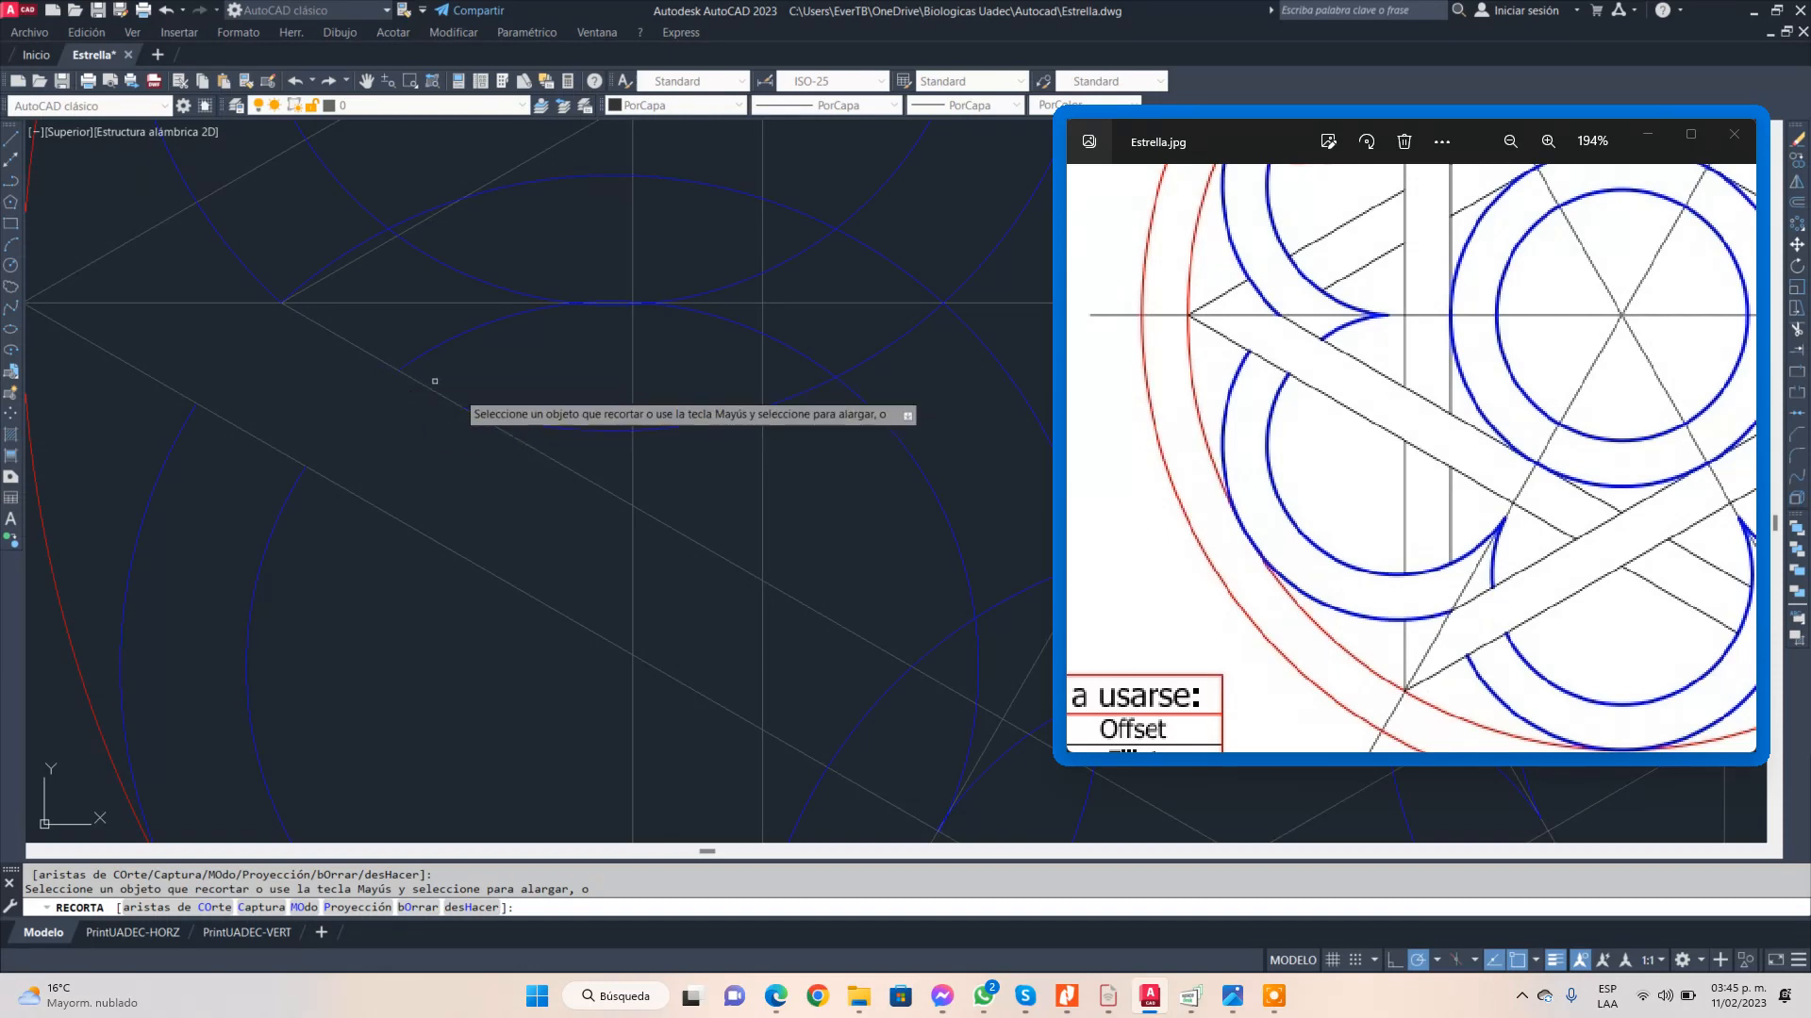
- Trim the overlapping arc segments along the horizontal axis where the upper-left and lower-left petals meet
scroll(377, 274, up, 3)
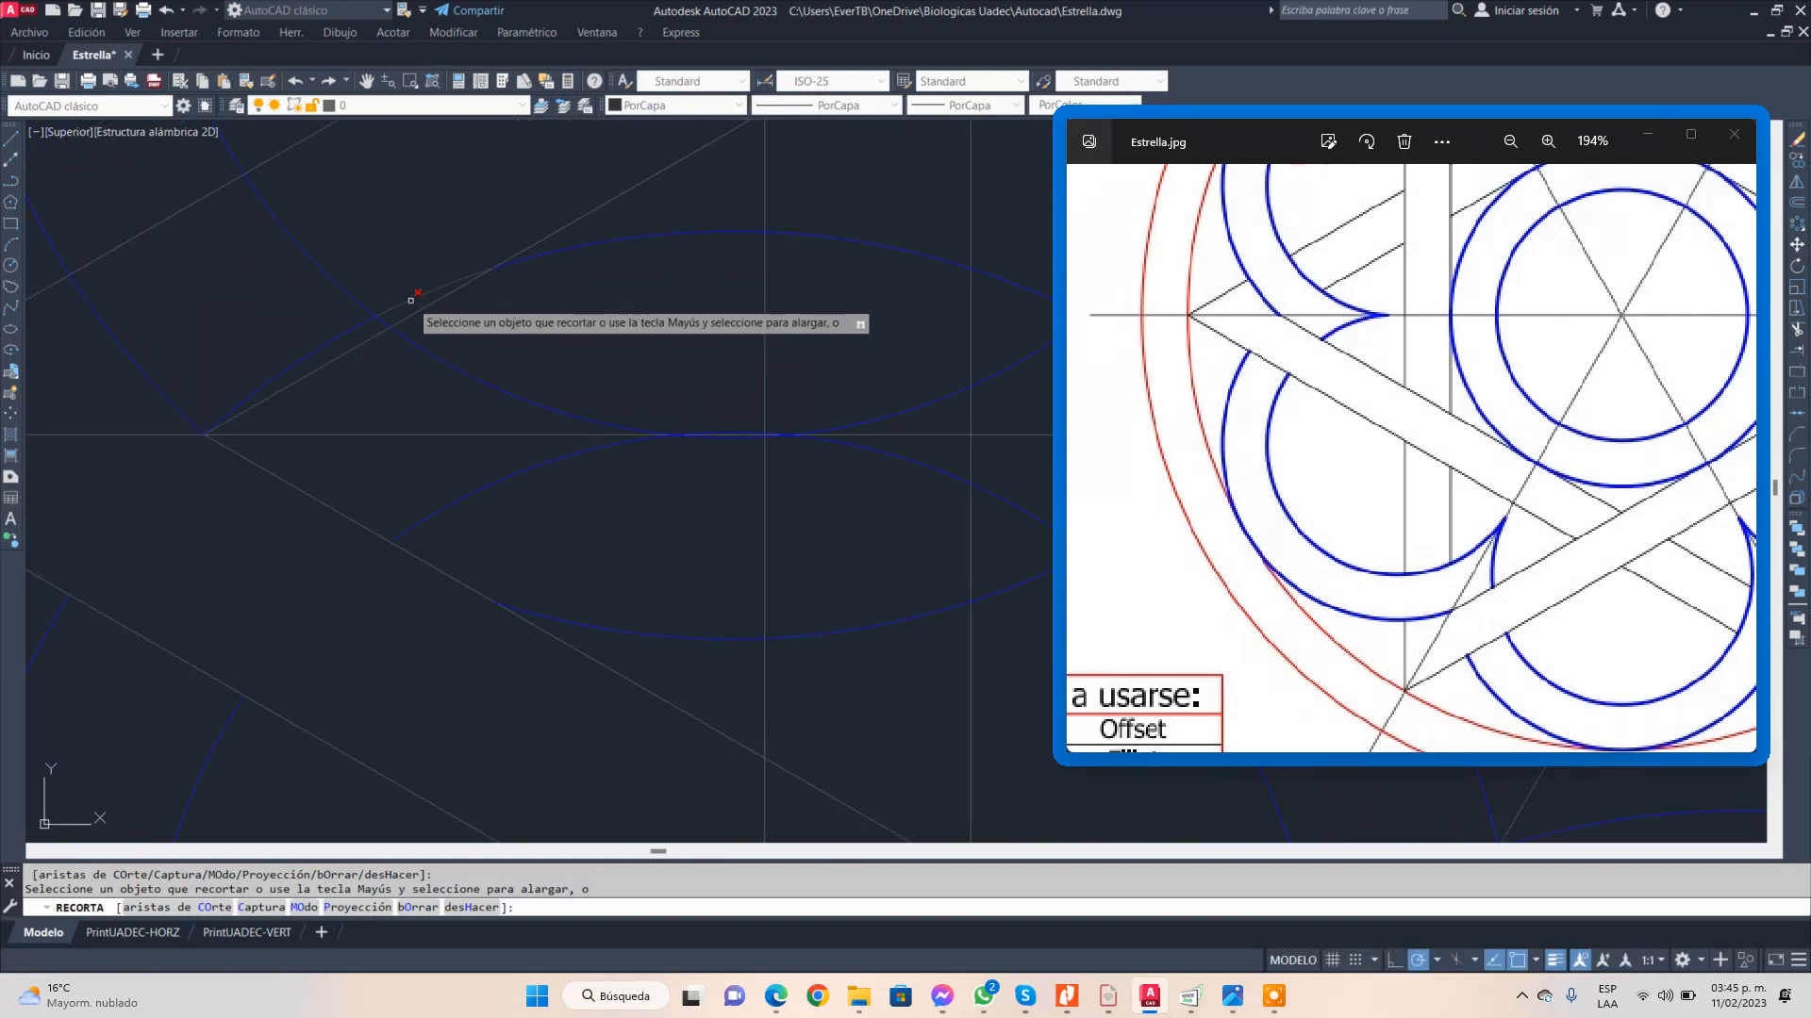
middle_drag(411, 304, 530, 336)
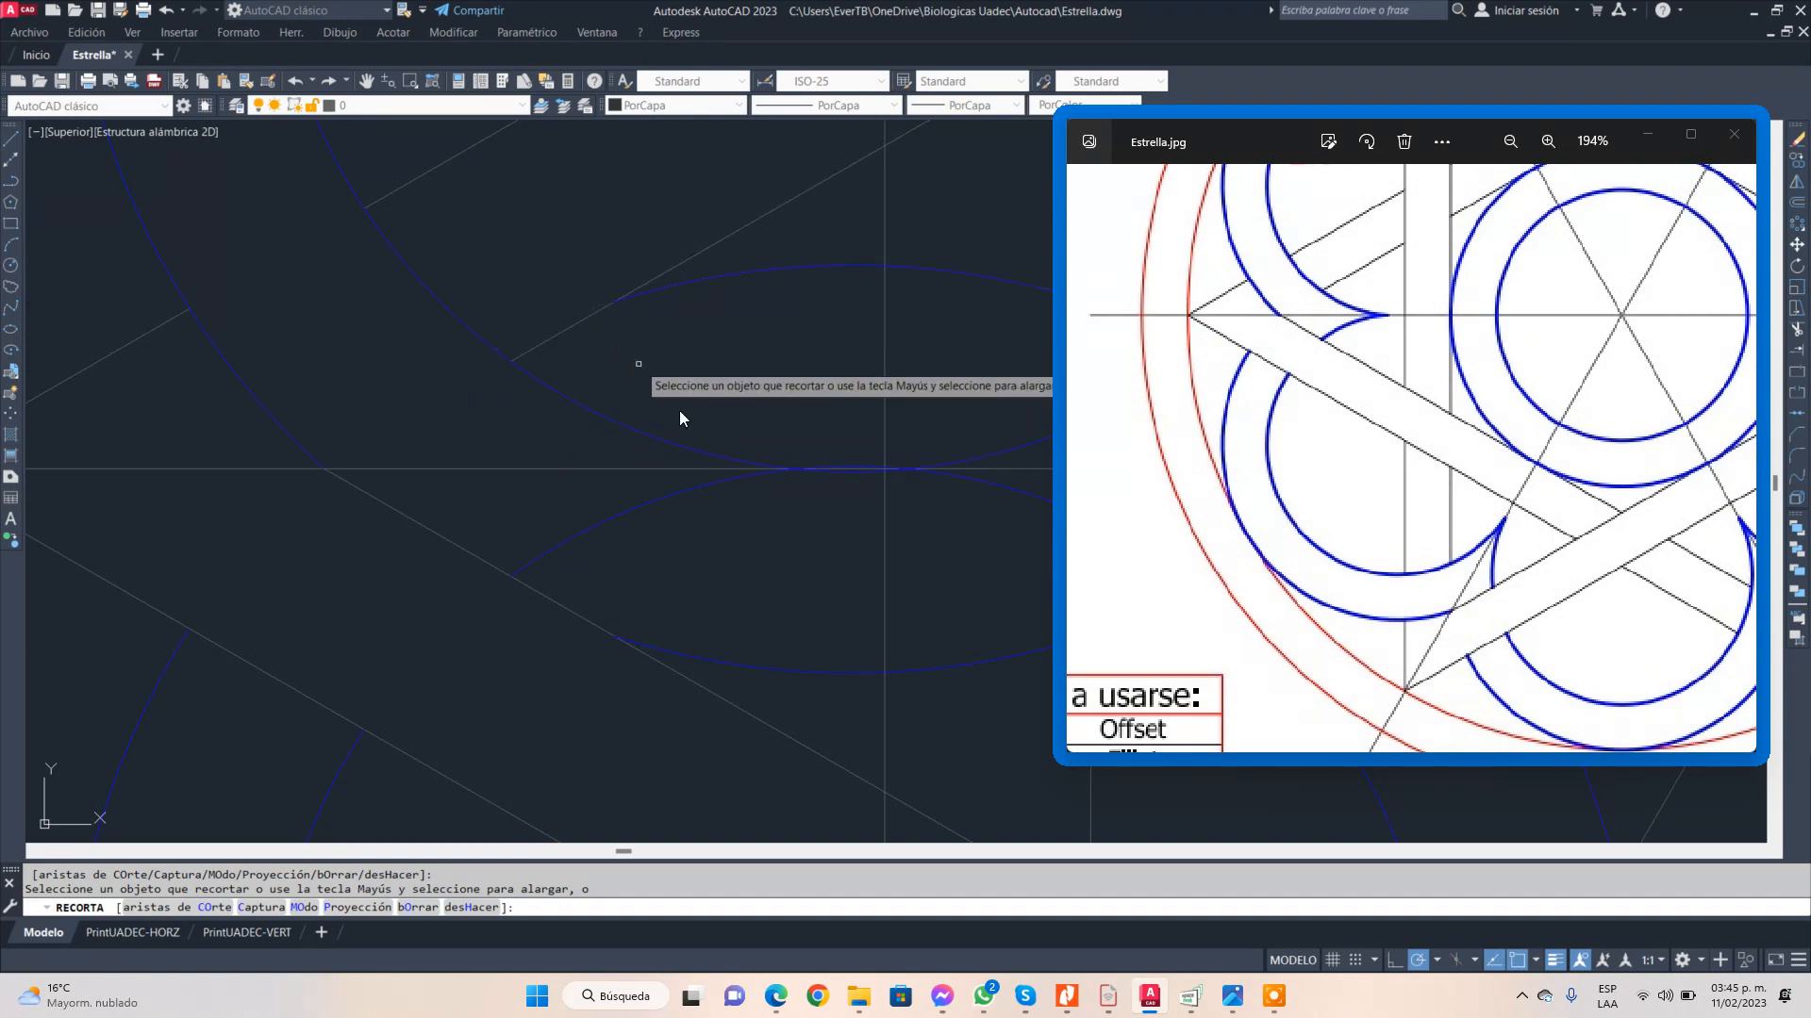
scroll(886, 472, up, 4)
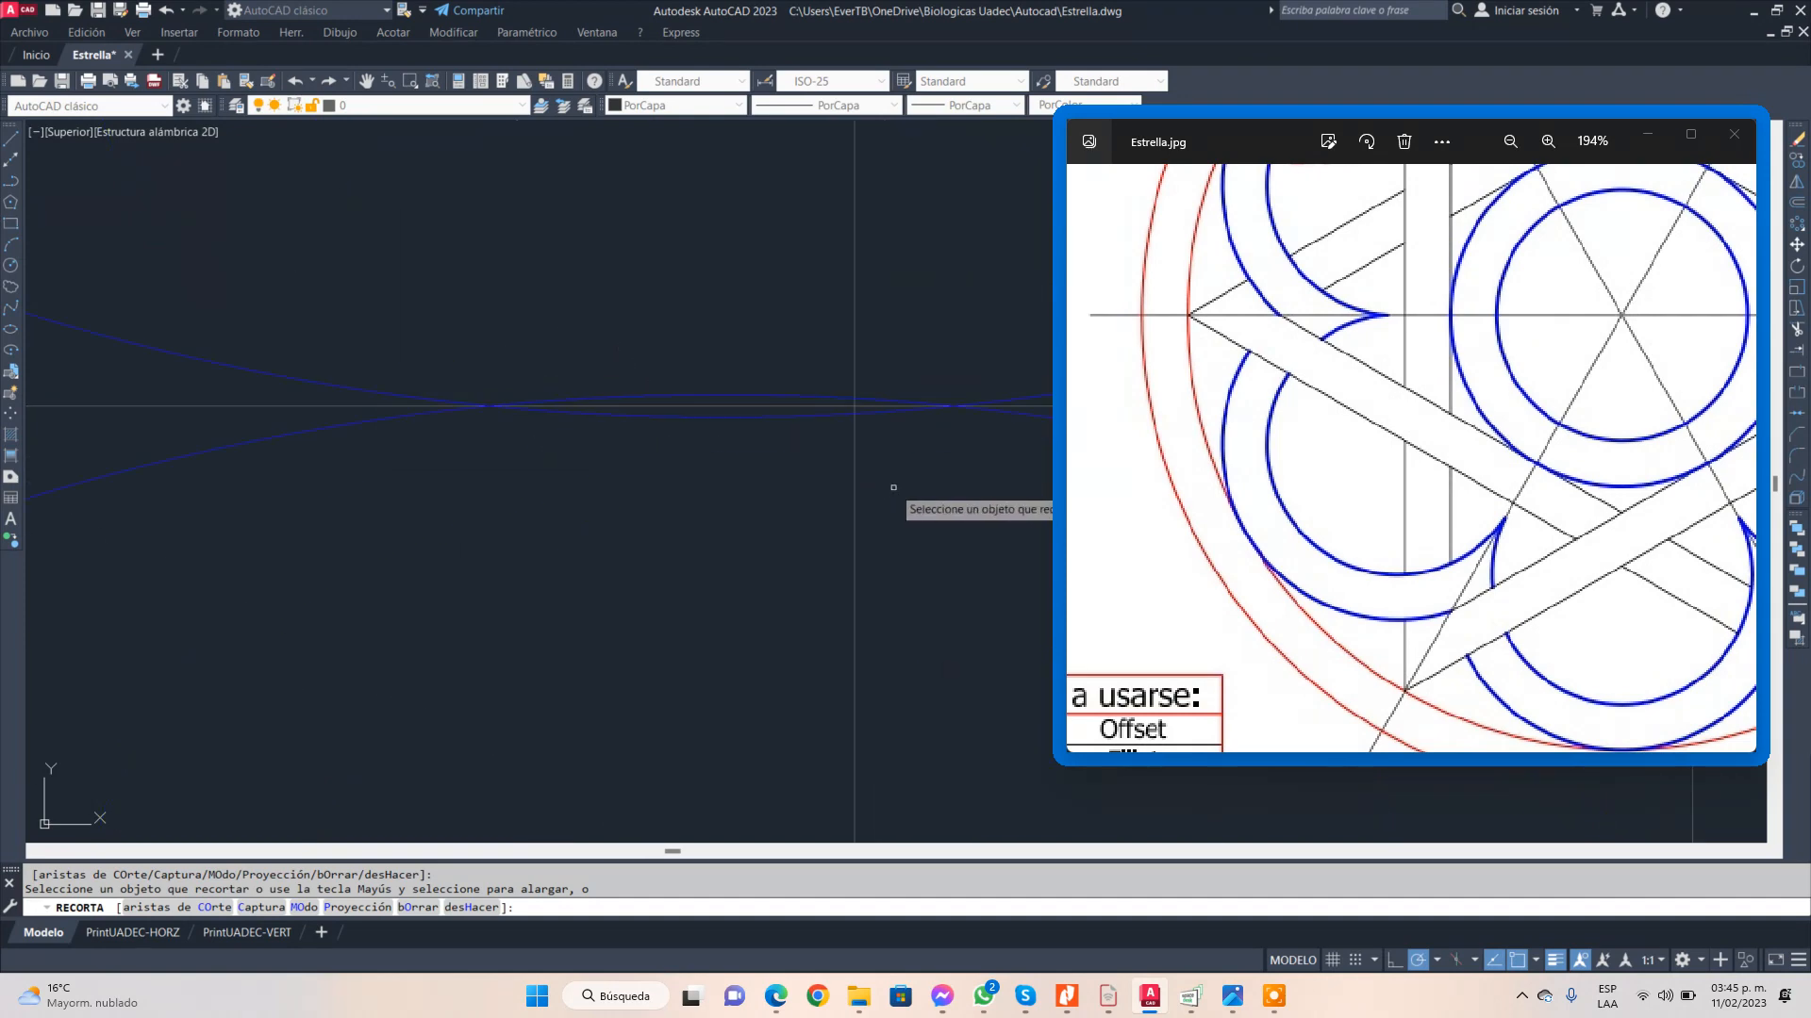
click(737, 396)
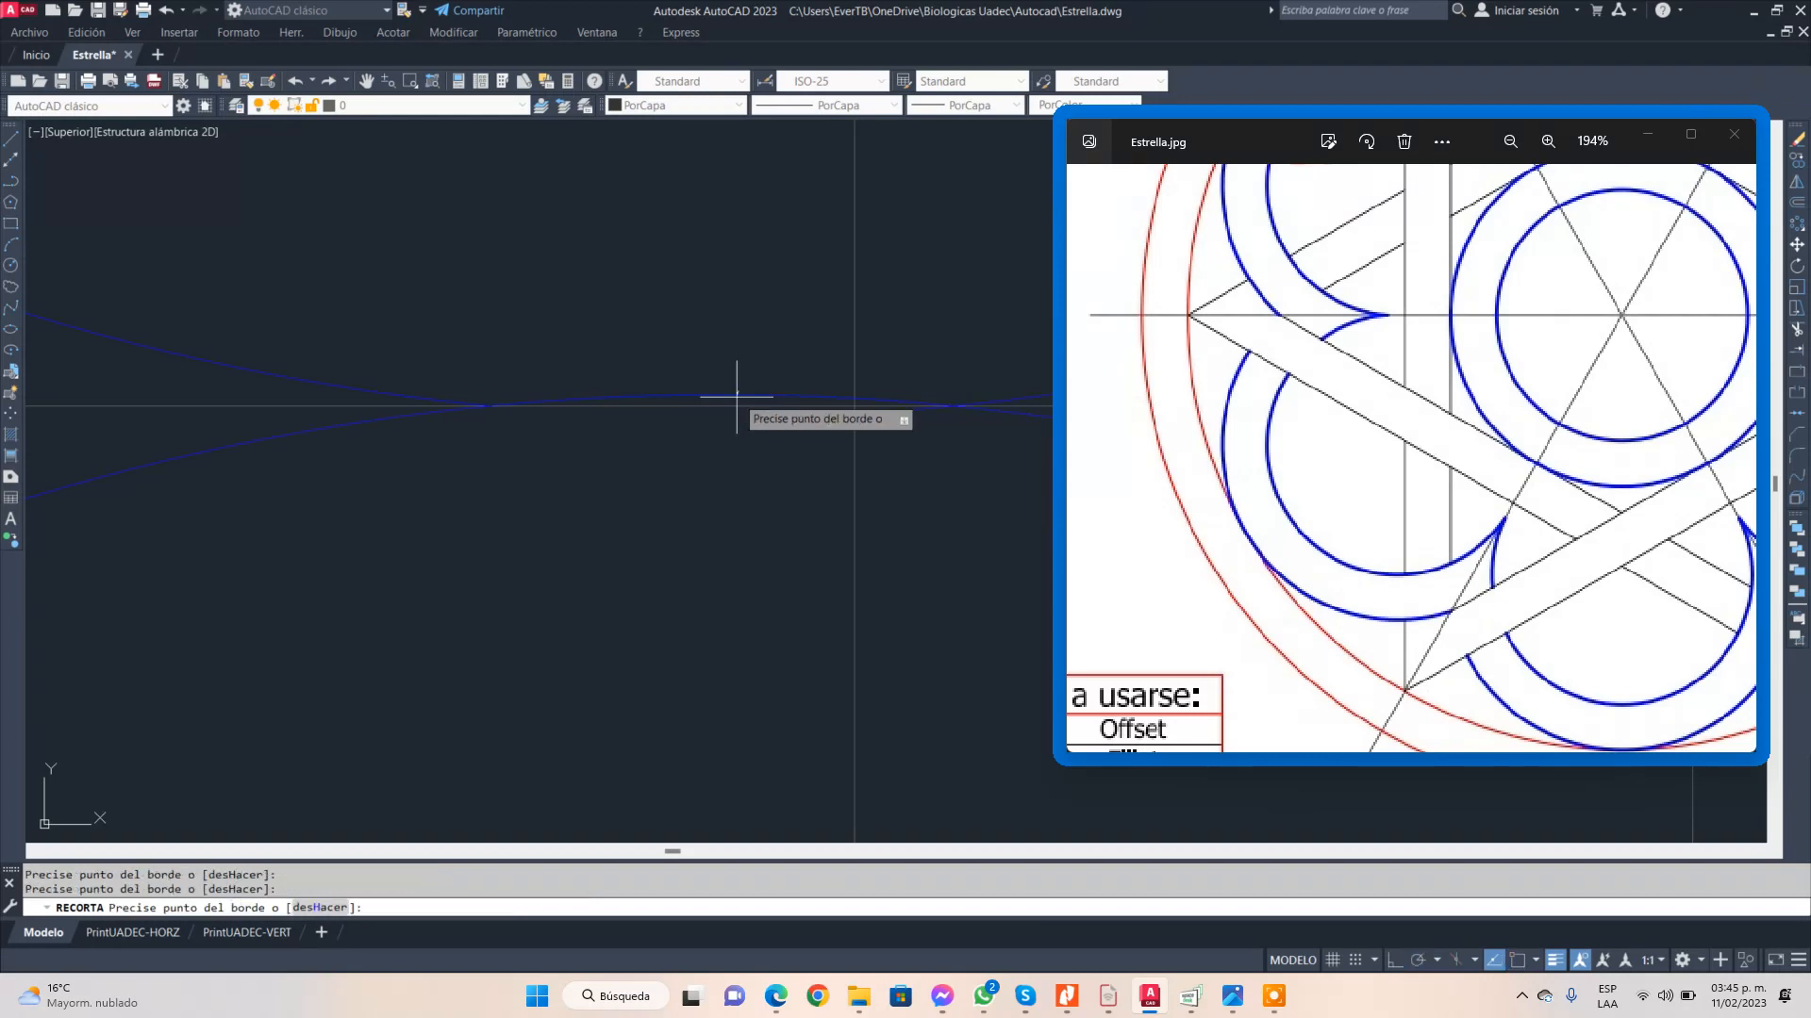
click(721, 394)
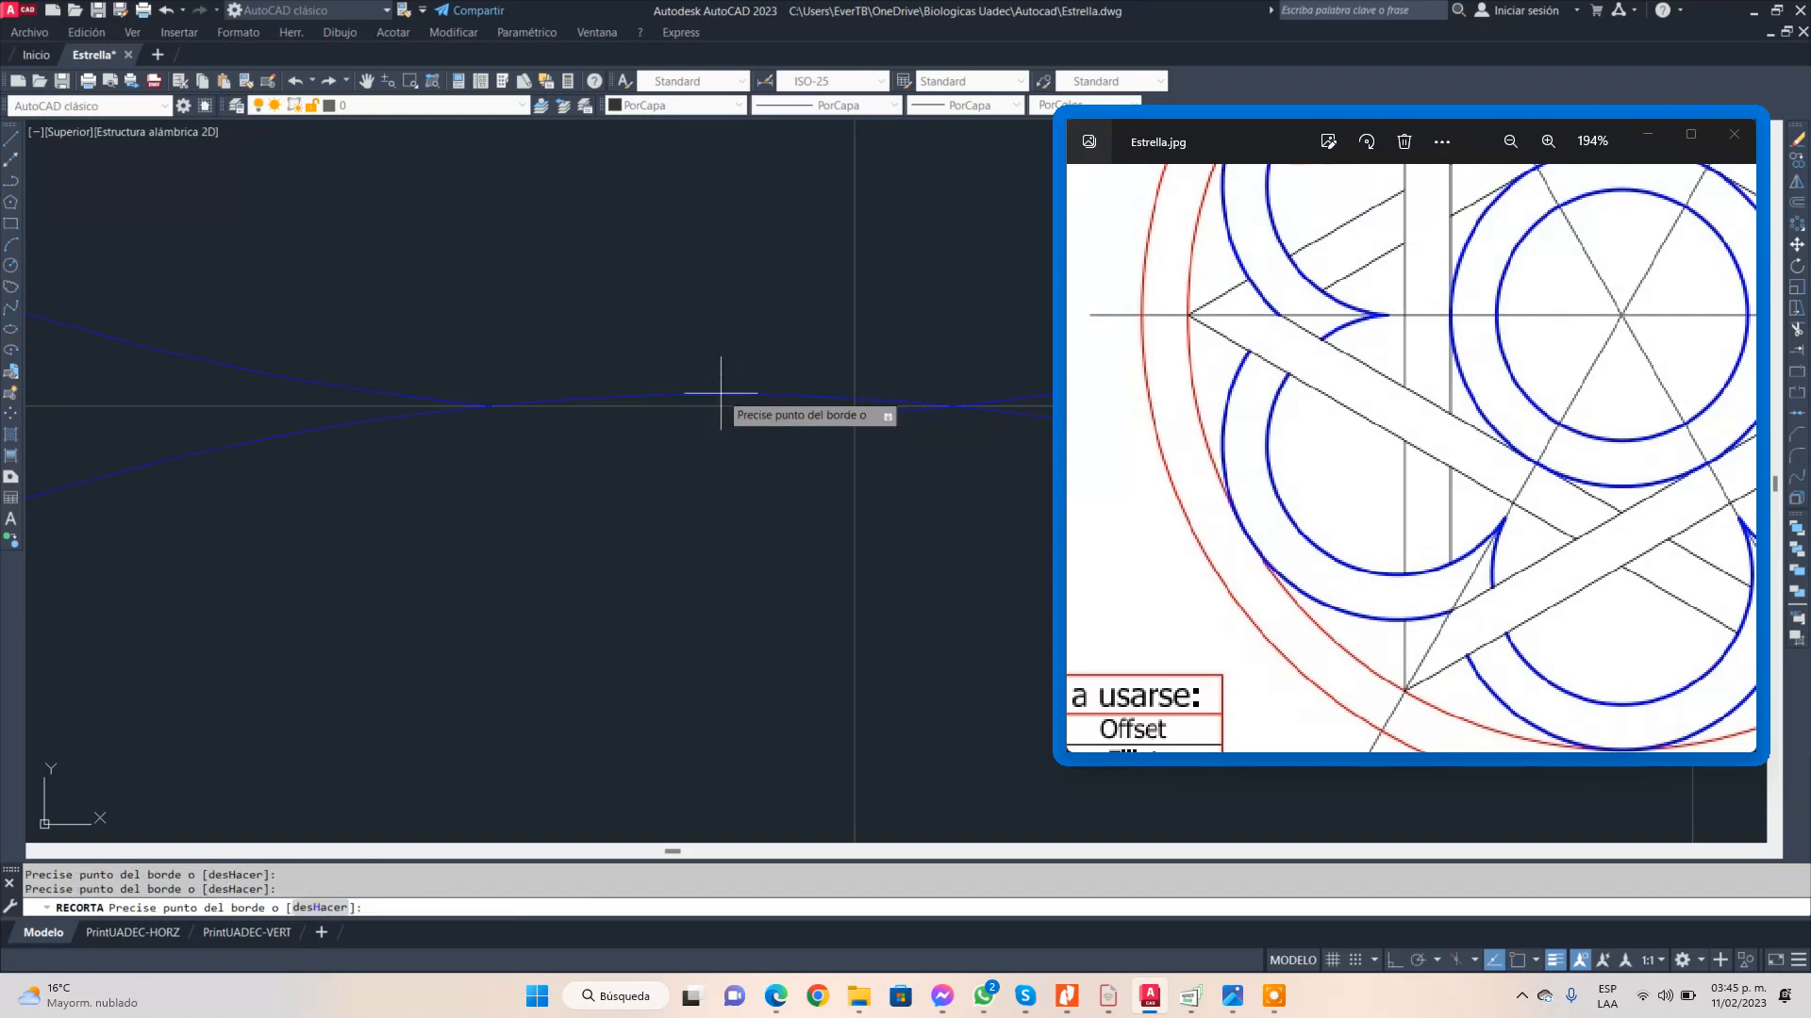
click(701, 392)
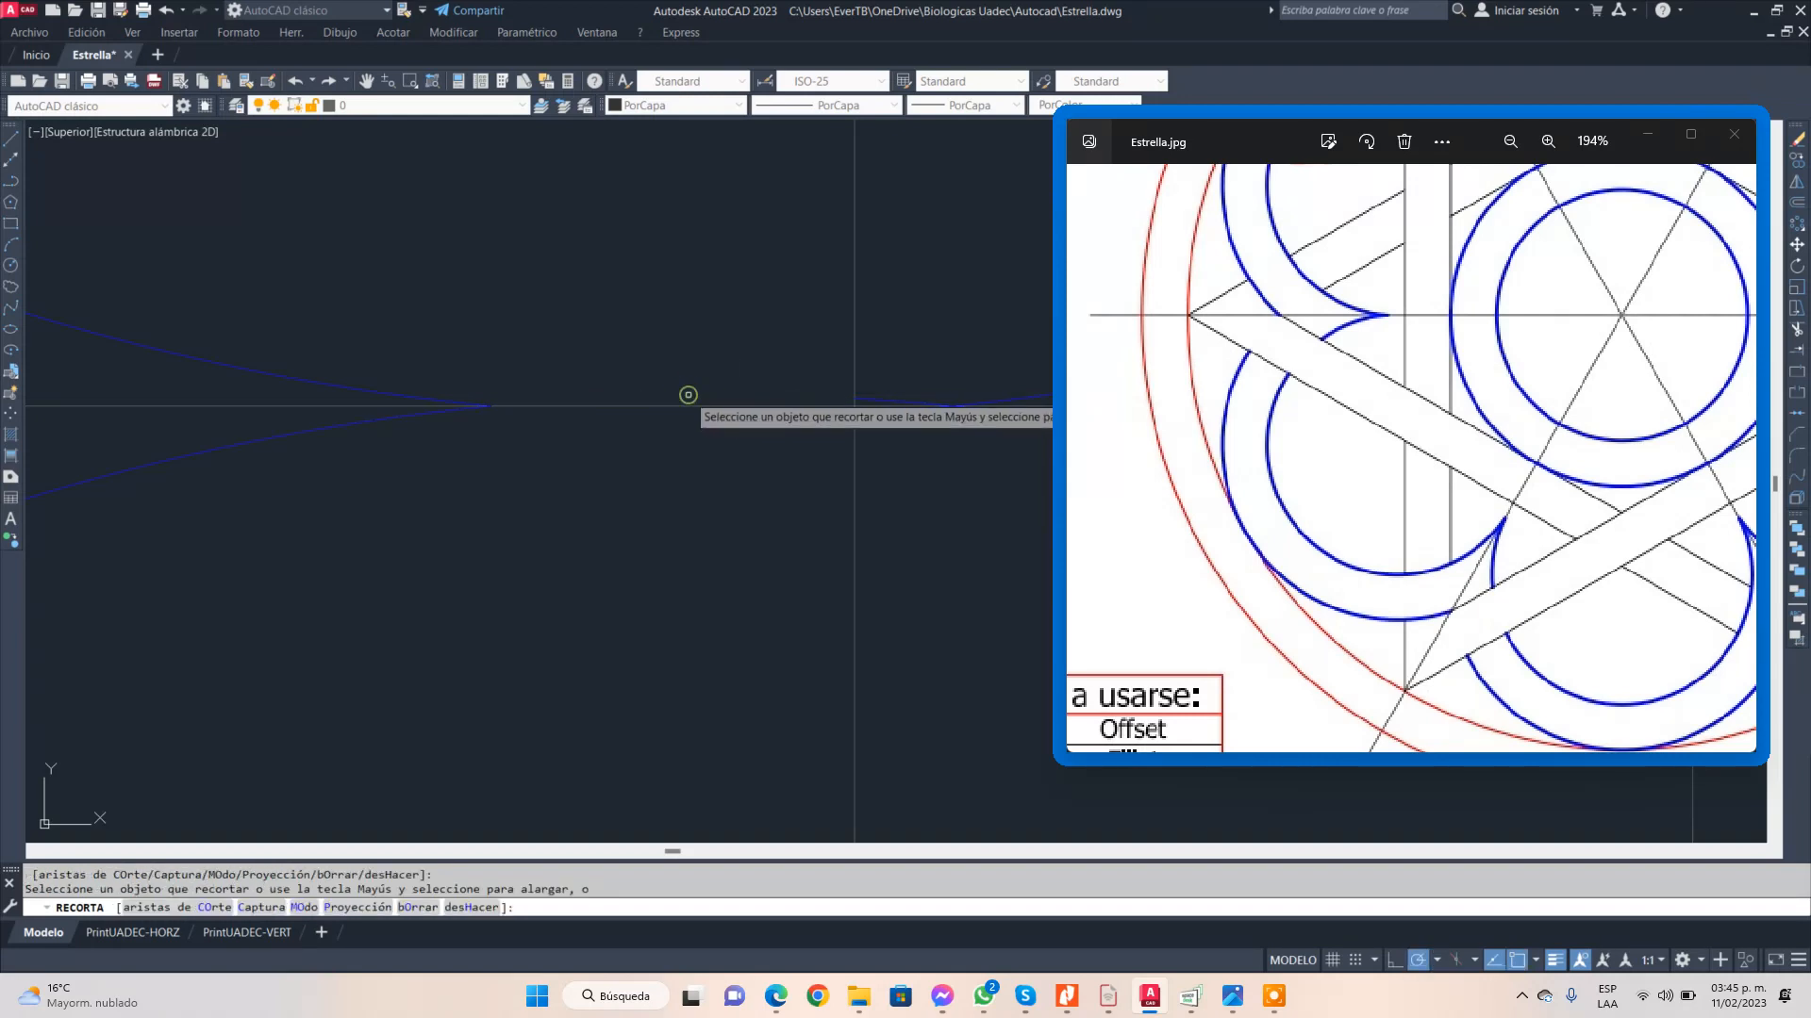
scroll(688, 394, down, 6)
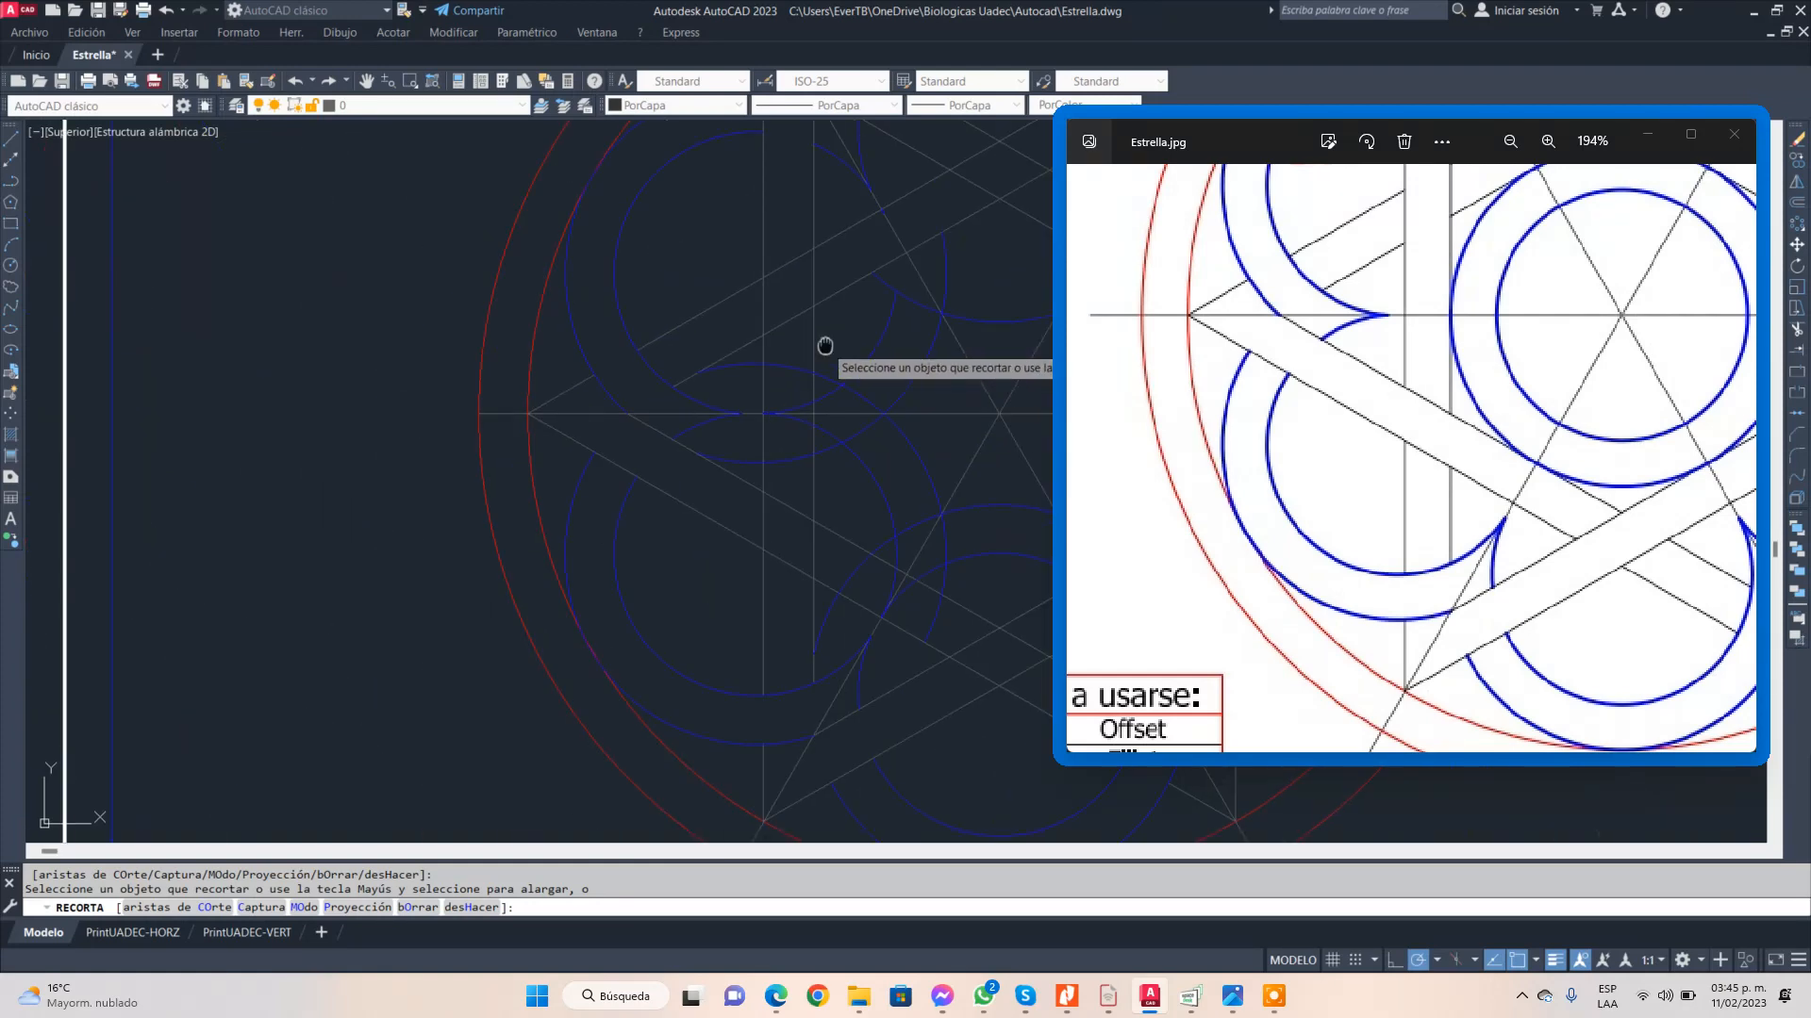
middle_drag(825, 346, 485, 425)
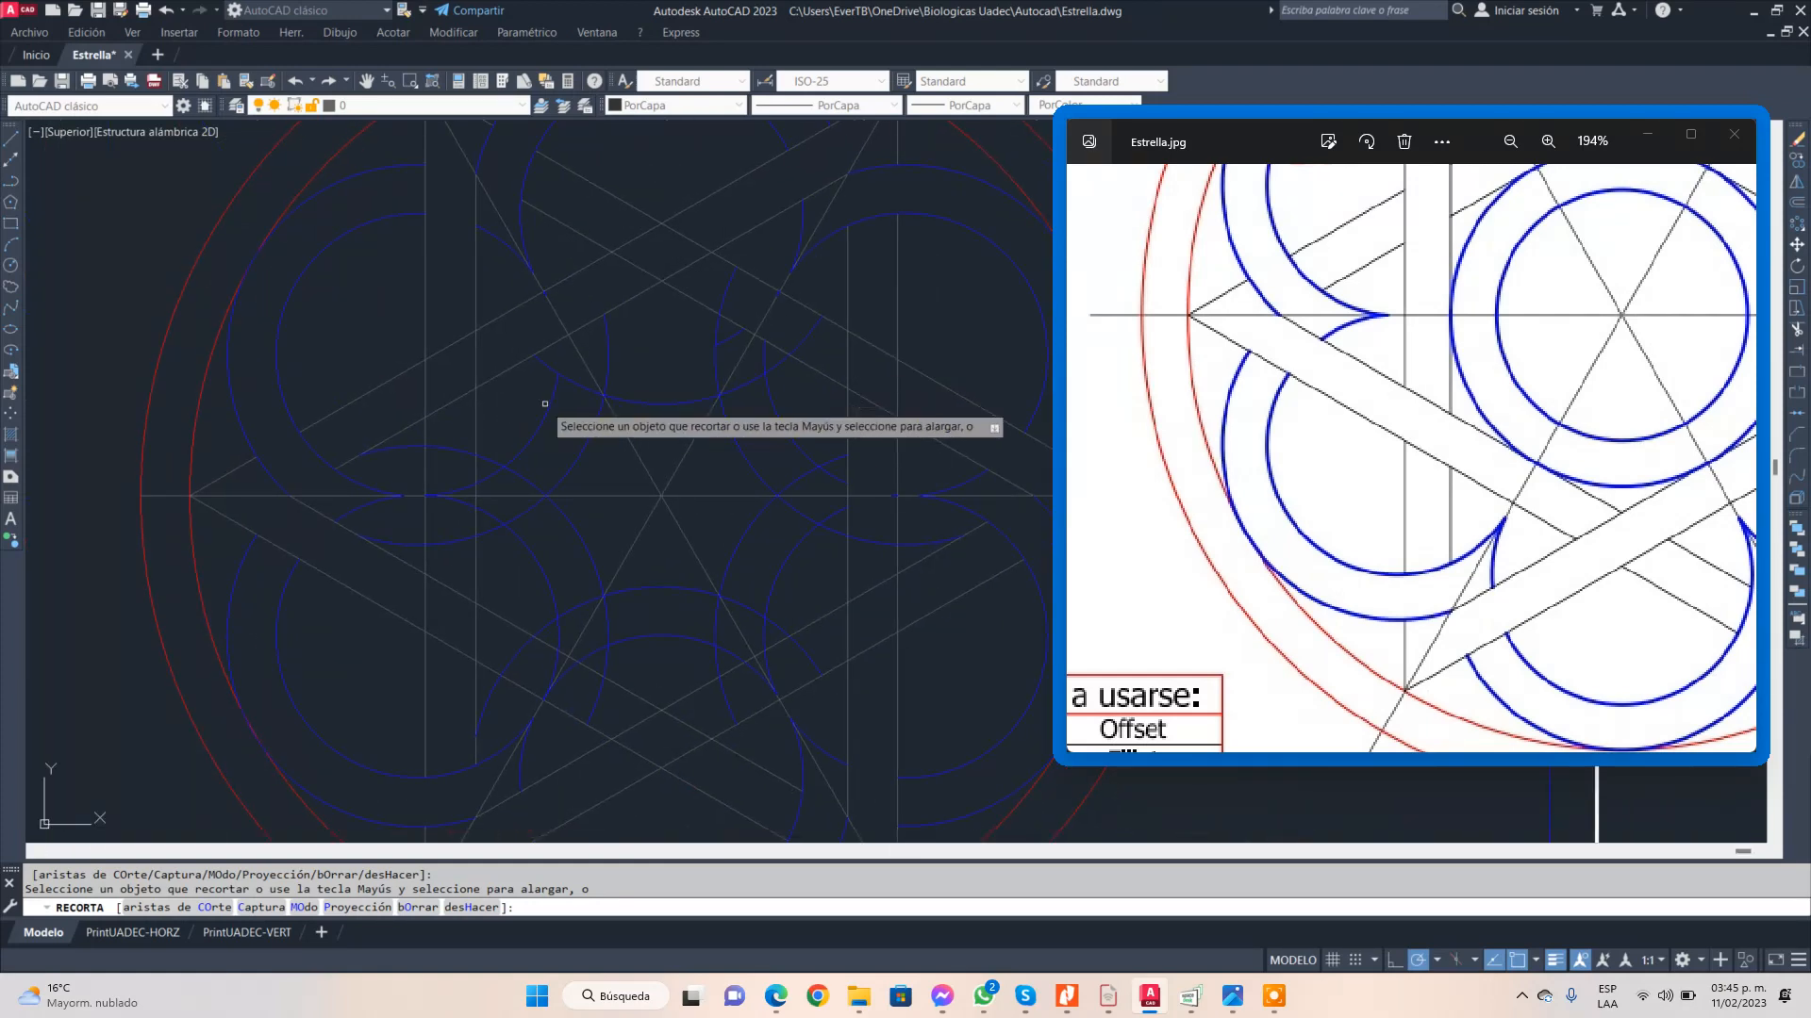
key(Escape)
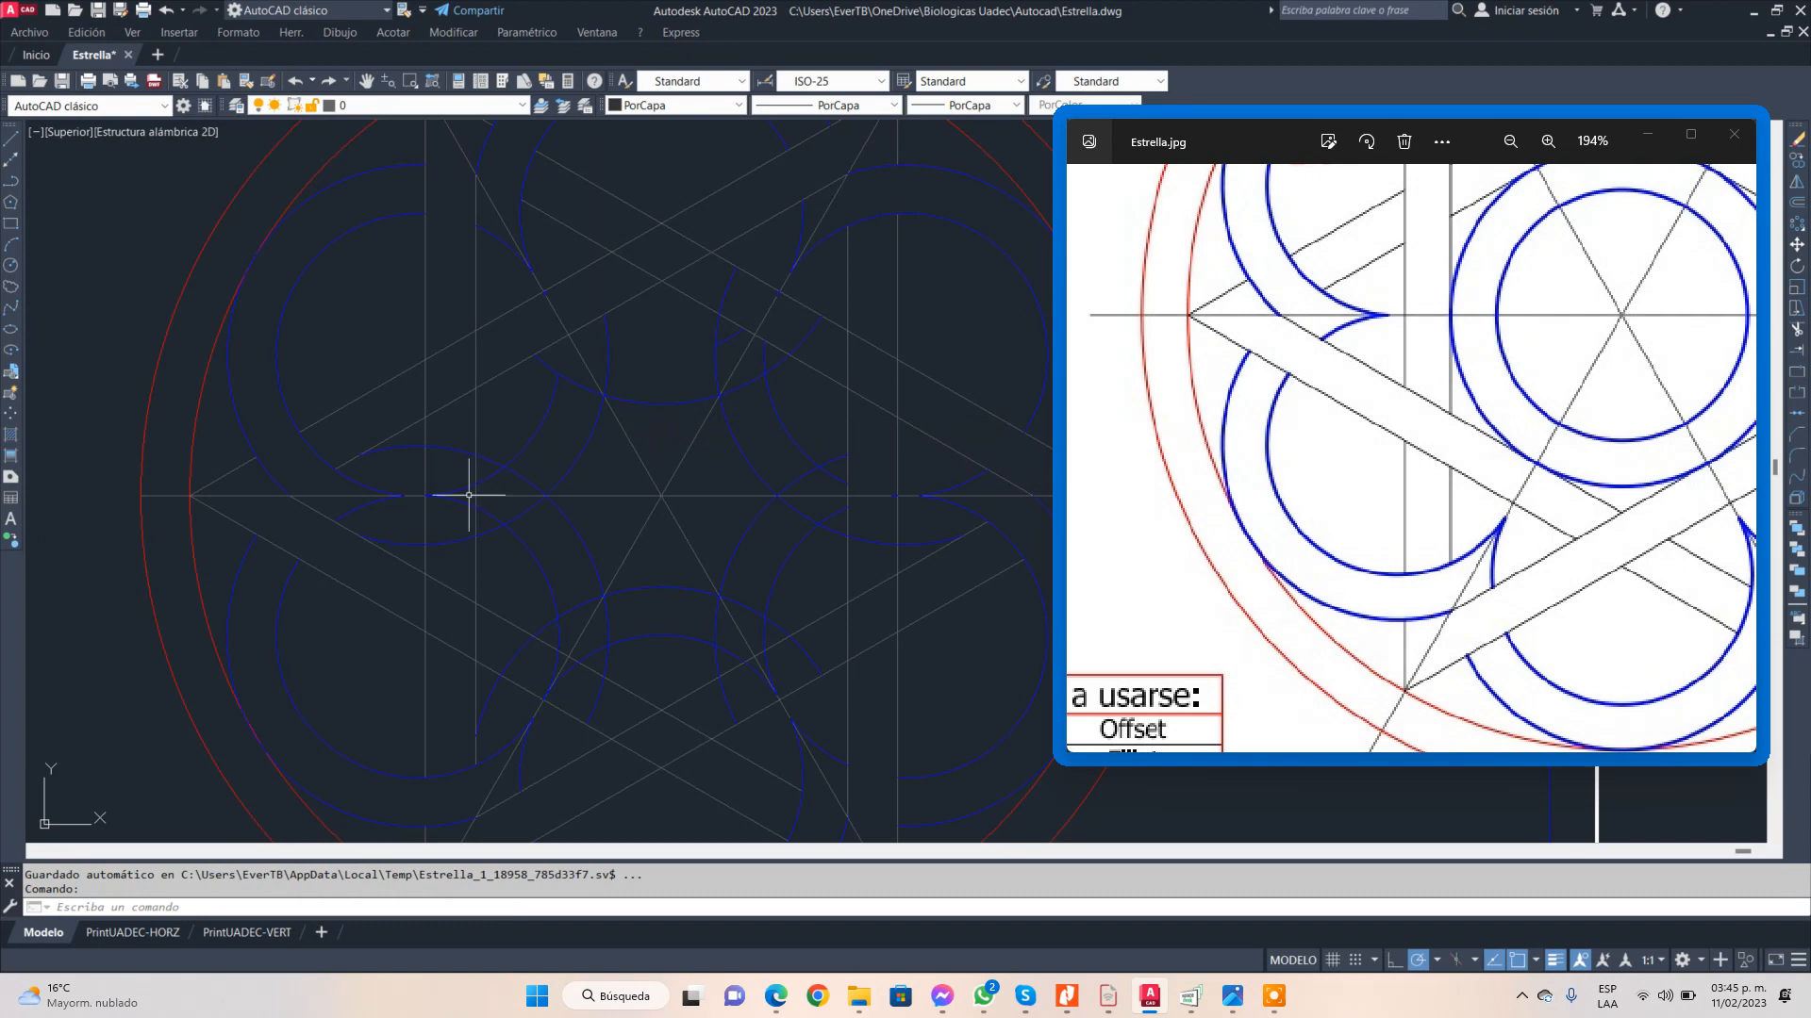
- Erase the leftover arcs of the left, top and upper-right petals crossing the star's center, plus the short arc left between the strips
click(404, 448)
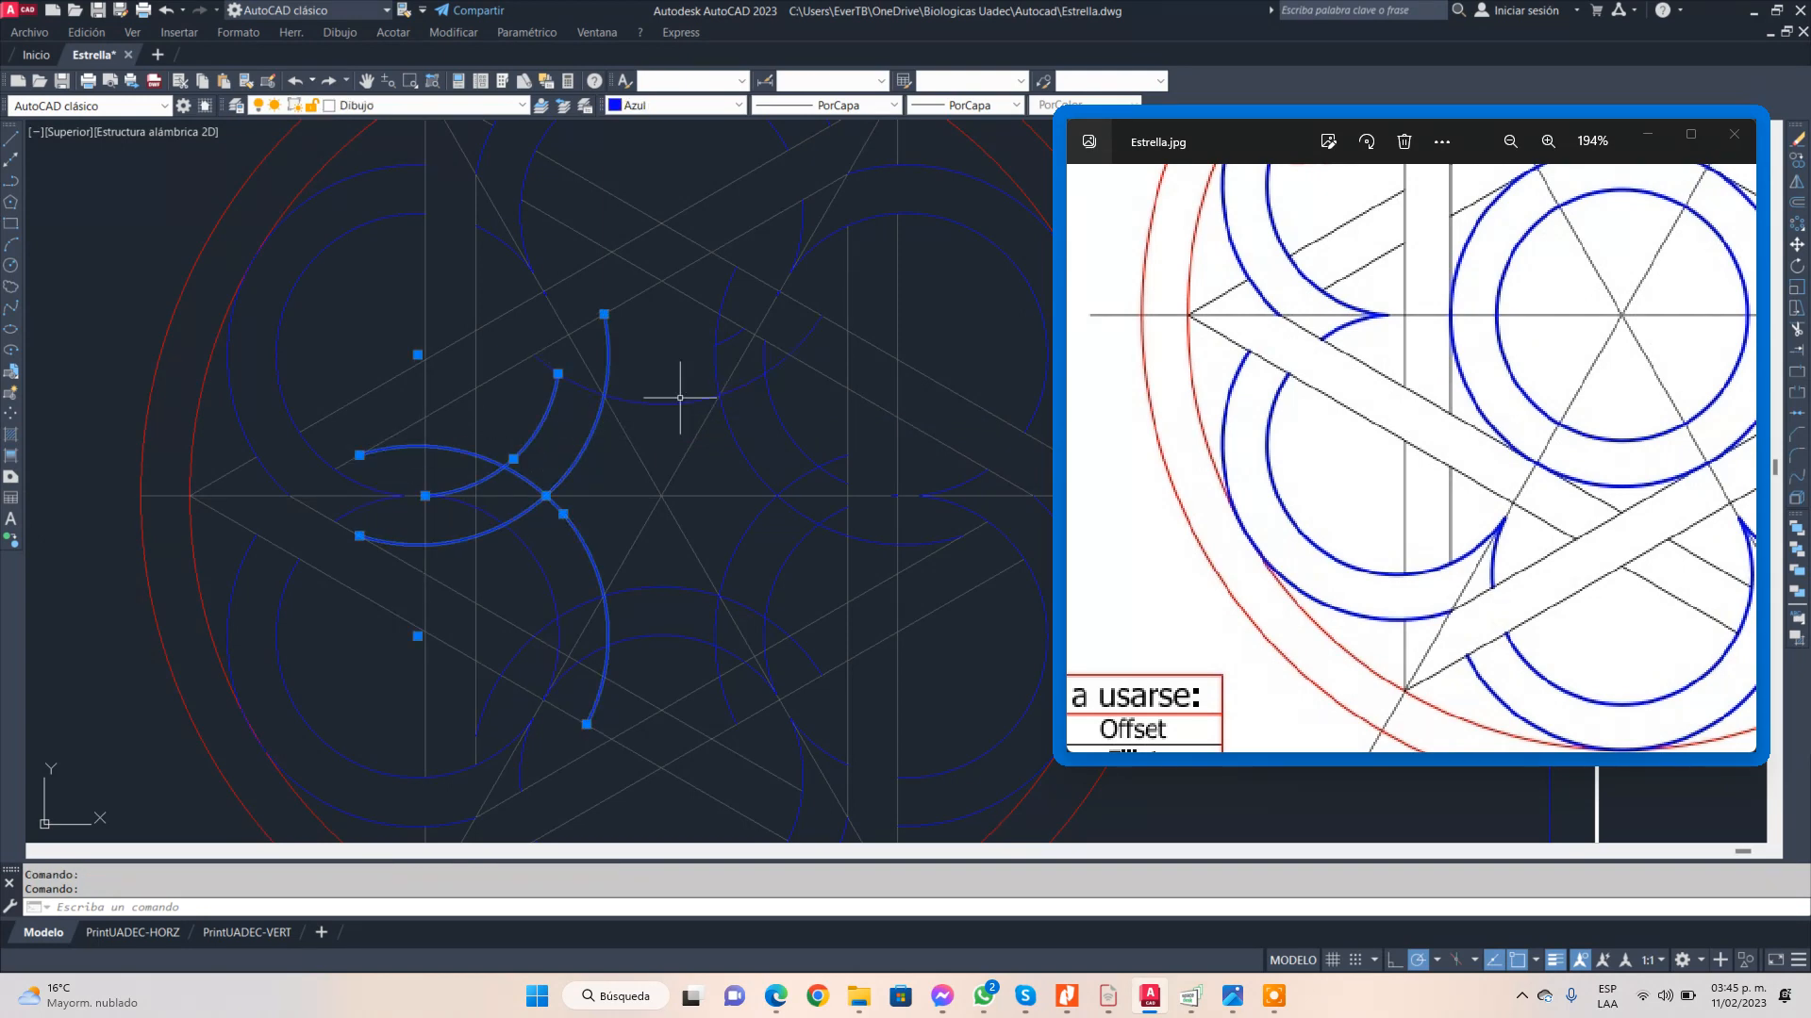
click(738, 435)
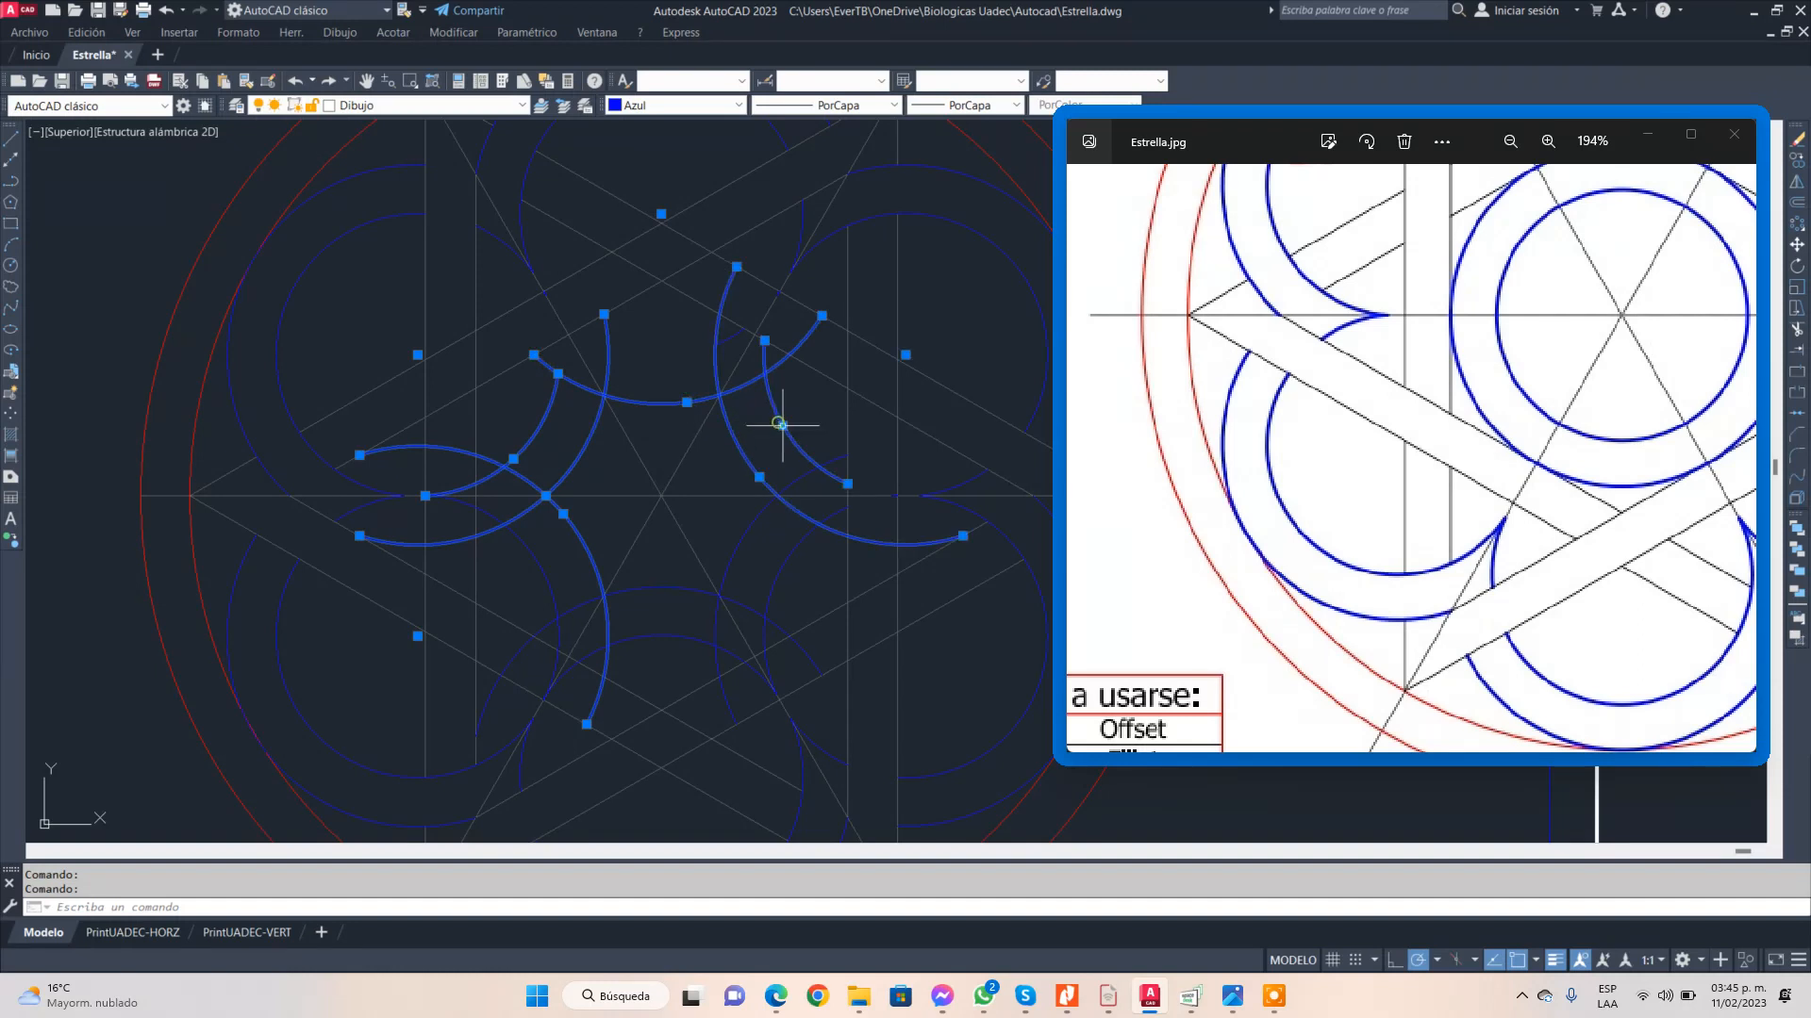
key(Delete)
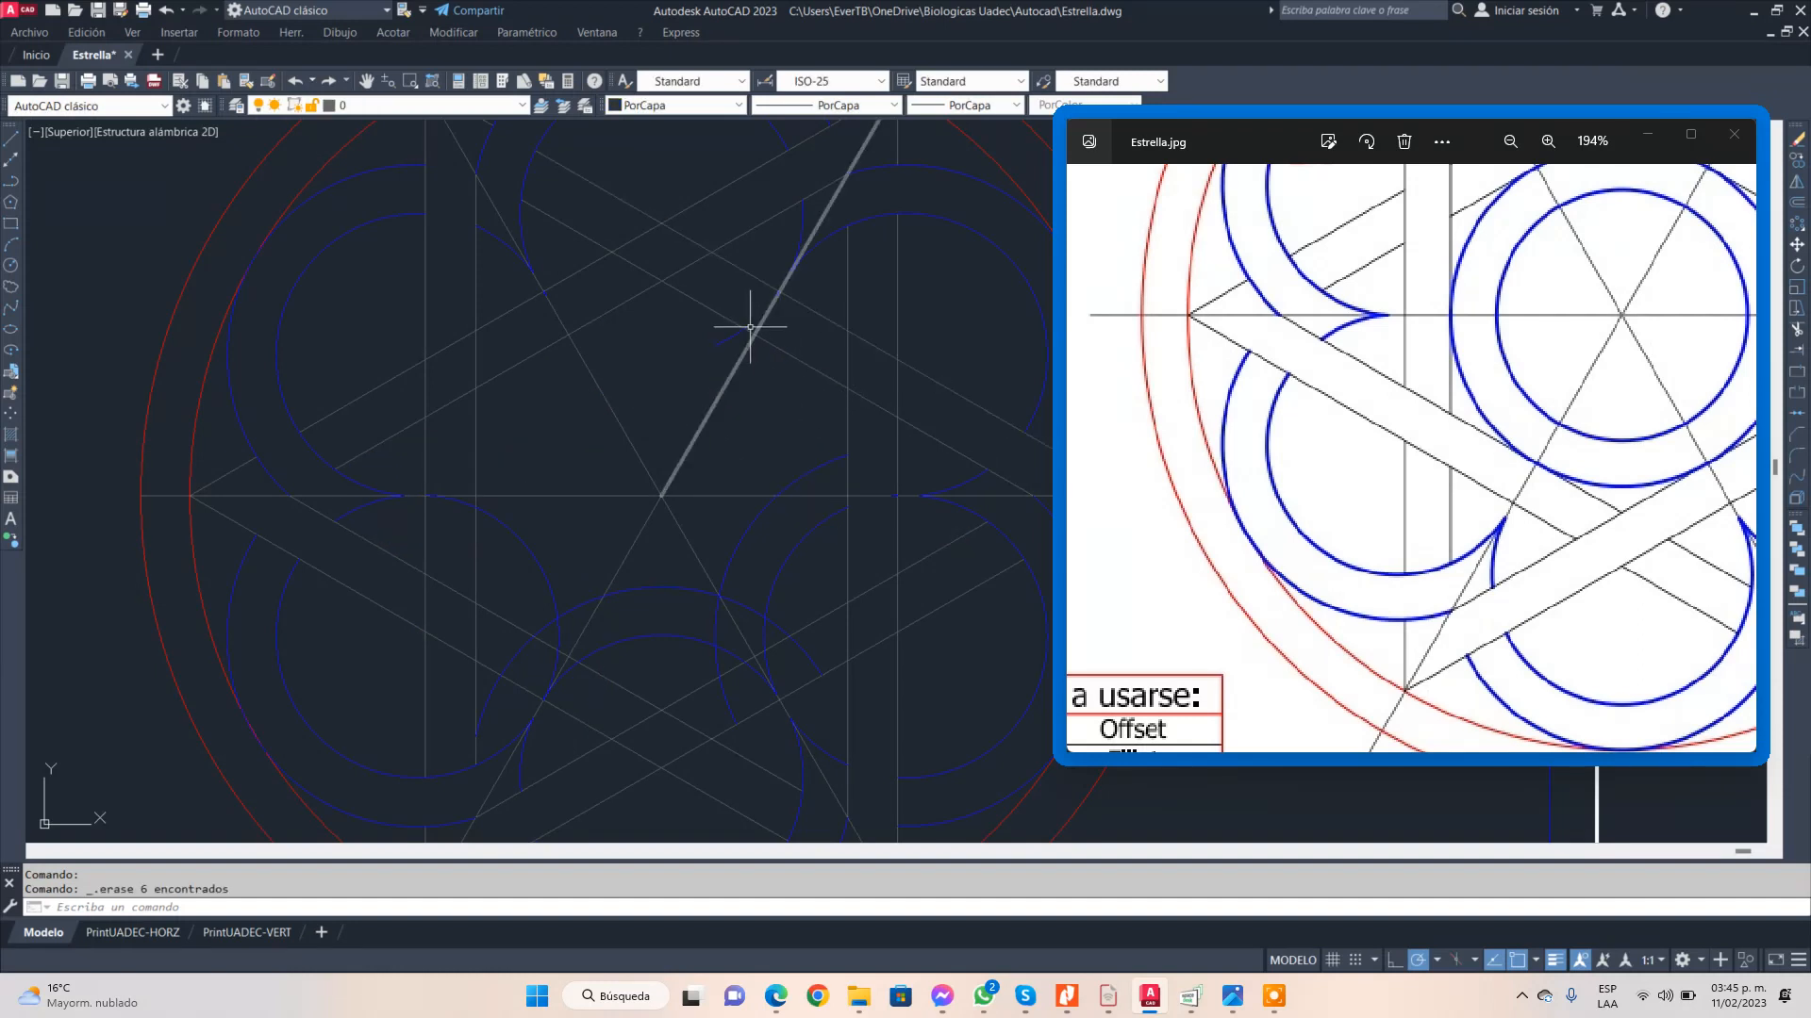
click(732, 335)
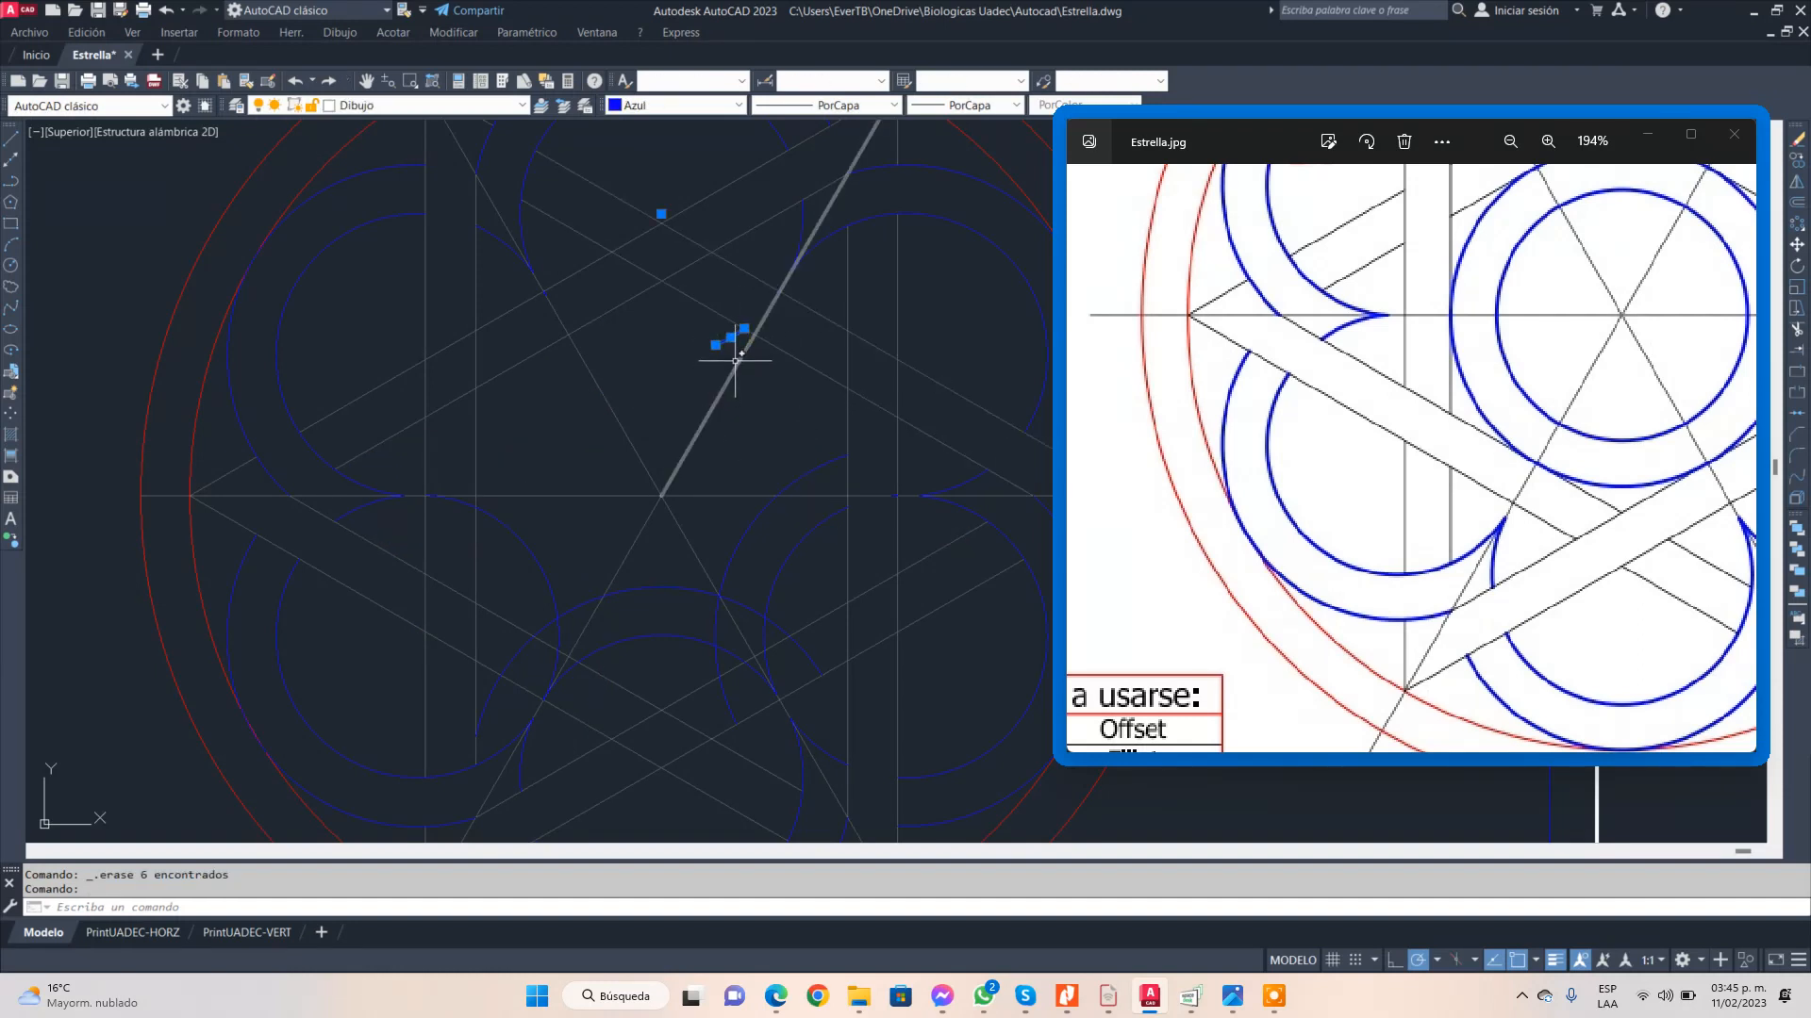
key(Delete)
- Erase the two tiny arc remnants on the upper-right diagonal axis where it crosses the strip line
scroll(783, 277, up, 5)
scroll(641, 282, up, 2)
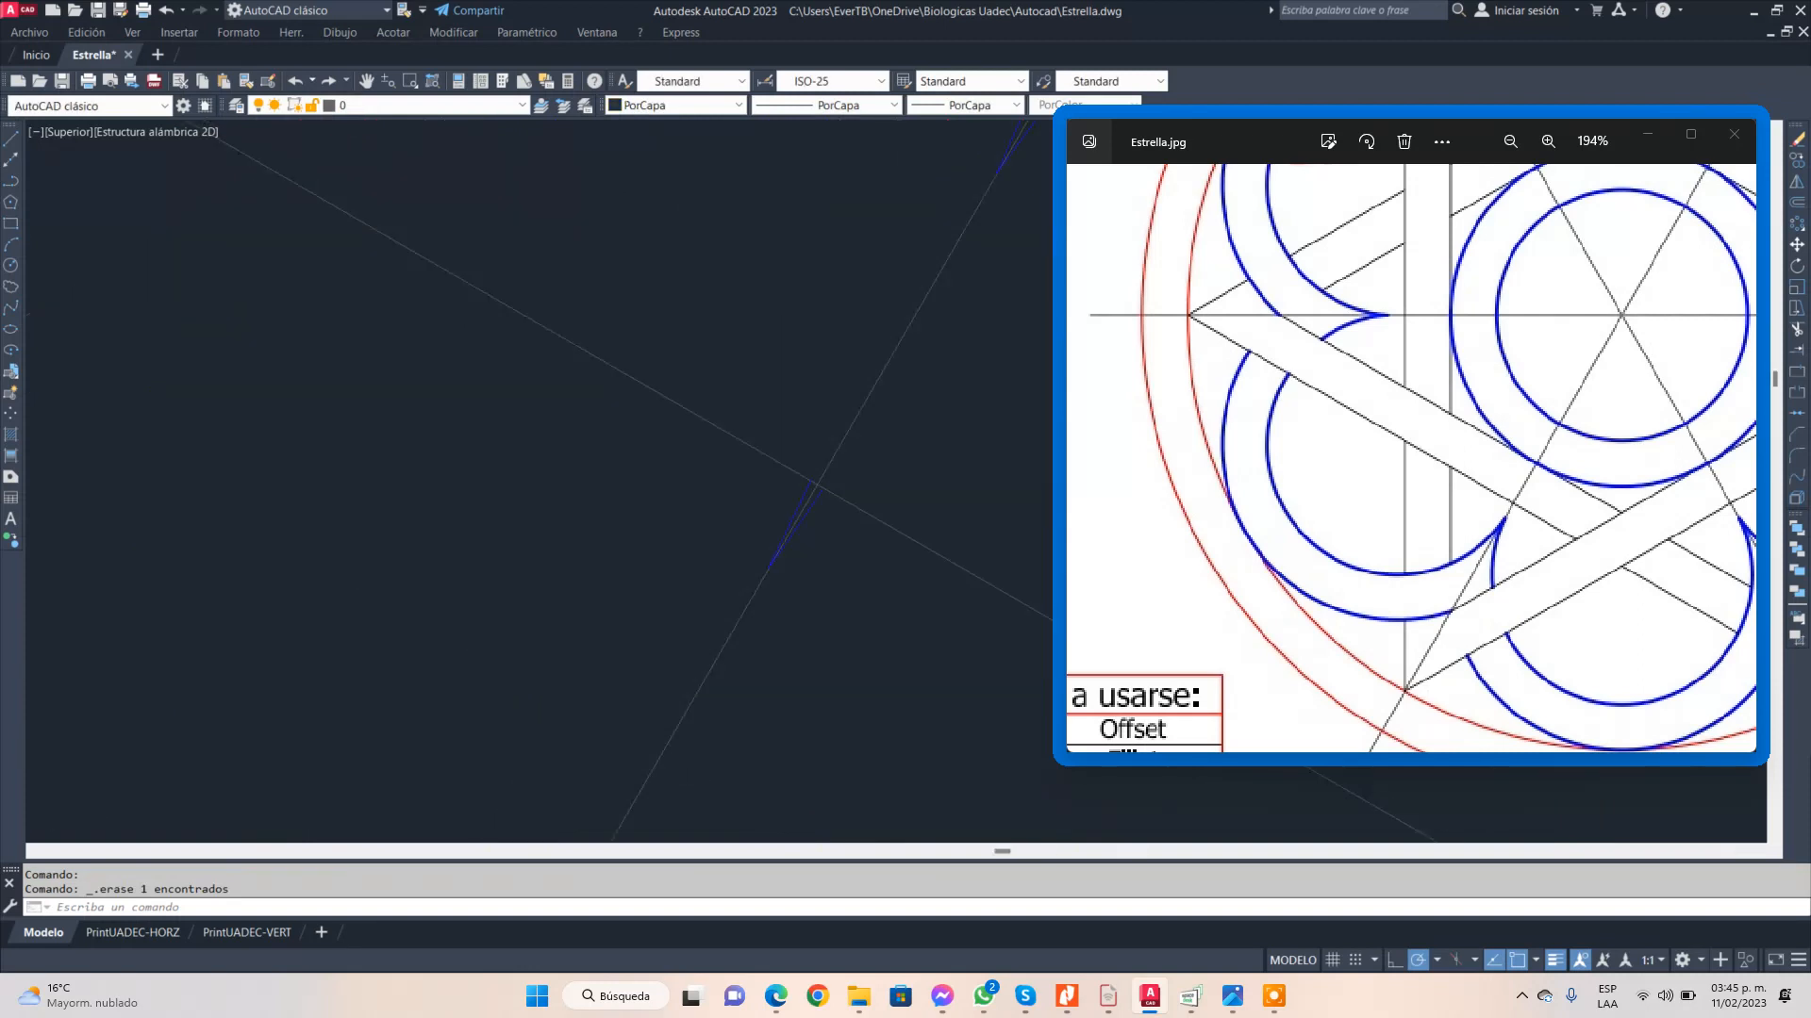
click(655, 397)
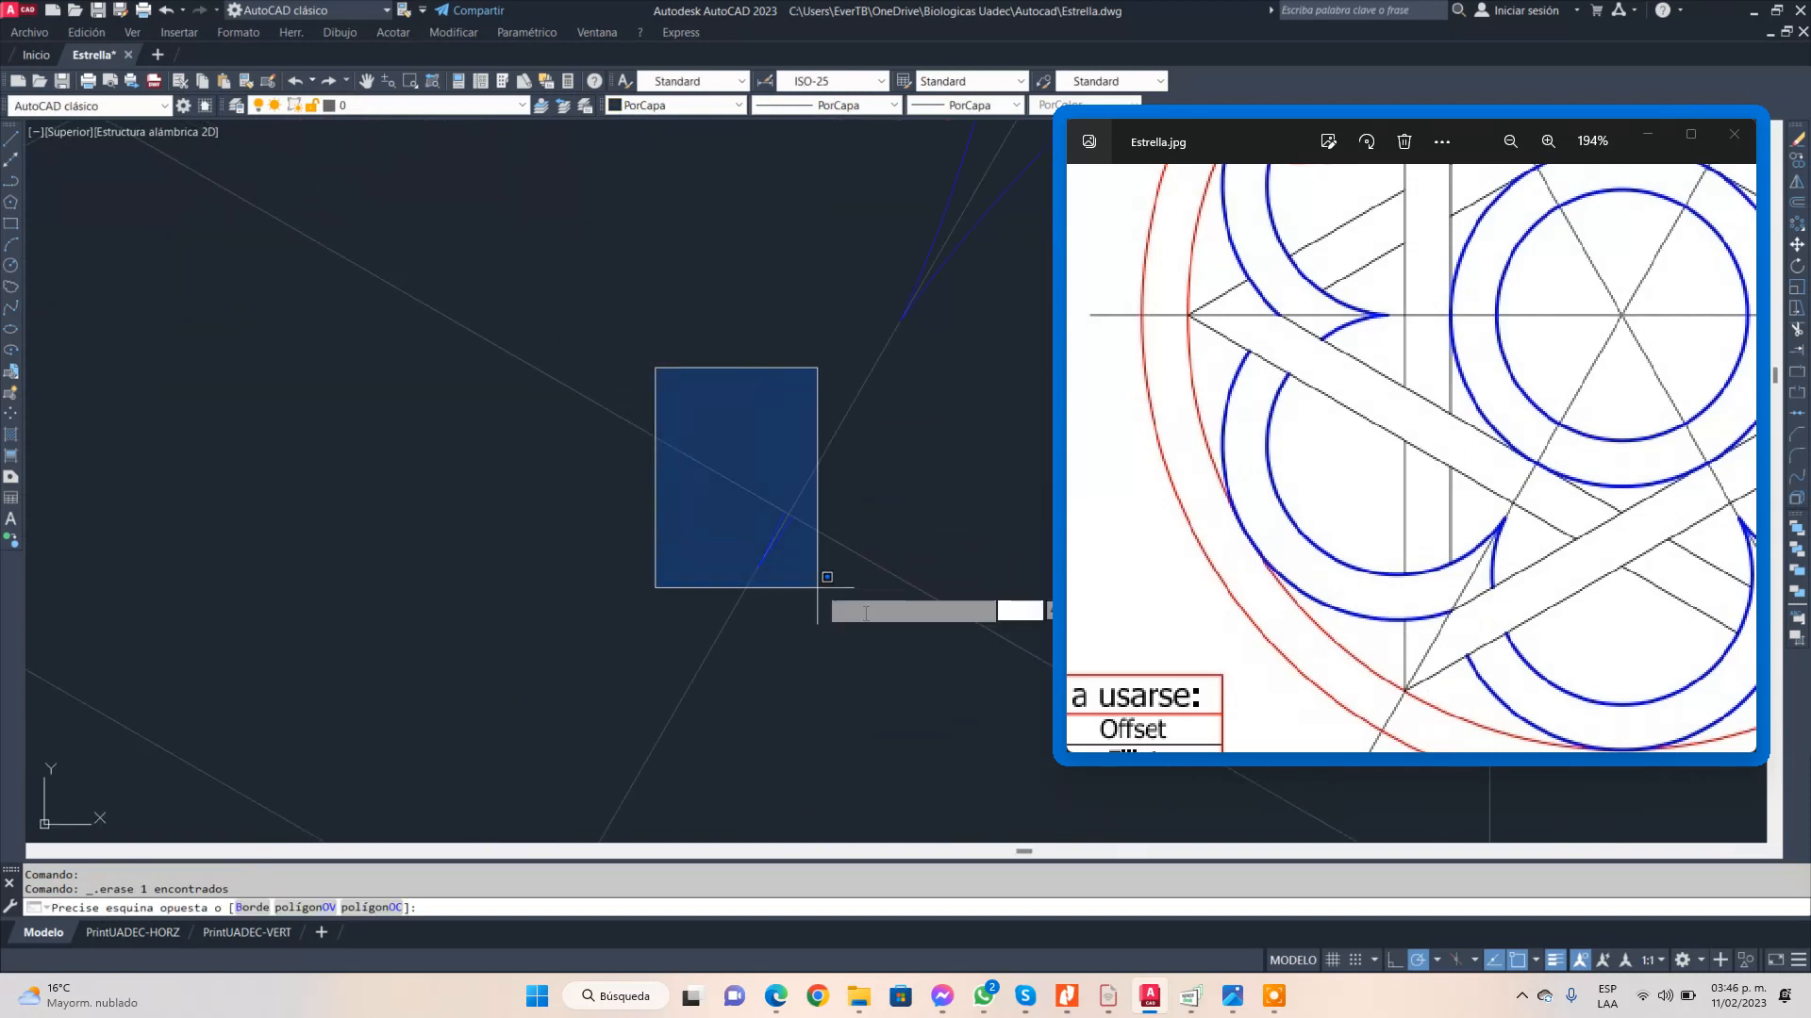
click(885, 660)
key(Delete)
- Erase the leftover arcs of the lower-left, bottom and lower-right petals that bulge toward the star's center
scroll(768, 477, down, 5)
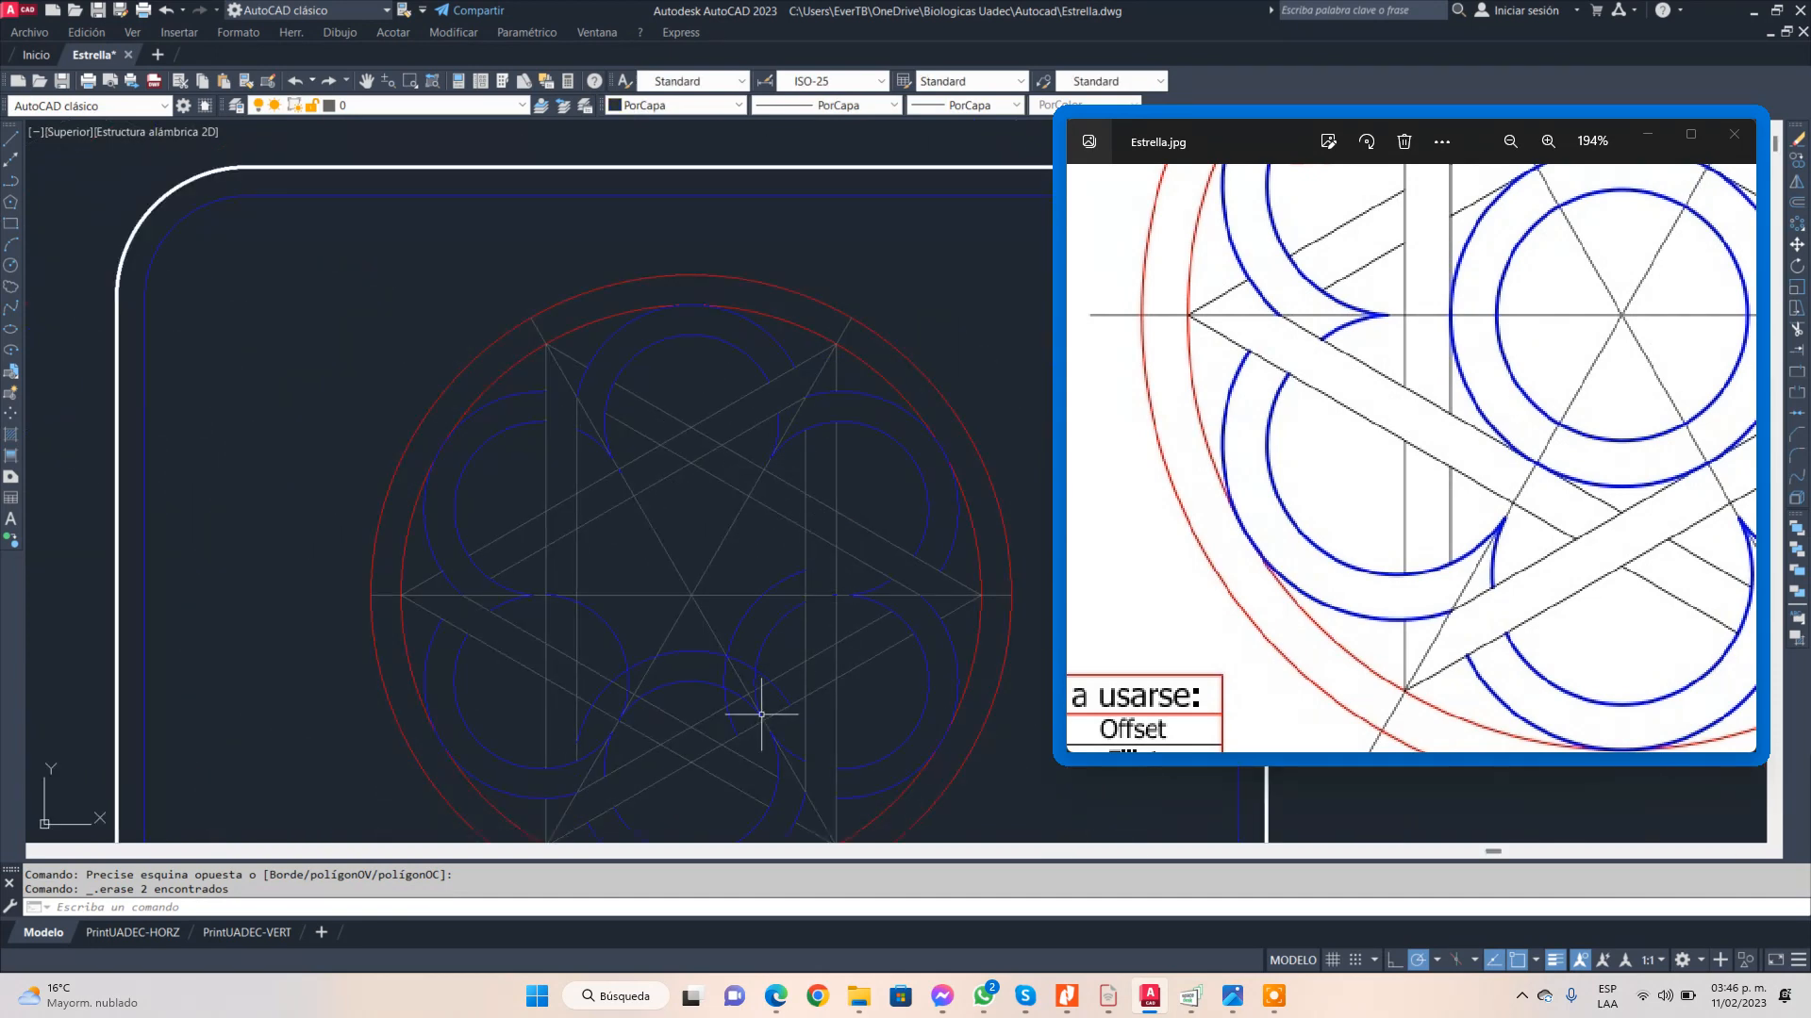
middle_drag(691, 706, 667, 536)
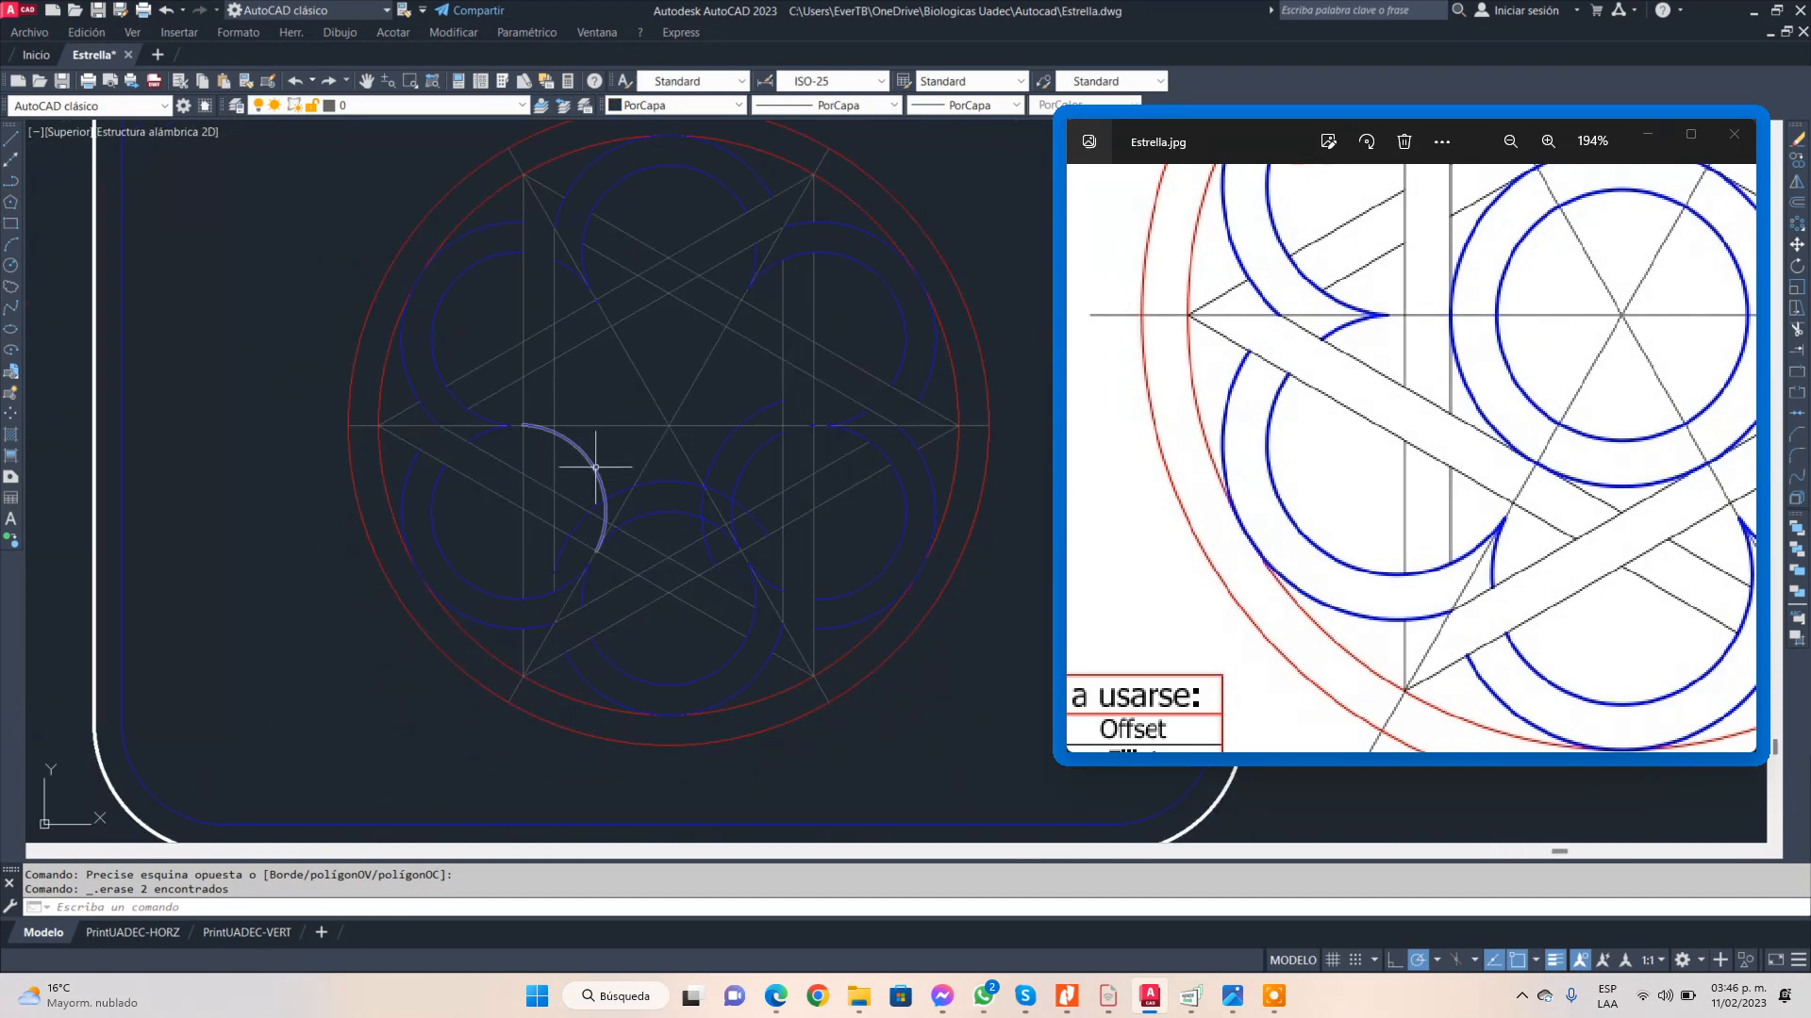
click(595, 467)
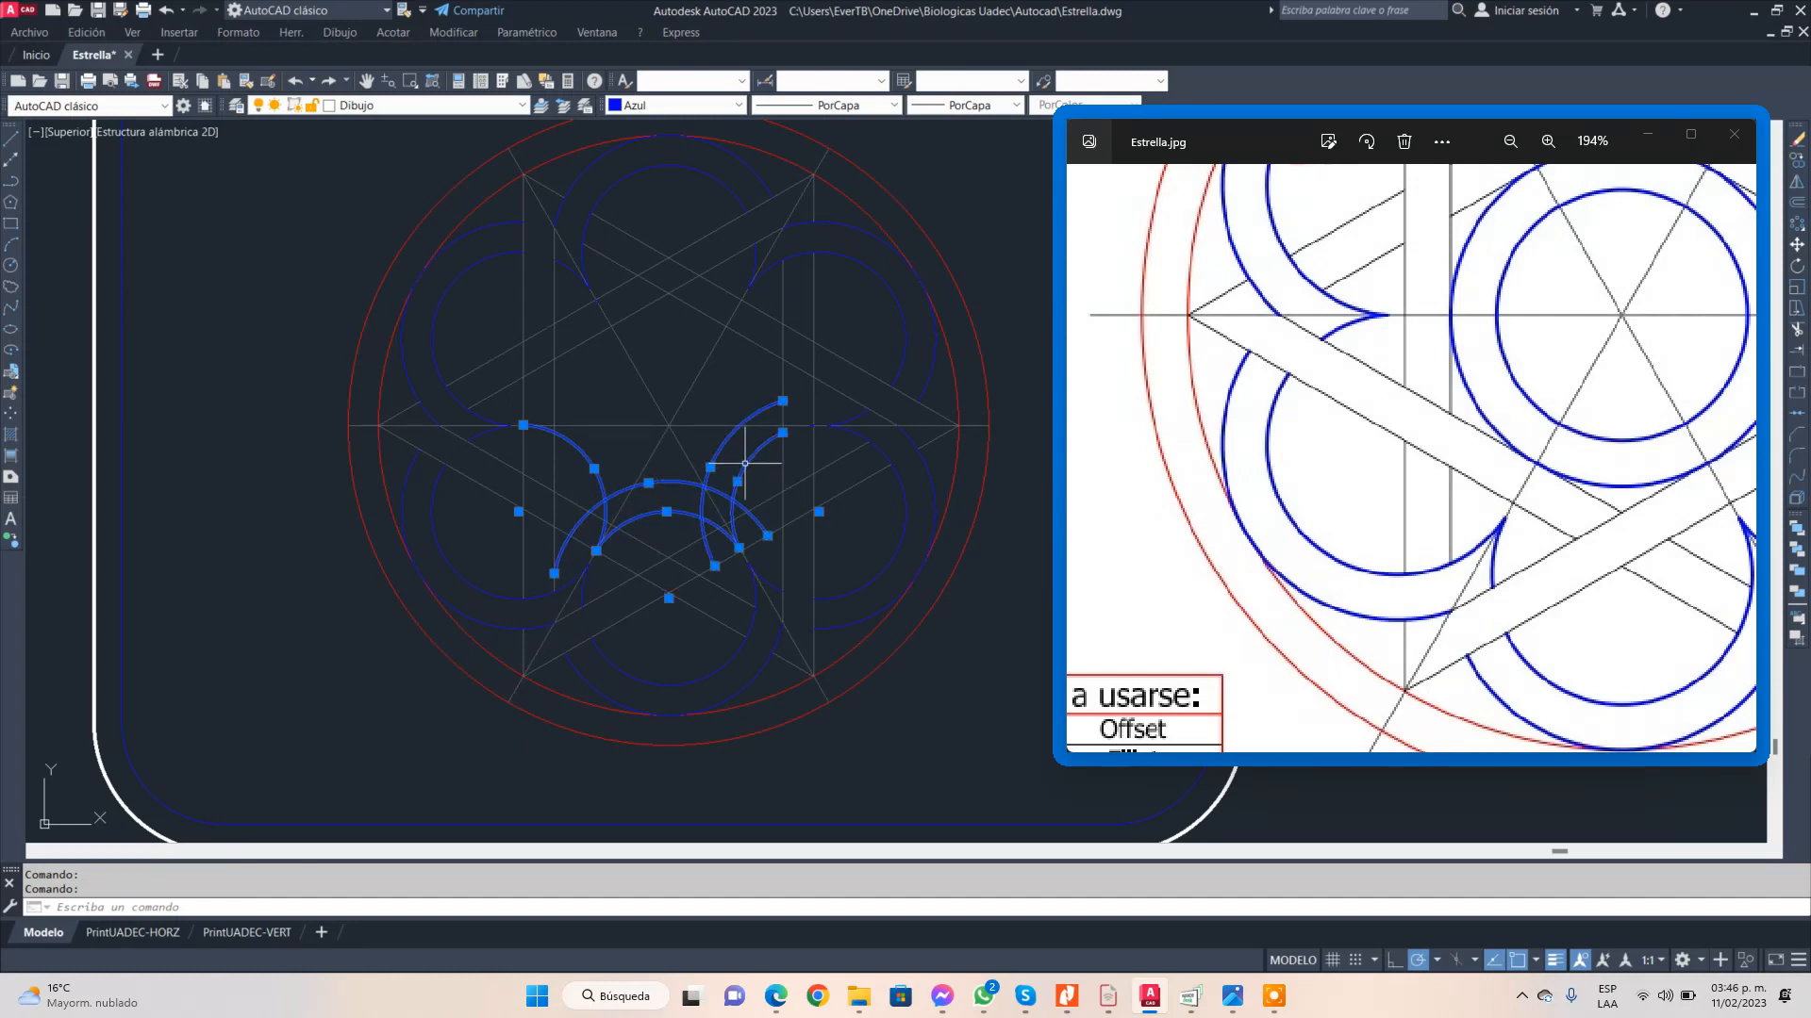
key(Delete)
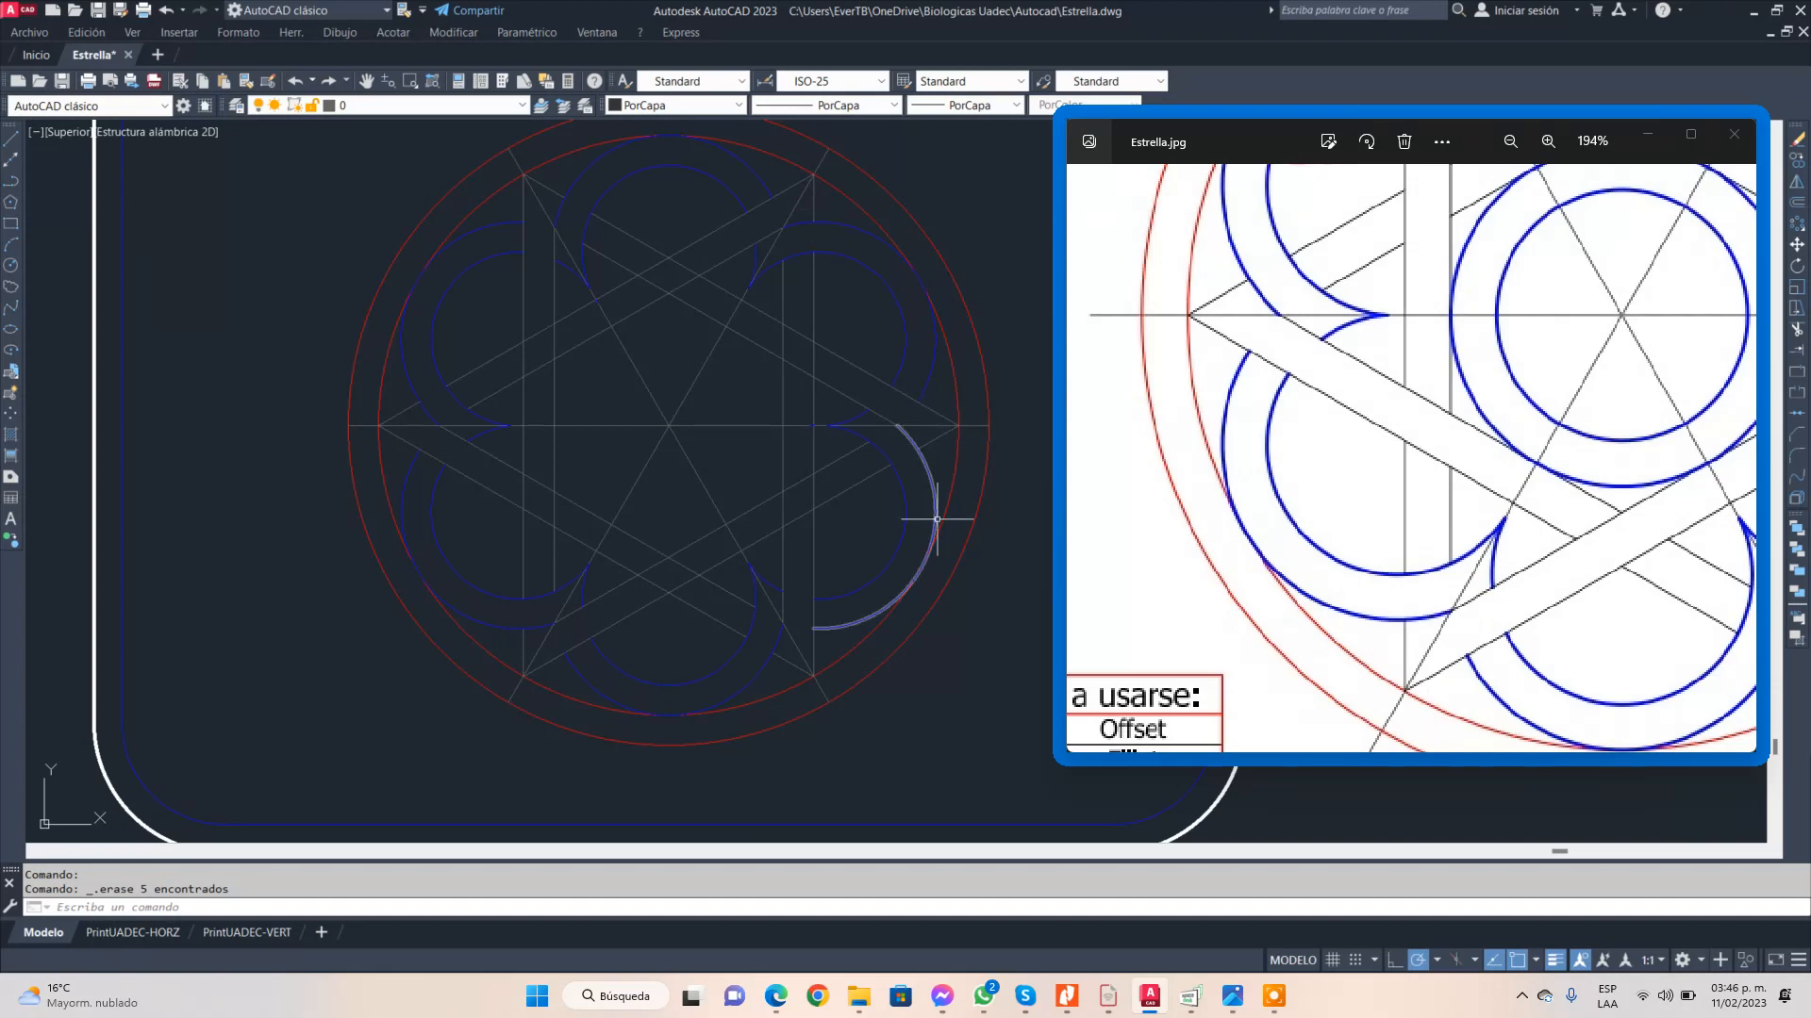
- Make Dibujo the current layer and draw a circle from the star's center out to the left vertical strip's inner line
scroll(1333, 406, down, 5)
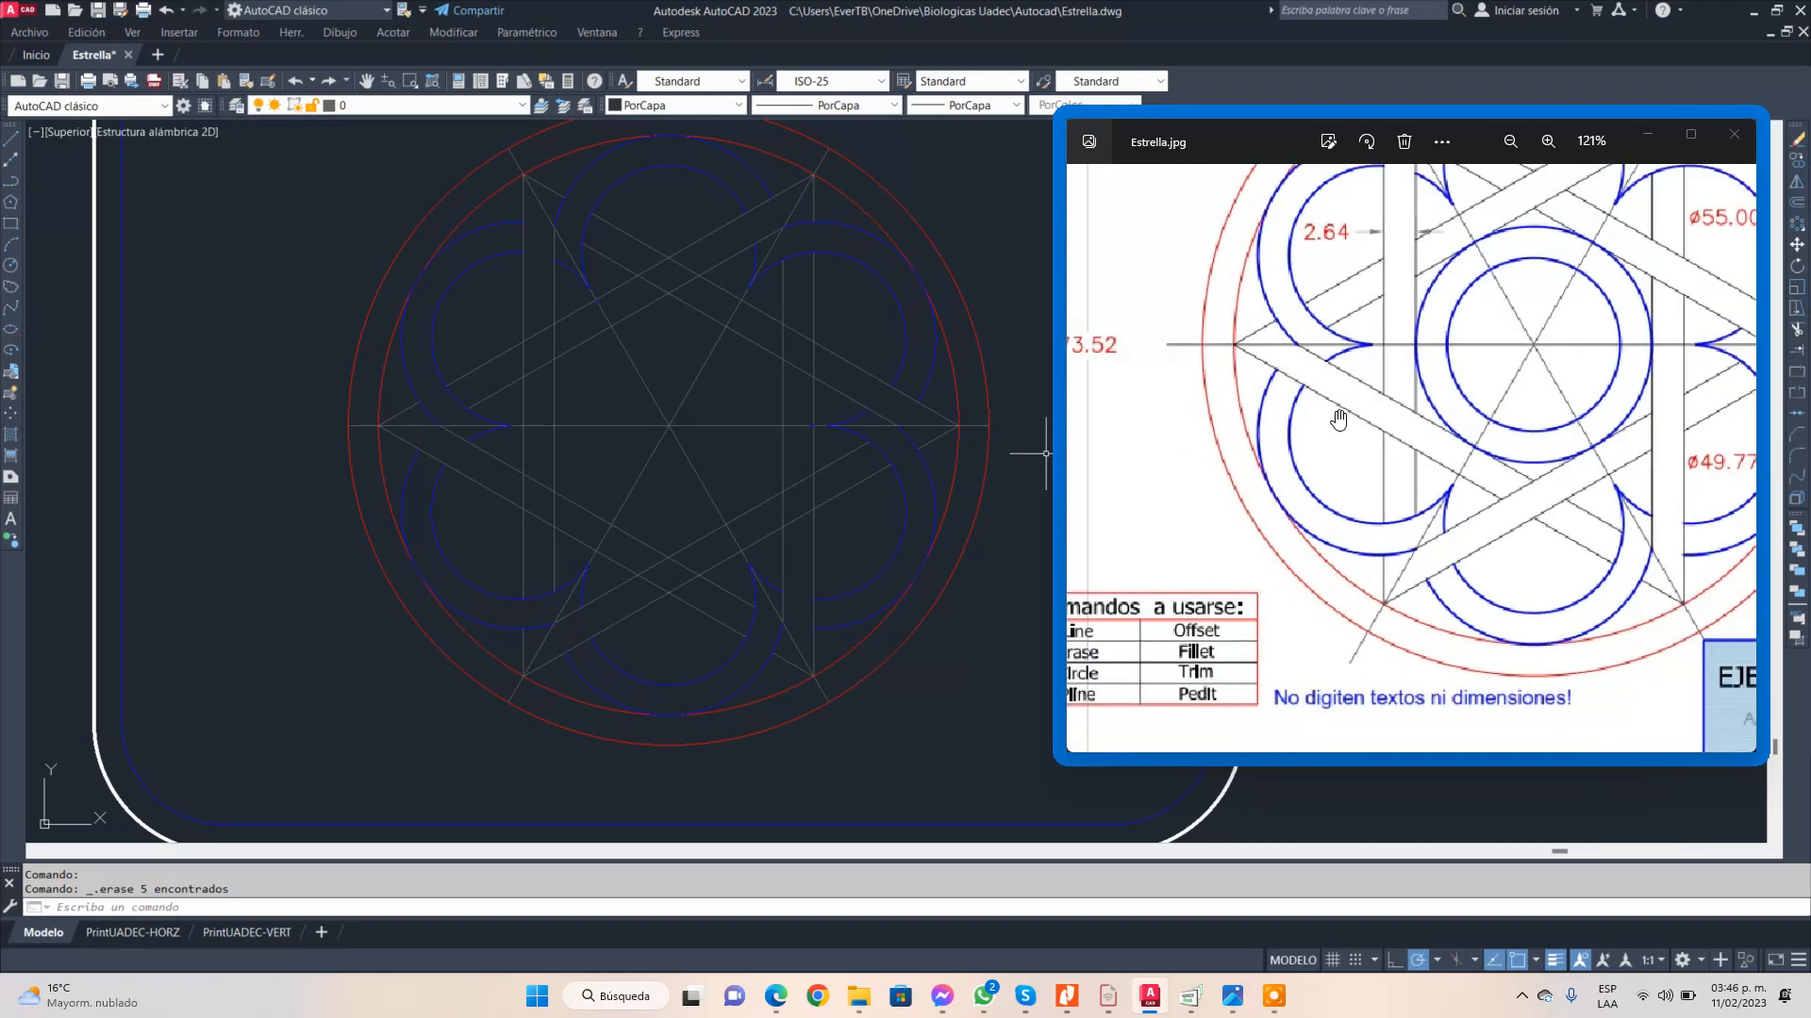
scroll(1505, 387, down, 1)
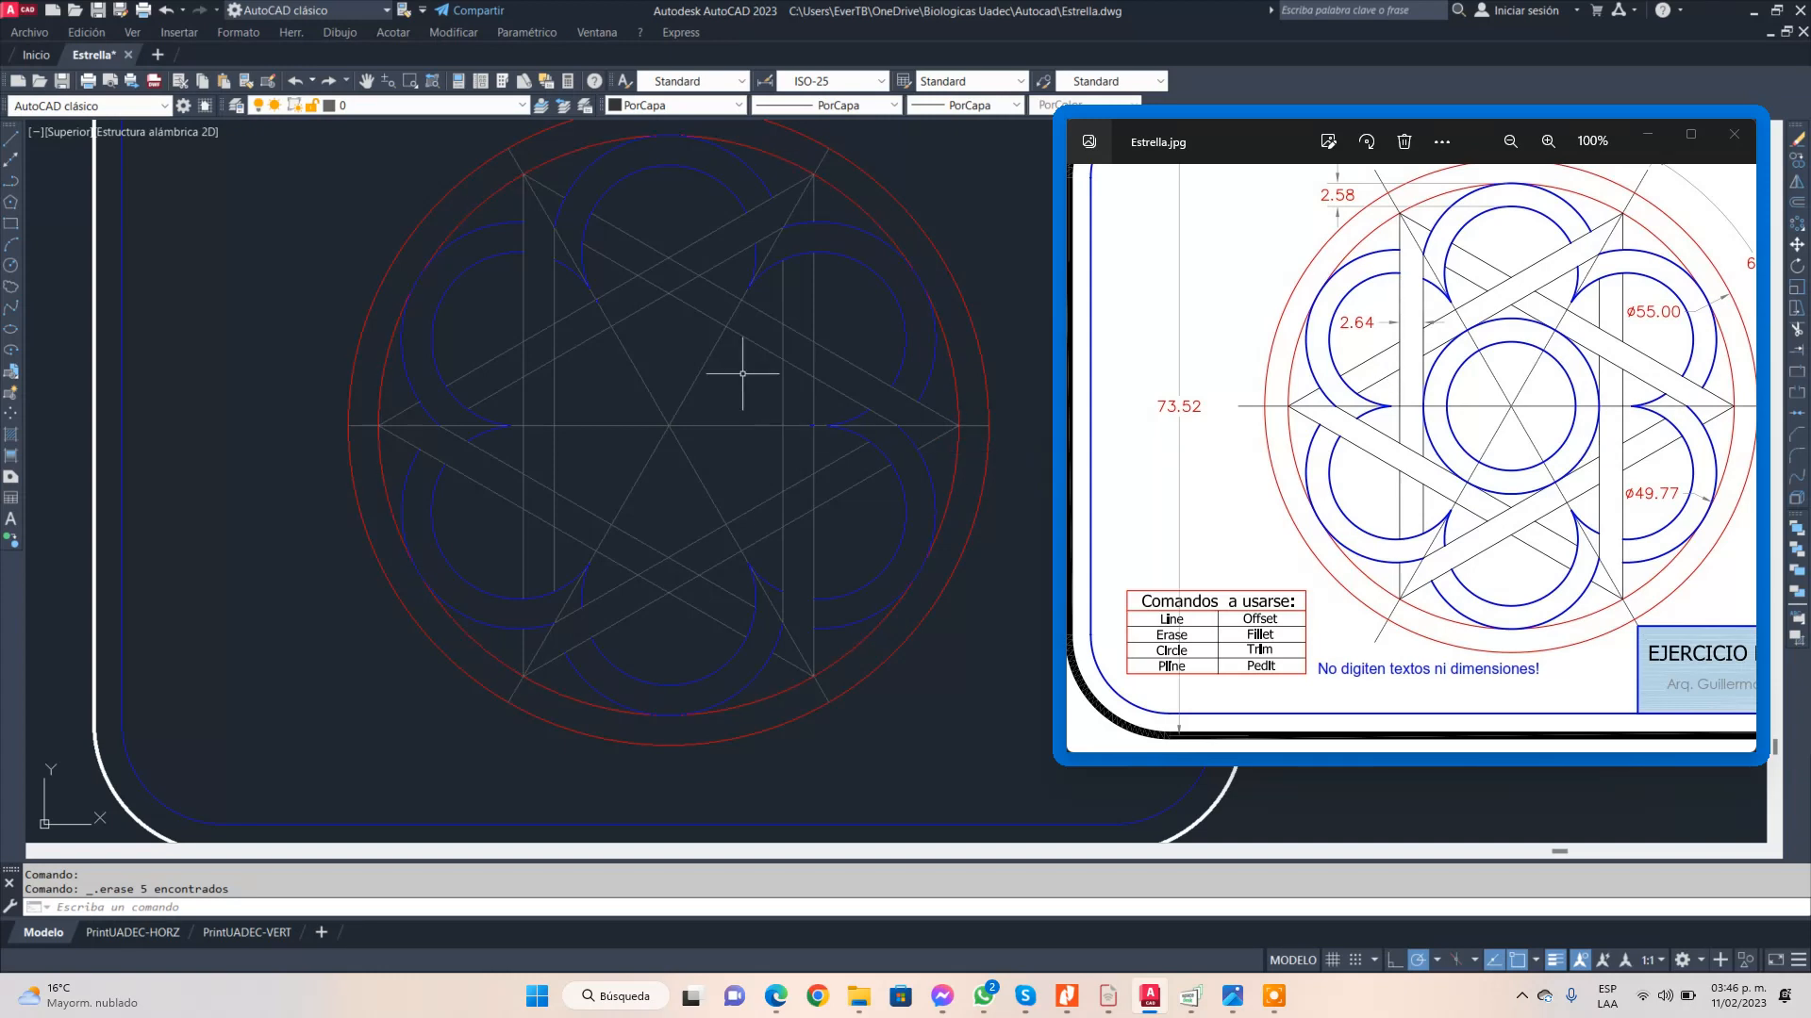
click(422, 105)
click(417, 138)
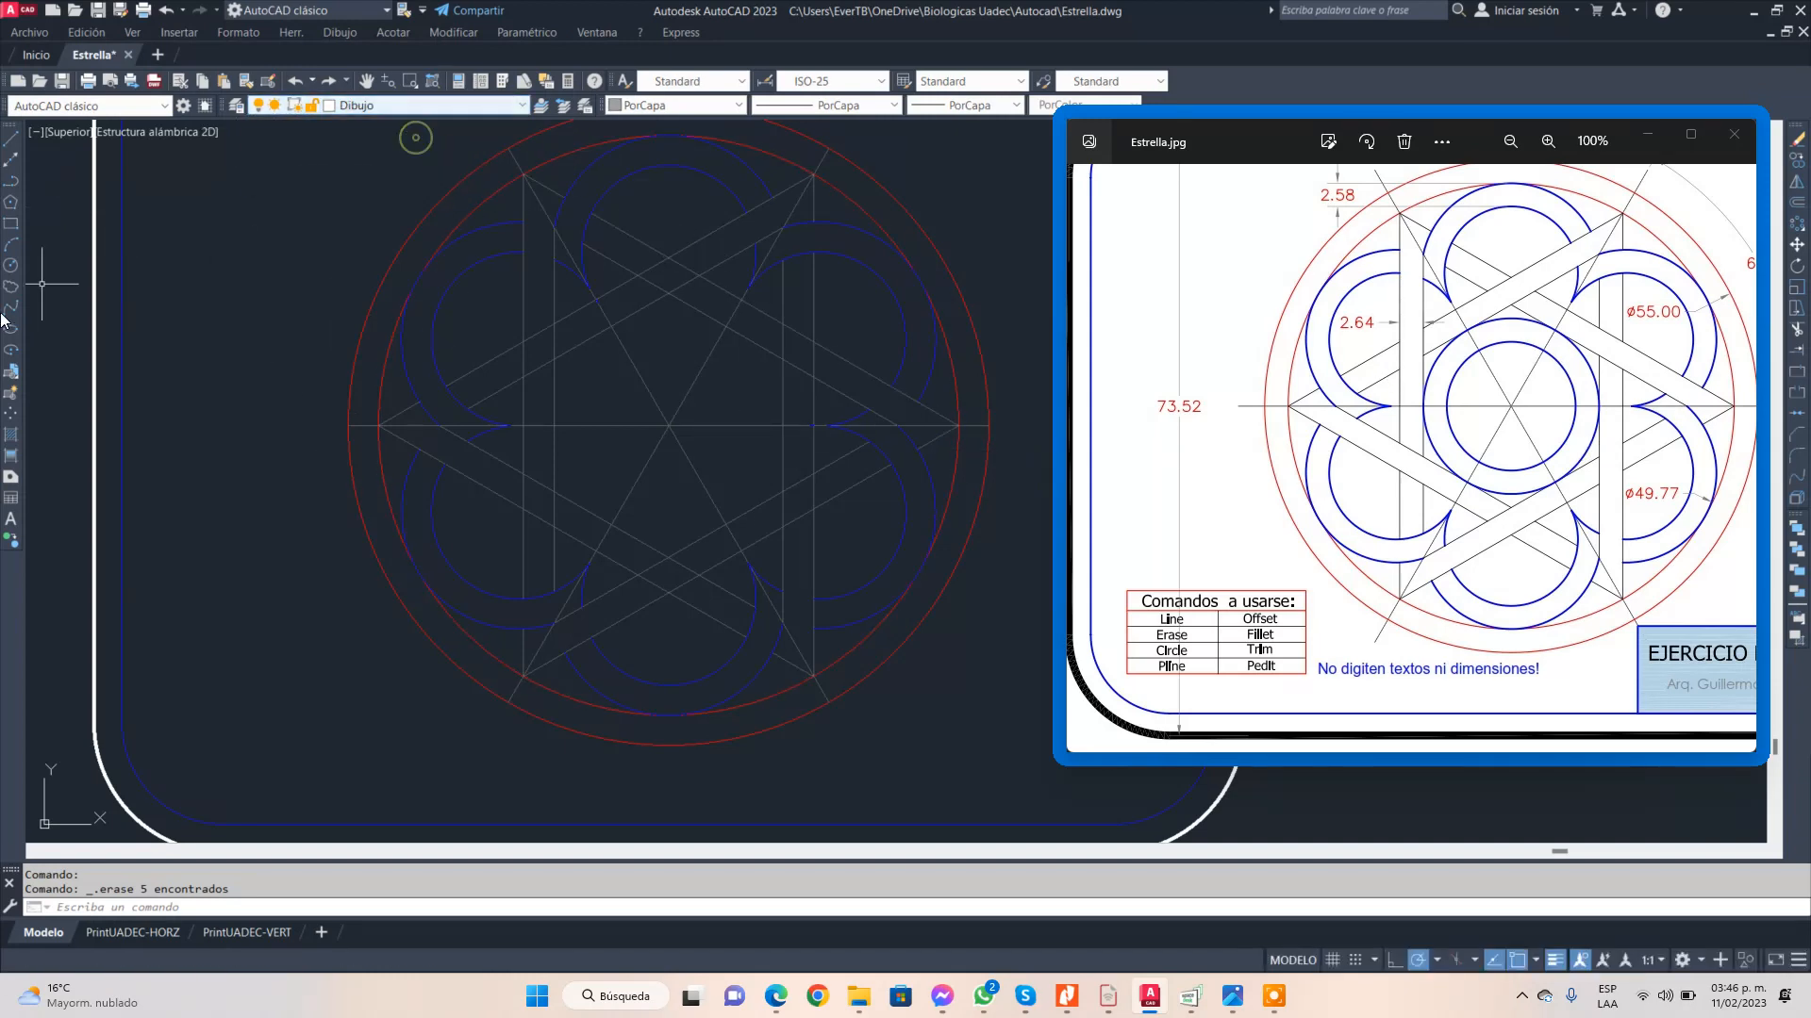
click(18, 271)
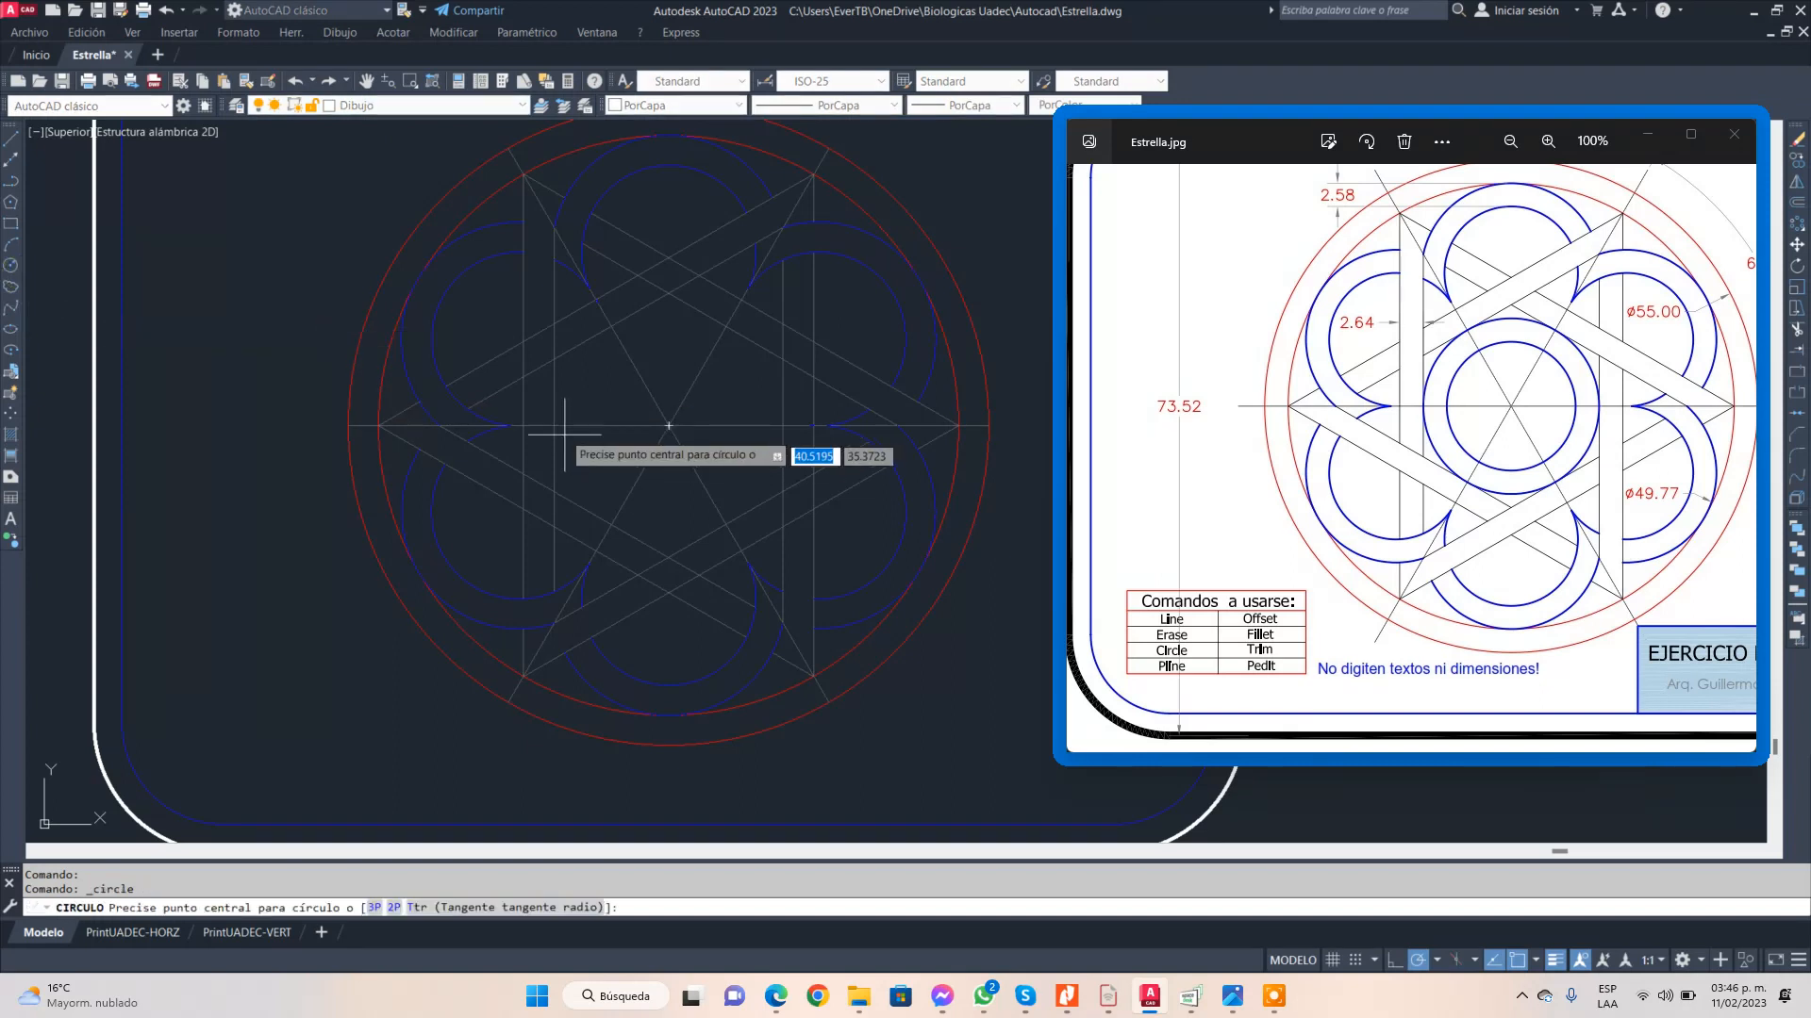
click(667, 427)
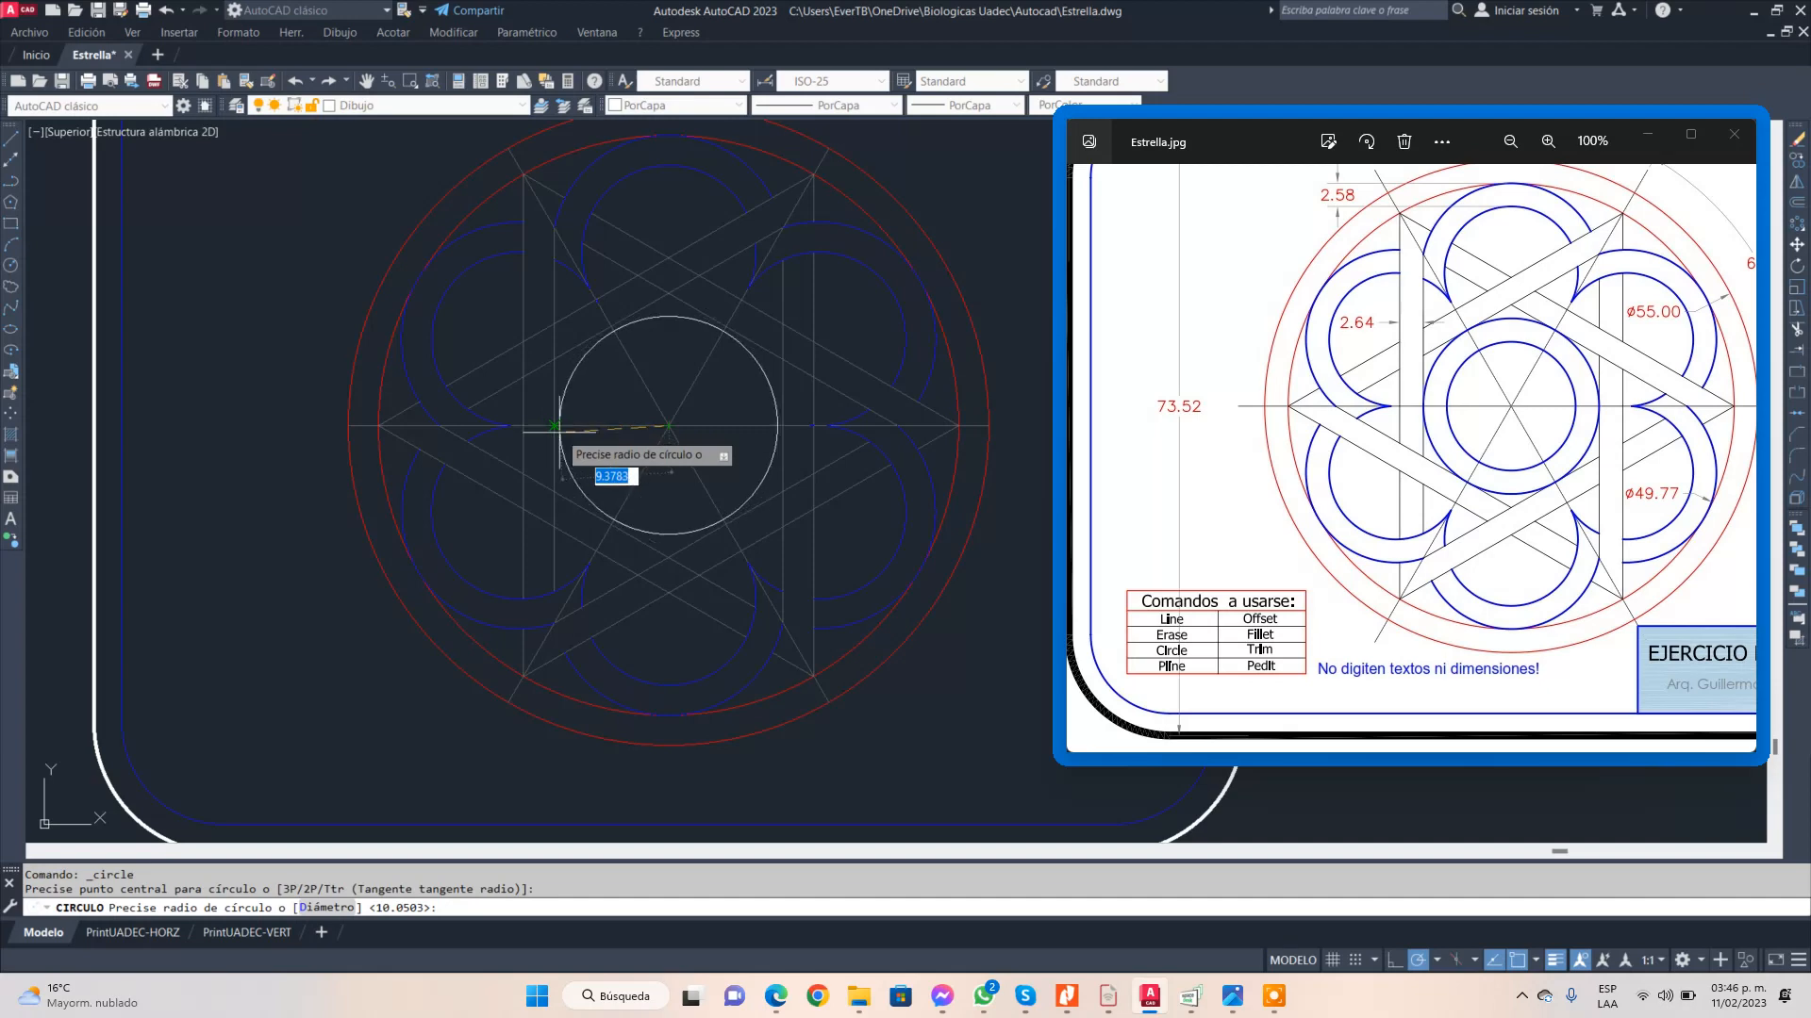
scroll(560, 434, up, 4)
scroll(540, 413, up, 2)
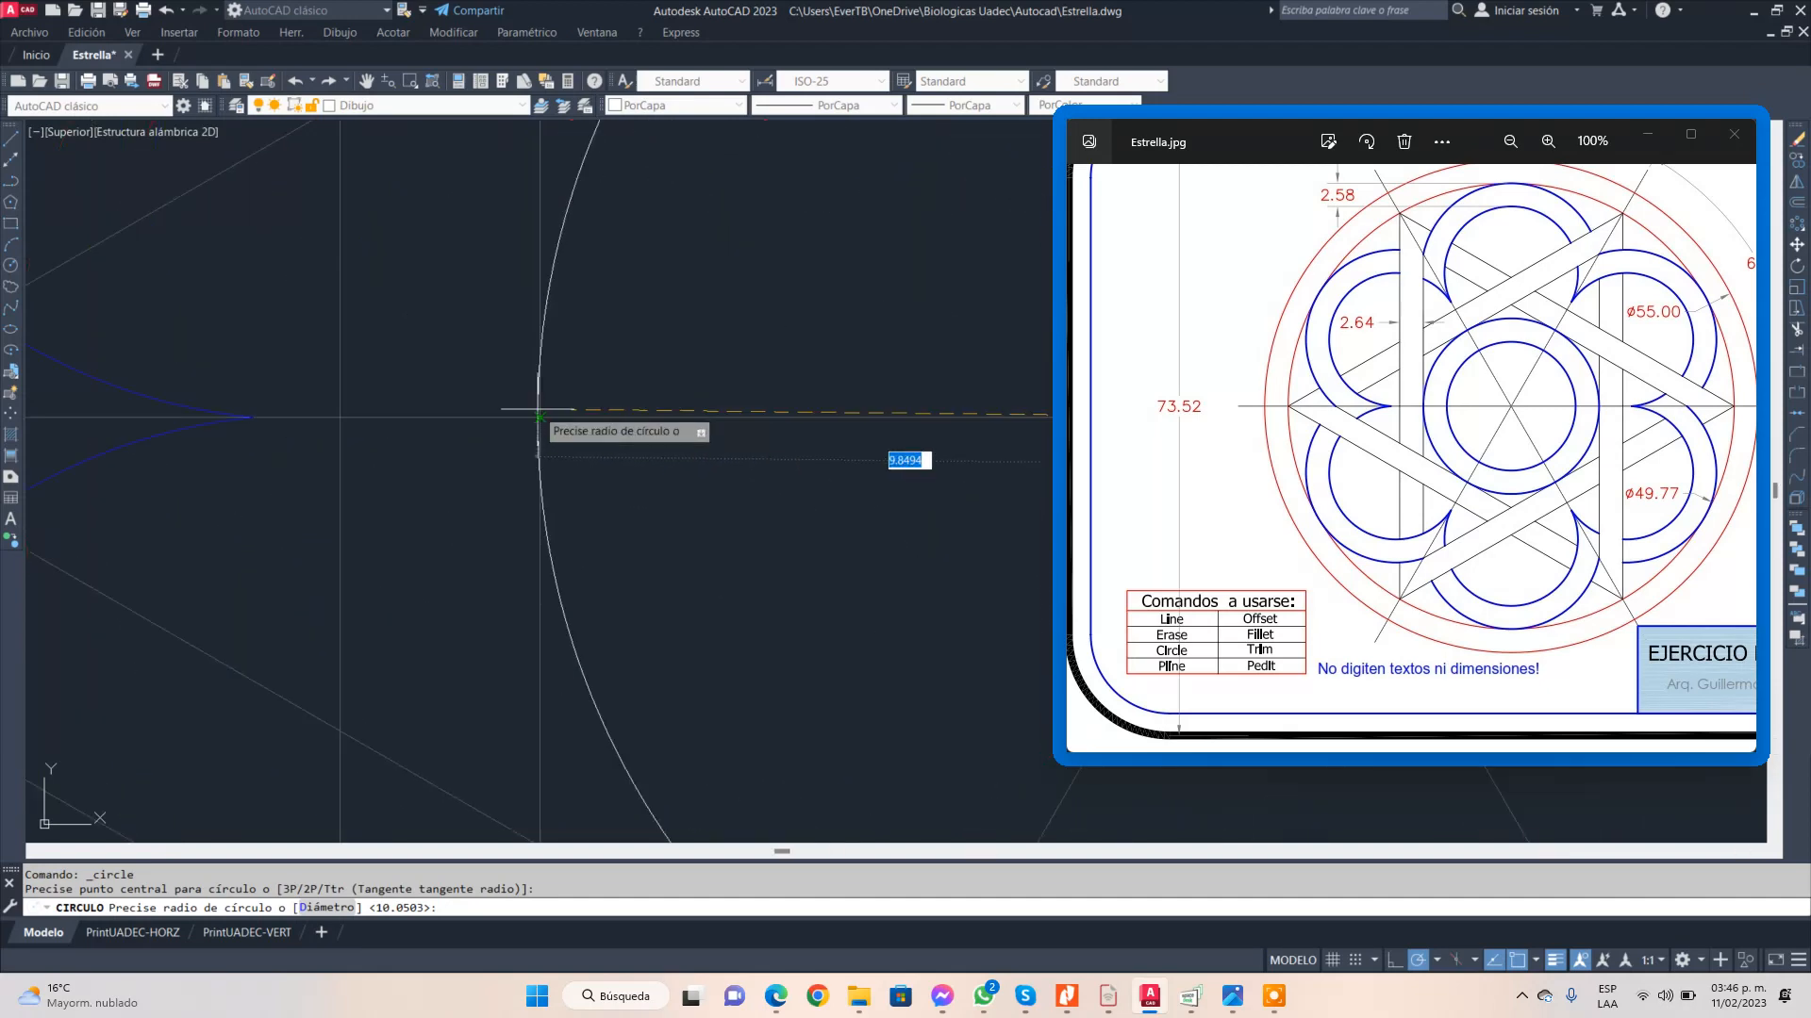
click(540, 416)
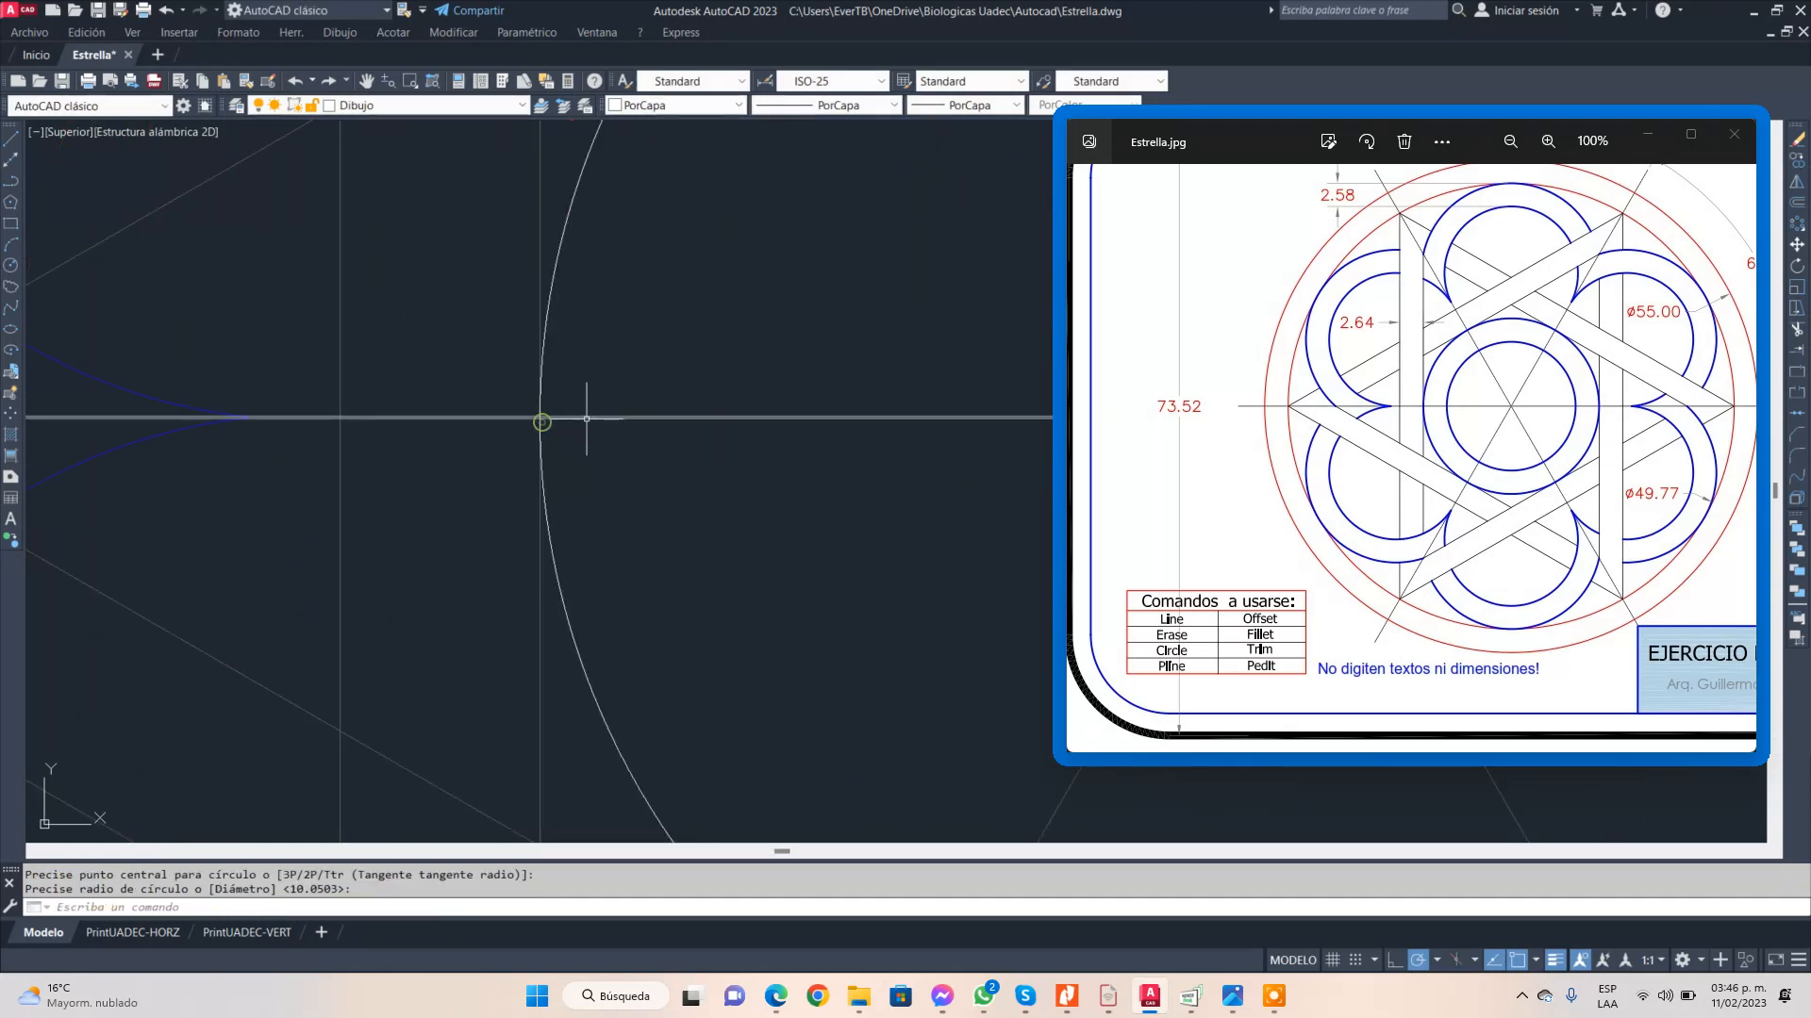
- Change the color of the new central circle to Azul
scroll(566, 417, down, 5)
scroll(810, 413, down, 2)
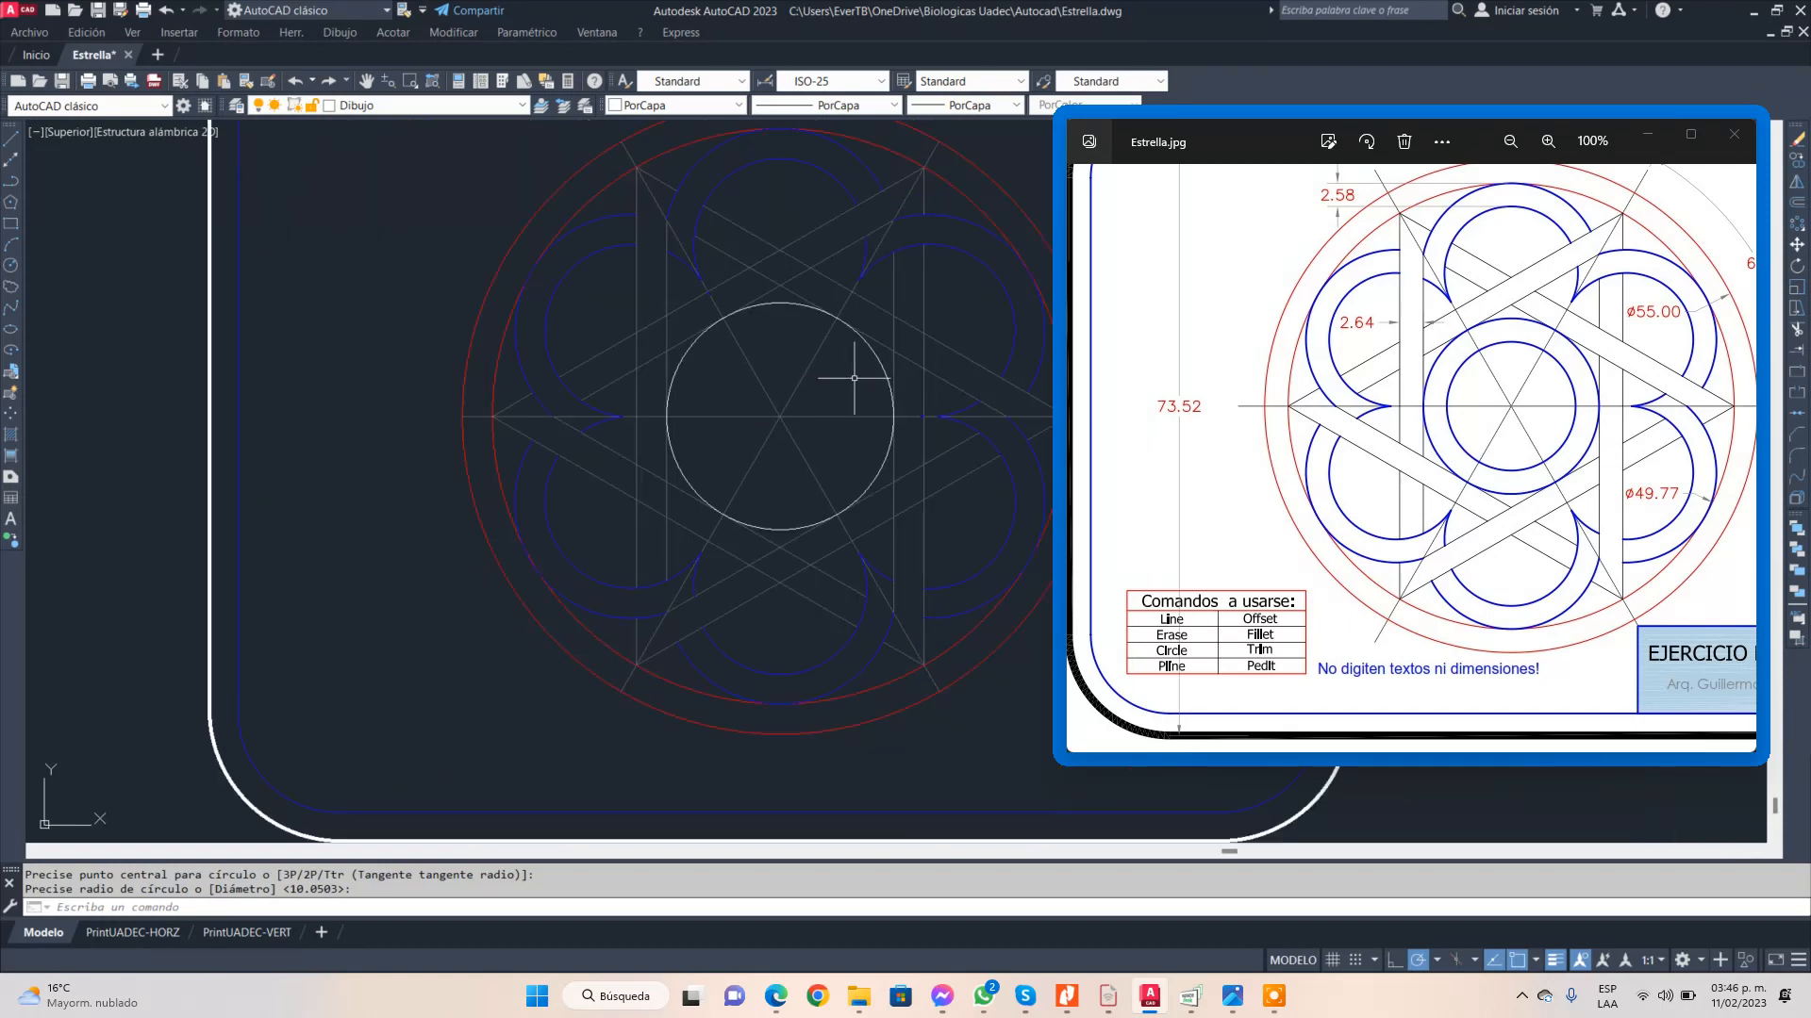
click(883, 374)
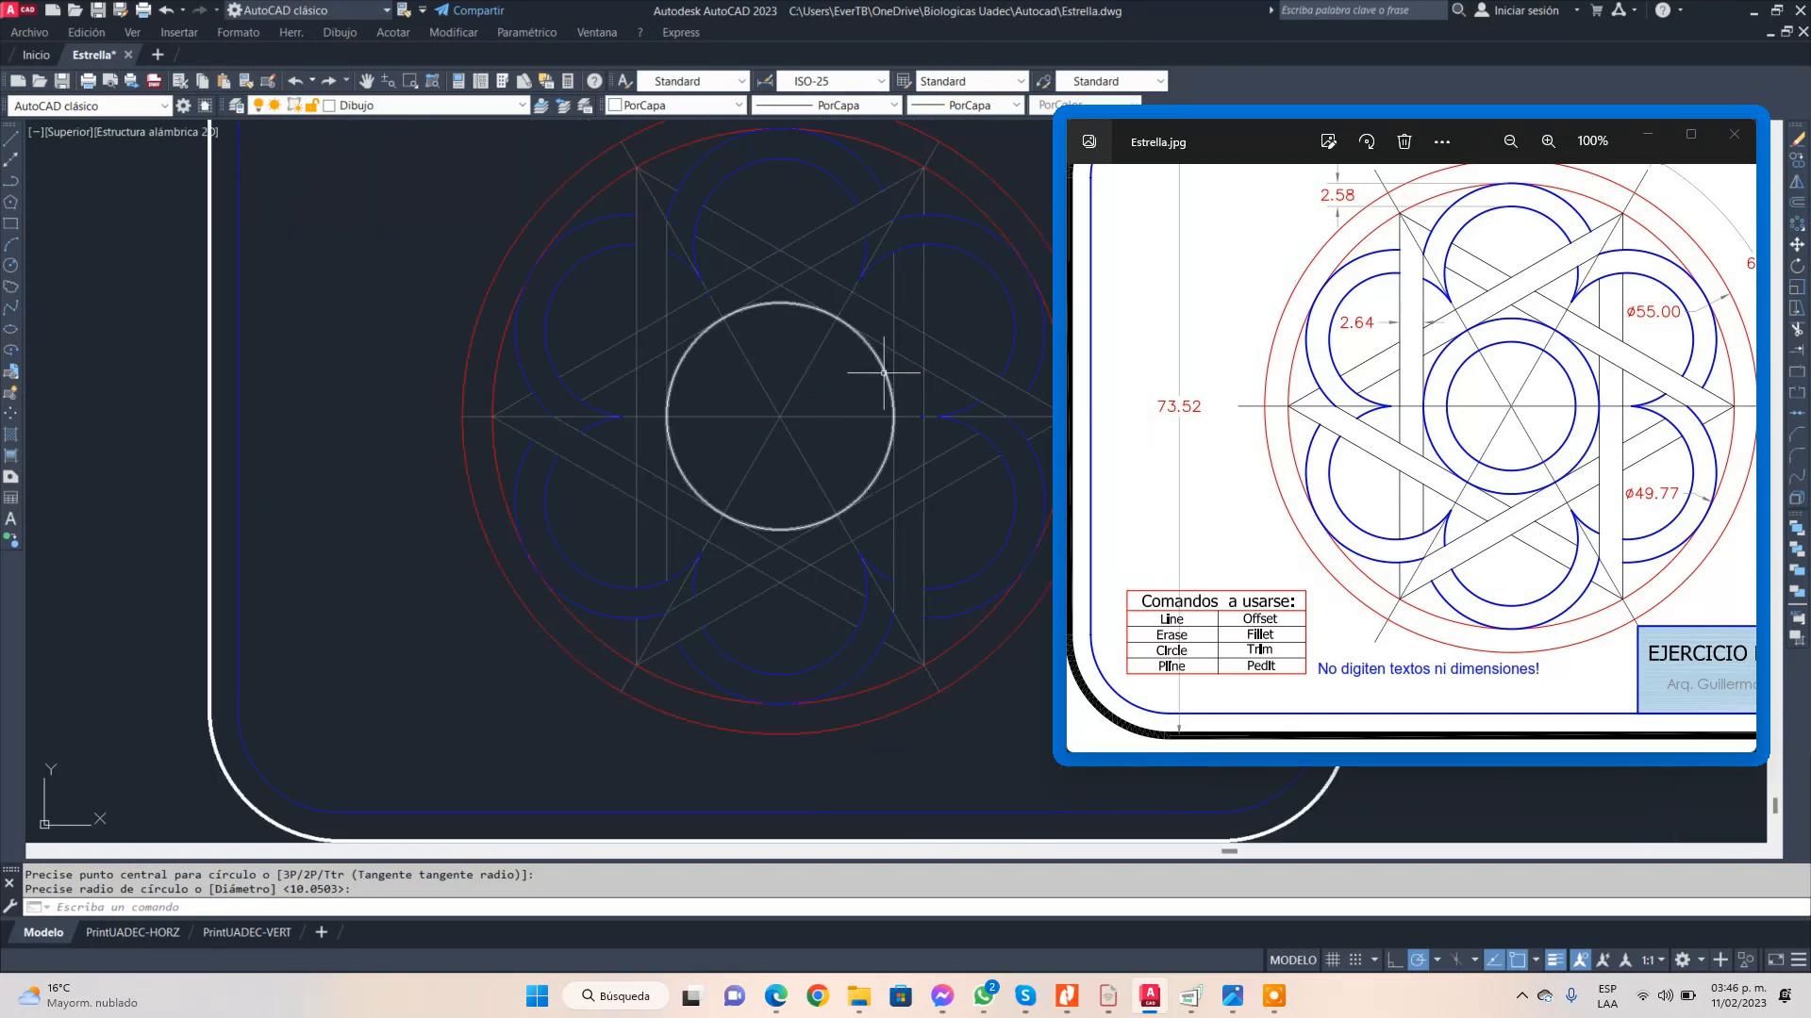
click(710, 106)
click(664, 215)
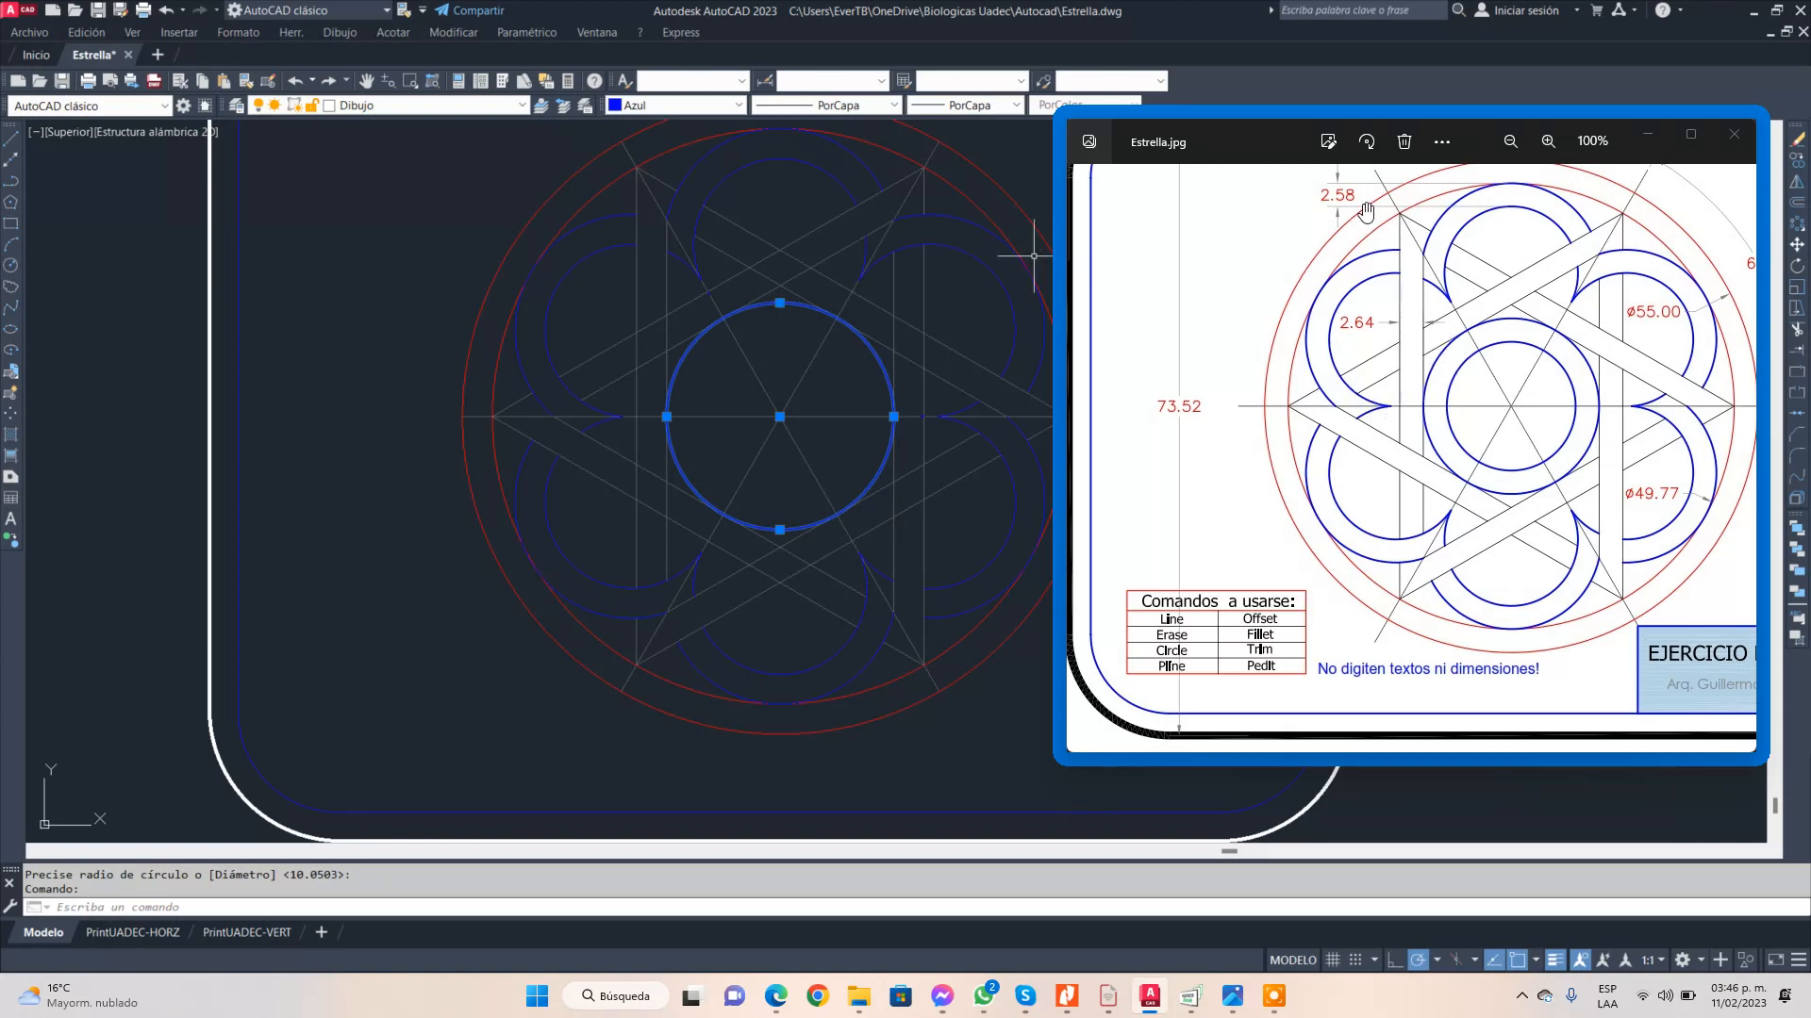
- Offset the central circle inward by 2.58, undoing the outward copy
click(1798, 203)
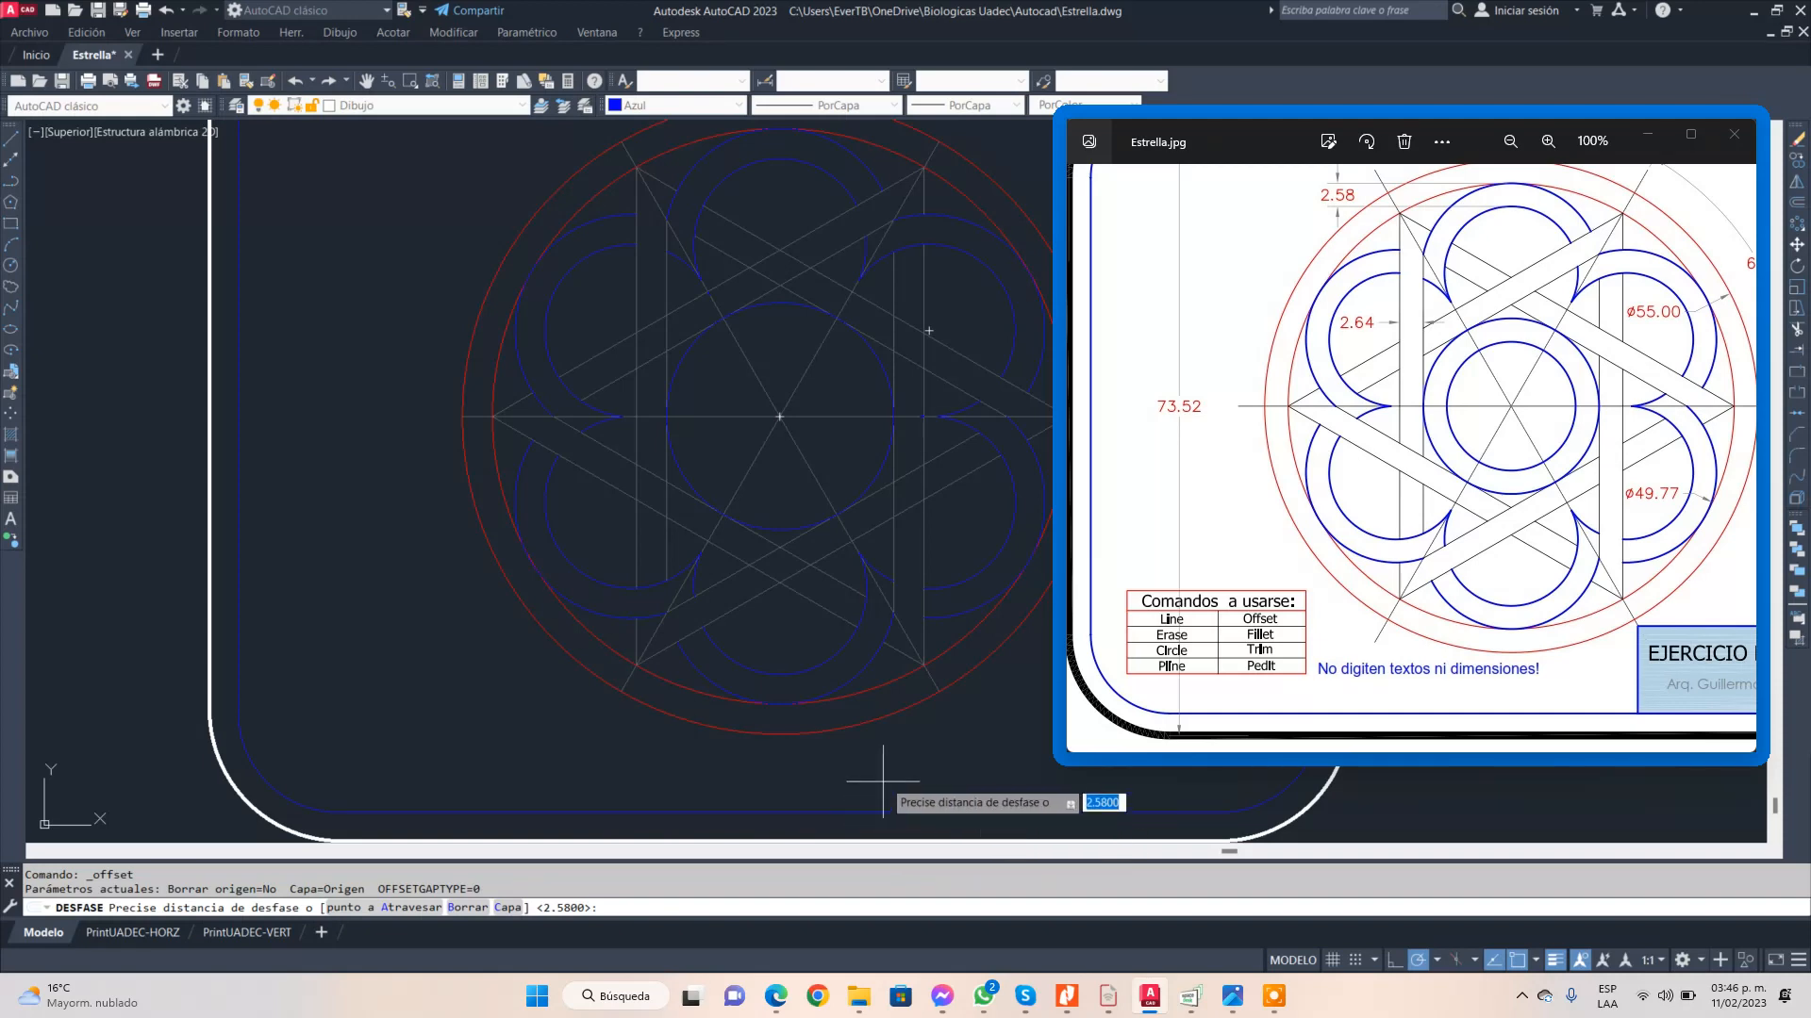
key(Return)
click(874, 423)
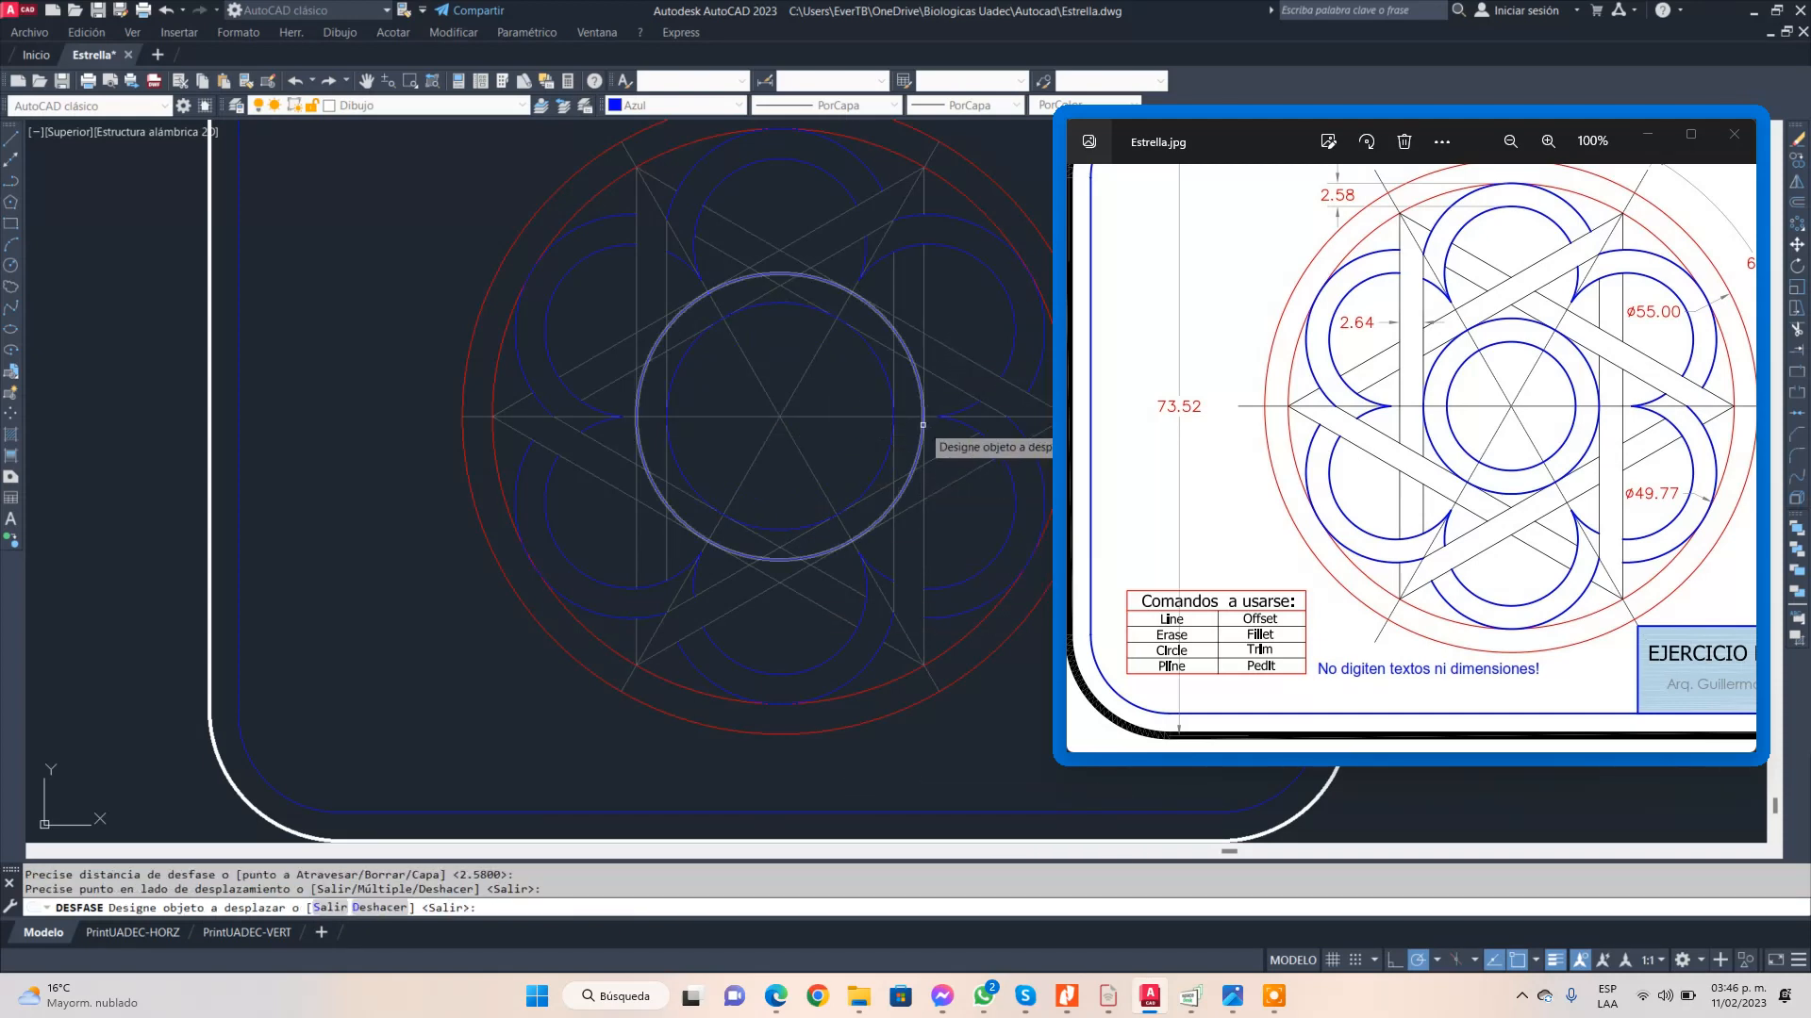
click(394, 915)
click(879, 373)
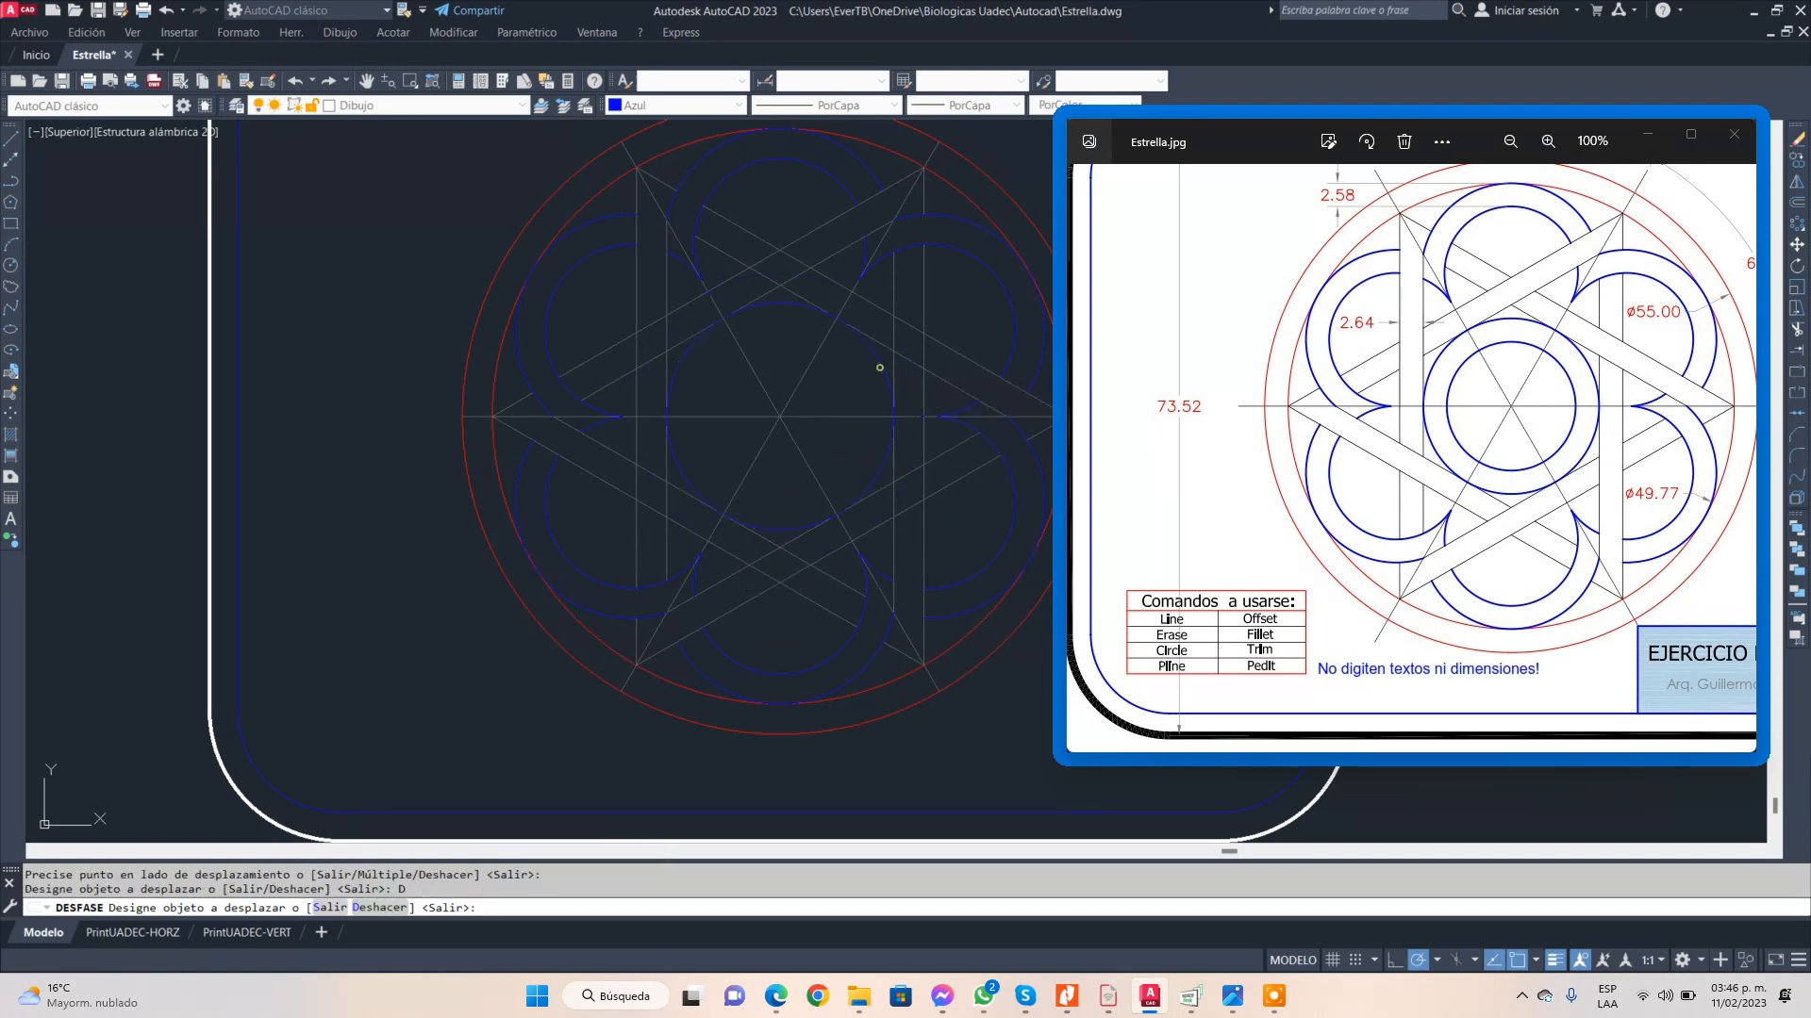
click(862, 392)
key(Escape)
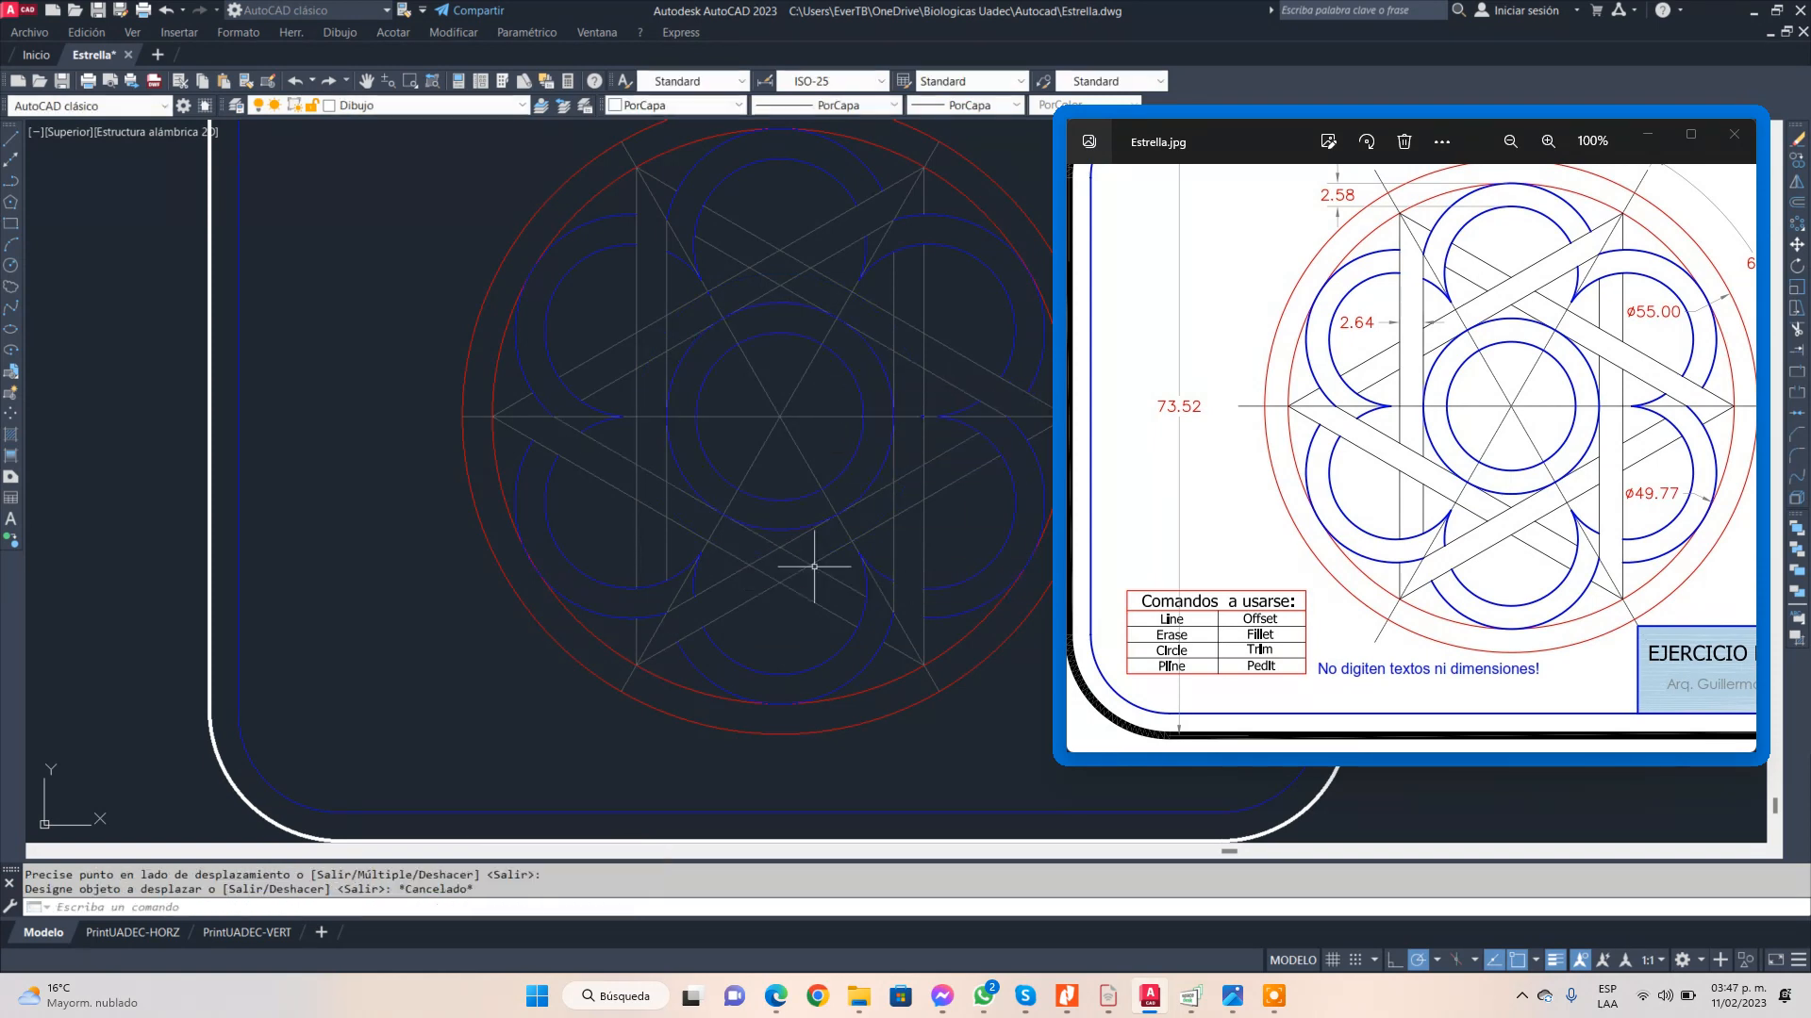
middle_drag(805, 332, 616, 399)
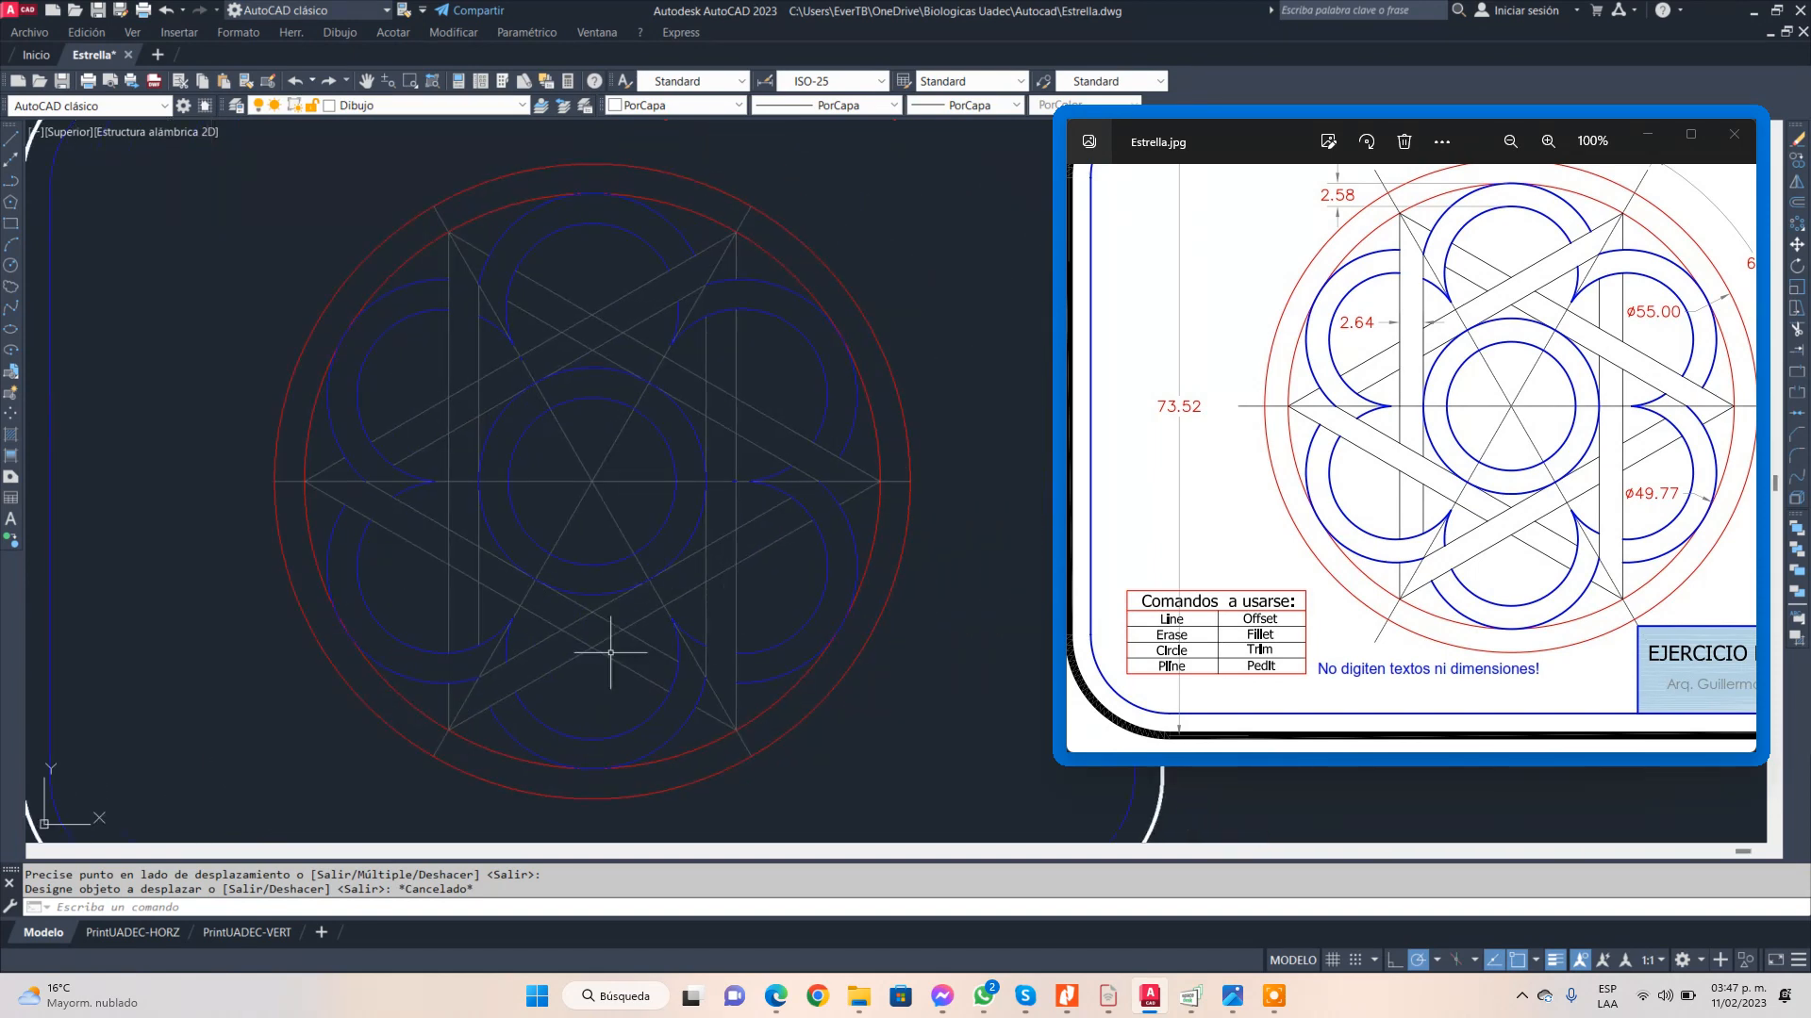
scroll(582, 640, up, 2)
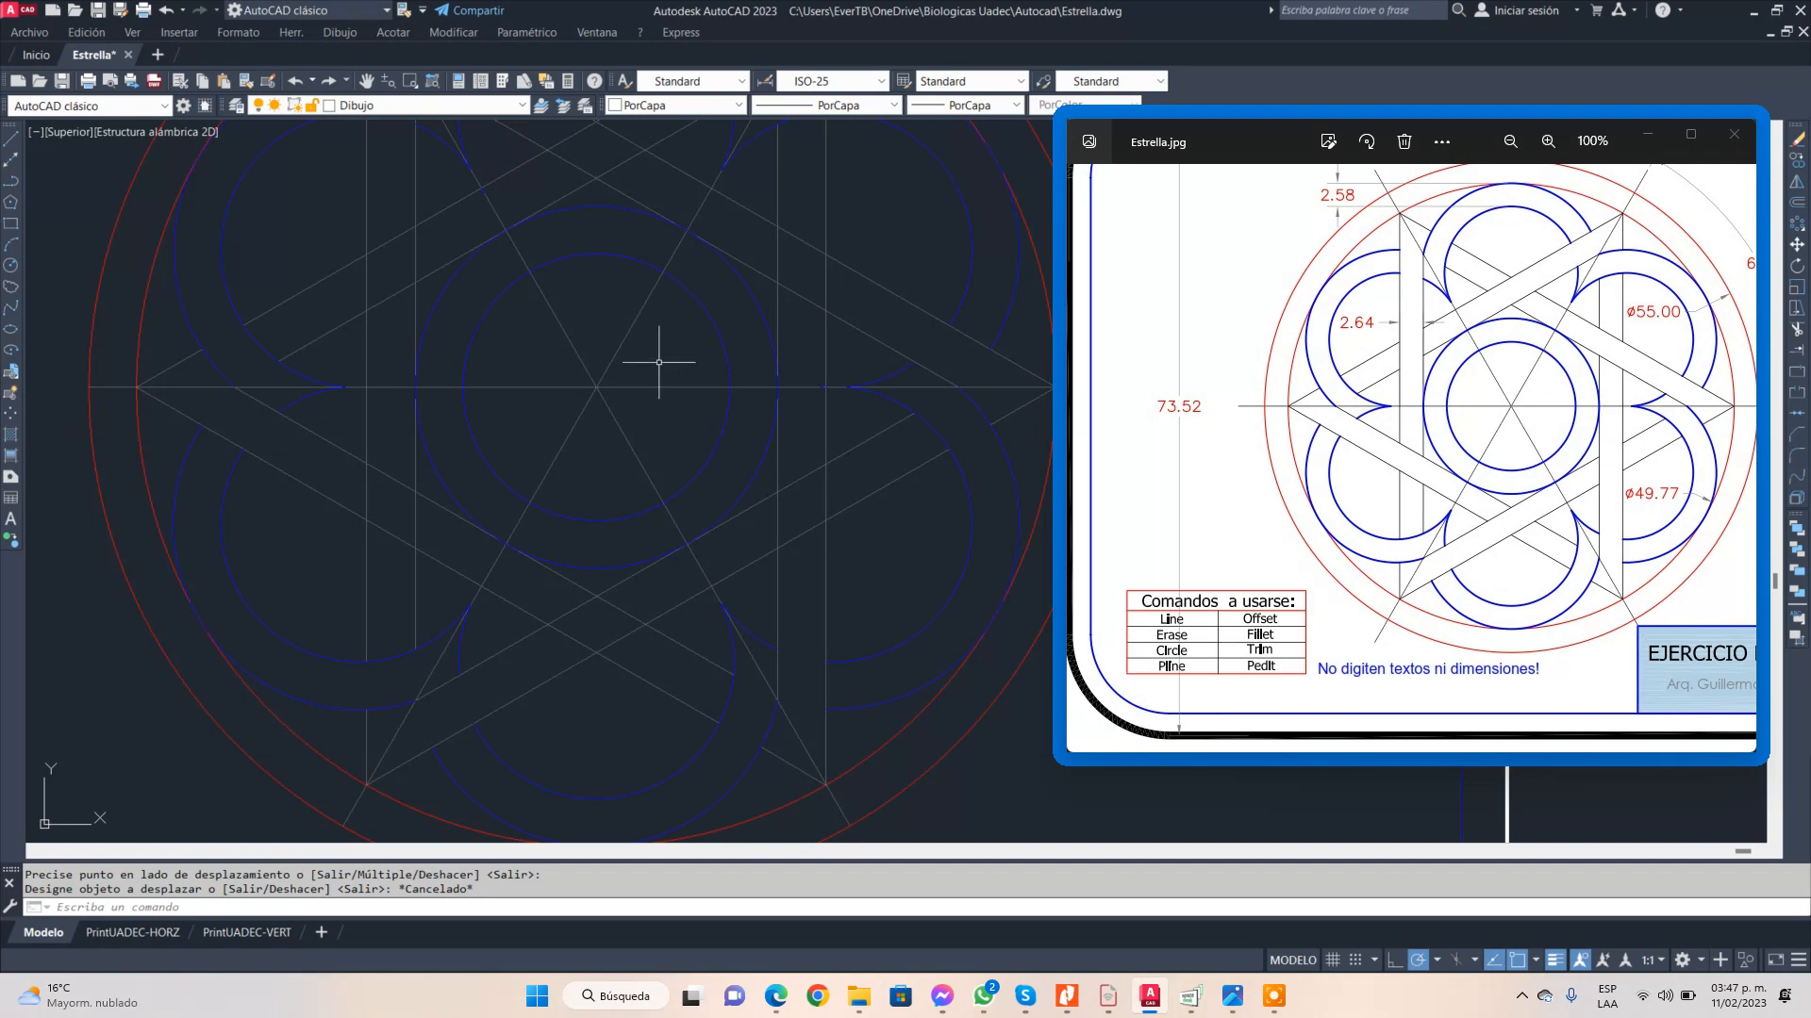
- Trim both lines of the rising upper diagonal strip where they cross between the left vertical strip's lines
scroll(628, 381, down, 2)
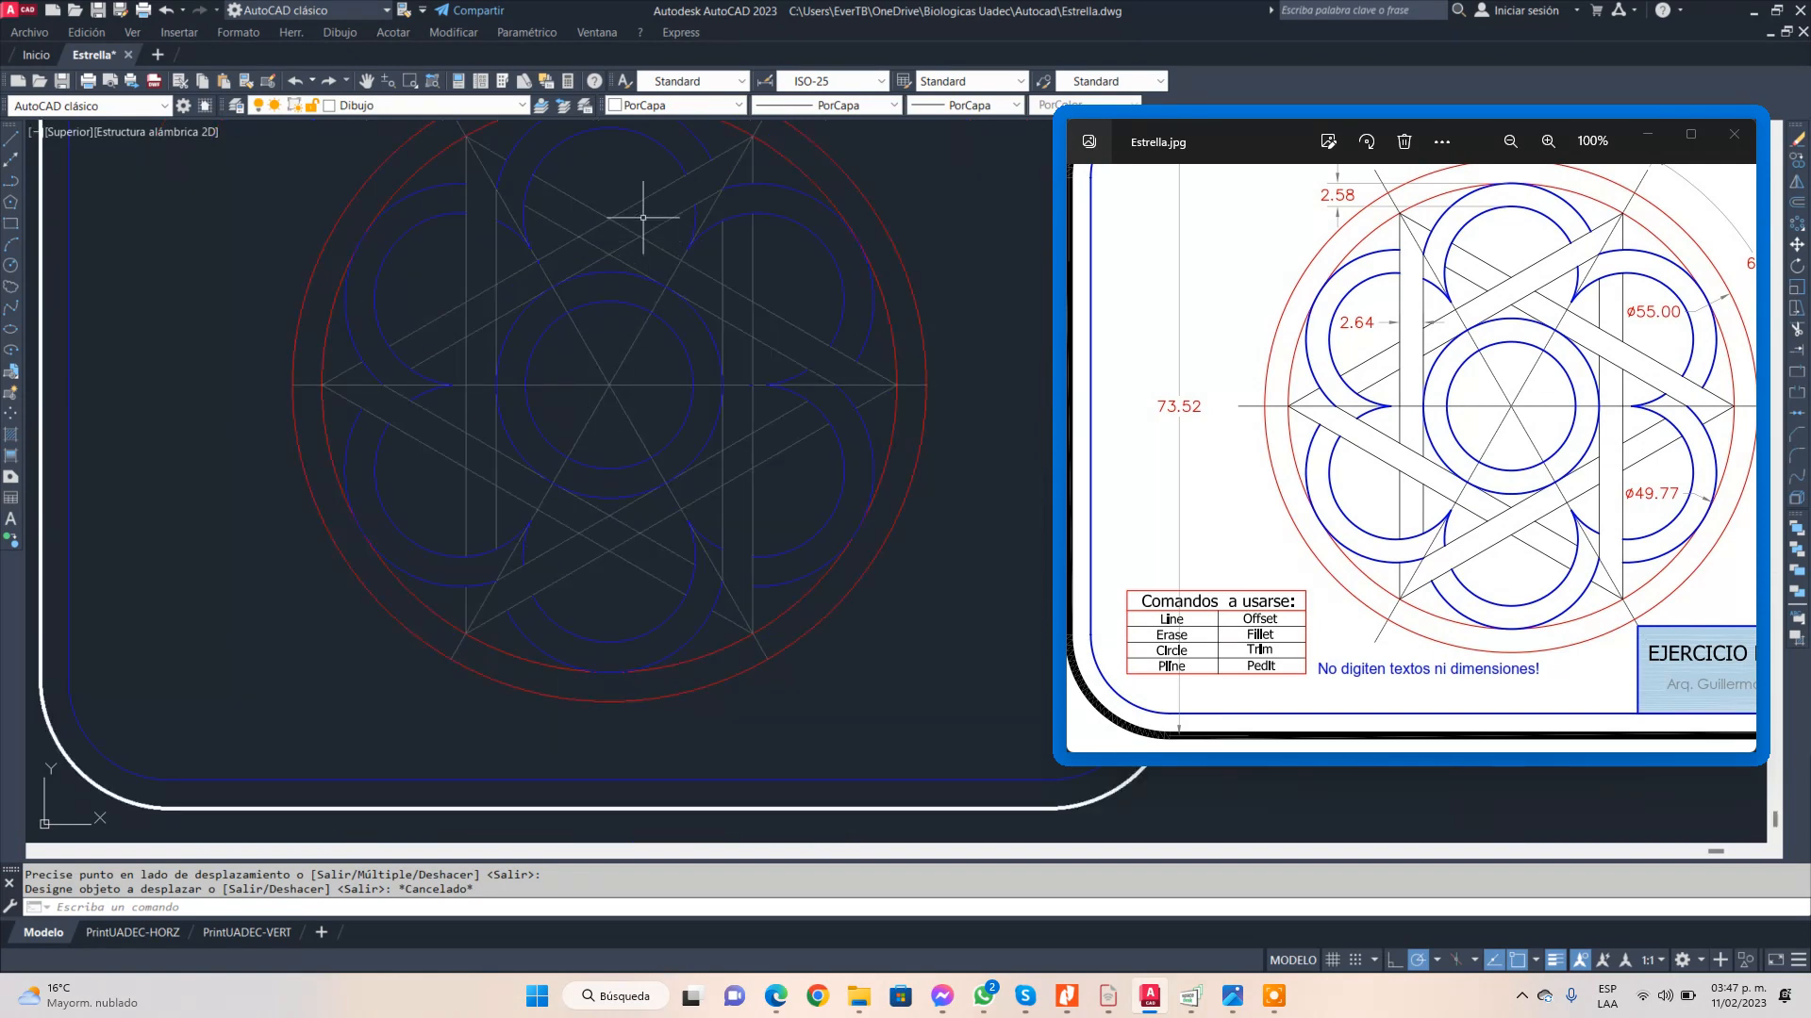
middle_drag(643, 218, 594, 302)
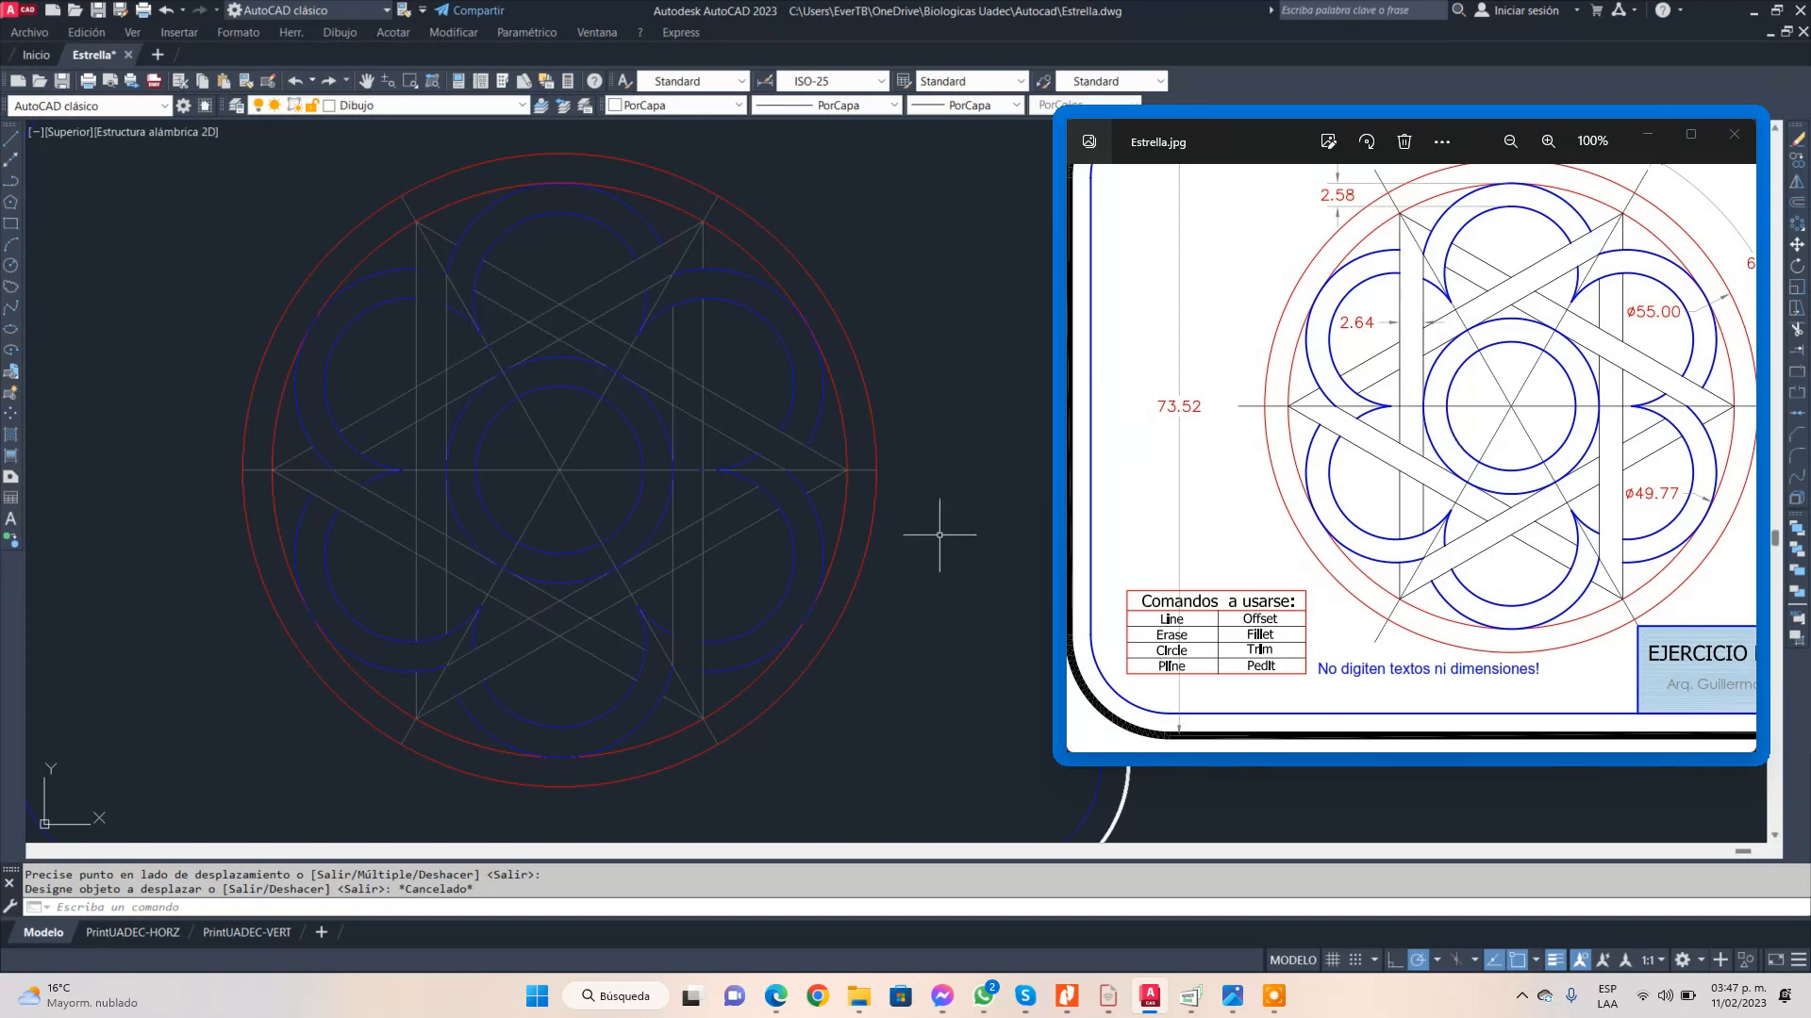
click(1795, 330)
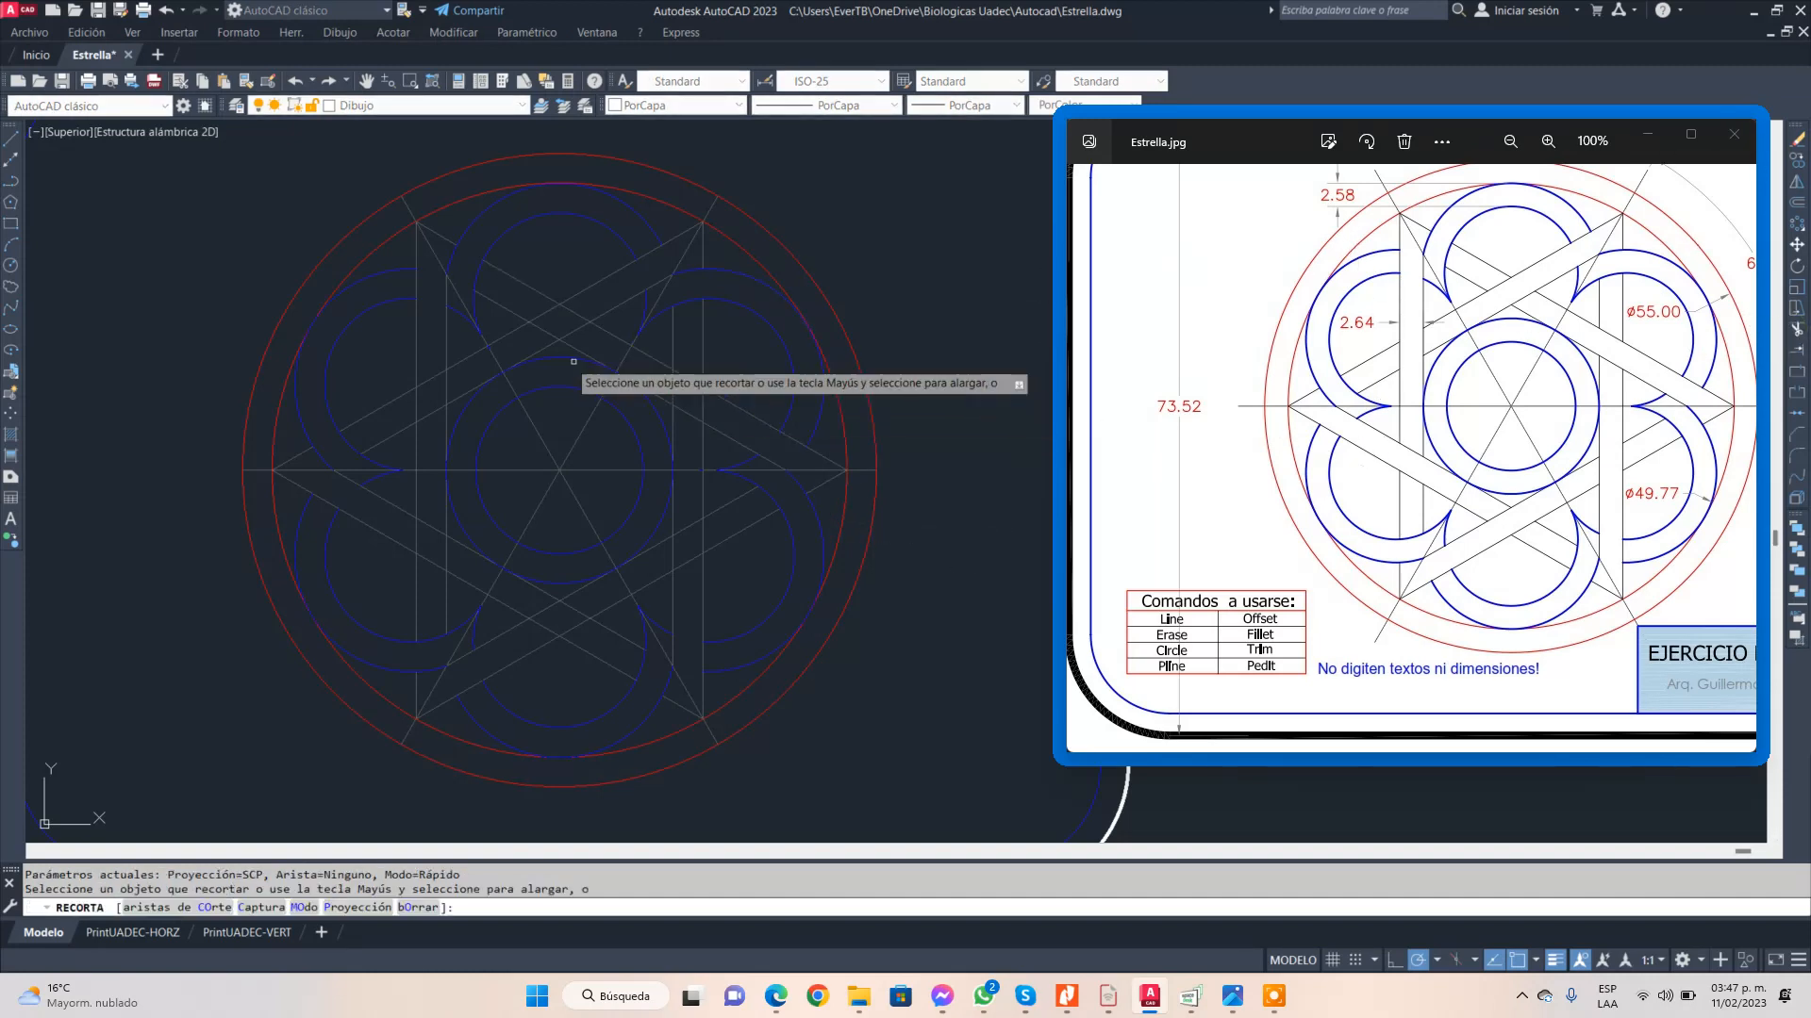
click(426, 386)
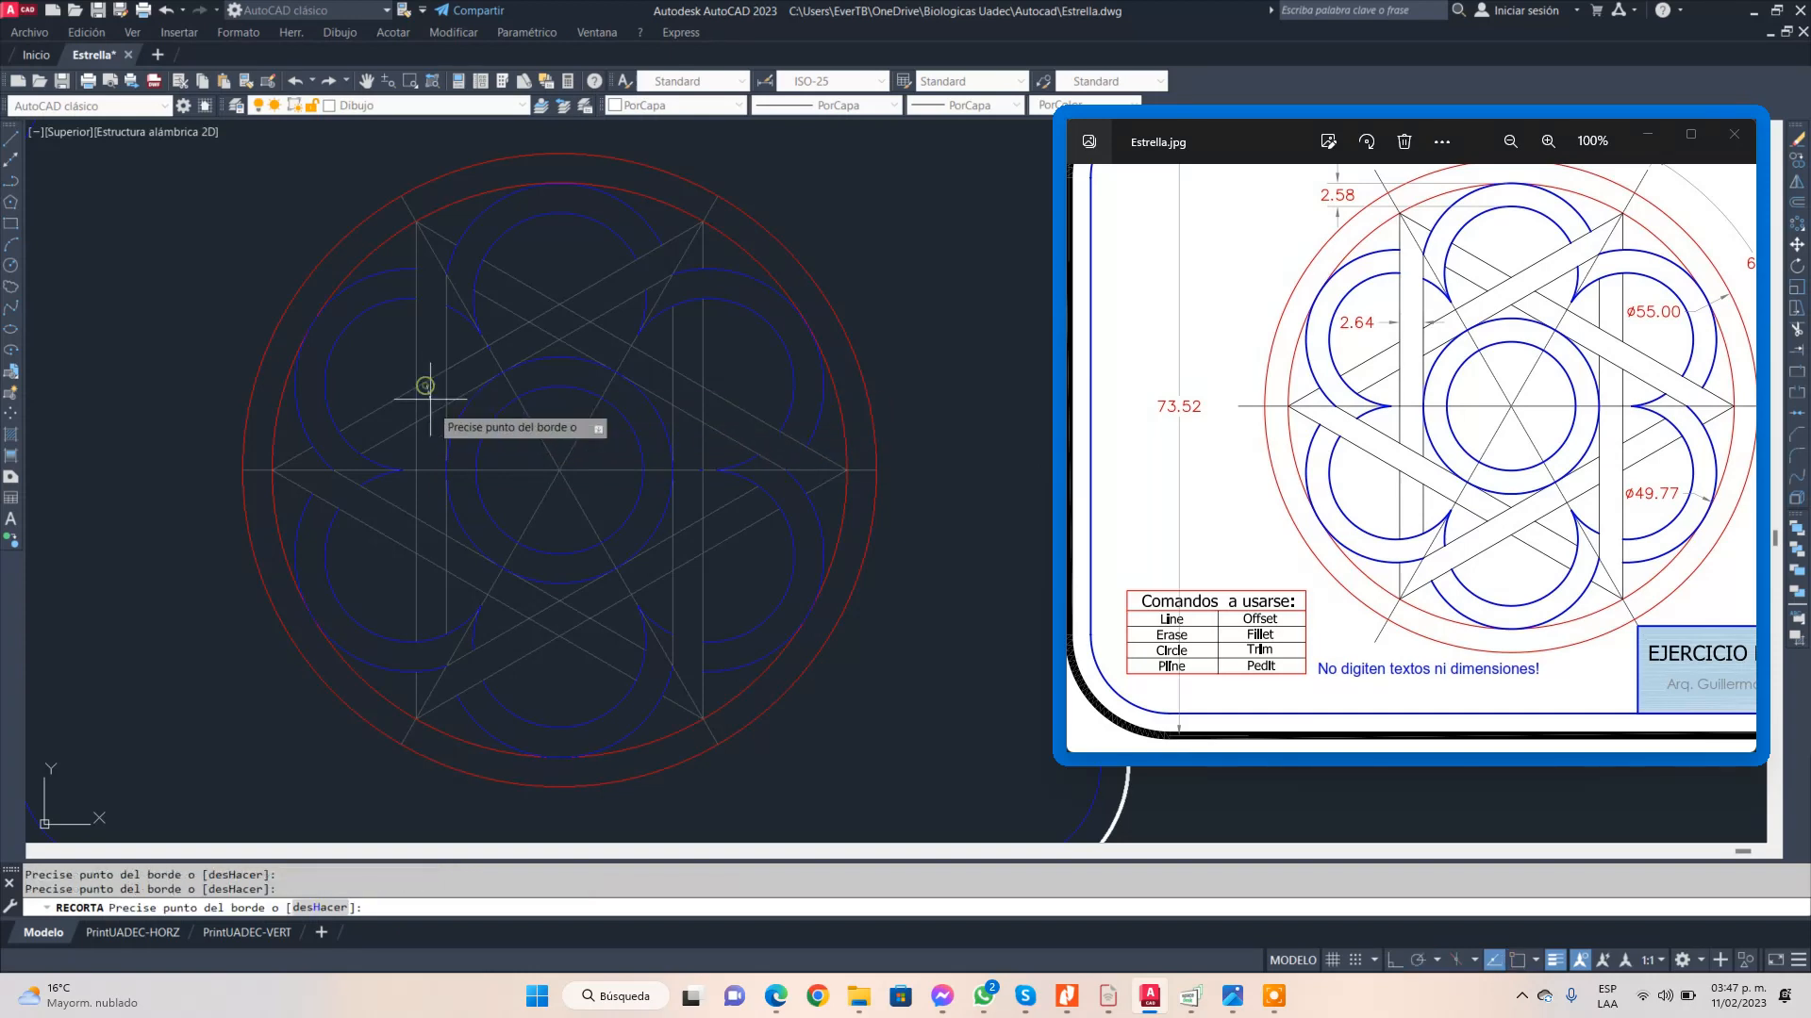
click(432, 375)
click(431, 411)
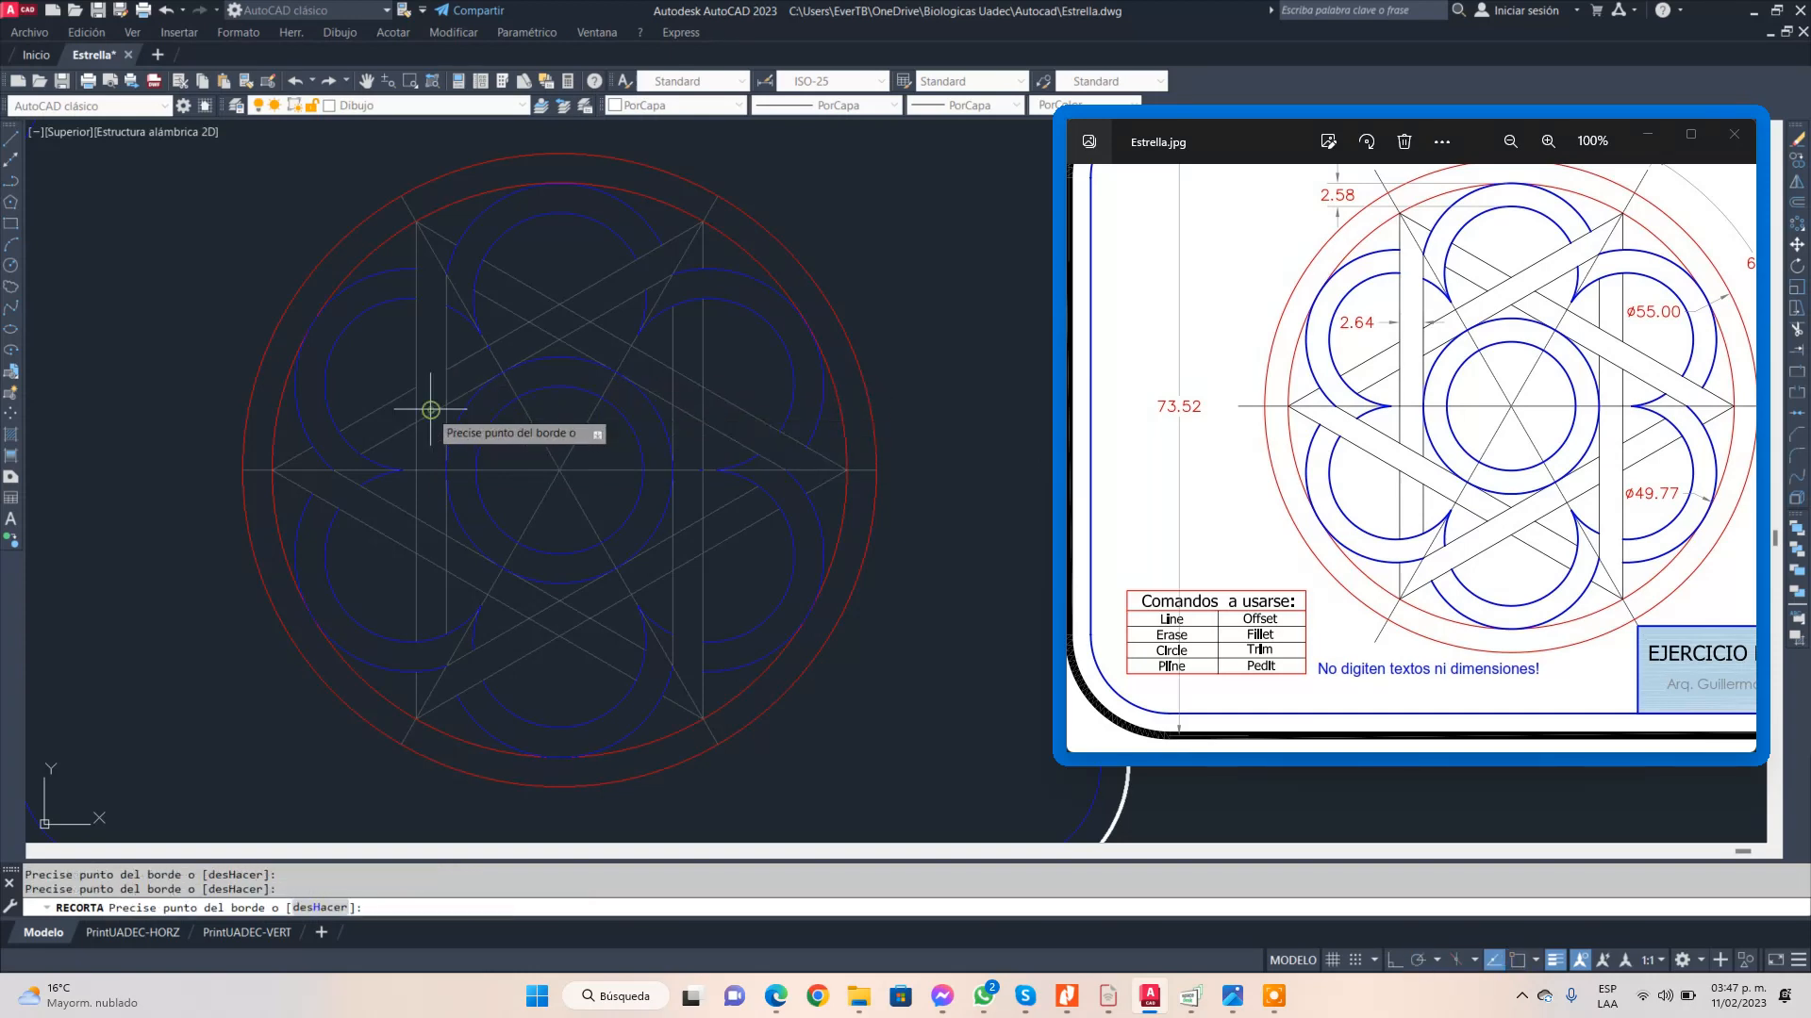
click(432, 406)
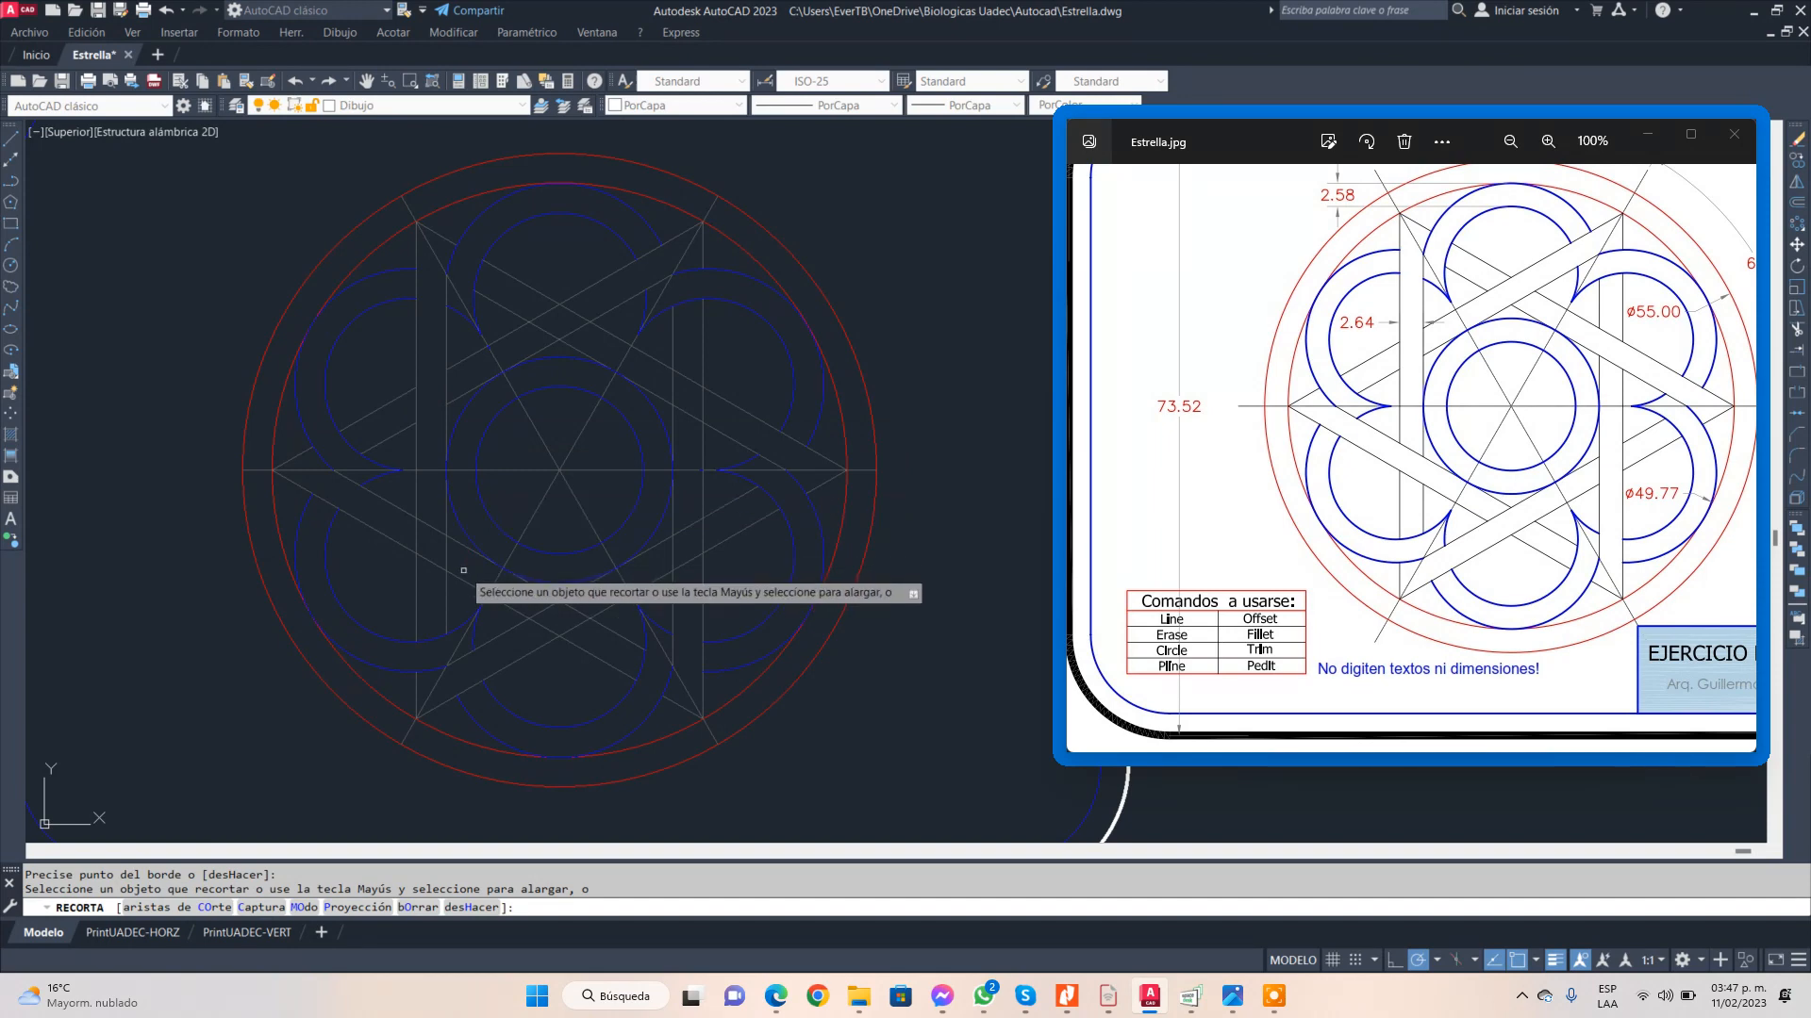
- Trim the overlapping lines at the star's remaining strip crossings so the strips interlace over and under as in the reference
click(416, 536)
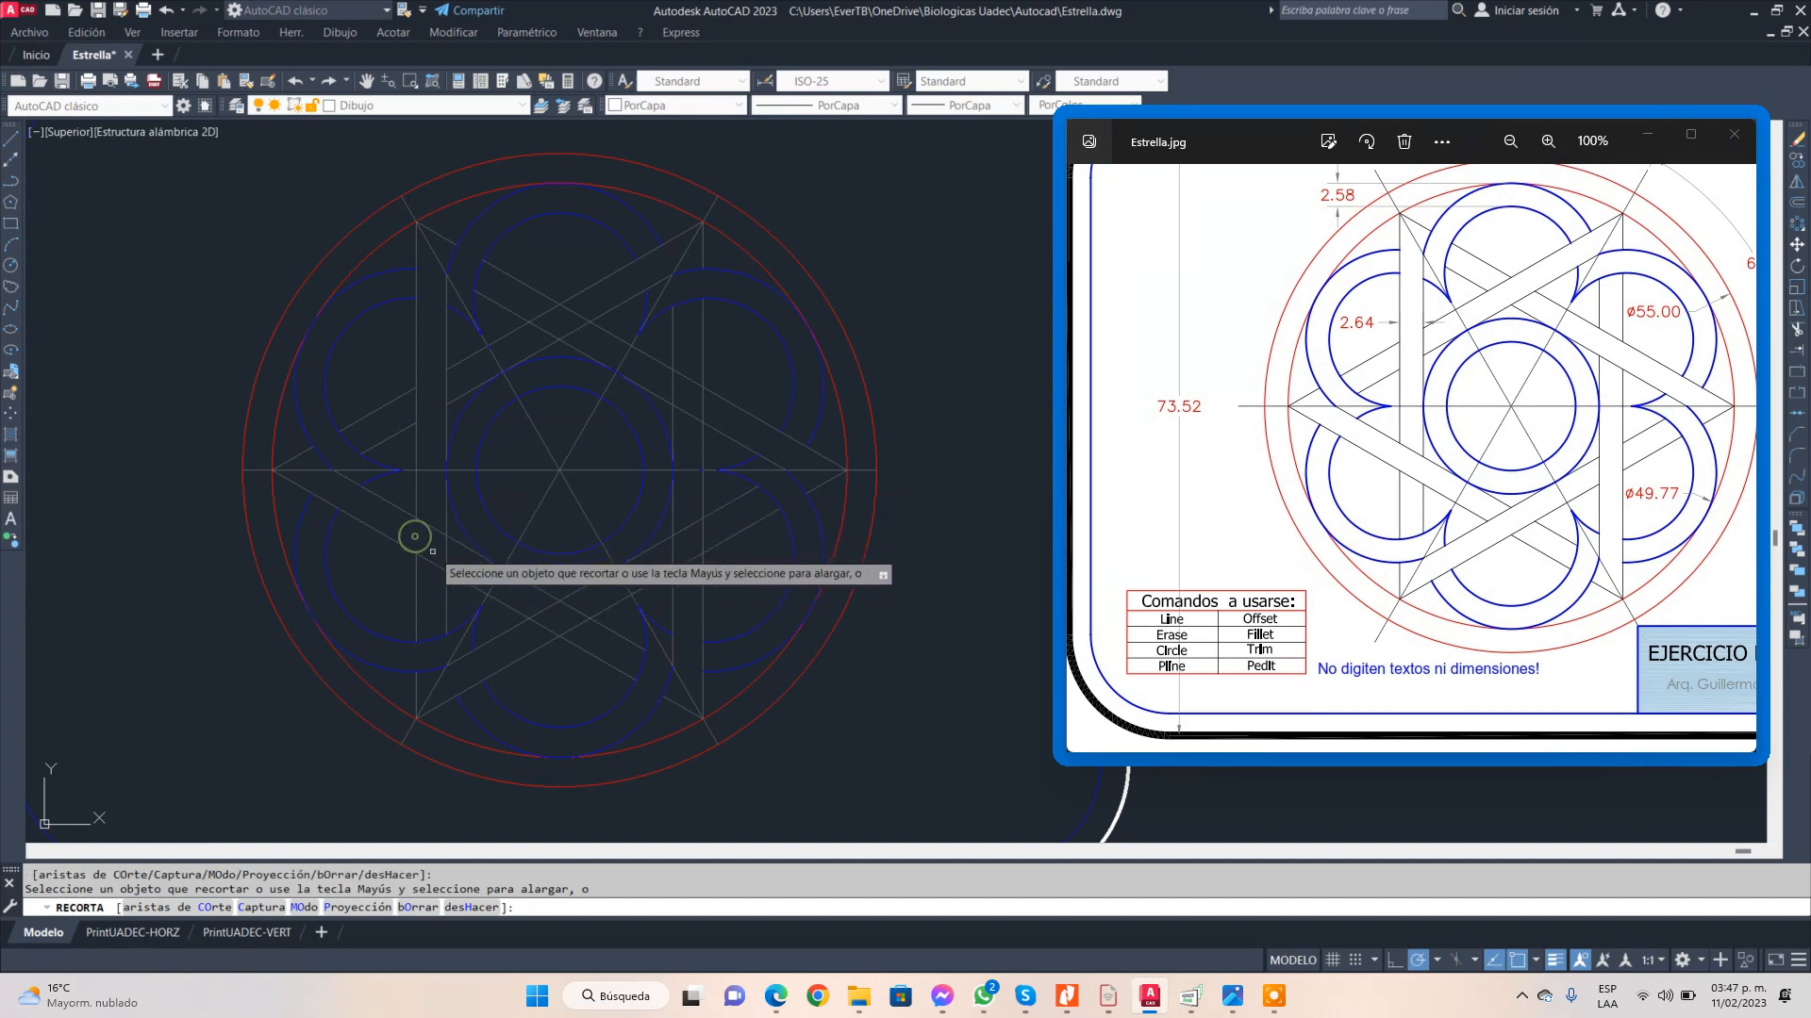
click(545, 632)
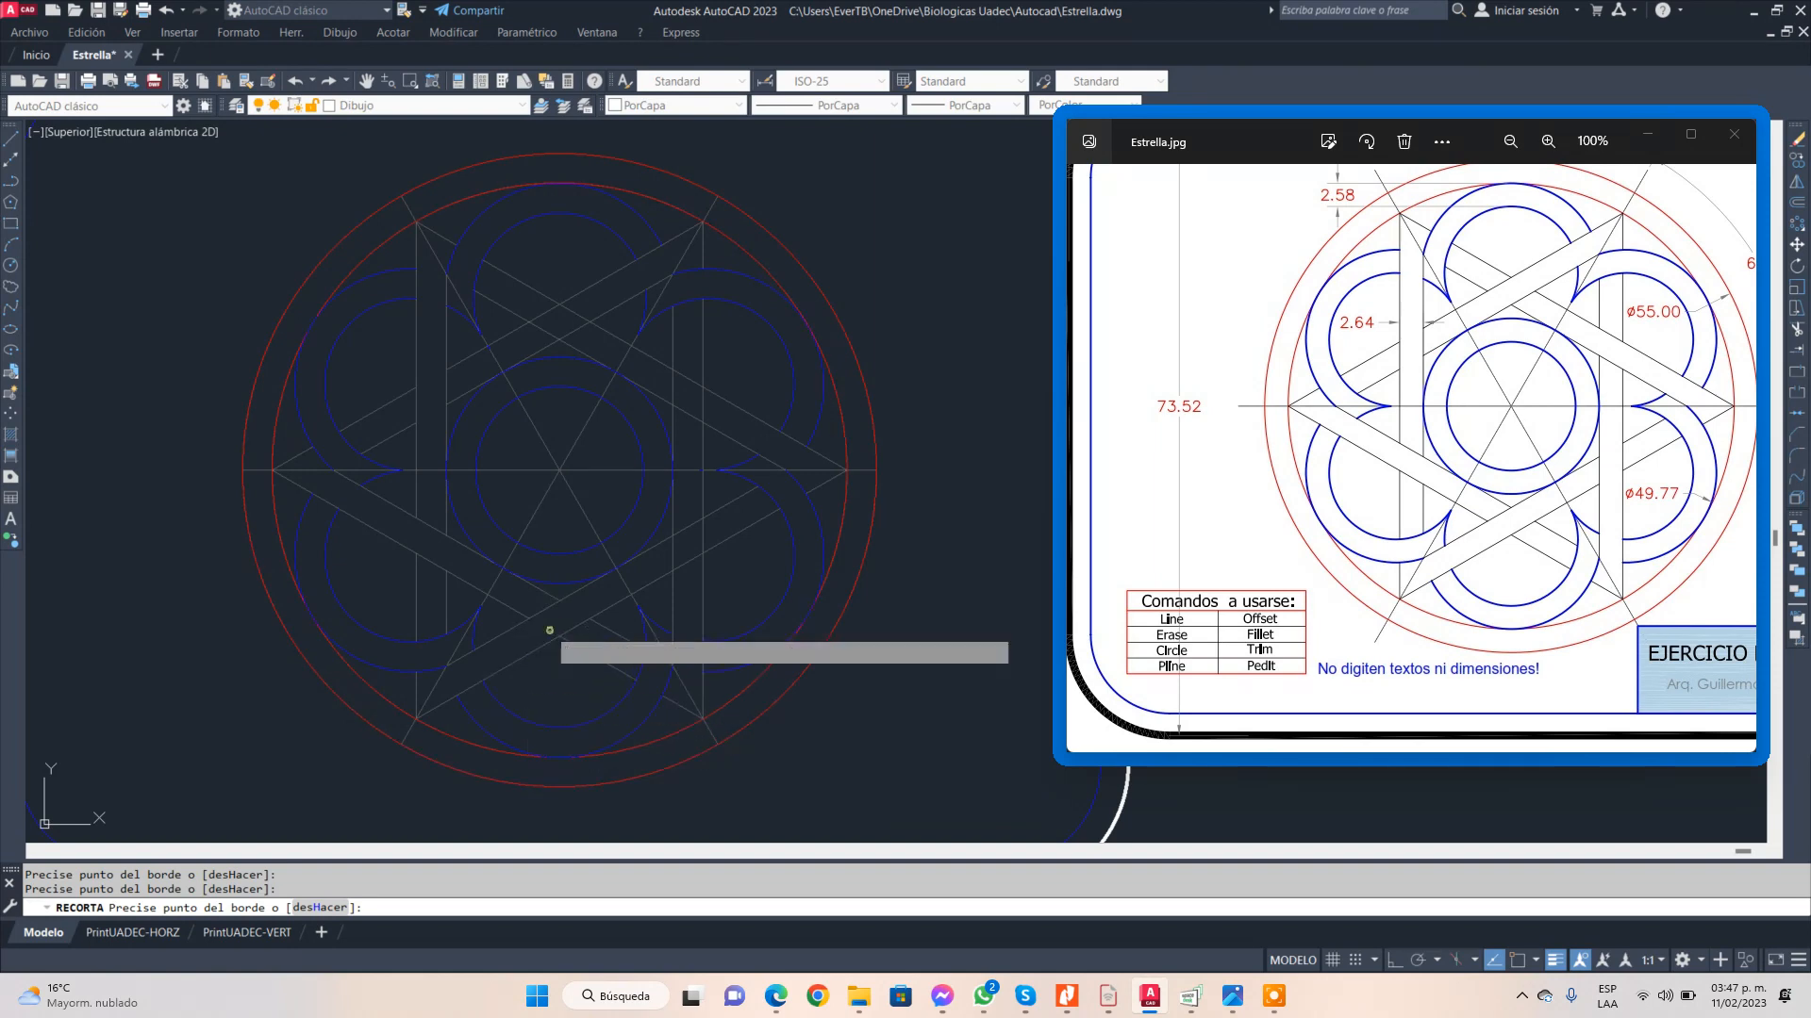
key(Return)
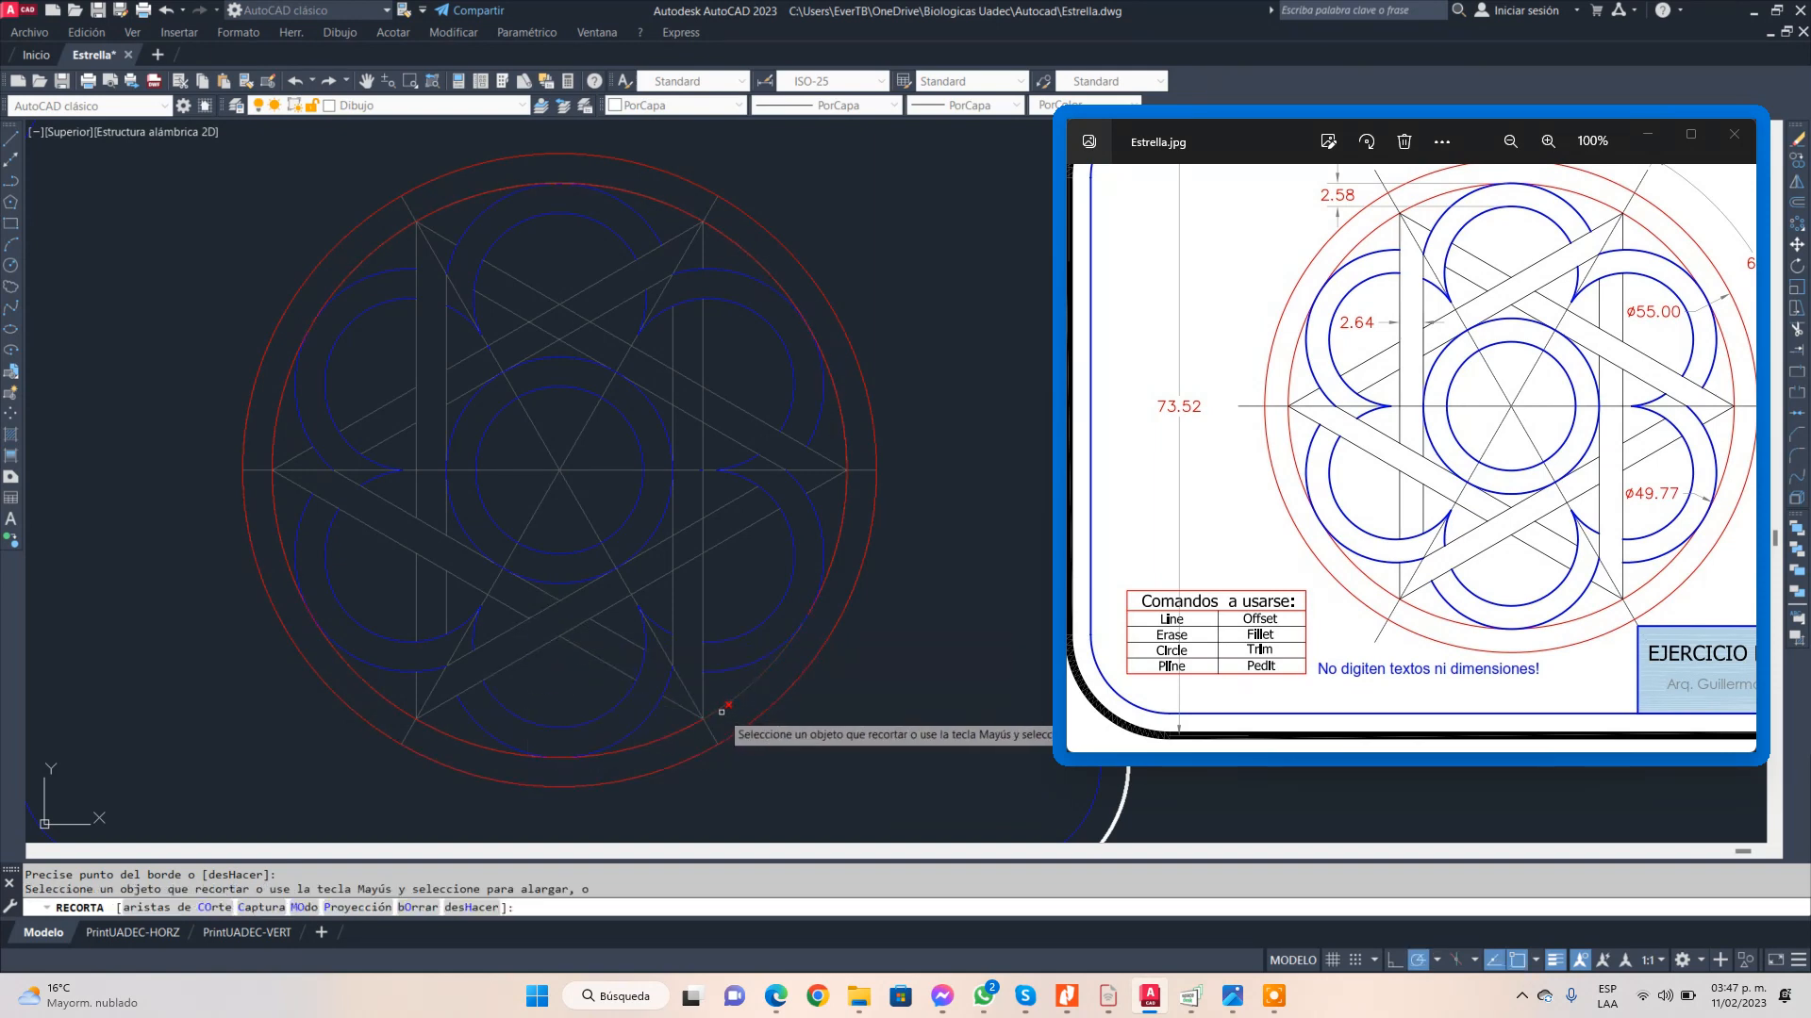
click(694, 523)
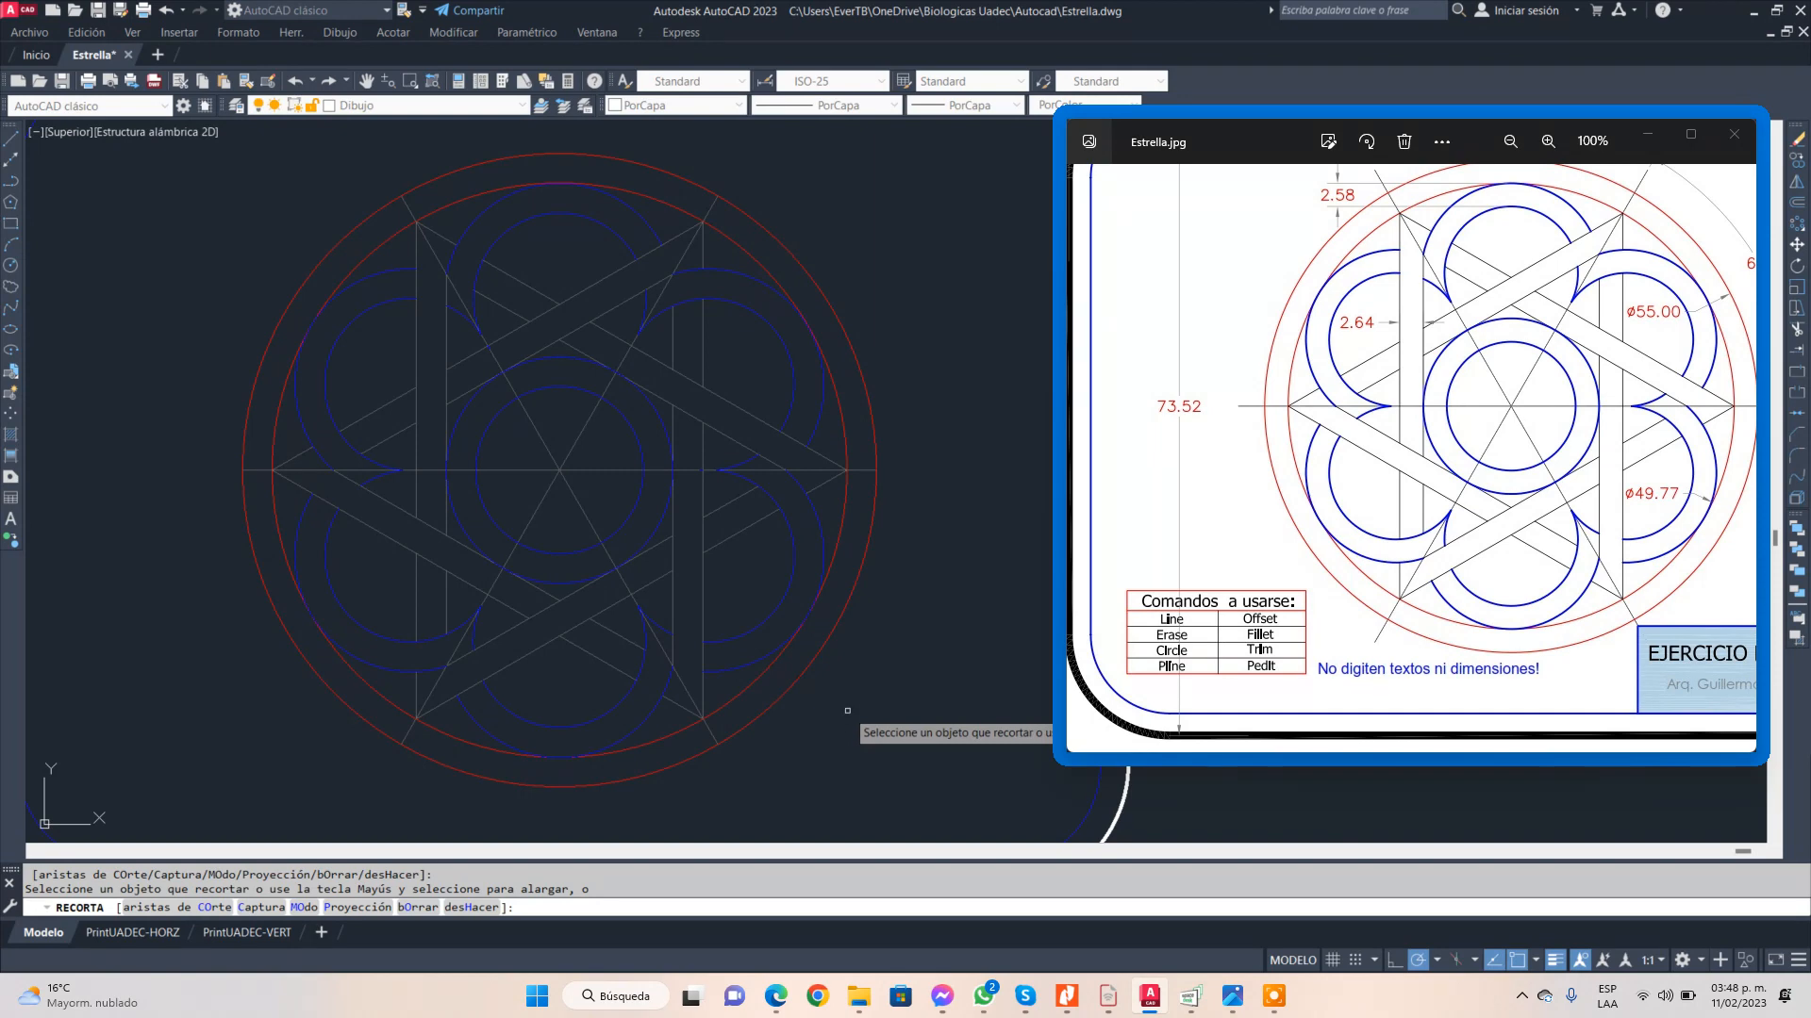
key(Escape)
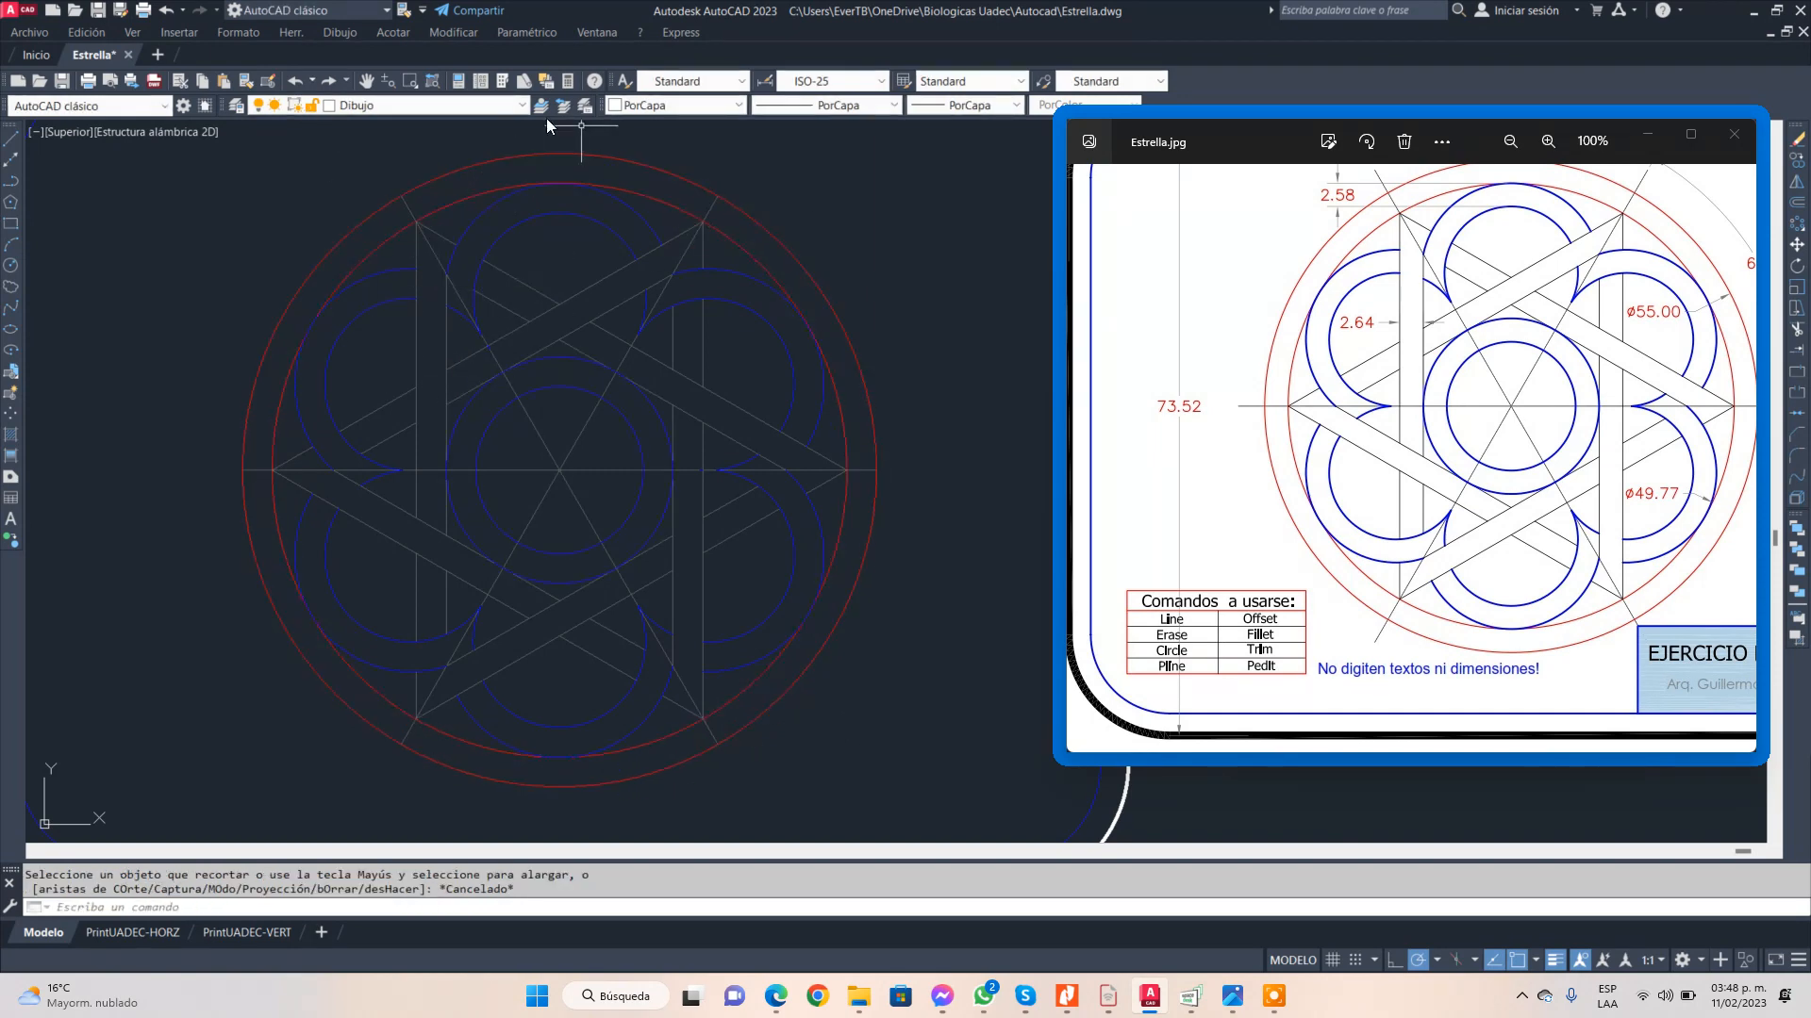
- Turn layer 0 off to inspect the petals and central ring alone, and turn it back on
click(521, 106)
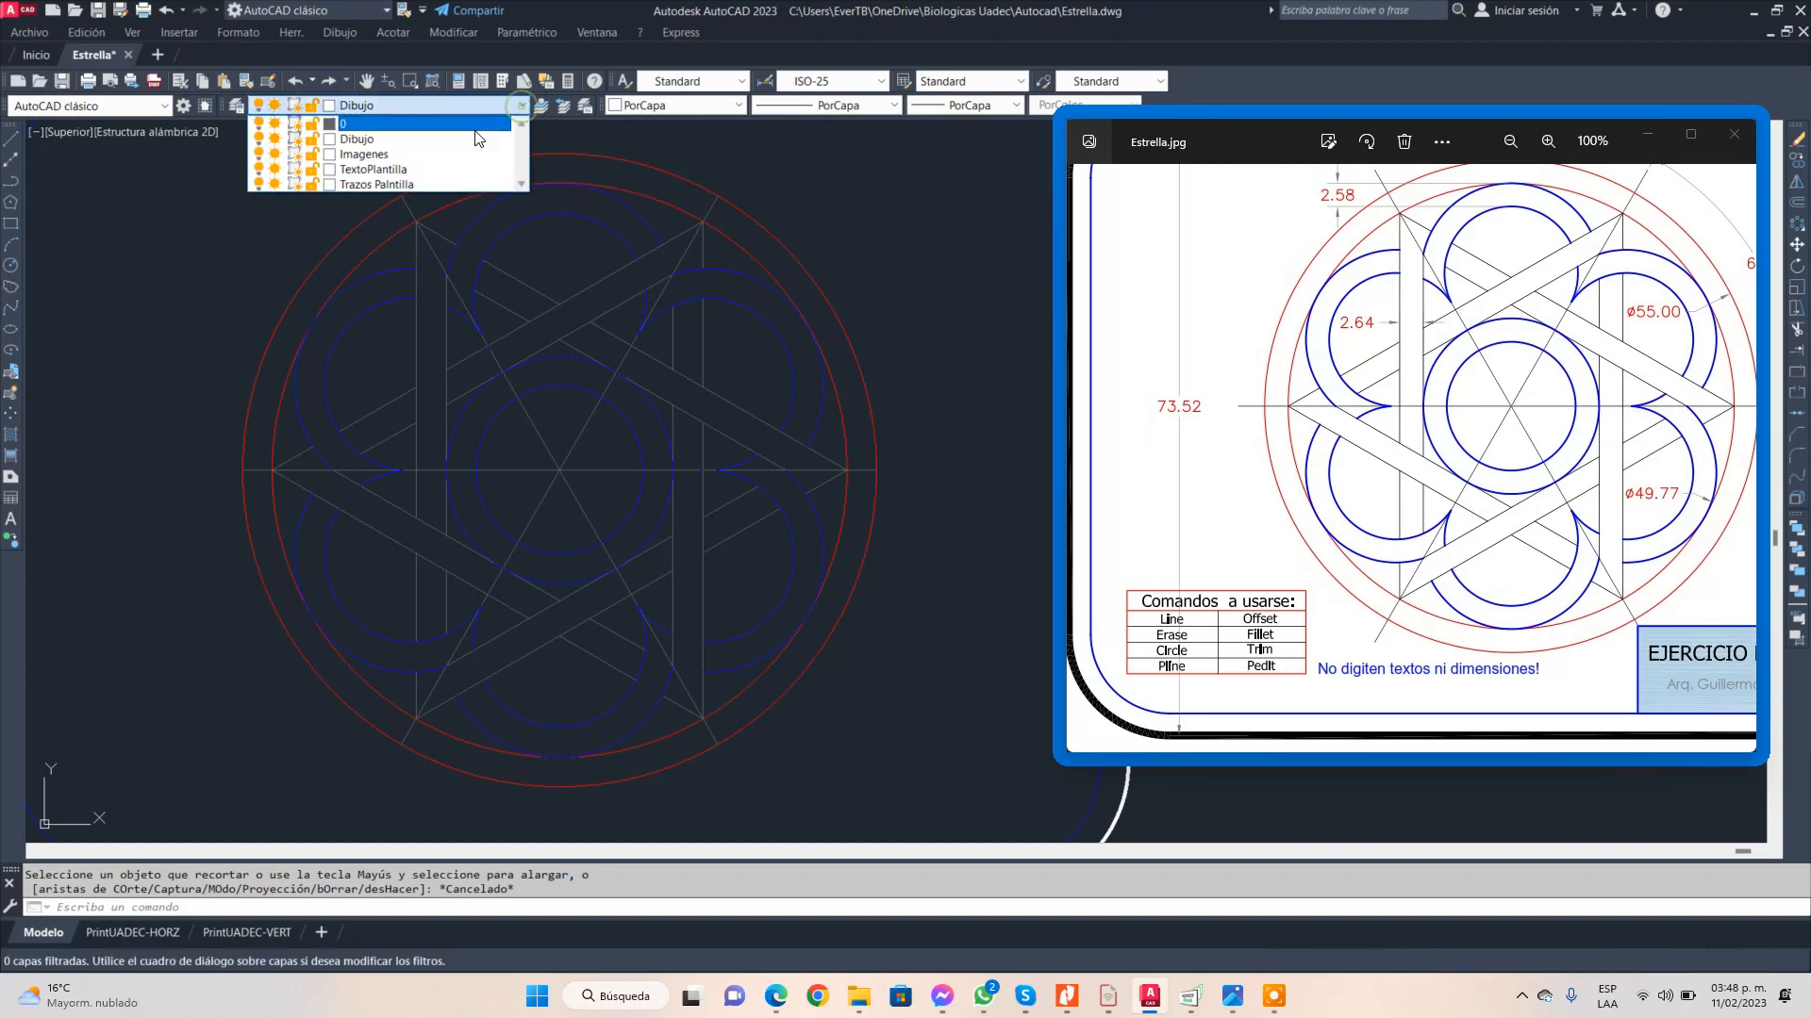
click(258, 124)
click(194, 189)
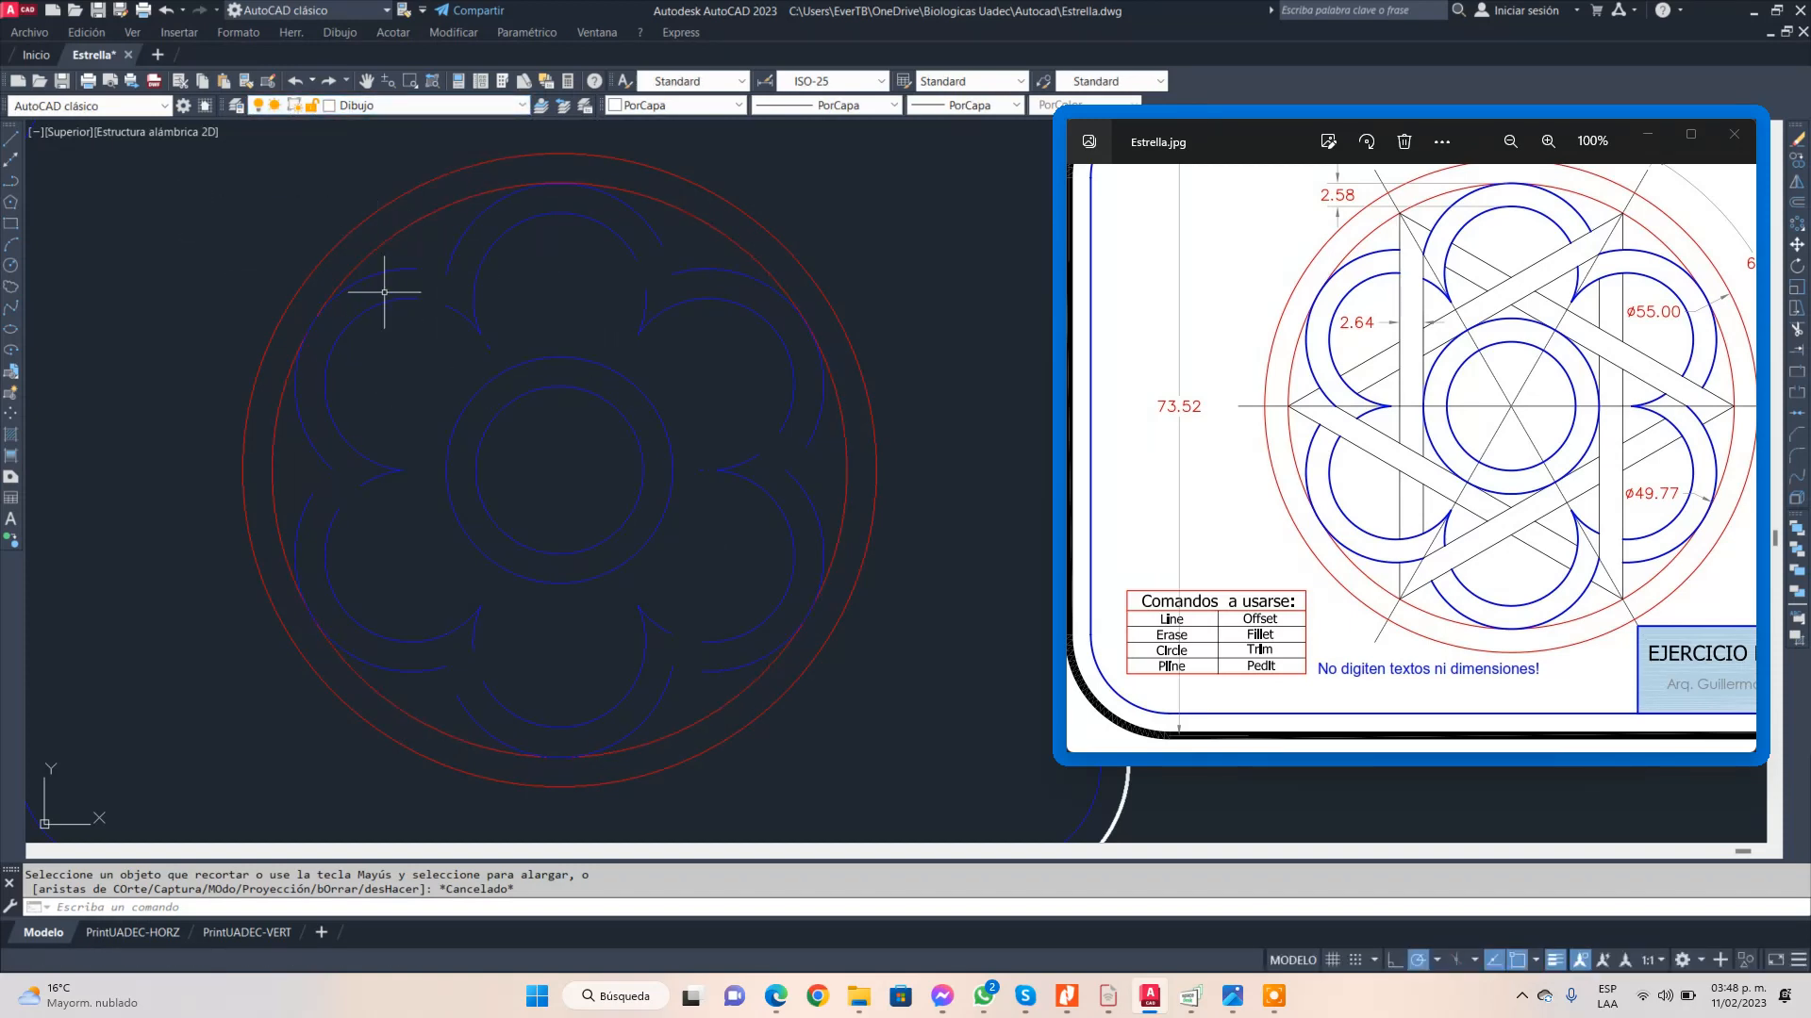
click(522, 106)
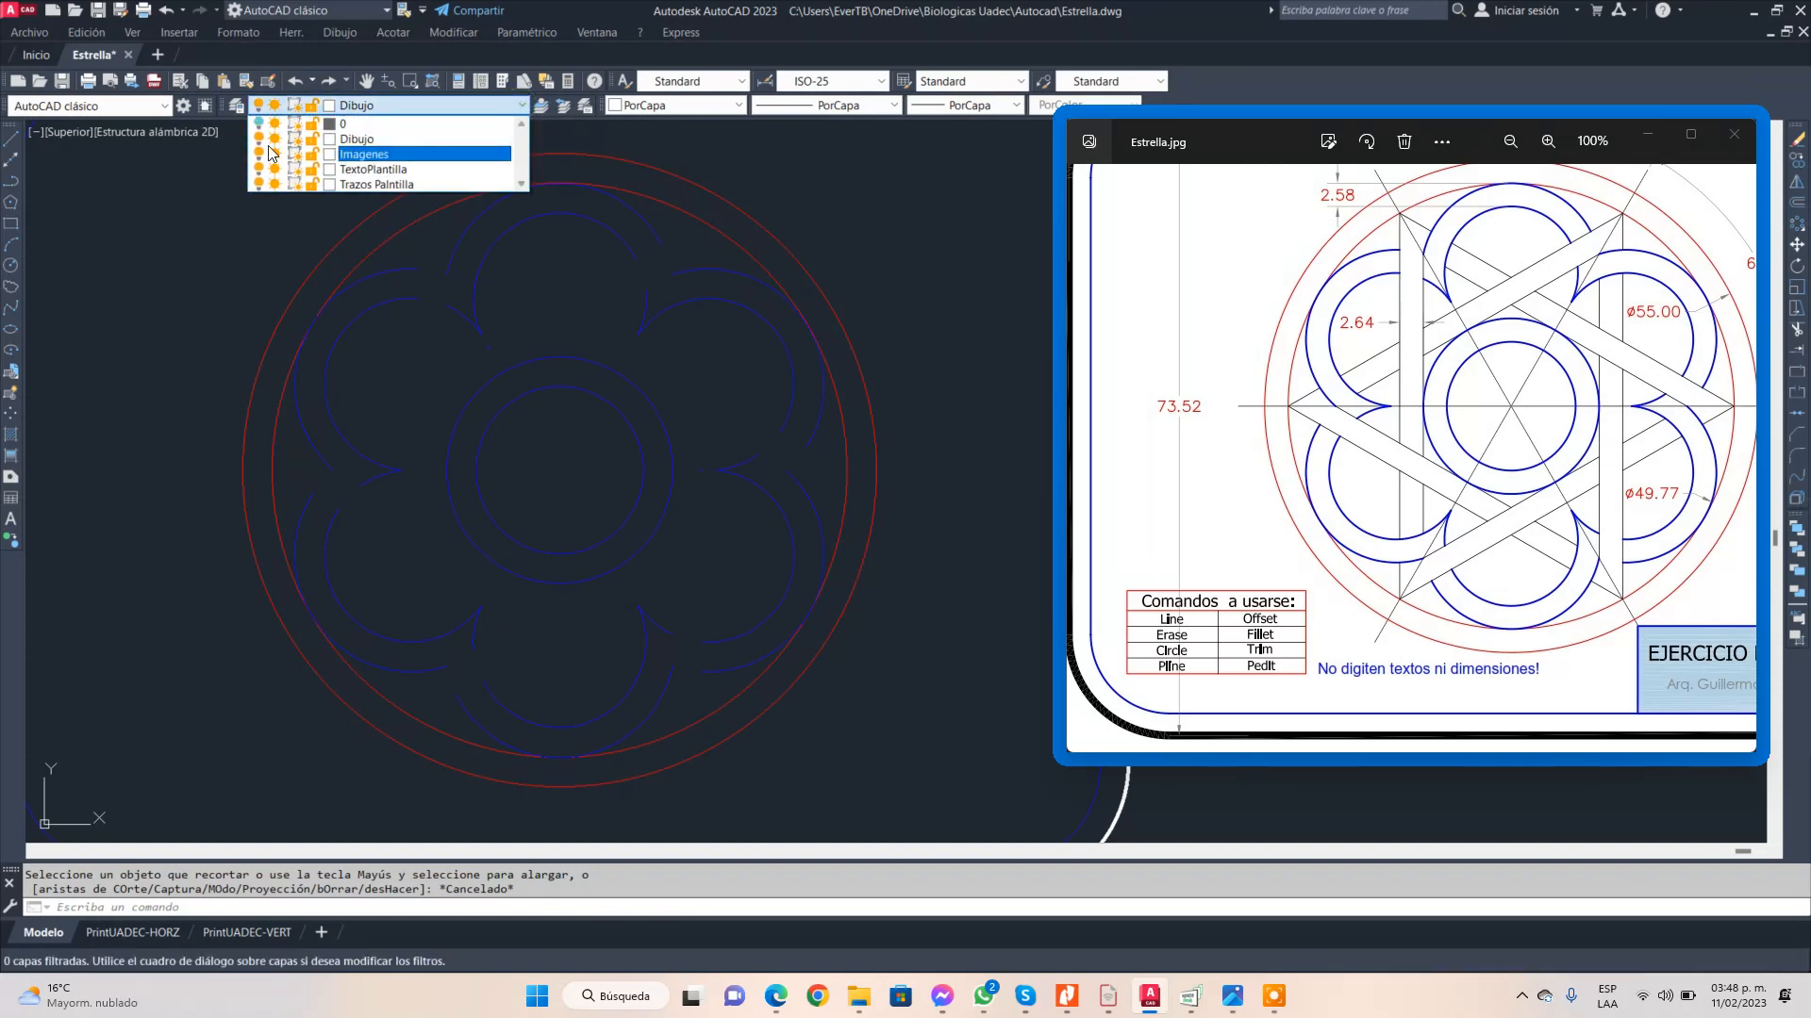
click(258, 124)
click(226, 170)
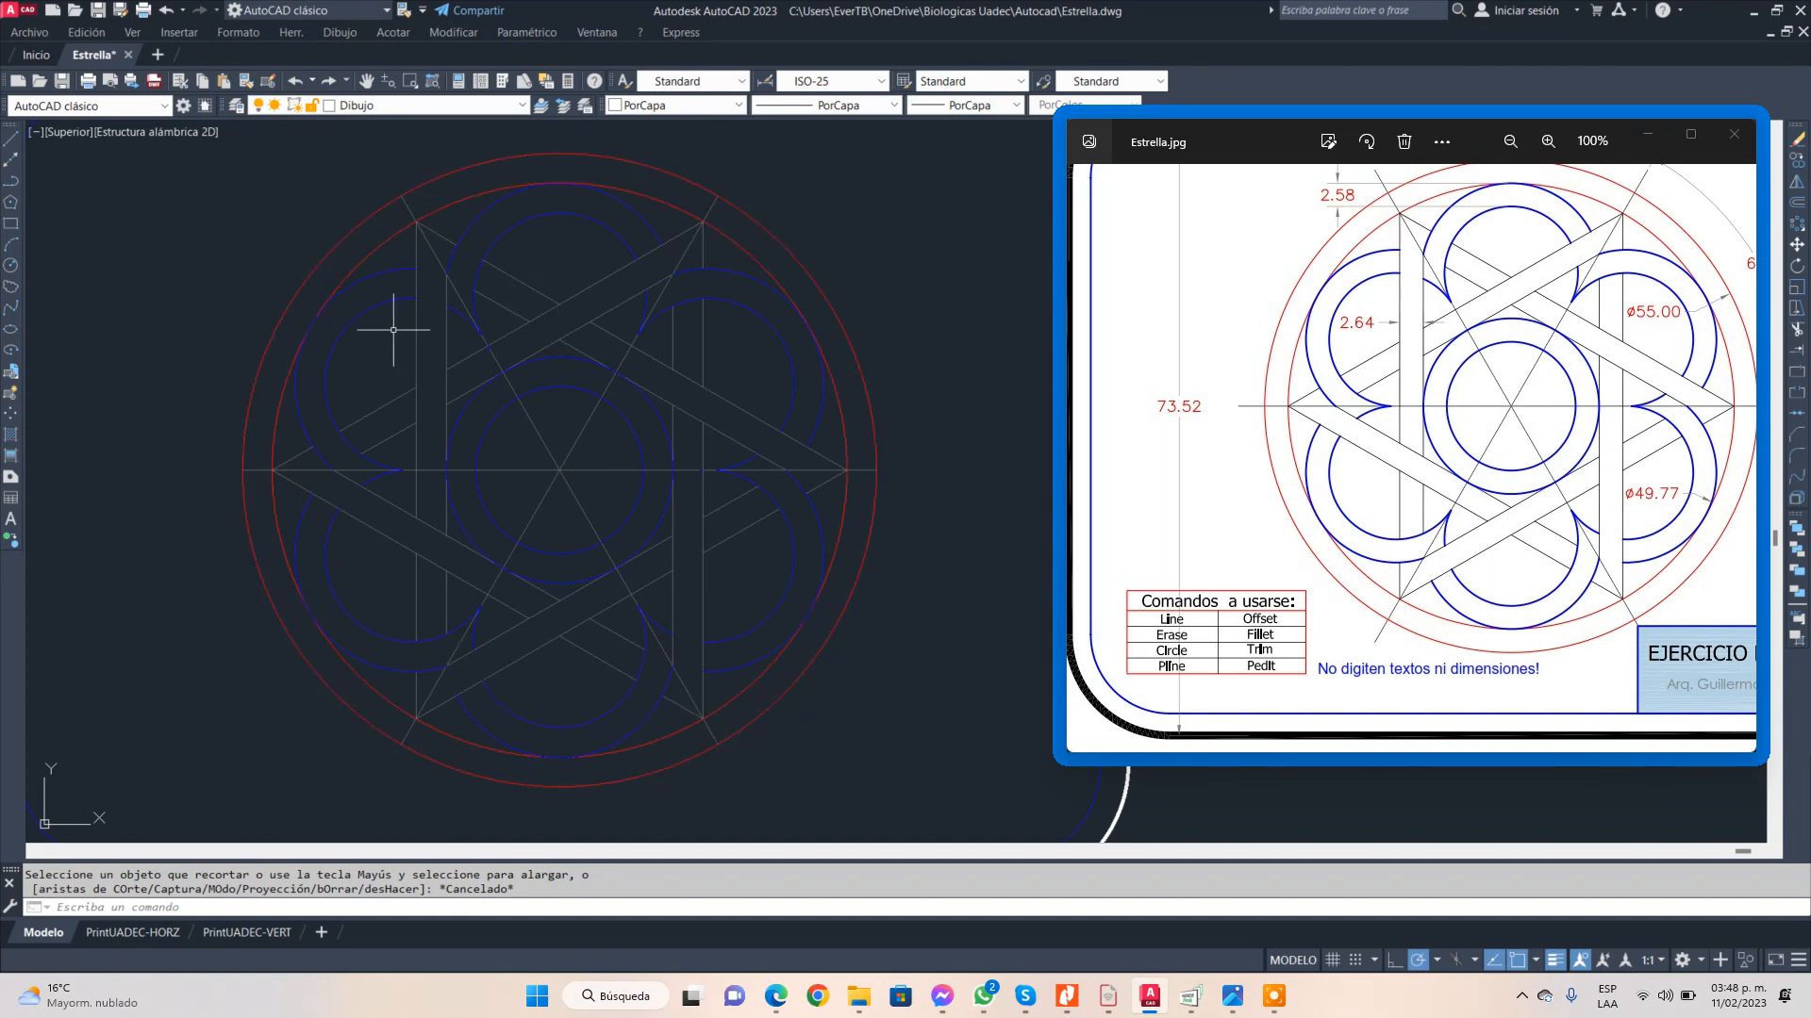
- Add a horizontal linear dimension of the outer frame's full width, placed above the frame
scroll(437, 366, down, 2)
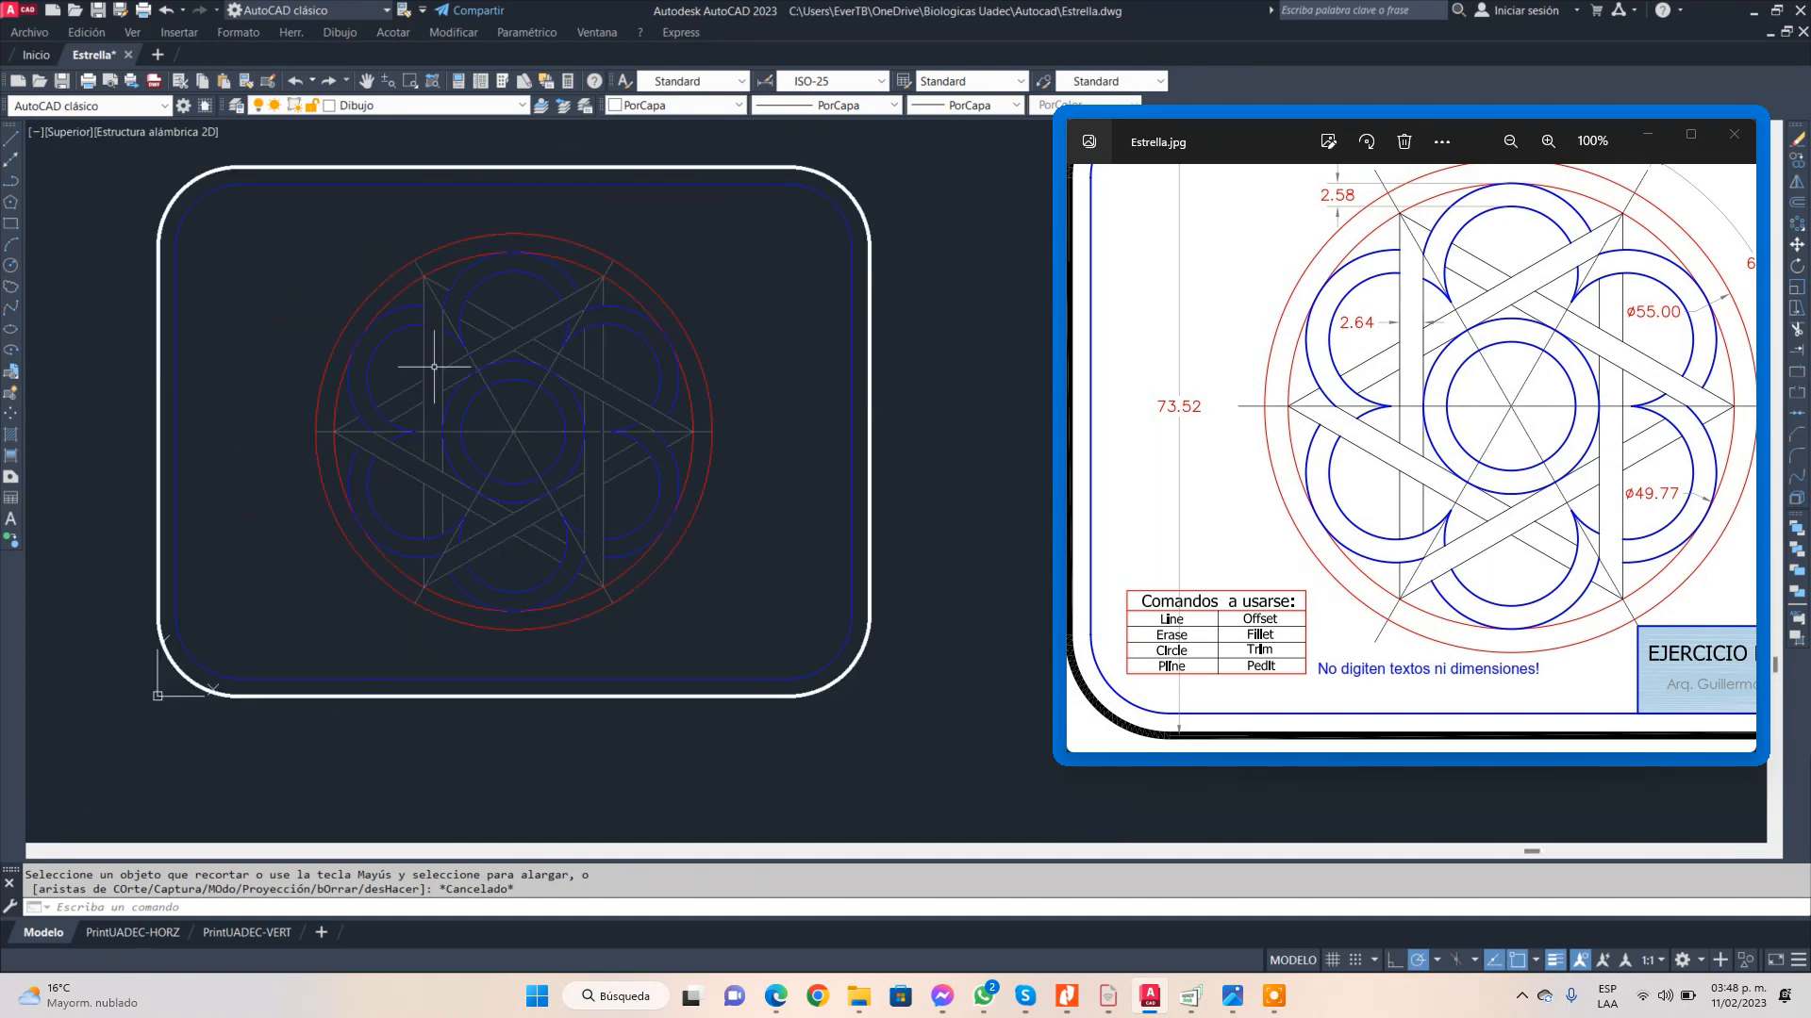
scroll(492, 363, down, 1)
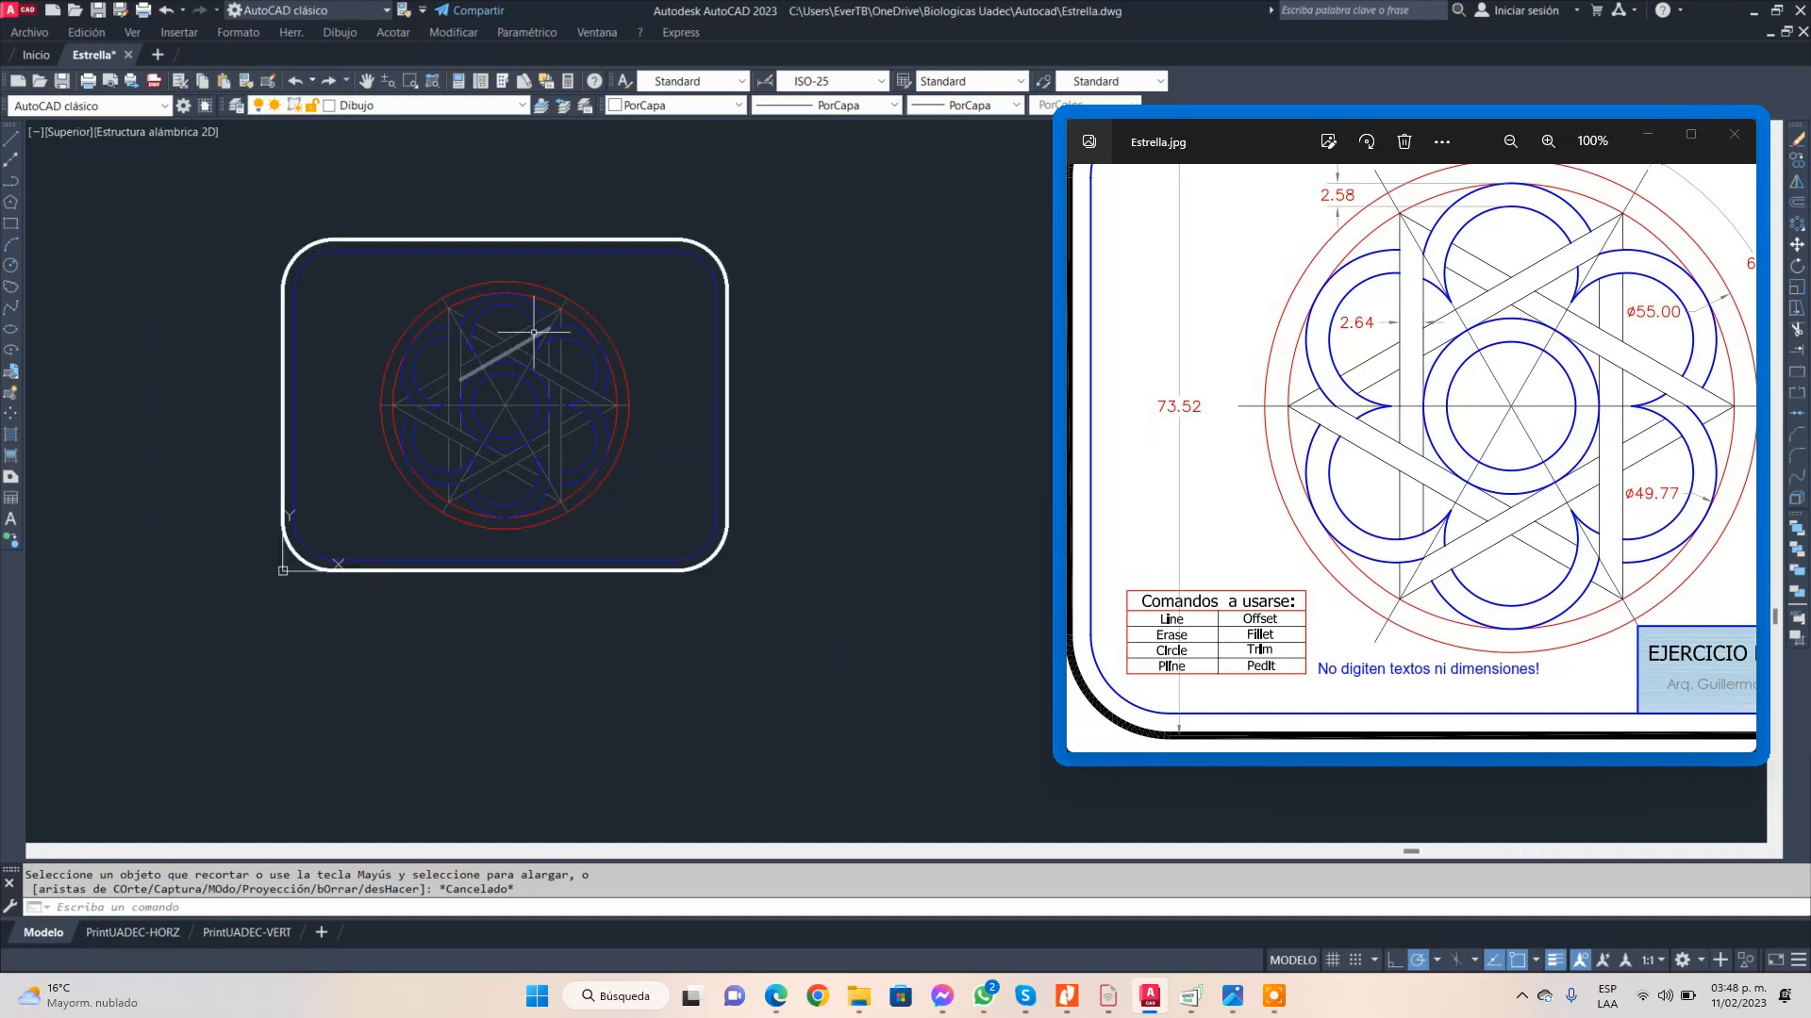
scroll(528, 338, up, 1)
middle_drag(542, 294, 543, 365)
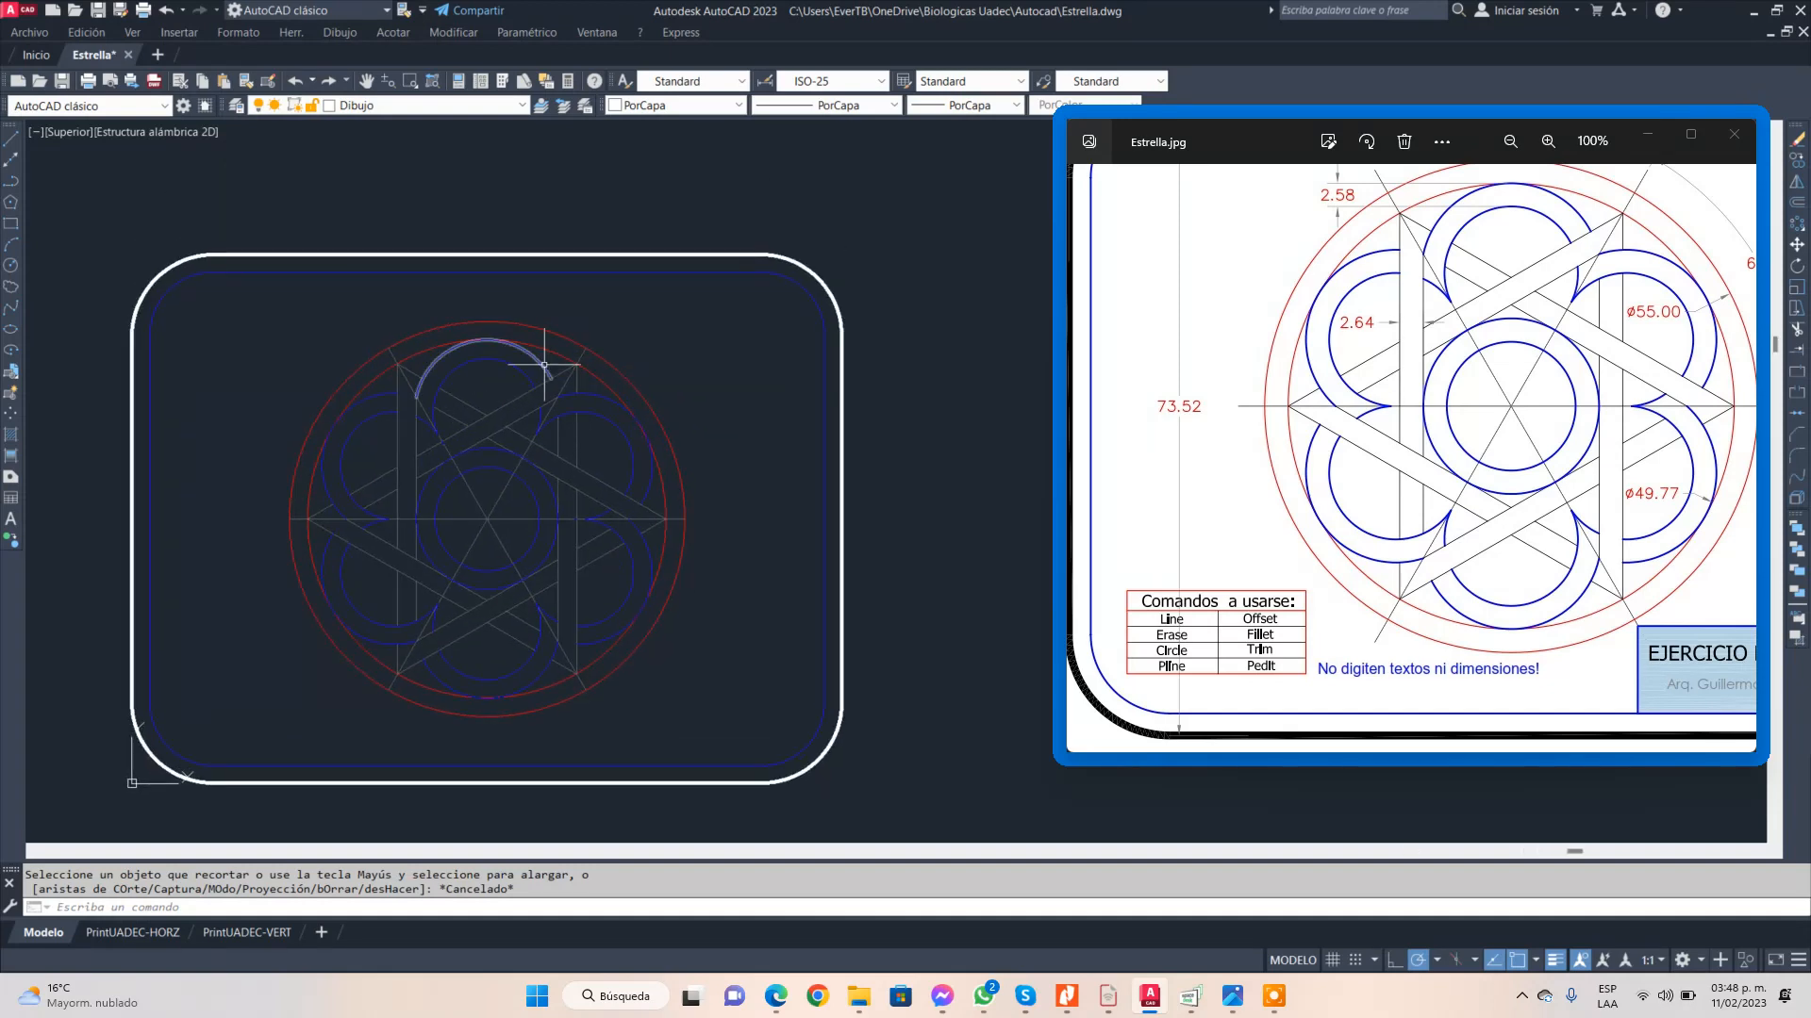
scroll(1450, 355, down, 1)
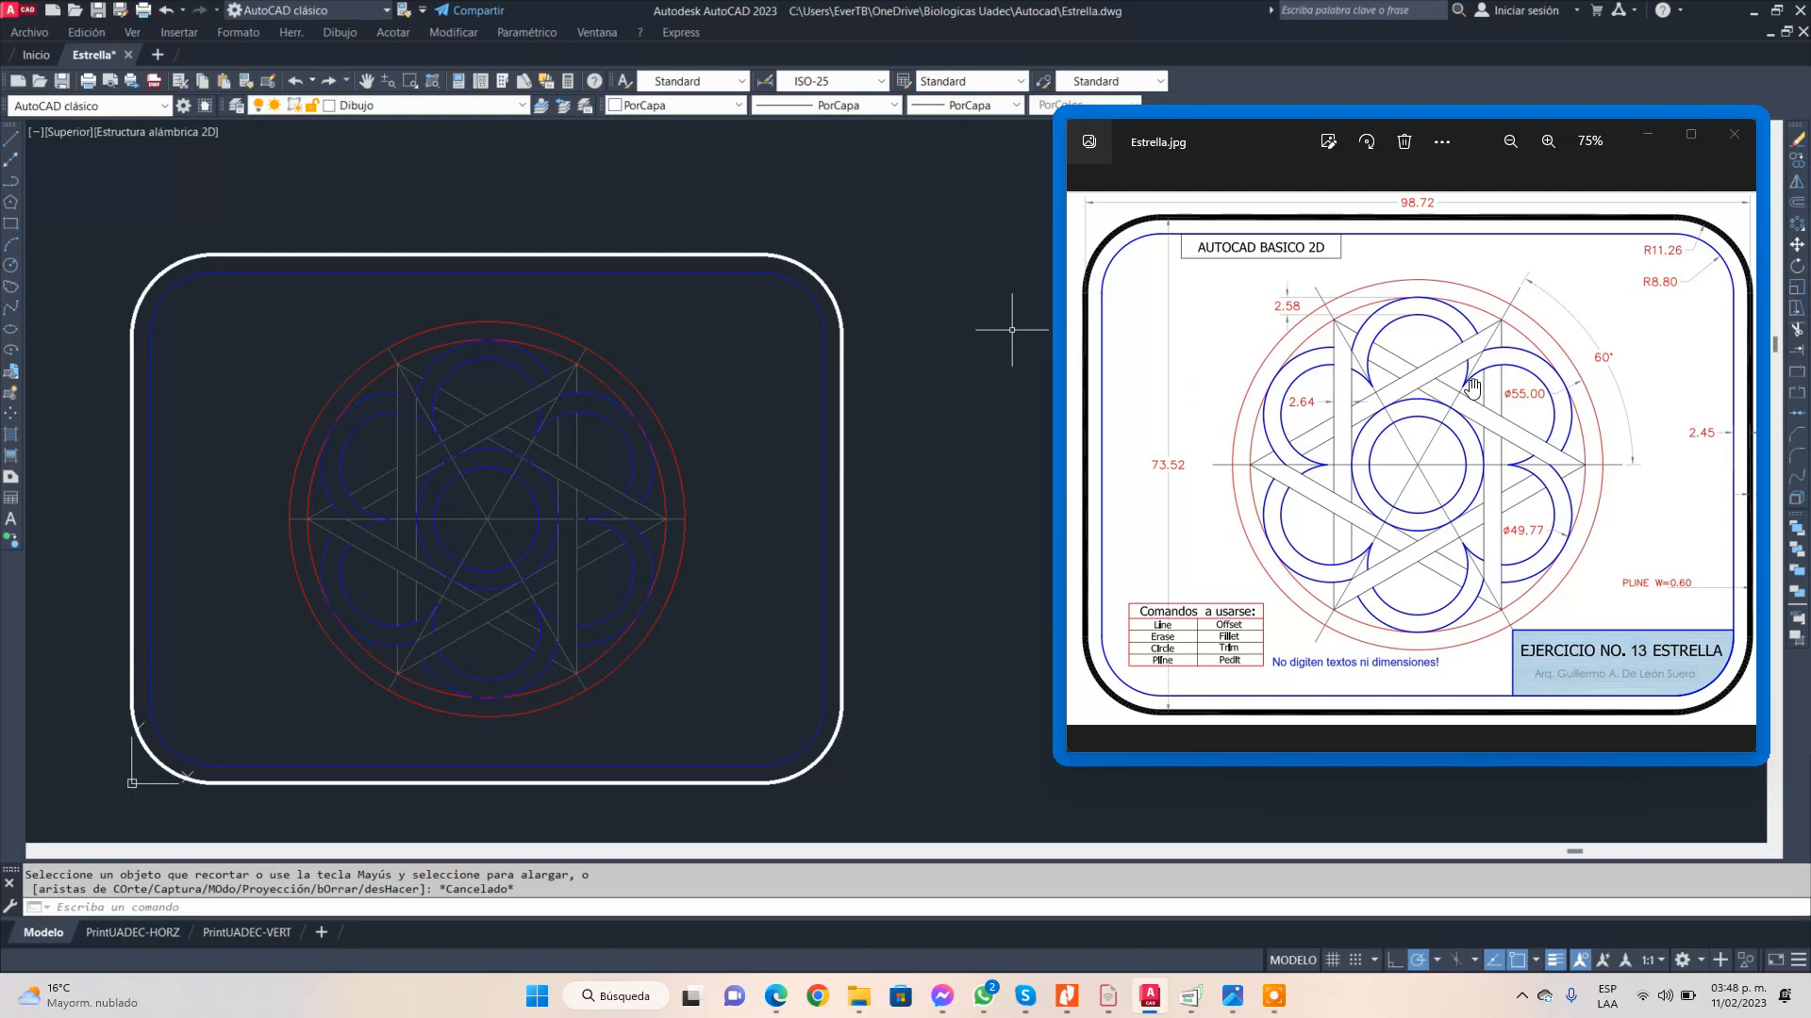
click(1470, 377)
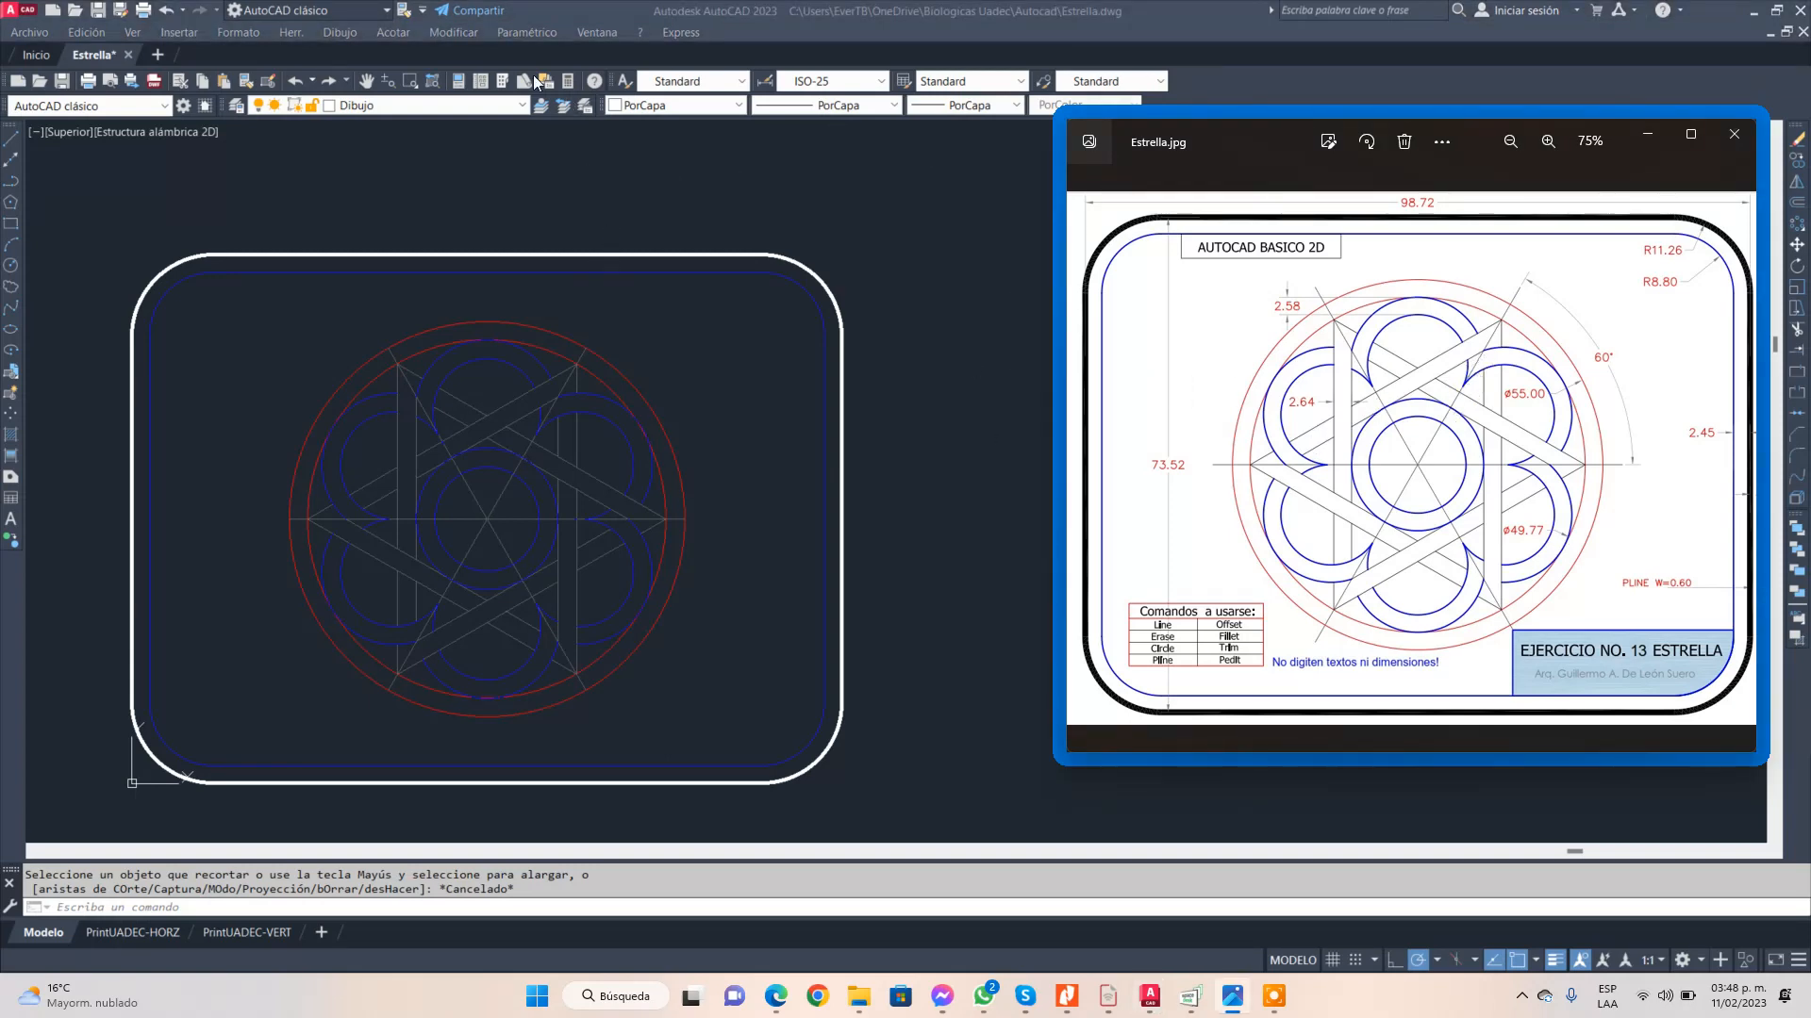
click(399, 31)
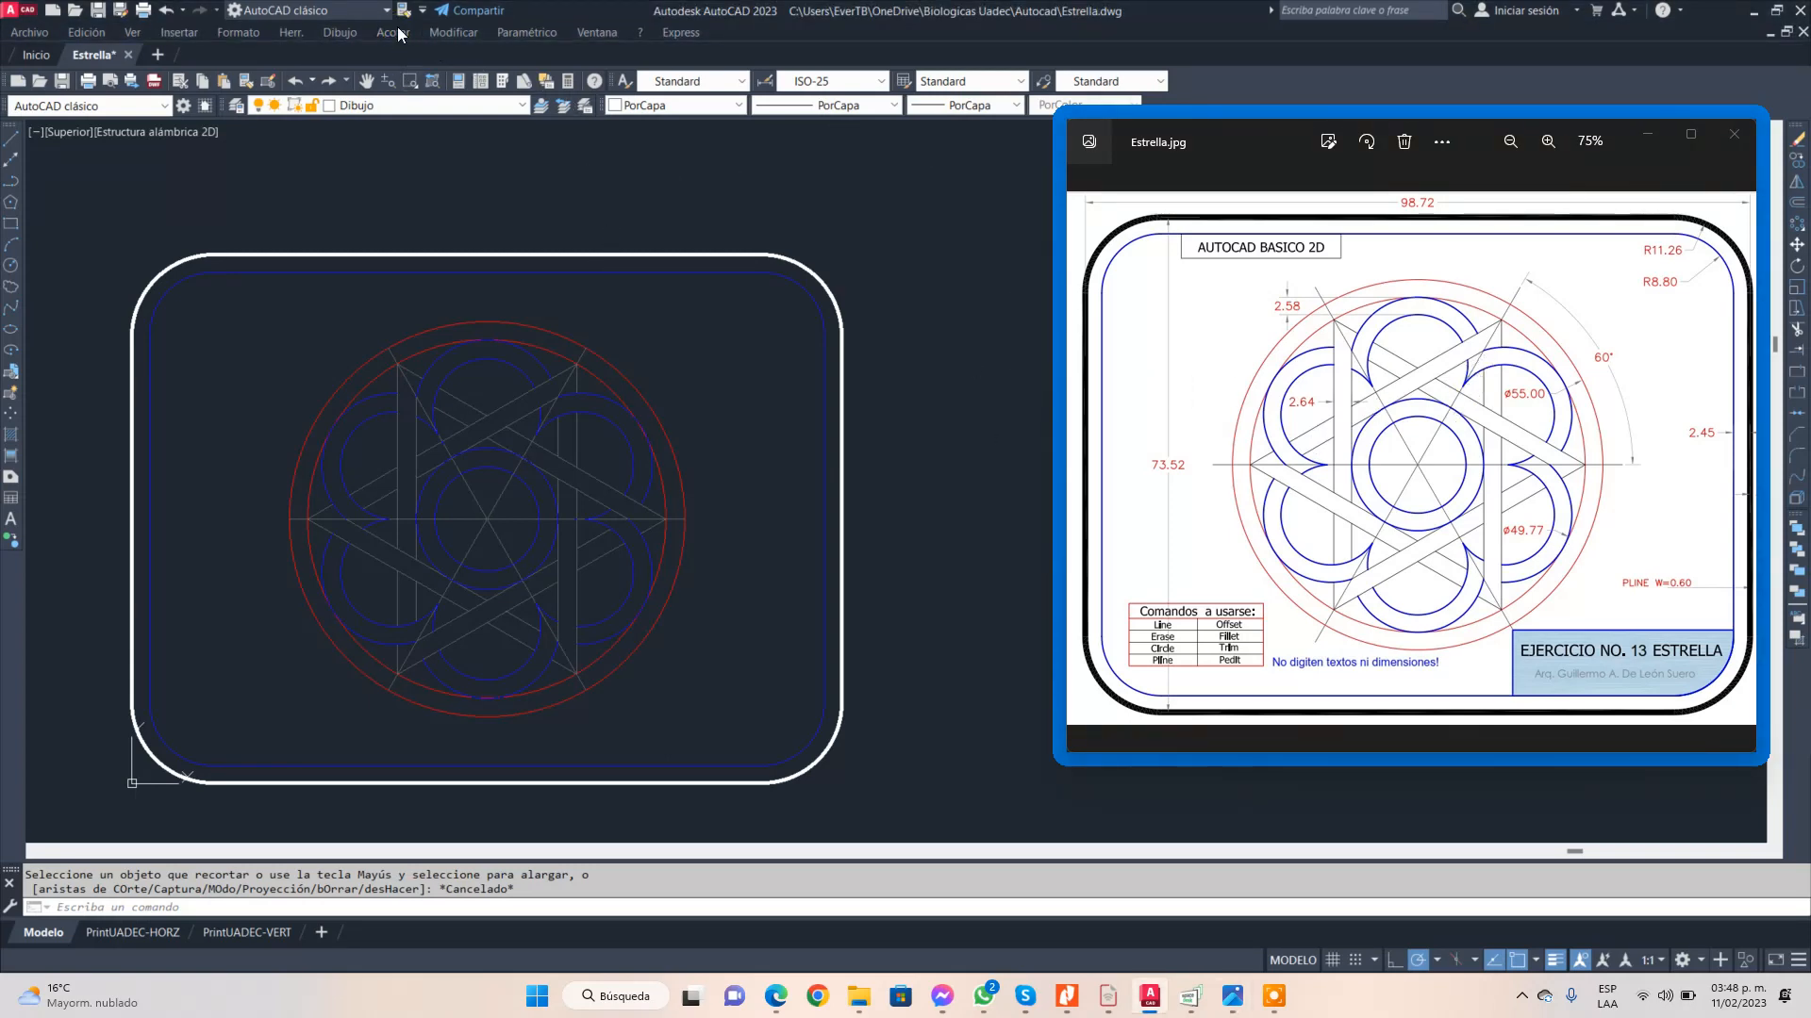
click(388, 32)
click(443, 81)
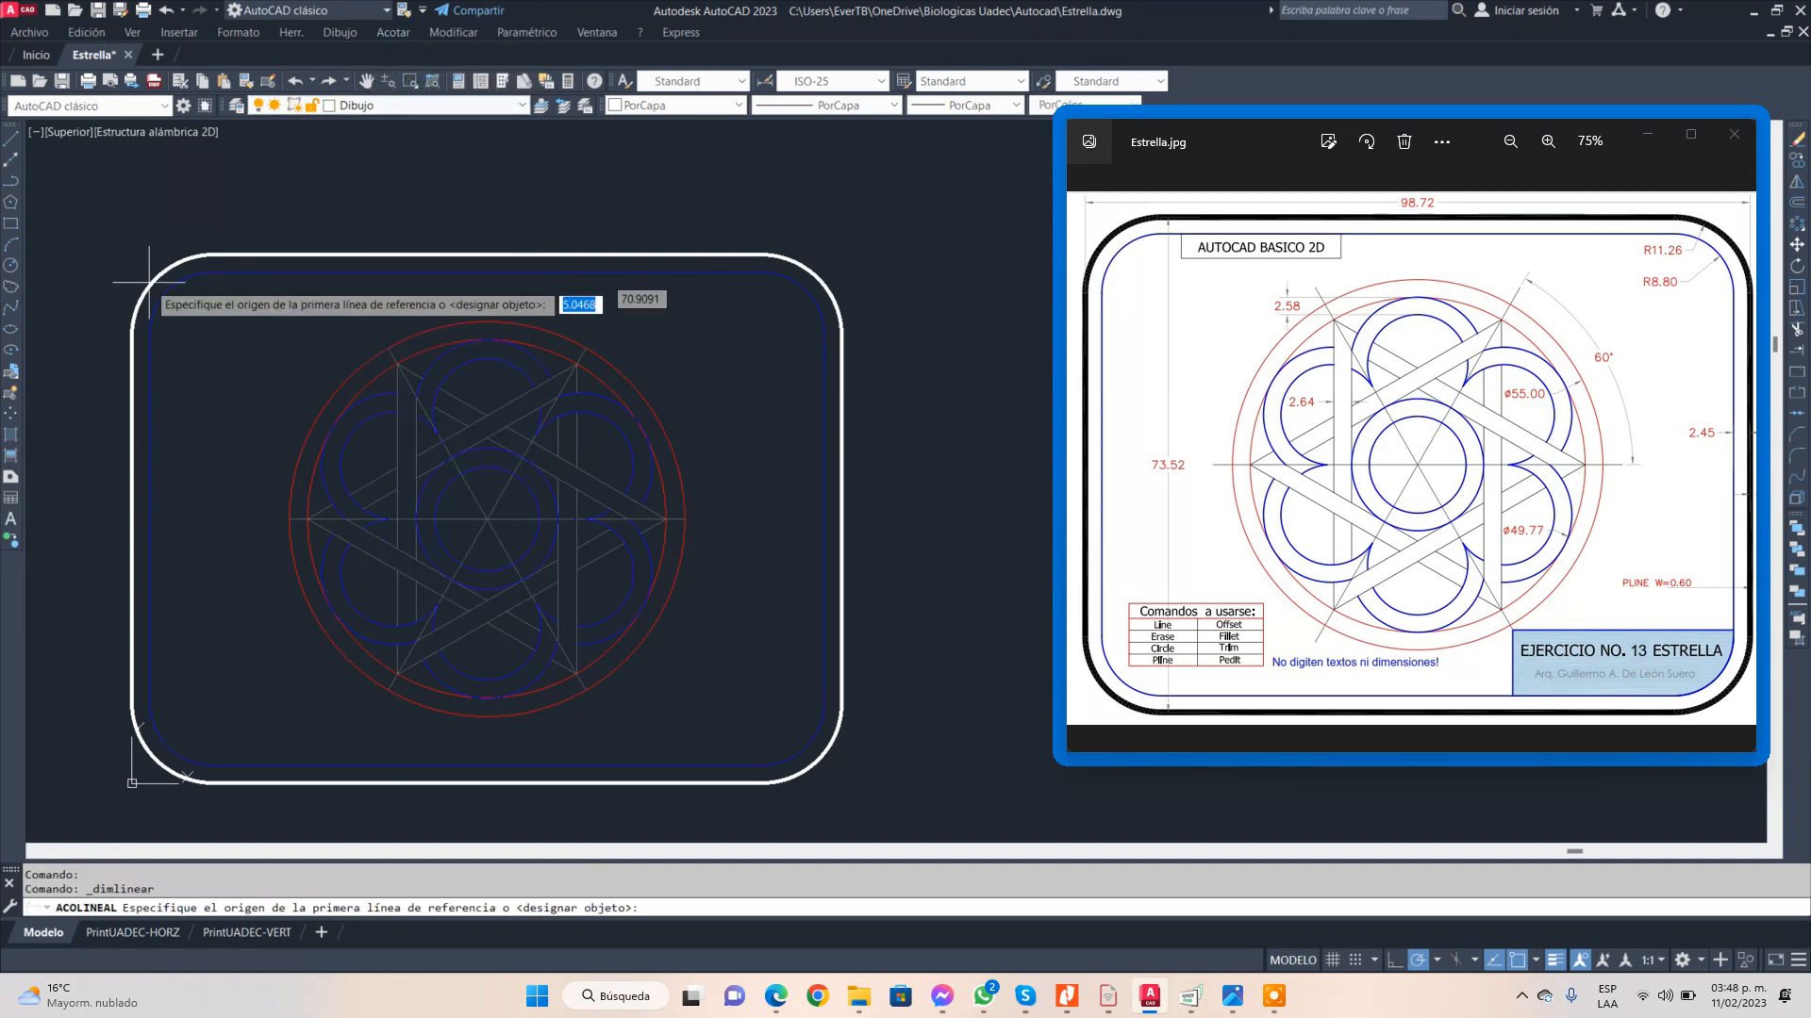
click(212, 335)
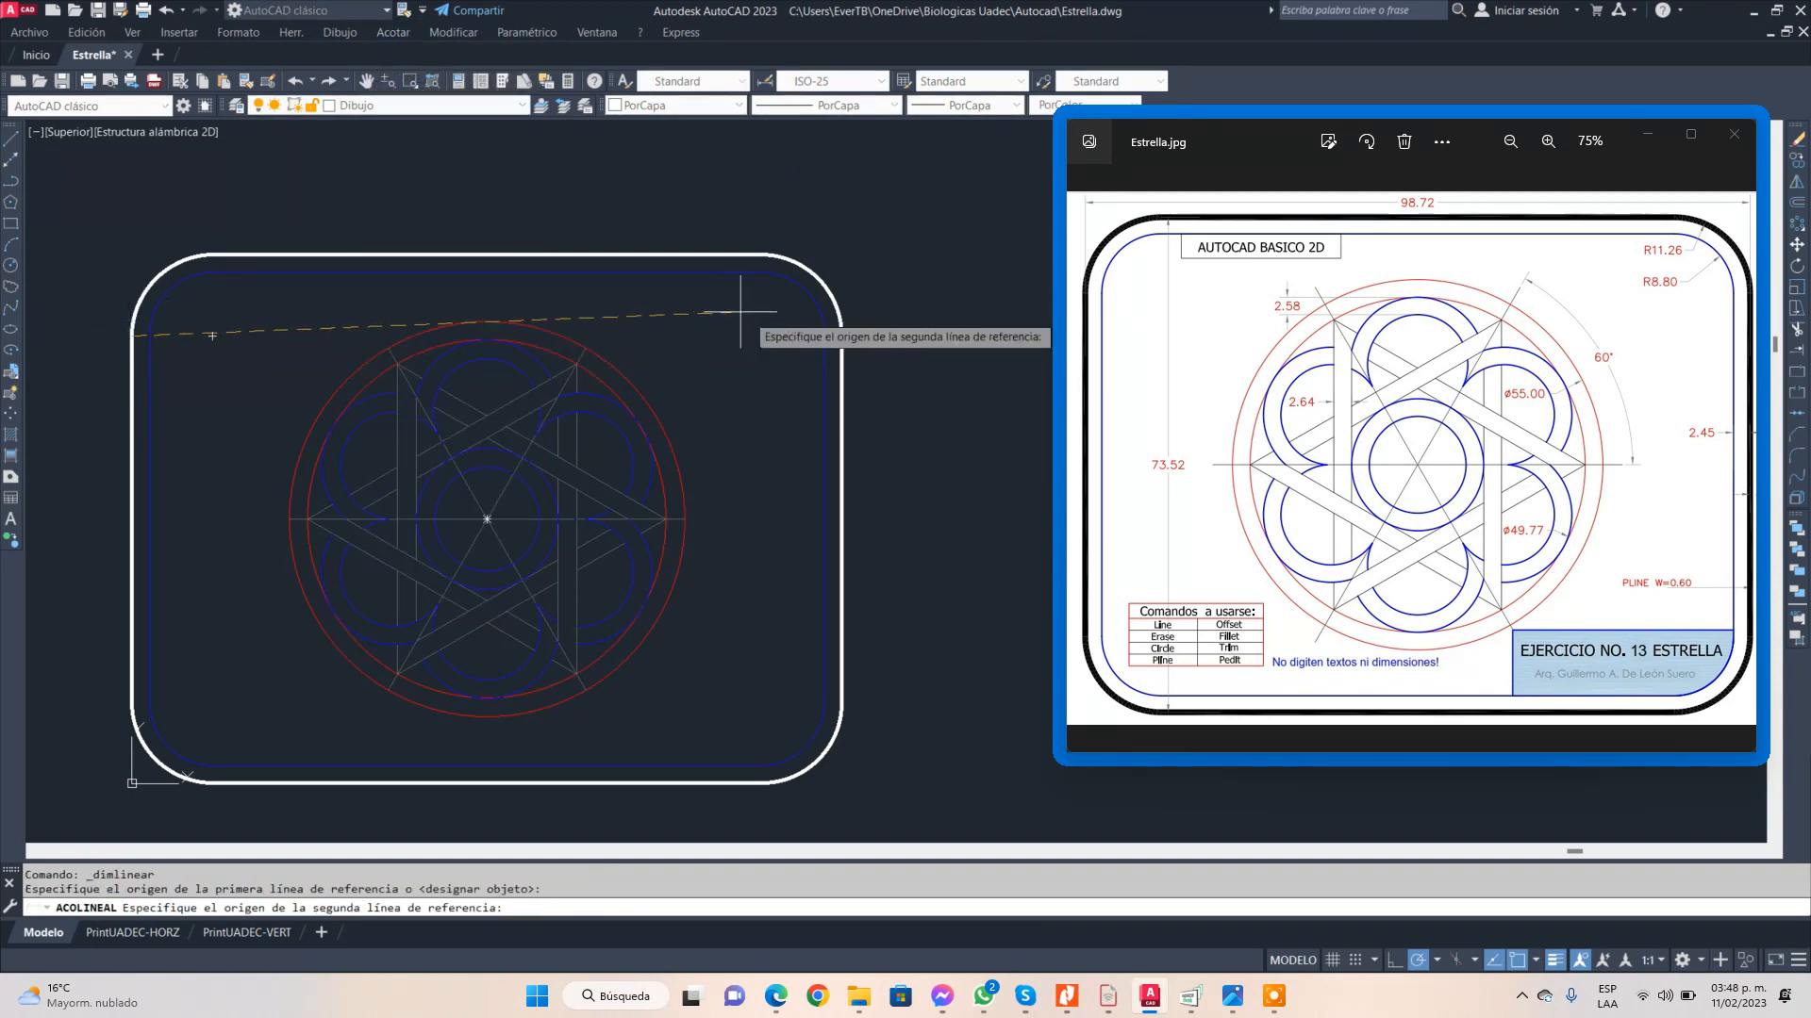
click(842, 335)
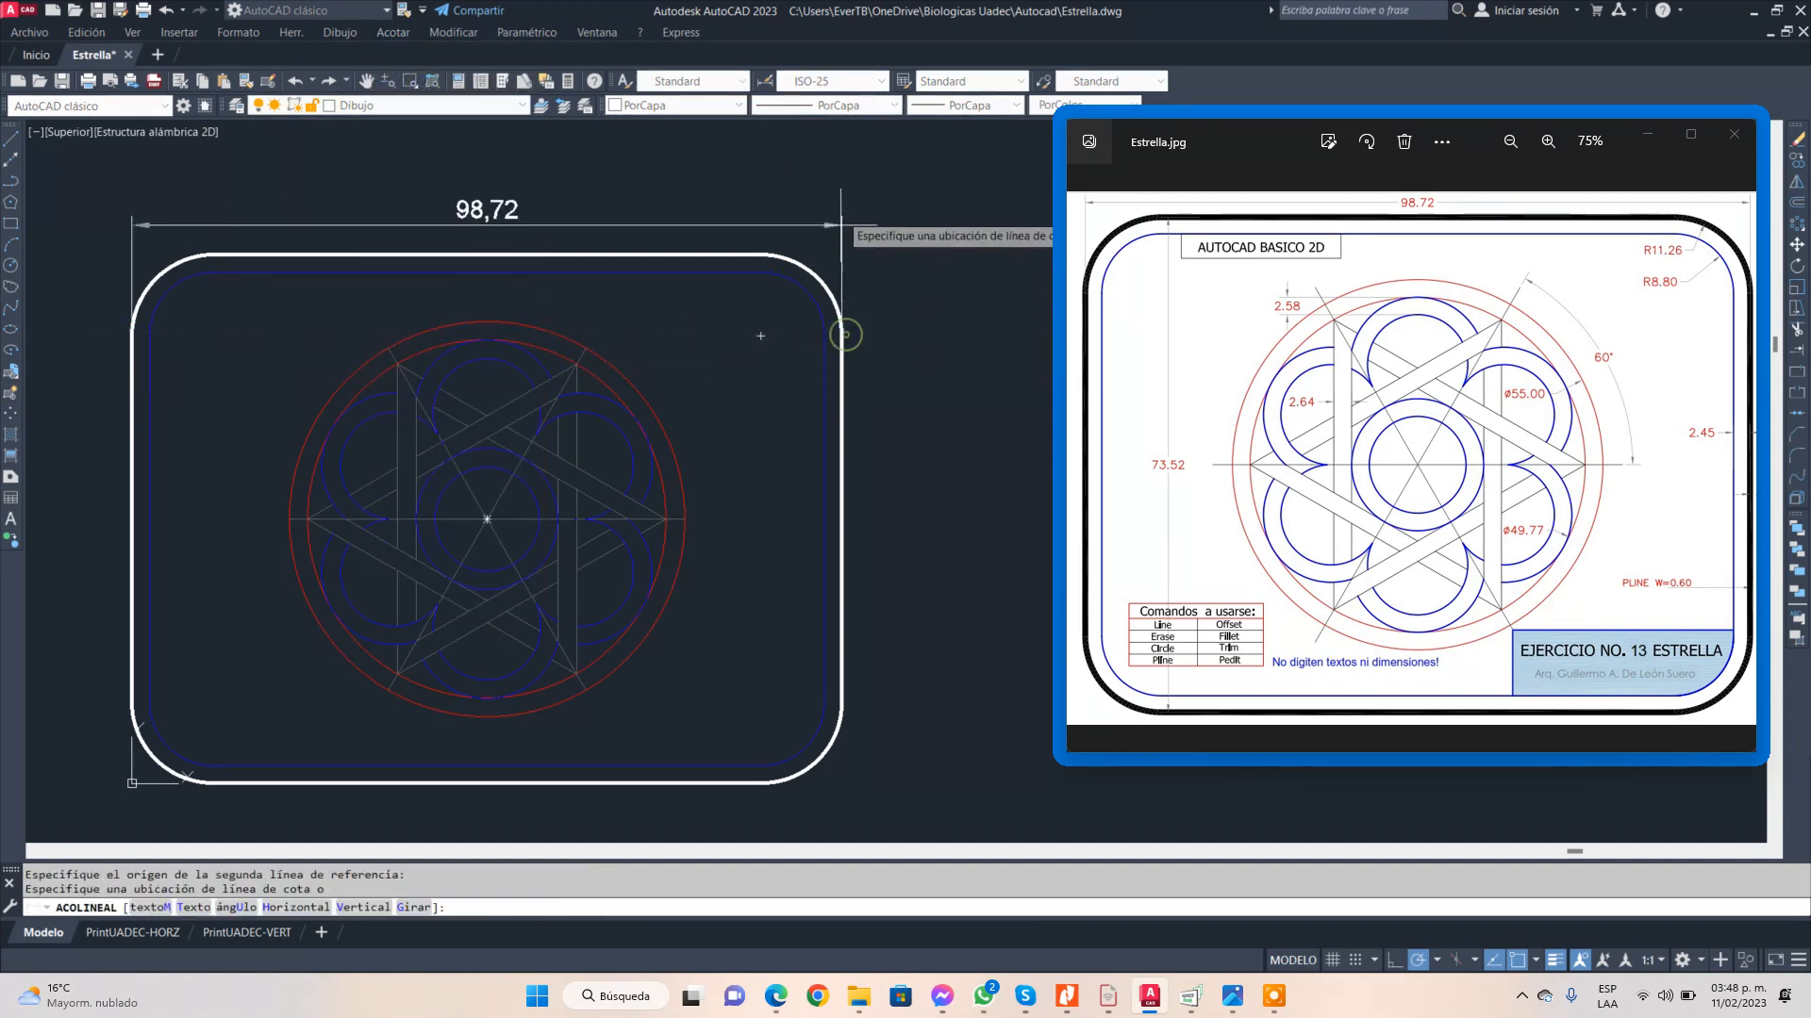
click(853, 219)
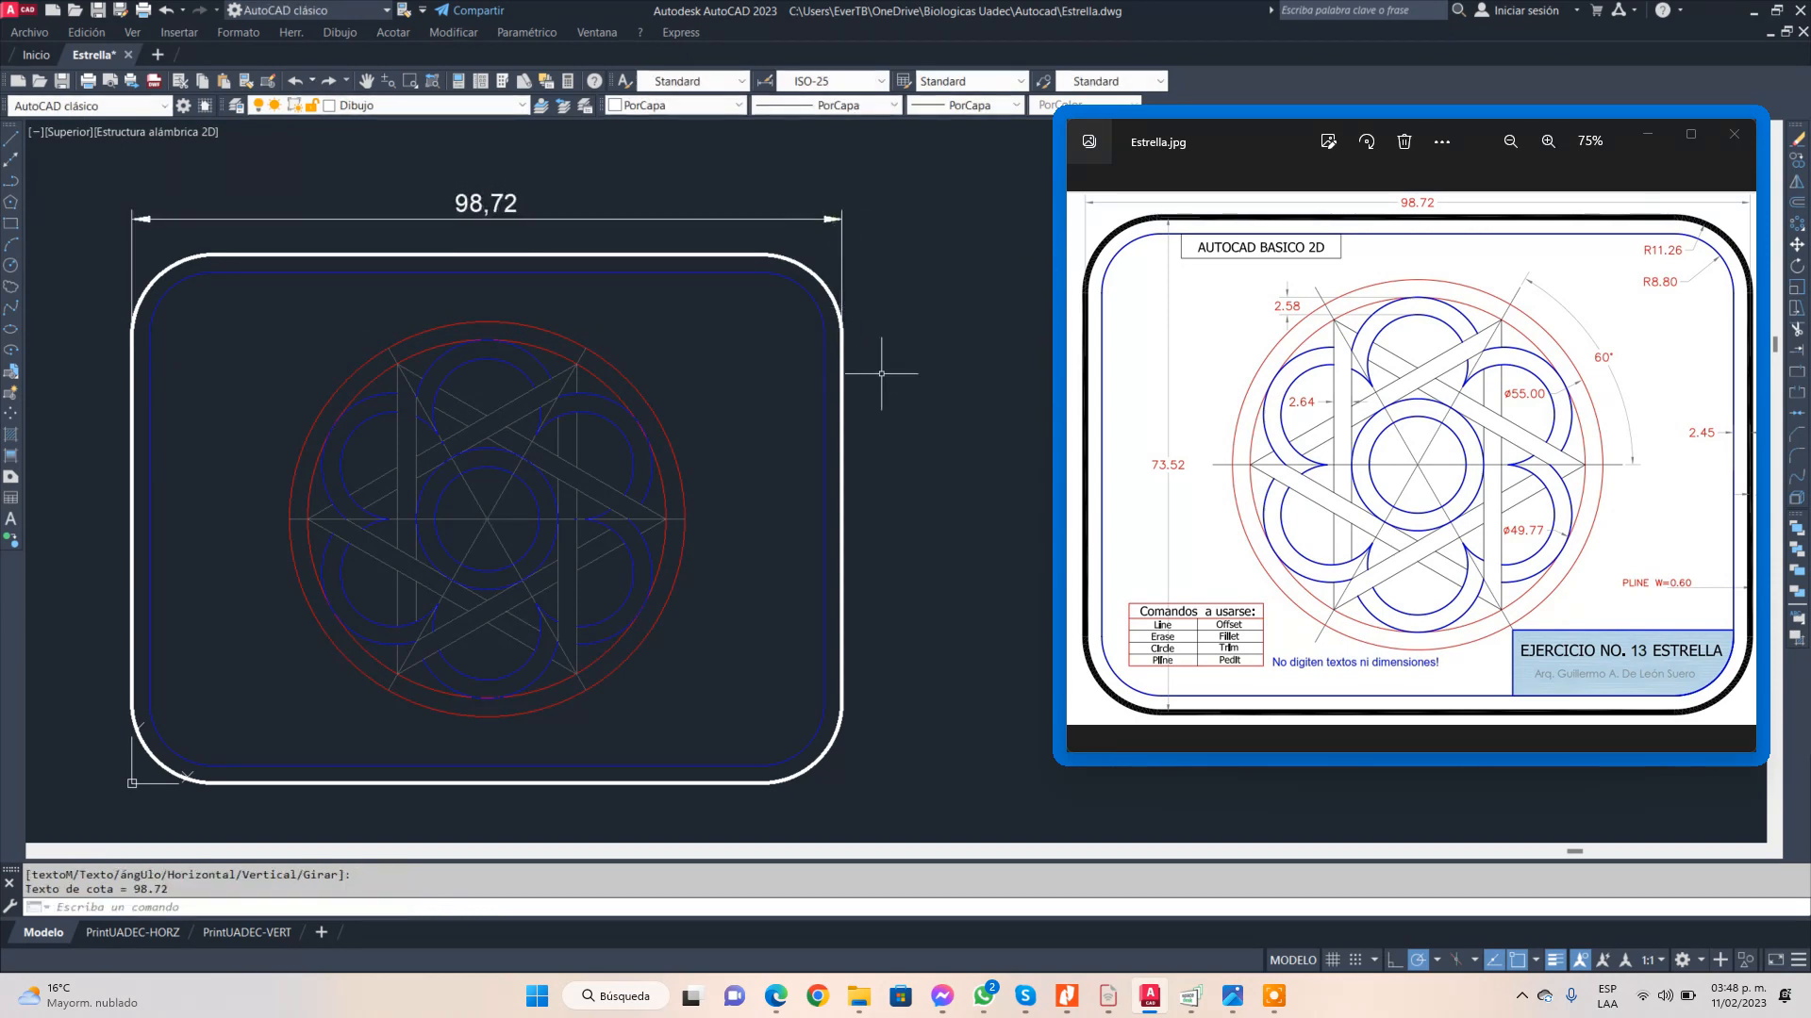
- Add a vertical linear dimension of the outer frame's full height, placed just inside its left side
right_click(943, 212)
click(981, 231)
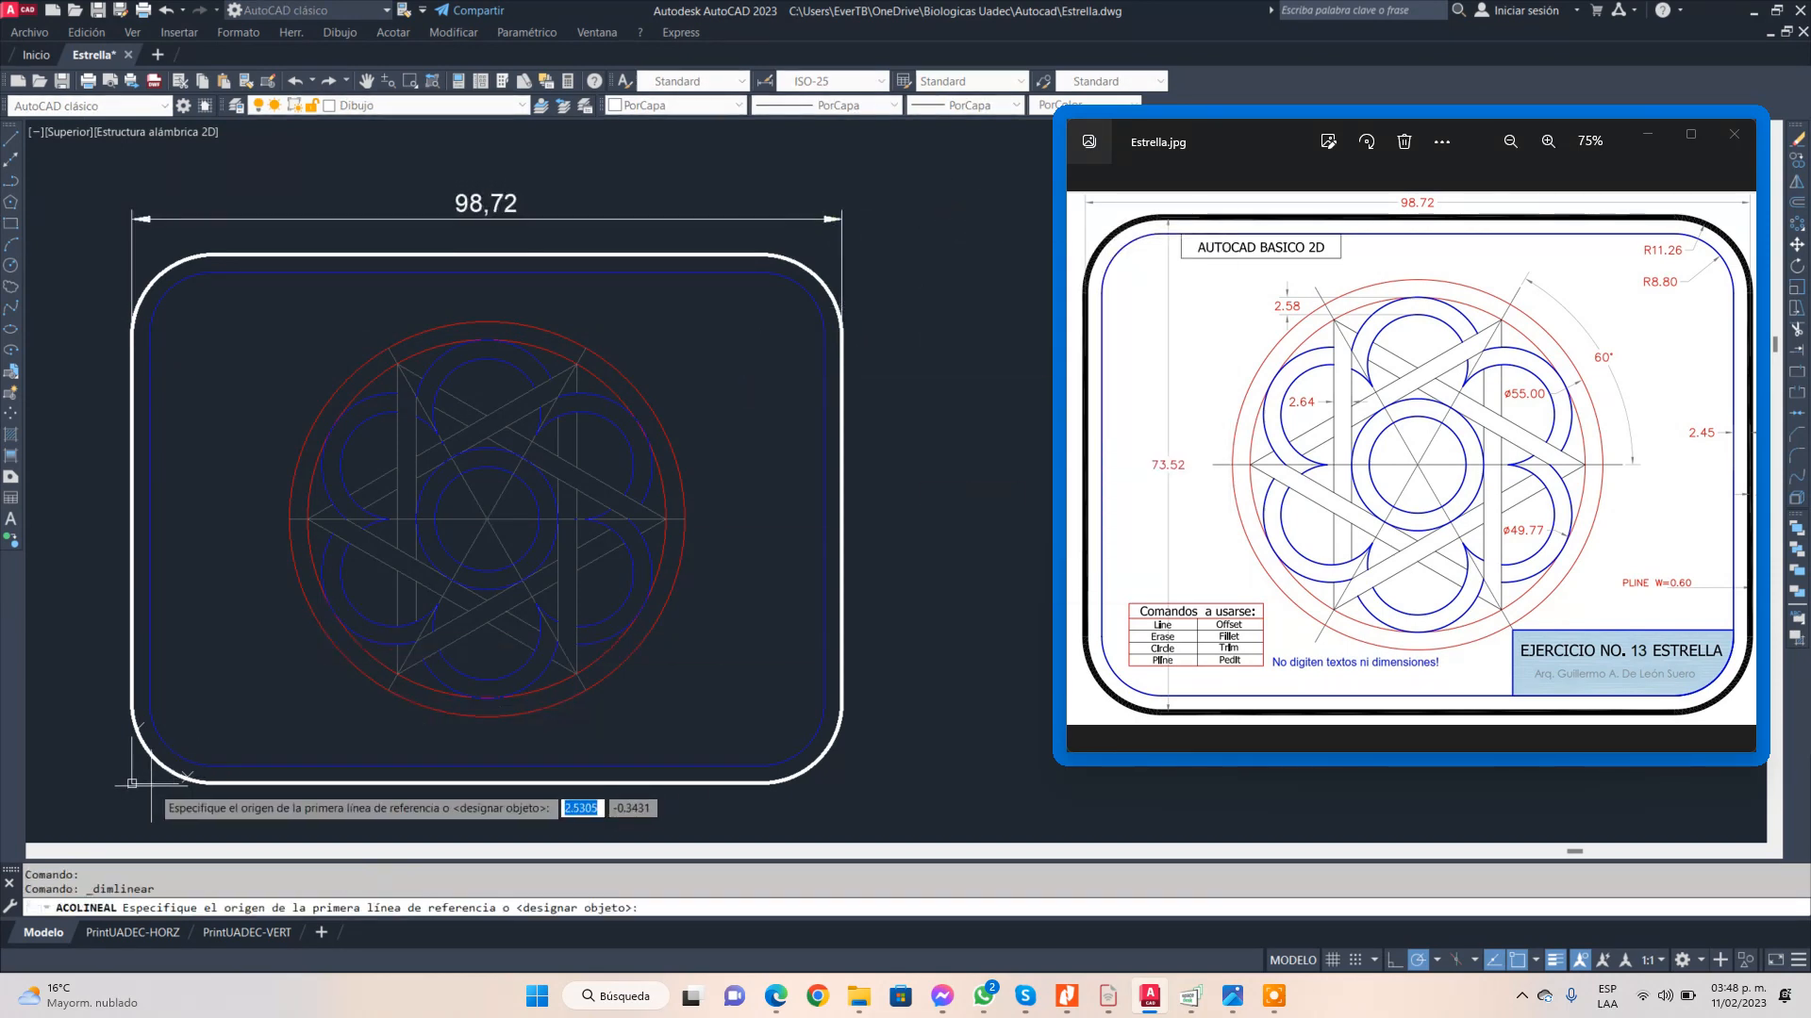
click(211, 782)
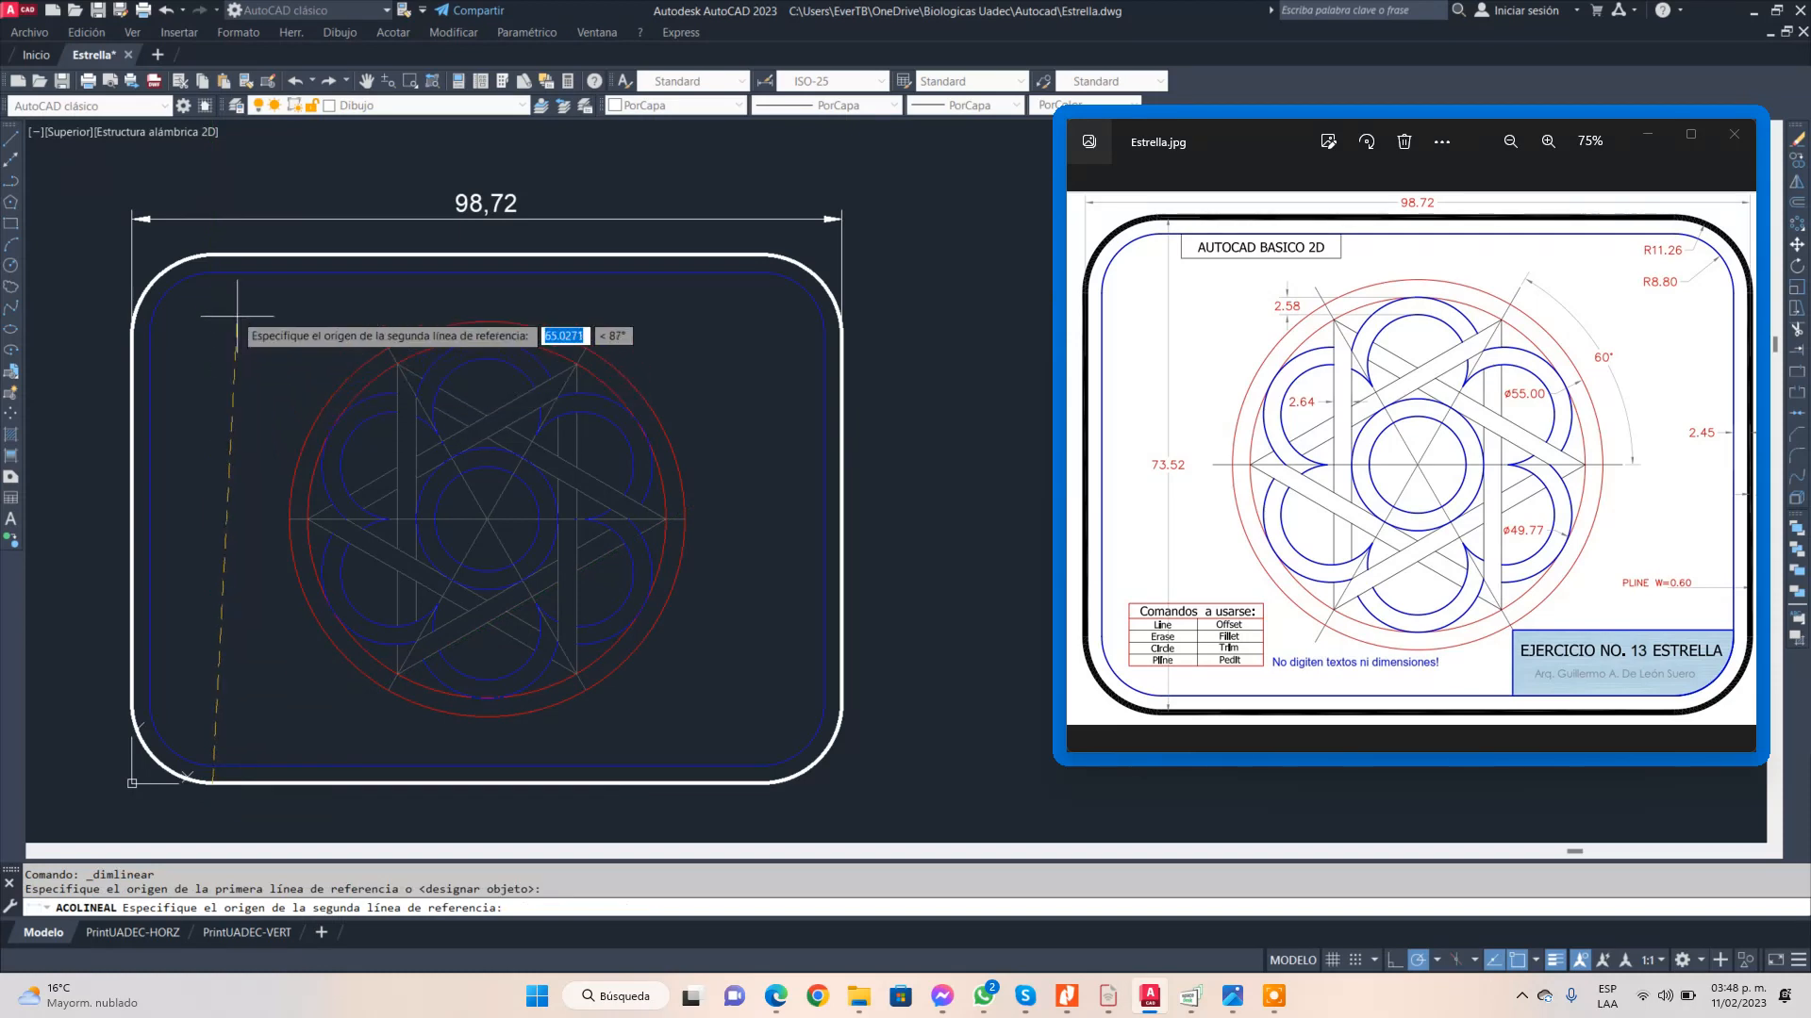
click(212, 255)
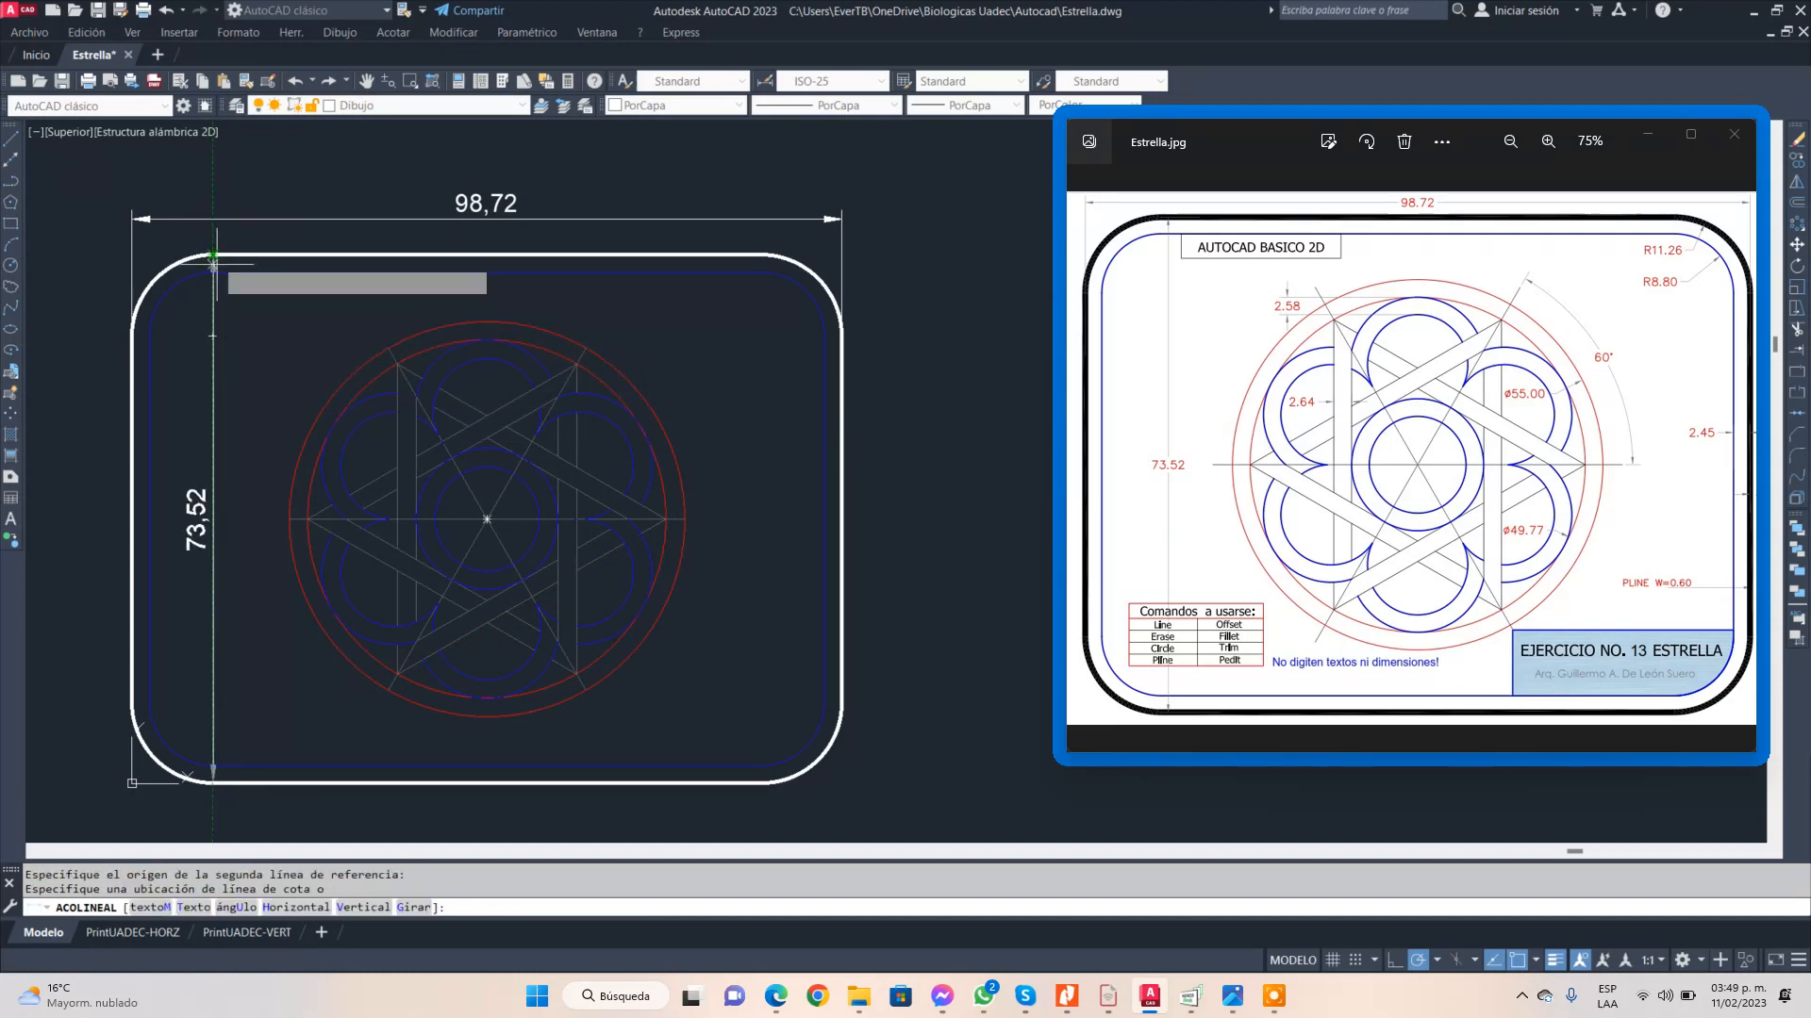
click(213, 262)
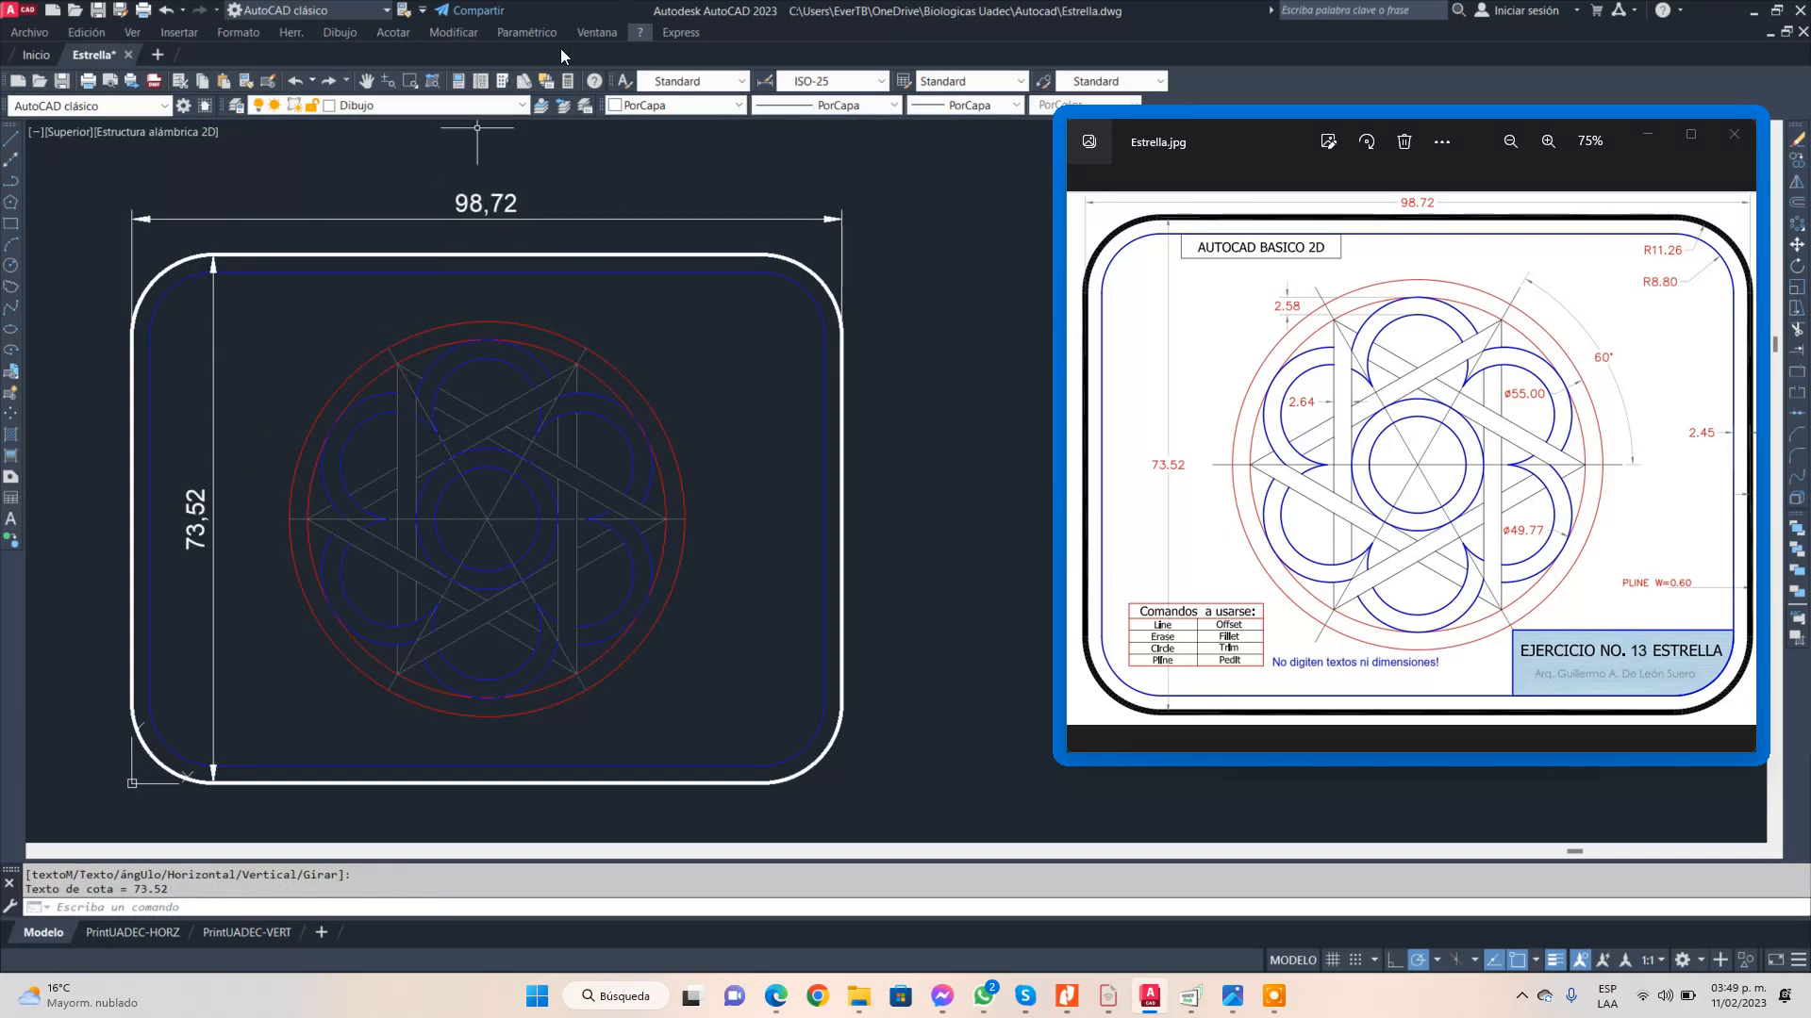
- Modify the ISO-25 dimension style to use a text height of 1.5 and an arrow size of 1.5
click(449, 32)
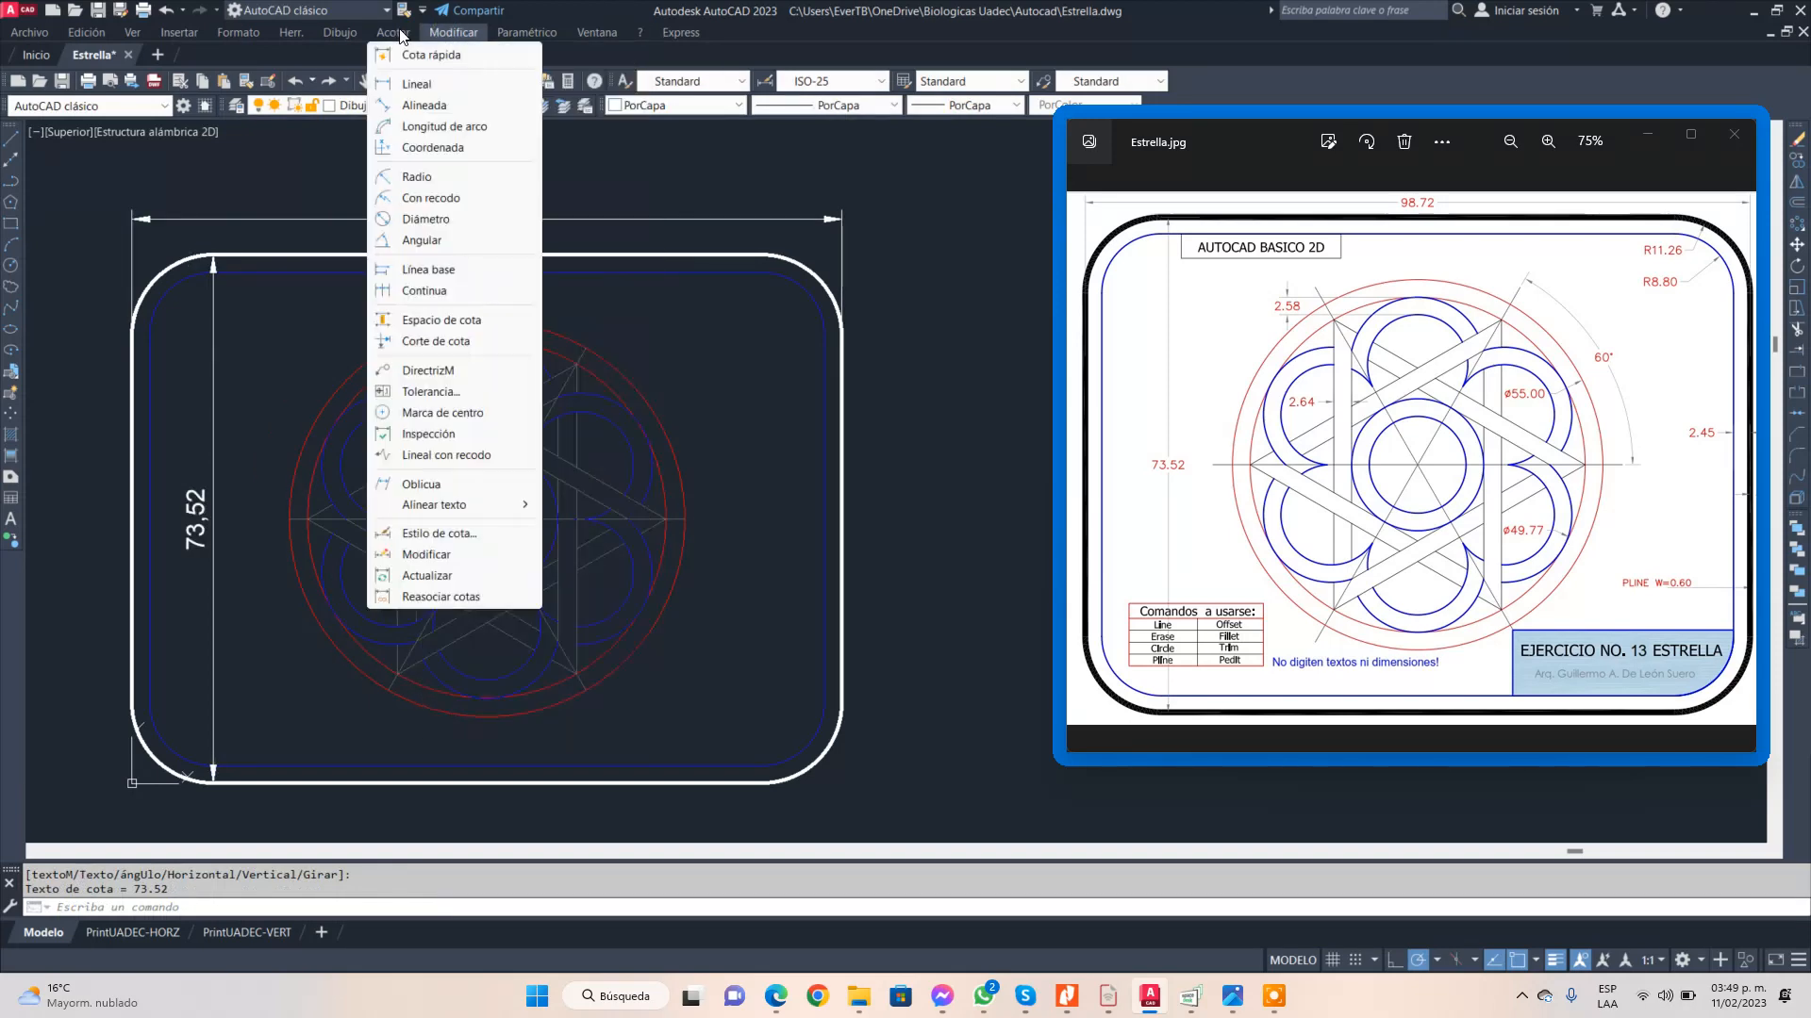
click(456, 536)
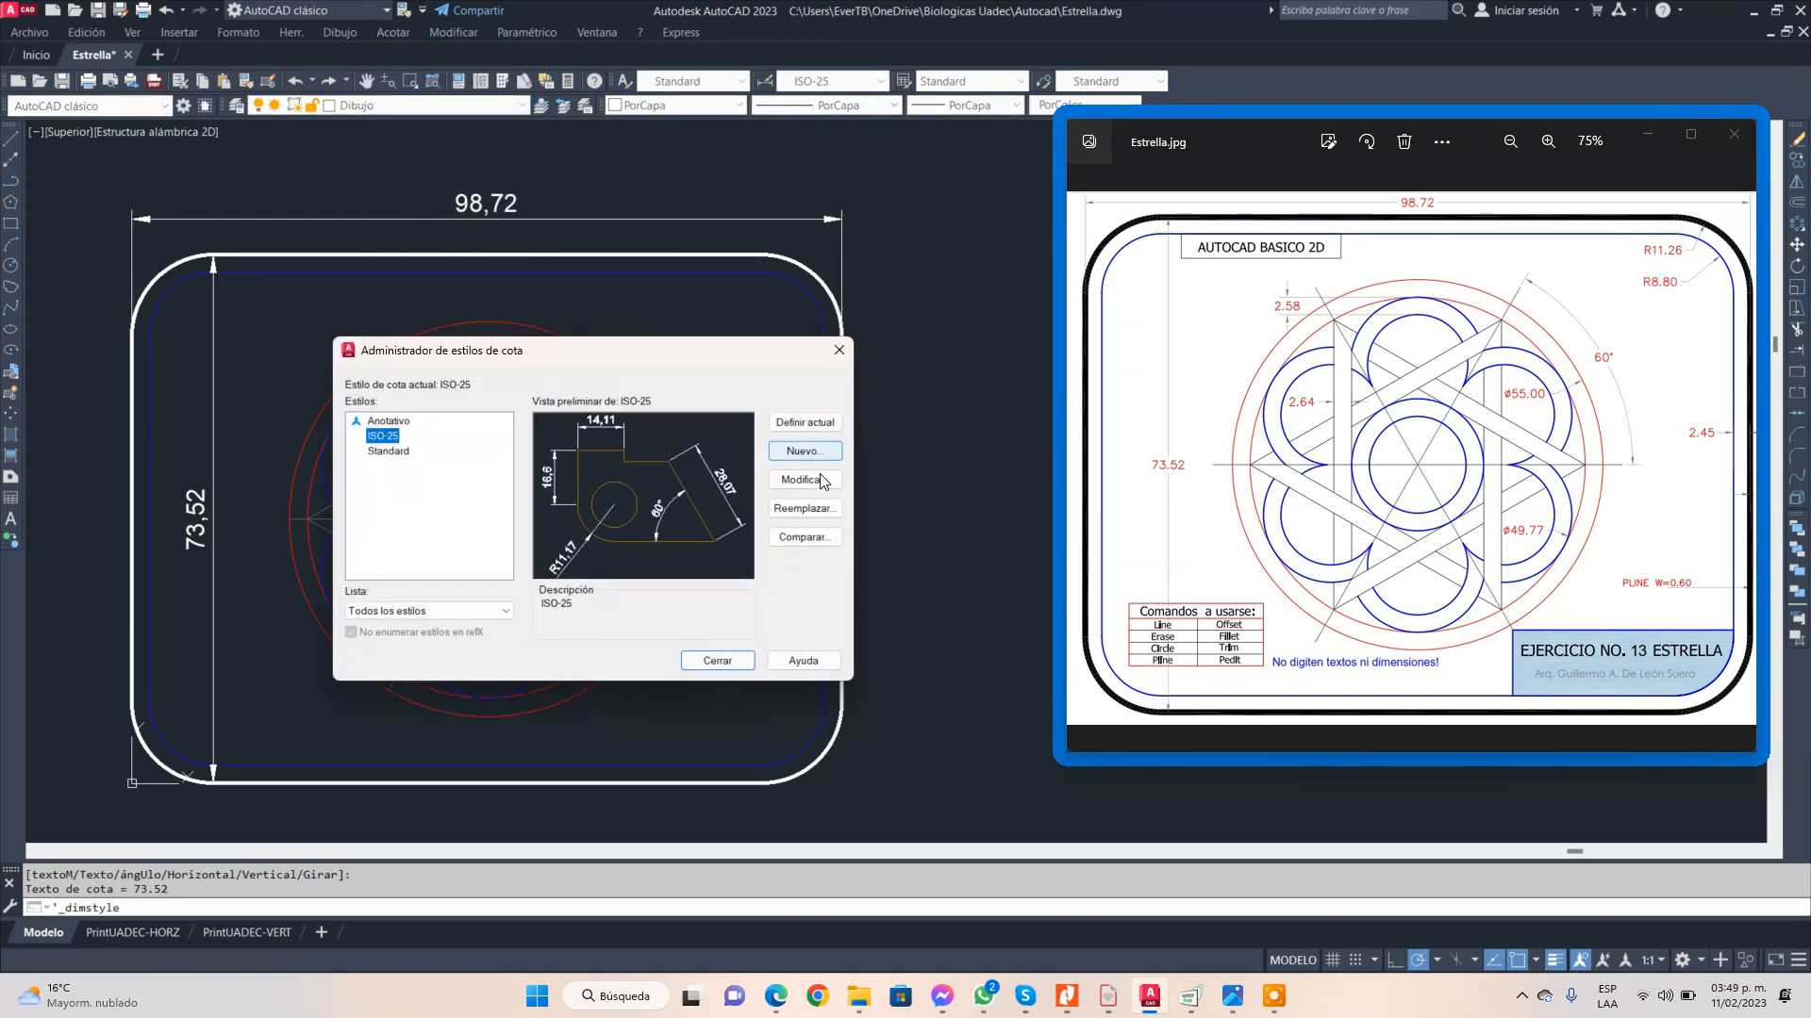
click(819, 481)
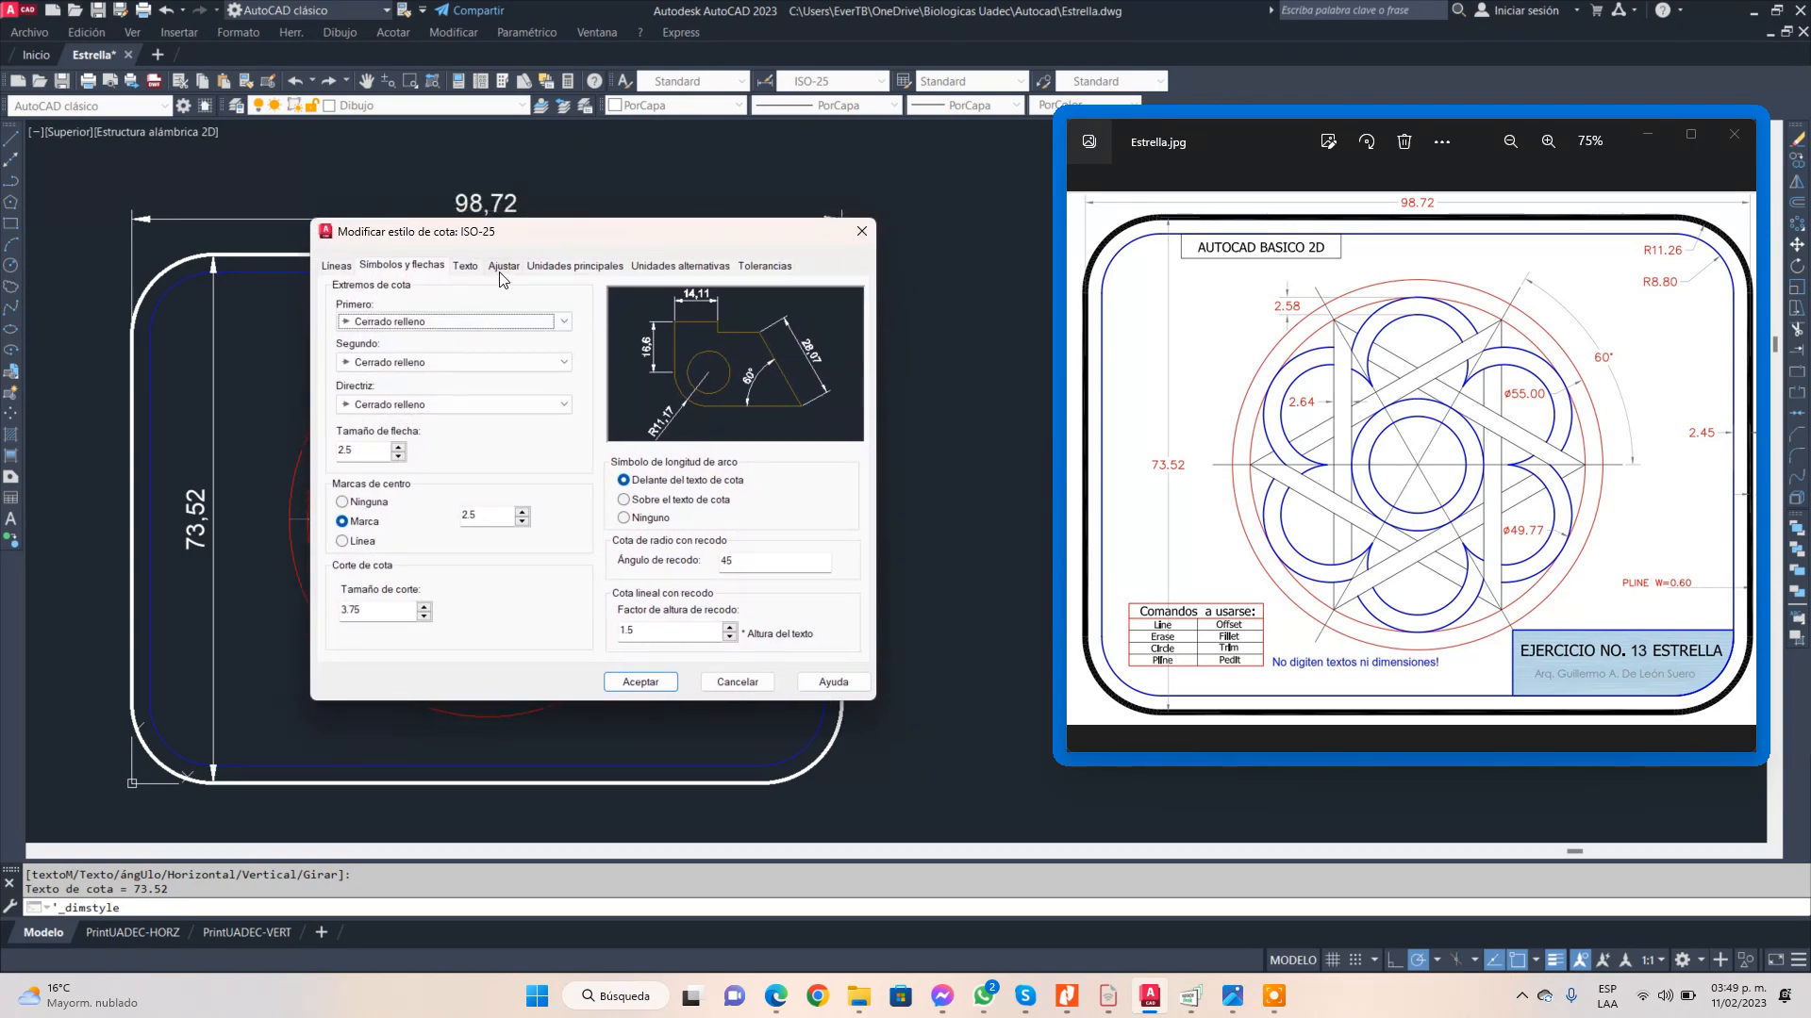
click(465, 268)
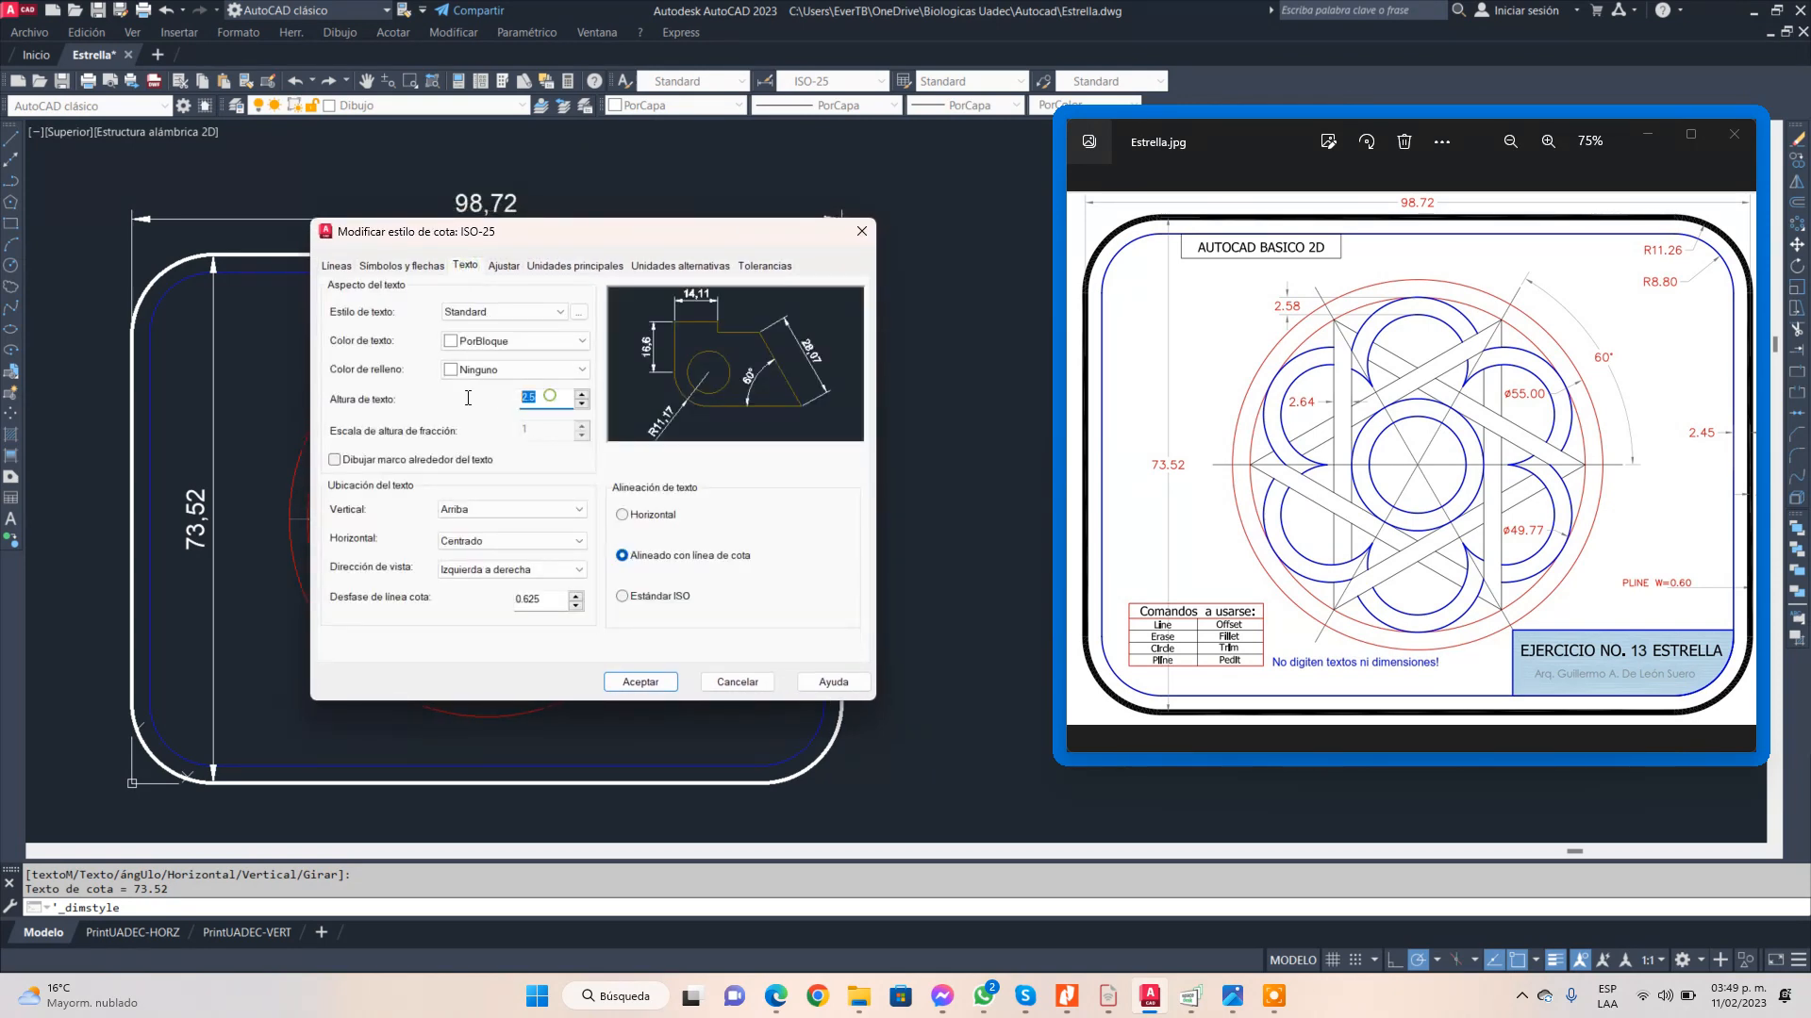
text(1.5)
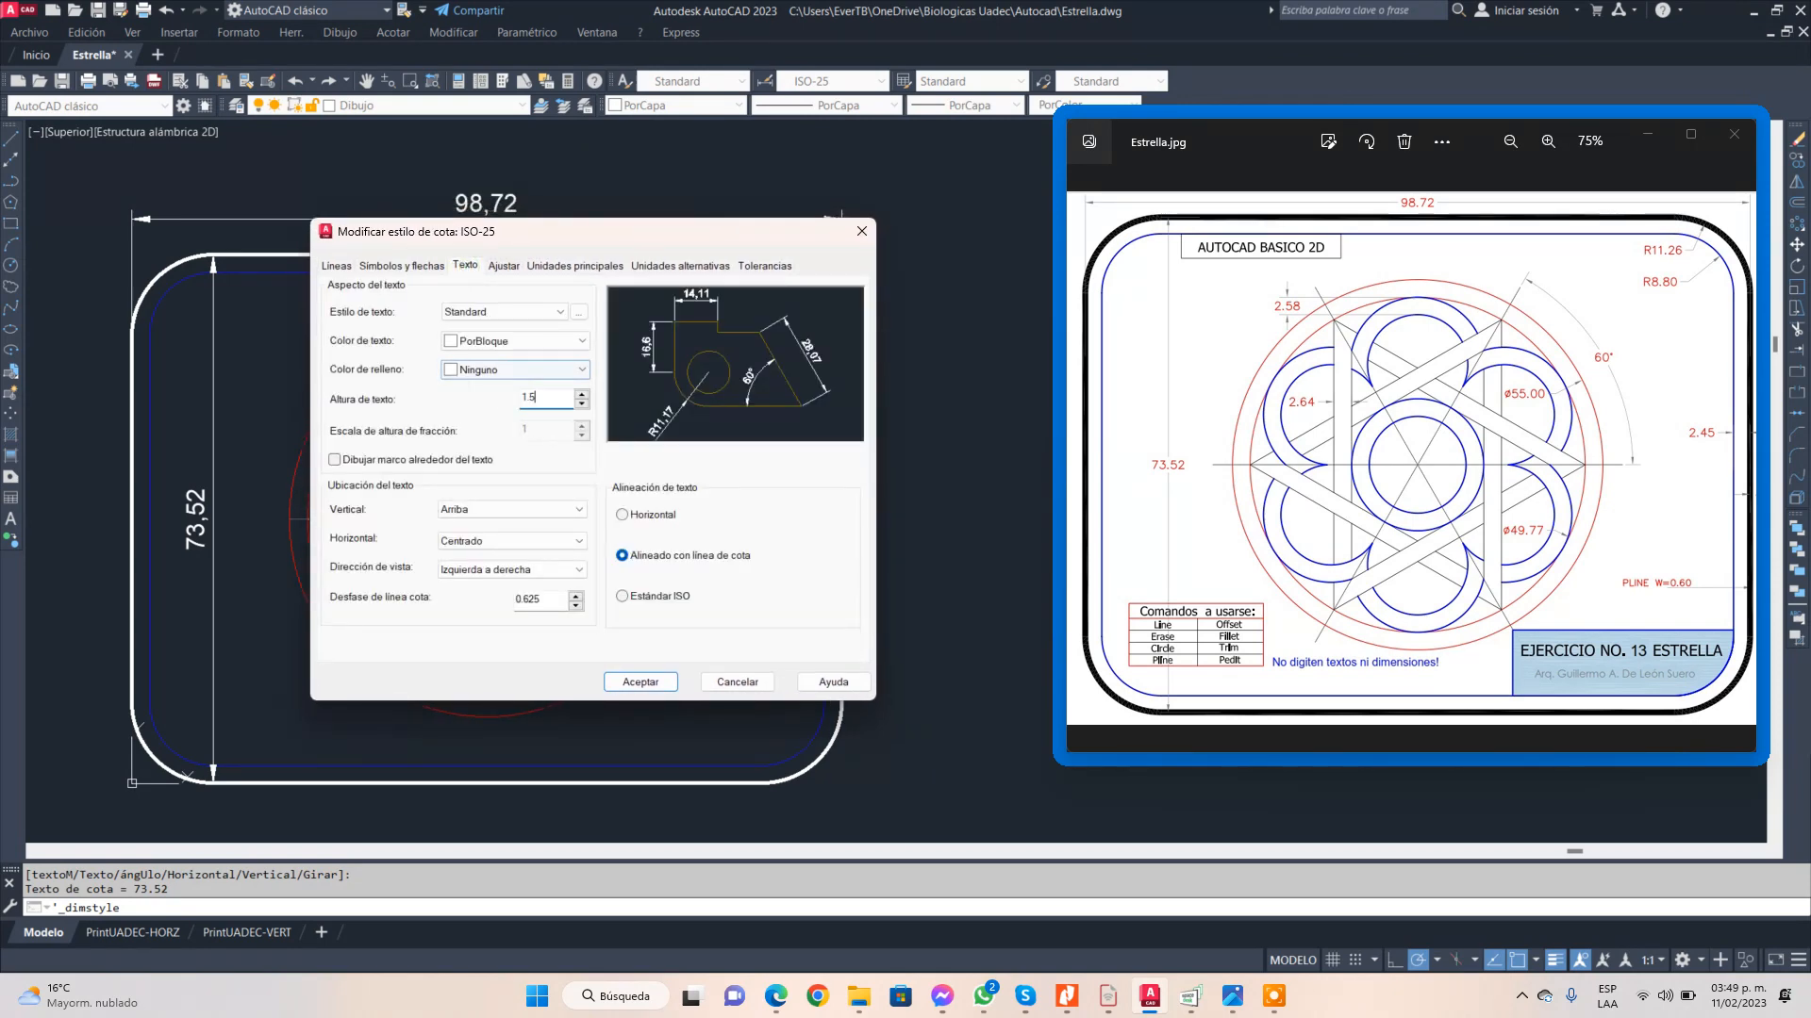
click(371, 273)
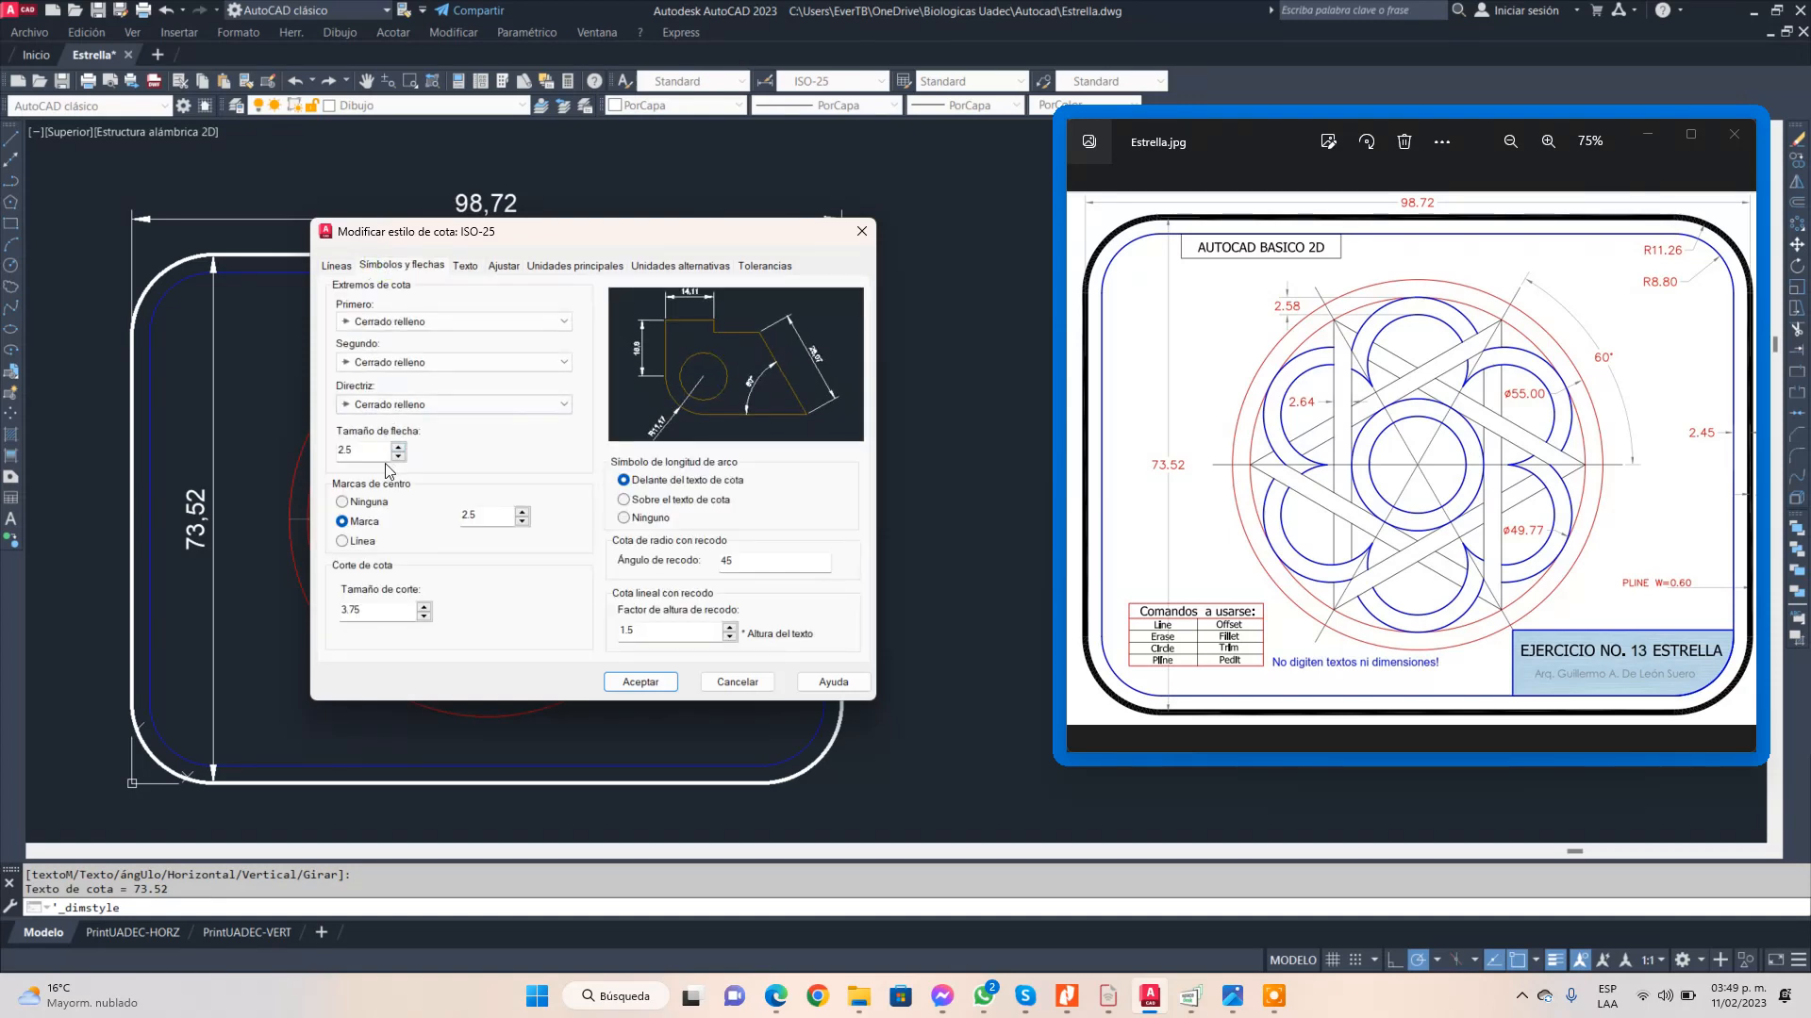
text(1.5)
- Set the ISO-25 style's decimal separator to a period and apply the dimension style changes
click(505, 268)
click(557, 271)
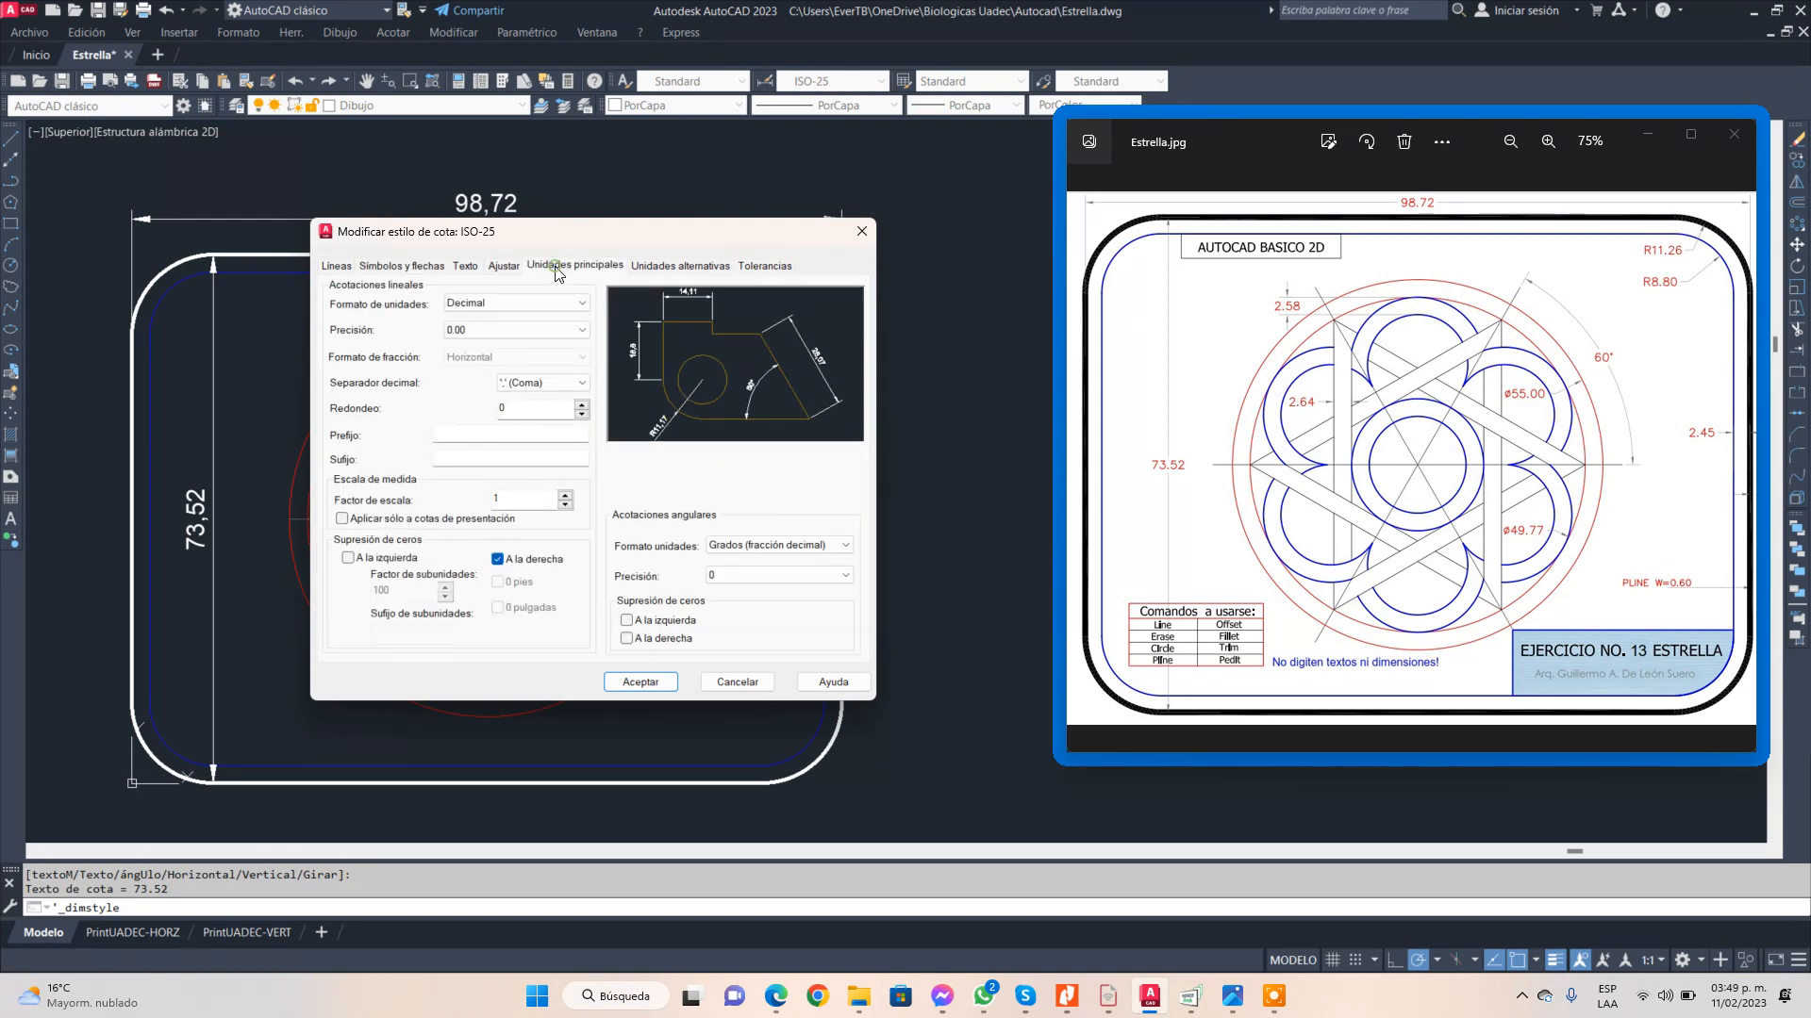
click(552, 383)
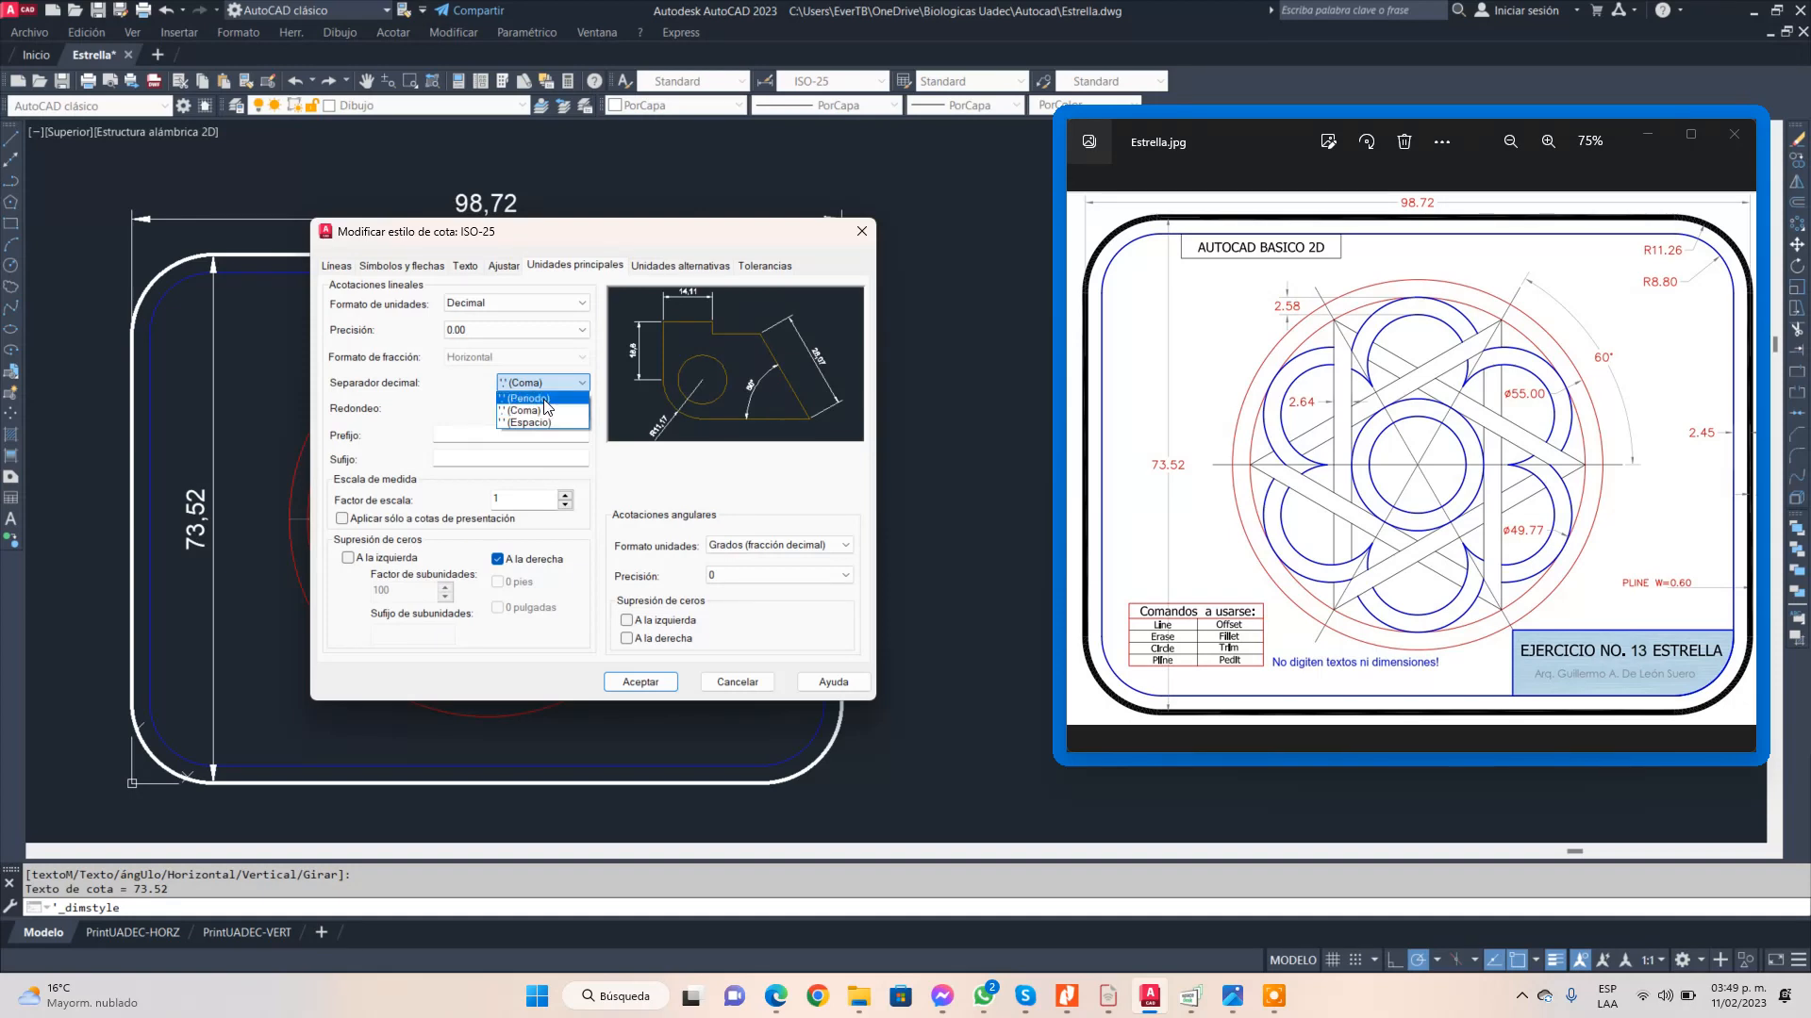
click(543, 398)
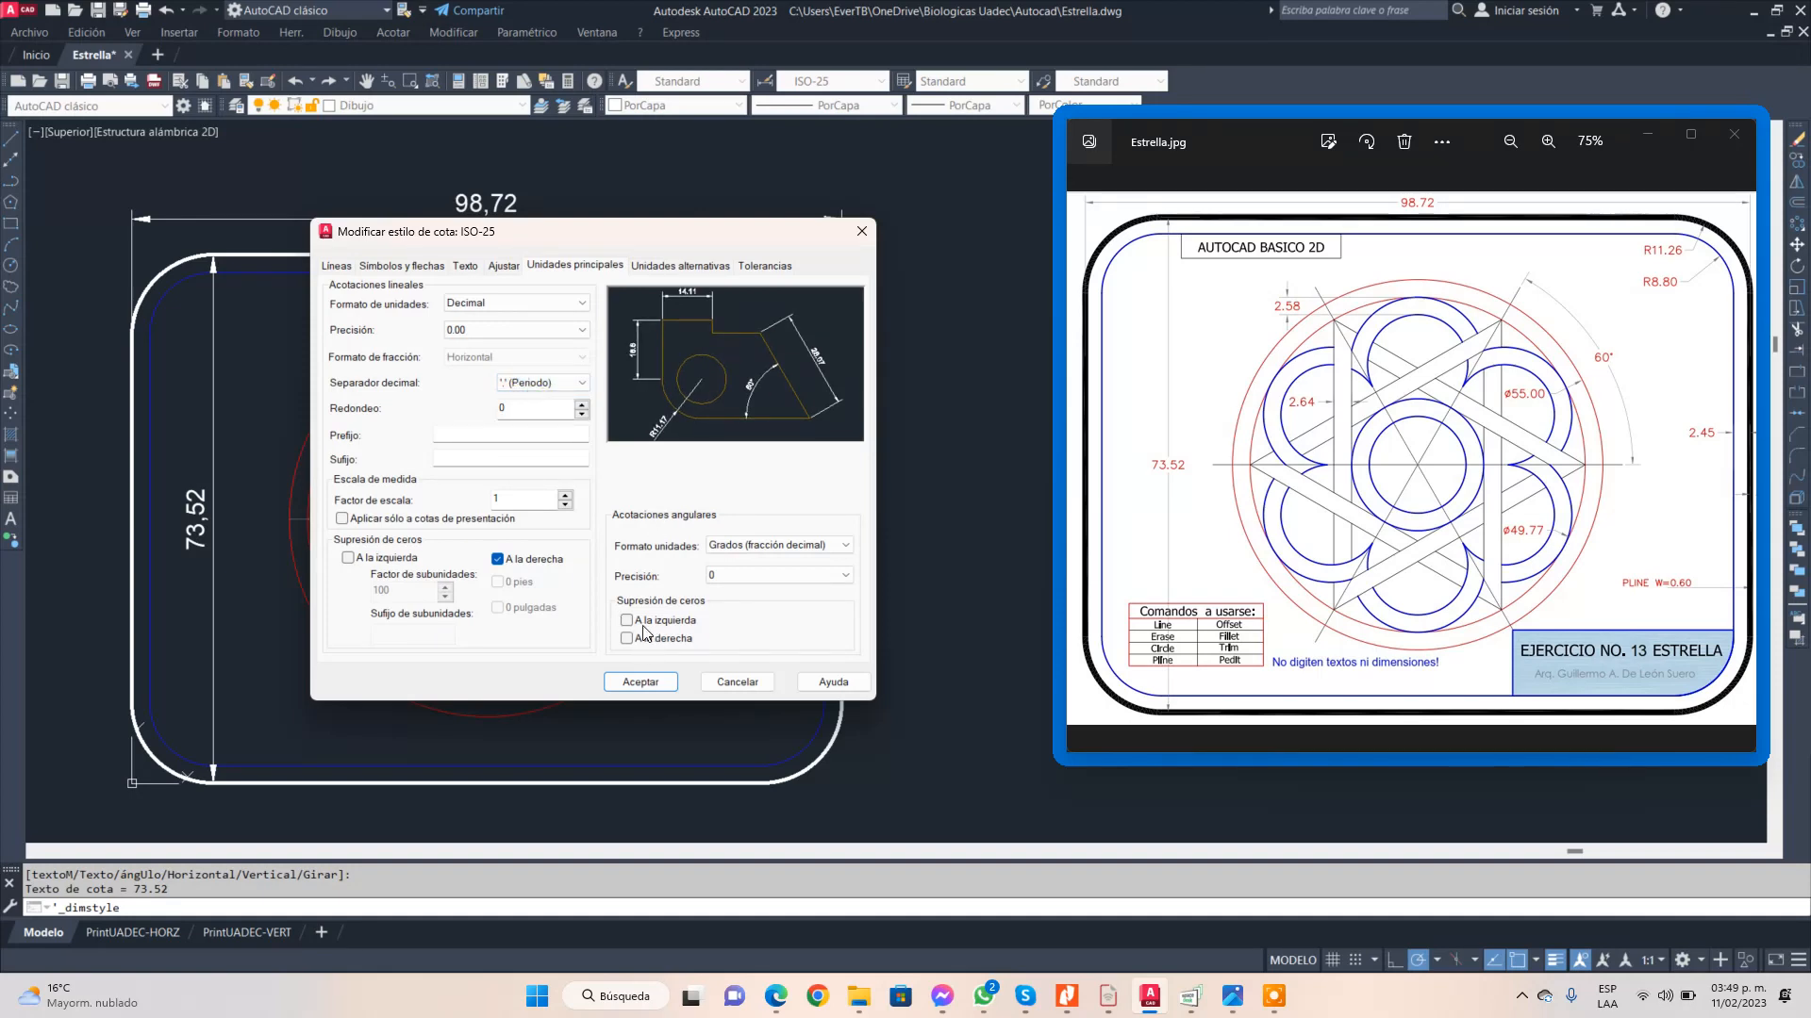
click(638, 684)
click(714, 671)
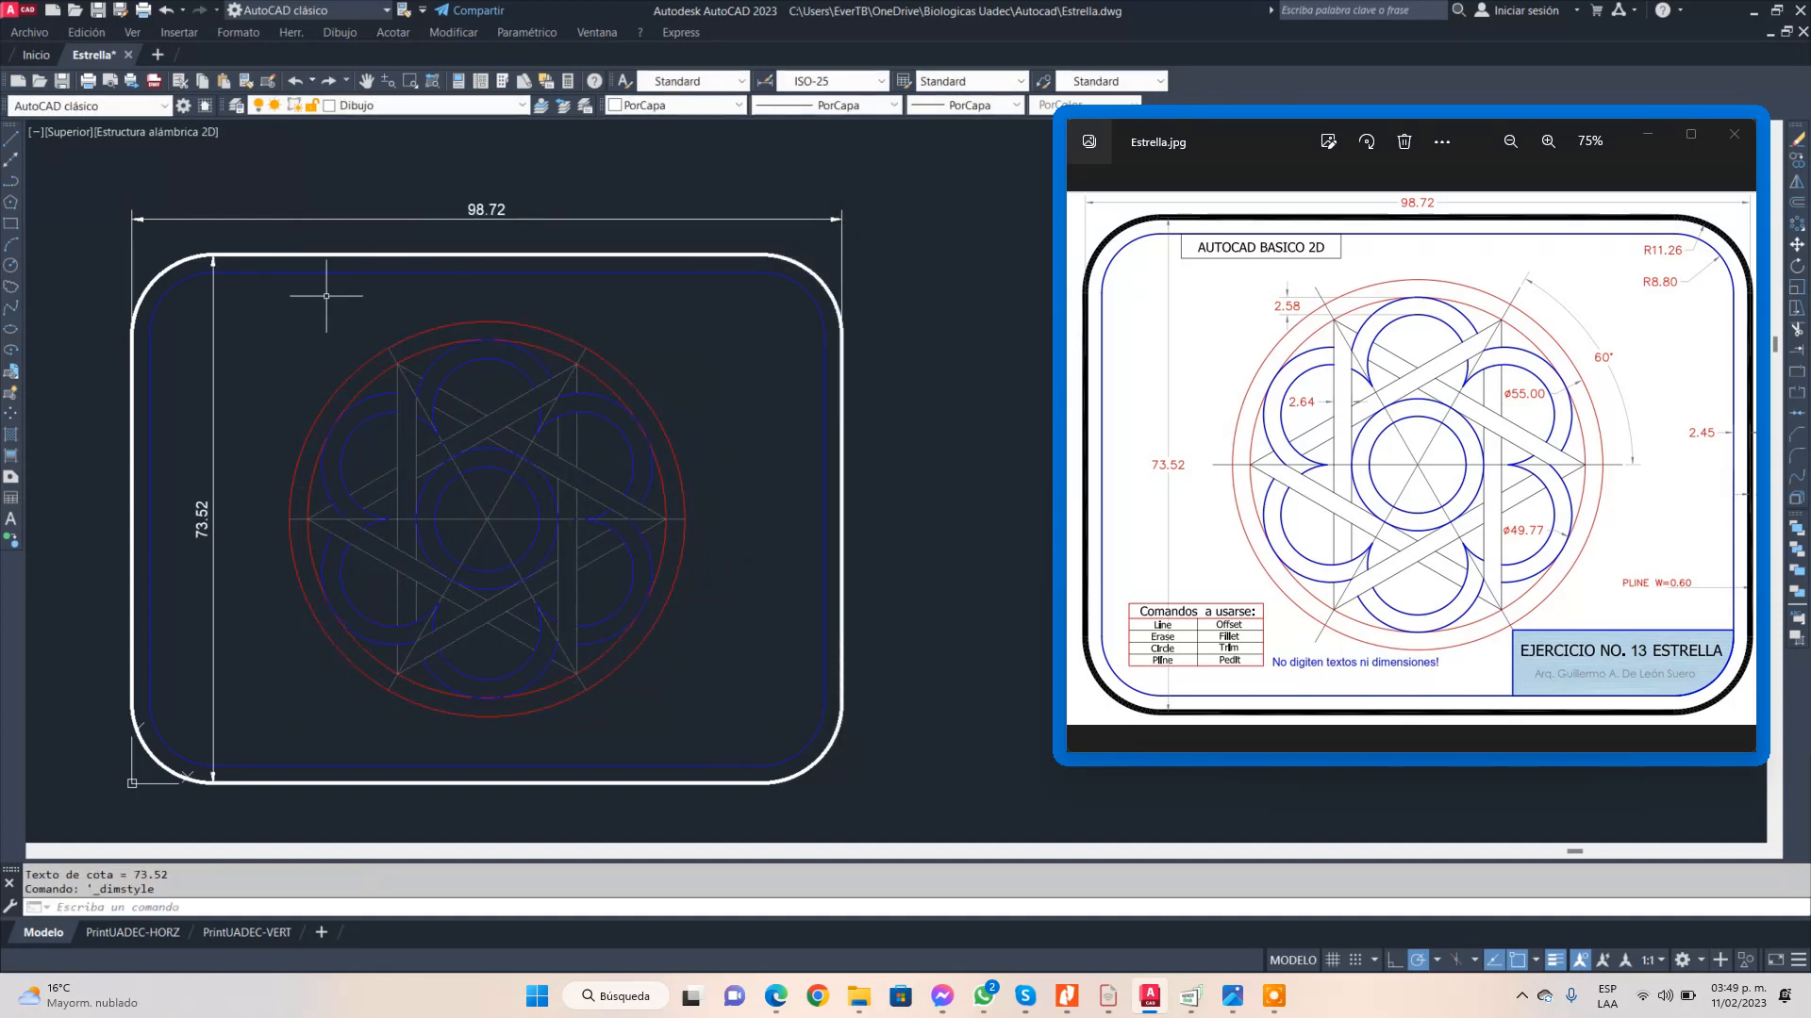
- Move the frame's overall width and height dimensions to layer 0
click(395, 218)
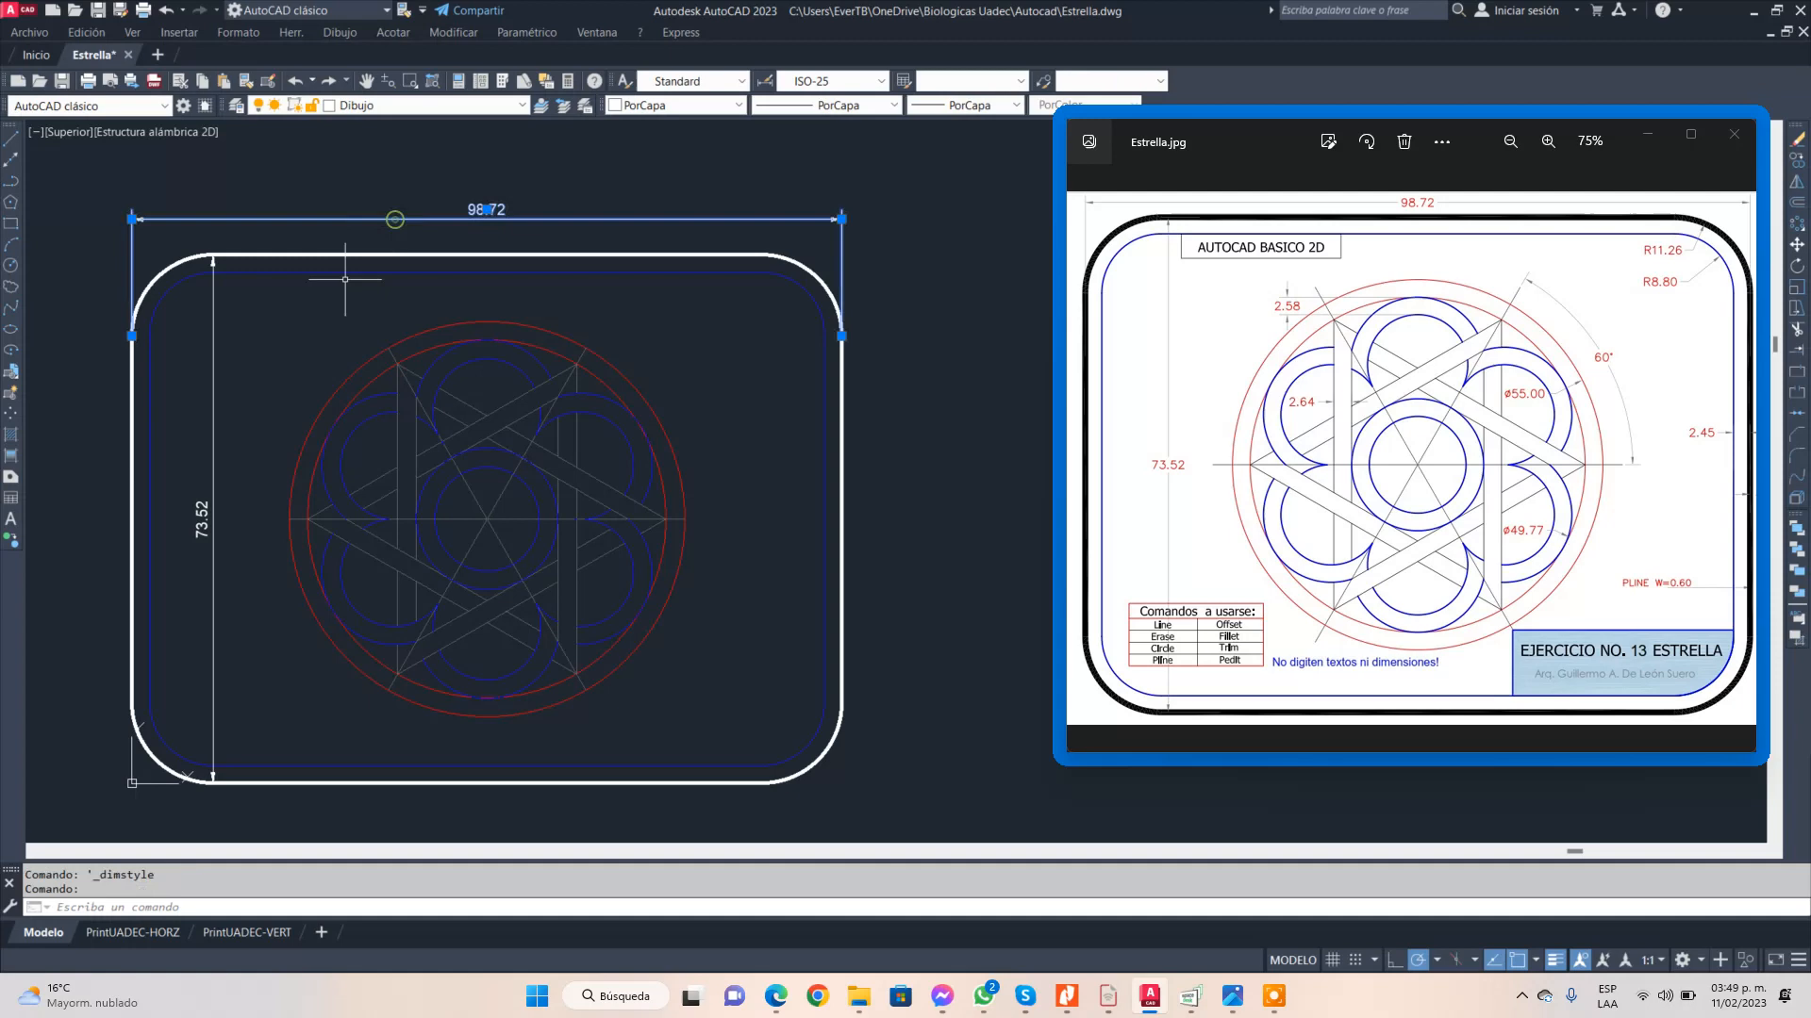
click(210, 528)
click(396, 105)
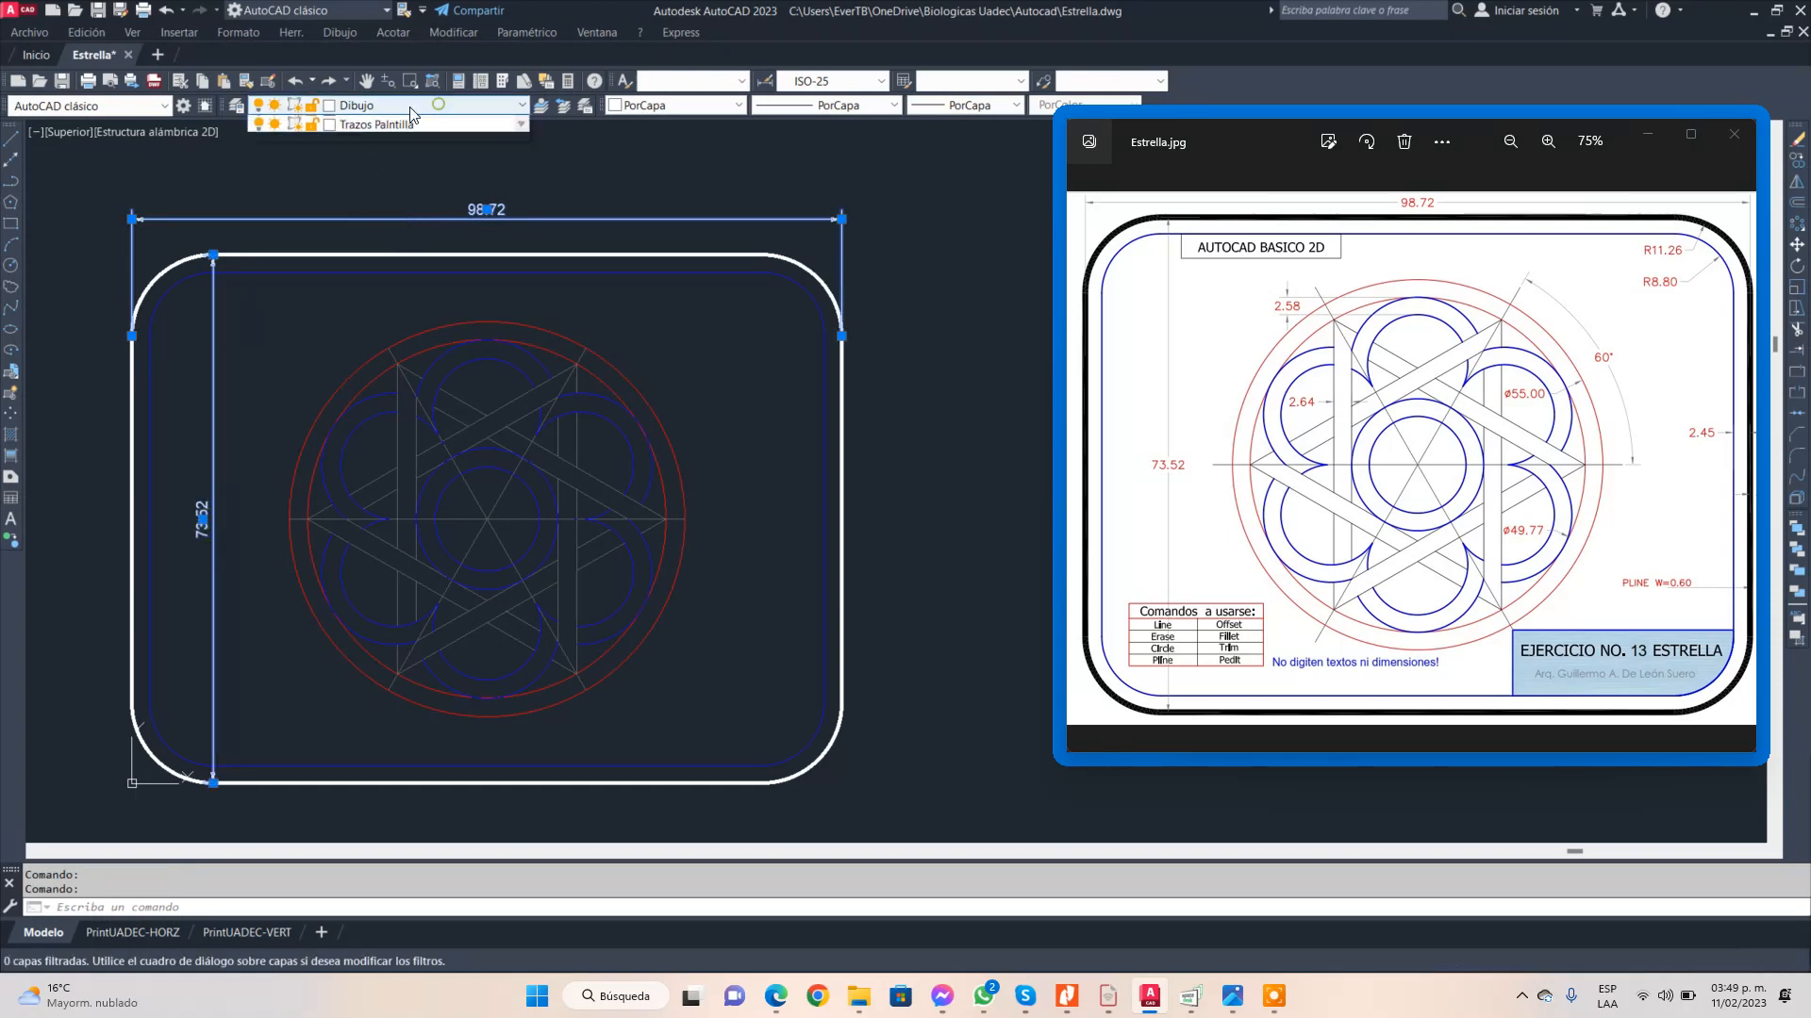
click(346, 123)
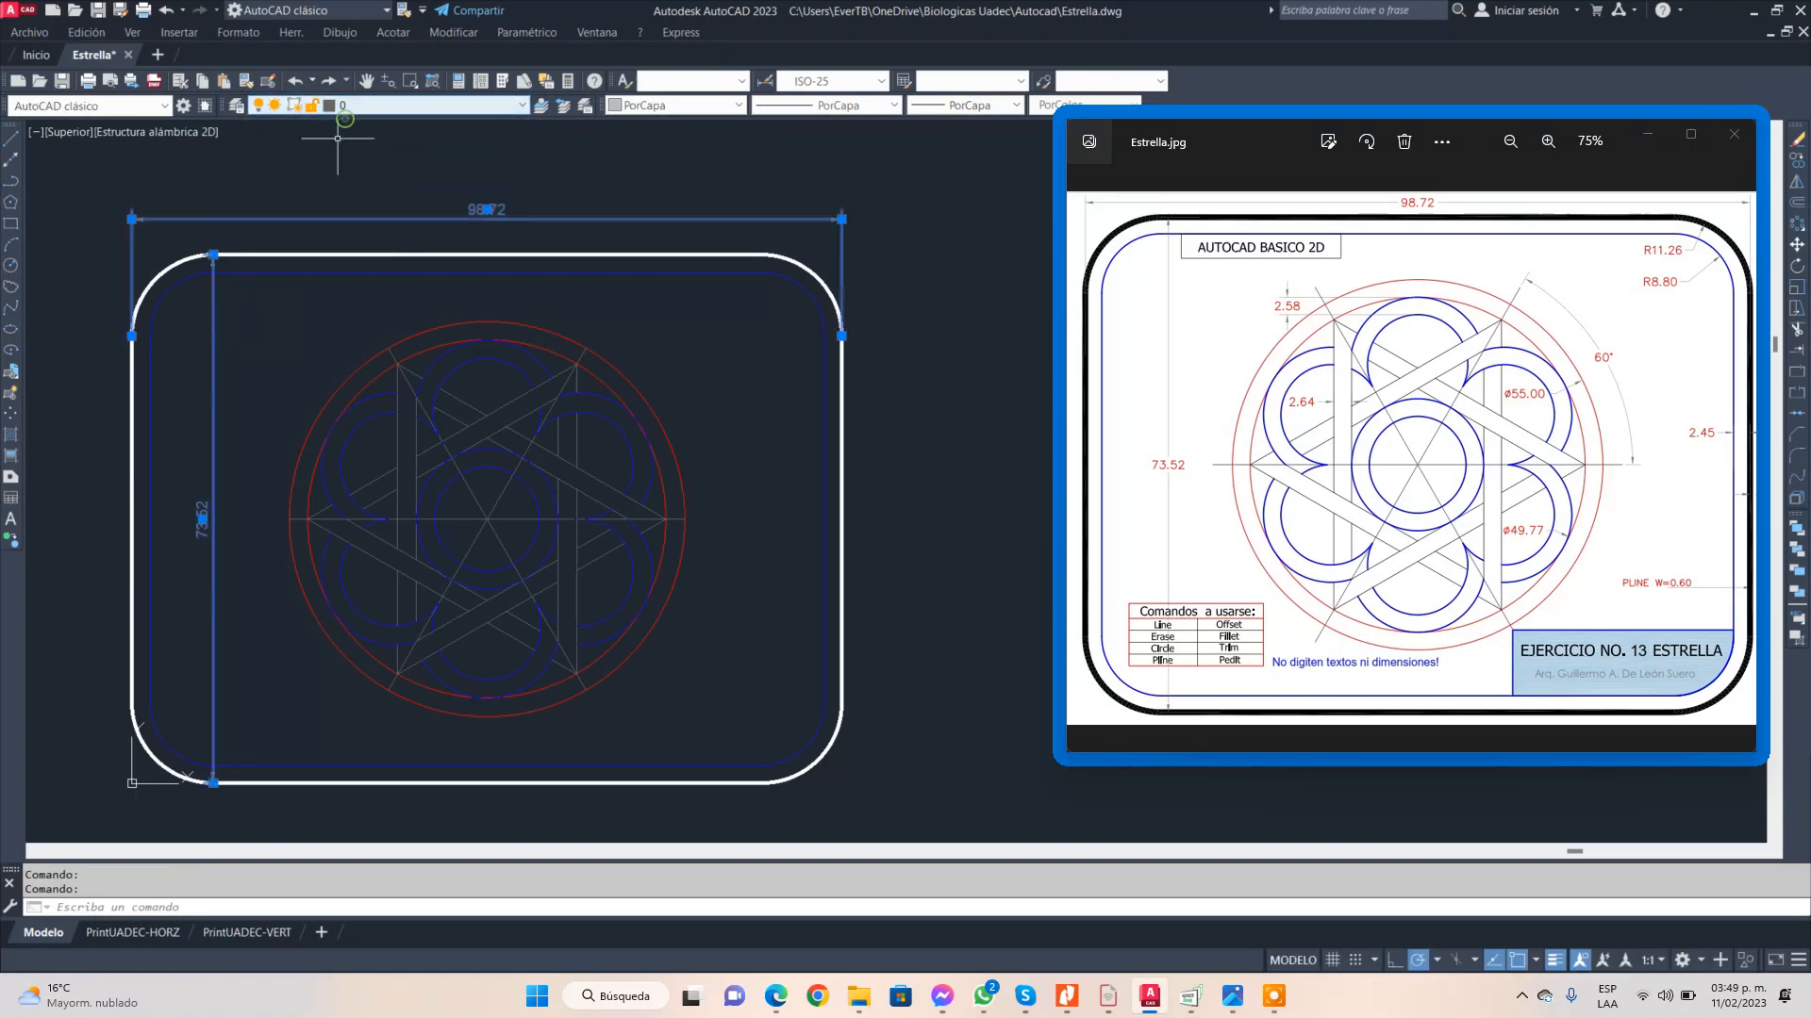
key(Escape)
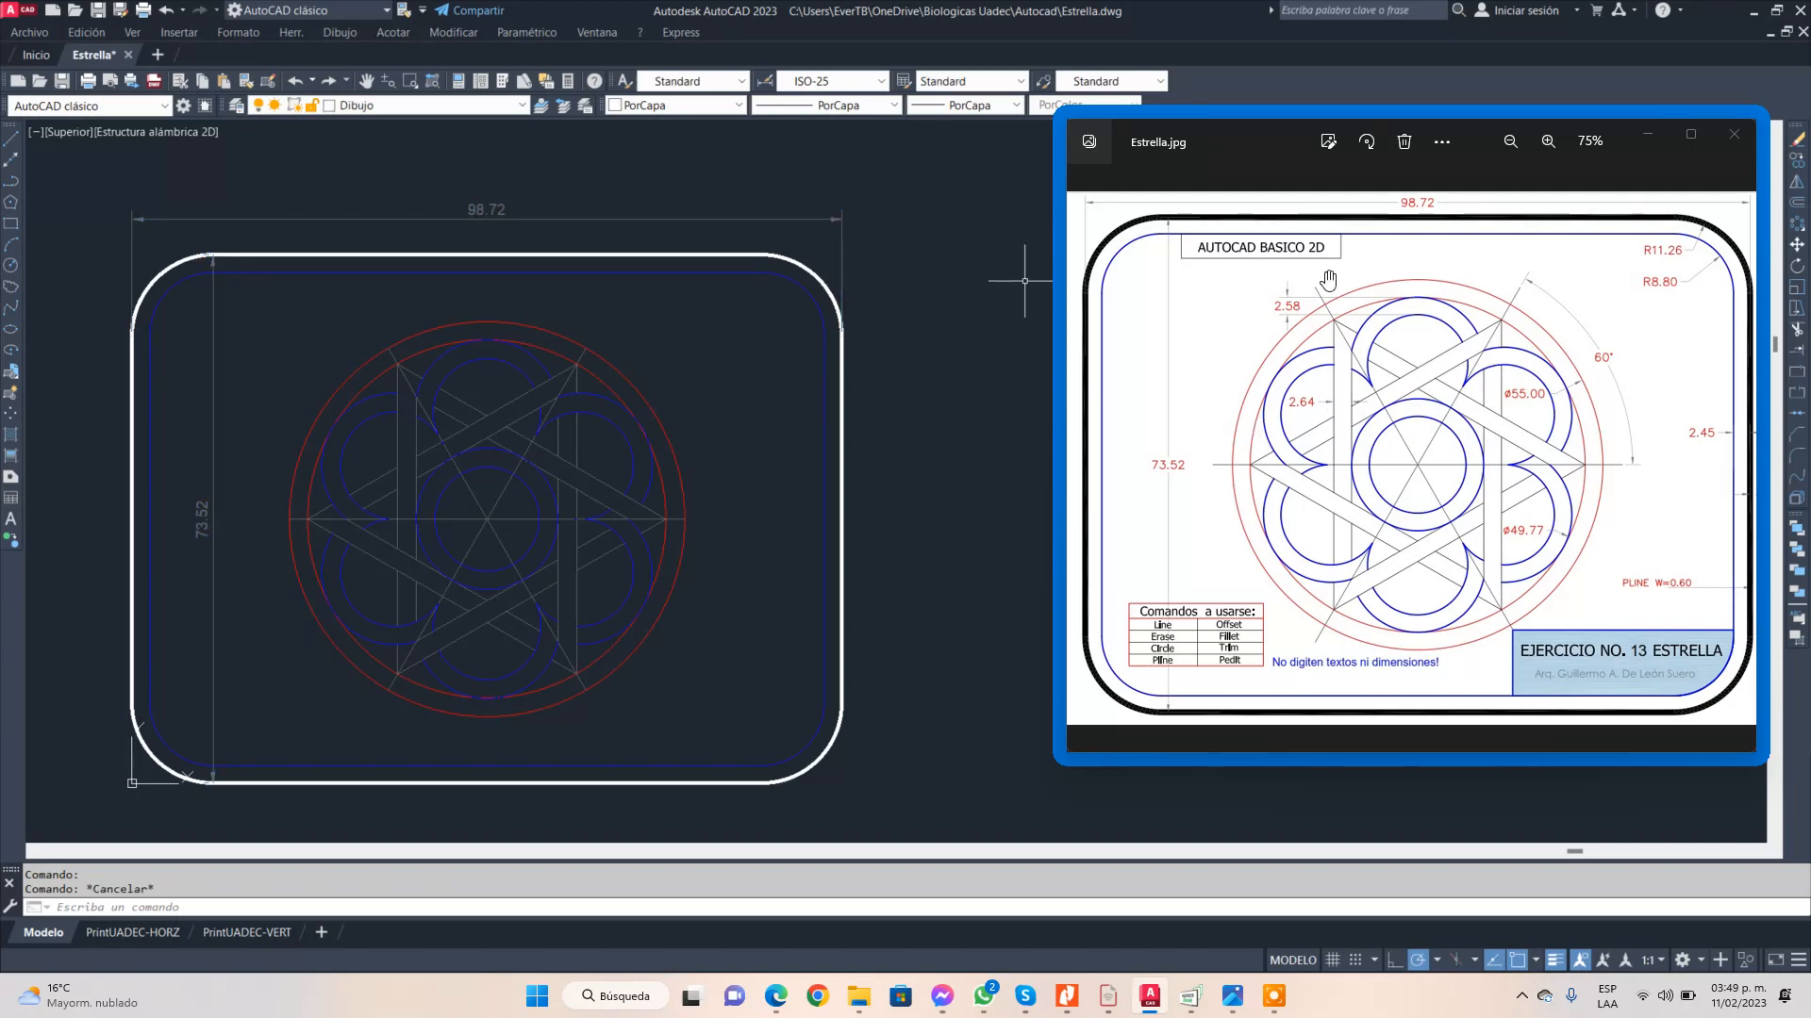
- Add a vertical linear dimension between the top petal's inner and outer arcs, placed to the upper left of the star
scroll(1474, 284, up, 3)
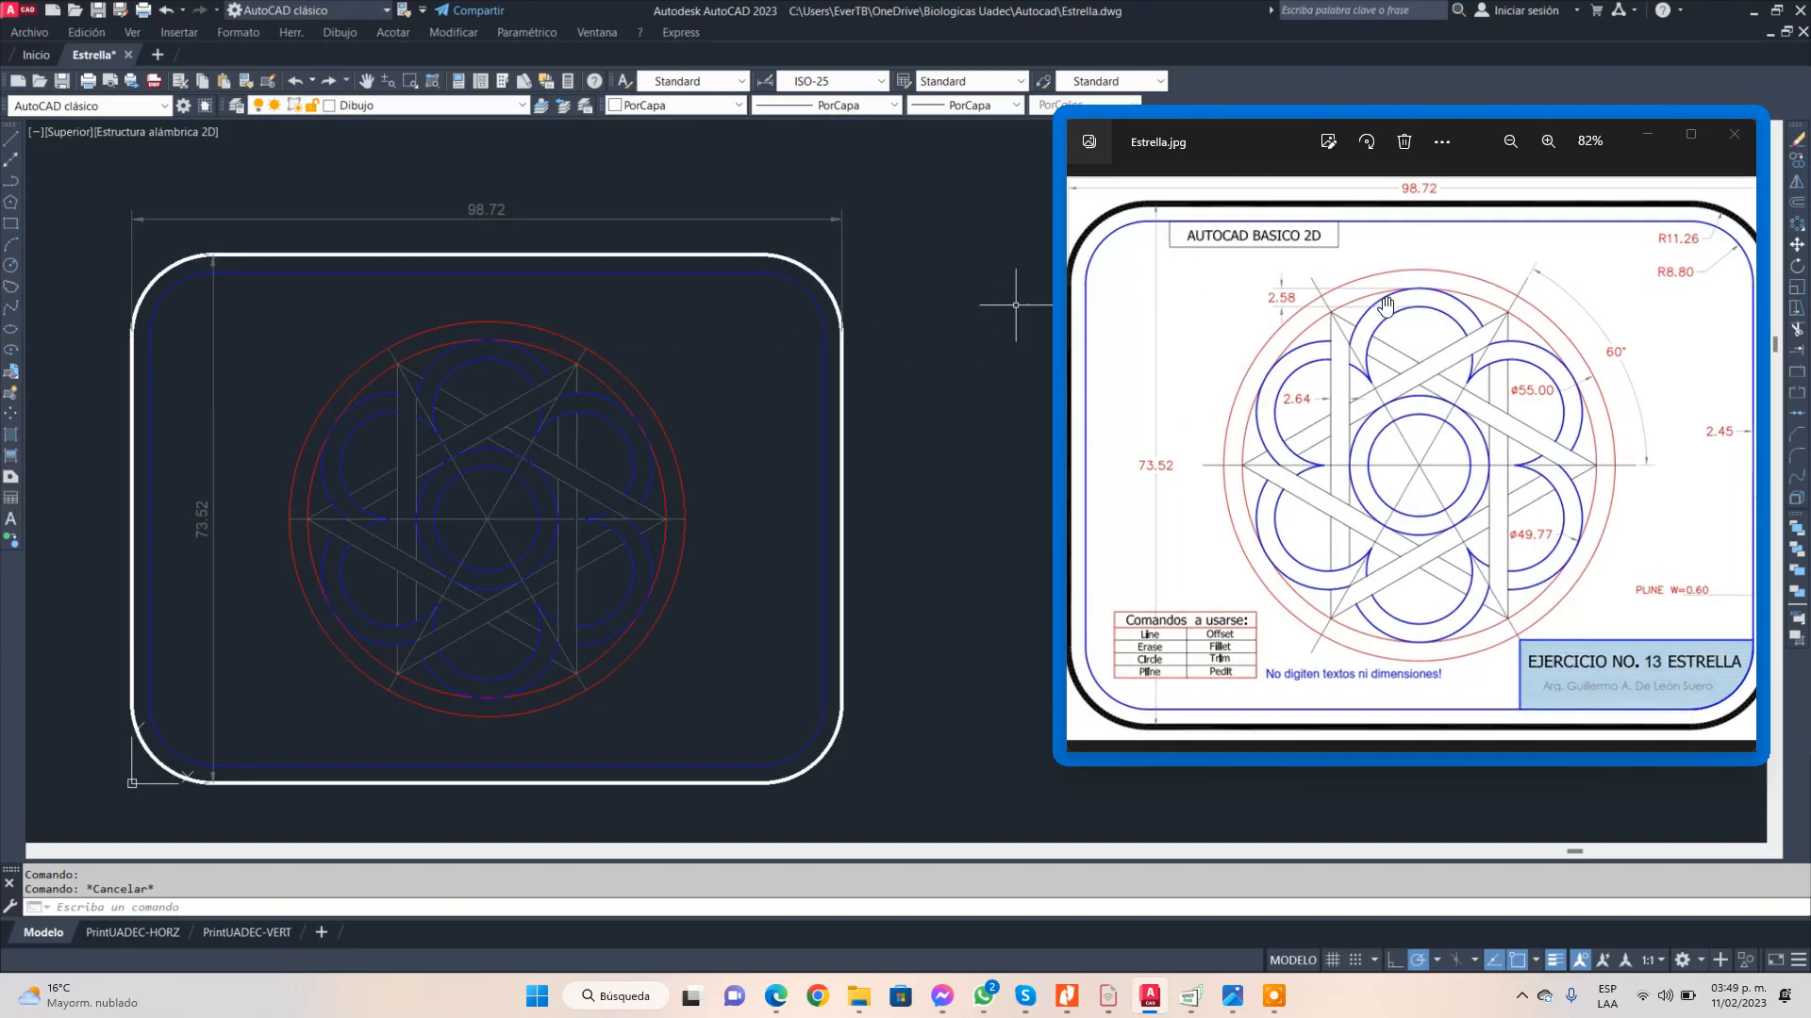
drag(1464, 283, 1403, 381)
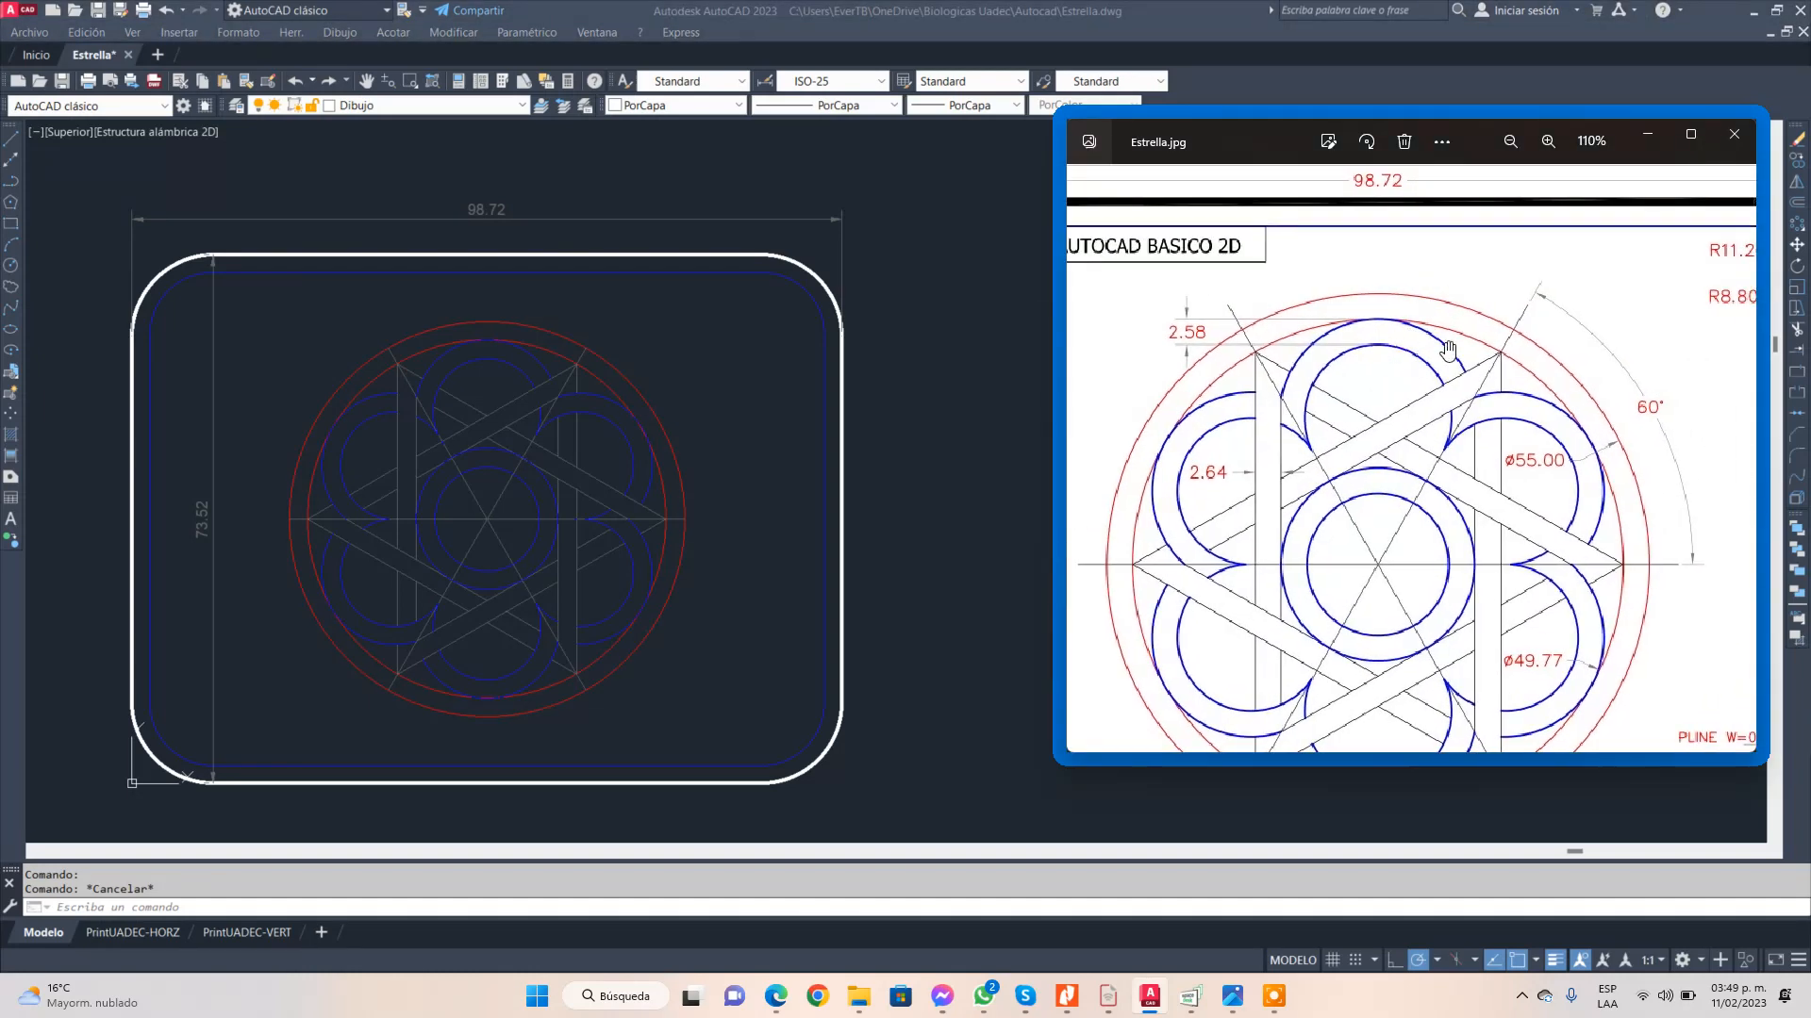
scroll(392, 322, up, 4)
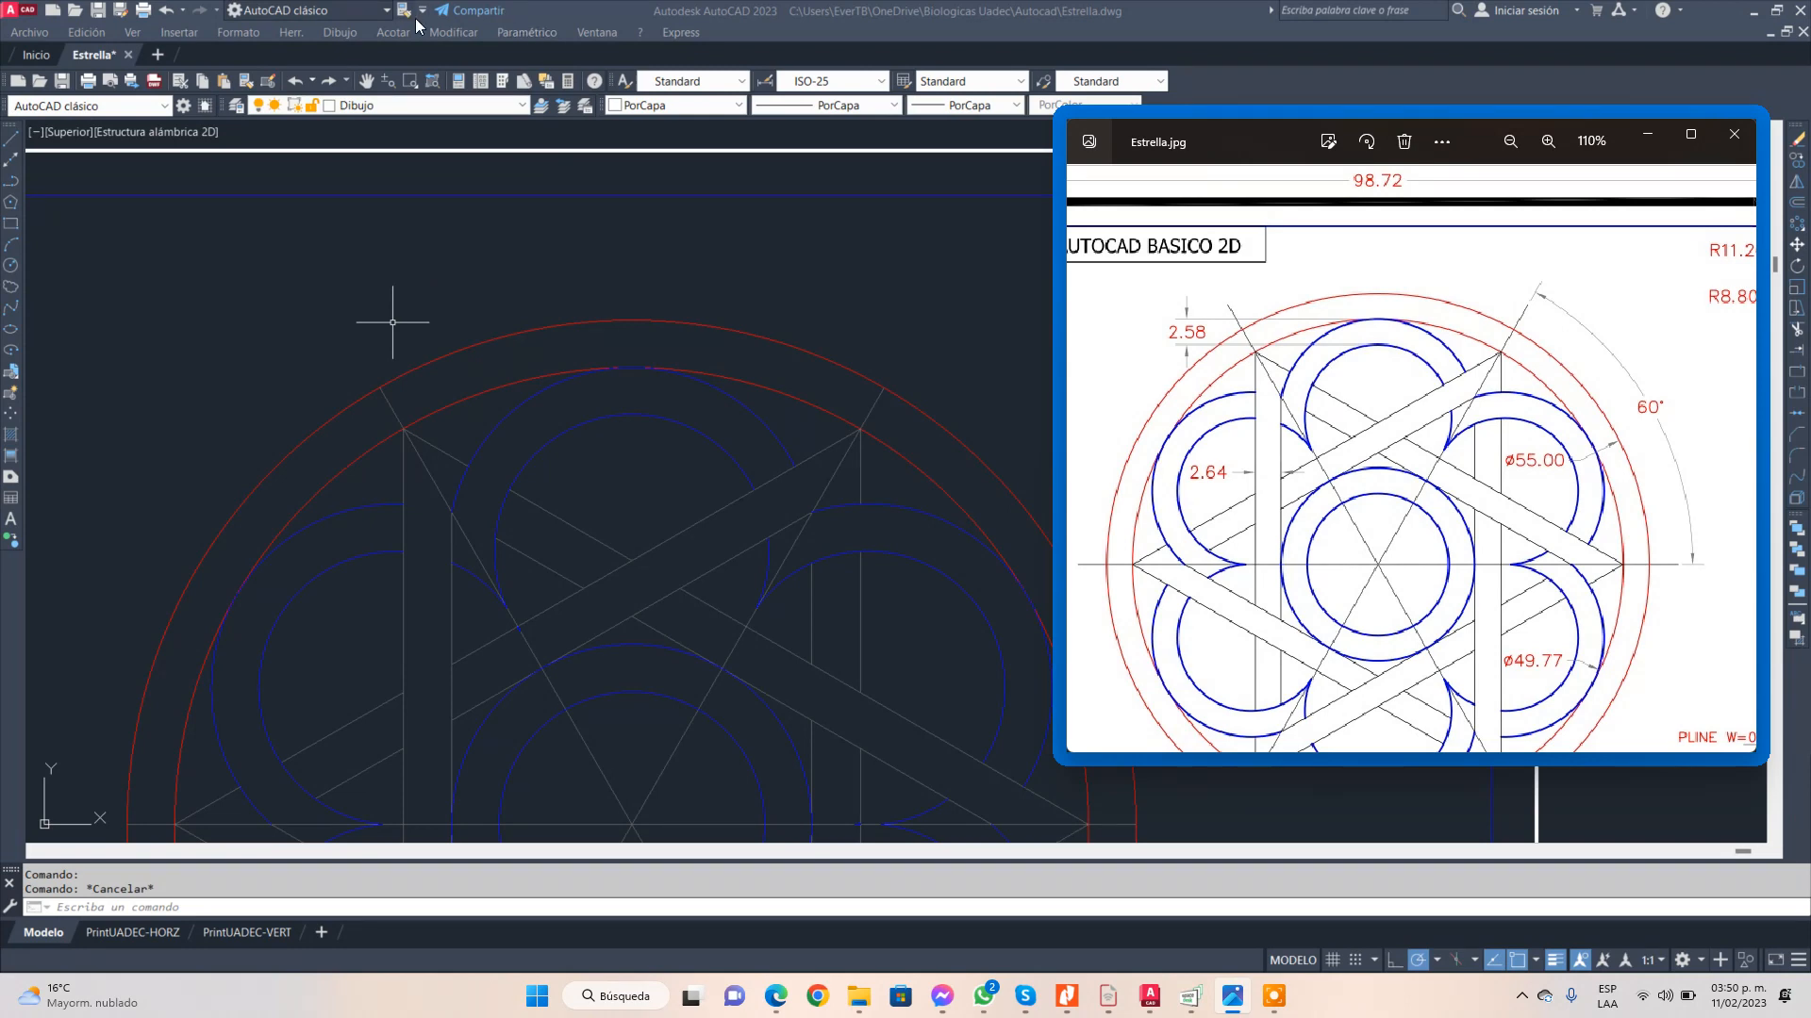
click(390, 26)
click(393, 32)
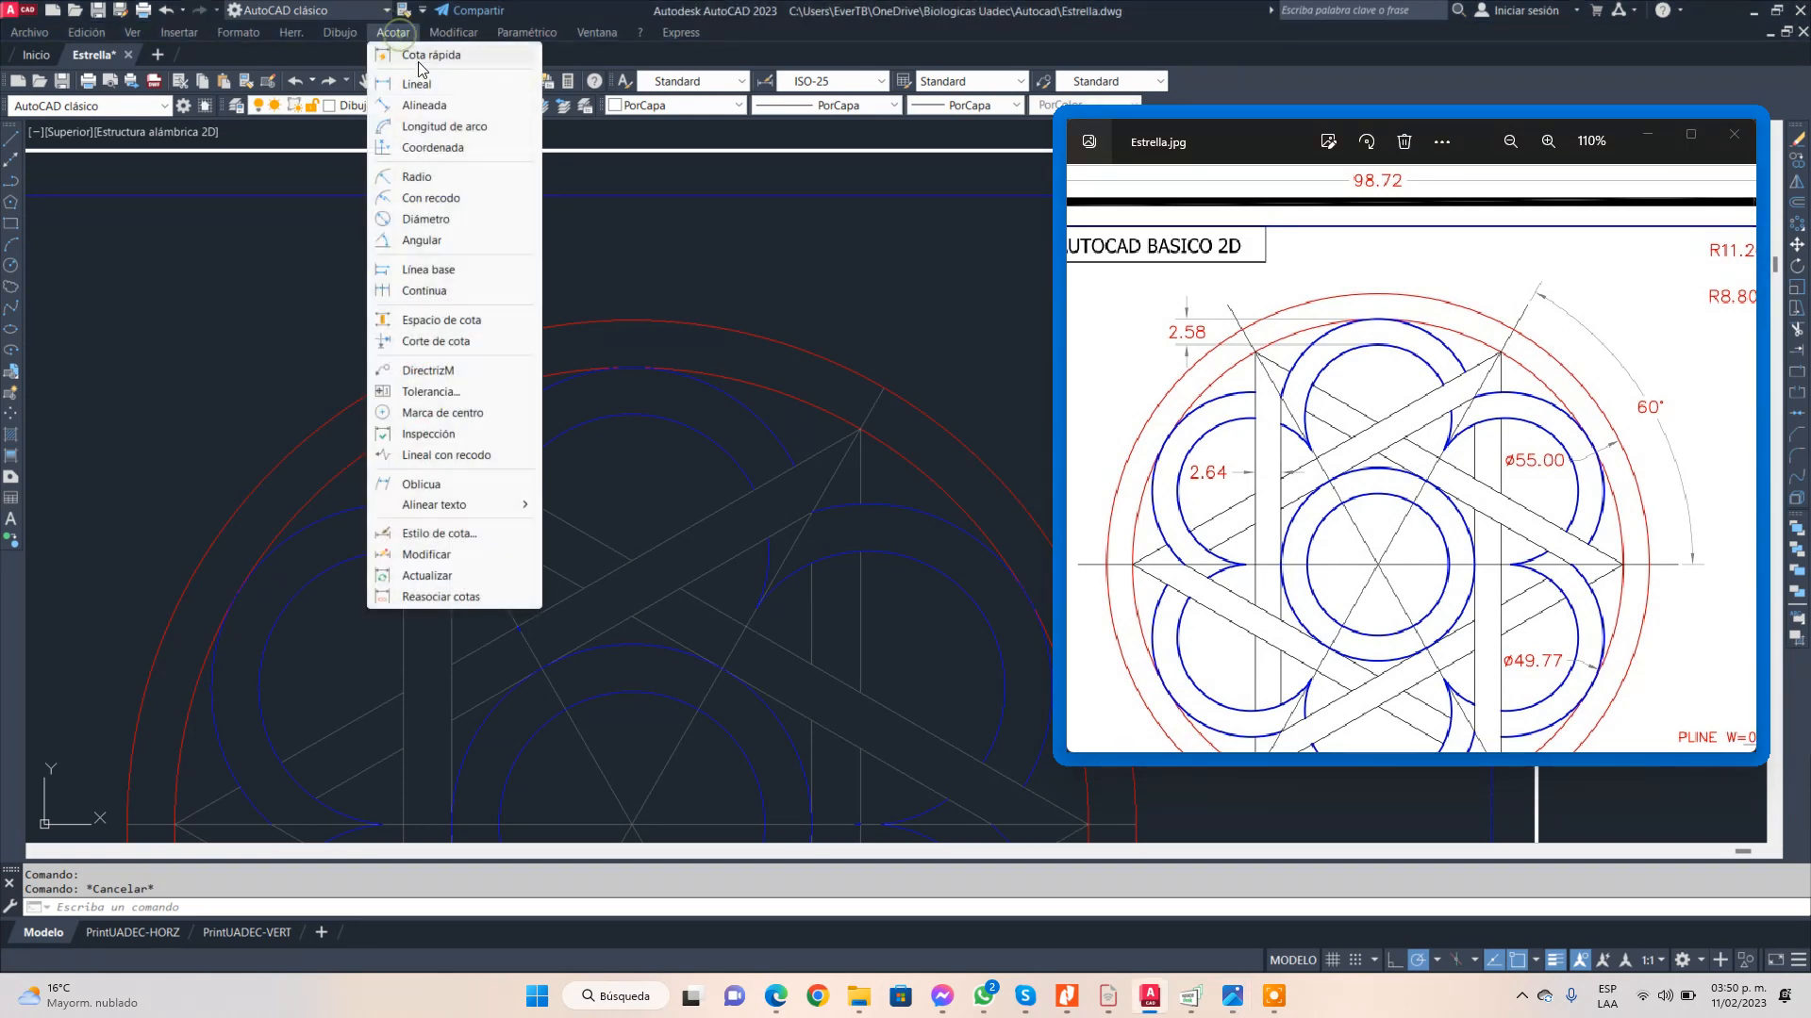
click(443, 83)
click(625, 414)
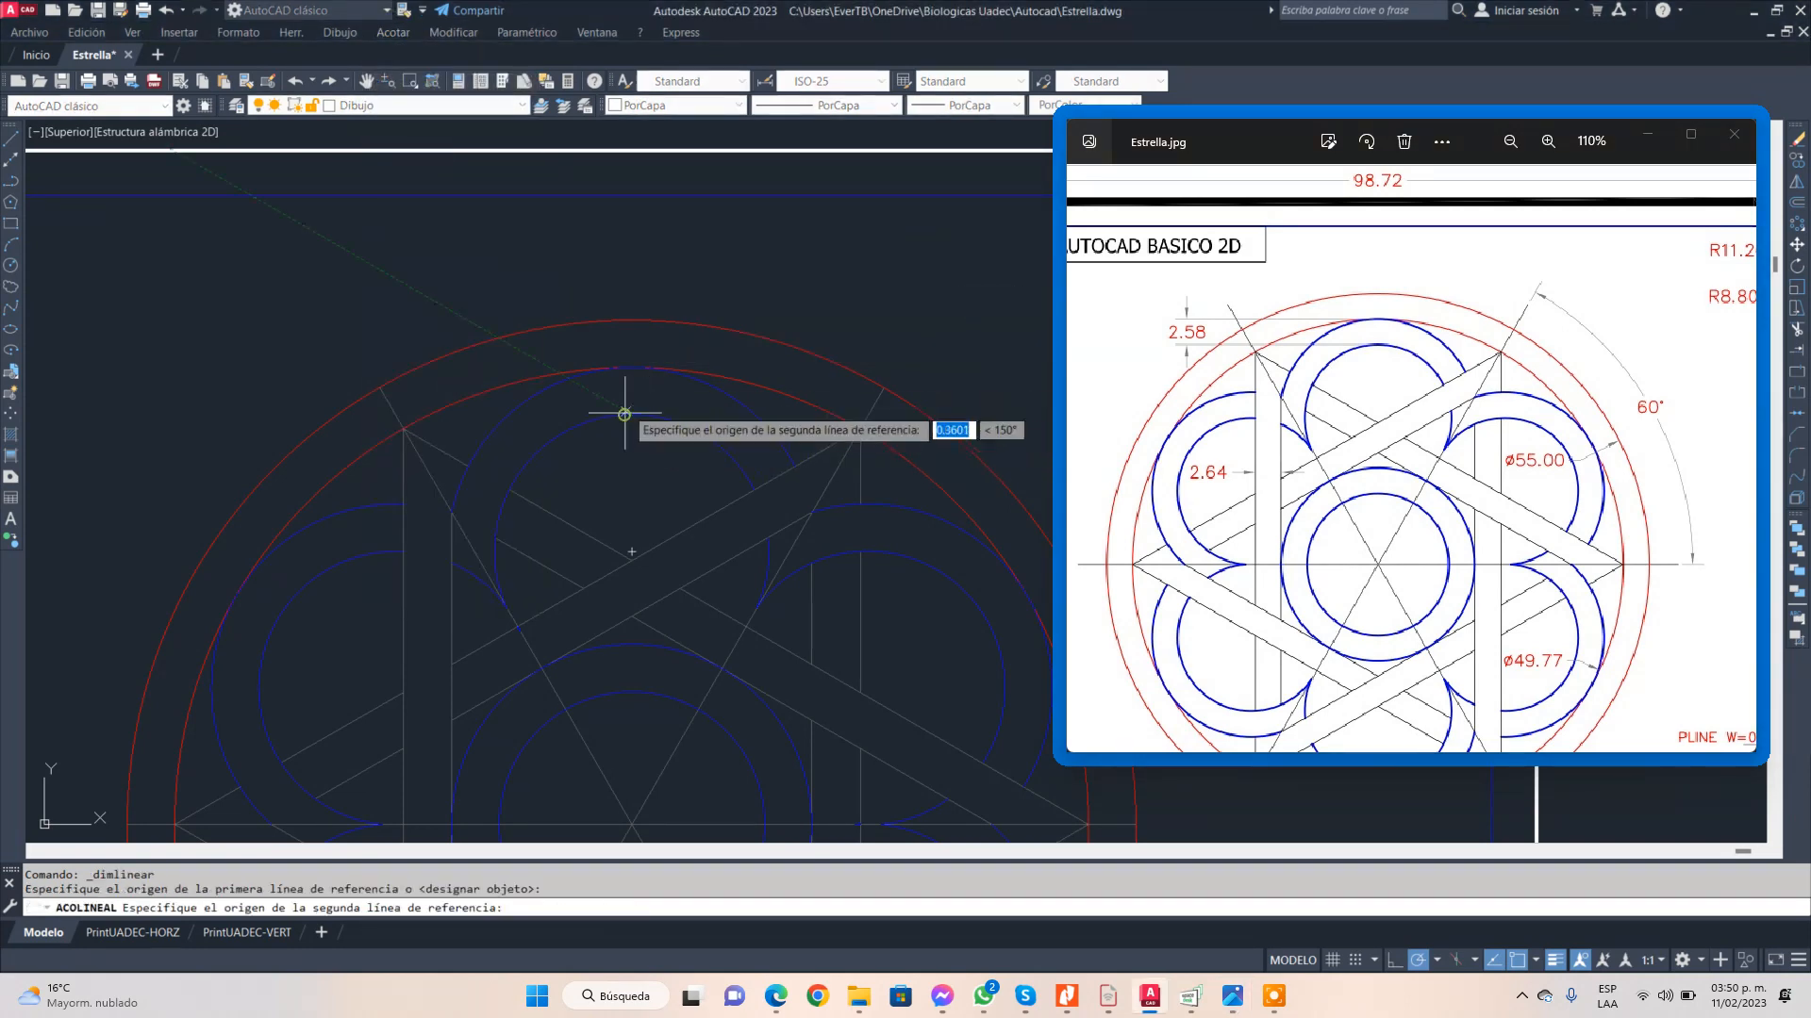
click(627, 366)
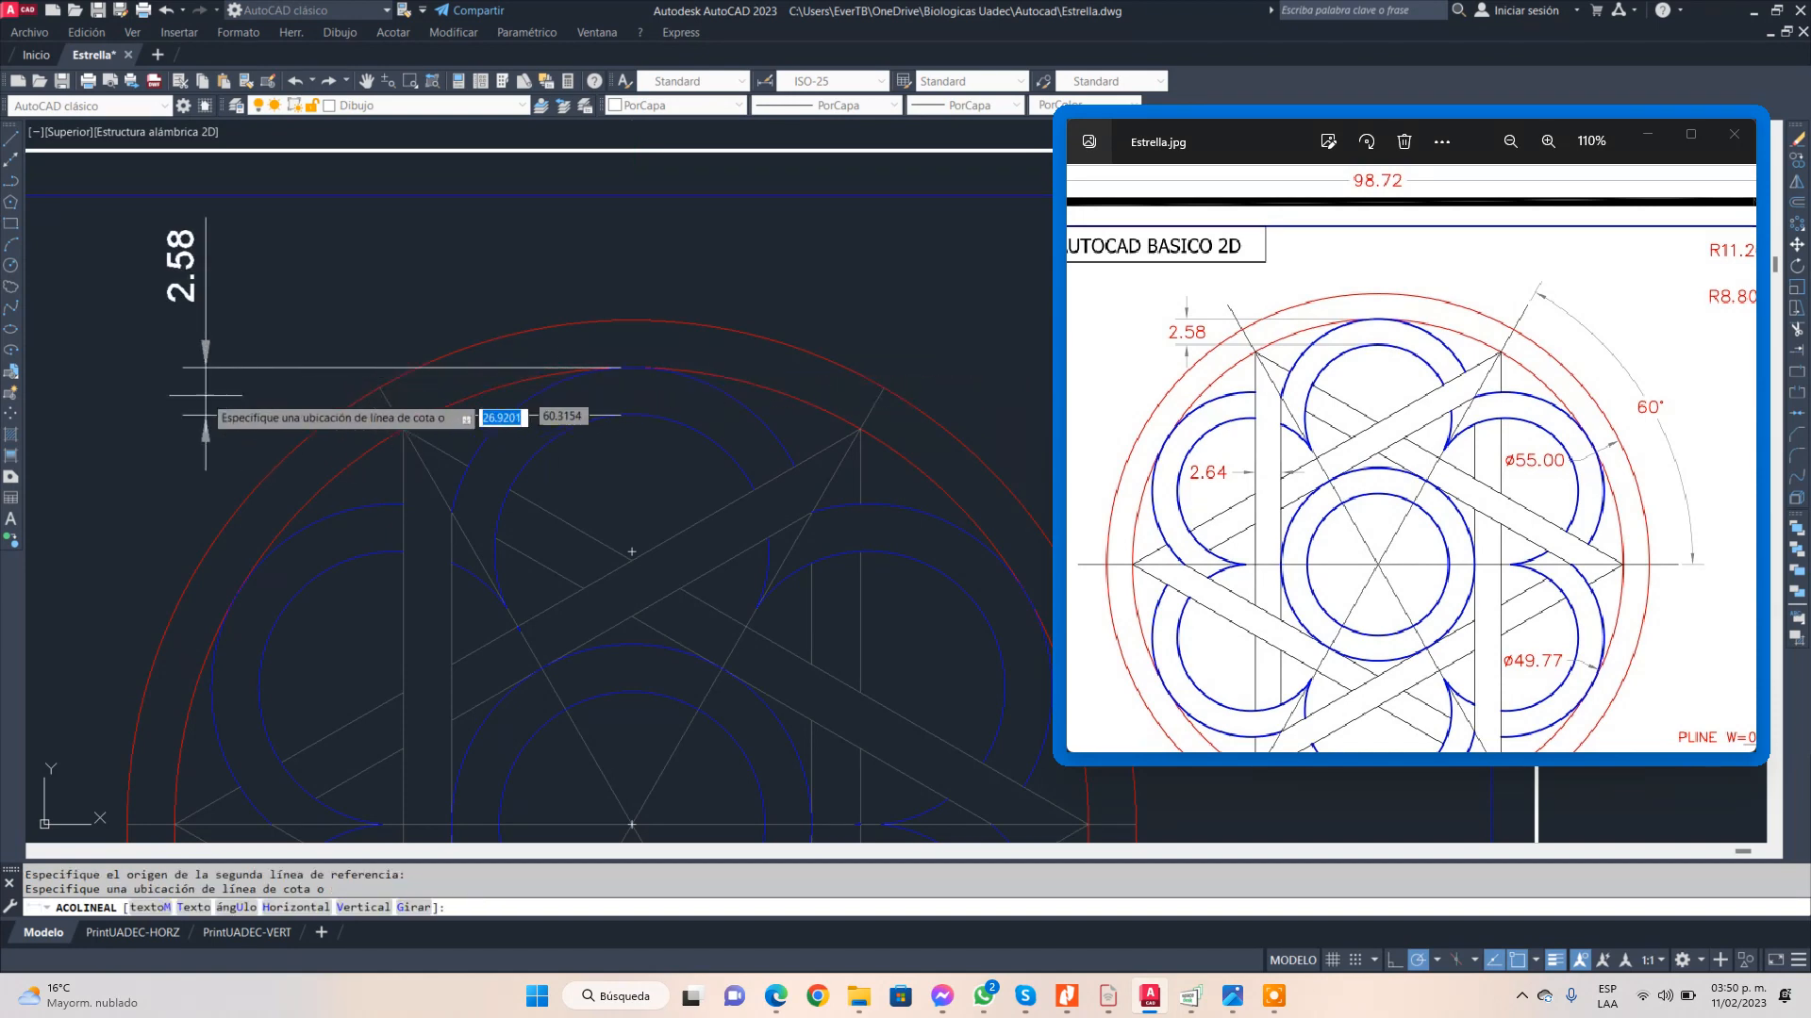
click(130, 415)
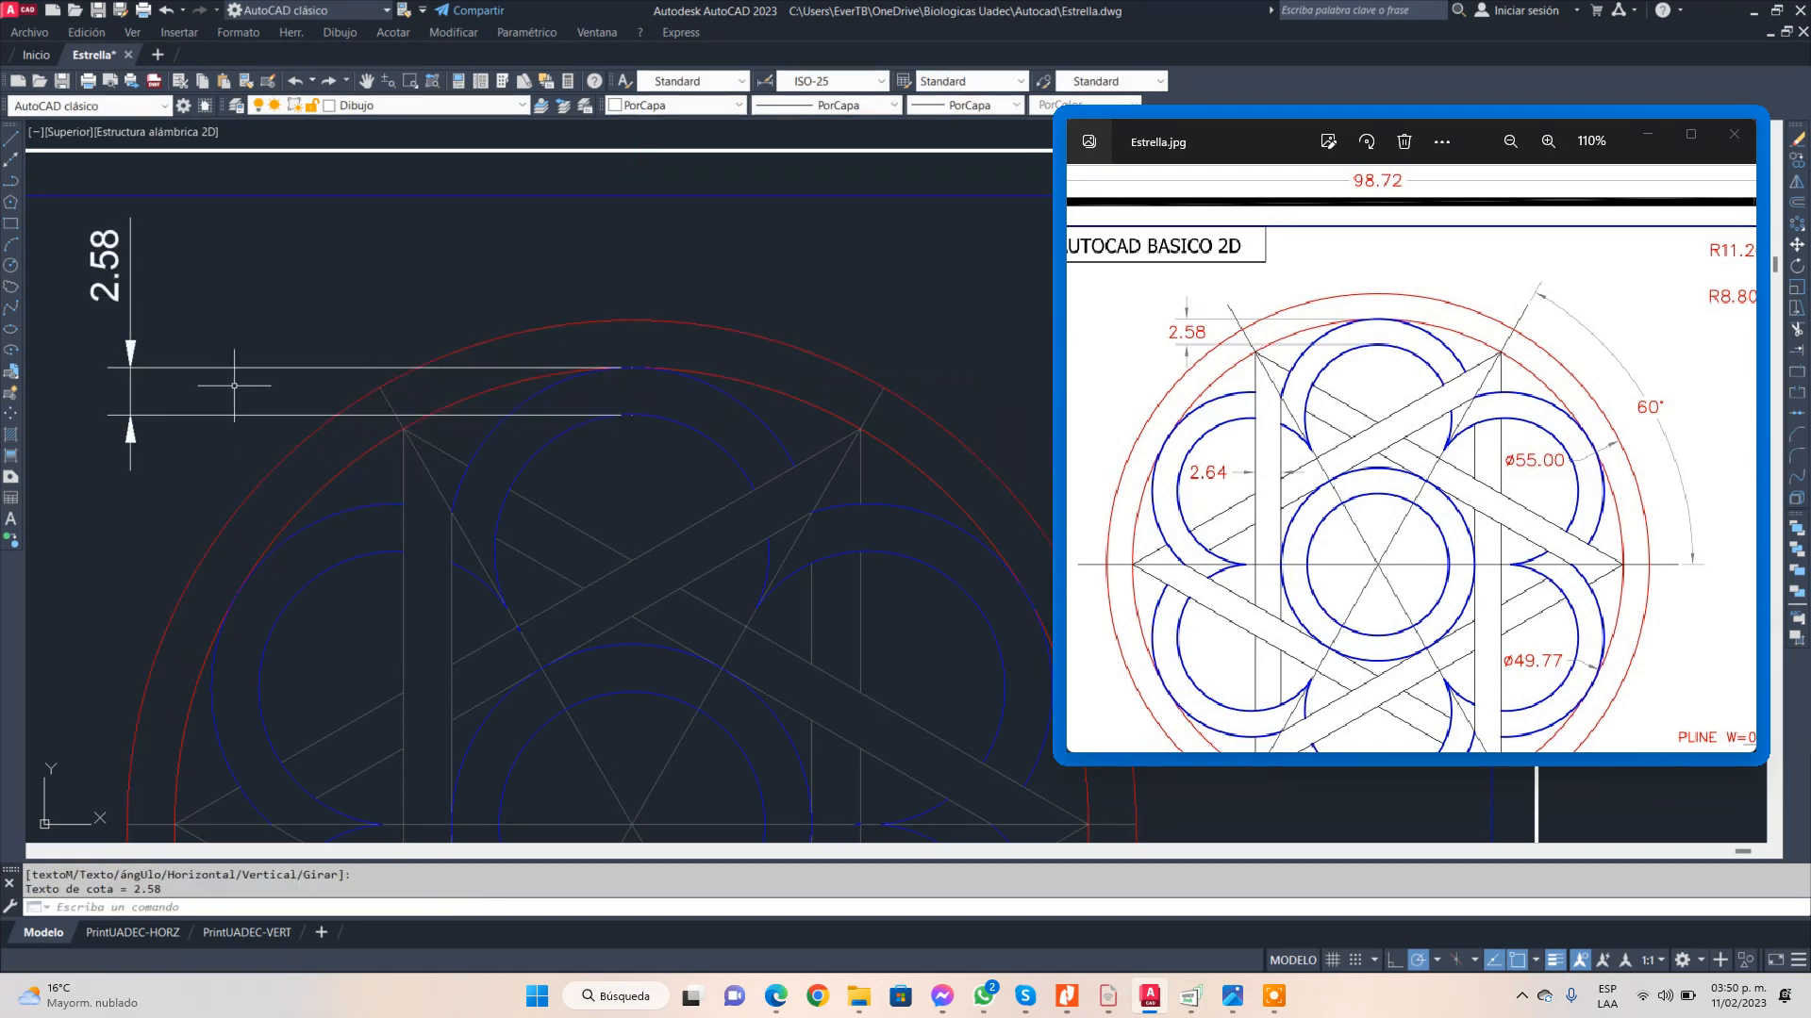
- Move the top petal's thickness dimension to layer 0
scroll(231, 387, down, 4)
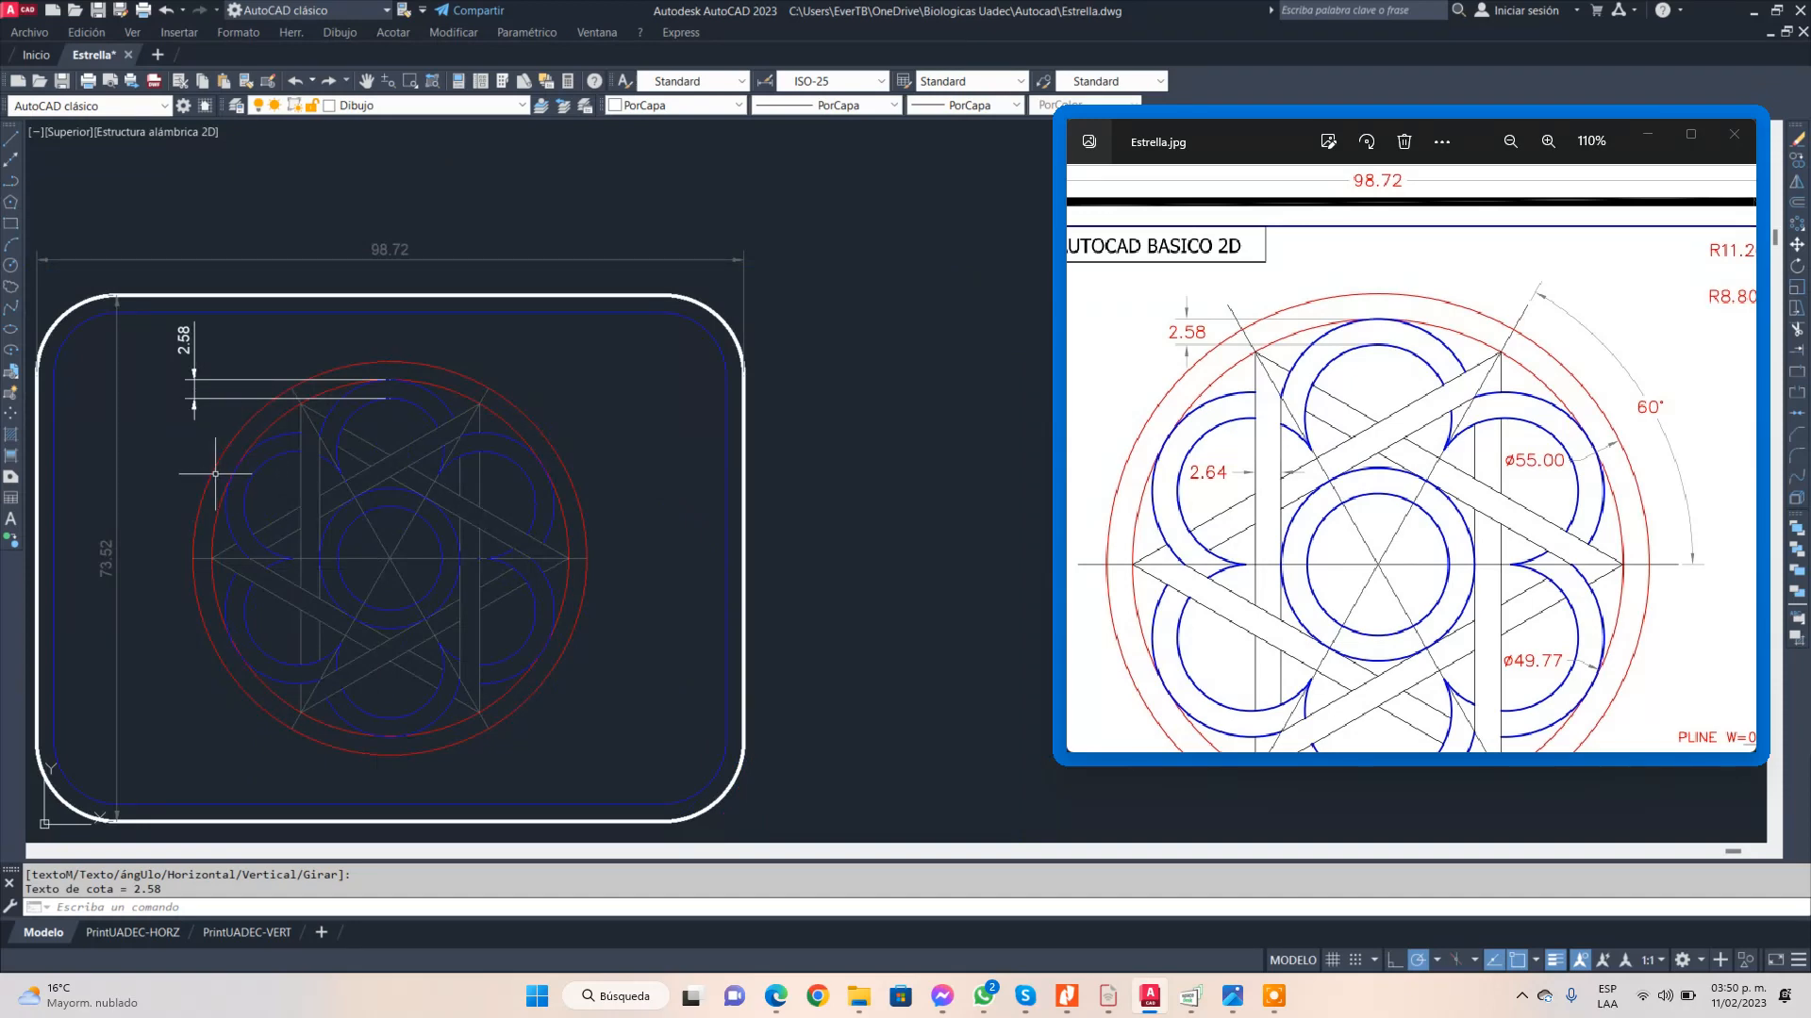
click(192, 363)
click(378, 106)
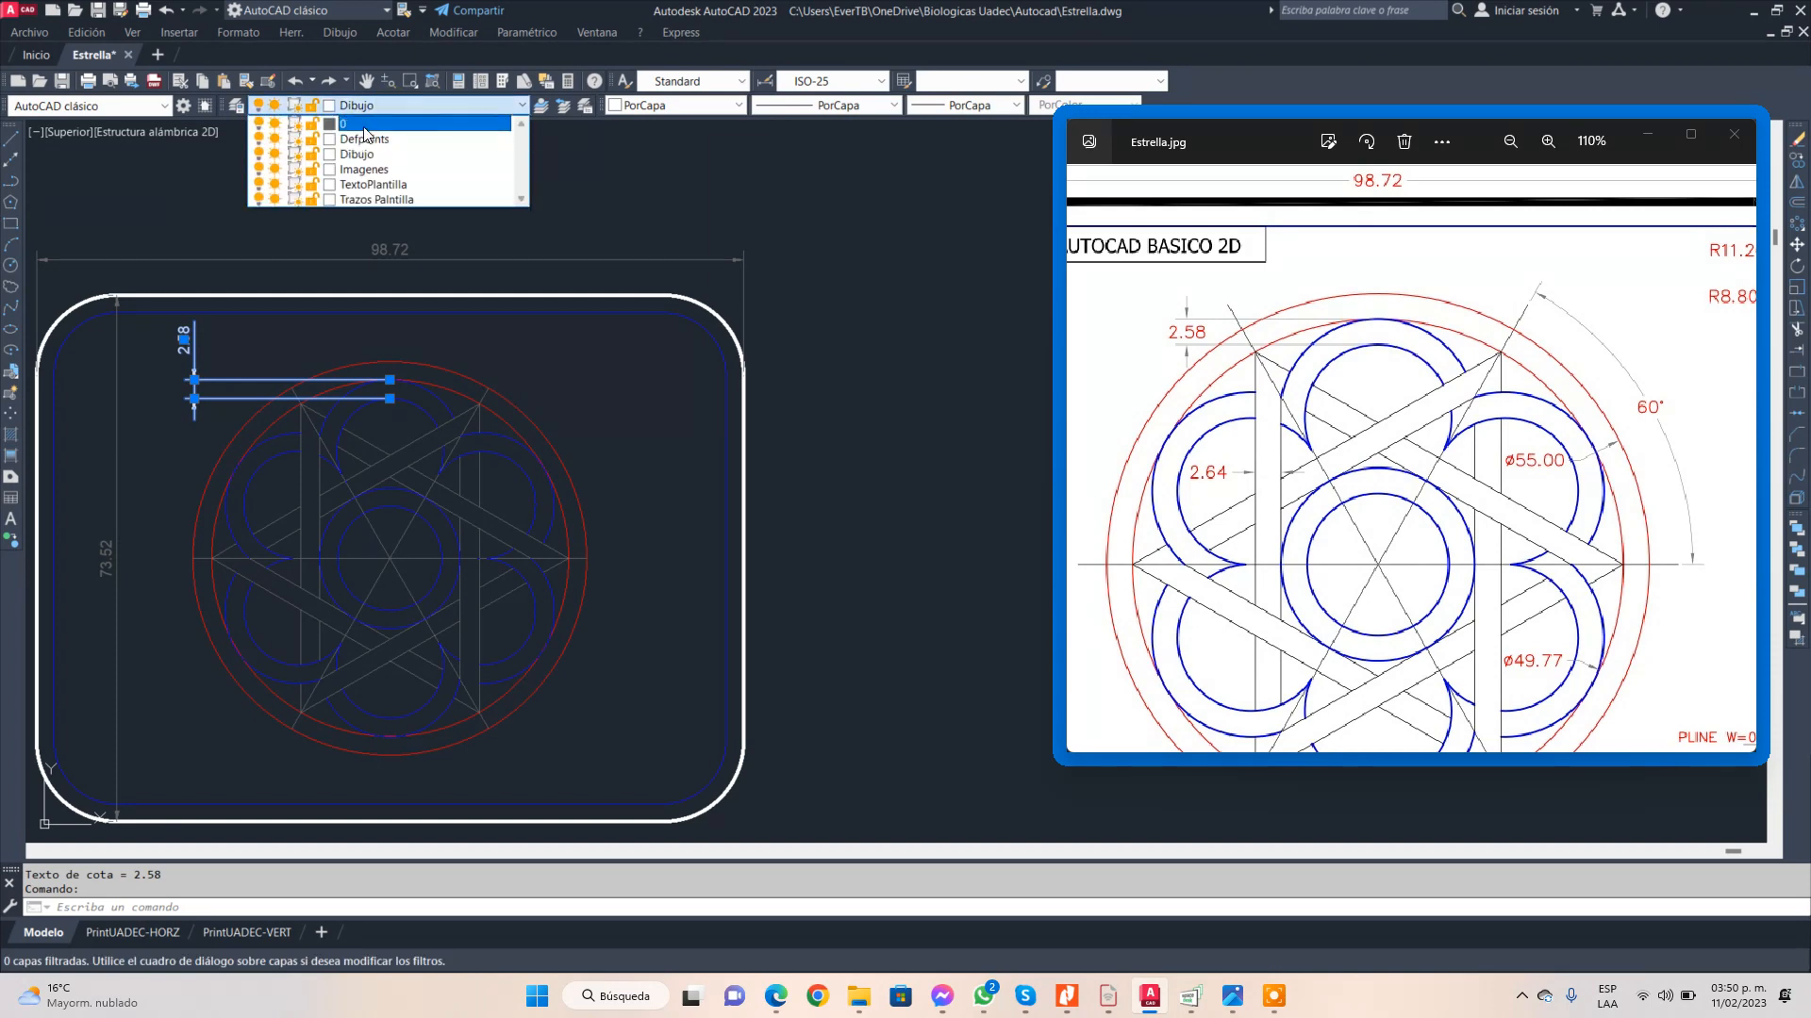
click(367, 135)
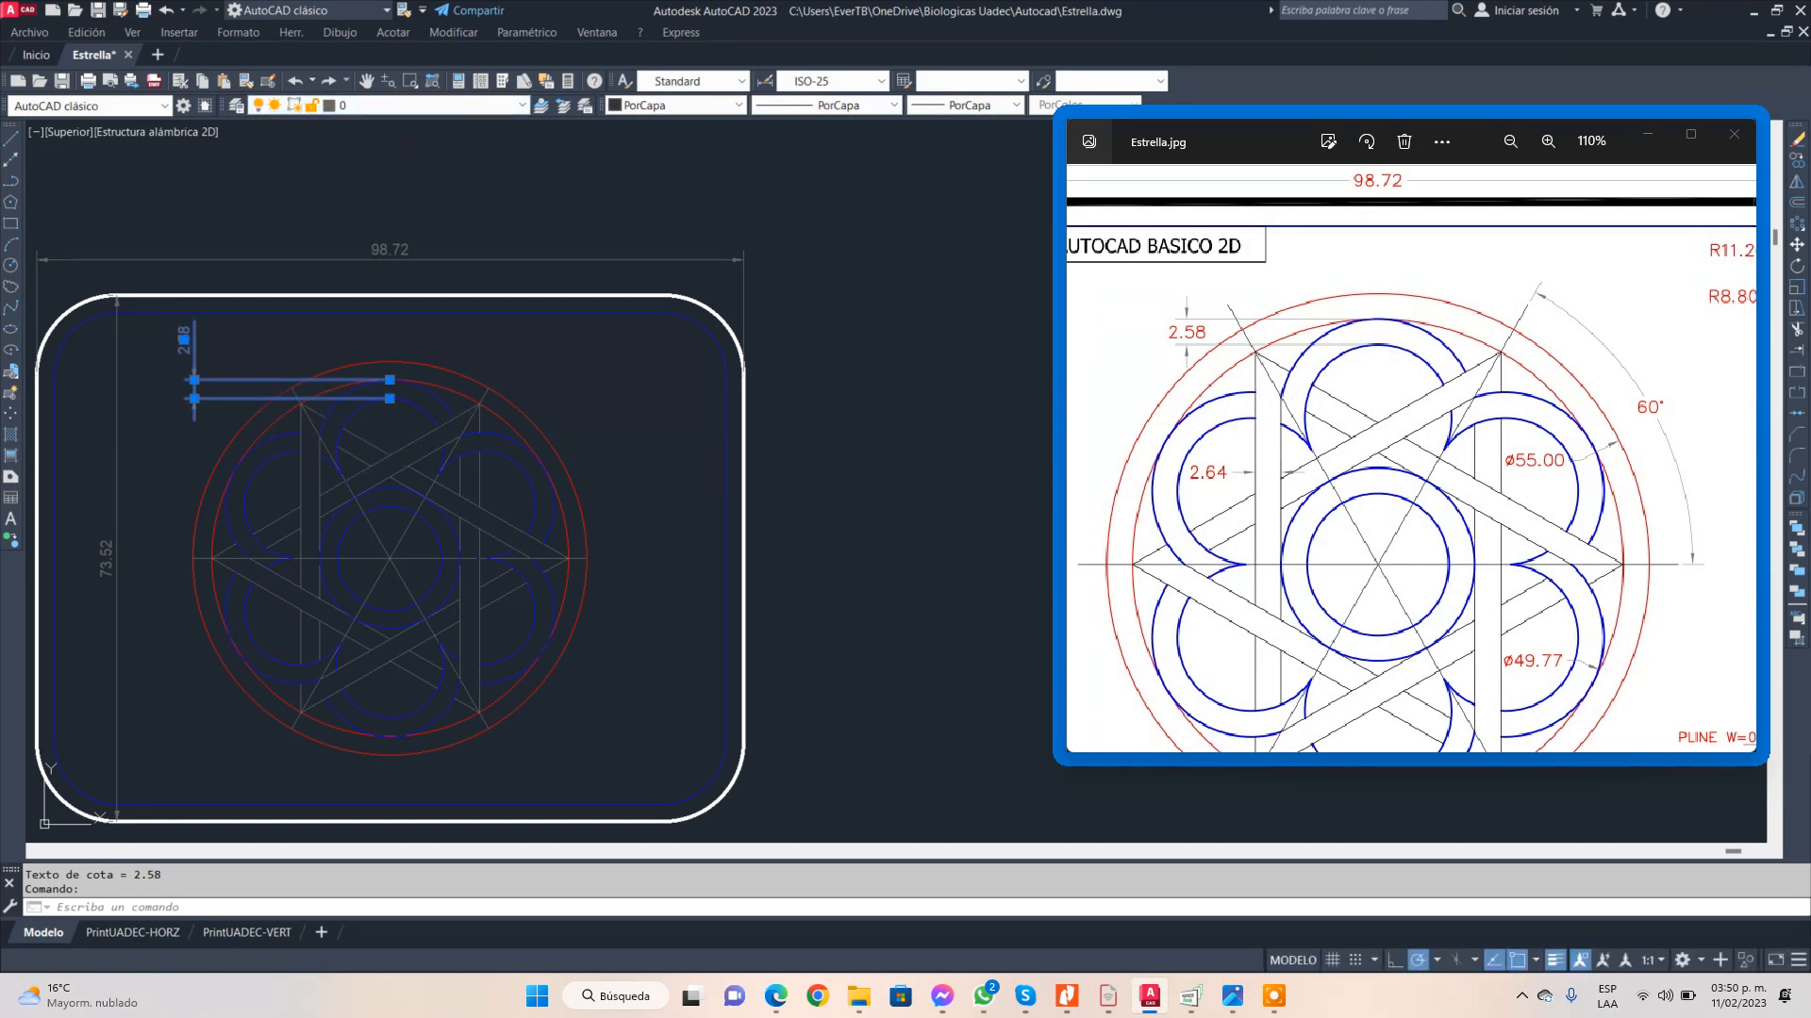
key(Escape)
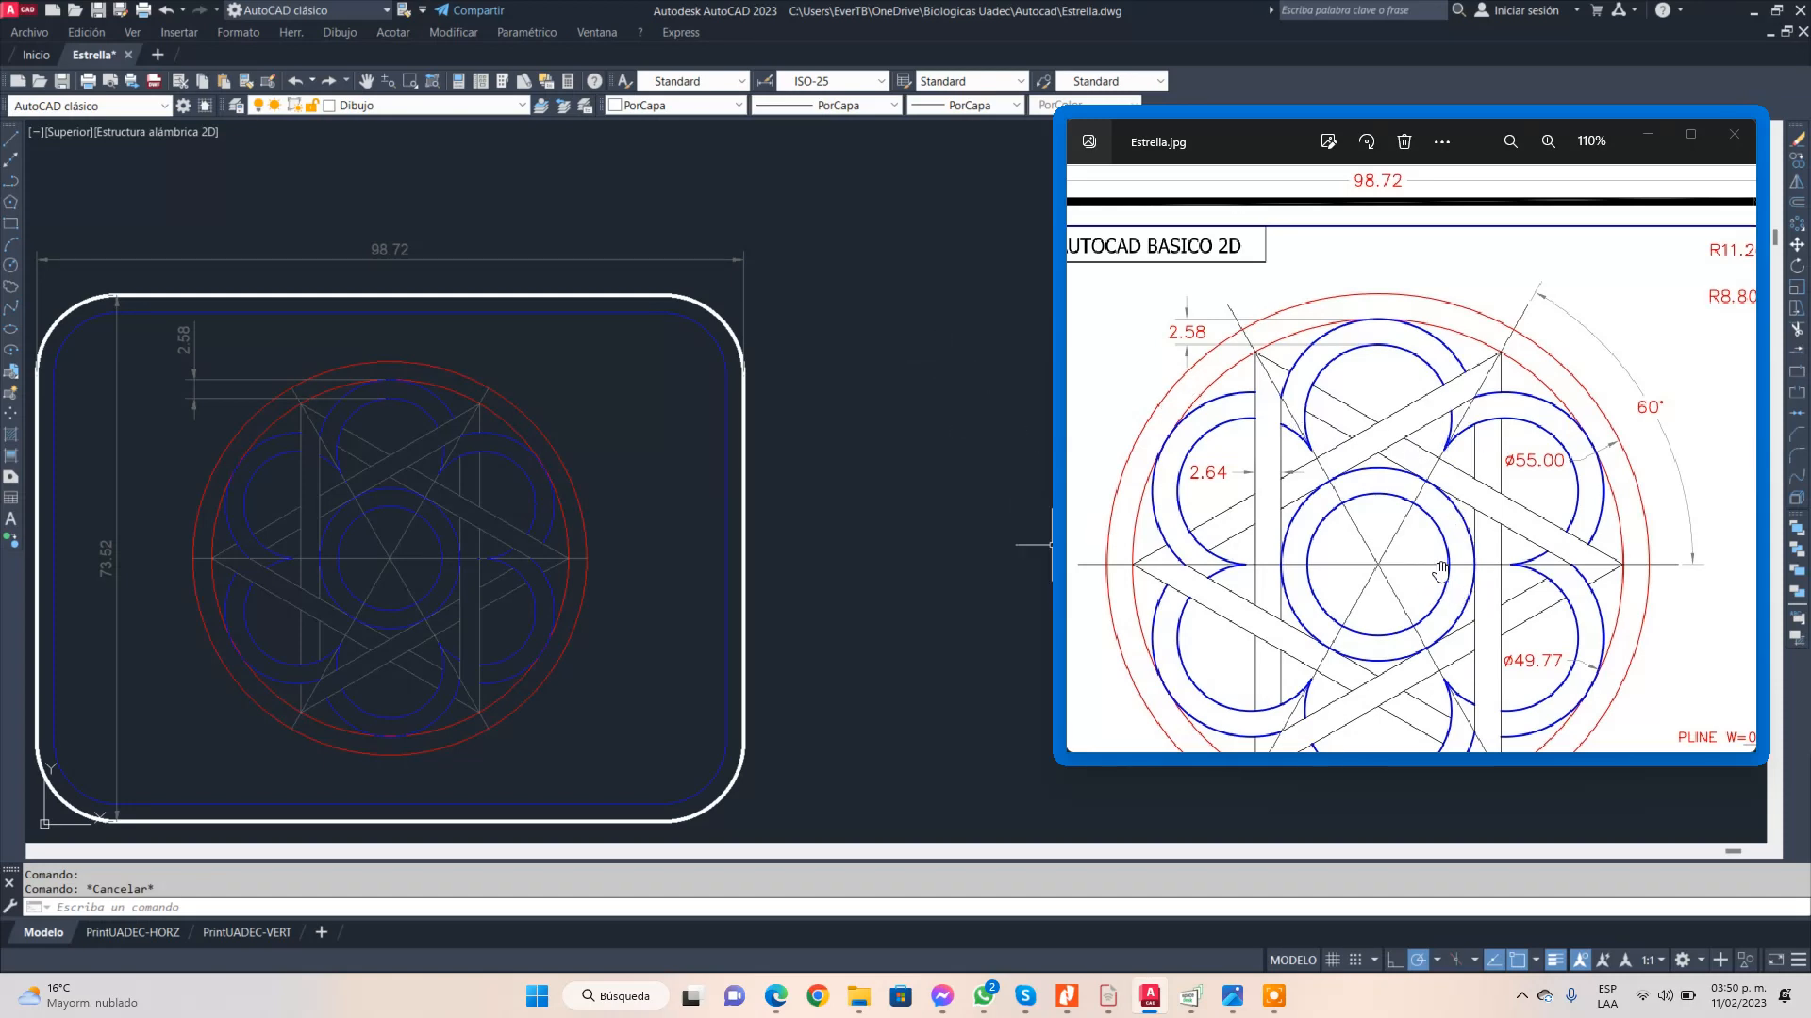
- Add a horizontal linear dimension across the width of the star's left vertical strip, just above the central ring's level
drag(1440, 569, 1427, 458)
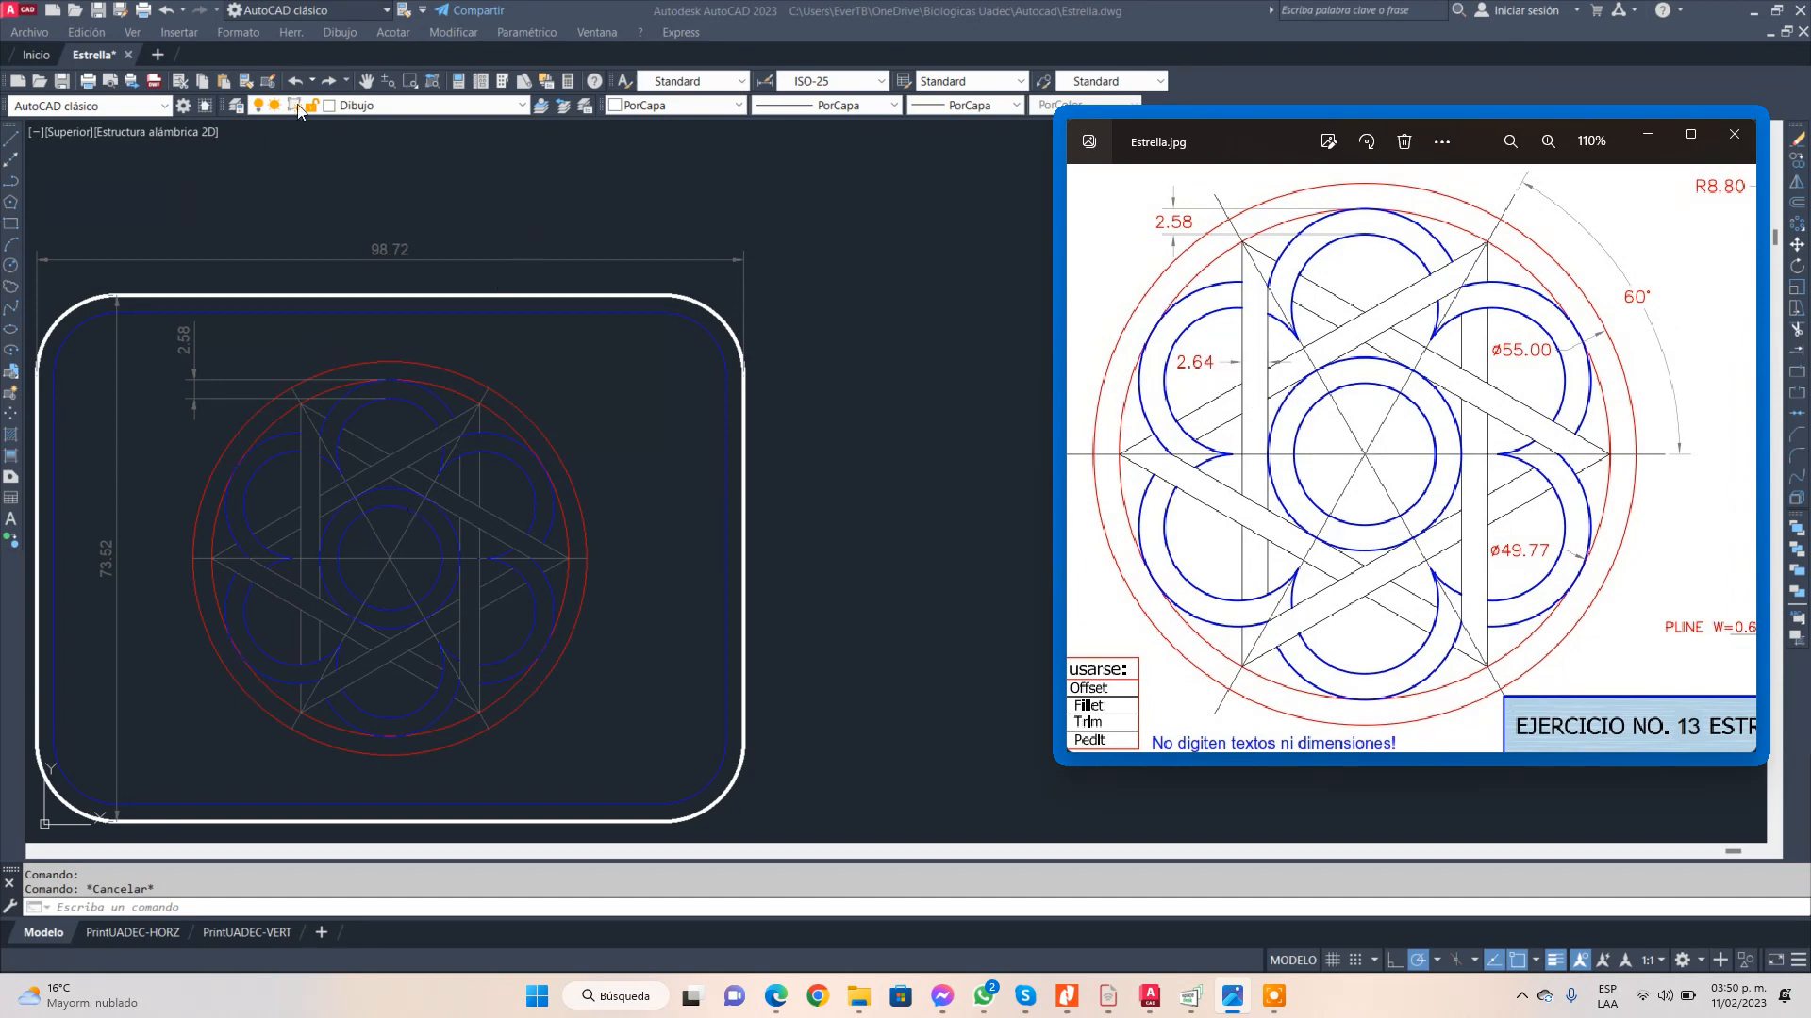
click(382, 31)
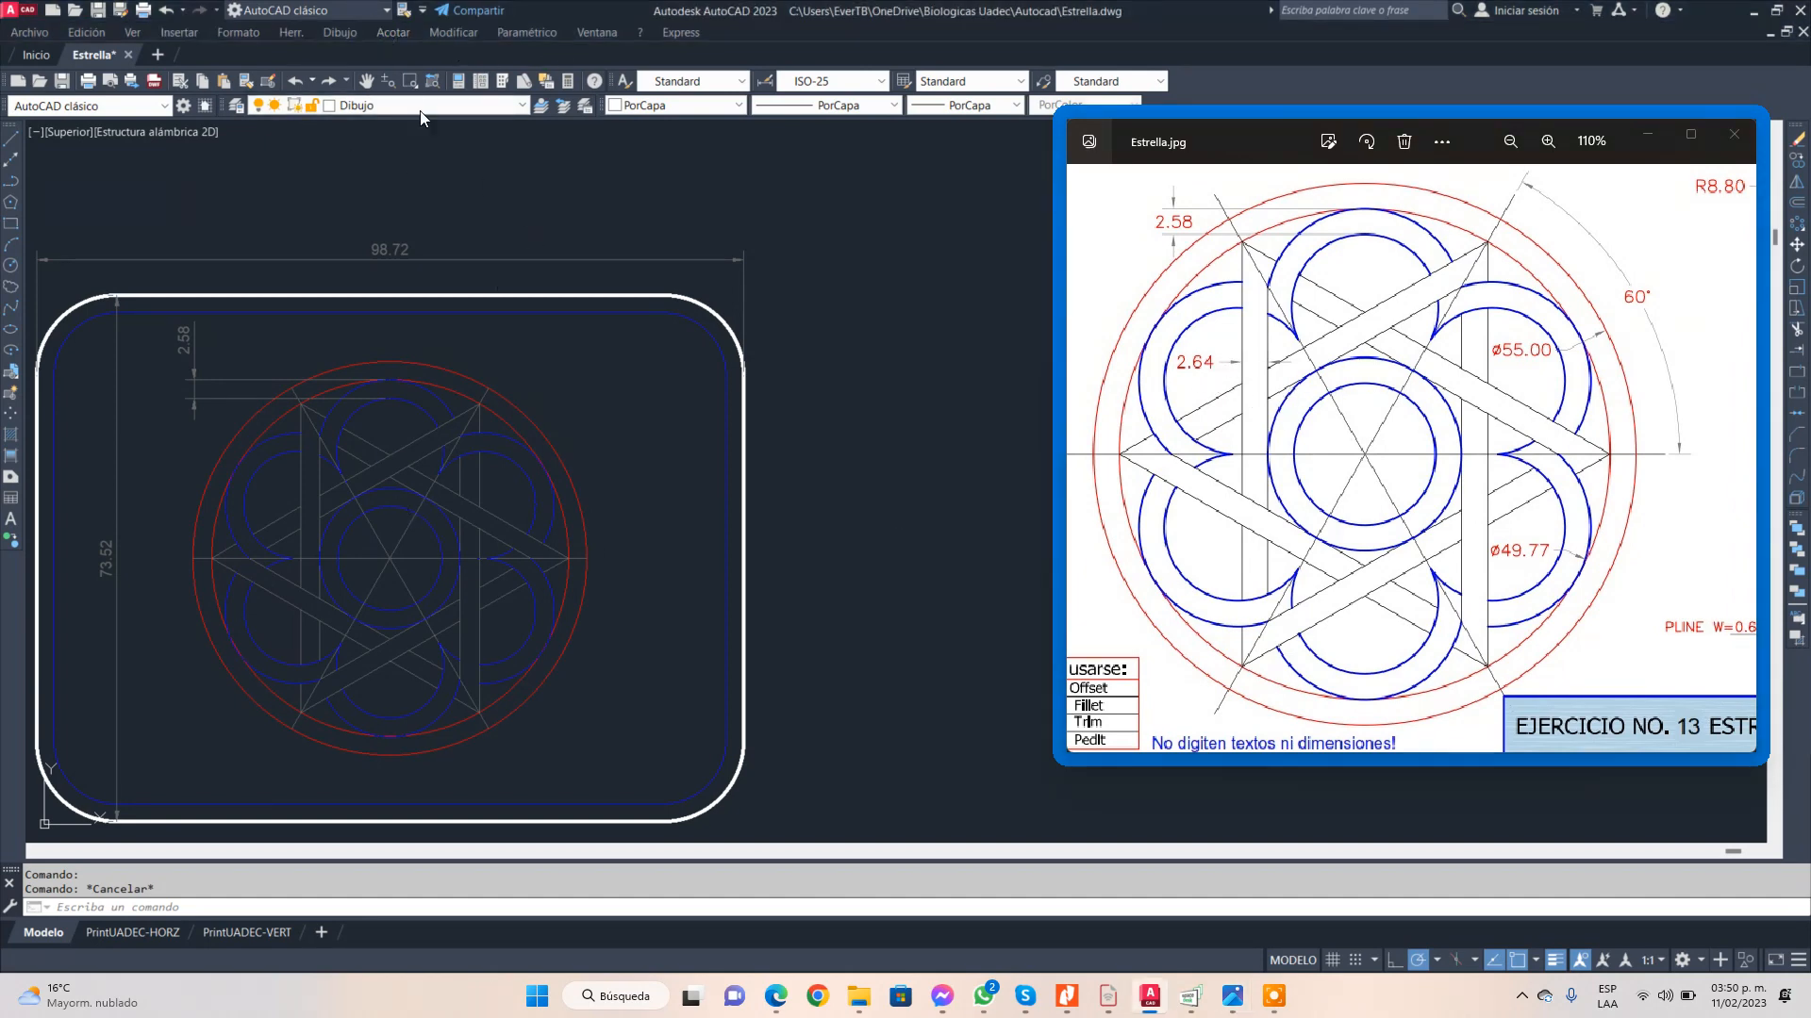
click(393, 32)
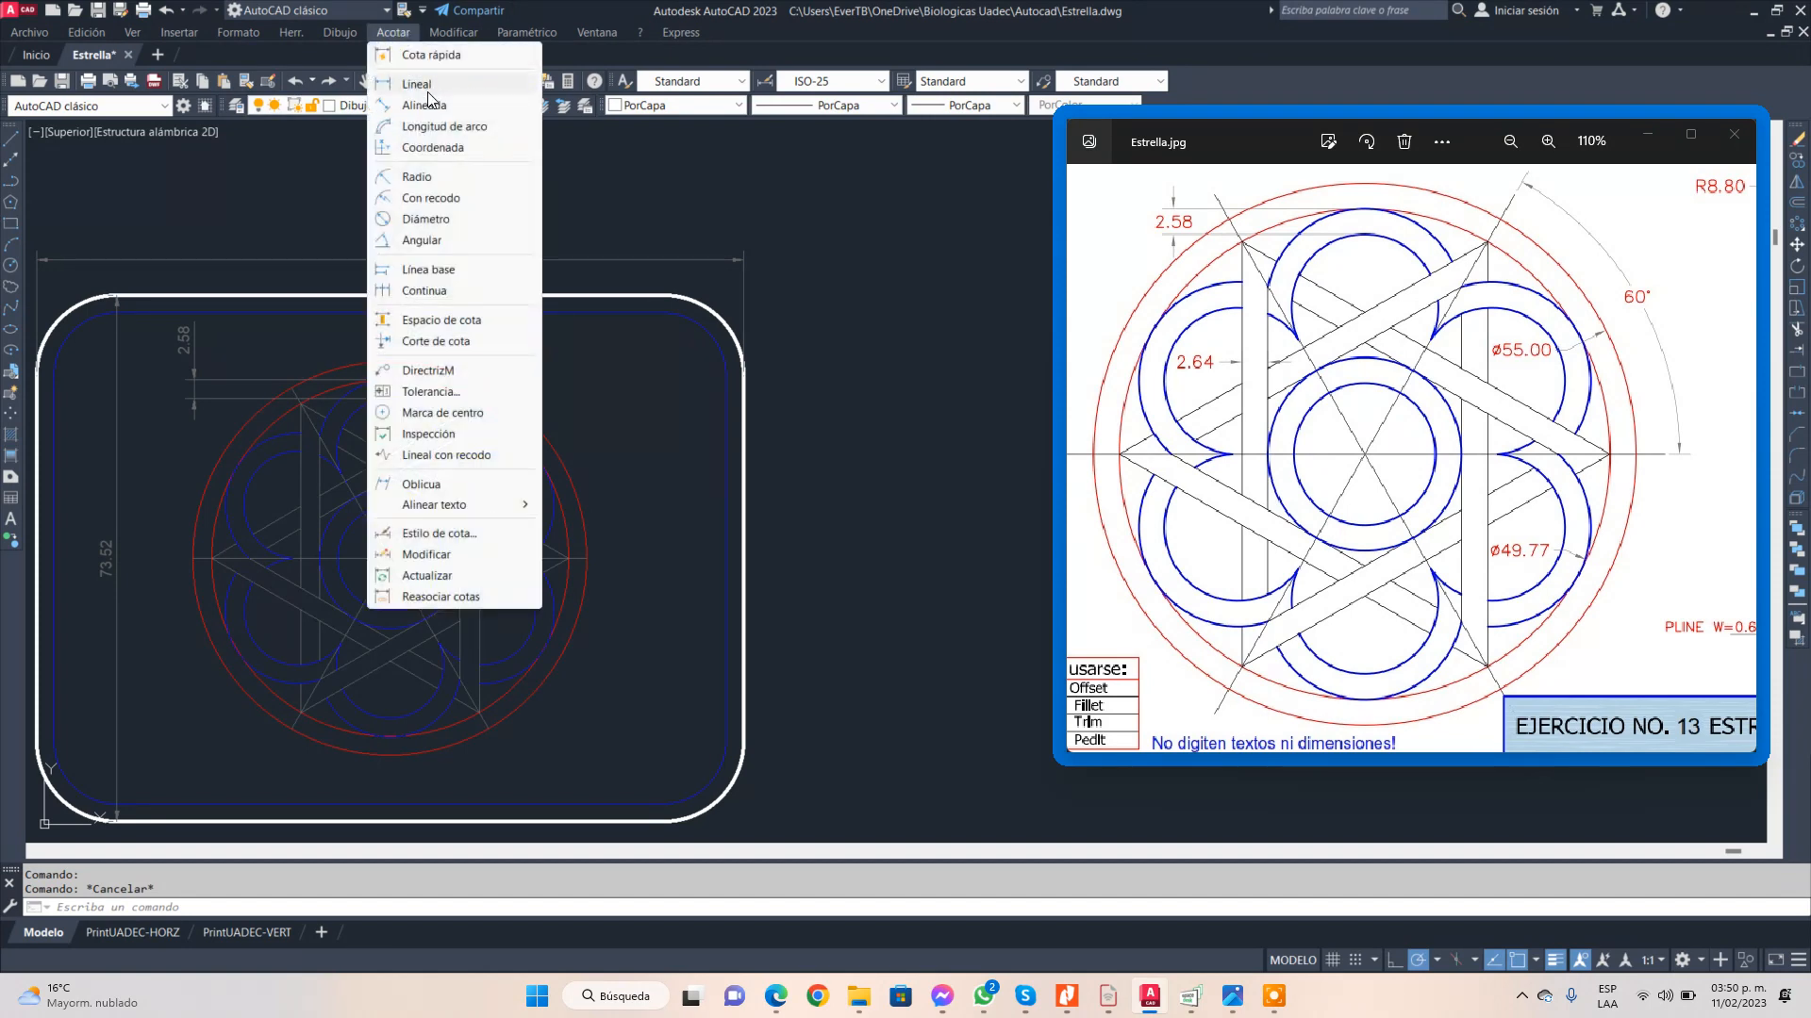
click(426, 84)
scroll(280, 530, up, 5)
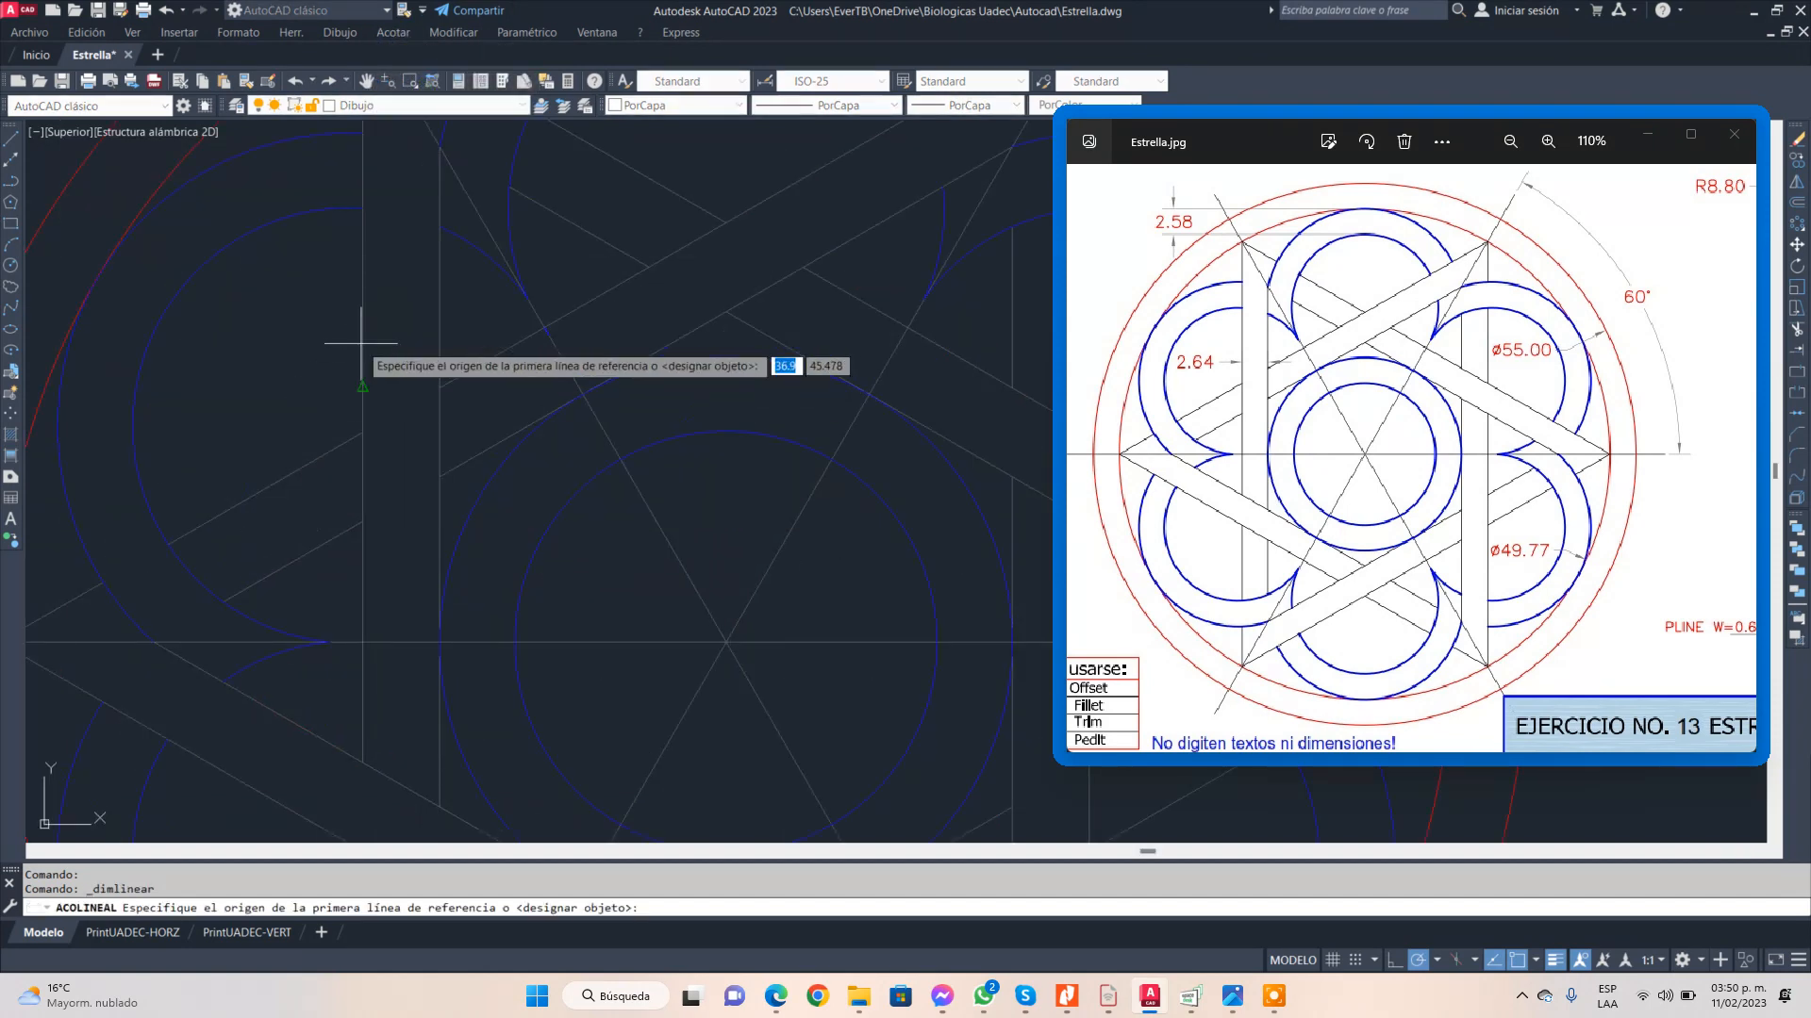
click(362, 396)
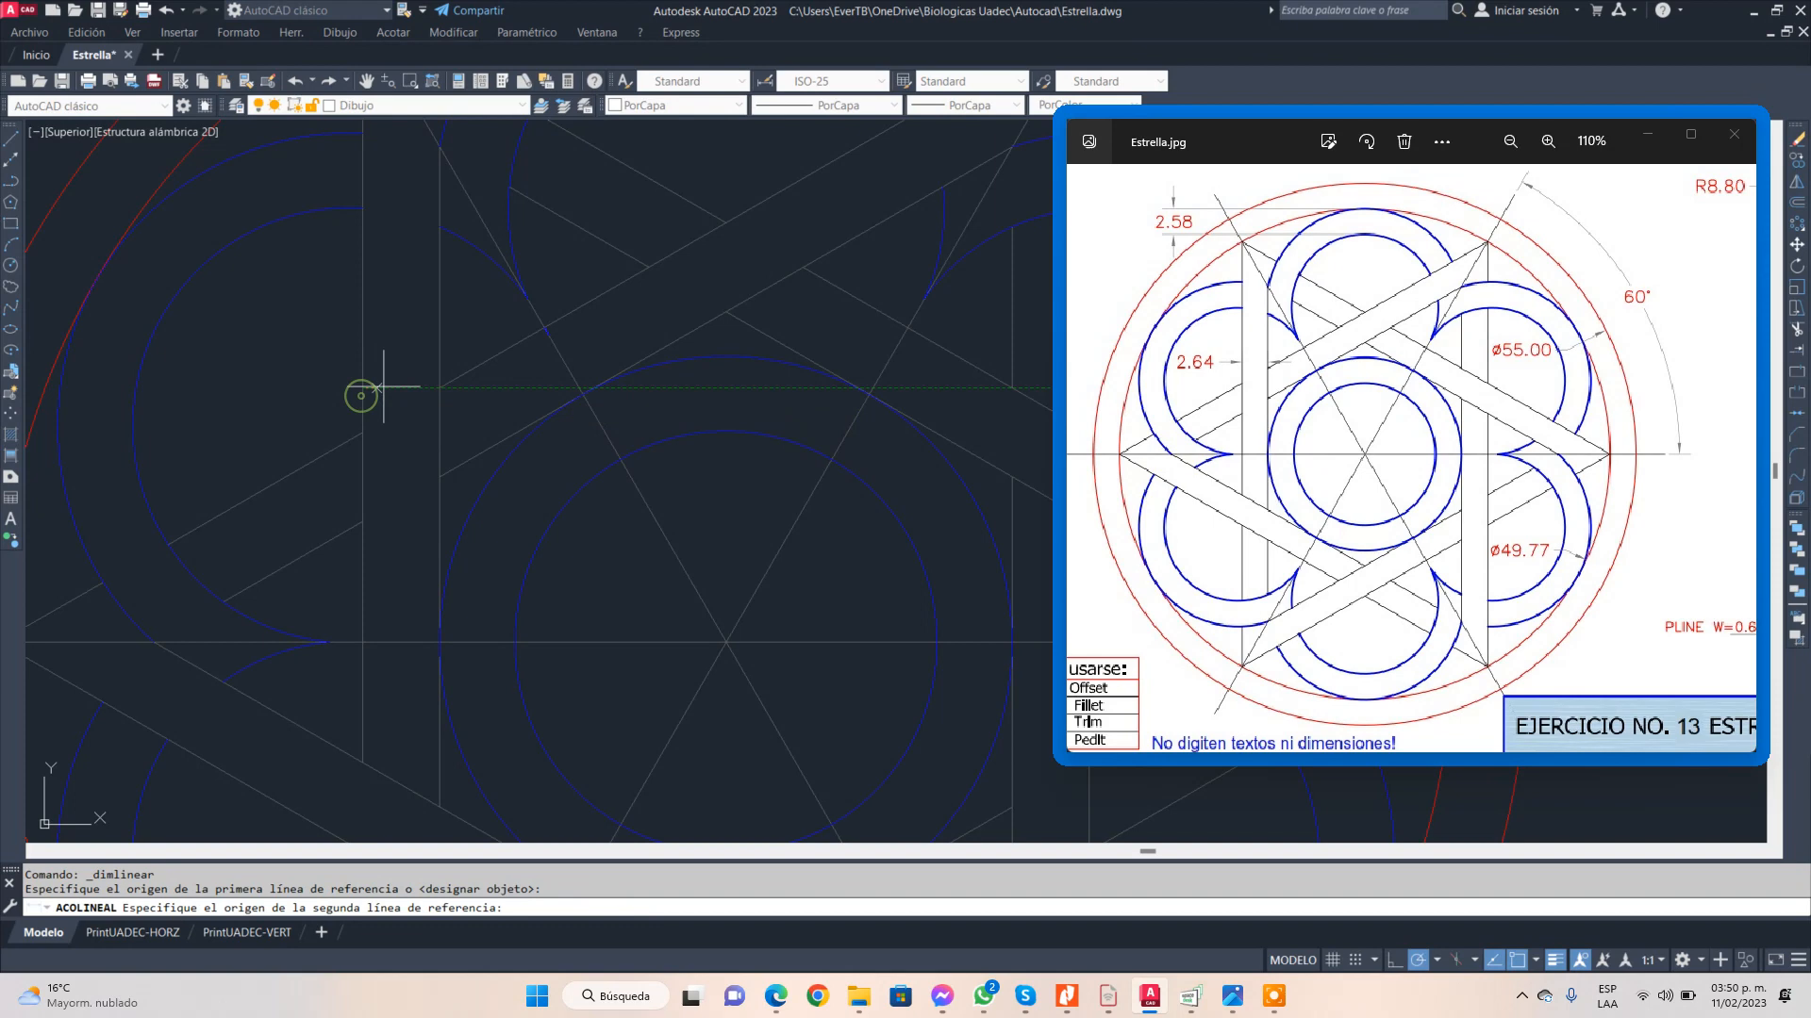
click(440, 387)
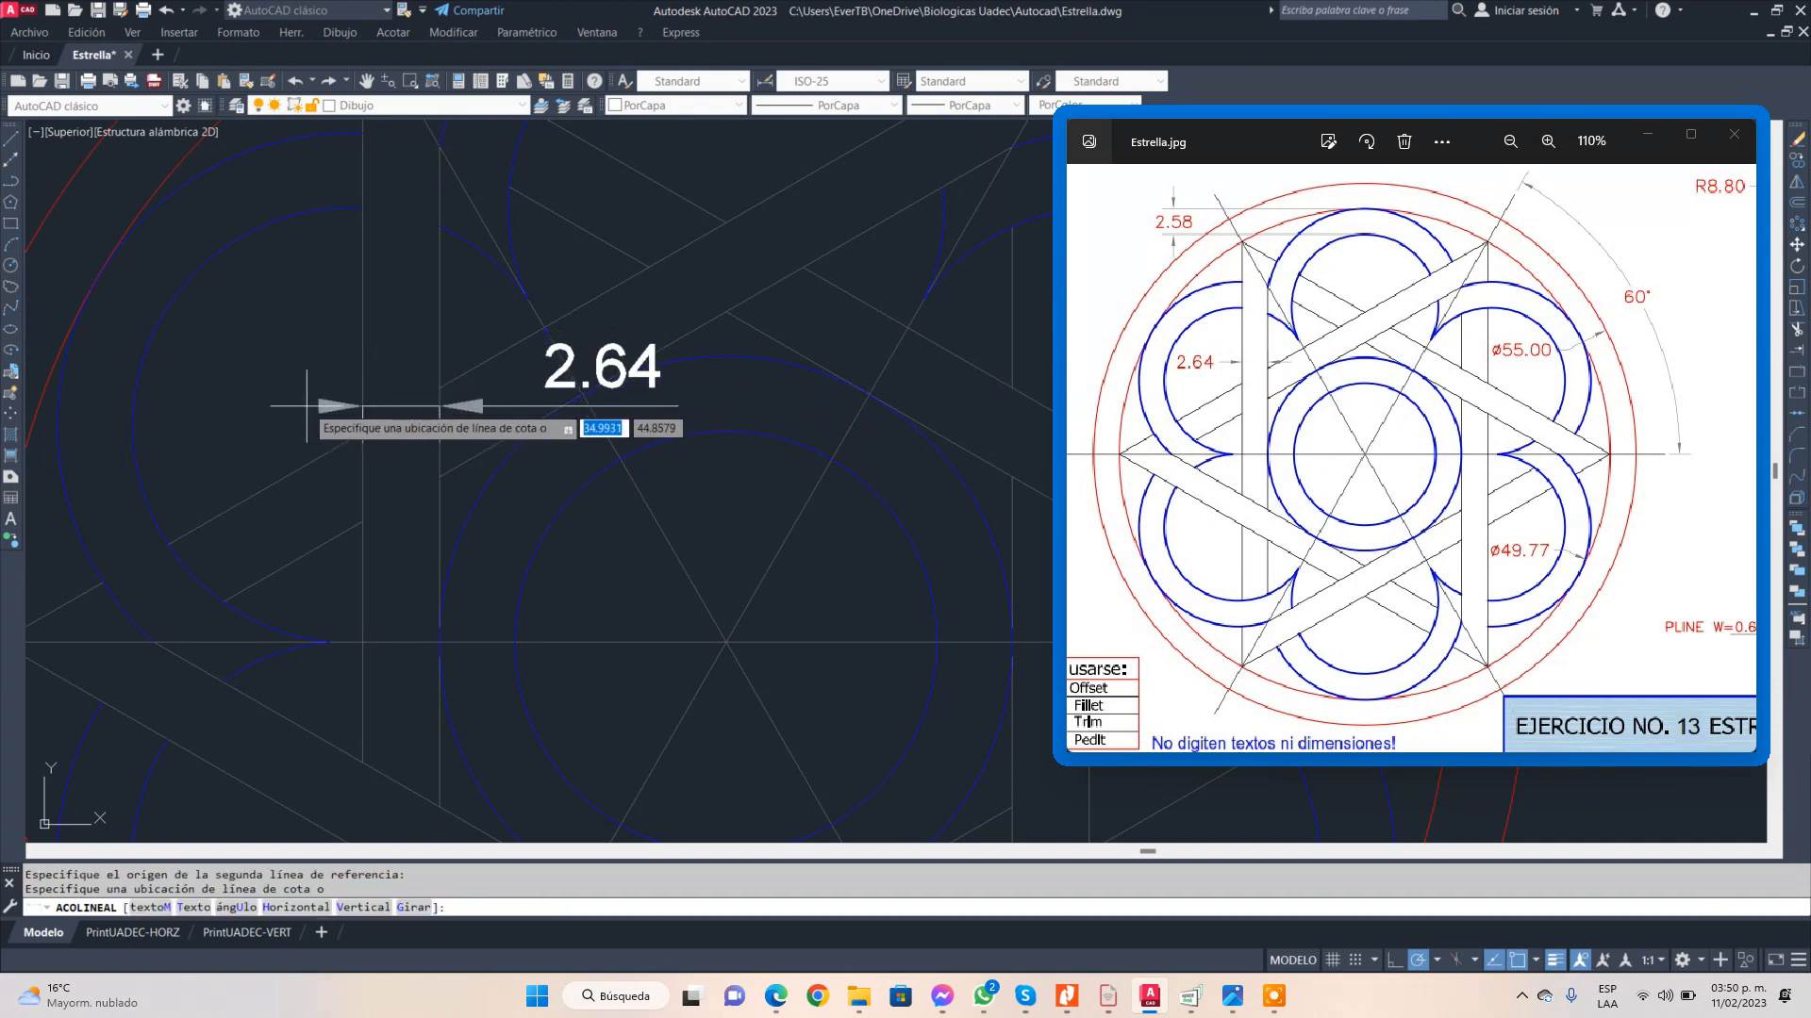
click(362, 387)
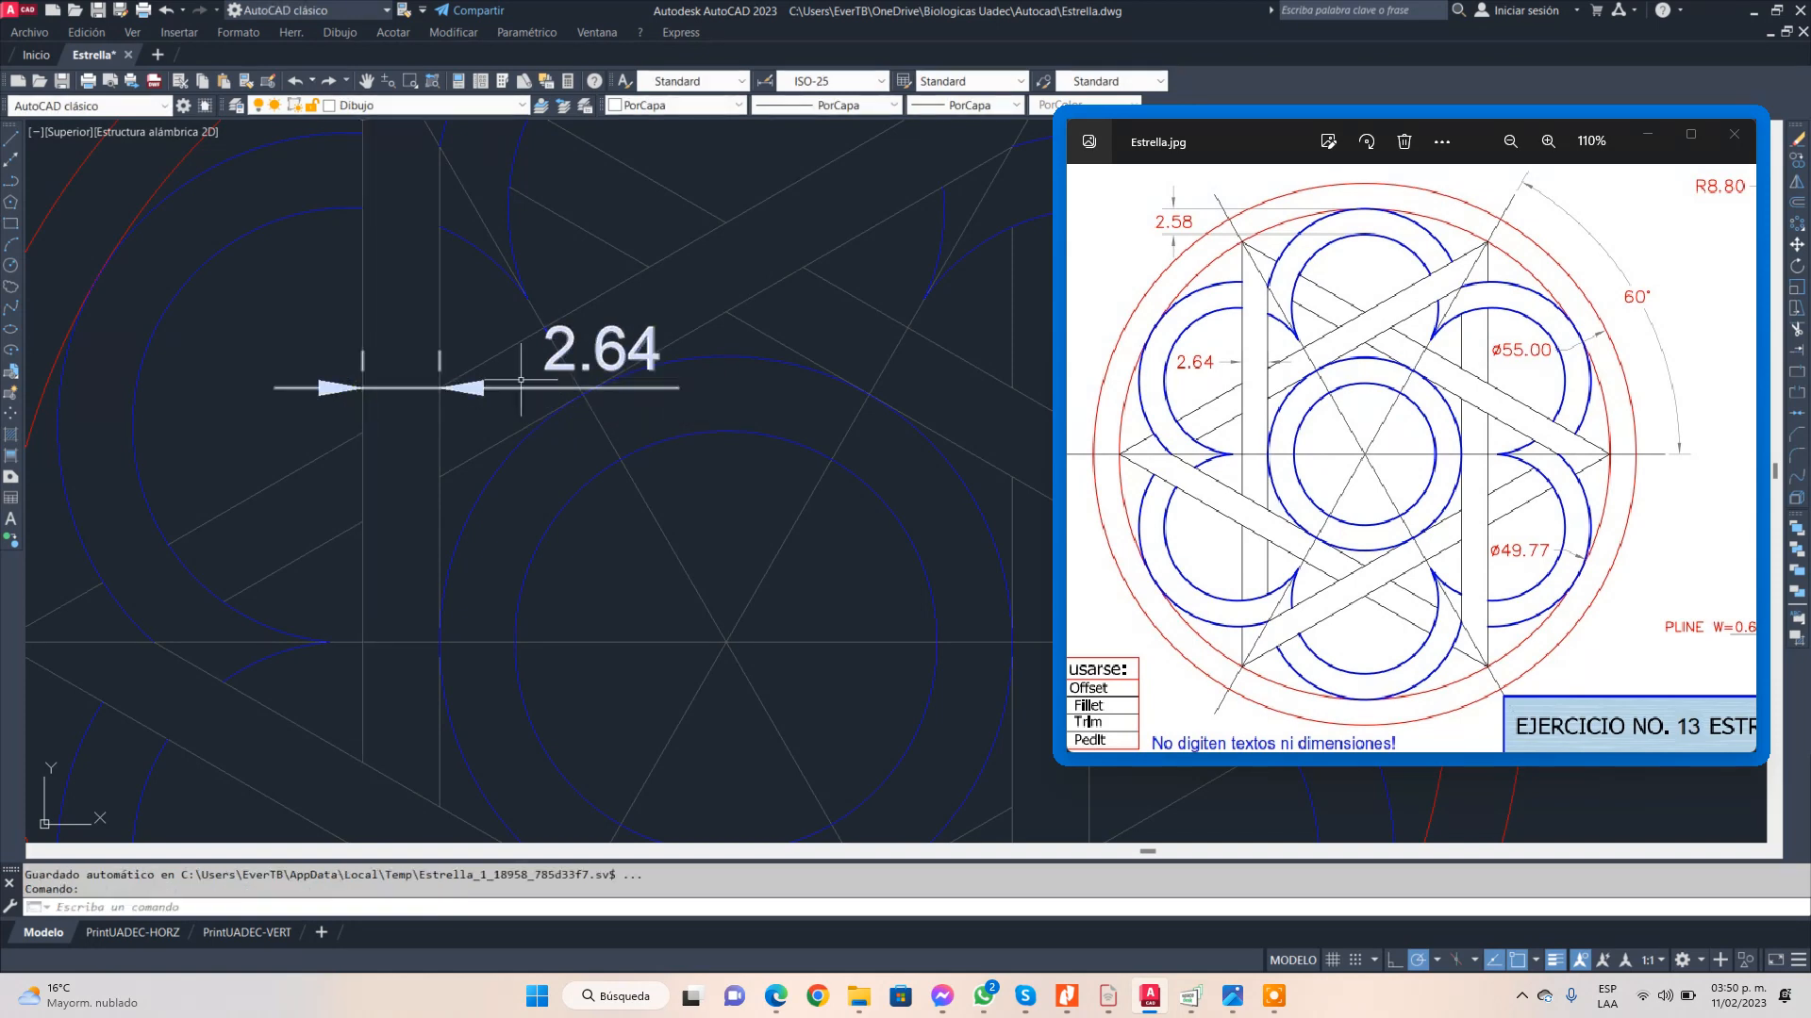
- Reposition the text of the left vertical strip's width dimension to the strip's left side
click(577, 387)
click(613, 386)
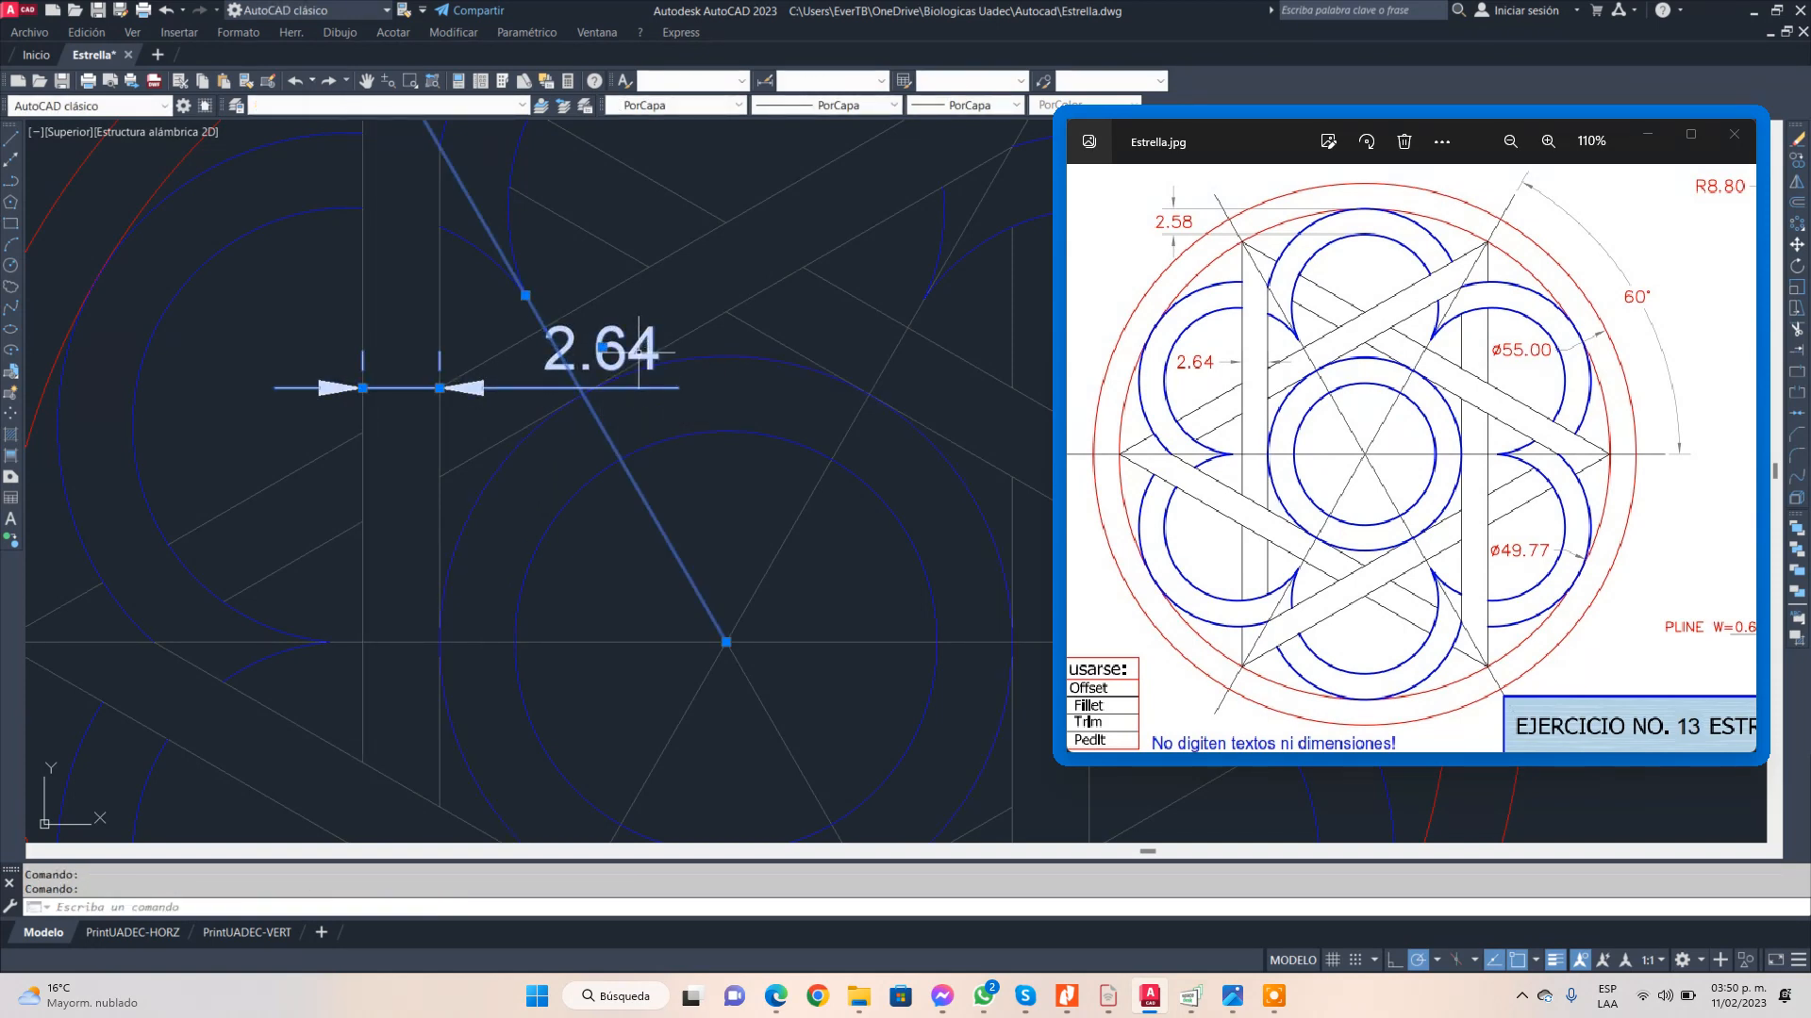
key(Escape)
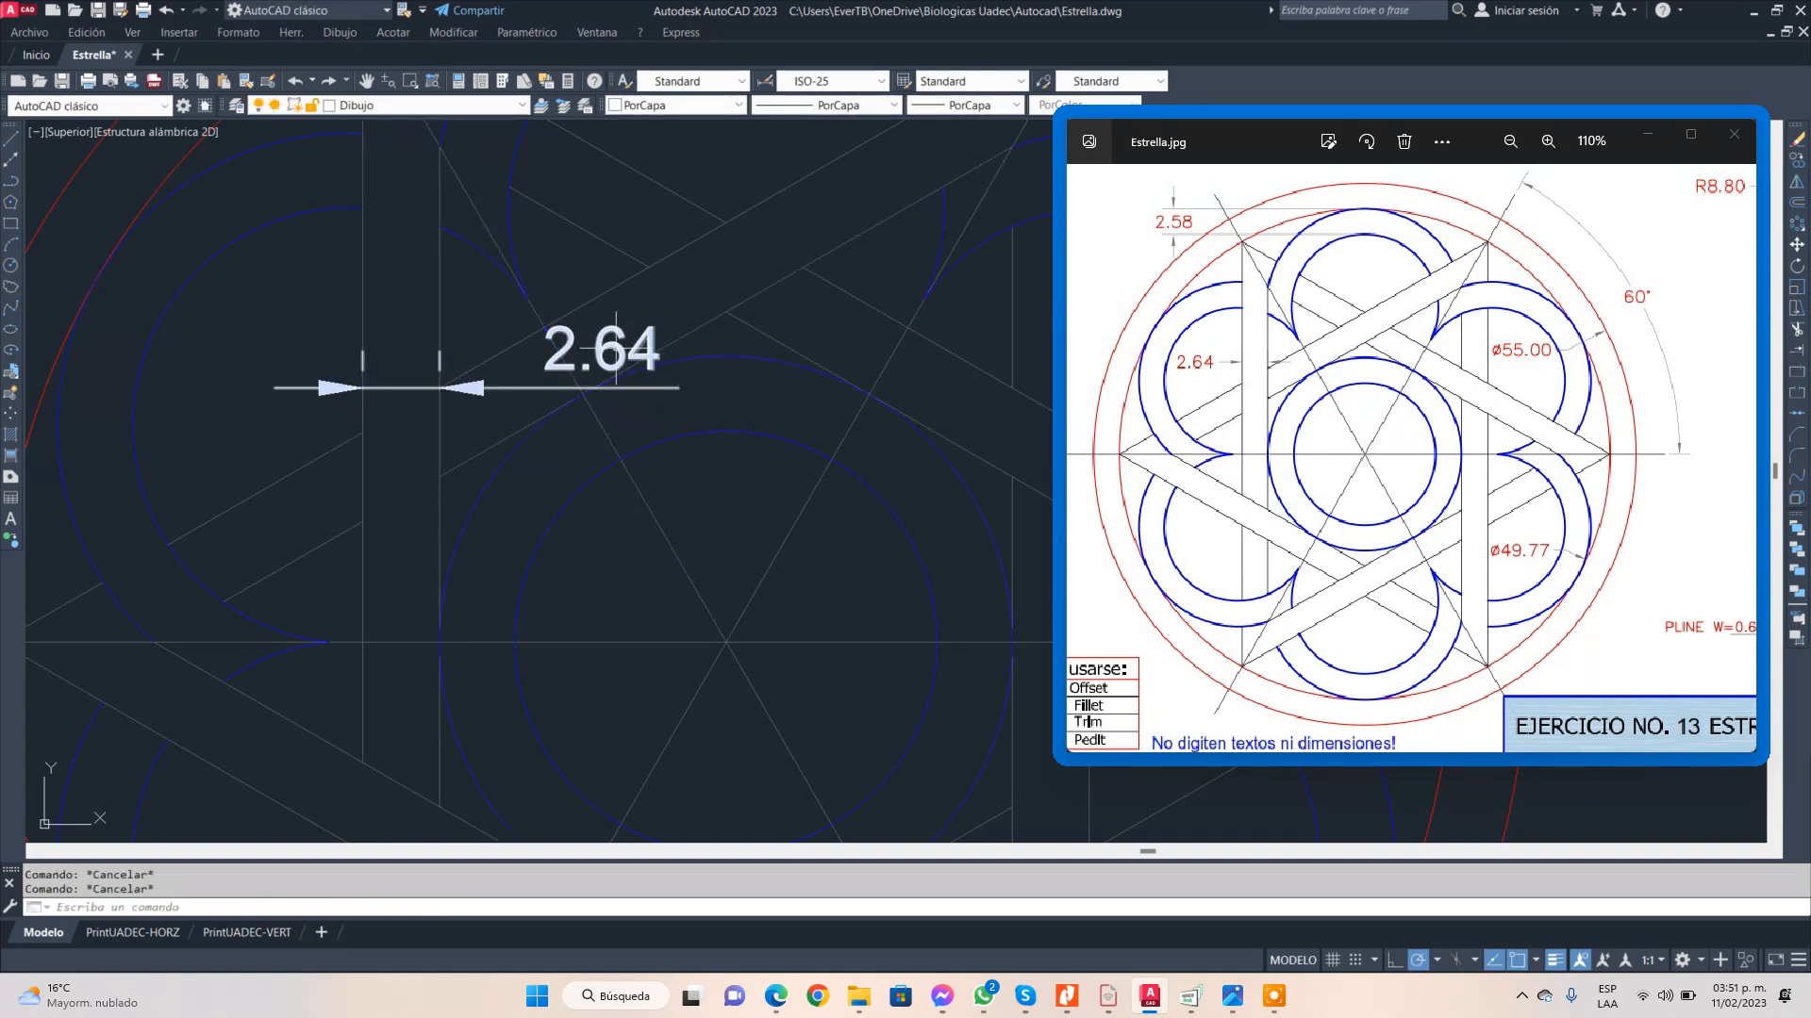
click(614, 349)
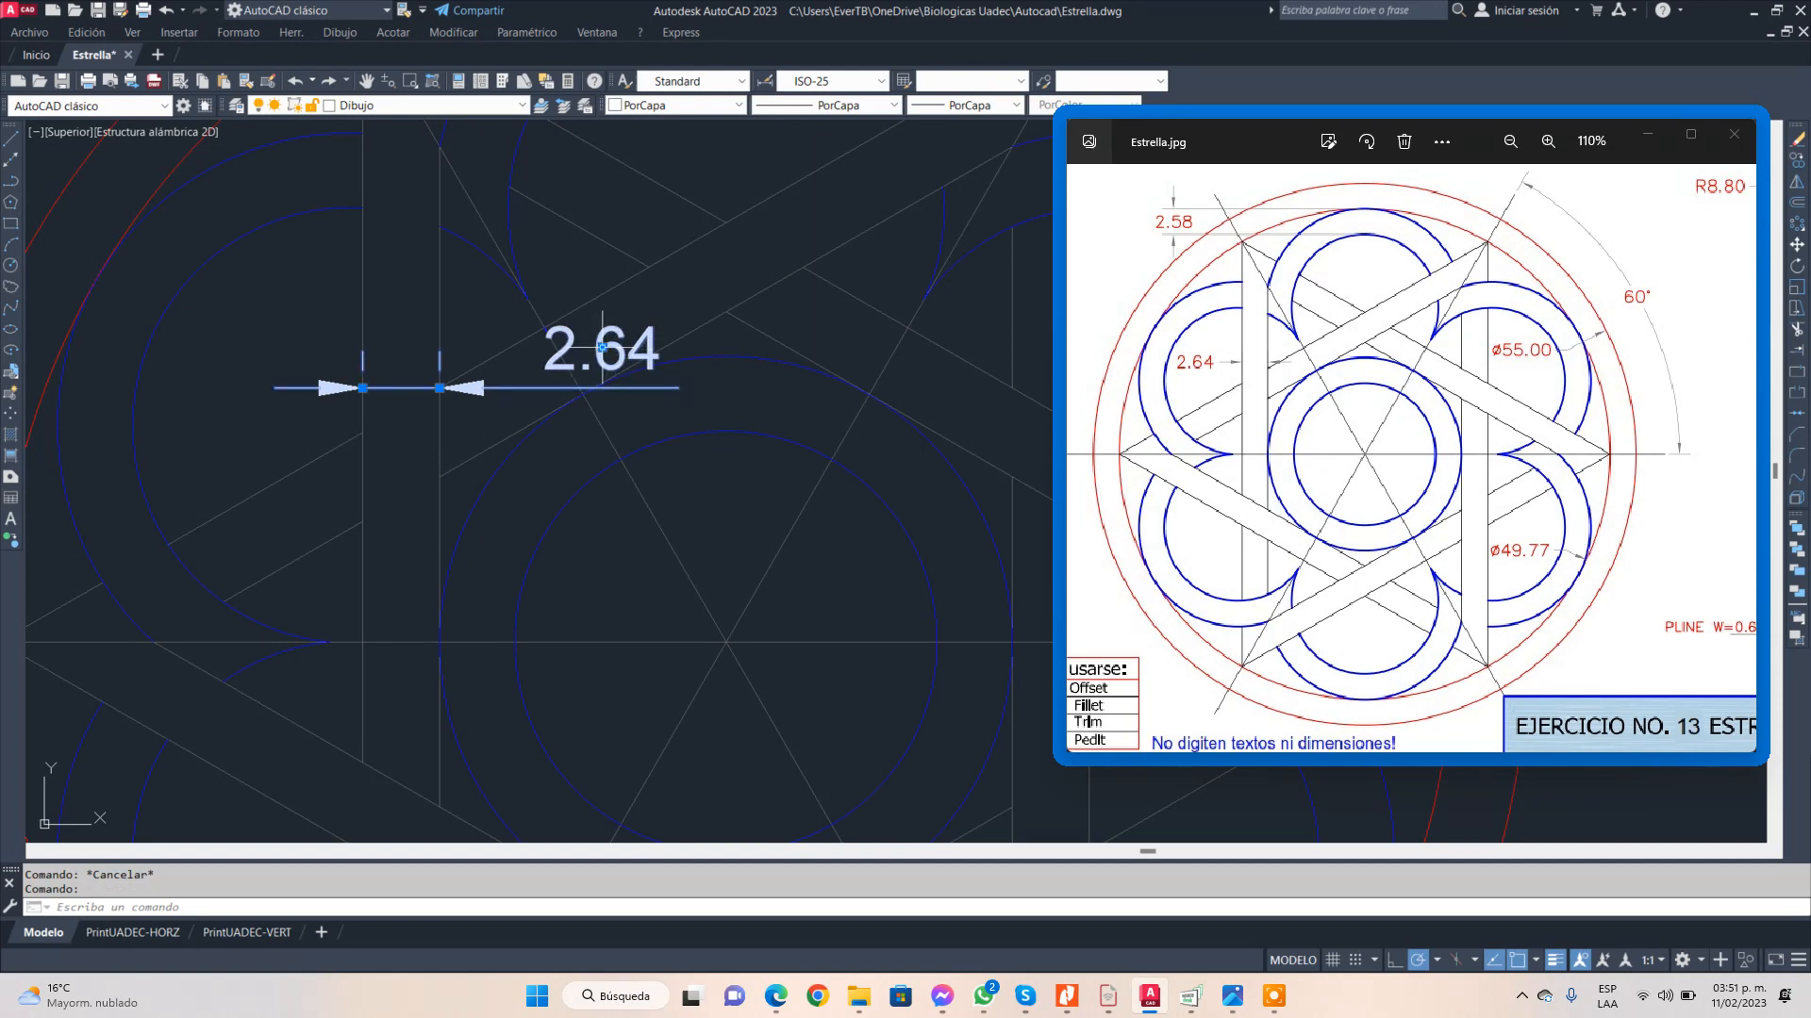
click(602, 347)
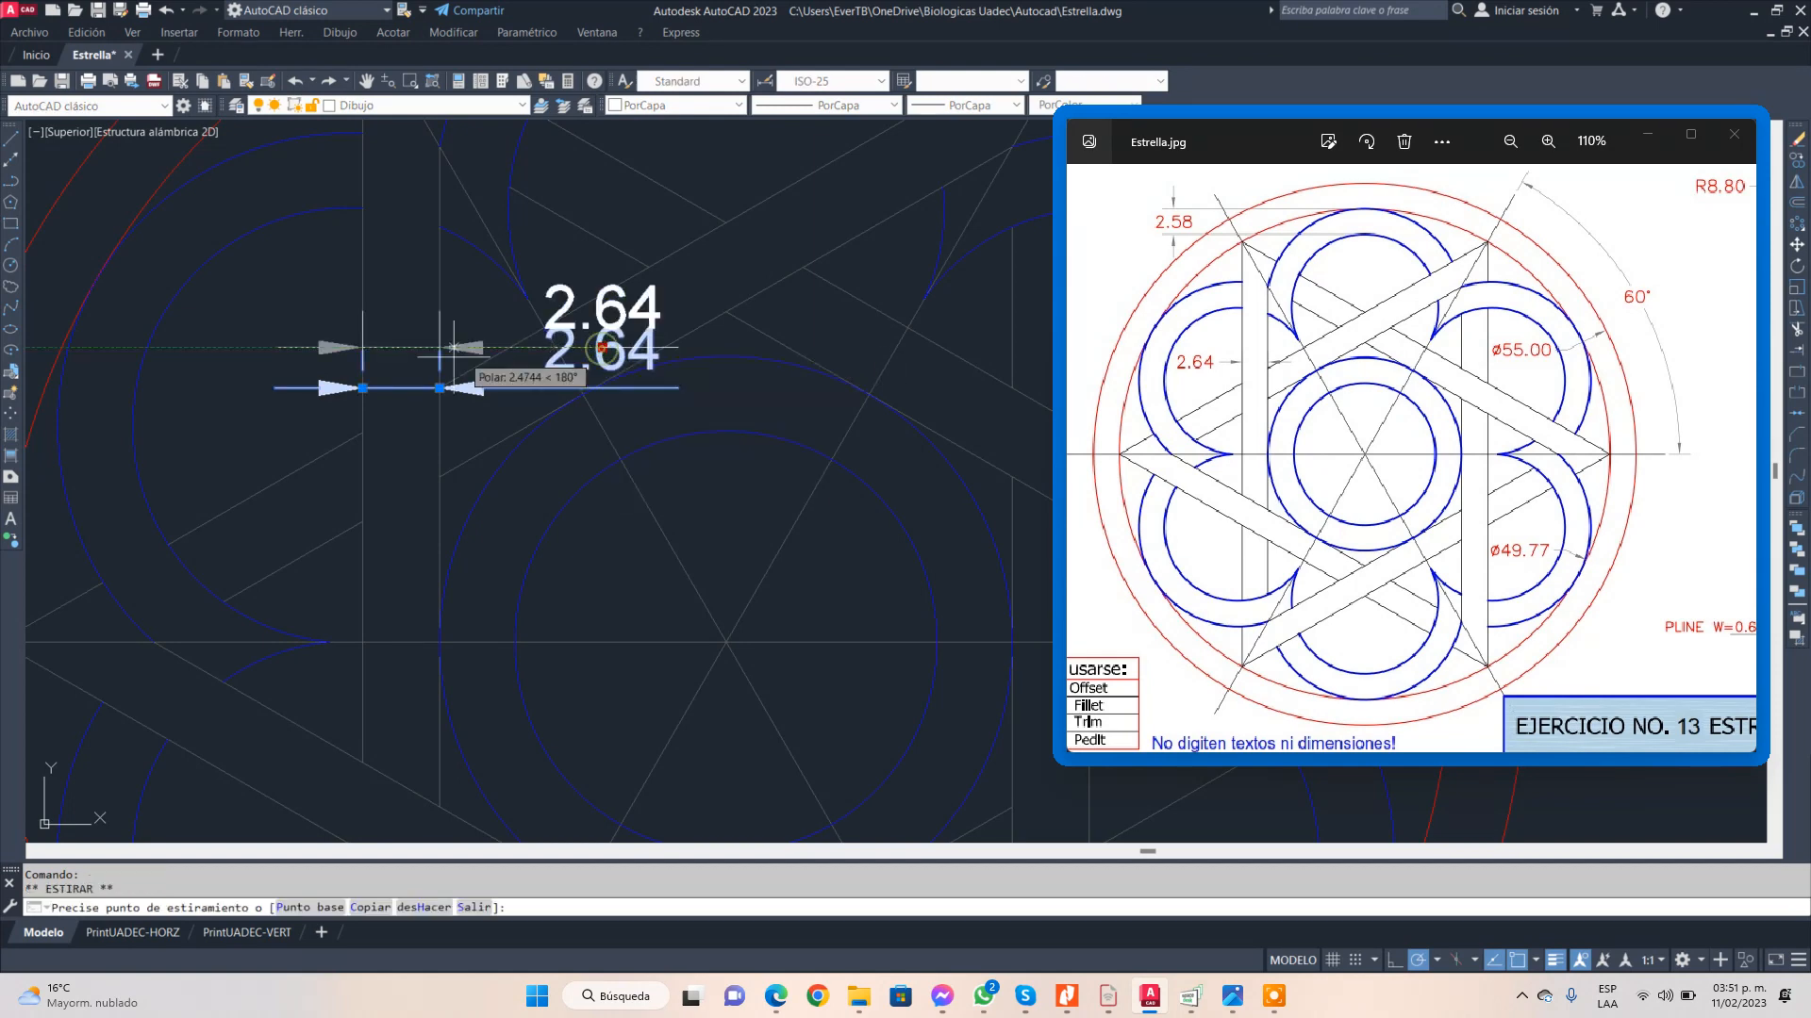
click(293, 380)
key(Escape)
scroll(666, 475, down, 1)
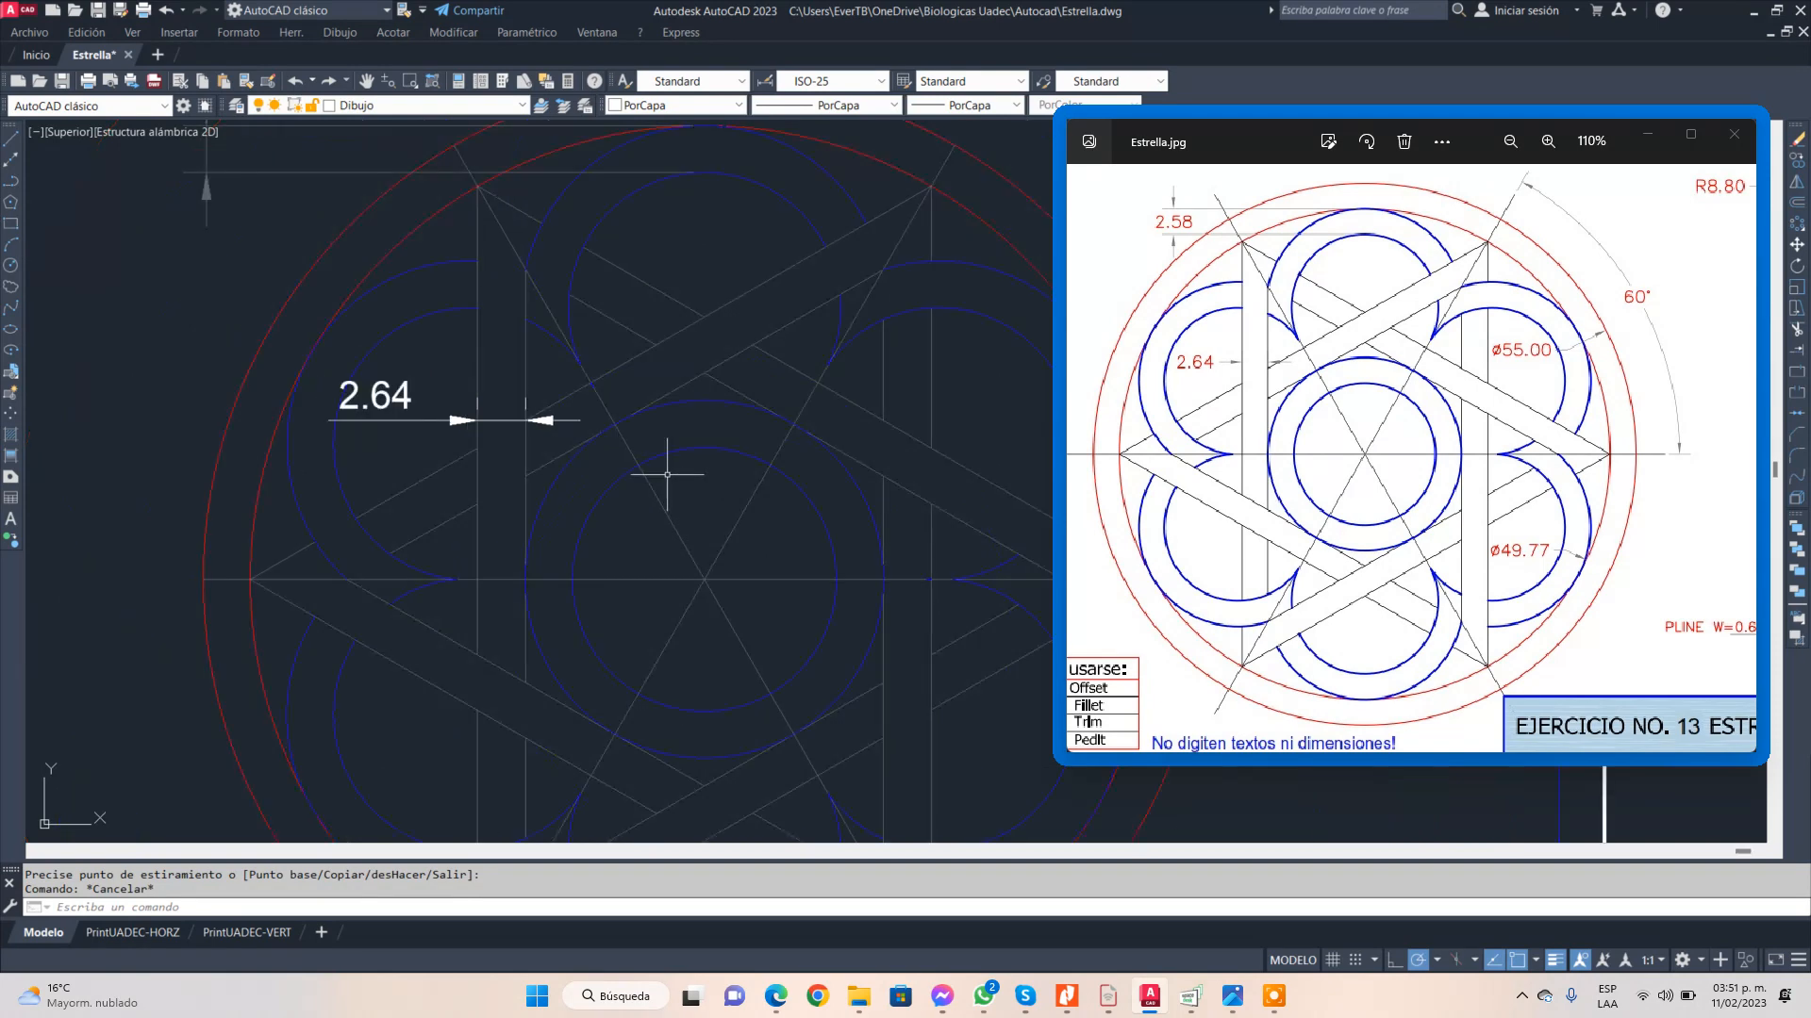
- Move the left strip's width dimension to layer 0 and make layer 0 the current layer
scroll(636, 477, down, 2)
click(456, 415)
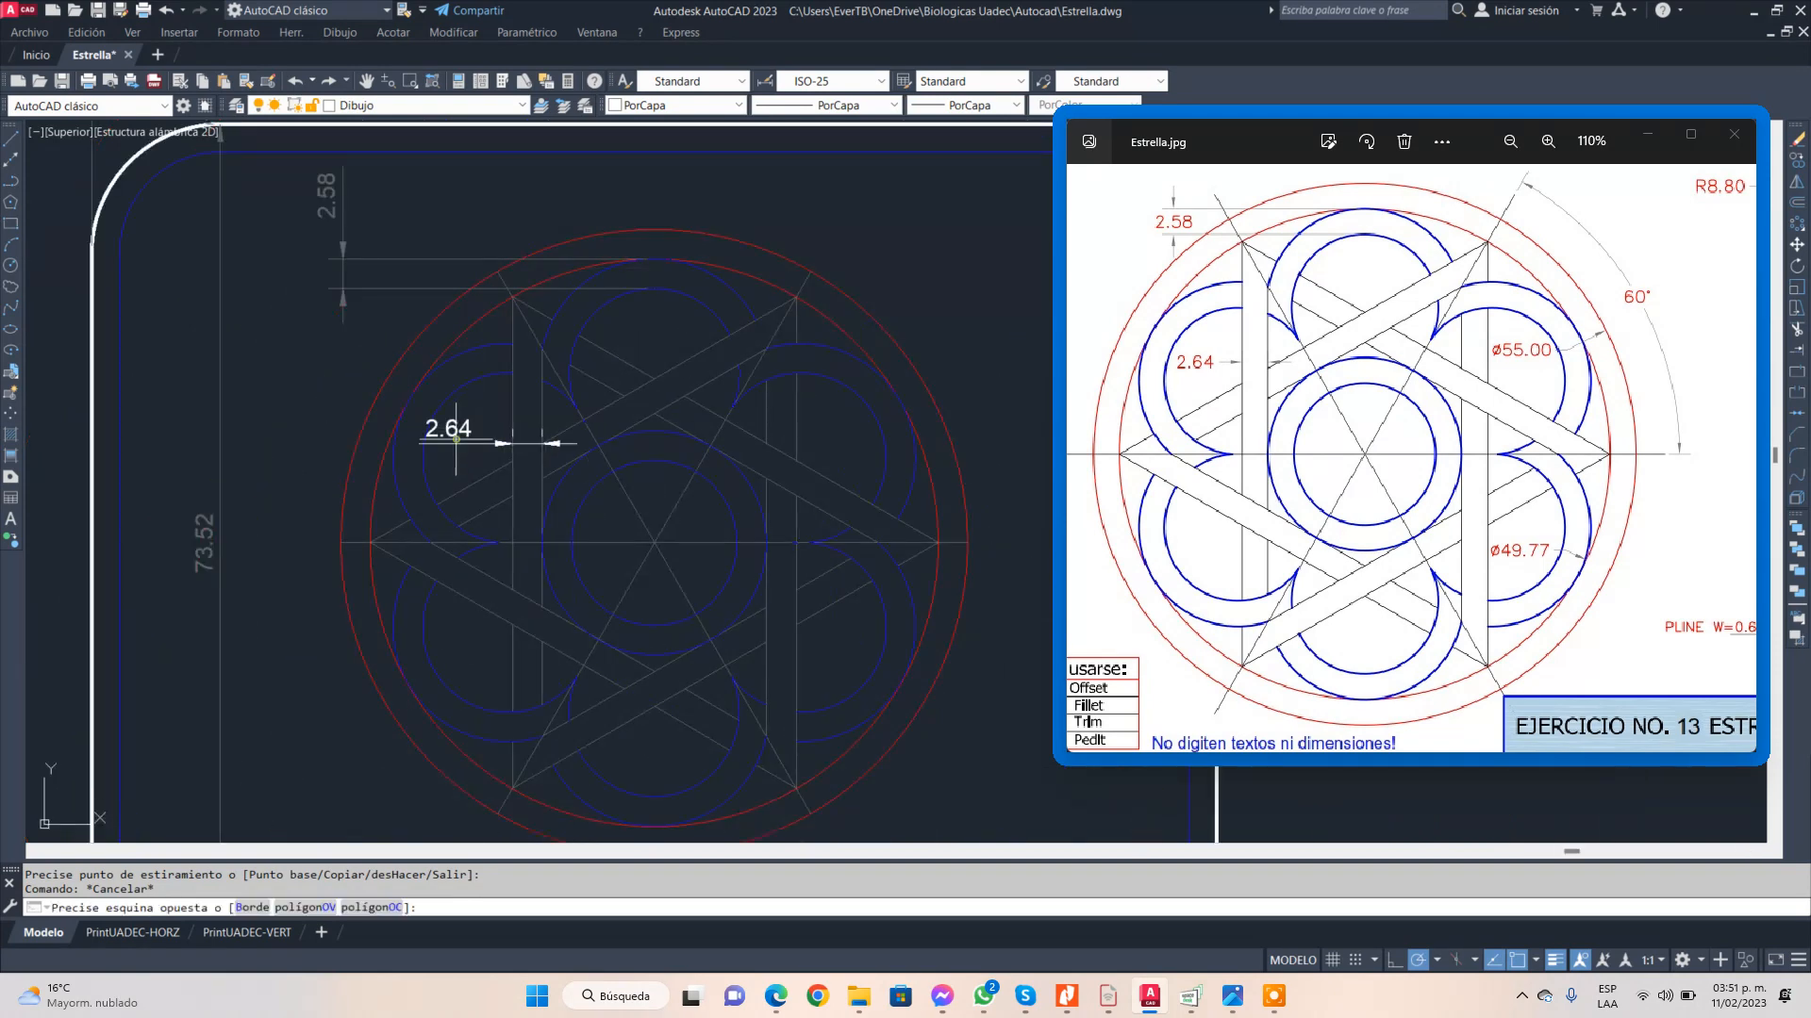
click(454, 445)
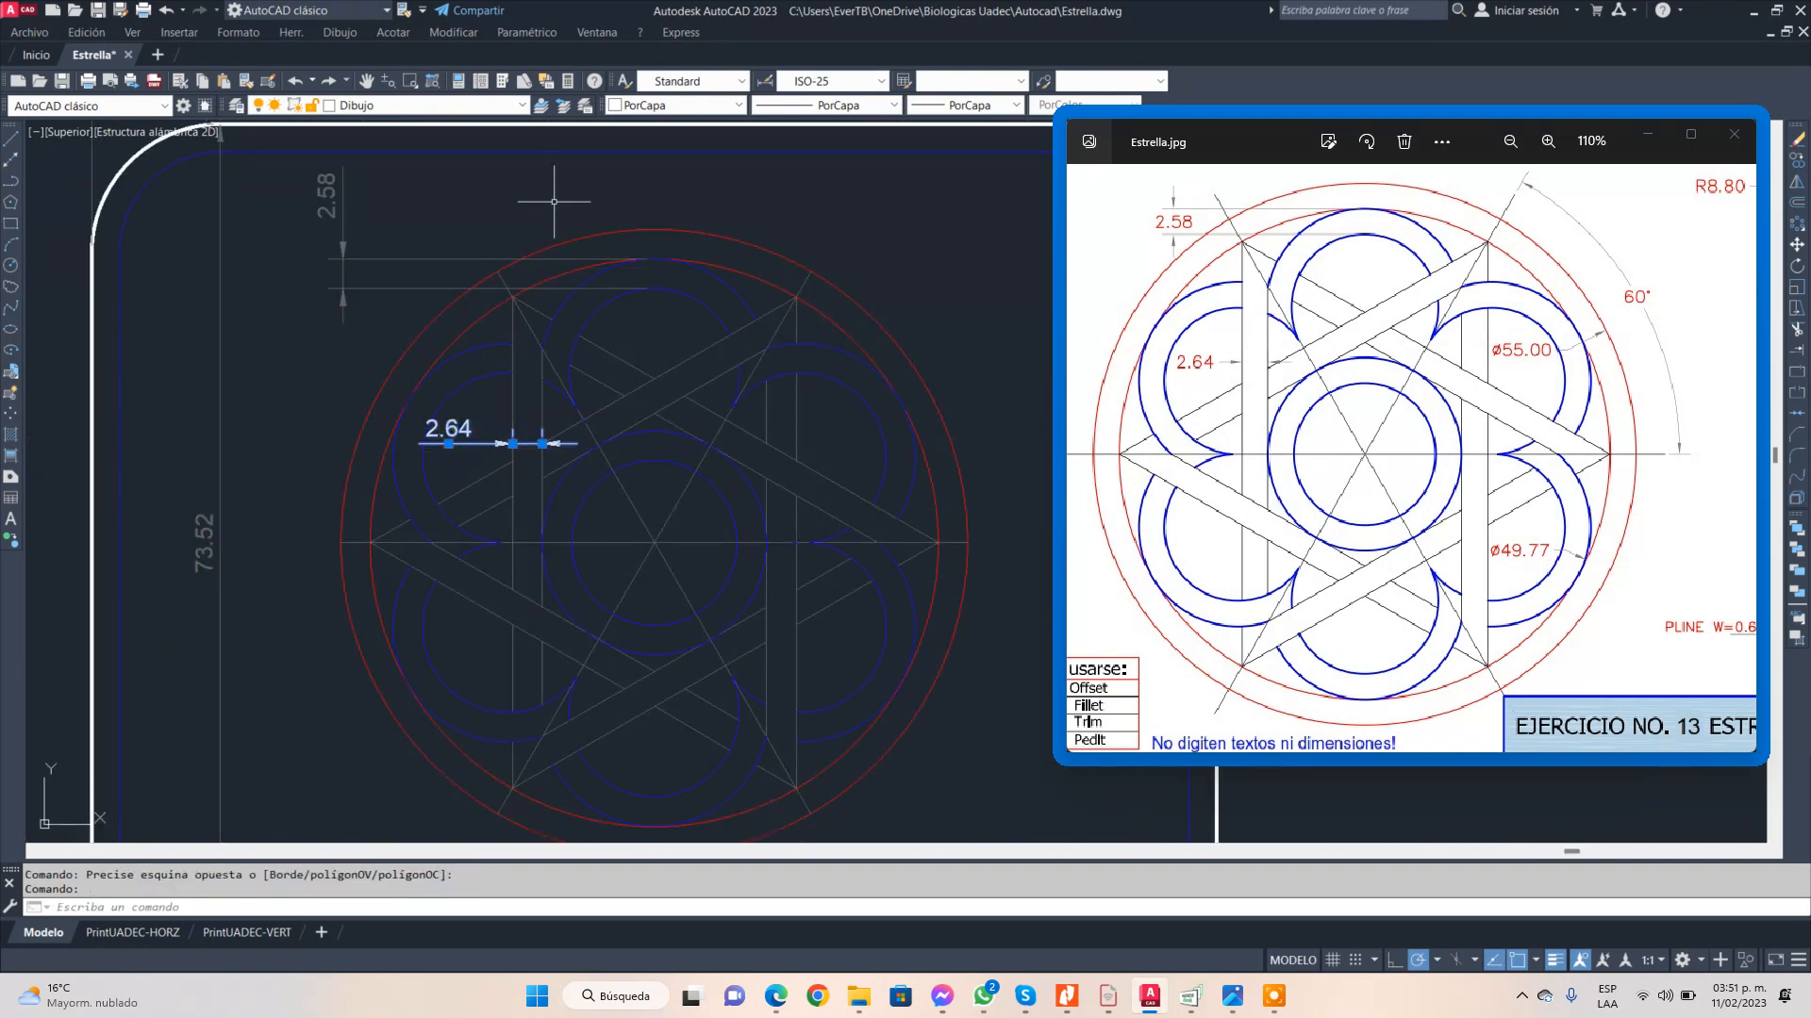
click(522, 105)
click(405, 123)
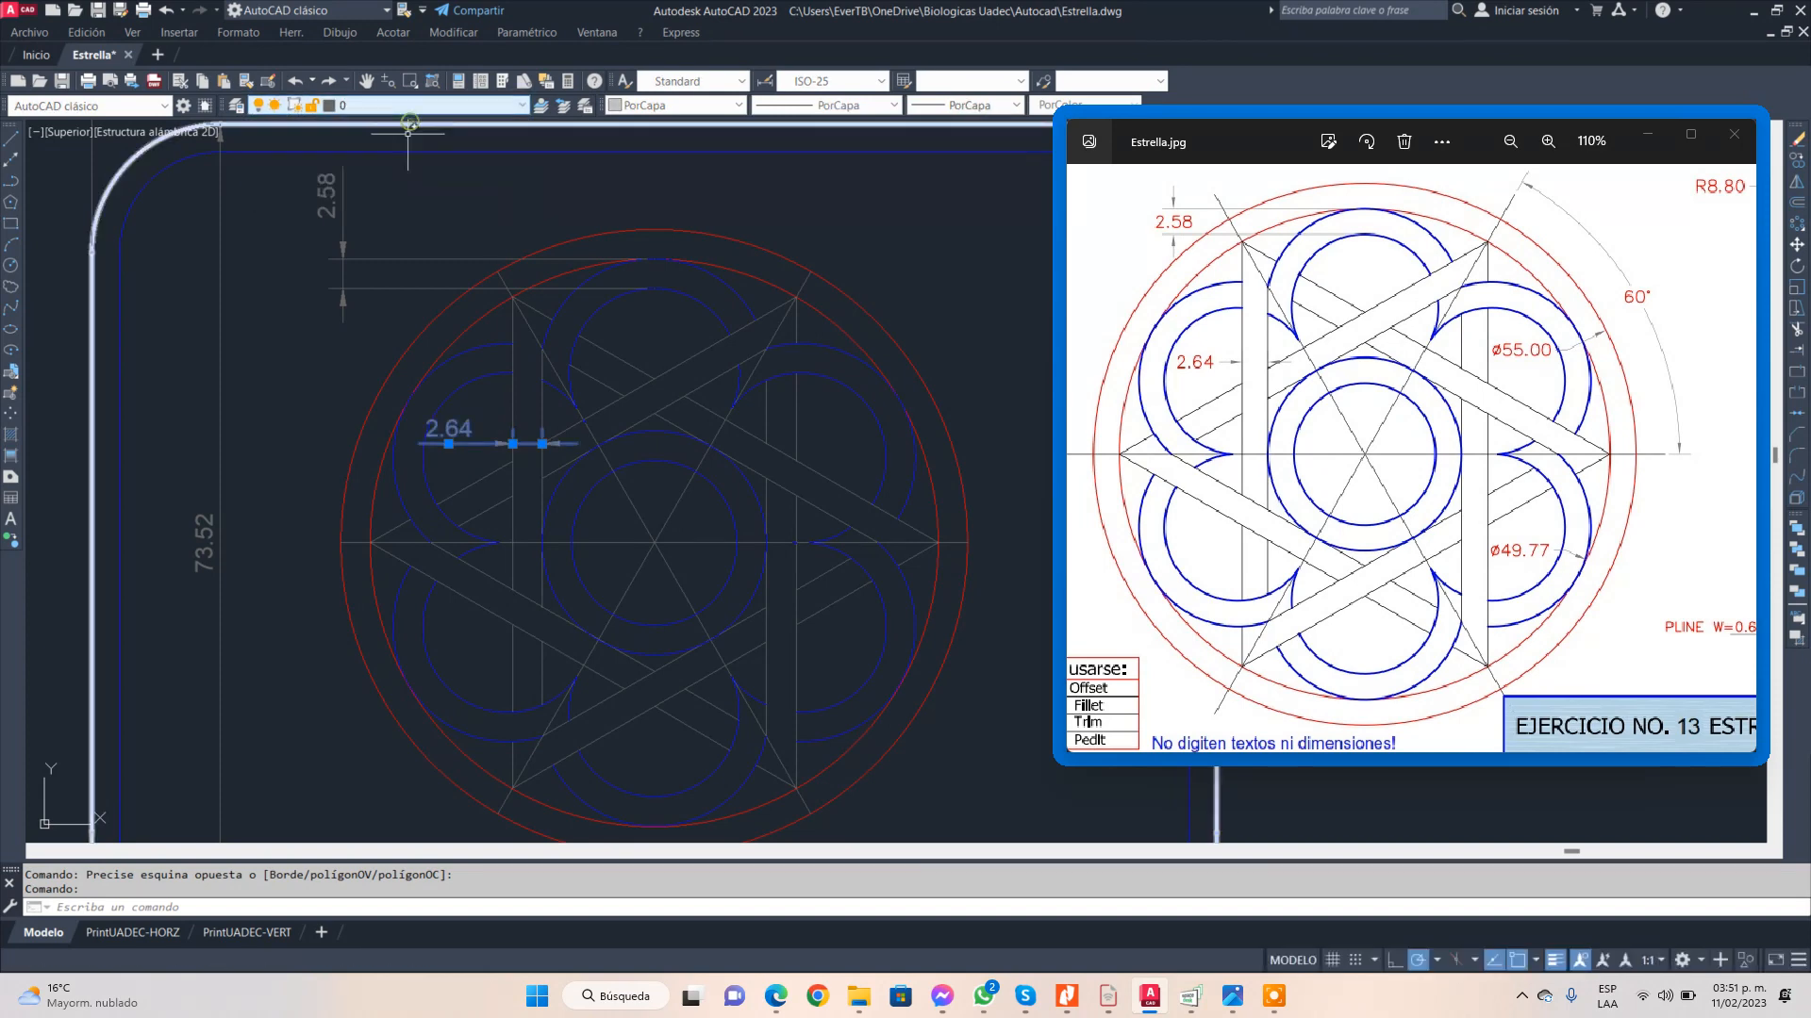
key(Escape)
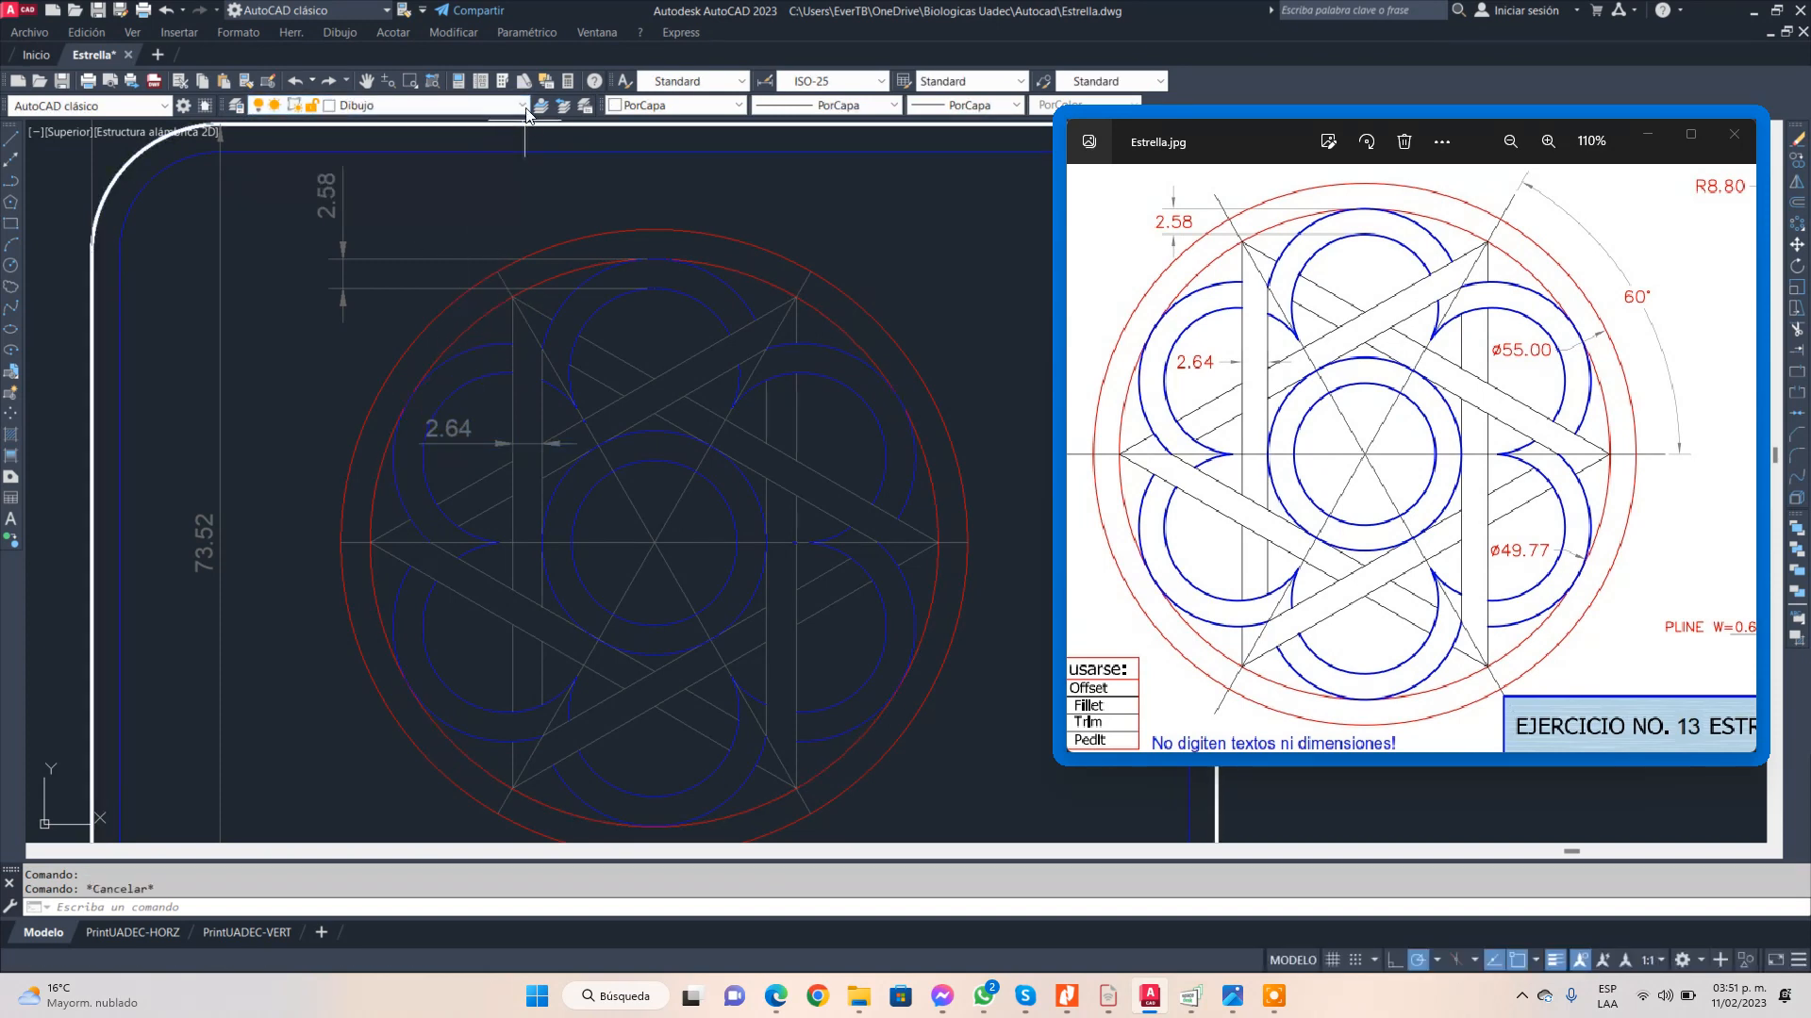
click(476, 106)
click(415, 123)
- Add a diameter dimension to the star's outer red circle, with its text inside the circle over the upper-right petal
scroll(829, 406, down, 2)
scroll(808, 384, up, 2)
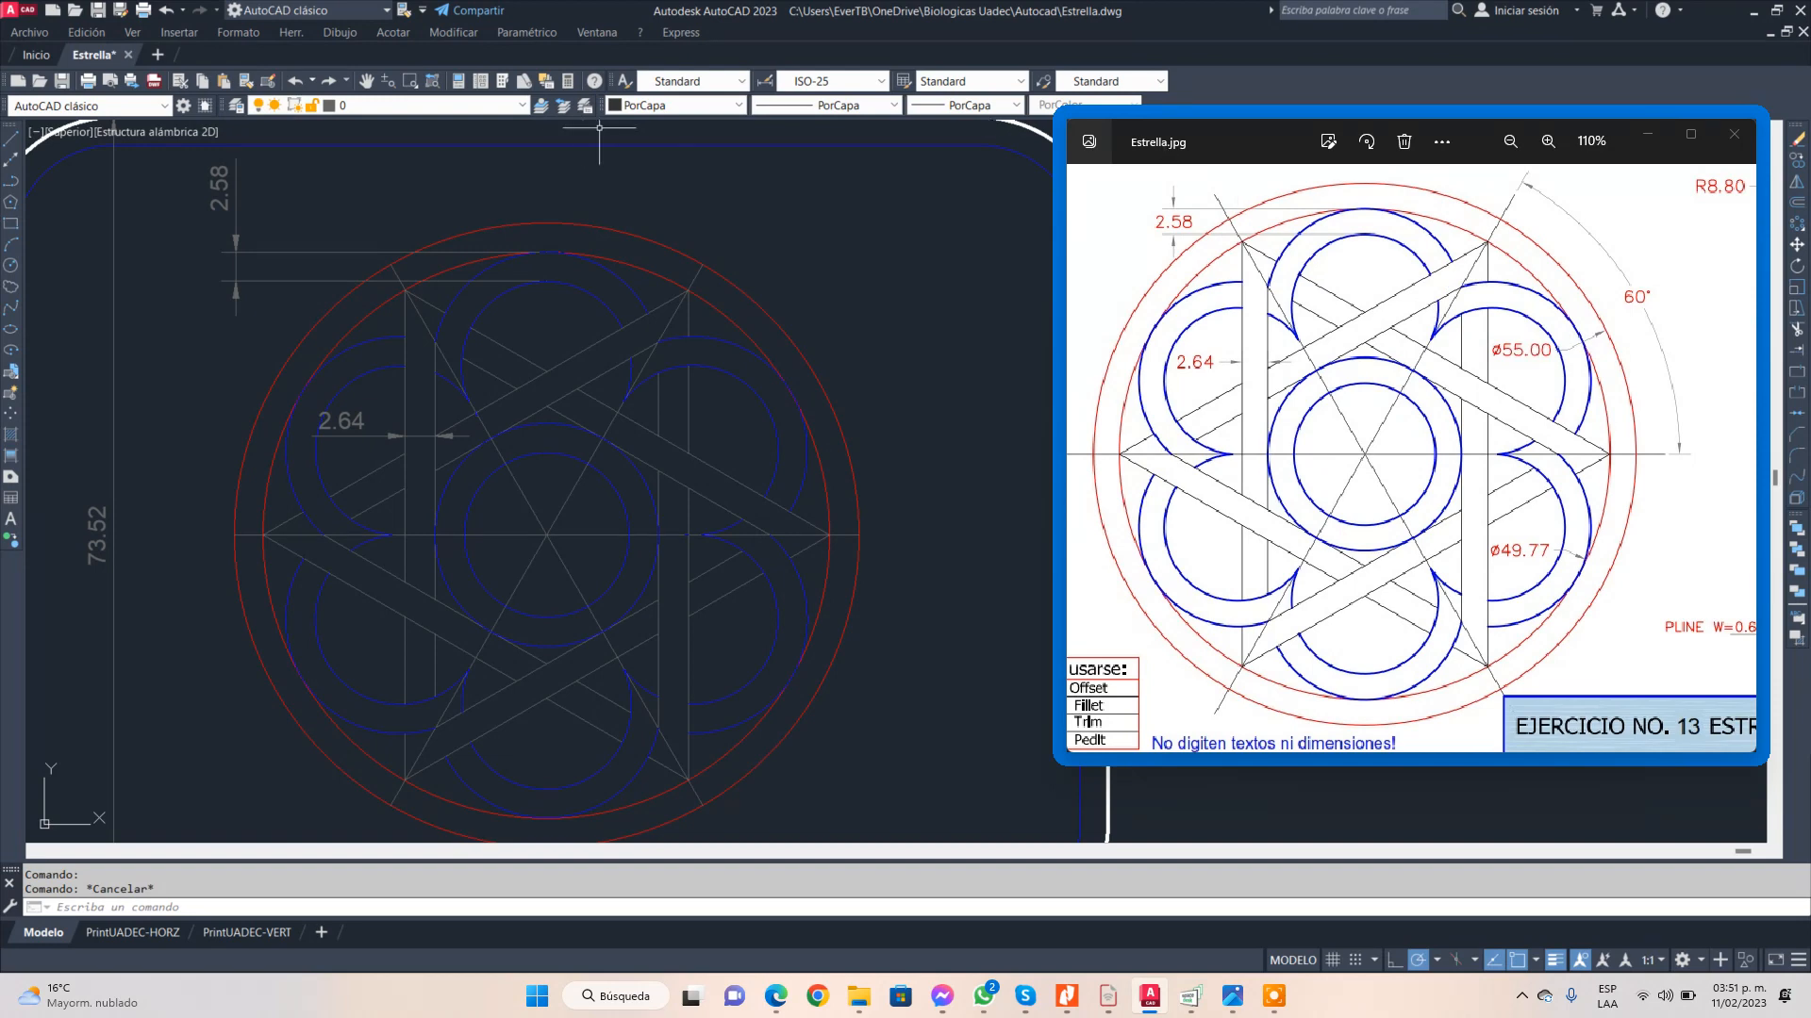
click(393, 34)
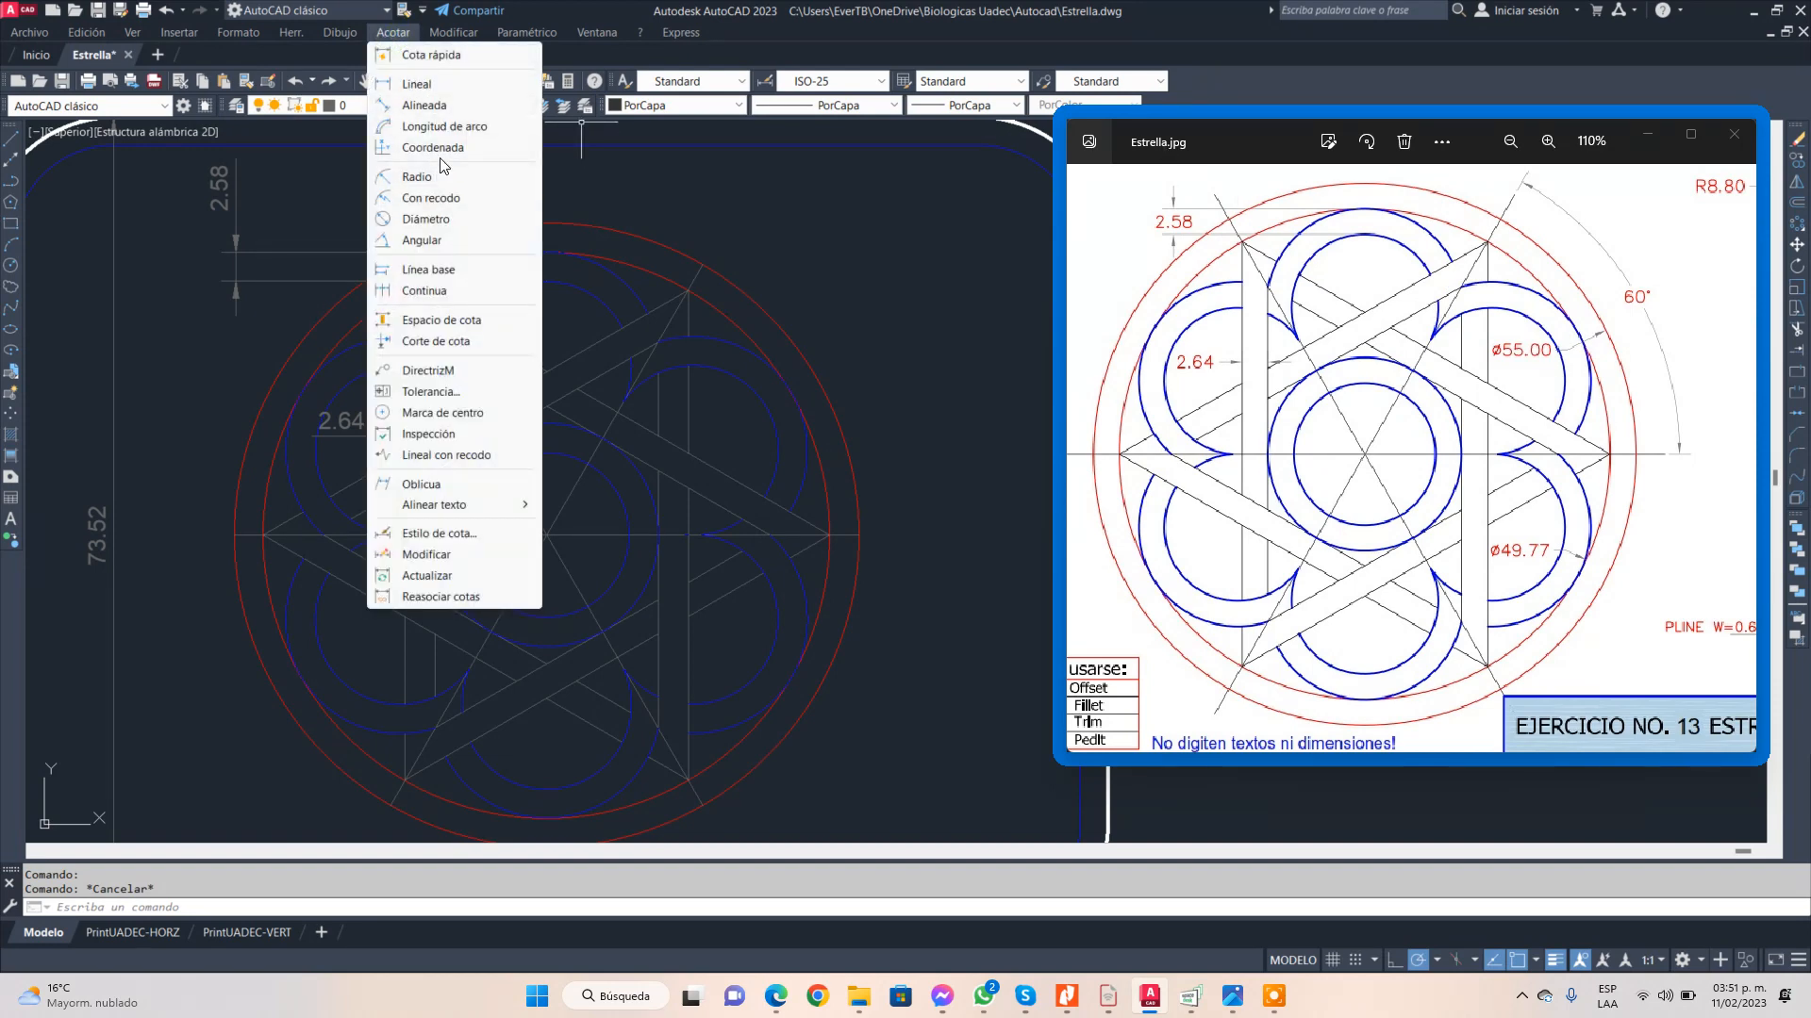
click(434, 218)
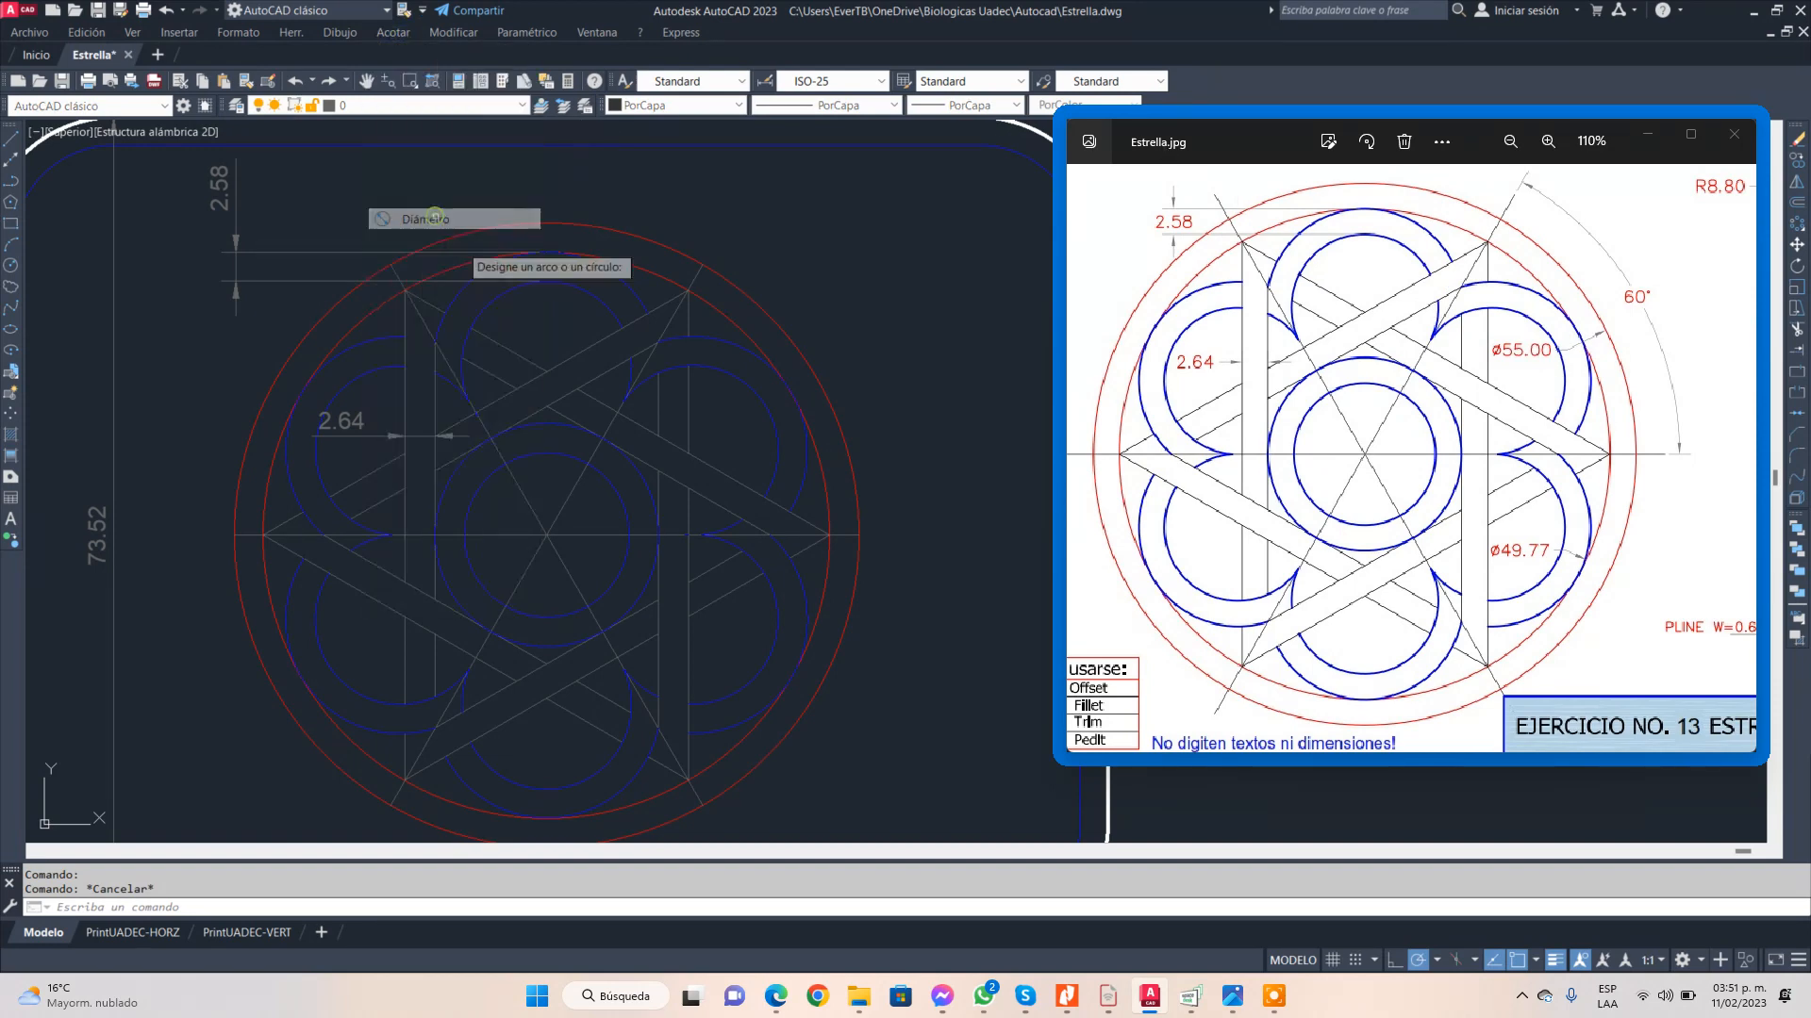
click(790, 340)
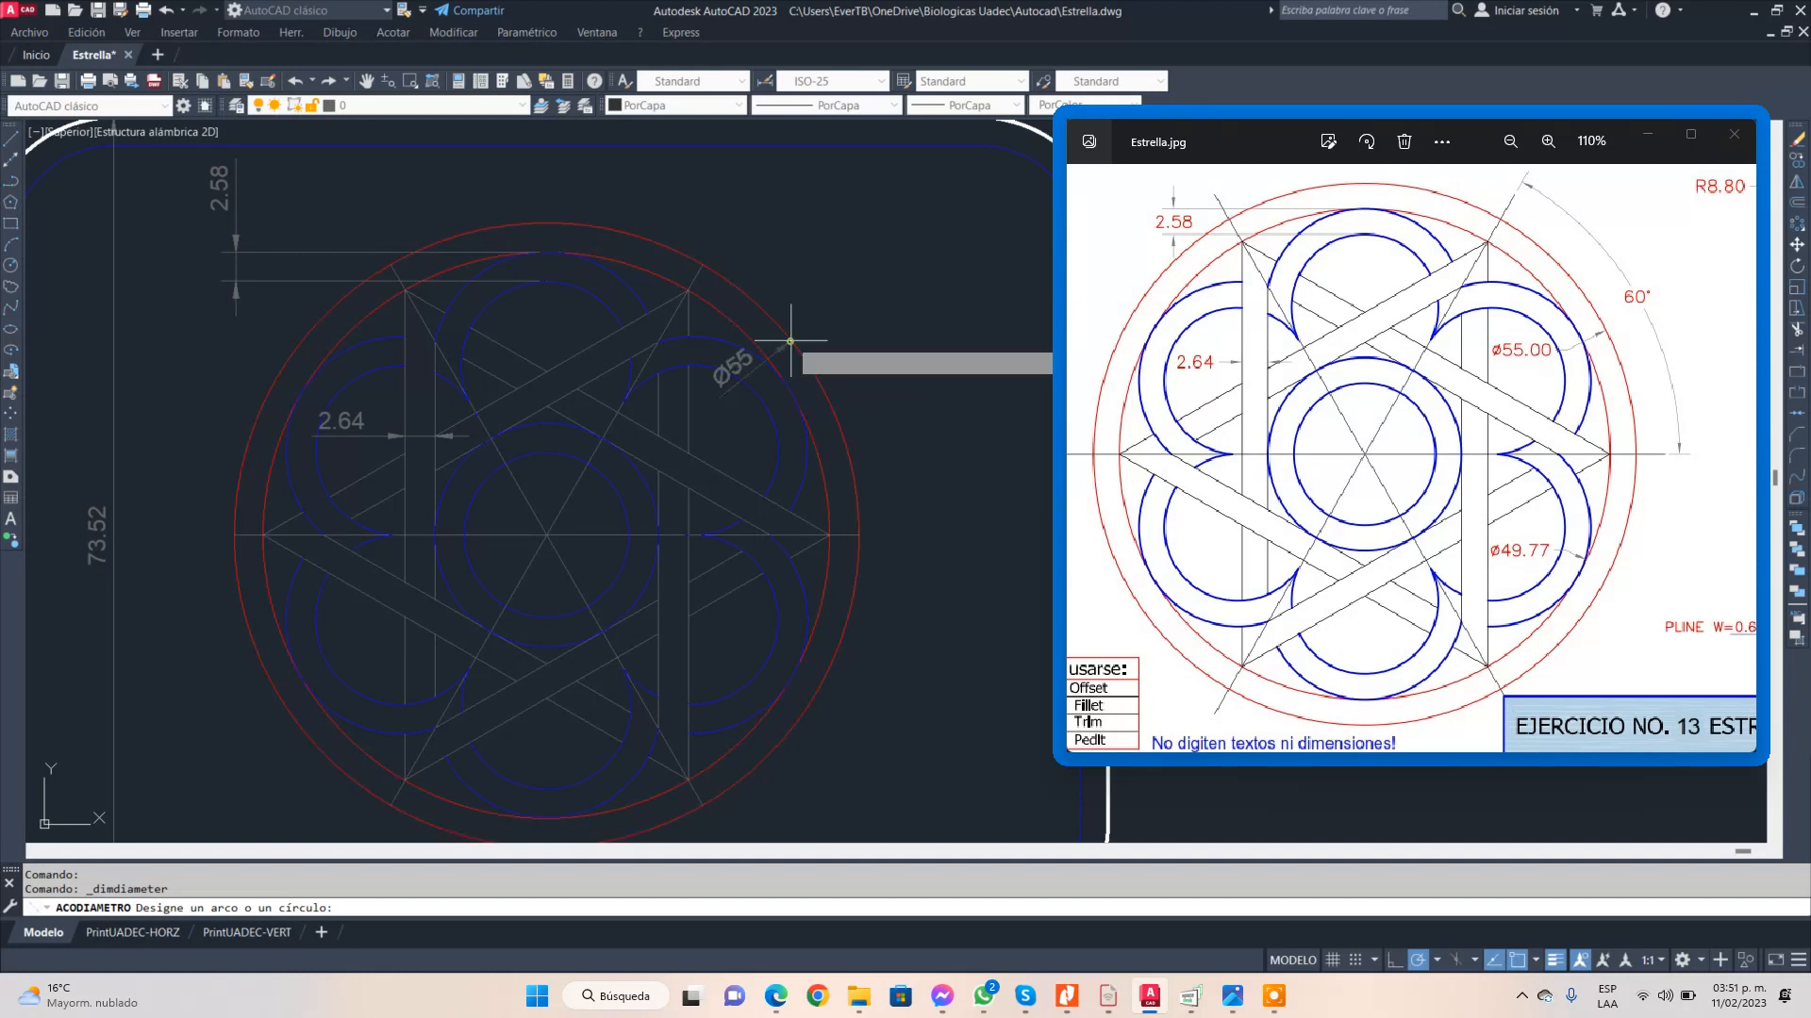
click(732, 433)
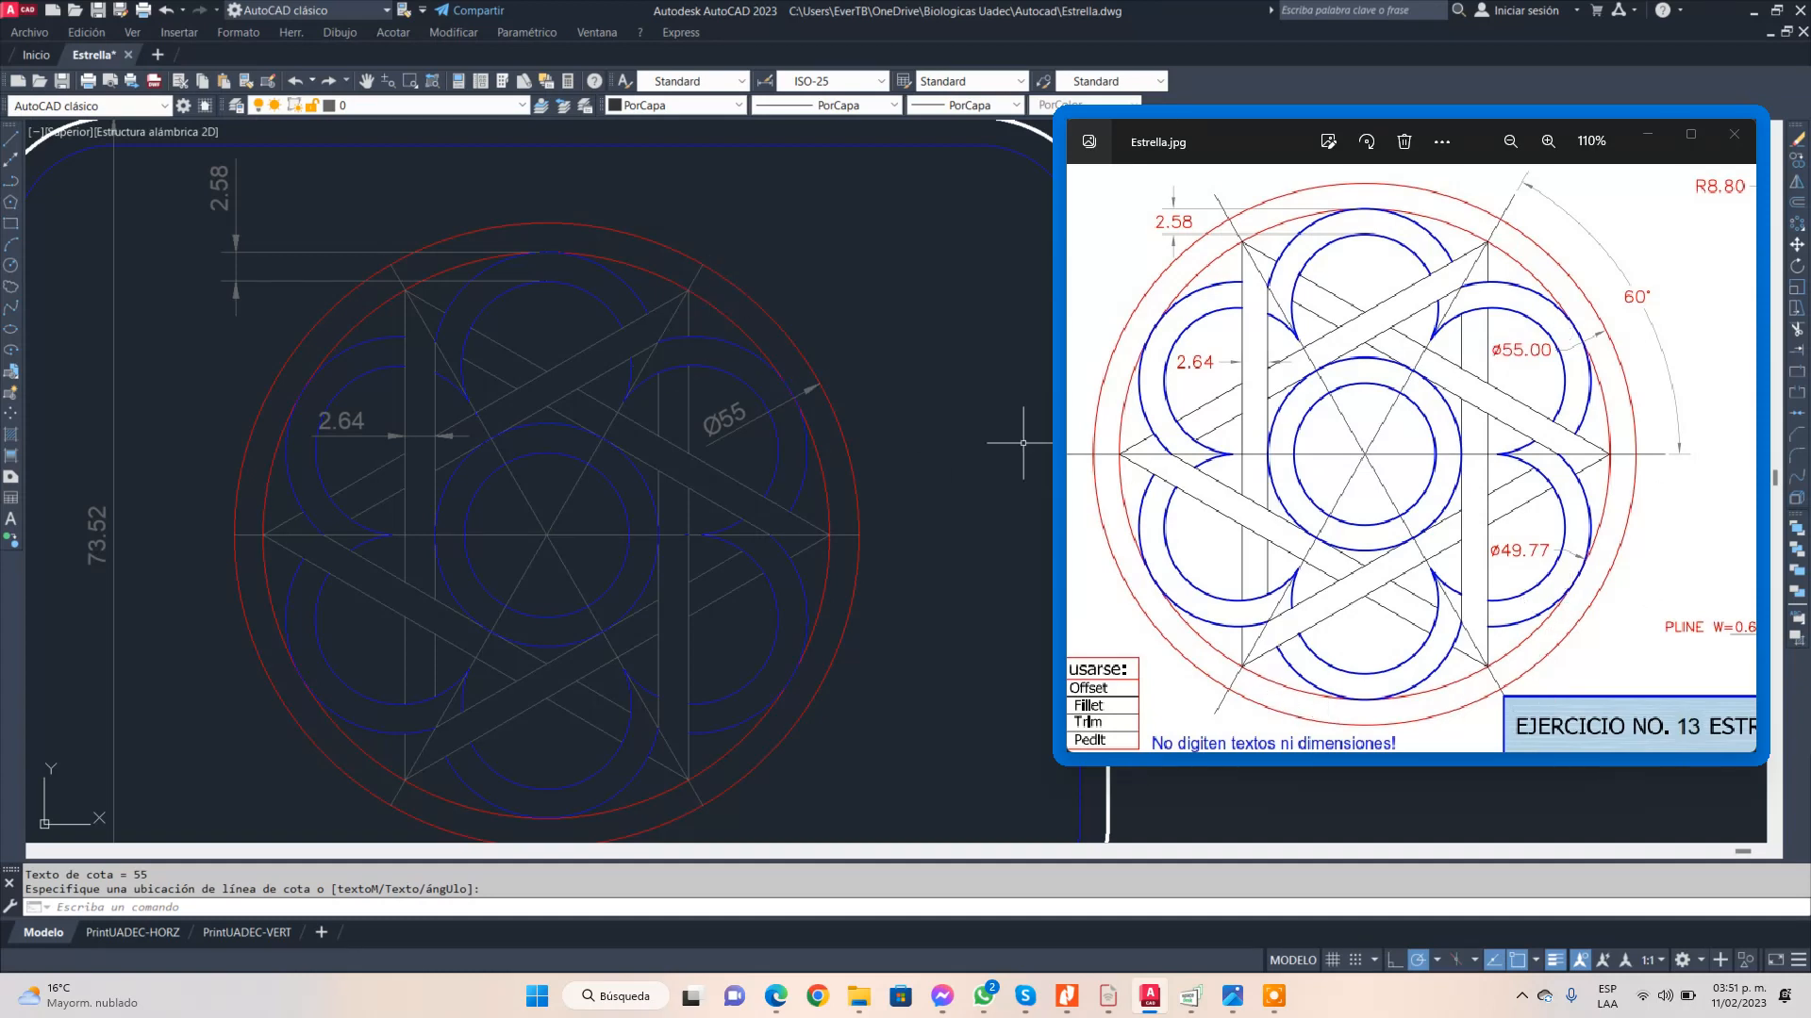
- Add a radius dimension to the outer frame's upper-right rounded corner, with its text inside the frame
middle_drag(630, 631, 447, 92)
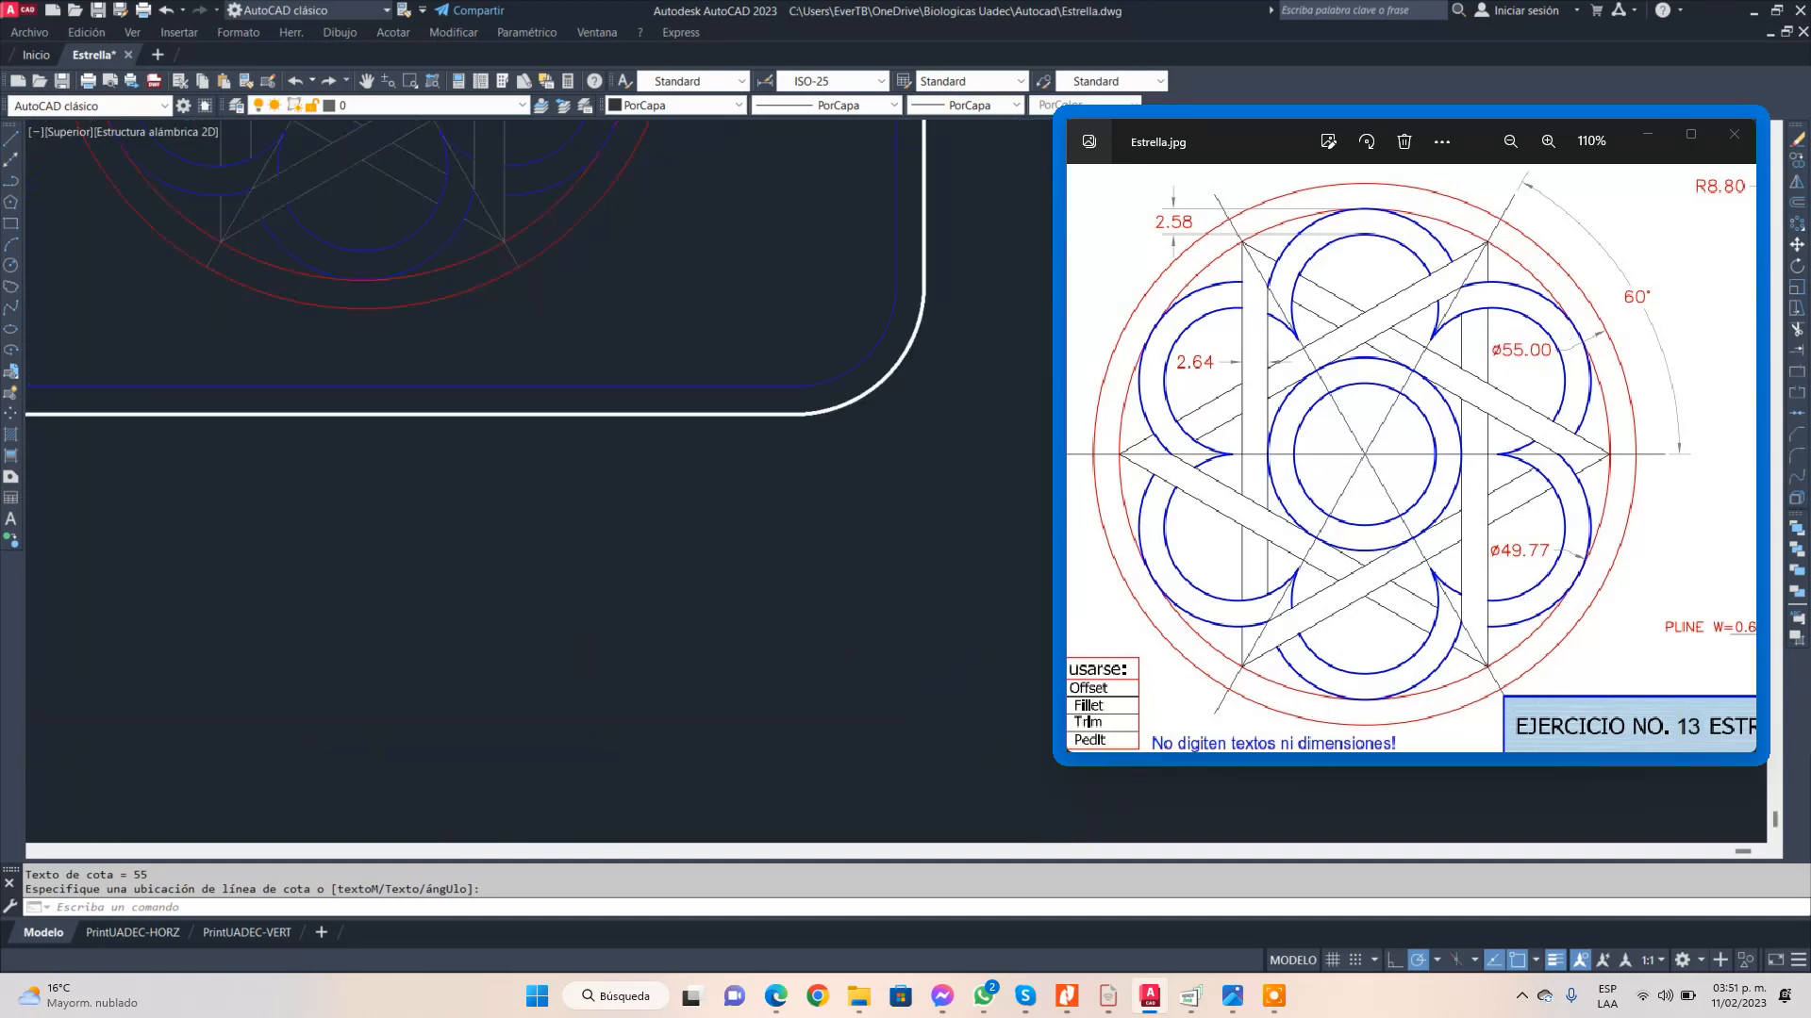
scroll(546, 355, down, 5)
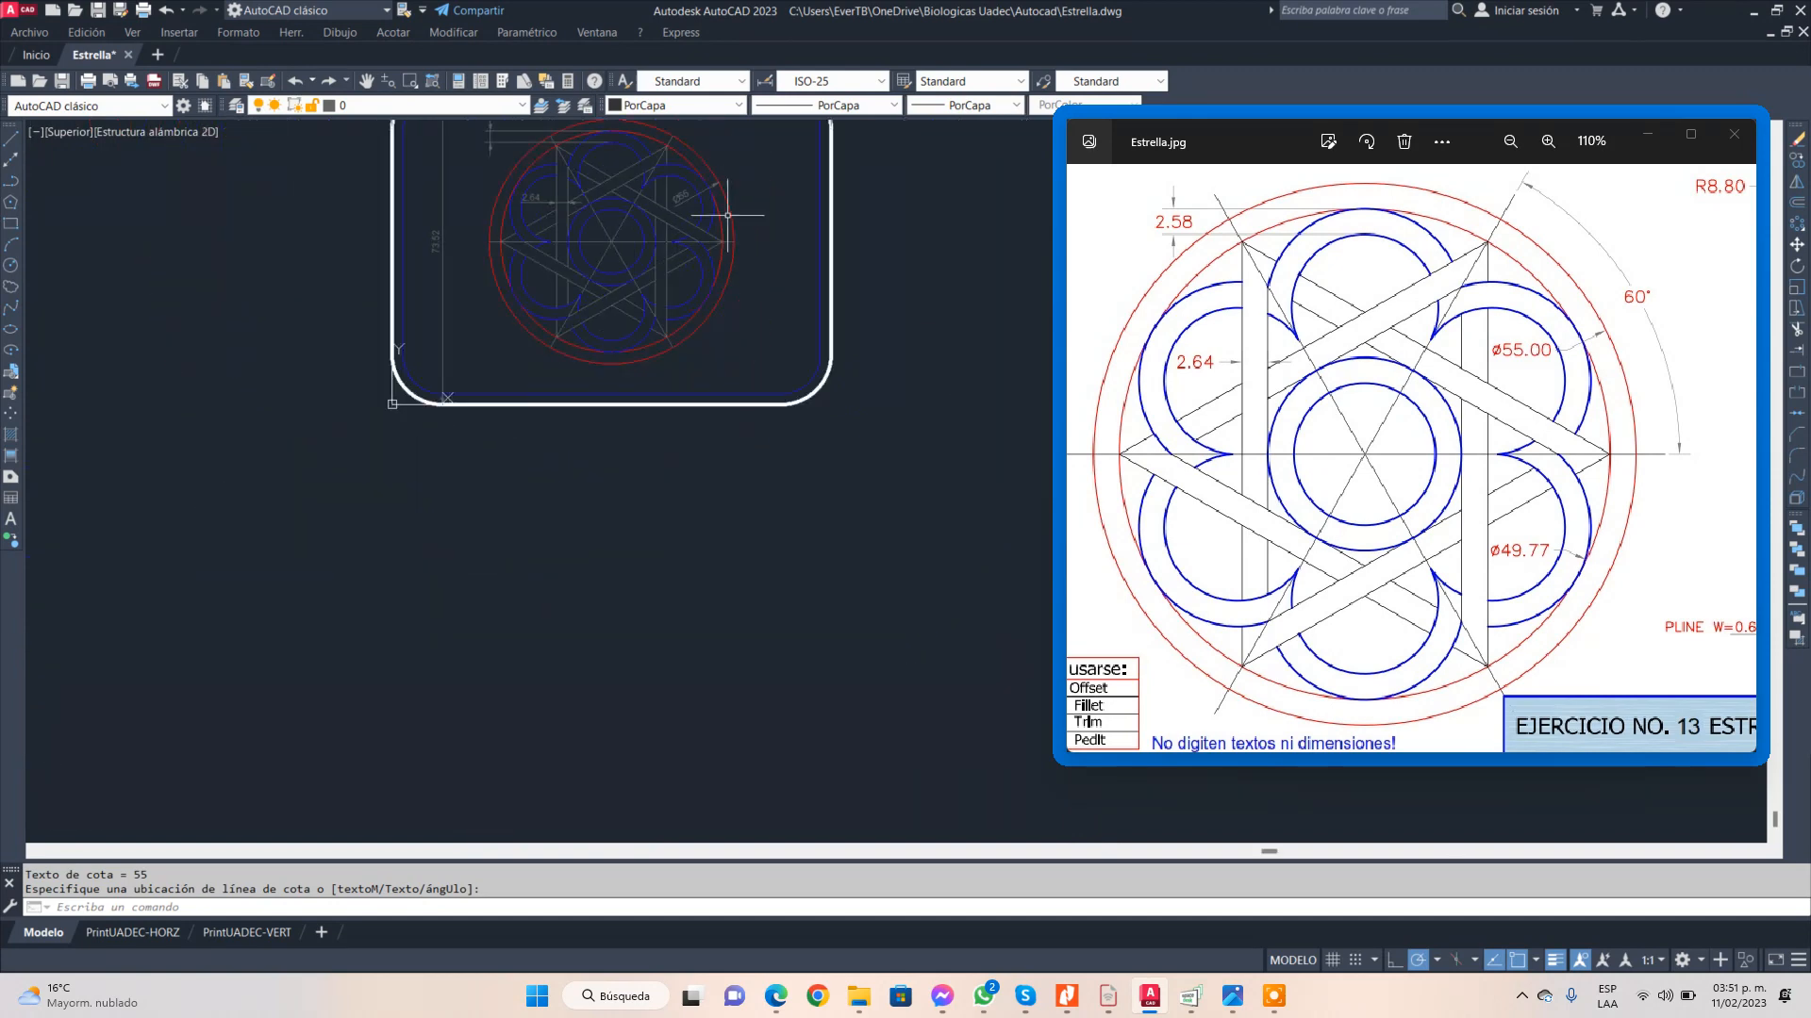
middle_drag(727, 215, 626, 505)
scroll(672, 401, up, 4)
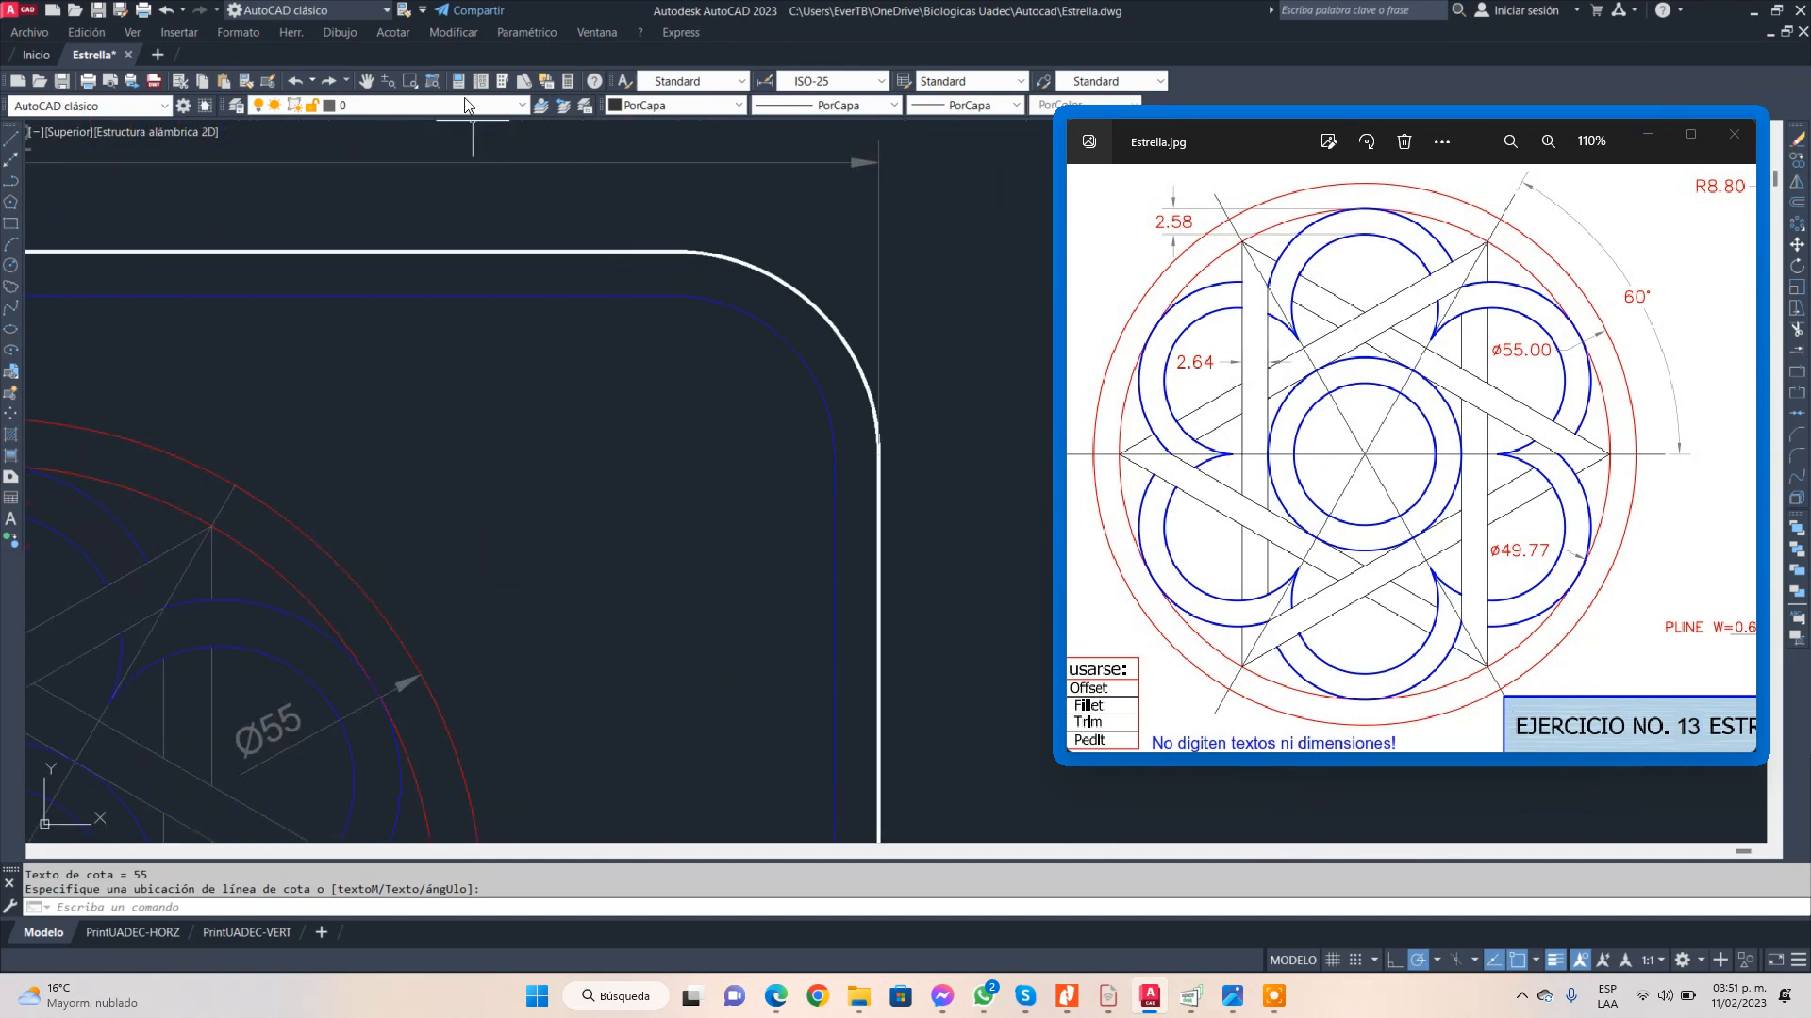
click(385, 32)
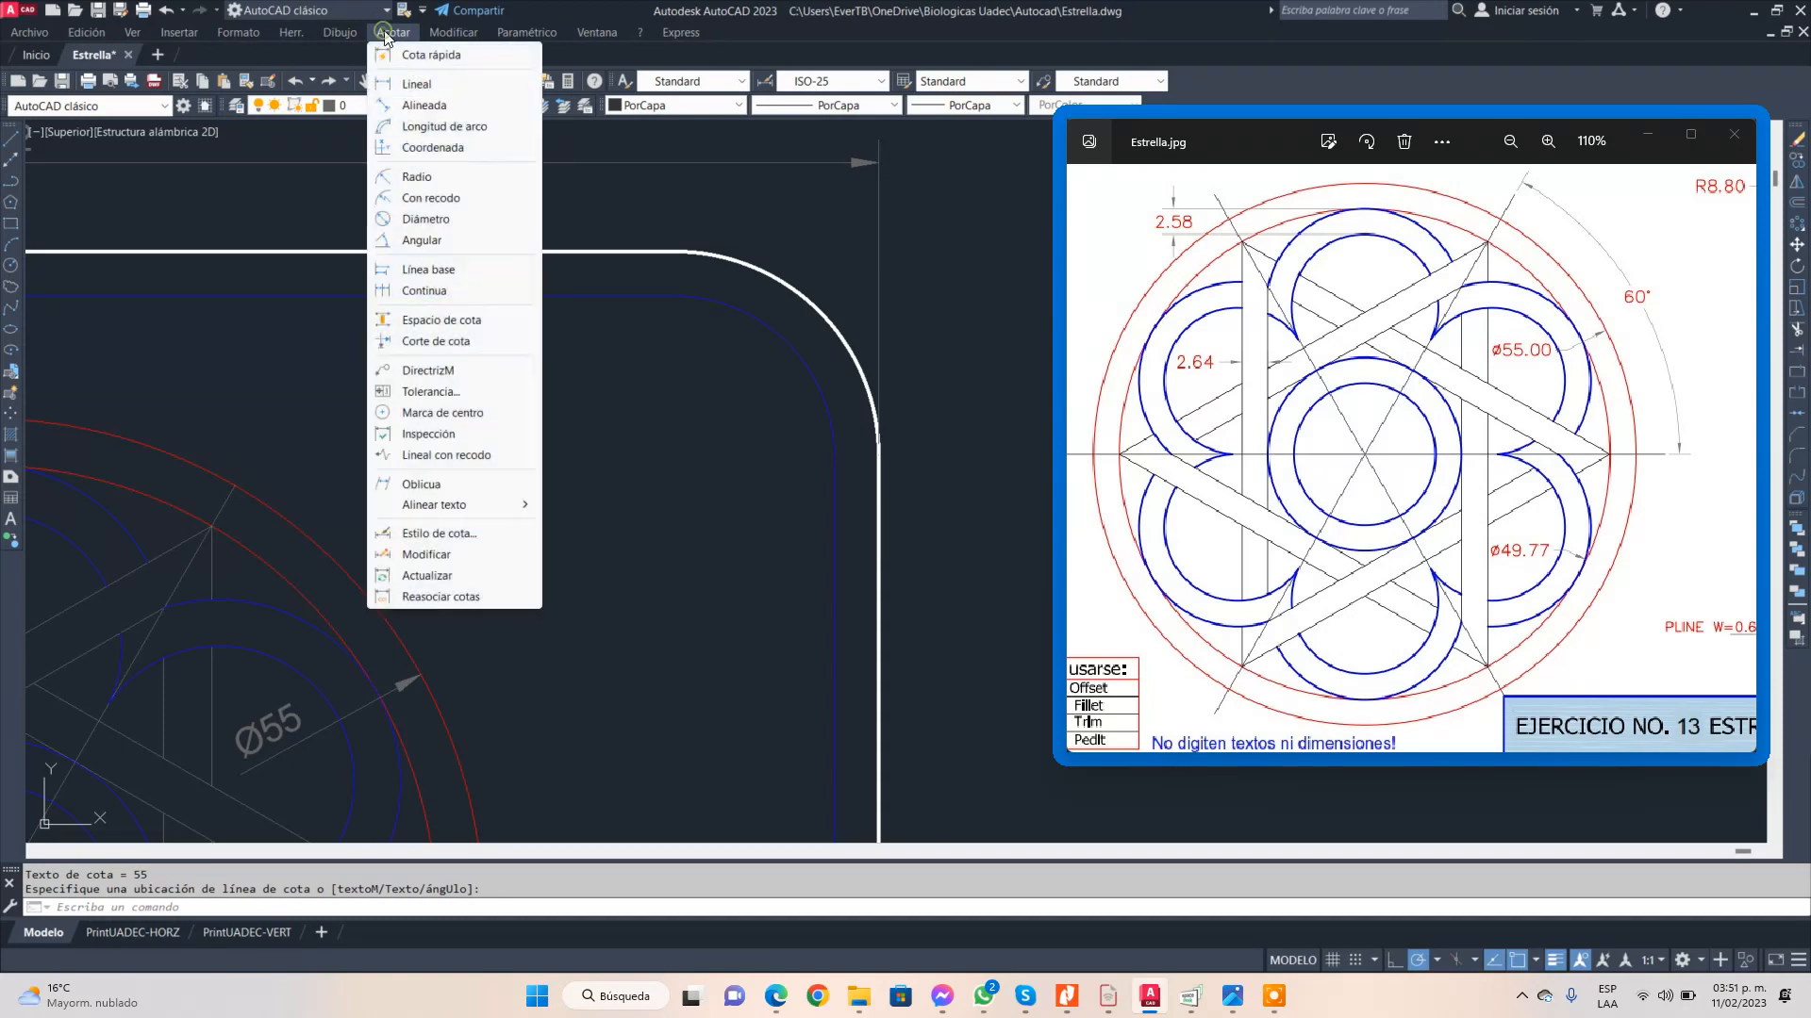
click(420, 183)
click(809, 300)
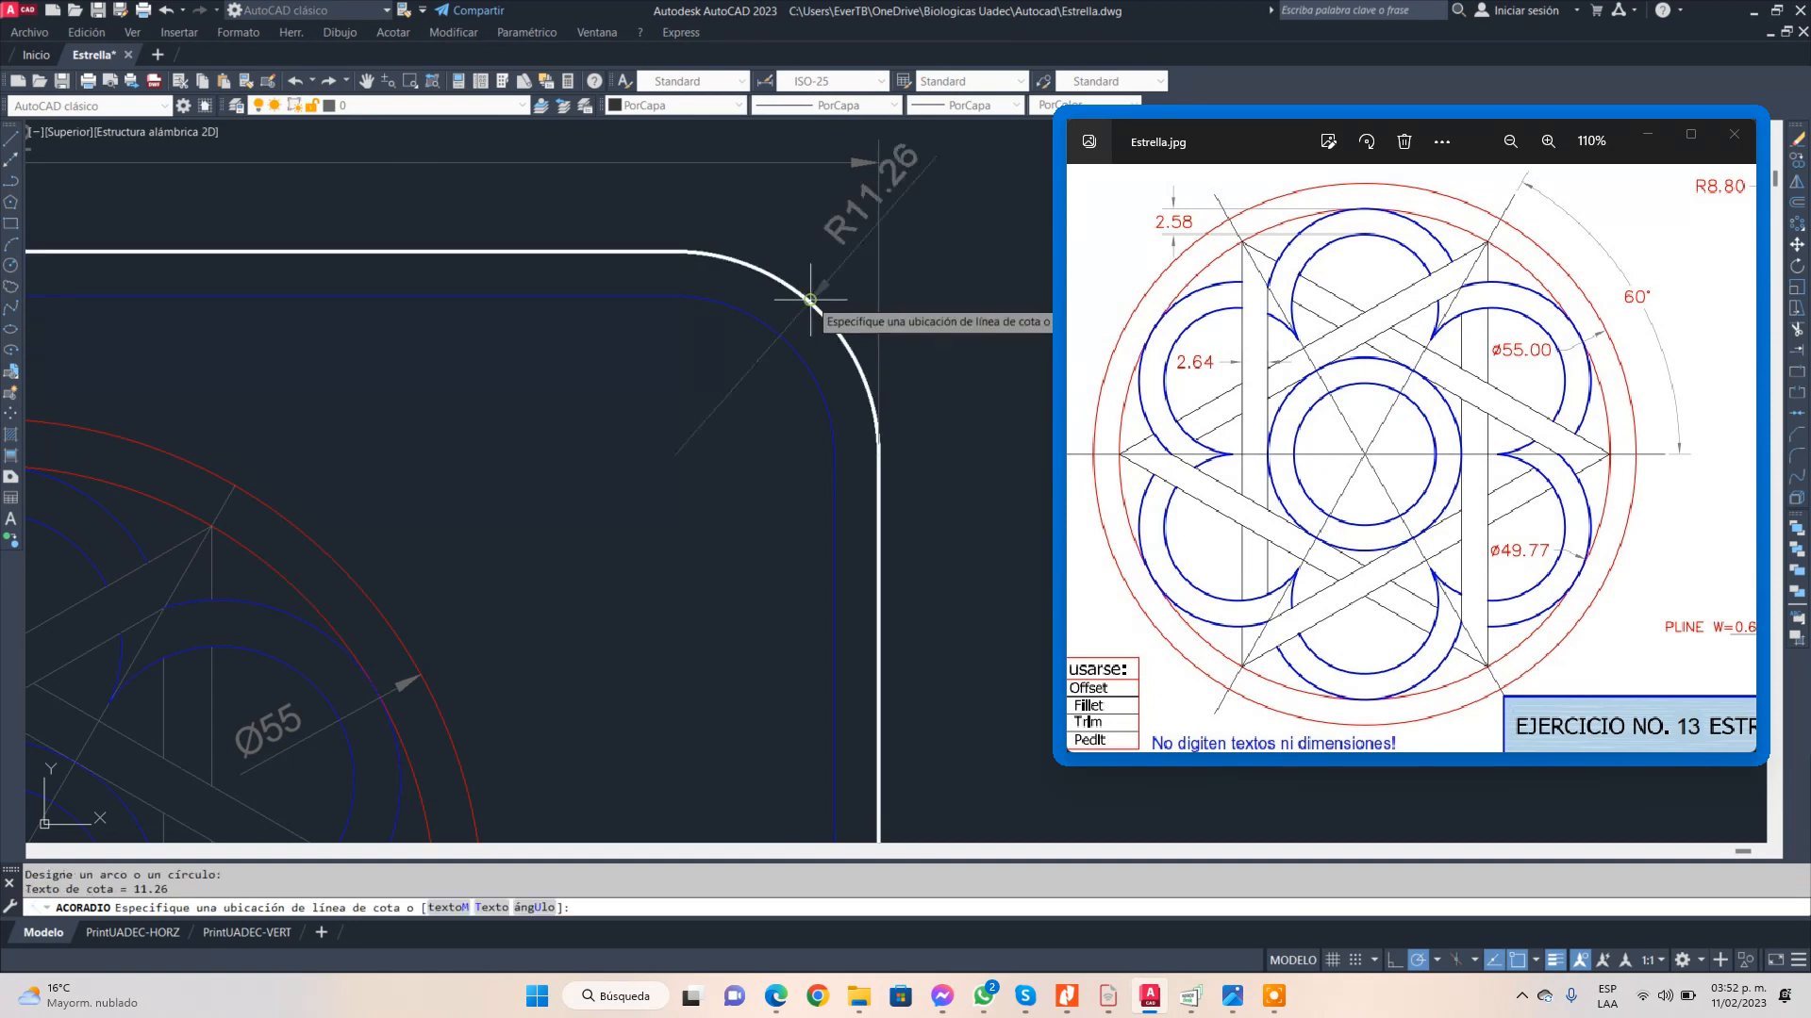
click(697, 429)
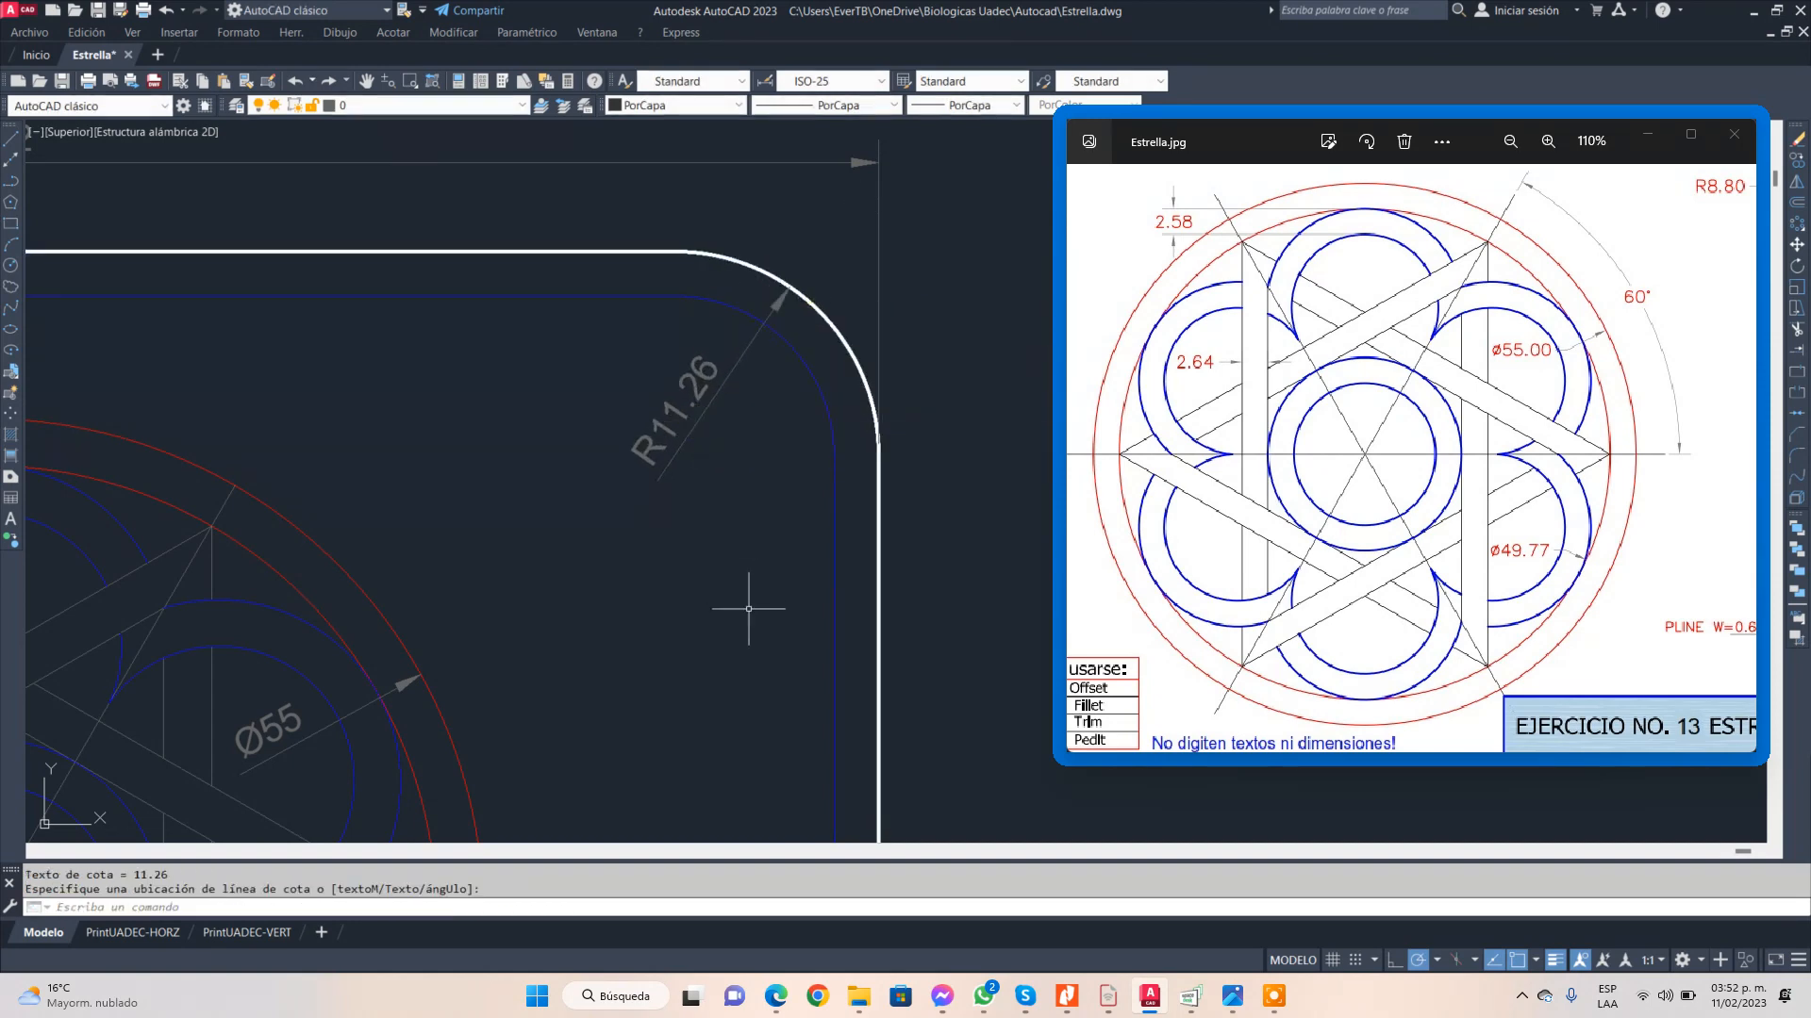
- Add a horizontal linear dimension between the midpoints of the inner and outer frame lines on the frame's right side
mouse_move(807, 608)
middle_down()
mouse_move(698, 377)
mouse_move(659, 185)
mouse_move(614, 299)
middle_up()
click(393, 32)
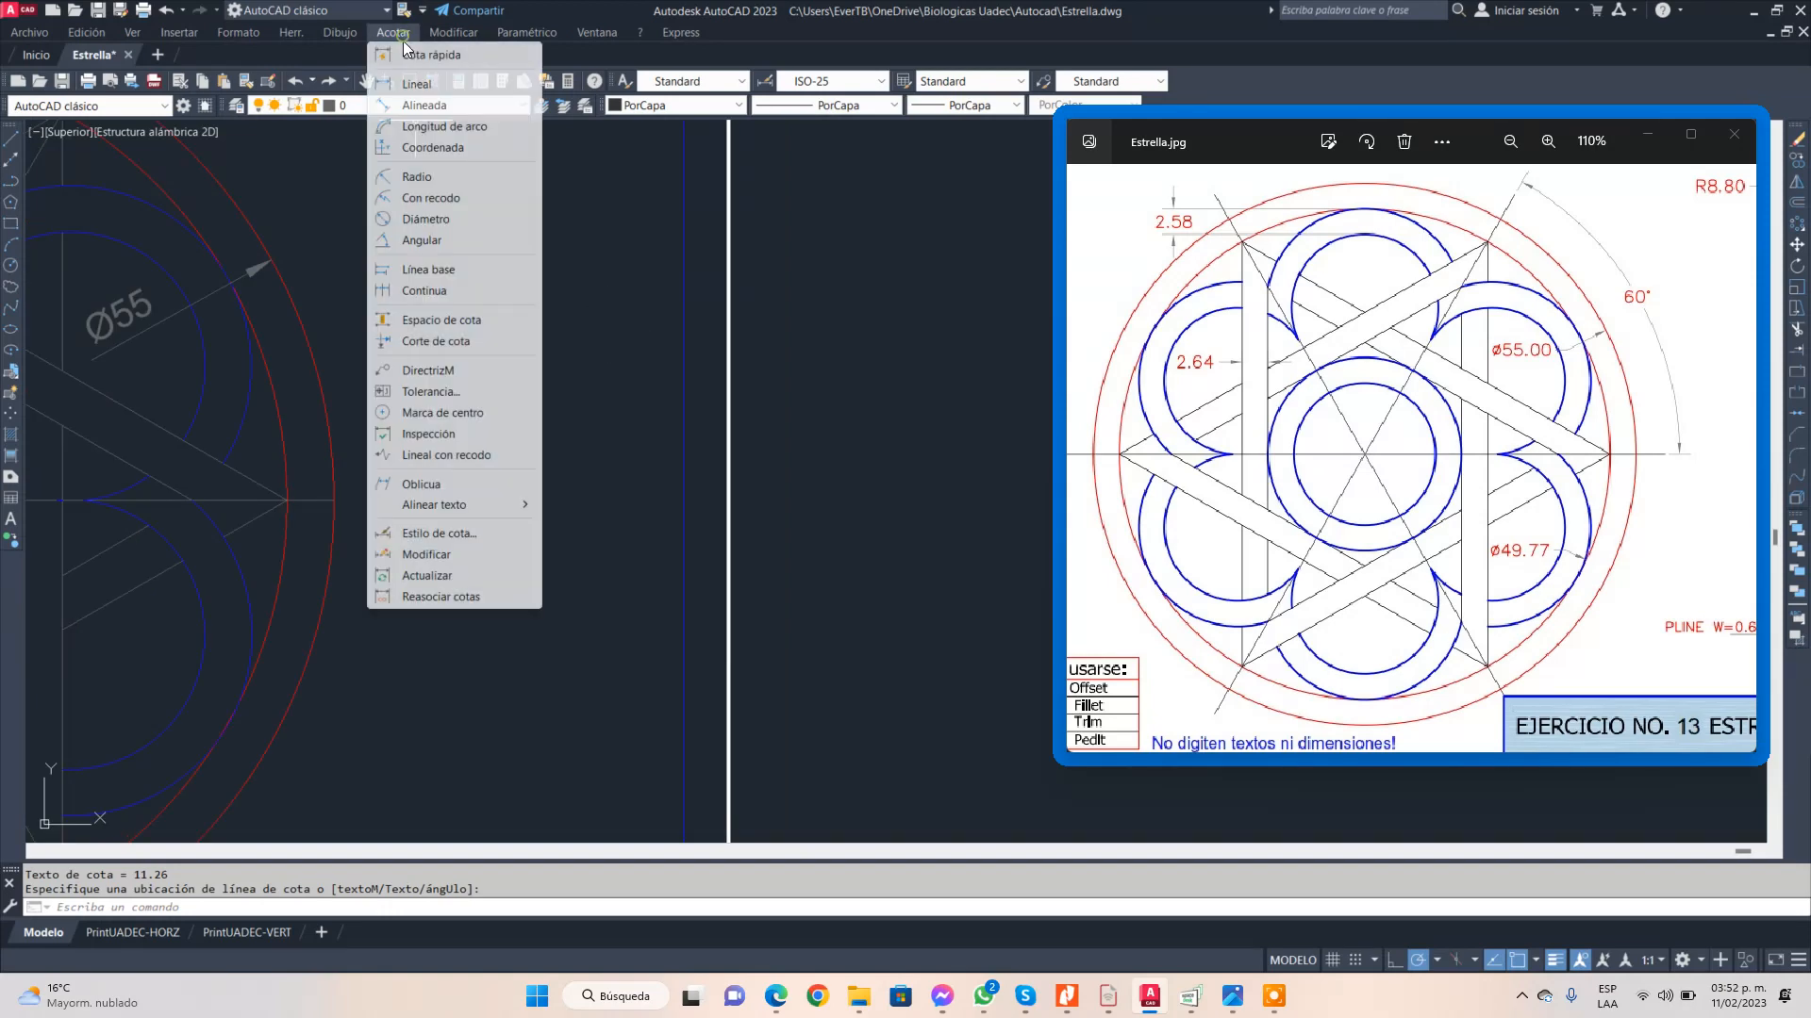
click(438, 84)
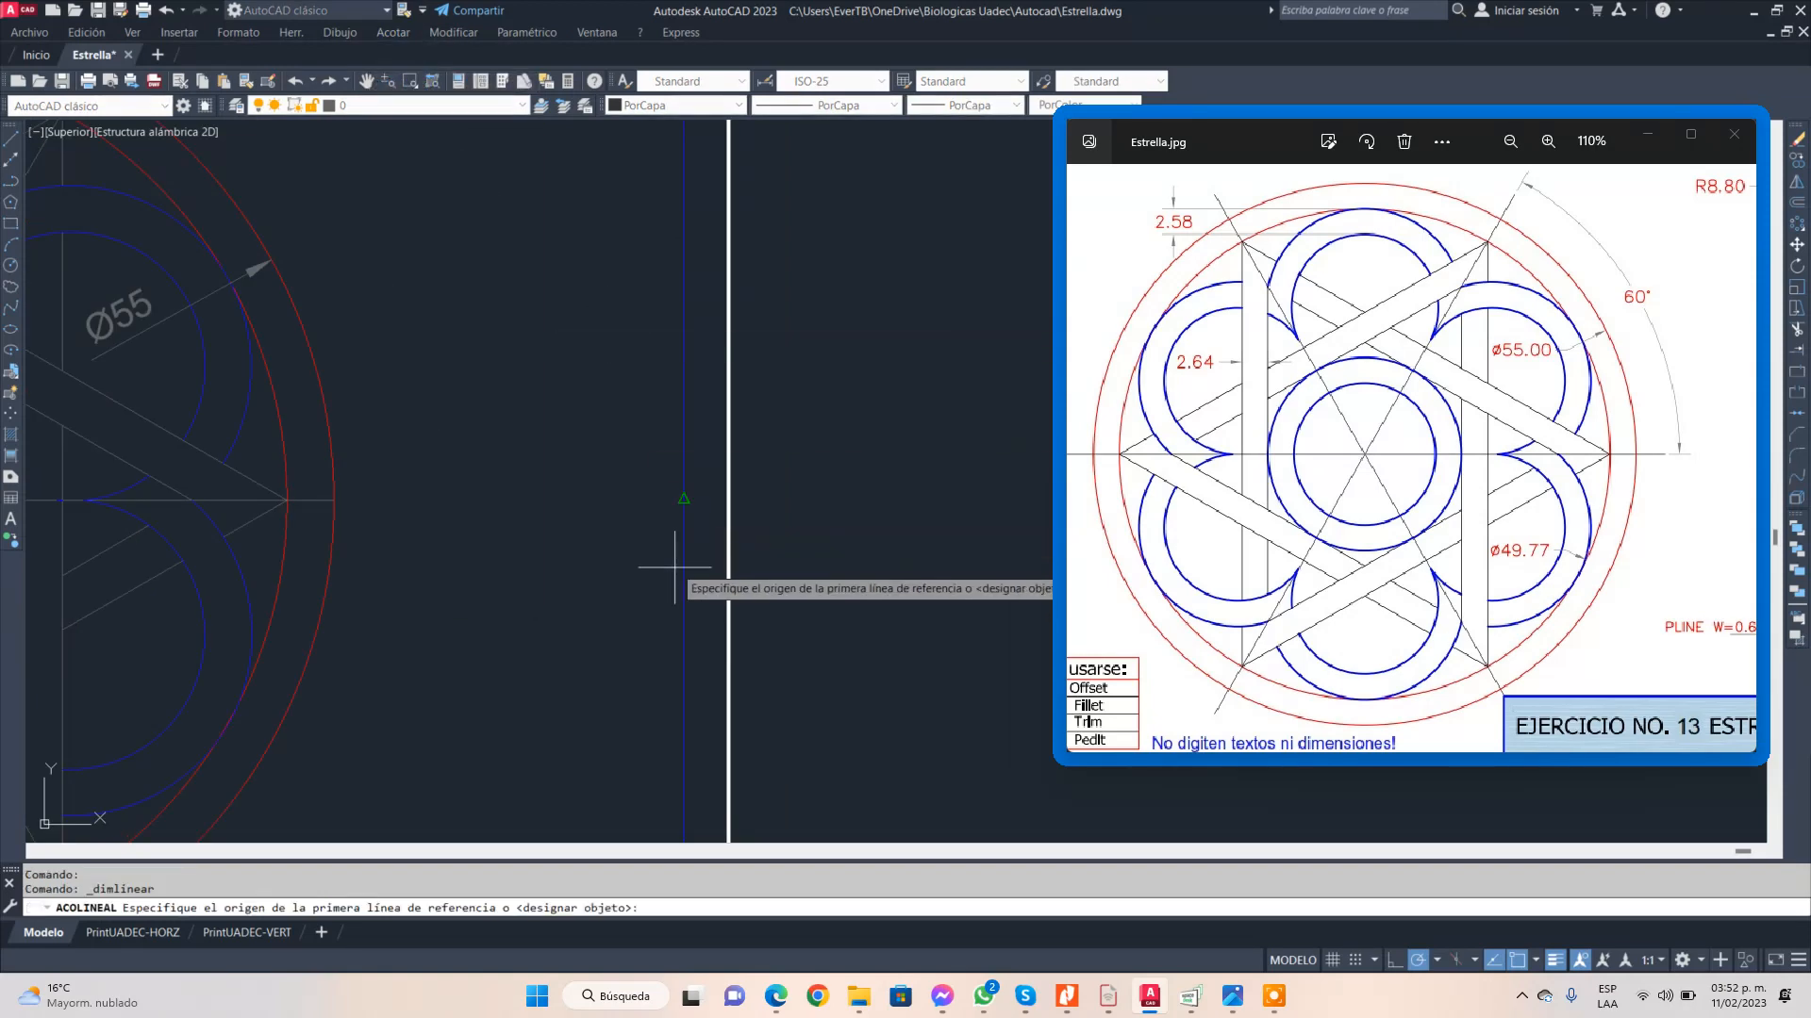
click(683, 500)
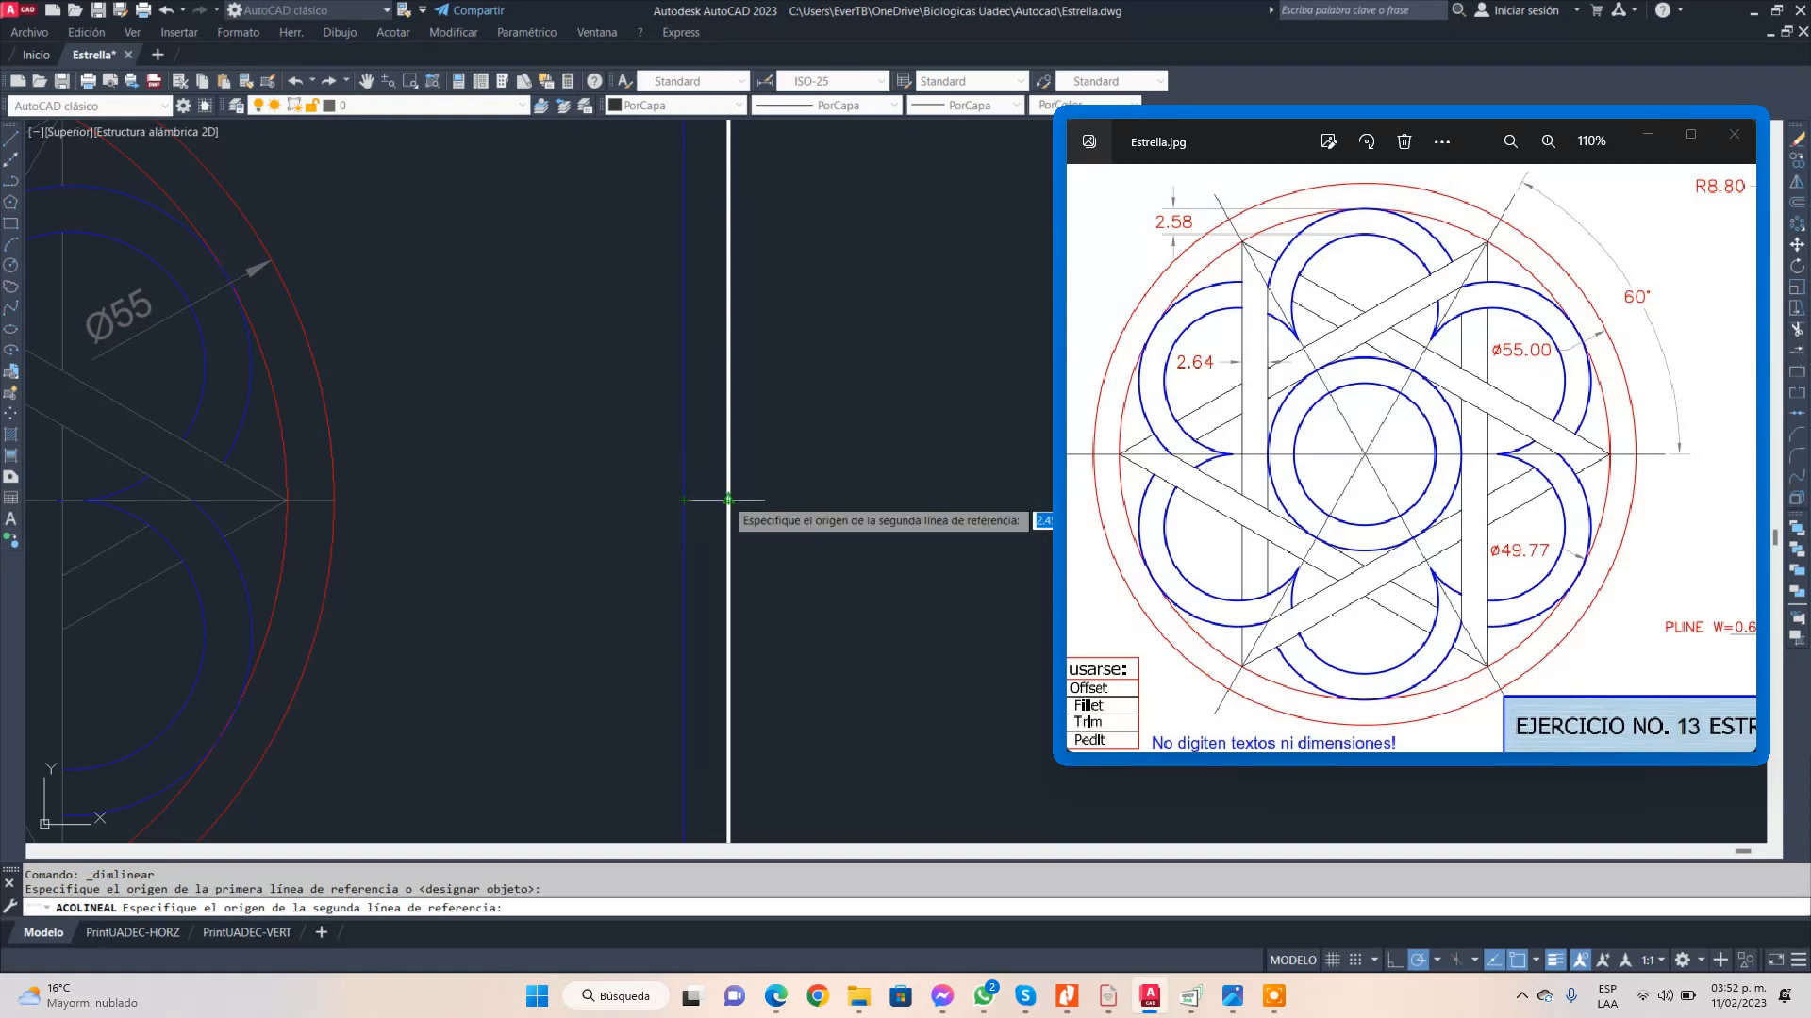
click(728, 500)
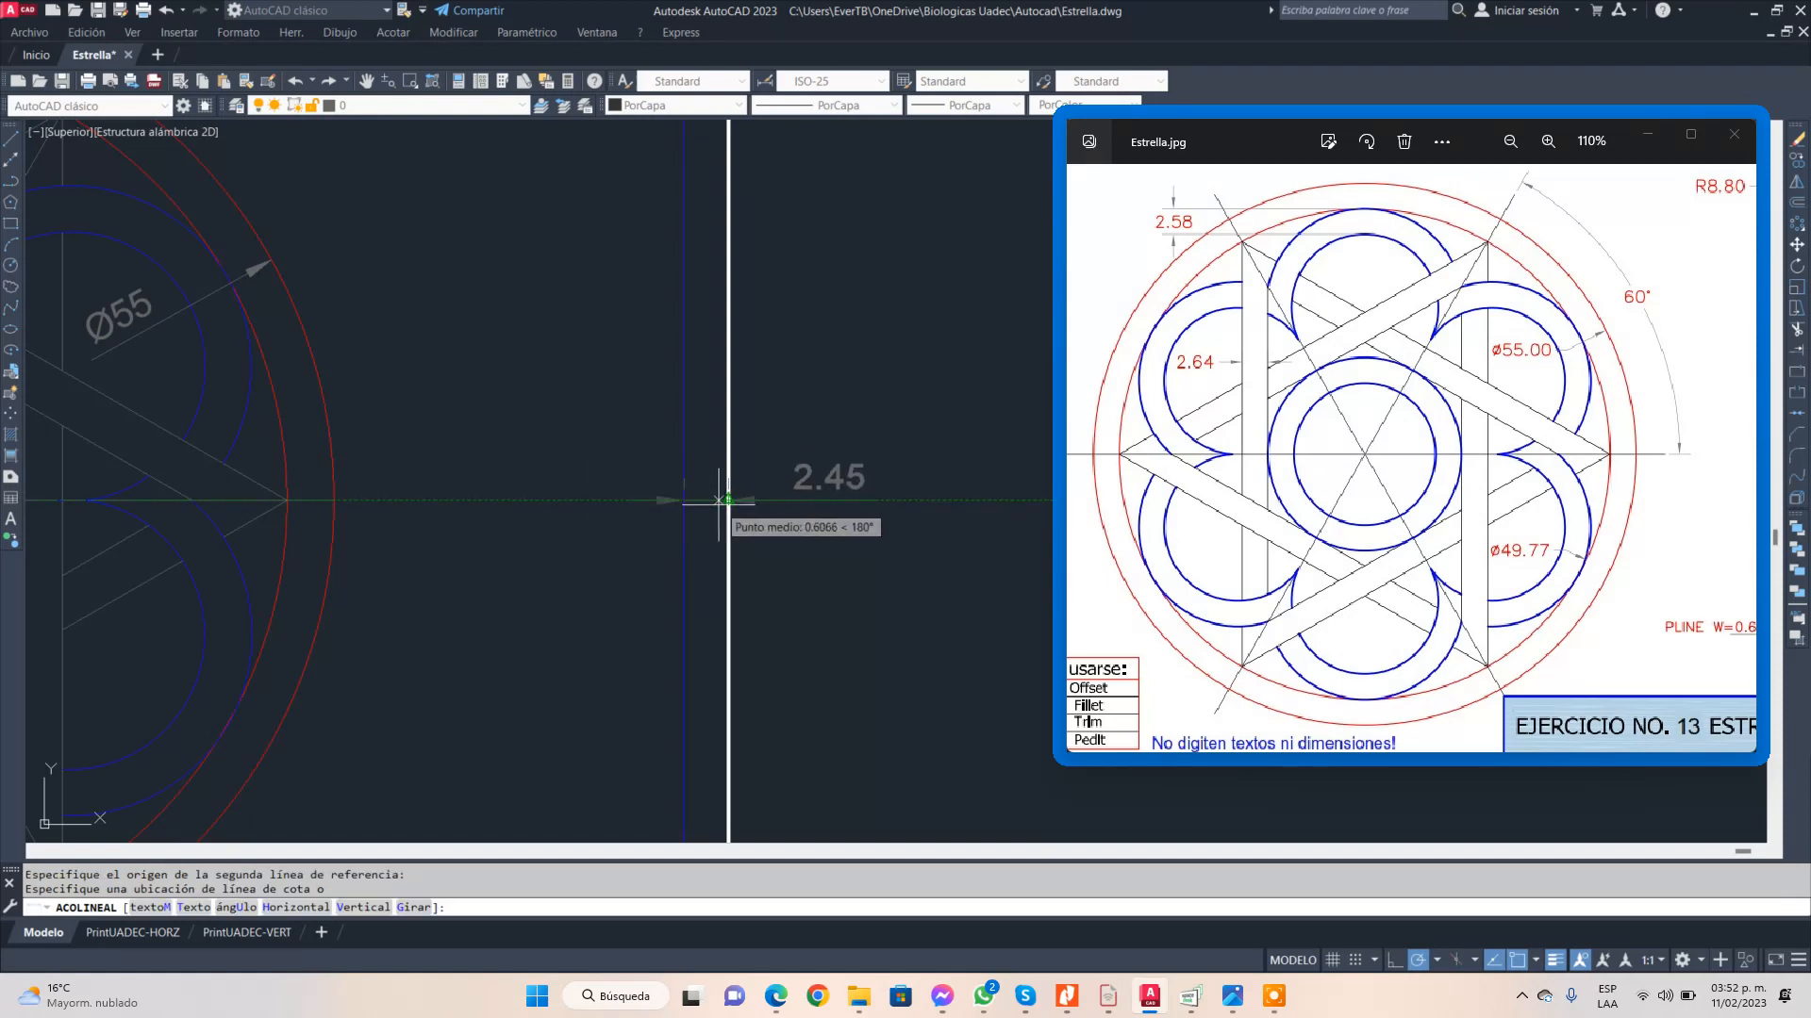
click(719, 500)
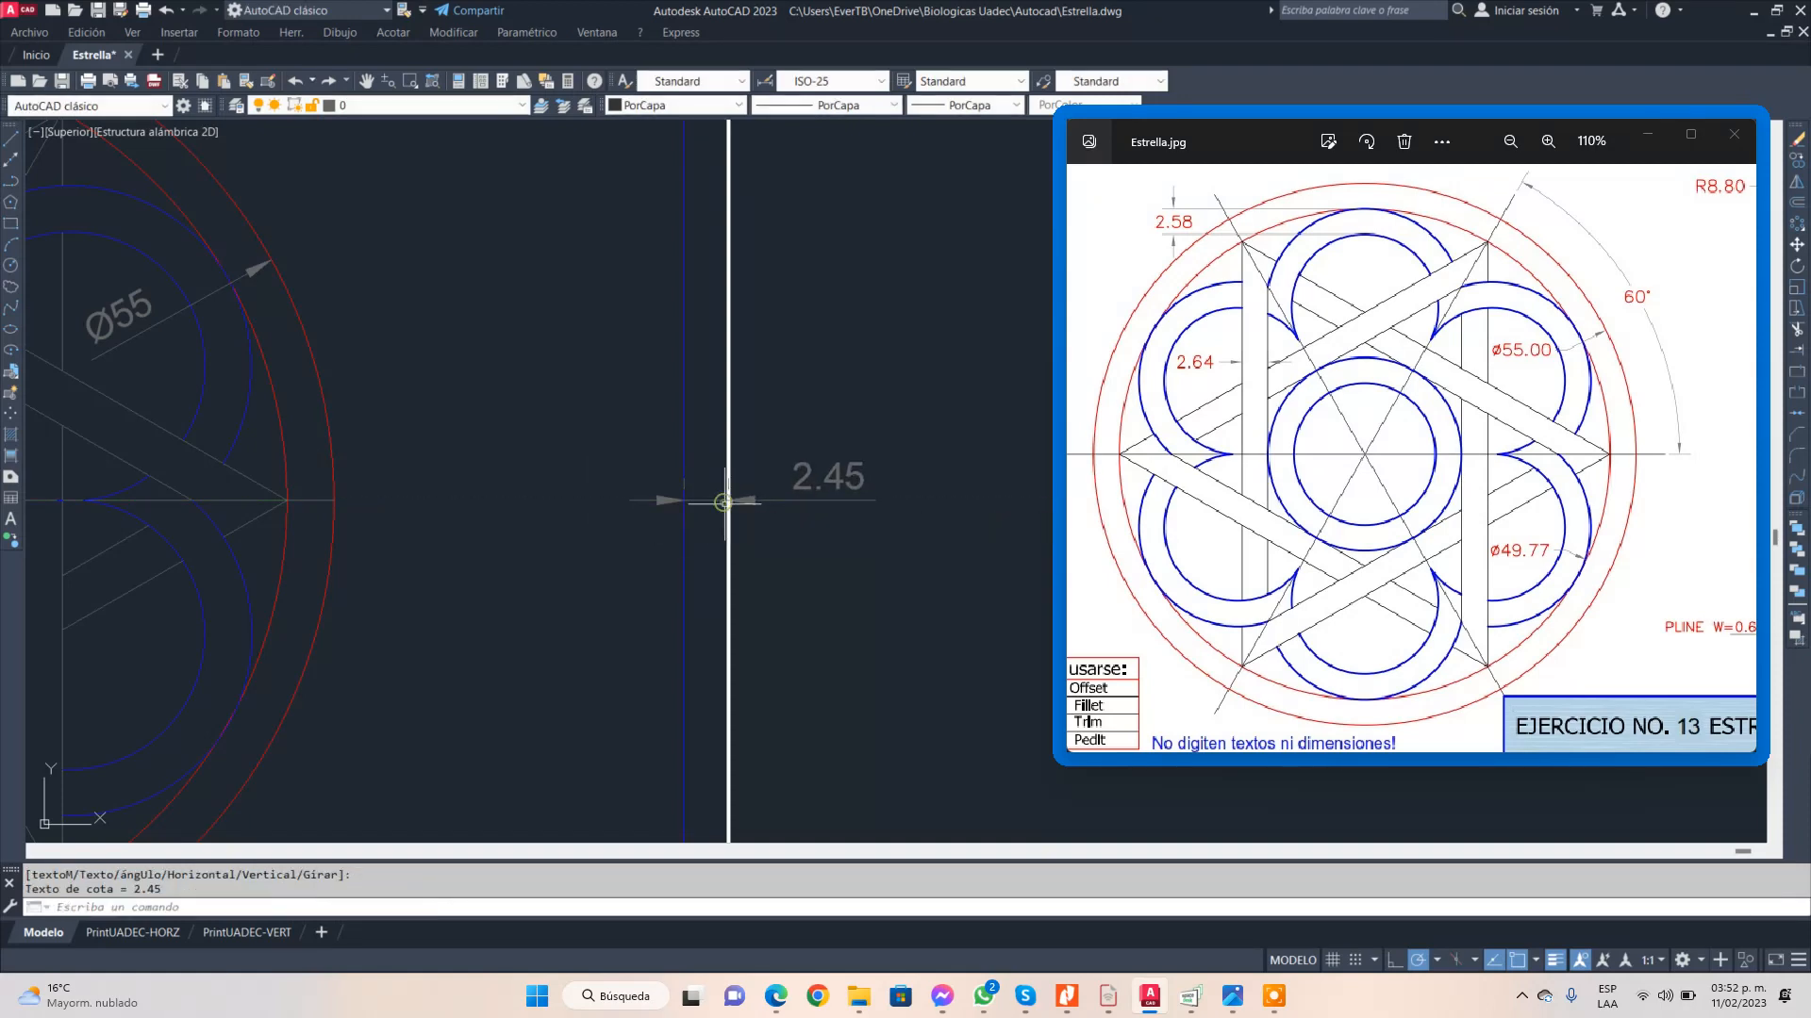
- Reposition the frame gap dimension's text to the left, inside the inner frame line
click(834, 479)
click(828, 476)
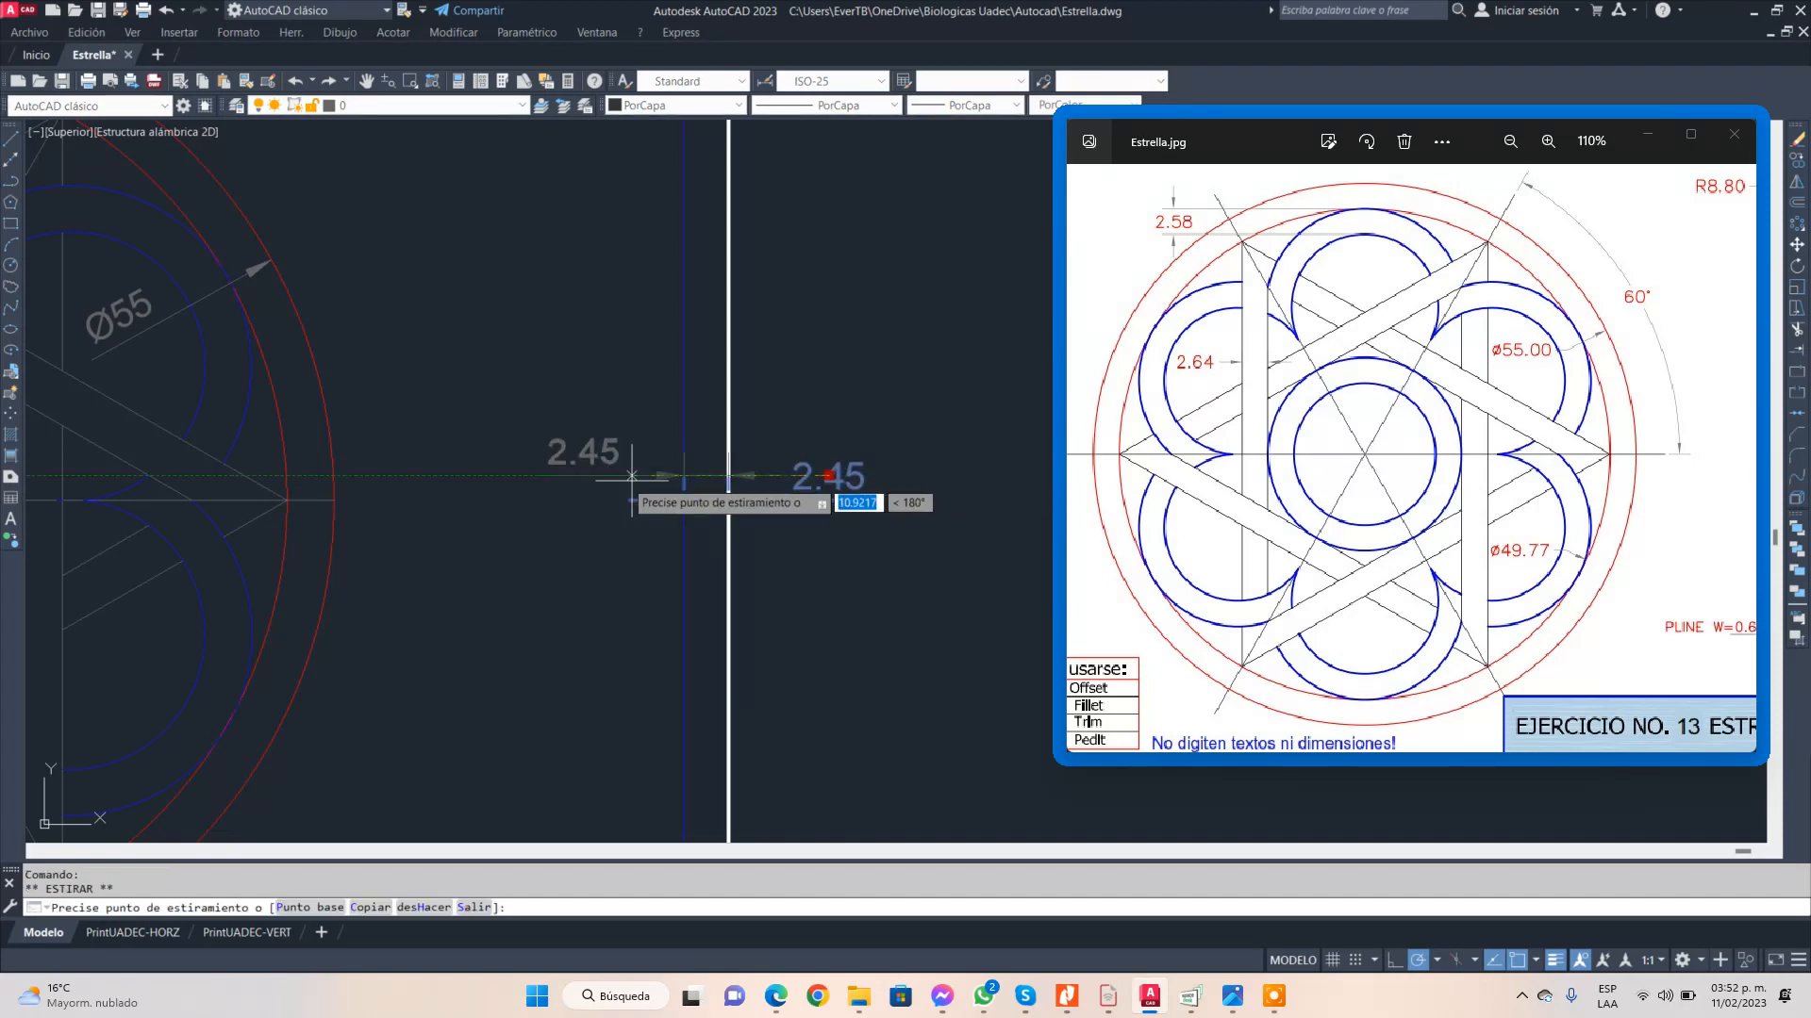
click(575, 475)
key(Escape)
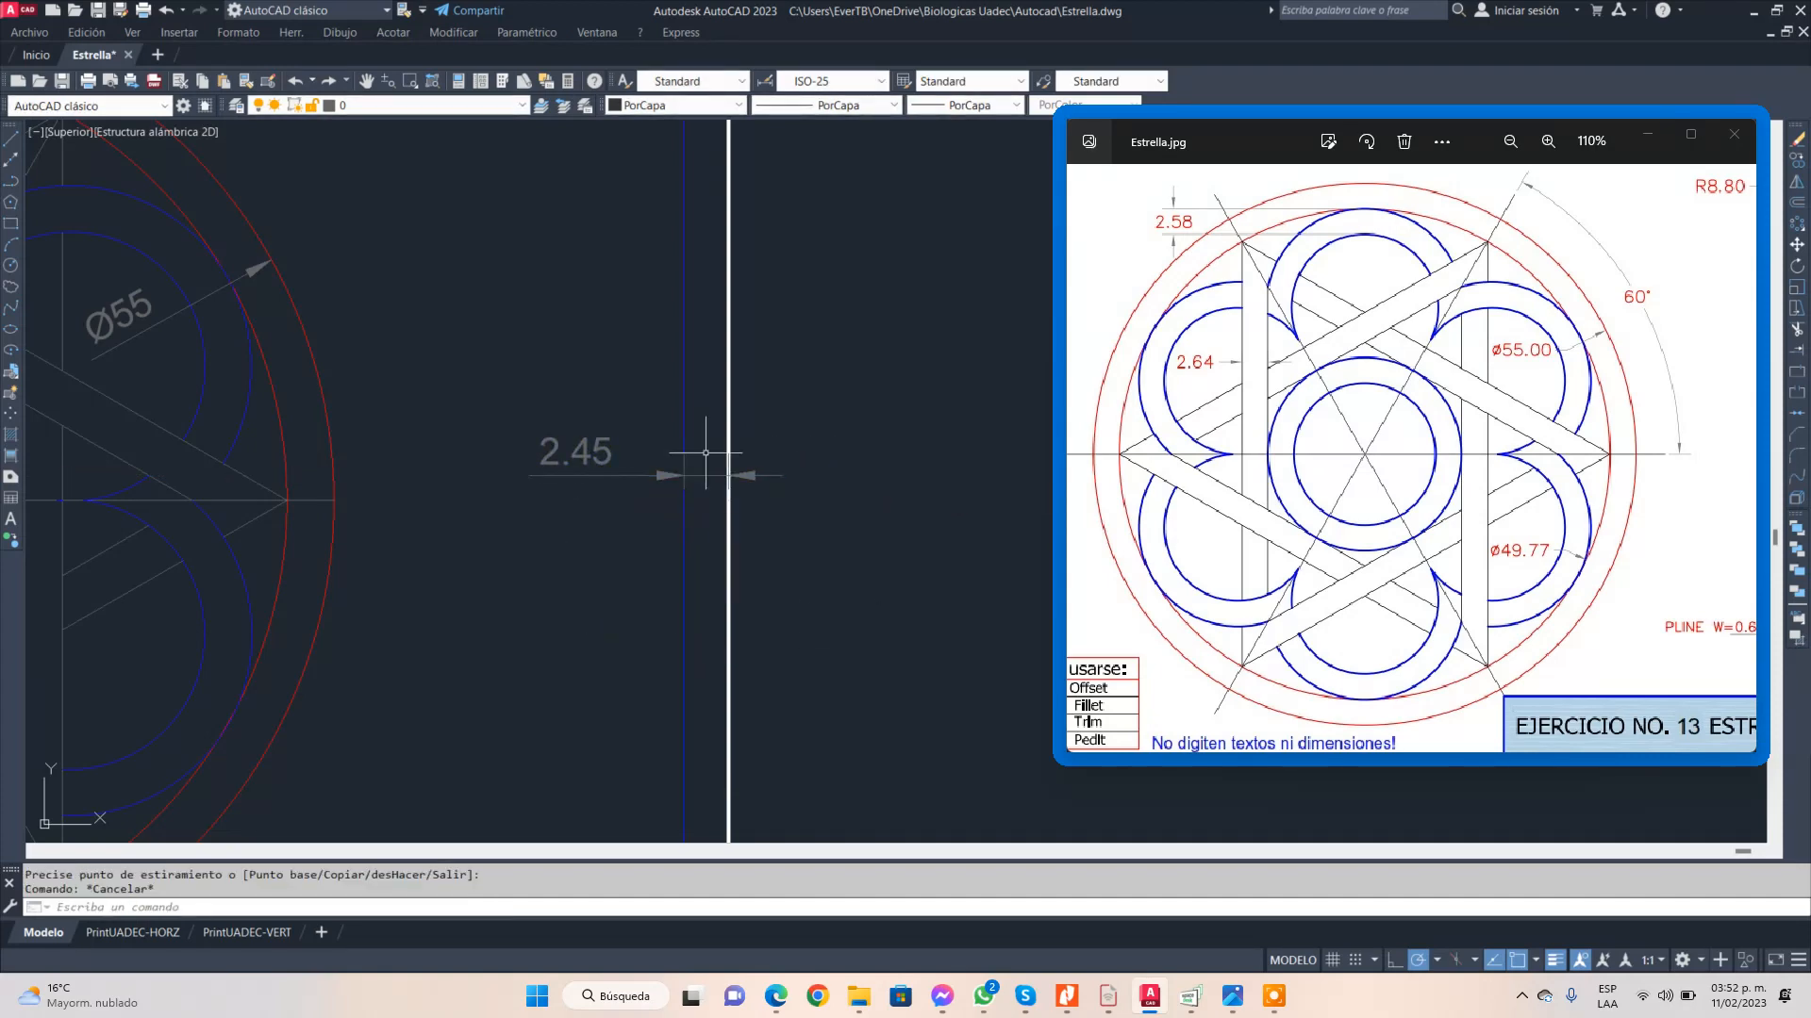
- Open the PrintUADEC-HORZ layout for the dimensioned drawing
scroll(1330, 410, down, 4)
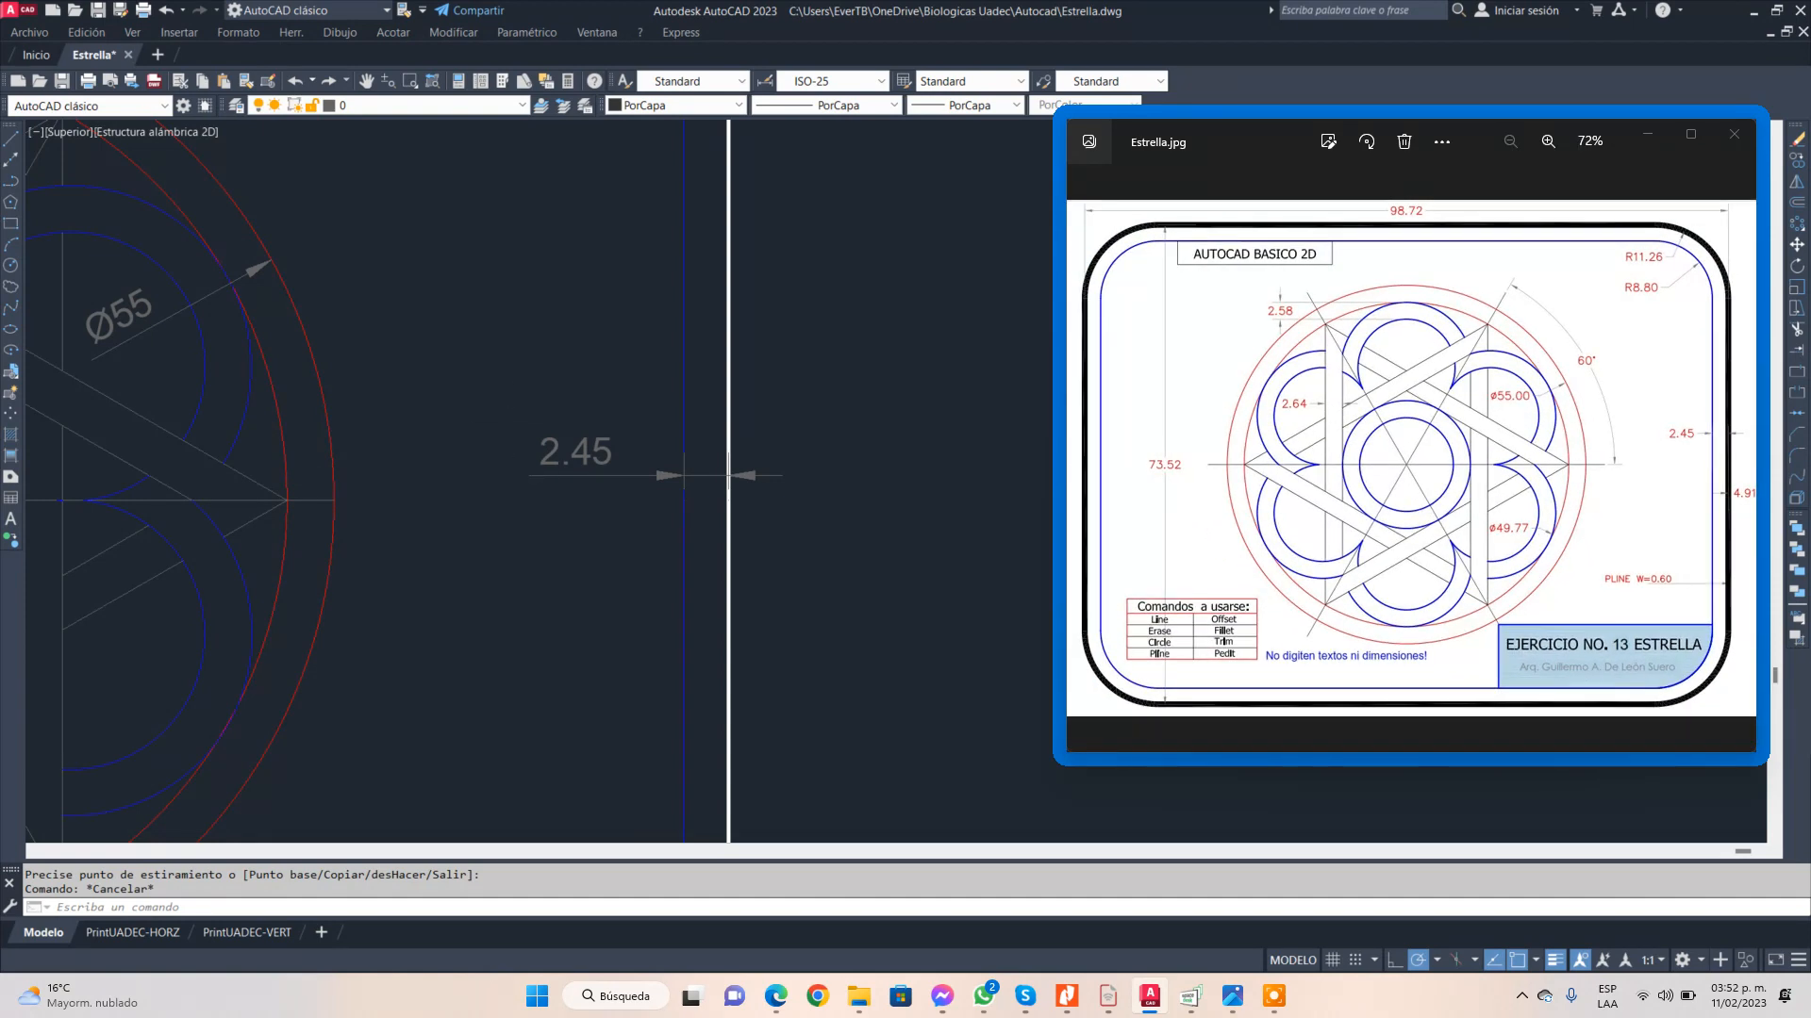
scroll(509, 425, down, 10)
scroll(260, 432, up, 6)
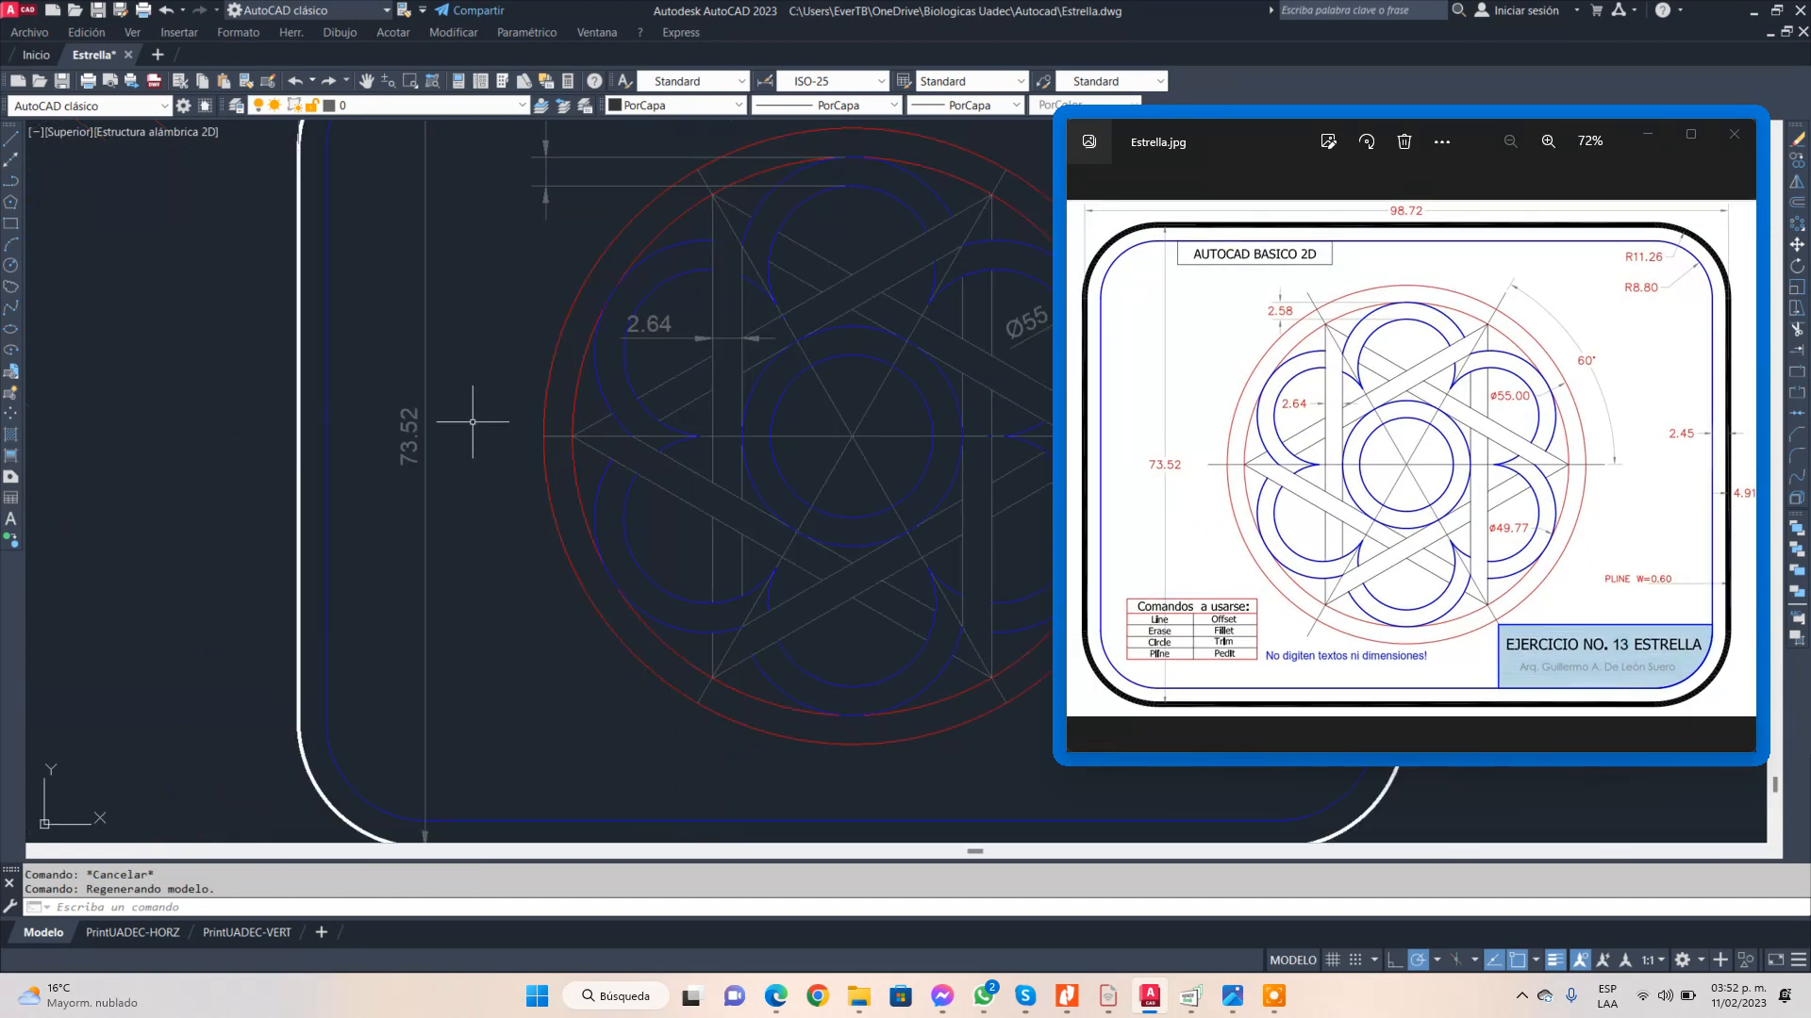
scroll(501, 435, down, 3)
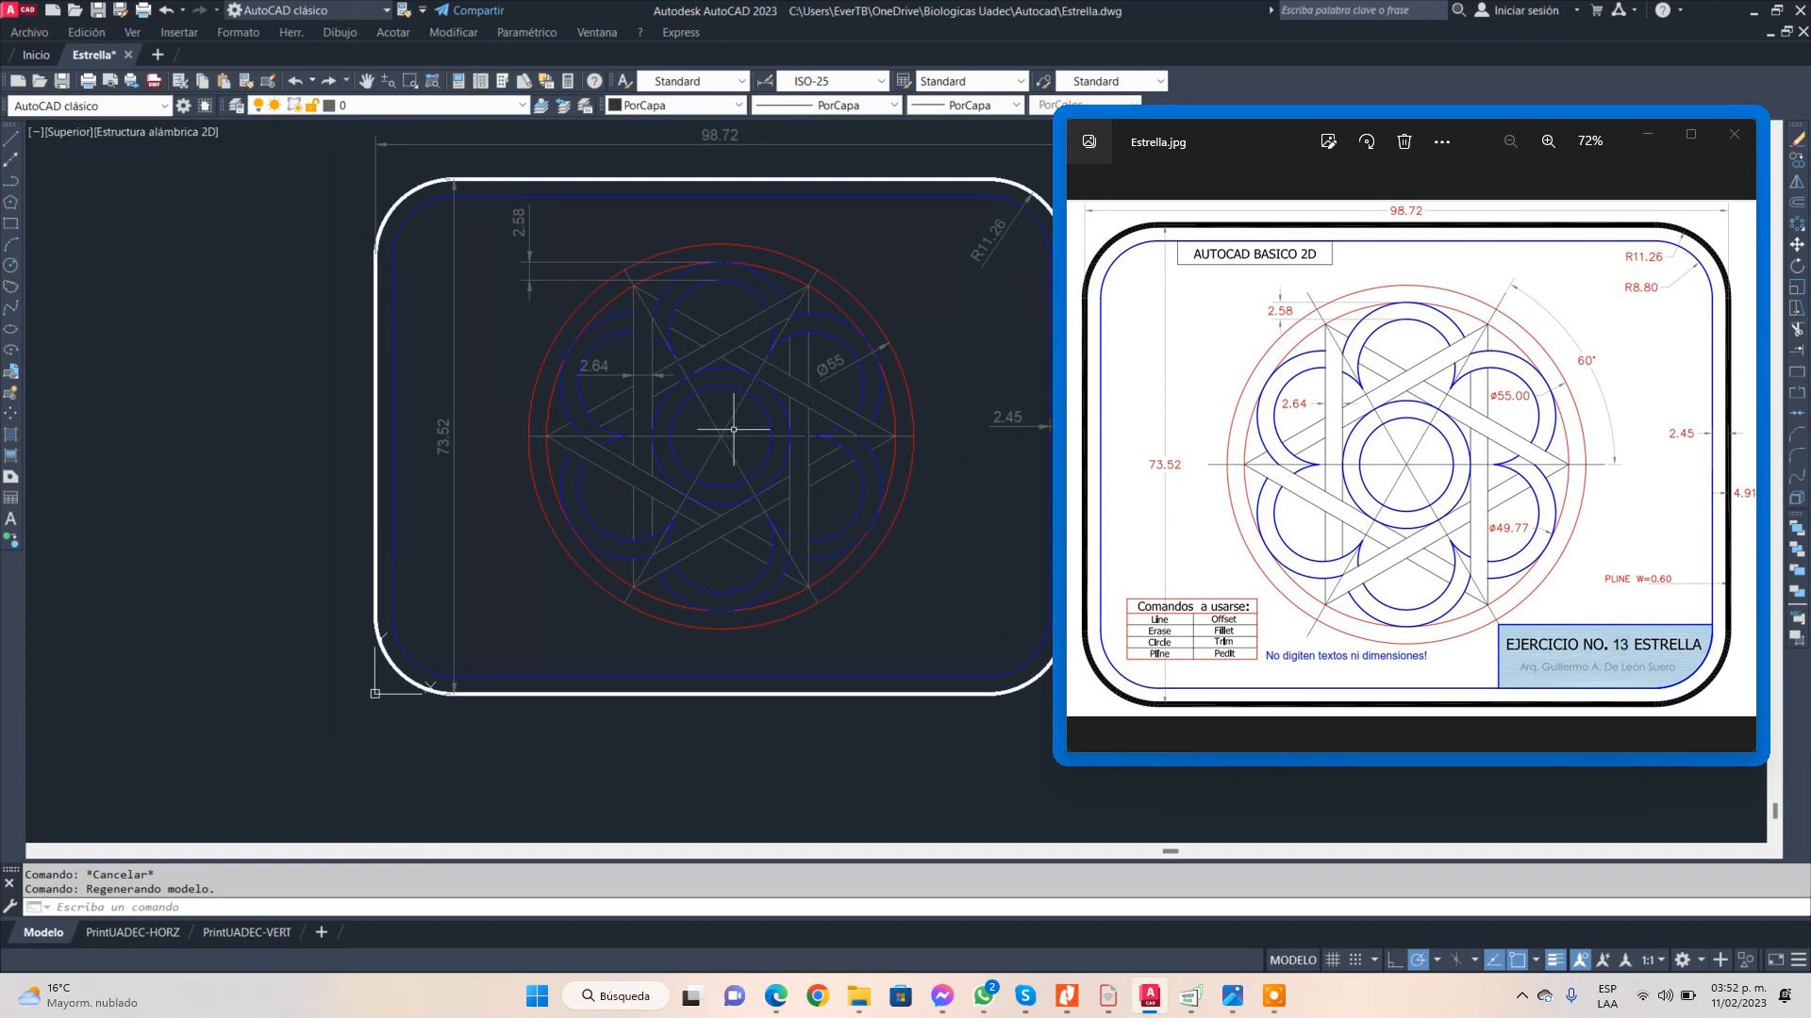
middle_drag(732, 430, 542, 480)
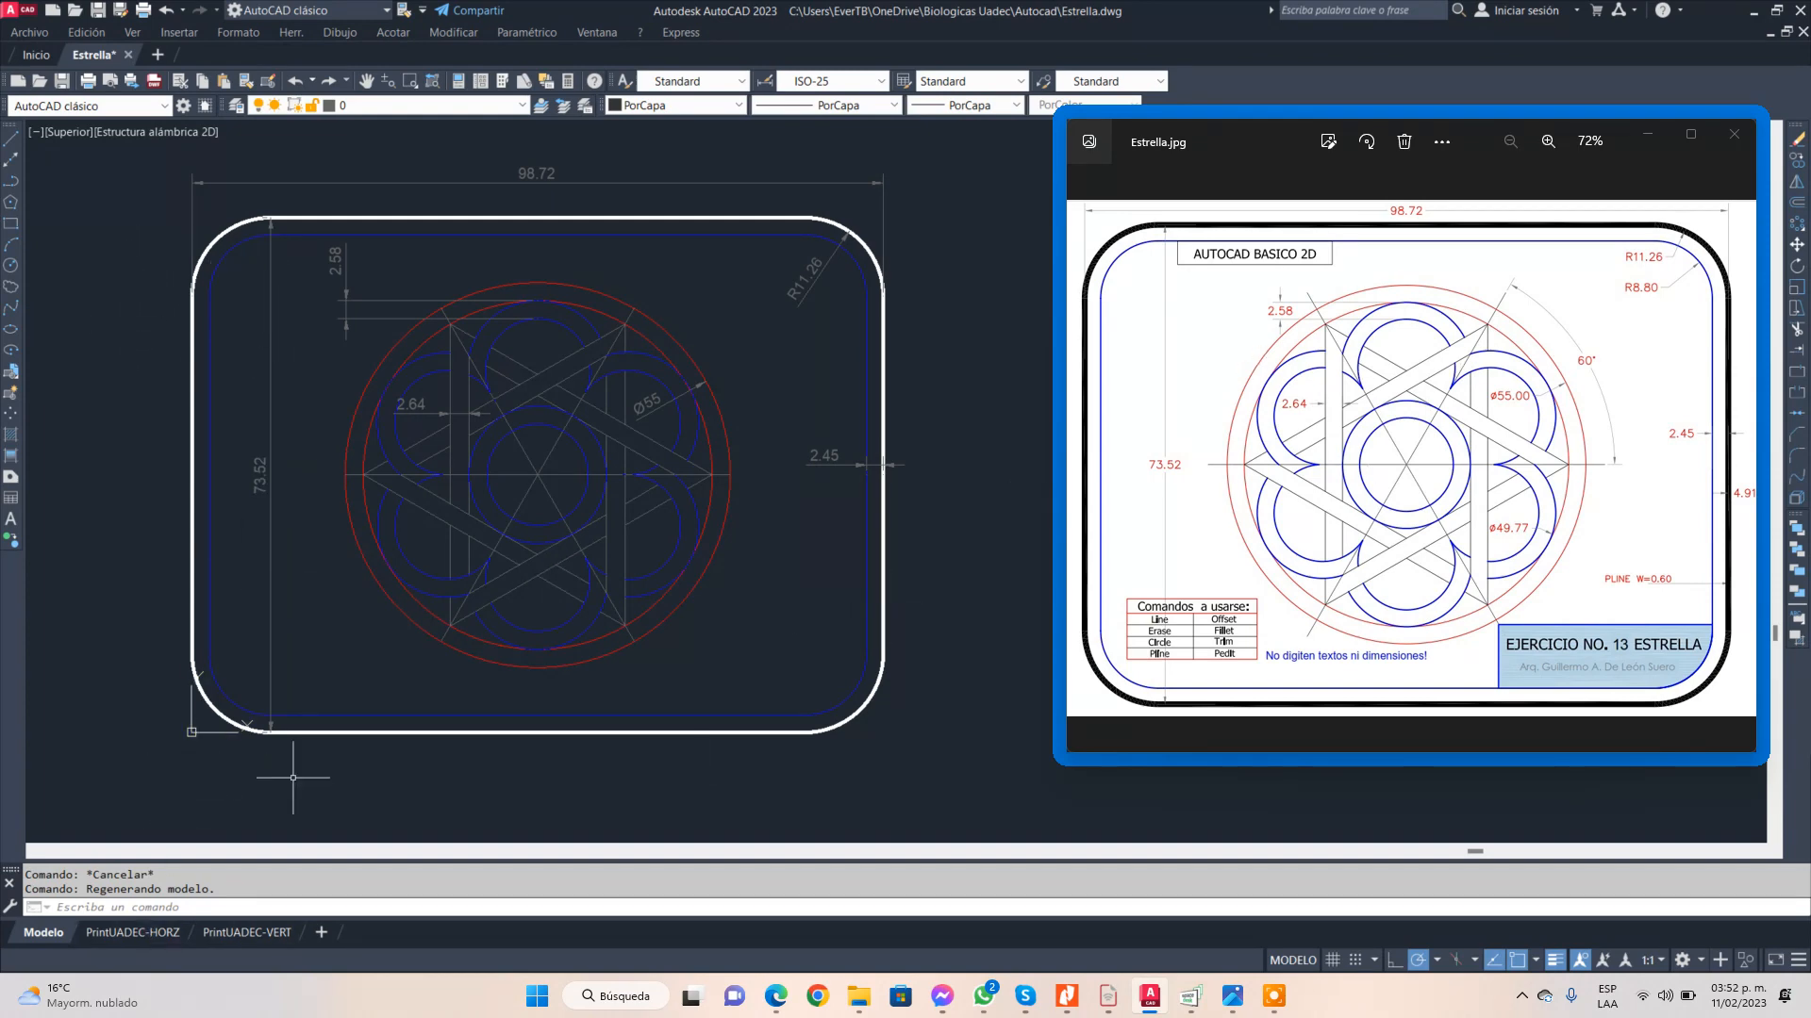
click(127, 935)
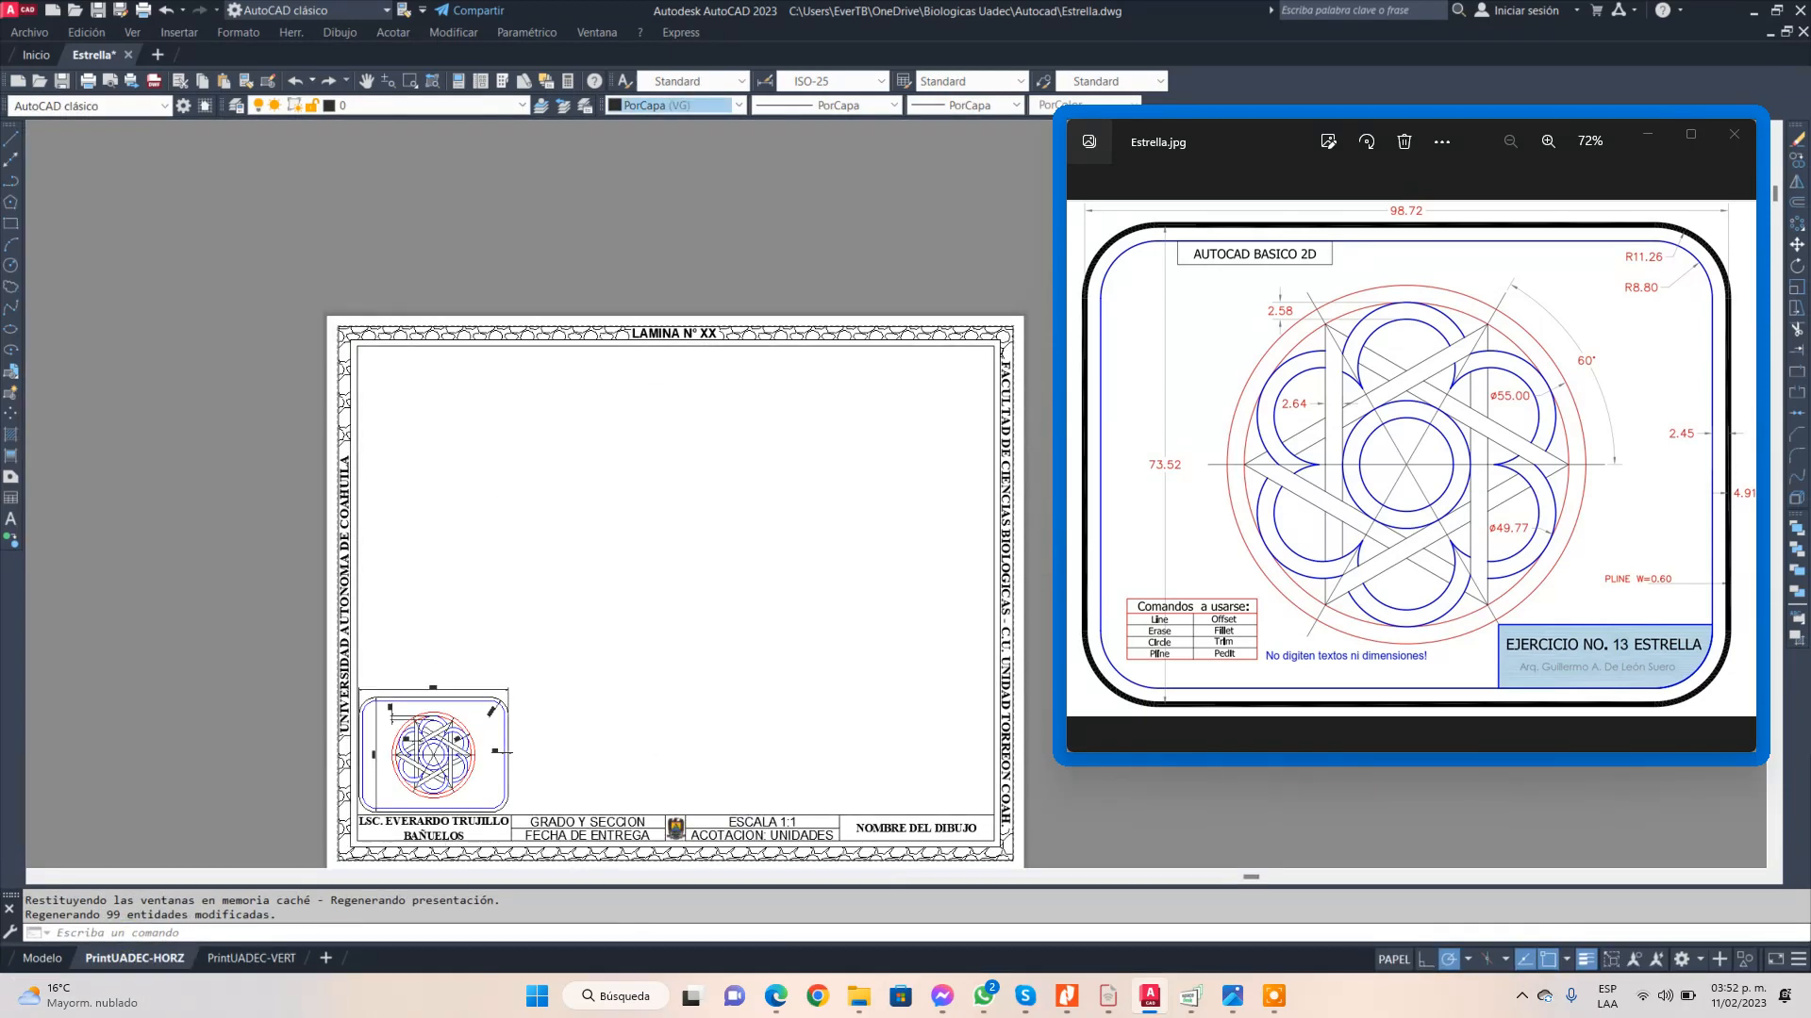
- Activate the layout's viewport, zoom to the drawing's extents and leave a margin around the frame
double_click(578, 510)
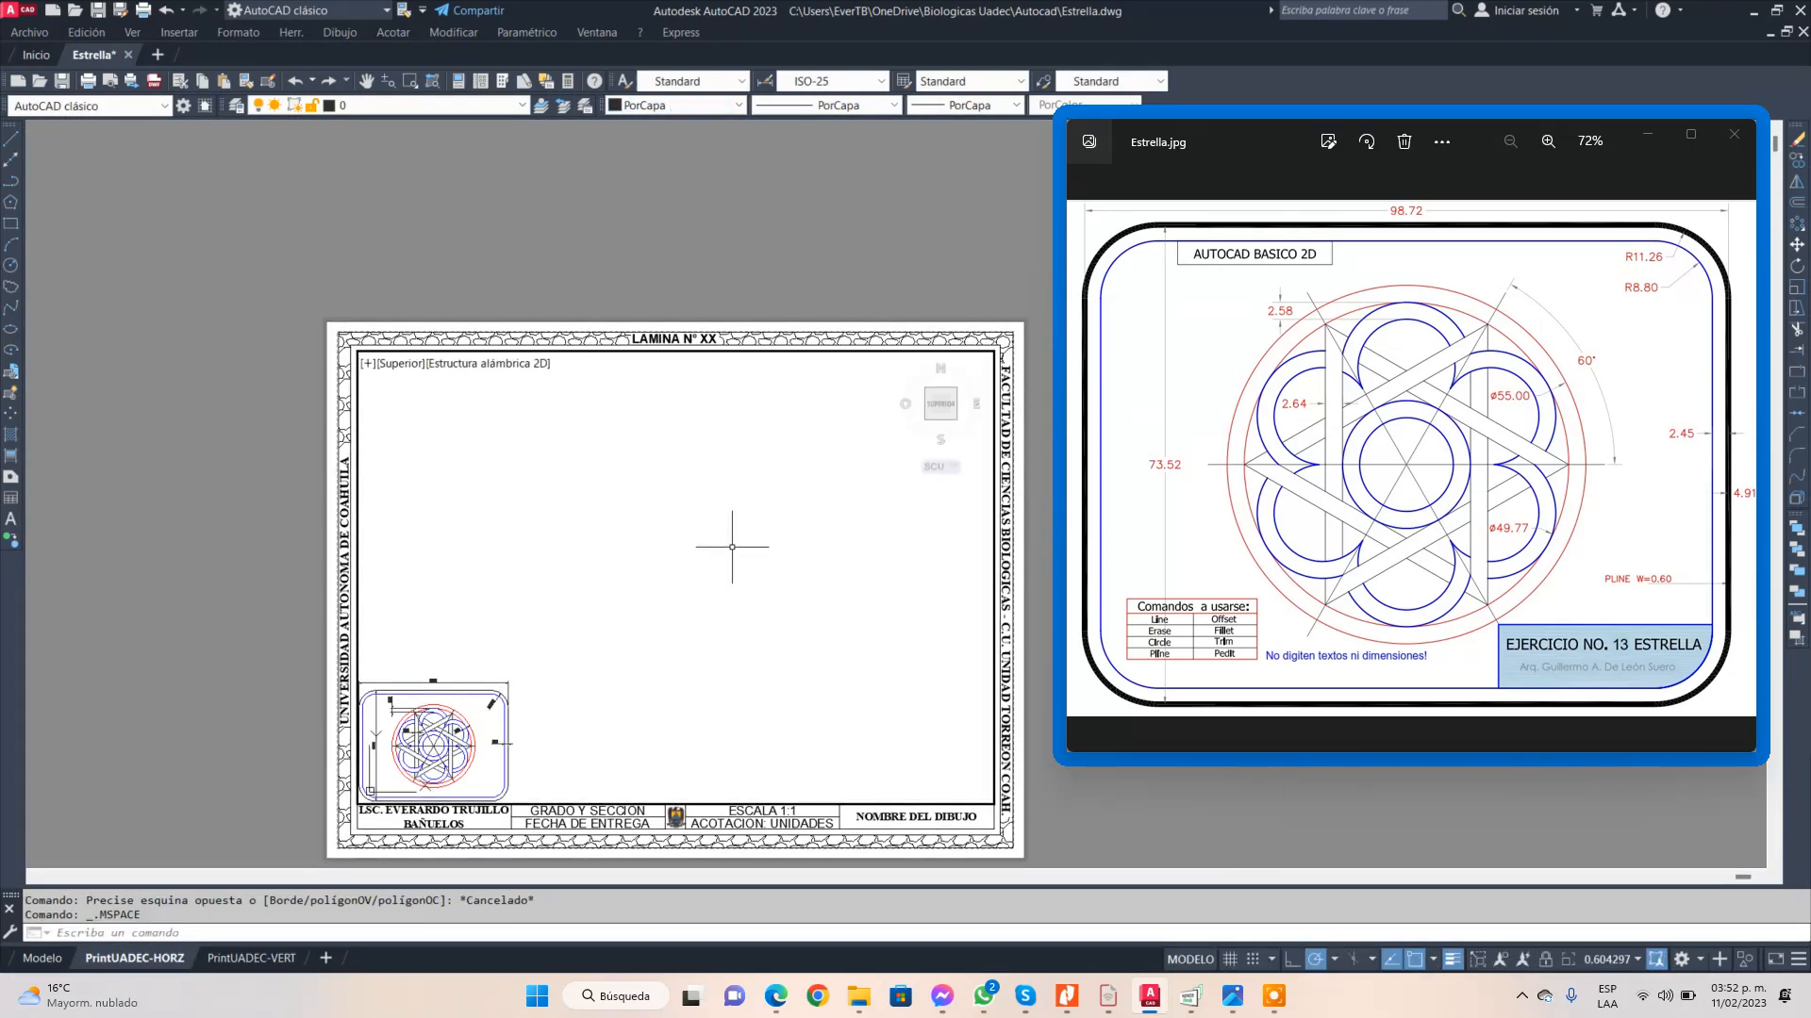
text(z)
key(Return)
text(e)
key(Return)
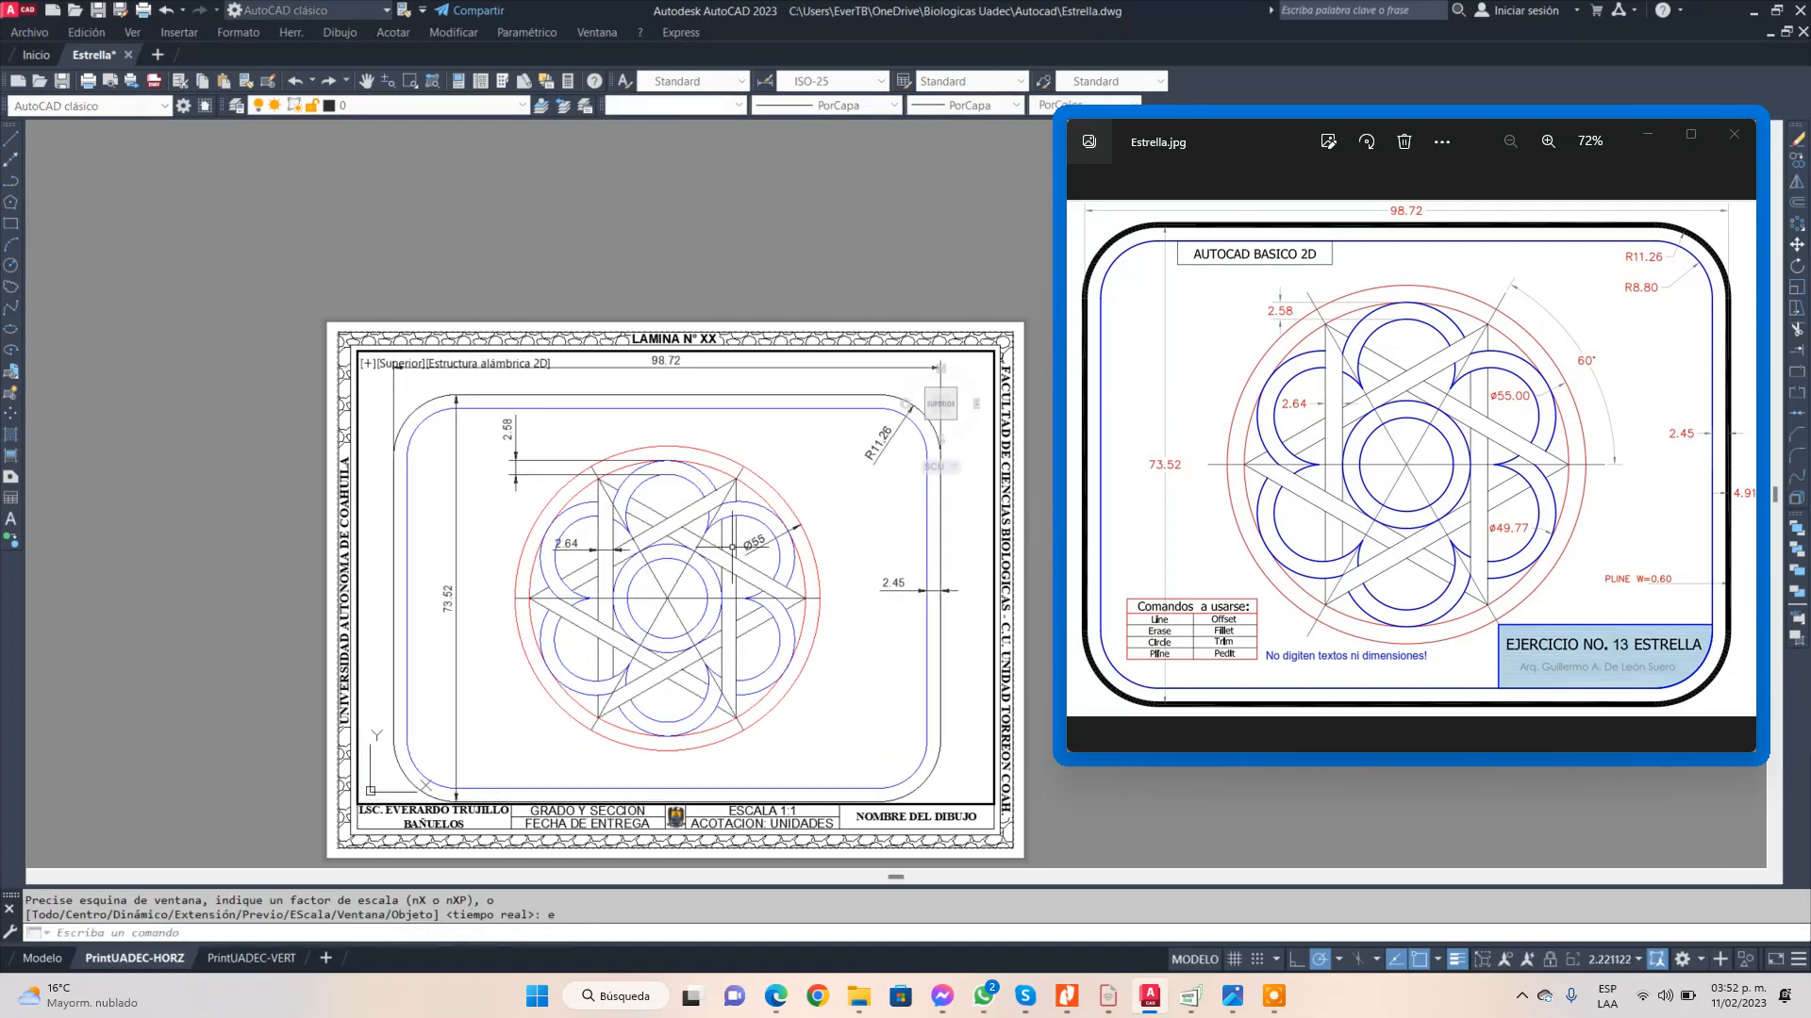
scroll(622, 467, down, 2)
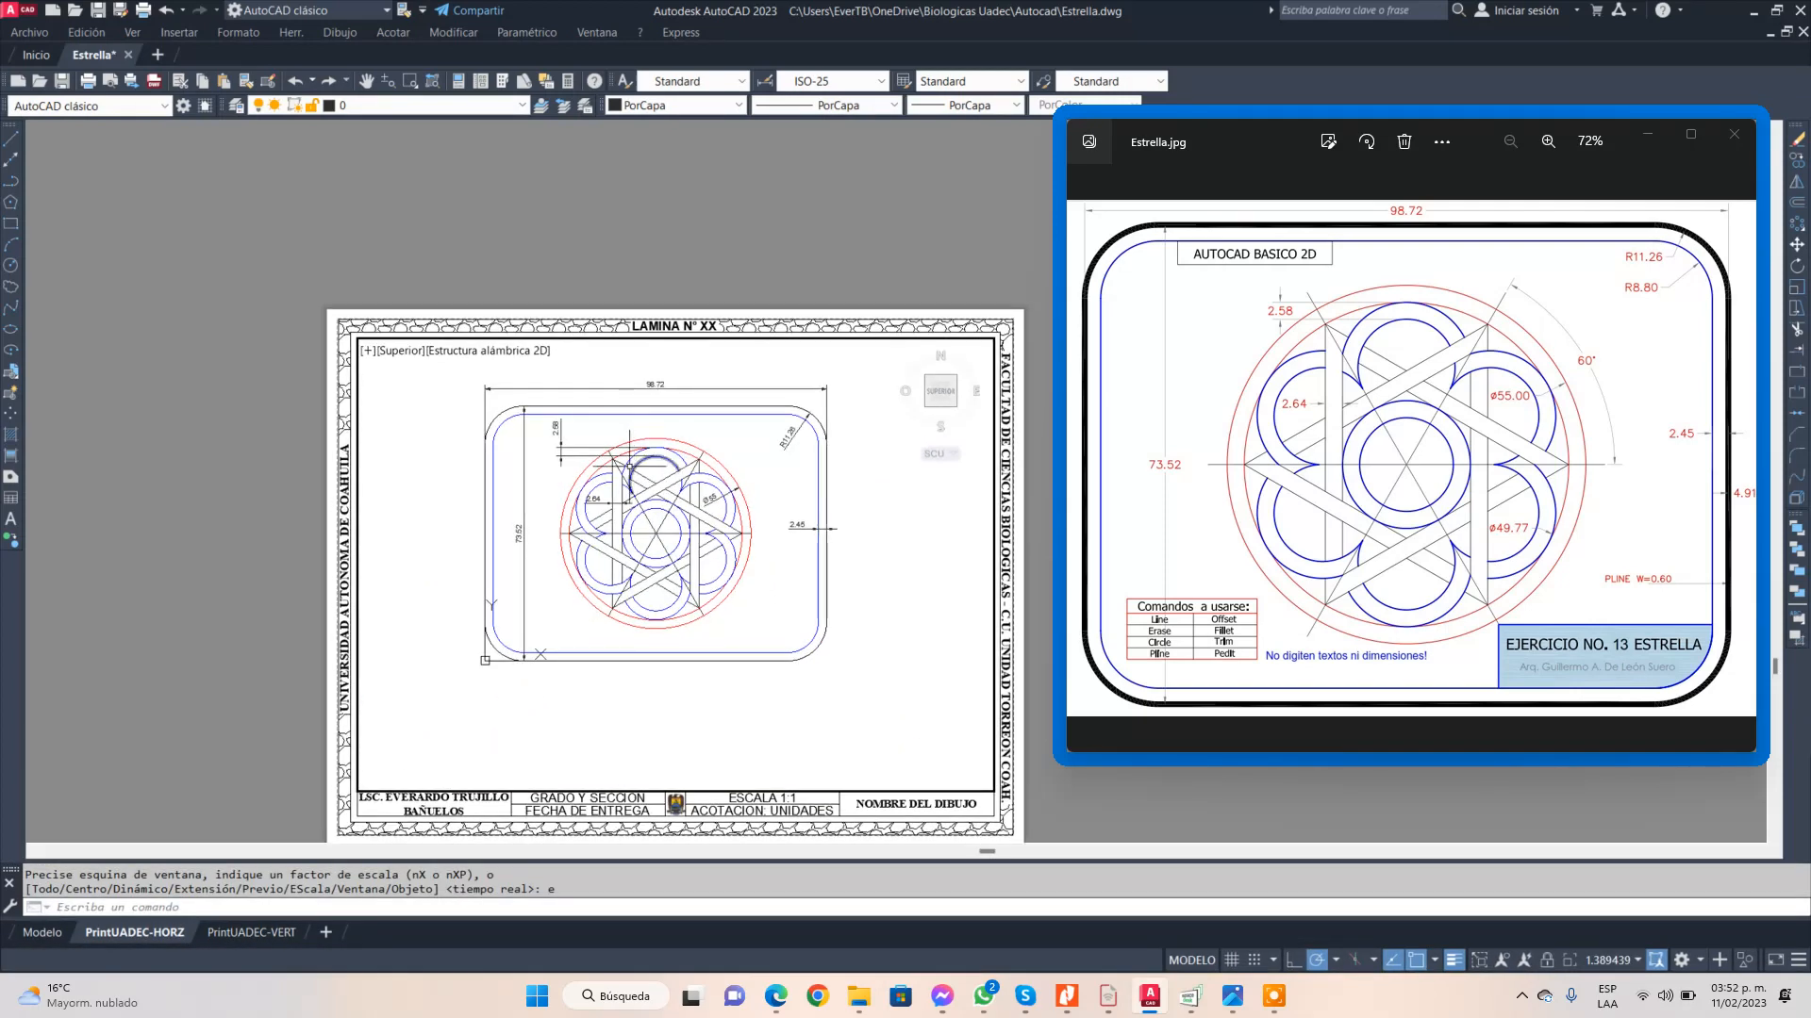
- Fill the layout's viewport with the dimensioned drawing using a zoom window around the frame, and return to paper space
middle_drag(646, 429, 655, 474)
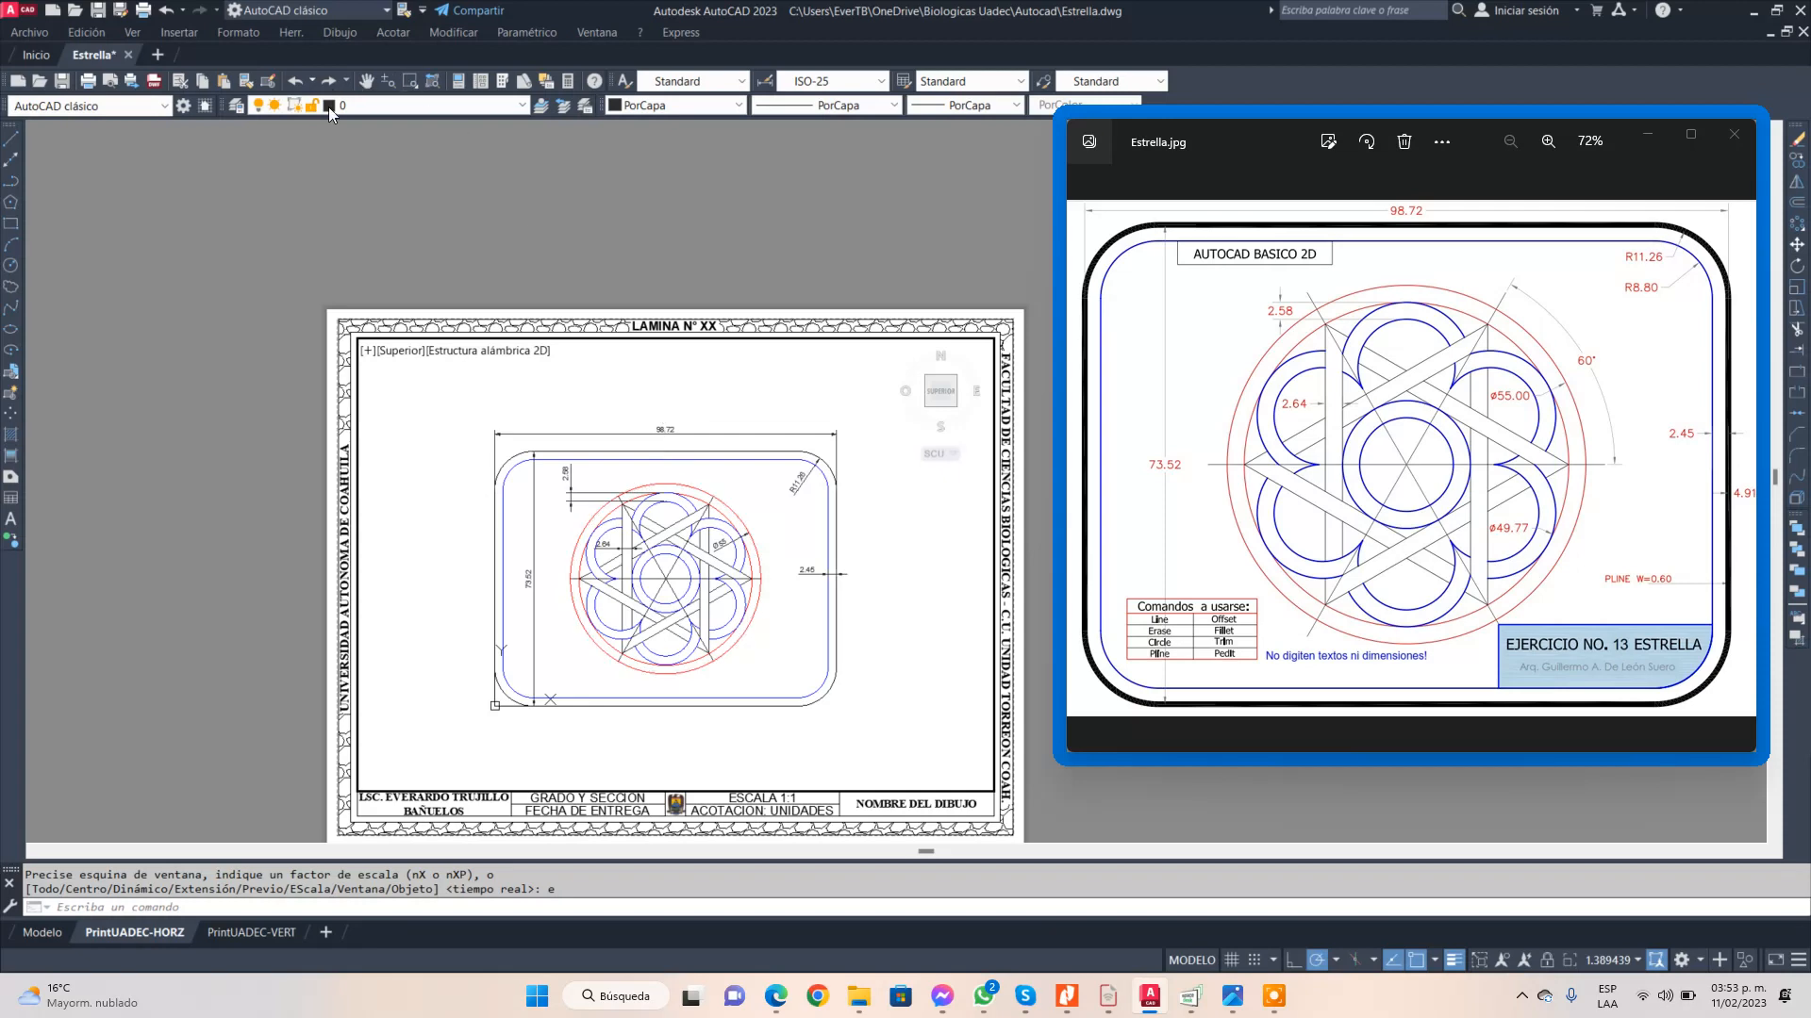
click(410, 88)
click(474, 420)
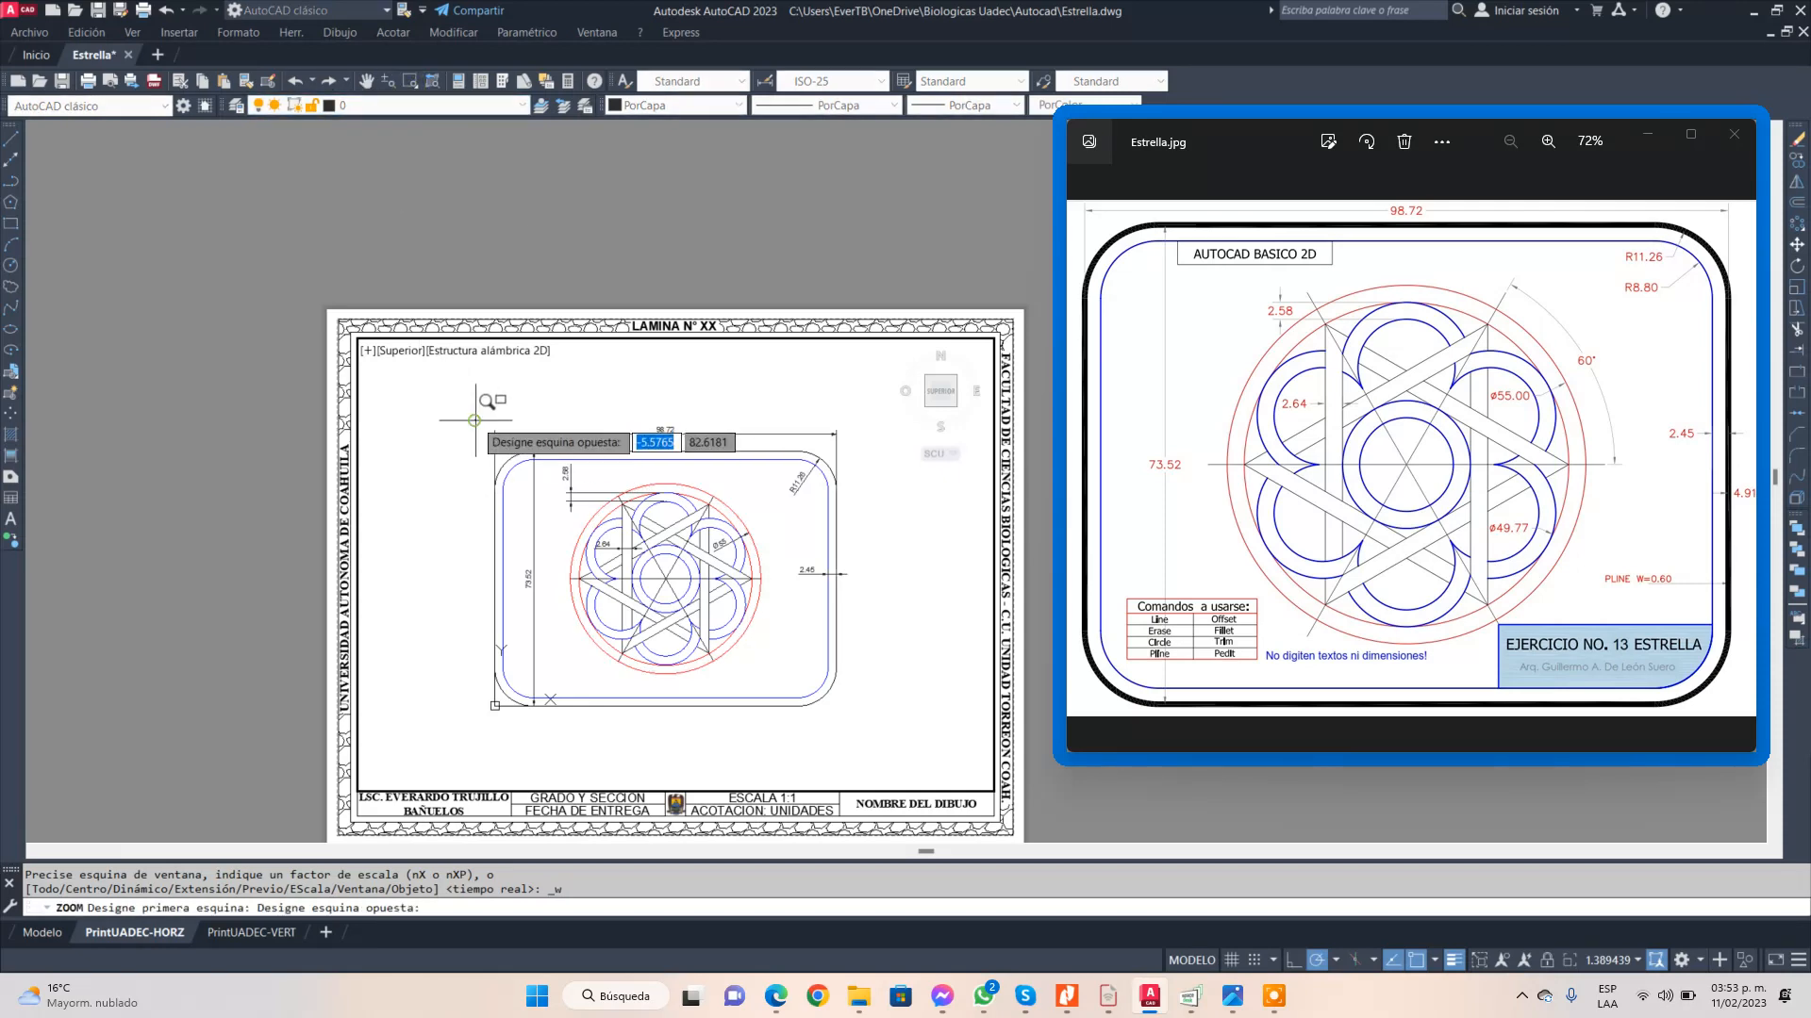
click(855, 720)
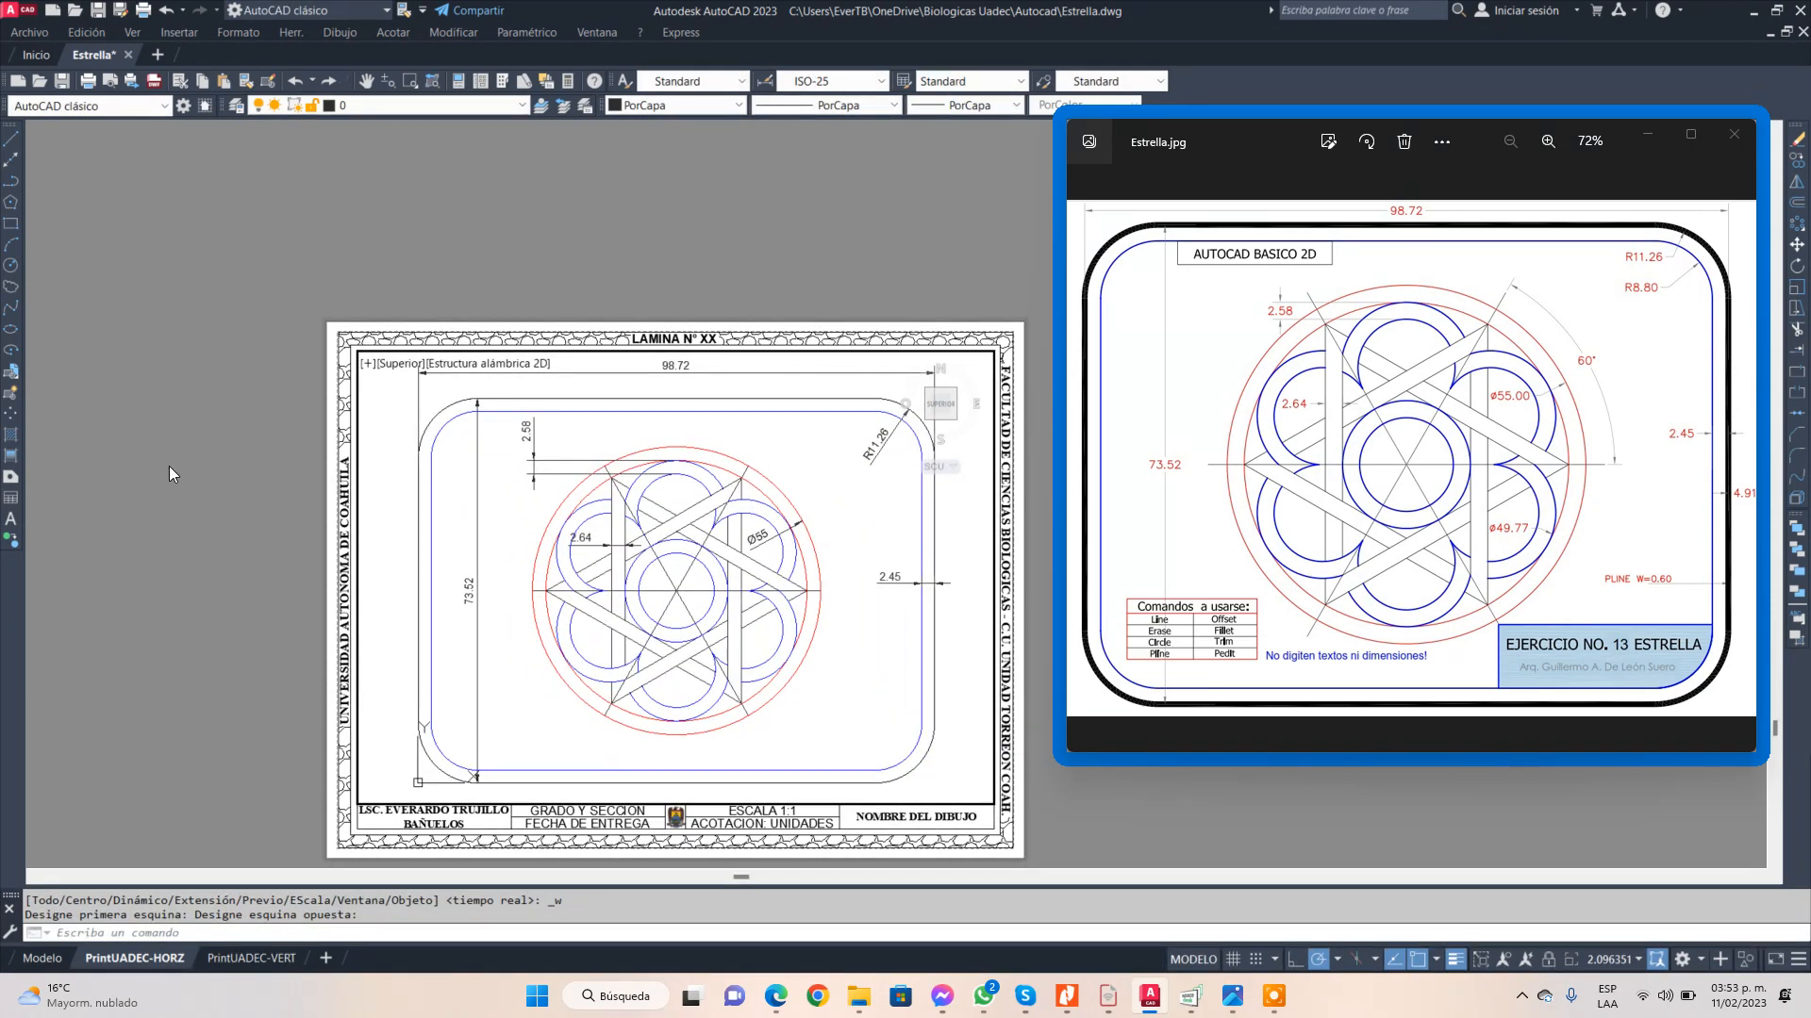
double_click(168, 465)
- Replace the title block's NOMBRE DEL DIBUJO text with ESTRELLA
scroll(331, 416, down, 2)
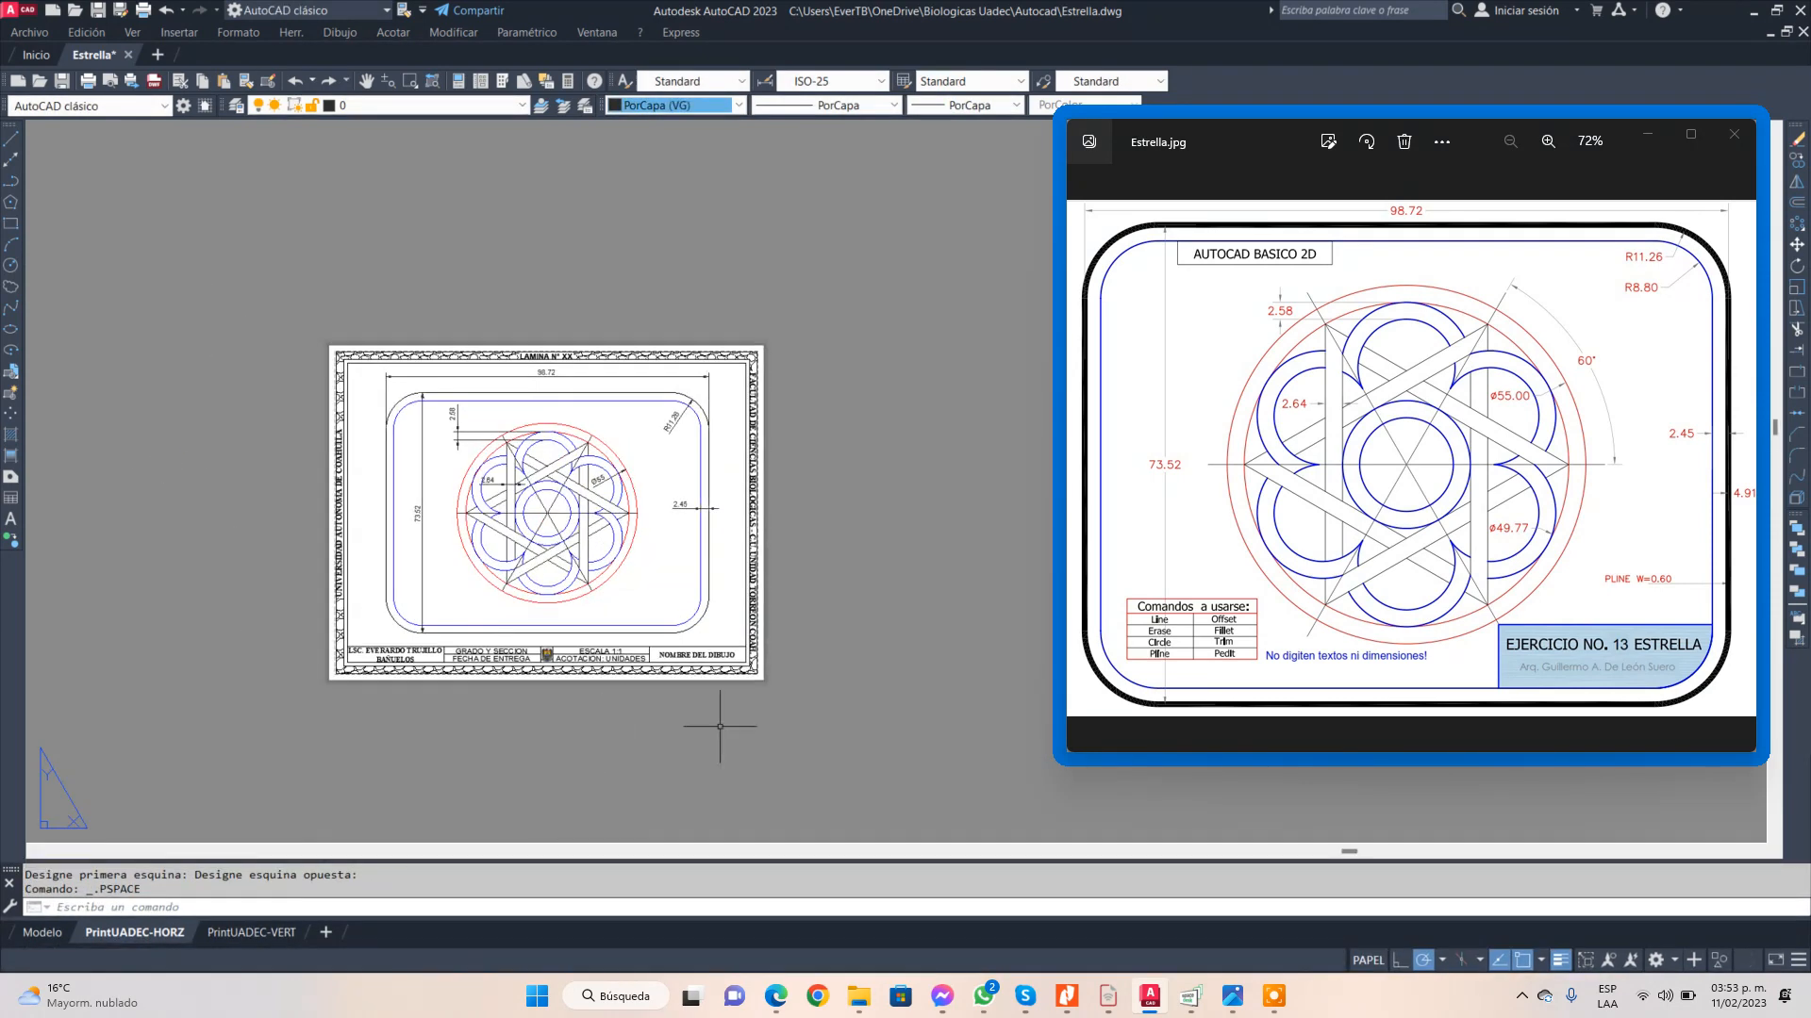
scroll(720, 726, up, 8)
scroll(419, 400, down, 4)
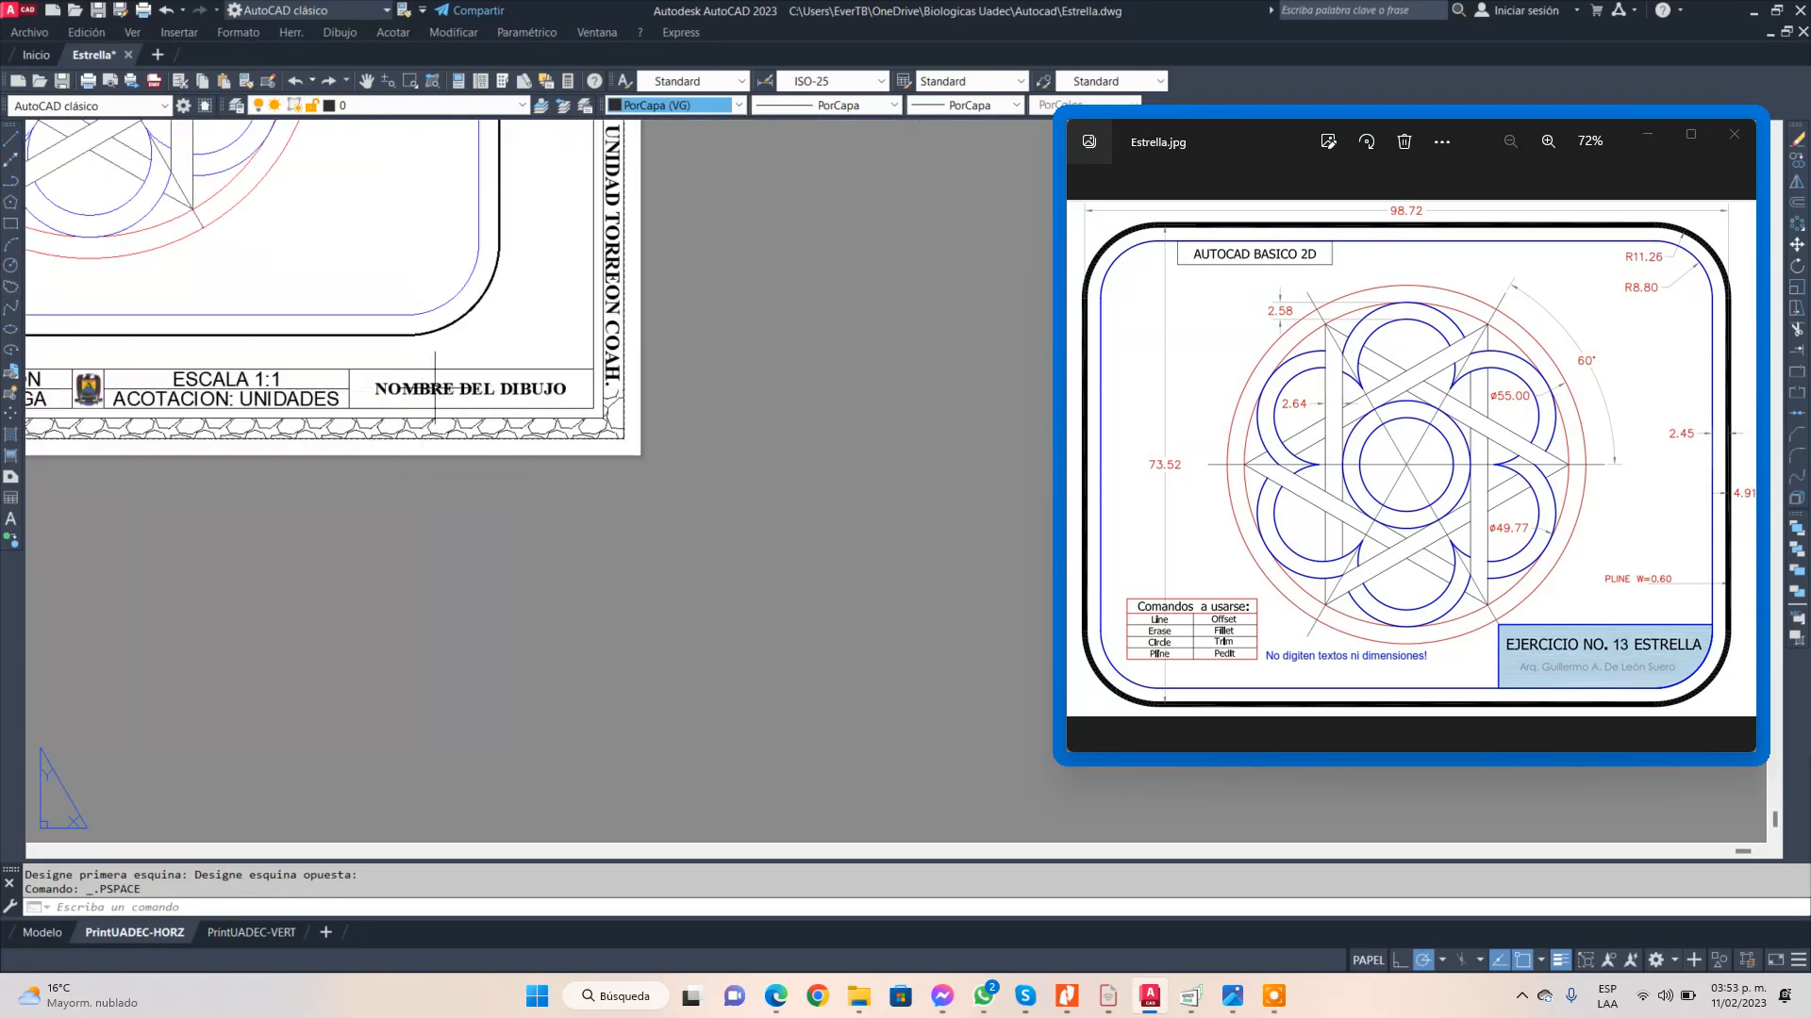
scroll(434, 389, up, 4)
click(423, 386)
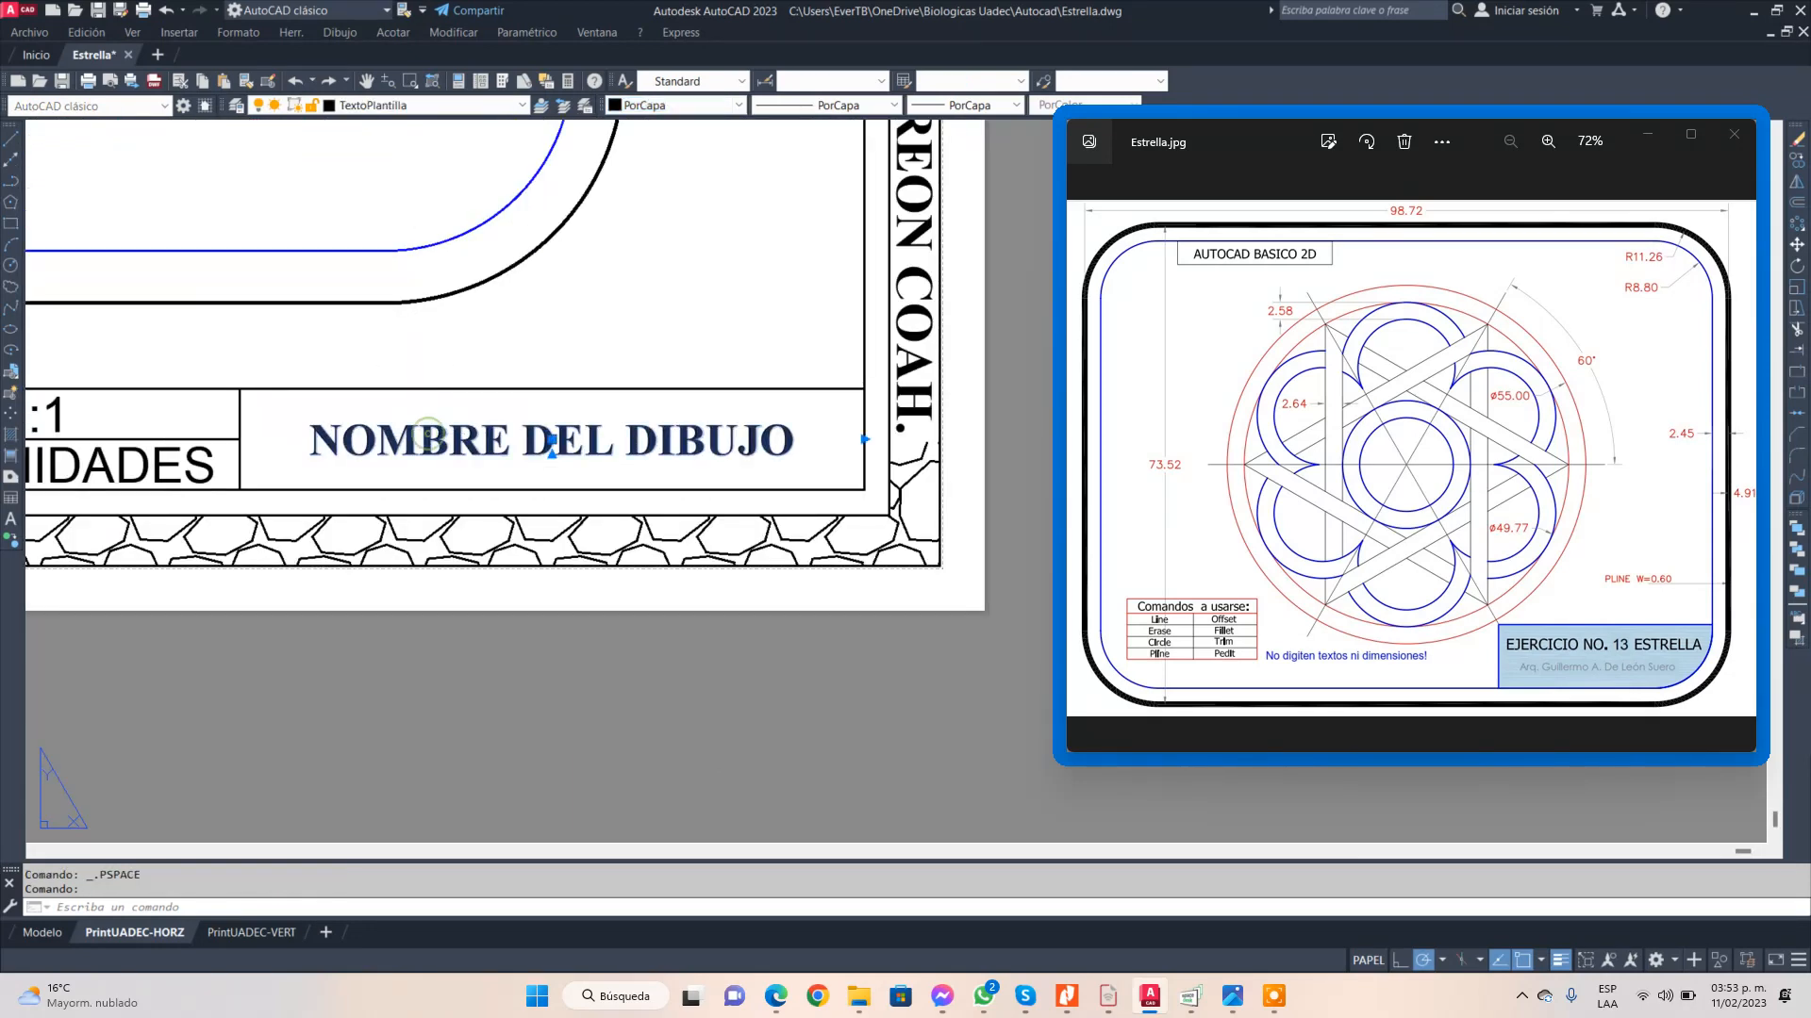
double_click(552, 443)
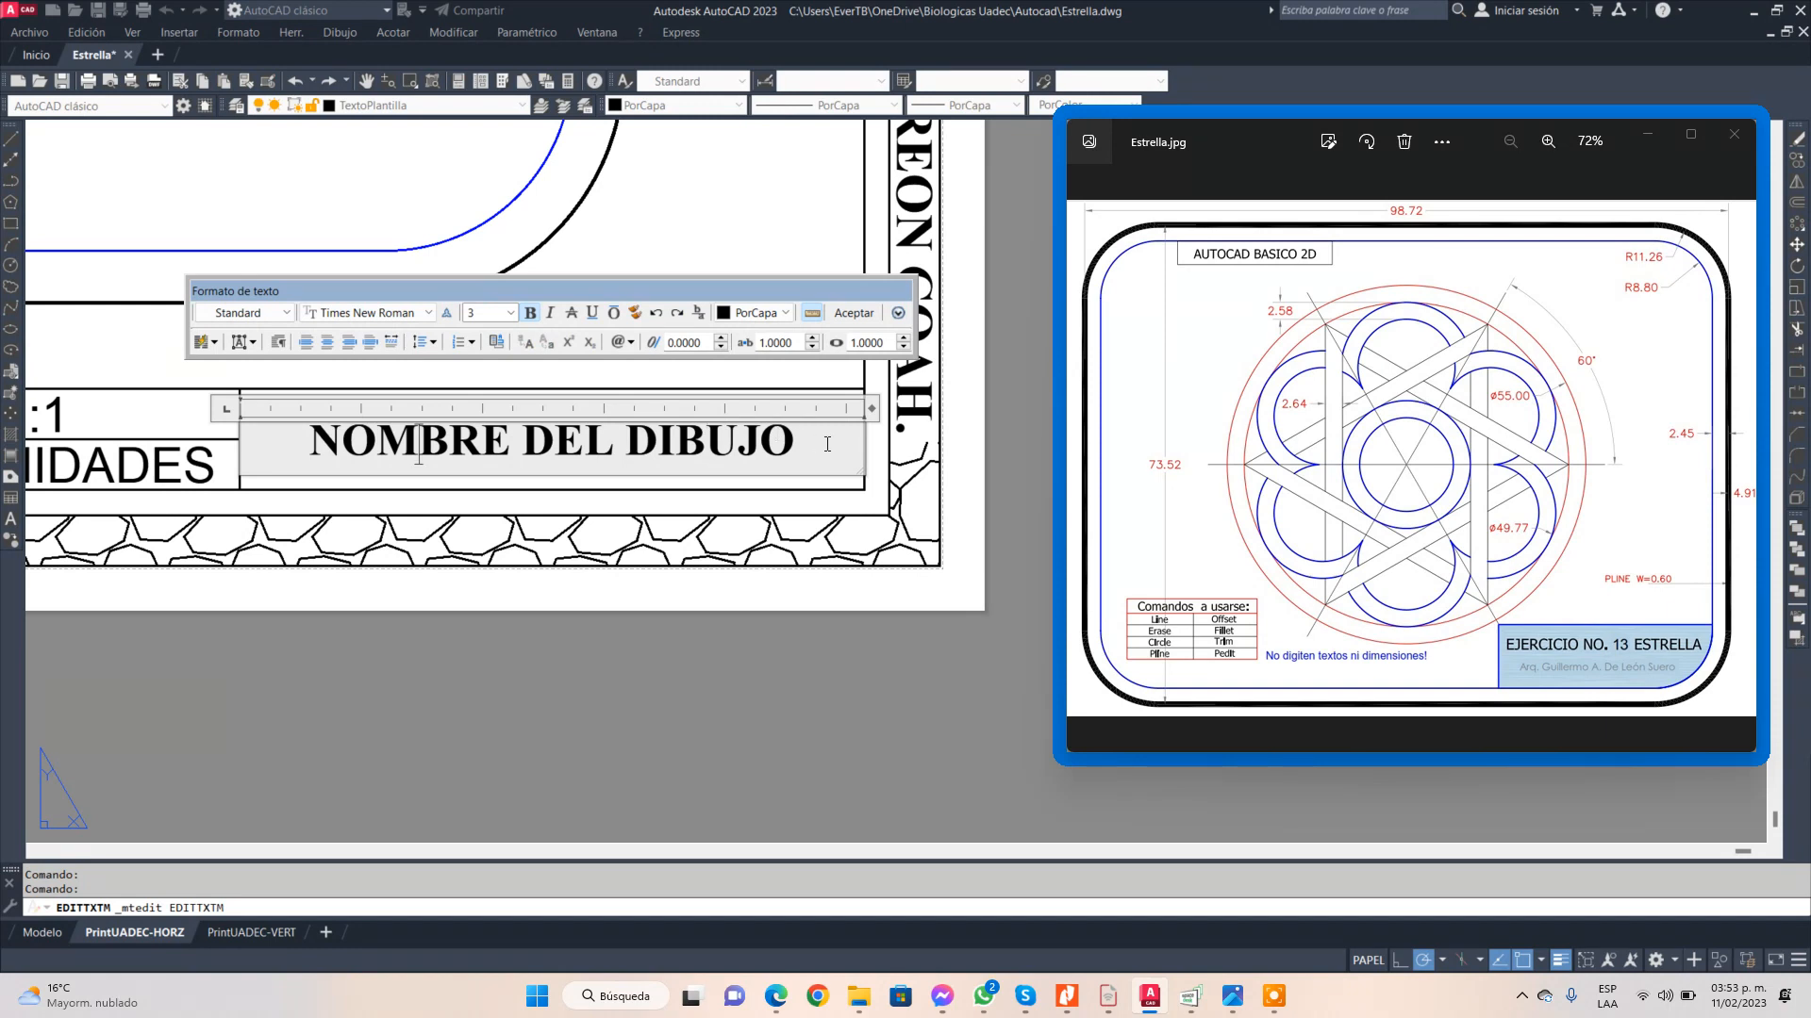
drag(827, 444, 260, 457)
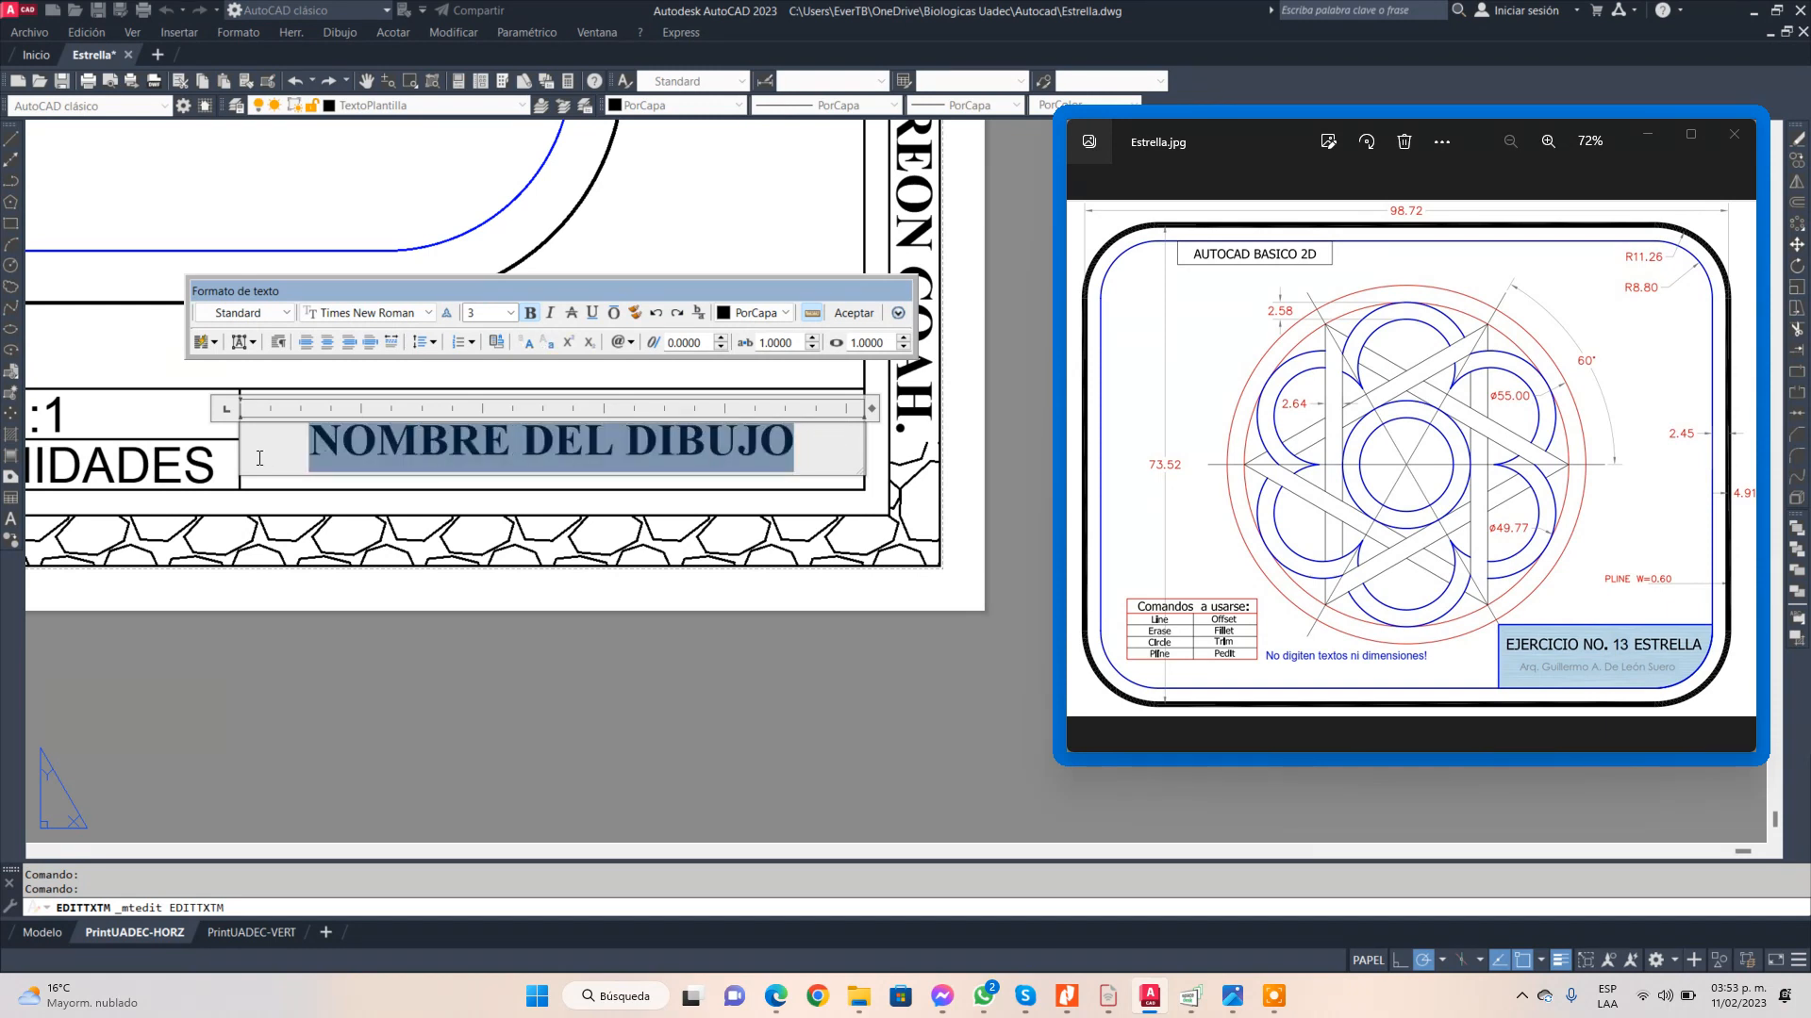
text(ESTRELLA)
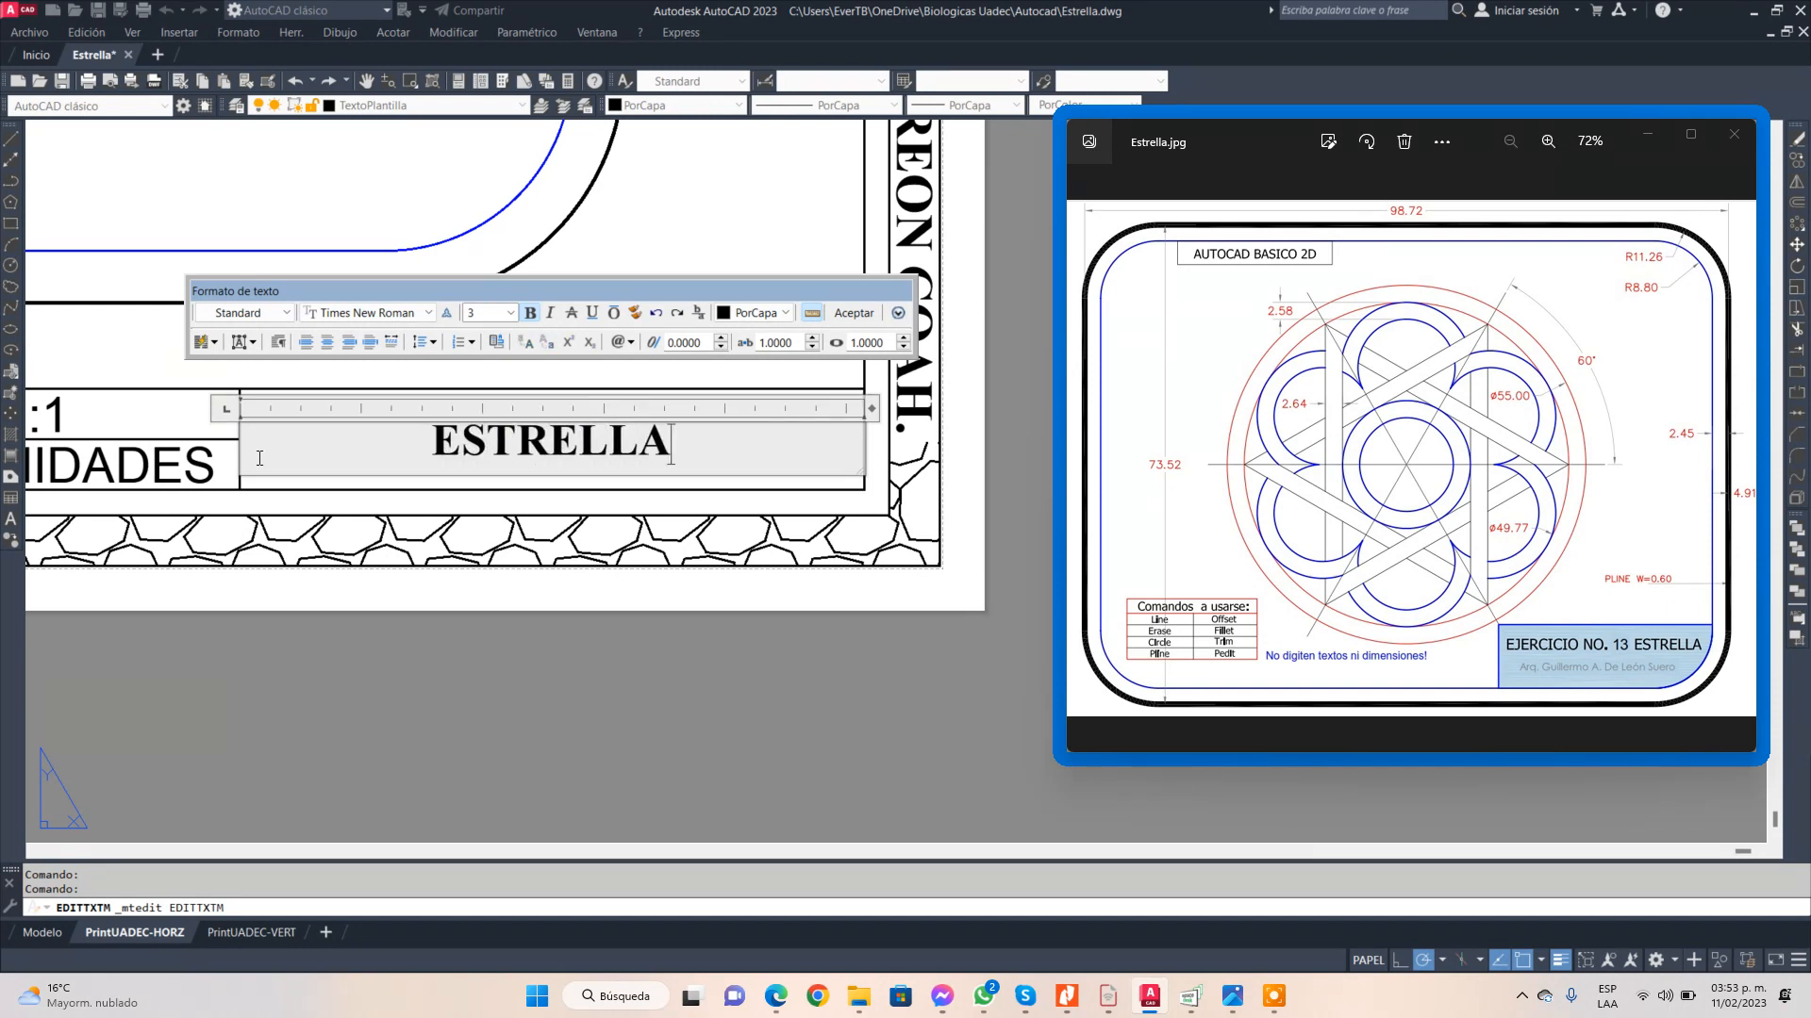
click(854, 312)
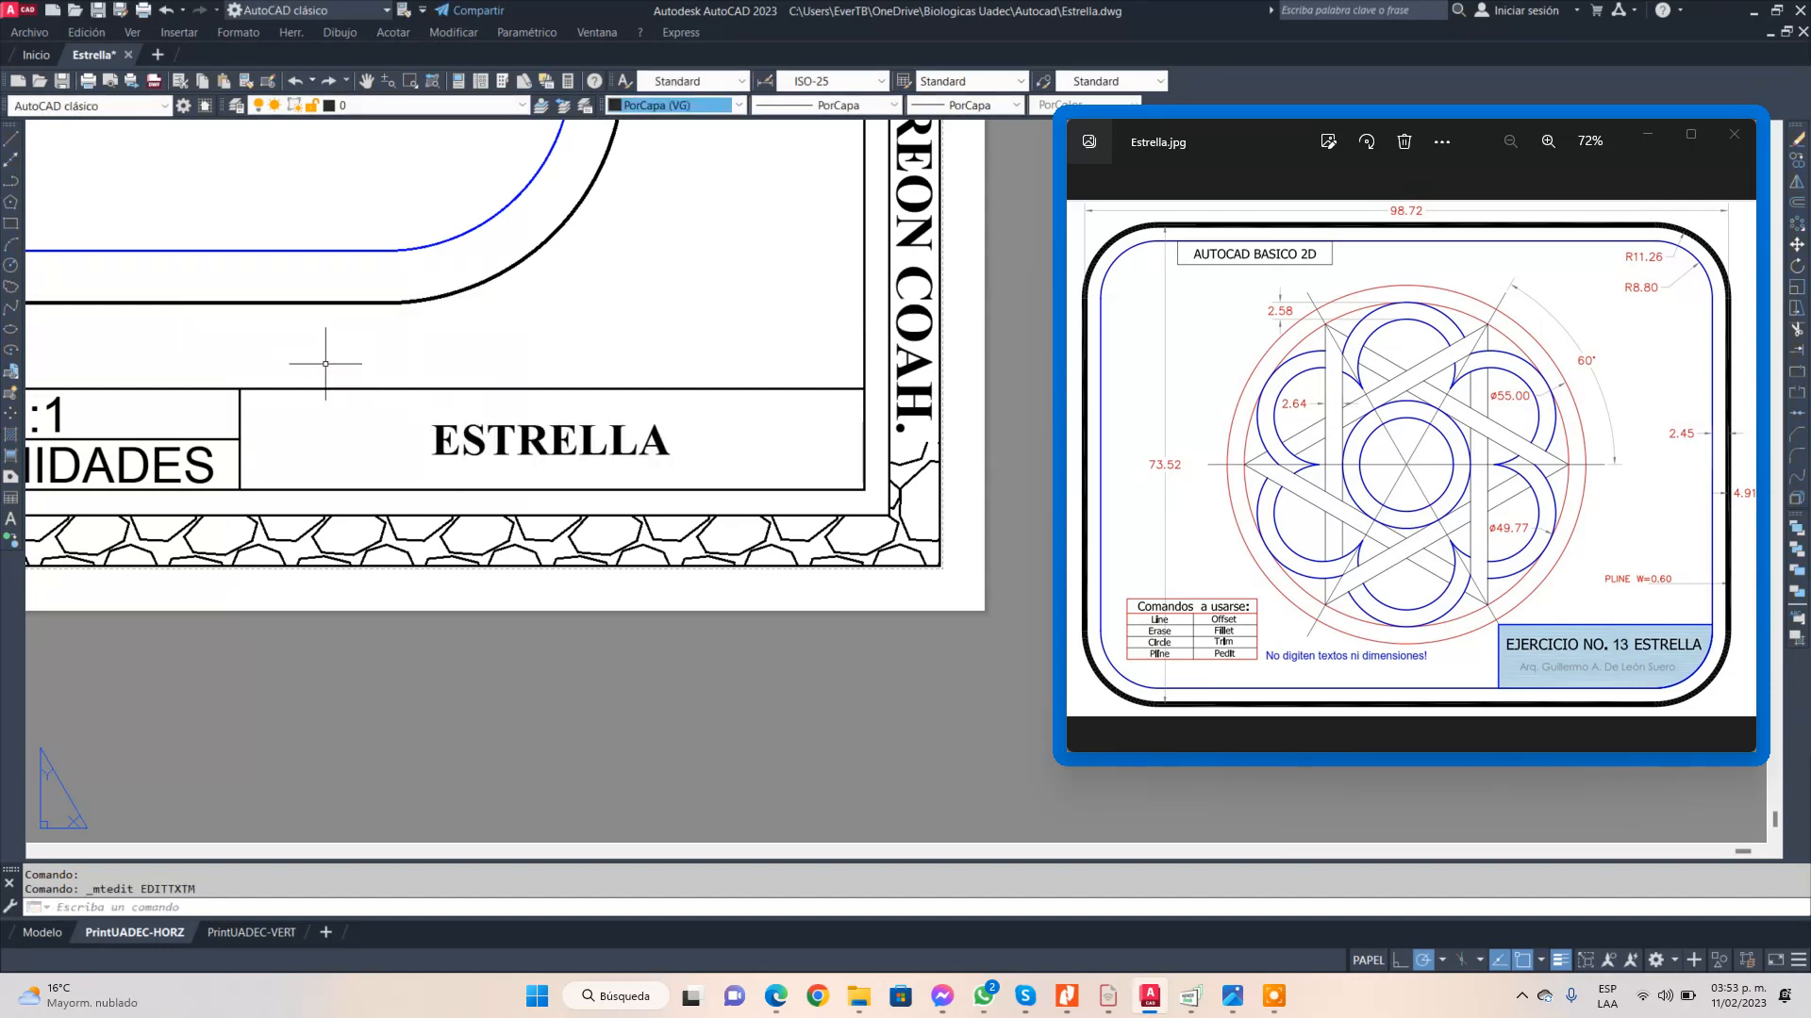
- Examine the title block's scale, units, group and delivery date fields and the sheet number heading
middle_drag(321, 364, 826, 367)
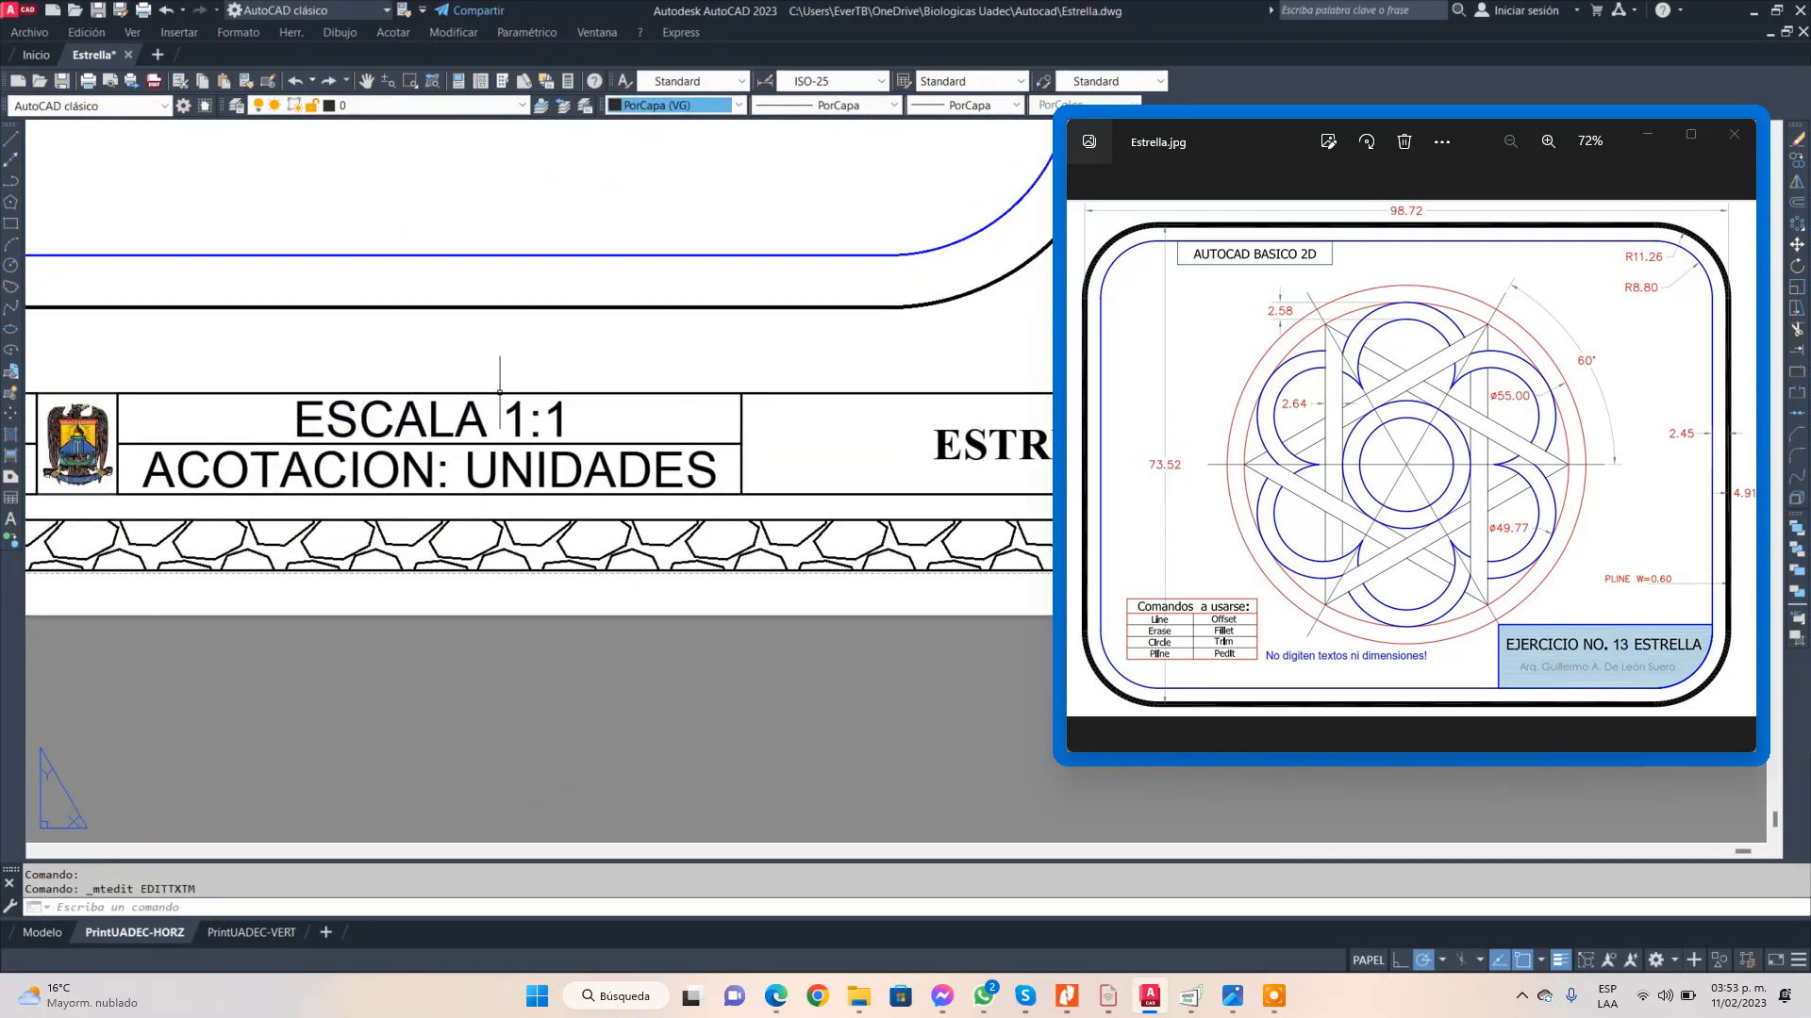
scroll(547, 494, down, 3)
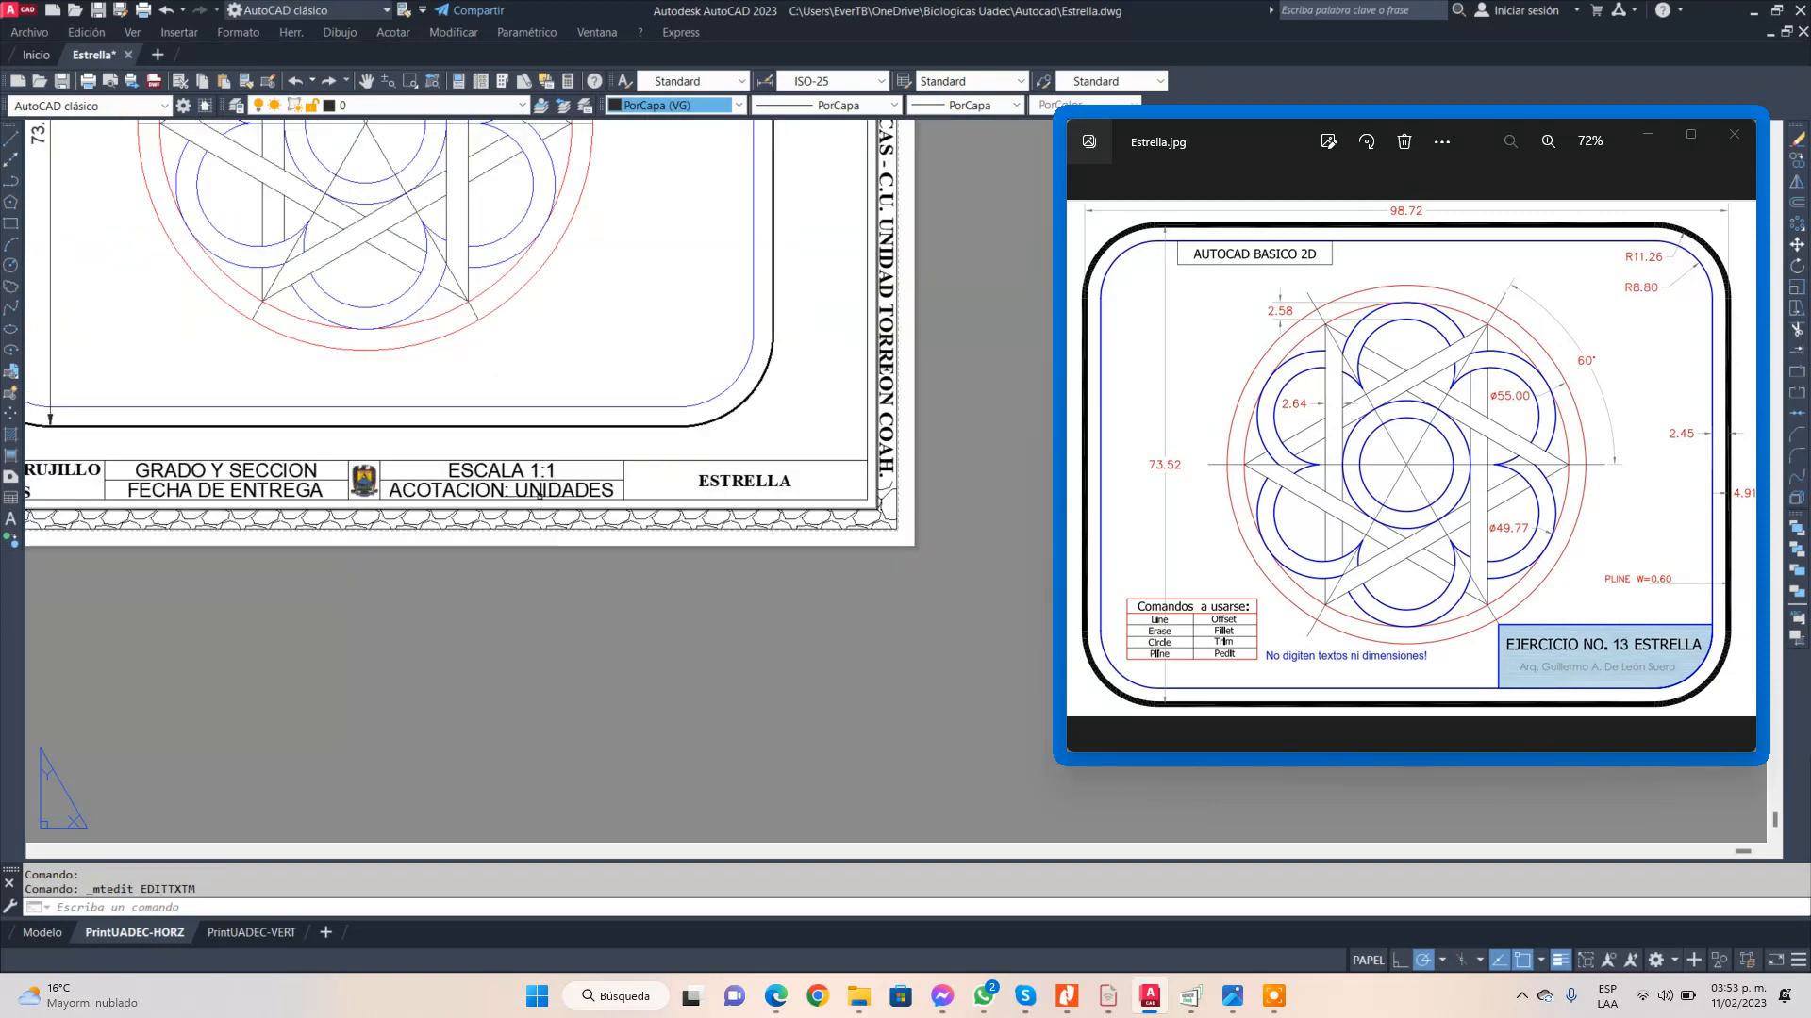
scroll(407, 559, down, 1)
scroll(306, 412, up, 2)
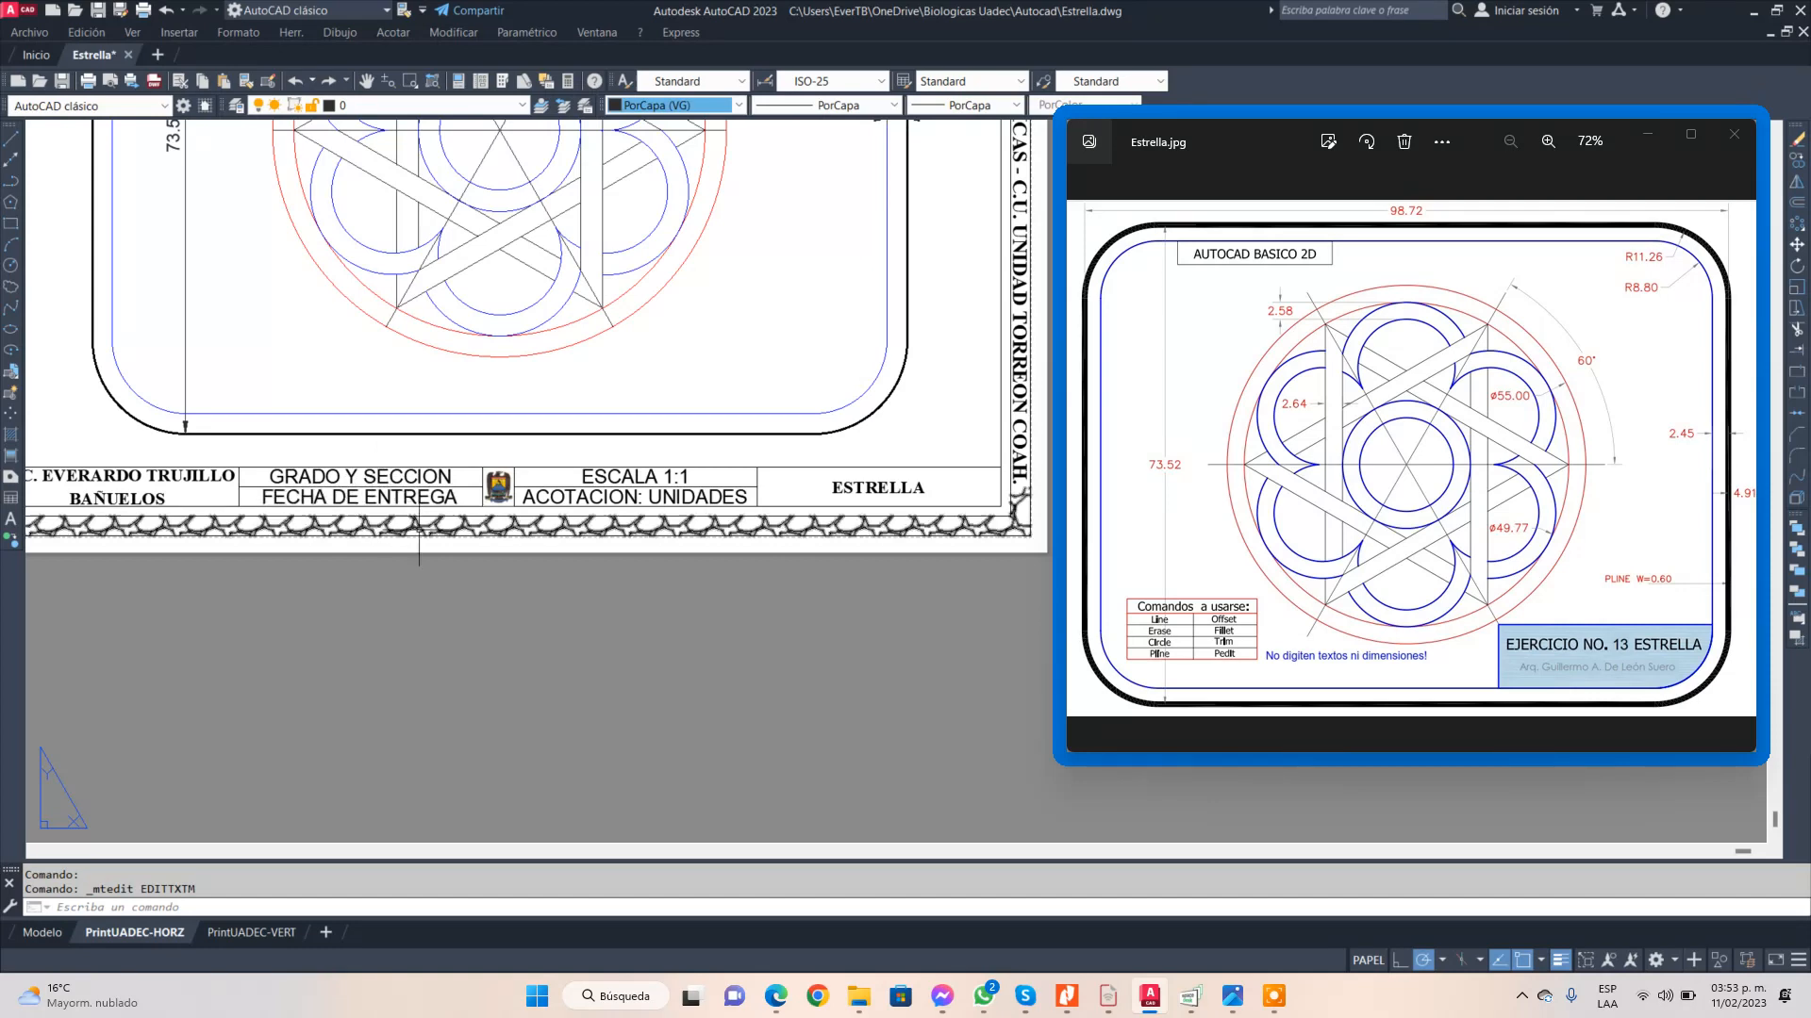
scroll(440, 541, down, 4)
scroll(482, 287, up, 4)
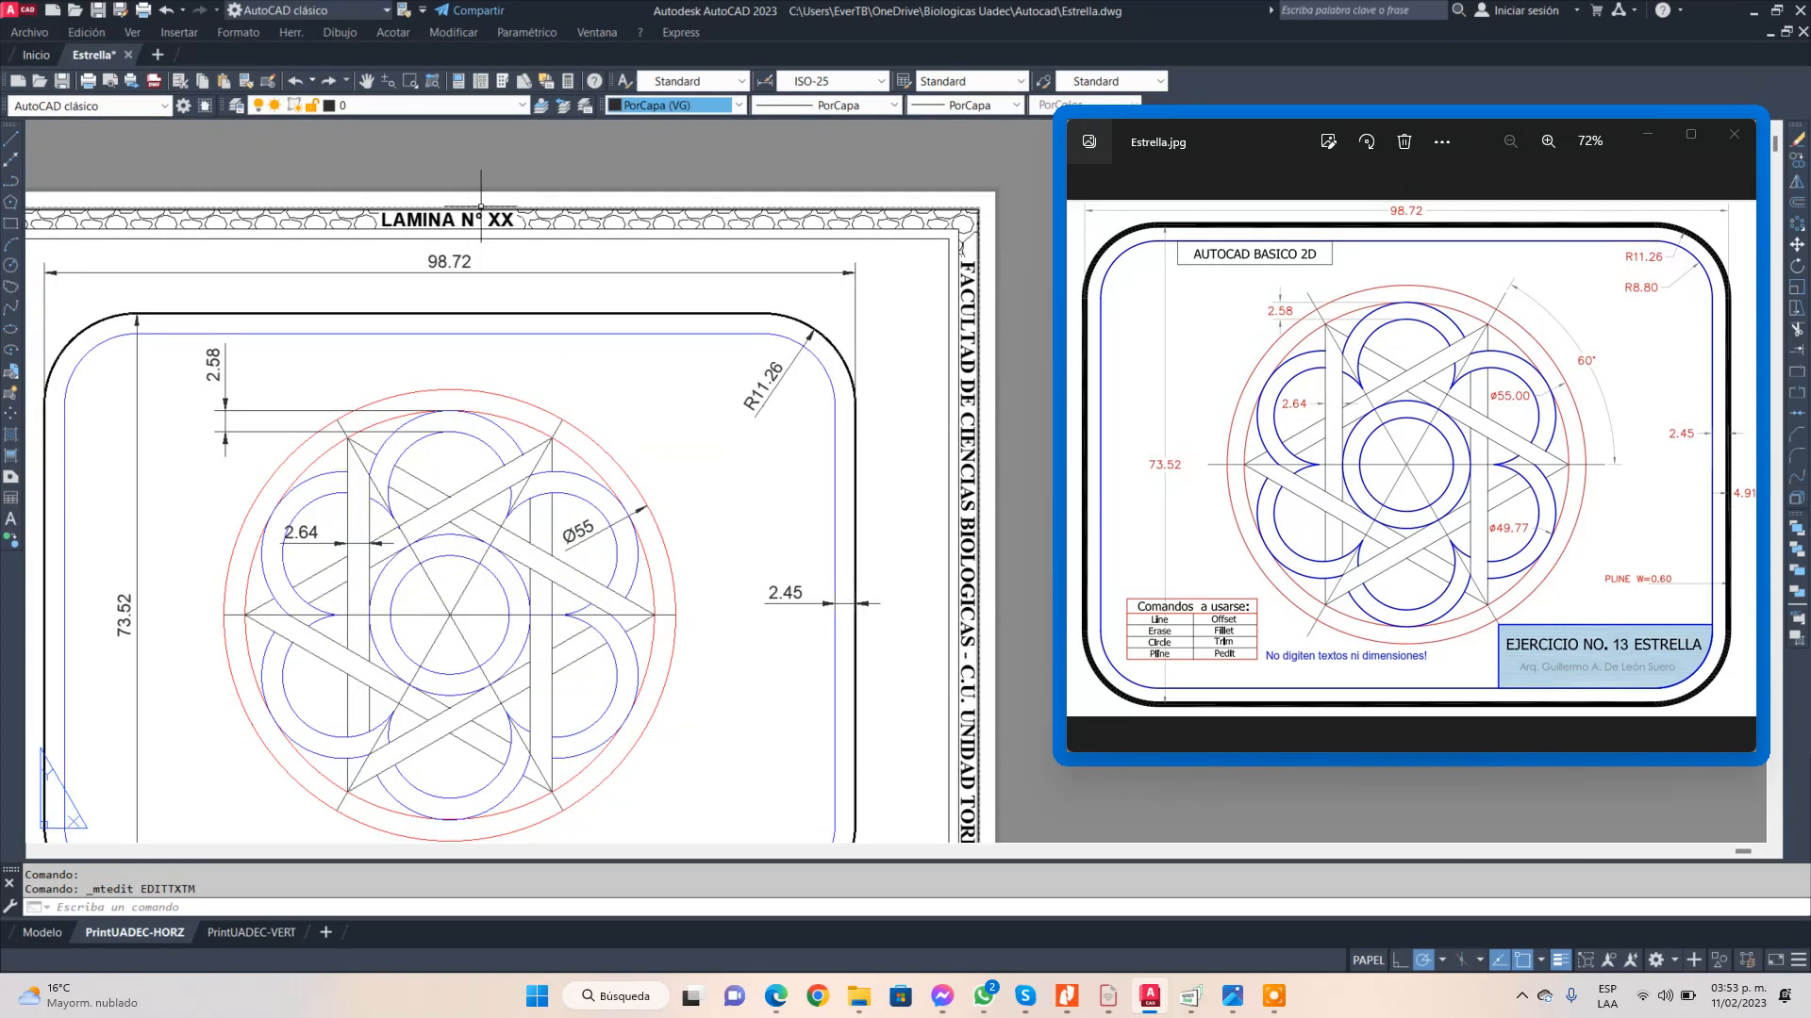
scroll(552, 416, down, 2)
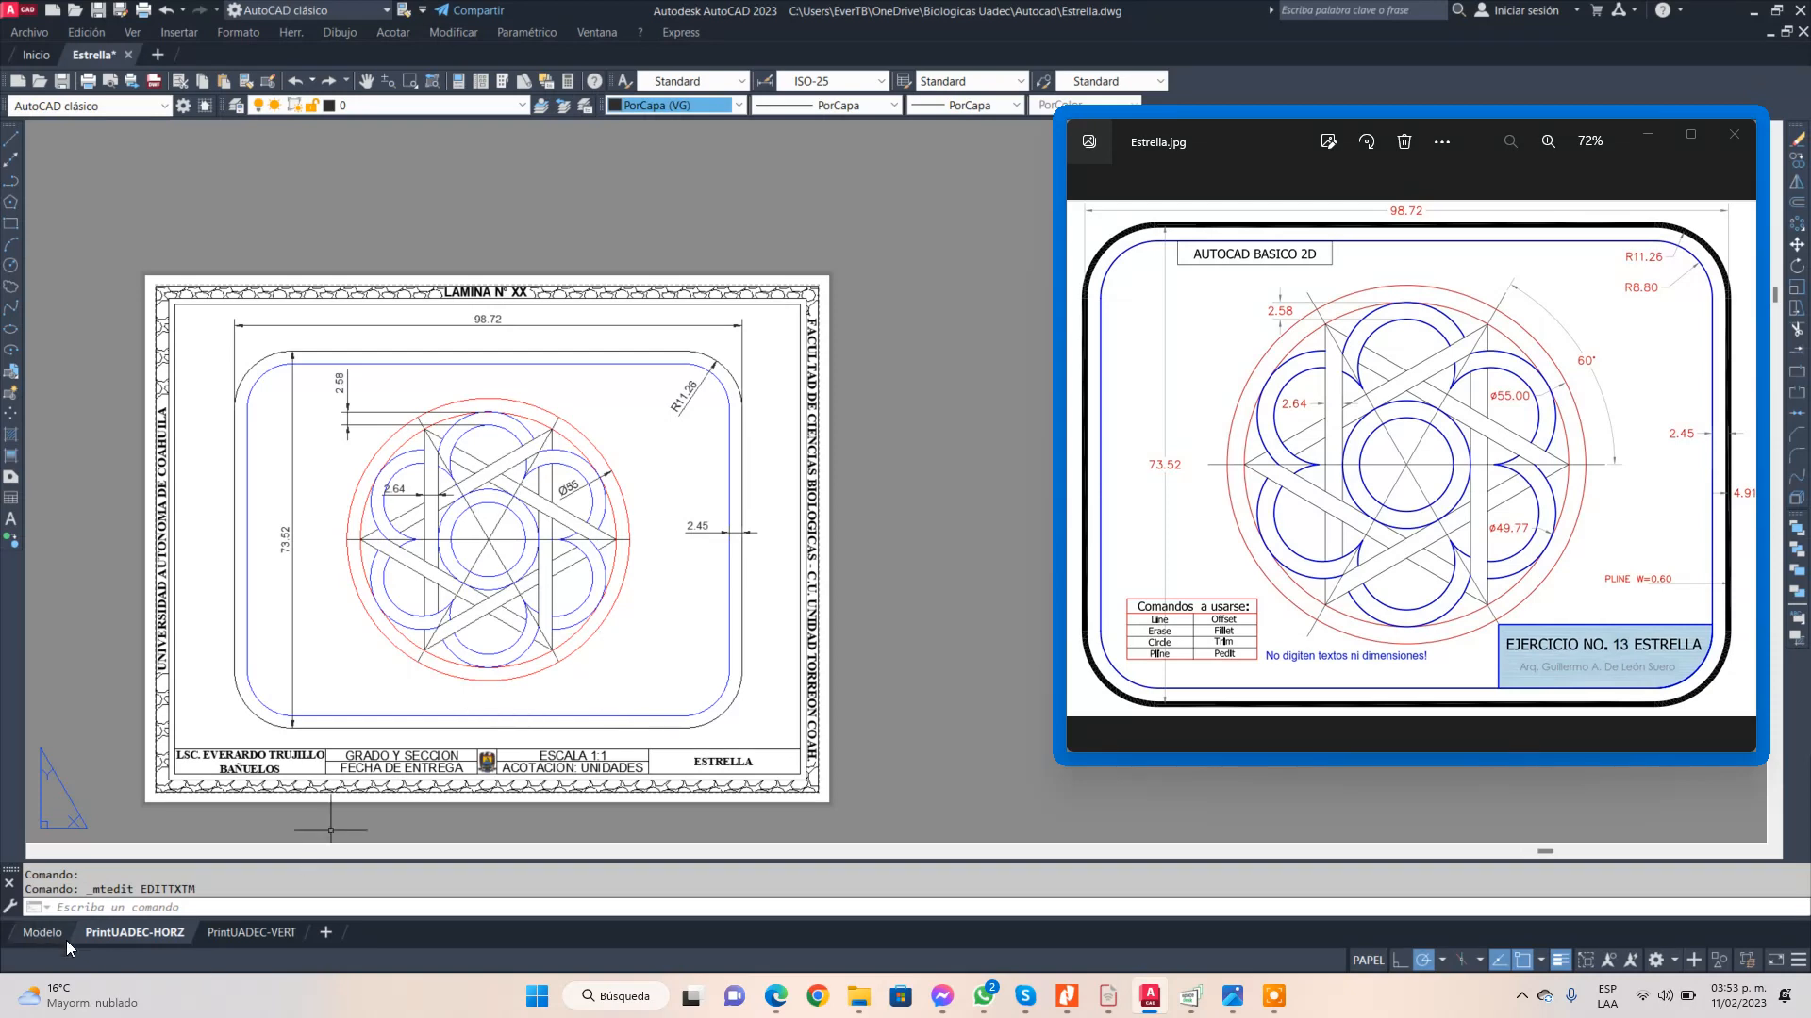
- Return to model space and save the Estrella drawing
click(43, 933)
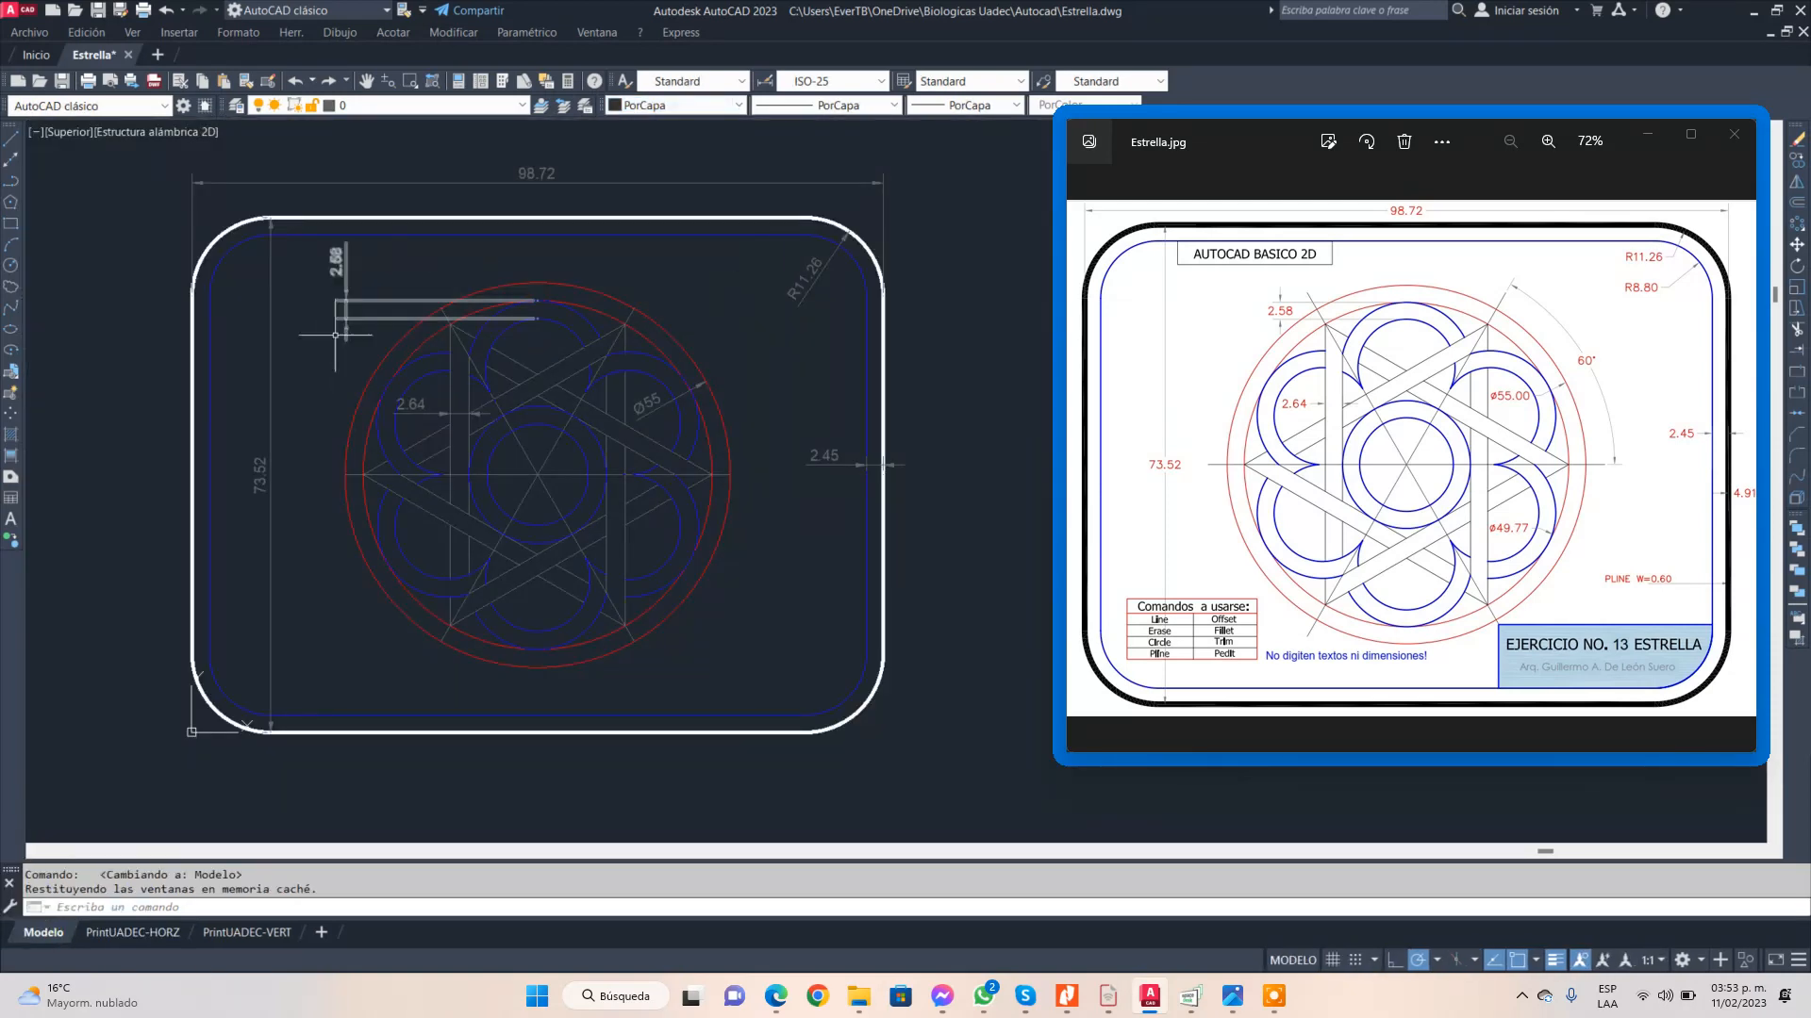
click(98, 10)
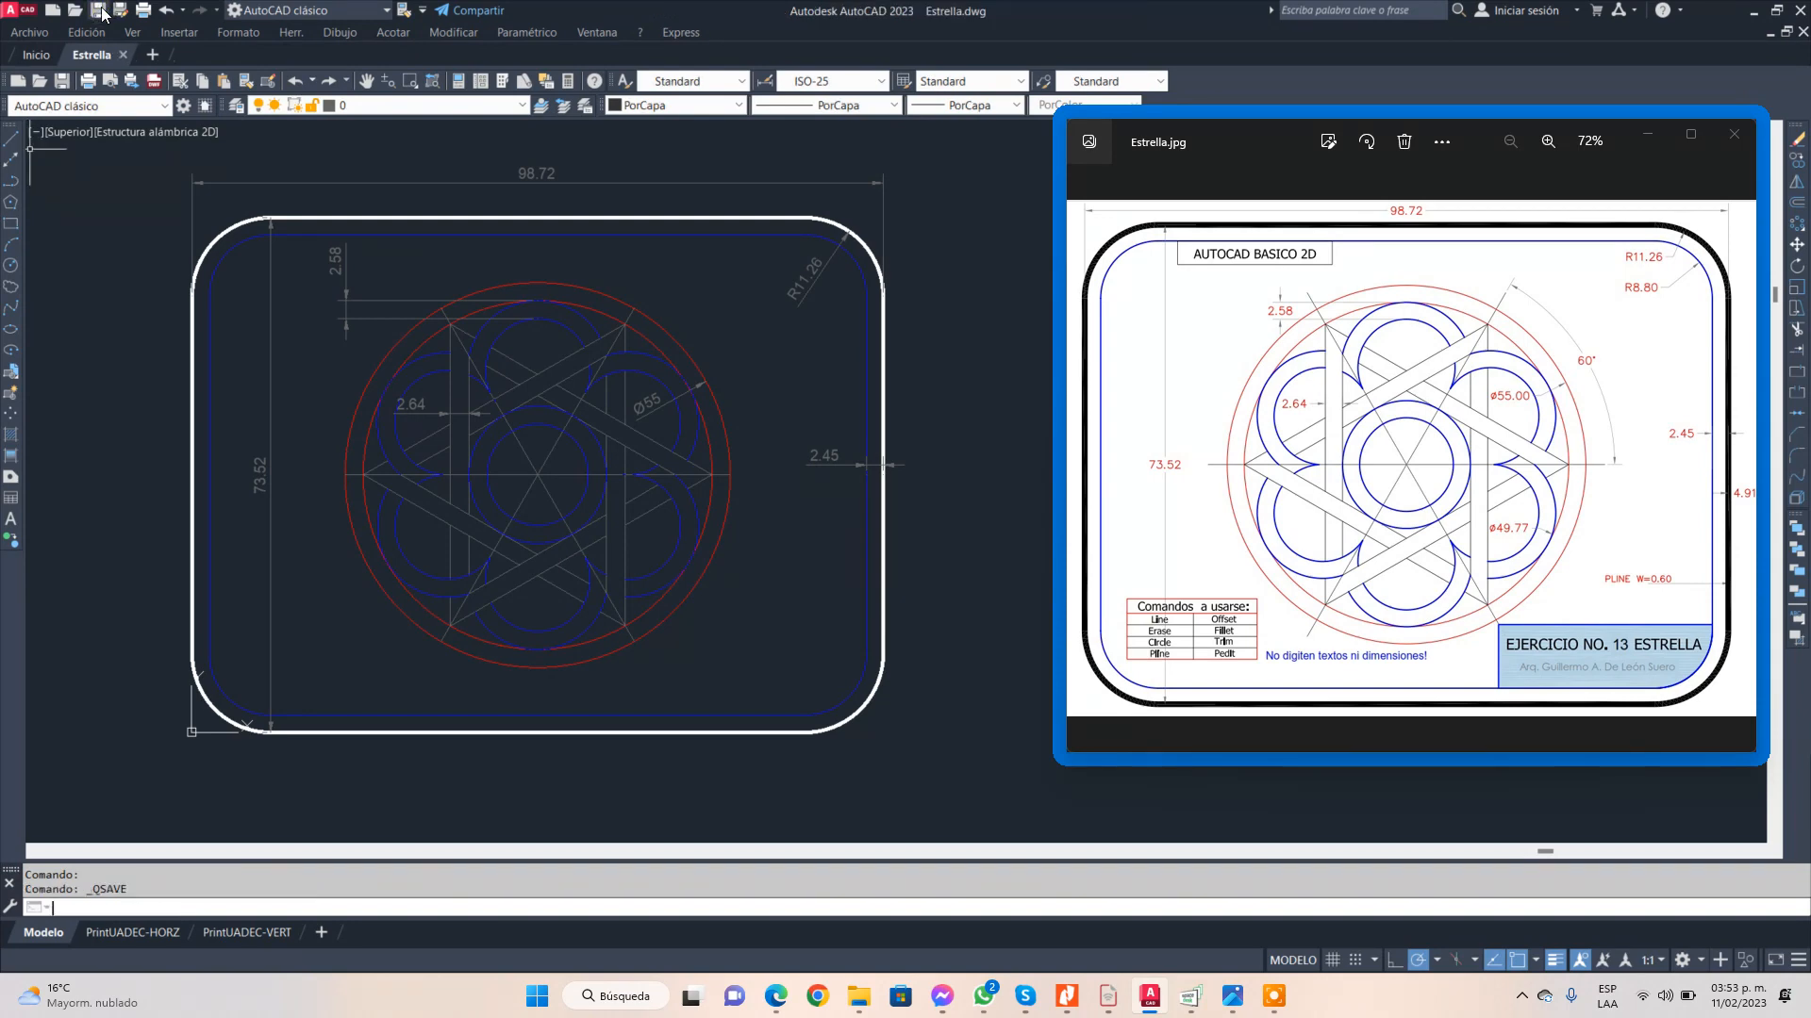